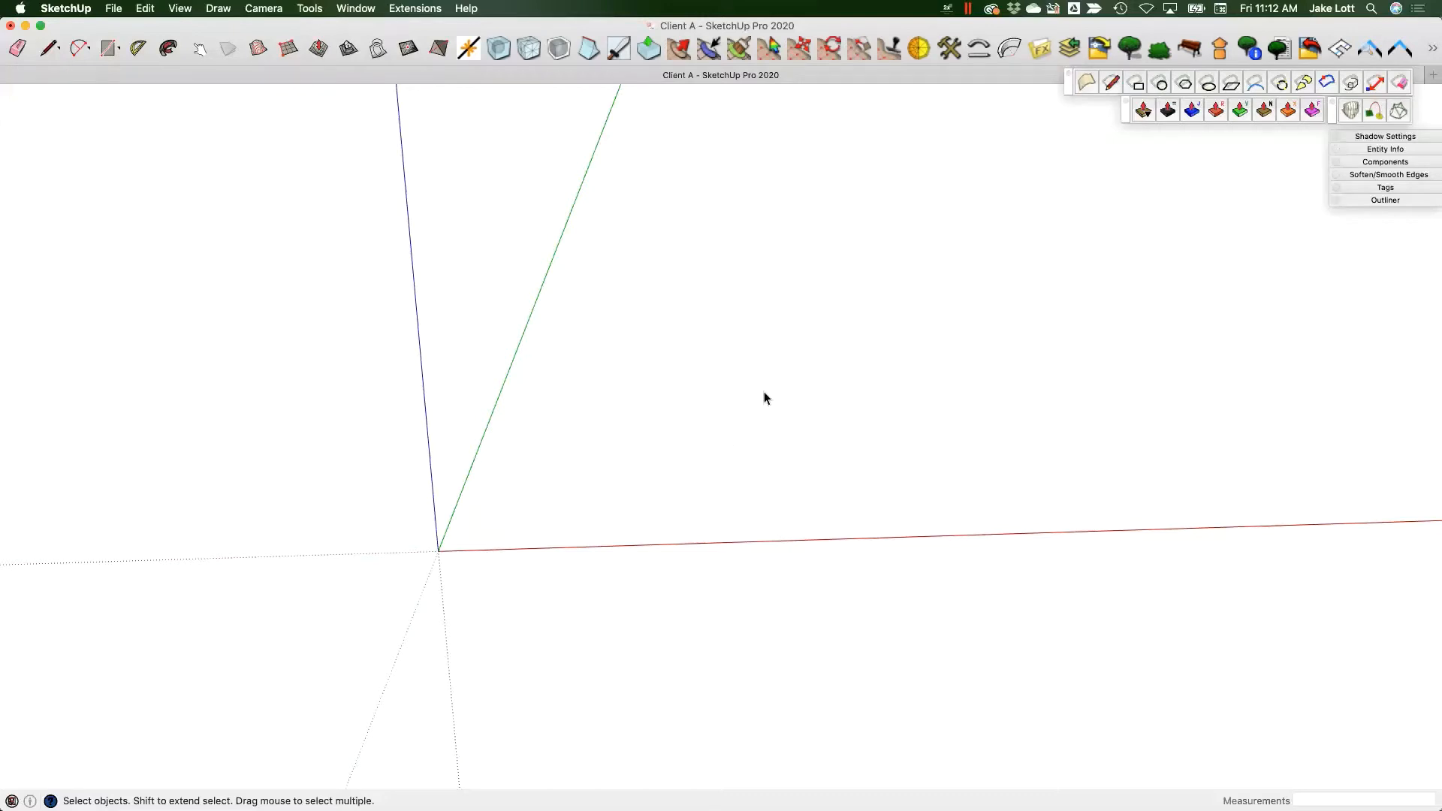
- Switch to F/X CAD and compare the Lobster Mansion-Planting and Client A Planting drawings, ending on Client A Planting
key("ctrl+Up")
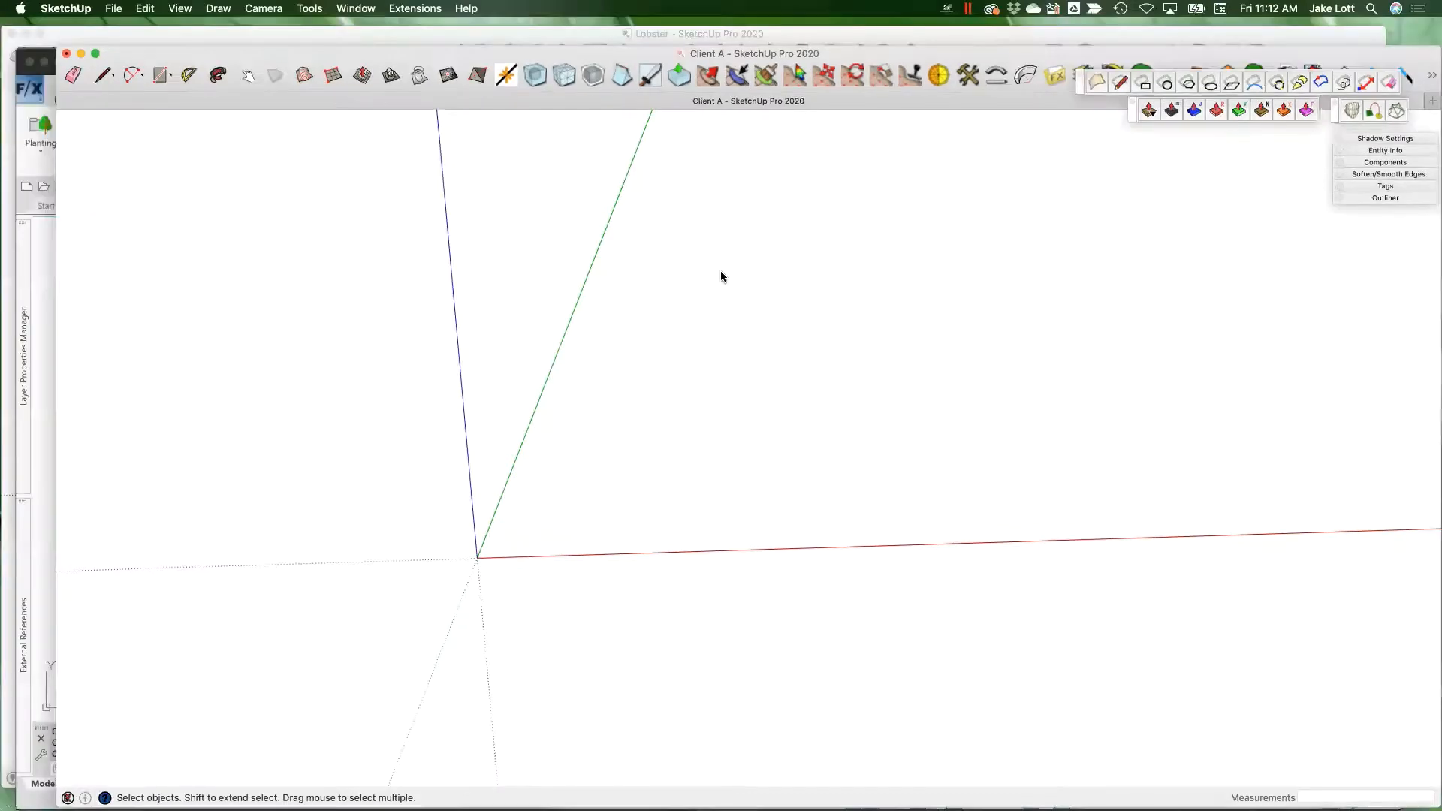
left_click(465, 657)
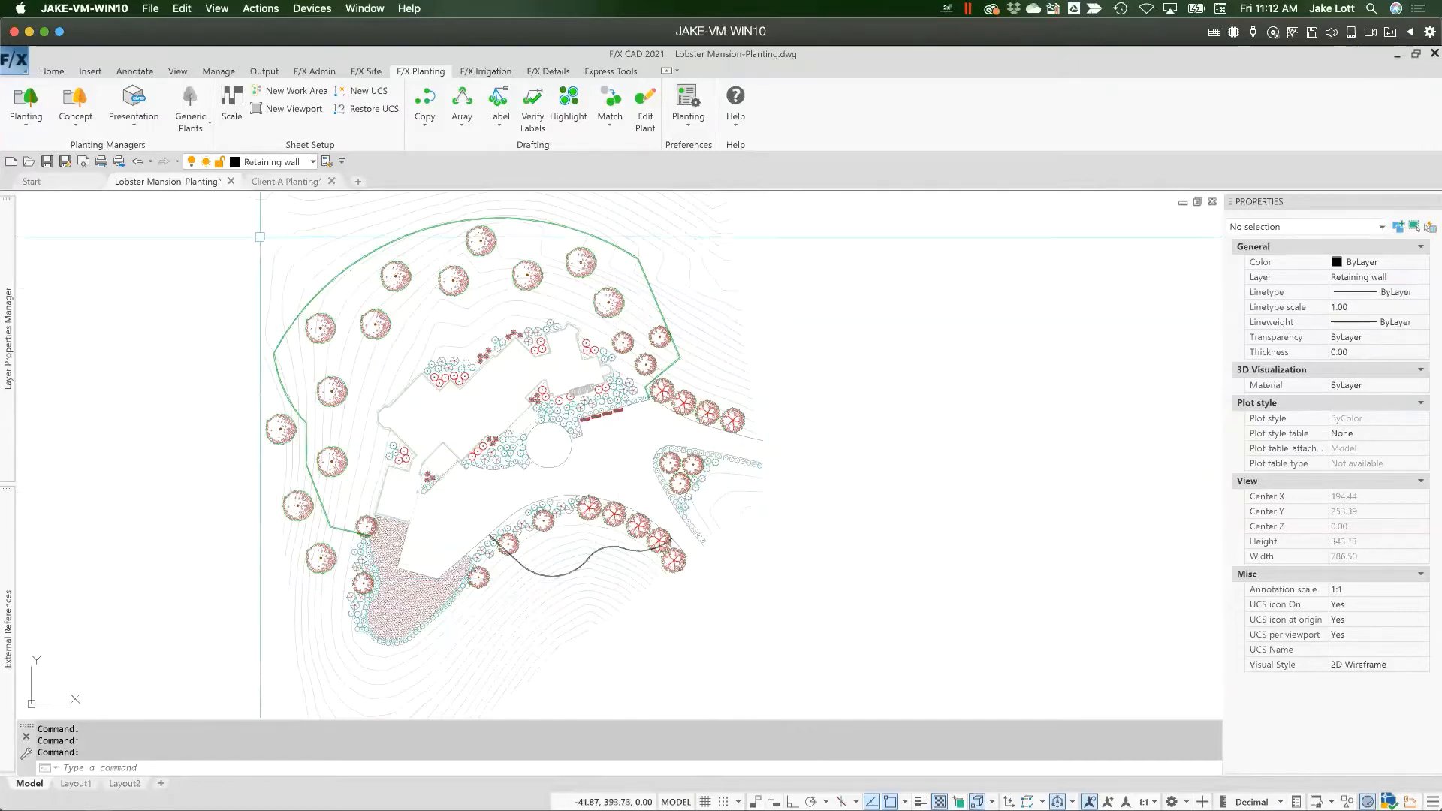
left_click(277, 184)
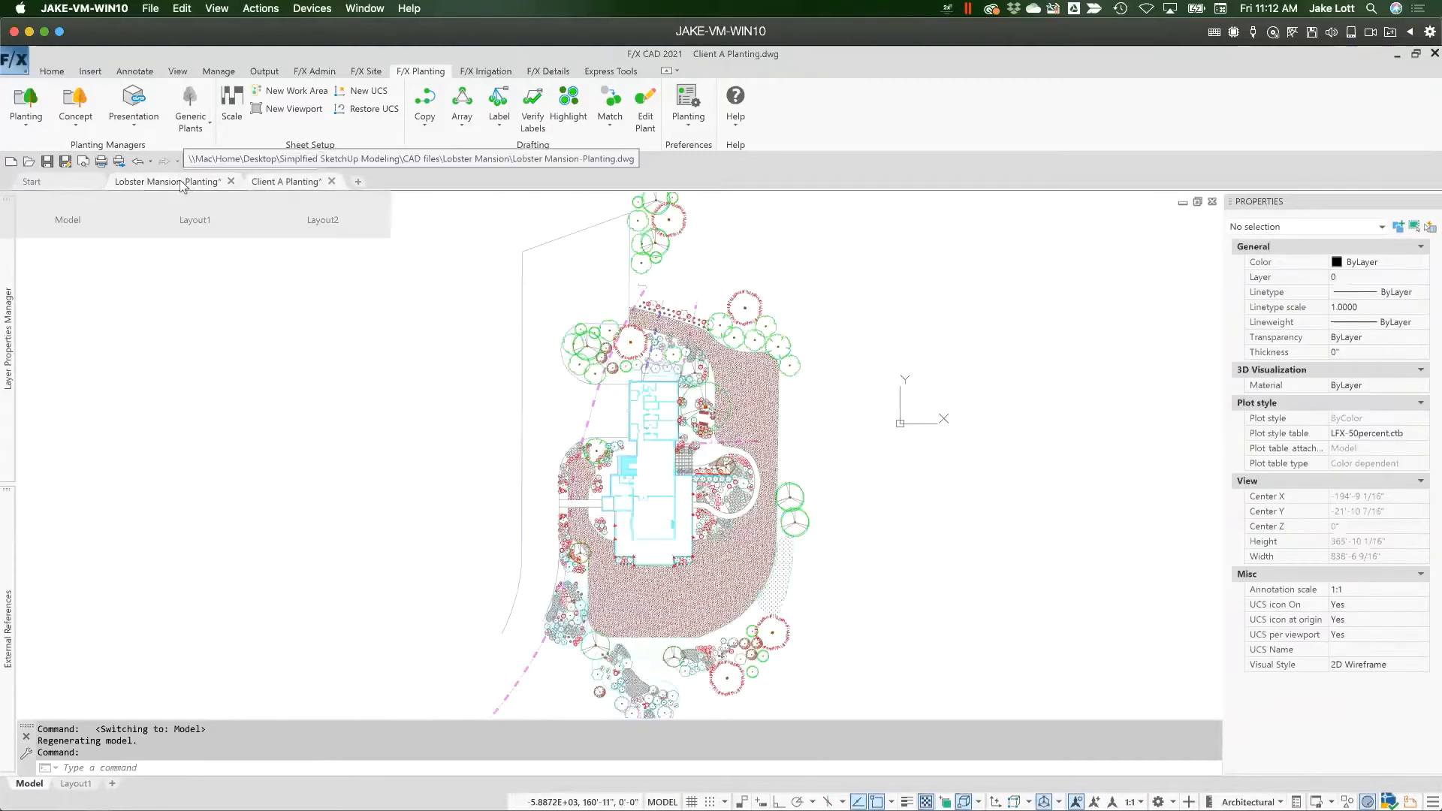
left_click(182, 184)
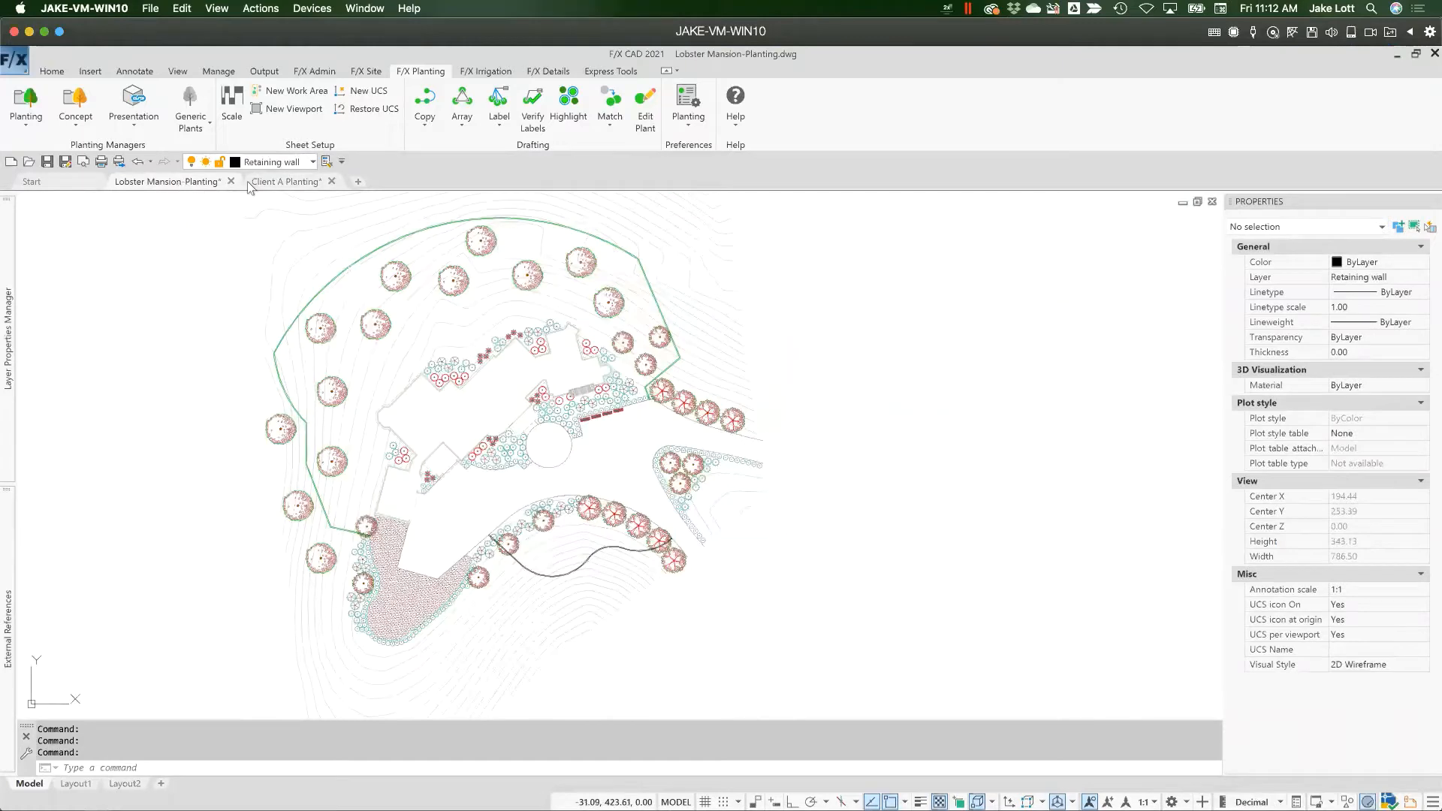
left_click(292, 184)
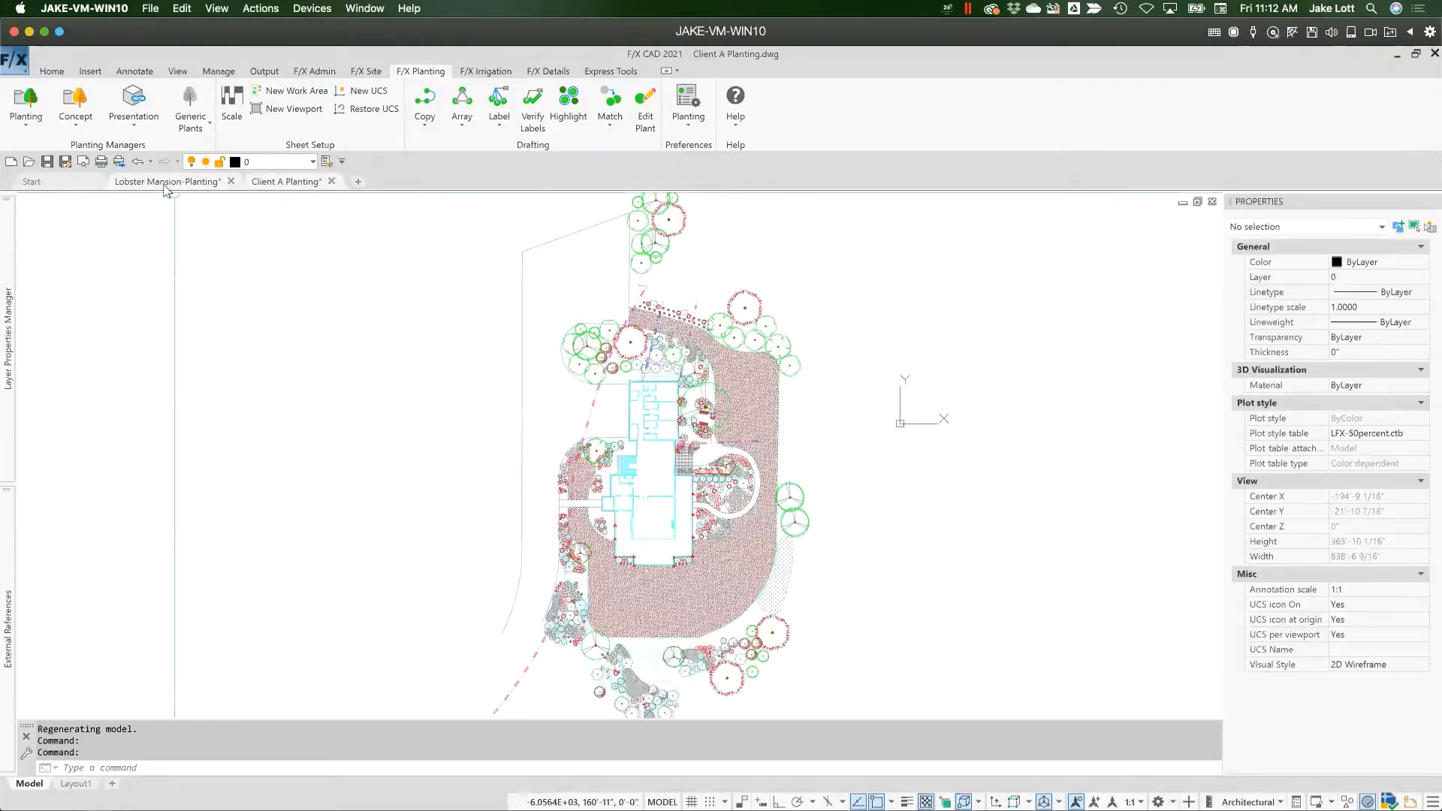
left_click(167, 186)
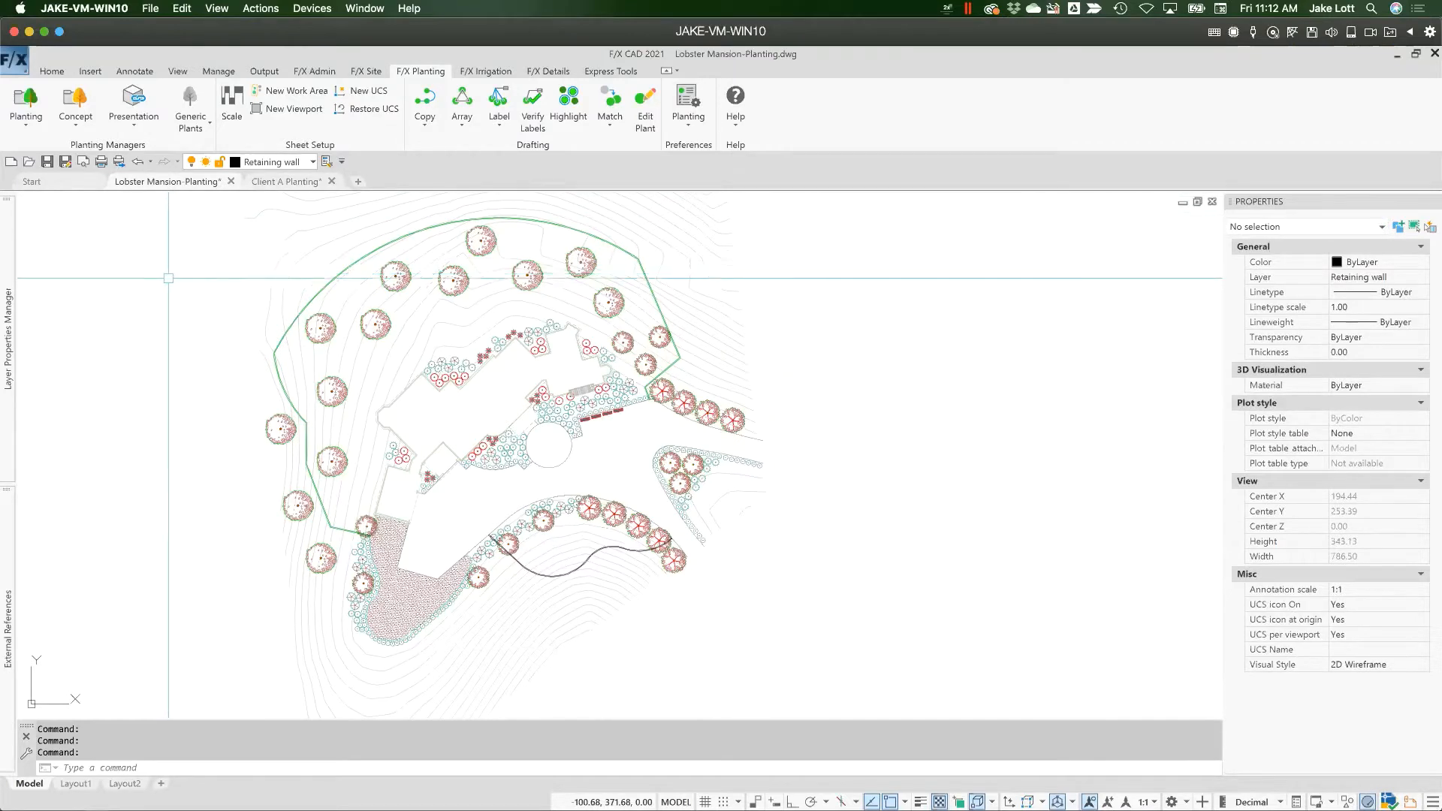
left_click(281, 183)
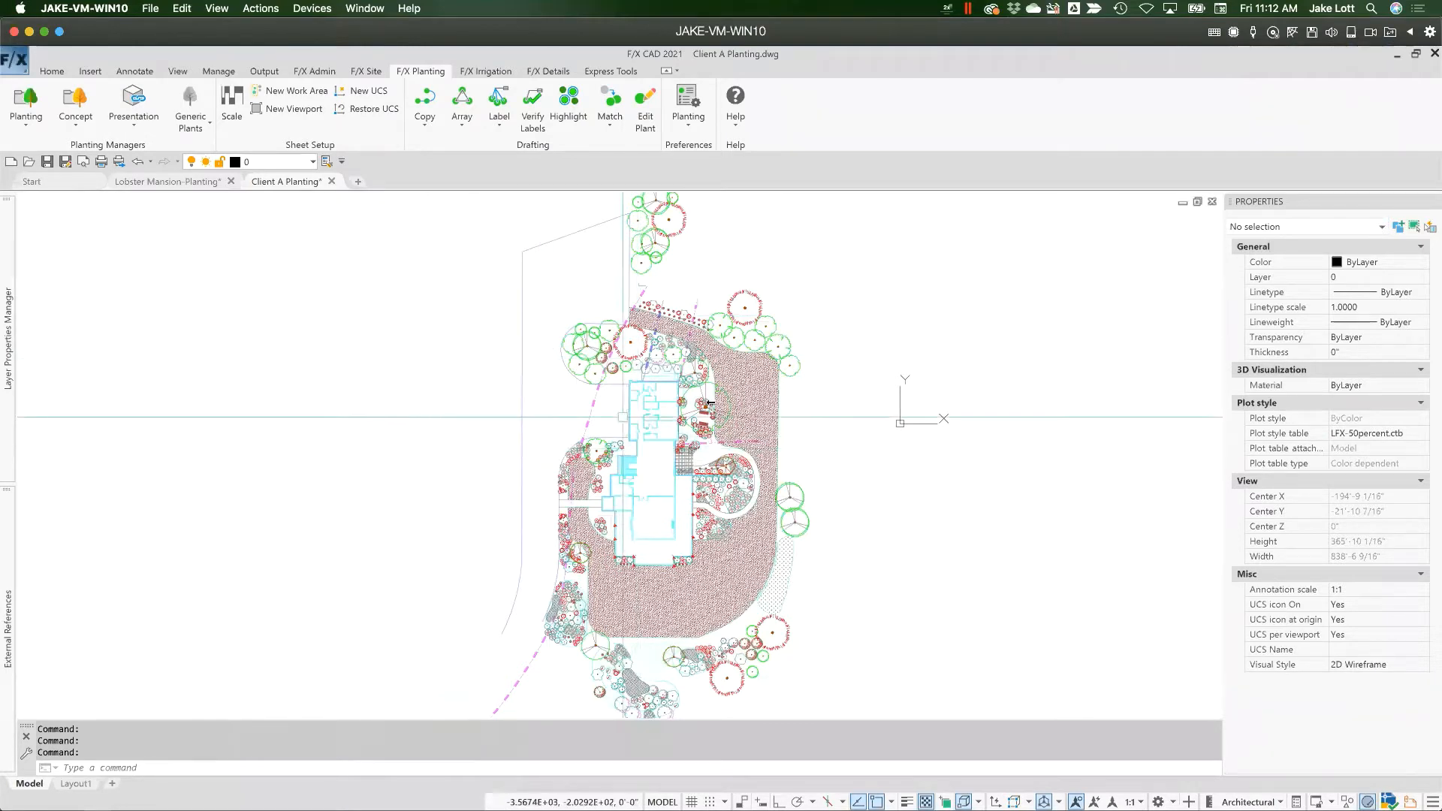
- Switch back to the Client A model in SketchUp and start adding more geo-location imagery
key("ctrl+Up")
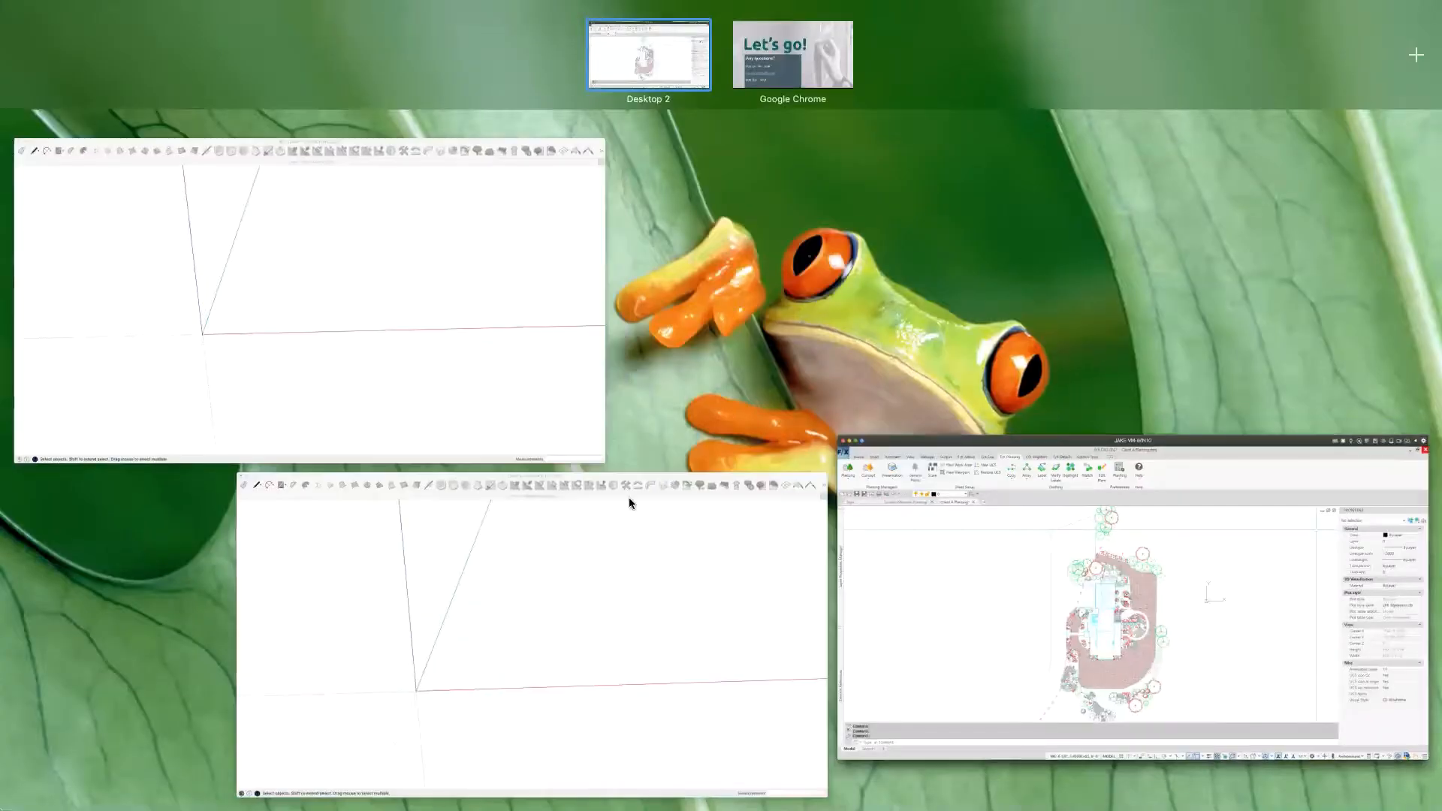
left_click(511, 547)
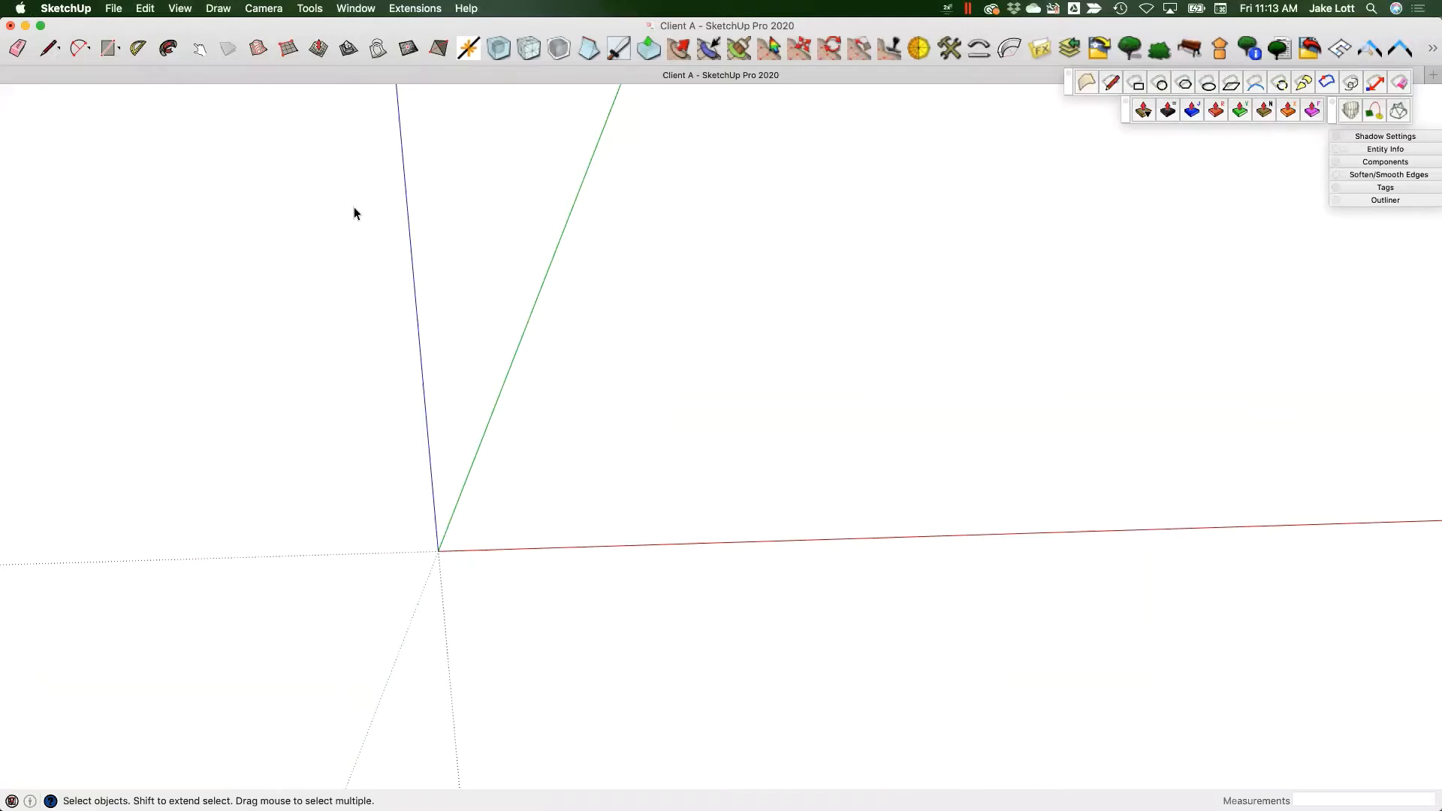
left_click(113, 8)
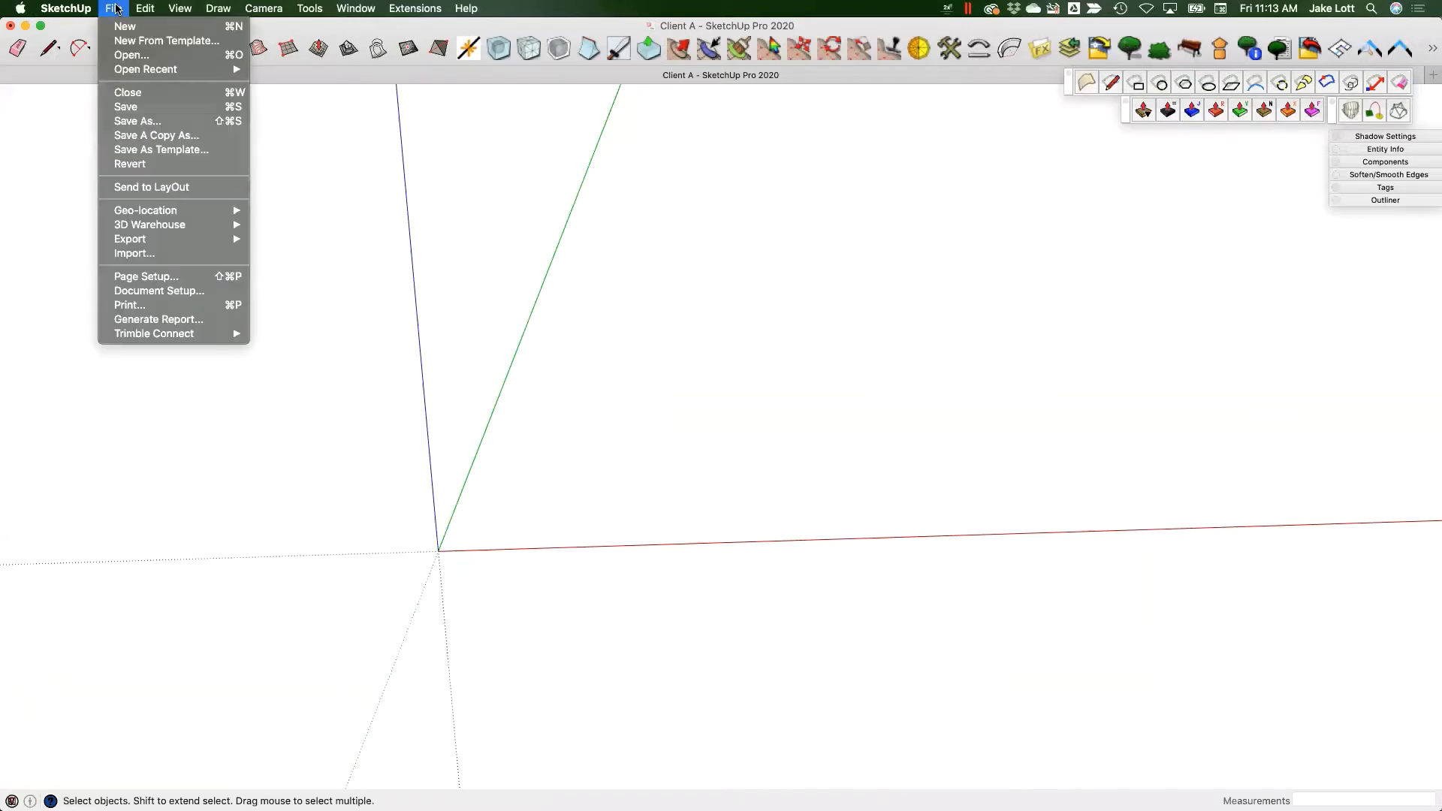
mouse_move(145, 218)
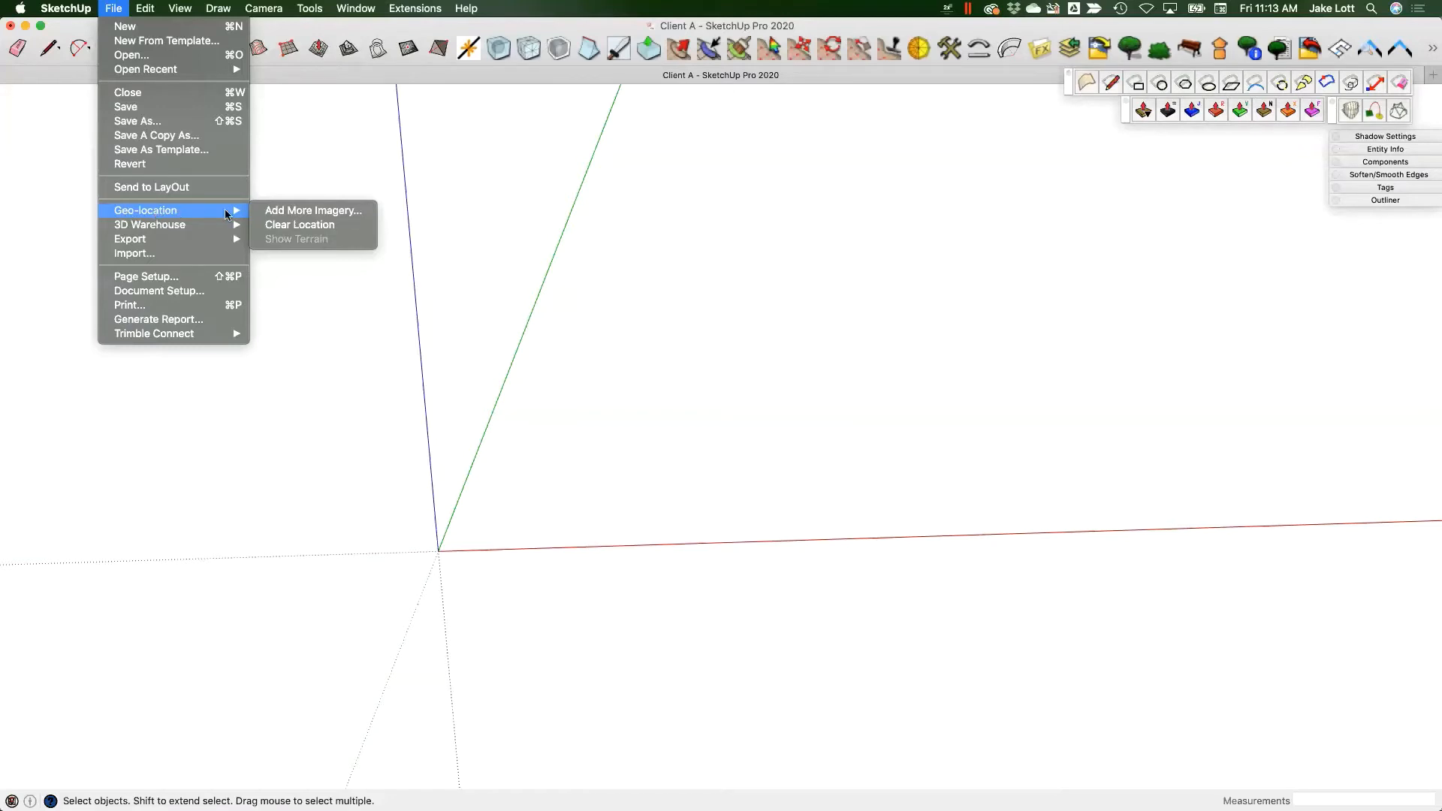
left_click(279, 216)
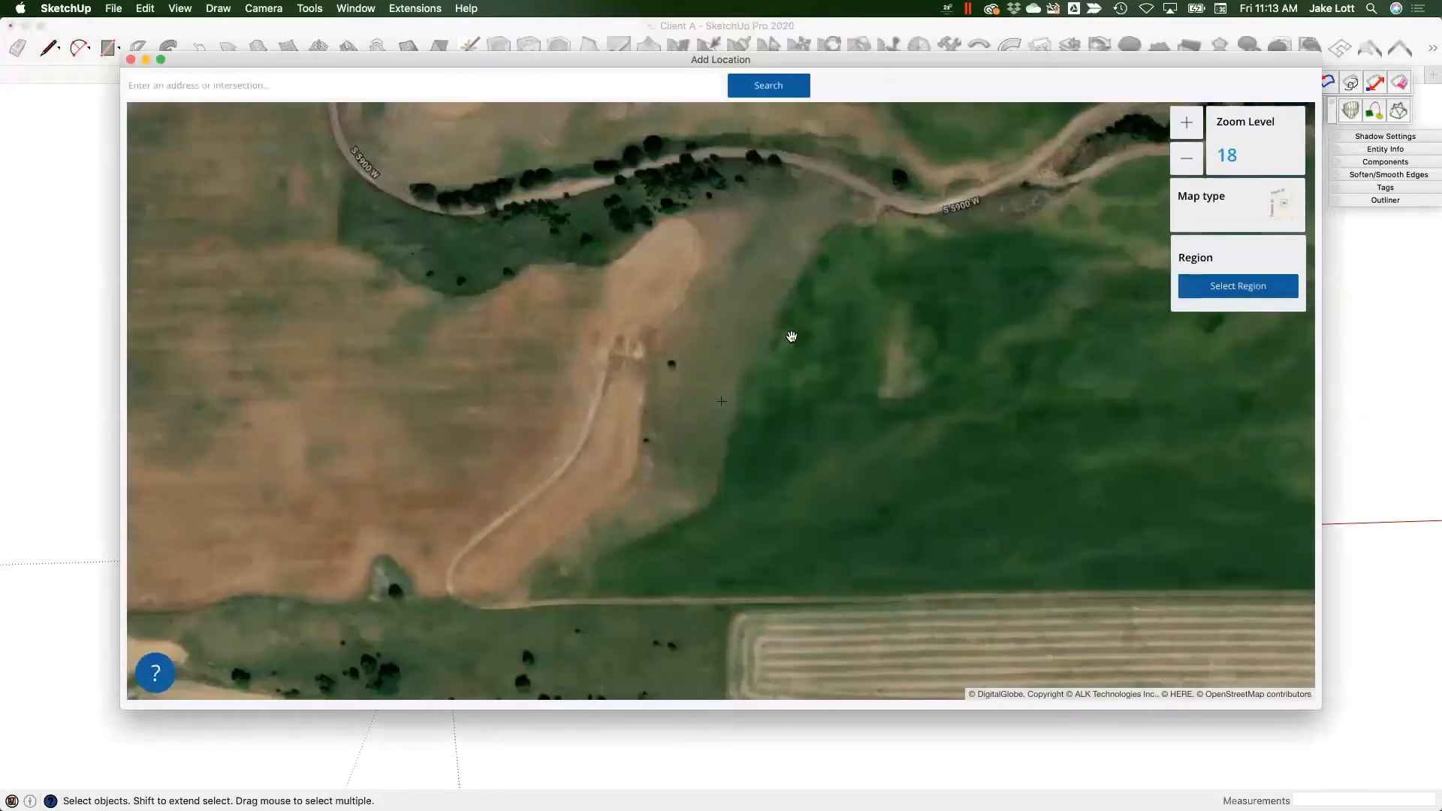
- Import map imagery at zoom level 18 for a reduced region covering the curved dirt track and the adjoining green field
left_click_drag(791, 337, 690, 398)
scroll(689, 399, "down", 1)
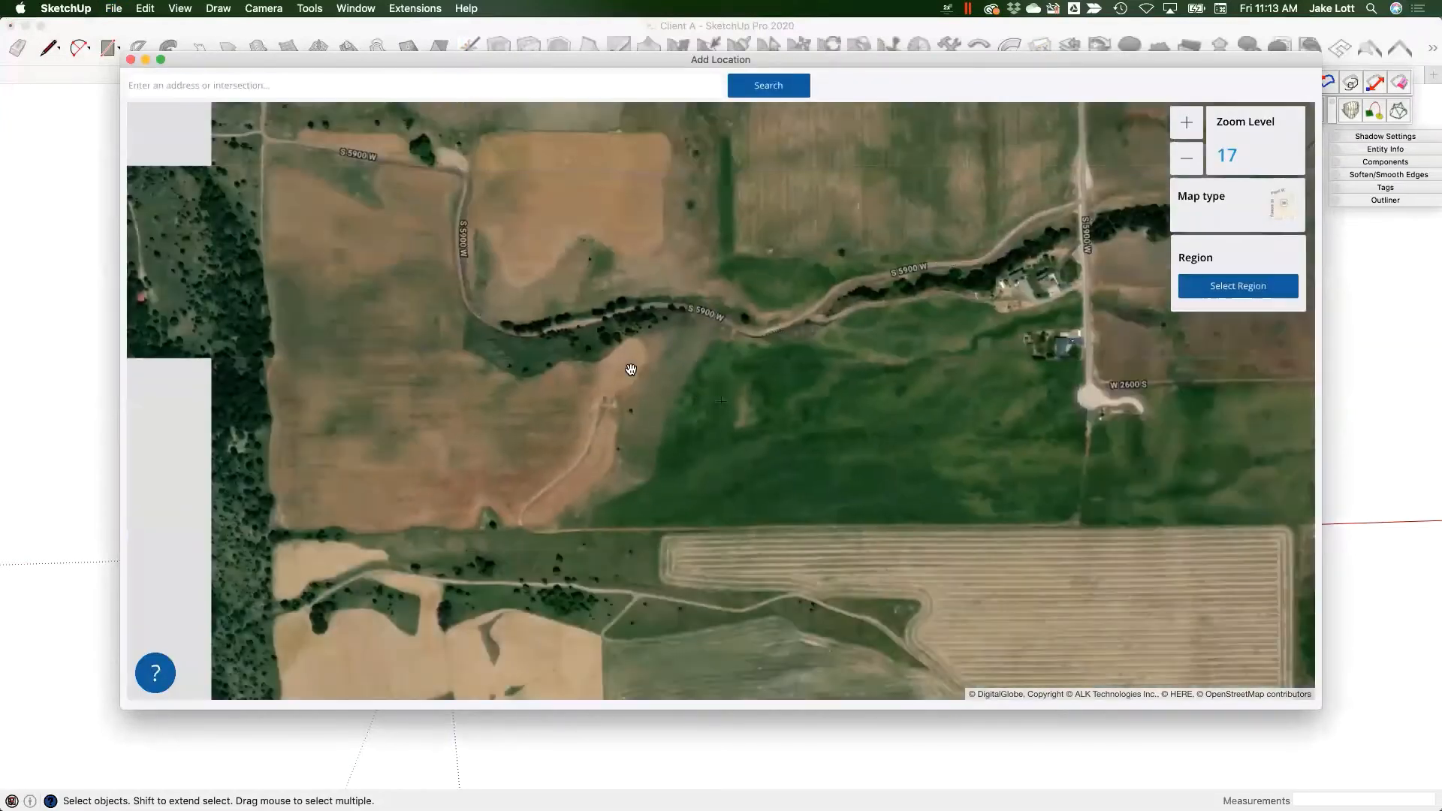
left_click_drag(647, 355, 656, 412)
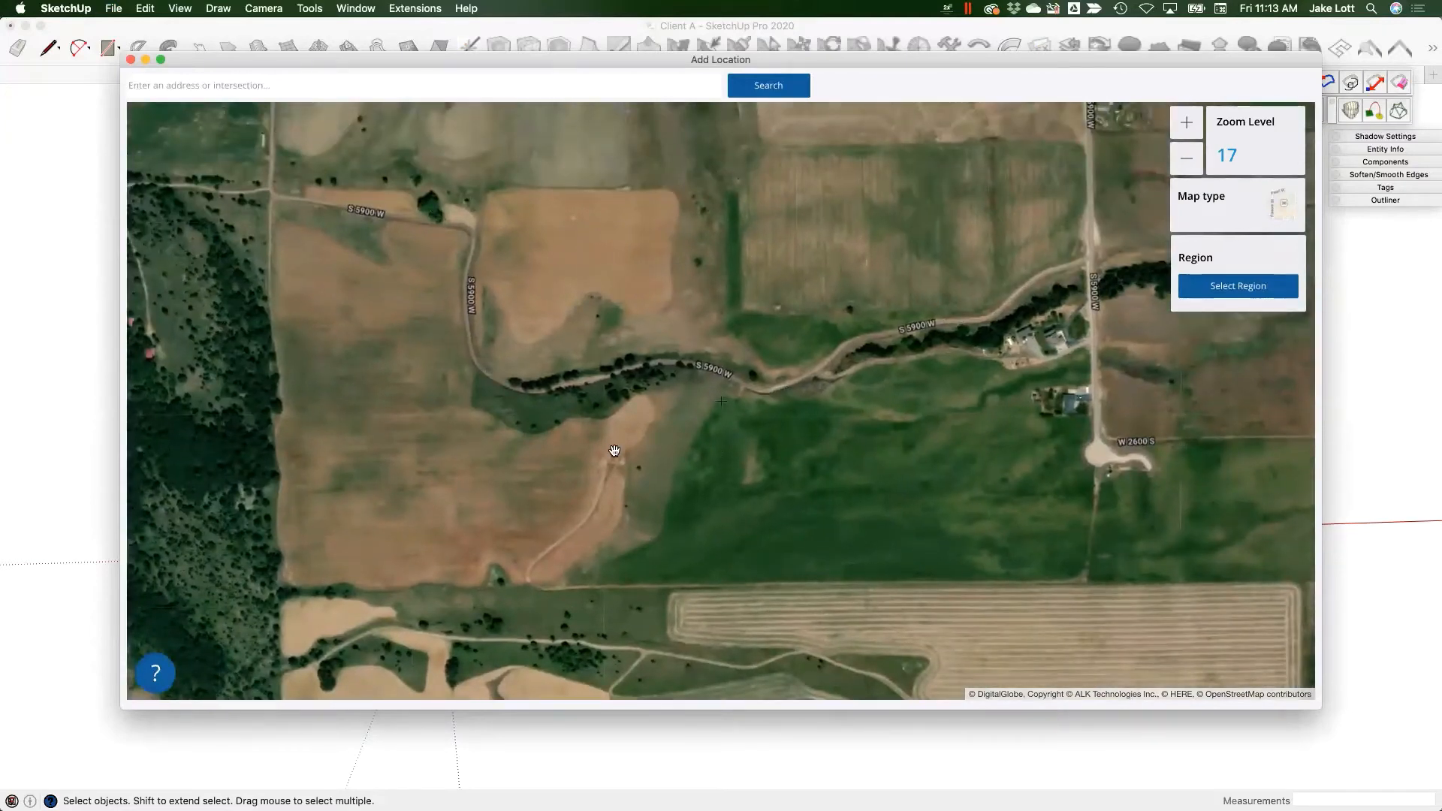
scroll(615, 451, "up", 1)
left_click_drag(602, 489, 599, 370)
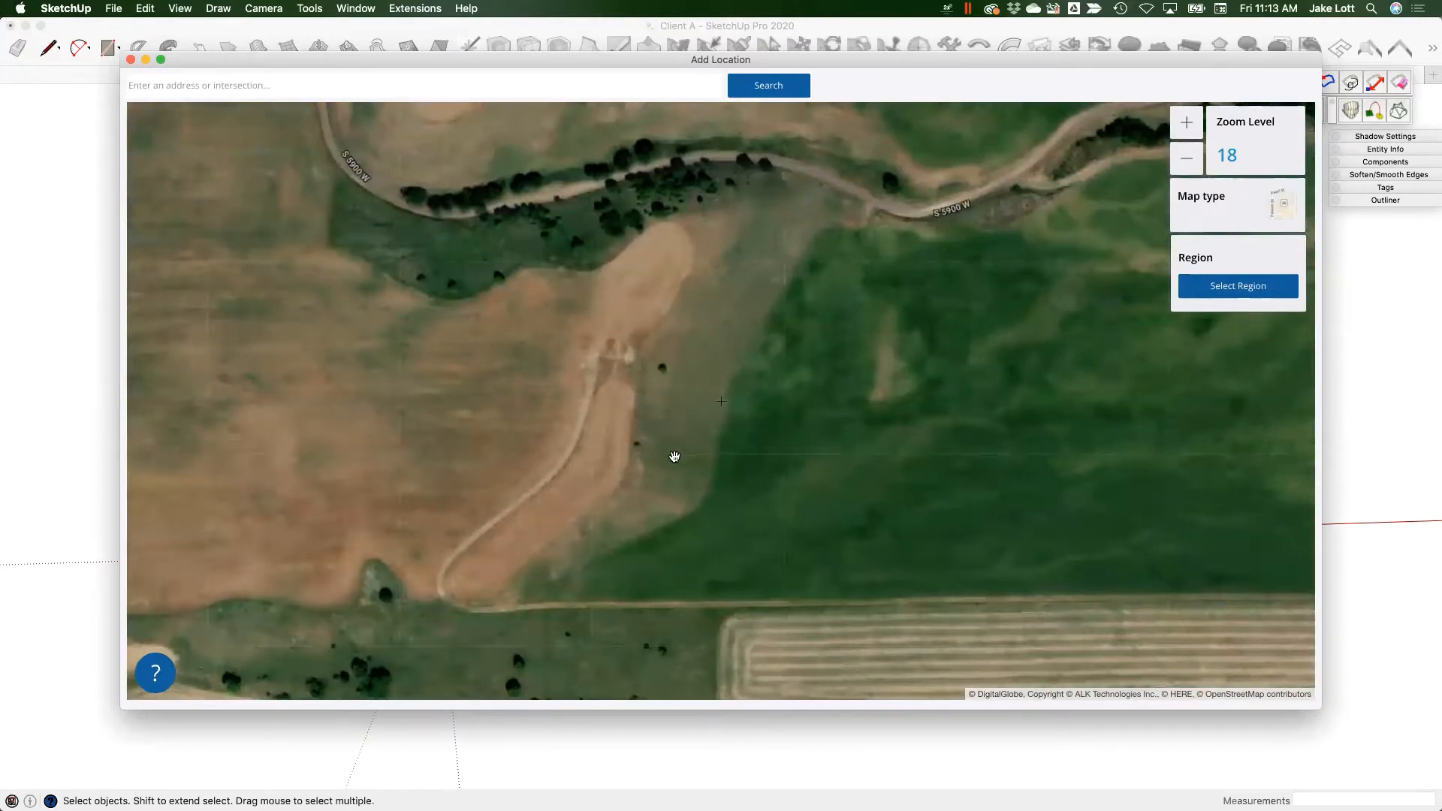
left_click_drag(667, 457, 610, 457)
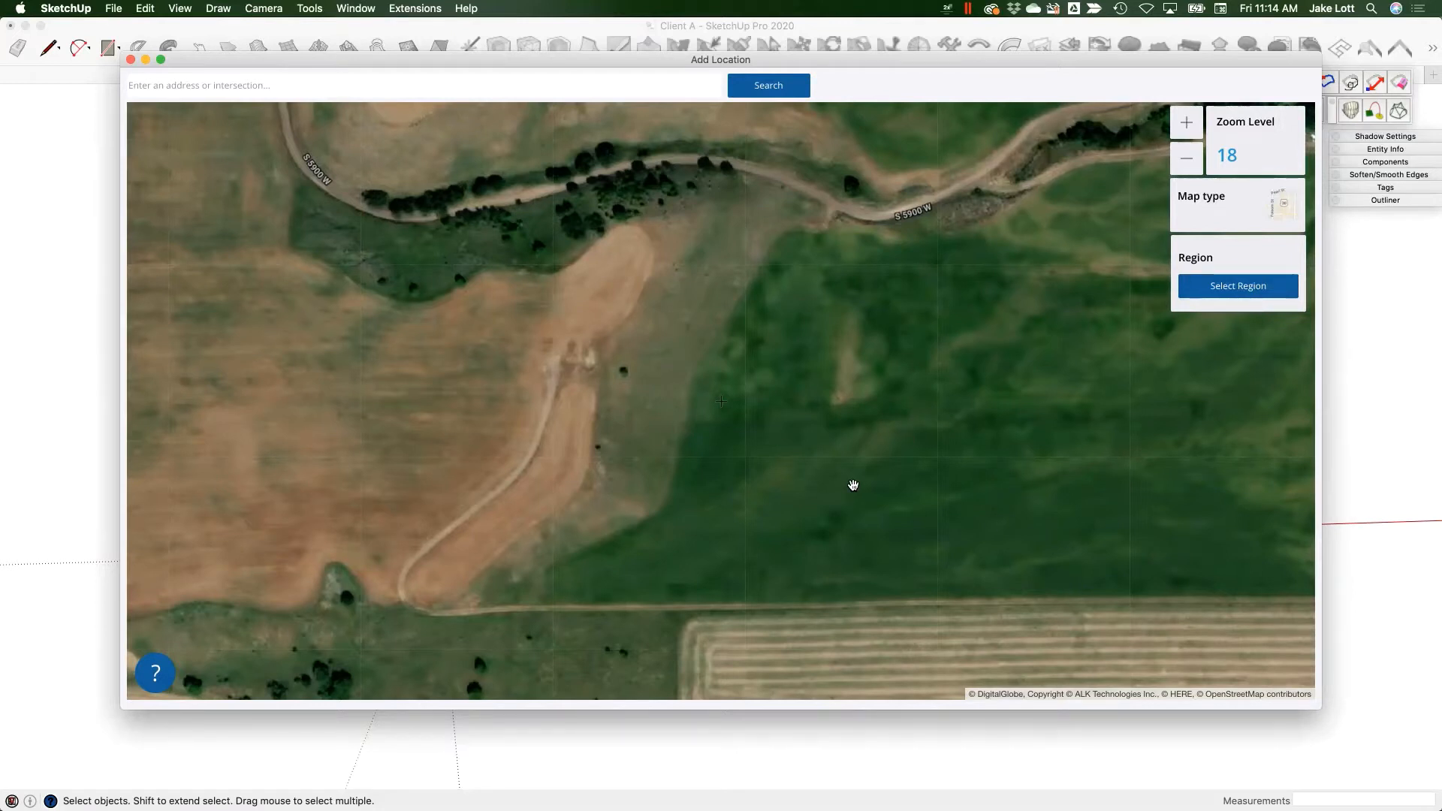
left_click(1228, 294)
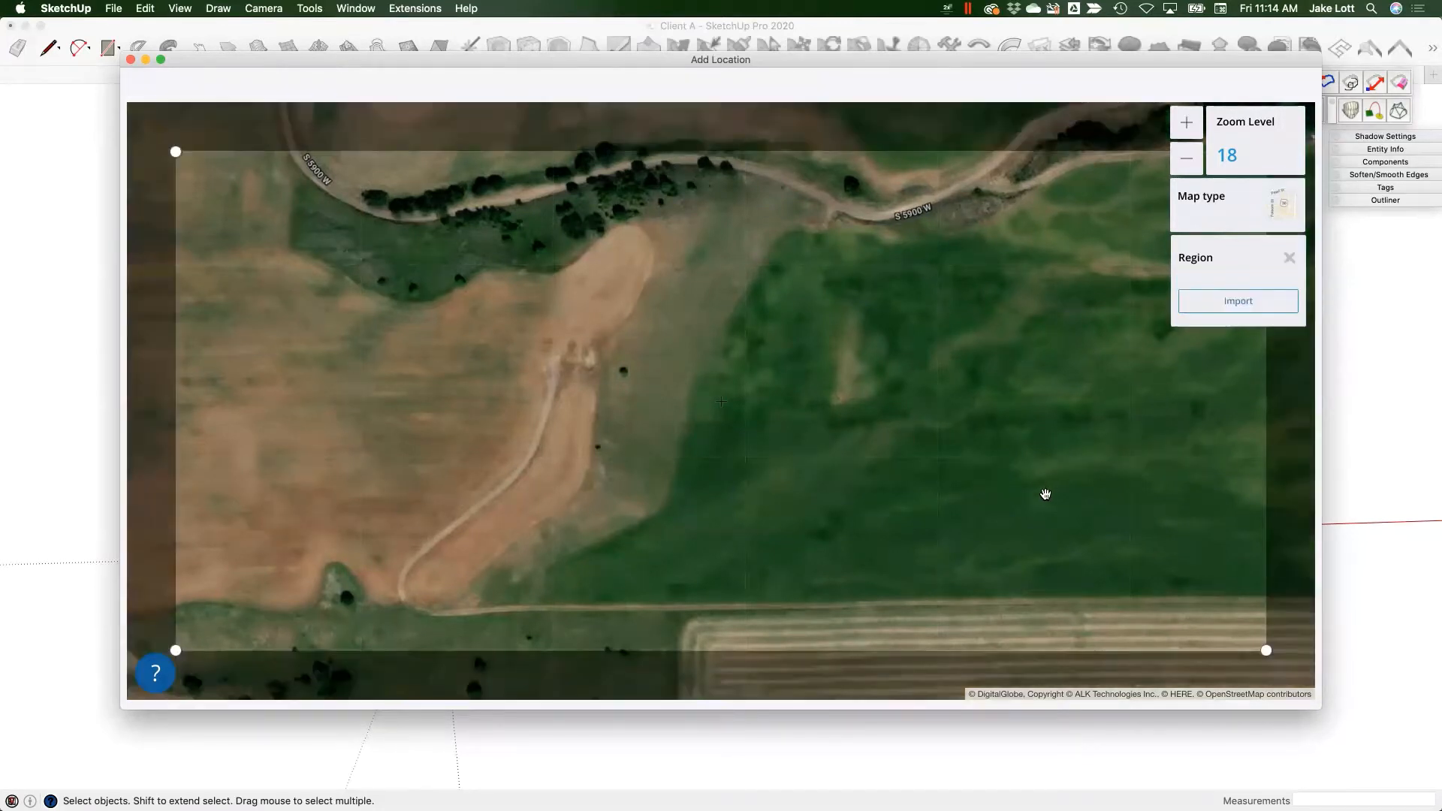
left_click_drag(1266, 650, 1026, 638)
mouse_move(873, 559)
left_mouse_down()
mouse_move(922, 550)
mouse_move(891, 558)
left_mouse_up()
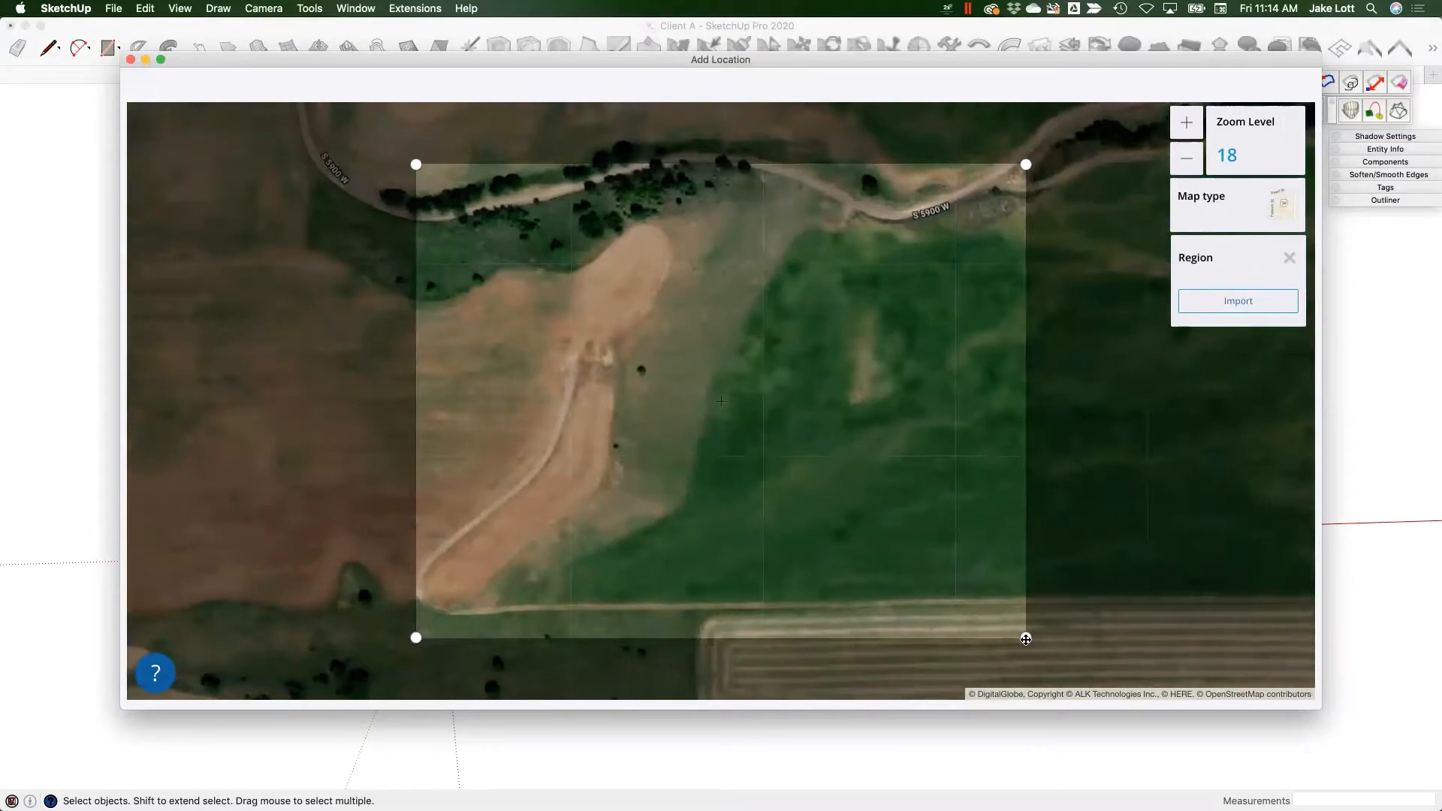
left_click_drag(1023, 638, 981, 622)
left_click_drag(894, 485, 914, 460)
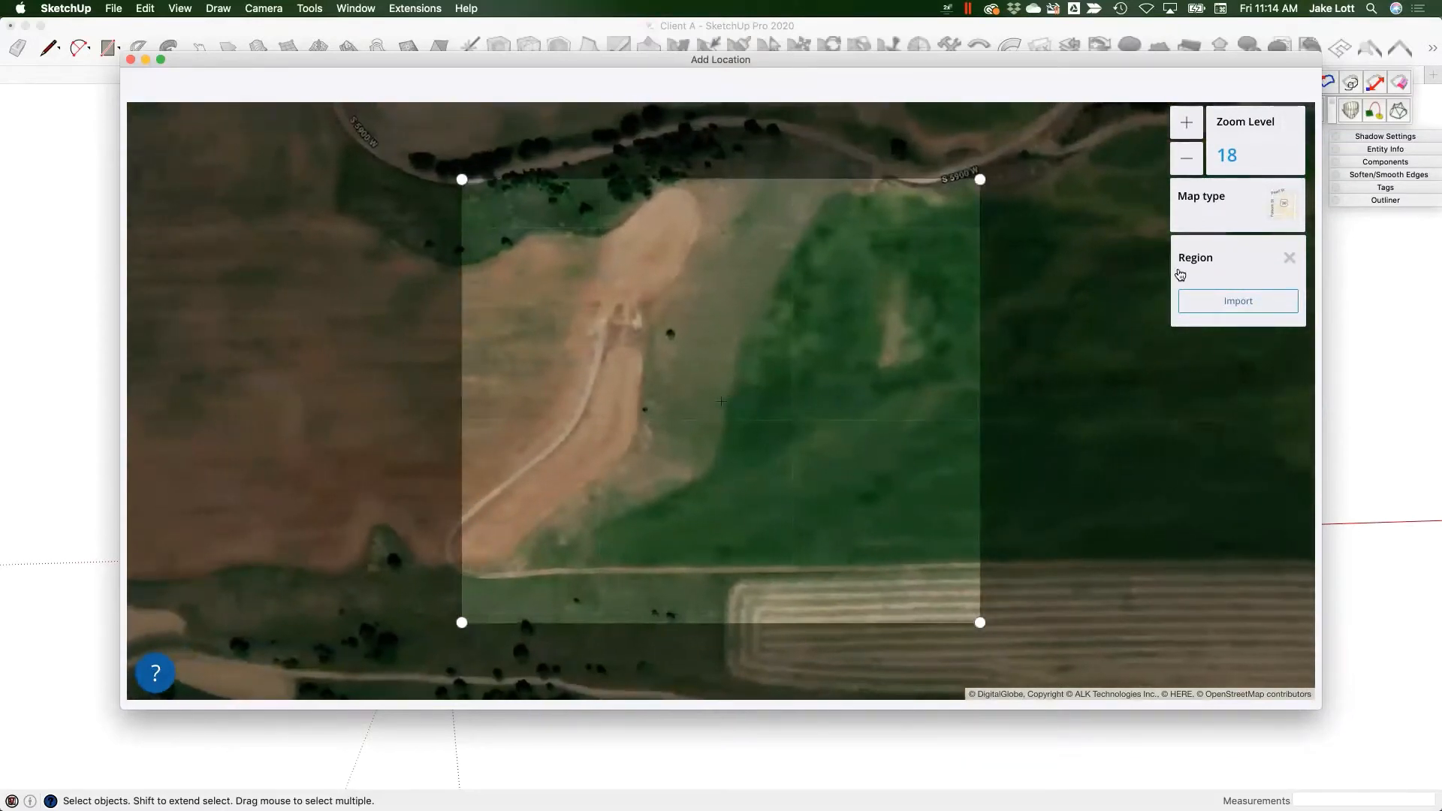
left_click(1225, 301)
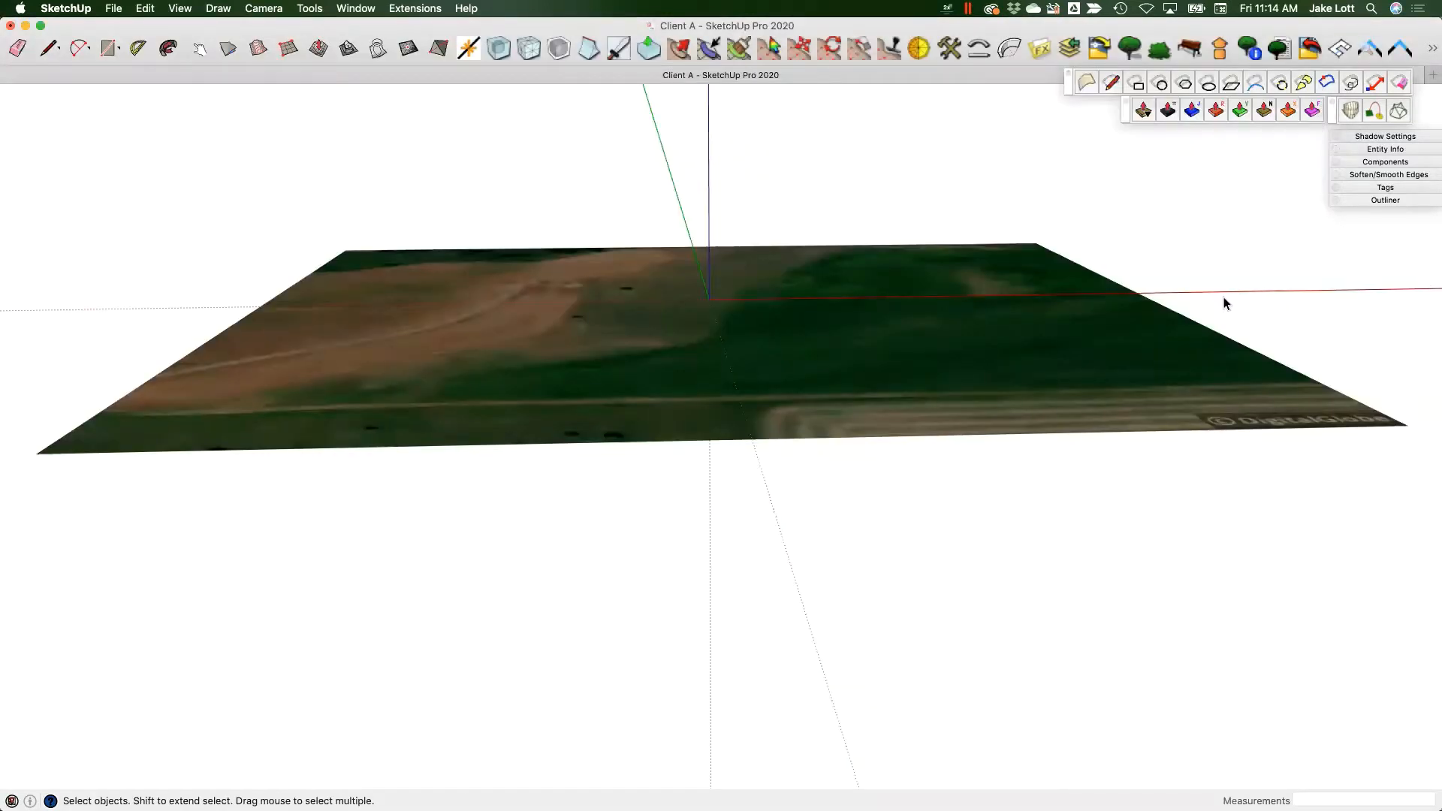
- Examine the imported location snapshot around the model origin from several angles and distances
middle_click_drag(689, 386, 774, 565)
scroll(790, 521, "down", 3)
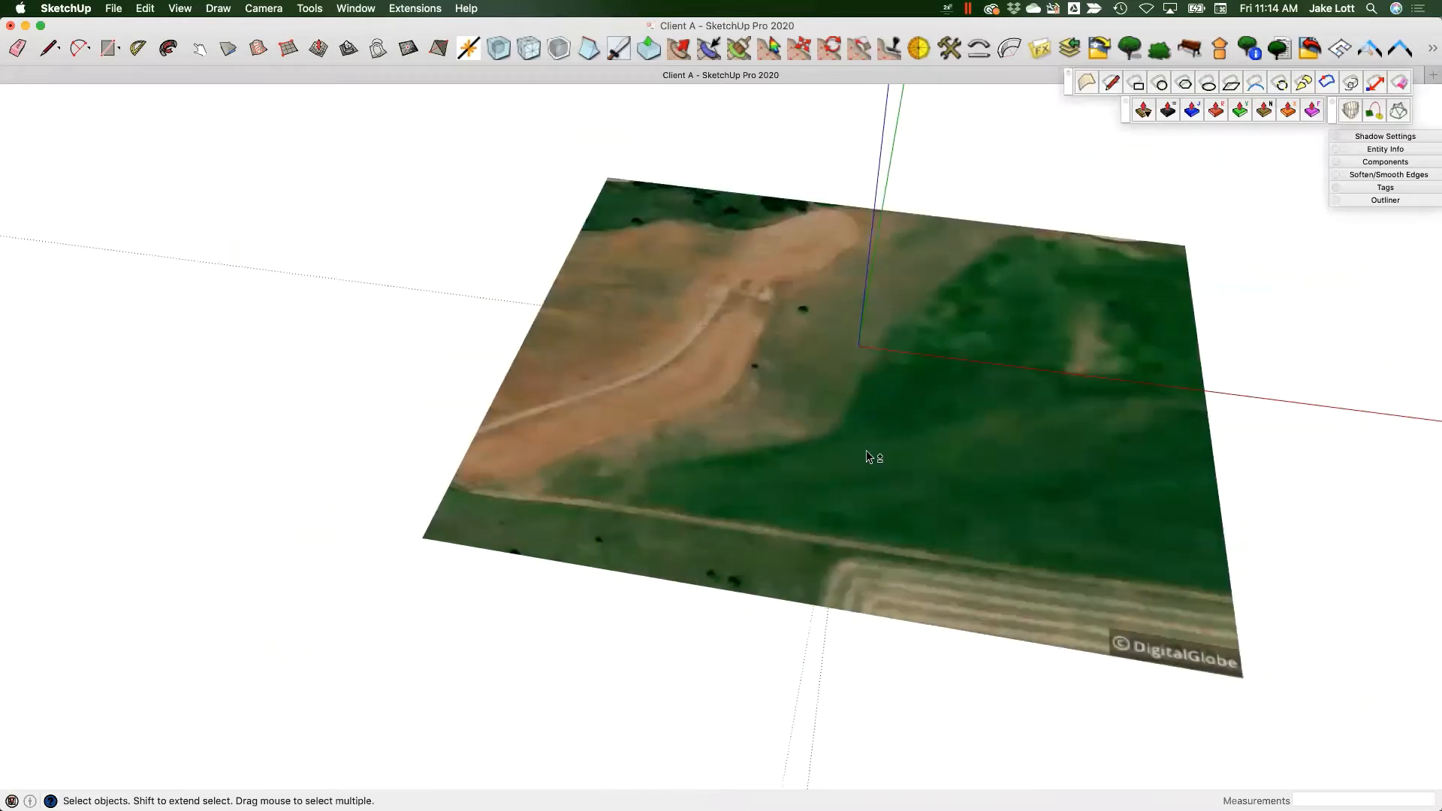
middle_click_drag(870, 458, 651, 589)
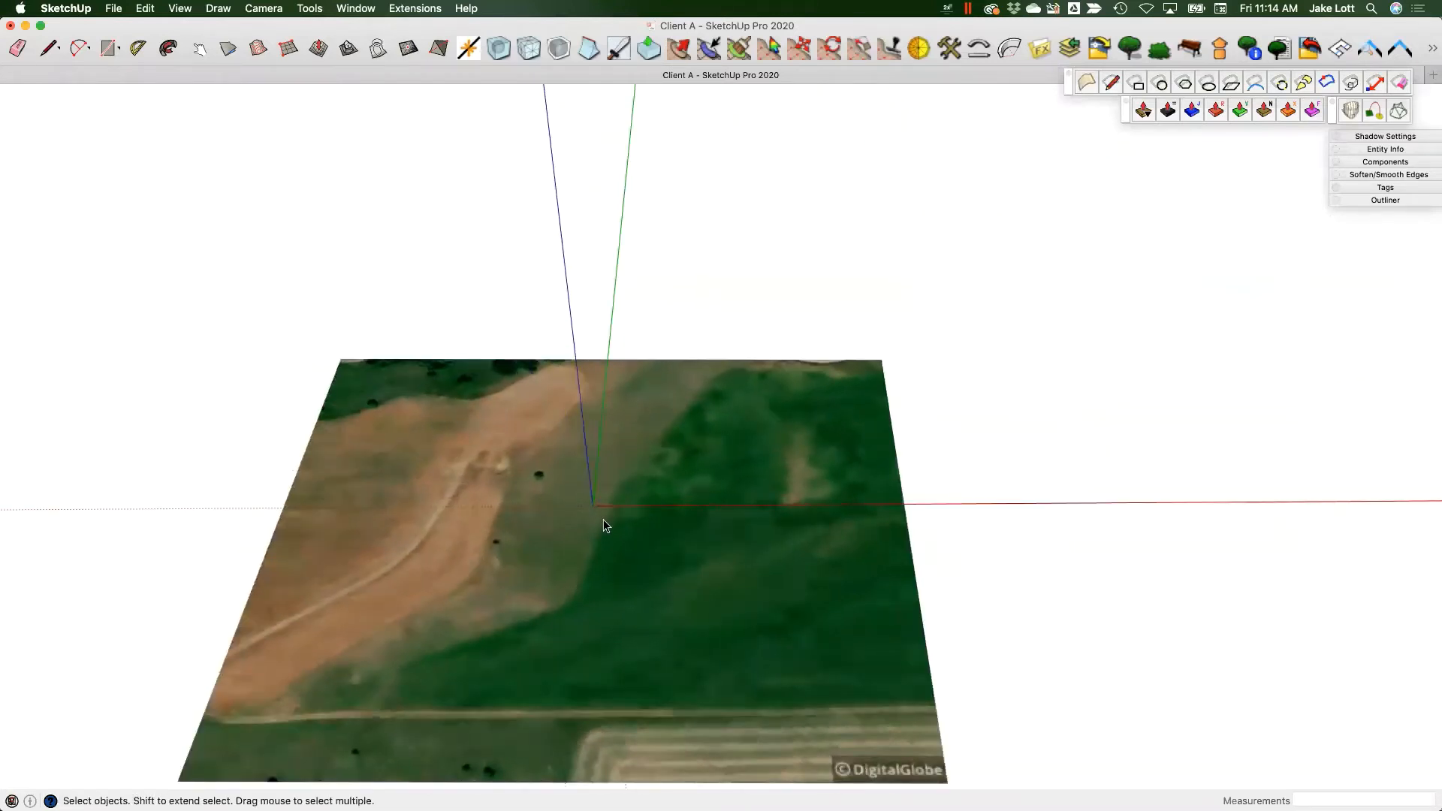
scroll(606, 525, "up", 5)
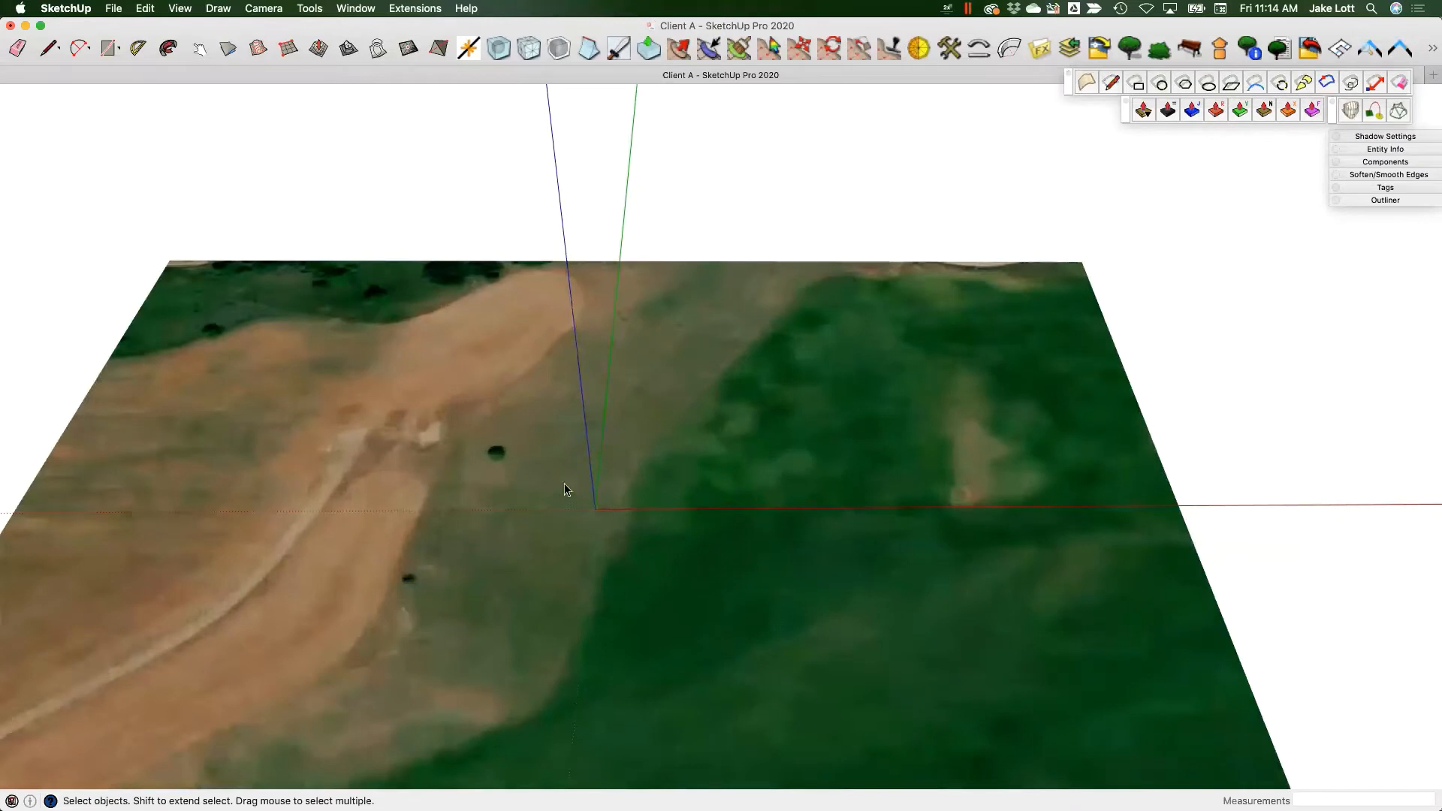
scroll(567, 487, "up", 2)
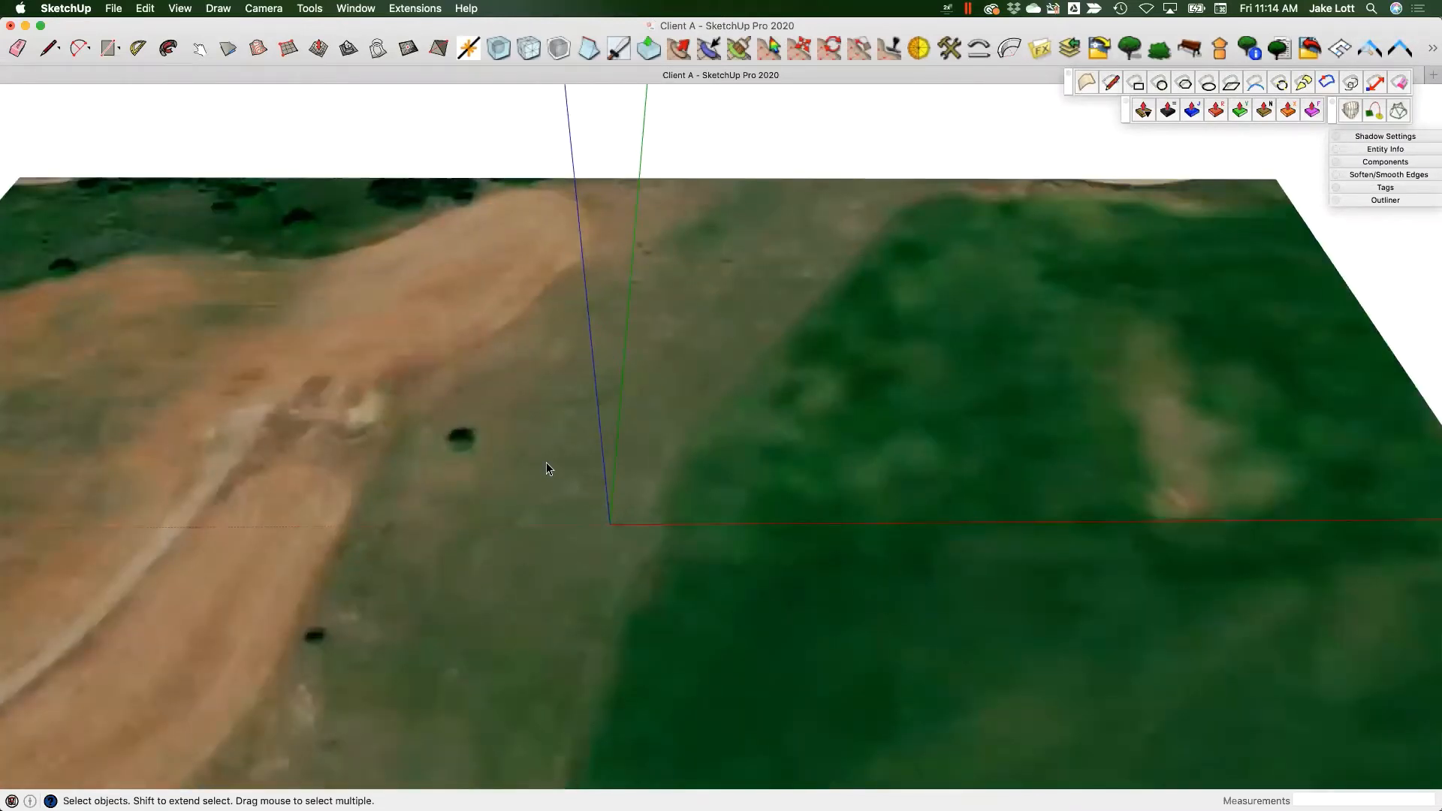
key("l")
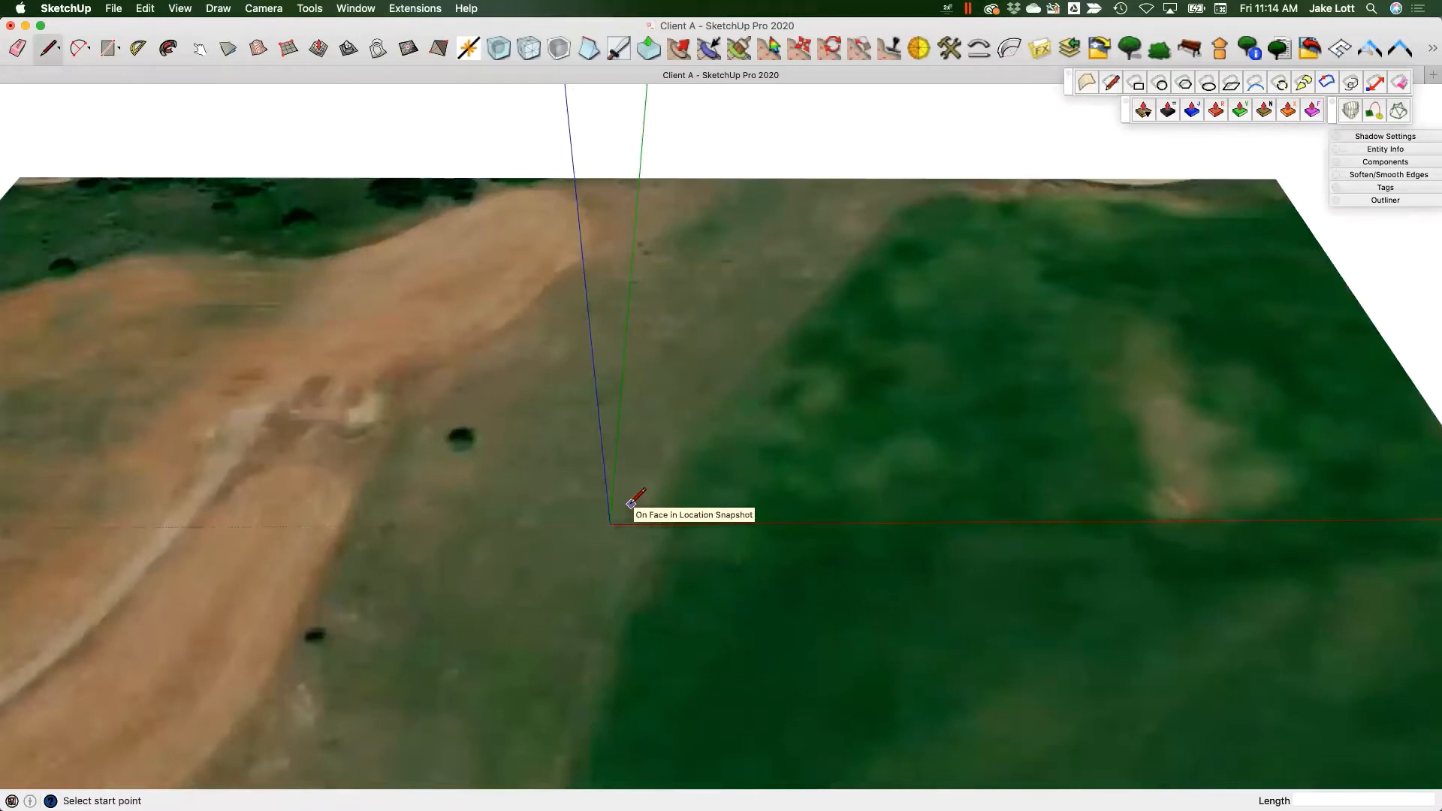
scroll(631, 499, "down", 3)
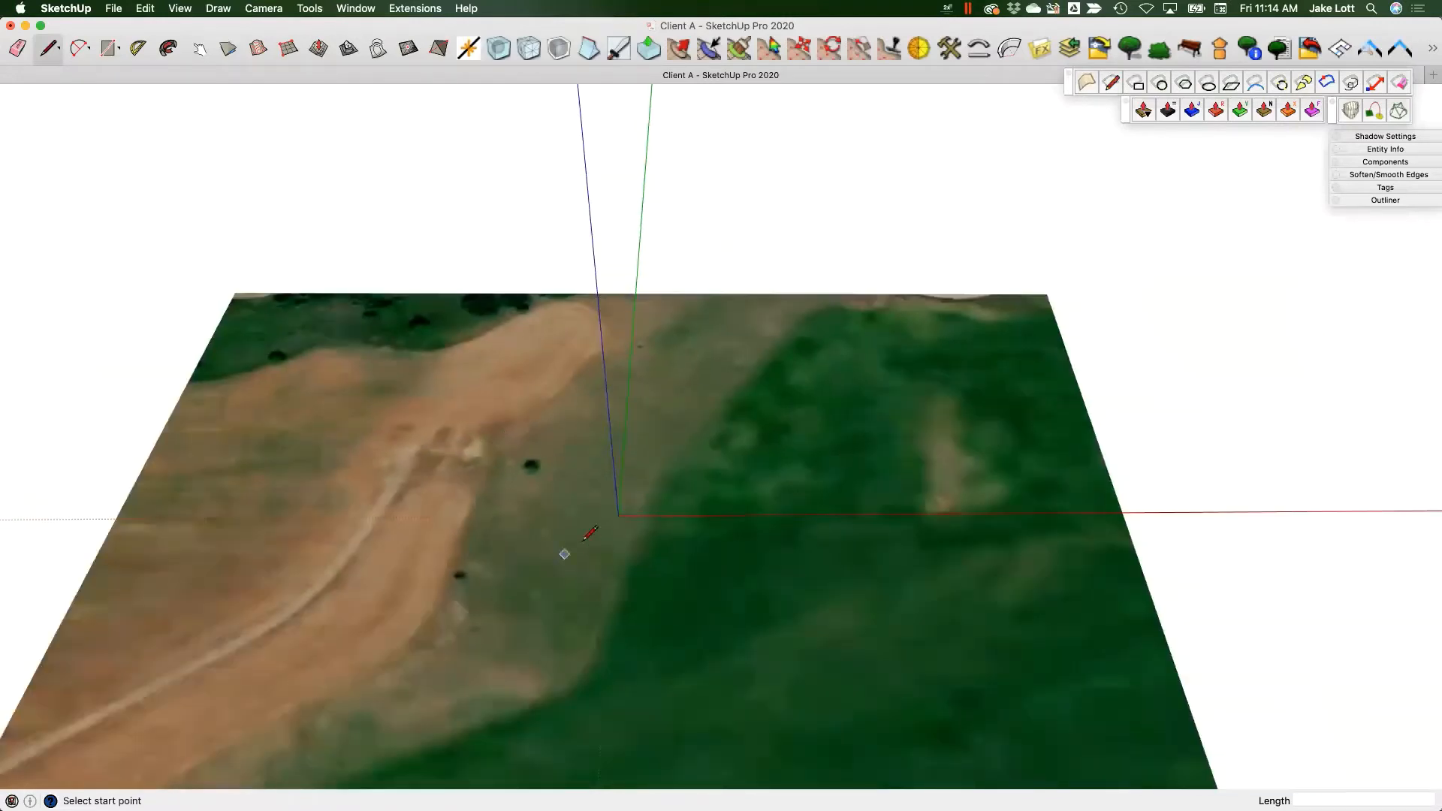
key("space")
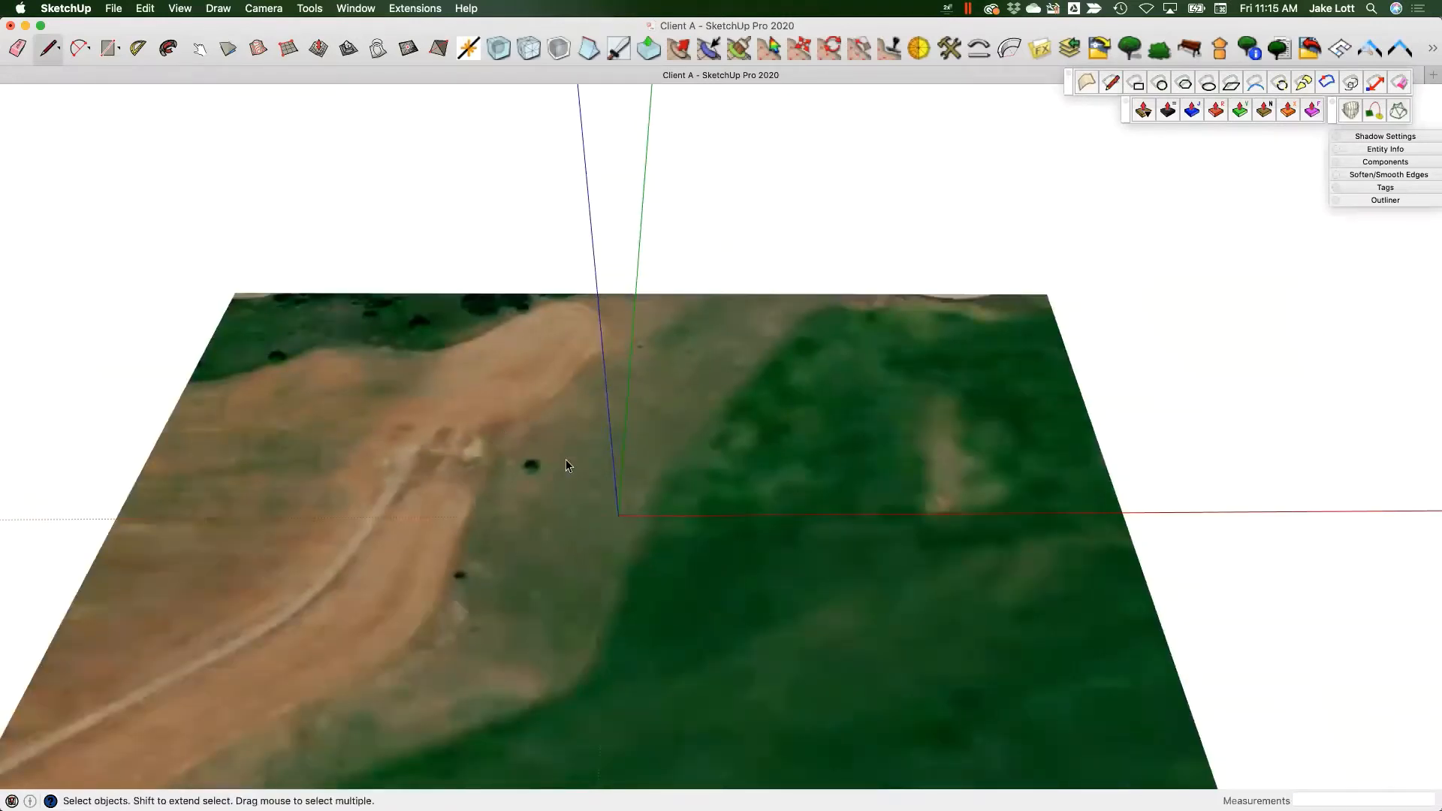
middle_click_drag(586, 579, 489, 557)
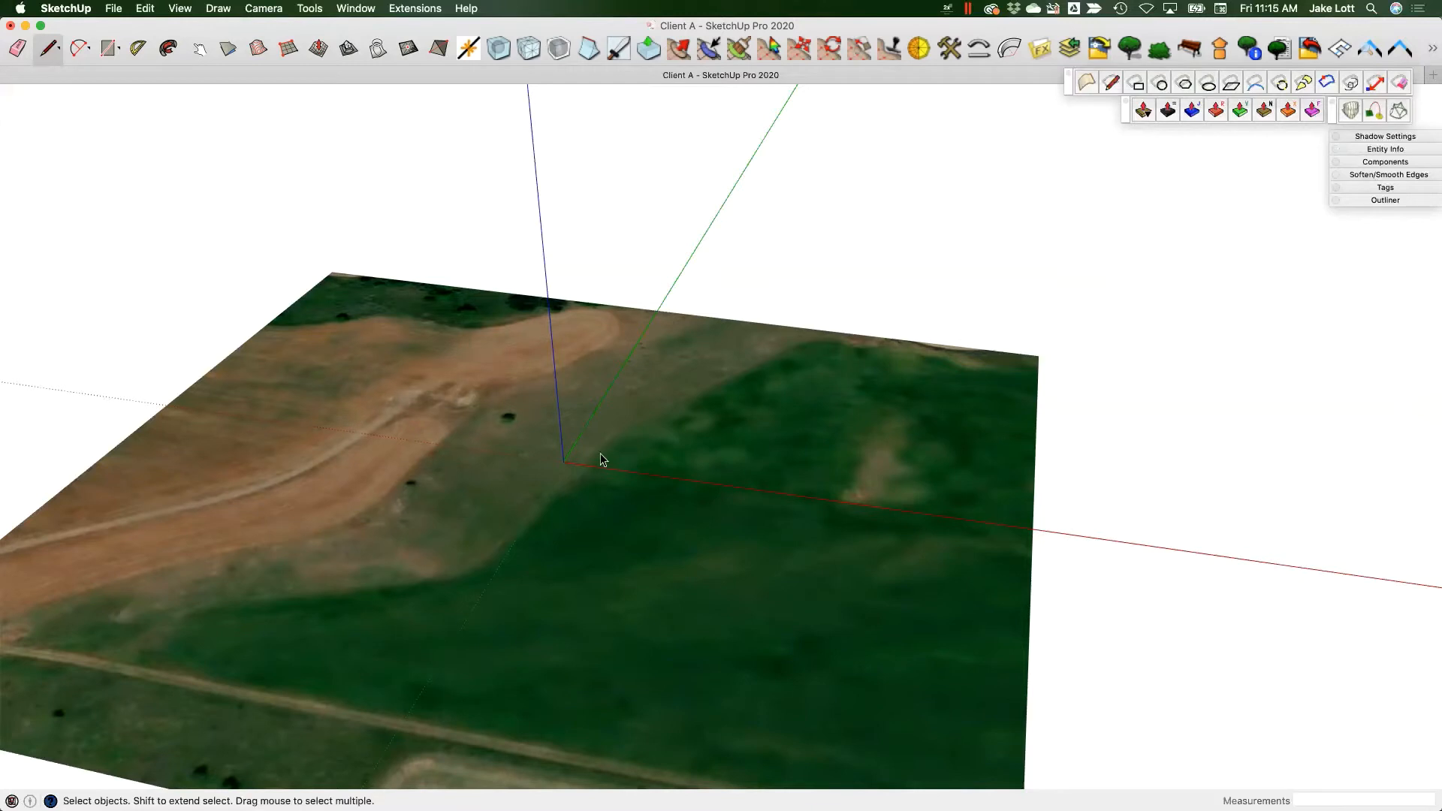
middle_click_drag(601, 489, 573, 425)
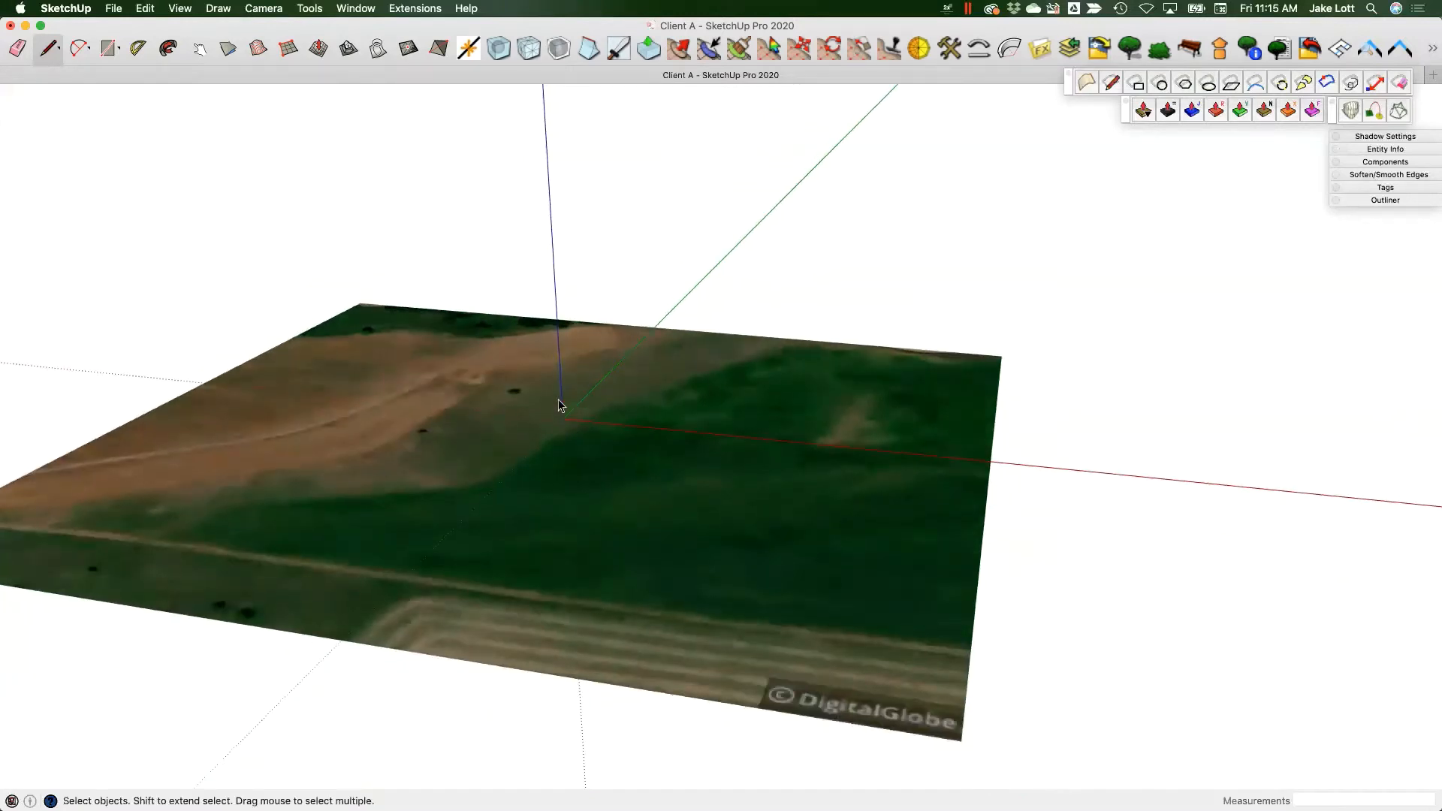
- Try to draw a closed loop of connected lines above the location snapshot near the origin, and check it from another angle
key("l")
left_click(515, 413)
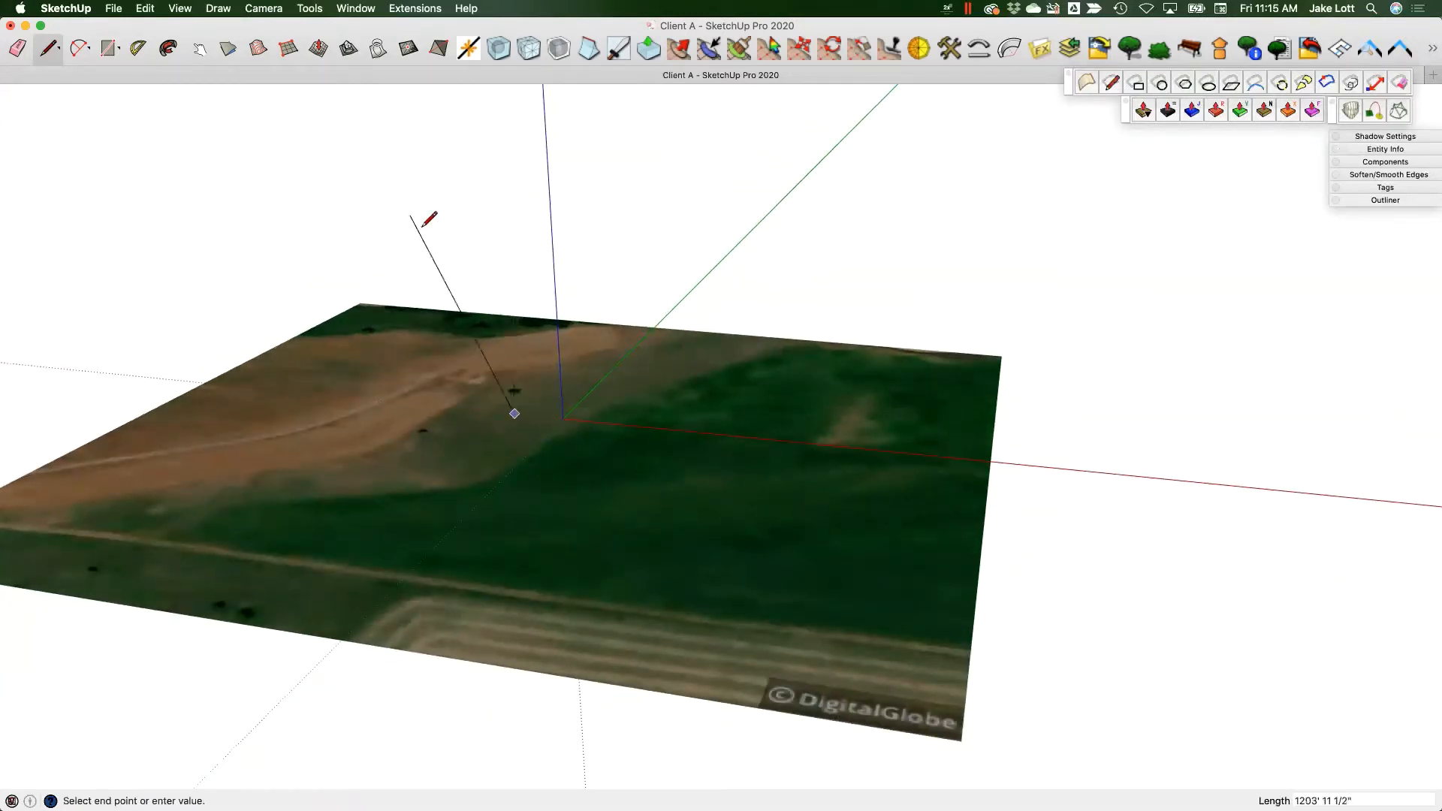
left_click(499, 214)
left_click(394, 264)
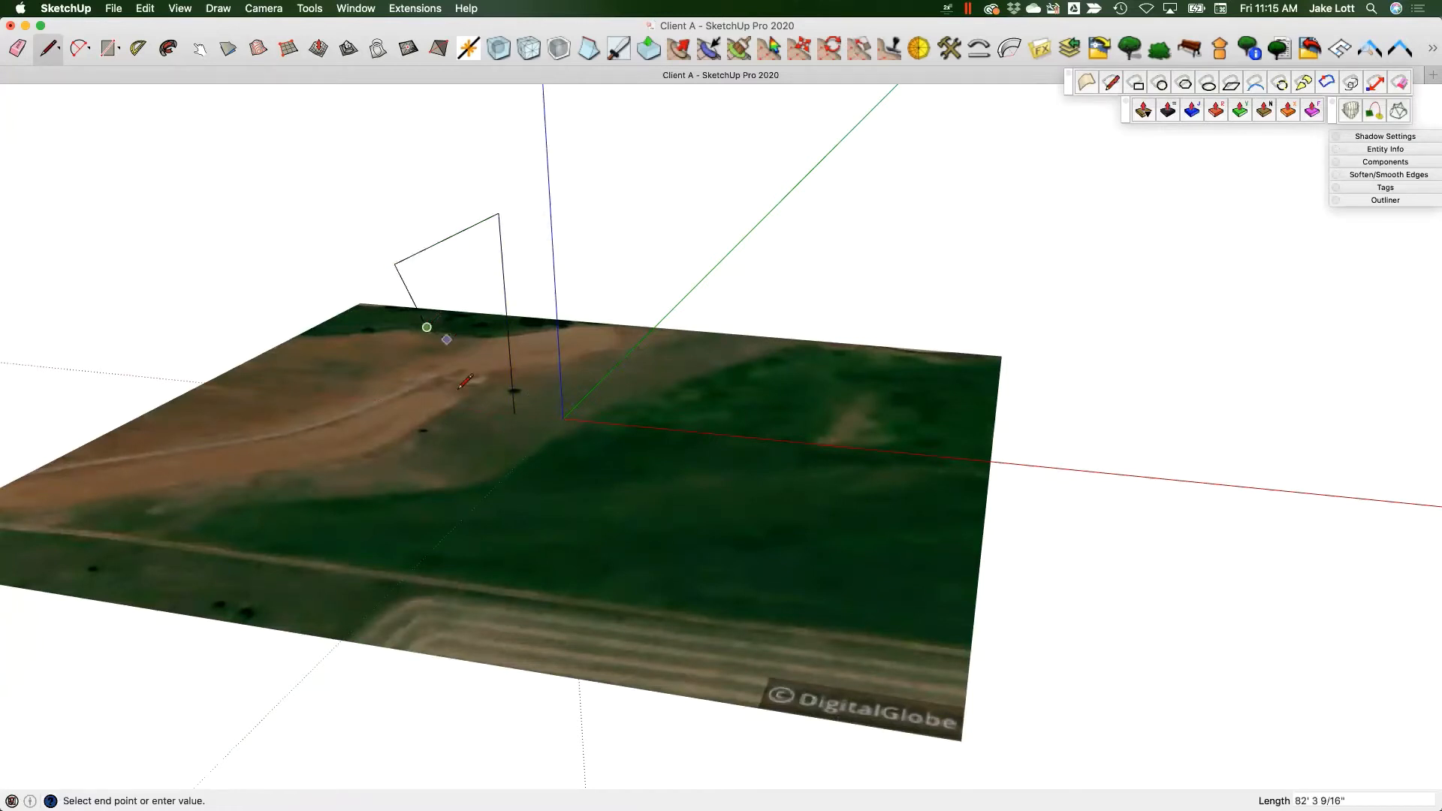
left_click(454, 411)
mouse_move(394, 488)
middle_mouse_down()
mouse_move(628, 476)
mouse_move(826, 359)
mouse_move(959, 322)
mouse_move(992, 435)
mouse_move(921, 519)
mouse_move(753, 545)
mouse_move(772, 507)
mouse_move(761, 519)
middle_mouse_up()
- Undo all the test lines drawn near the origin and leave the Line tool
key("super+z")
key("super+z")
key("super+z")
key("super+z")
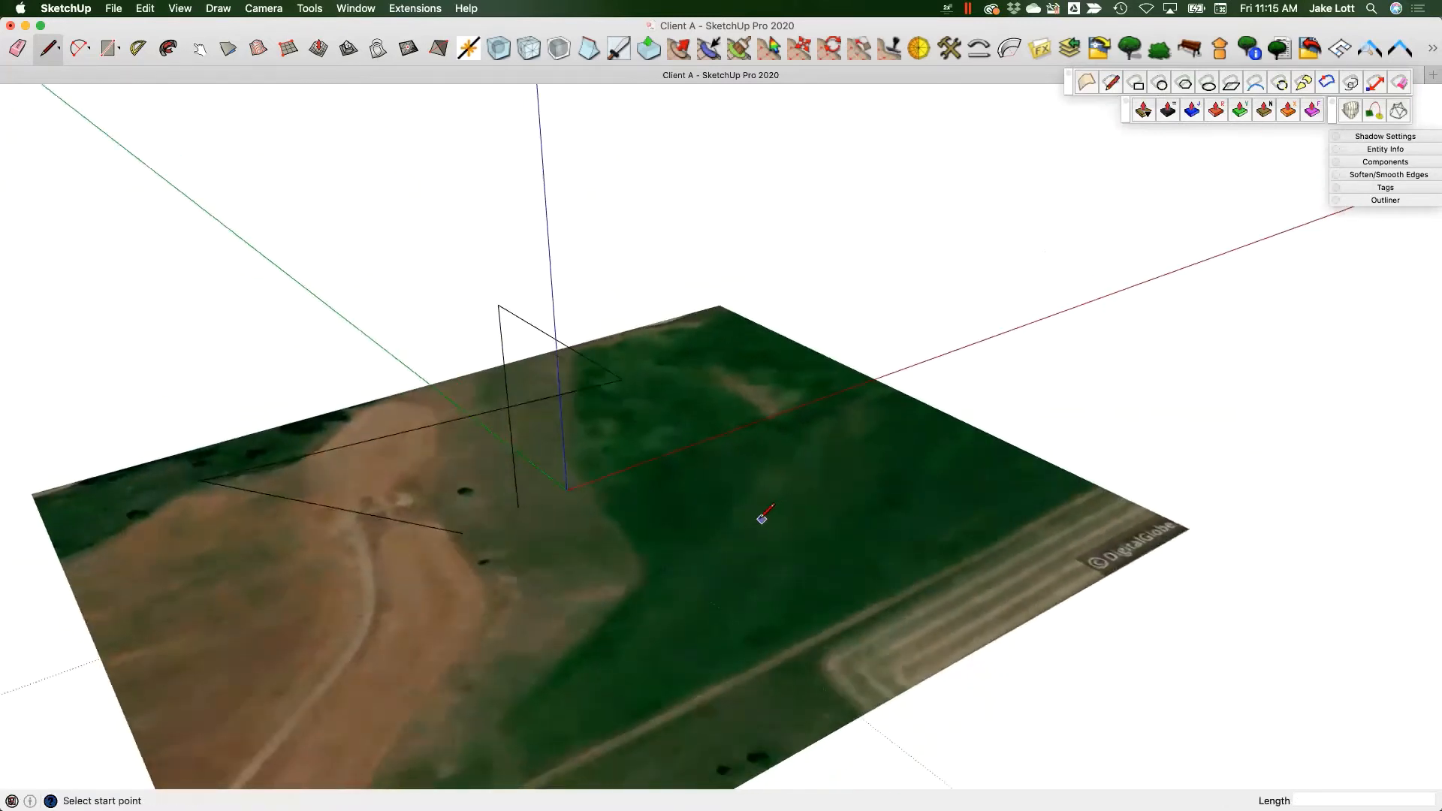
key("super+z")
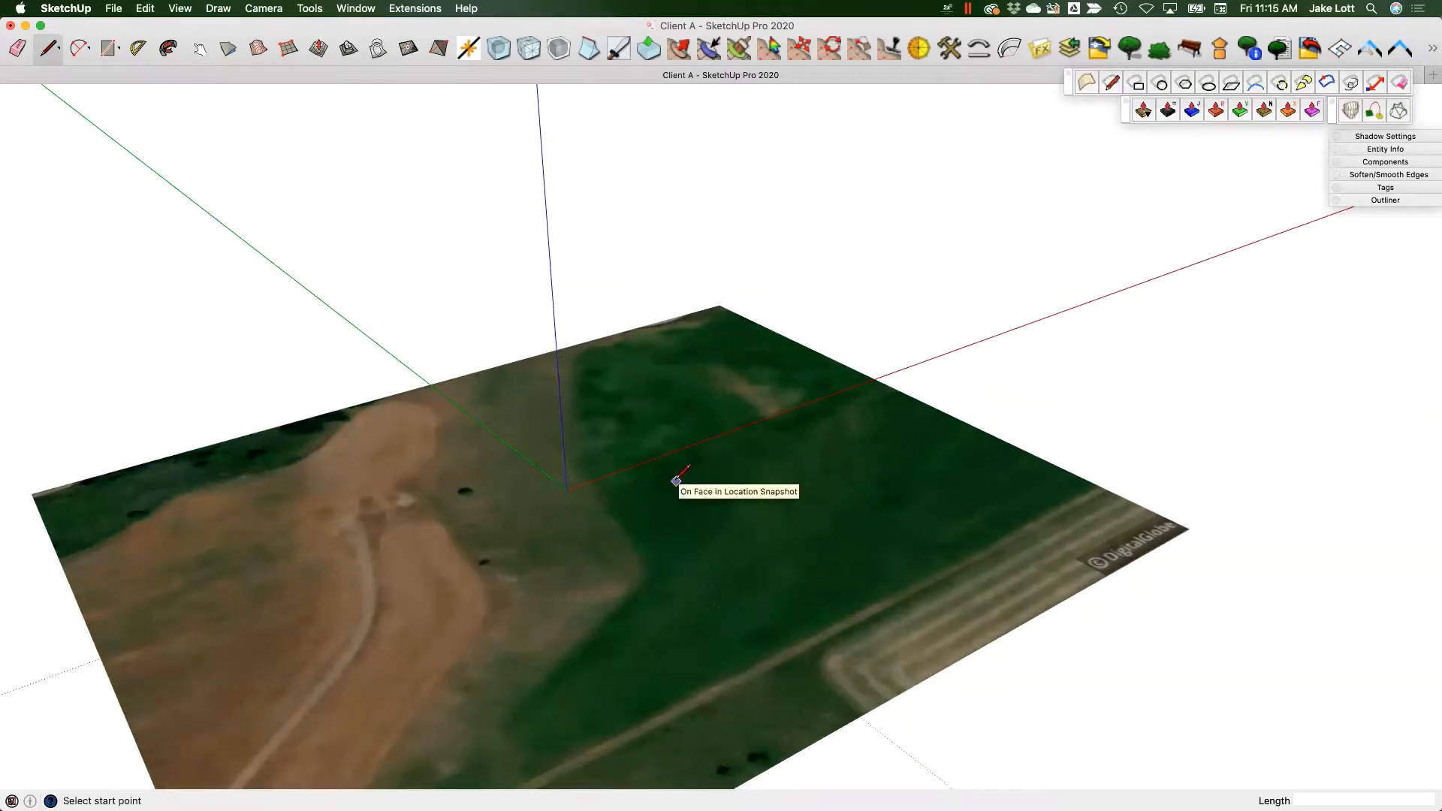
key("space")
- Switch to the Client A Planting drawing in F/X CAD and bring up the 3D Connection dialog
mouse_move(1432, 7)
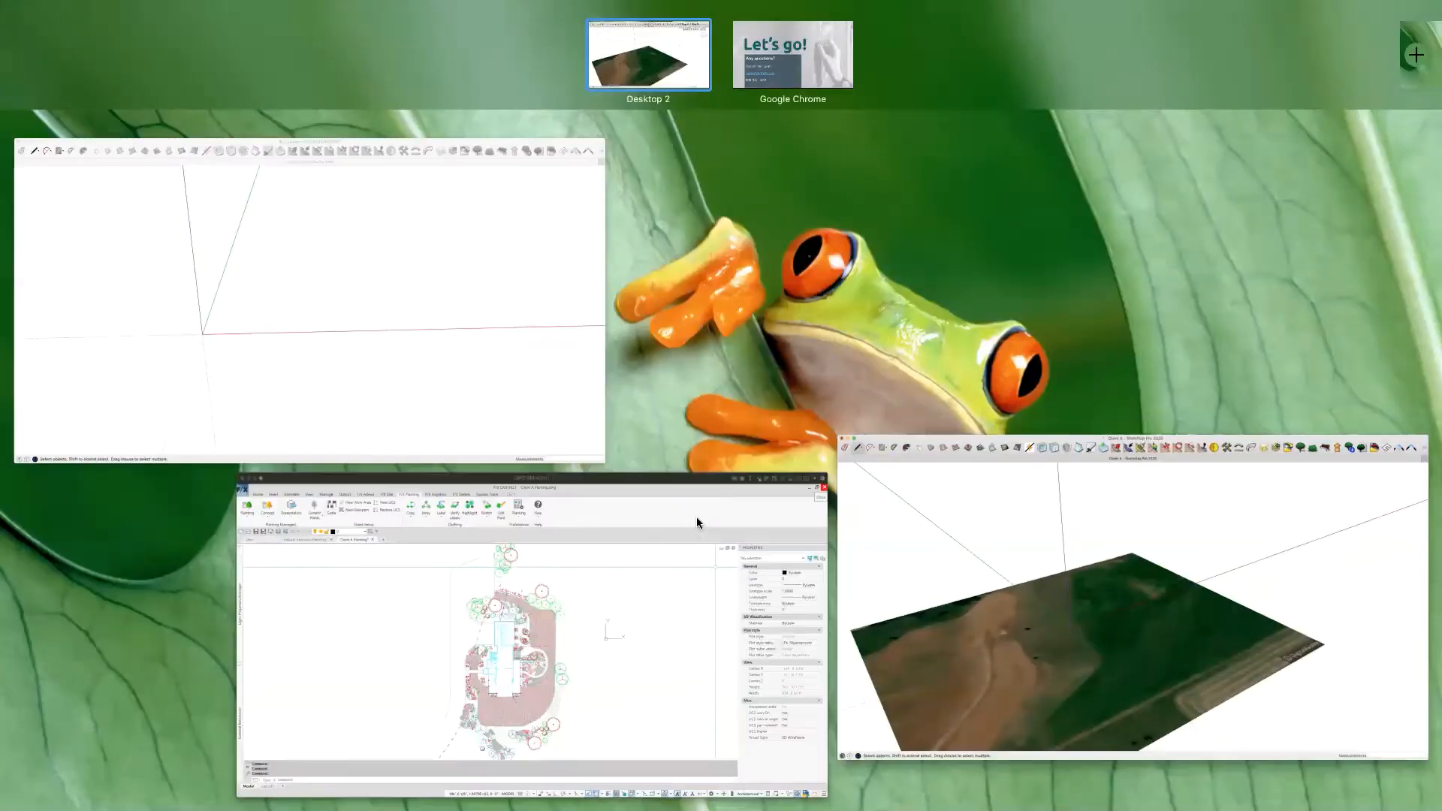
left_click(608, 598)
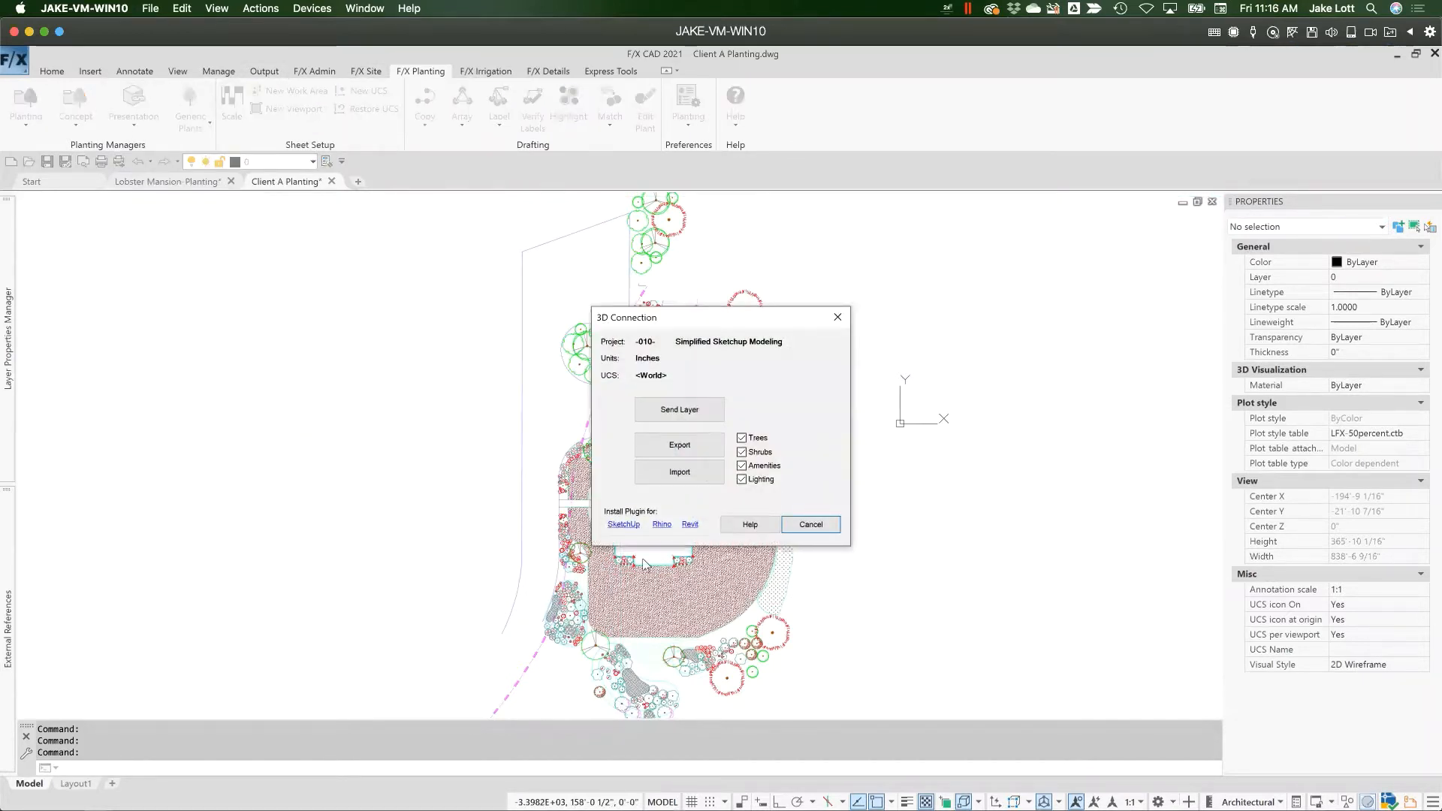
- Send the Driveway layer of the Client A Planting drawing through 3D Connection and acknowledge its export
left_click(663, 411)
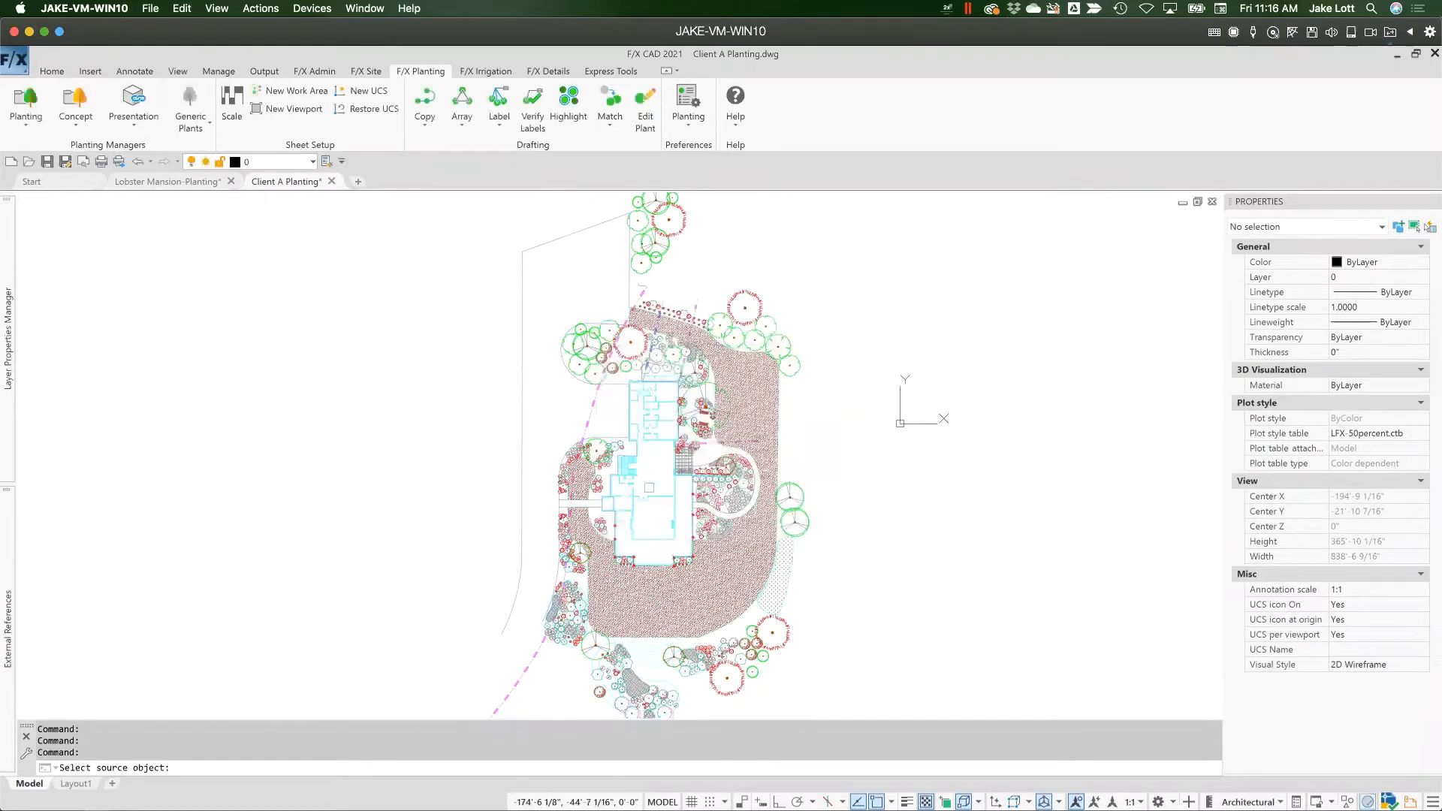
scroll(659, 440, "up", 6)
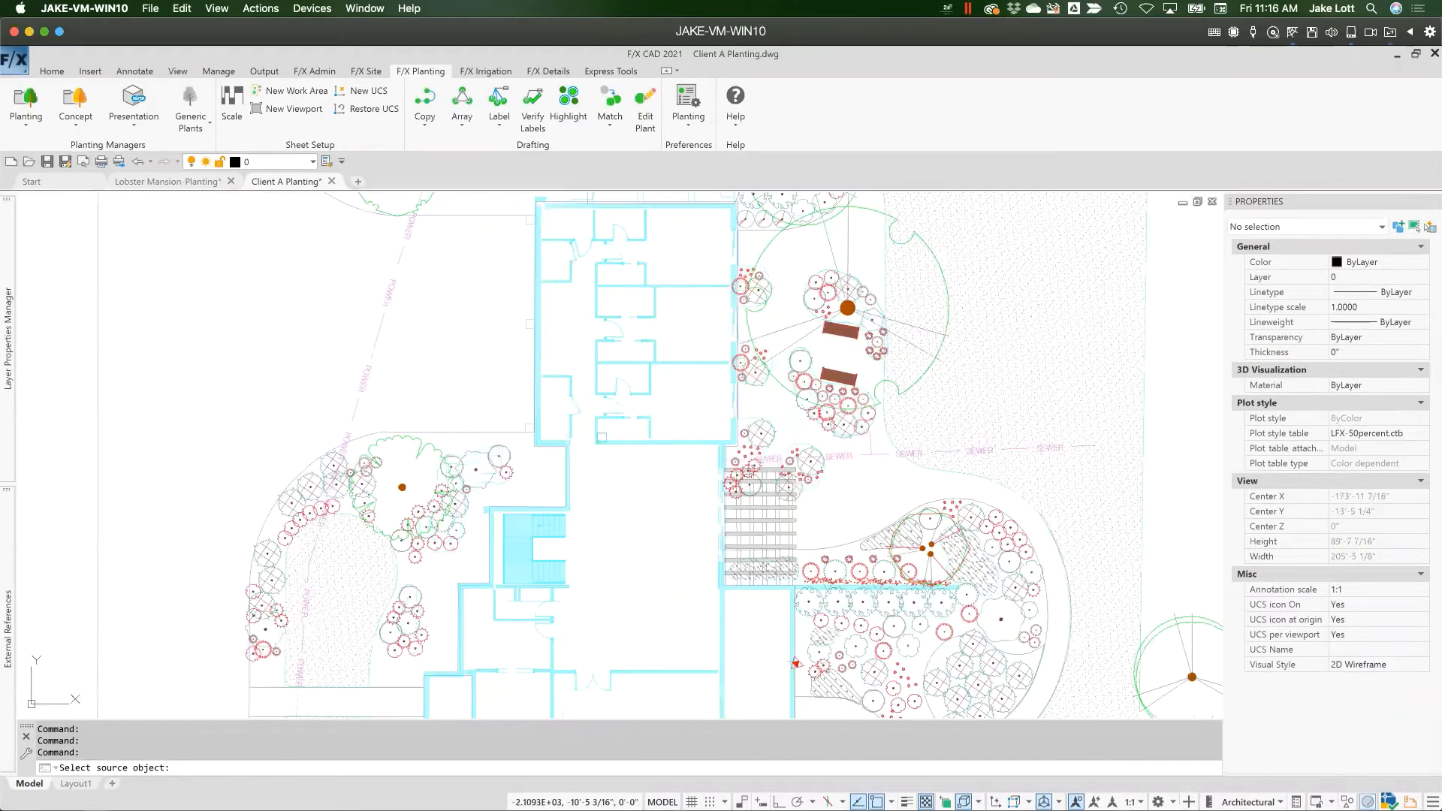
scroll(568, 439, "down", 6)
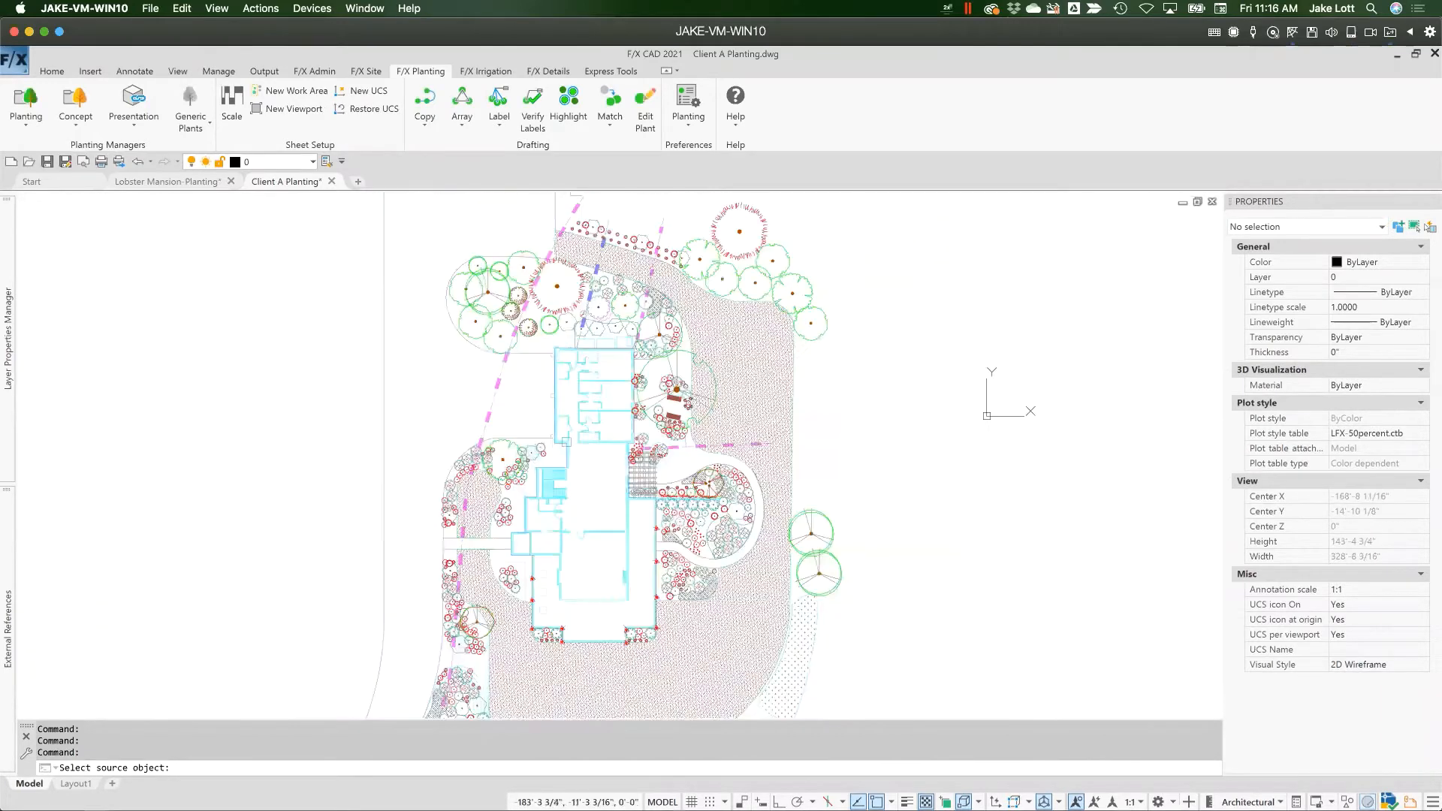
scroll(535, 438, "up", 2)
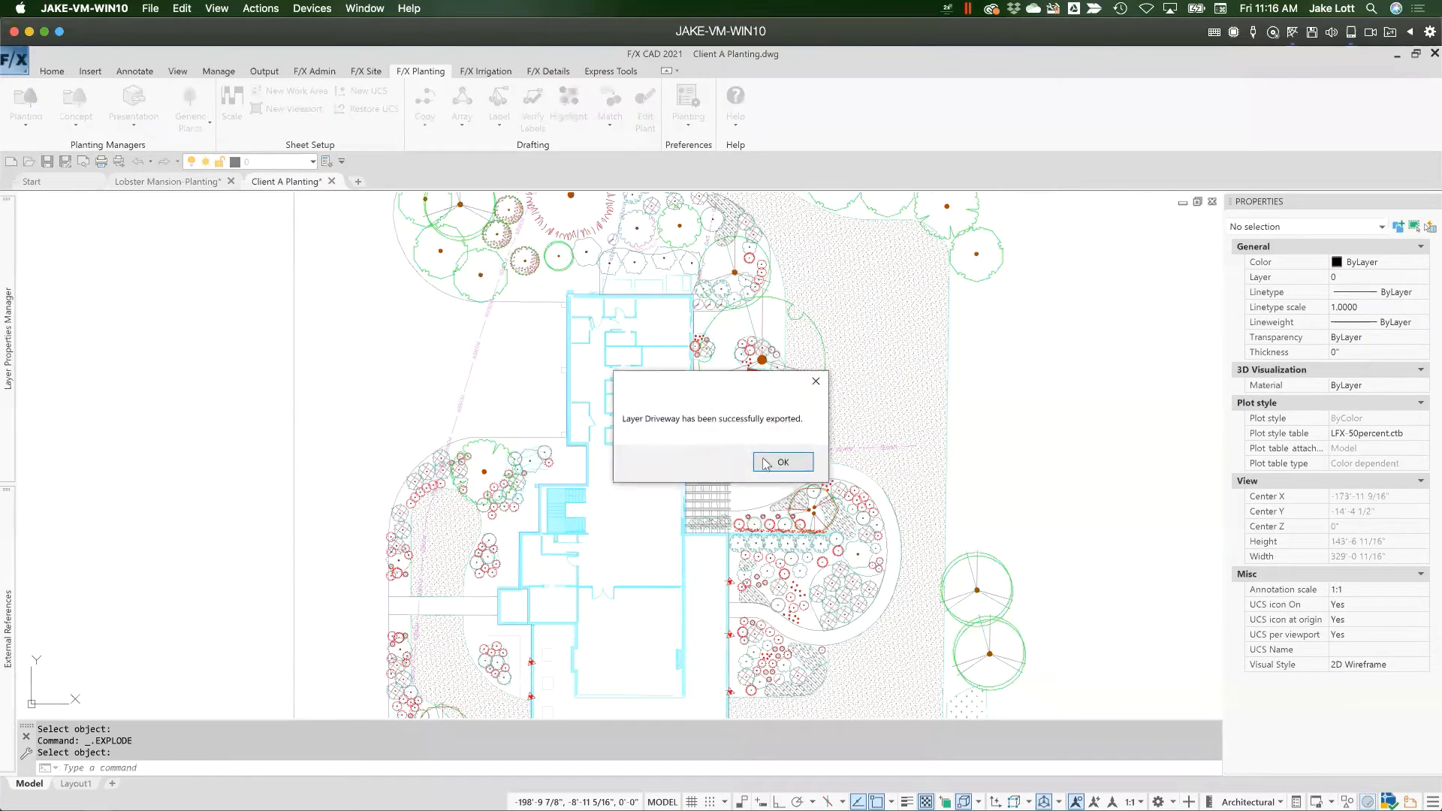
left_click(782, 462)
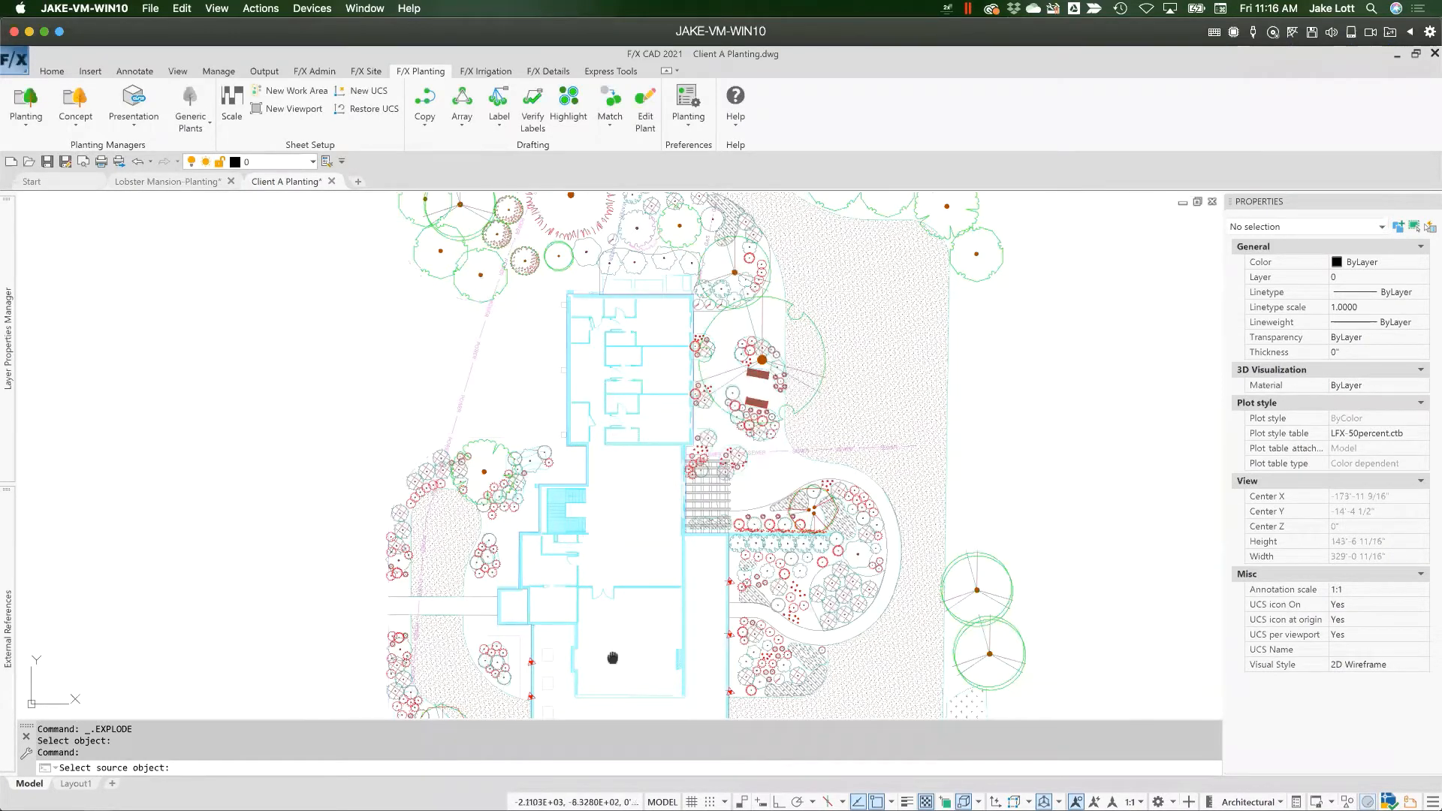
- Send the planting masses nplt layer and the LP-GRND-EDGE-N layer from the beds south of the driveway
mouse_move(611, 660)
middle_mouse_down()
mouse_move(734, 506)
mouse_move(735, 423)
middle_mouse_up()
scroll(735, 423, "down", 1)
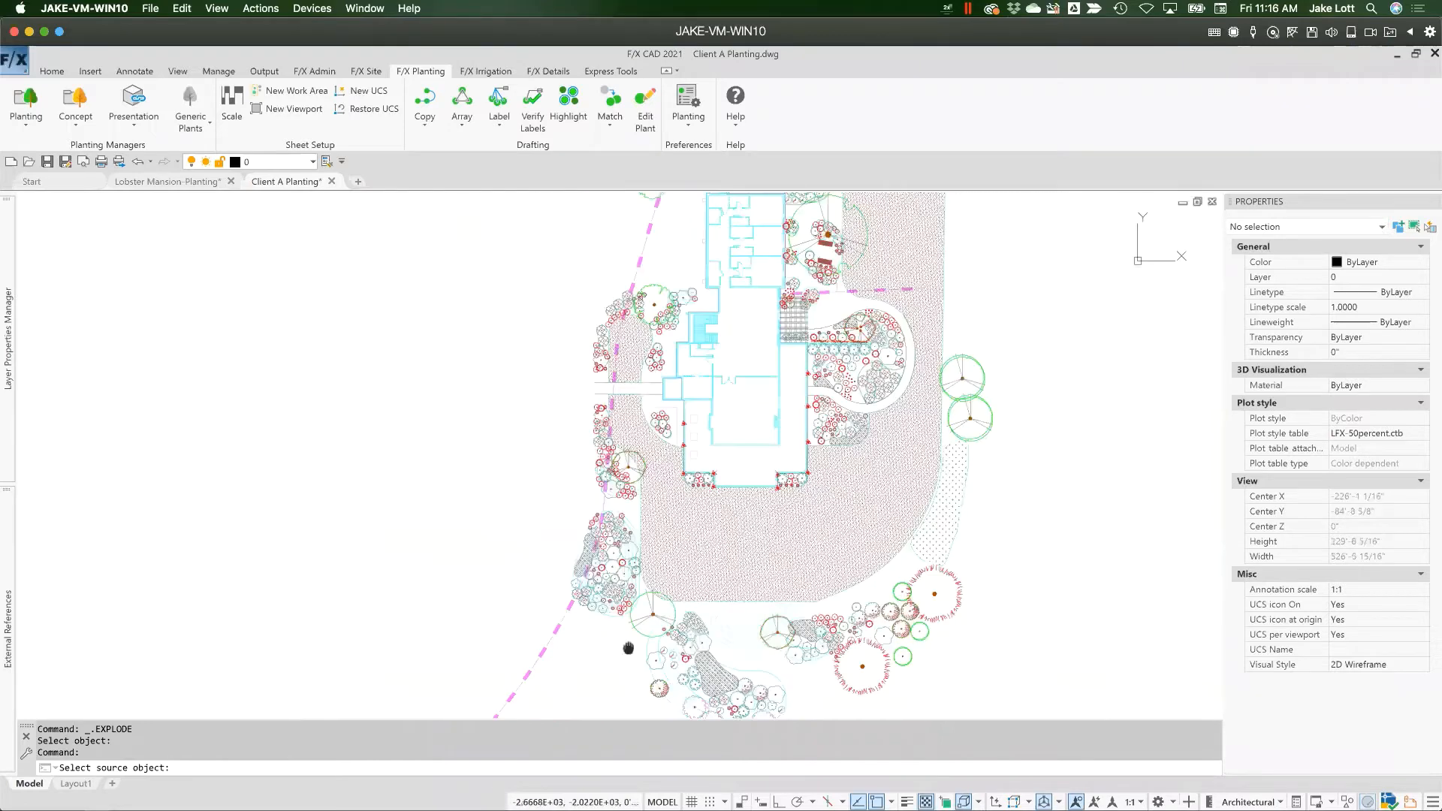
middle_click_drag(628, 647, 606, 559)
scroll(628, 559, "up", 2)
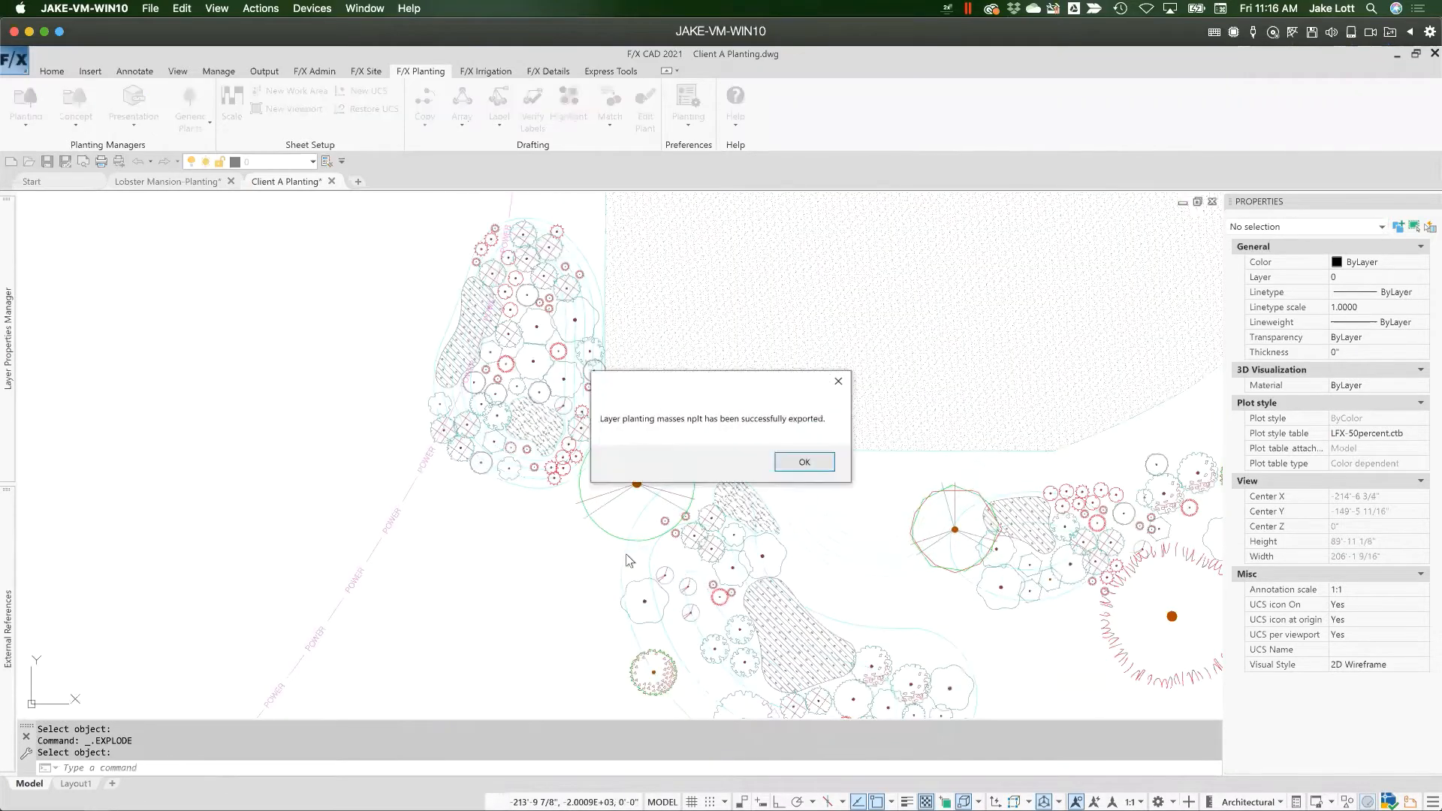
left_click(788, 461)
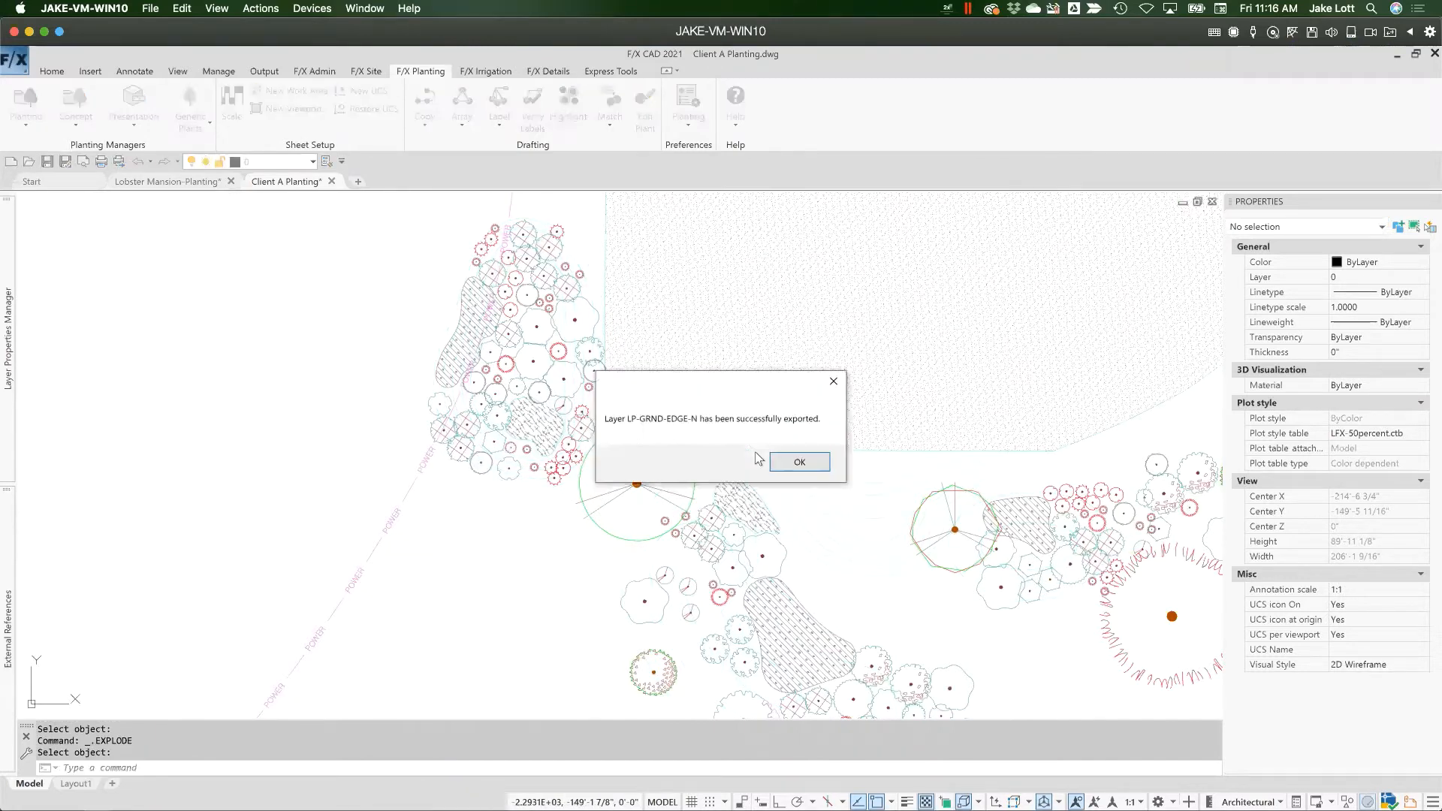
key("Return")
- Finish picking layers in the Client A Planting drawing and close the 3D Connection dialog
scroll(754, 454, "down", 6)
scroll(720, 457, "down", 4)
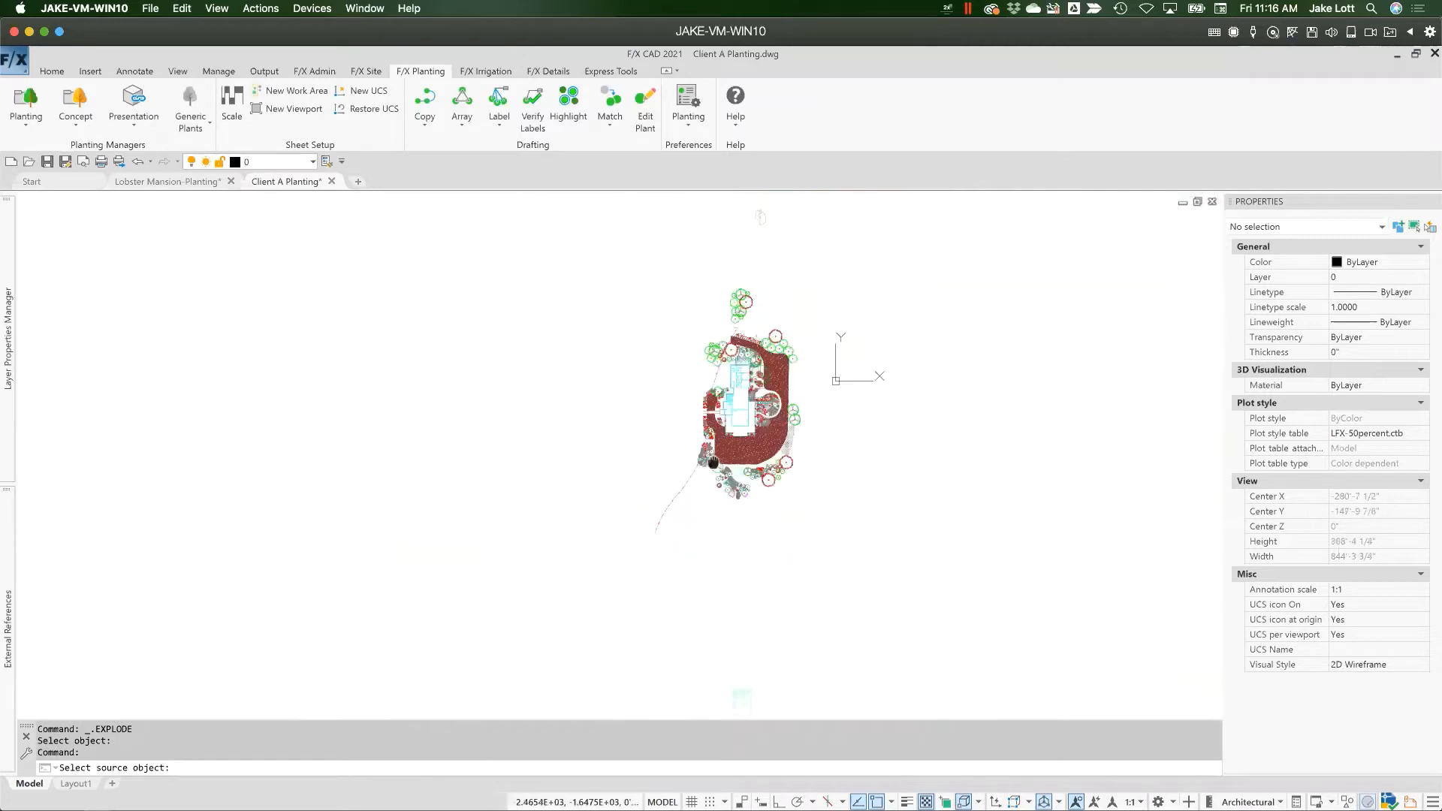
scroll(774, 413, "up", 2)
key("Return")
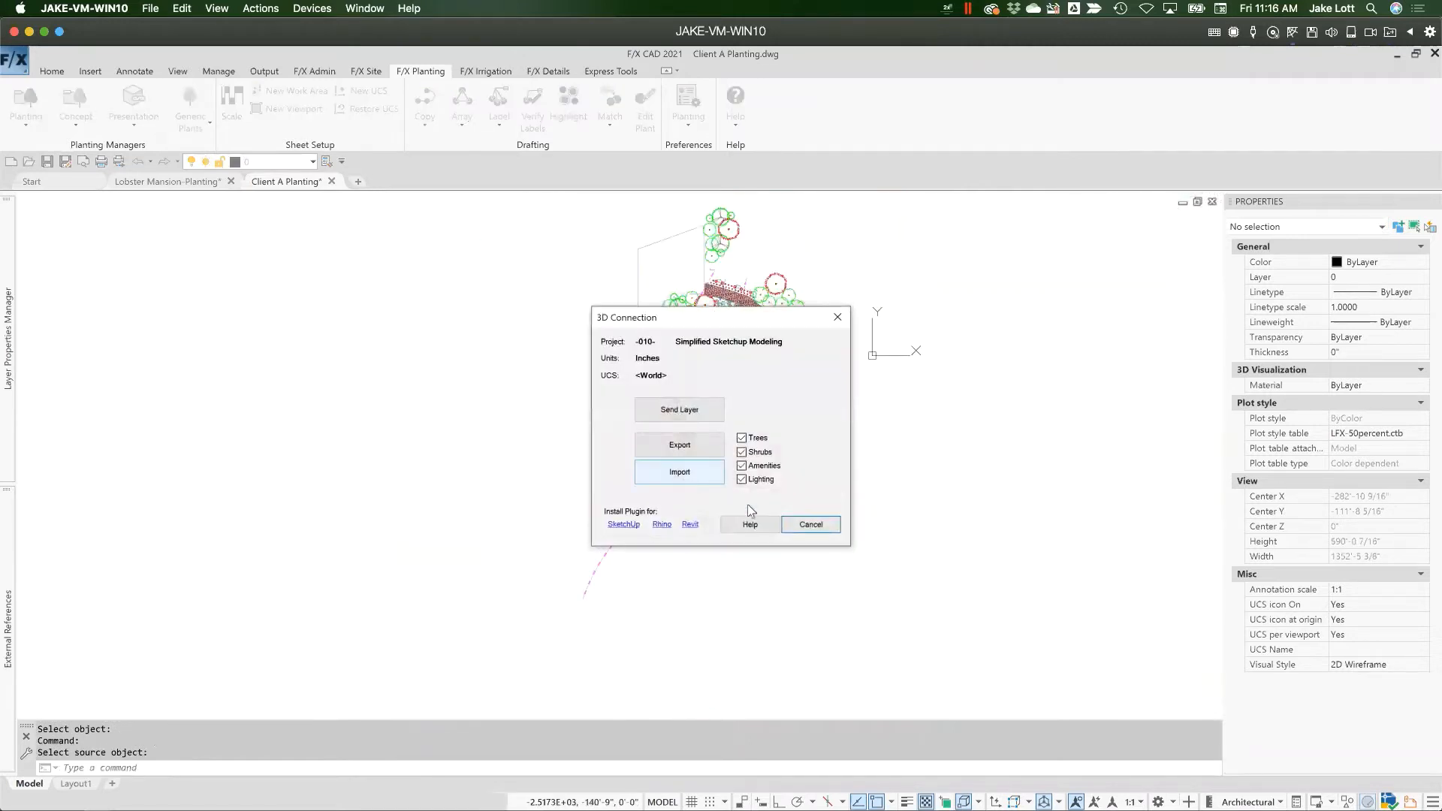
left_click(811, 524)
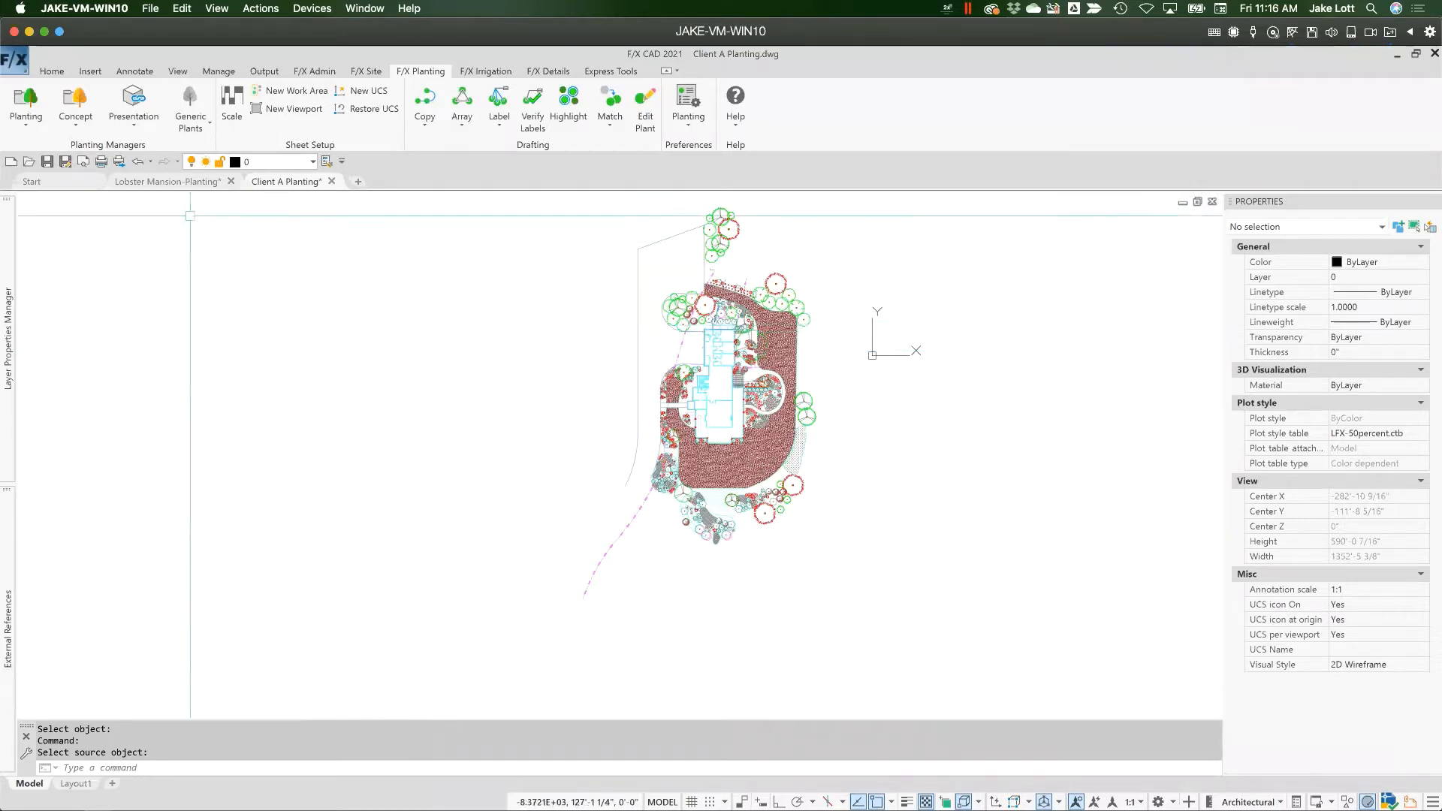
- Switch to the Lobster Mansion-Planting drawing and bring up the 3D Connection dialog
key("ctrl+Tab")
key("ctrl+Tab")
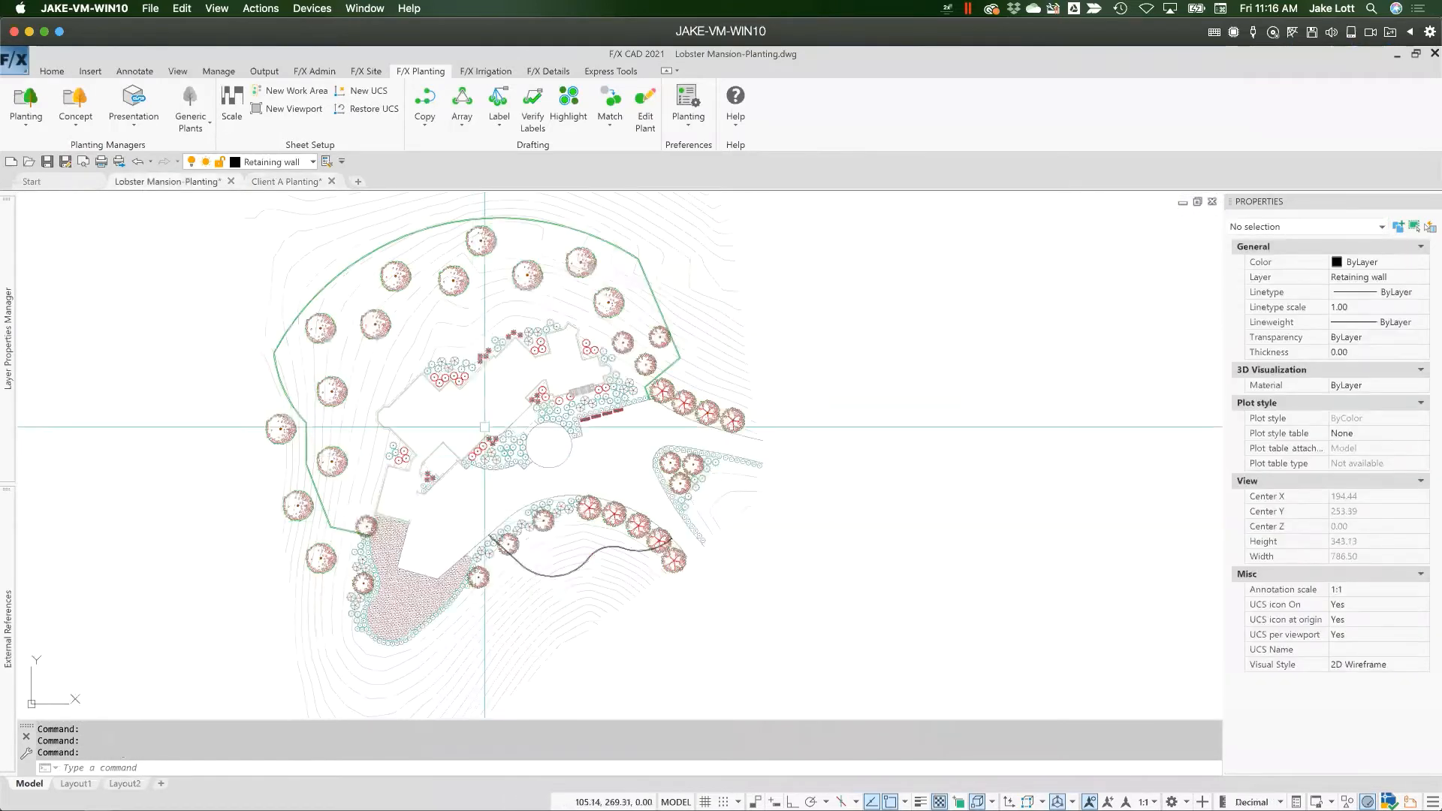
scroll(463, 453, "up", 4)
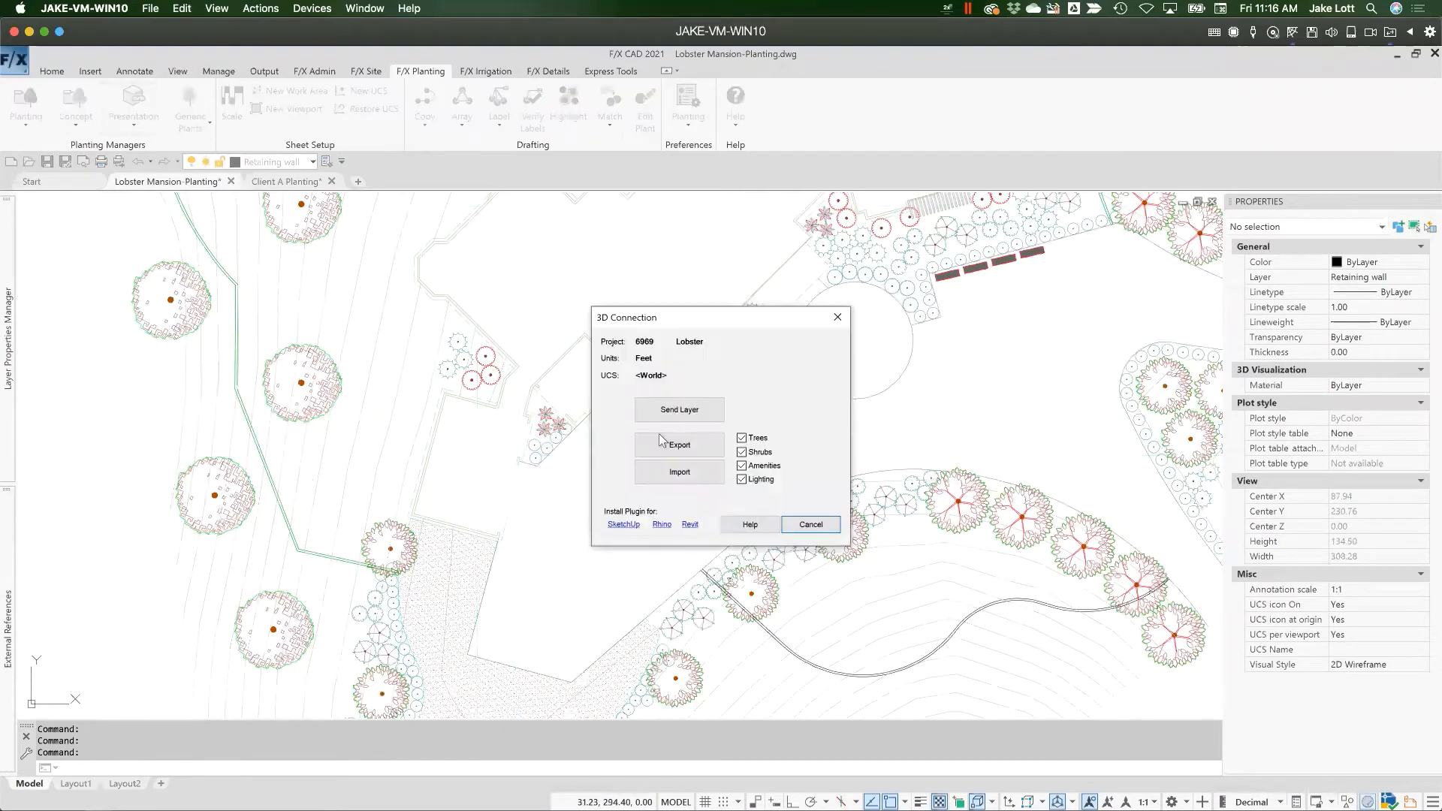
- Send the mansion's A-WALL layer through 3D Connection by picking a wall of the house
left_click(682, 410)
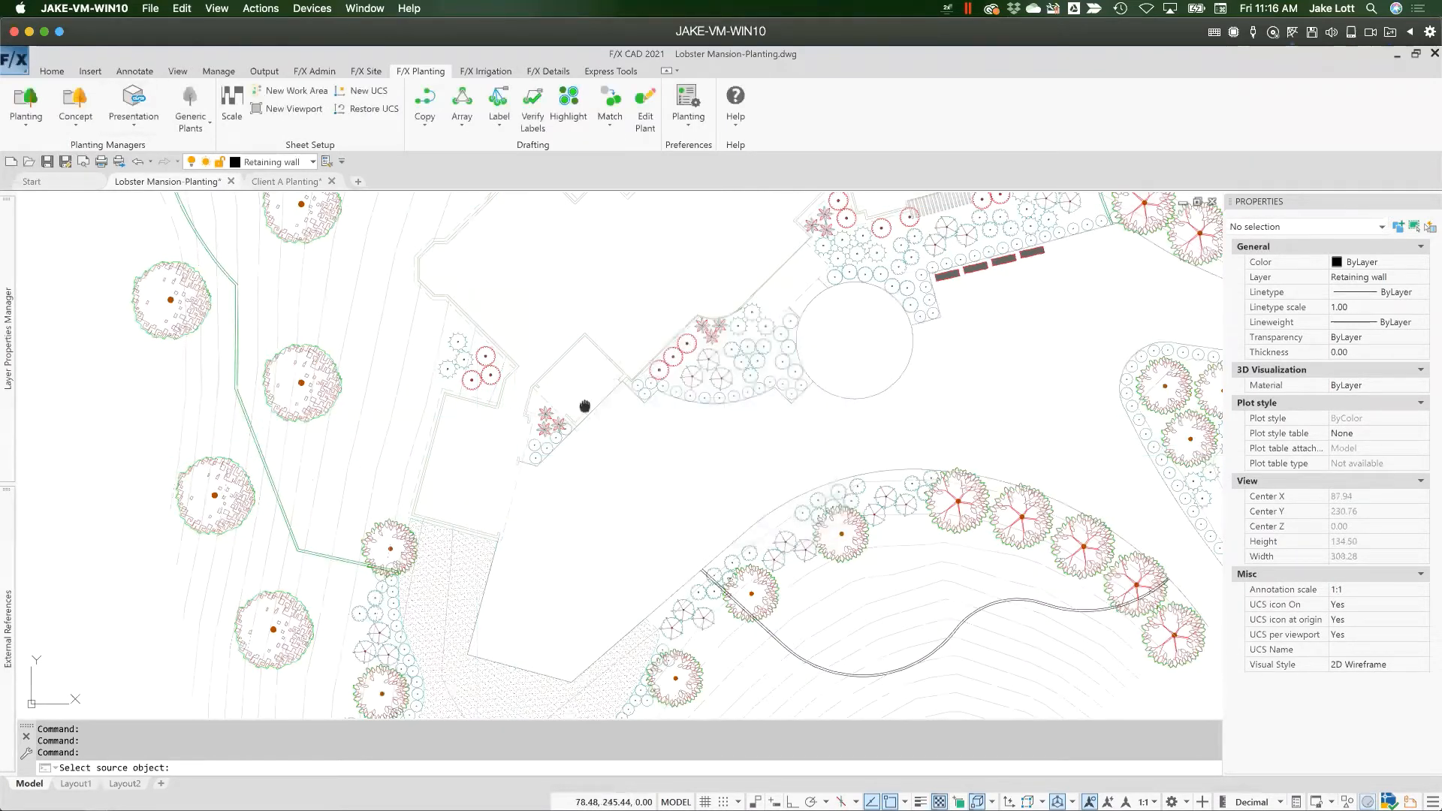
middle_click_drag(585, 406, 484, 576)
scroll(485, 573, "down", 2)
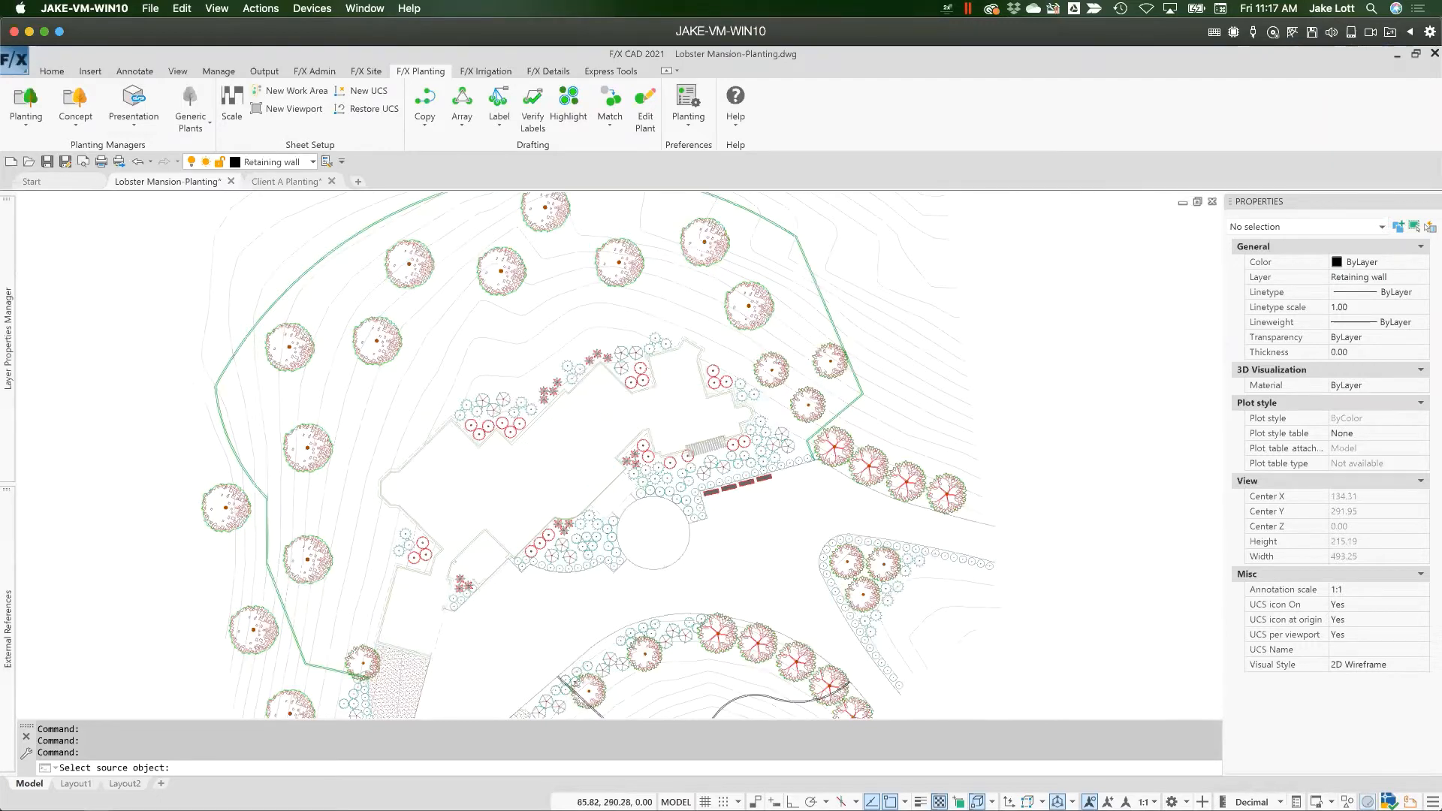
scroll(496, 462, "up", 4)
scroll(457, 414, "up", 4)
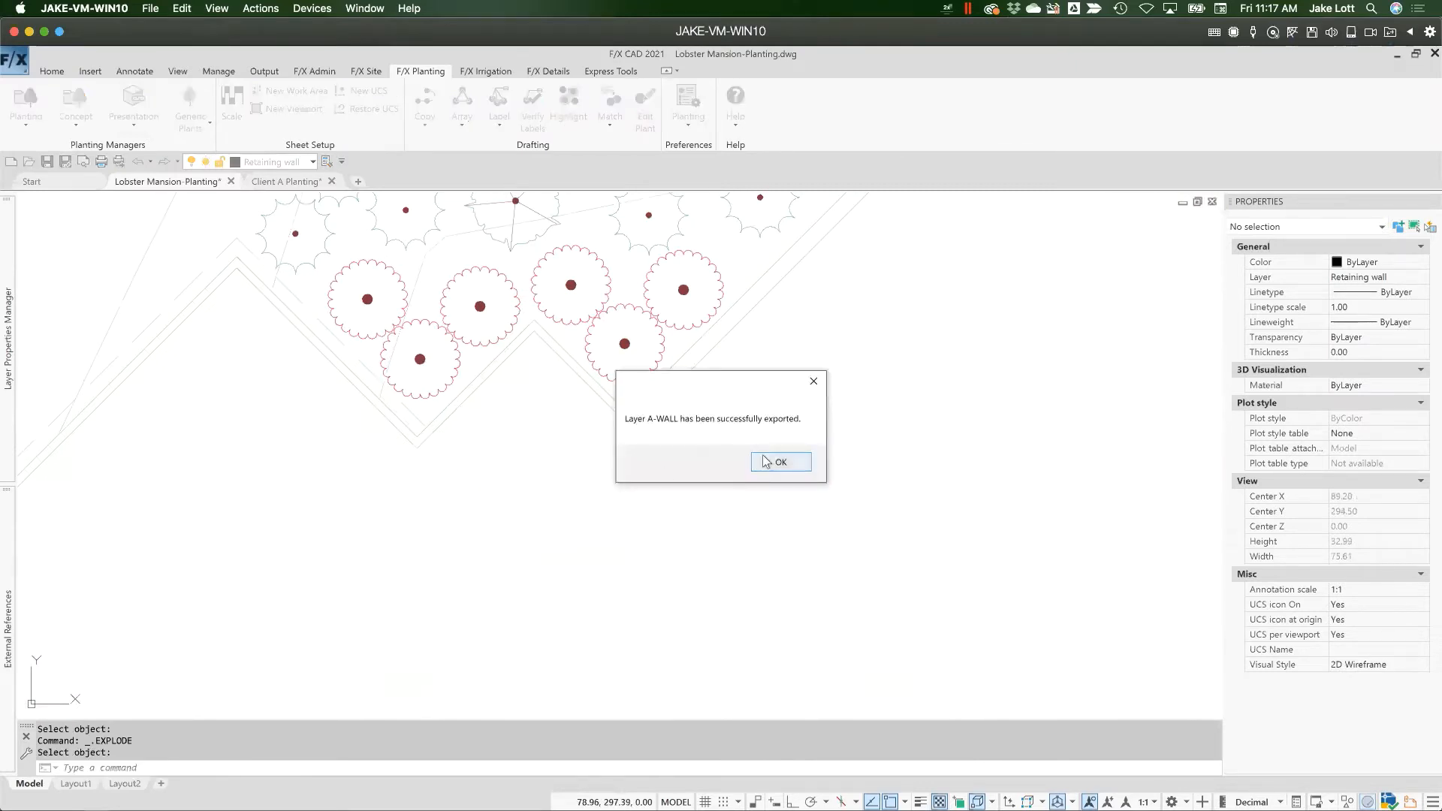
left_click(771, 461)
- Send the layer of the slatted structure beside the house and the layer of the house's dashed outline
scroll(725, 467, "down", 6)
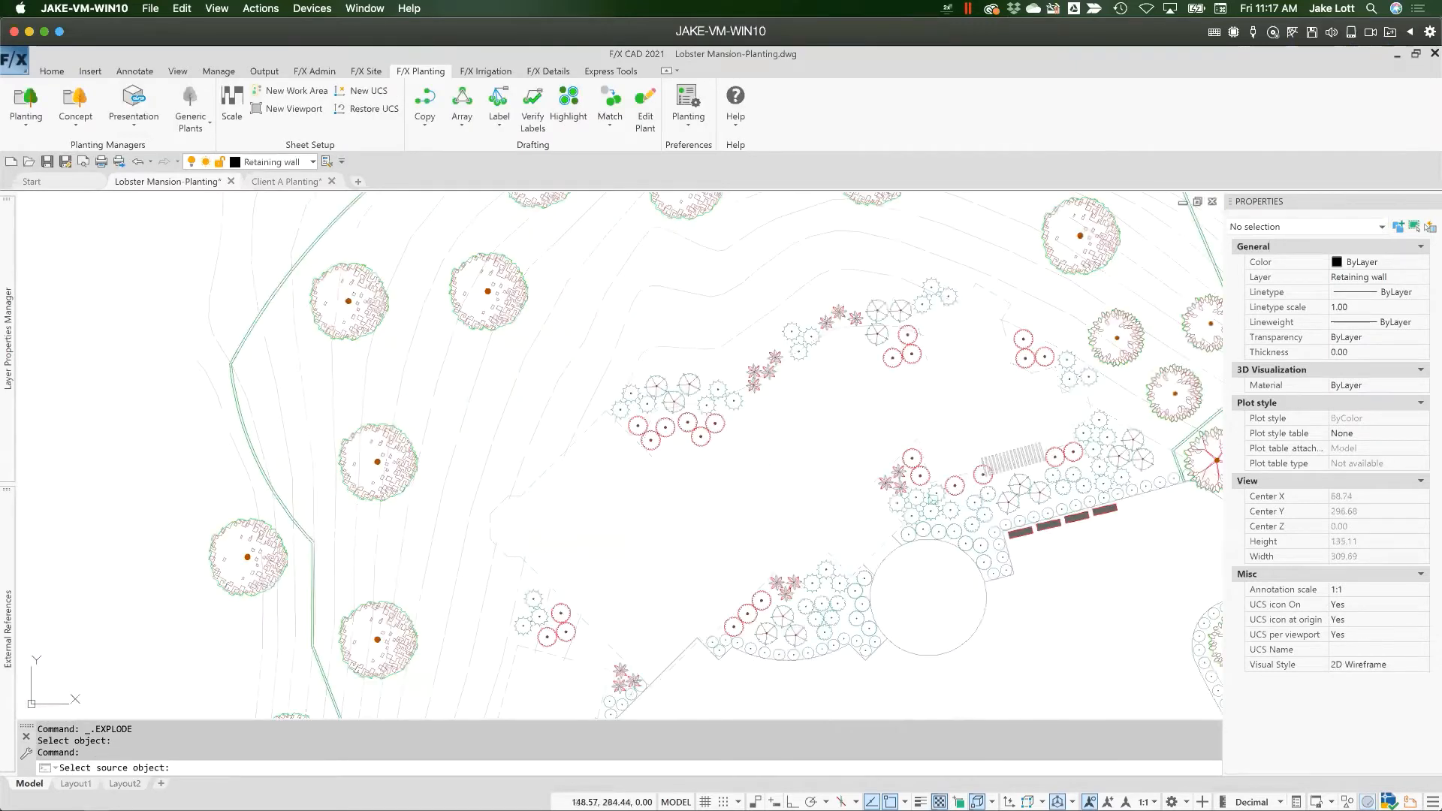
scroll(984, 470, "up", 3)
left_click(998, 453)
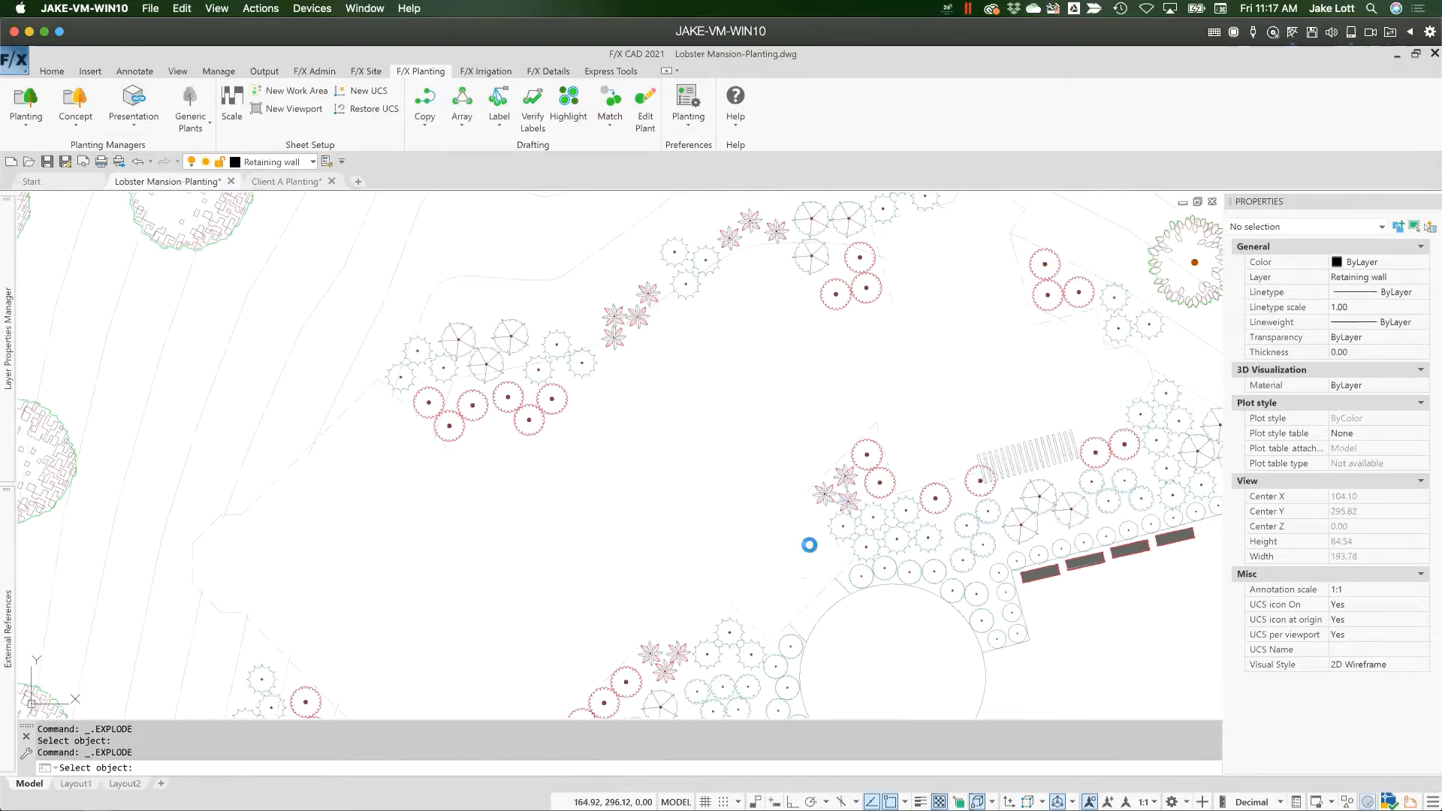
key("Return")
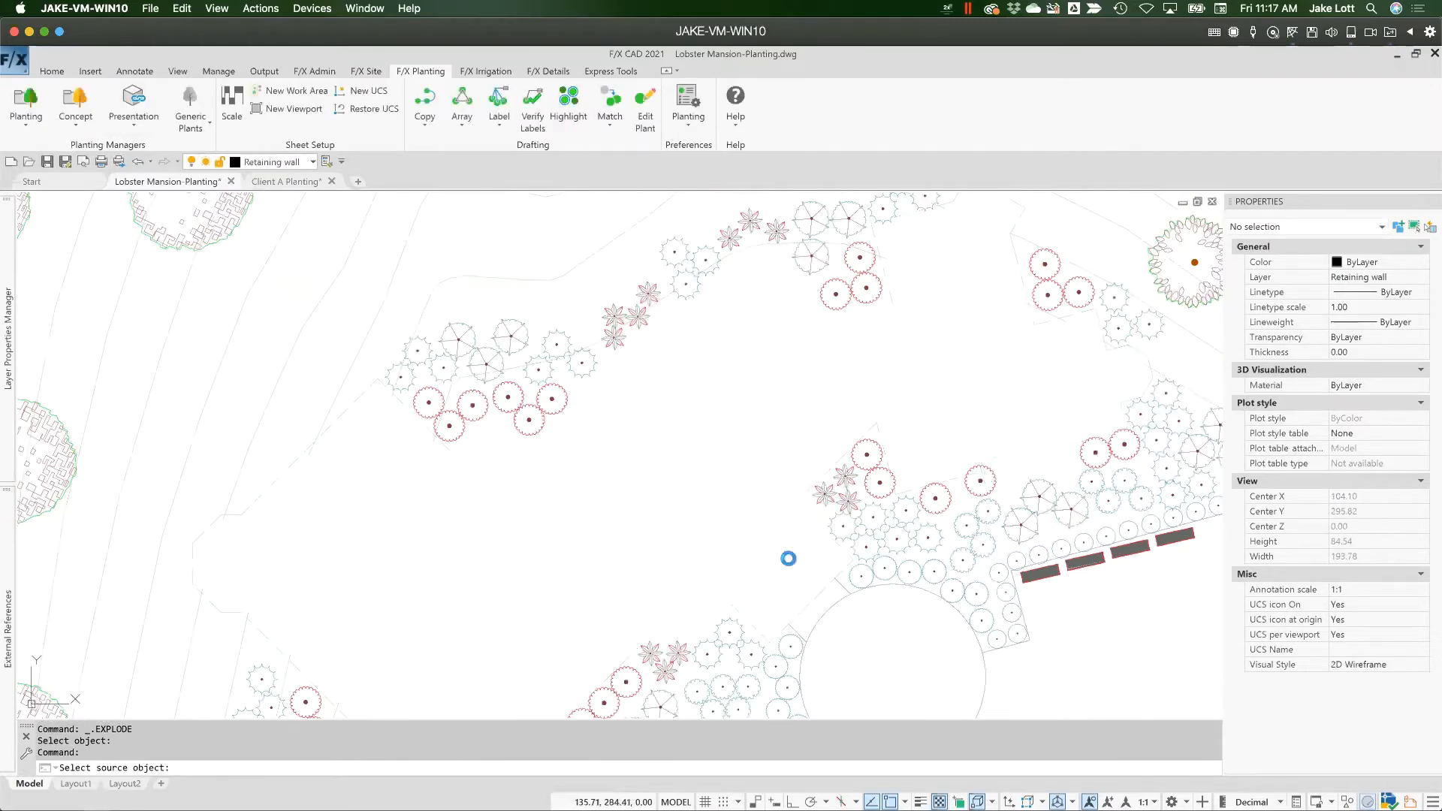
key("Return")
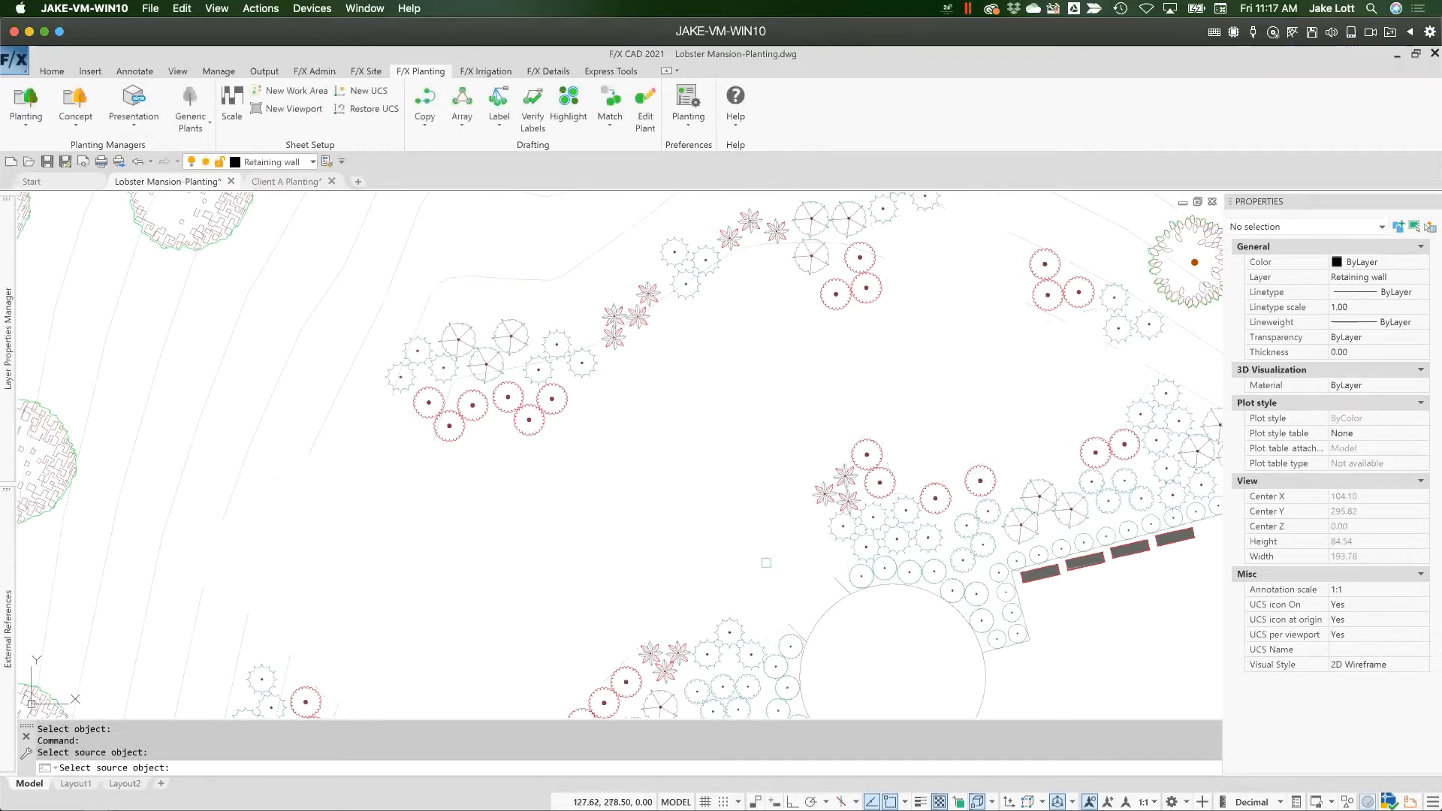
- Send the layer of the angled edge line beside the southwest planting, finish picking layers and close the 3D Connection dialog
scroll(718, 560, "down", 1)
scroll(694, 607, "down", 1)
middle_click_drag(694, 607, 638, 490)
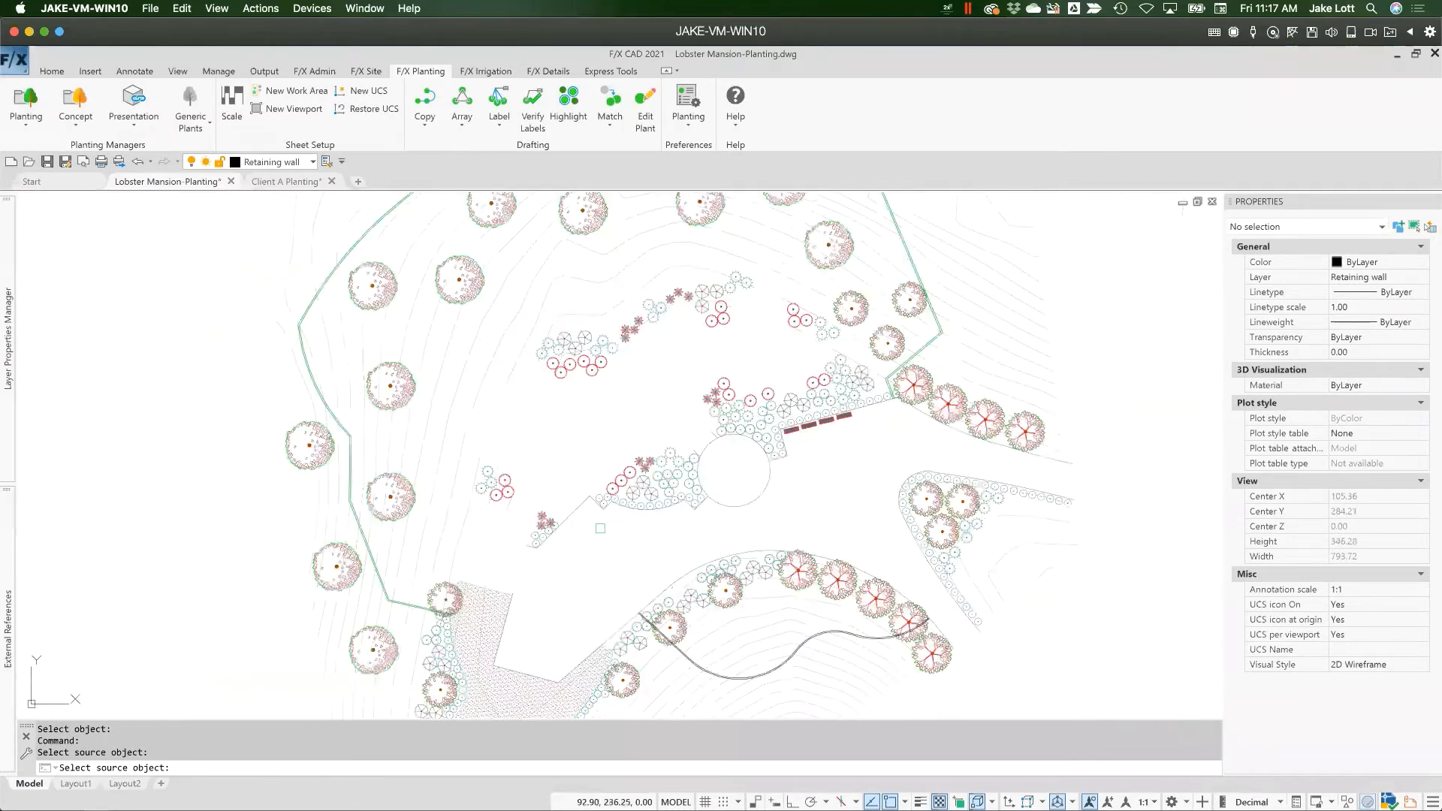
scroll(570, 498, "up", 2)
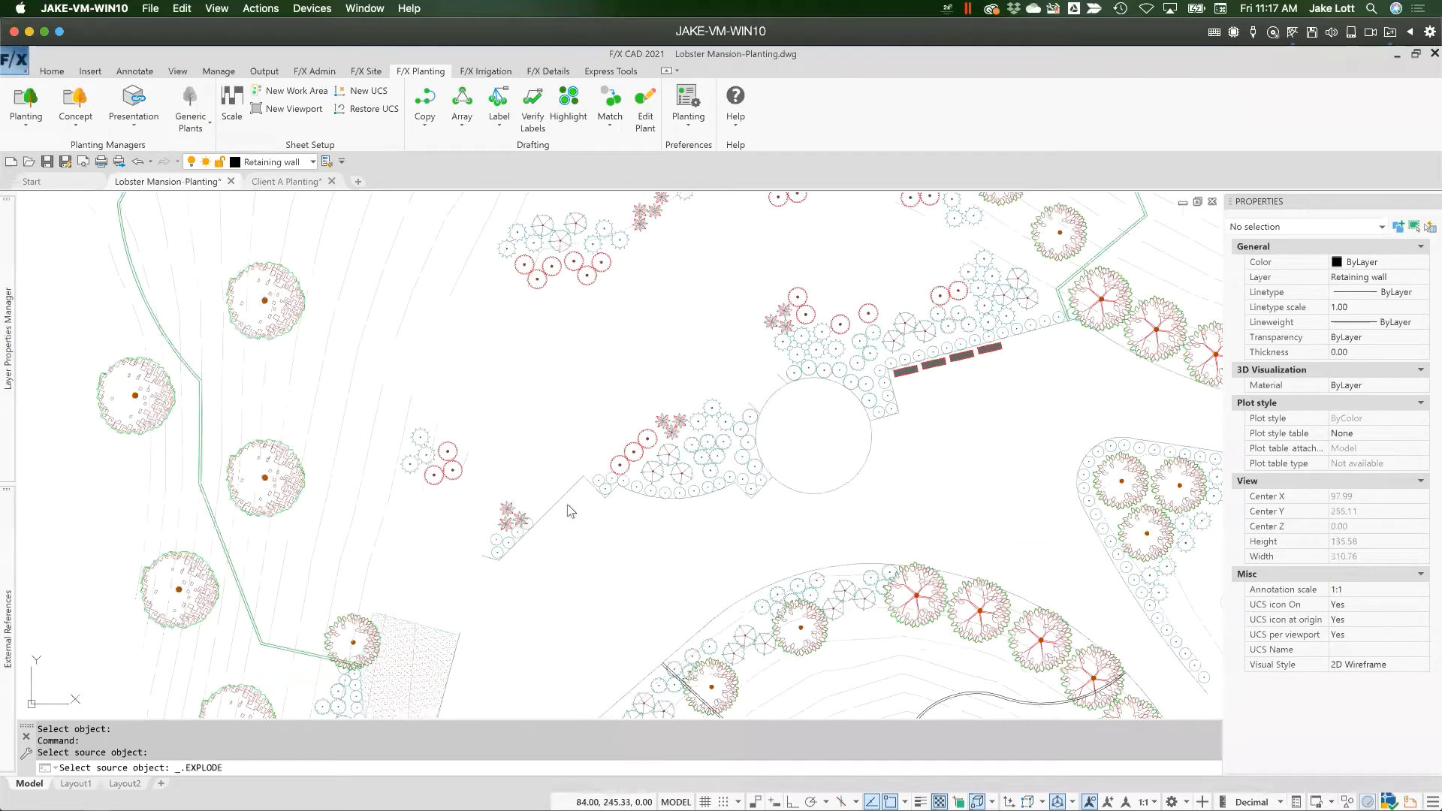
left_click(566, 501)
key("Return")
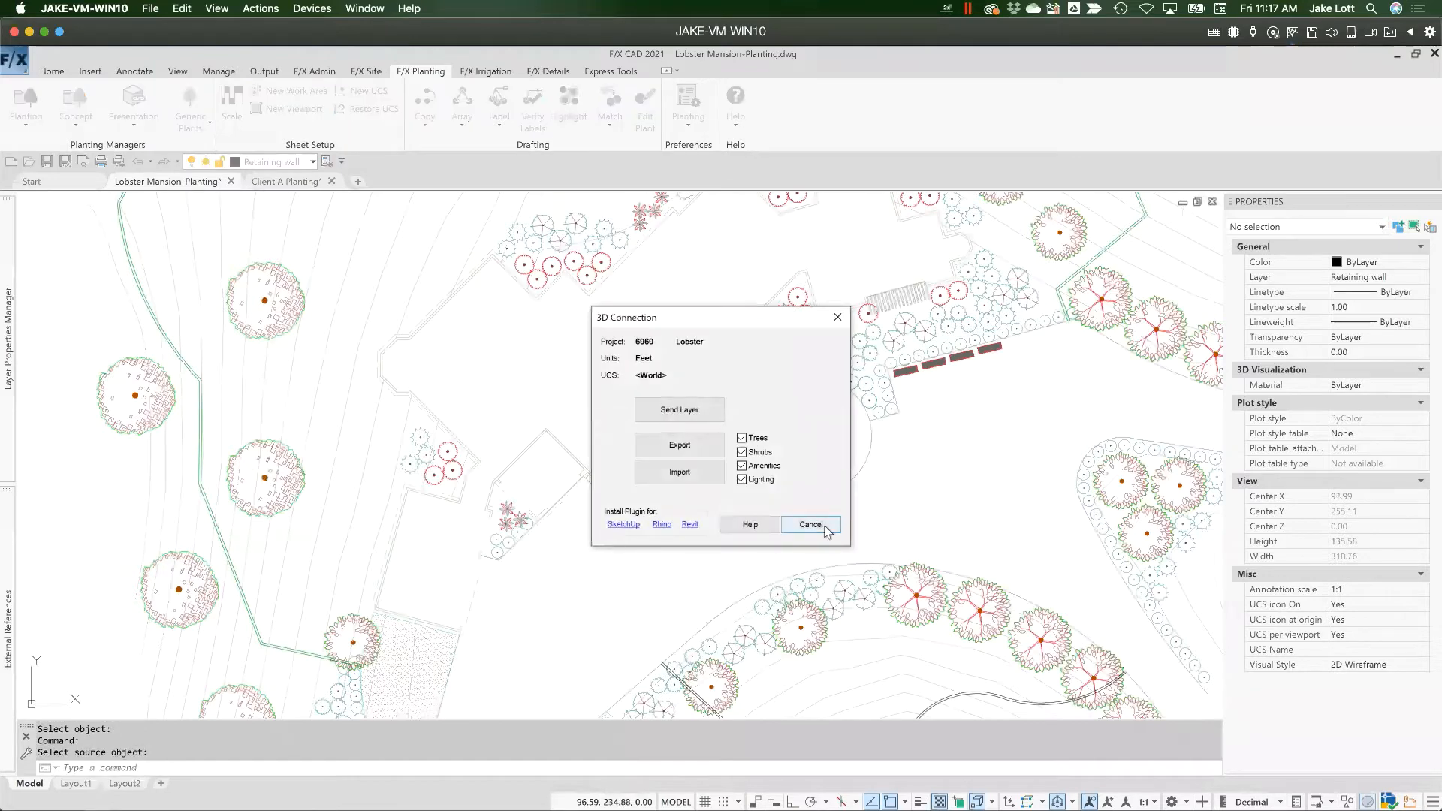
left_click(825, 528)
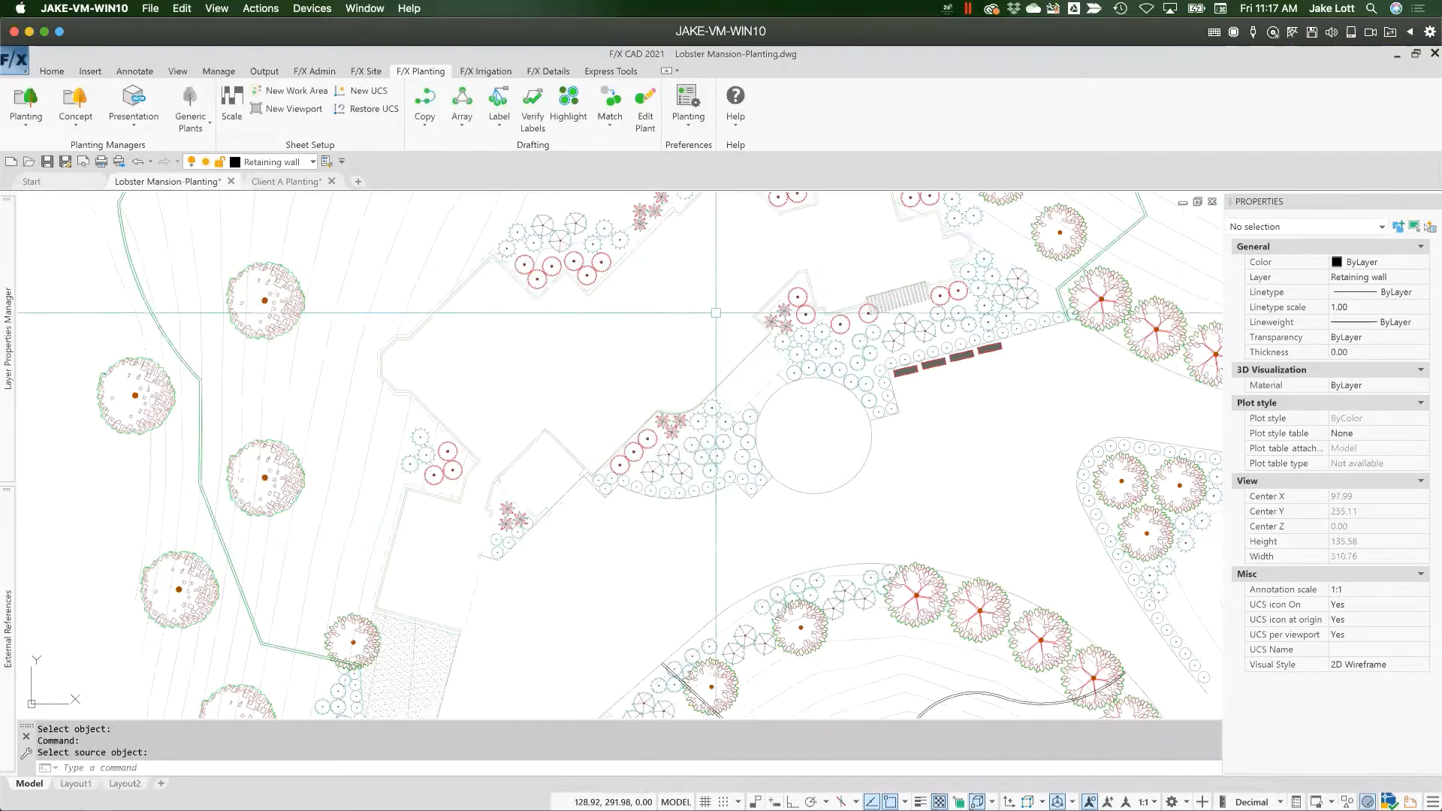
- Switch to the Lobster model in SketchUp and import the A-WALL layer with the Land F/X layer import
middle_click_drag(675, 345, 646, 391)
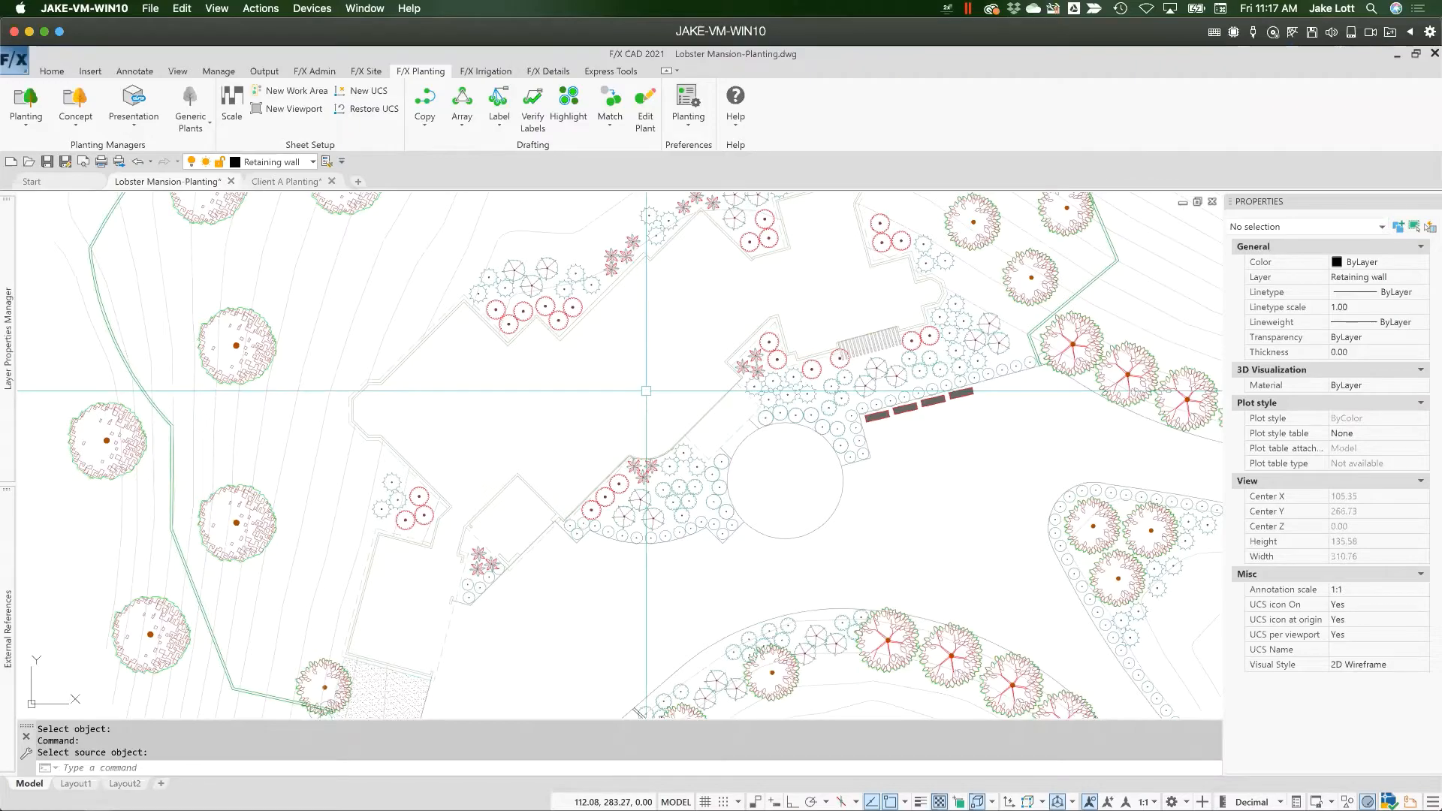
key("ctrl+Up")
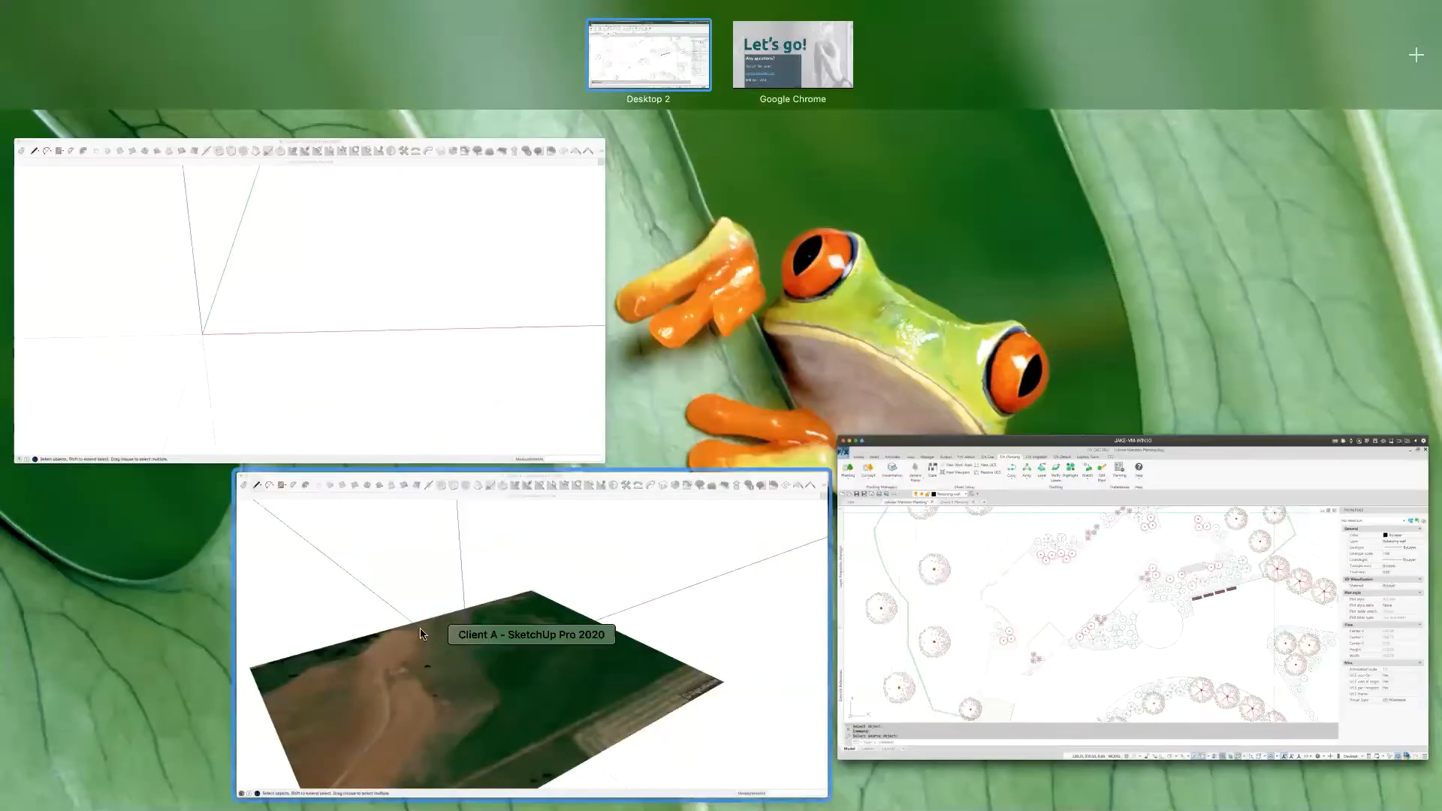
left_click(331, 388)
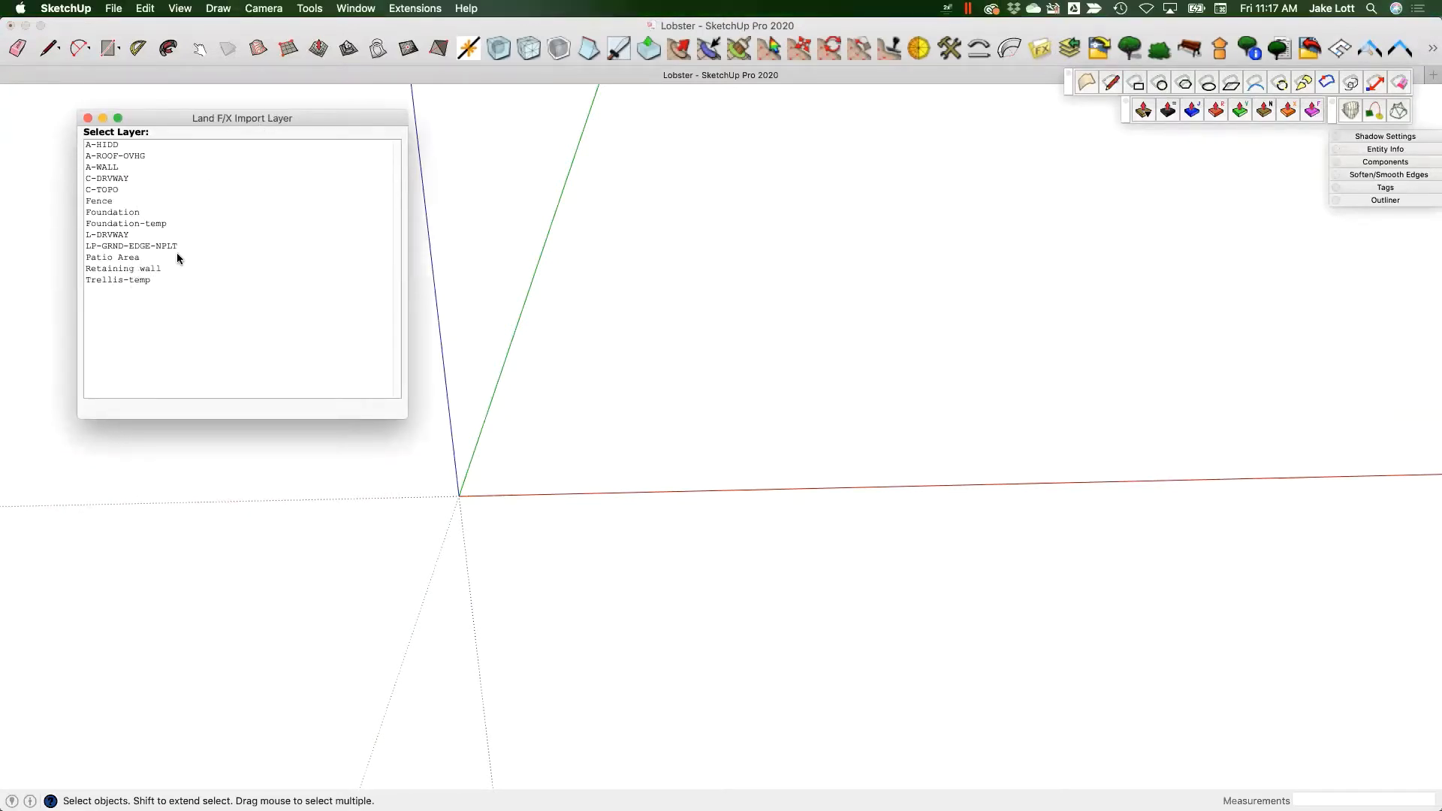
double_click(110, 169)
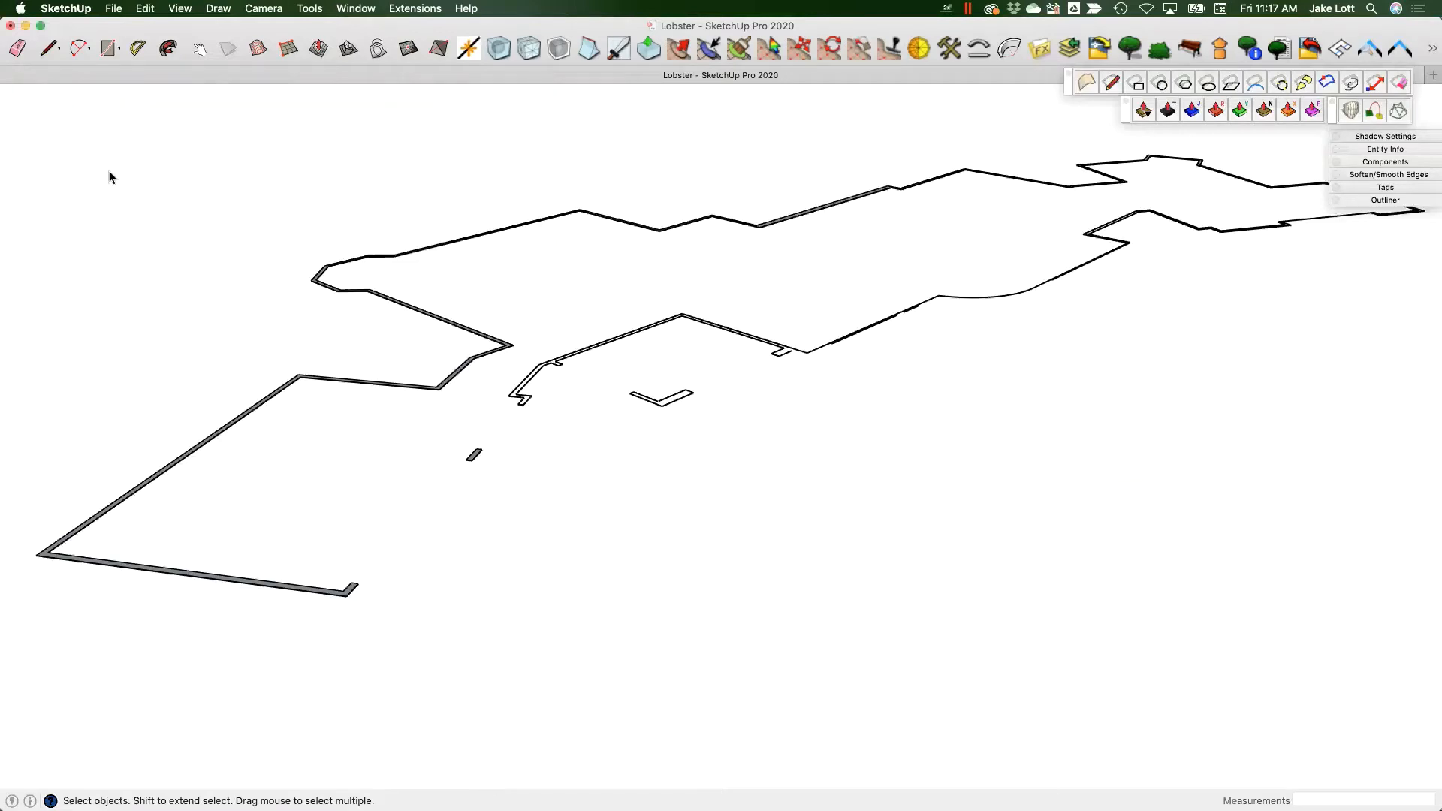
- Examine the imported A-WALL geometry around the building from several angles, checking which wall sections form filled faces
scroll(316, 382, "down", 3)
middle_click_drag(317, 383, 734, 345)
scroll(734, 345, "up", 4)
middle_click_drag(587, 430, 390, 583)
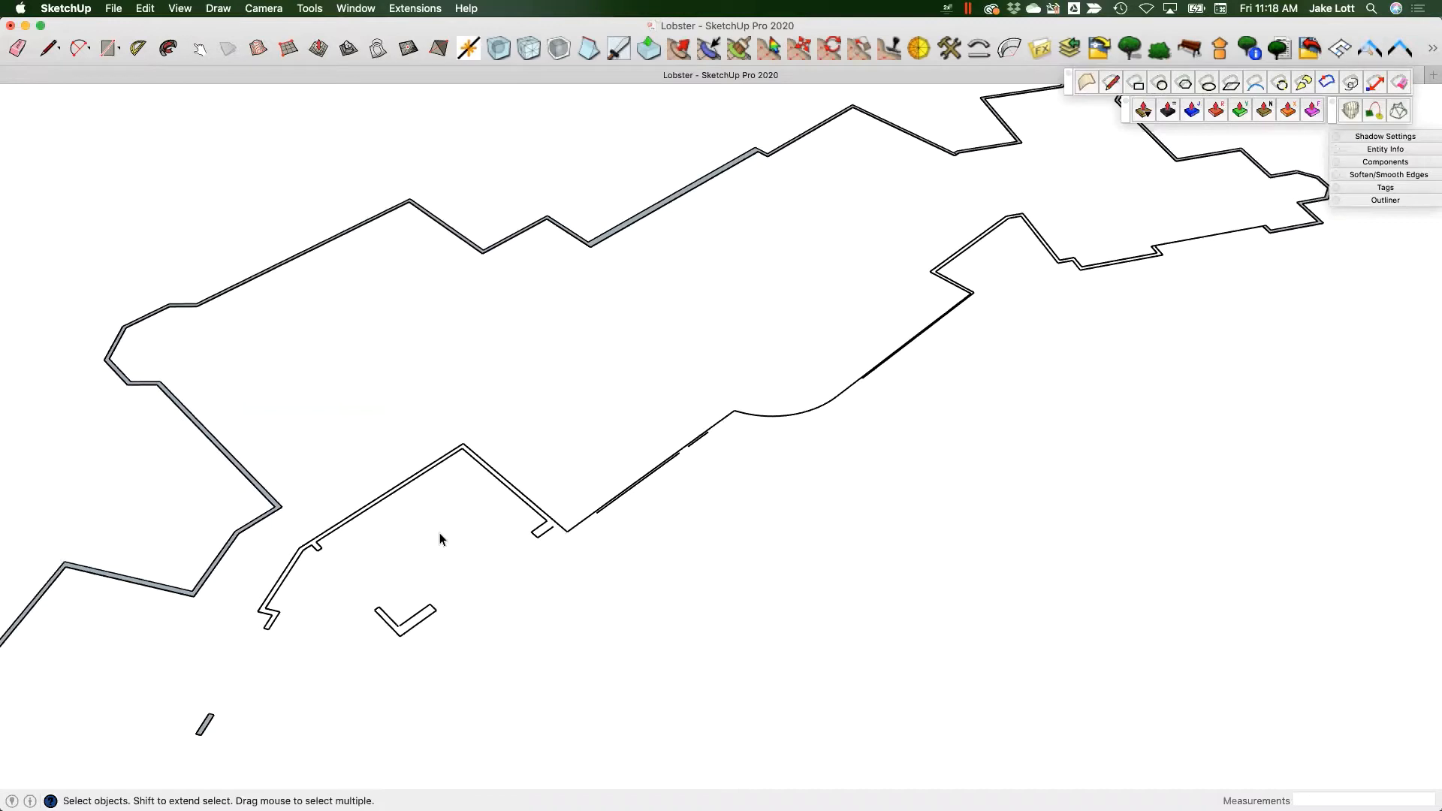
middle_click_drag(617, 507, 225, 615)
scroll(467, 372, "up", 1)
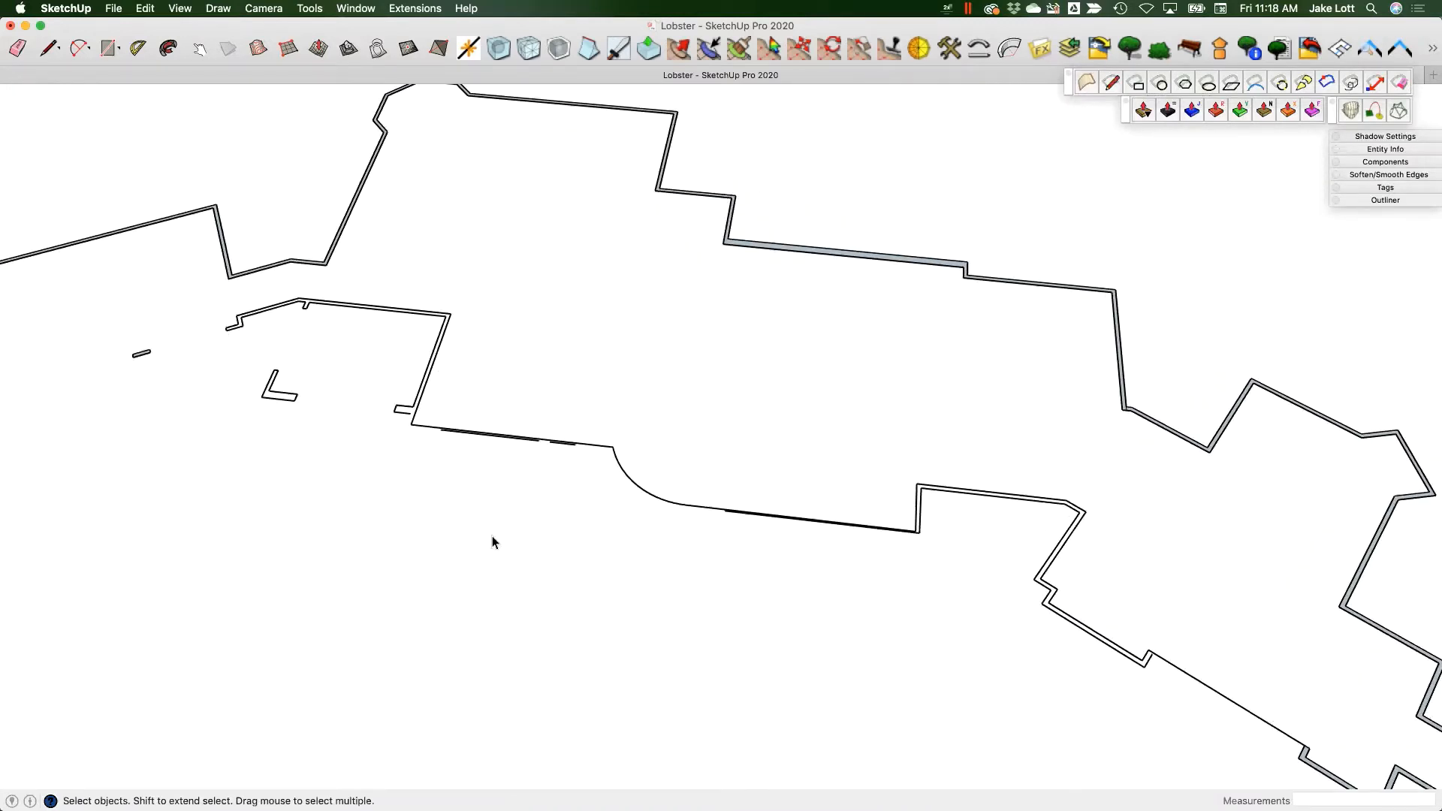
scroll(614, 458, "down", 3)
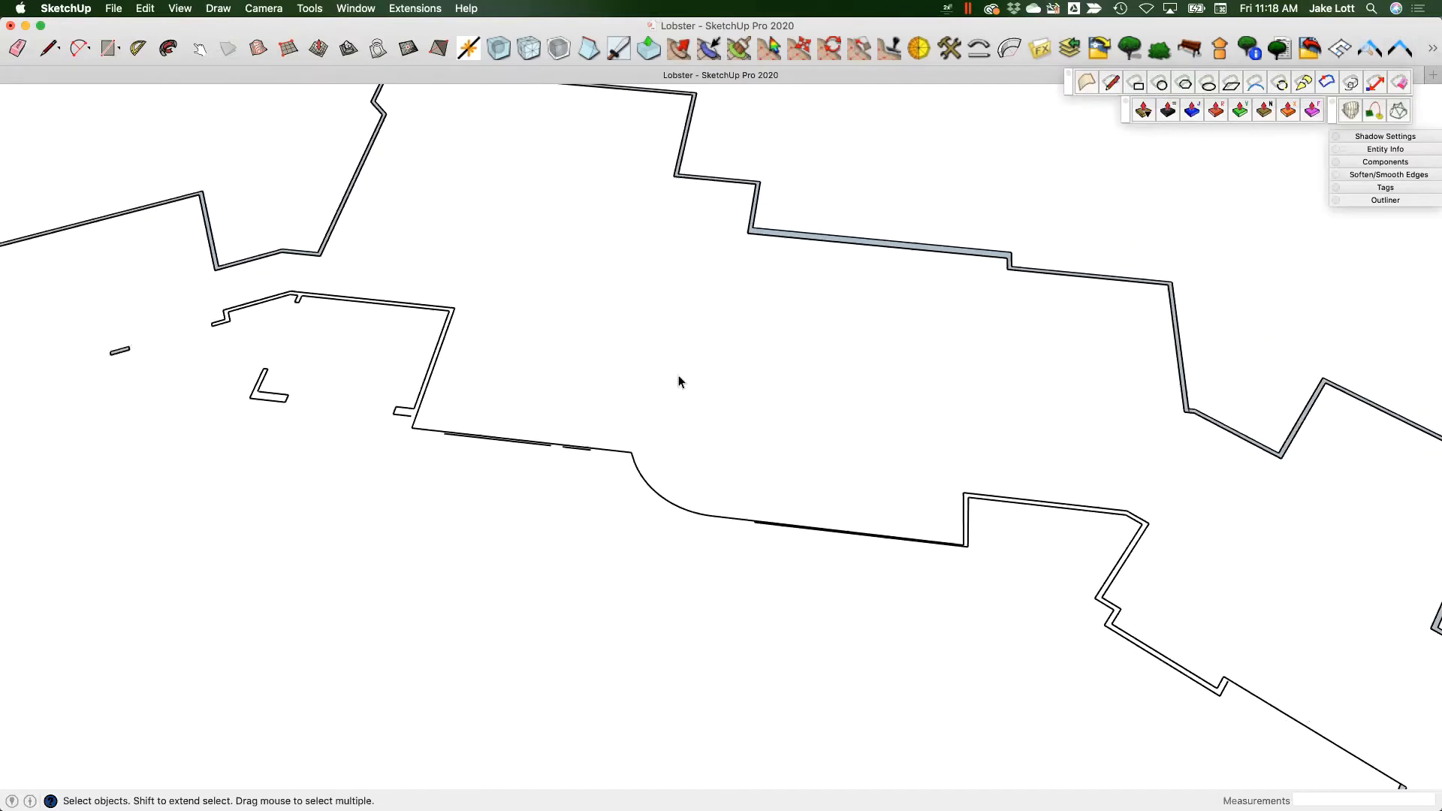
middle_click_drag(736, 552, 1060, 422)
scroll(1059, 422, "up", 3)
scroll(1059, 417, "up", 4)
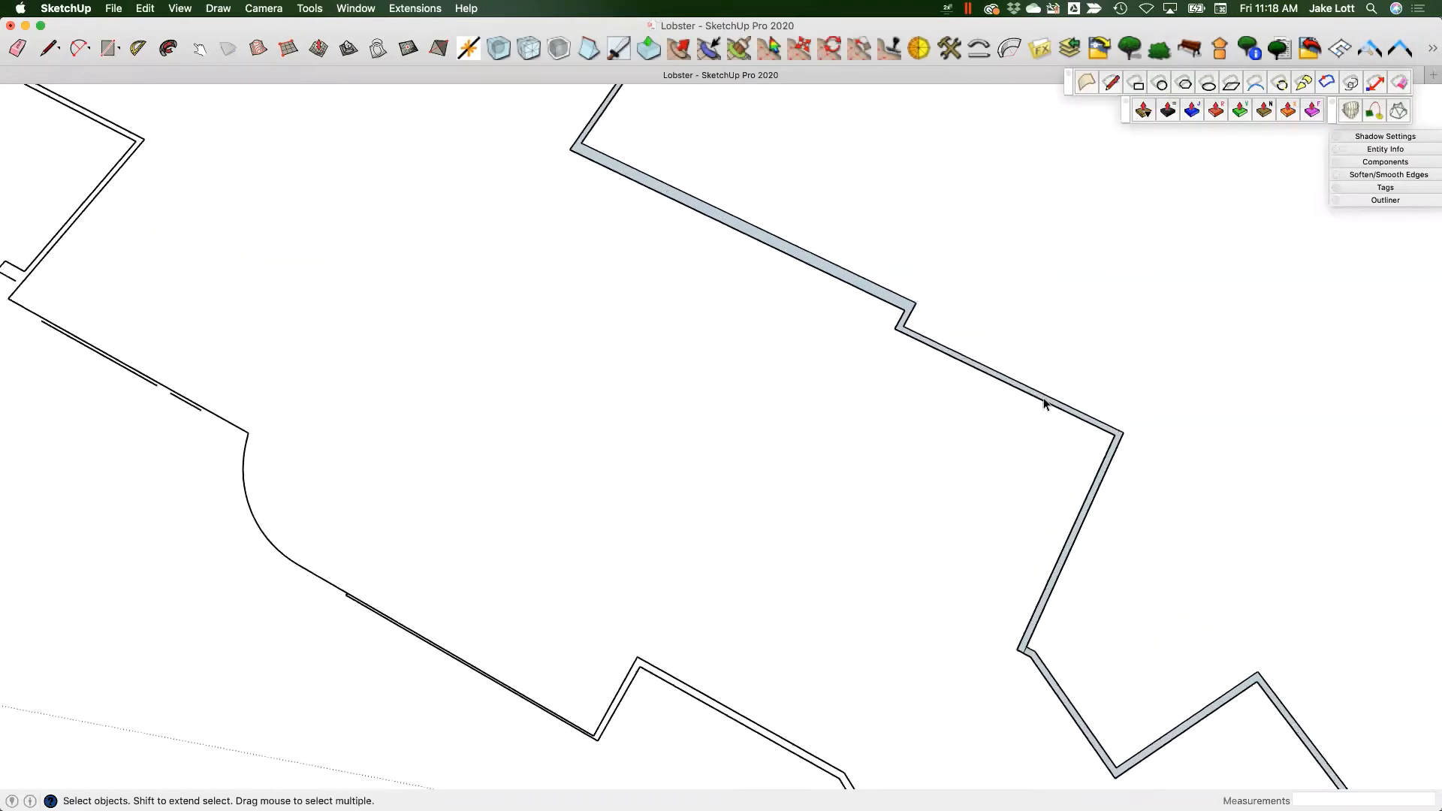
left_click(1045, 398)
- Inspect the wall outlines around the small L-shaped piece and the neighbouring wing for open ends
scroll(1040, 402, "down", 1)
scroll(638, 554, "down", 3)
mouse_move(638, 554)
middle_mouse_down()
mouse_move(702, 376)
mouse_move(412, 493)
mouse_move(607, 488)
mouse_move(229, 432)
mouse_move(280, 525)
mouse_move(474, 498)
mouse_move(538, 525)
middle_mouse_up()
scroll(571, 488, "up", 6)
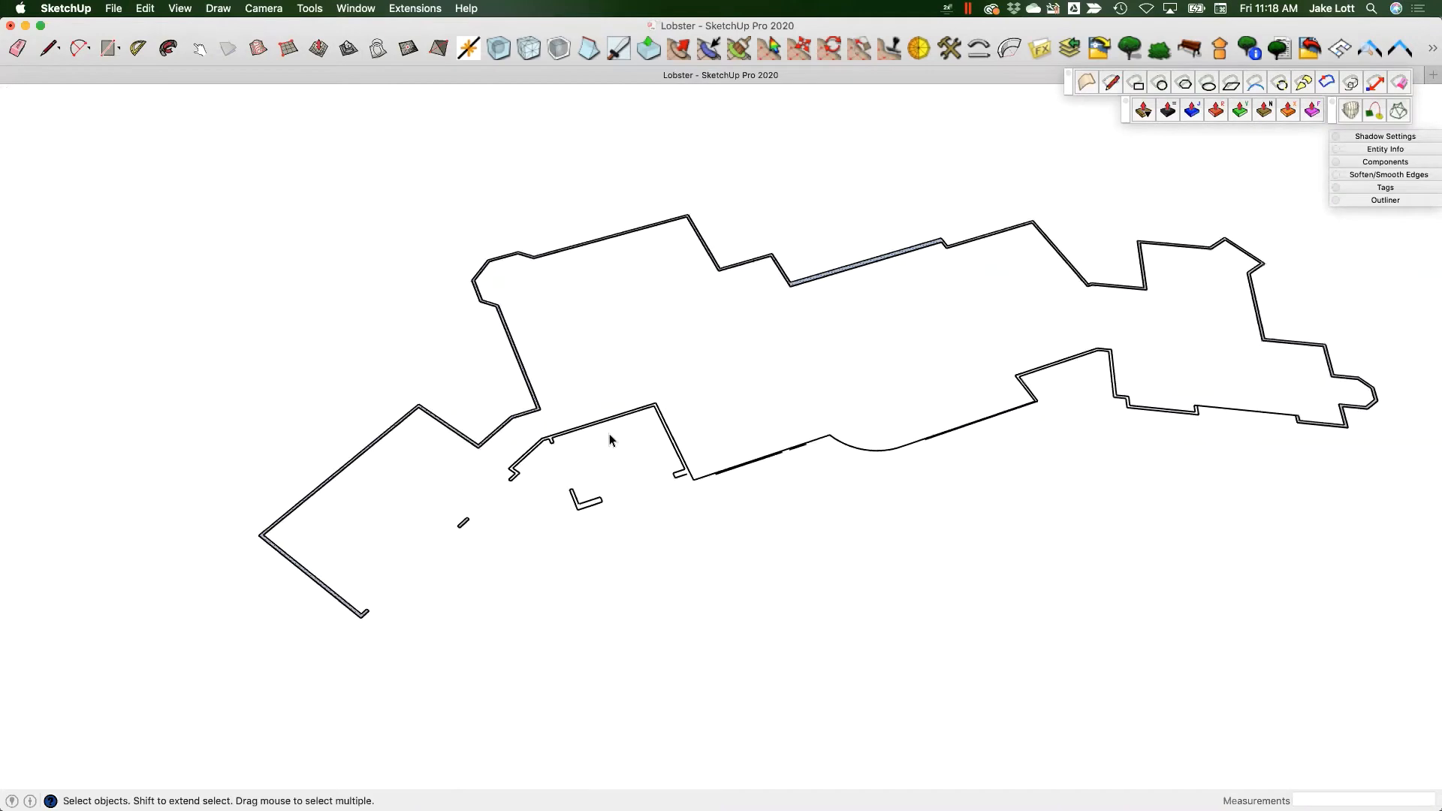
scroll(729, 499, "up", 2)
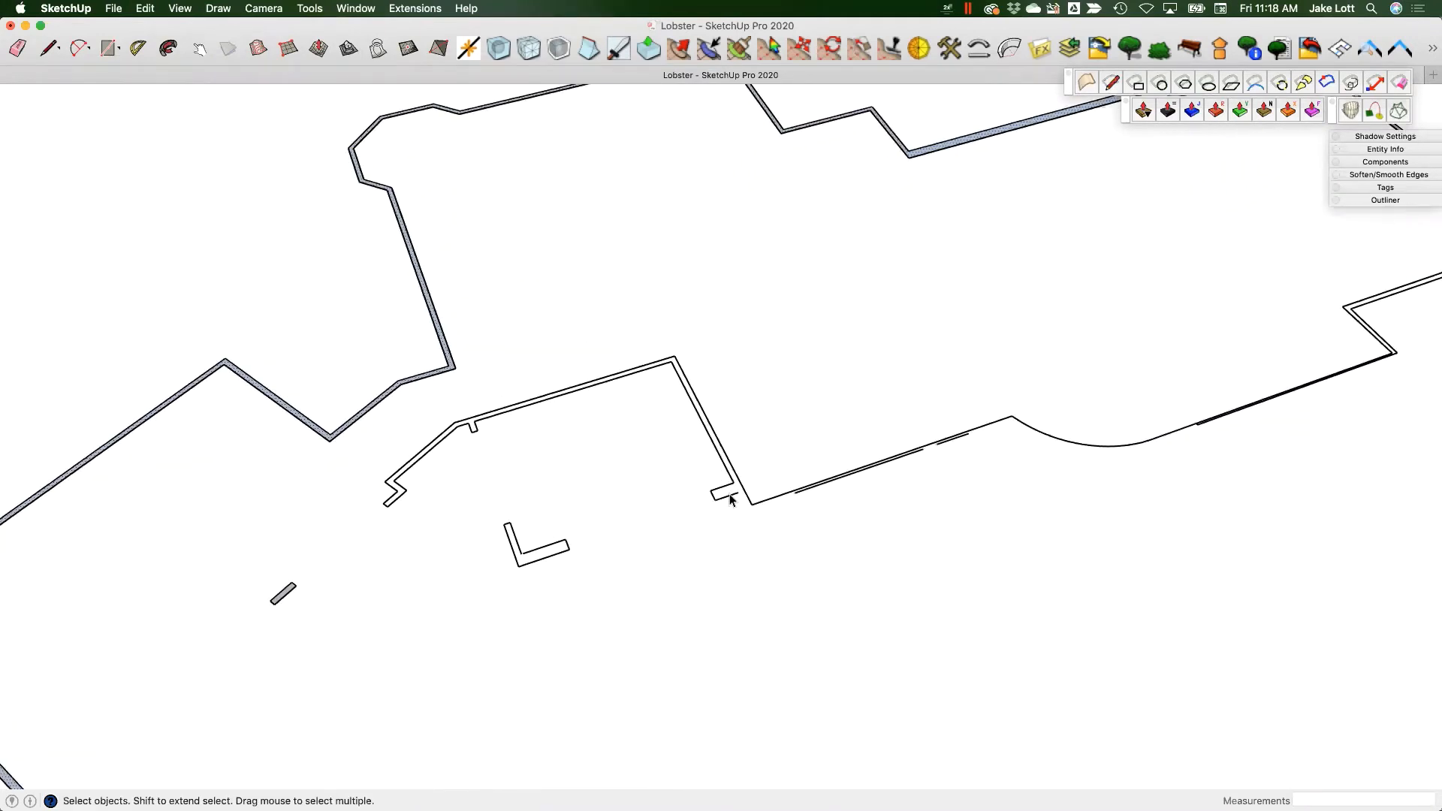
mouse_move(595, 529)
middle_mouse_down()
mouse_move(949, 357)
mouse_move(803, 454)
mouse_move(562, 529)
mouse_move(390, 343)
middle_mouse_up()
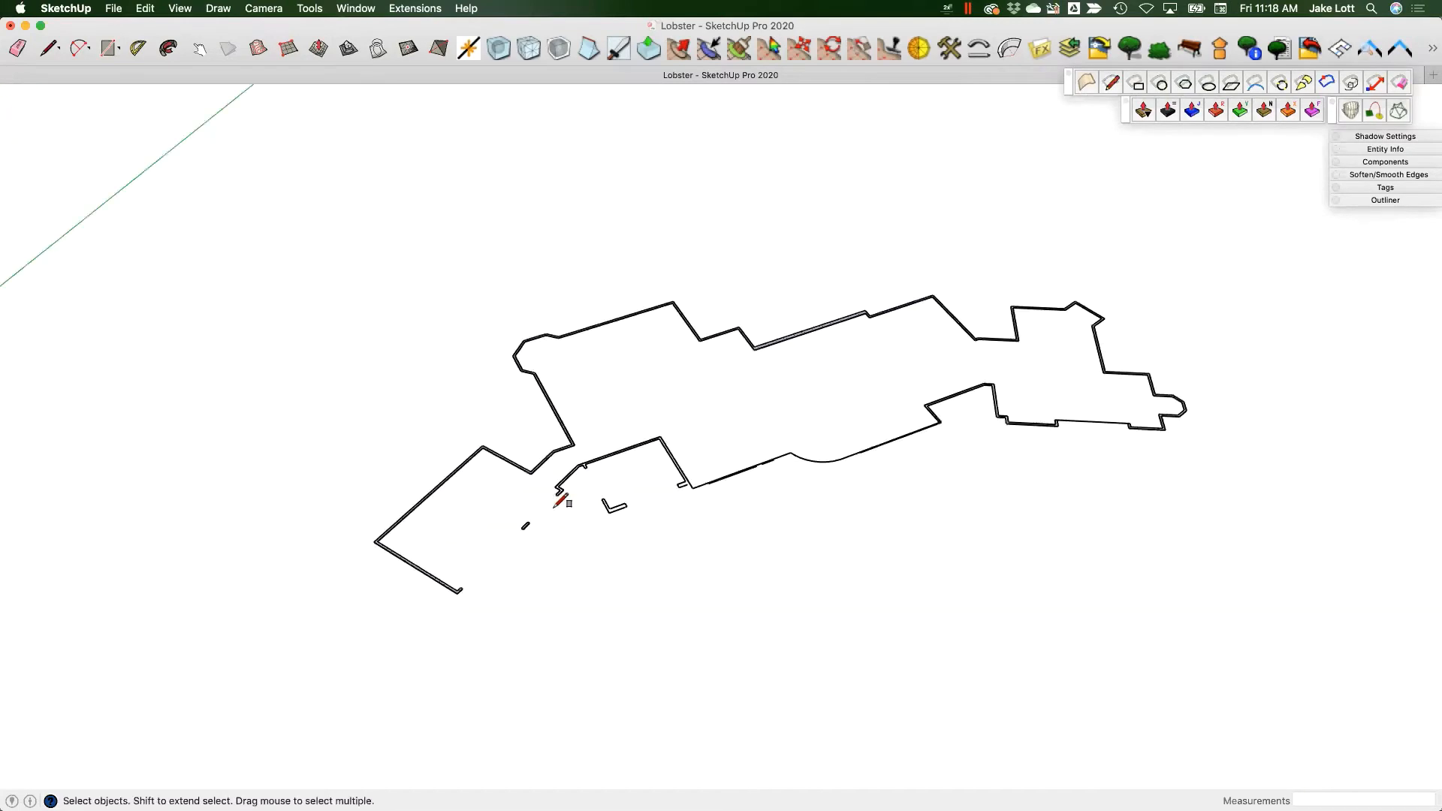
- Draw a flat rectangle large enough to enclose the whole imported wall outline
key("r")
left_click(451, 408)
scroll(796, 612, "down", 2)
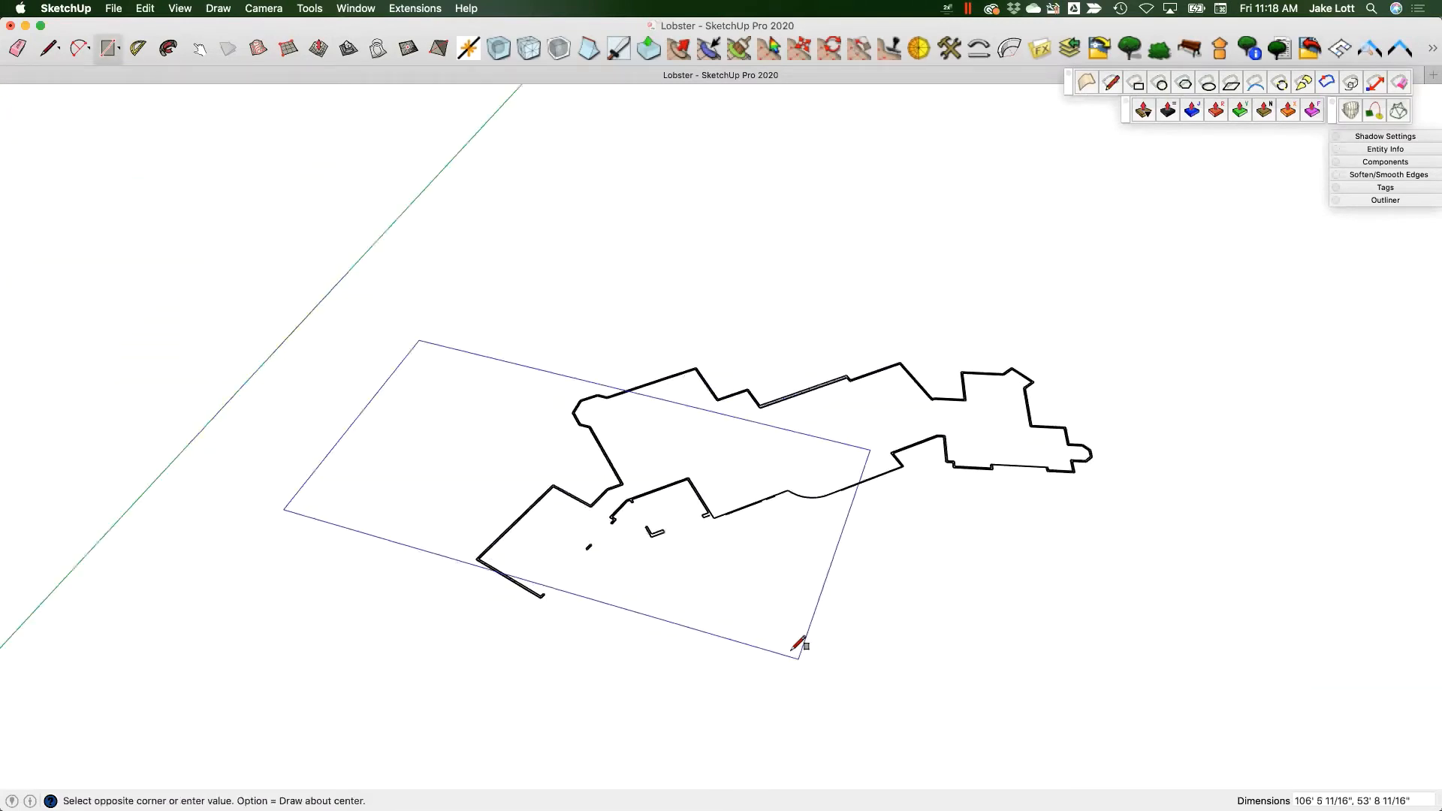
key("Escape")
scroll(598, 247, "down", 2)
left_click(574, 227)
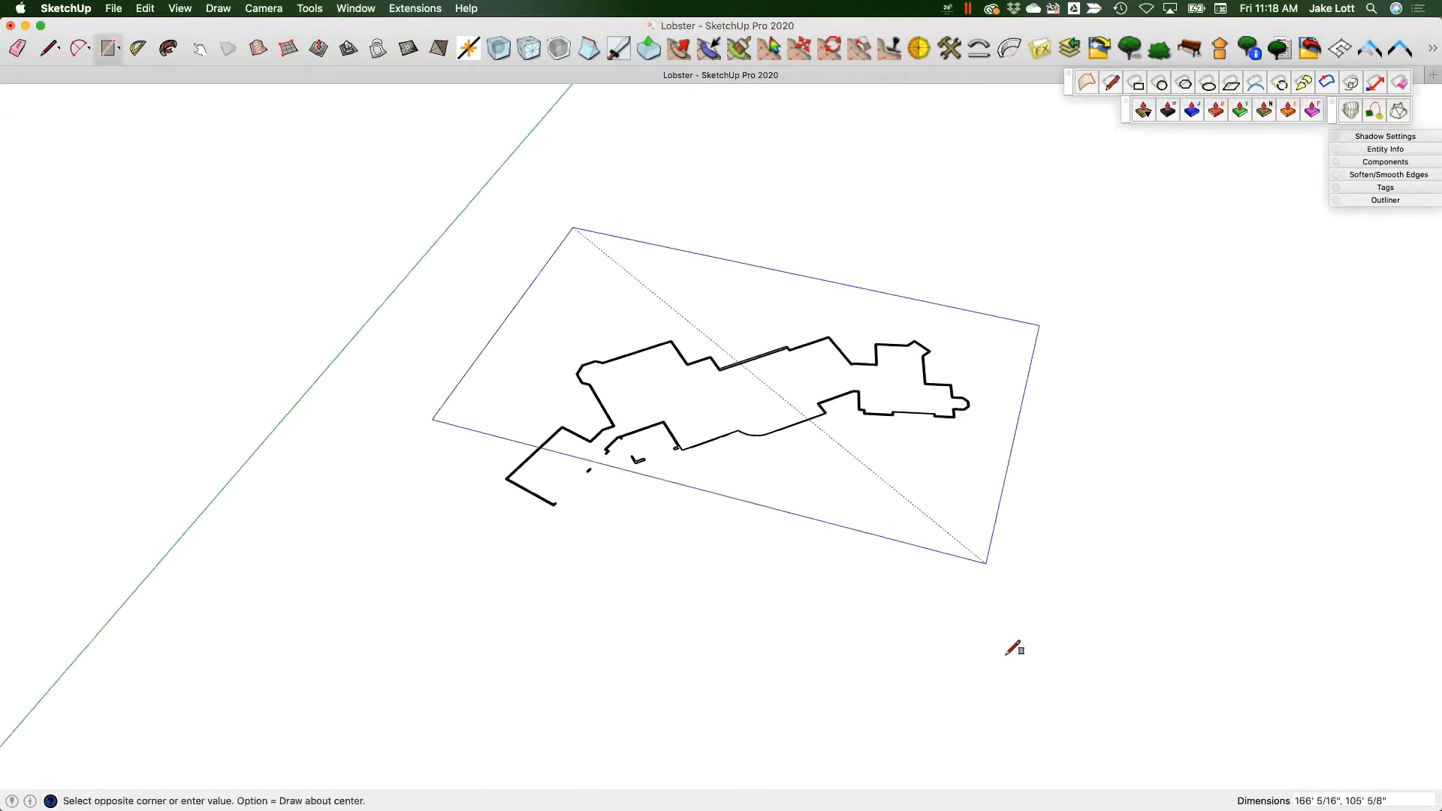
left_click(1023, 697)
- Move the rectangular face about 63' so that it lies nearer the wall outline
middle_click_drag(770, 513, 723, 305)
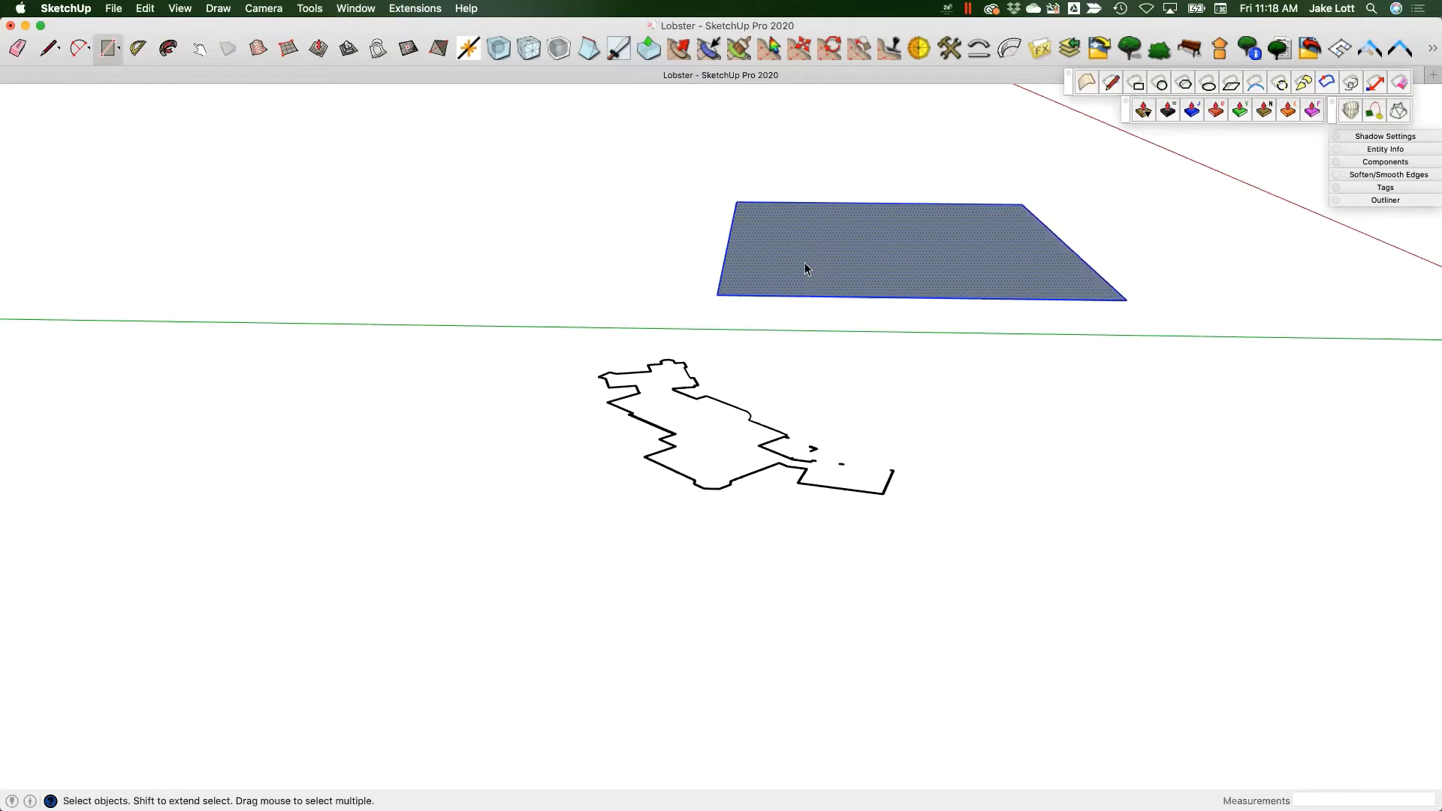
key("m")
left_click(717, 294)
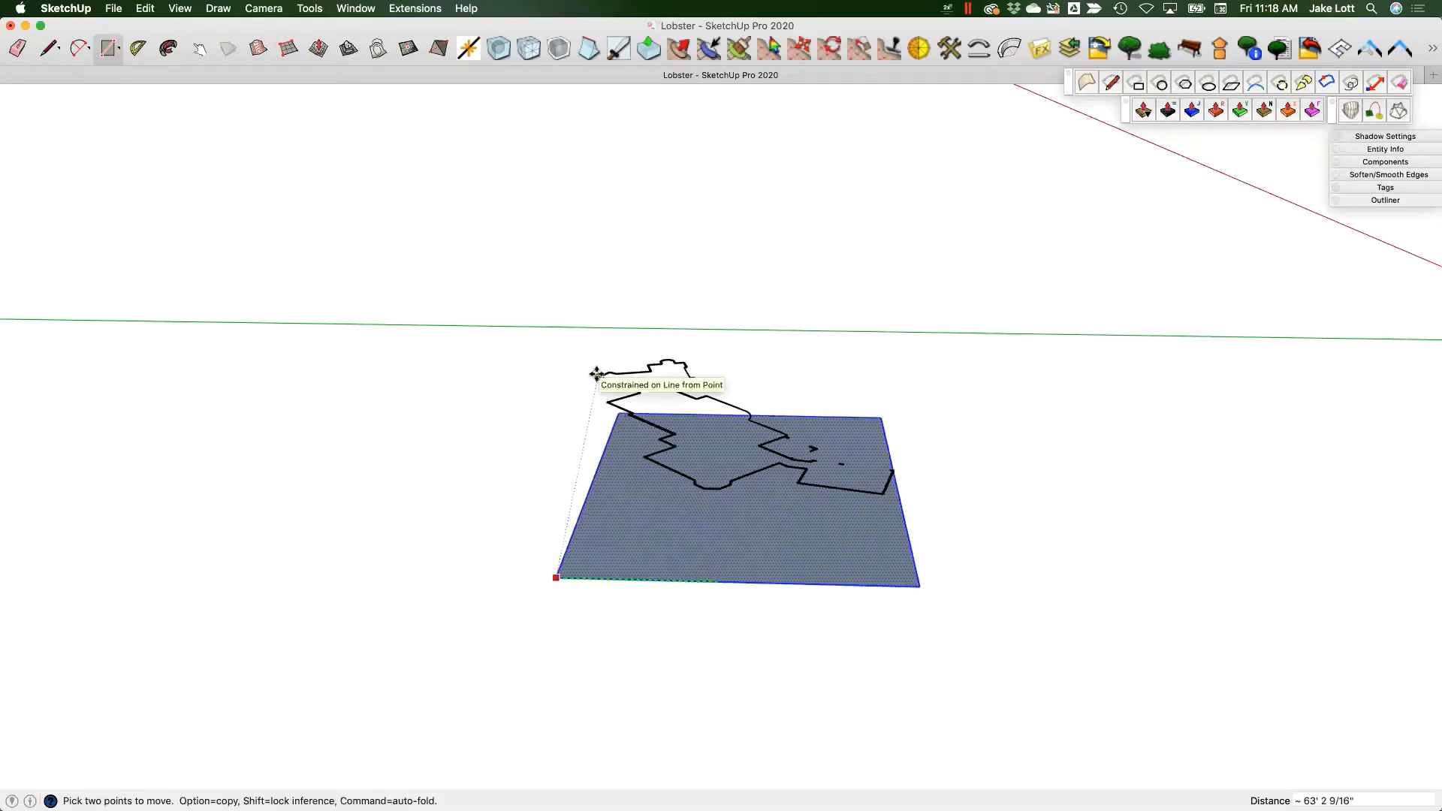
- Stretch one side edge of the rectangular face outward twice, about 25' and about 62', so it extends past the detached wing
middle_click_drag(574, 563, 591, 534)
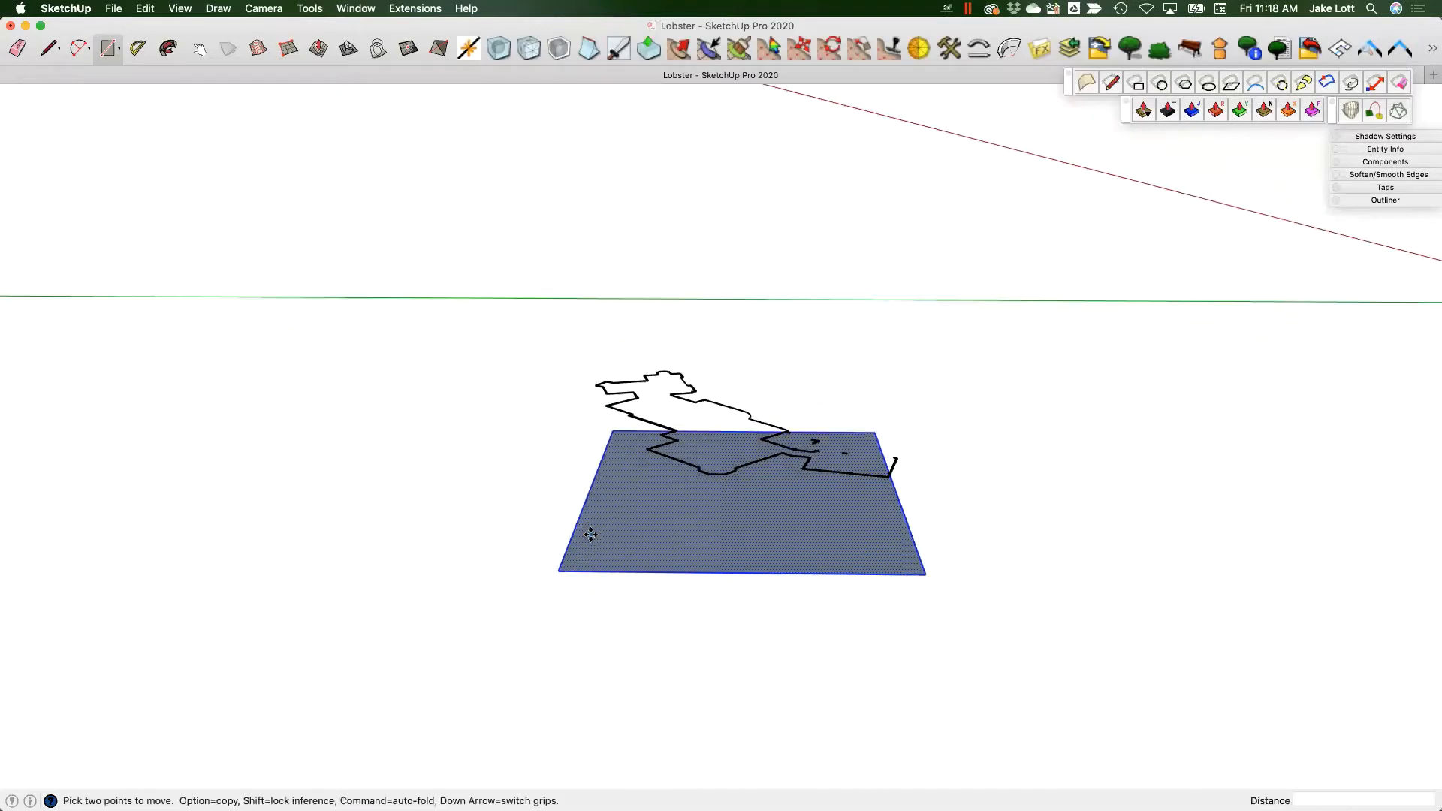
left_click(574, 524)
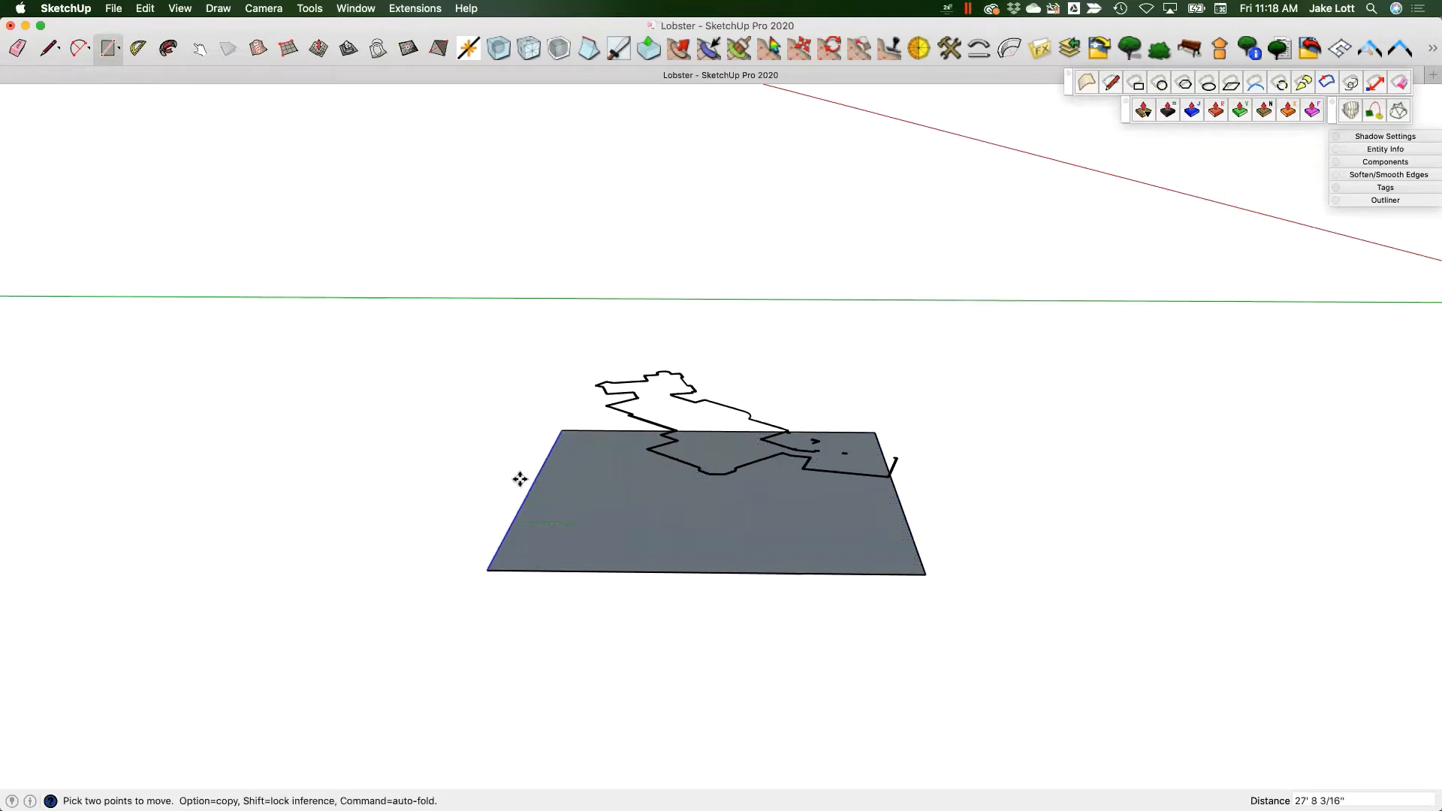
left_click(518, 520)
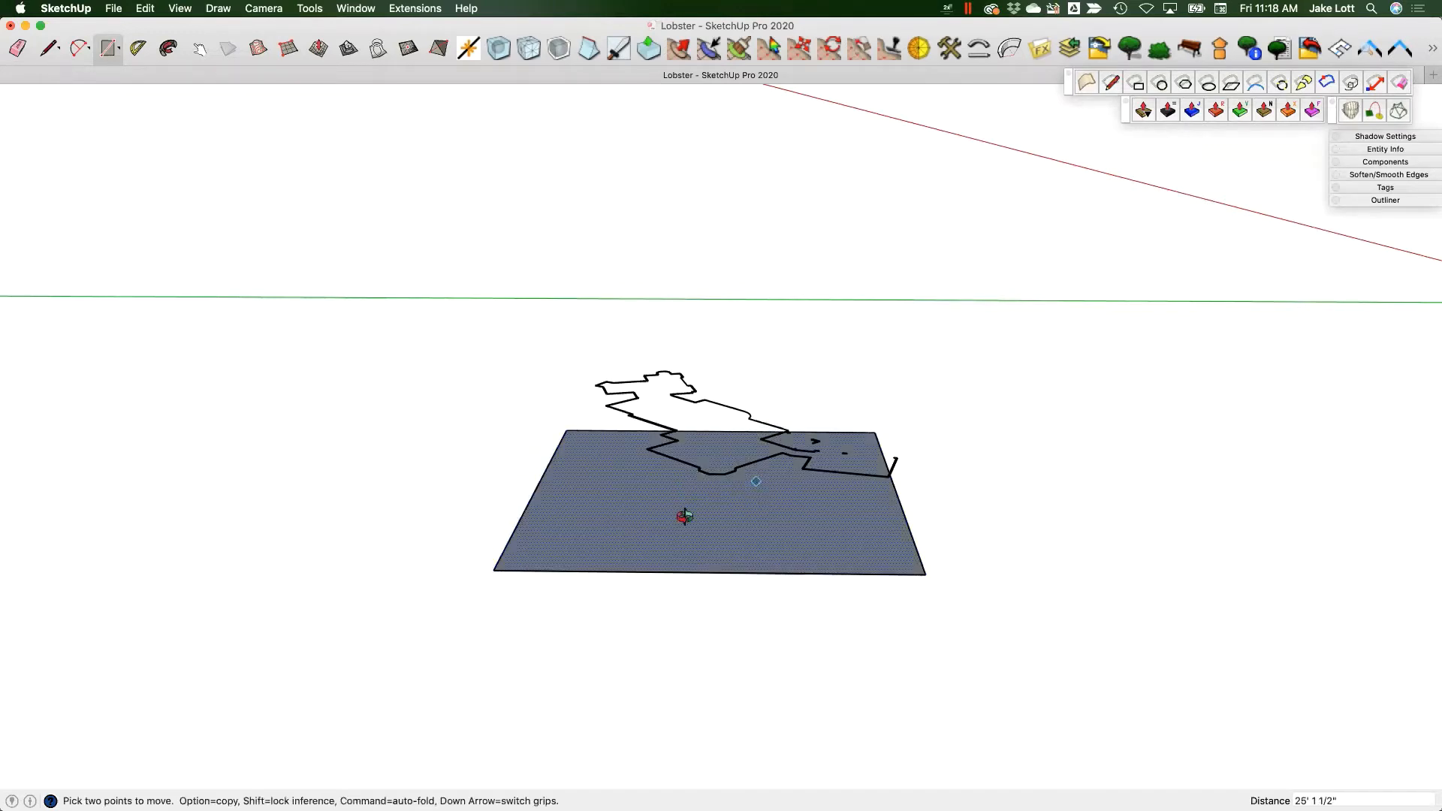
middle_click_drag(683, 516, 492, 537)
left_click(556, 534)
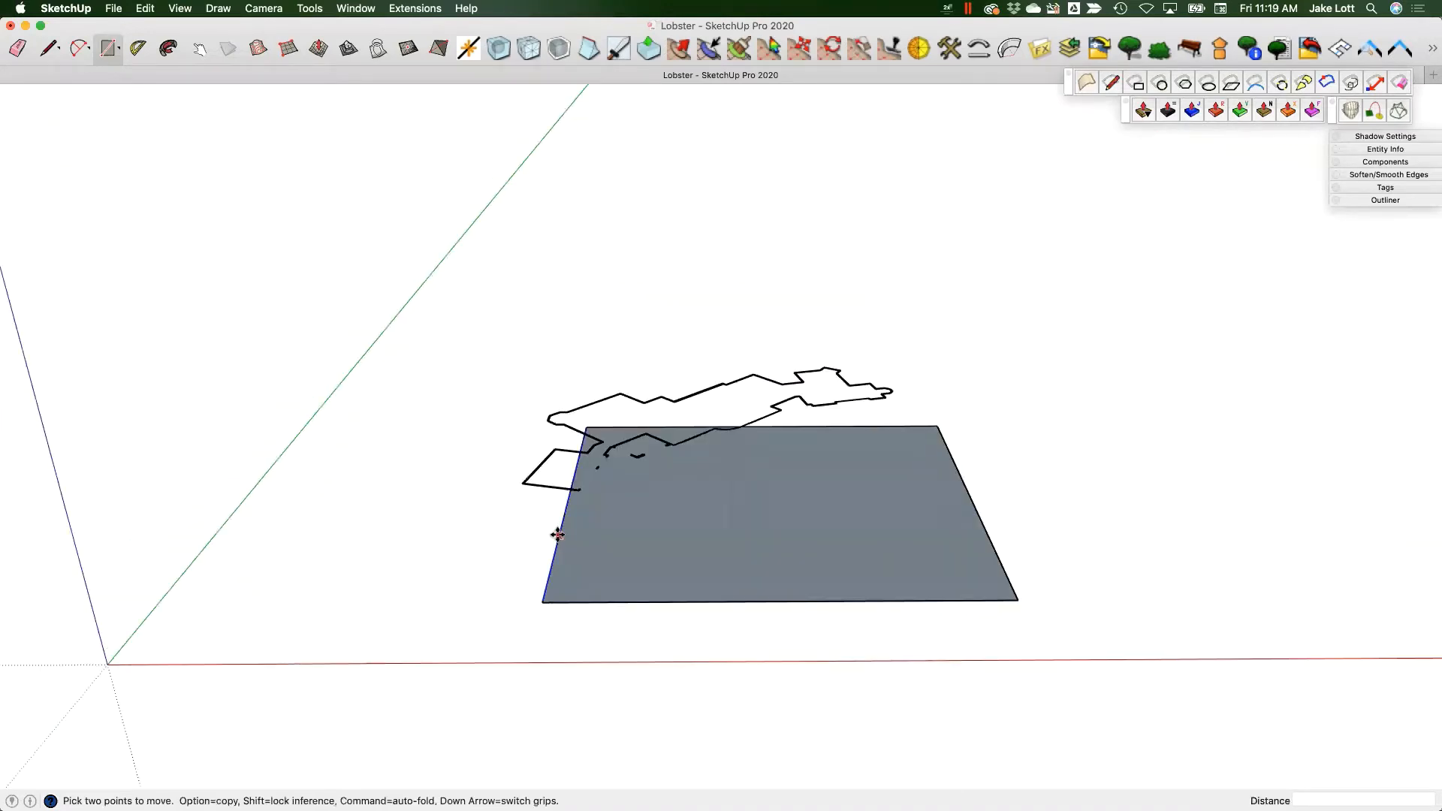
left_click(414, 541)
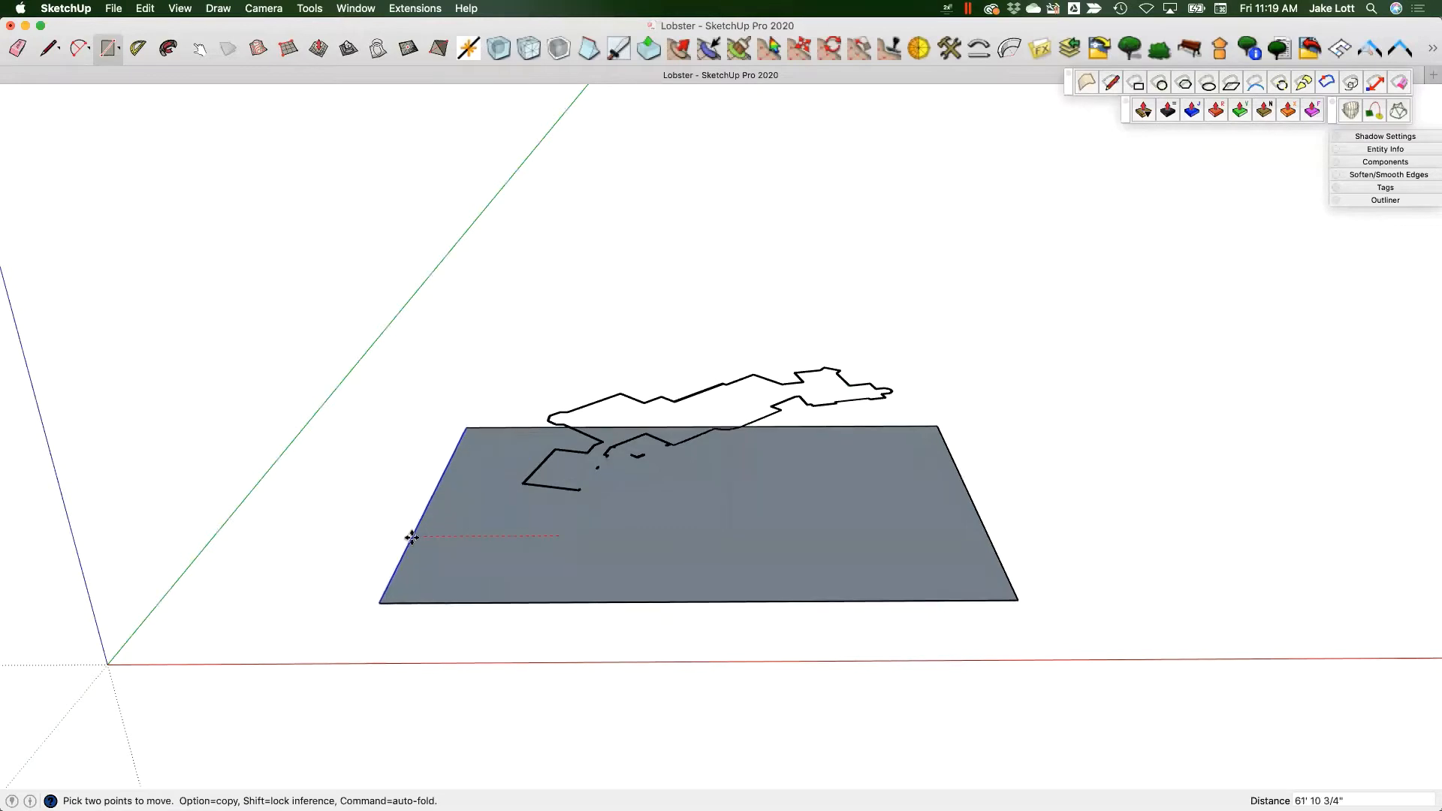
- Select the rectangular face with its edges and raise it vertically about 41' towards the walls' level
middle_click_drag(589, 547, 804, 543)
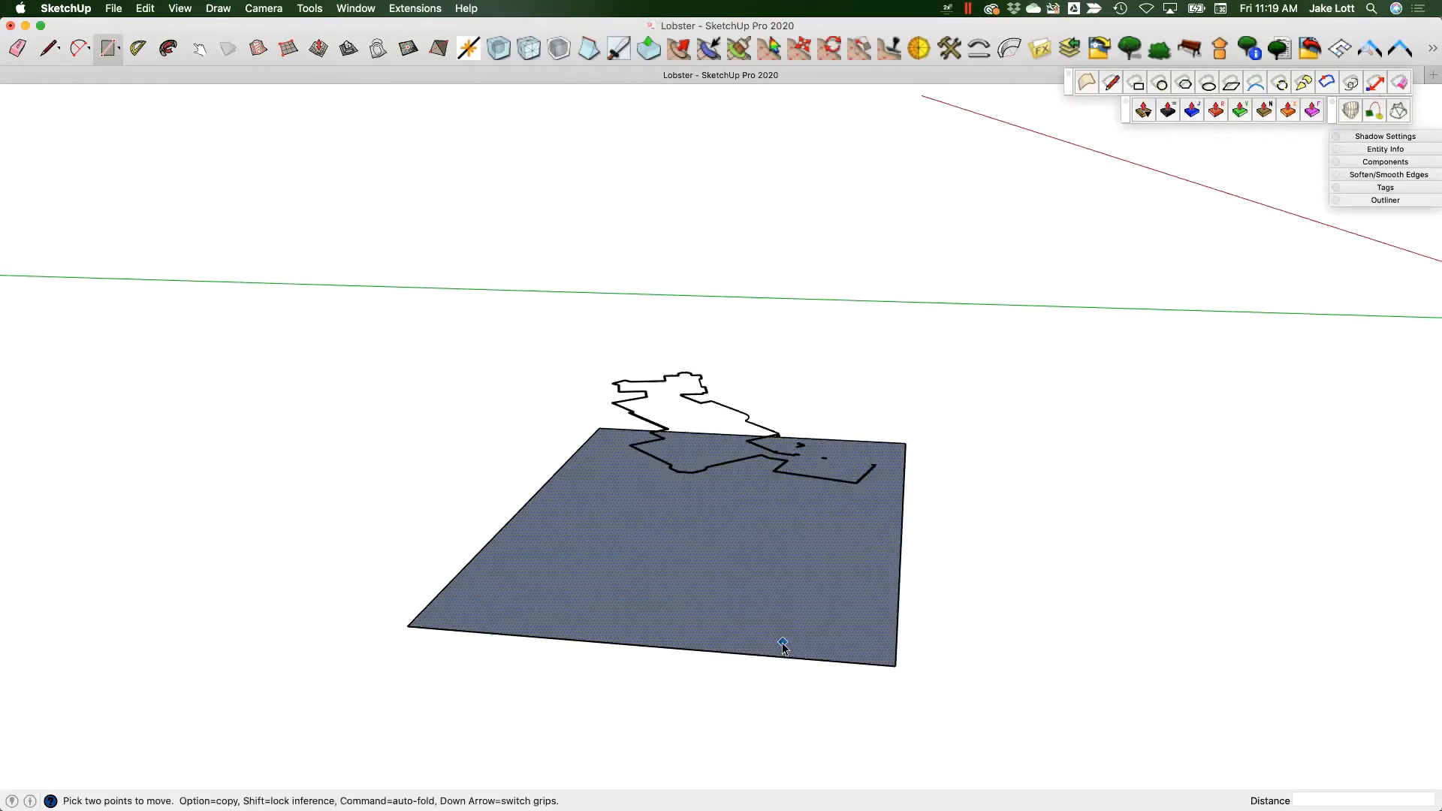
key("space")
left_click(779, 634)
key("m")
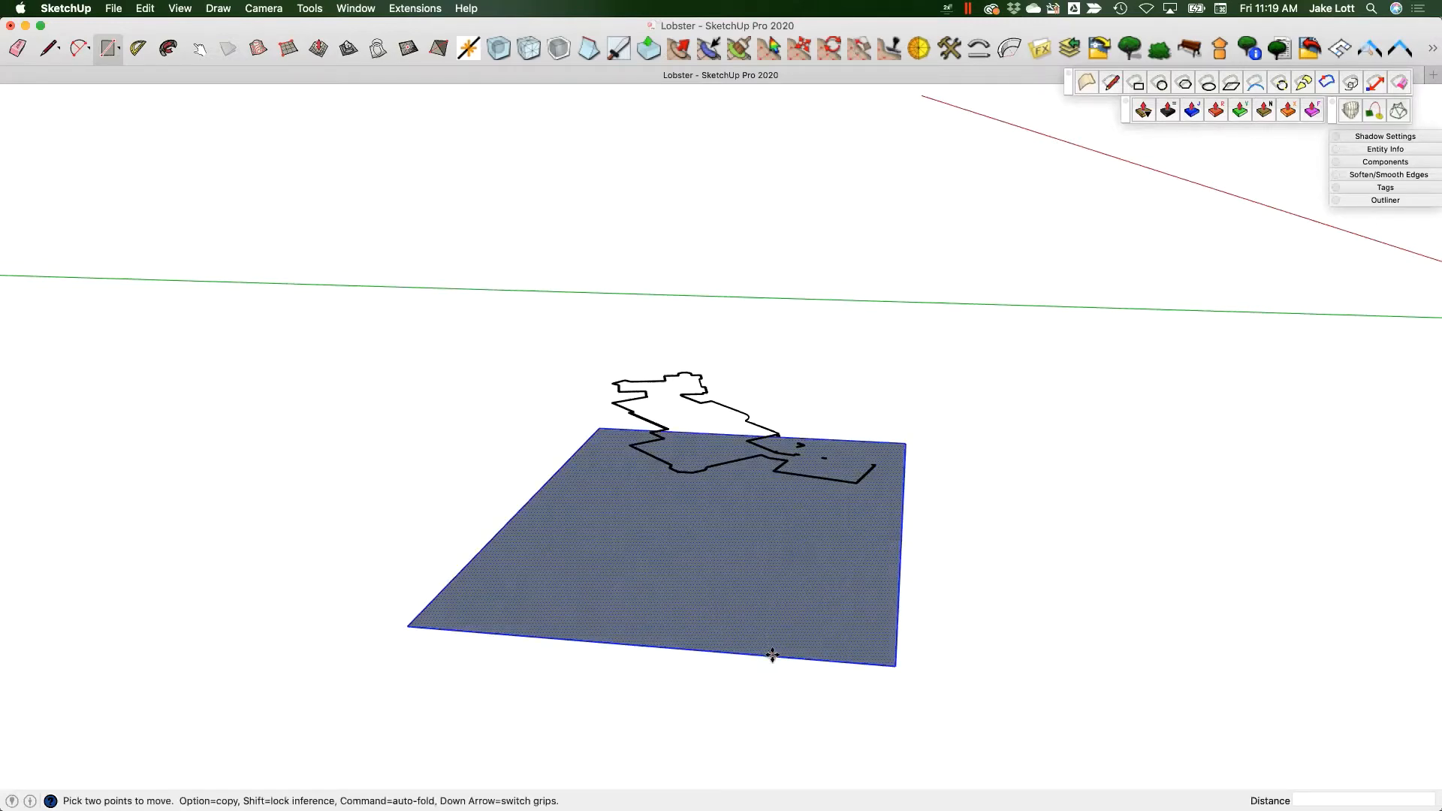
left_click(772, 655)
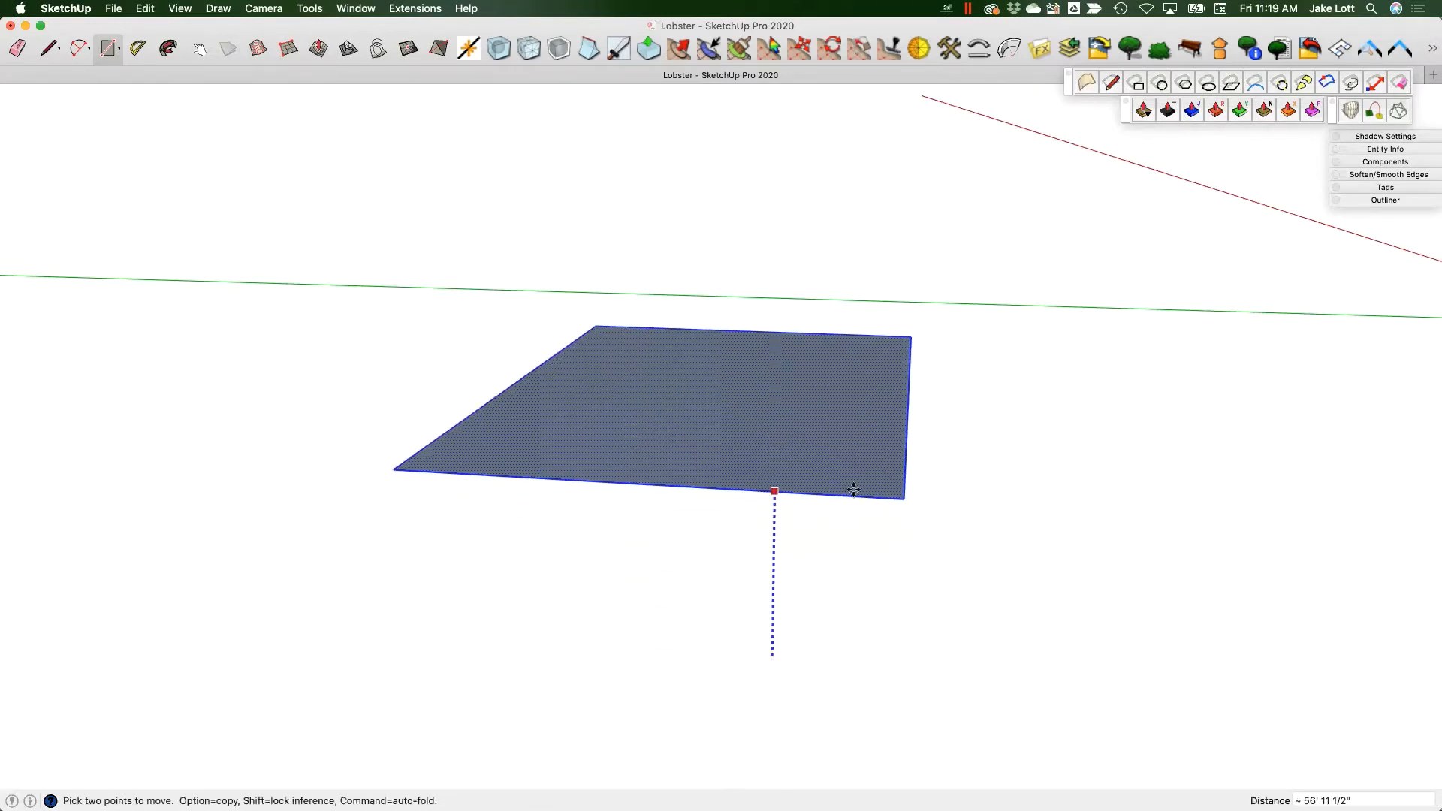
middle_click_drag(840, 543, 824, 473, "shift")
scroll(827, 450, "up", 2)
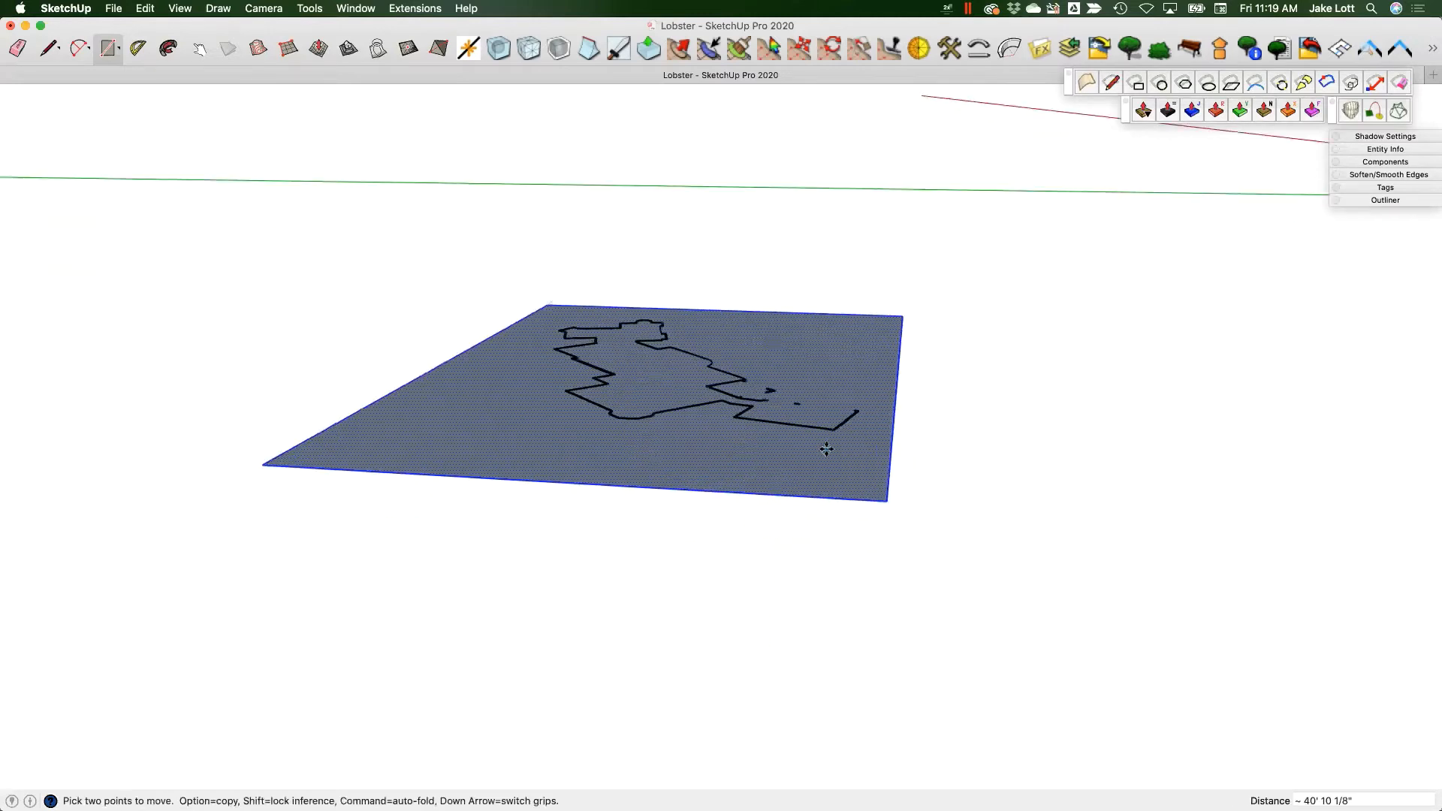
- Fine-tune the rectangular face's height with small vertical moves, matching it to the free end of the wing's wall
scroll(826, 449, "up", 3)
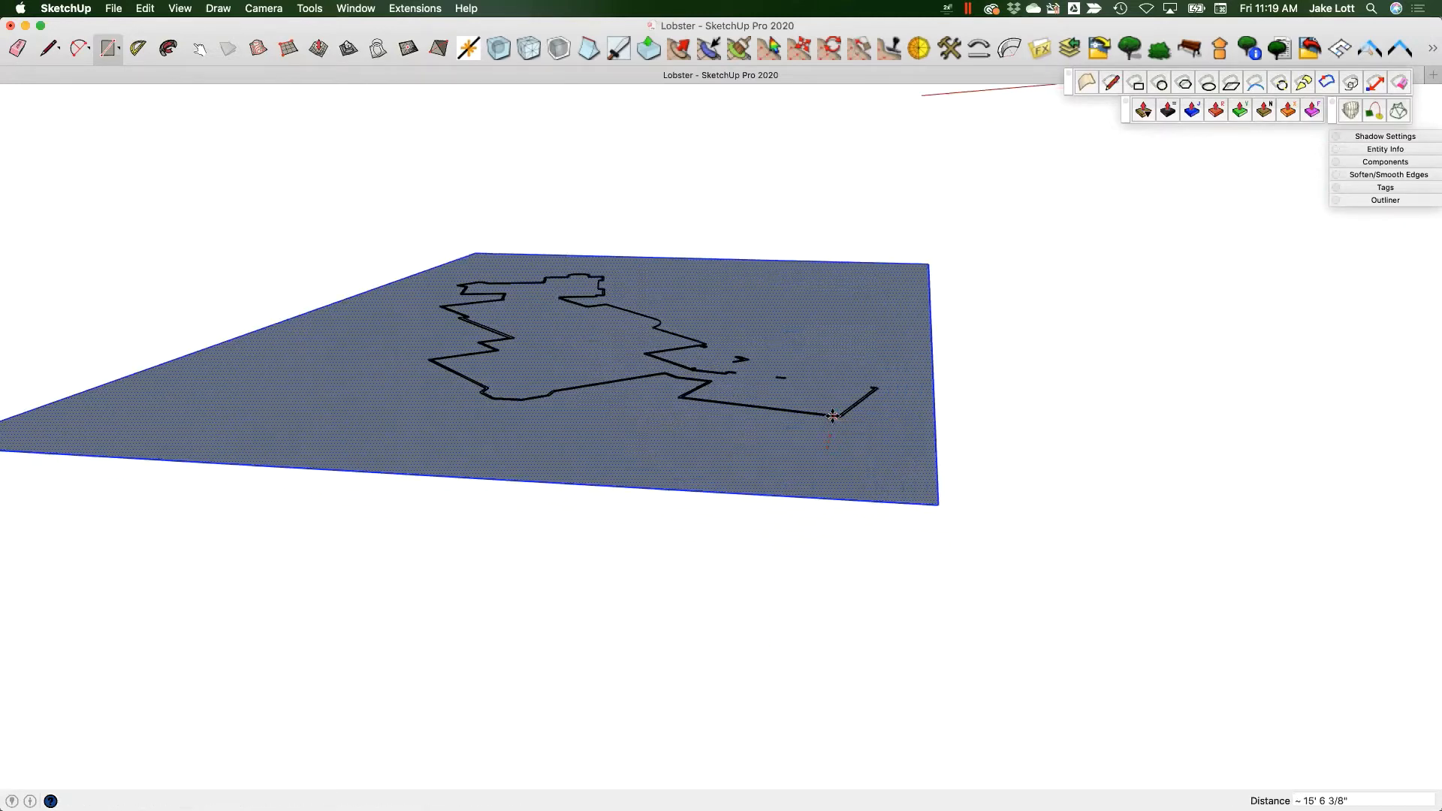
left_click(831, 447)
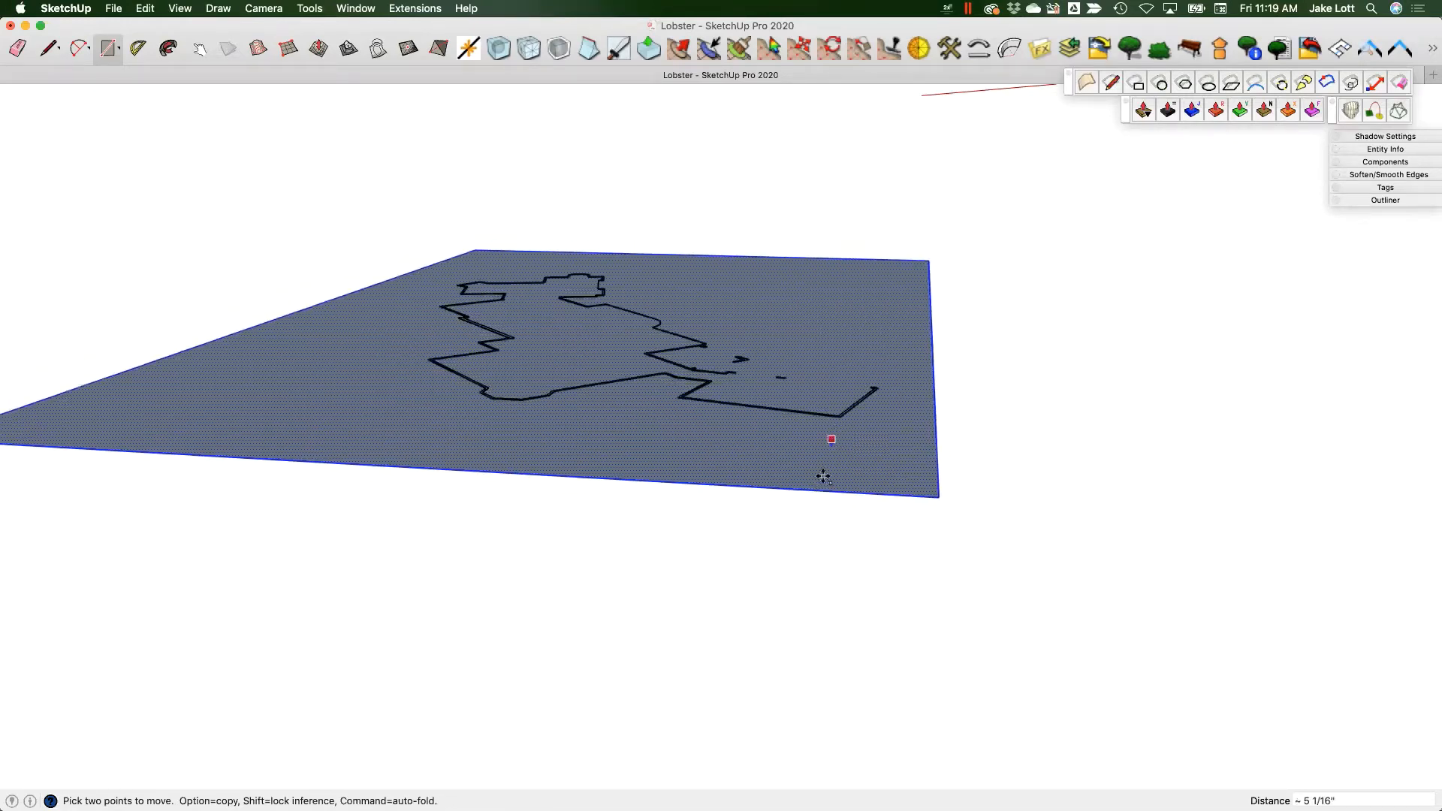
left_click(832, 476)
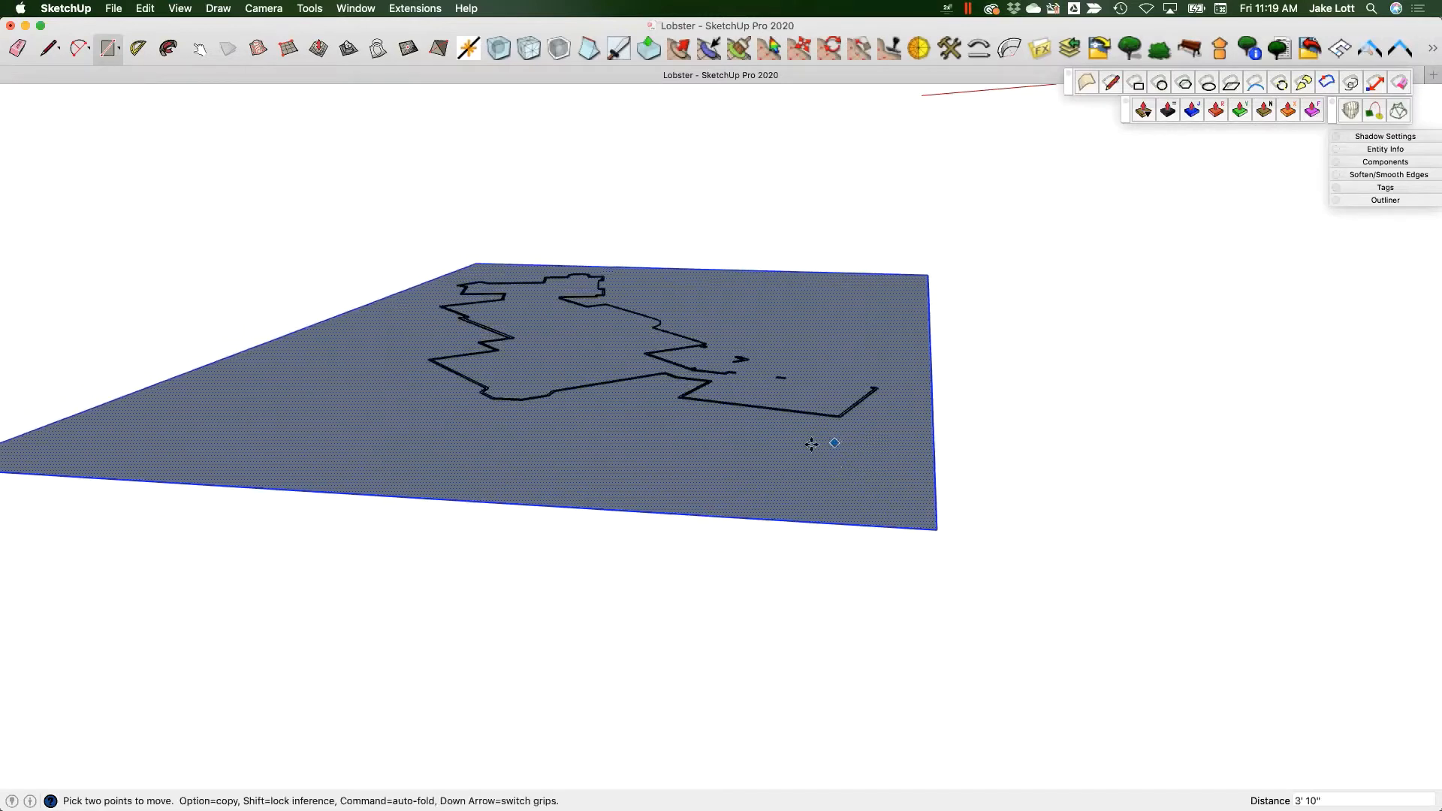
scroll(830, 444, "up", 1)
middle_click_drag(612, 454, 507, 444)
middle_click_drag(457, 383, 473, 415)
left_click(474, 419)
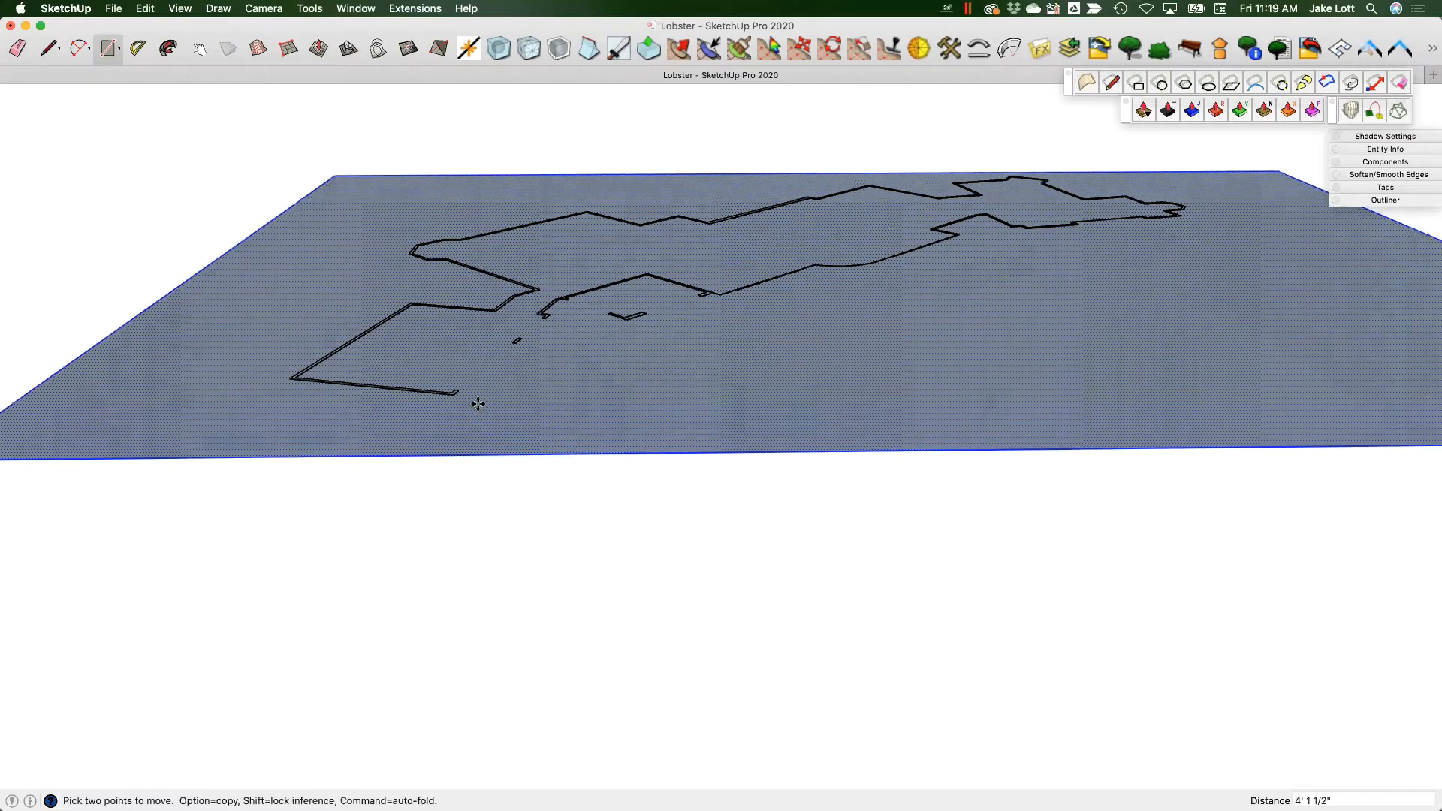
left_click(451, 395)
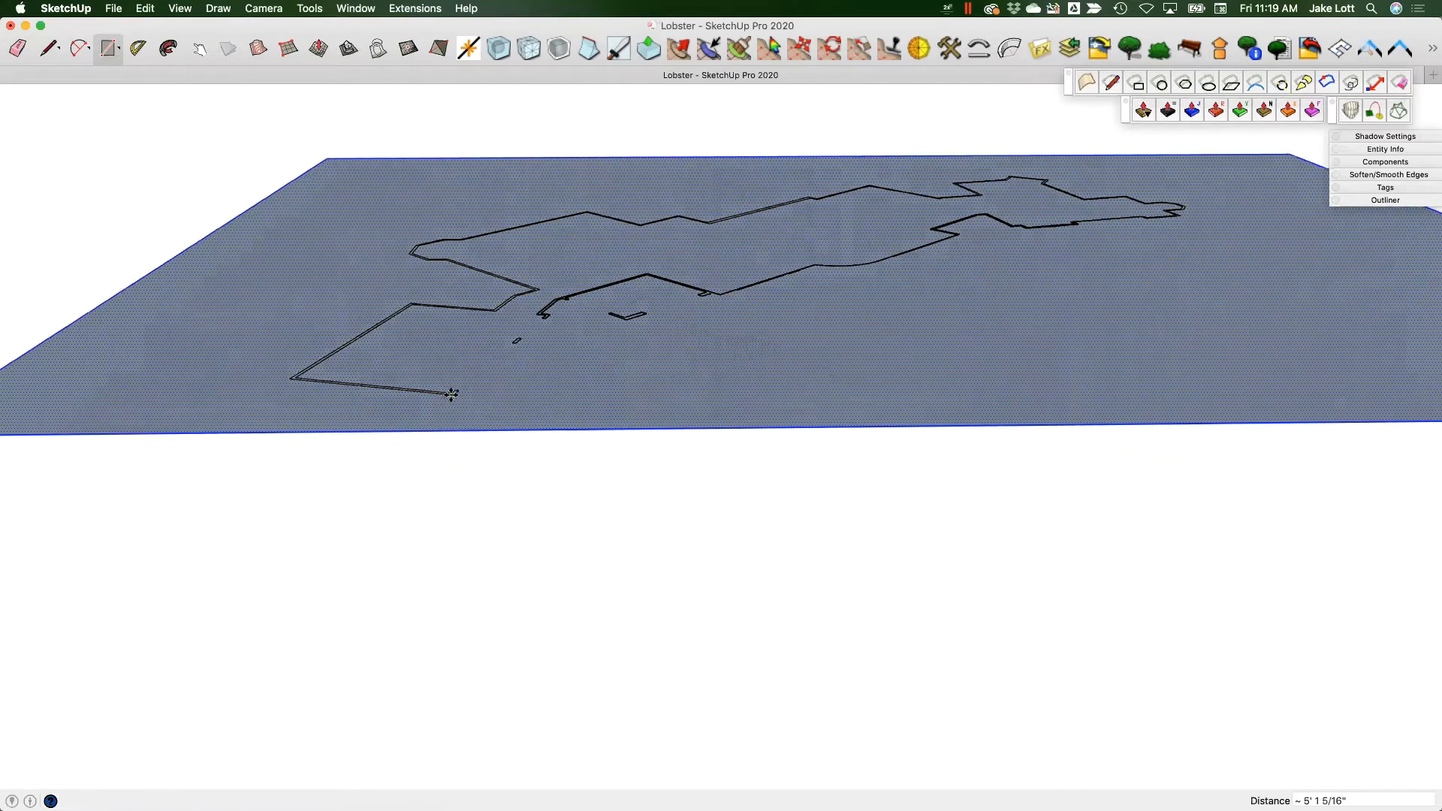
- Close the wing's open side with lines from the wall end past the small wall piece to the far wall's end, the last 20' long
scroll(496, 386, "down", 3)
middle_click_drag(557, 392, 516, 611)
scroll(582, 428, "up", 5)
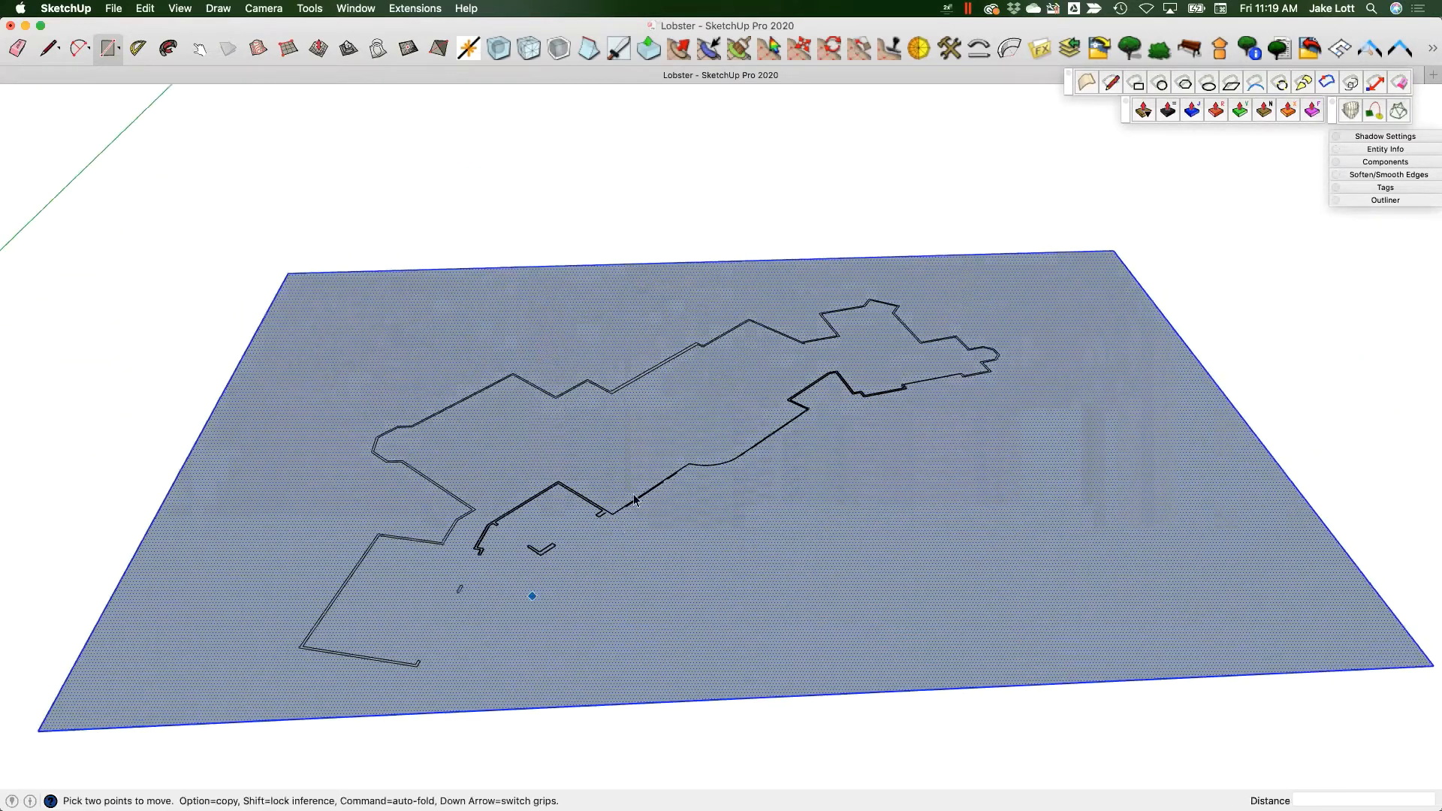
middle_click_drag(615, 390, 502, 426)
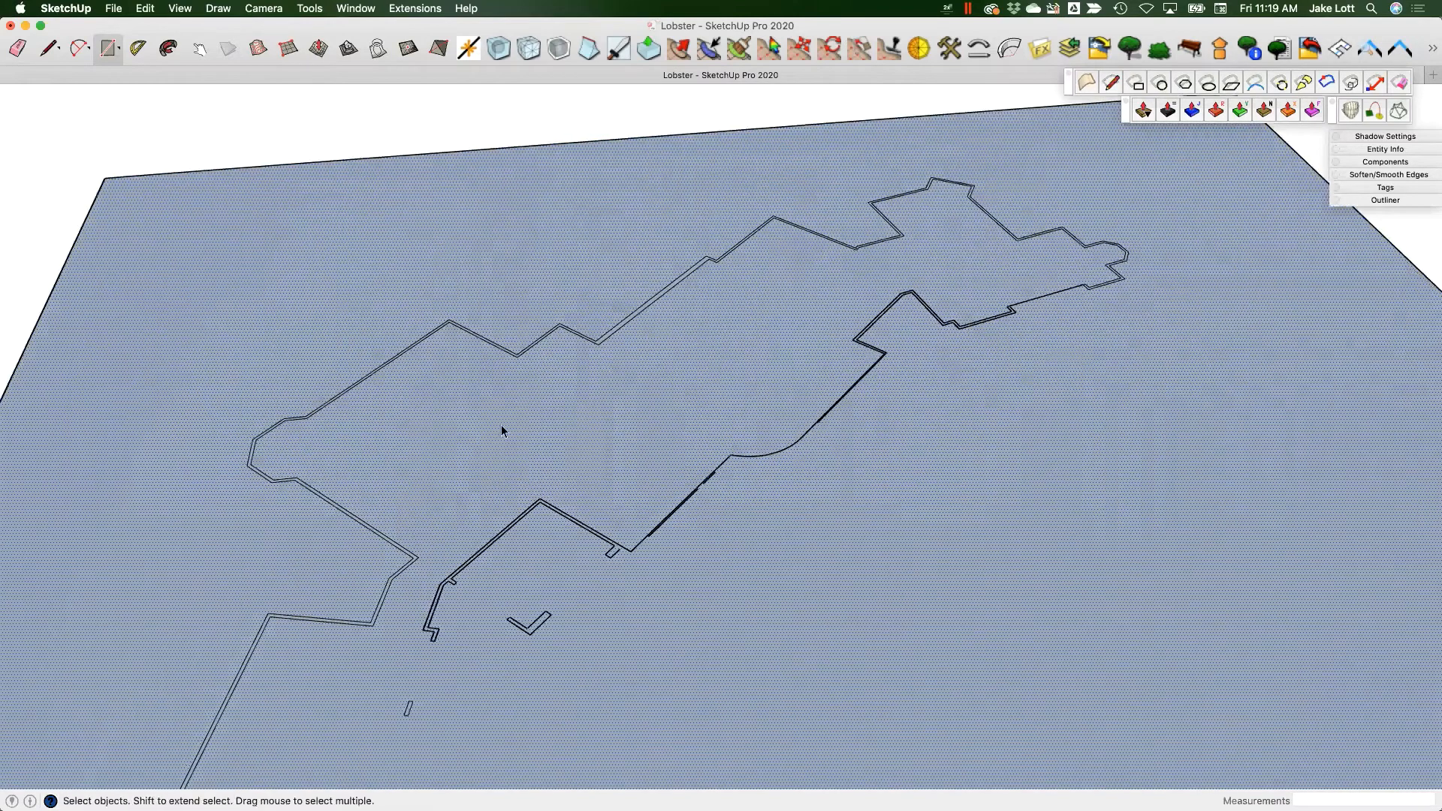
scroll(502, 426, "down", 1)
scroll(406, 628, "up", 3)
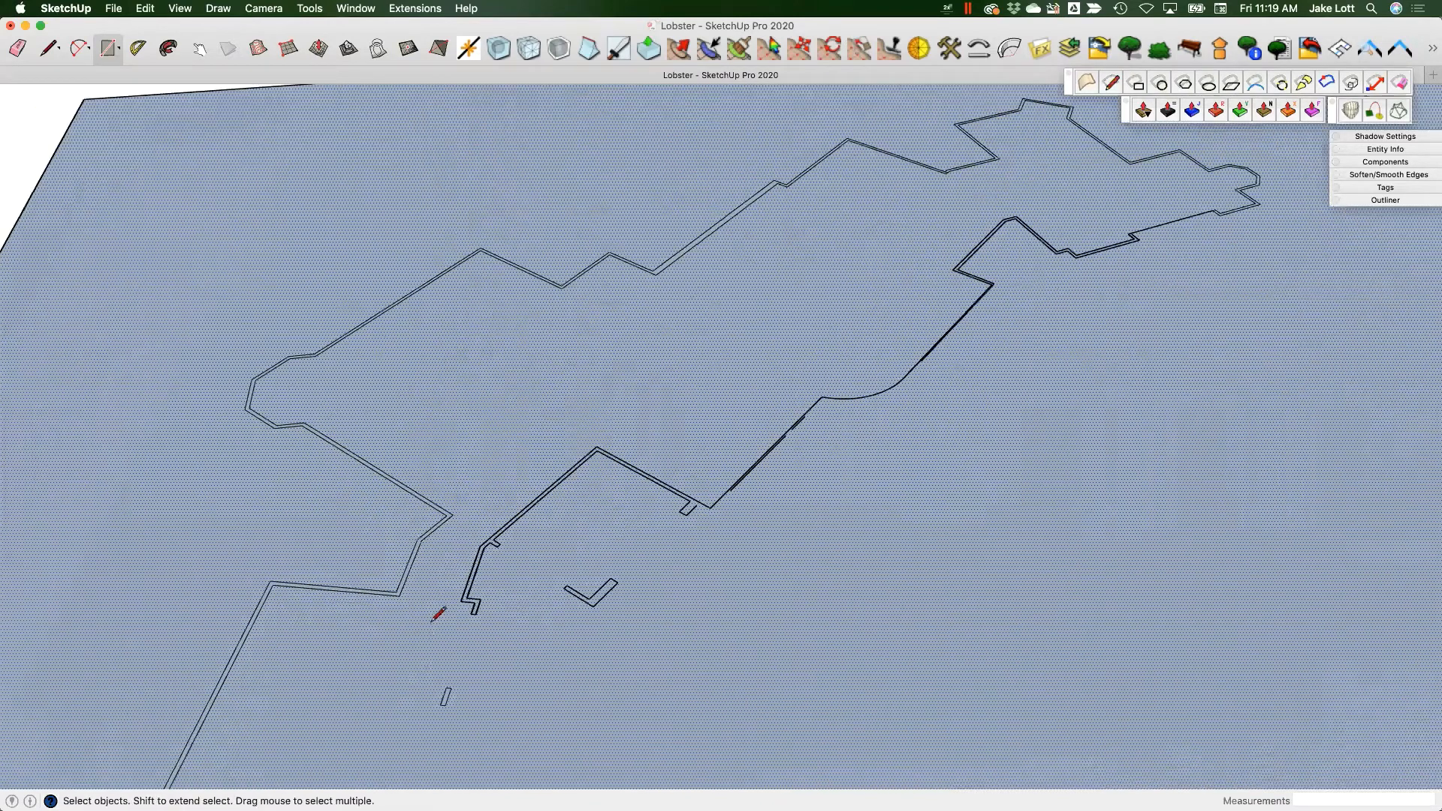
key("l")
left_click(472, 614)
scroll(456, 671, "down", 1)
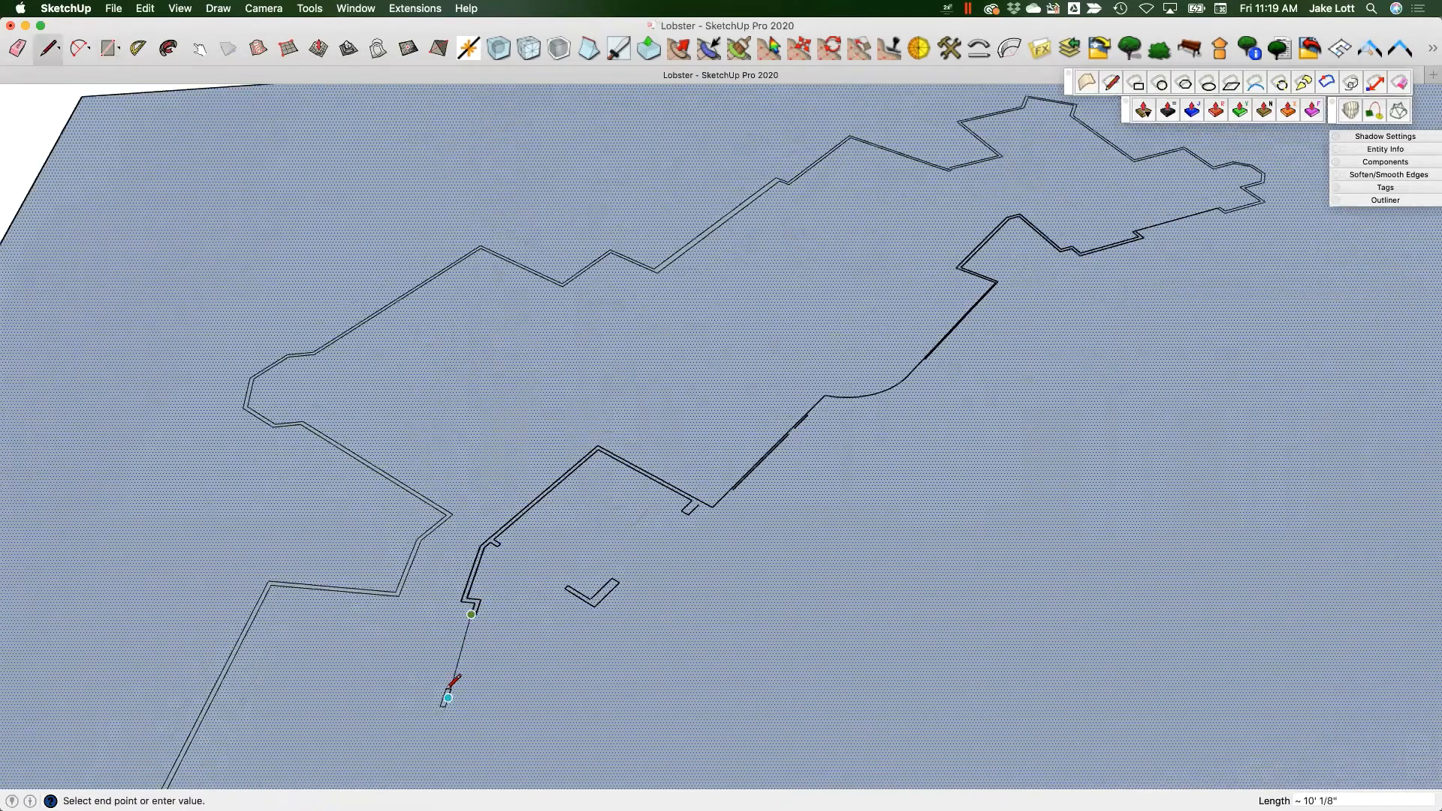
scroll(421, 706, "down", 1)
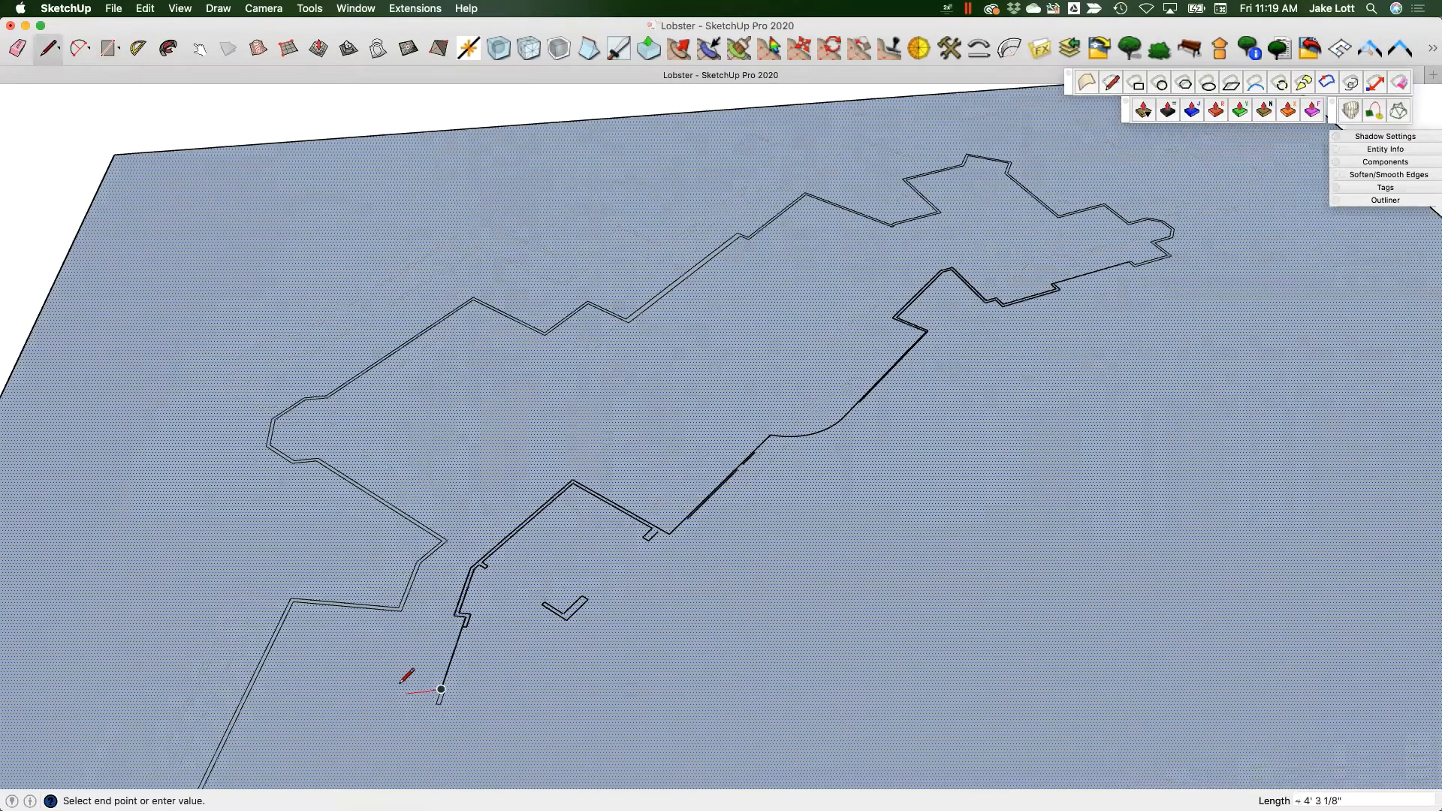
middle_click_drag(400, 682, 389, 568)
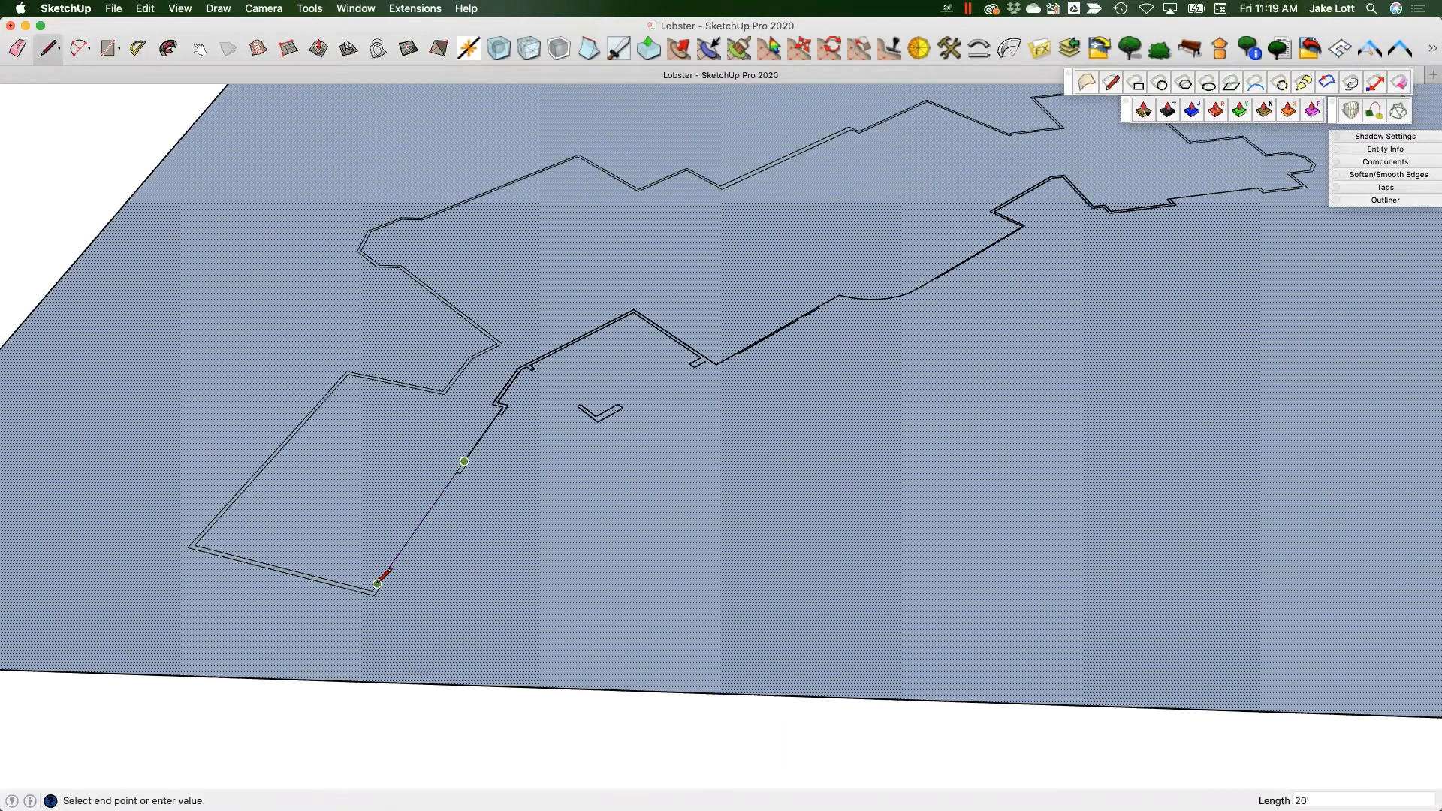
scroll(459, 539, "down", 2)
scroll(559, 430, "up", 1)
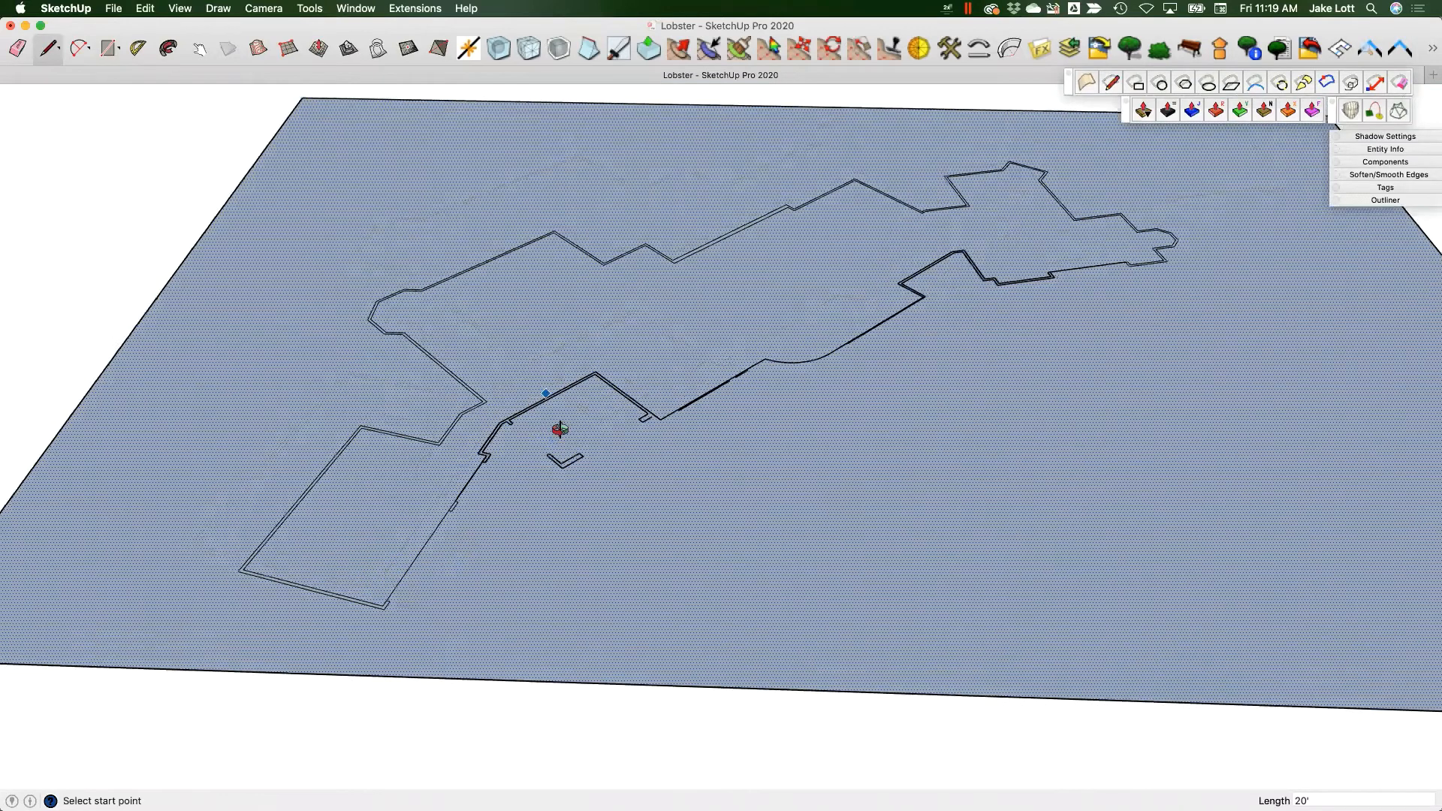
middle_click_drag(410, 422, 480, 455)
key("space")
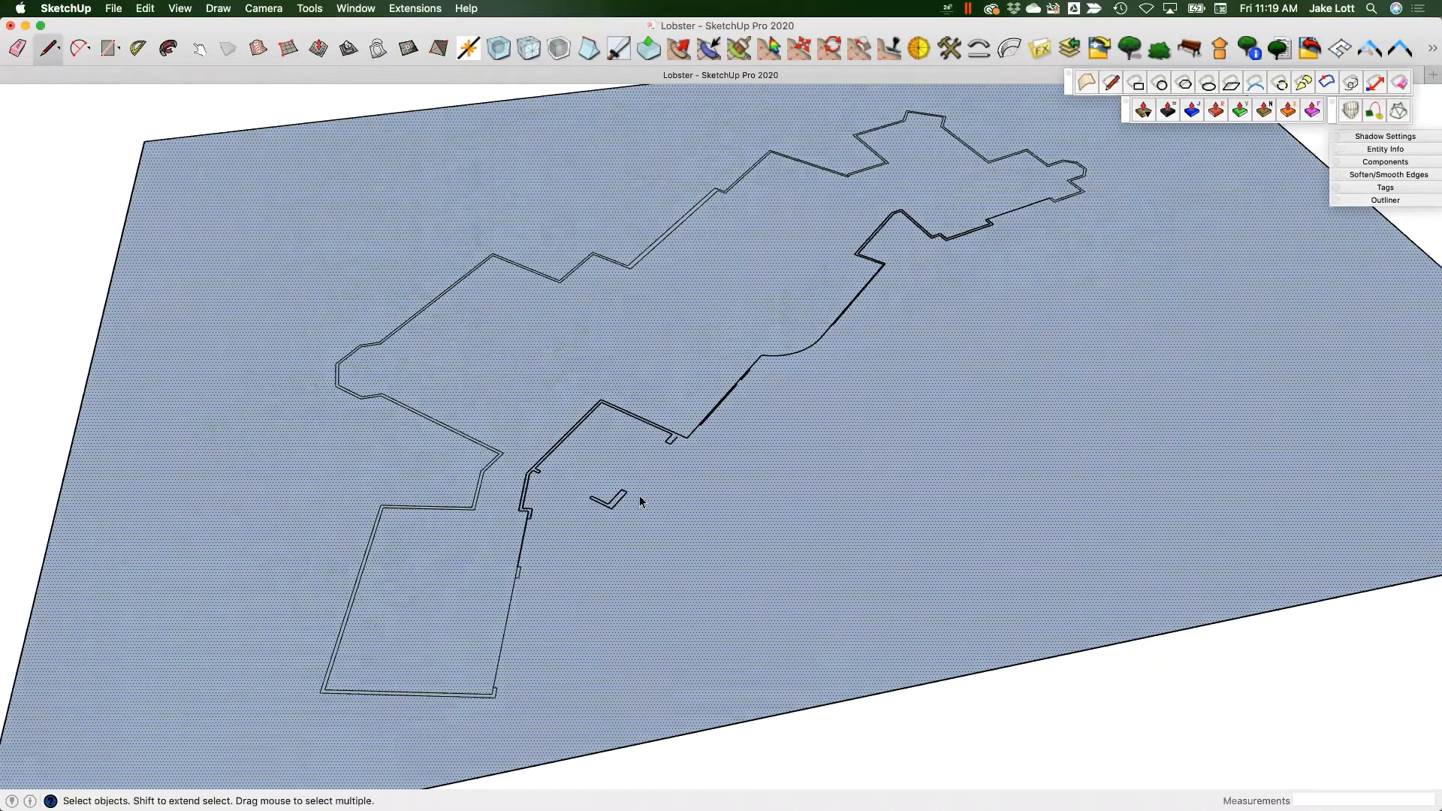
- Select the rectangular face together with all connected wall geometry and delete everything
scroll(644, 451, "down", 3)
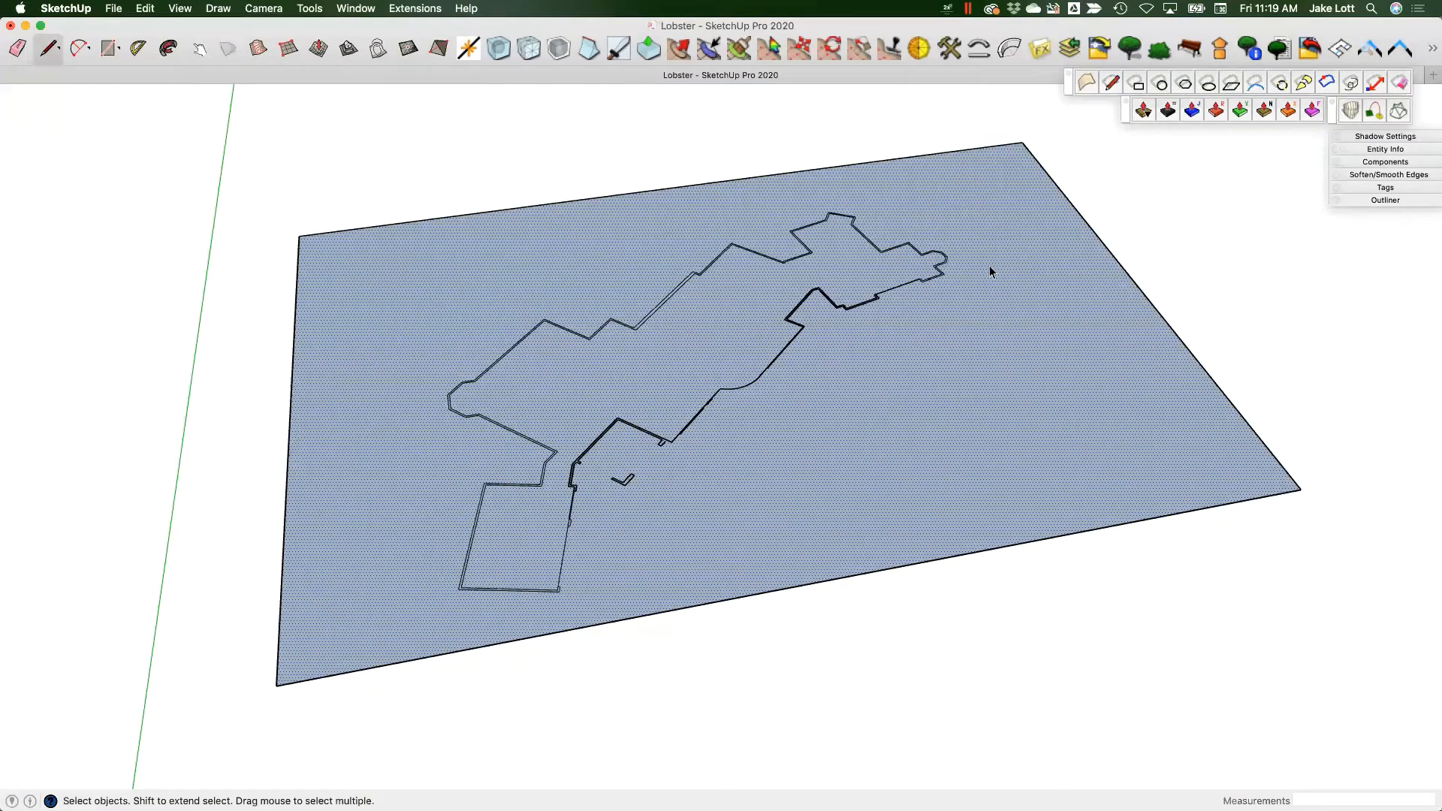
scroll(812, 405, "down", 3)
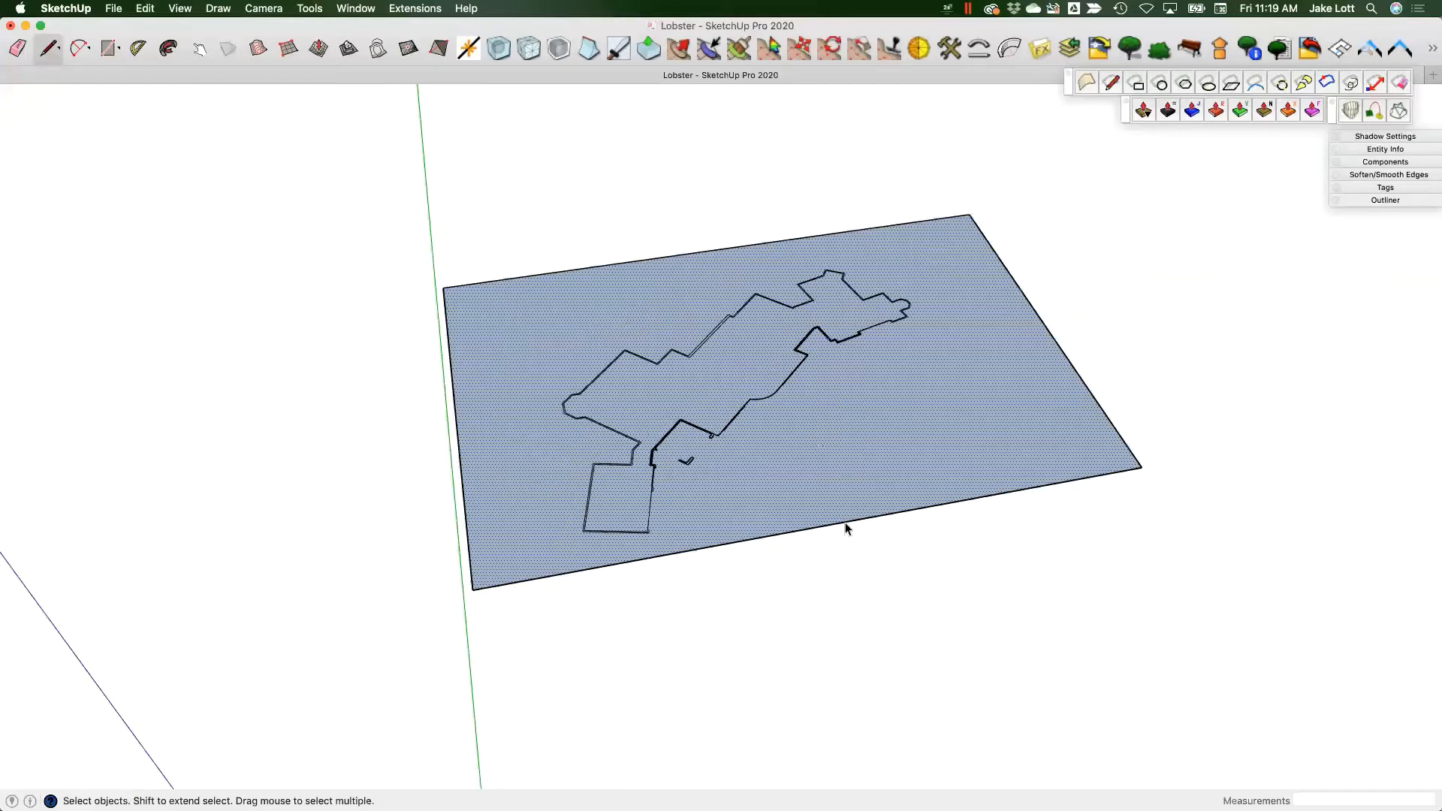
triple_click(750, 349)
key("Delete")
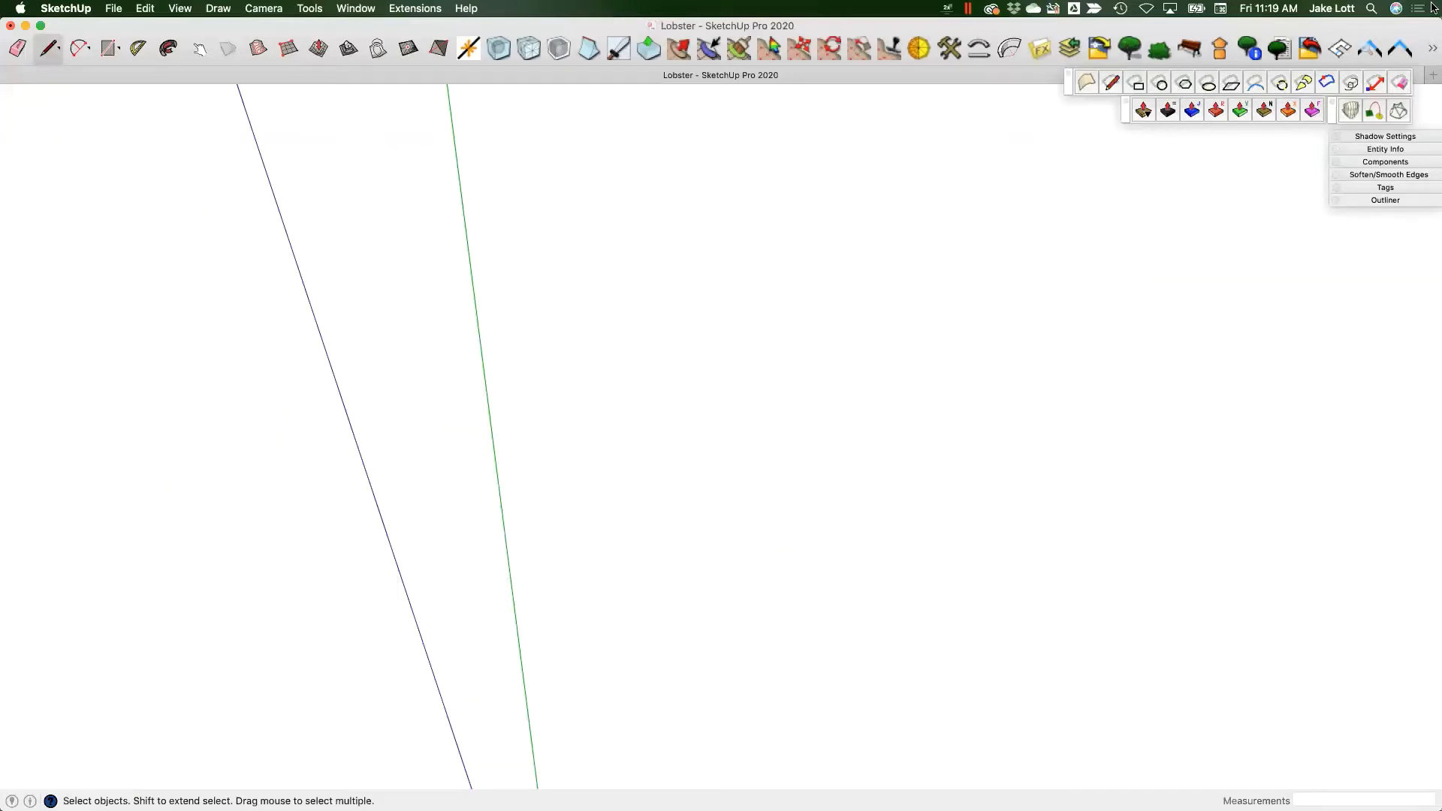
- Switch to the Lobster Mansion-Planting drawing in F/X CAD, create a layer named Temp and make it current
mouse_move(1437, 6)
left_click(531, 719)
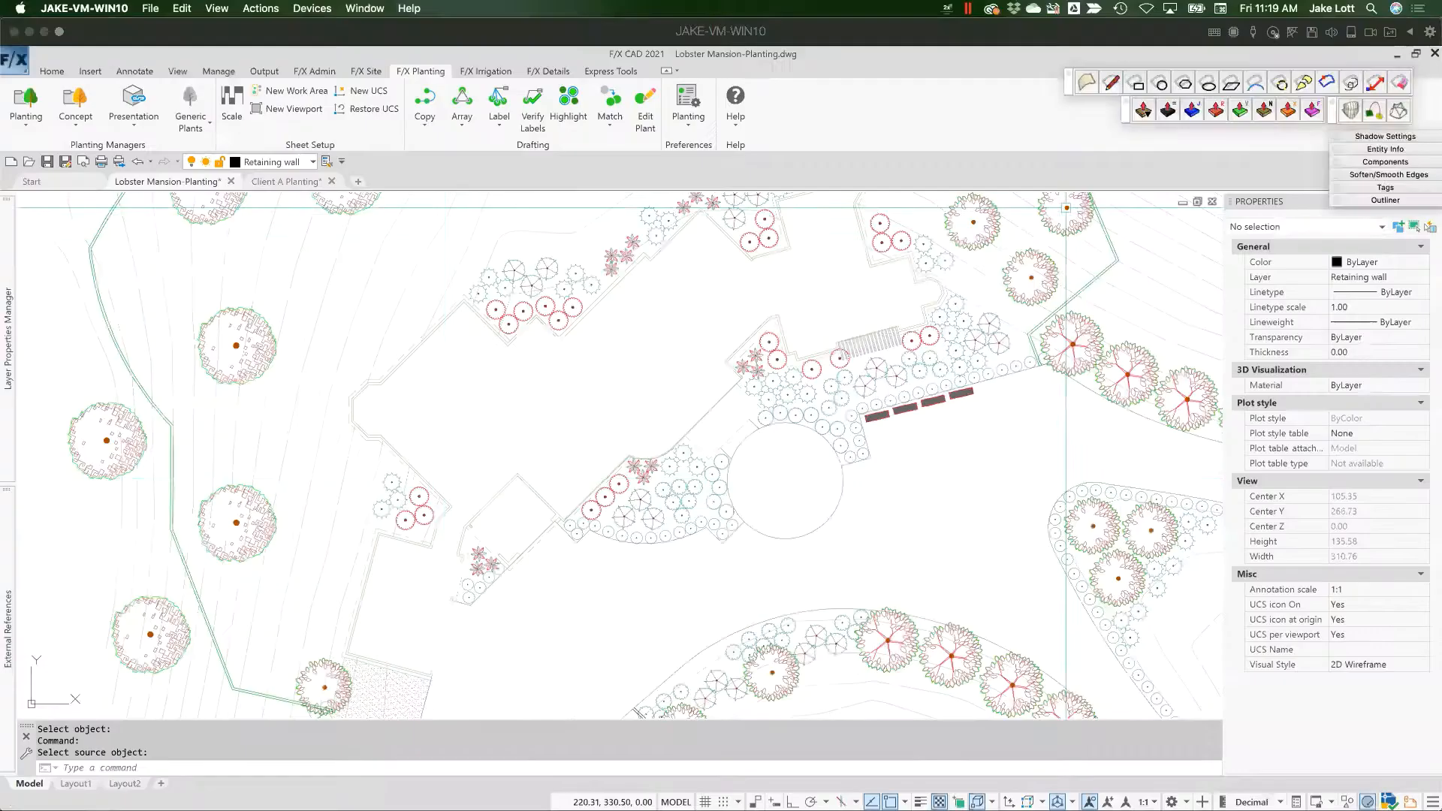
scroll(541, 428, "down", 3)
scroll(511, 490, "up", 5)
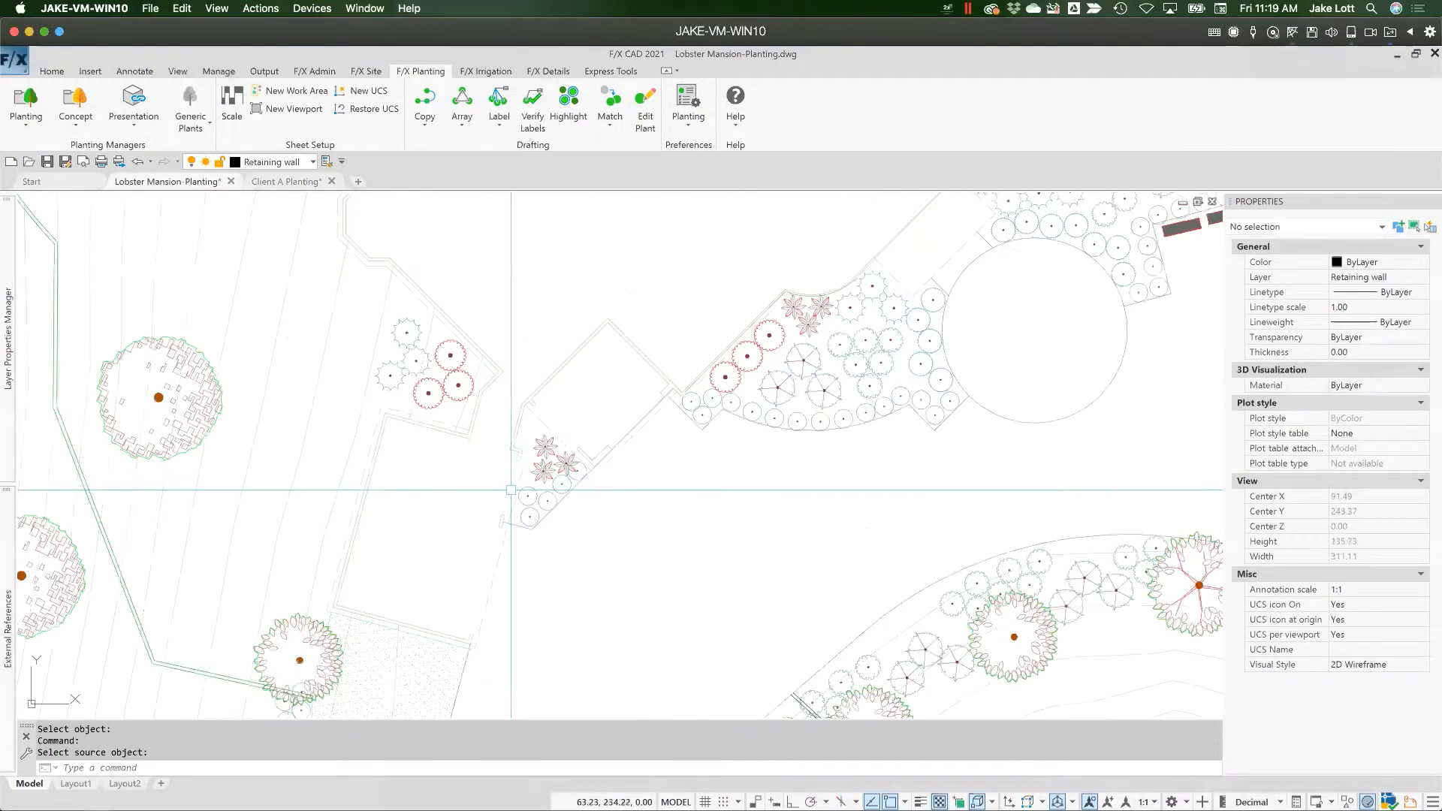
scroll(577, 471, "down", 2)
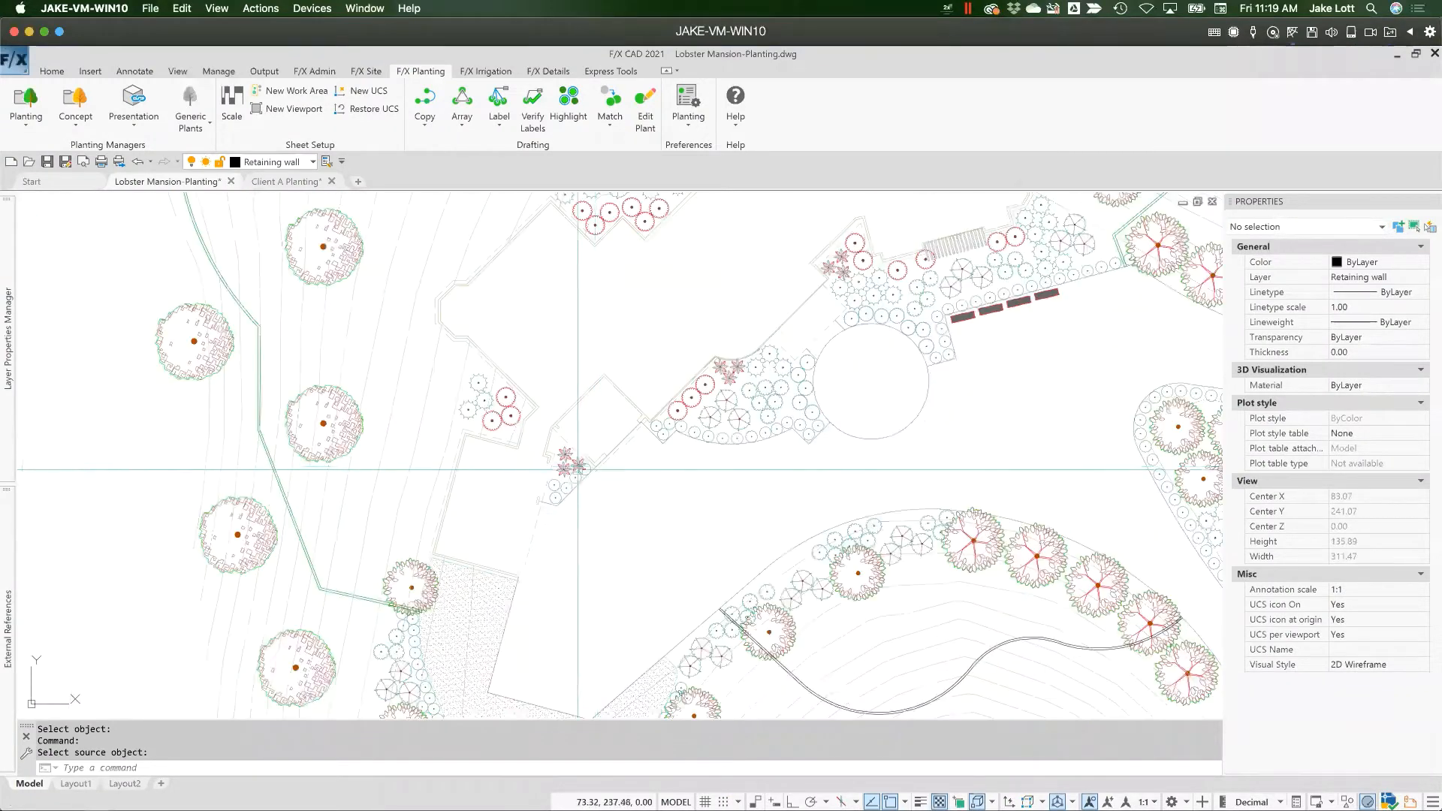
scroll(514, 428, "up", 2)
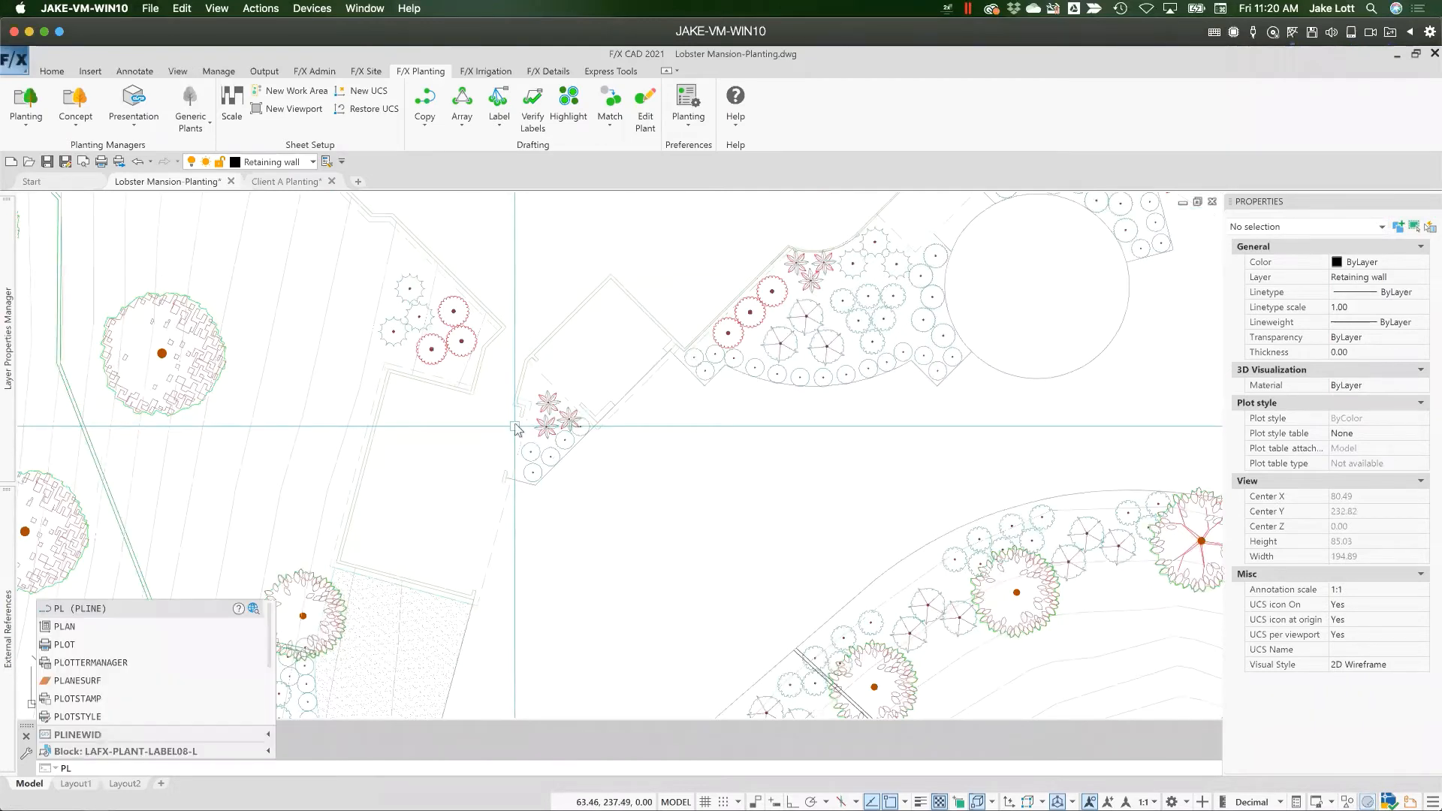
key("Escape")
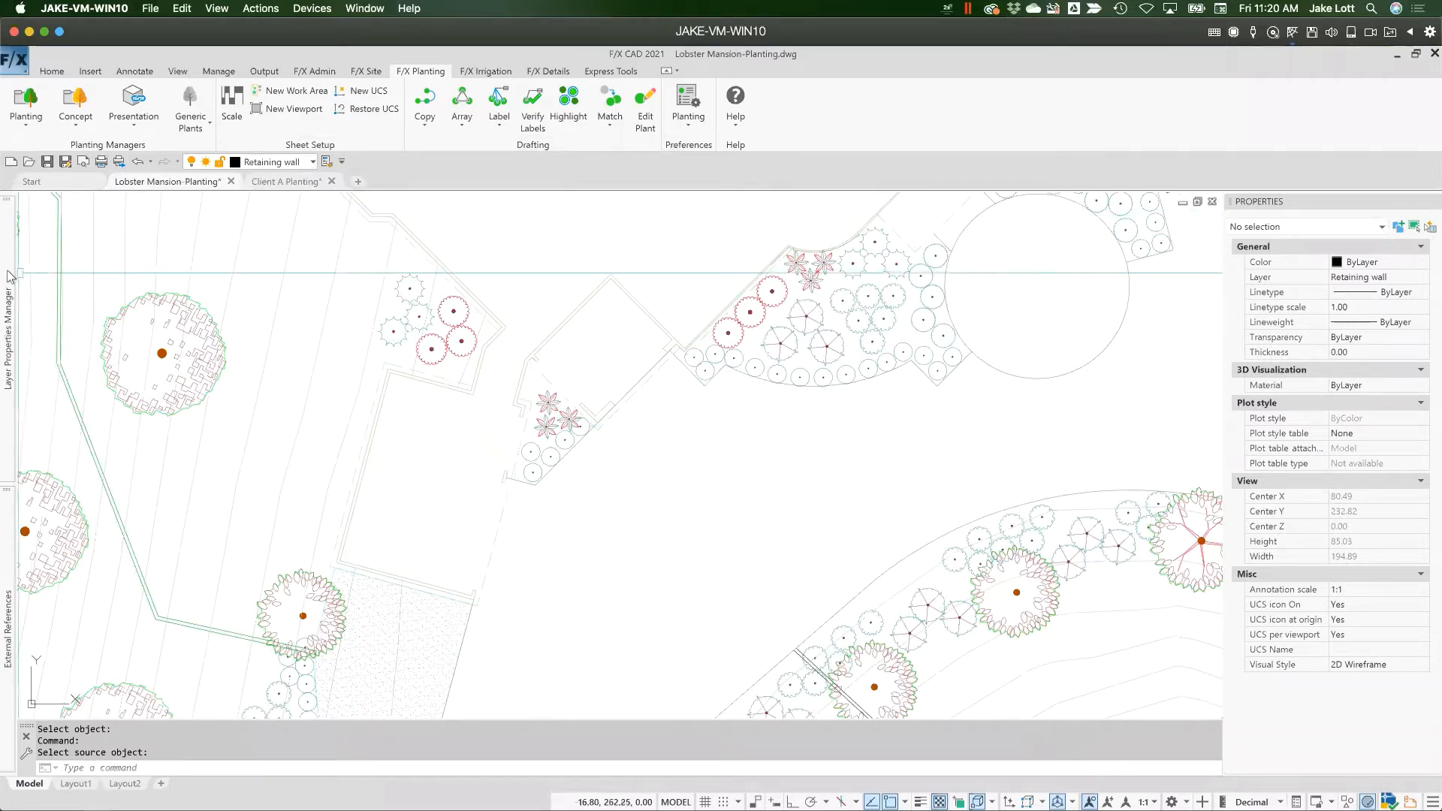
mouse_move(9, 276)
left_click(178, 226)
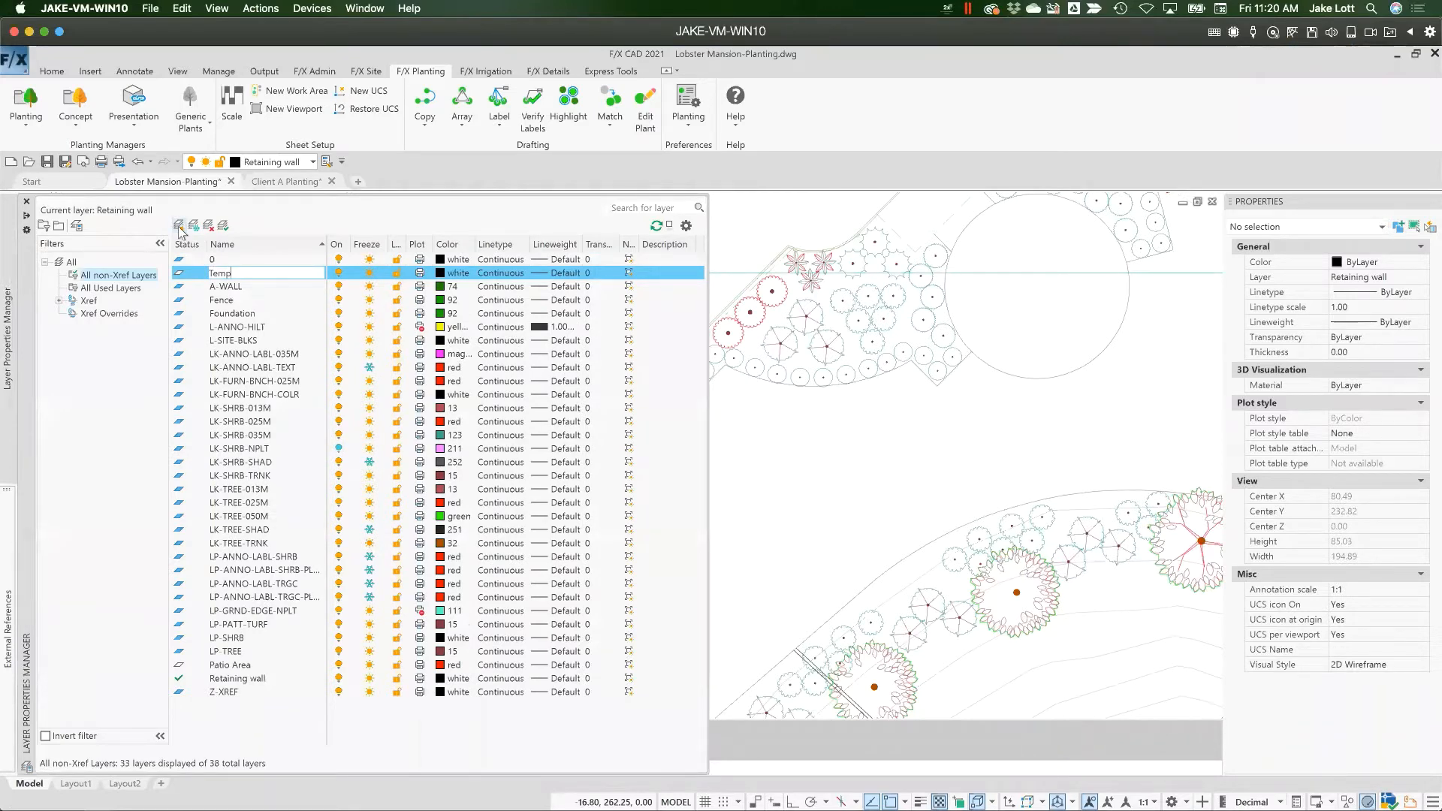
key("Return")
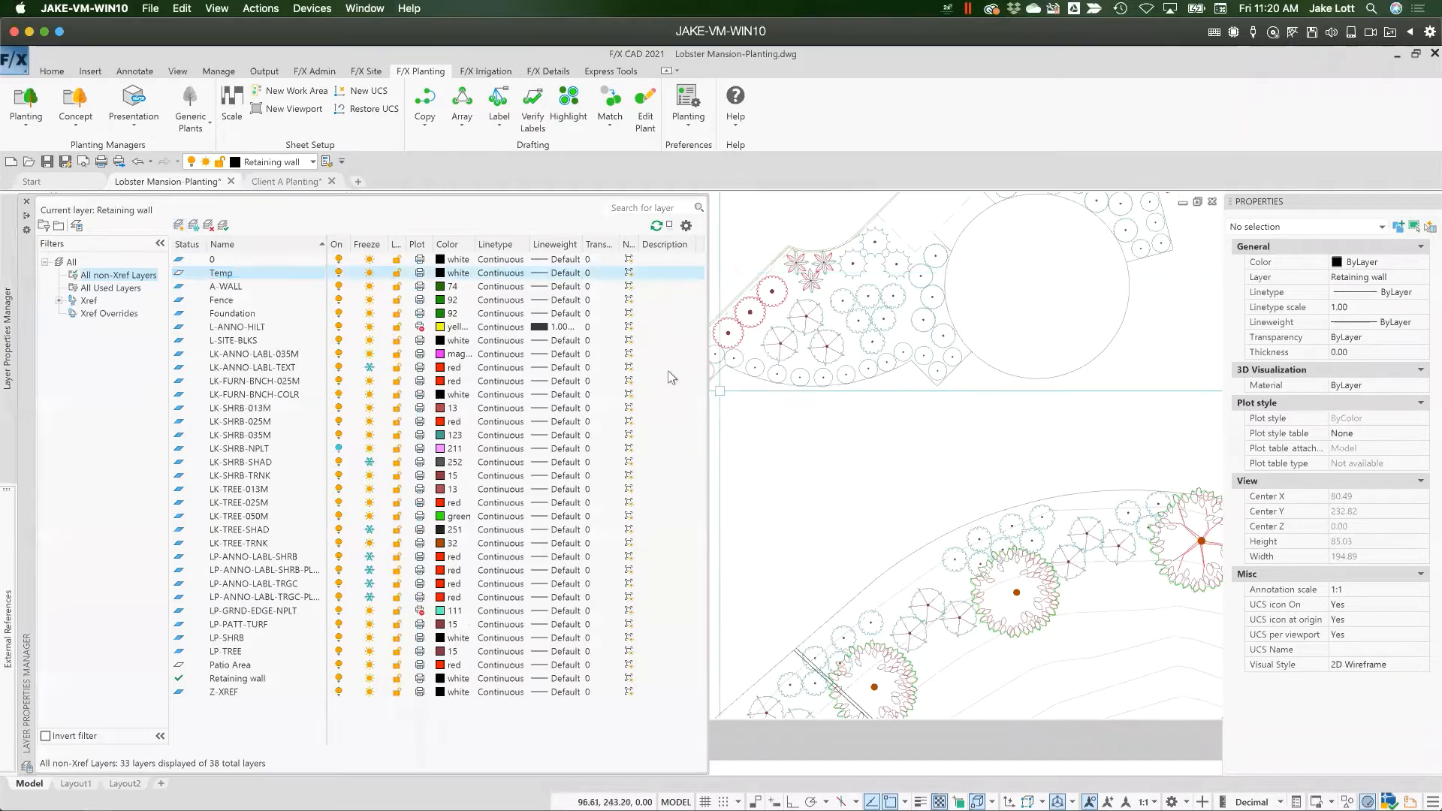
double_click(222, 275)
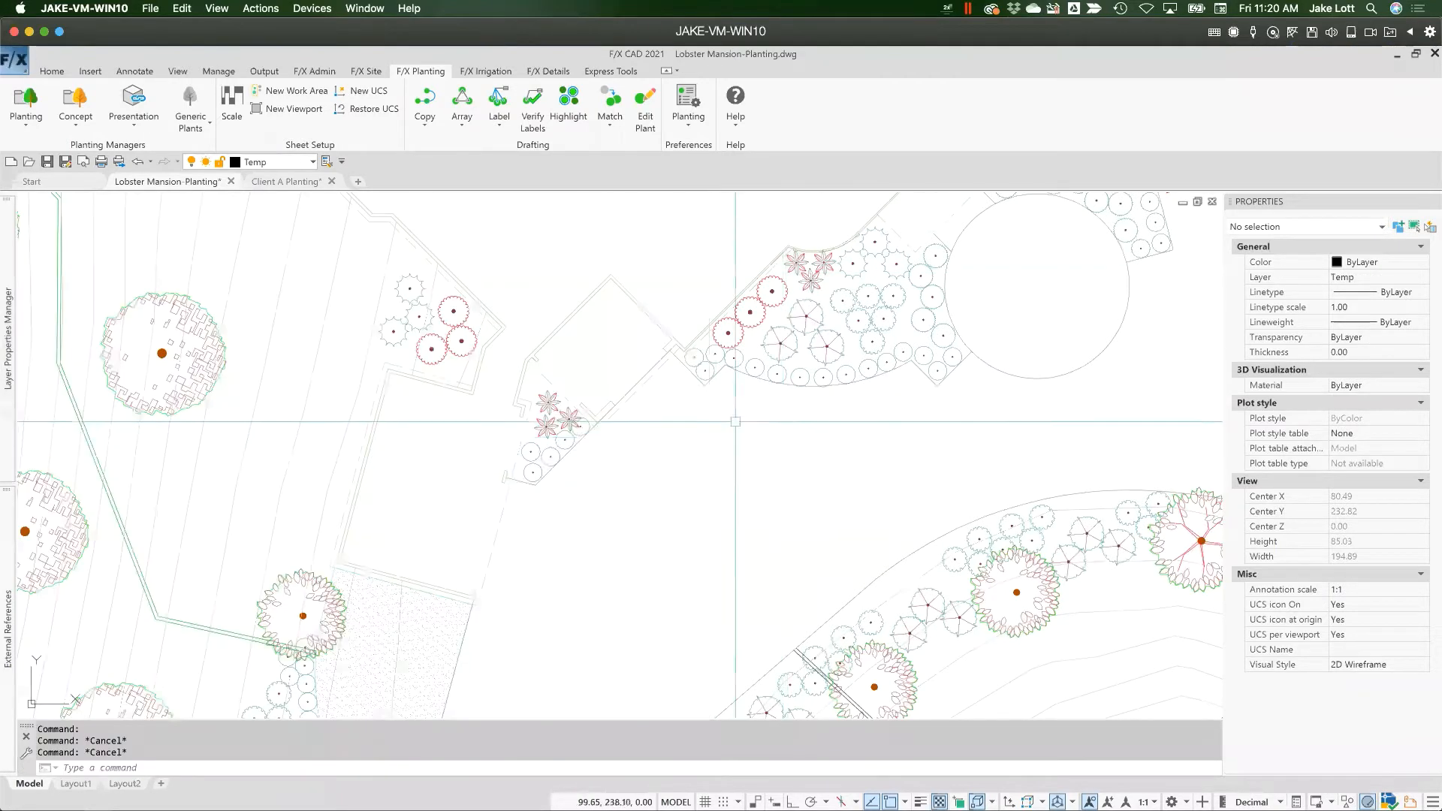
- Draw a polyline about 29 units long across the wing's open side, from the wall end to the far wall's corner
key("Return")
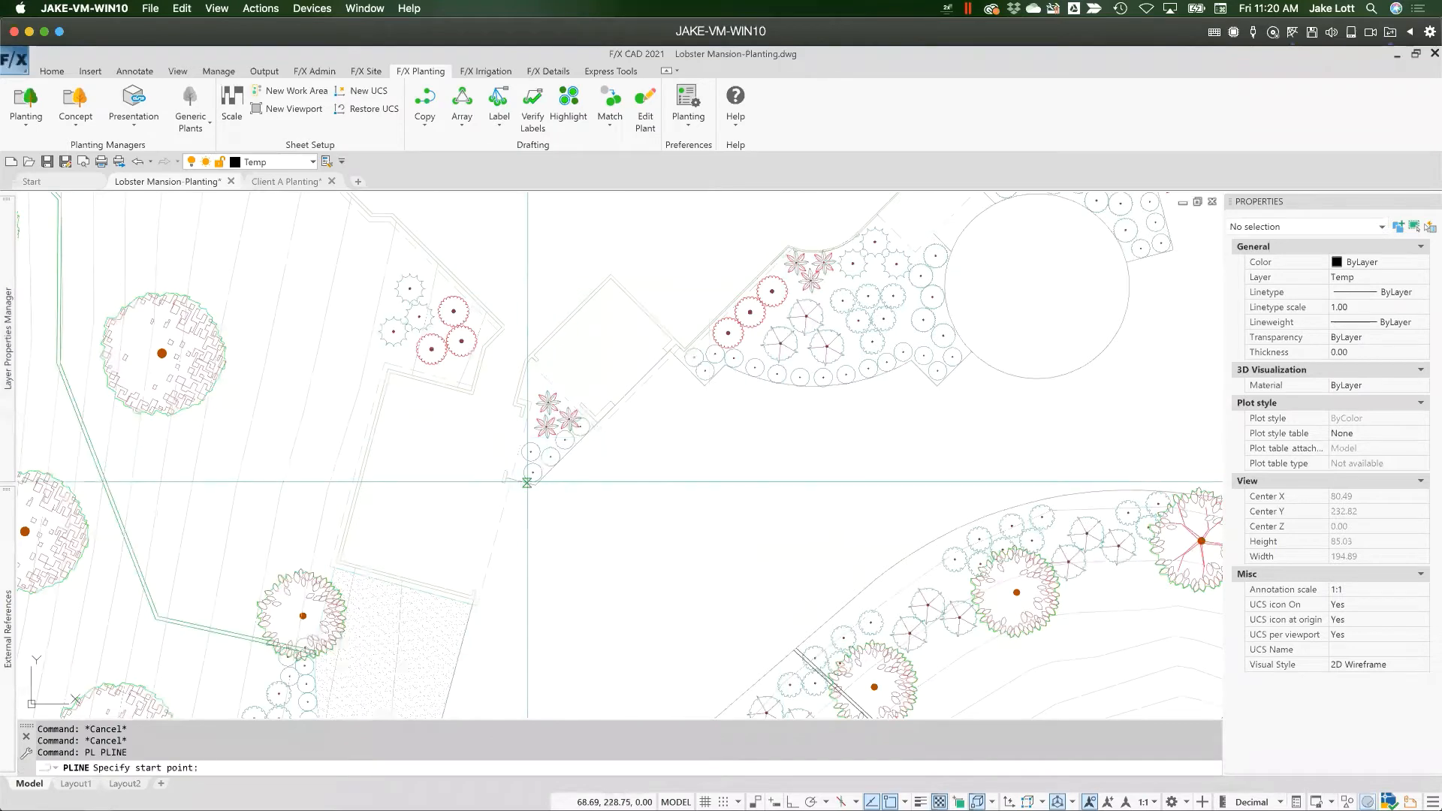
scroll(523, 418, "up", 6)
left_click(550, 286)
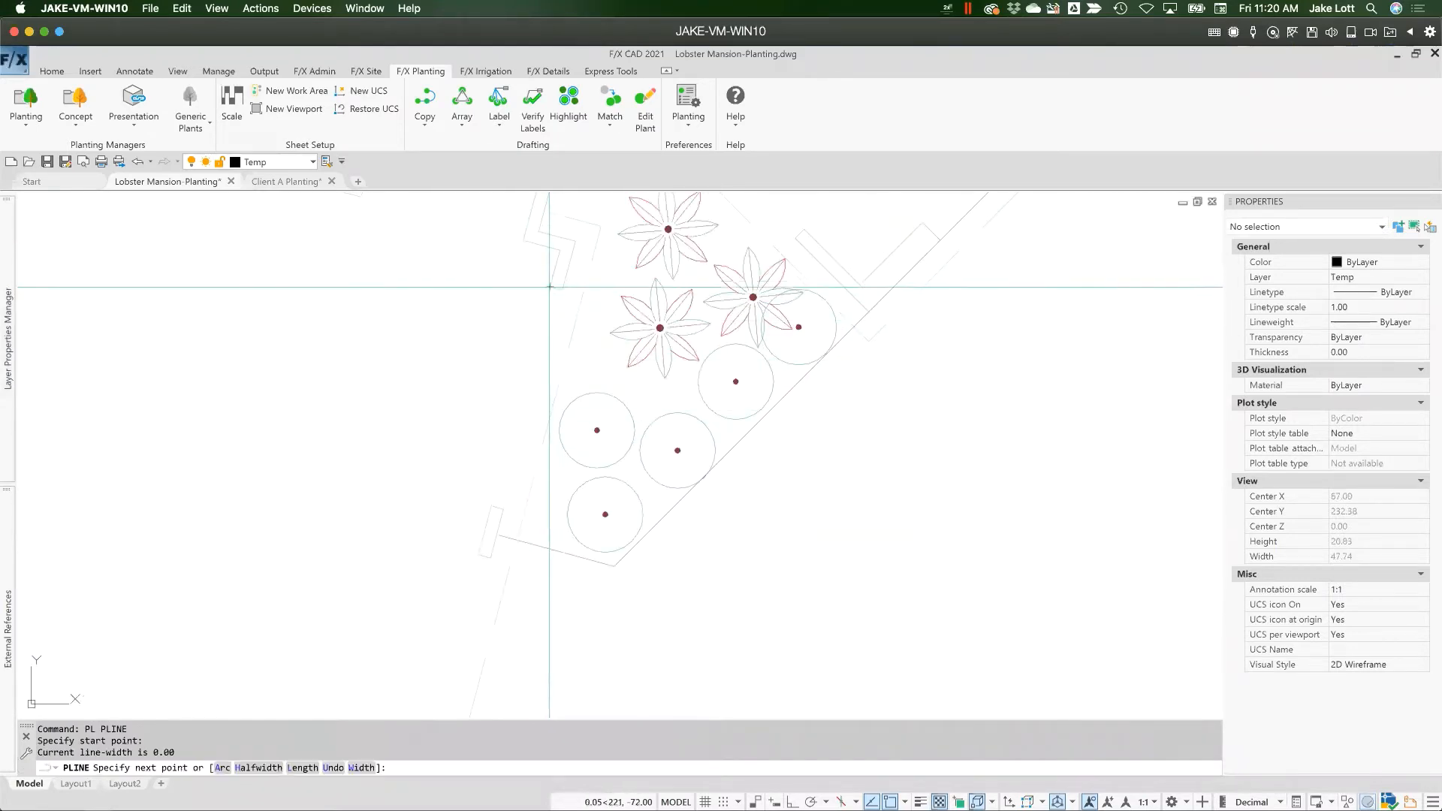
scroll(526, 323, "down", 4)
scroll(498, 481, "up", 7)
scroll(498, 484, "down", 2)
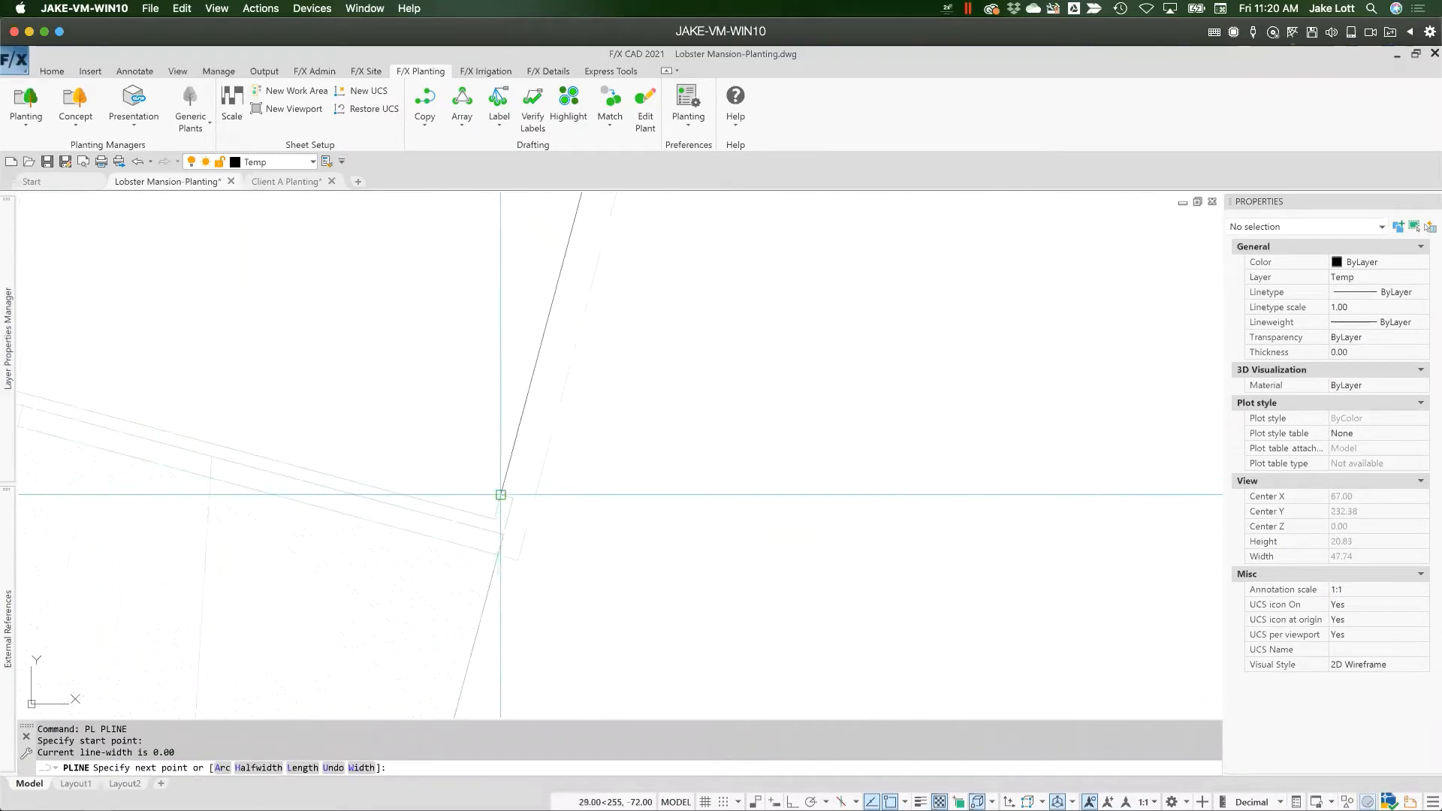
left_click(498, 490)
scroll(495, 465, "down", 5)
key("Return")
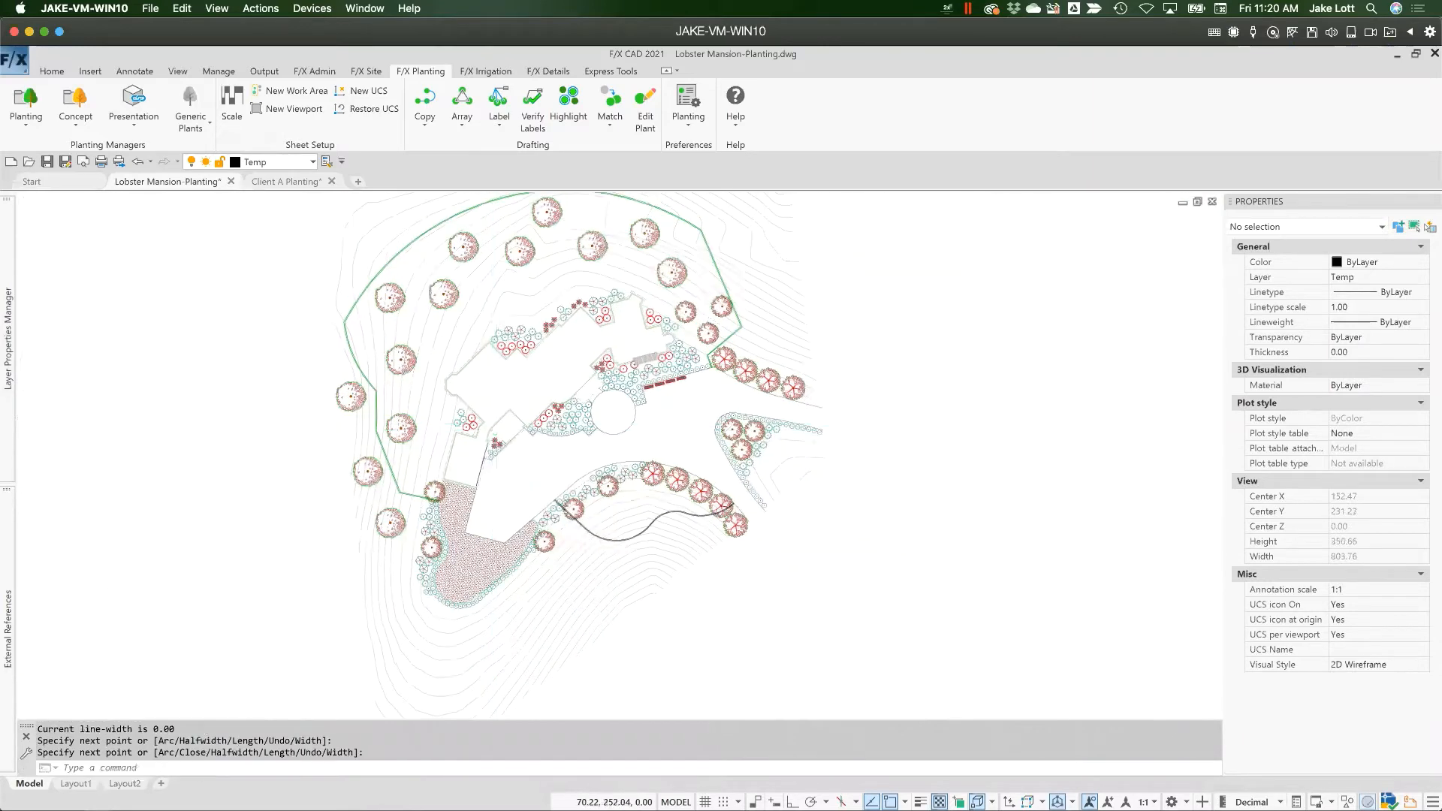
- Create a boundary polyline of the mansion's closed wall outline from a point picked inside the house
scroll(496, 427, "up", 5)
scroll(526, 405, "down", 1)
scroll(593, 378, "down", 4)
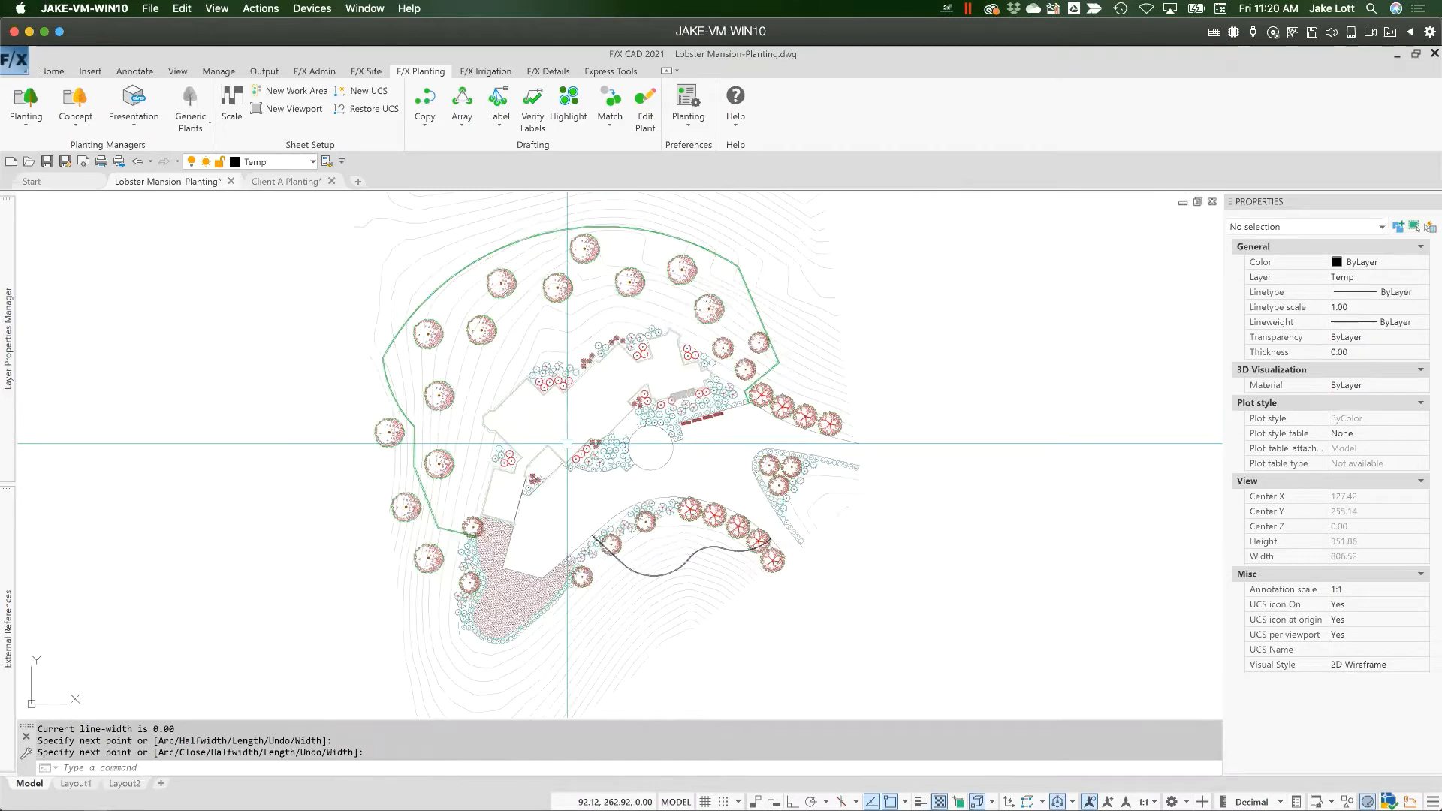
type("BO")
key("Return")
key("alt+p")
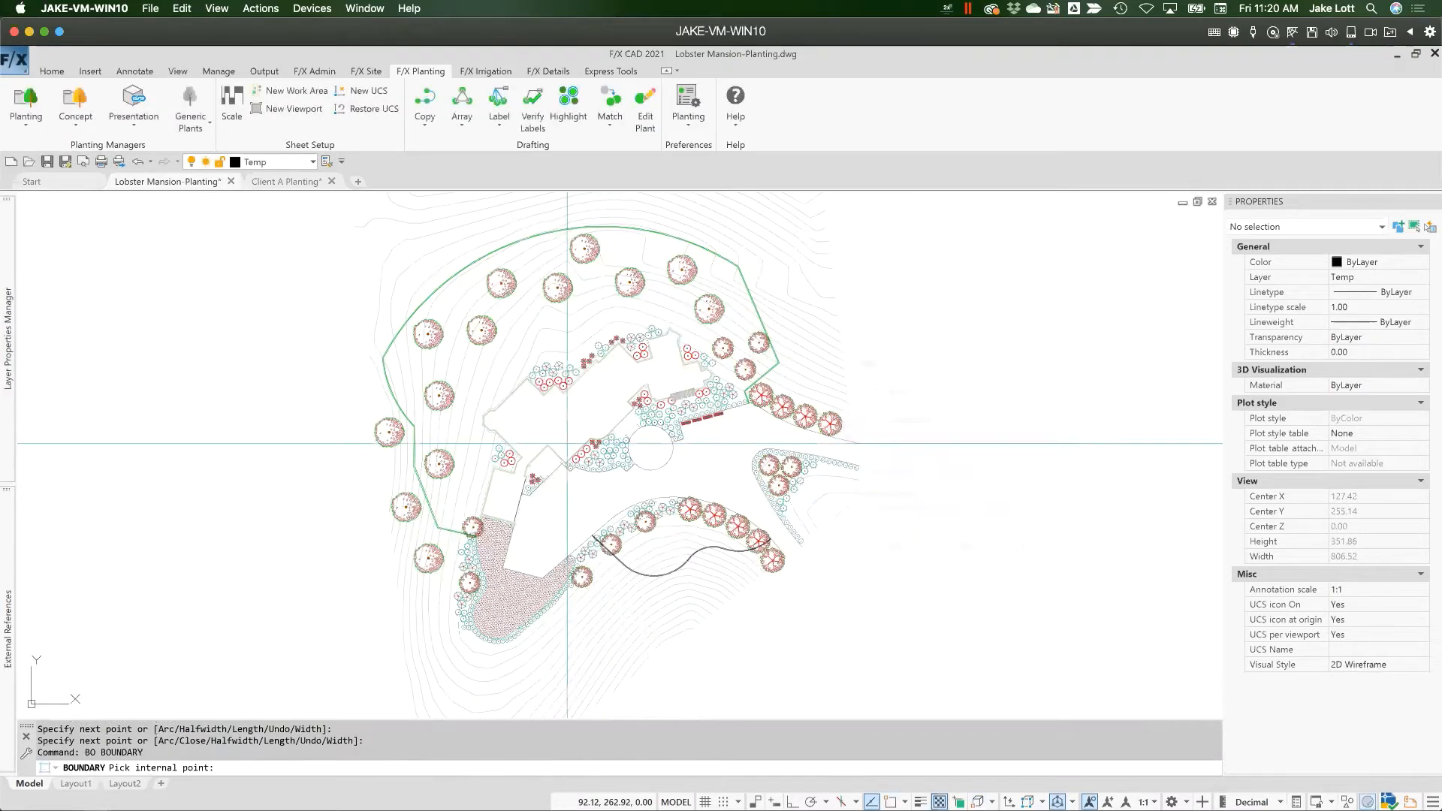
left_click(564, 426)
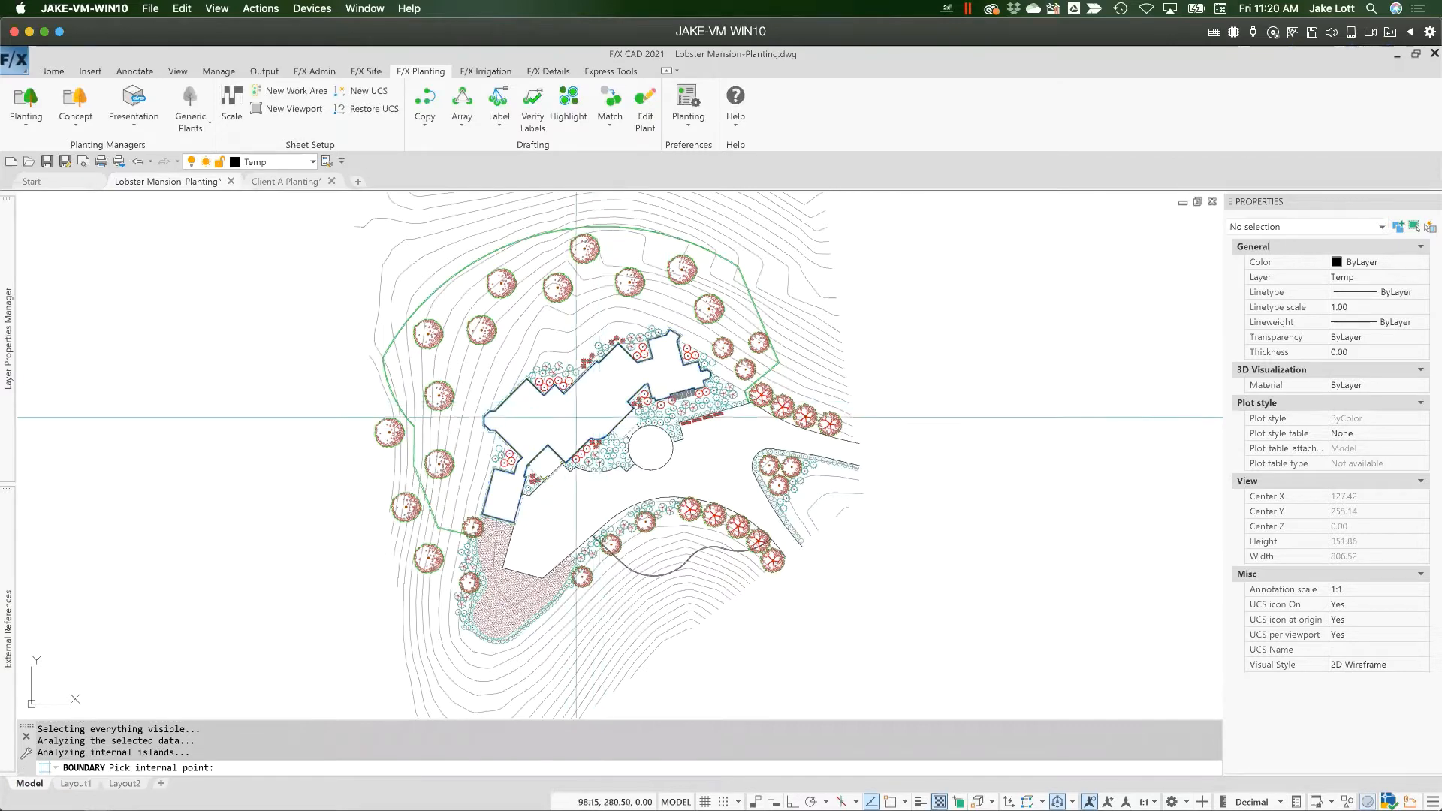
key("Return")
- Select the mansion's boundary polyline and examine its outline all the way around
scroll(597, 414, "up", 2)
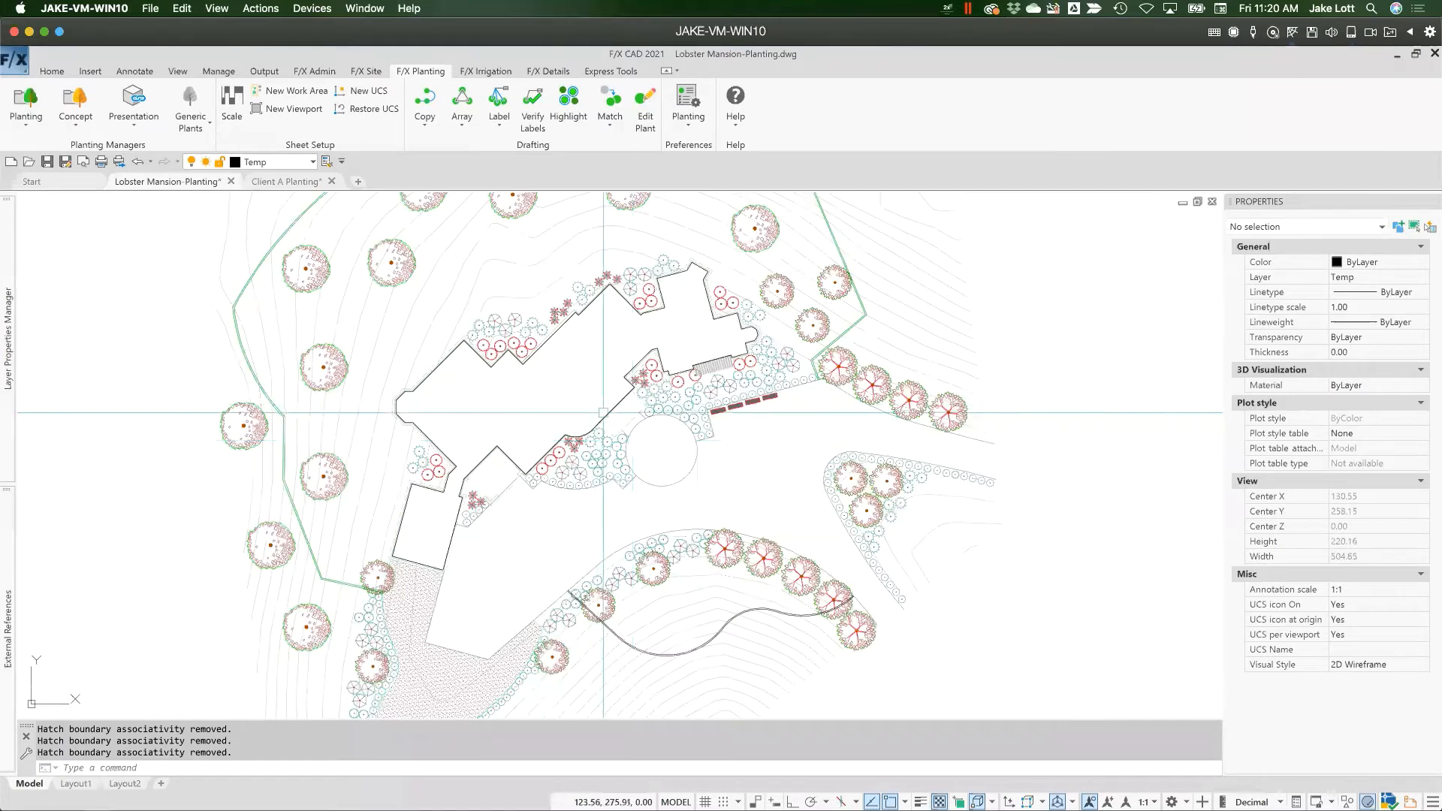
left_click(603, 412)
scroll(571, 425, "up", 3)
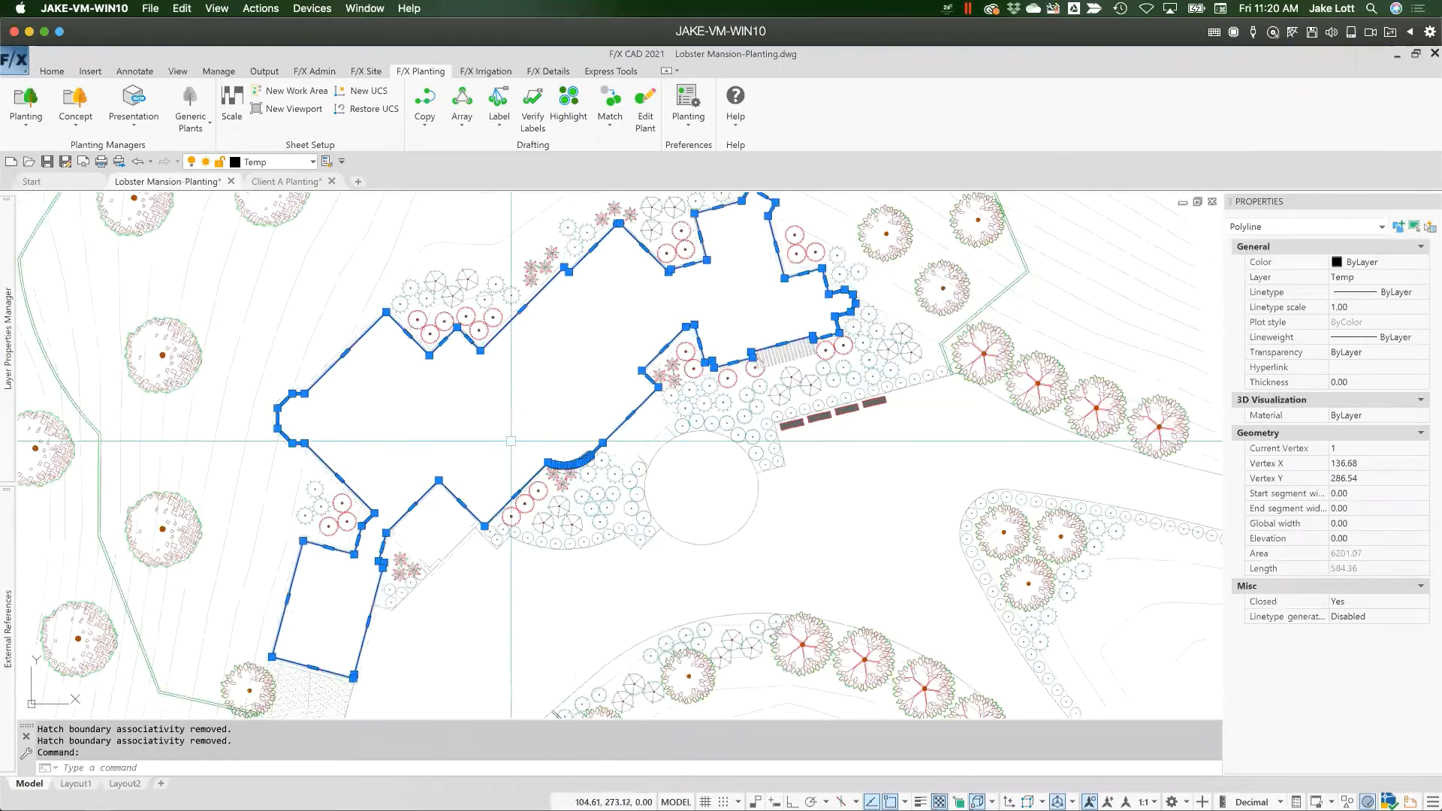
mouse_move(511, 441)
middle_mouse_down()
mouse_move(573, 487)
mouse_move(698, 427)
middle_mouse_up()
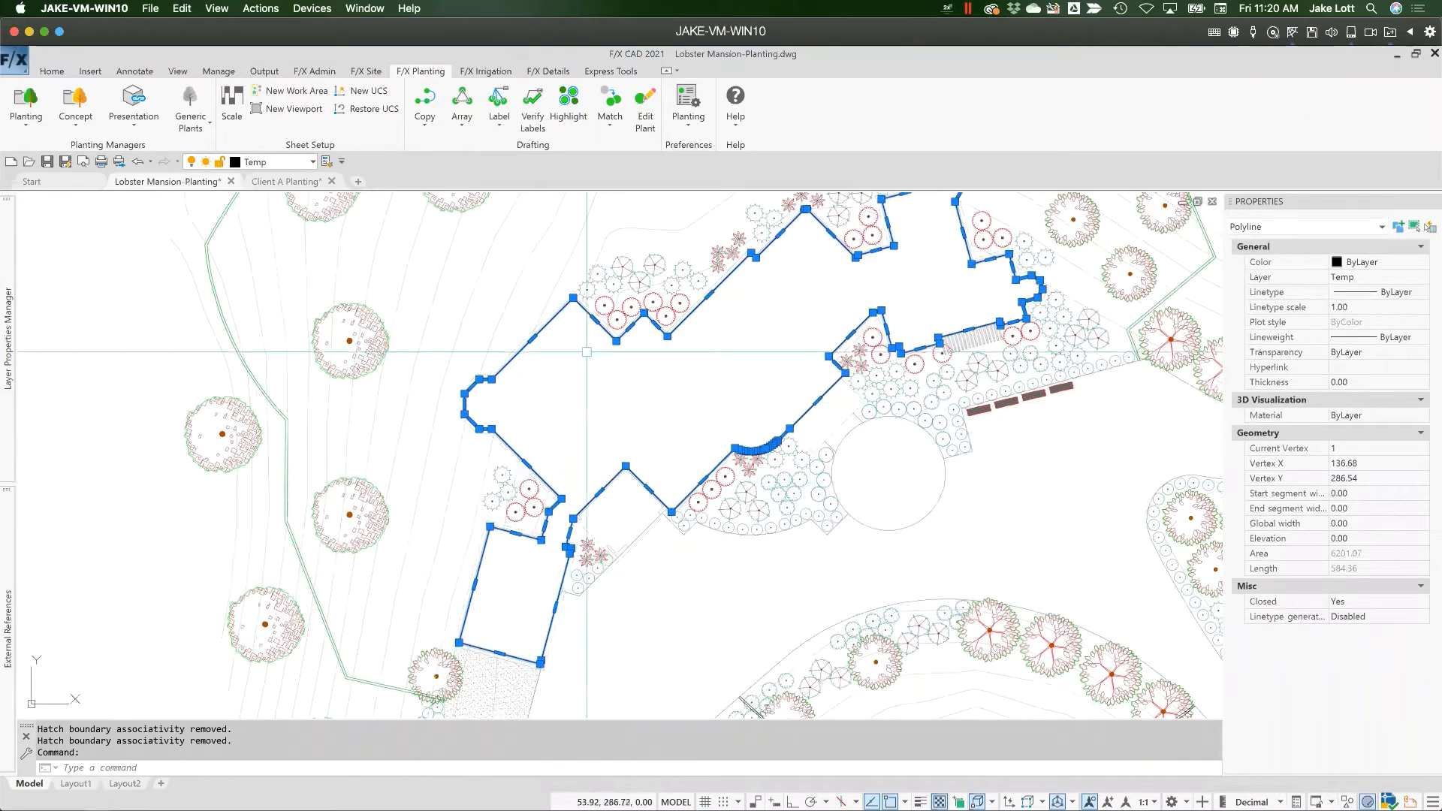
scroll(586, 352, "down", 4)
key("Escape")
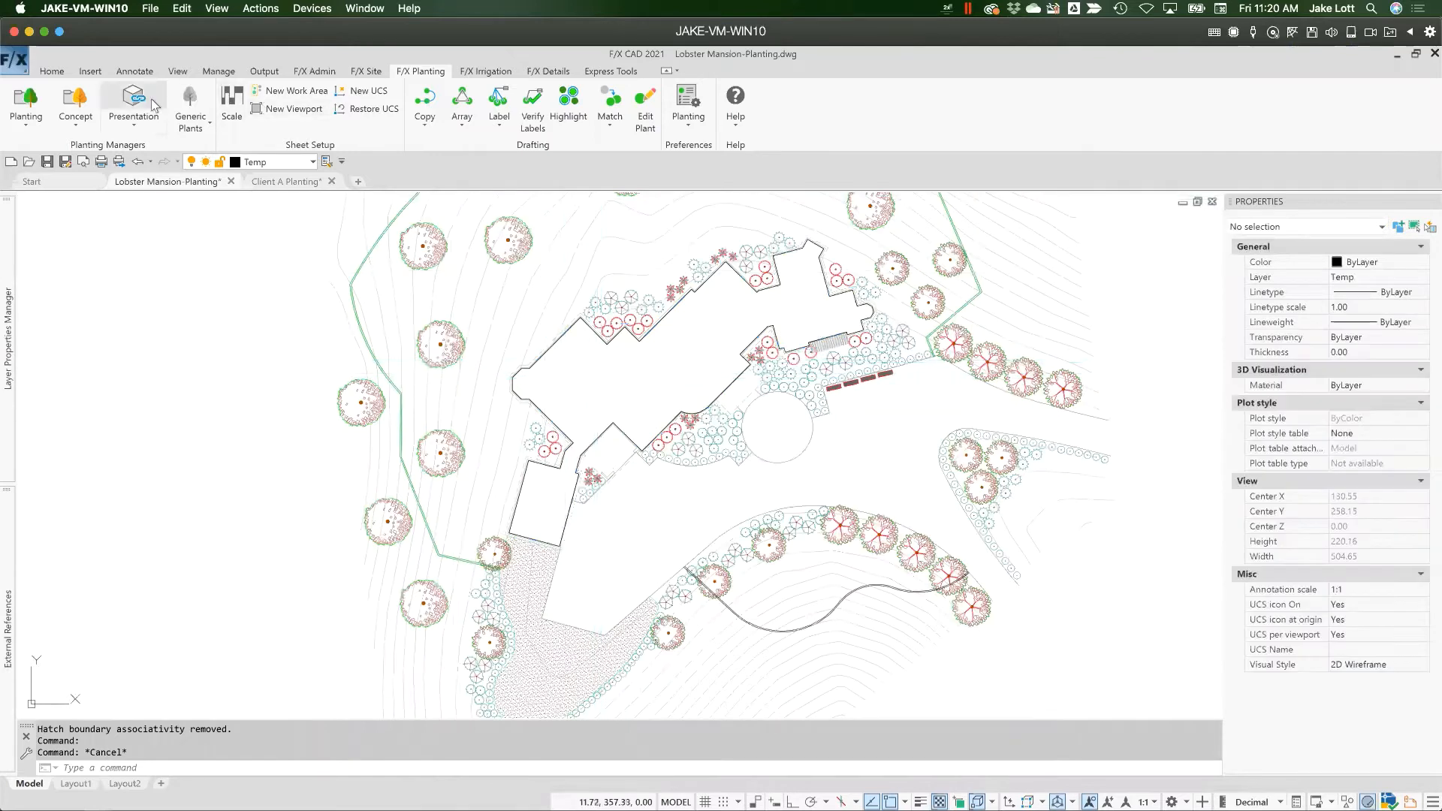
- Export the Temp layer through the 3D Connection, picking the mansion's outline as the source object
left_click(680, 411)
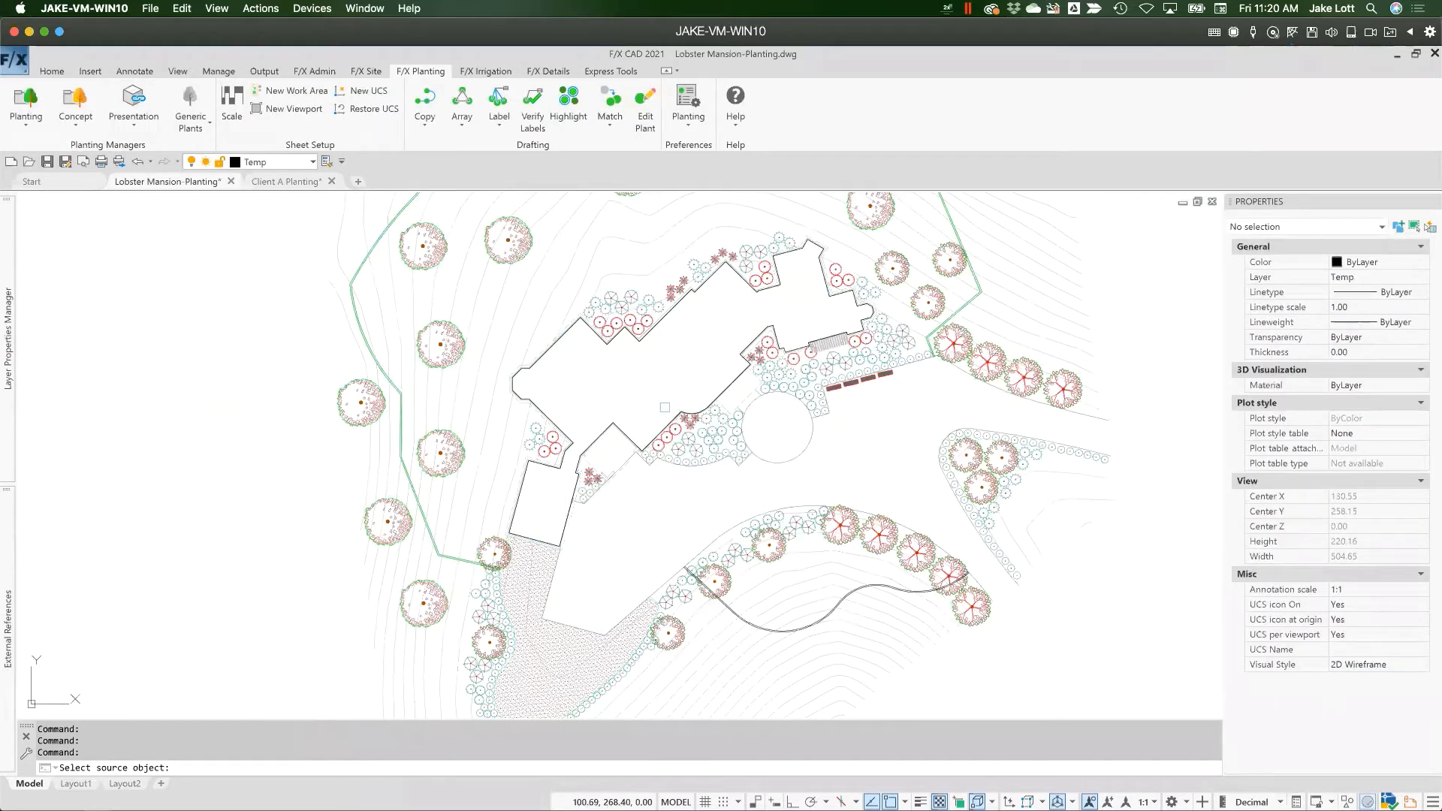
scroll(592, 335, "up", 8)
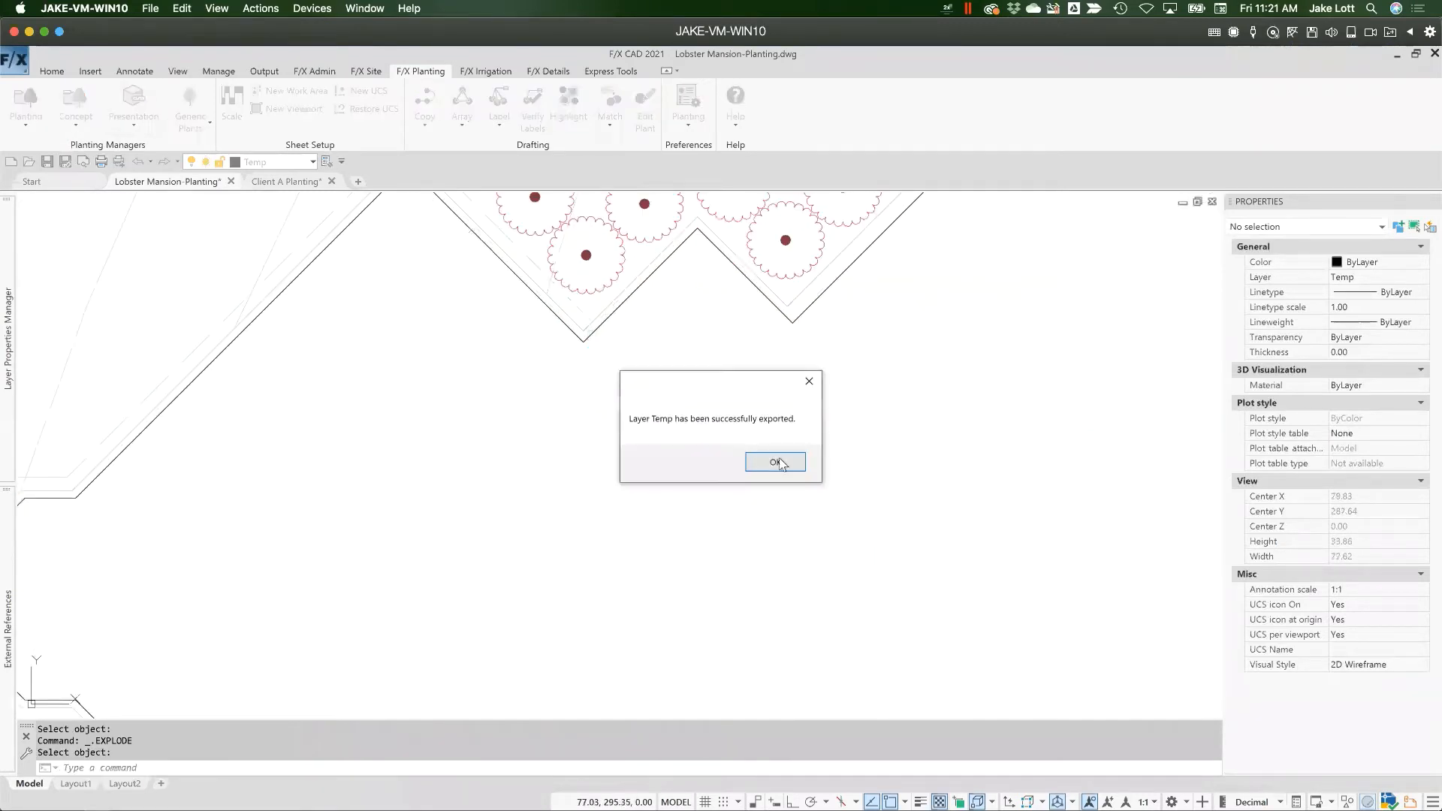
left_click(778, 461)
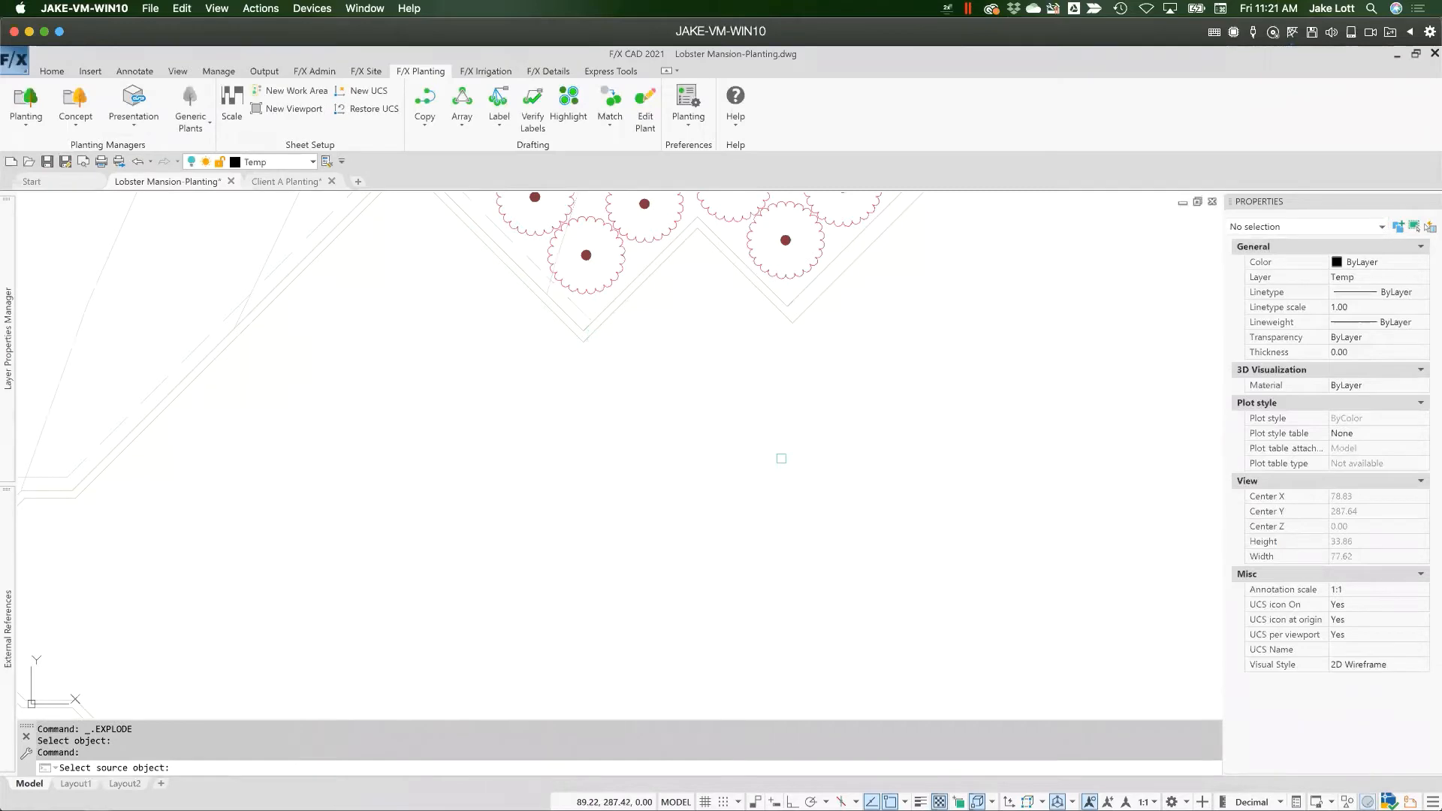
left_click(798, 522)
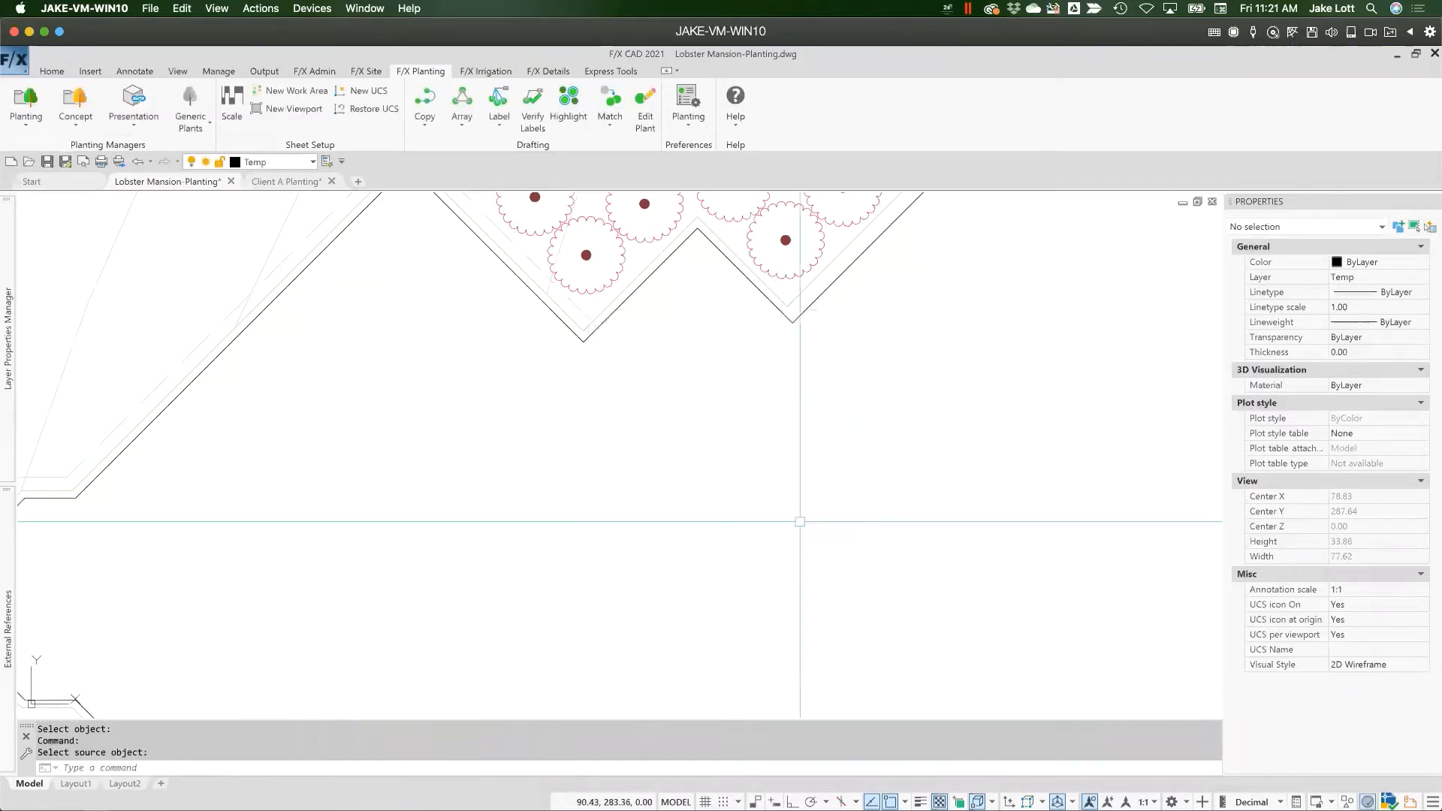
scroll(799, 517, "down", 5)
- Switch to the Lobster model in SketchUp and import the exported mansion outline
key("ctrl+Up")
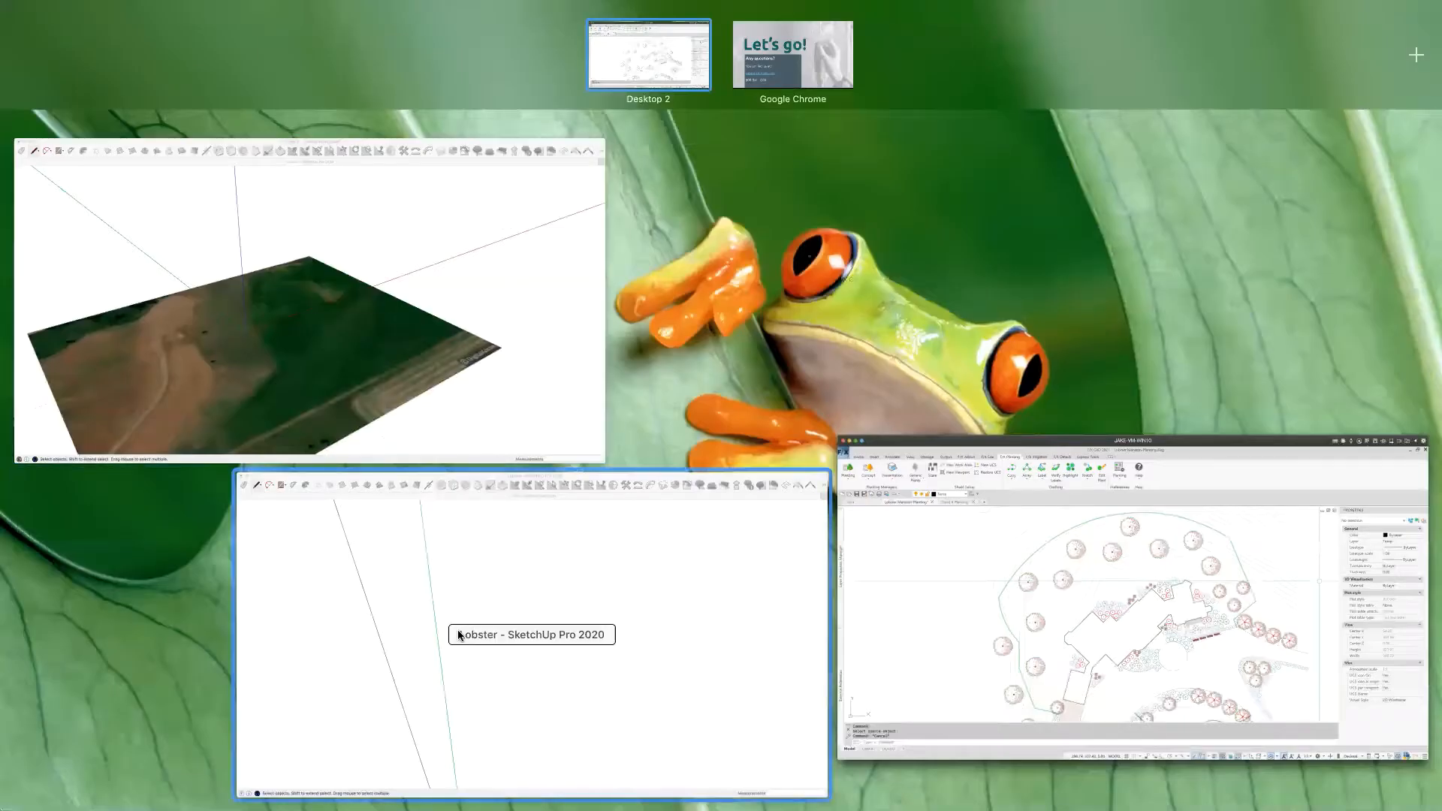
left_click(455, 632)
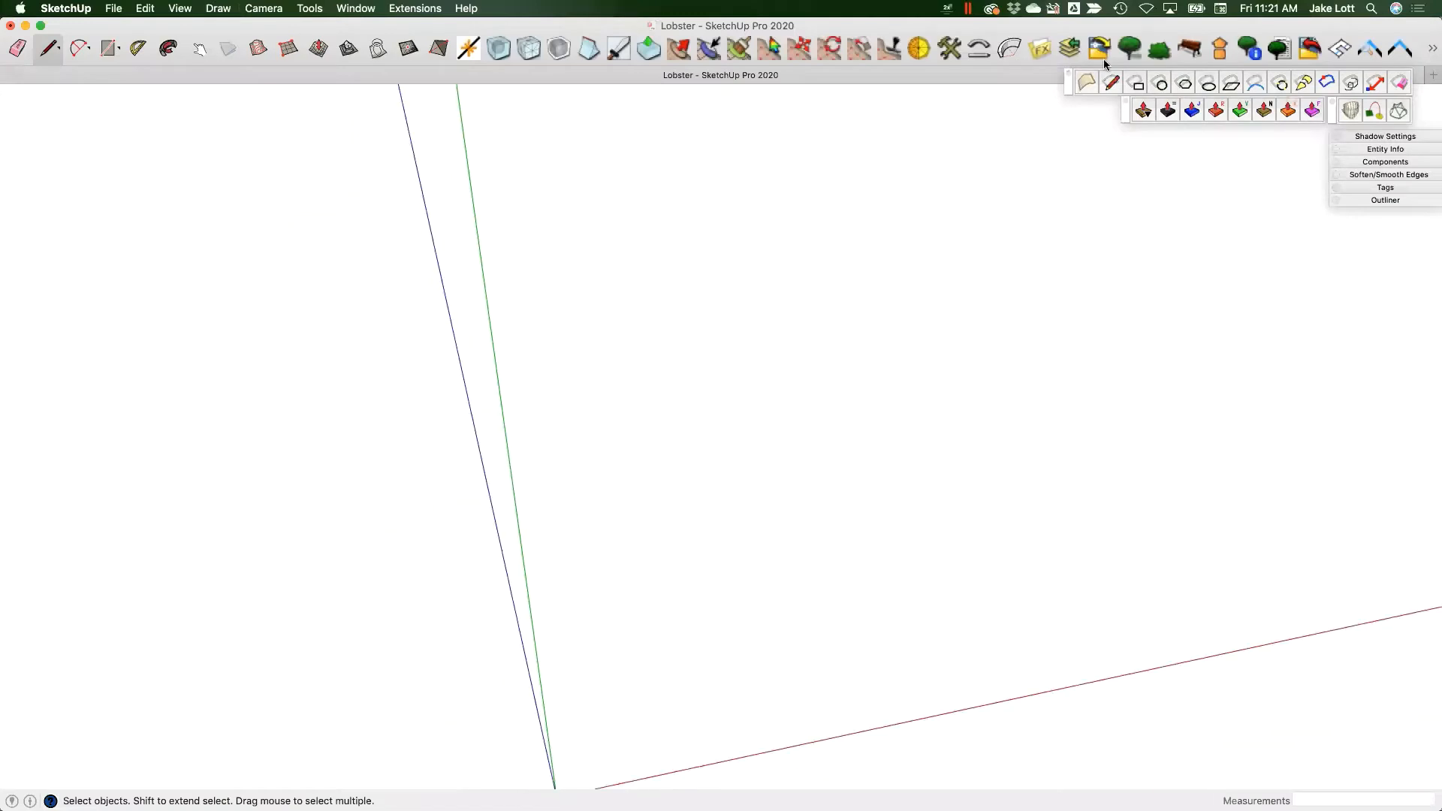
left_click(1061, 49)
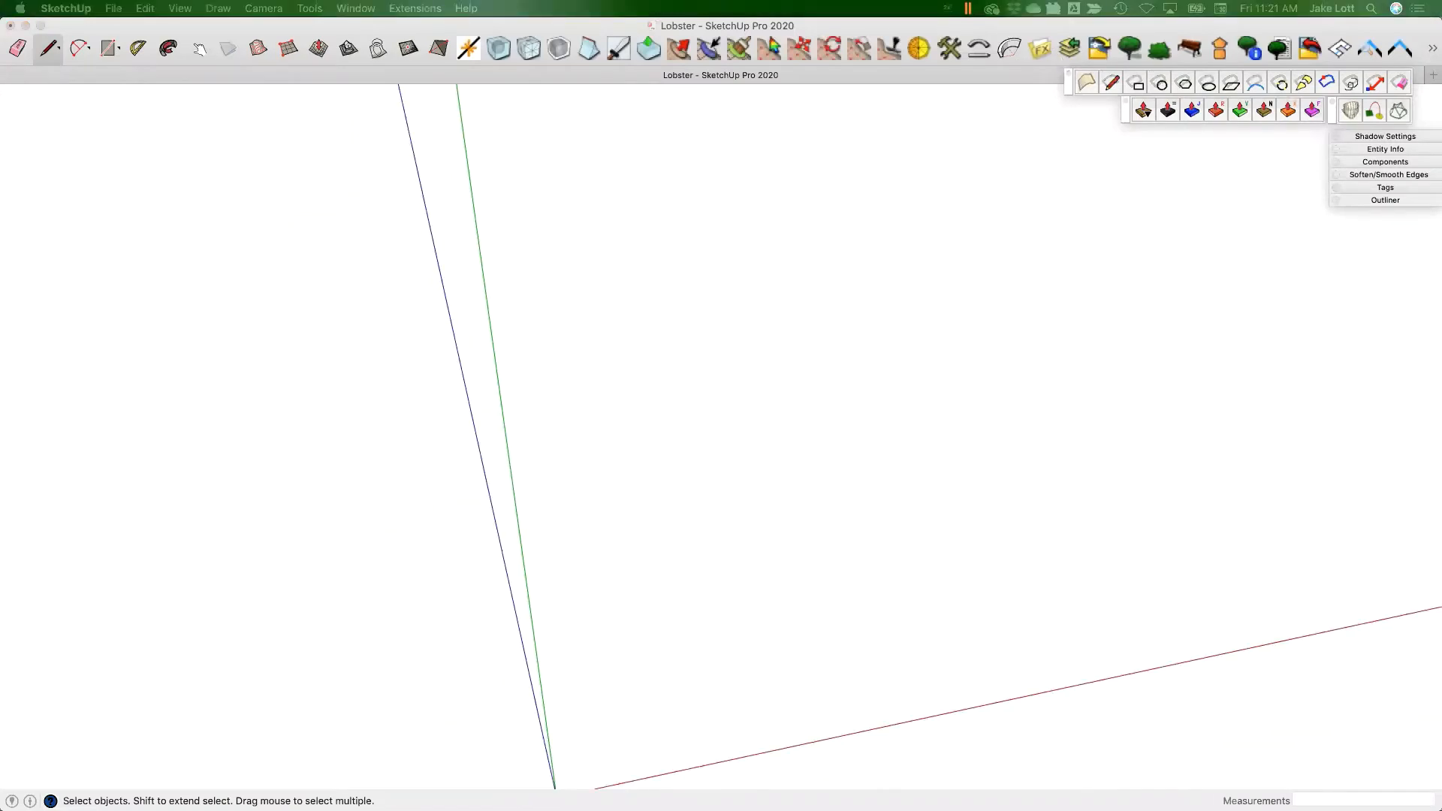
double_click(161, 423)
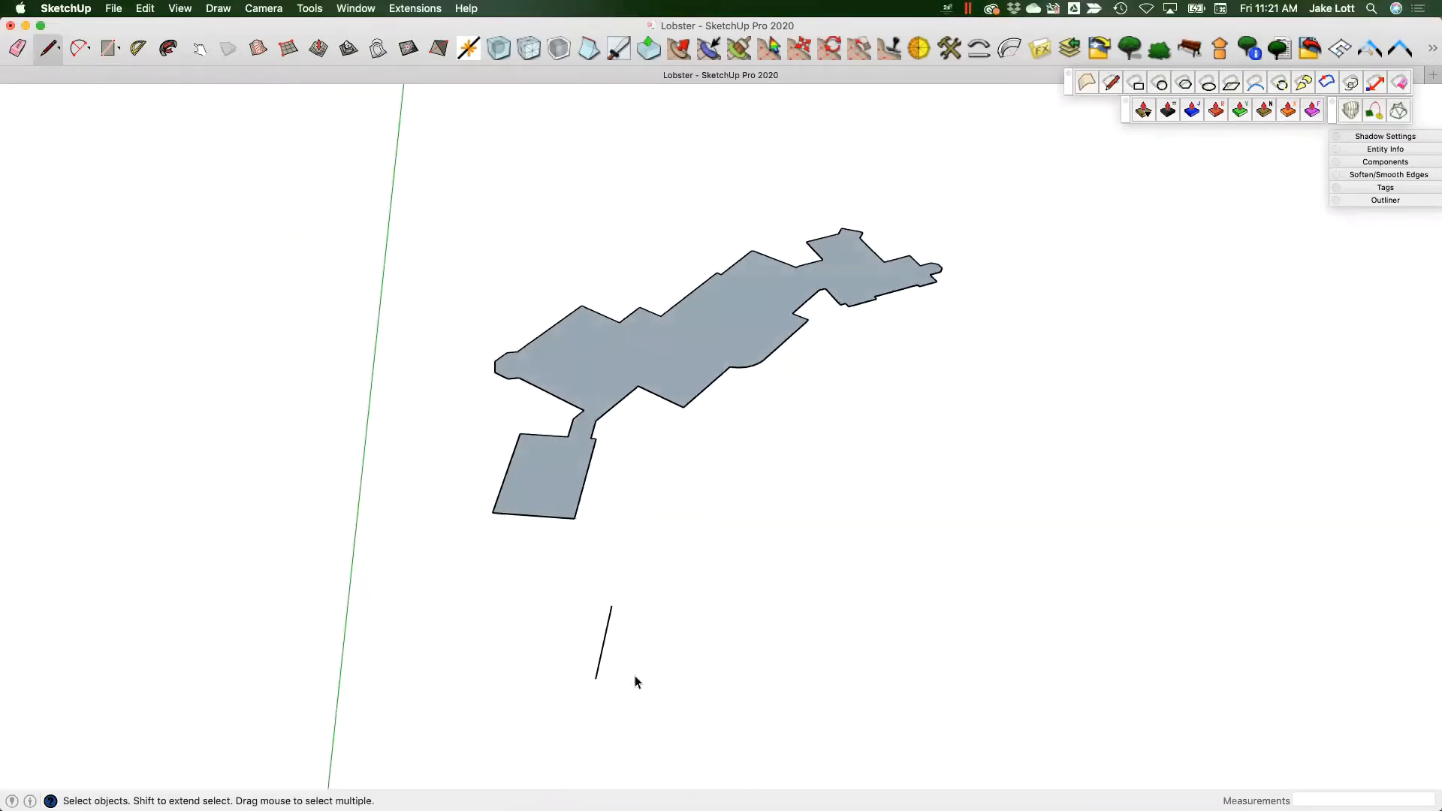
- Erase the stray line segment lying apart from the mansion's face
key("e")
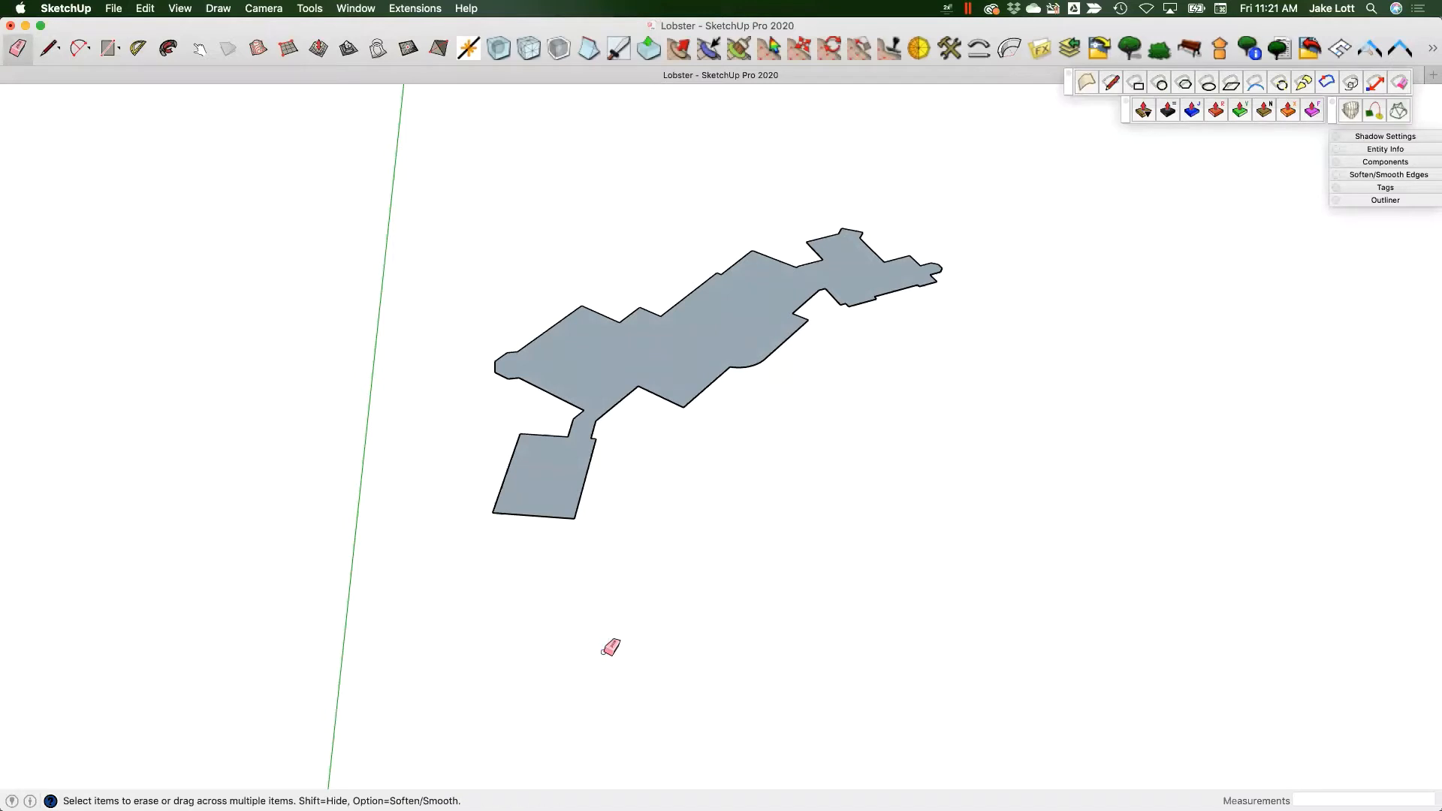
key("space")
scroll(604, 648, "down", 2)
mouse_move(658, 511)
middle_mouse_down()
mouse_move(751, 423)
mouse_move(219, 428)
mouse_move(728, 405)
mouse_move(1017, 601)
mouse_move(736, 515)
middle_mouse_up()
scroll(668, 436, "up", 3)
scroll(658, 463, "down", 2)
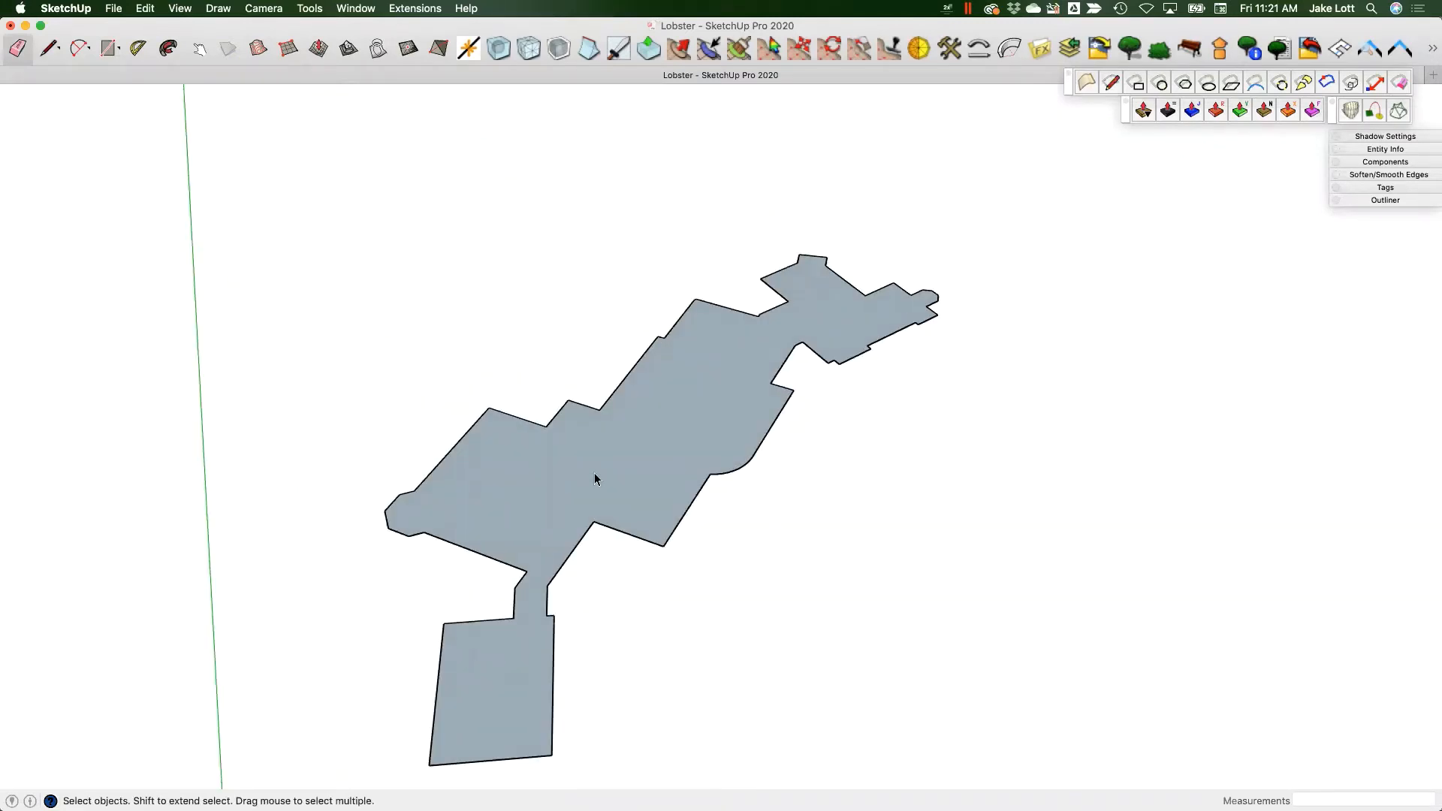
middle_click_drag(640, 518, 571, 473)
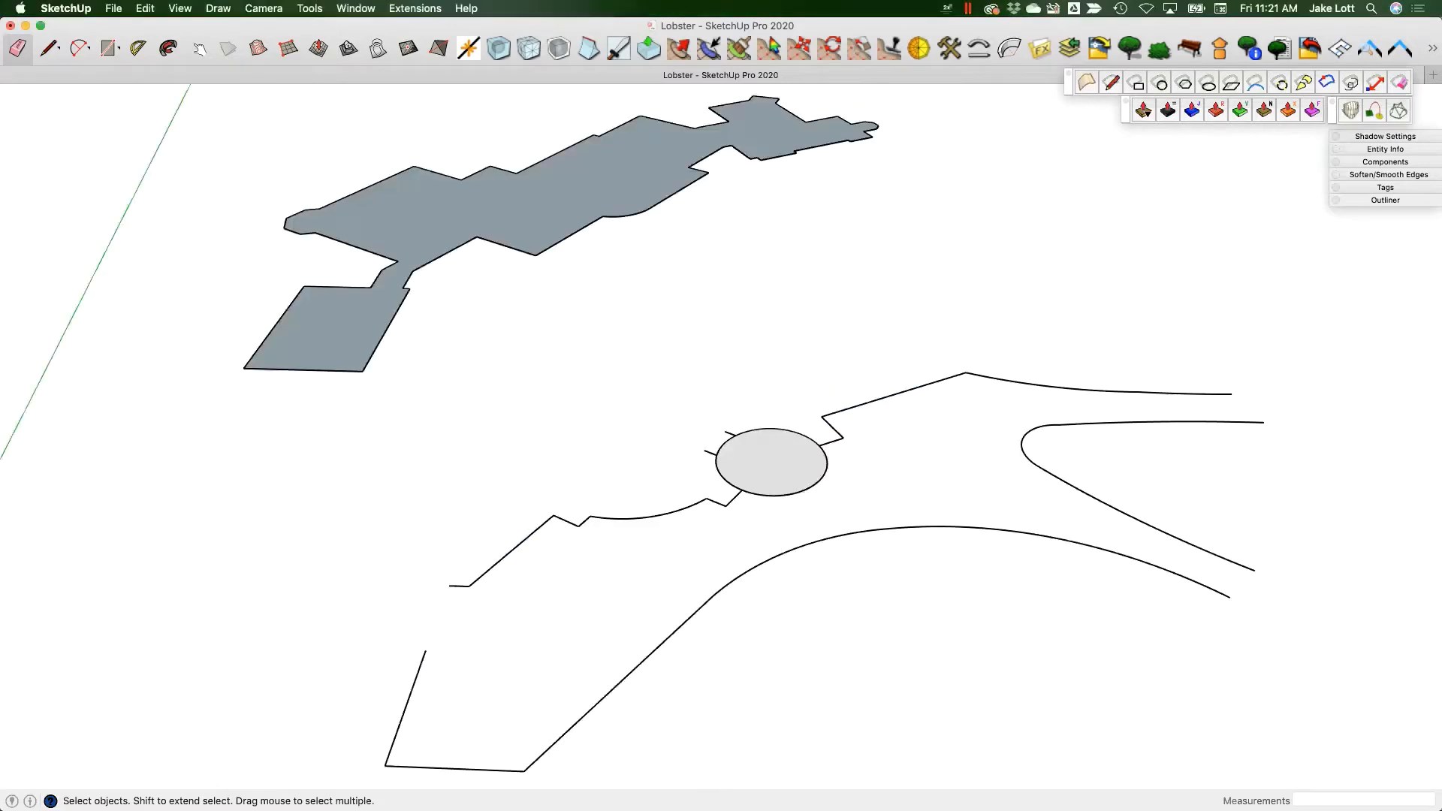
middle_click_drag(571, 583, 668, 601)
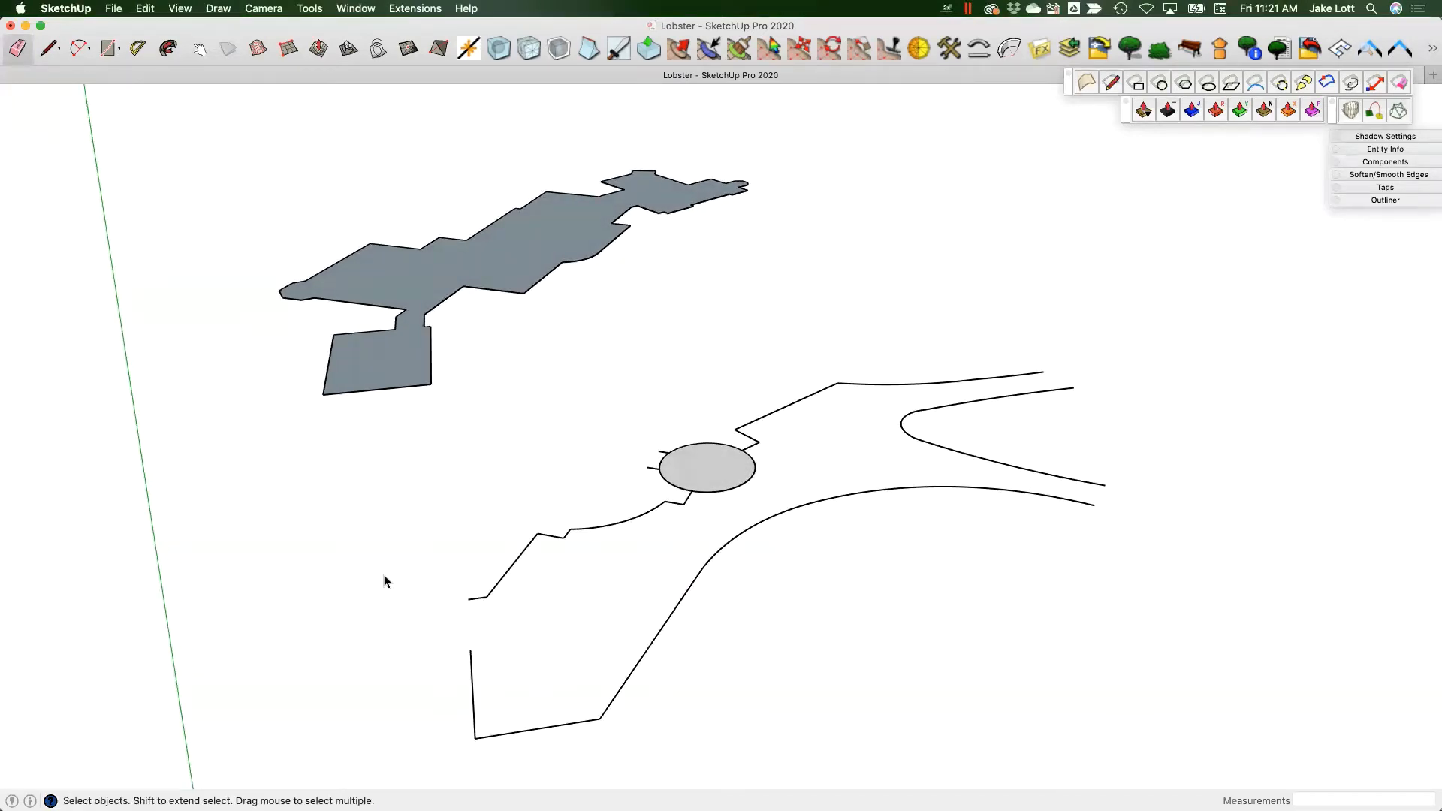
scroll(383, 581, "down", 2)
scroll(586, 492, "up", 2)
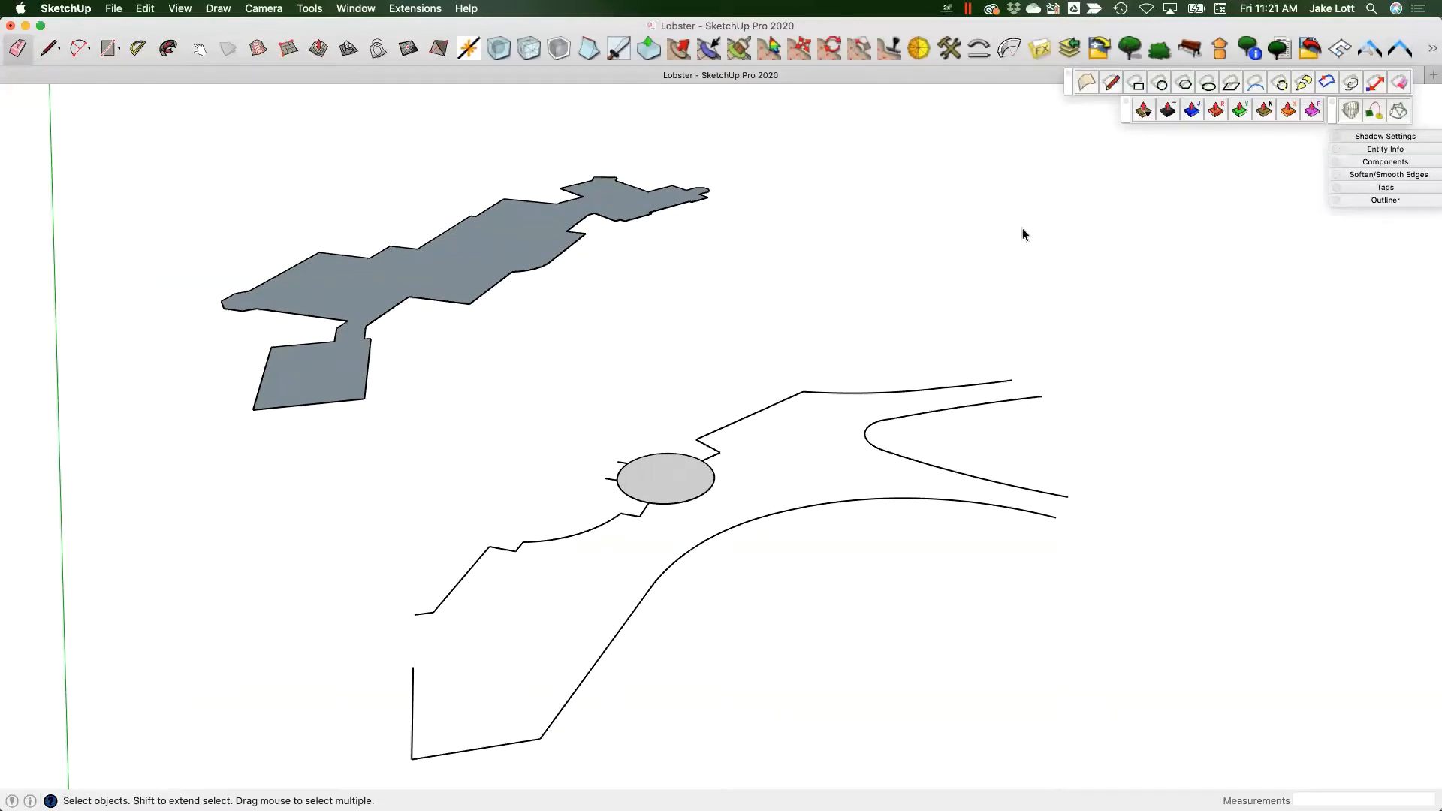
middle_click_drag(699, 381, 817, 725)
middle_click_drag(603, 538, 595, 477)
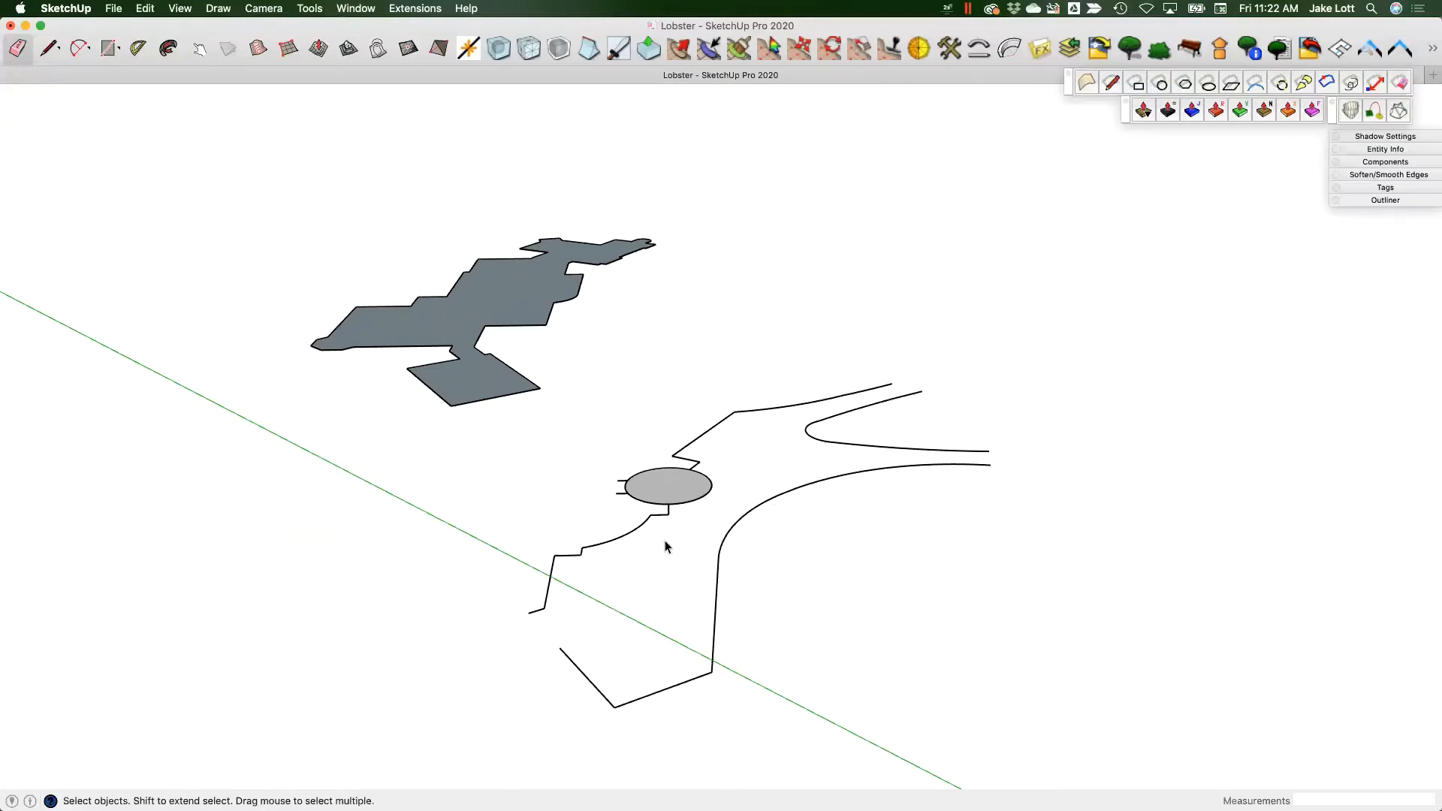
- Select all the driveway linework with its round island and raise it 72' vertically to the level of the mansion's footprint
scroll(665, 540, "up", 1)
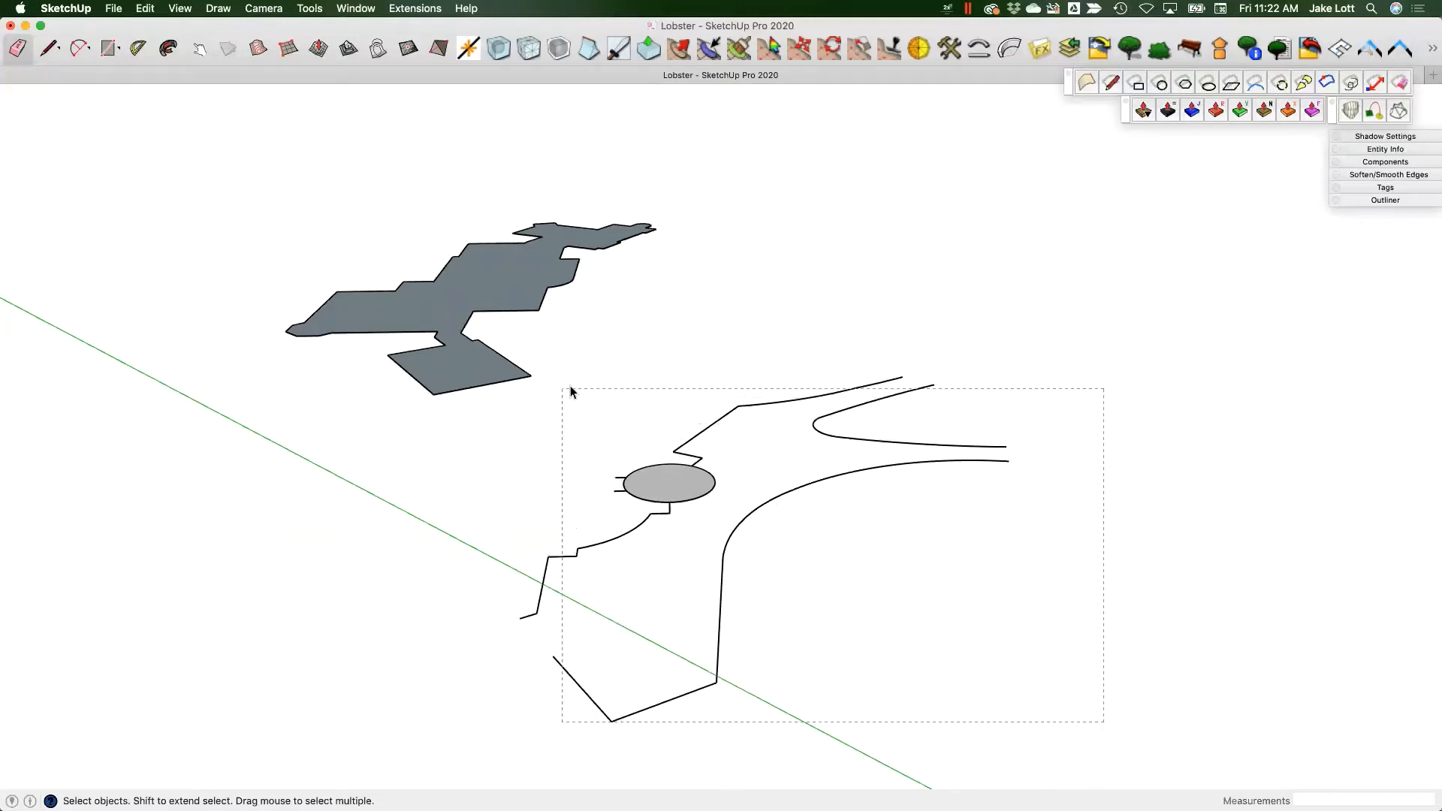
left_click_drag(571, 391, 570, 392)
middle_click_drag(571, 393, 1217, 680)
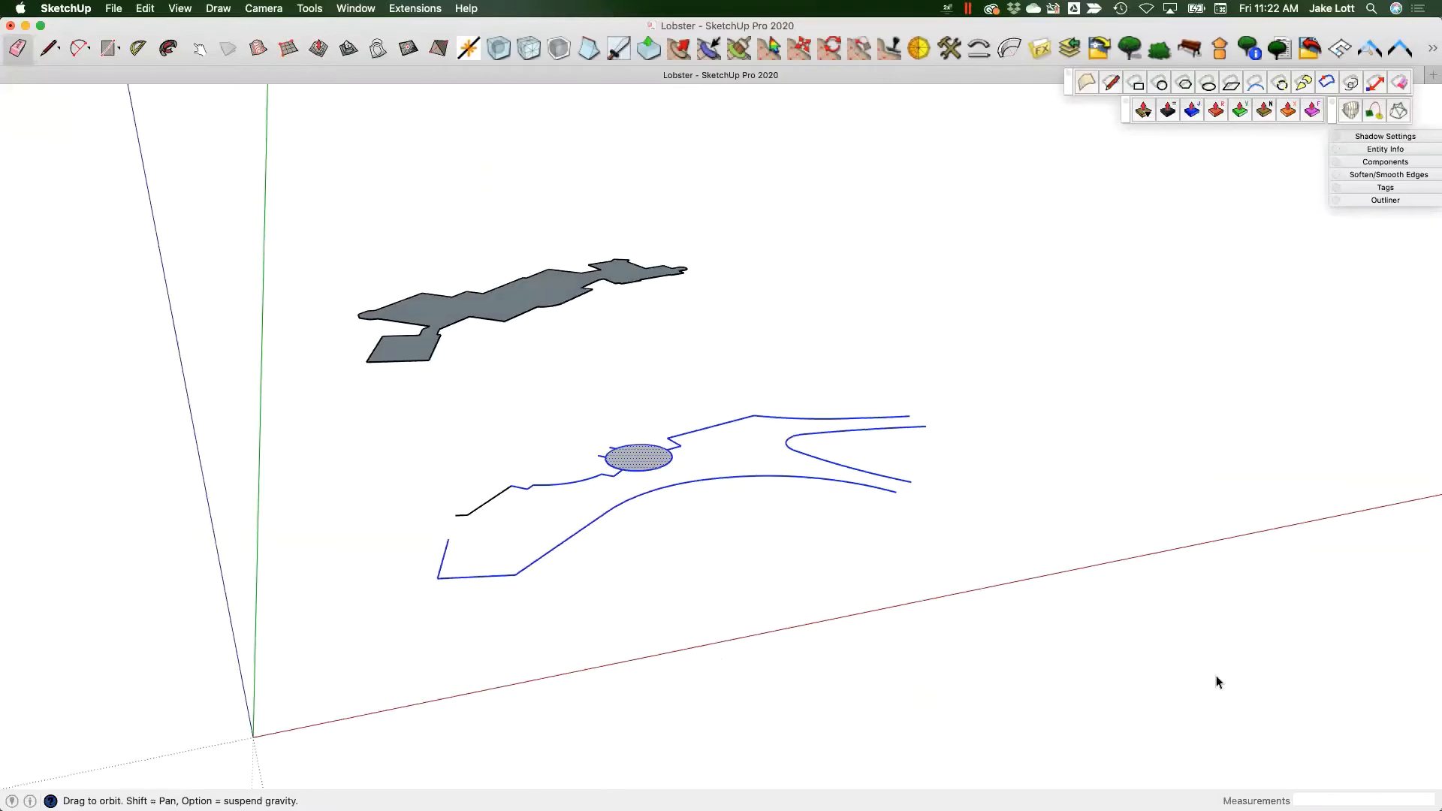
left_click_drag(1216, 675, 373, 395)
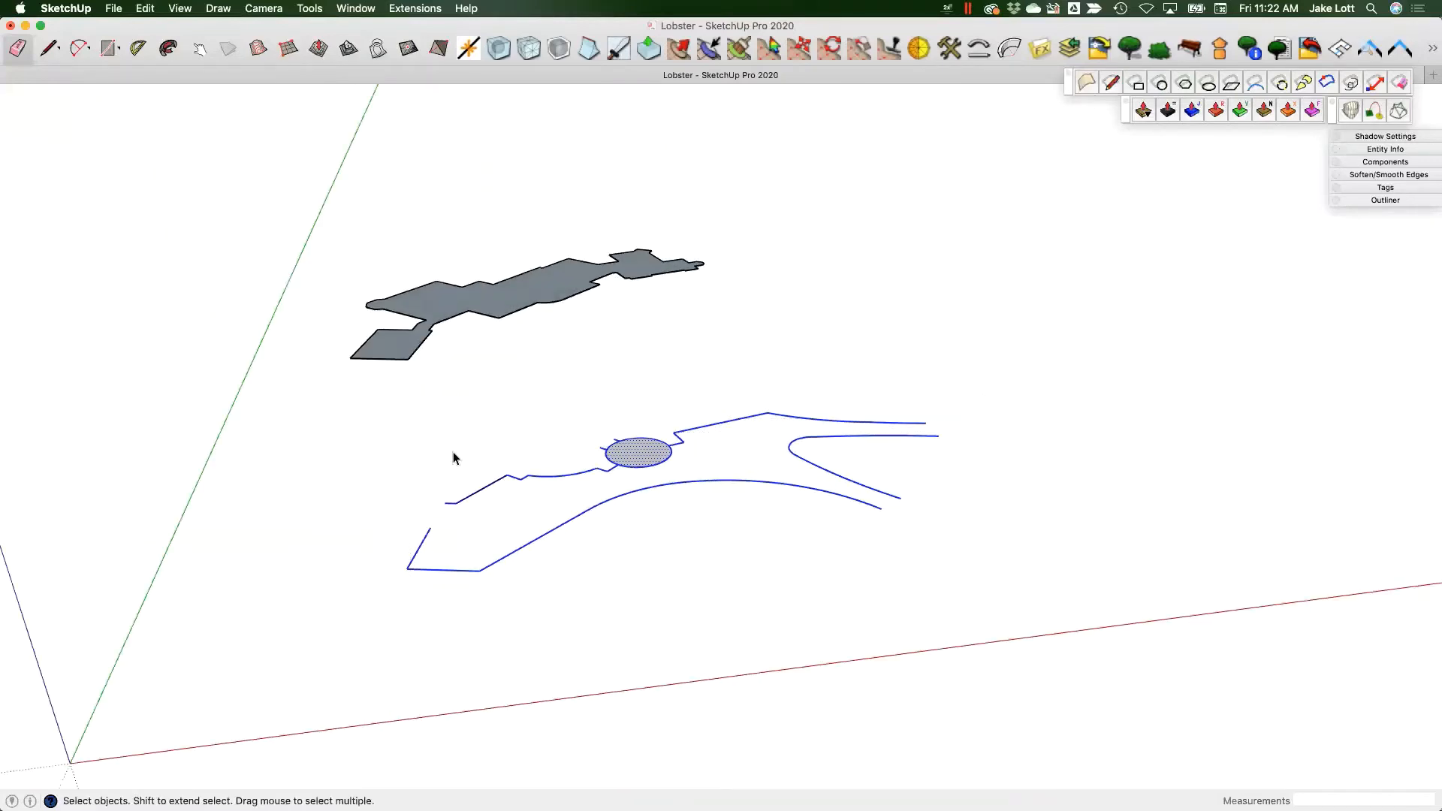
key("m")
scroll(507, 472, "up", 2)
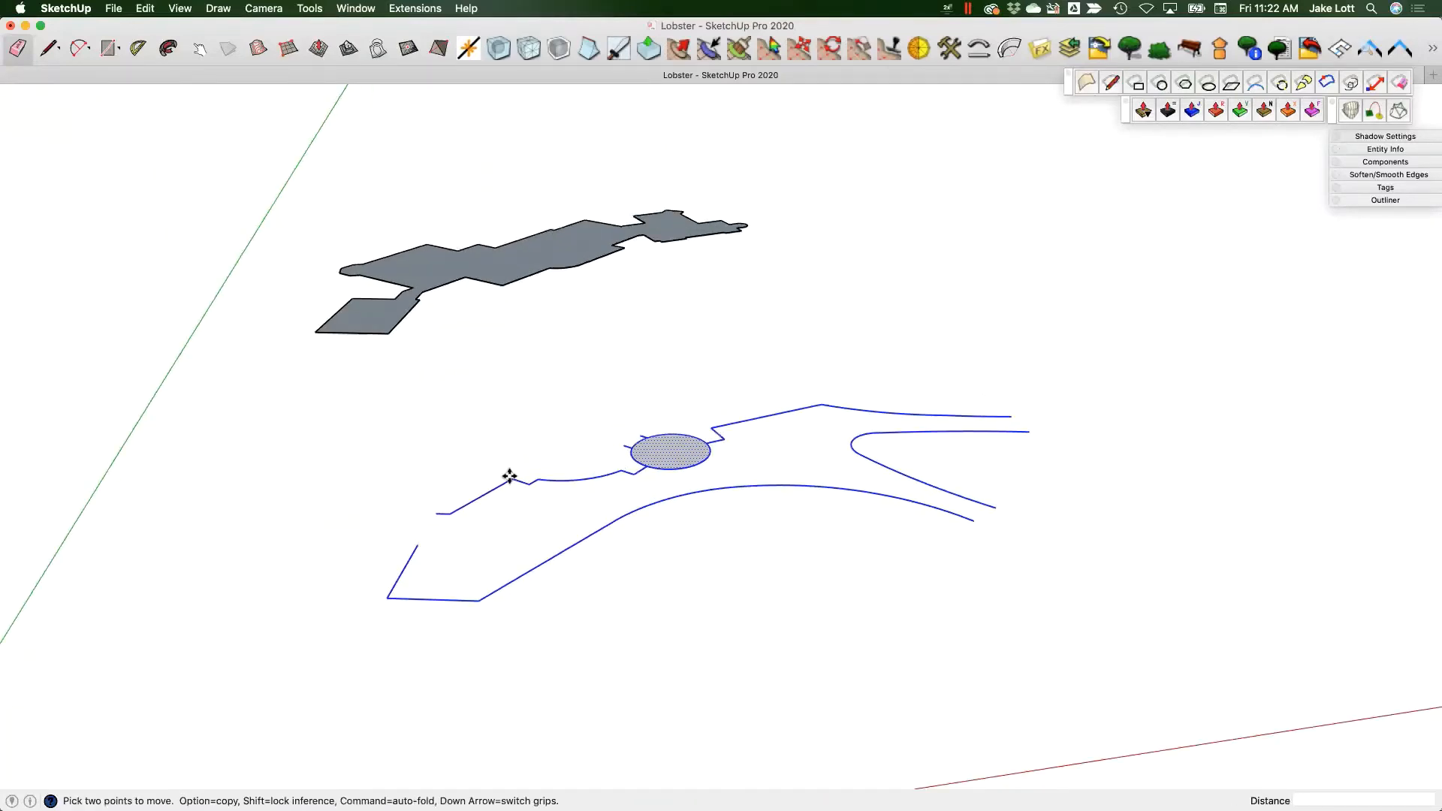
left_click(510, 479)
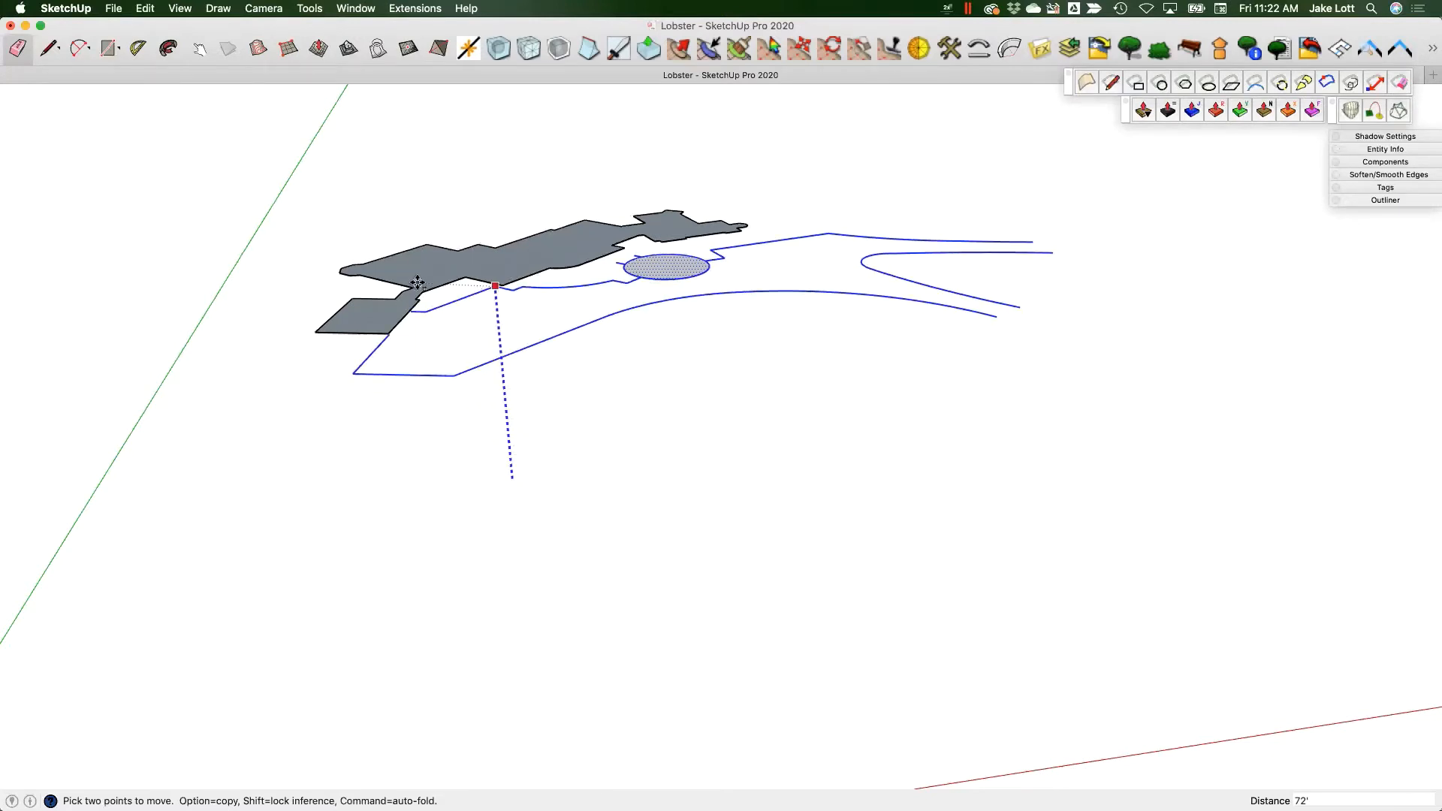
left_click(498, 285)
- Draw short lines joining the two open driveway ends to the square wing of the mansion's footprint
middle_click_drag(501, 332, 516, 488)
scroll(347, 353, "up", 3)
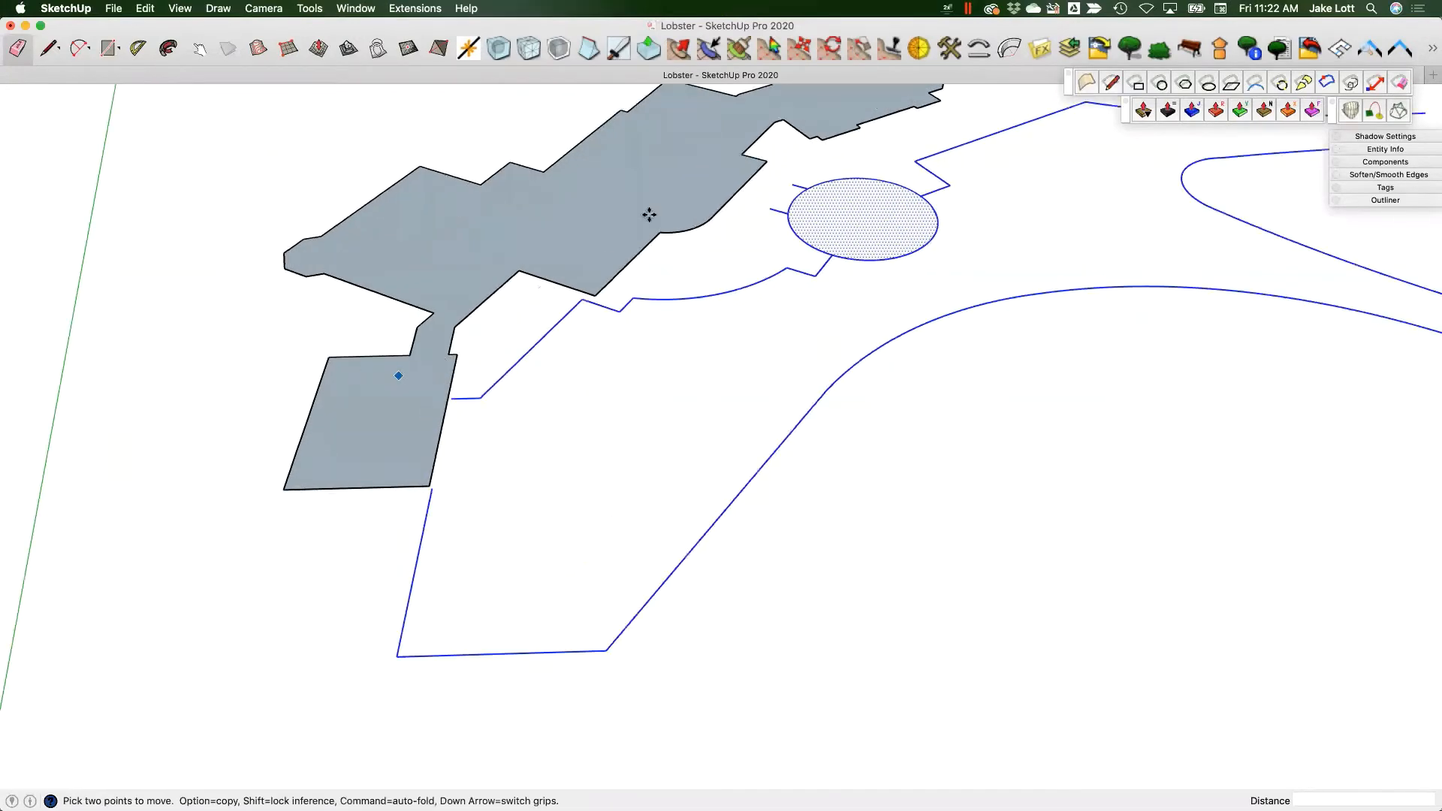
middle_click_drag(650, 215, 393, 454, "shift")
scroll(393, 453, "up", 5)
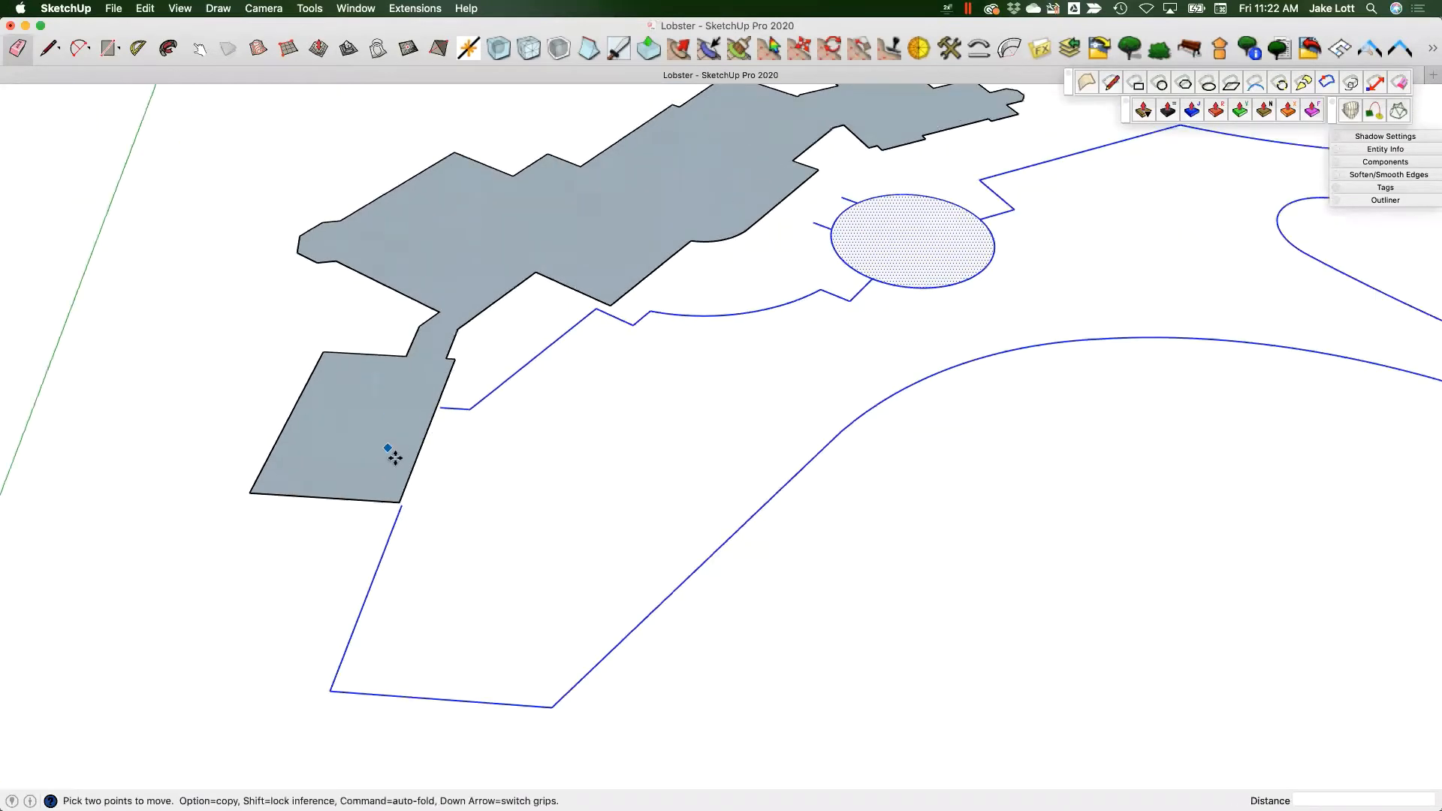
key("l")
scroll(405, 505, "up", 2)
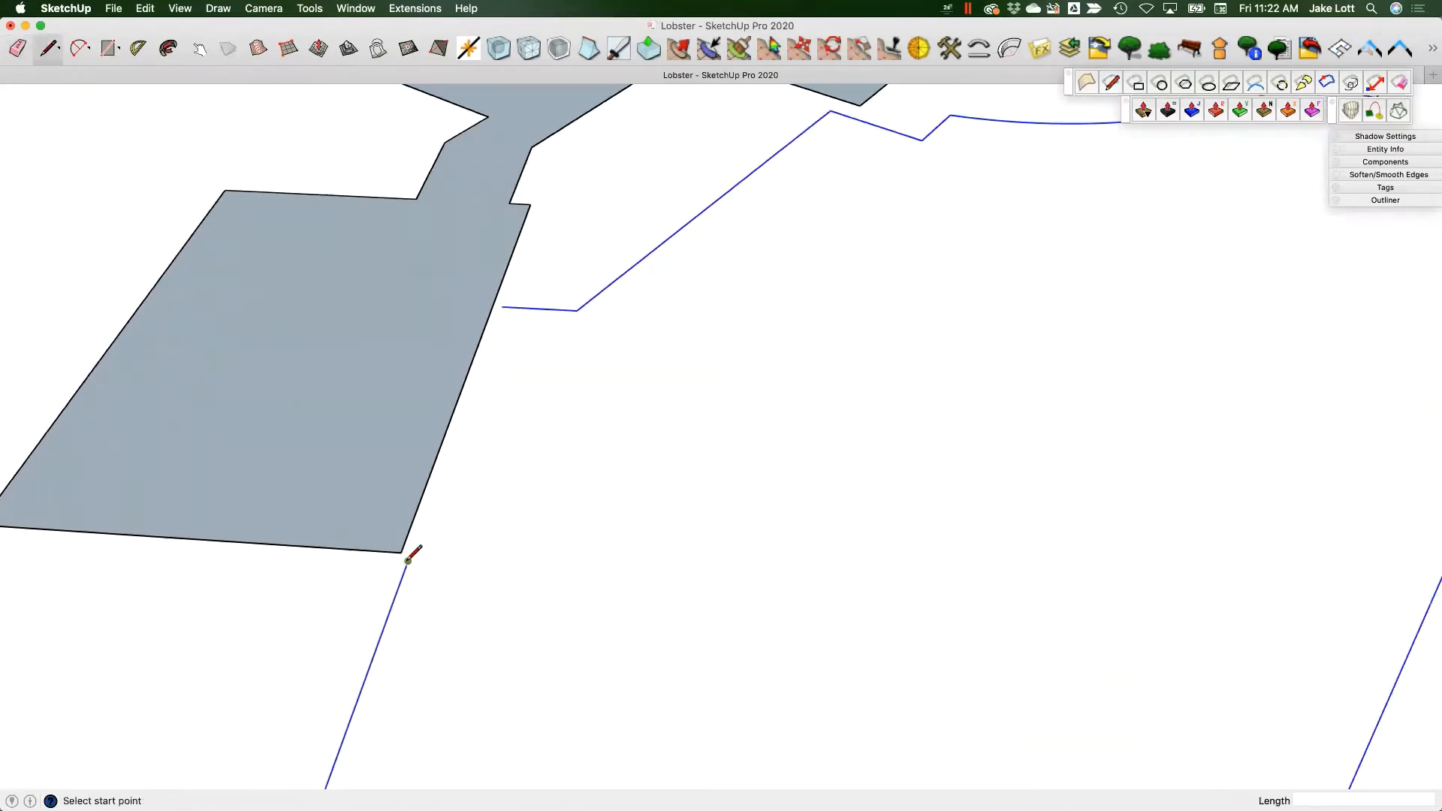
left_click(402, 552)
left_click(403, 552)
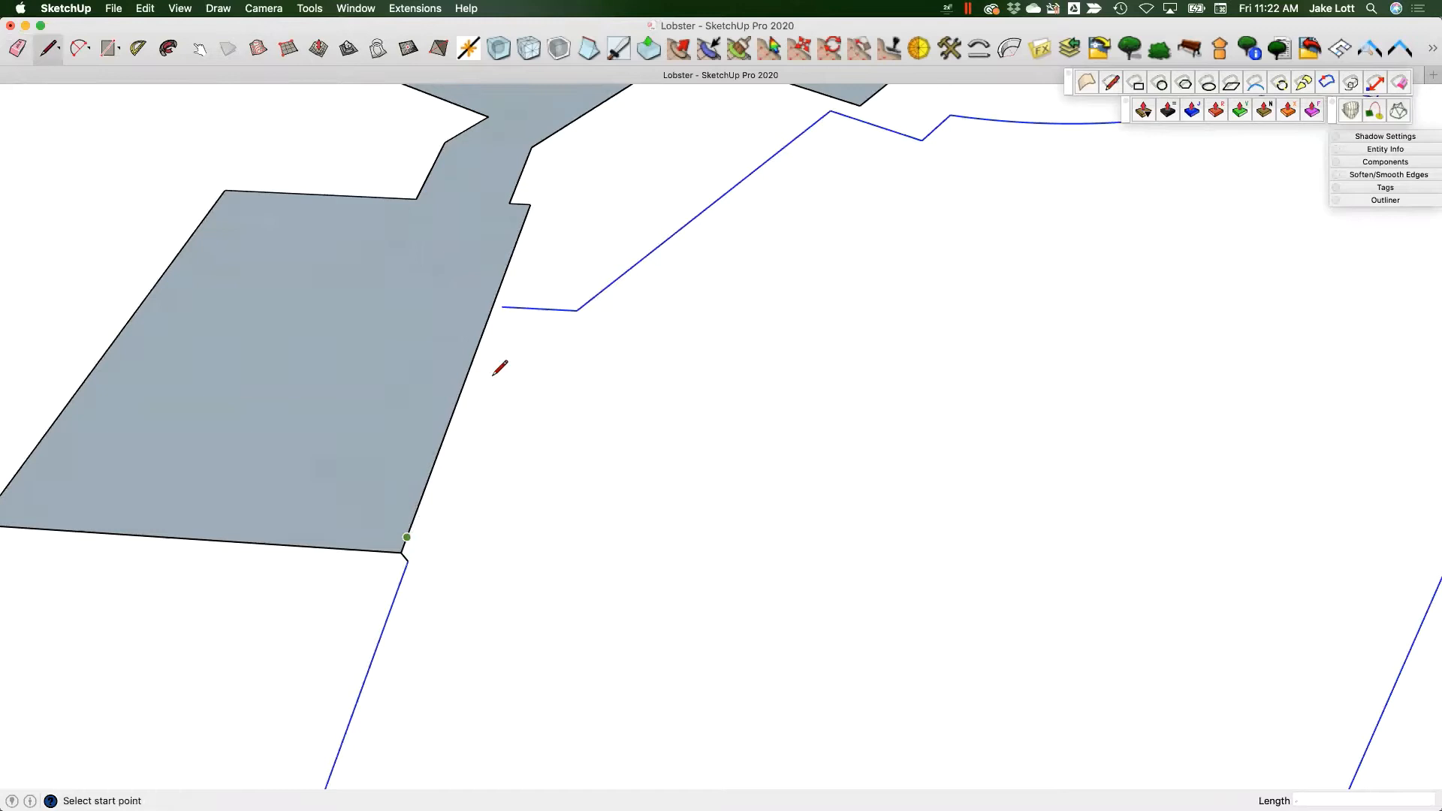
left_click(502, 306)
left_click(496, 300)
- Extend the two walkway edges beside the round island with lines that meet the mansion's footprint
scroll(490, 298, "down", 4)
scroll(782, 177, "down", 2)
middle_click_drag(593, 331, 640, 287)
scroll(631, 306, "up", 3)
left_click(628, 315)
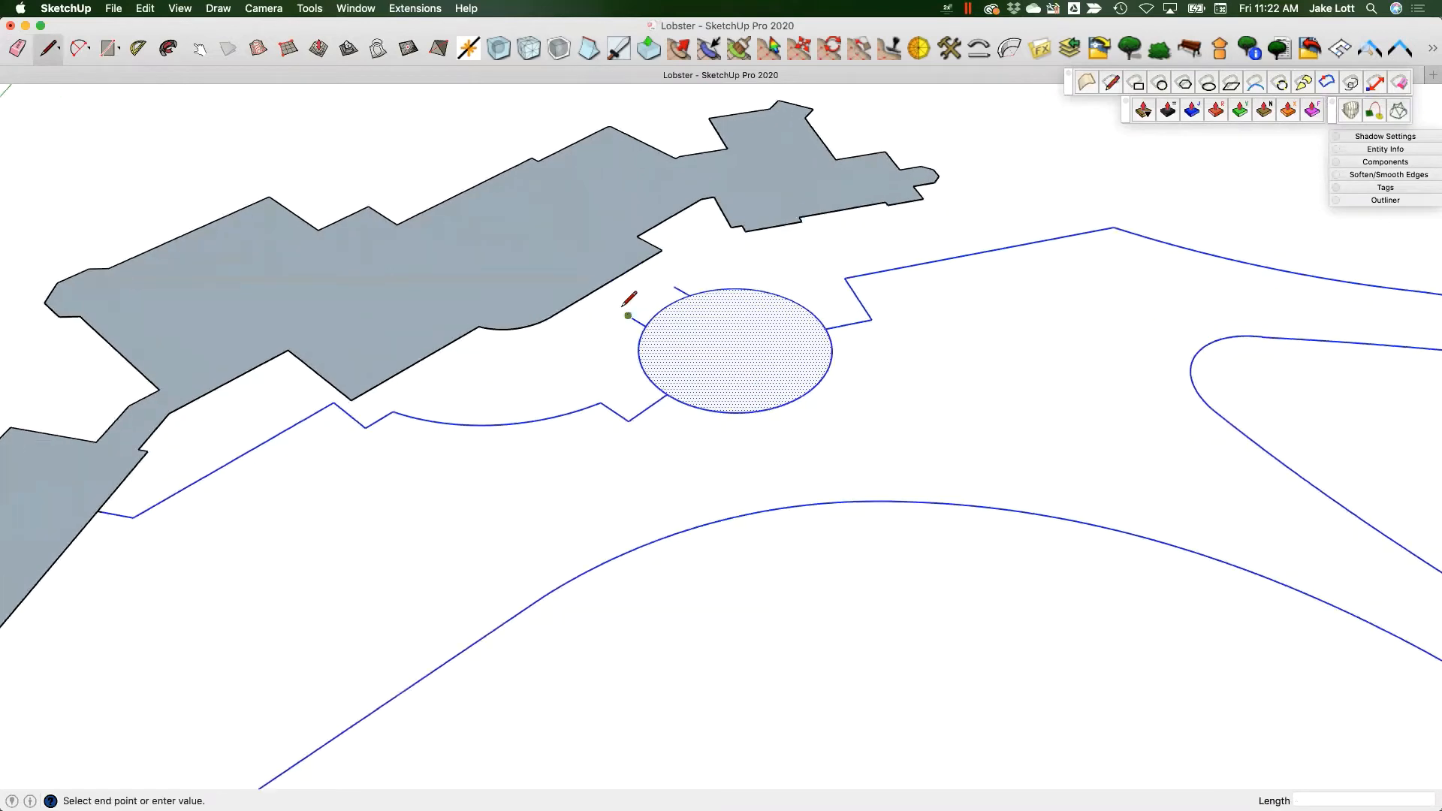
left_click(595, 292)
key("Escape")
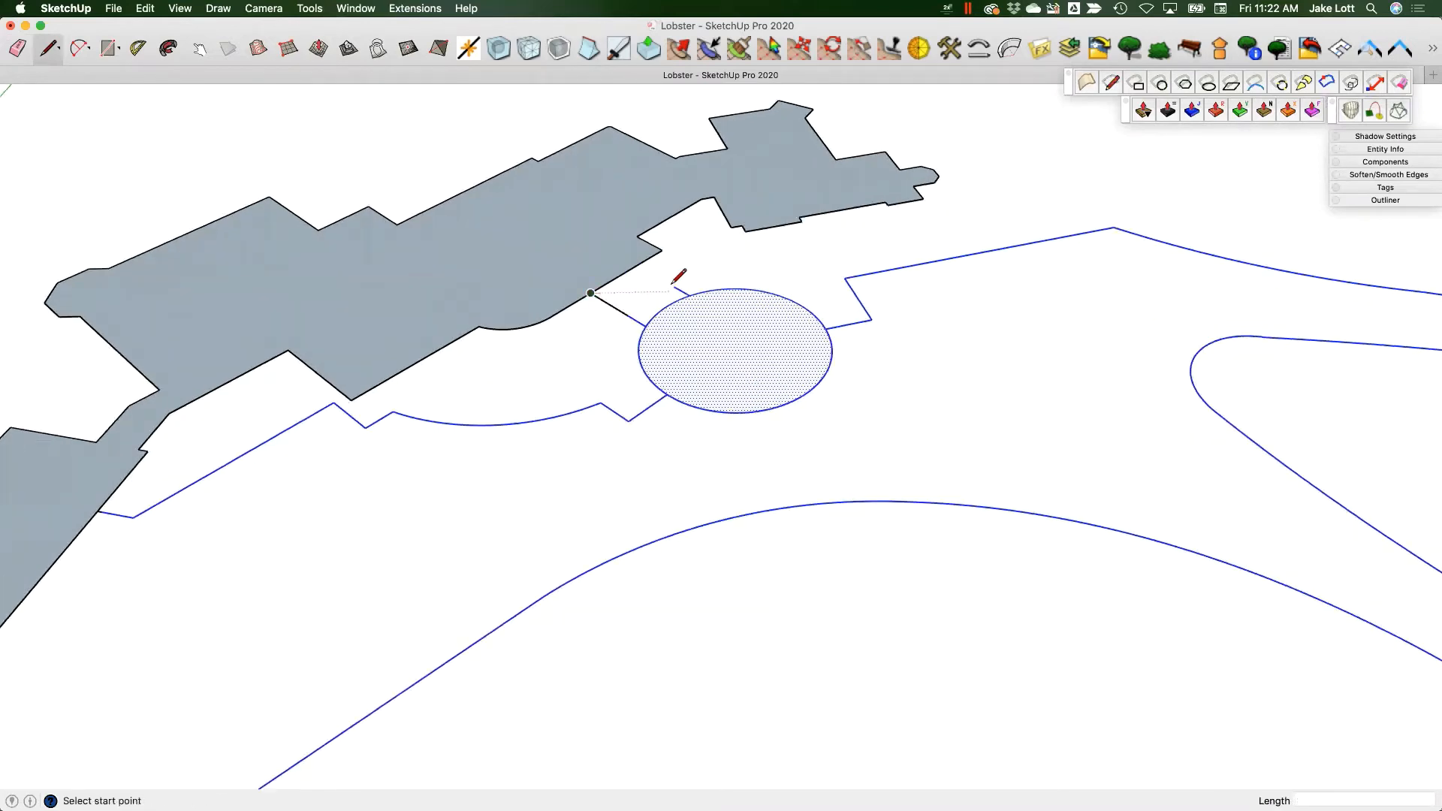
left_click(675, 286)
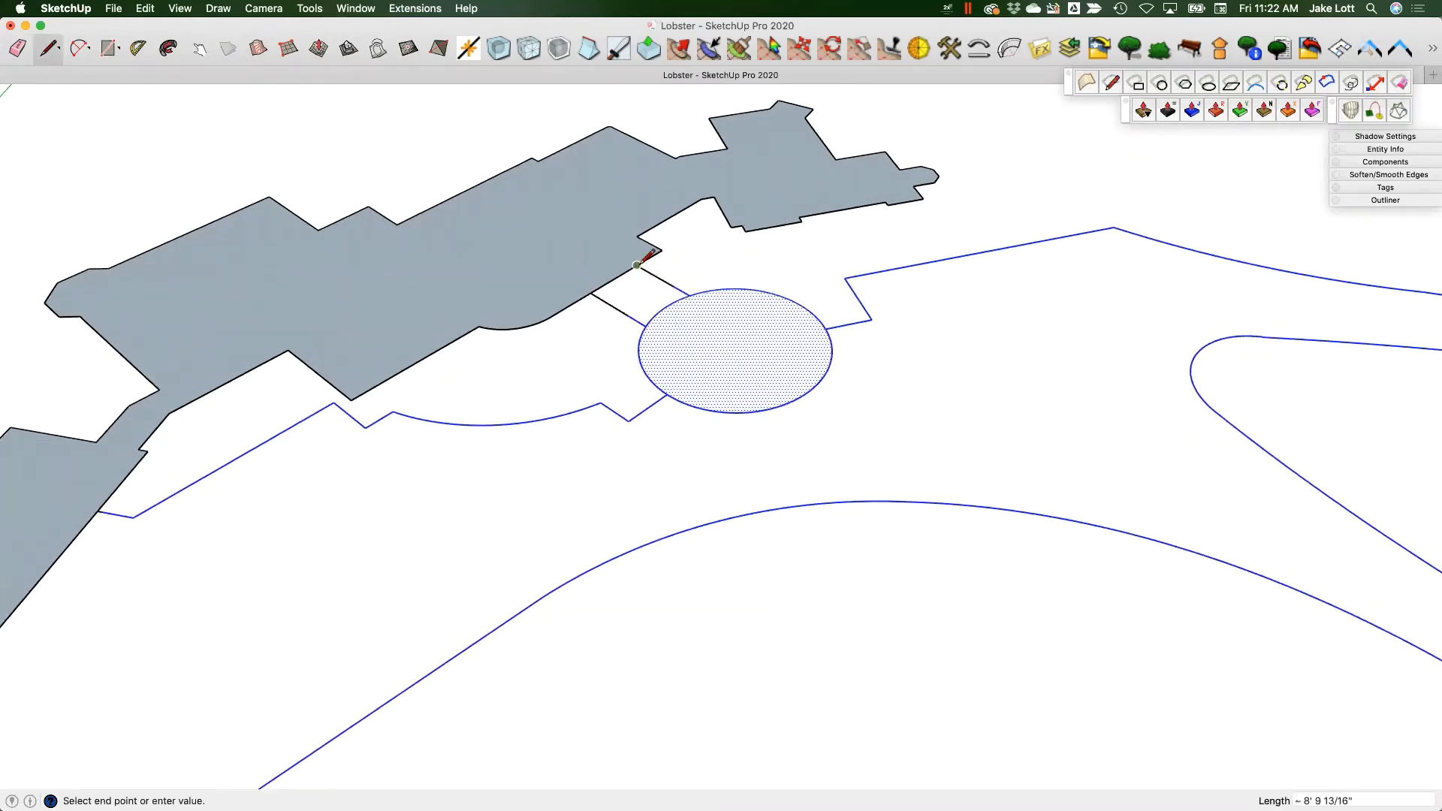
left_click(637, 264)
- Select the mansion's footprint face with its edges and try moving it while the driveway lines are attached
scroll(637, 265, "down", 5)
middle_click_drag(628, 279, 539, 258)
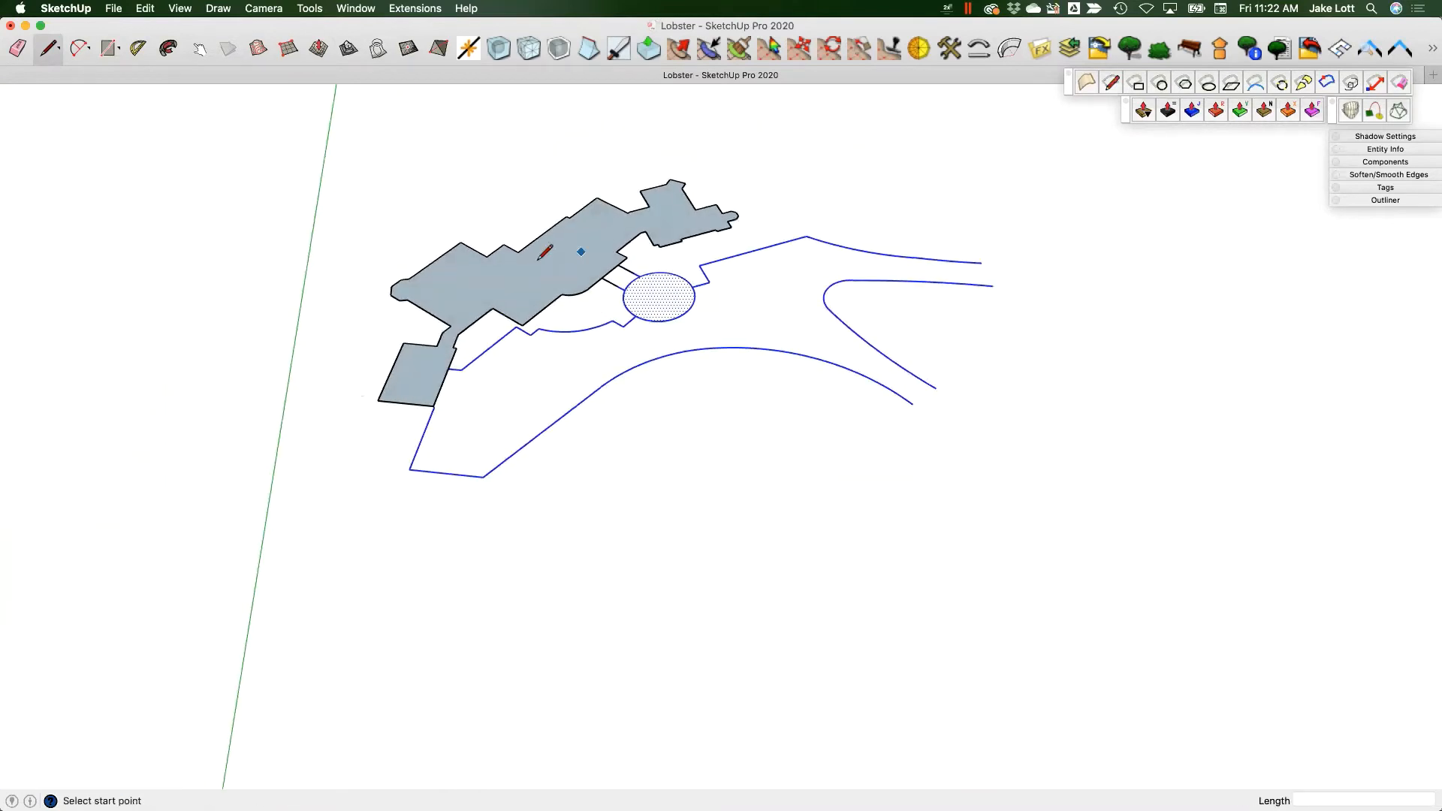
key("space")
scroll(571, 263, "up", 2)
double_click(572, 262)
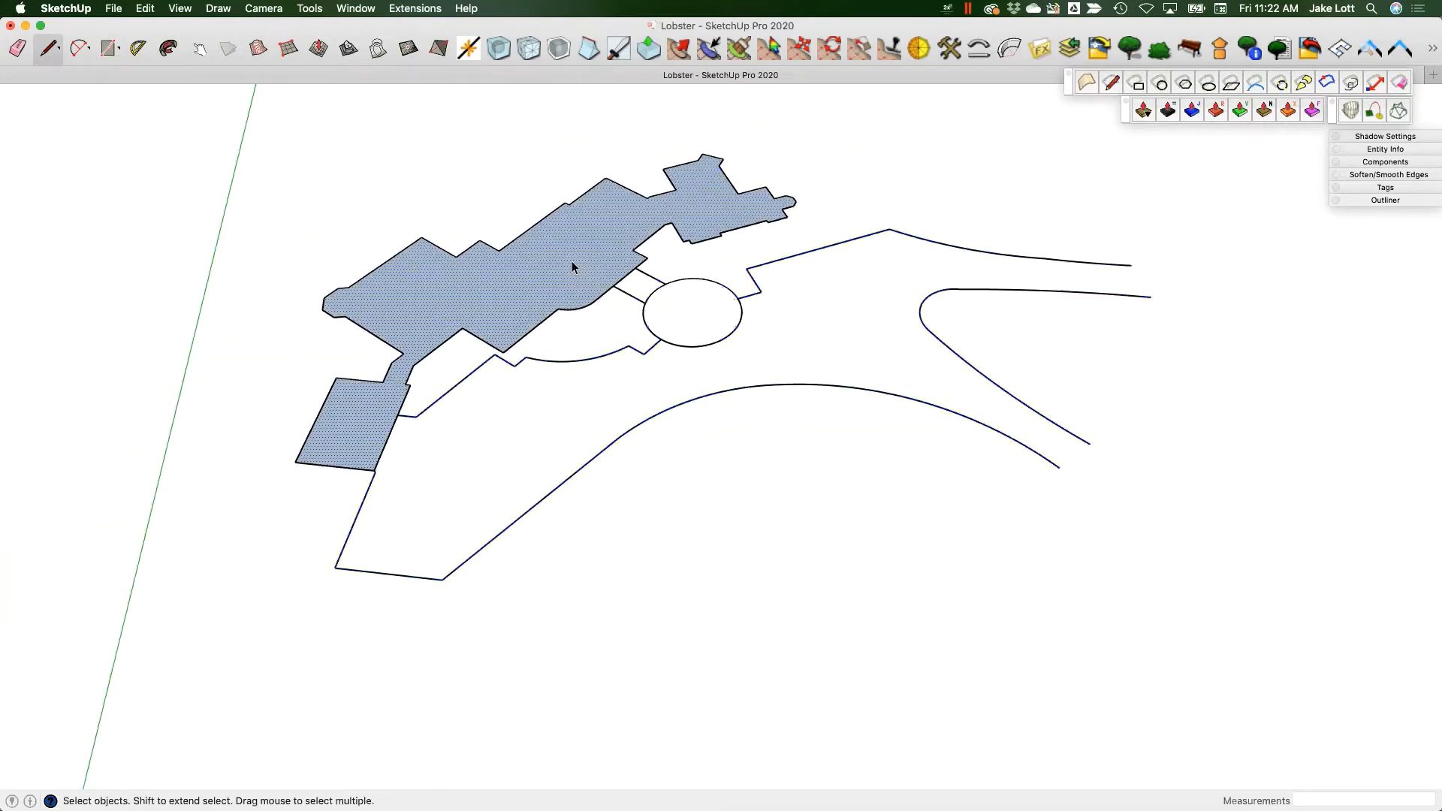
key("m")
left_click(550, 235)
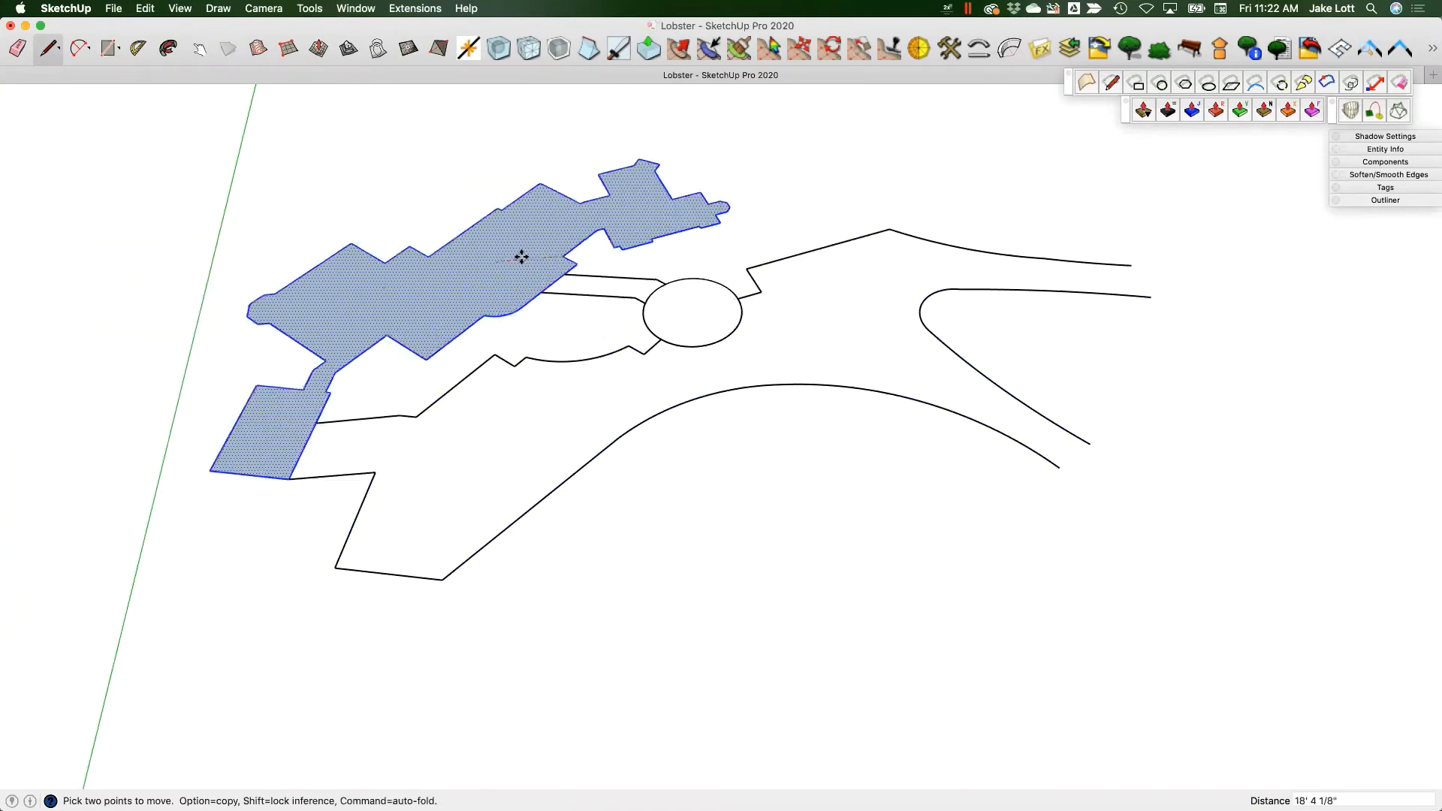
key("Escape")
- Undo the connecting lines and the vertical move of the driveway linework
scroll(526, 232, "down", 2)
mouse_move(586, 285)
middle_mouse_down()
mouse_move(641, 285)
mouse_move(589, 299)
middle_mouse_up()
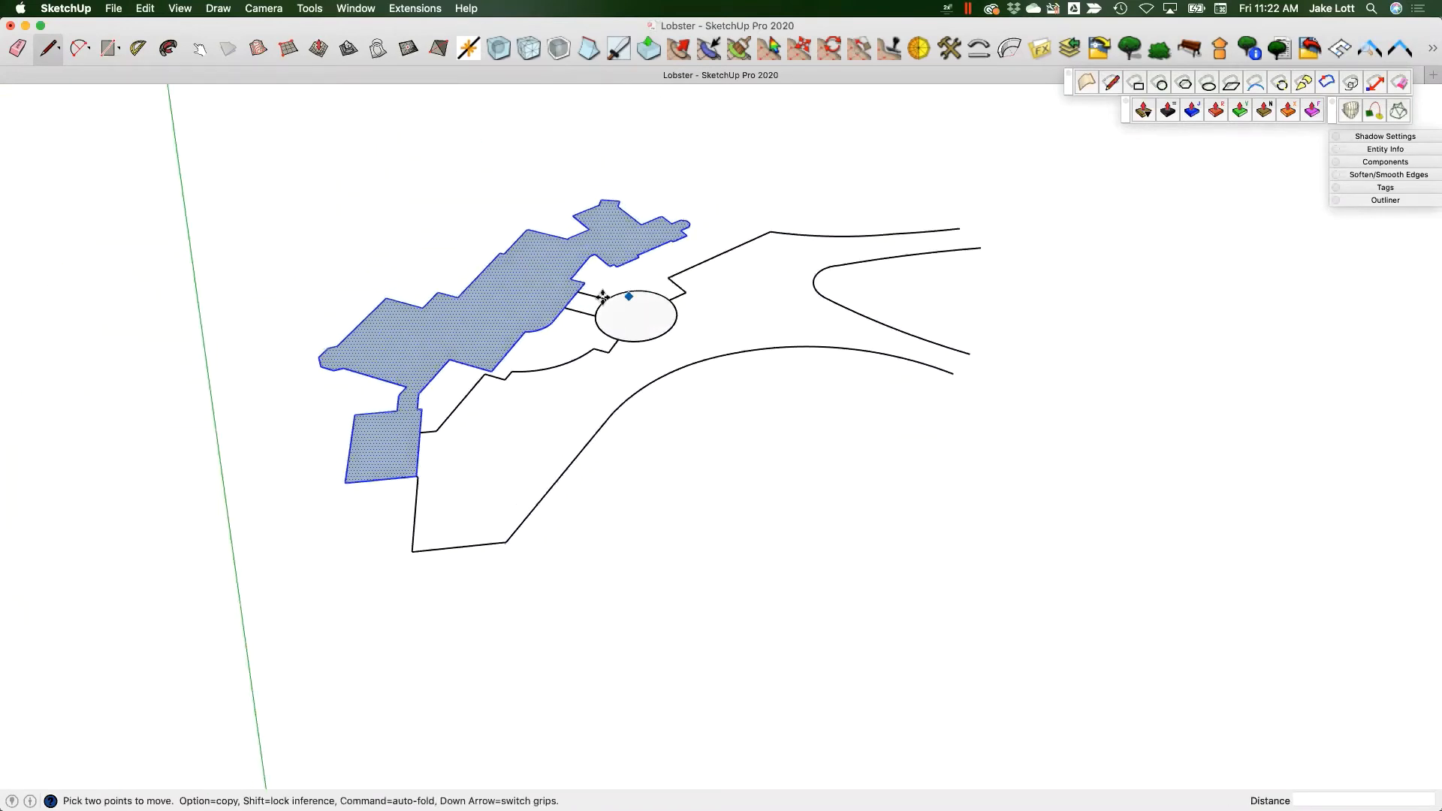
scroll(588, 297, "up", 3)
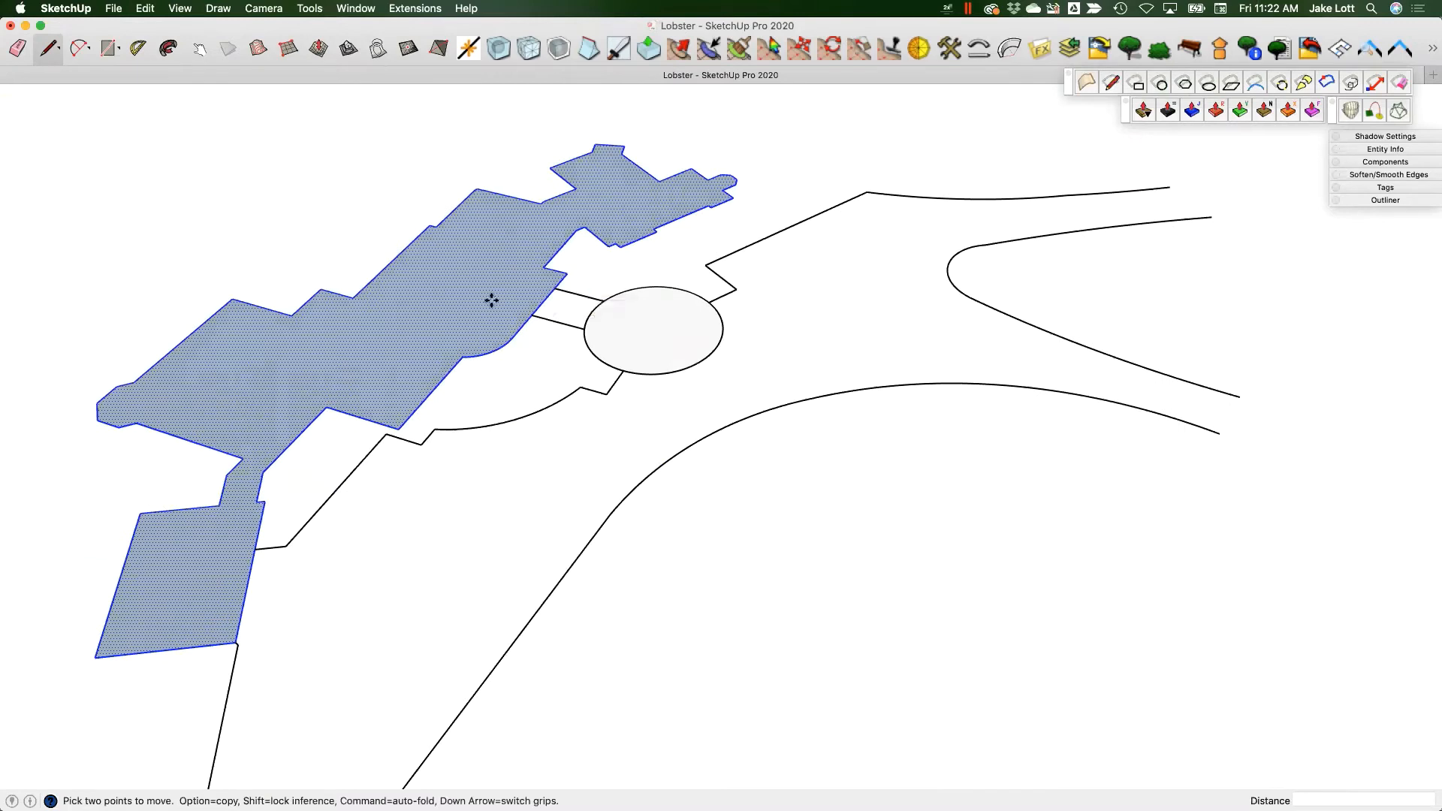
mouse_move(489, 313)
middle_mouse_down()
mouse_move(457, 331)
mouse_move(487, 309)
middle_mouse_up()
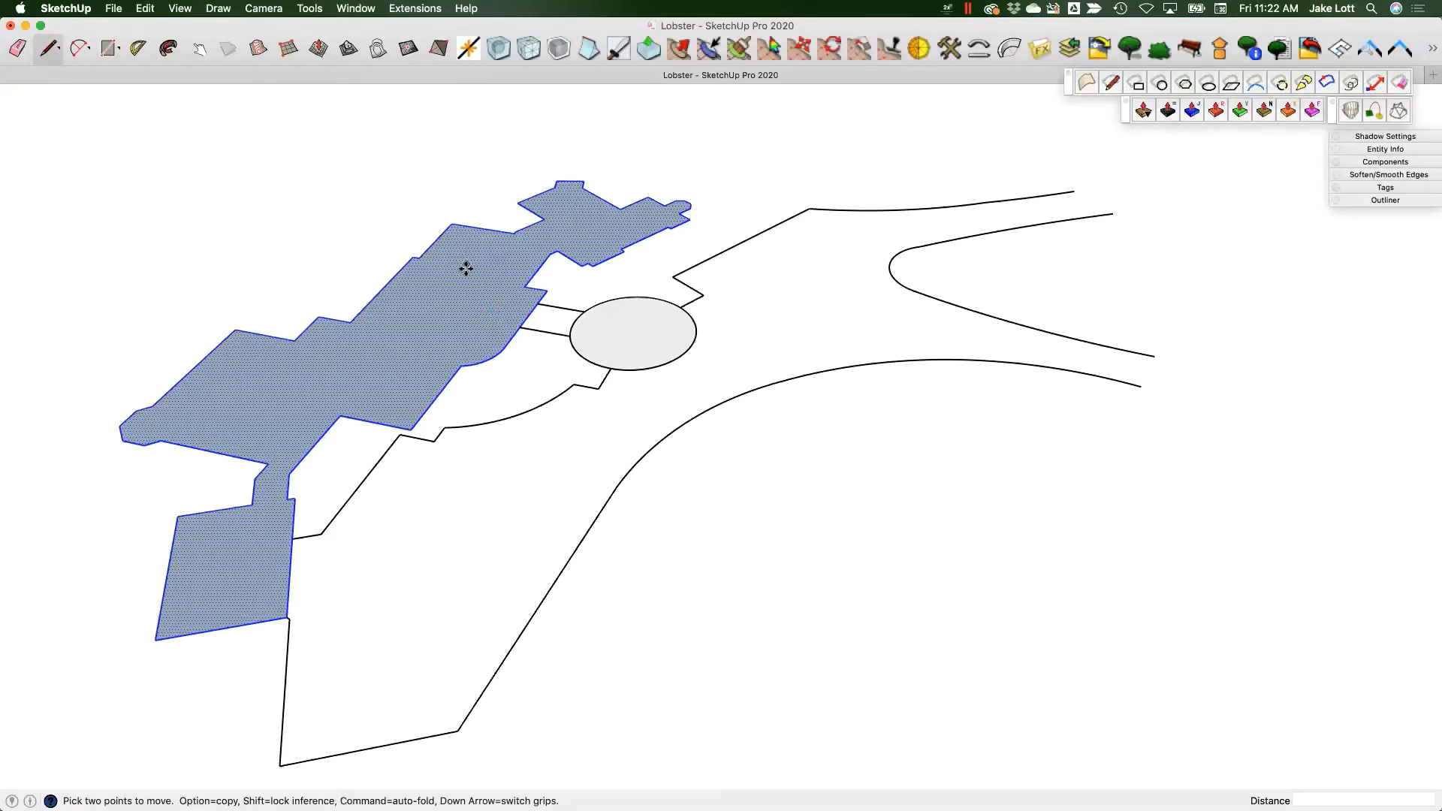
scroll(464, 267, "down", 3)
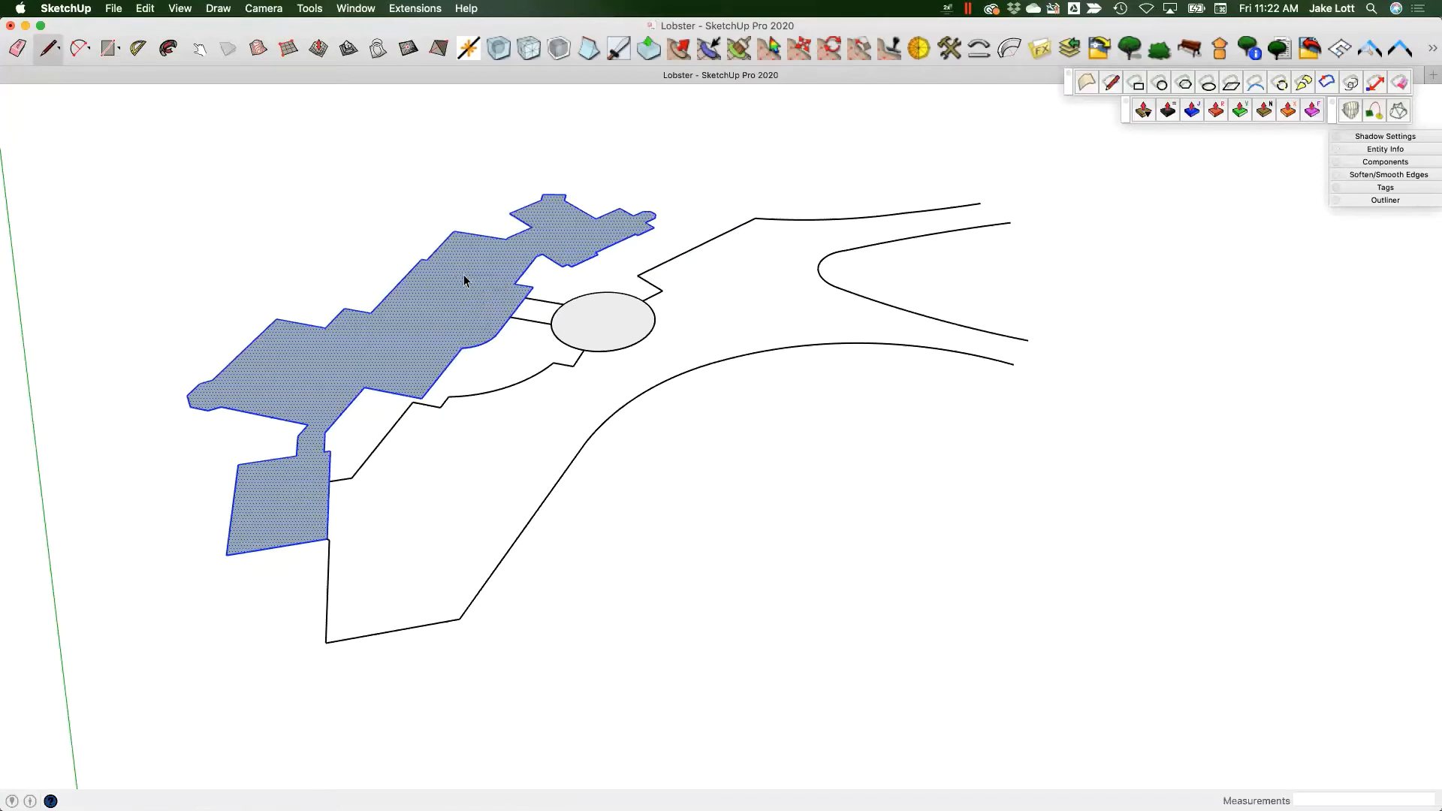
key("space")
scroll(466, 301, "down", 2)
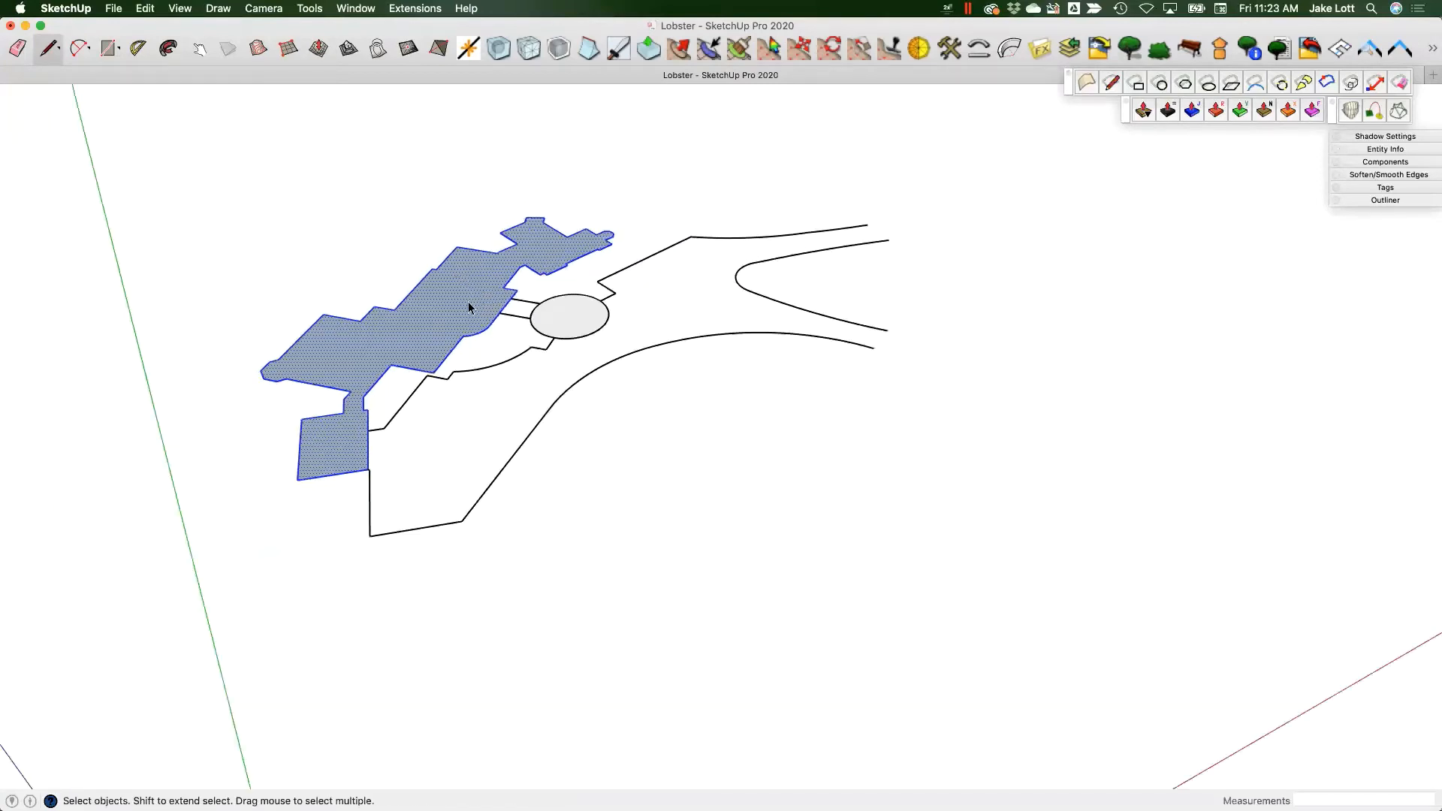
key("super+z")
- Make a group of the selected mansion footprint face and its edges
middle_click_drag(469, 308, 628, 358)
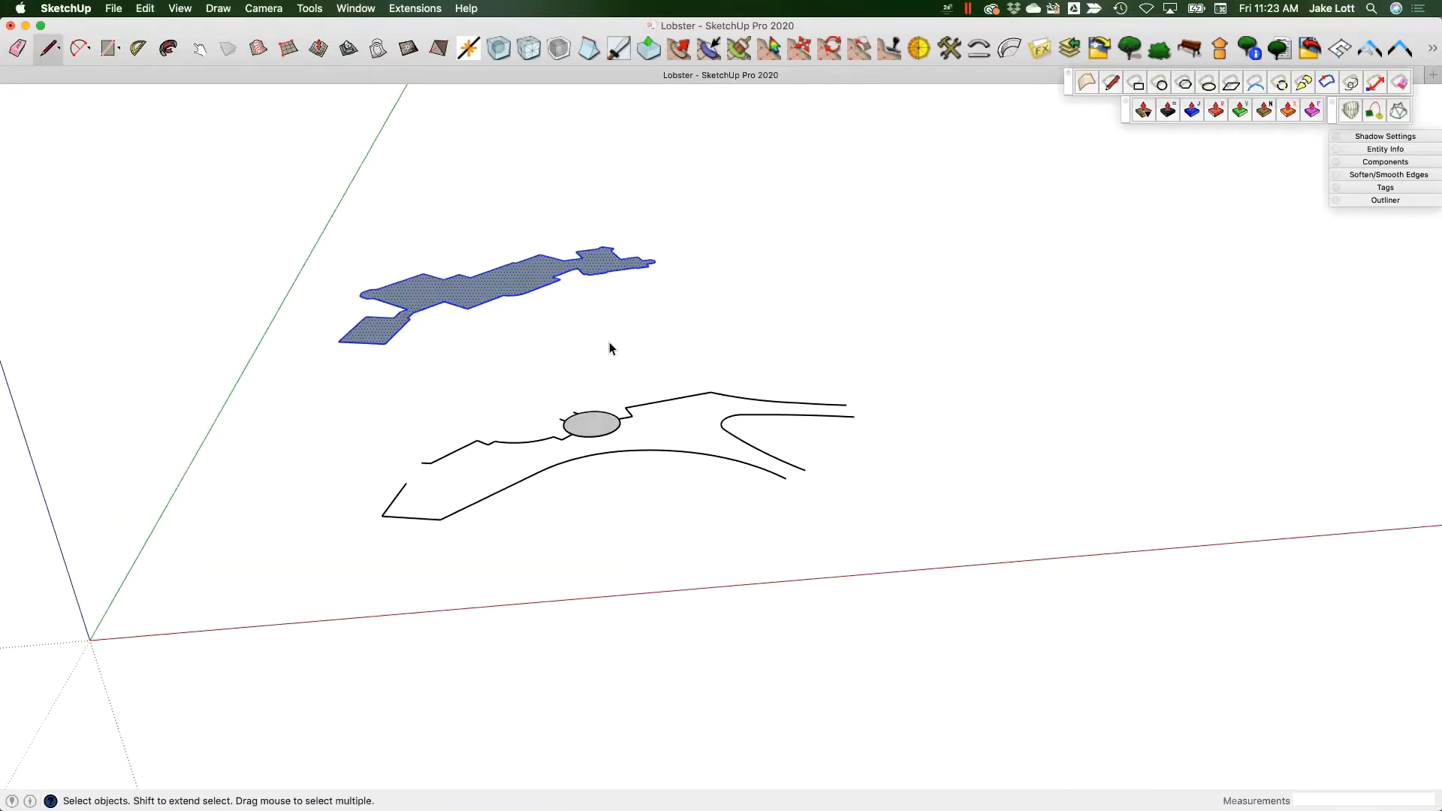
right_click(485, 297)
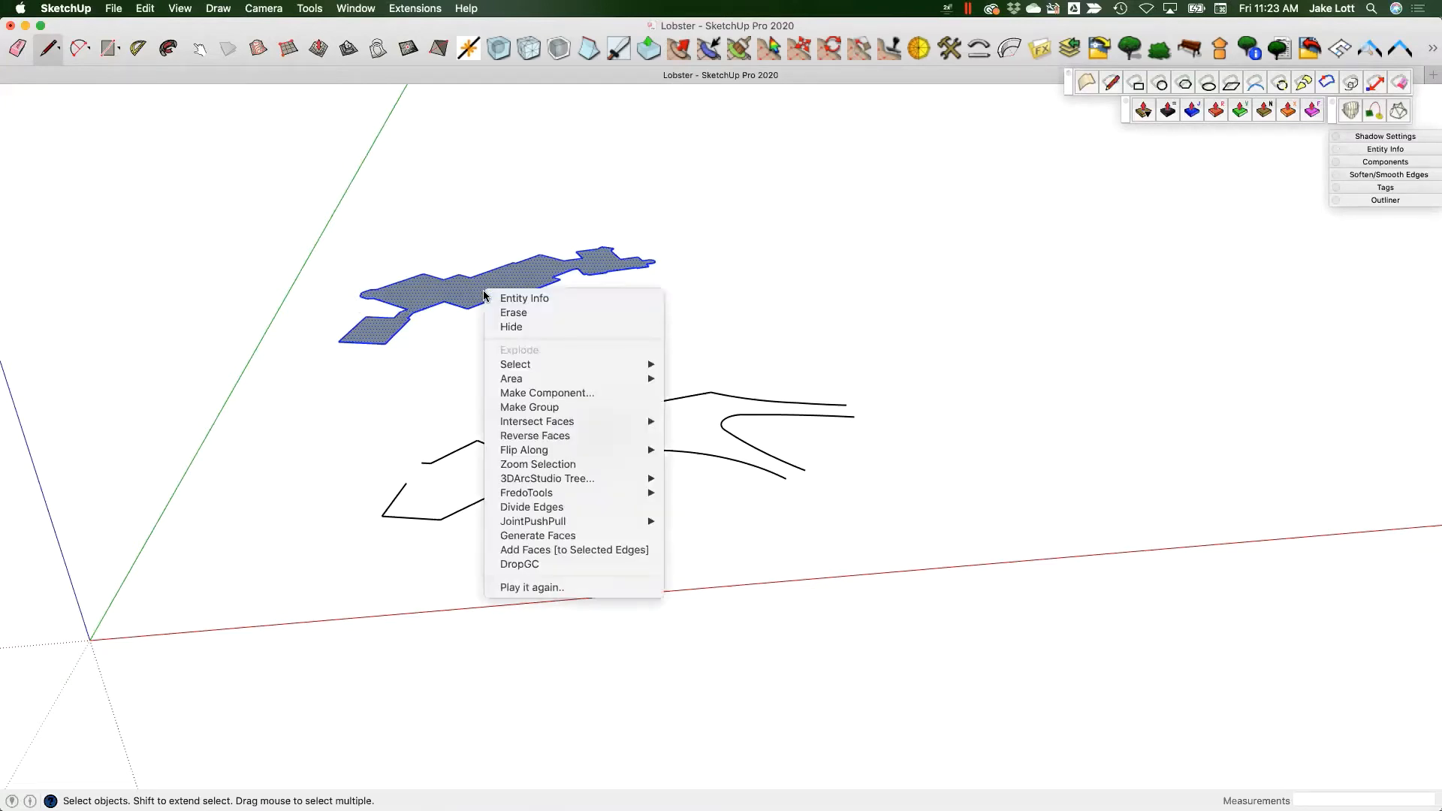
left_click(533, 410)
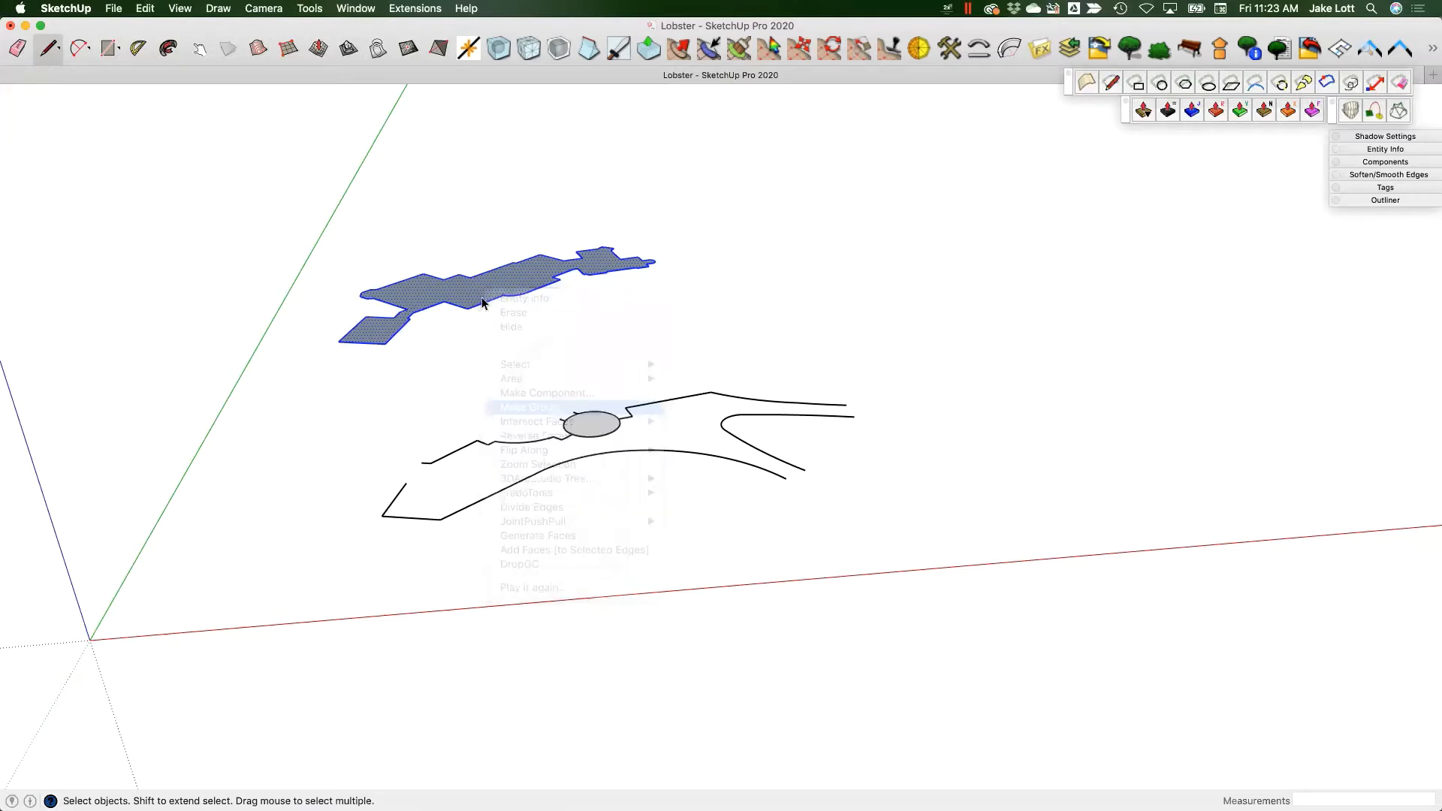
- Select all the driveway linework with its round island, leaving out the mansion's group, and make it a group
middle_click_drag(470, 313, 710, 285)
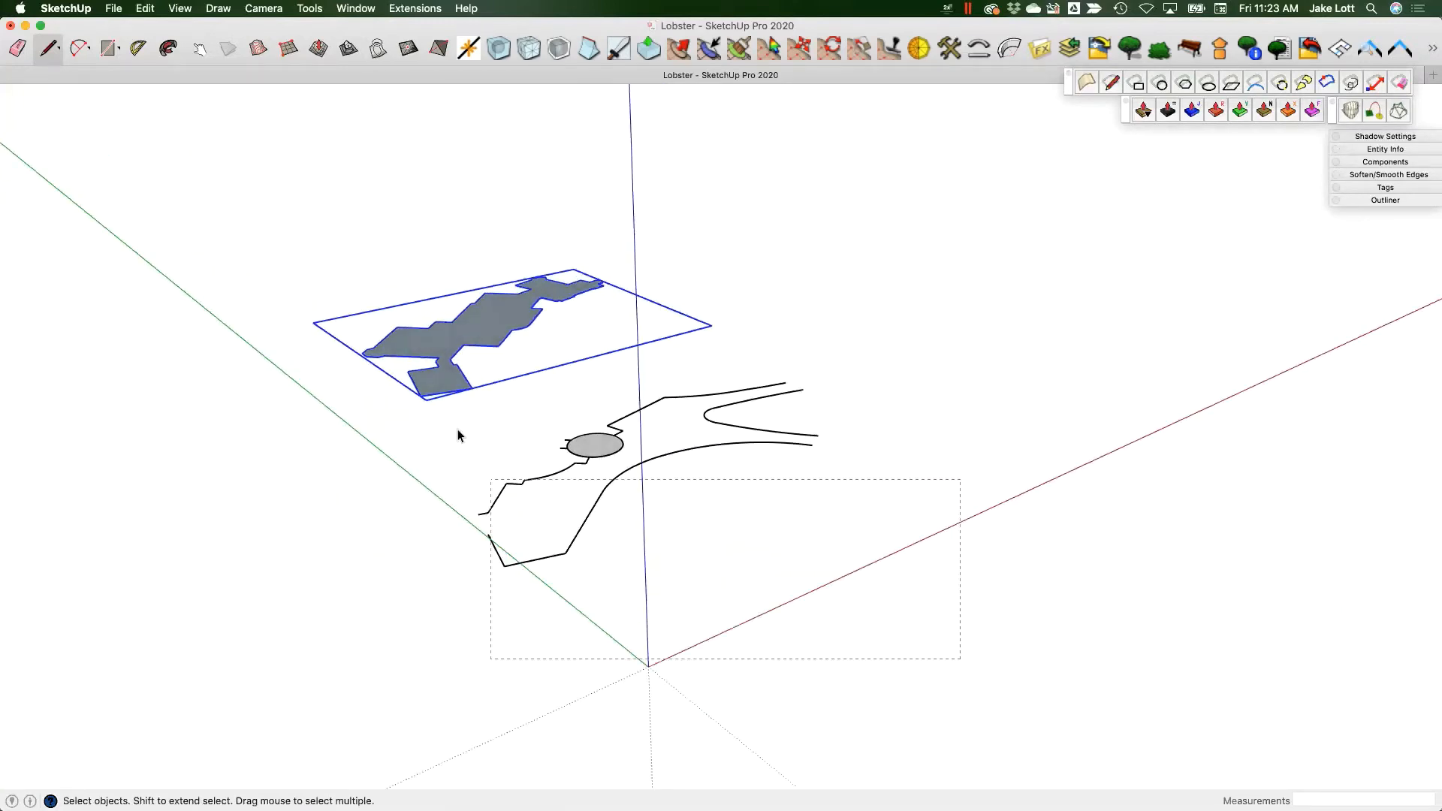
left_click_drag(405, 329, 404, 329)
left_click(463, 333, "shift")
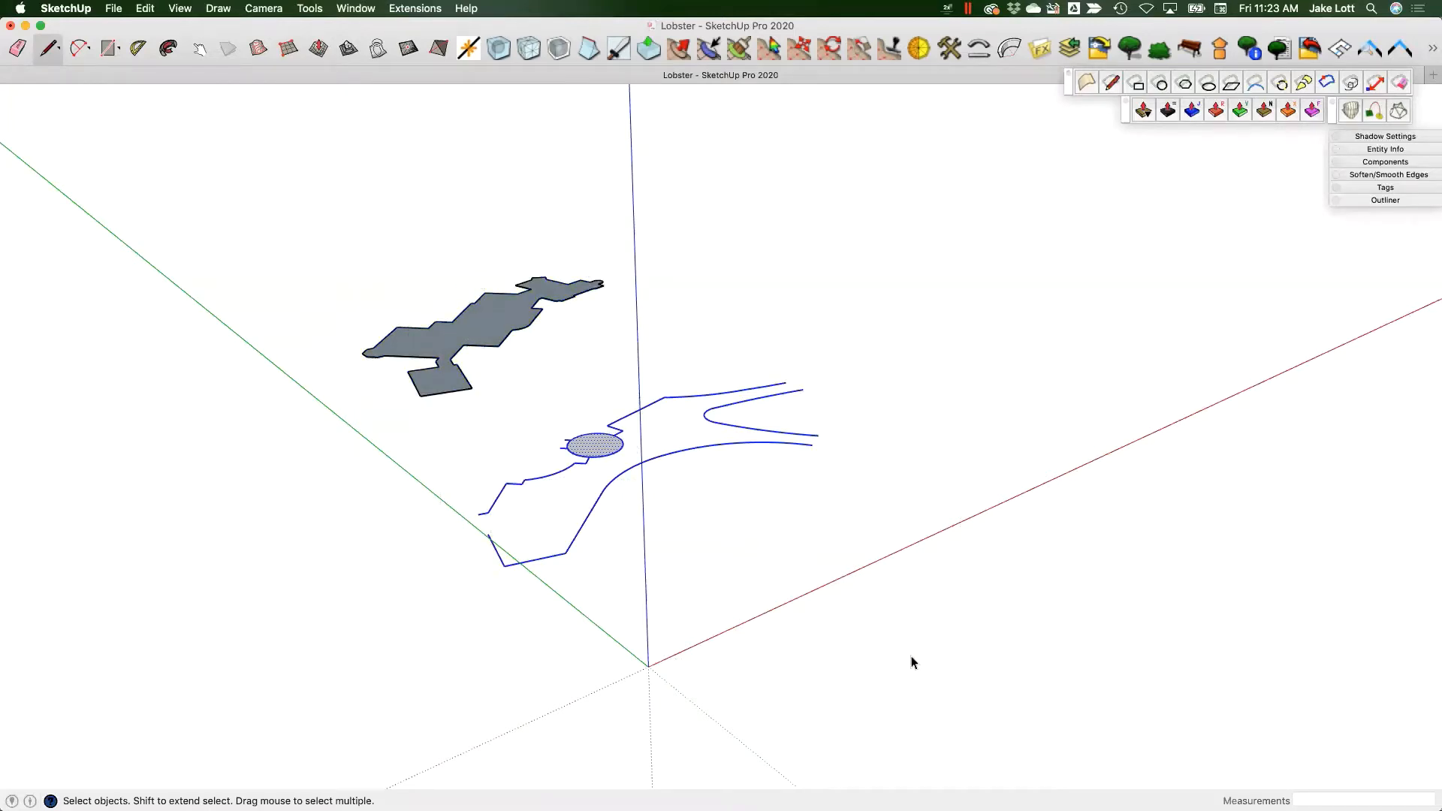
left_click_drag(410, 319, 409, 319)
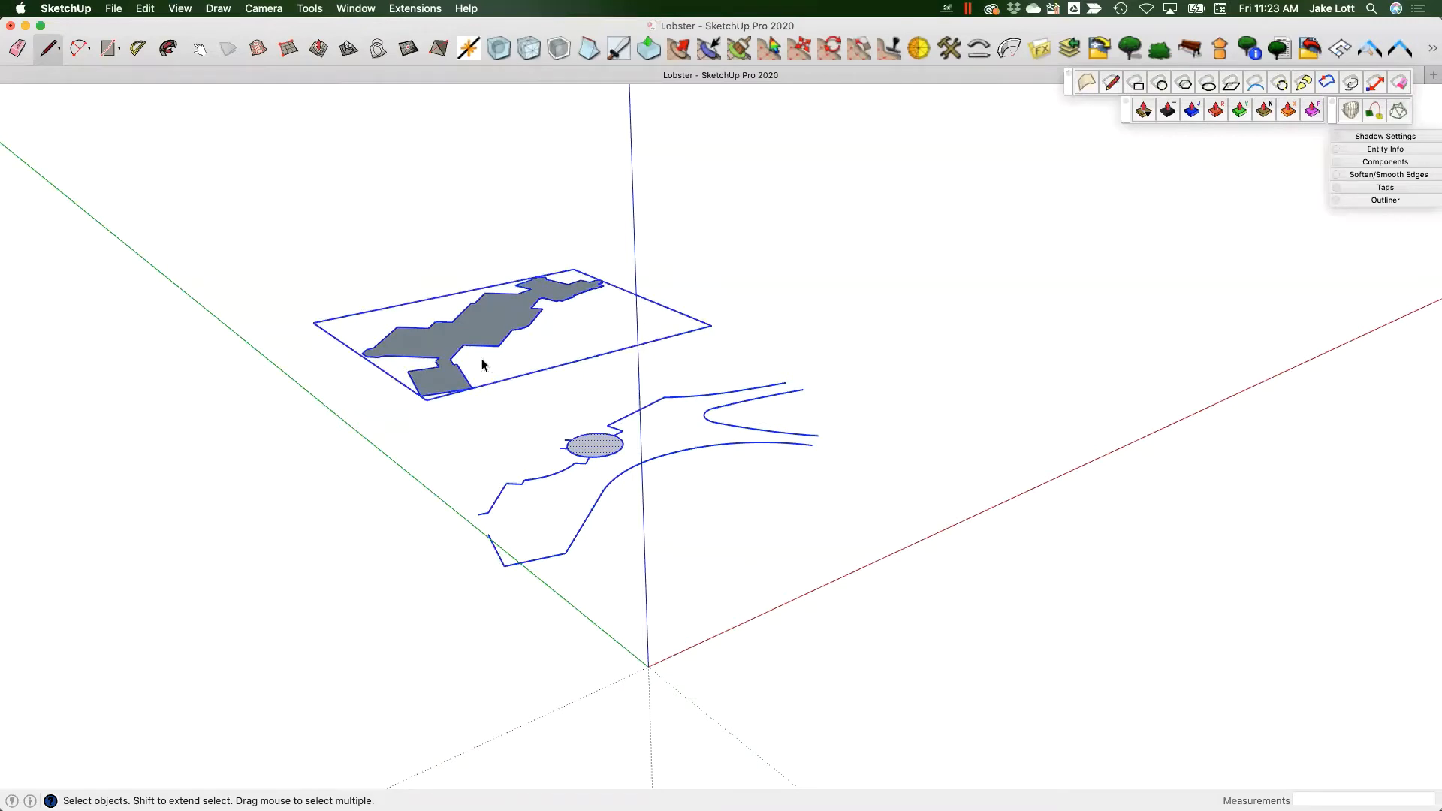
left_click(492, 329, "shift")
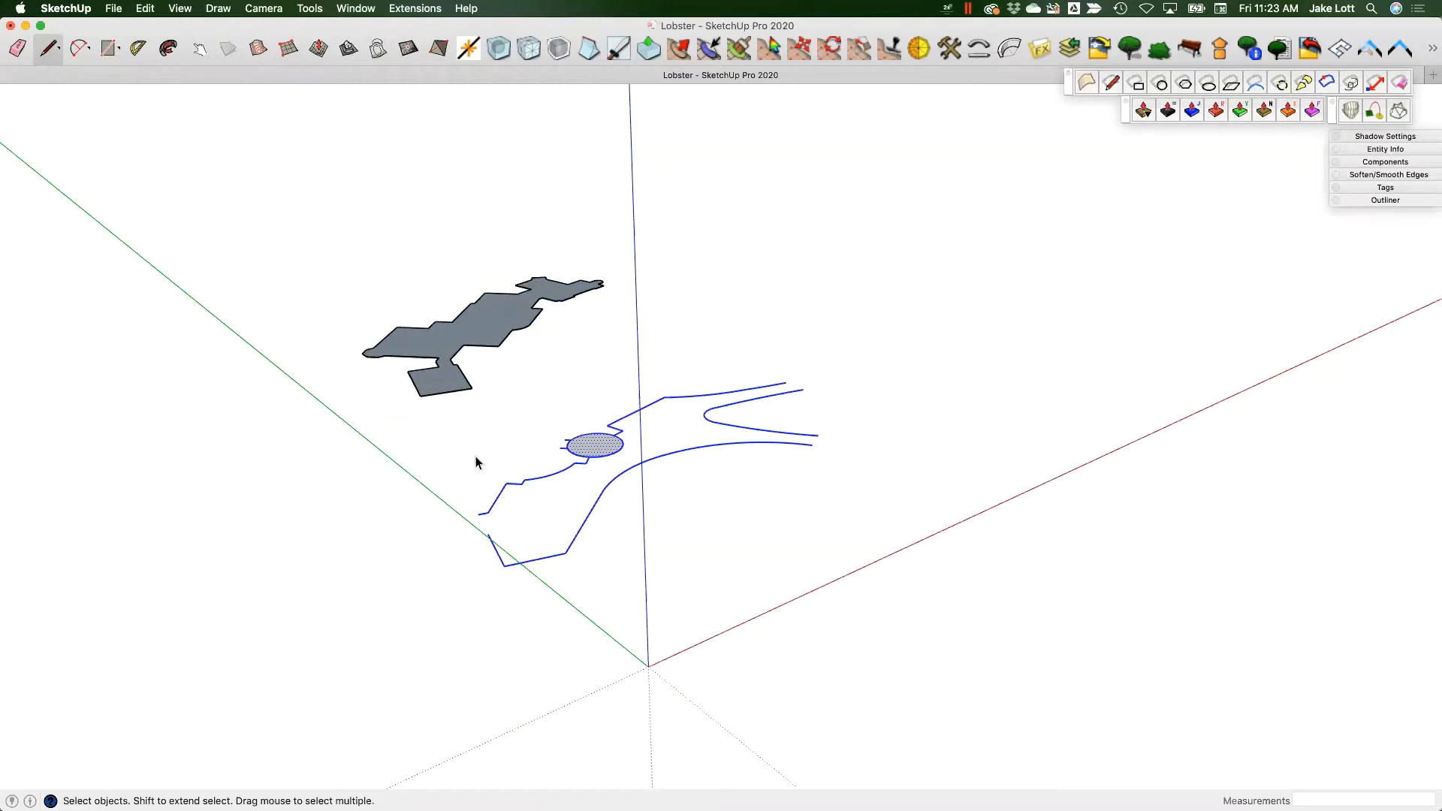
right_click(579, 453)
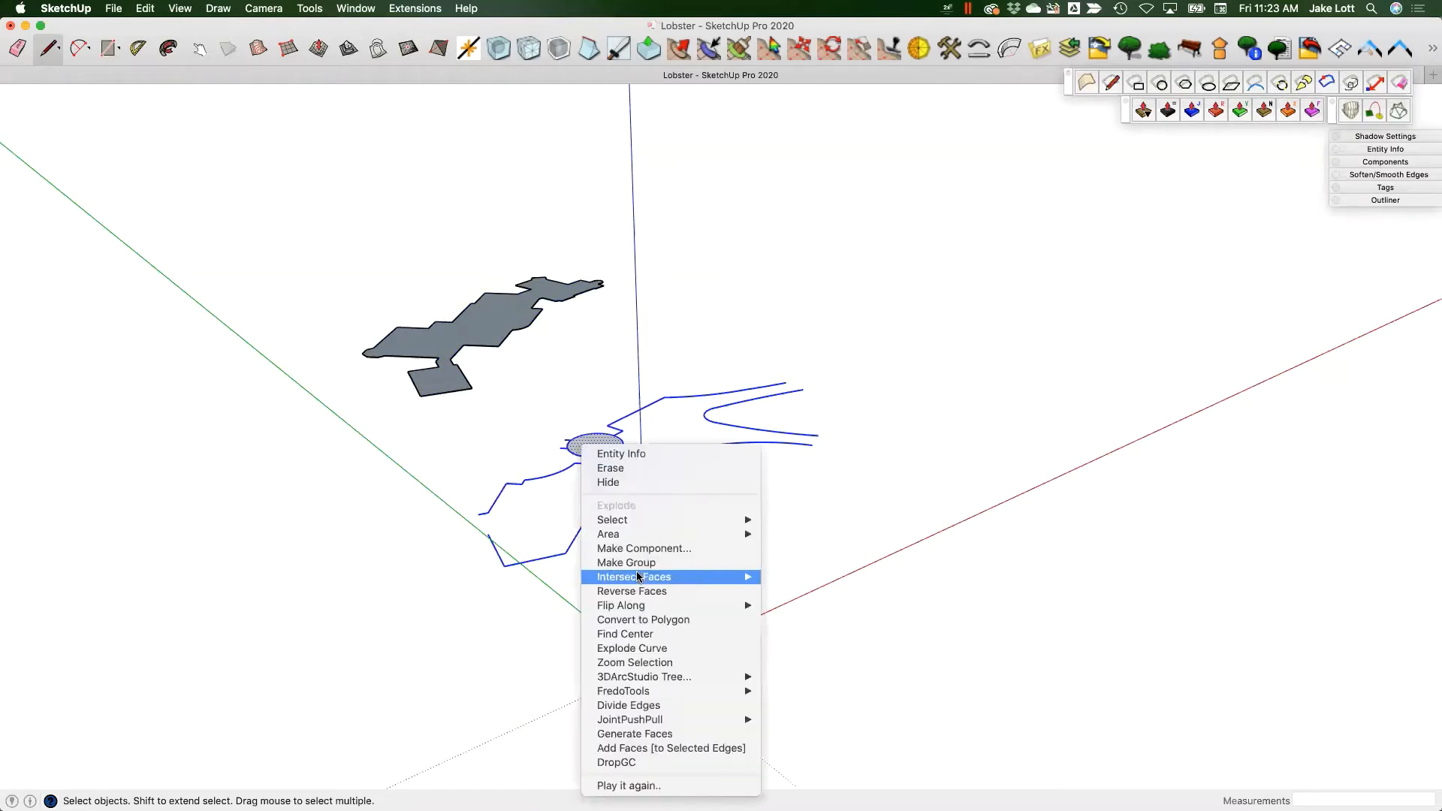
left_click(624, 565)
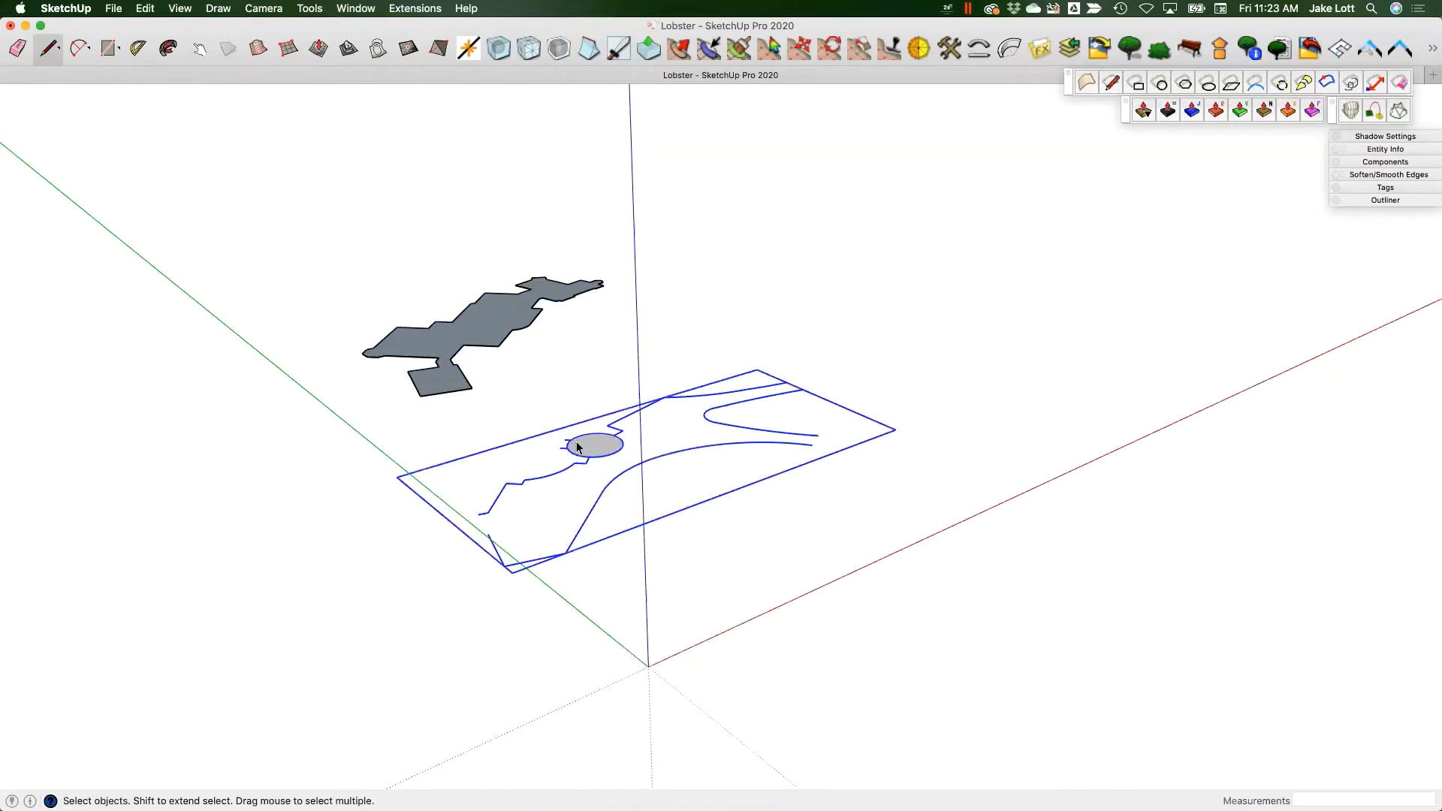
- Move the driveway linework group straight up along the blue axis to the height of the mansion's footprint
key("m")
scroll(578, 447, "up", 5)
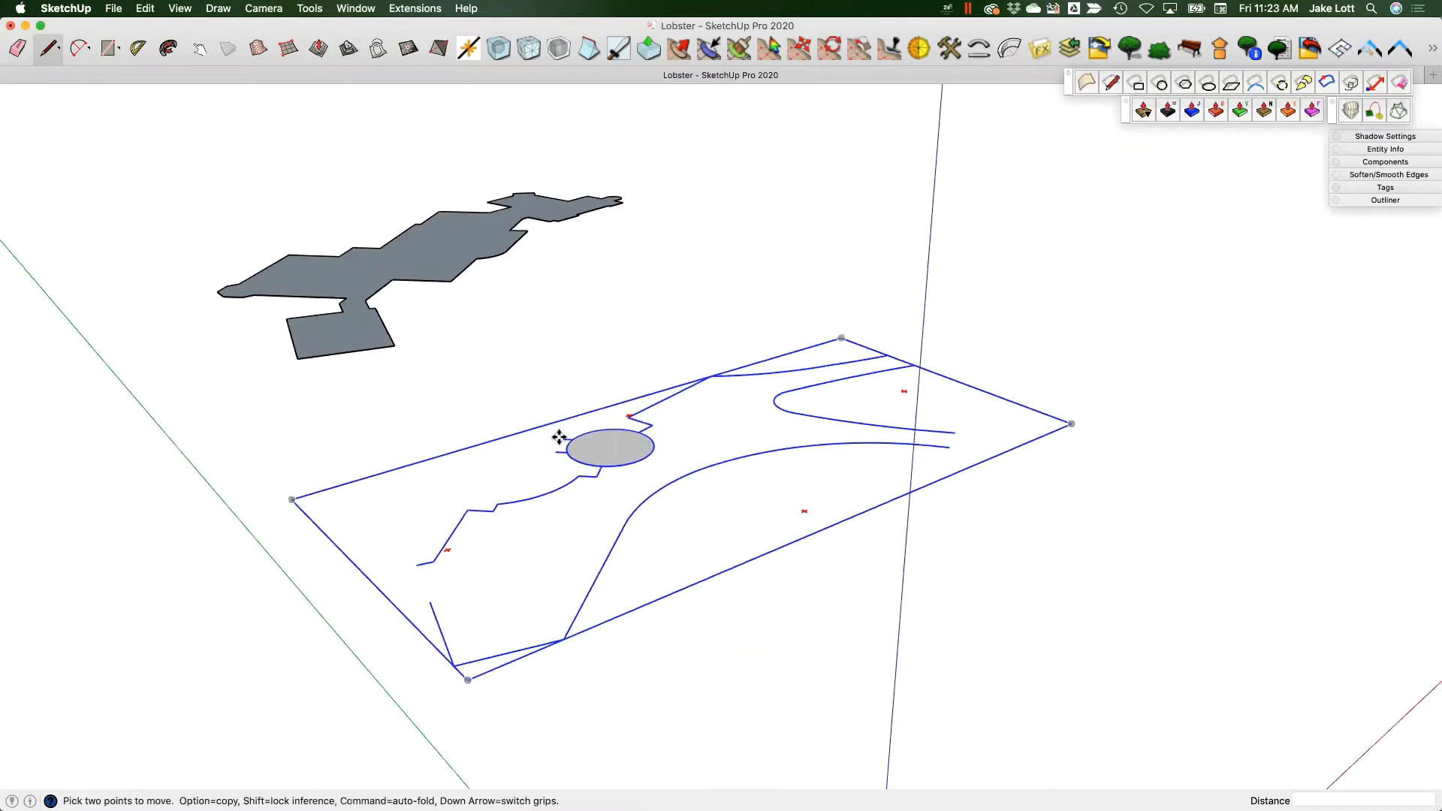
key("space")
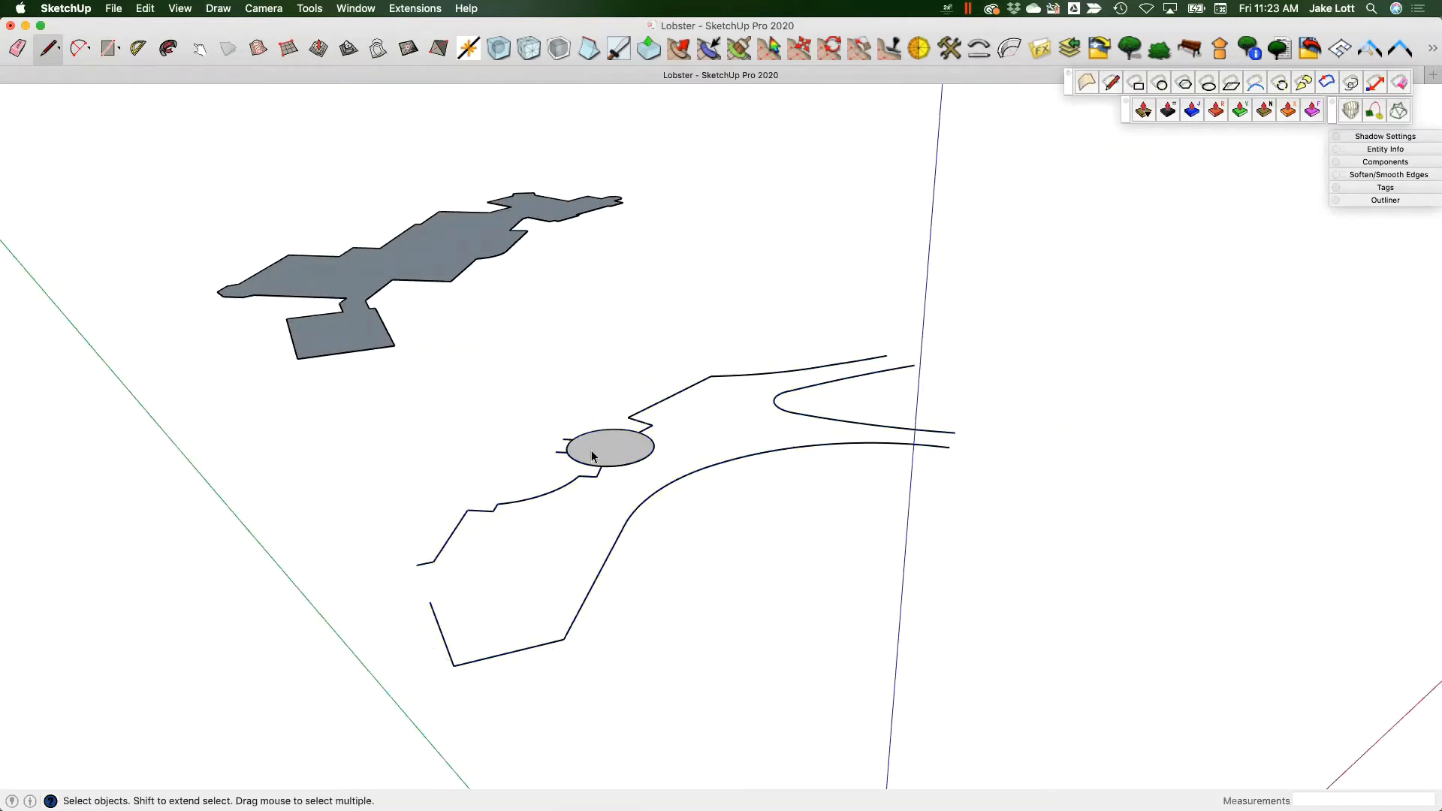
left_click(572, 471)
key("m")
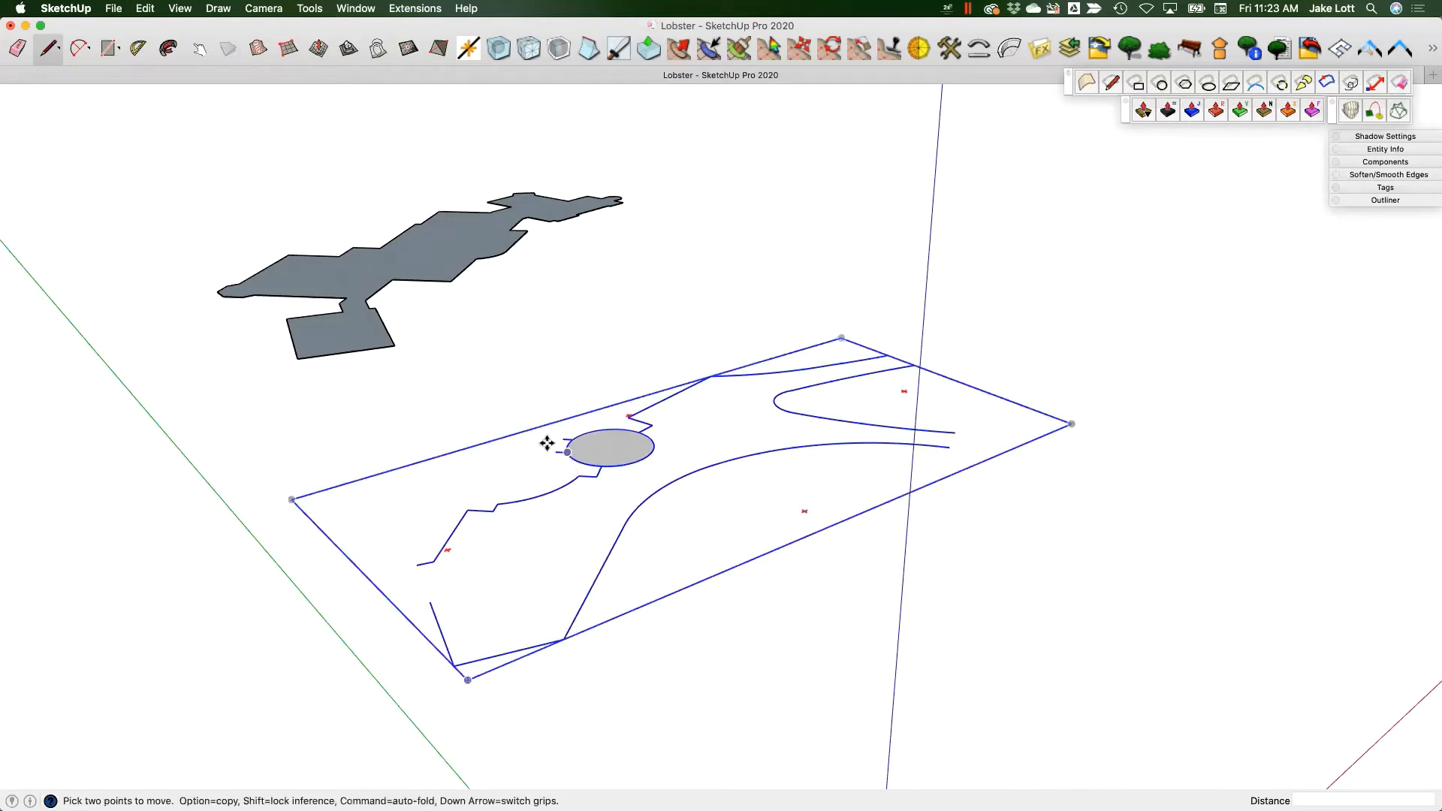
left_click(560, 433)
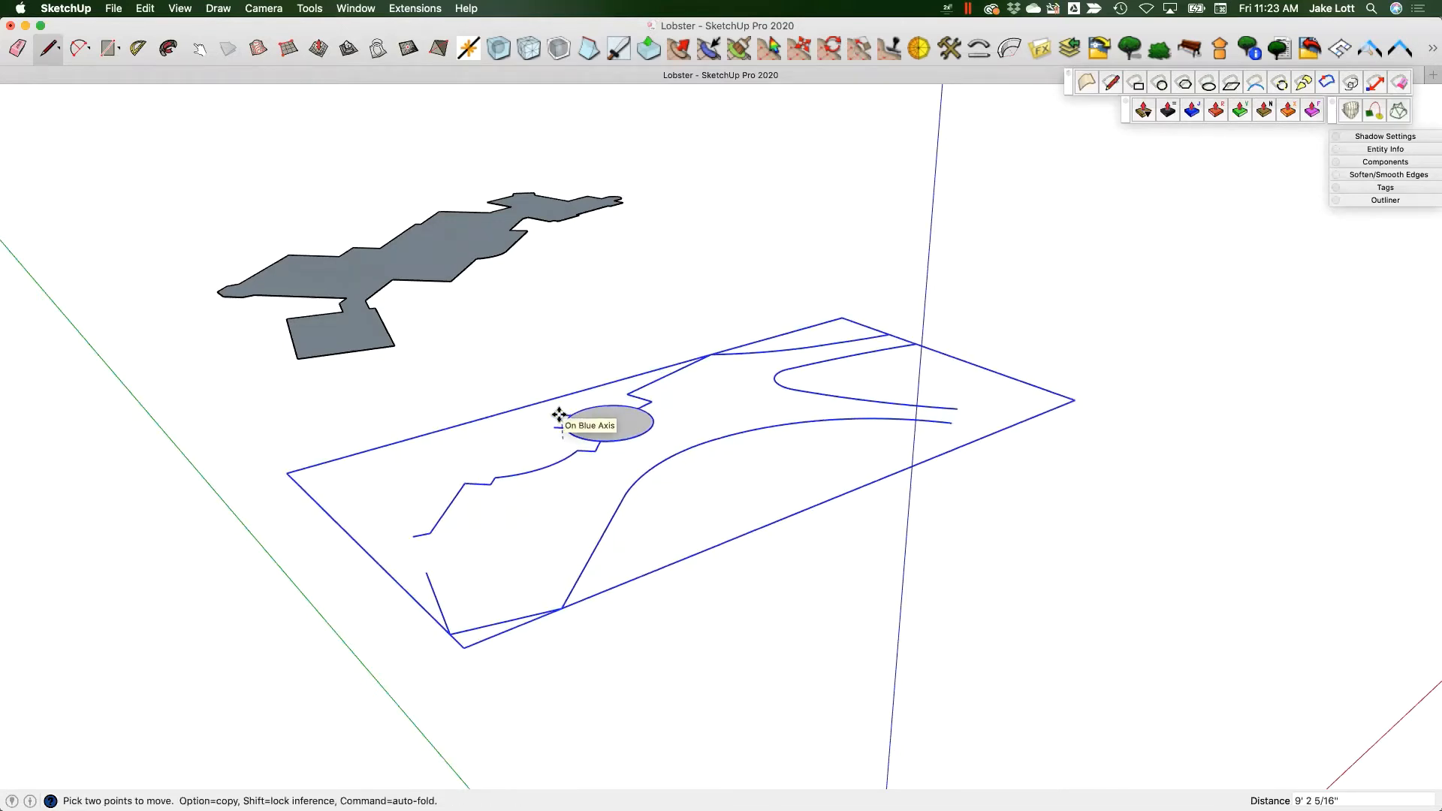
left_click(418, 254)
middle_click_drag(415, 278, 365, 415)
- Open the driveway group for editing and examine where its line ends meet the mansion's garage wing
key("space")
double_click(379, 368)
scroll(374, 354, "up", 3)
key("m")
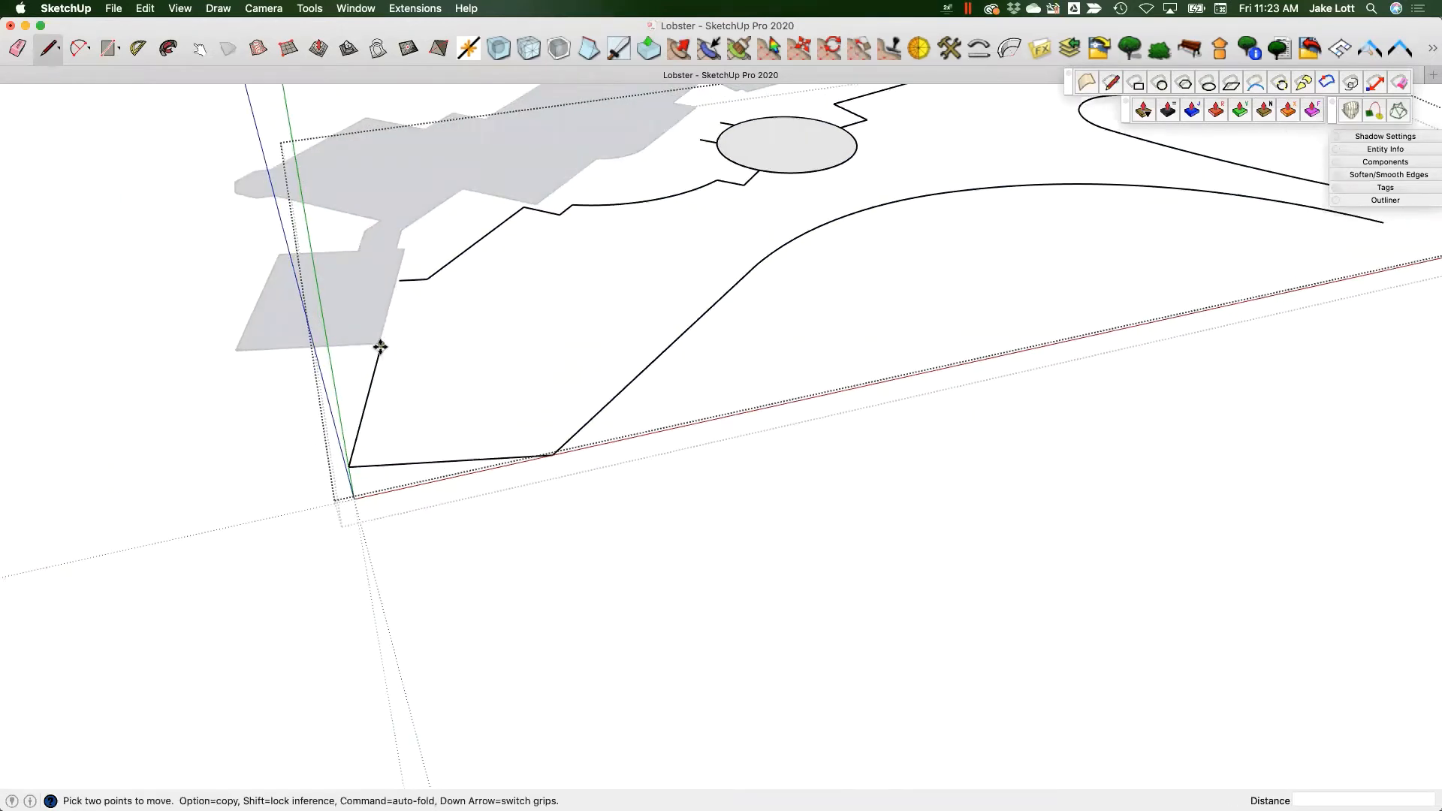
scroll(378, 344, "up", 3)
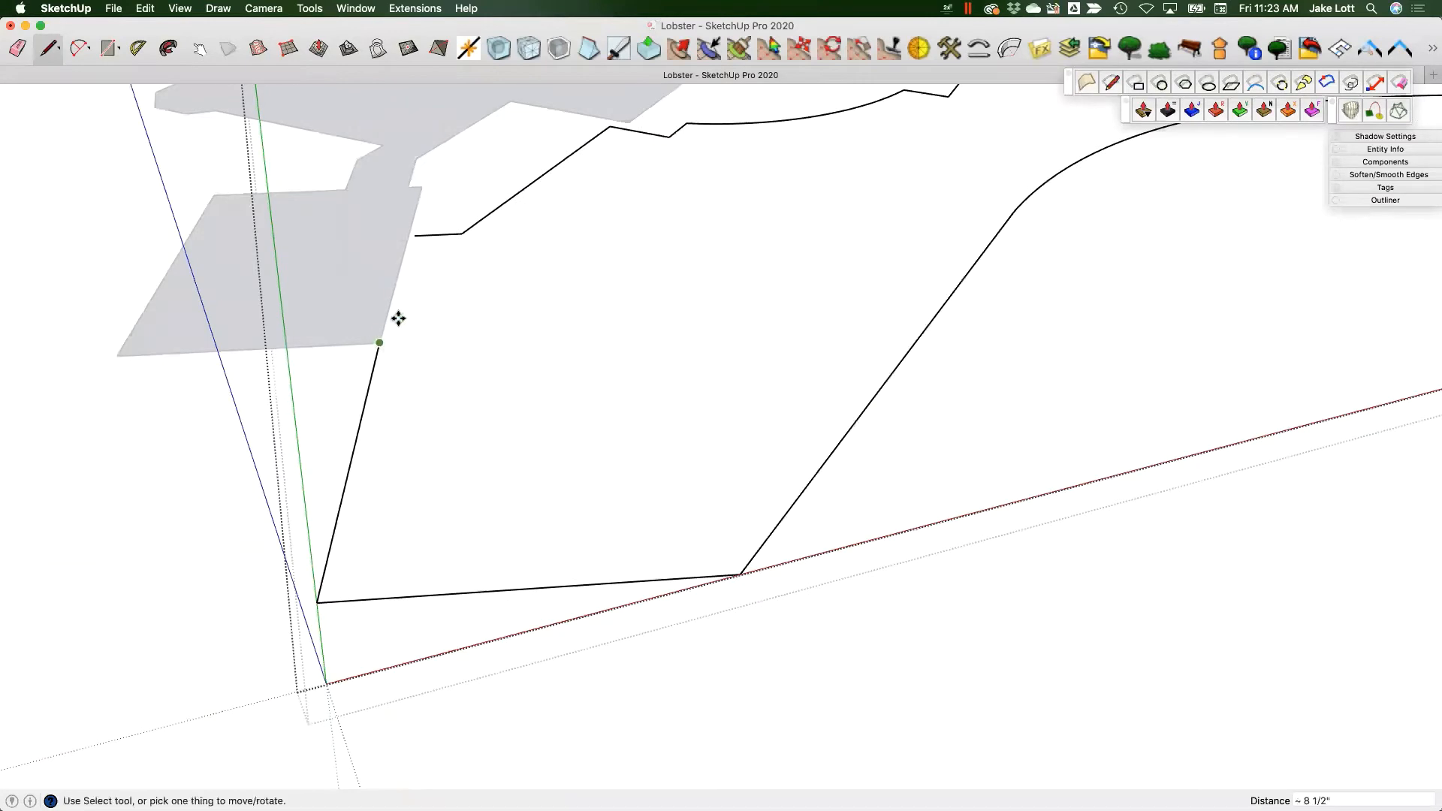
scroll(412, 235, "up", 3)
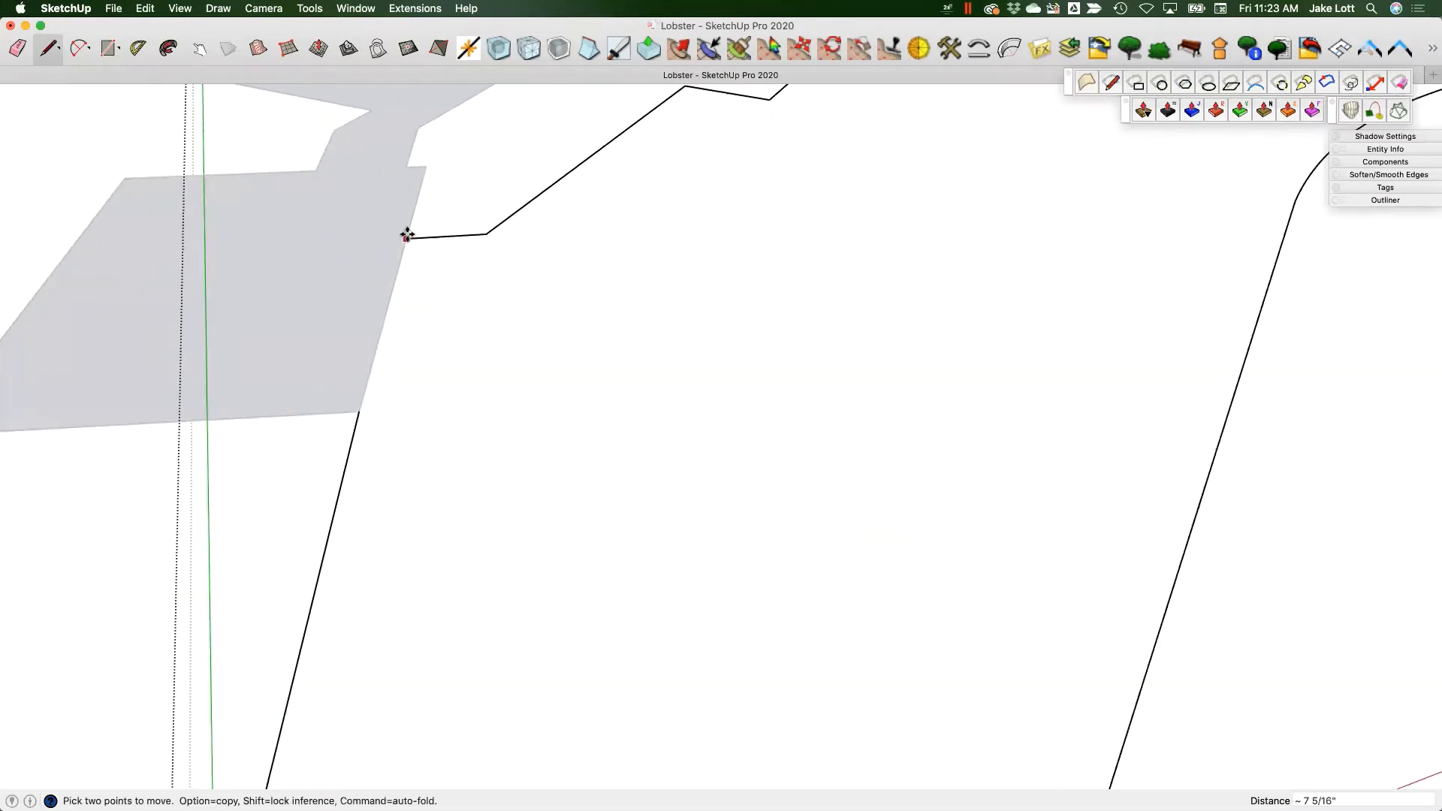
scroll(398, 264, "down", 10)
middle_click_drag(380, 300, 452, 324)
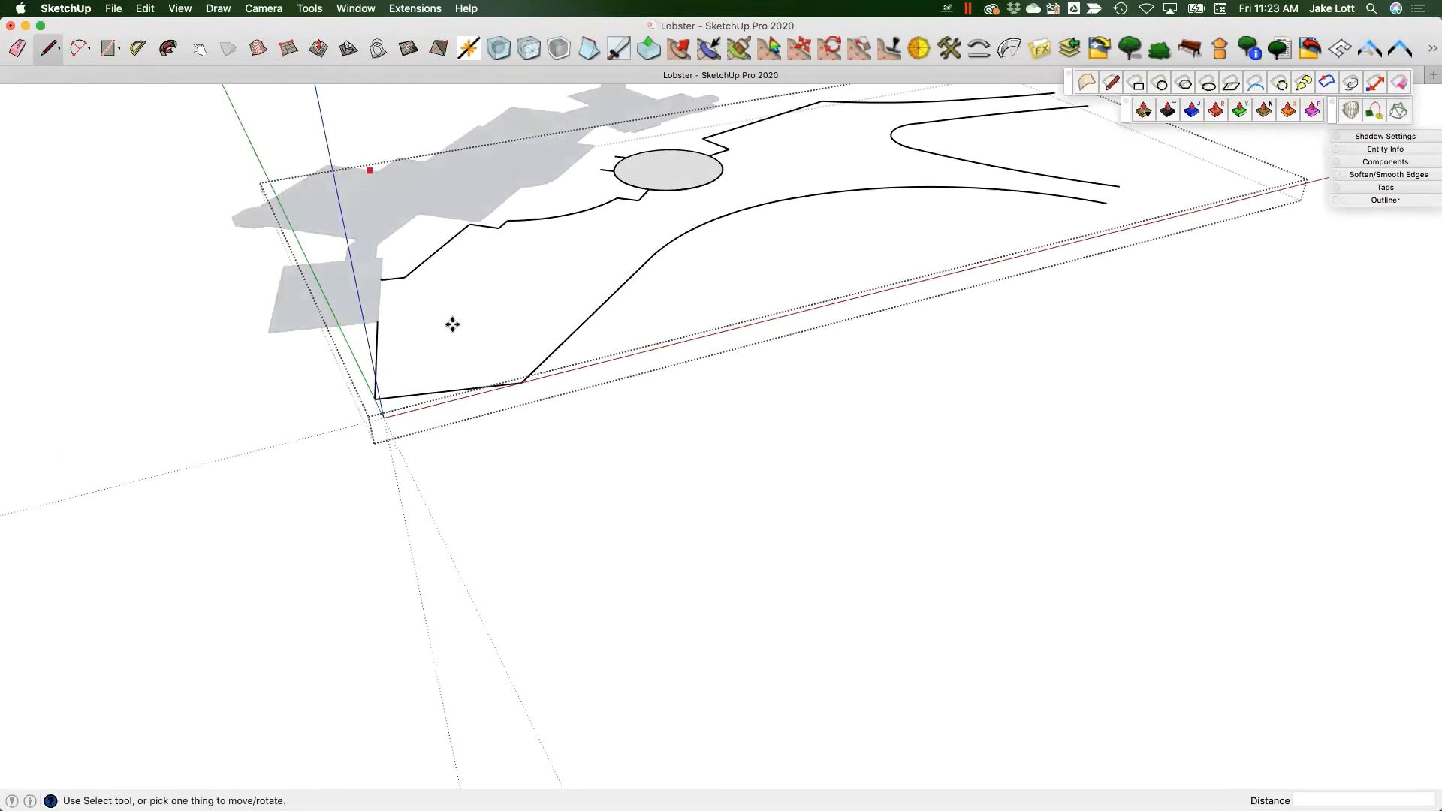
key("space")
- Try moving the mansion's footprint group away from the driveway linework
scroll(335, 278, "up", 4)
left_click(335, 285)
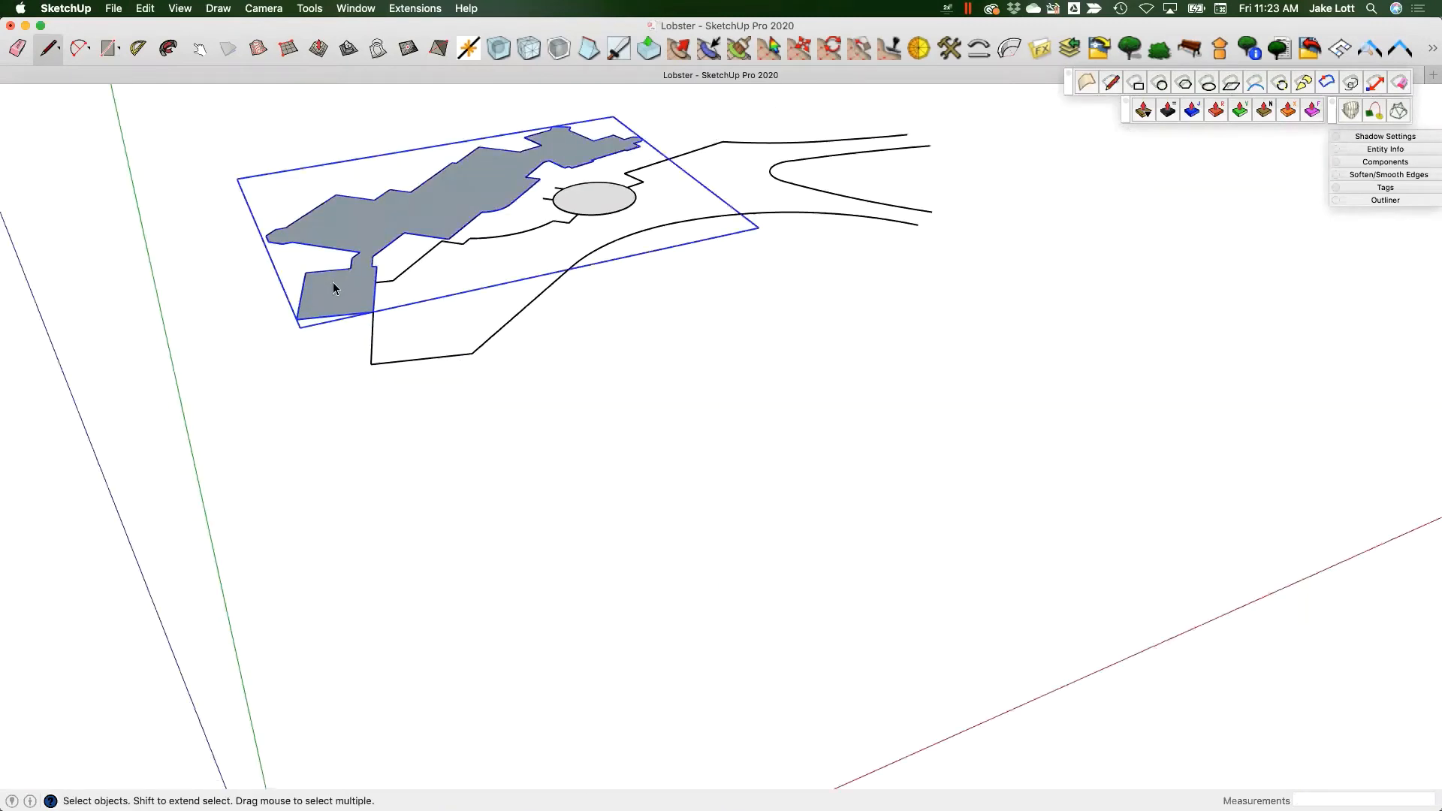
key("m")
left_click(323, 294)
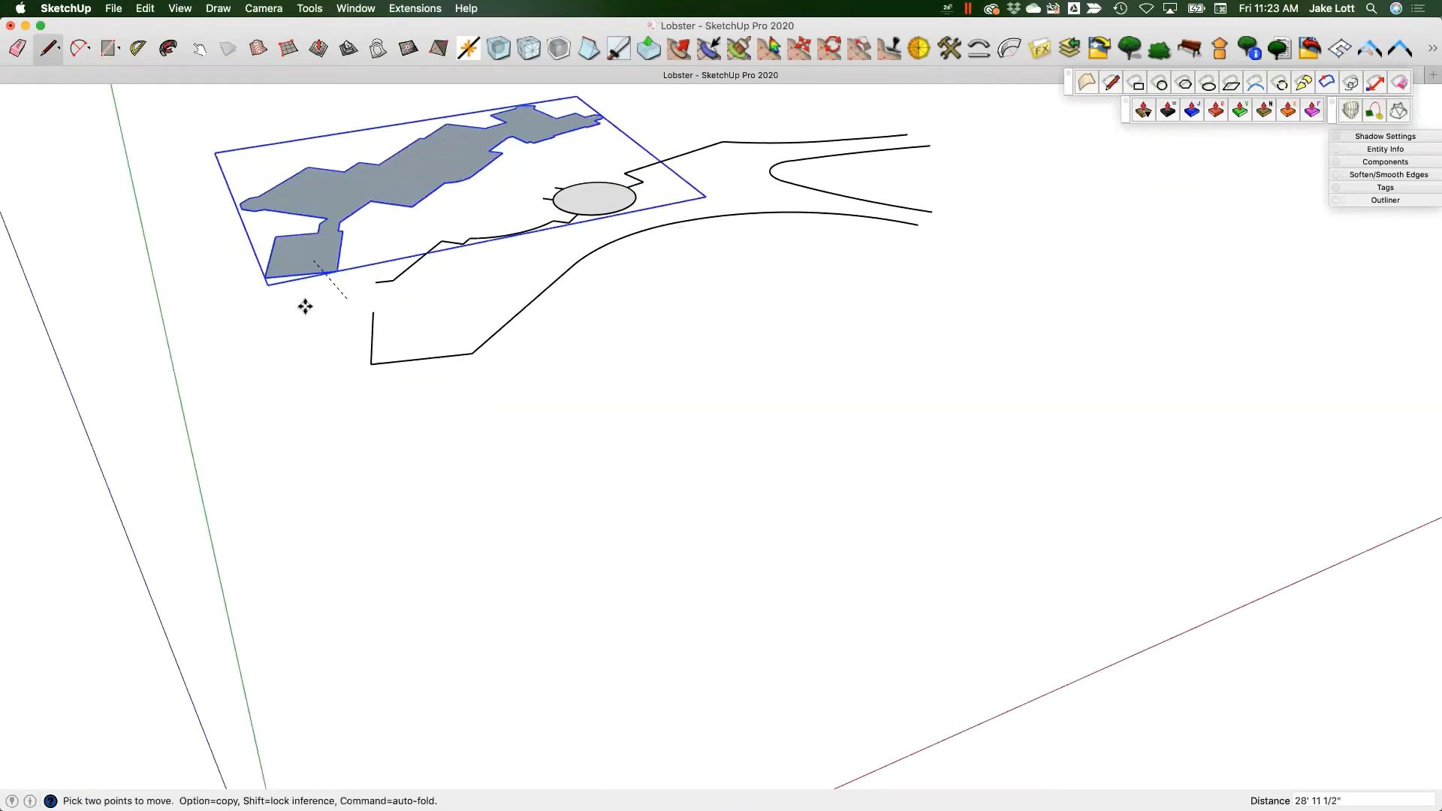
key("Escape")
- Examine the mansion and driveway groups together from several angles, checking how the driveway group selects separately from the mansion
middle_click_drag(331, 322, 277, 316)
middle_click_drag(514, 195, 483, 391)
scroll(506, 325, "up", 1)
scroll(523, 326, "up", 1)
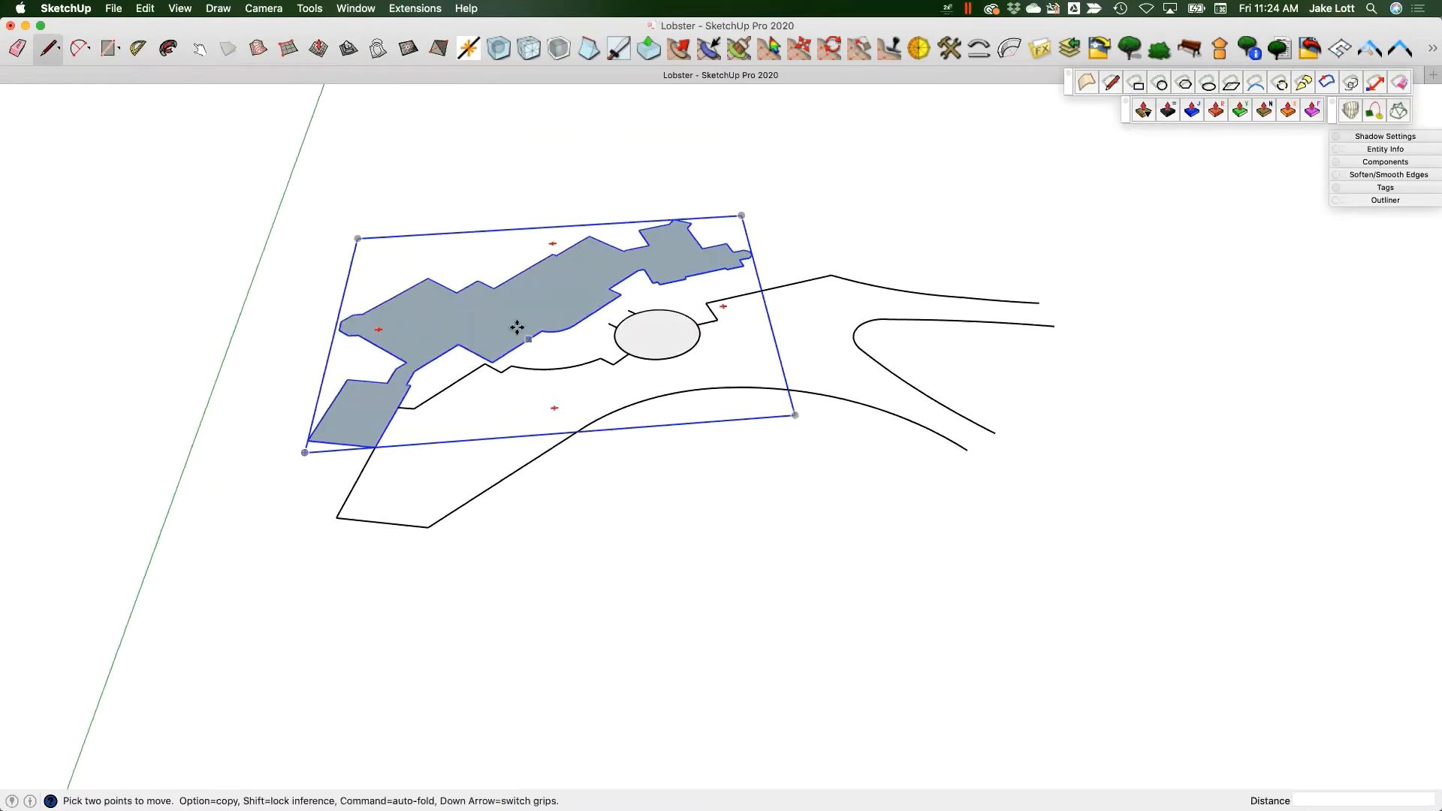
key("space")
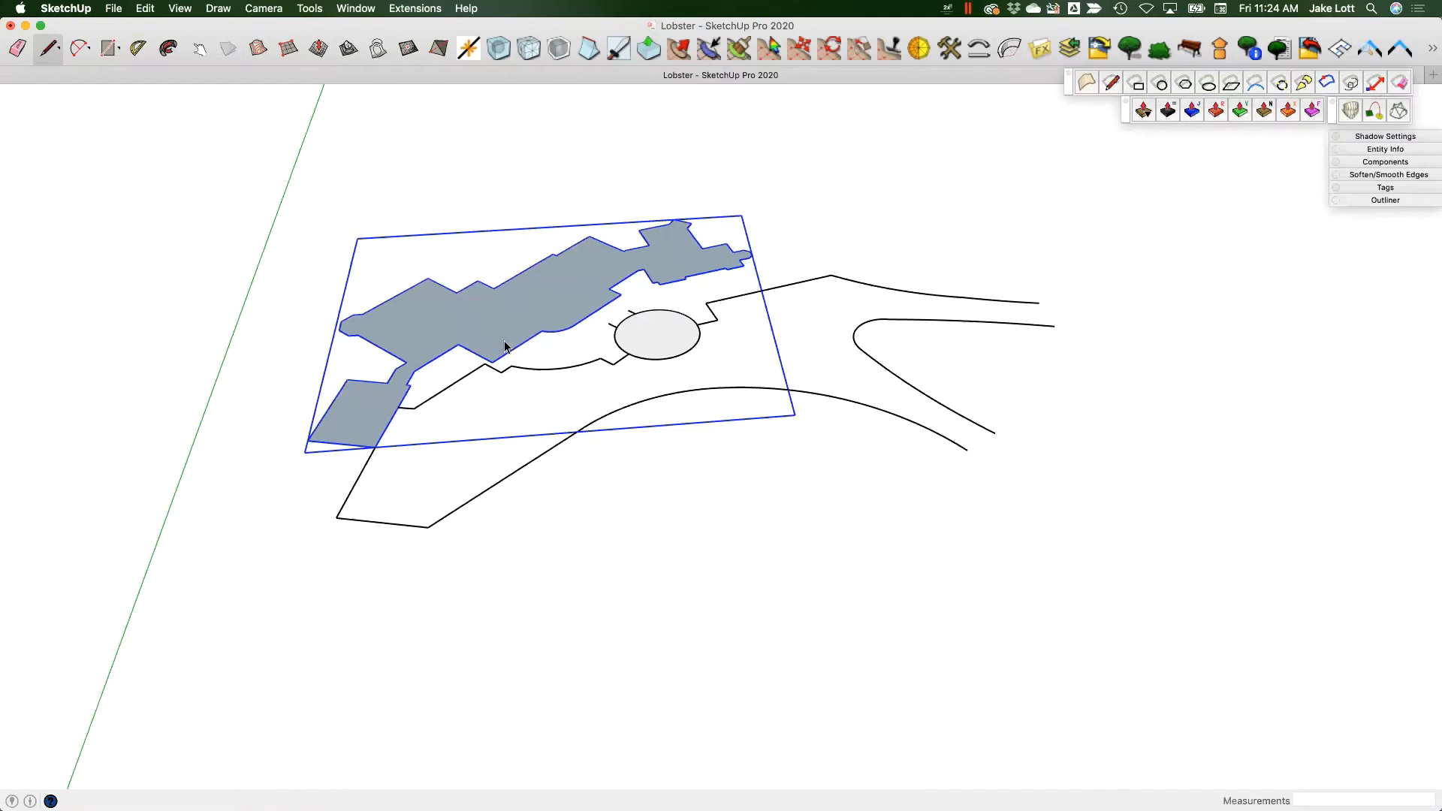
scroll(511, 322, "down", 4)
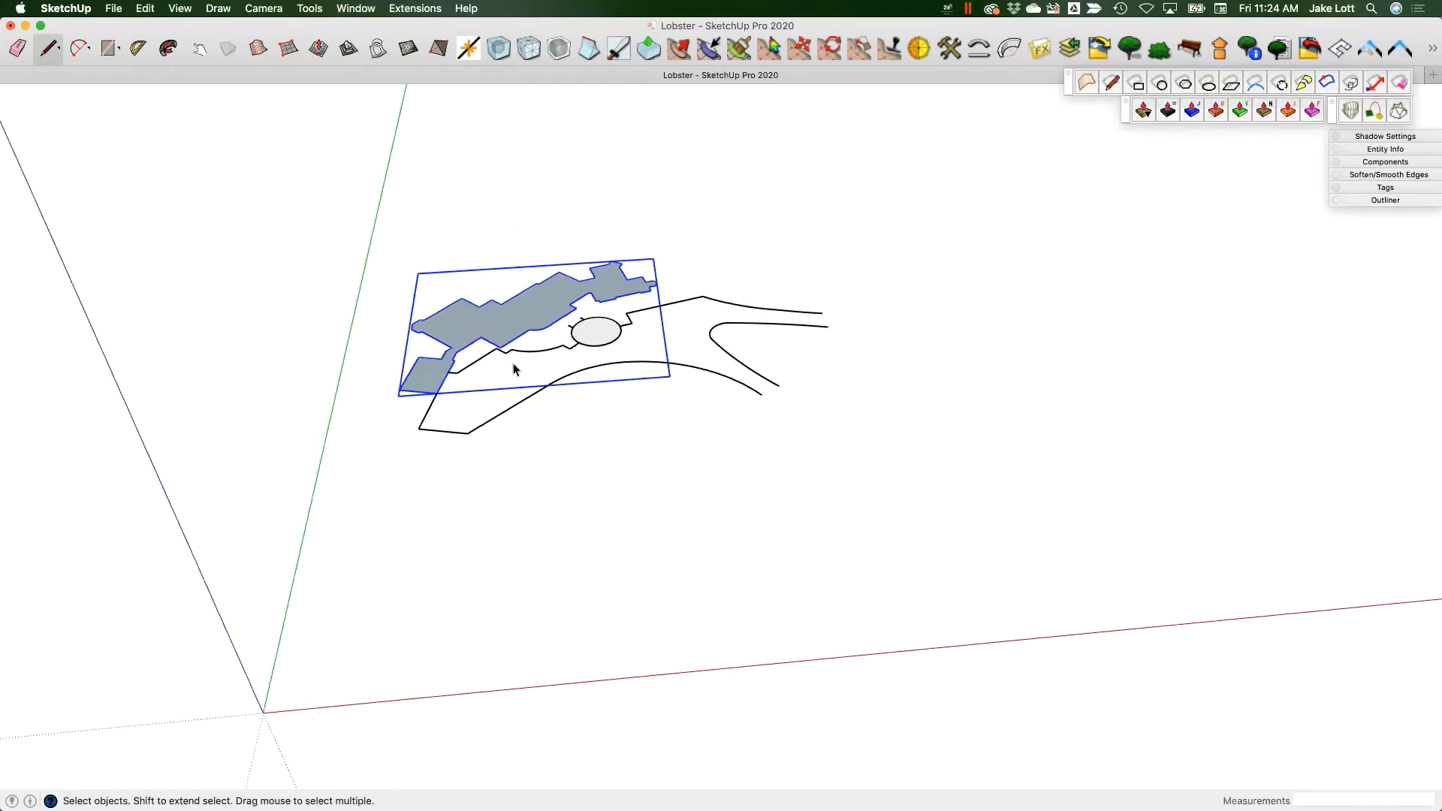
left_click(480, 457)
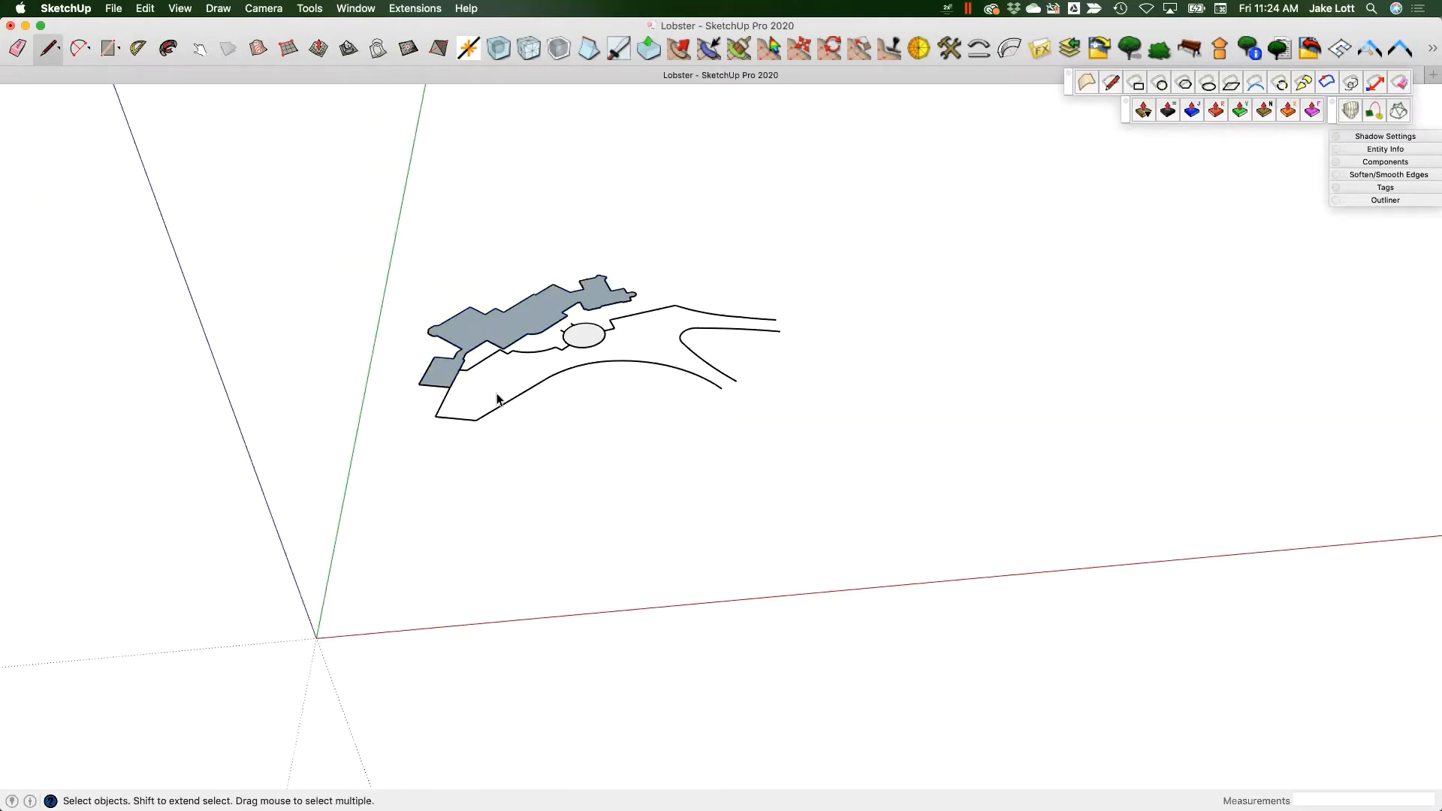
middle_click_drag(498, 398, 449, 541)
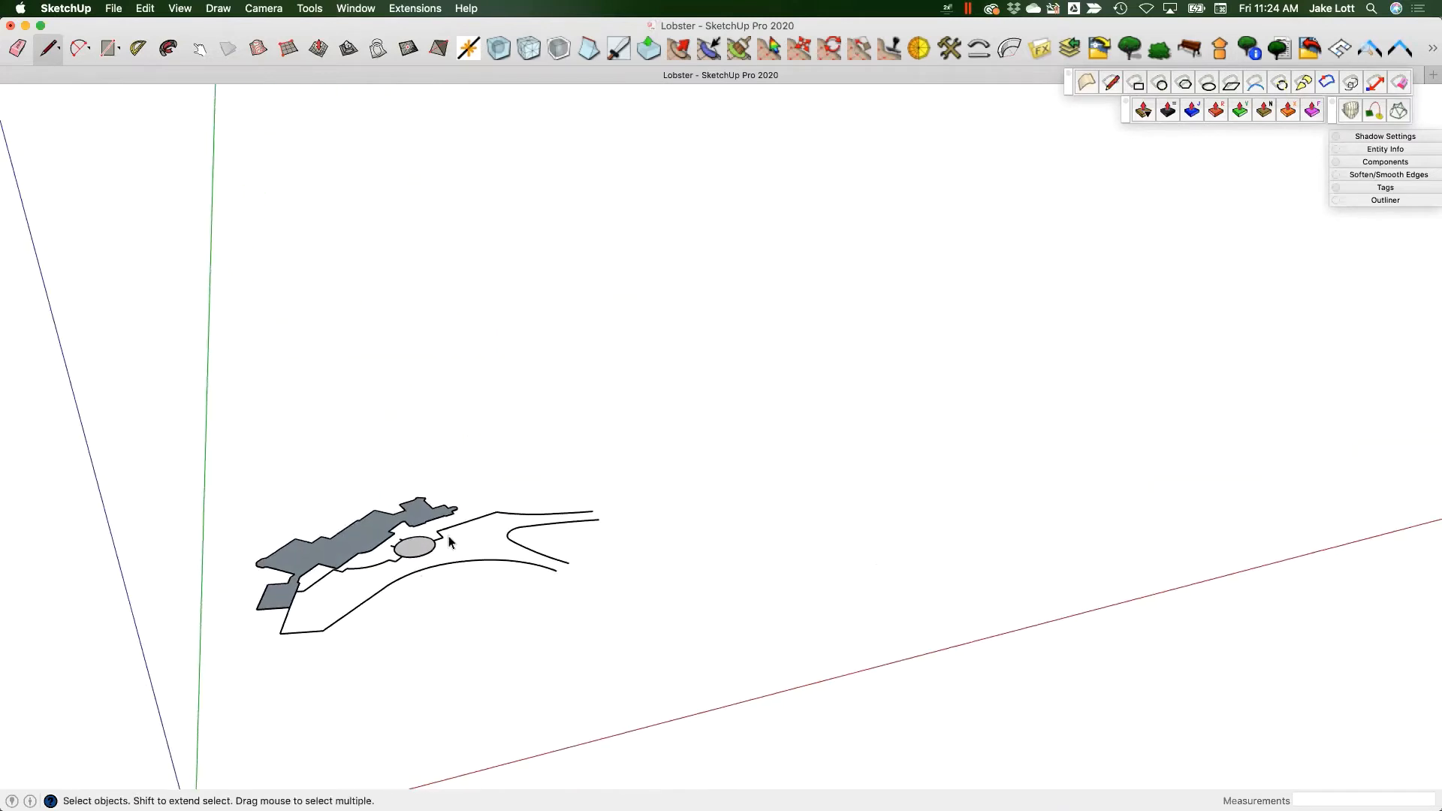
scroll(443, 566, "down", 2)
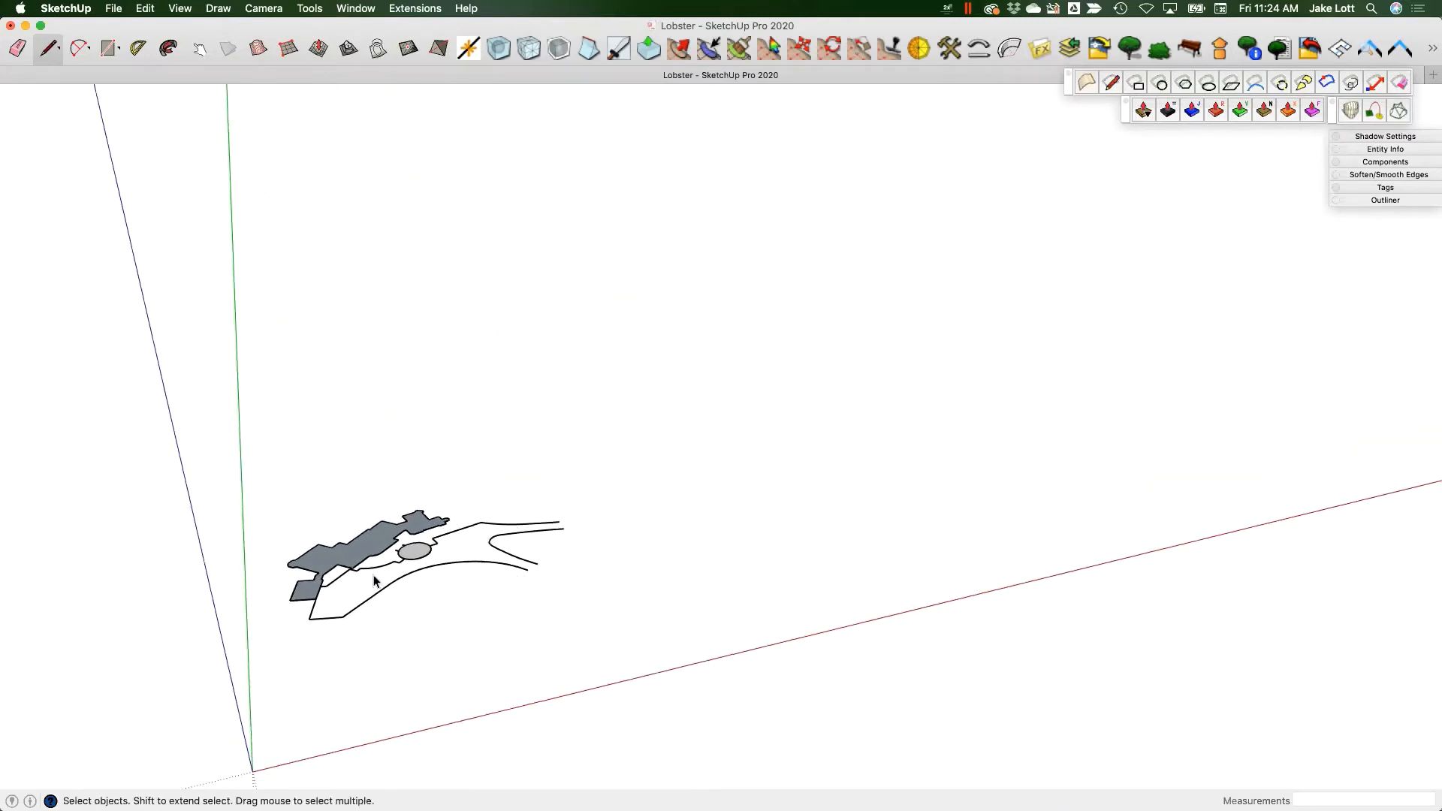
left_click(494, 552)
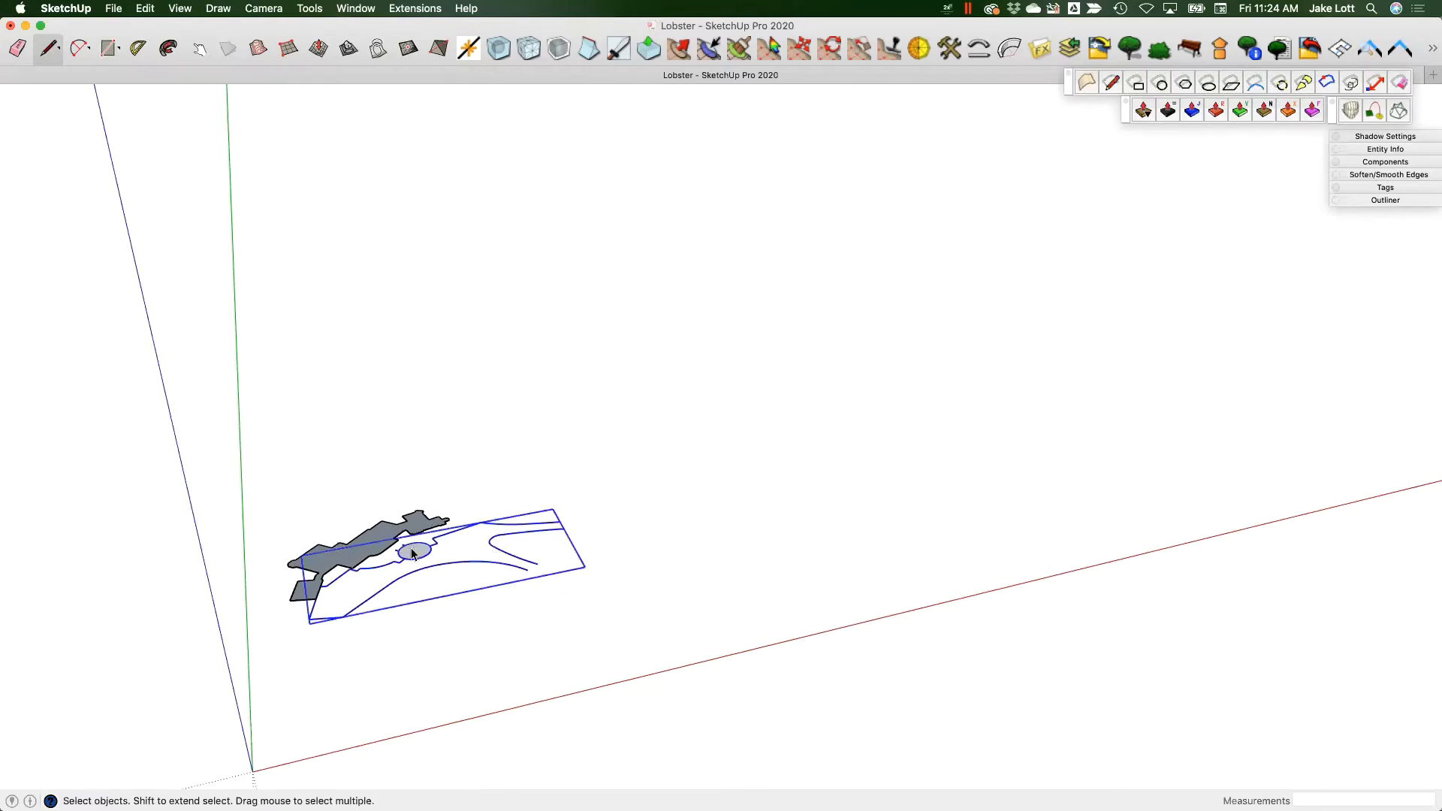
scroll(411, 553, "up", 1)
middle_click_drag(408, 472, 477, 599)
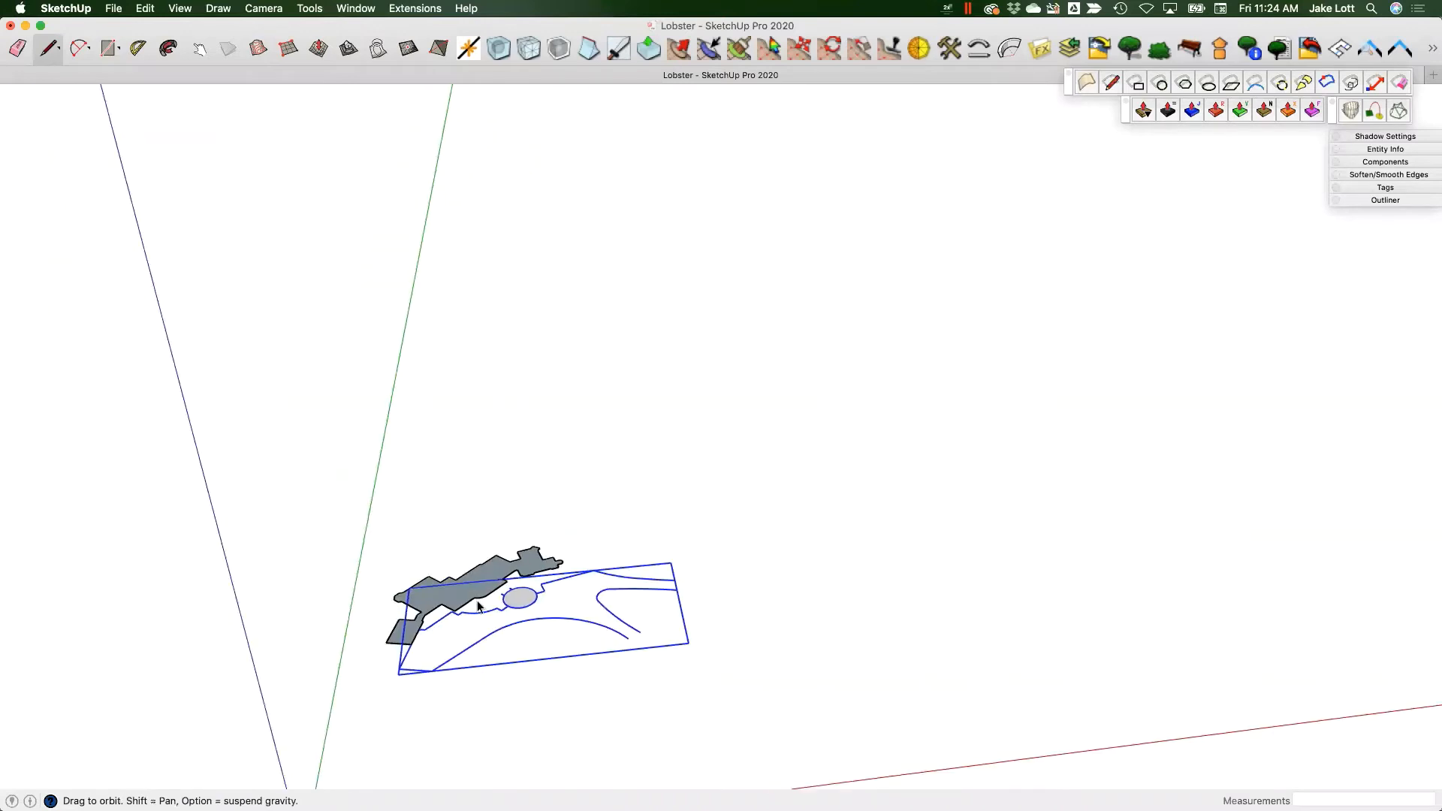
scroll(478, 599, "up", 3)
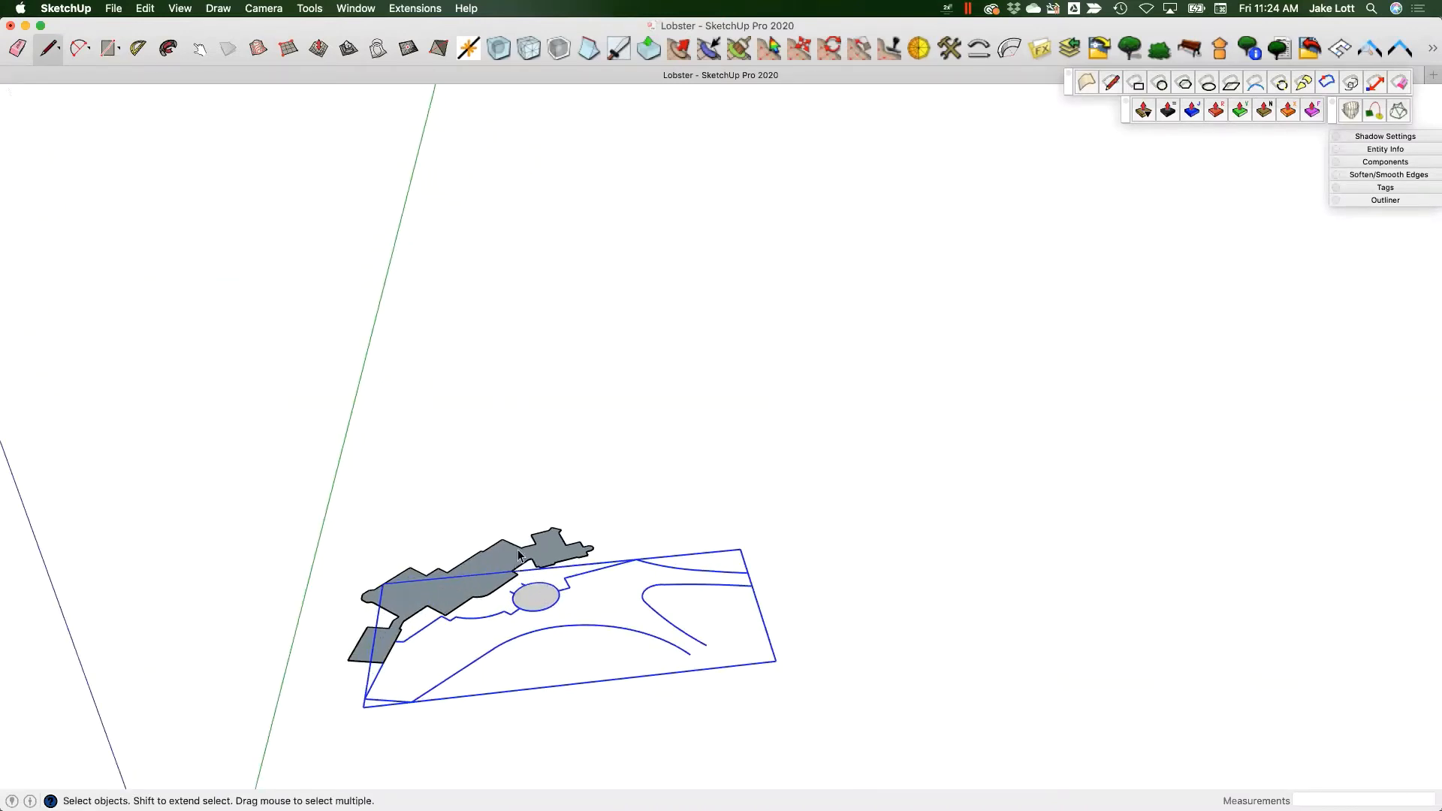
scroll(507, 572, "up", 5)
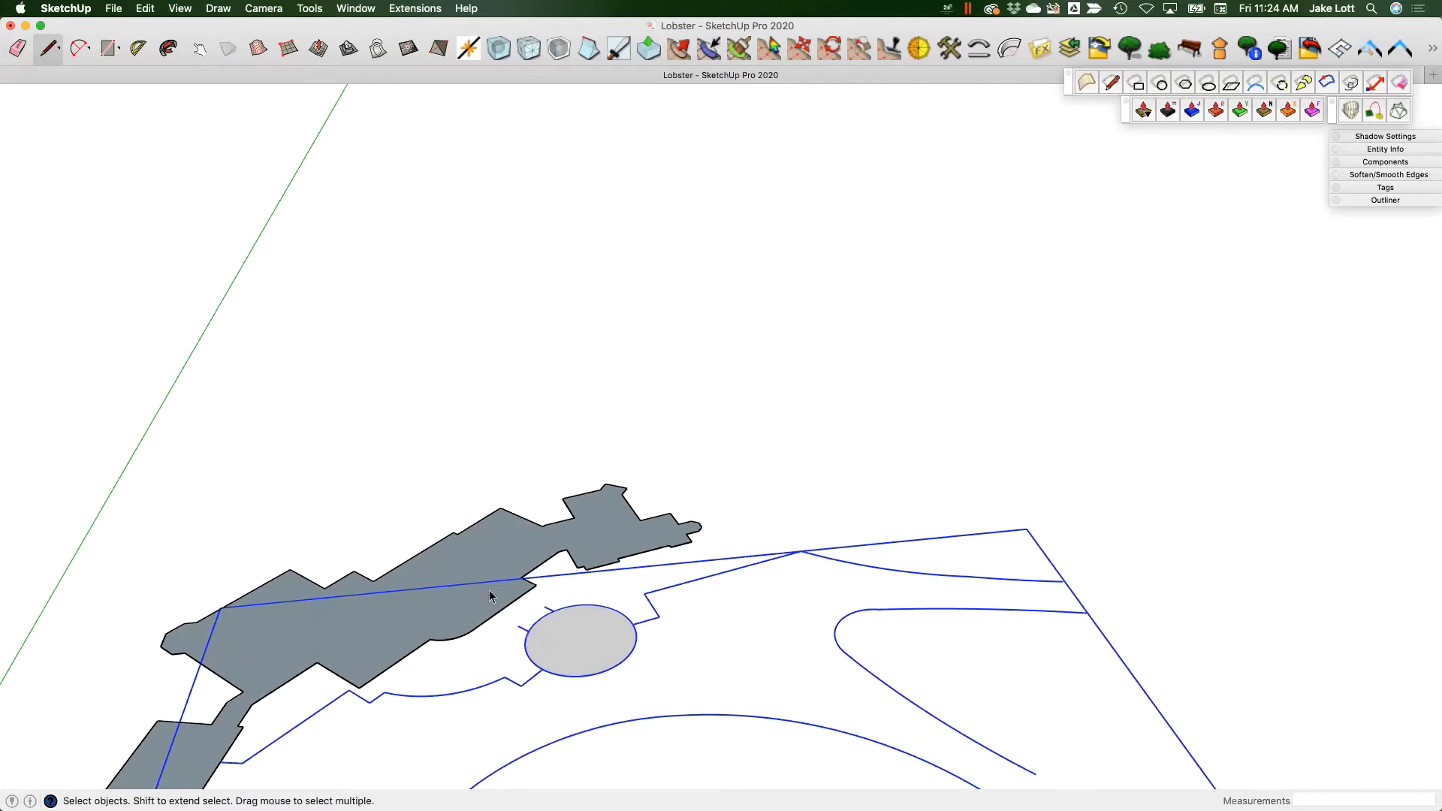
scroll(523, 540, "down", 4)
- Switch to the Client A model in SketchUp and examine its aerial site image around the origin
key("ctrl+Up")
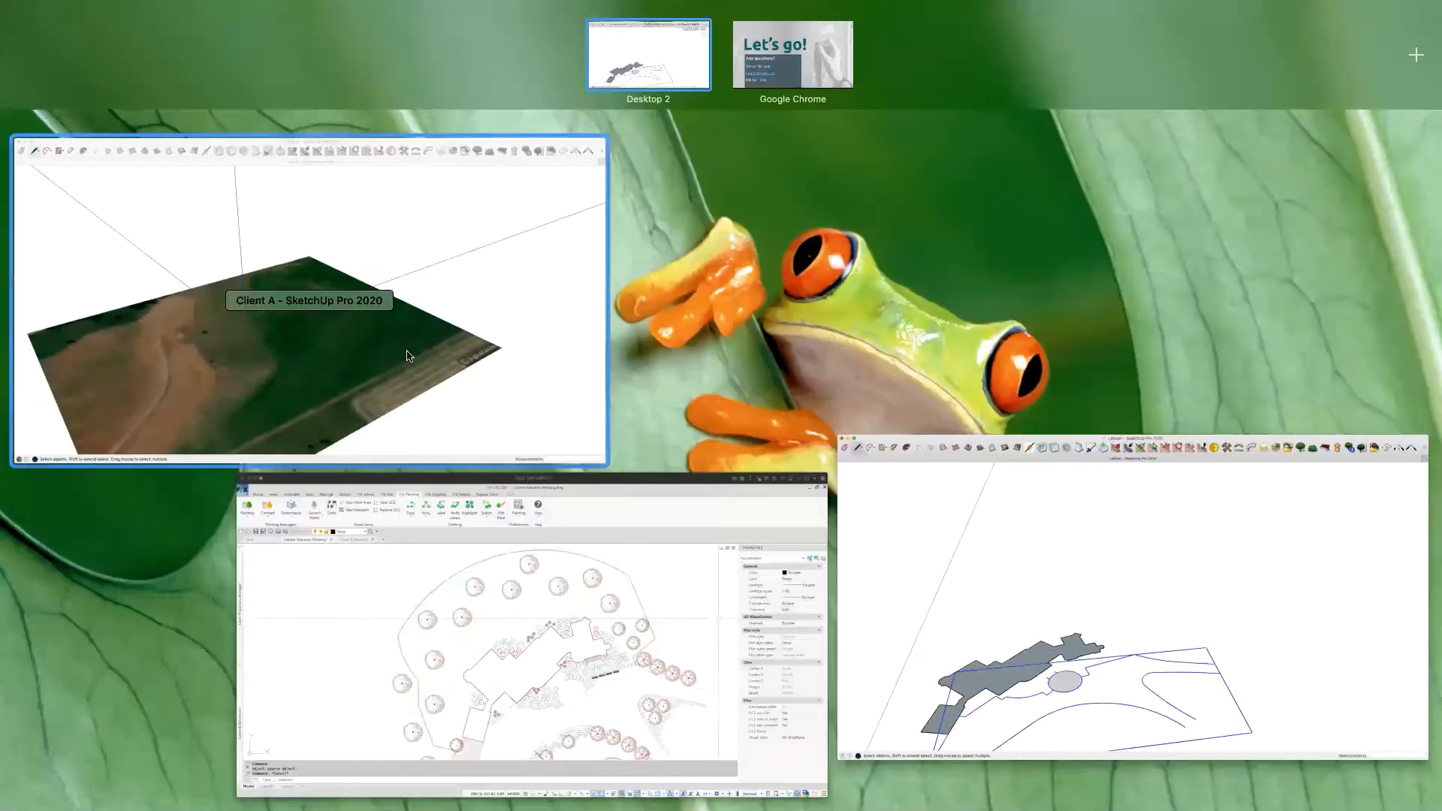
left_click(409, 356)
scroll(573, 466, "down", 3)
mouse_move(573, 466)
middle_mouse_down()
mouse_move(335, 457)
mouse_move(650, 403)
middle_mouse_up()
scroll(650, 403, "up", 3)
middle_click_drag(483, 454, 750, 350)
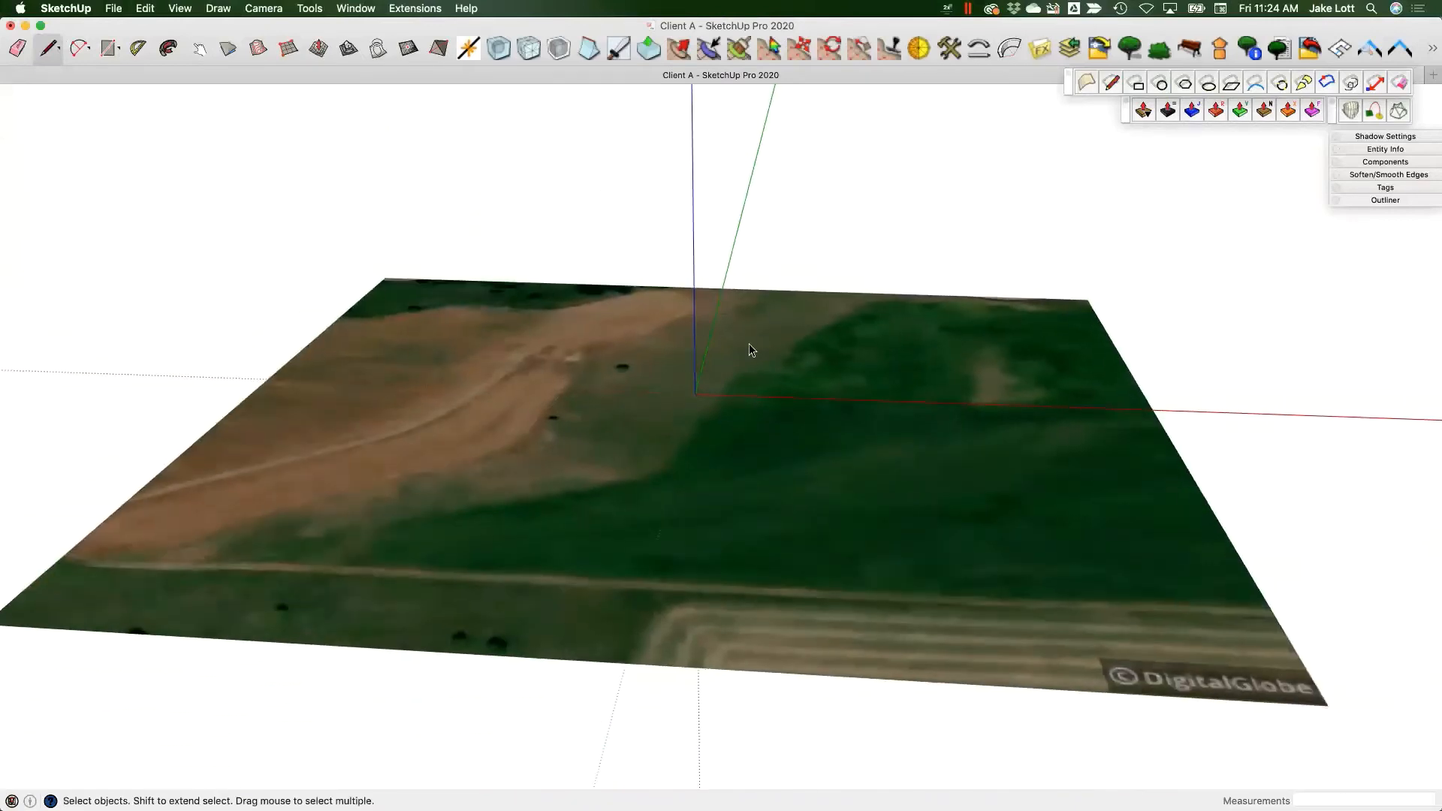
- Switch to F/X CAD and bring up the house area of the Client A Planting drawing
key("ctrl+Up")
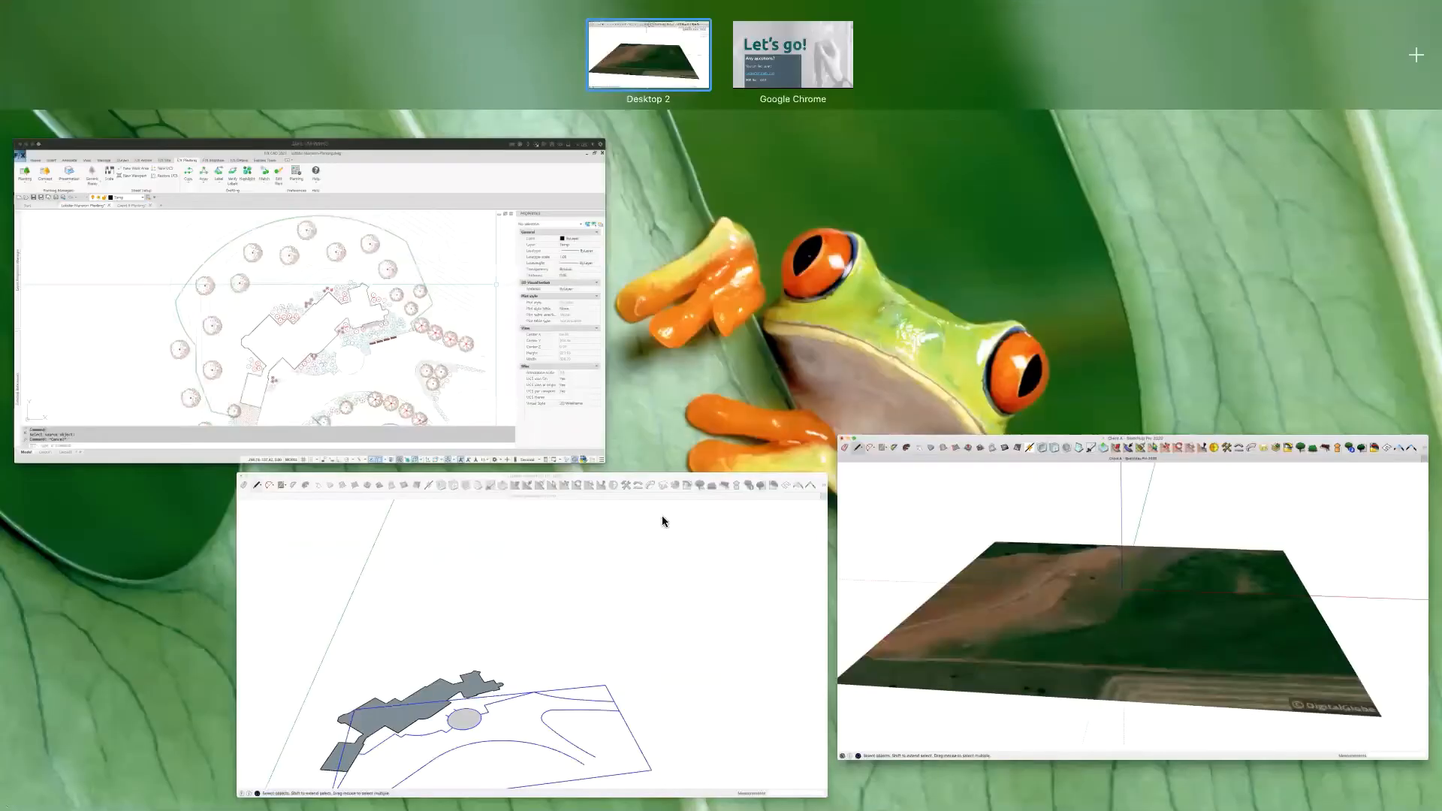
left_click(364, 397)
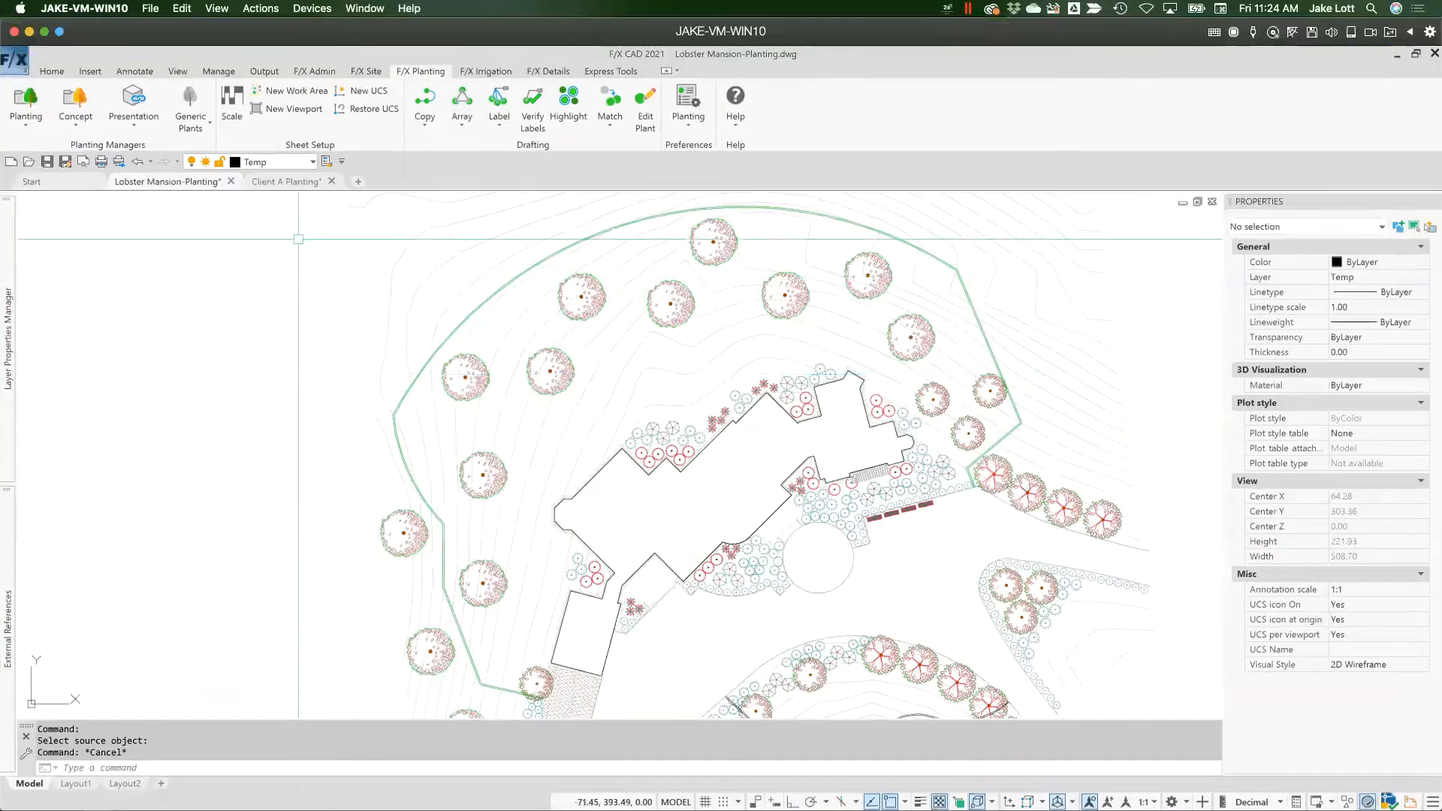
left_click(286, 181)
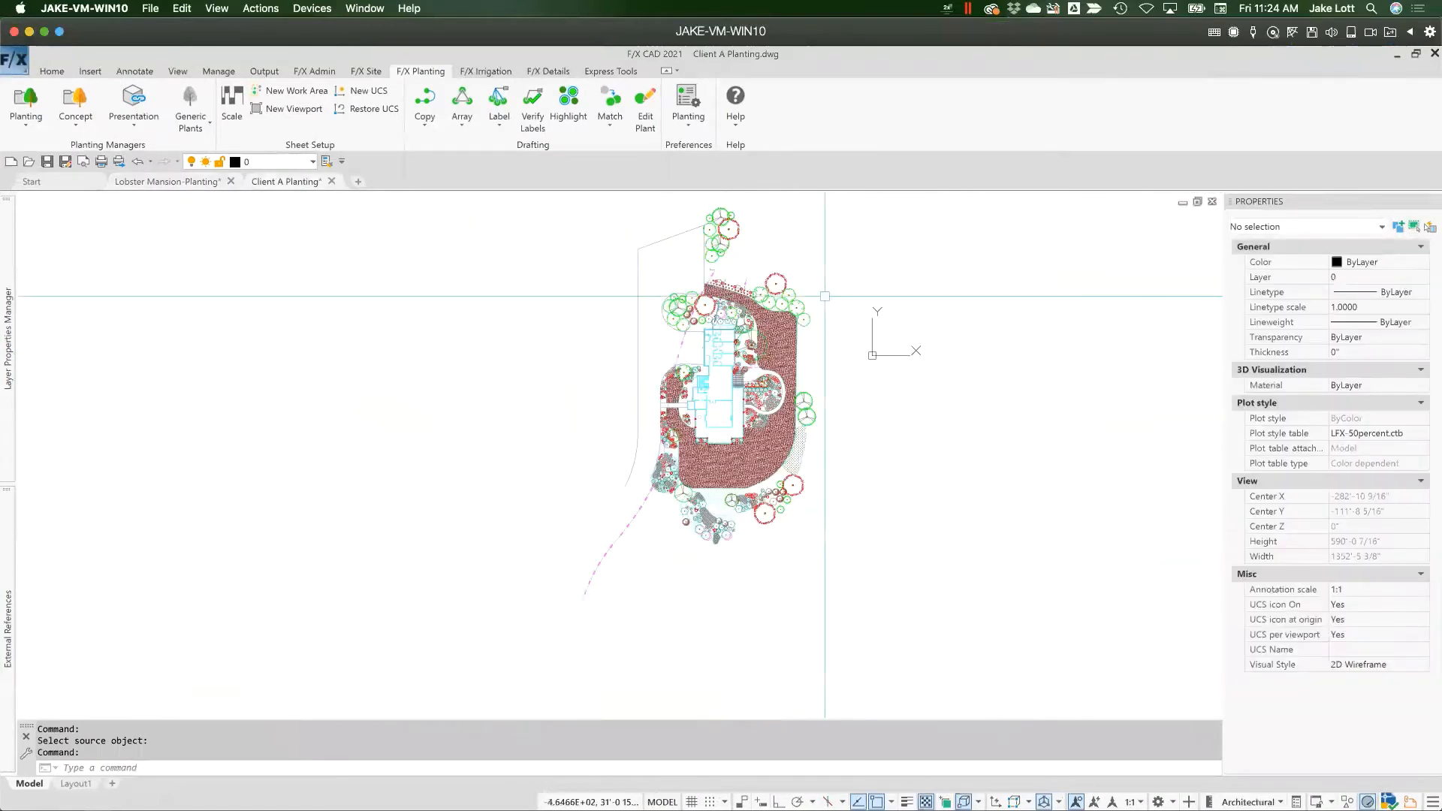
scroll(727, 346, "up", 8)
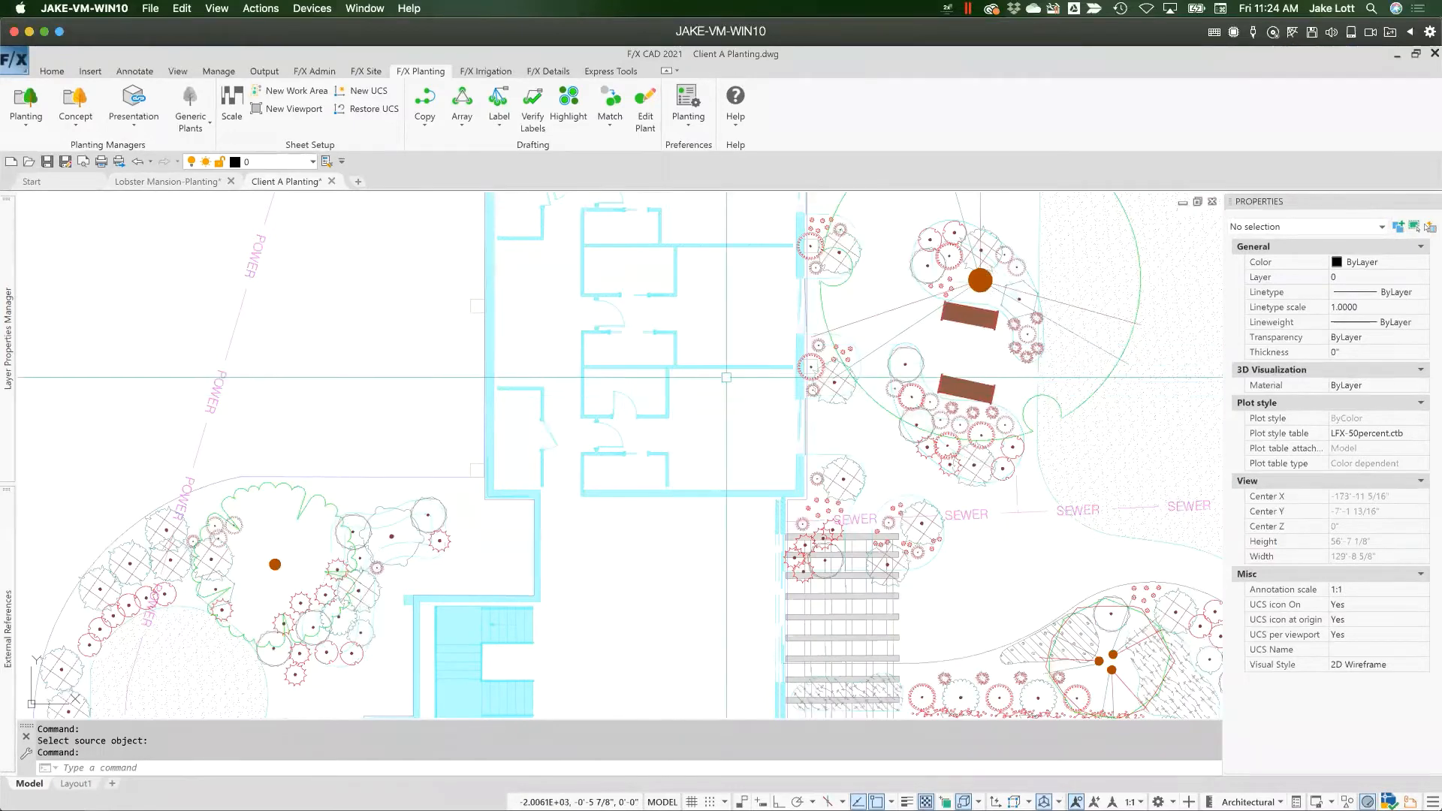
scroll(686, 301, "down", 3)
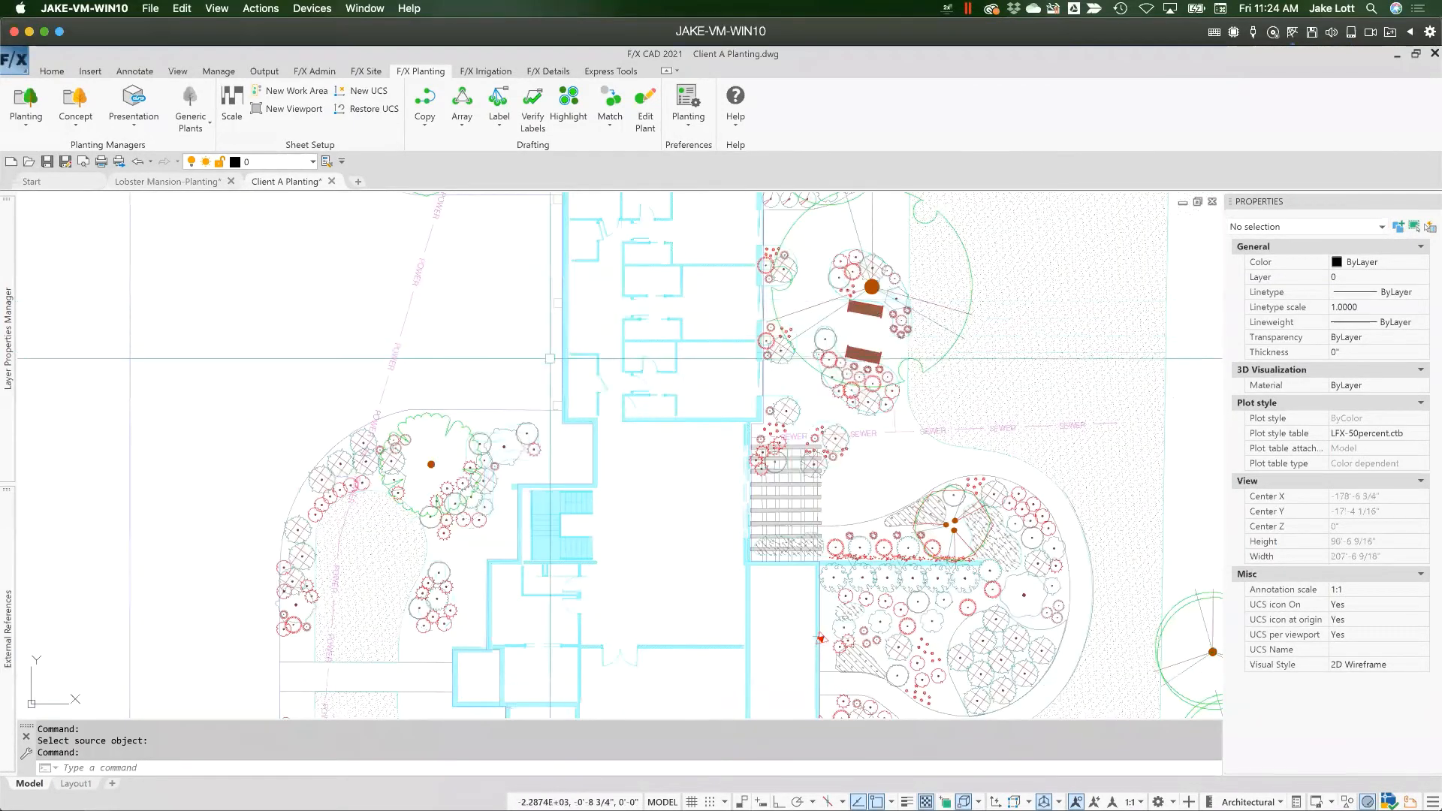
- Send the House Footprint layer through the 3D Connection by picking the house's outer outline, and close the 3D Connection
left_click(134, 105)
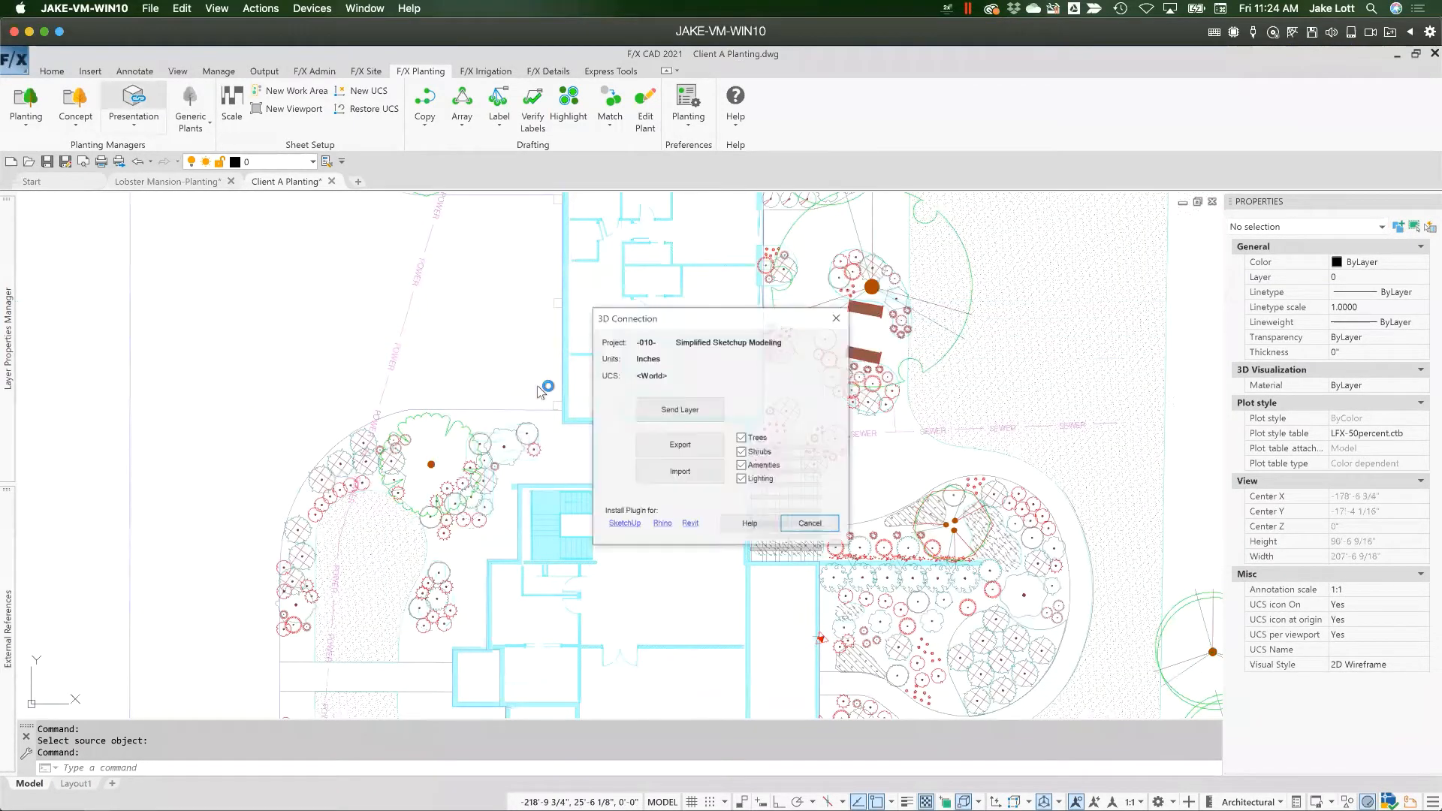
left_click(652, 412)
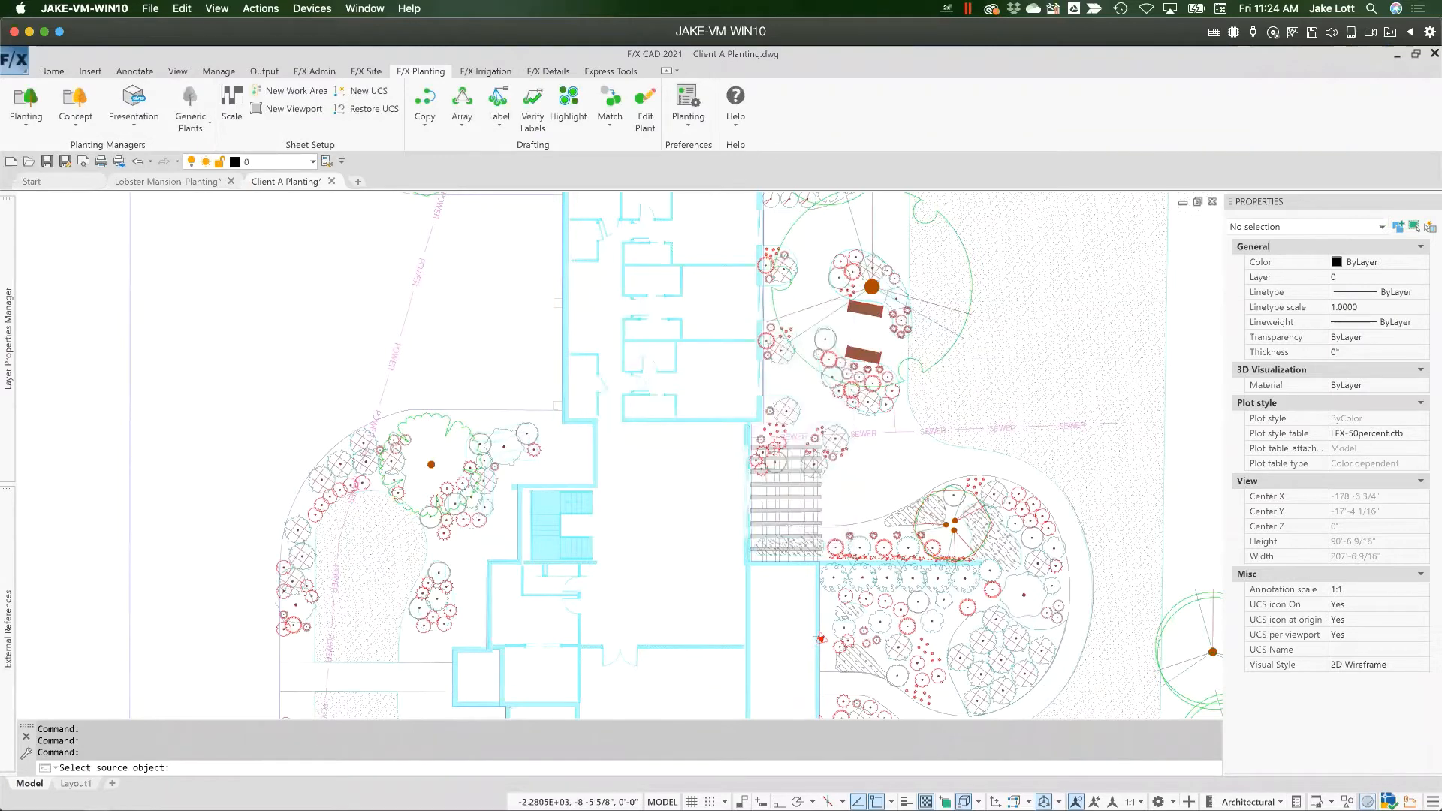
scroll(546, 417, "up", 8)
left_click(571, 444)
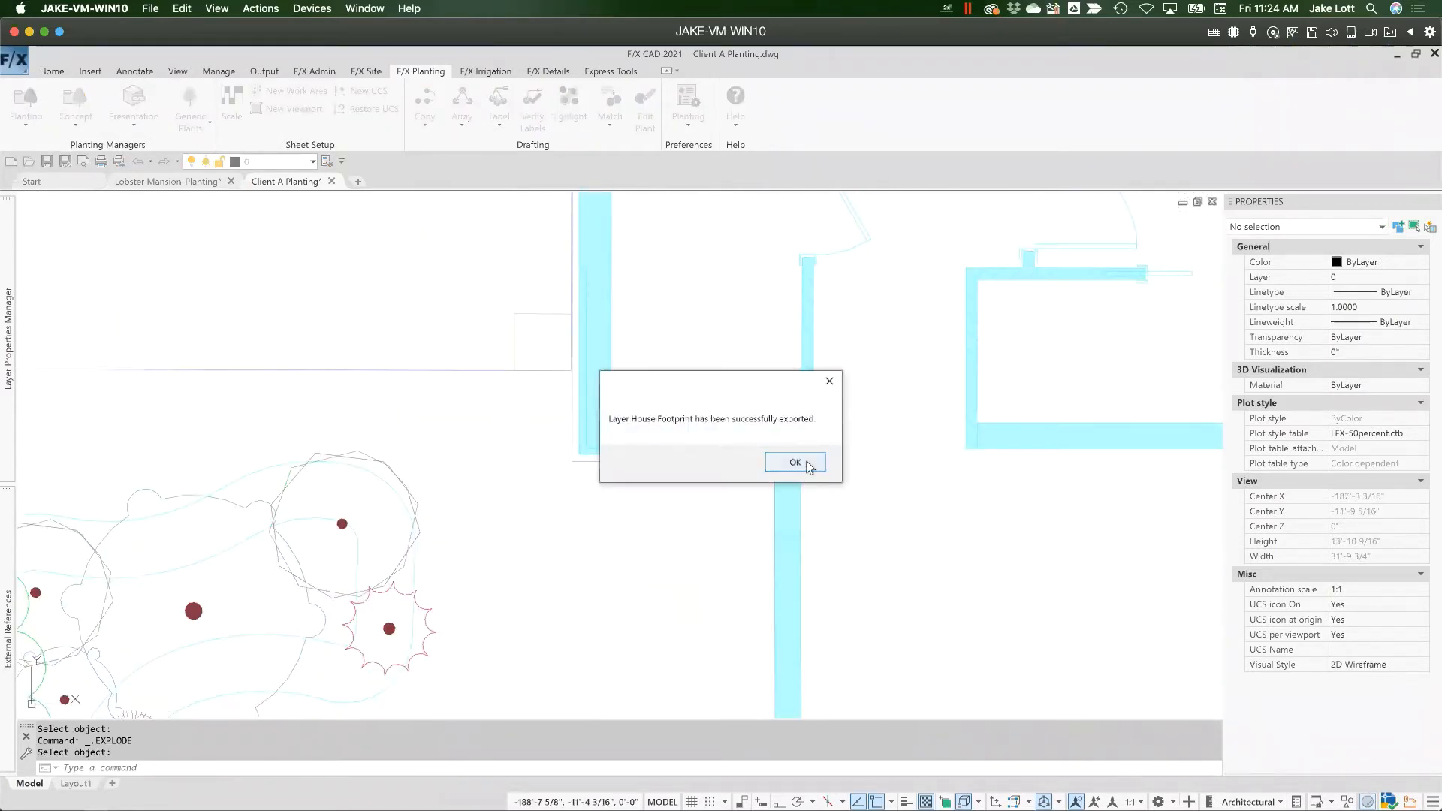
left_click(795, 462)
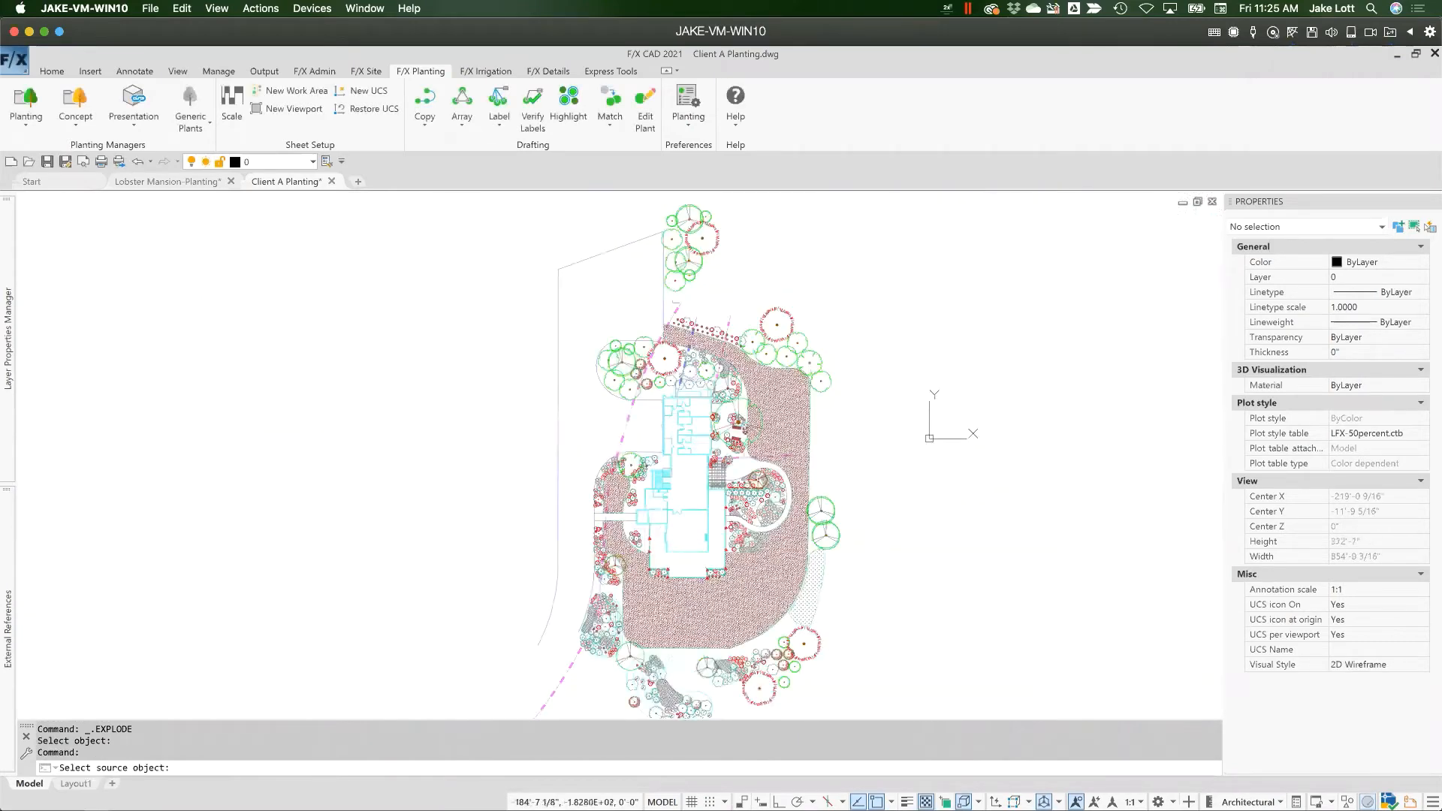
scroll(710, 486, "up", 2)
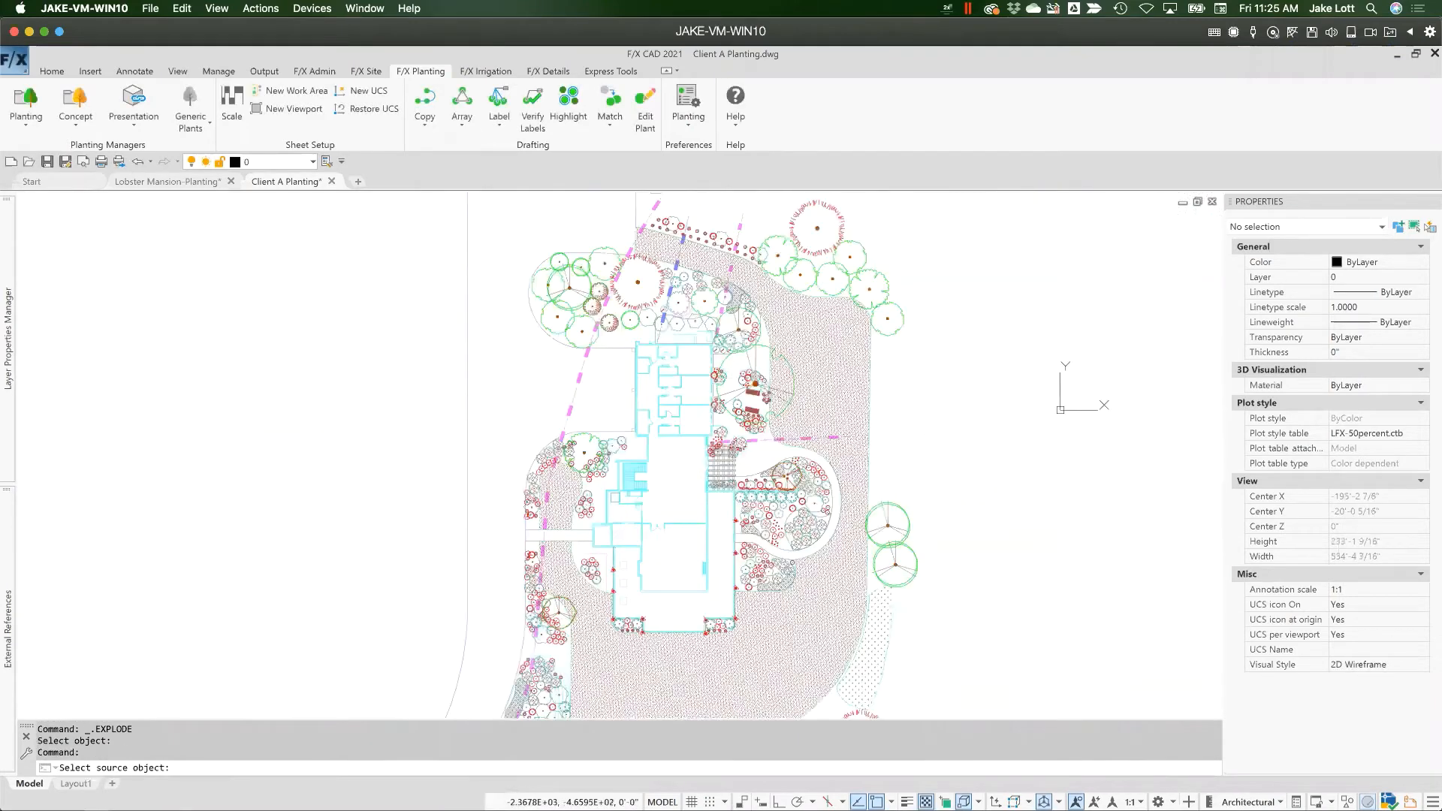
right_click(669, 480)
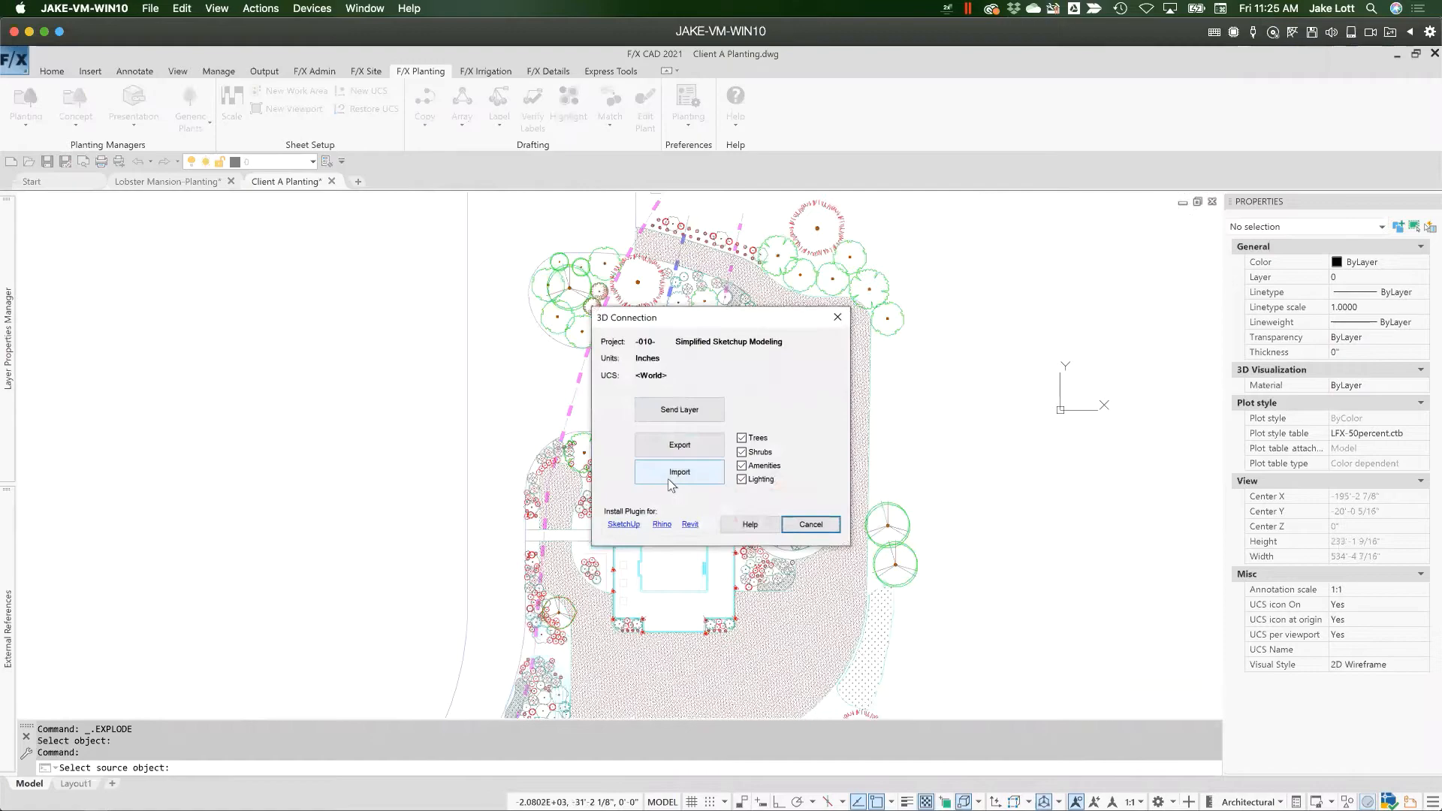
left_click(811, 523)
- Switch back to the Client A site model in SketchUp
key("ctrl+Up")
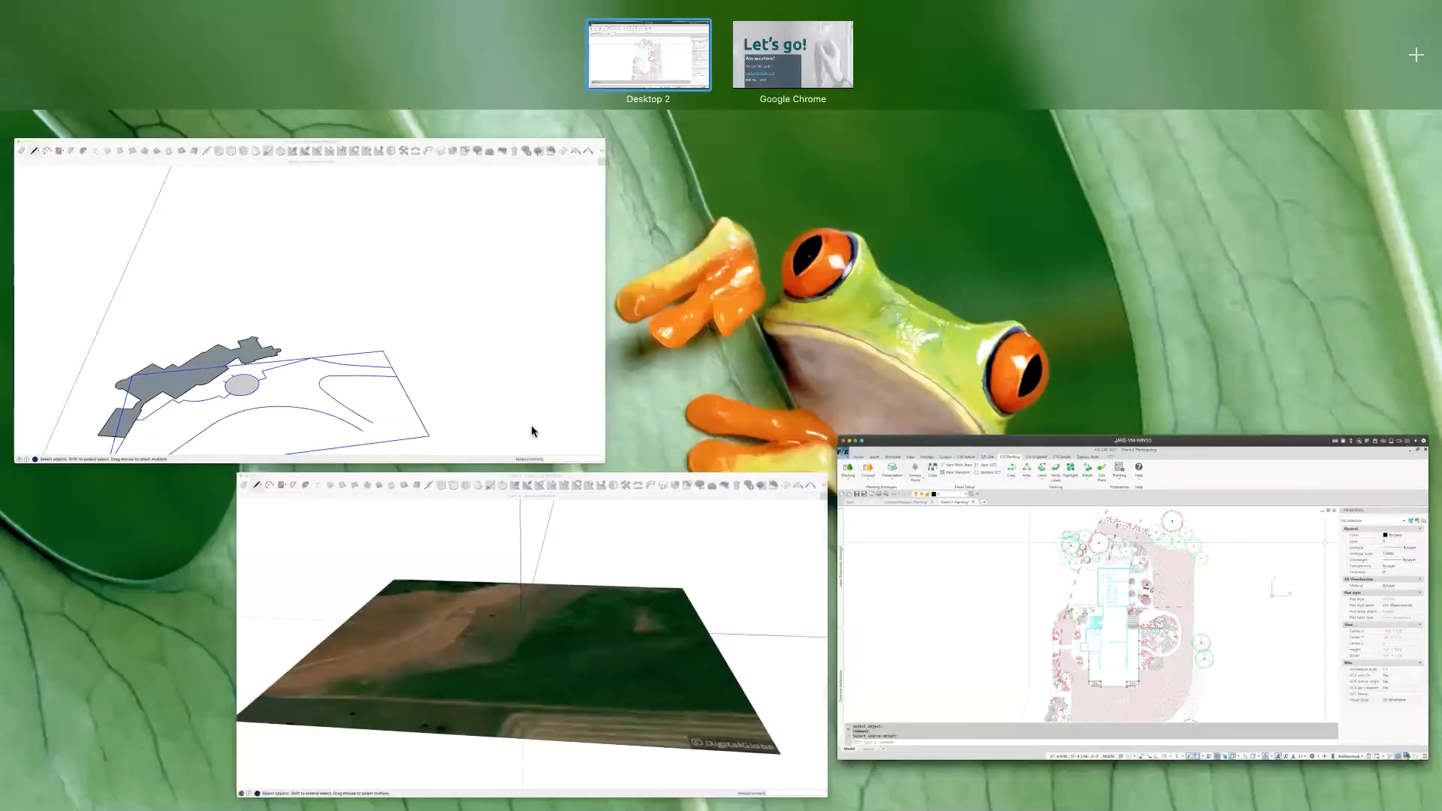
left_click(484, 601)
mouse_move(995, 422)
middle_mouse_down()
mouse_move(460, 406)
mouse_move(470, 454)
mouse_move(911, 464)
mouse_move(718, 502)
mouse_move(755, 490)
mouse_move(737, 406)
mouse_move(737, 483)
mouse_move(729, 473)
middle_mouse_up()
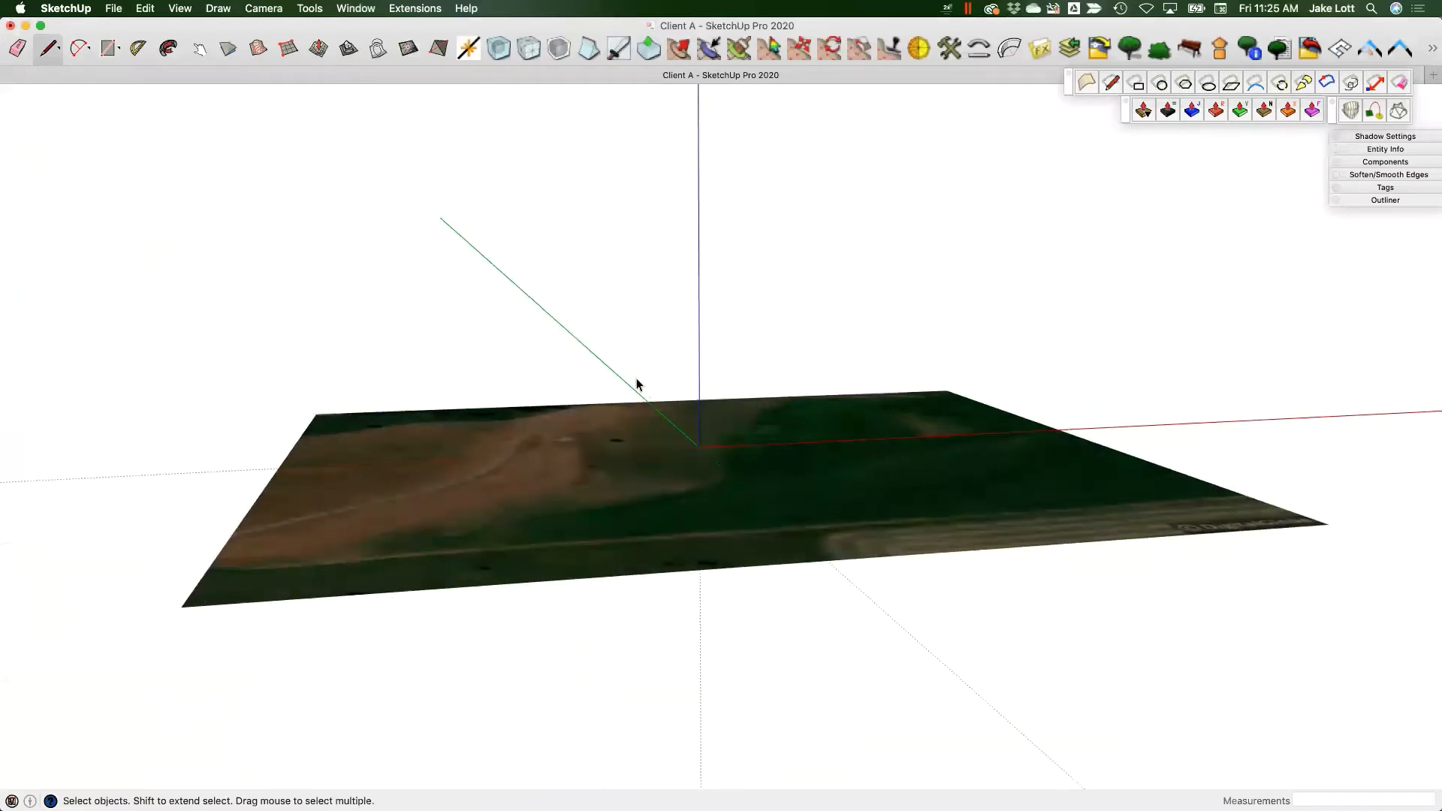
- Import the house footprint sent from F/X CAD and move it up onto the aerial site image
left_click(1074, 48)
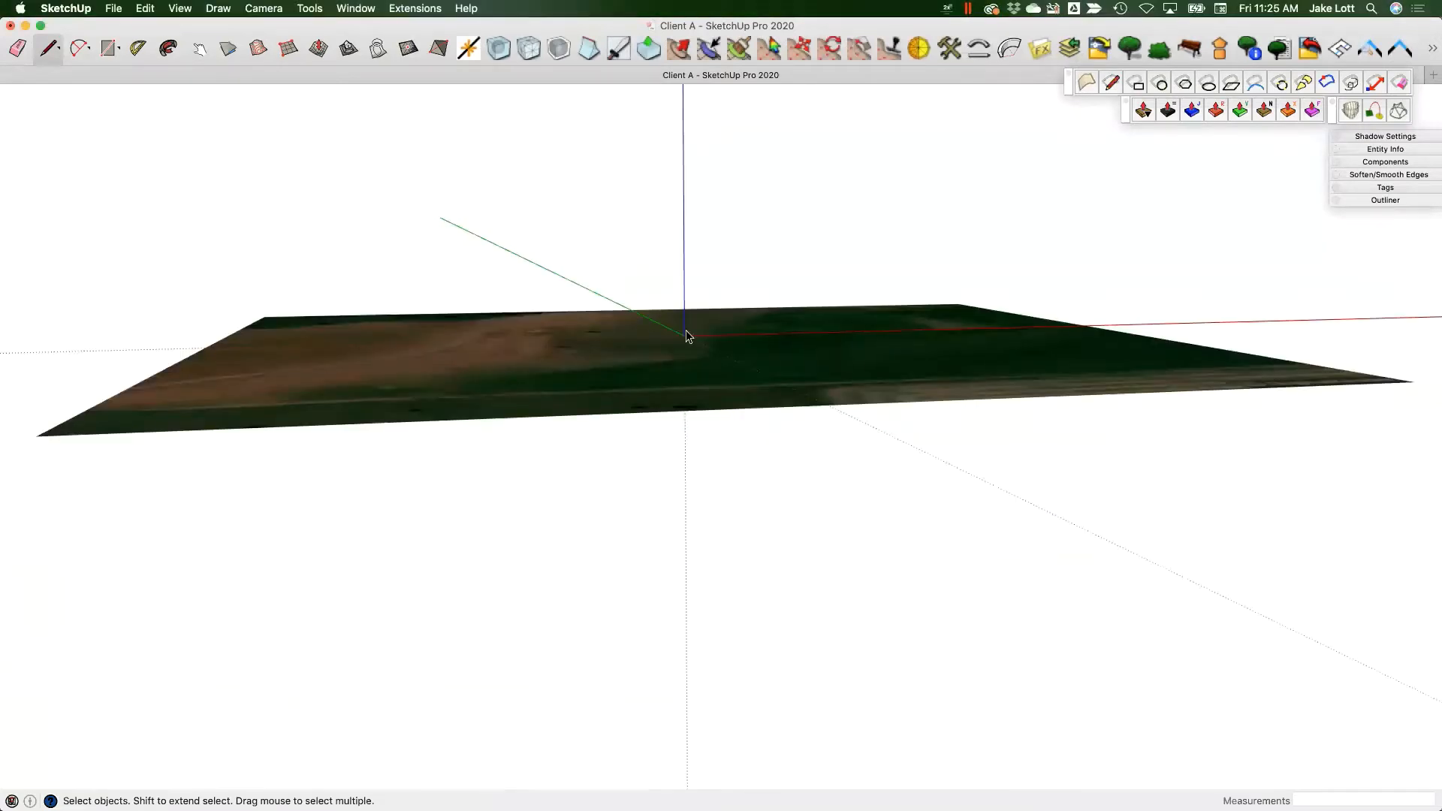
middle_click_drag(687, 336, 630, 392)
left_click_drag(603, 448, 506, 439)
key("space")
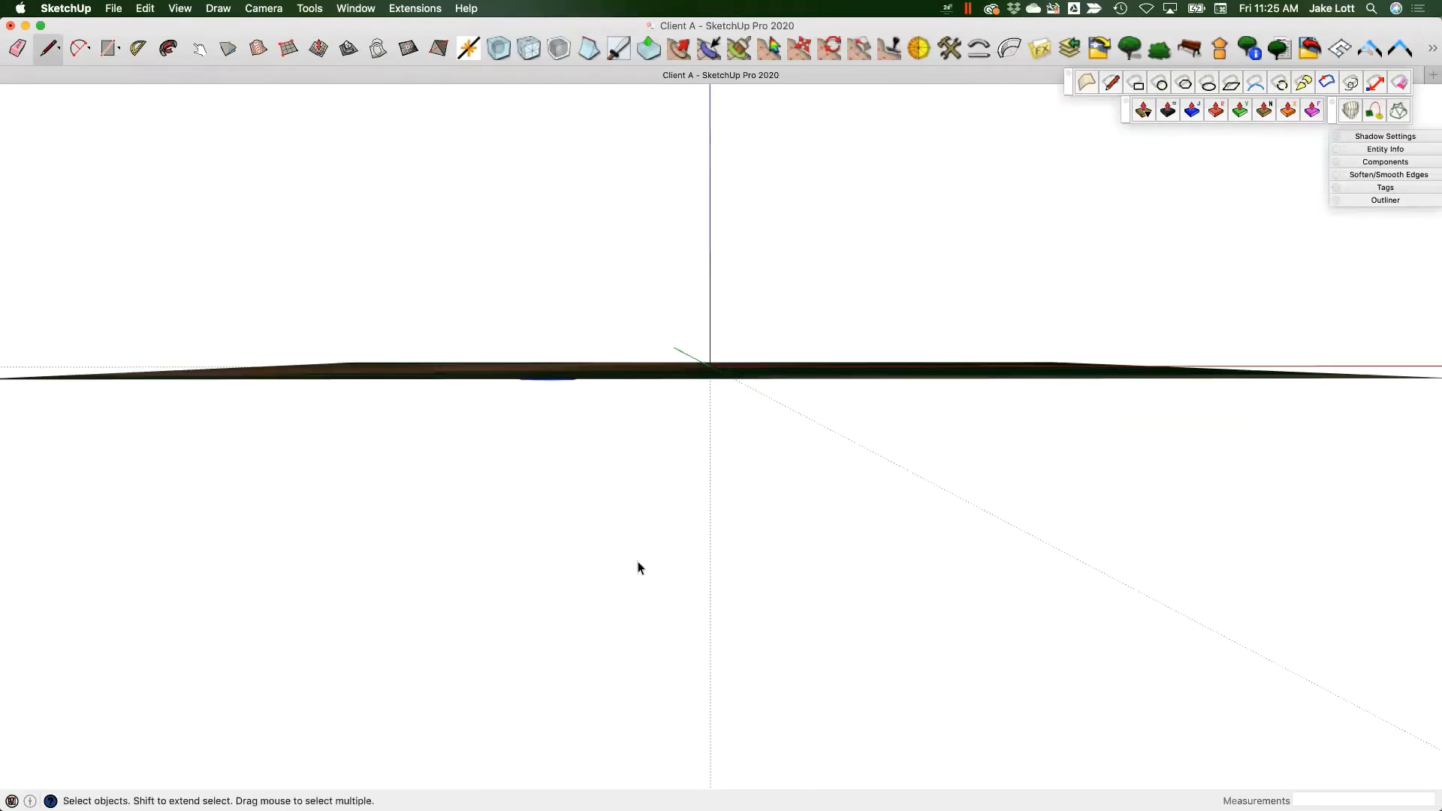
key("m")
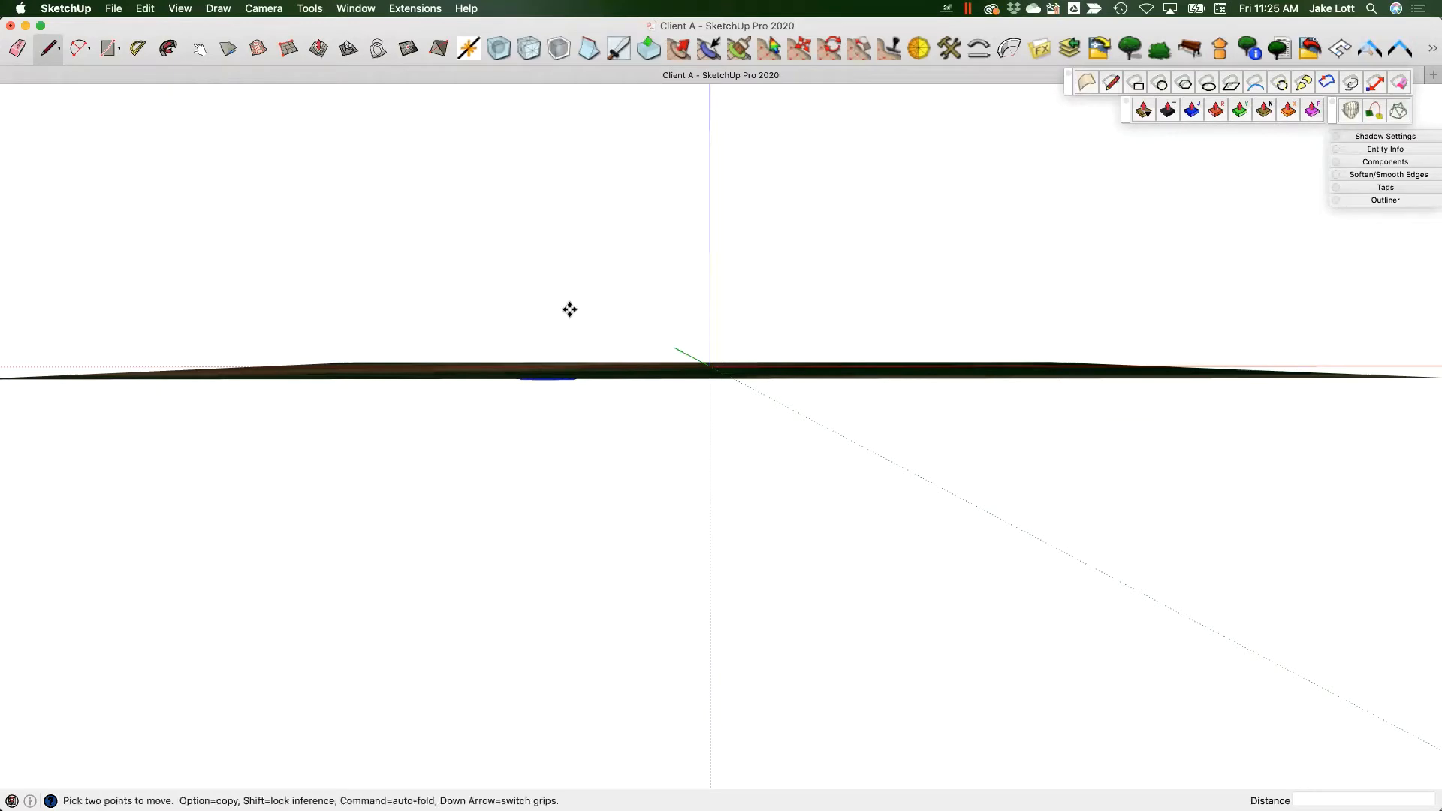
left_click(570, 311)
- Make the selected house footprint geometry into a group
middle_click_drag(554, 396, 544, 376)
scroll(545, 383, "up", 3)
key("space")
right_click(547, 391)
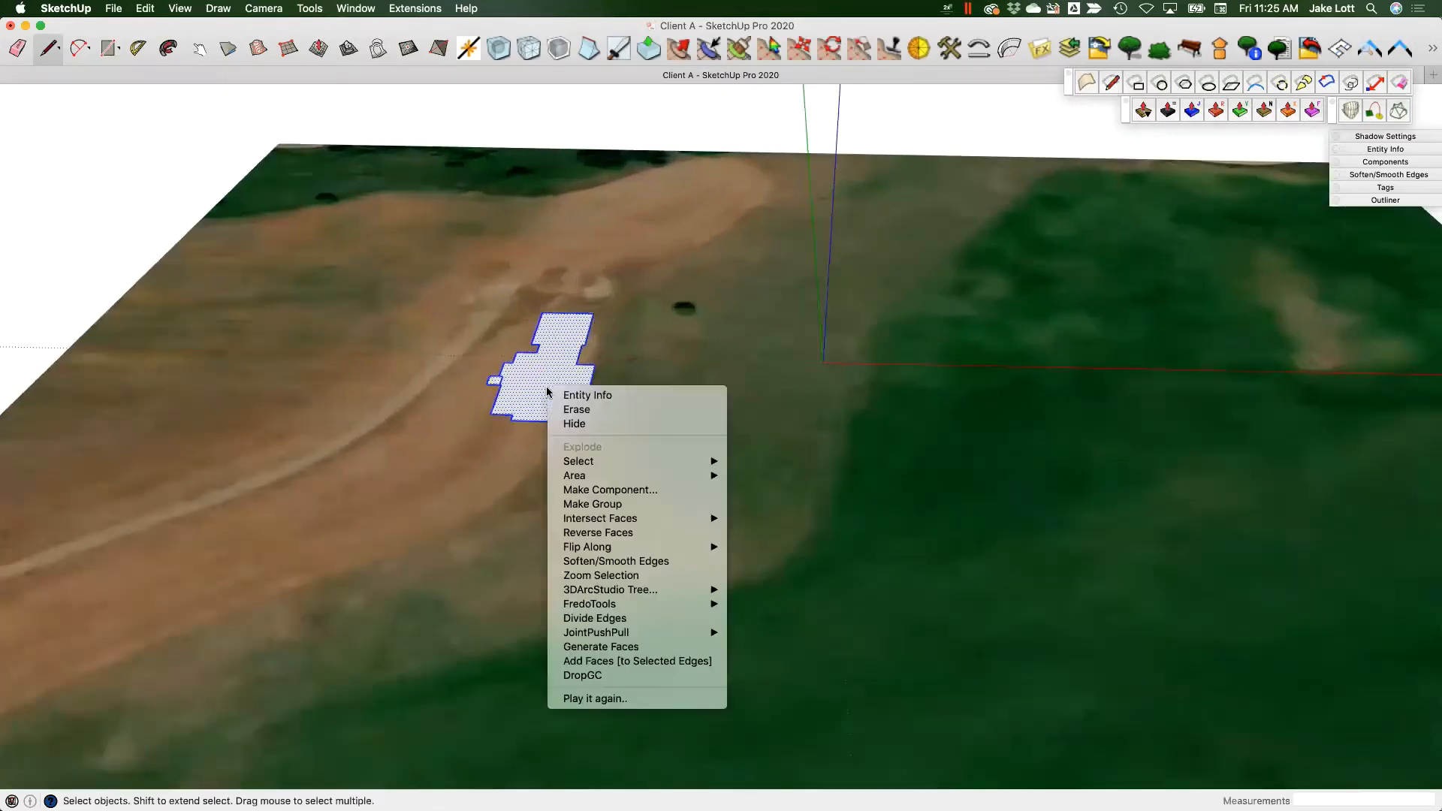
left_click(593, 504)
- Open the house footprint group and extrude its main face upward 25'
middle_click_drag(564, 386, 782, 467)
scroll(782, 467, "up", 3)
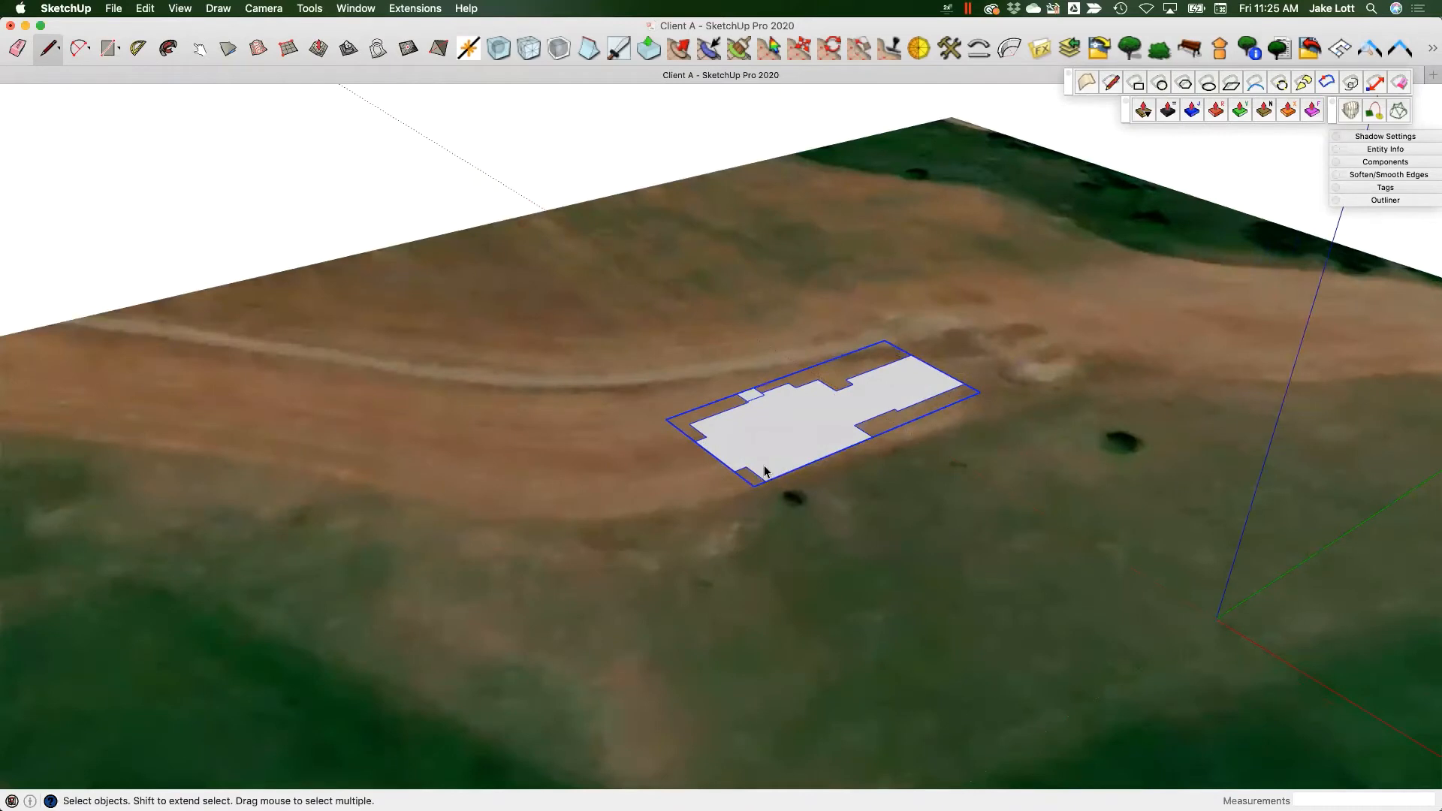
double_click(768, 455)
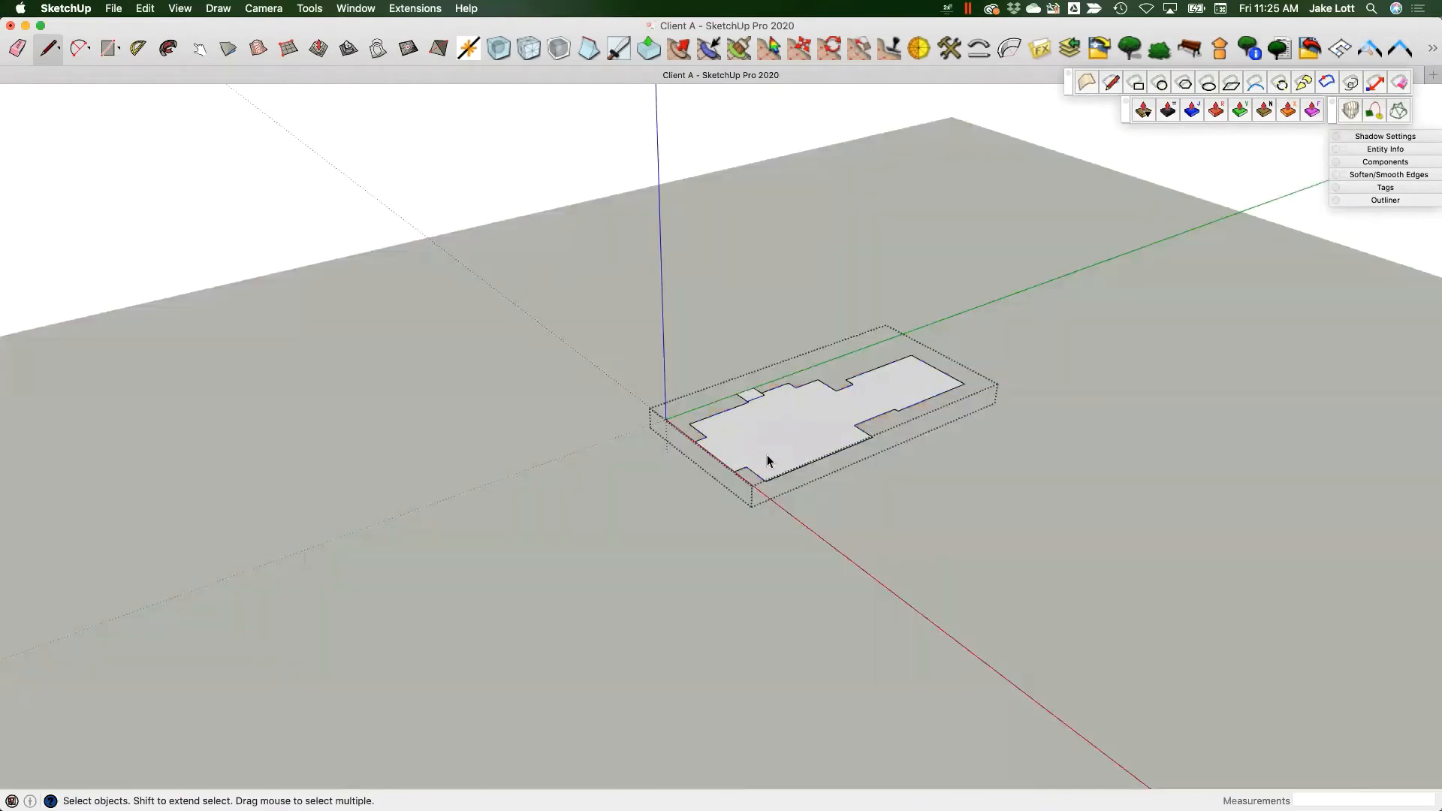
key("p")
left_click_drag(771, 456, 776, 407)
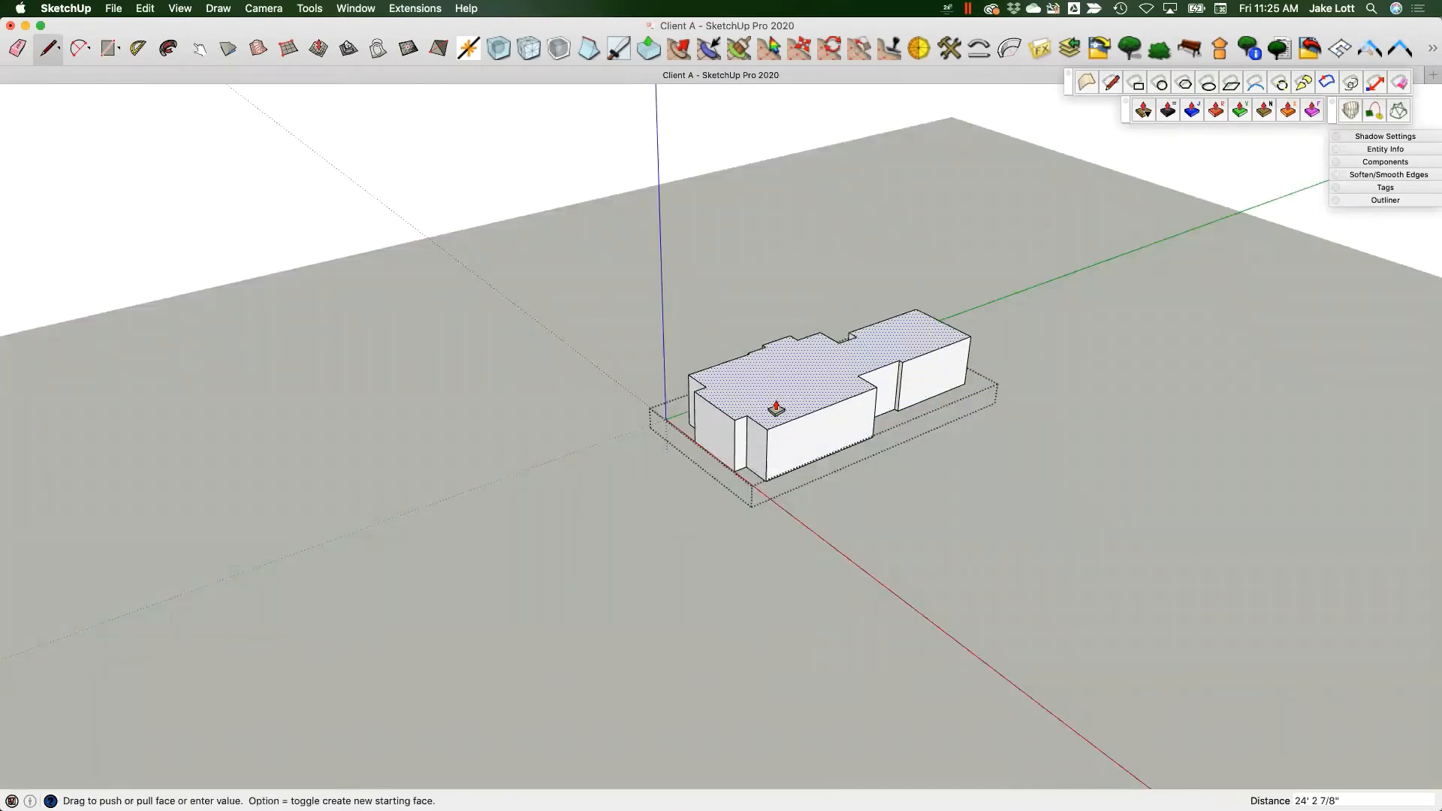
key("Return")
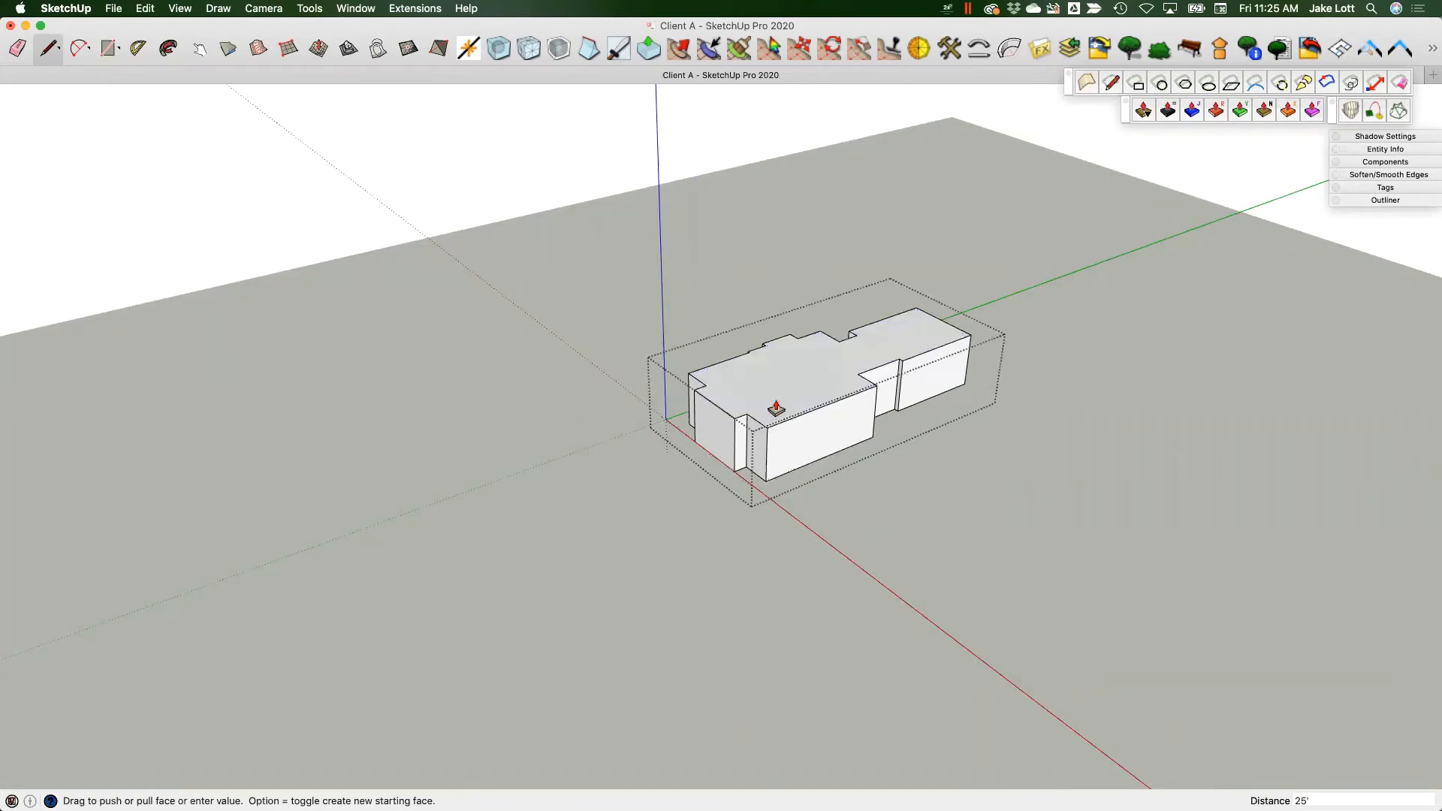
- Close the house group and drop it onto the site surface with DropGC
key("space")
left_click(713, 548)
middle_click_drag(741, 549, 811, 419)
right_click(811, 419)
mouse_move(842, 620)
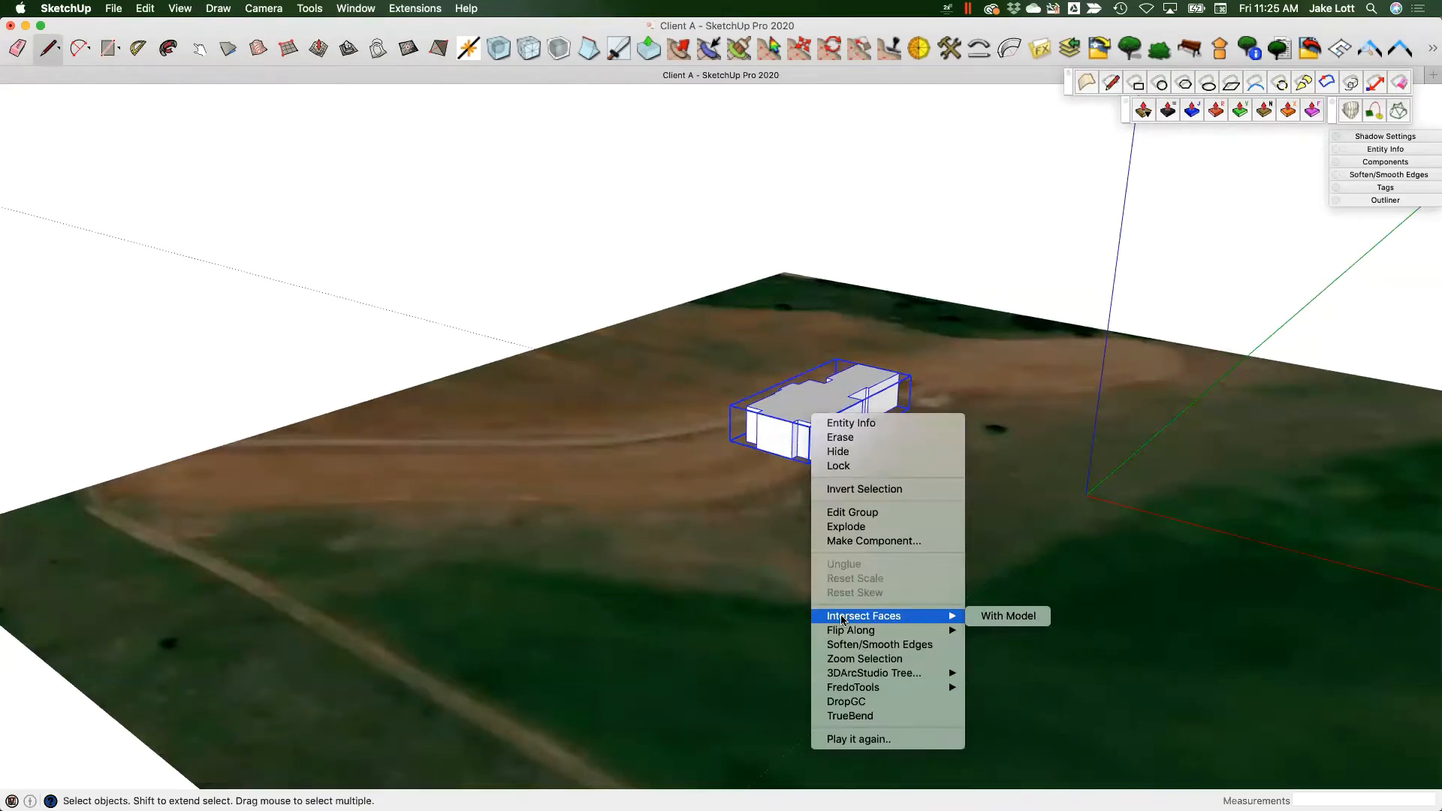
left_click(839, 708)
- Examine from several angles how the house mass sits on the flat aerial site image
middle_click_drag(867, 661, 796, 444)
scroll(793, 437, "up", 3)
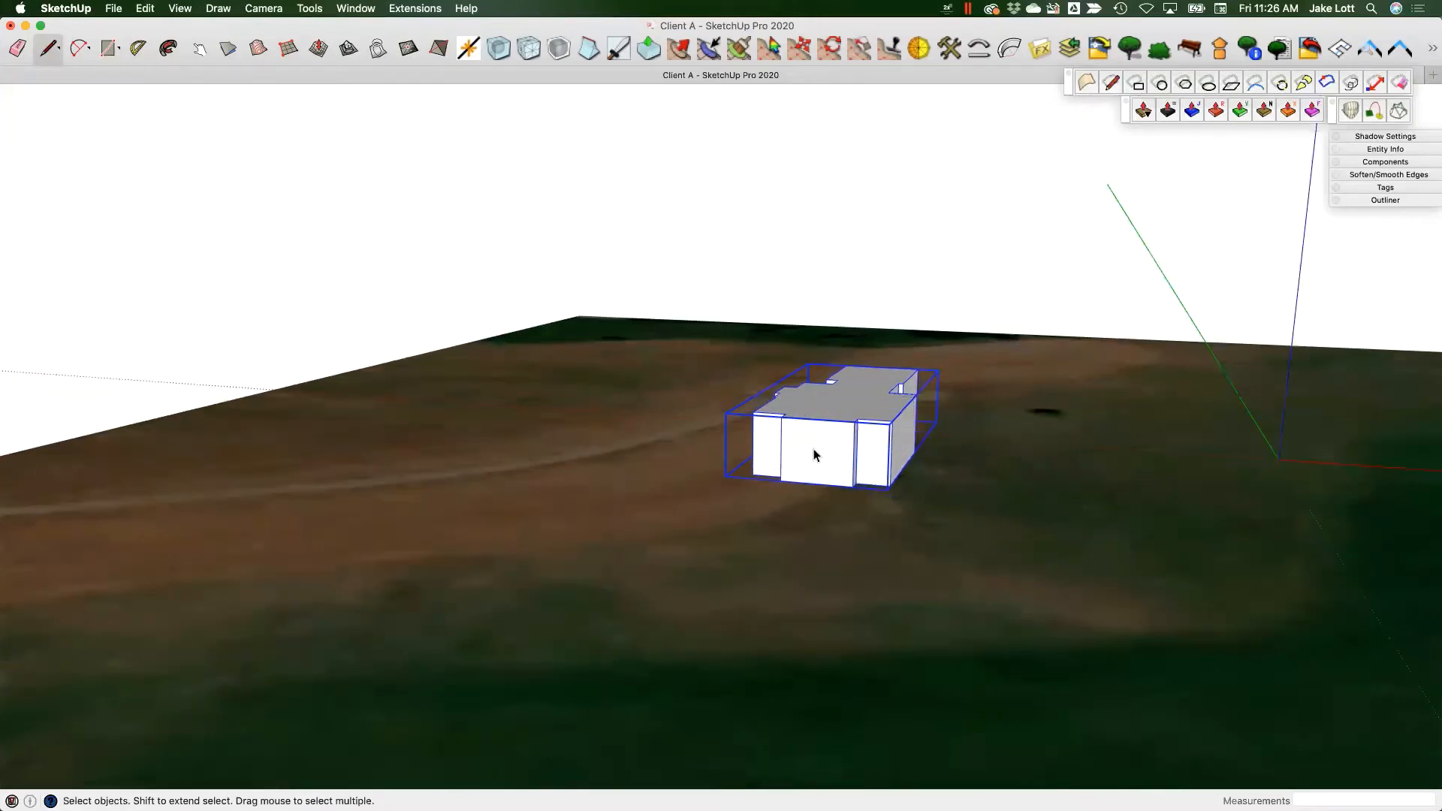
scroll(817, 445, "down", 2)
middle_click_drag(863, 453, 364, 621)
scroll(776, 428, "up", 2)
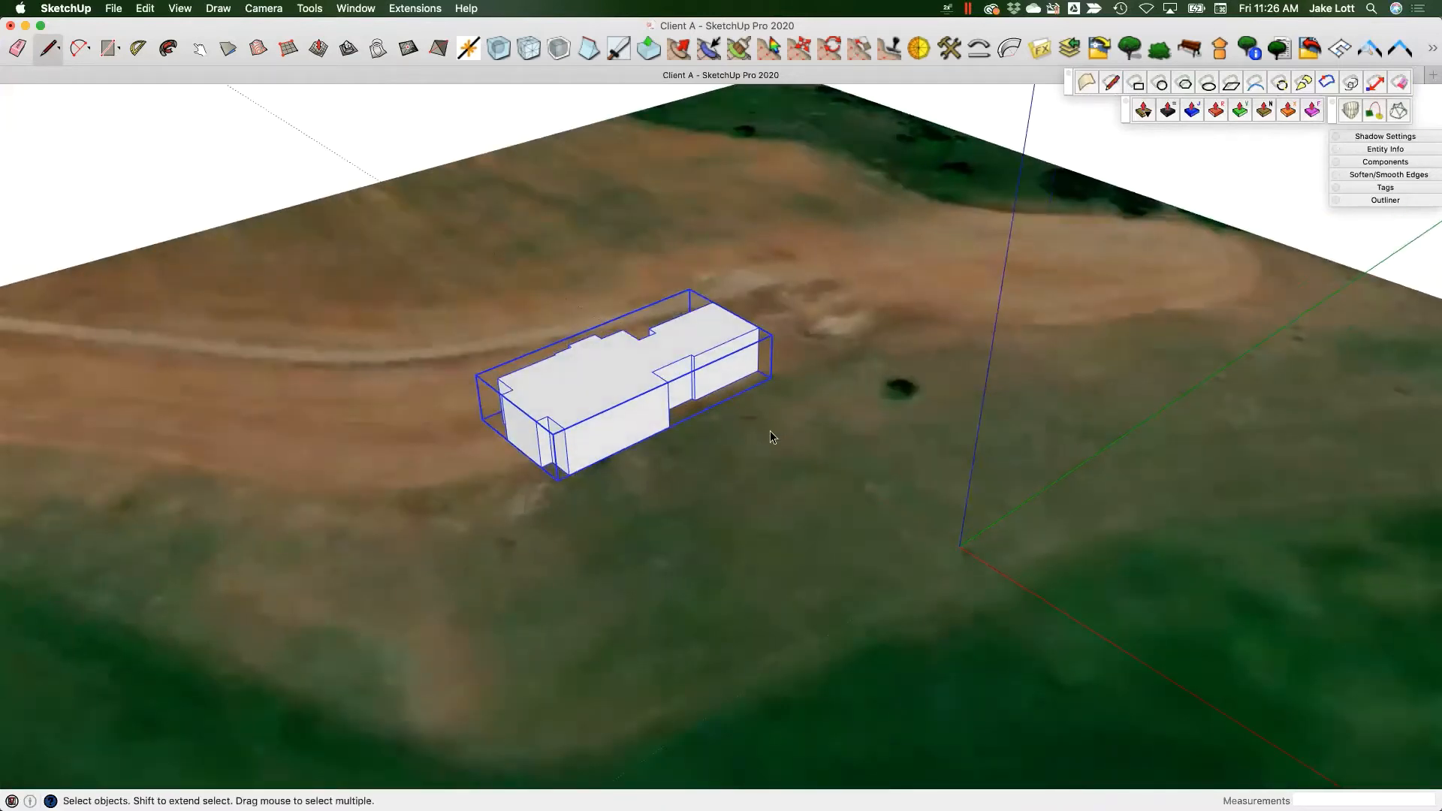
middle_click_drag(770, 432, 740, 425)
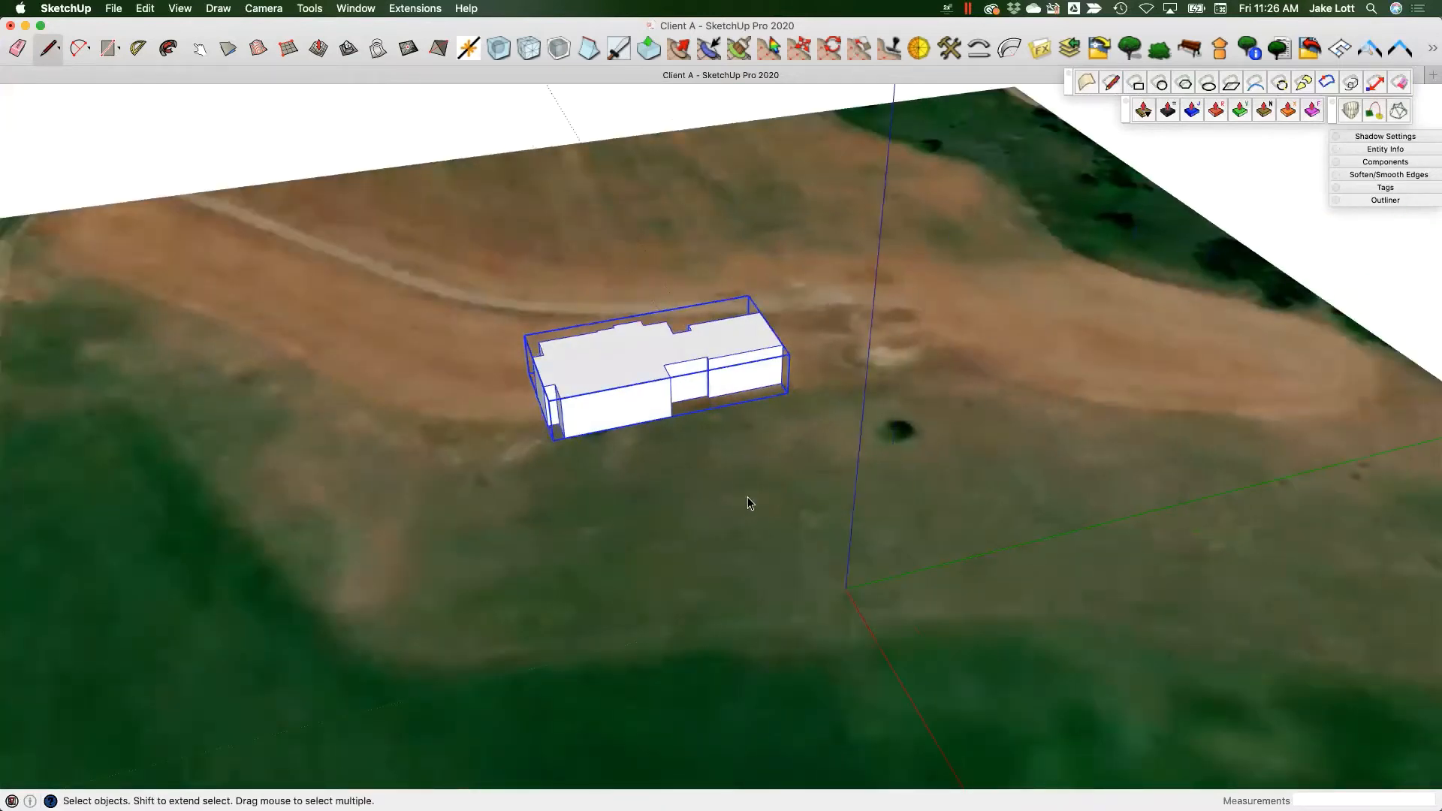
scroll(747, 497, "down", 2)
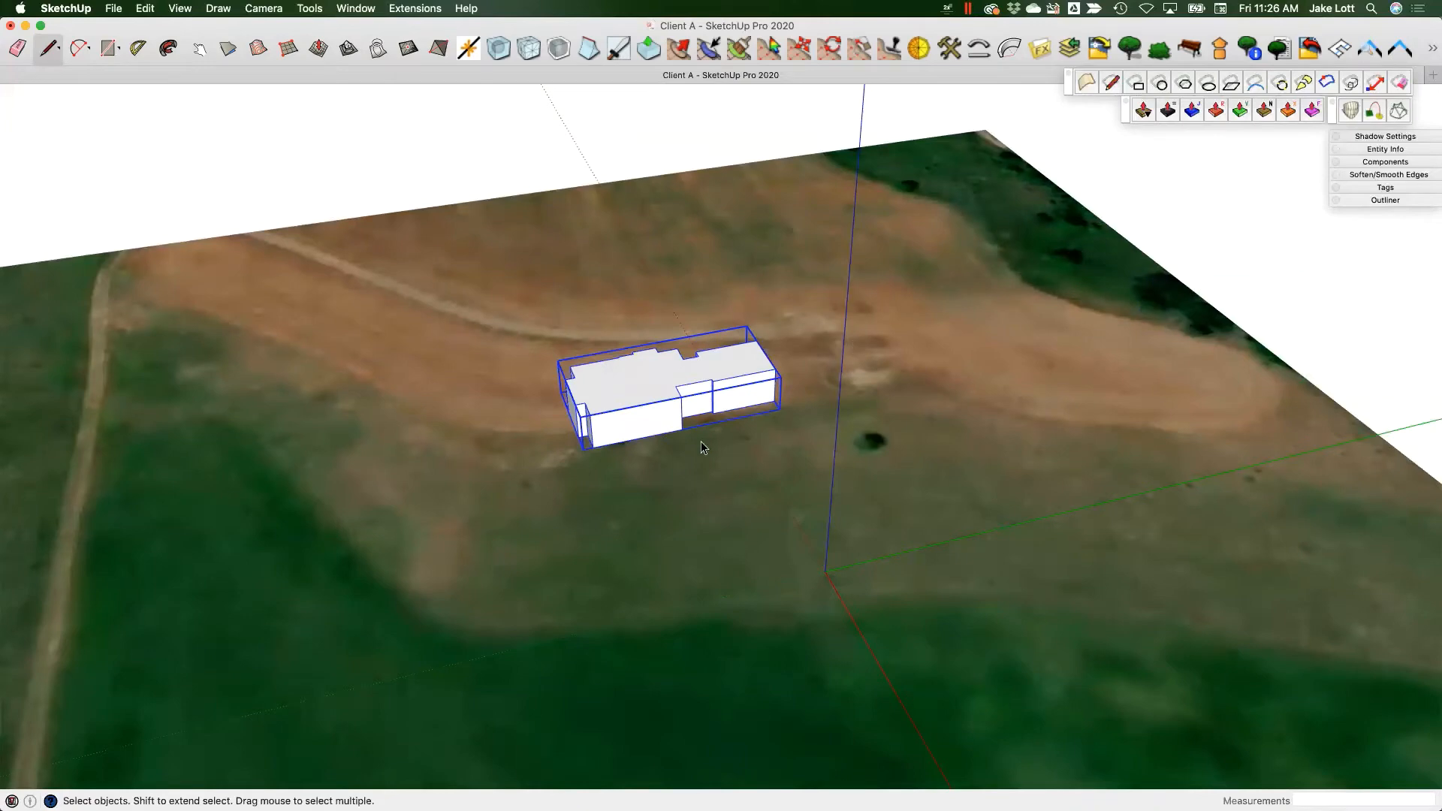
middle_click_drag(651, 474, 545, 538)
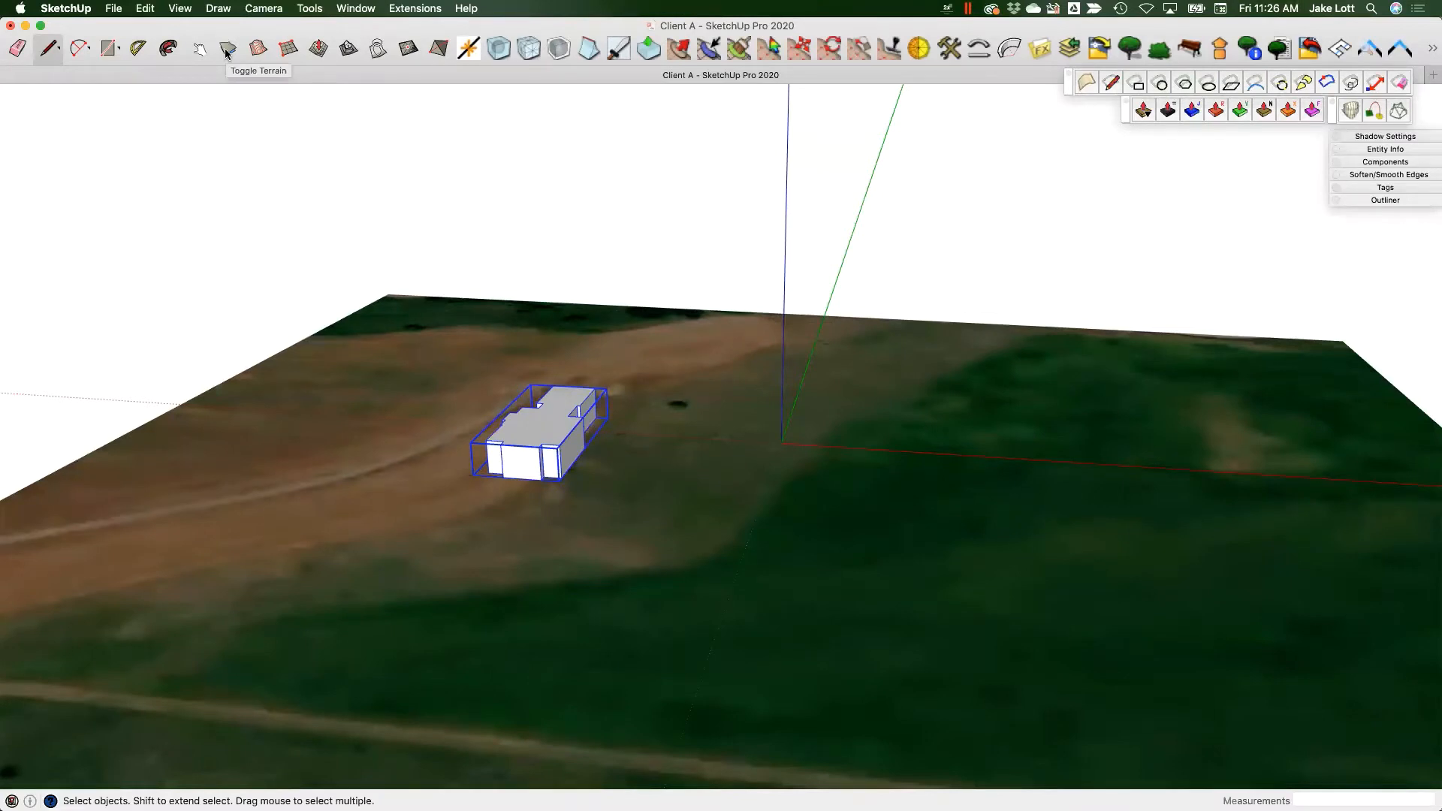
- Toggle the geo-located terrain on to replace the flat site image with the 3D terrain
left_click(113, 10)
mouse_move(169, 216)
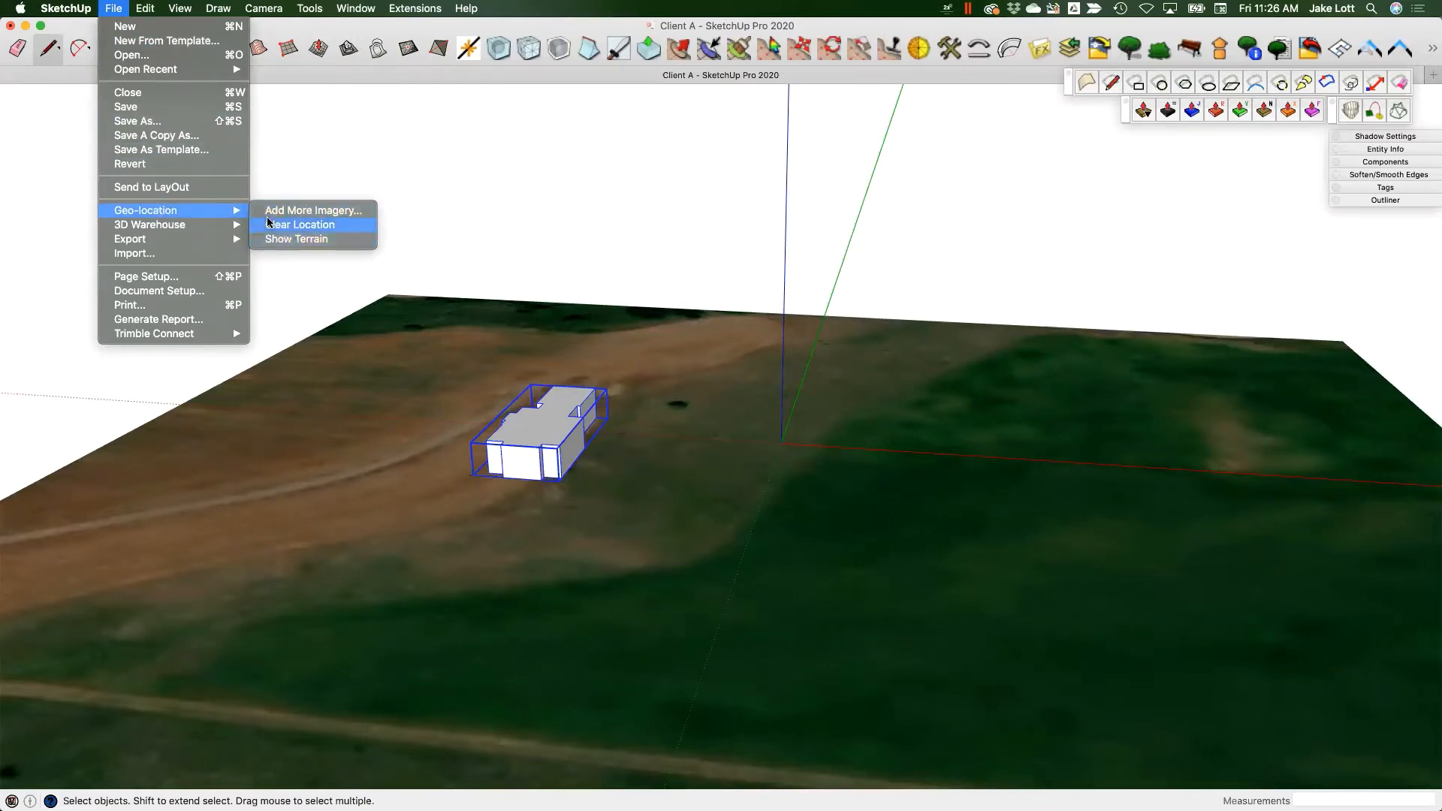
left_click(115, 9)
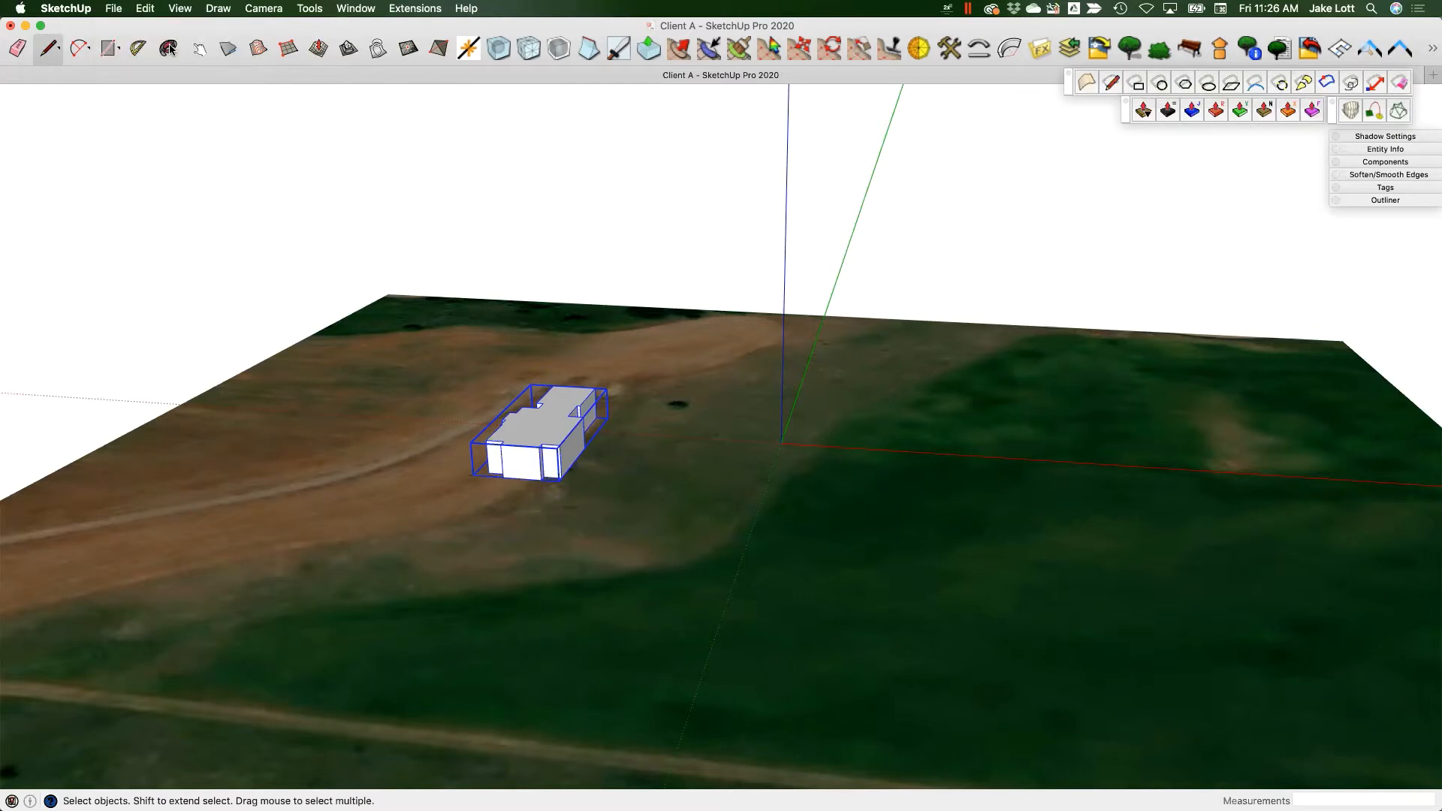
left_click(229, 49)
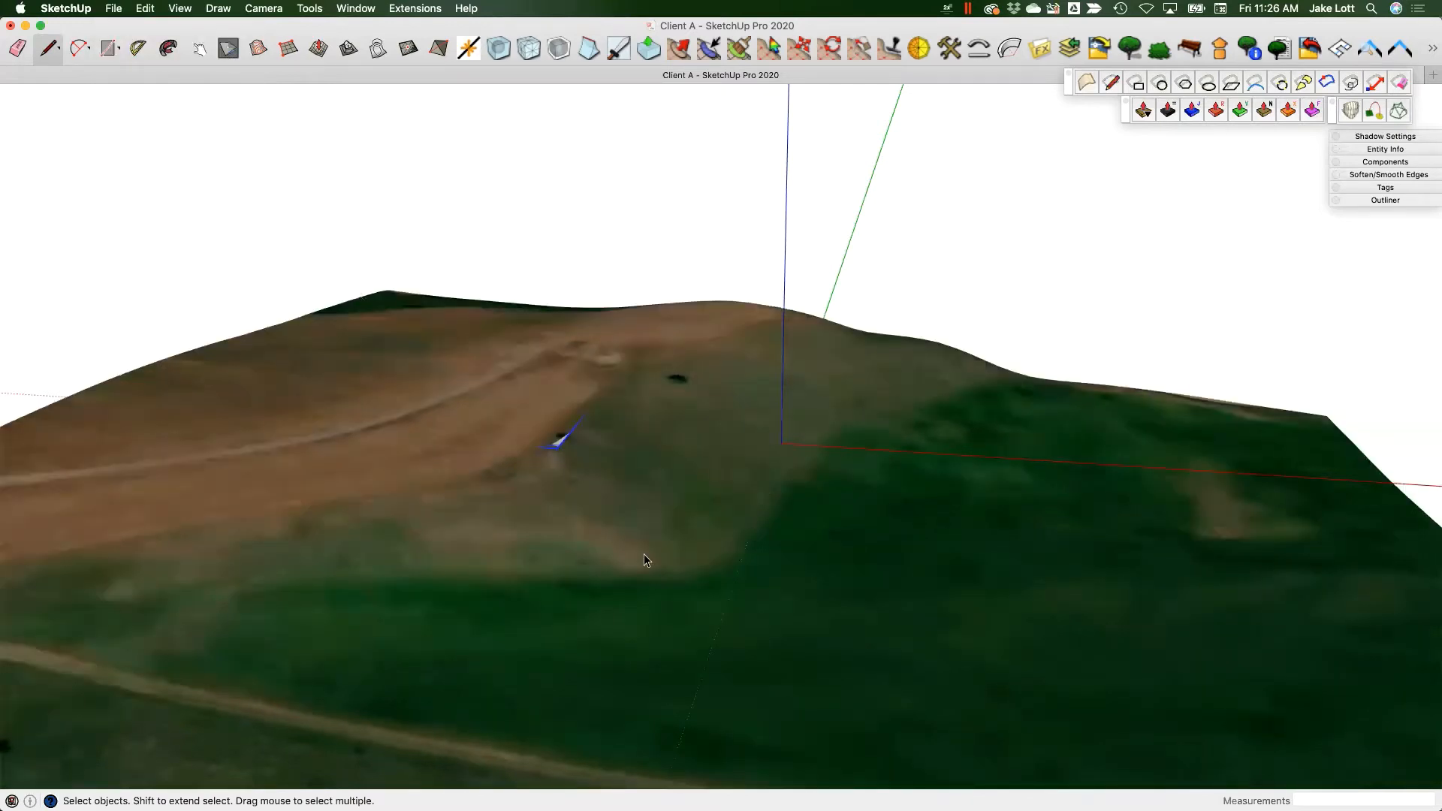
middle_click_drag(643, 560, 749, 486)
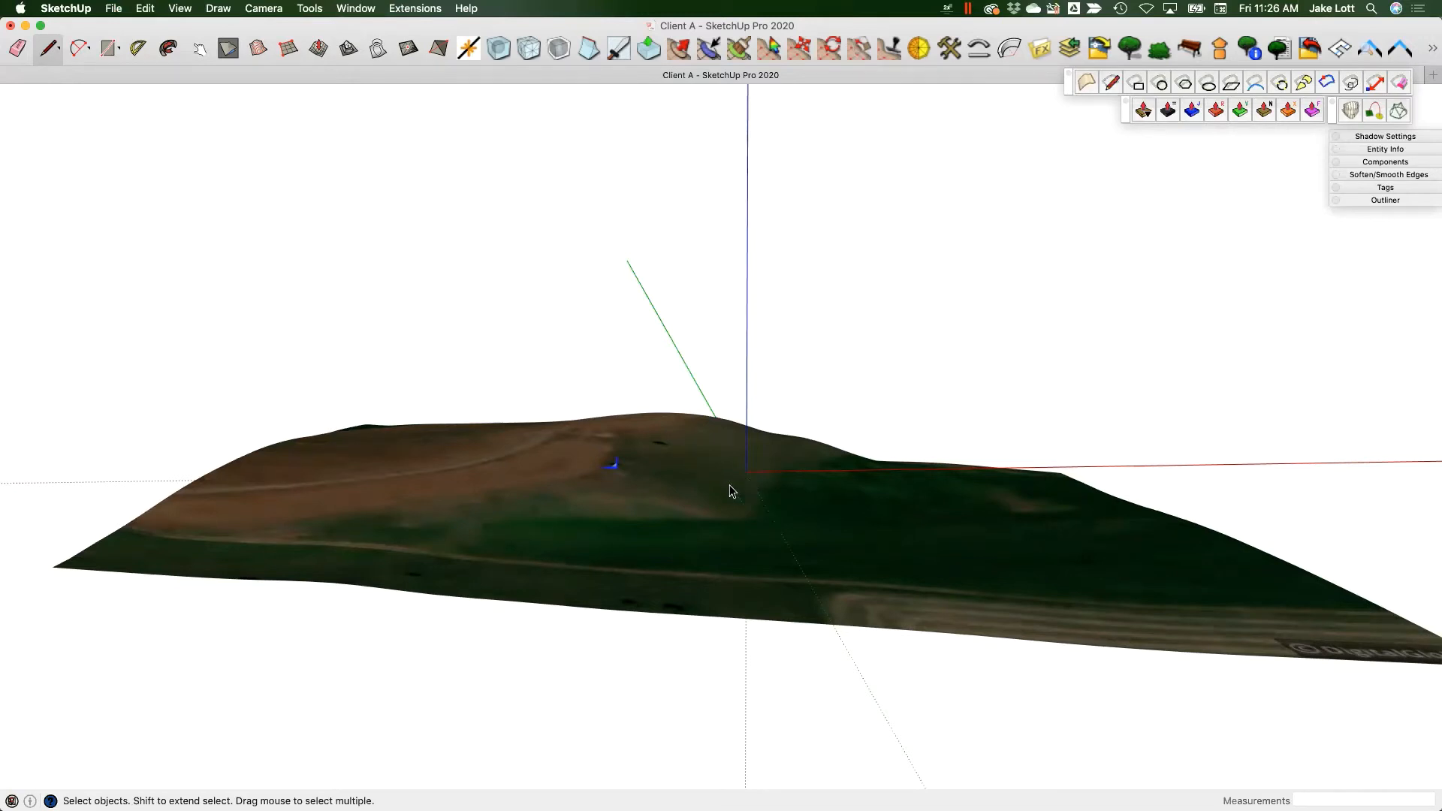
- Raise the house group vertically about 32' out of the terrain
mouse_move(598, 495)
middle_mouse_down()
mouse_move(814, 399)
mouse_move(840, 450)
mouse_move(966, 476)
mouse_move(671, 467)
mouse_move(628, 418)
mouse_move(554, 483)
mouse_move(614, 516)
mouse_move(634, 448)
mouse_move(589, 489)
mouse_move(595, 473)
mouse_move(666, 471)
mouse_move(486, 653)
mouse_move(584, 478)
middle_mouse_up()
scroll(585, 477, "up", 1)
left_click(584, 477)
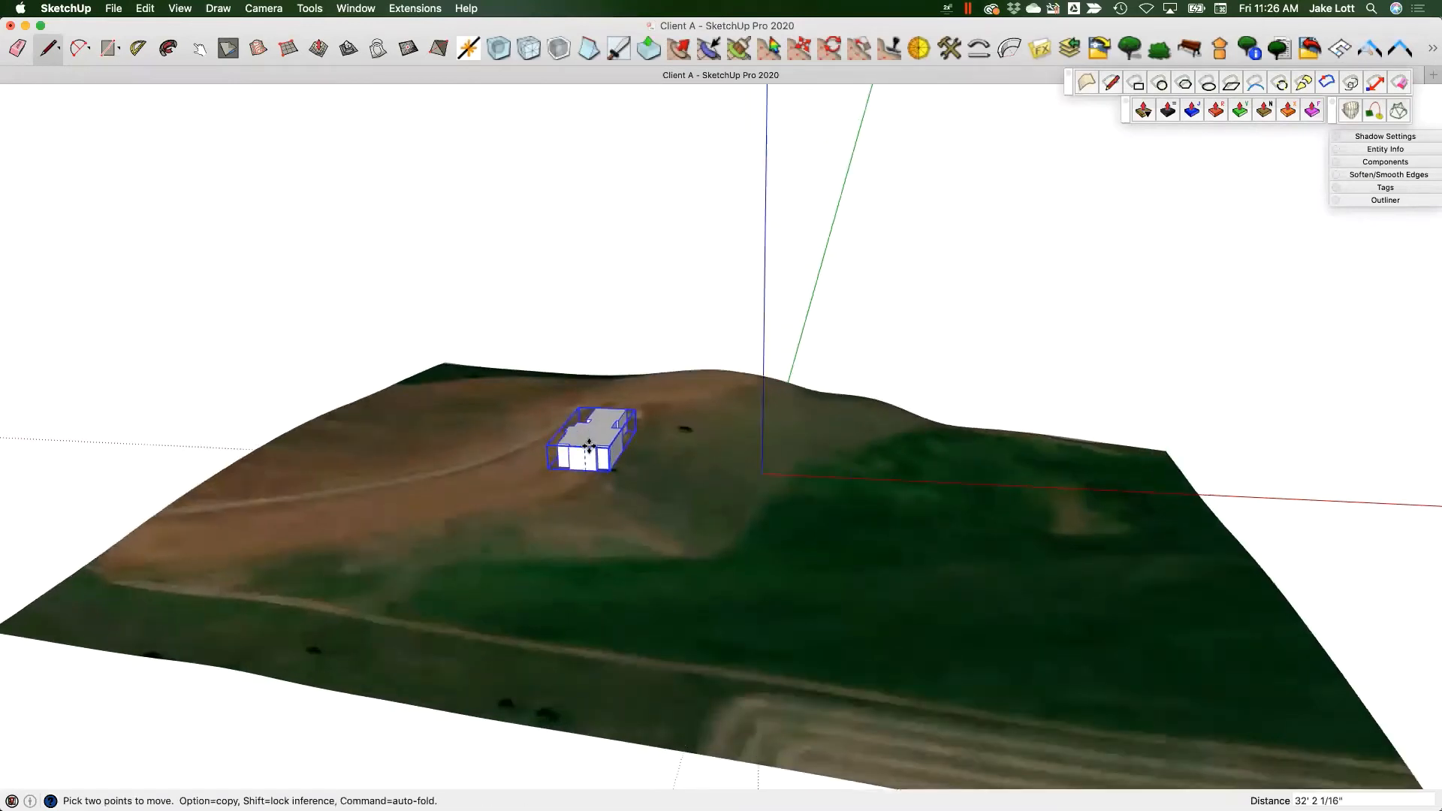
left_click(589, 445)
- Lower the house group vertically about 4' 6" to bring its base down to the terrain
scroll(586, 459, "up", 5)
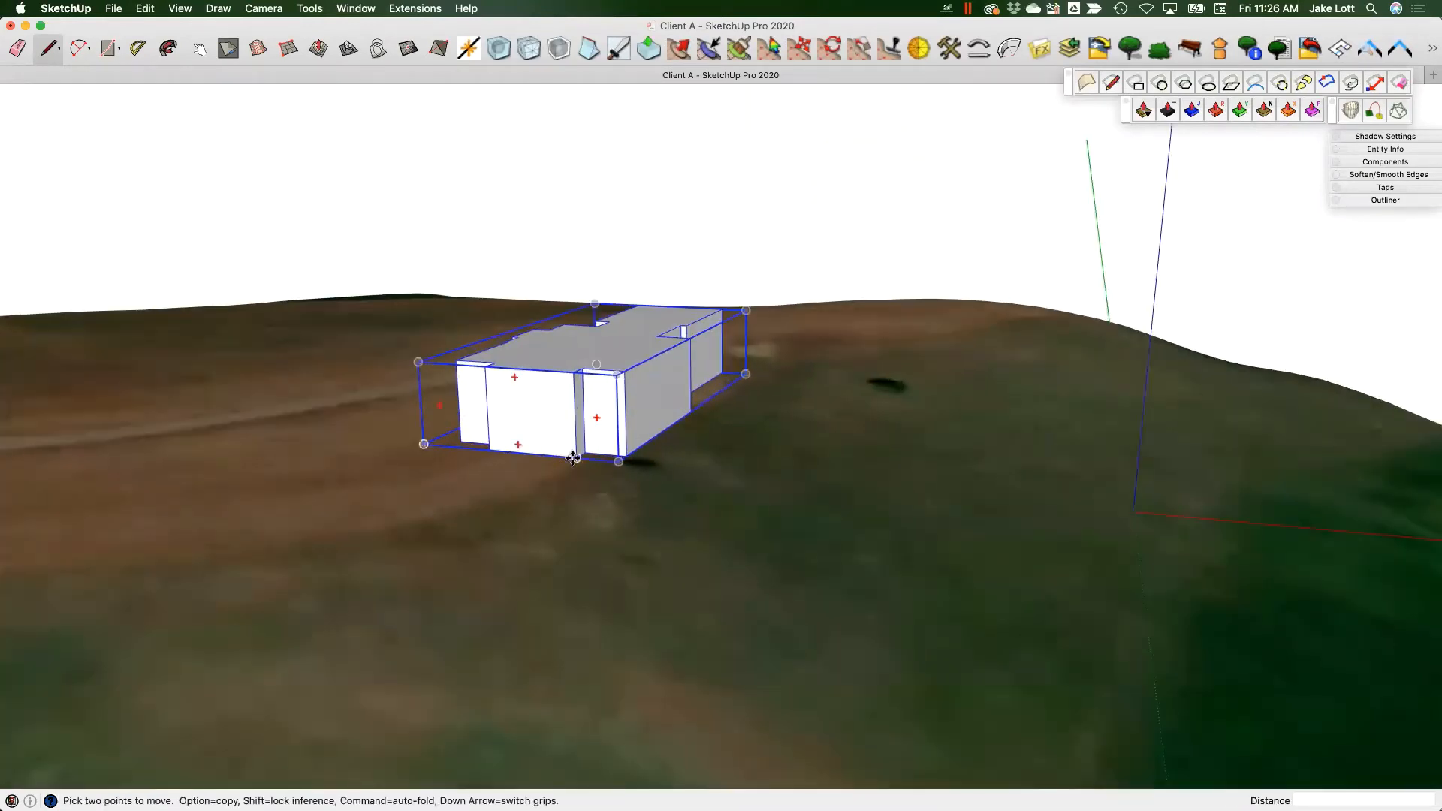
left_click(573, 458)
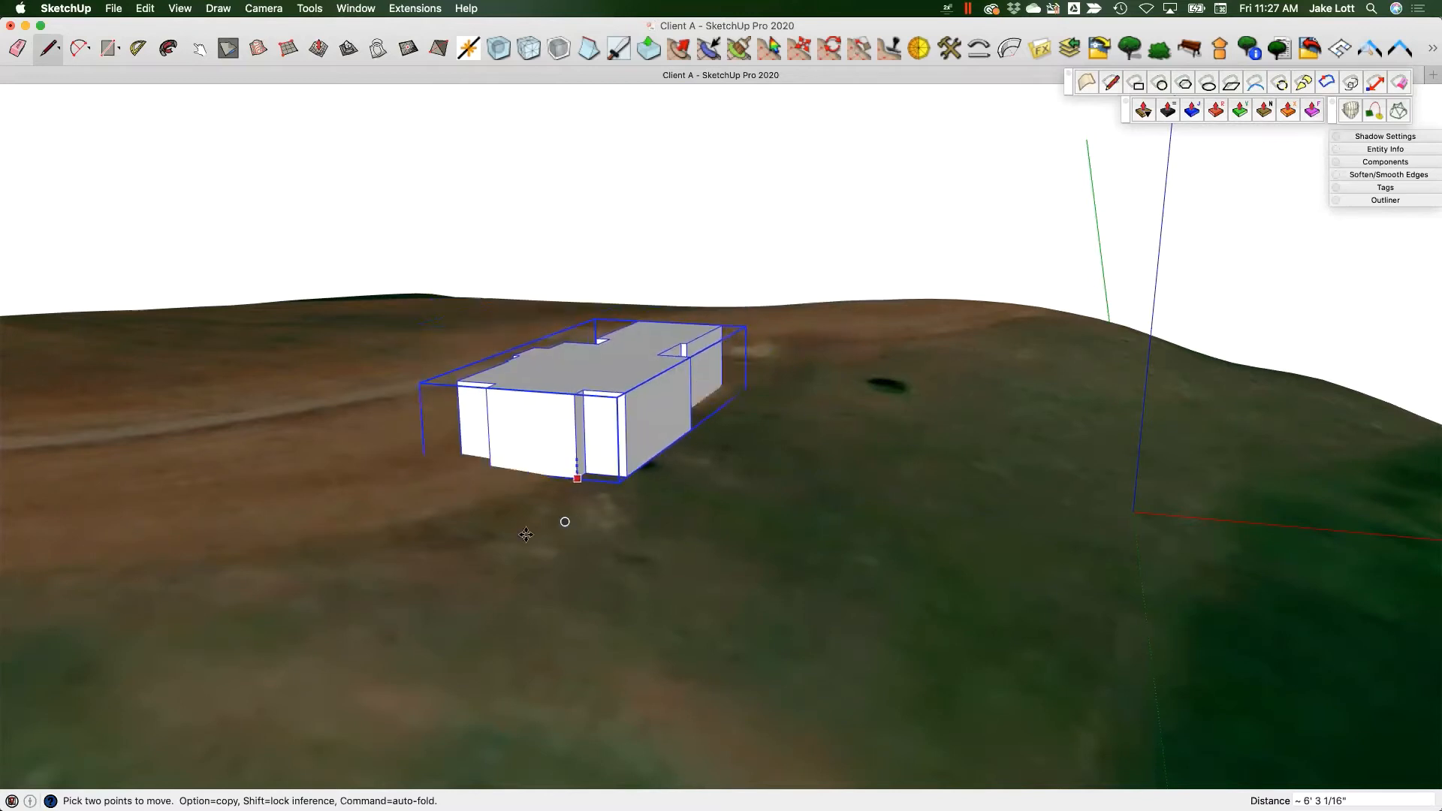
left_click(460, 611)
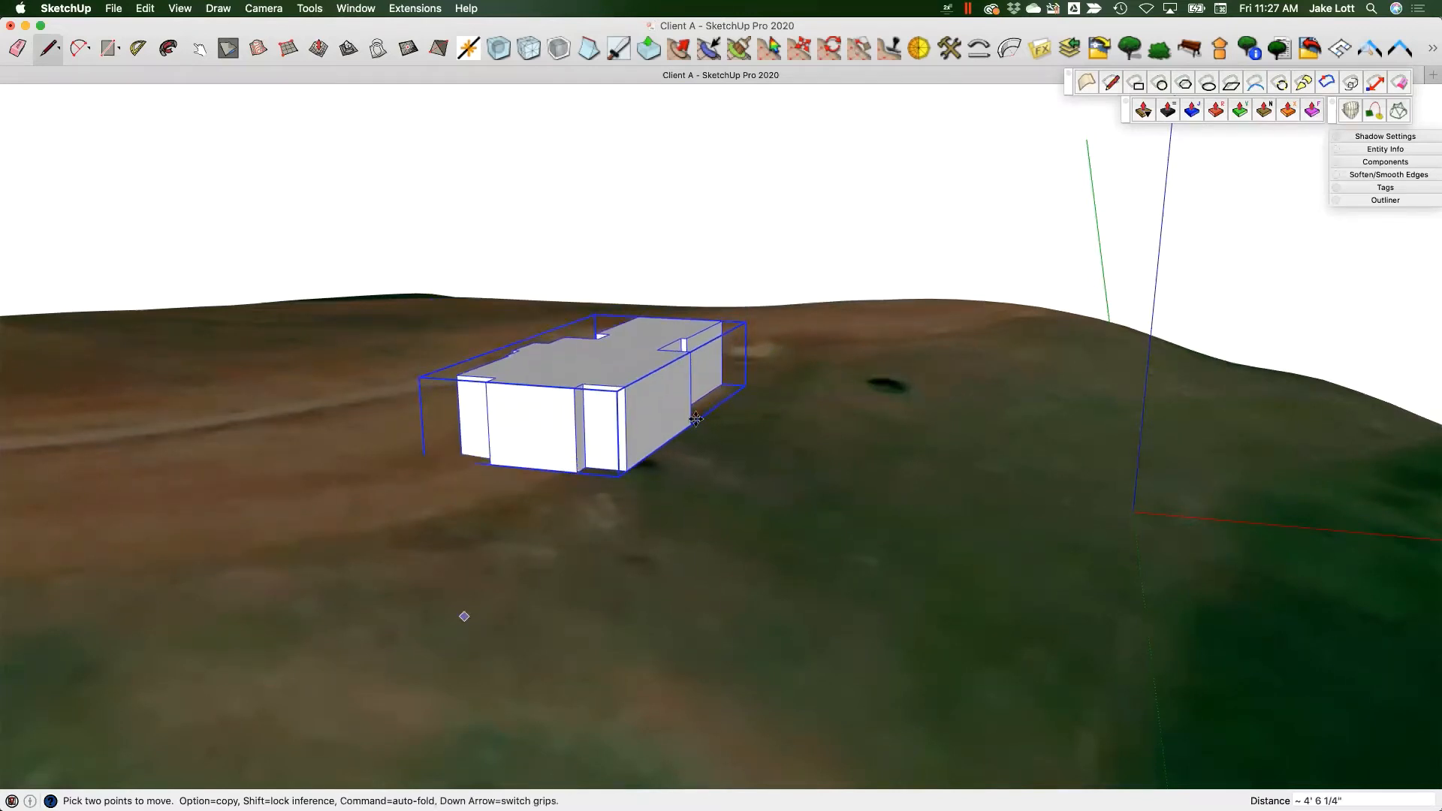
middle_click_drag(710, 459, 621, 393)
middle_click_drag(744, 354, 733, 431)
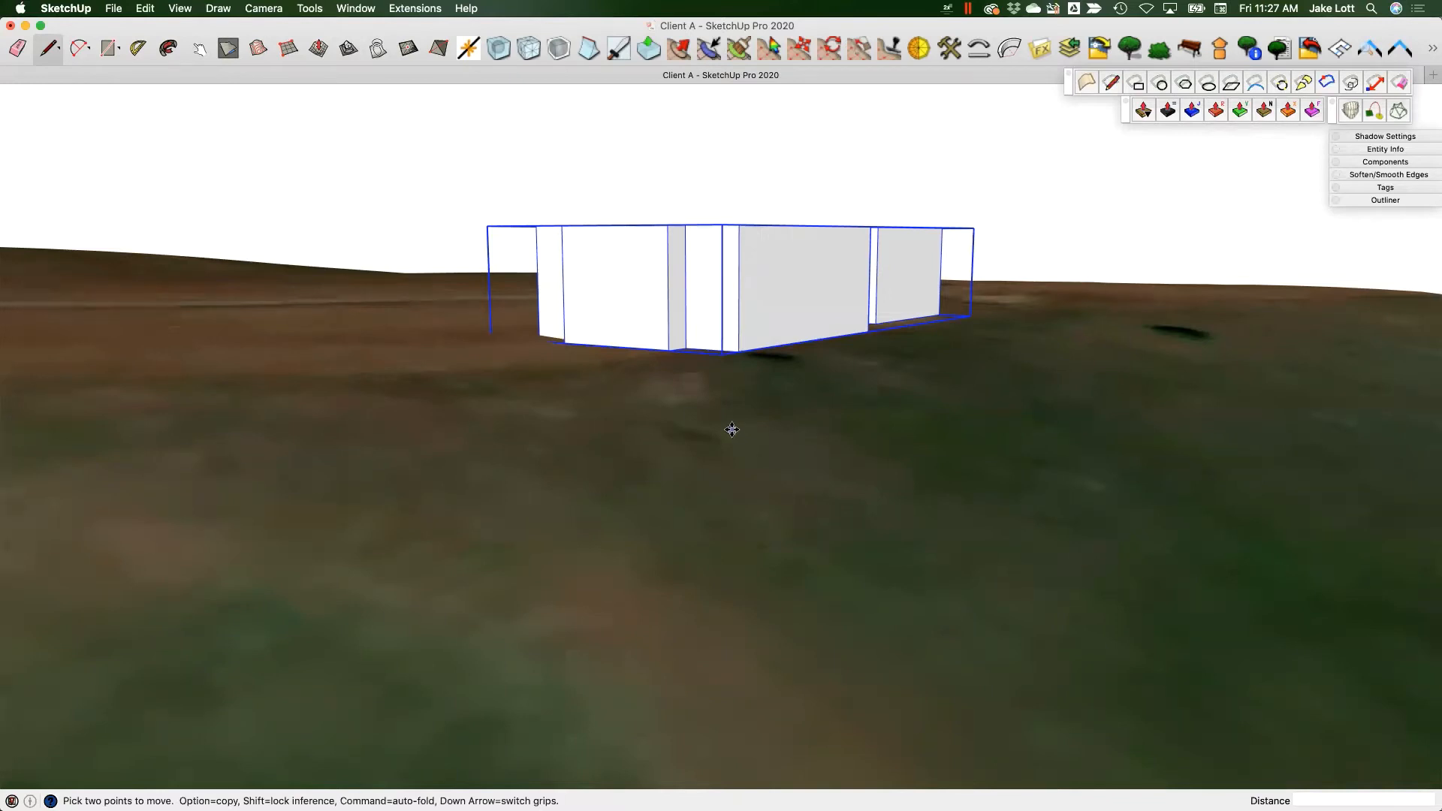
scroll(697, 326, "up", 2)
middle_click_drag(686, 322, 848, 288)
left_click(847, 289)
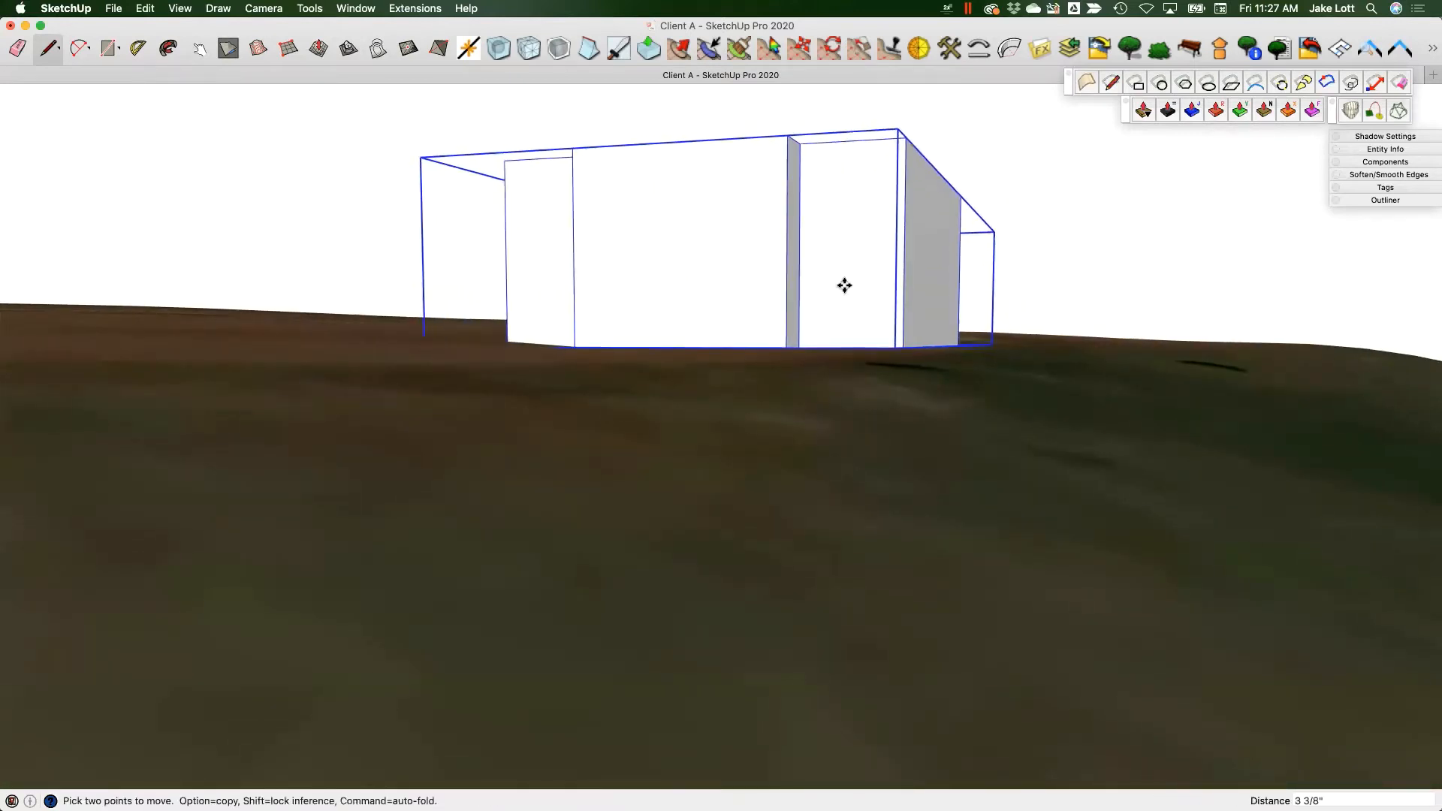
key("Escape")
key("space")
- Open the house group for editing and bring the base of its front walls into view
scroll(868, 313, "up", 1)
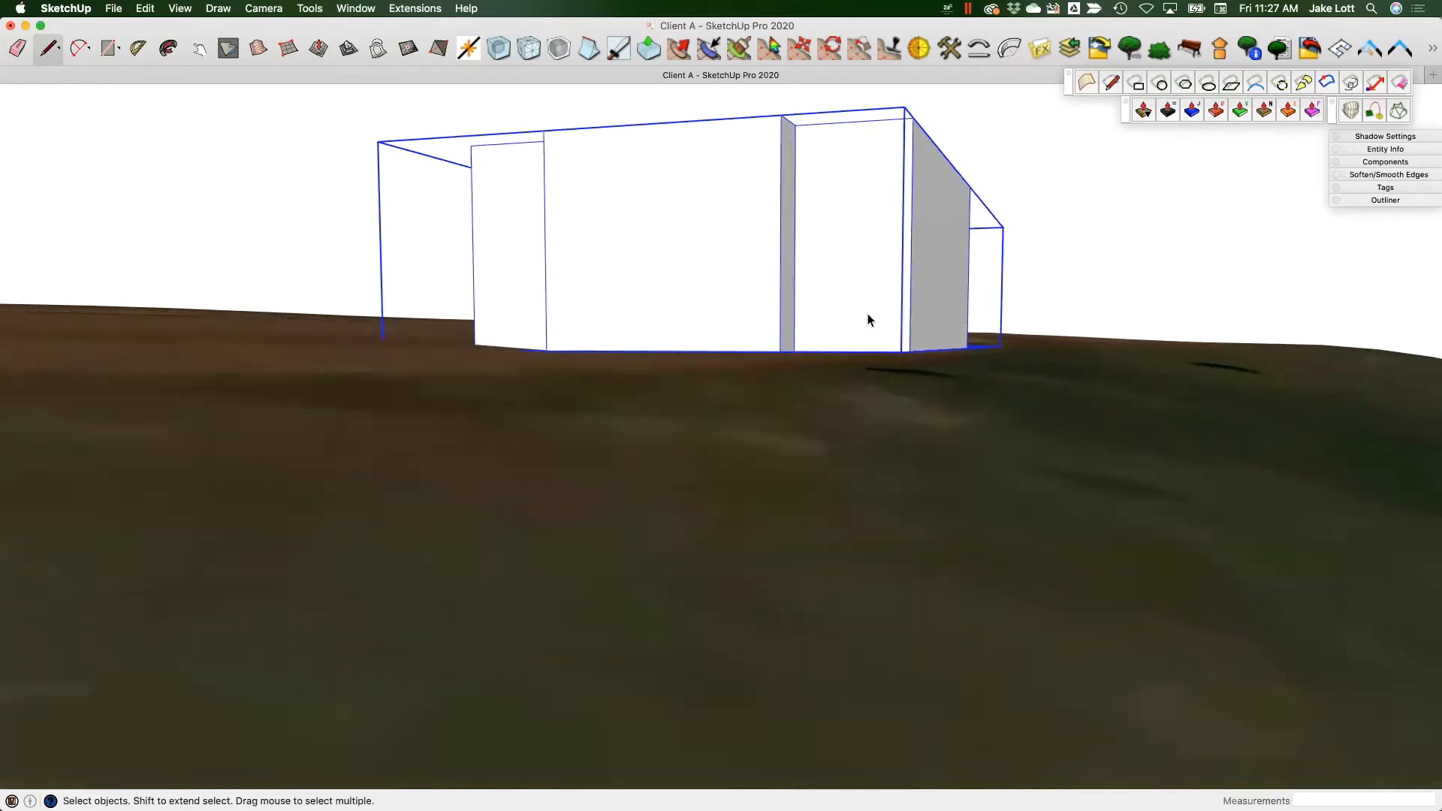
scroll(867, 314, "down", 1)
middle_click_drag(867, 313, 814, 303)
double_click(870, 296)
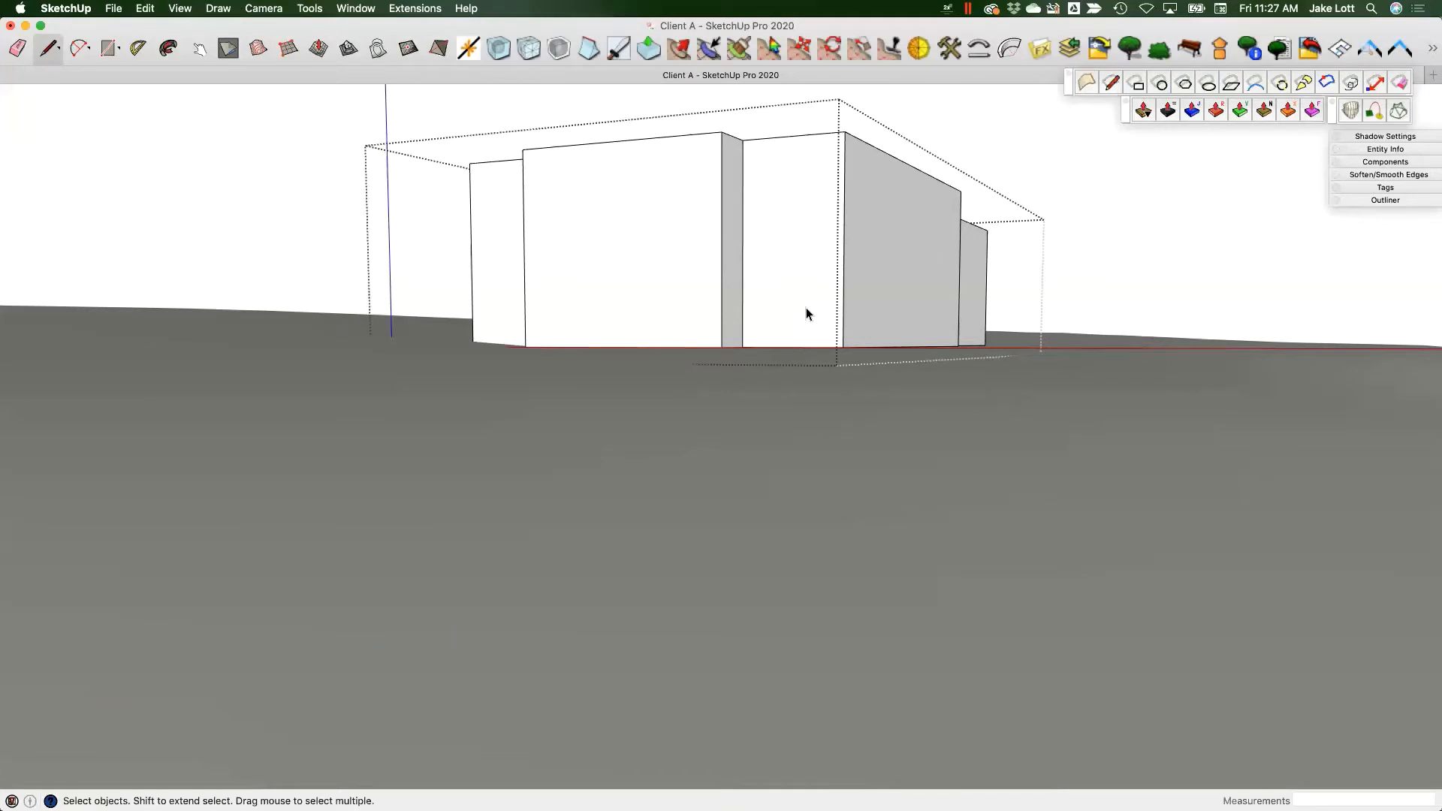
middle_click_drag(806, 313, 787, 282)
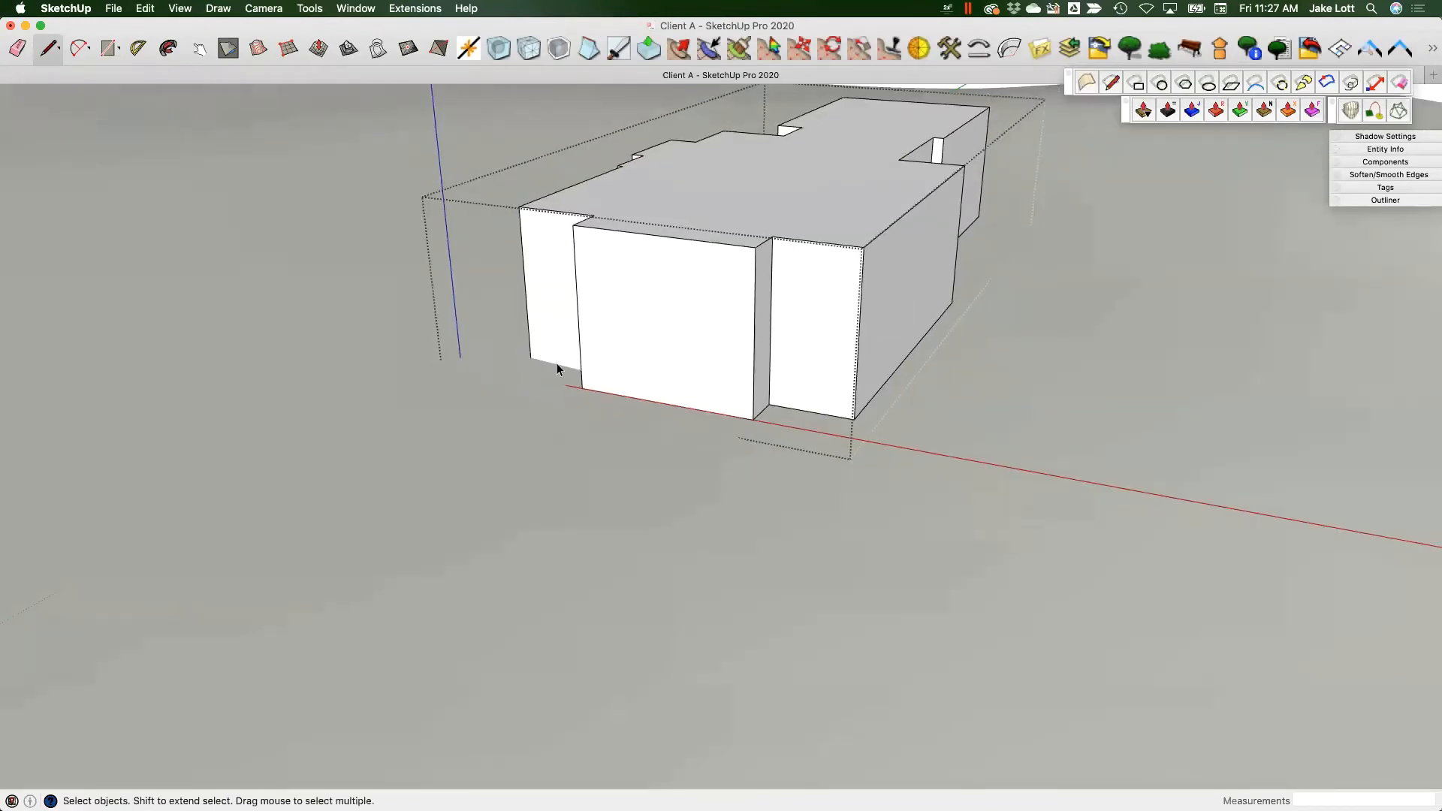
scroll(812, 284, "down", 2)
scroll(845, 261, "up", 2)
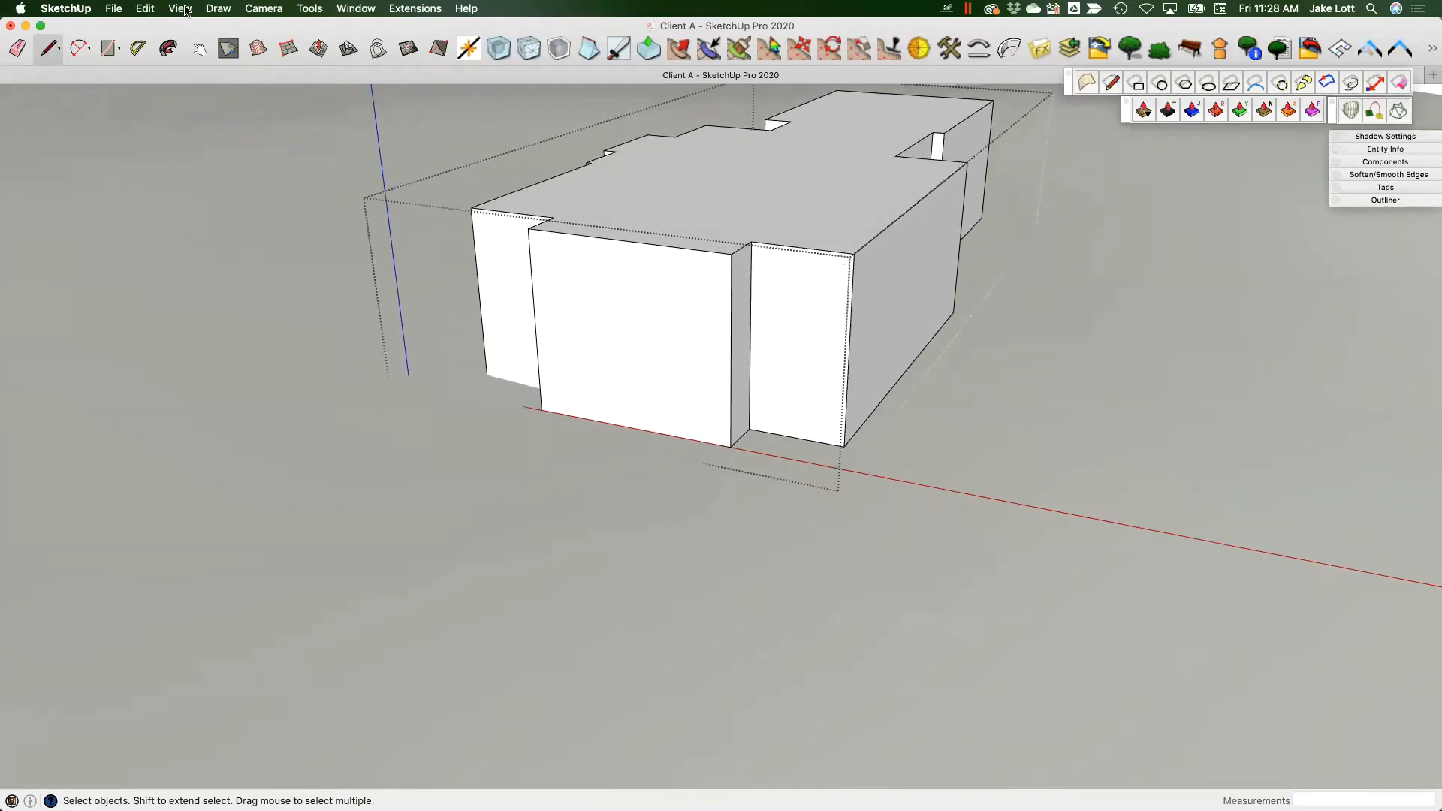
- Hide the rest of the model while editing the house group
left_click(181, 9)
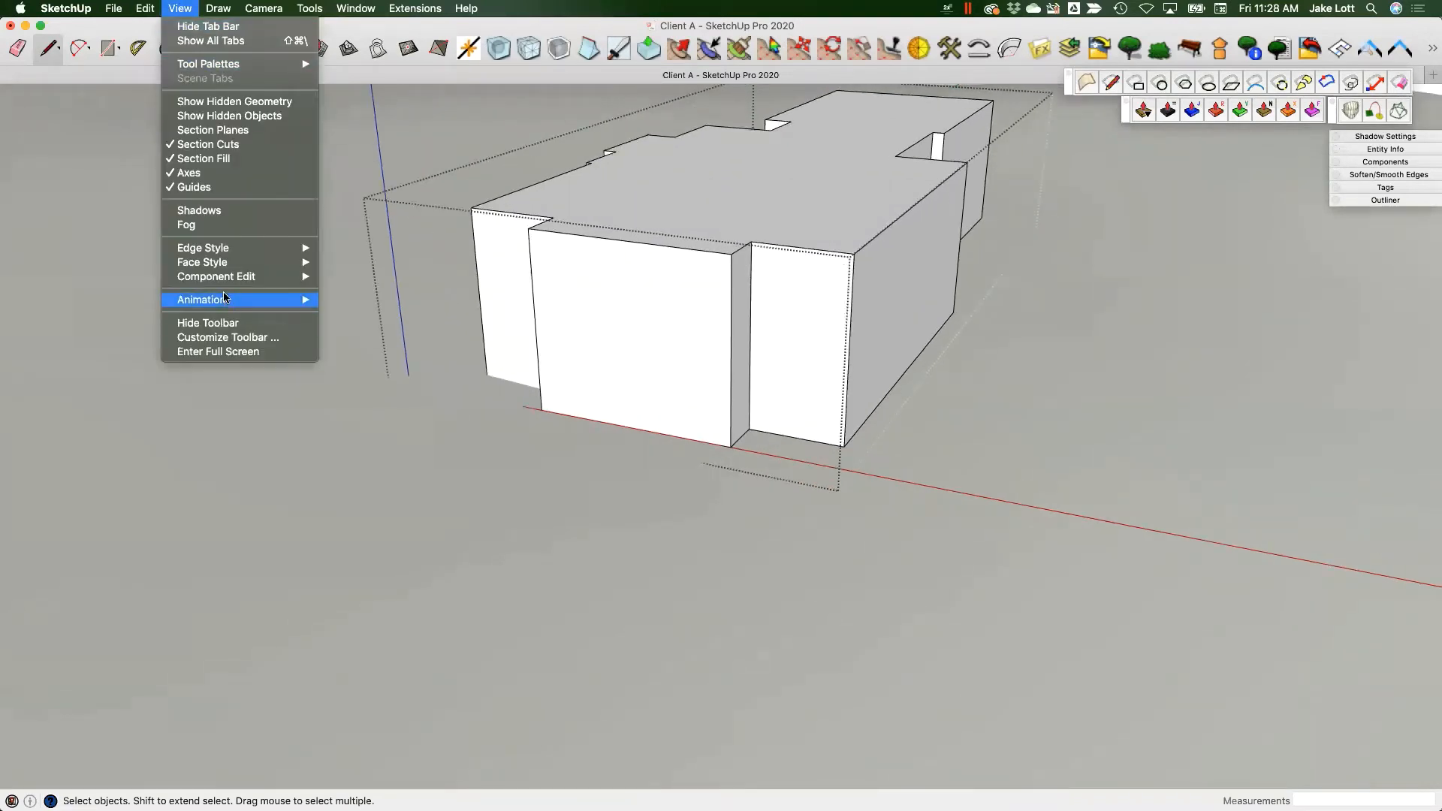
mouse_move(220, 281)
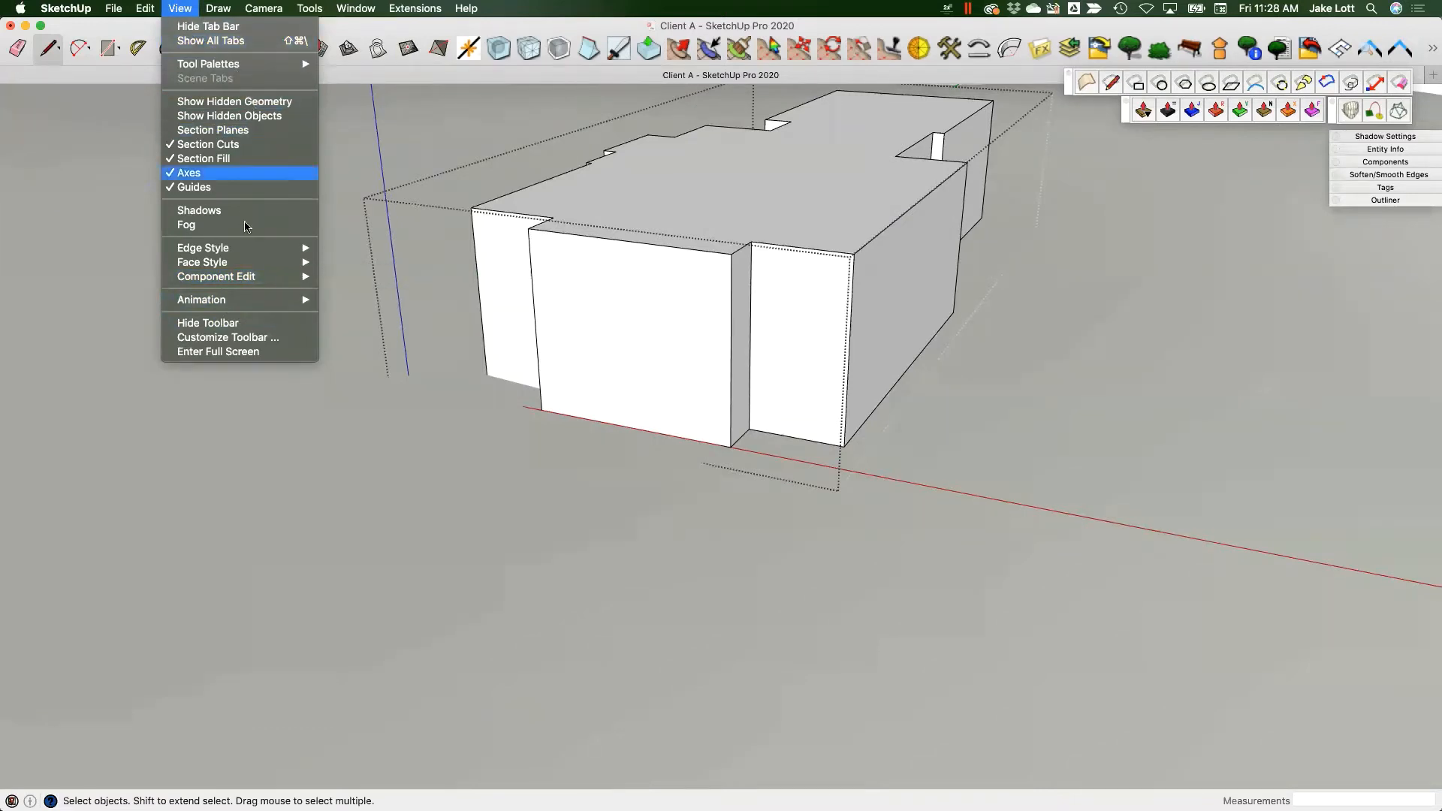
mouse_move(263, 277)
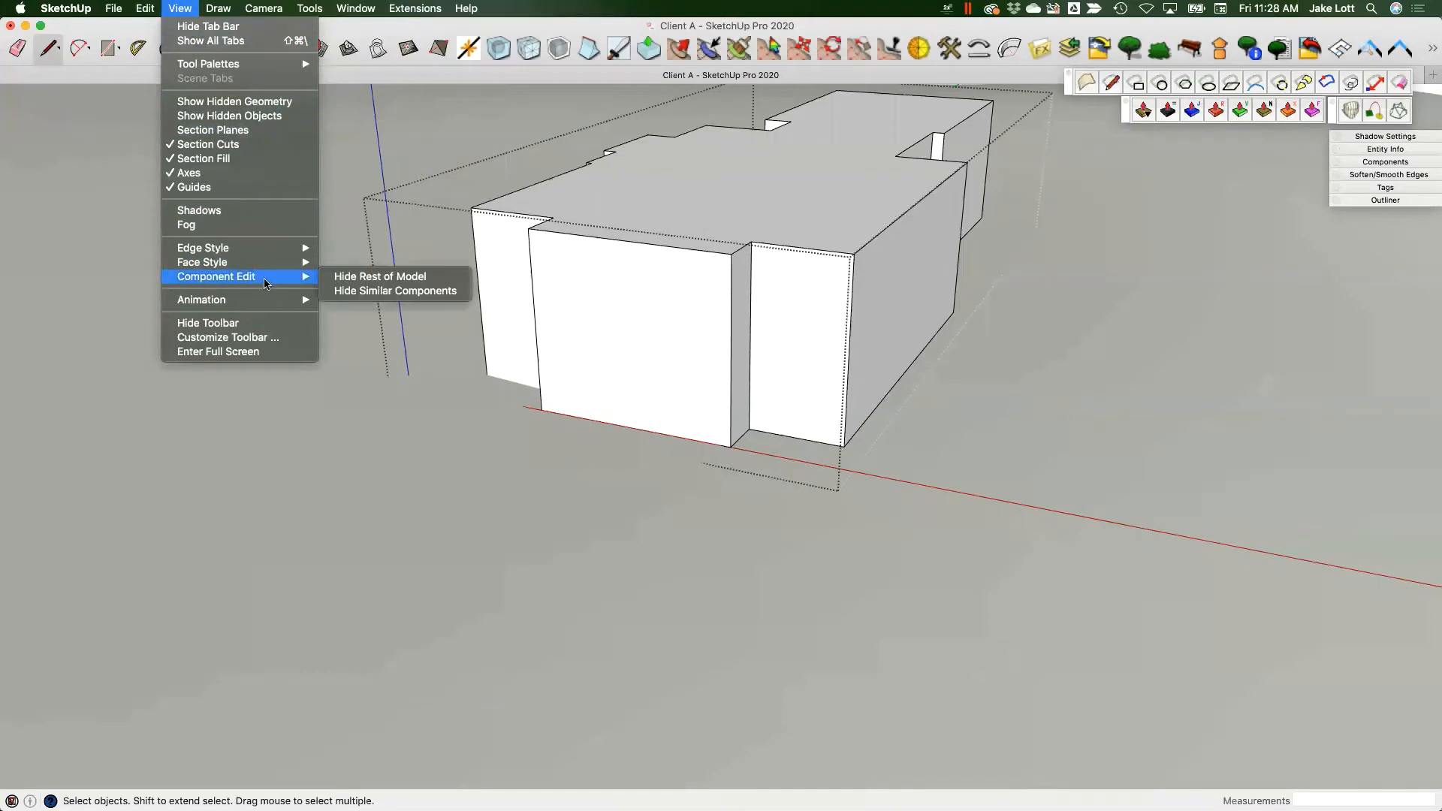
left_click(184, 8)
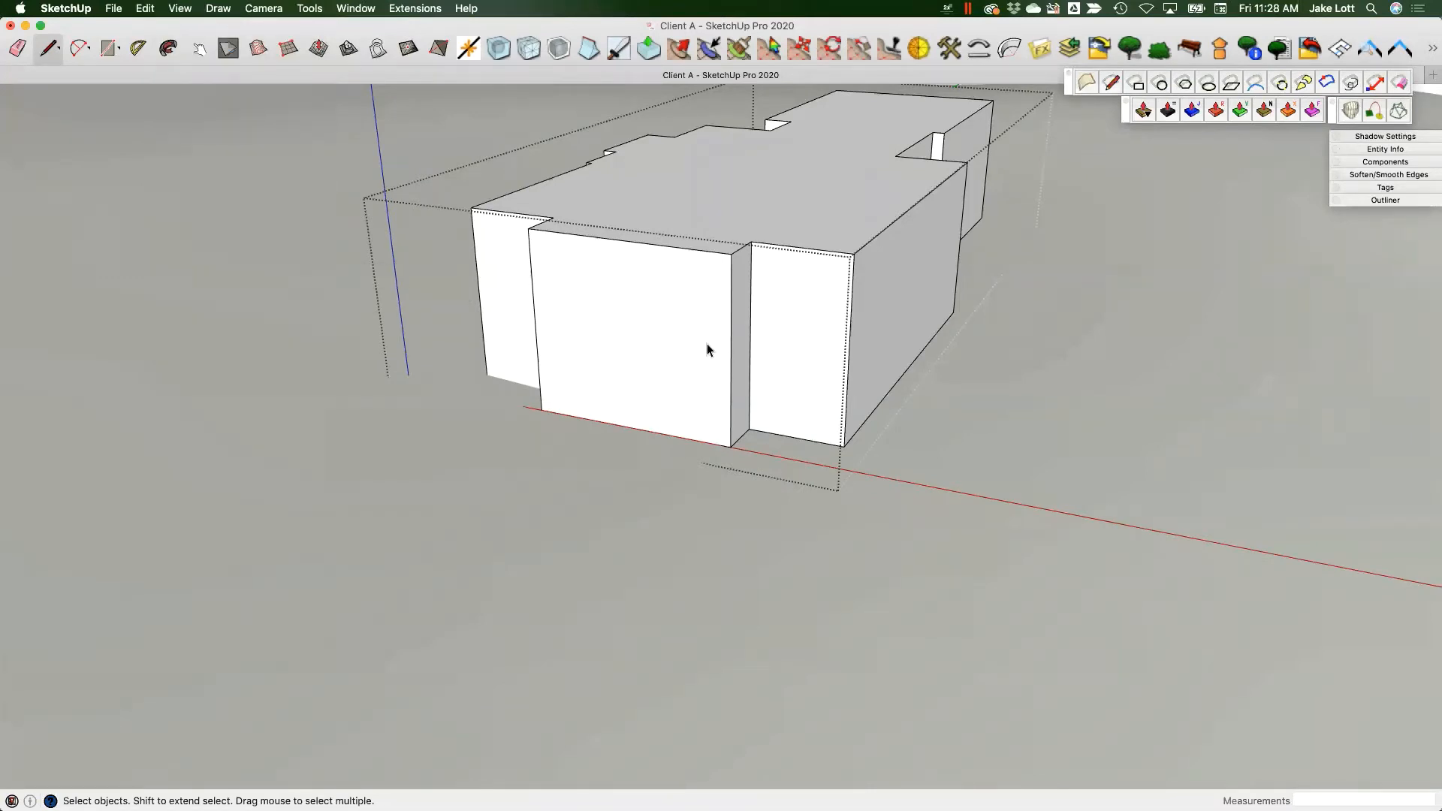
key("shift+h")
- Extend the house's bottom face downward about 12' 11" with Push/Pull
middle_click_drag(774, 412, 834, 489)
scroll(702, 405, "up", 3)
middle_click_drag(703, 405, 750, 443)
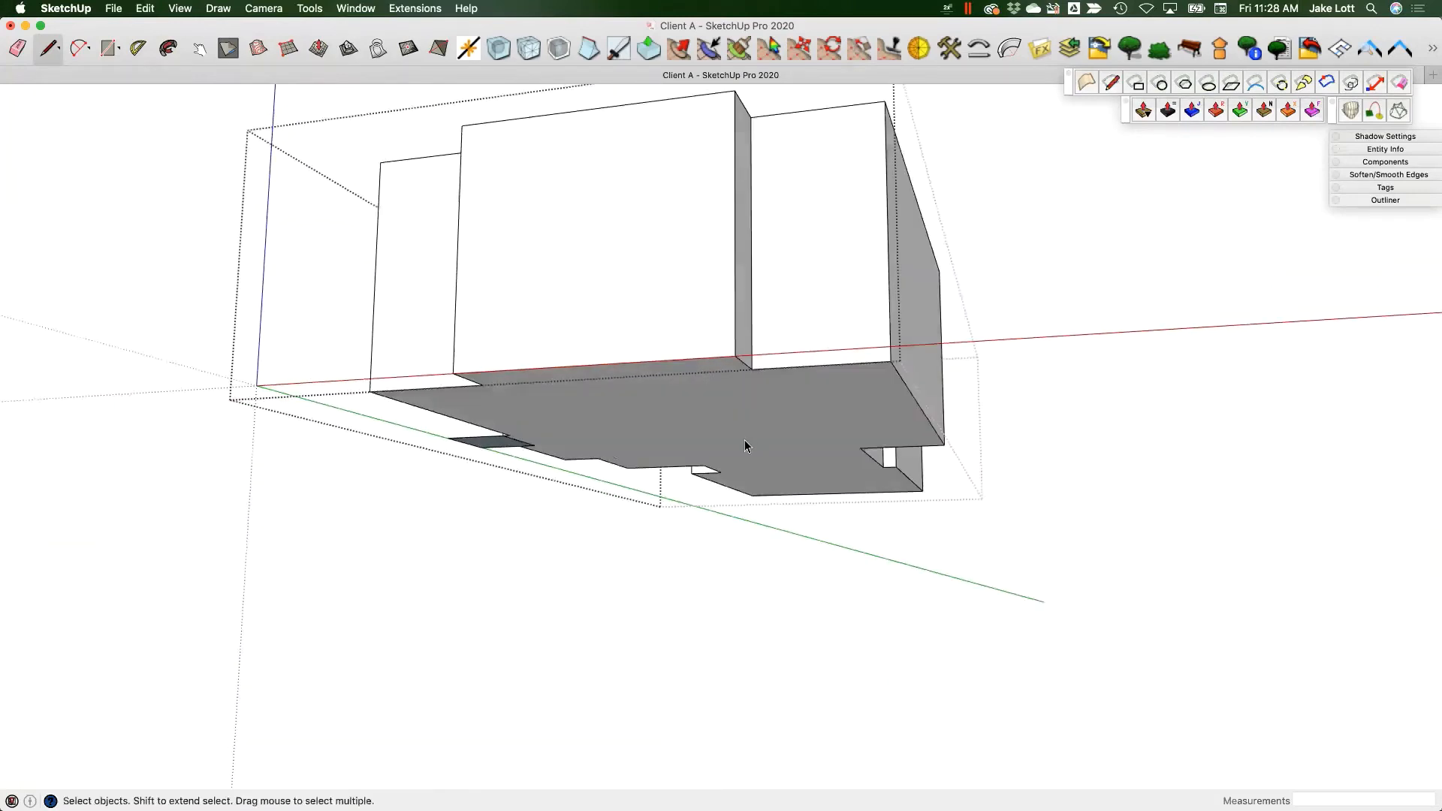
key("p")
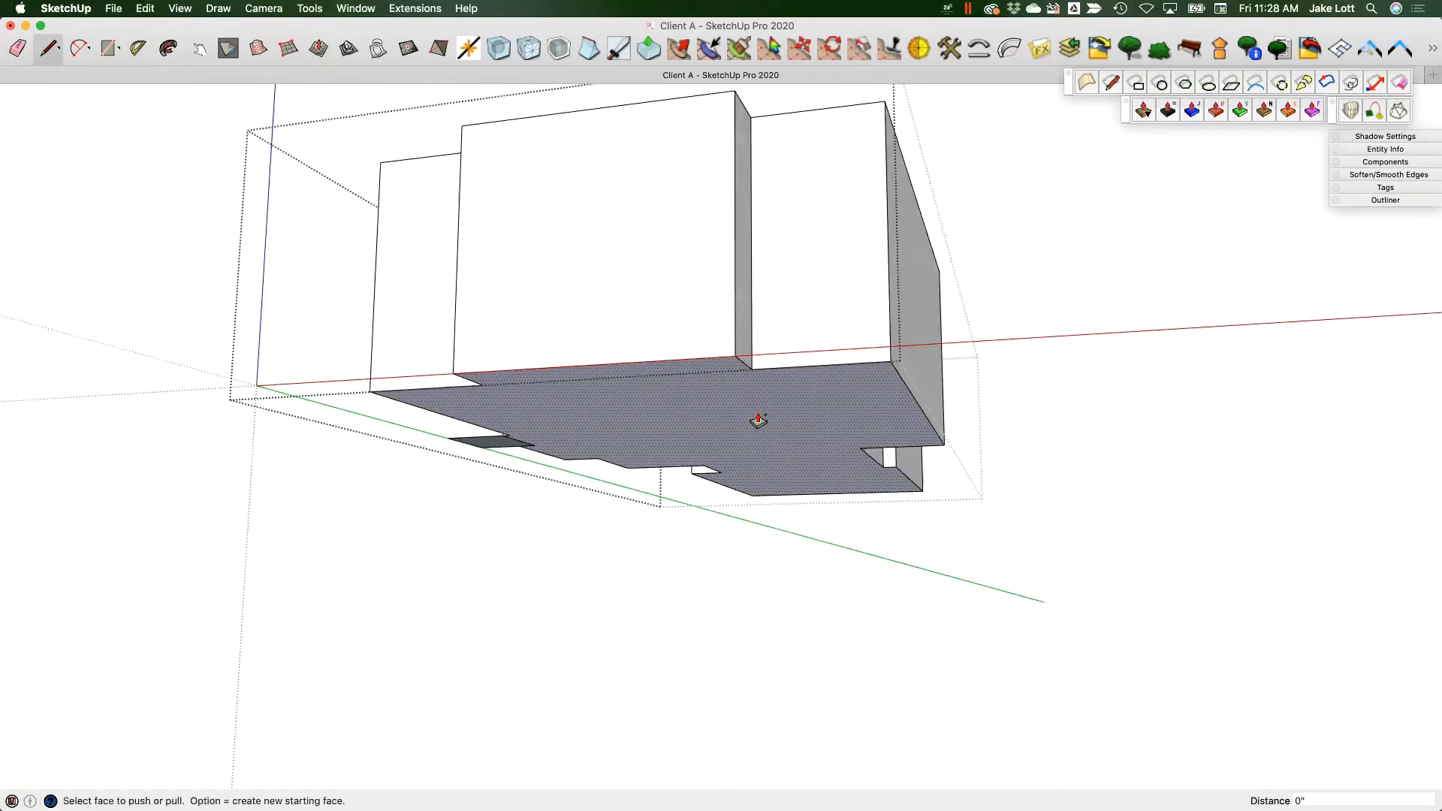
left_click_drag(759, 421, 821, 560)
scroll(847, 424, "up", 2)
left_click(822, 556)
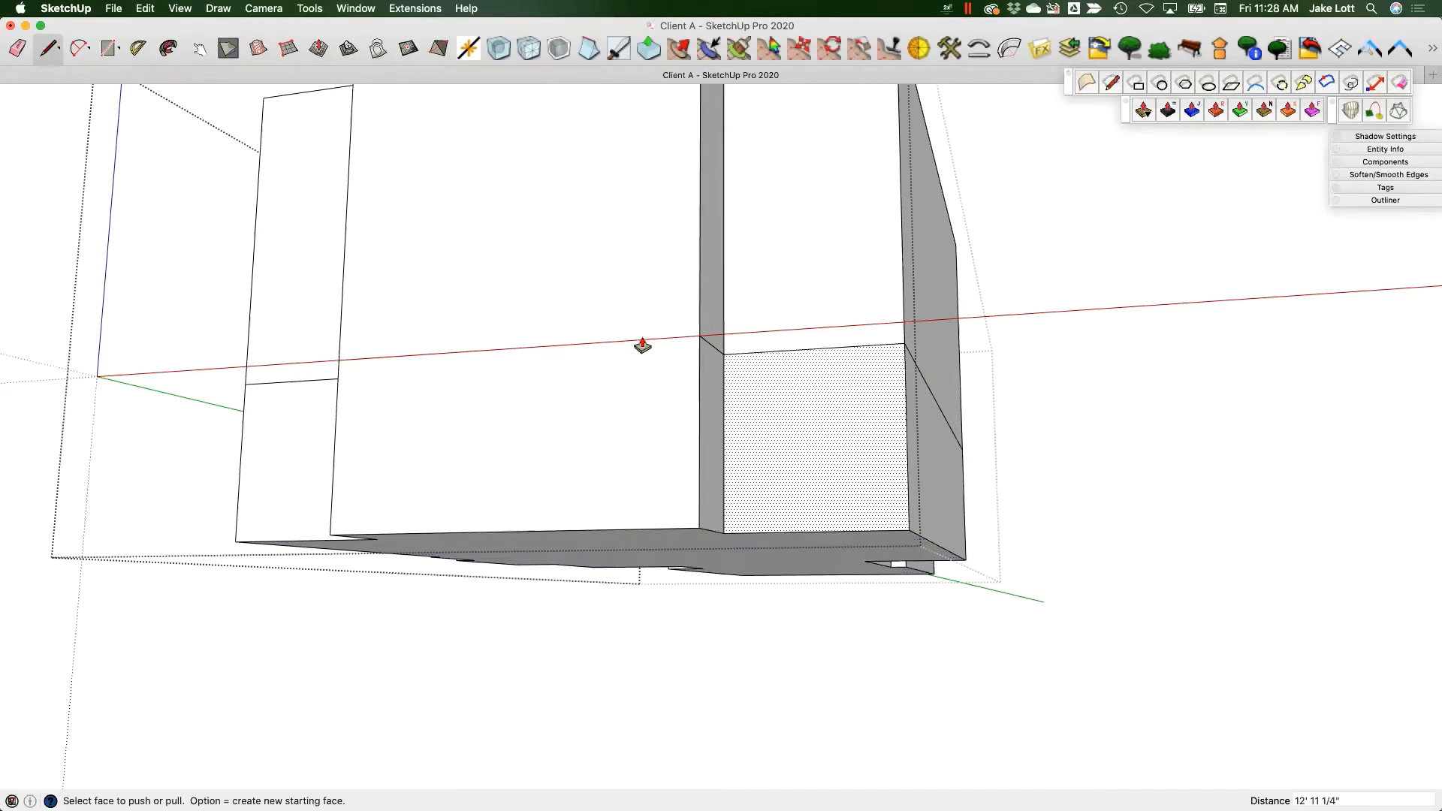
- Close the house group and return to the full model with its terrain
middle_click_drag(667, 359, 631, 428)
middle_click_drag(426, 449, 621, 393)
scroll(621, 393, "down", 6)
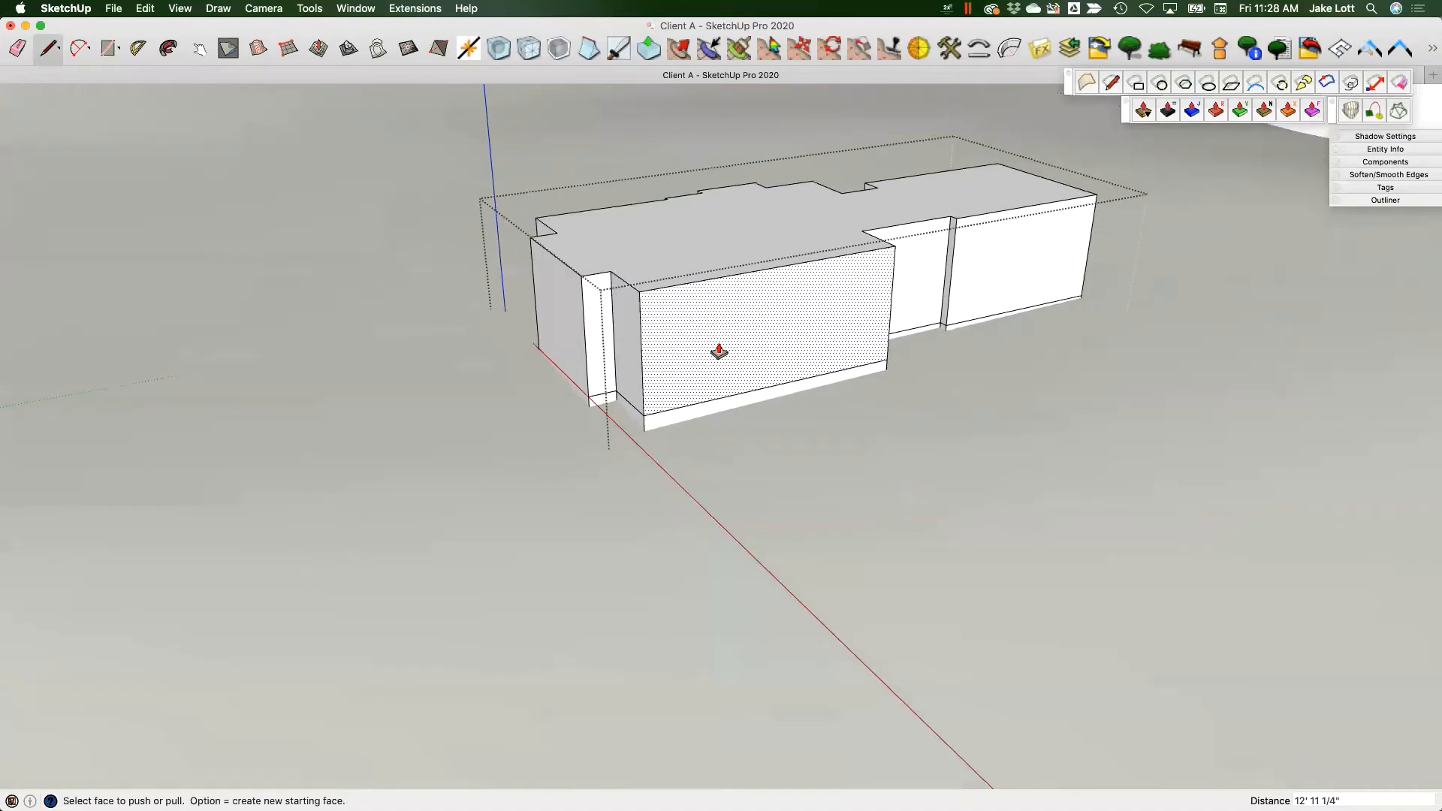
middle_click_drag(571, 328, 726, 182)
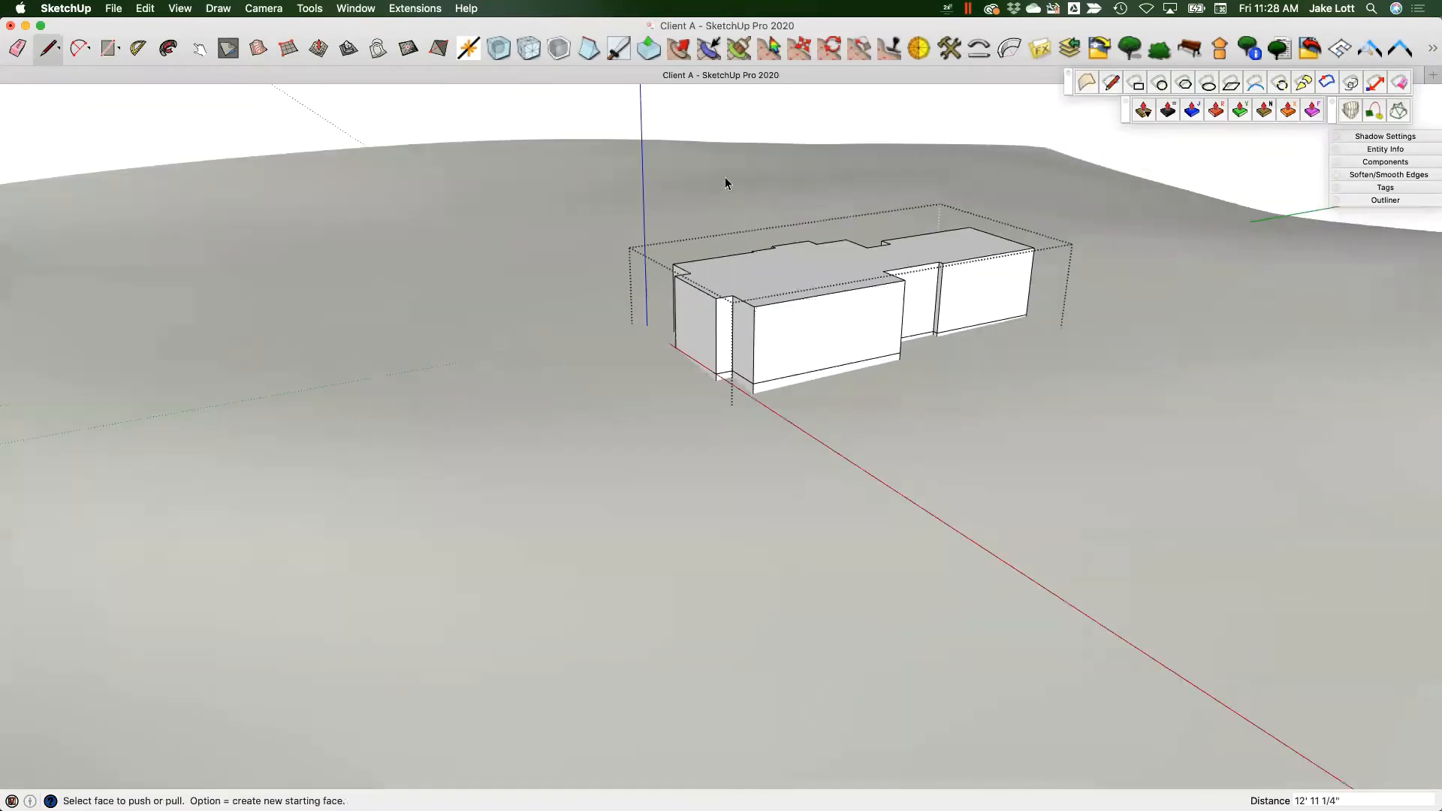
left_click(660, 120)
scroll(732, 349, "up", 2)
middle_click_drag(885, 330, 509, 375)
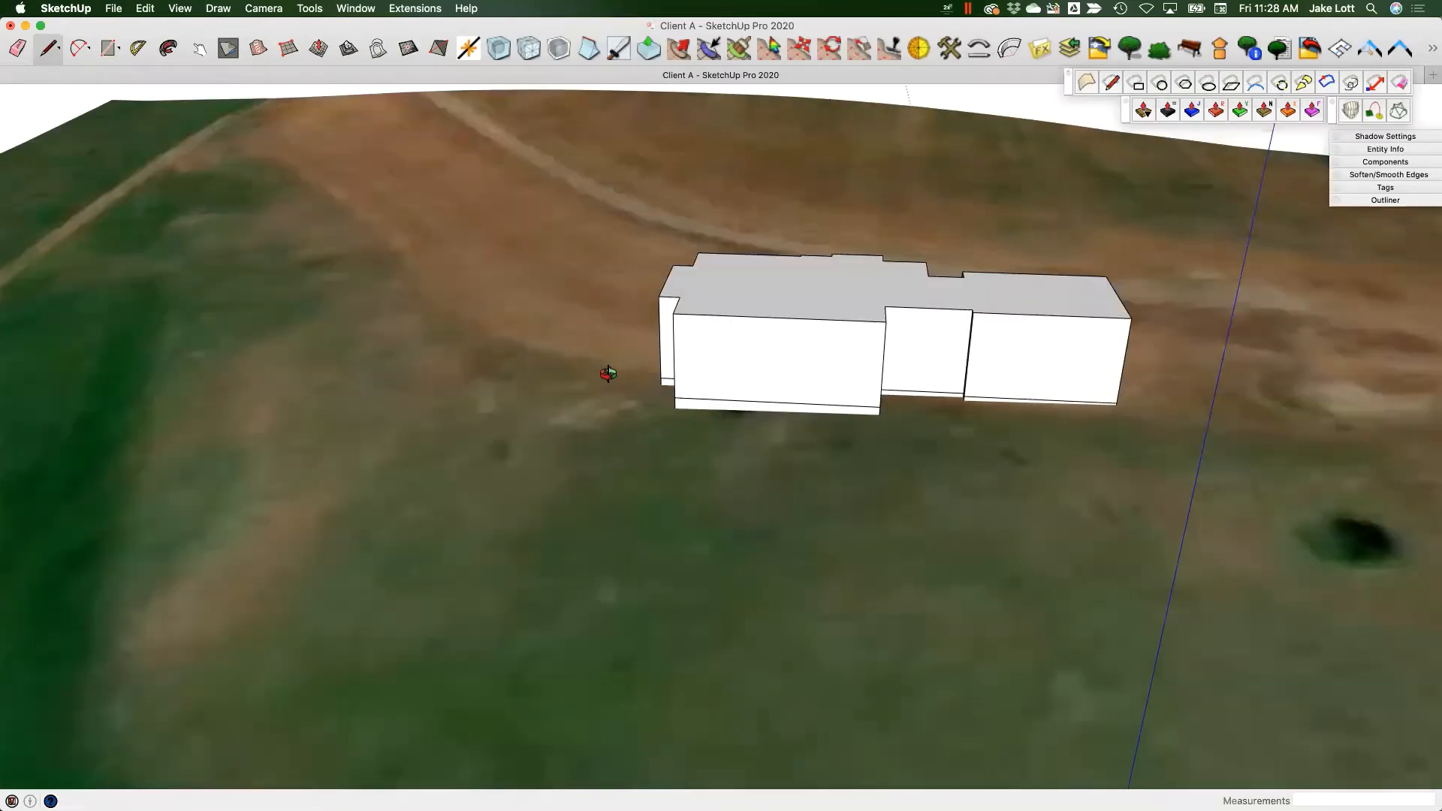
- Examine how the base of the house meets the terrain along its front and end walls
middle_click_drag(609, 374, 898, 386)
scroll(827, 386, "up", 5)
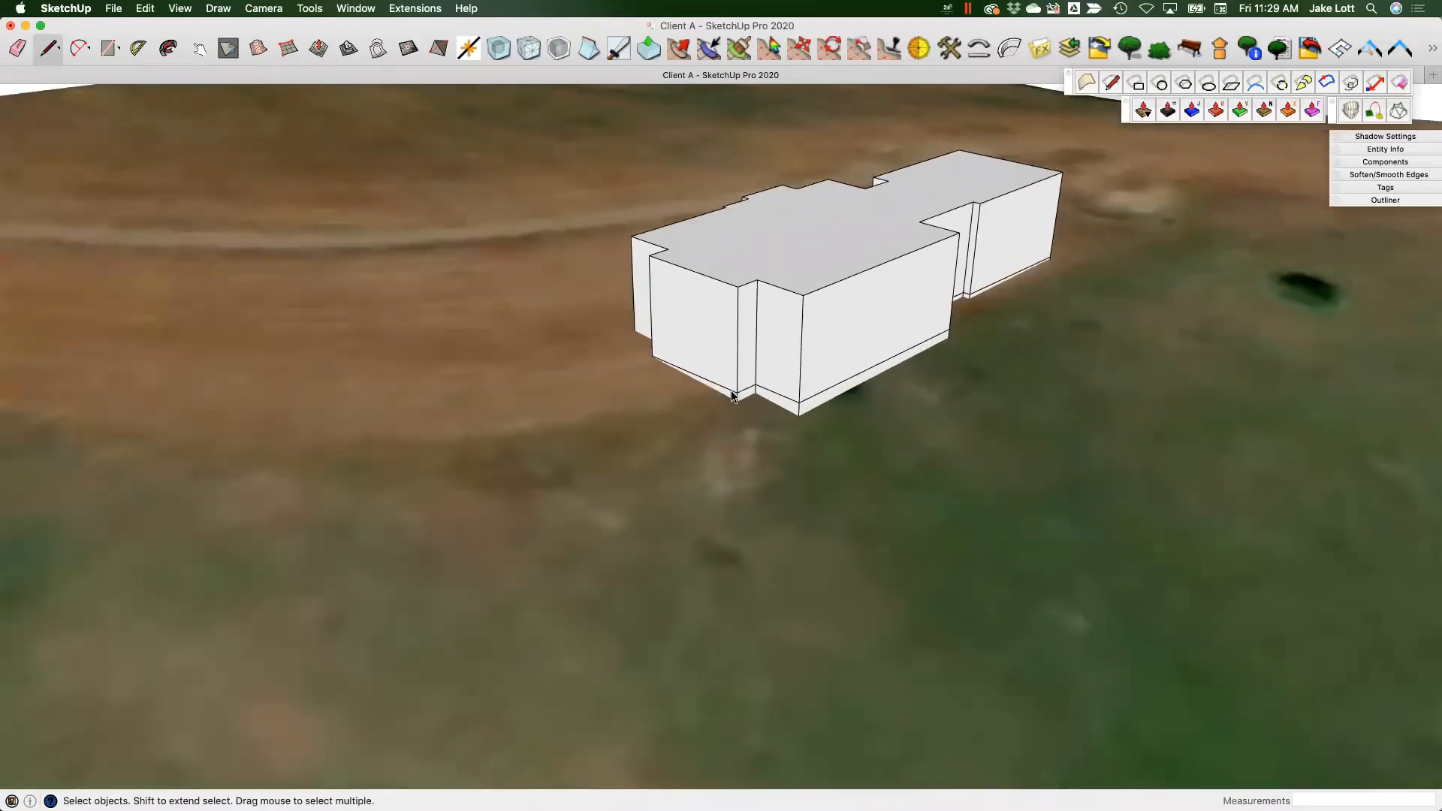
scroll(737, 398, "up", 3)
scroll(976, 403, "down", 5)
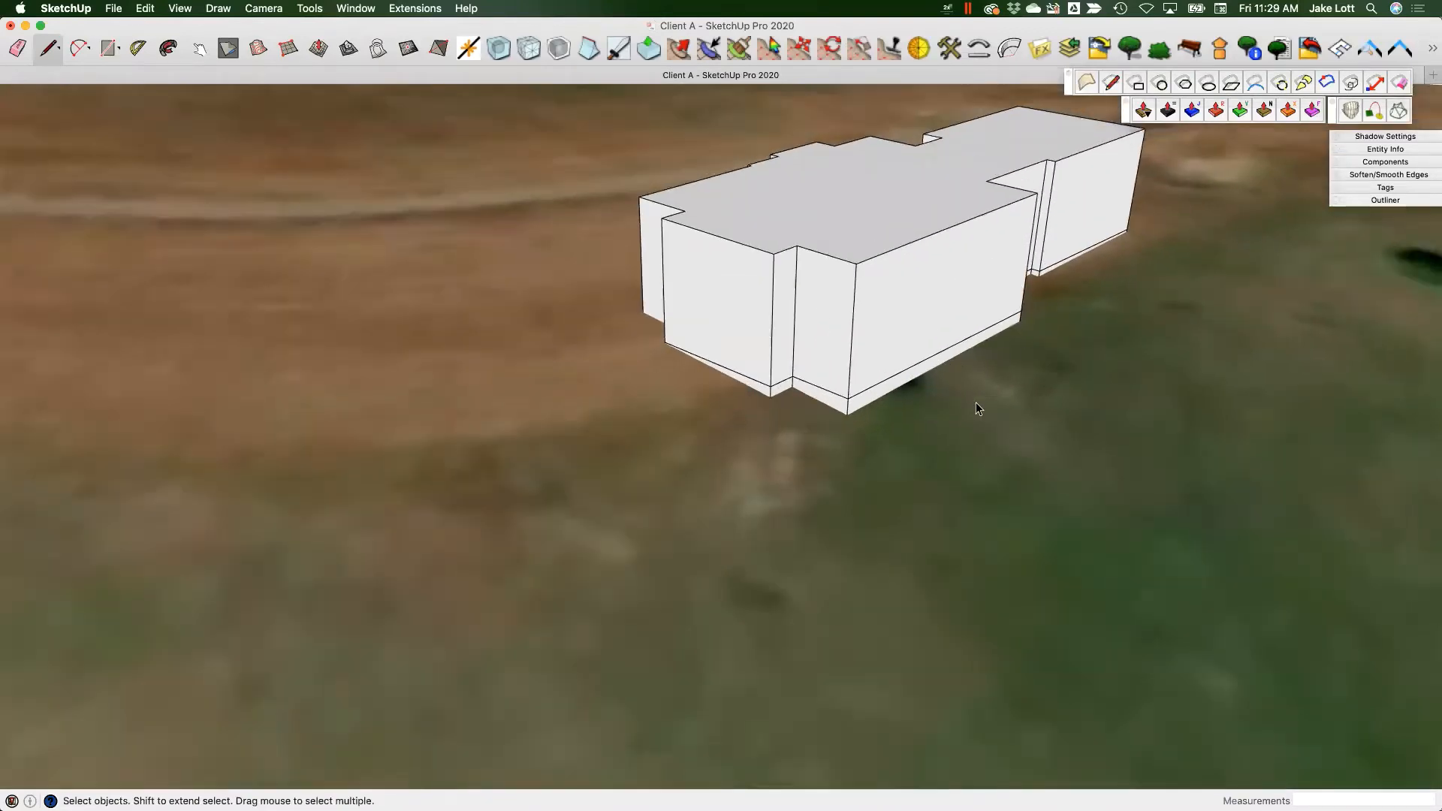
scroll(947, 379, "down", 2)
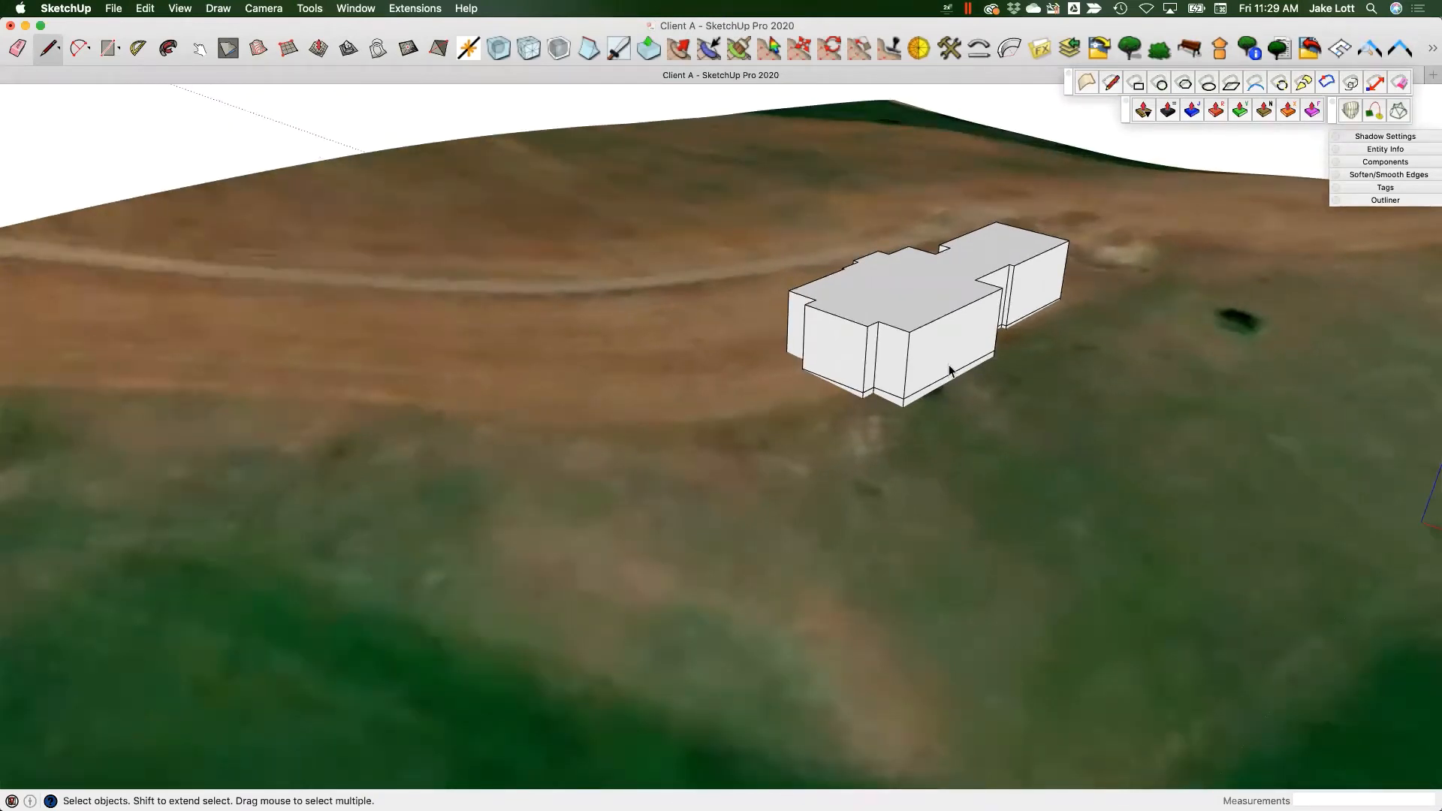
scroll(903, 395, "down", 3)
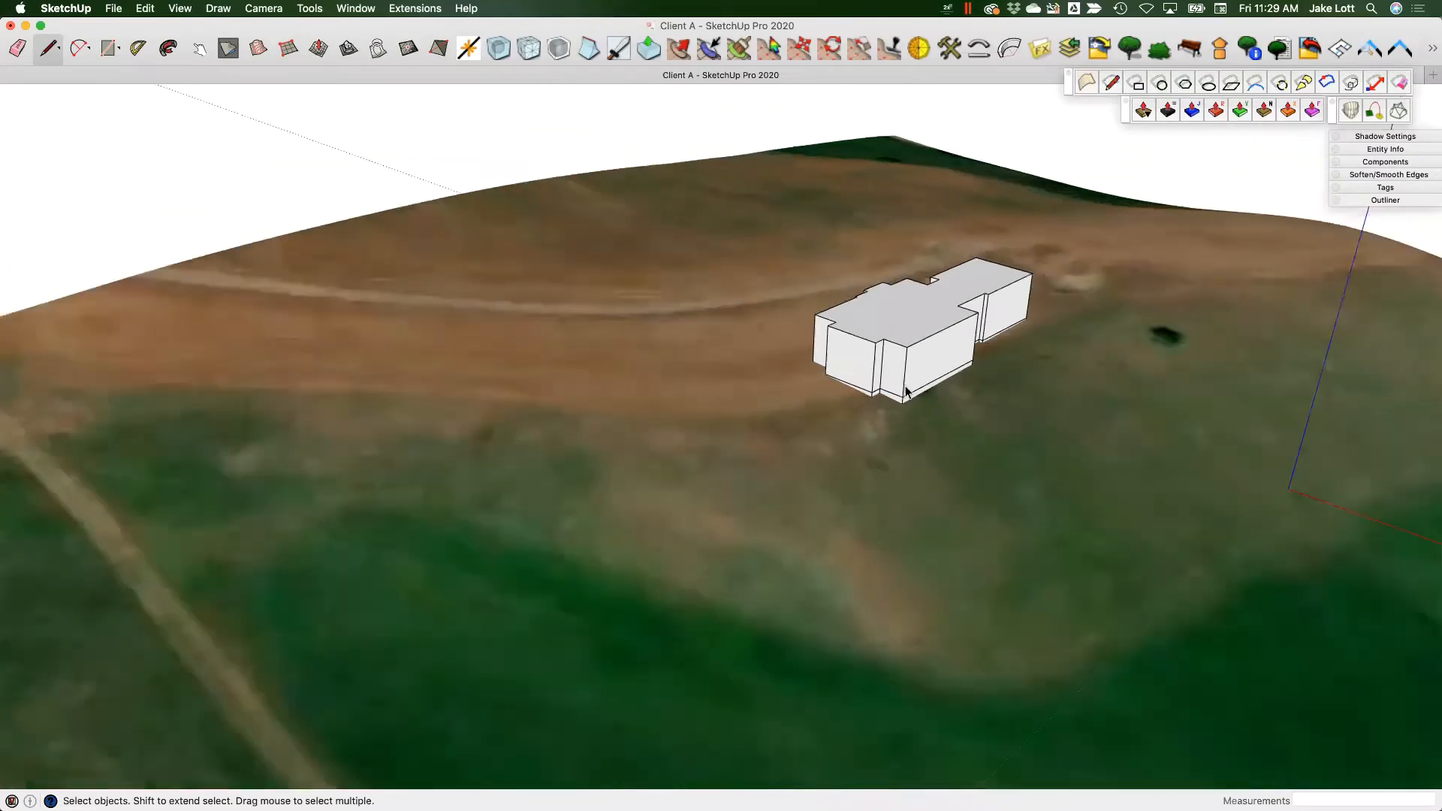
middle_click_drag(960, 406, 607, 368)
scroll(612, 372, "up", 5)
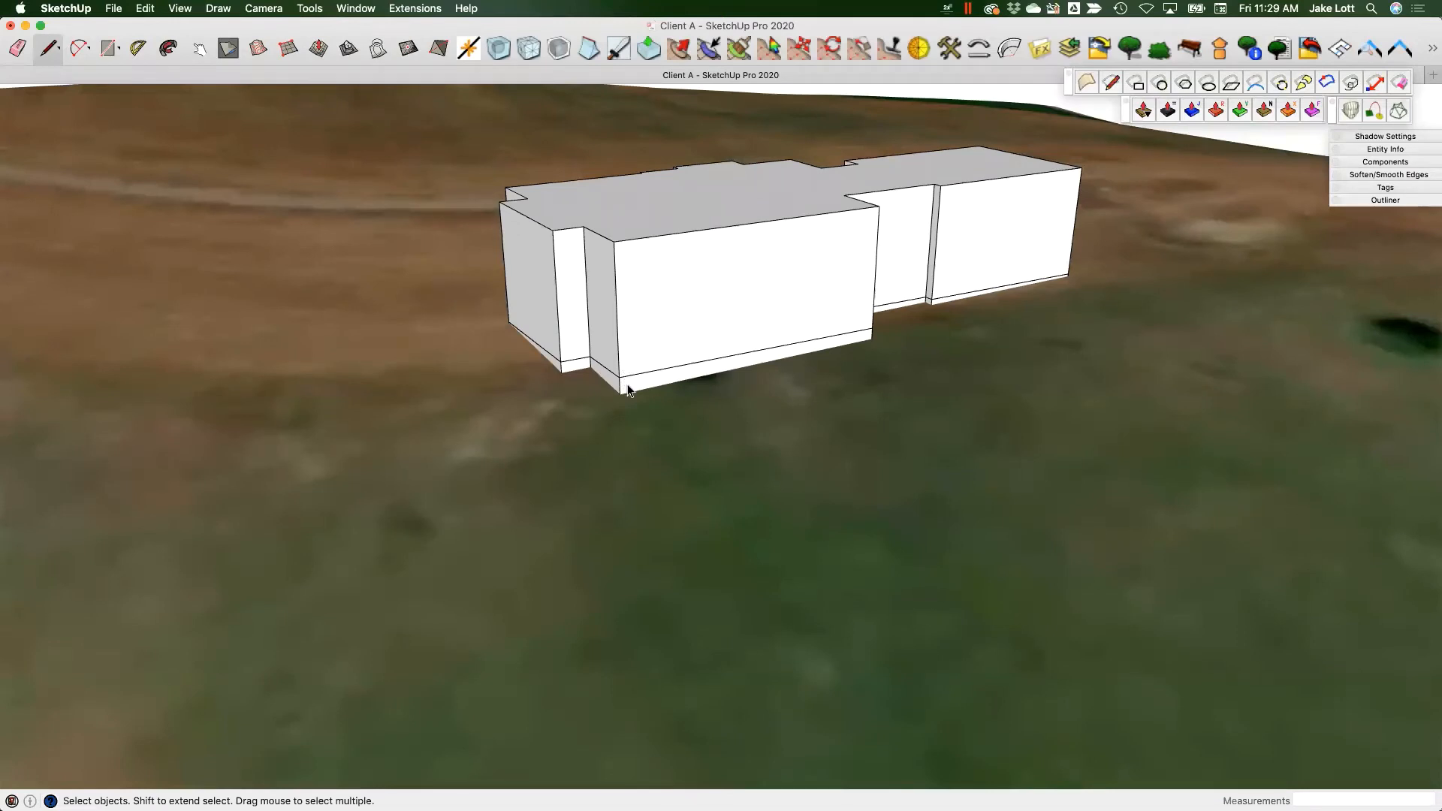
middle_click_drag(508, 366, 969, 369)
- Switch to the Lobster SketchUp model and bring up its site contours together with the house and driveway linework
key("ctrl+Up")
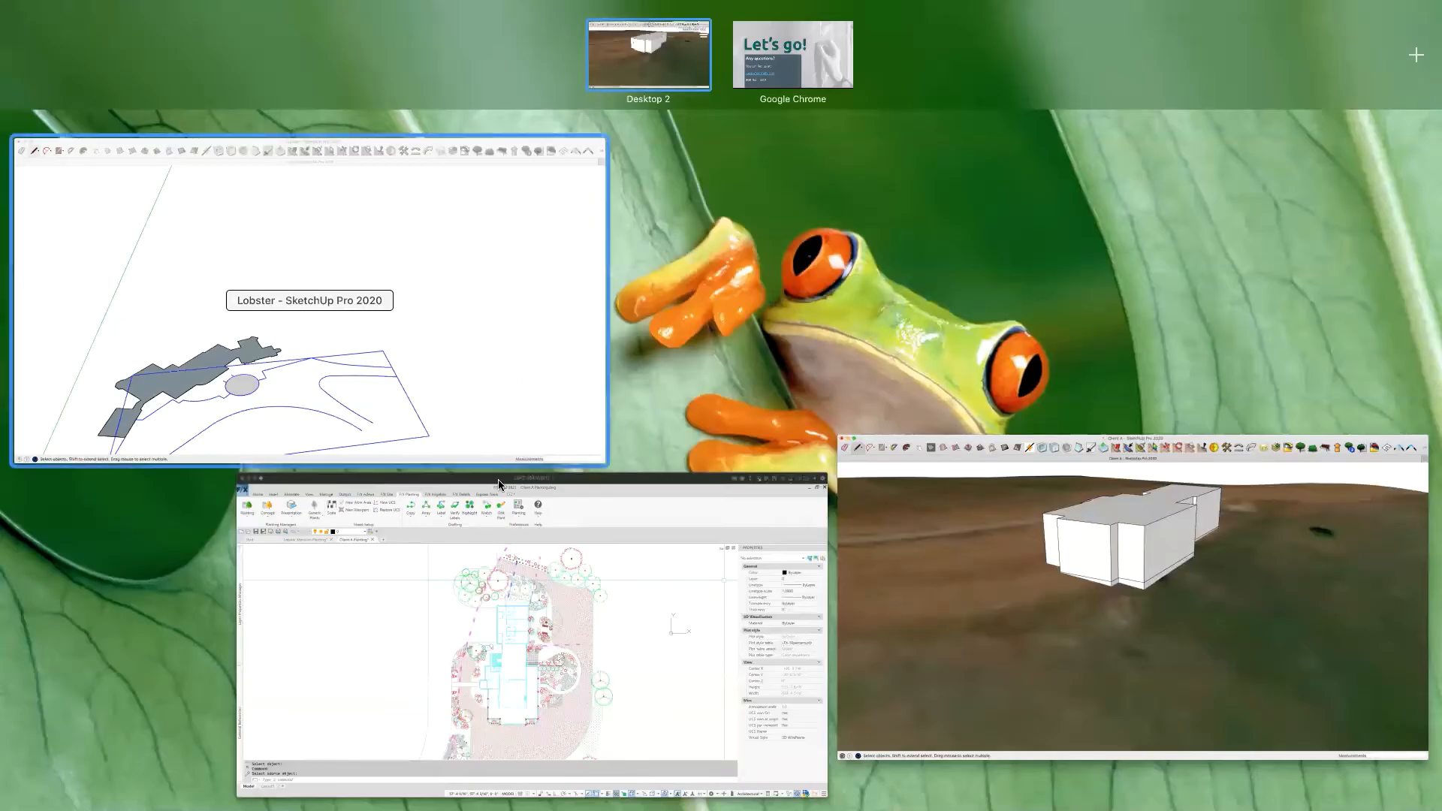
left_click(469, 419)
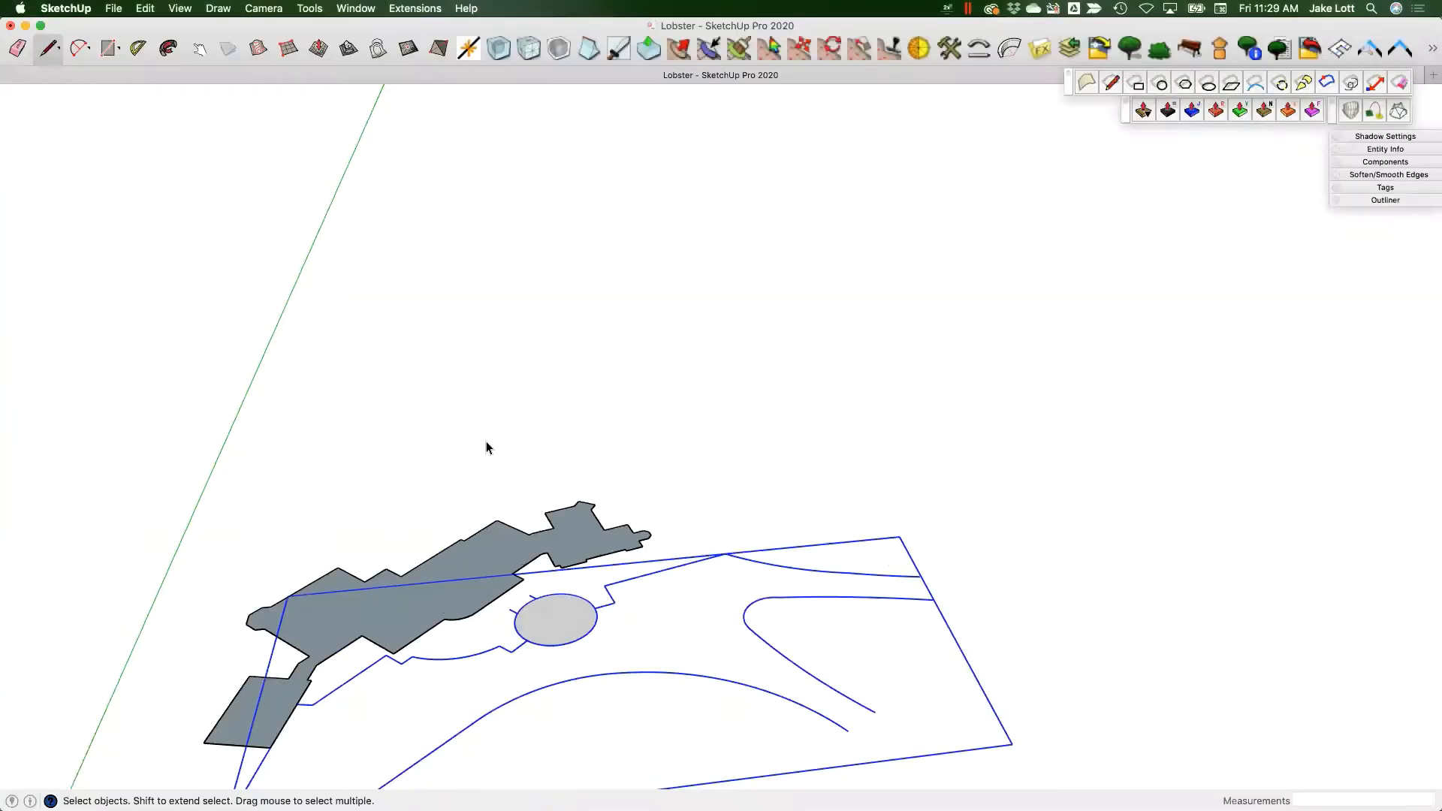
scroll(485, 440, "down", 3)
middle_click_drag(532, 563, 845, 310)
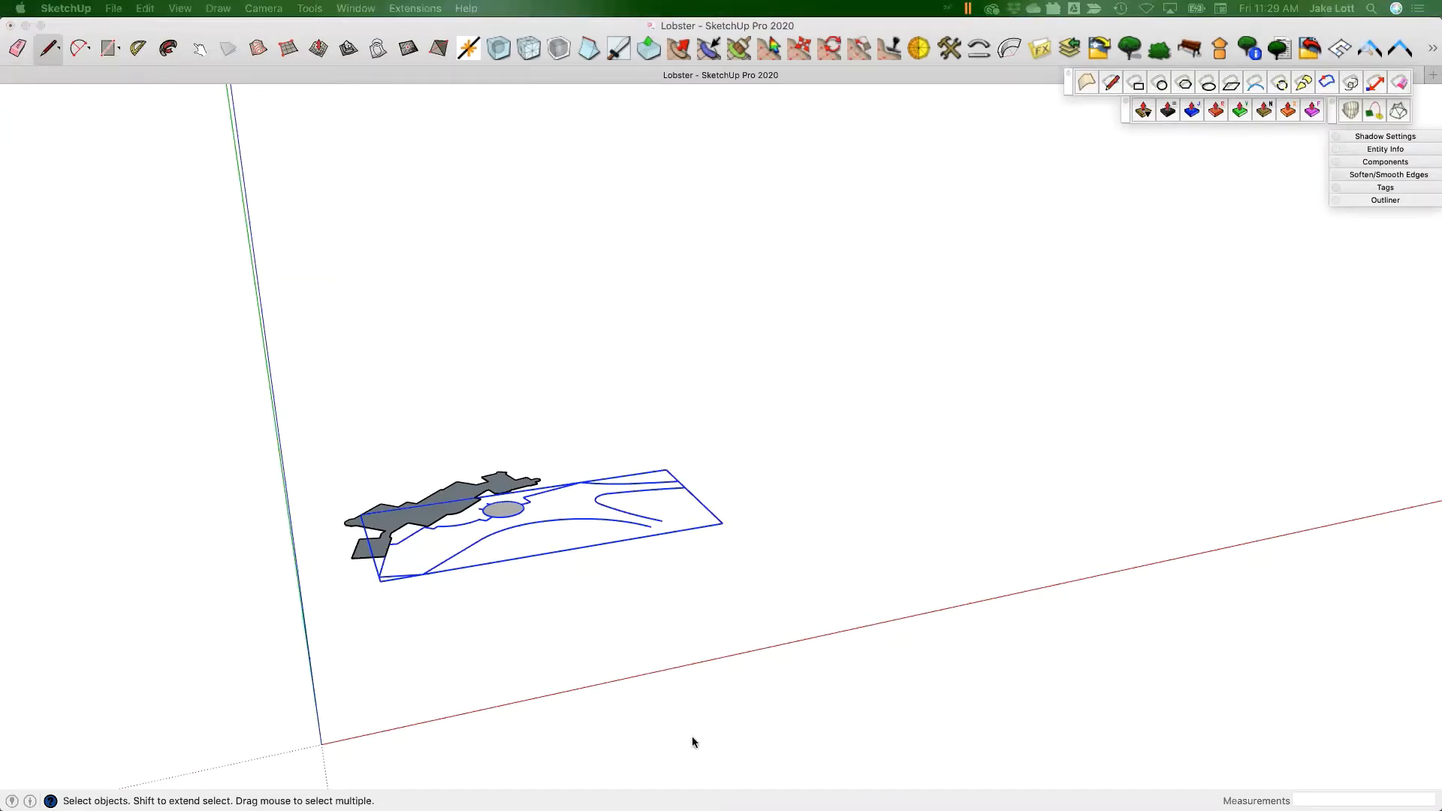
left_click(403, 529)
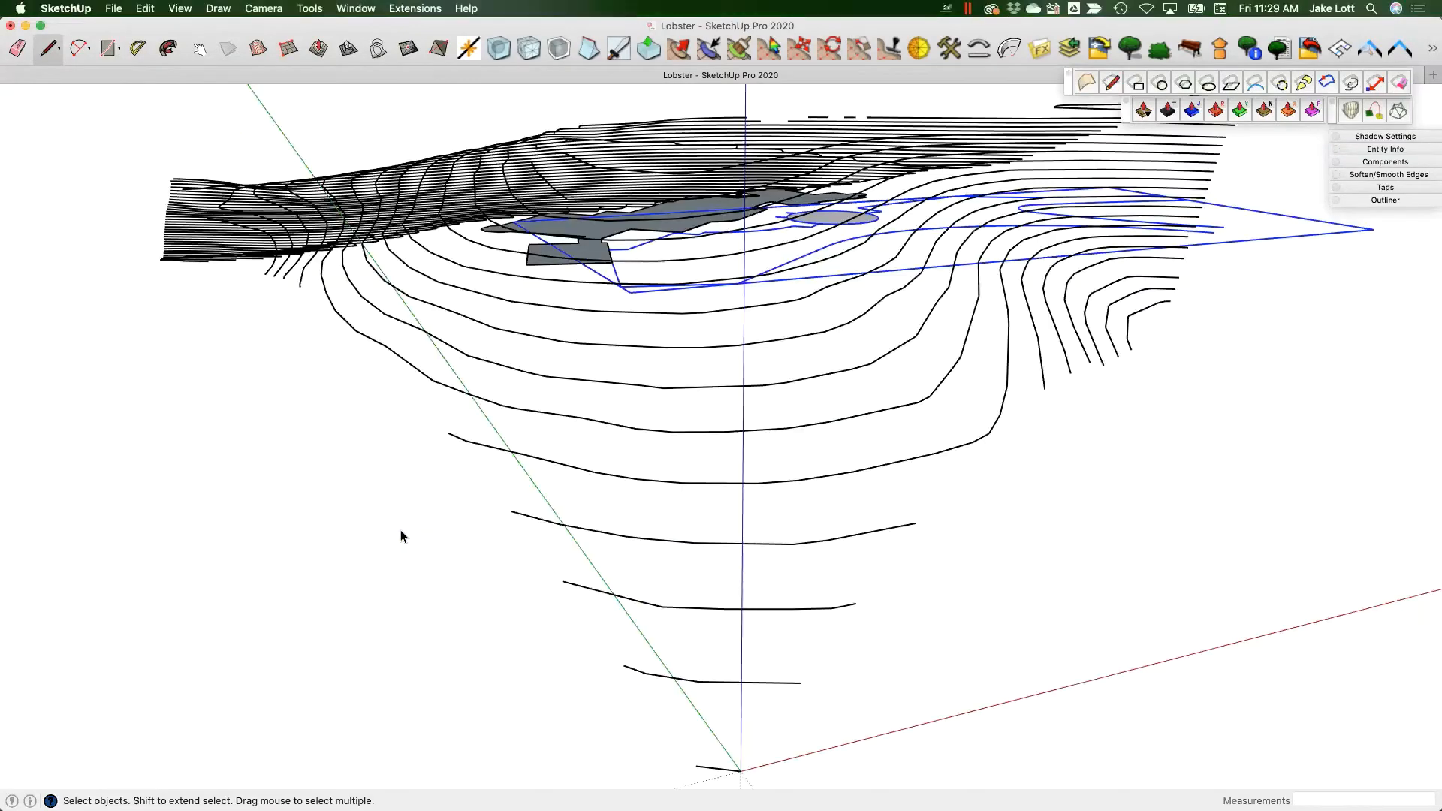
scroll(399, 530, "down", 3)
mouse_move(579, 517)
middle_mouse_down()
mouse_move(495, 548)
mouse_move(478, 531)
middle_mouse_up()
scroll(478, 531, "down", 2)
middle_click_drag(480, 431, 514, 647)
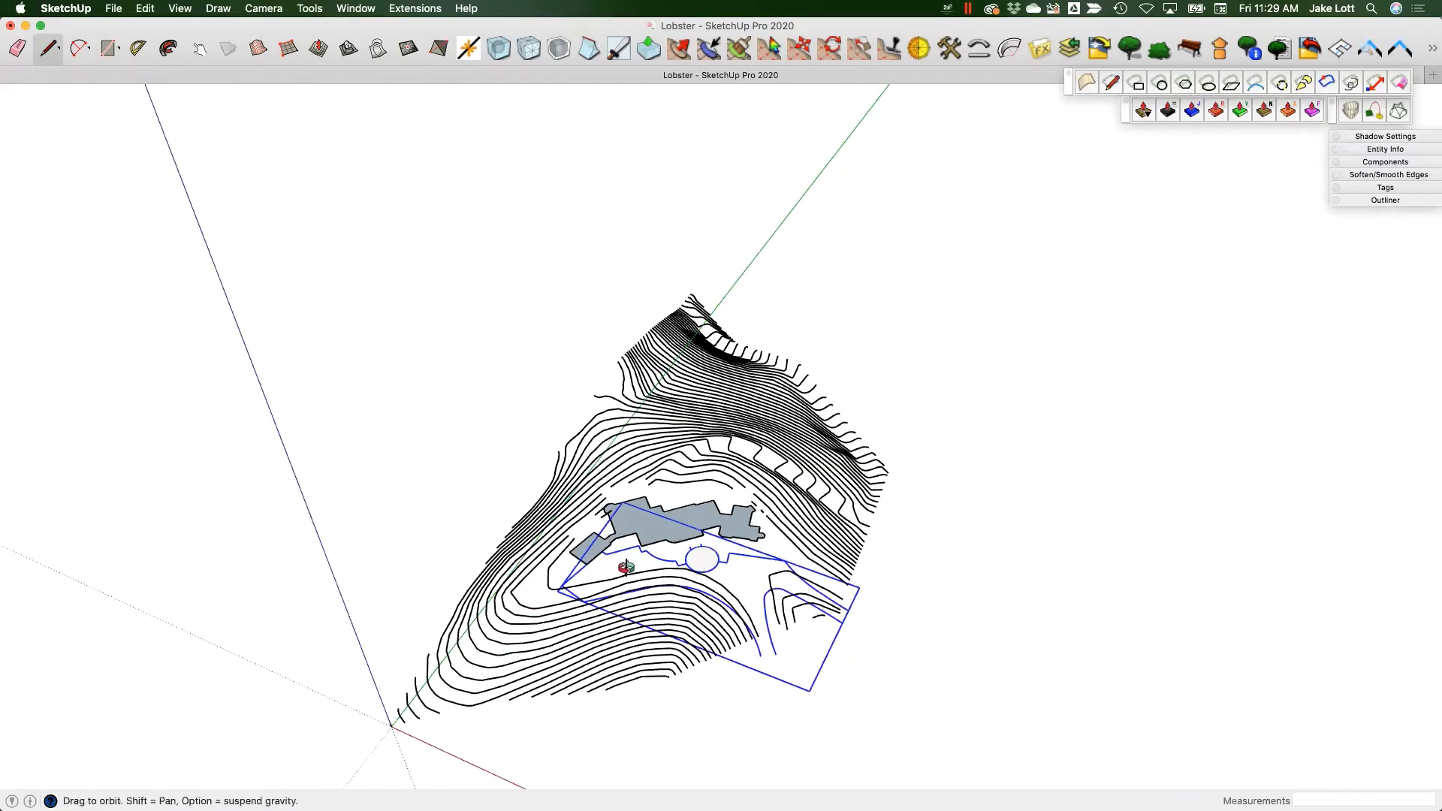
middle_click_drag(626, 568, 518, 477)
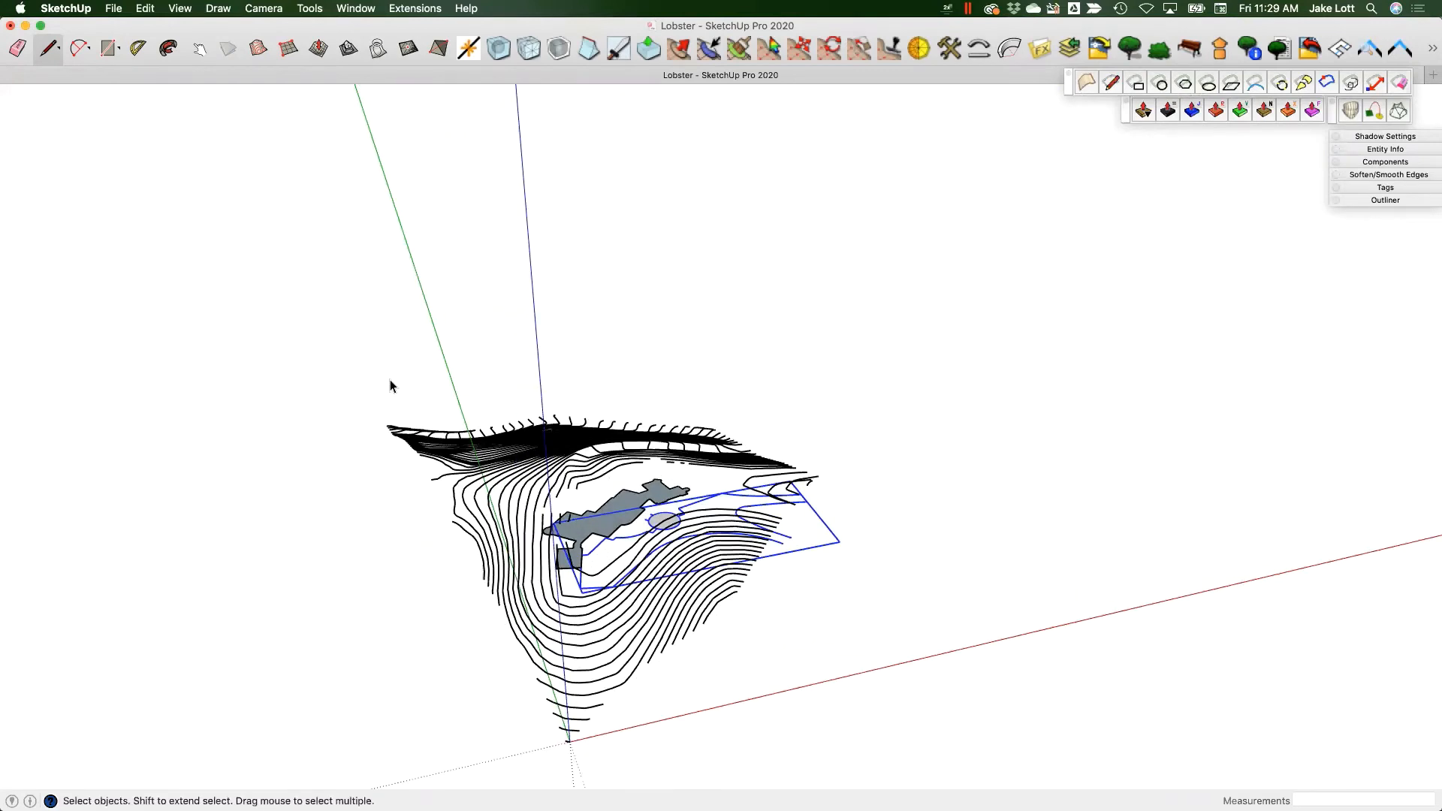
- Group all the contour lines, leaving the house footprint and driveway linework out of the selection
scroll(390, 387, "down", 3)
left_click_drag(337, 338, 916, 756)
scroll(603, 490, "up", 5)
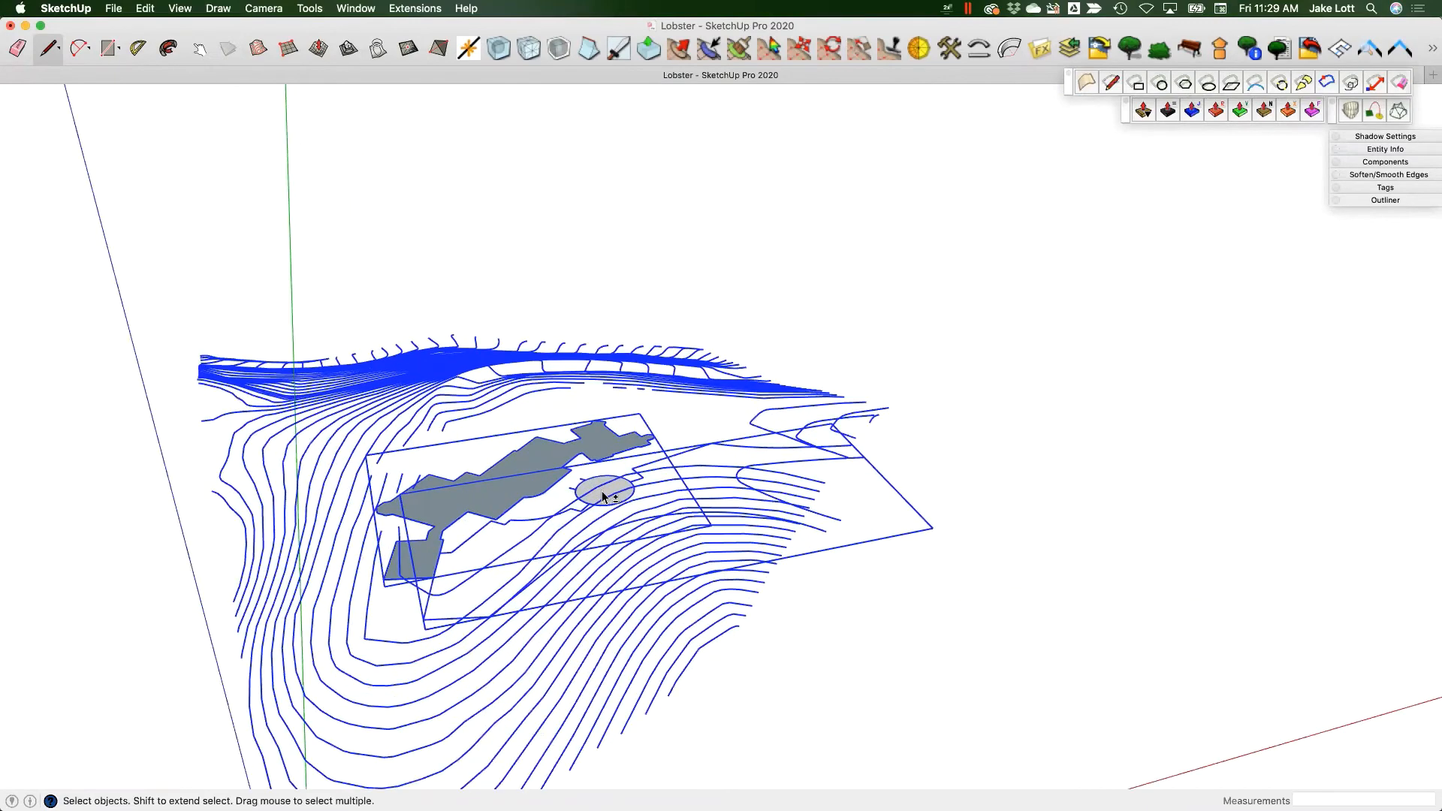
left_click(602, 490, "shift")
left_click(559, 471, "shift")
scroll(533, 501, "down", 3)
middle_click_drag(533, 553, 432, 567)
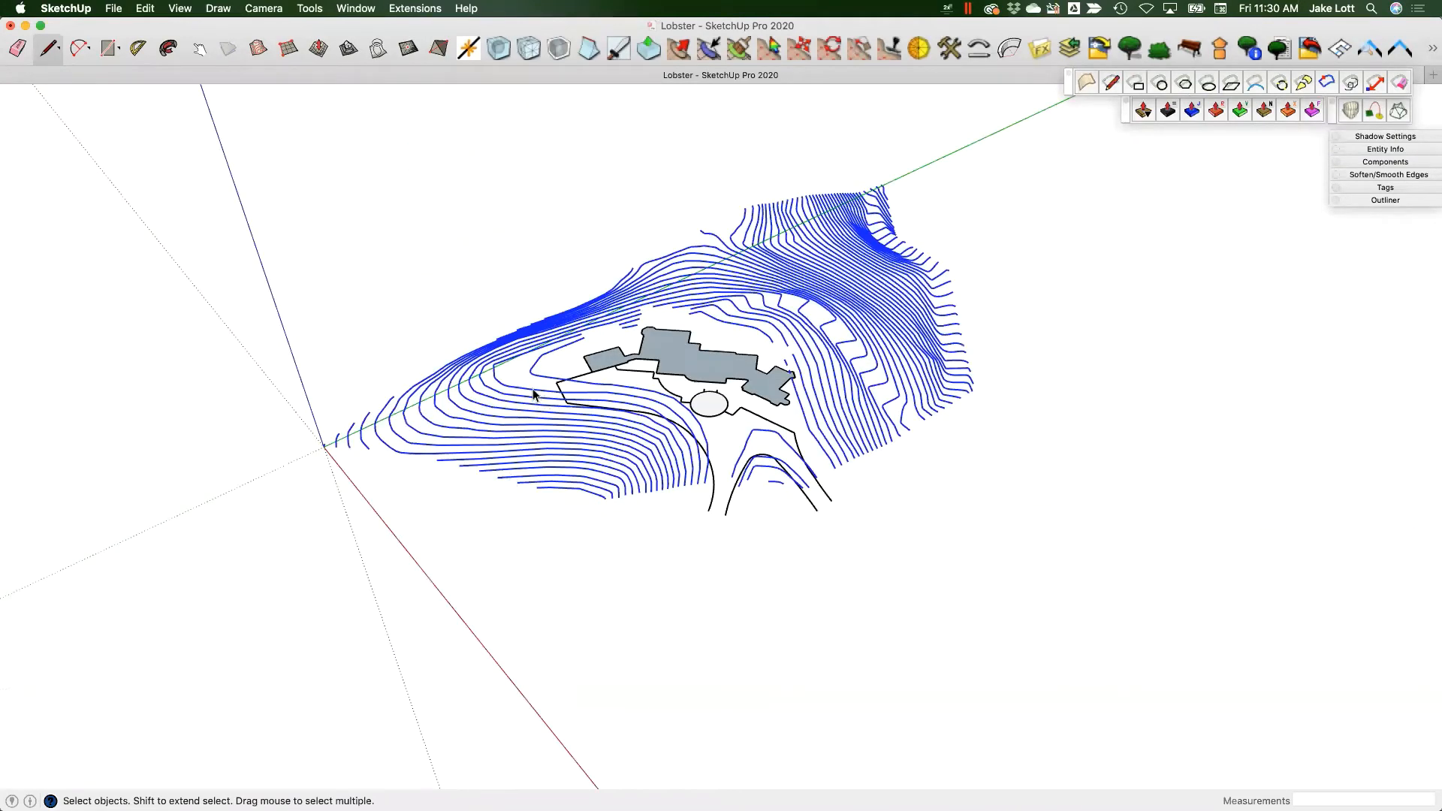
scroll(534, 395, "up", 2)
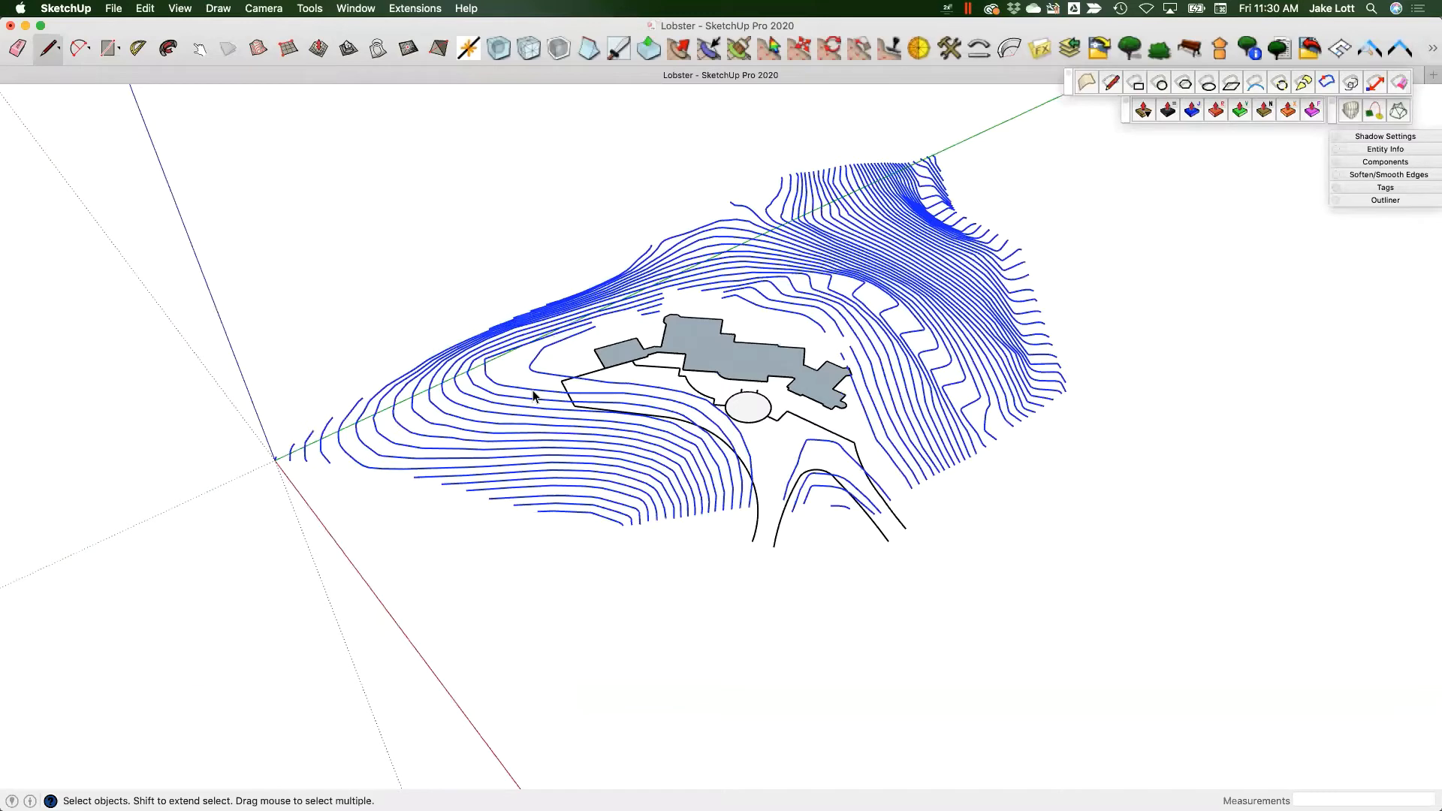
right_click(533, 395)
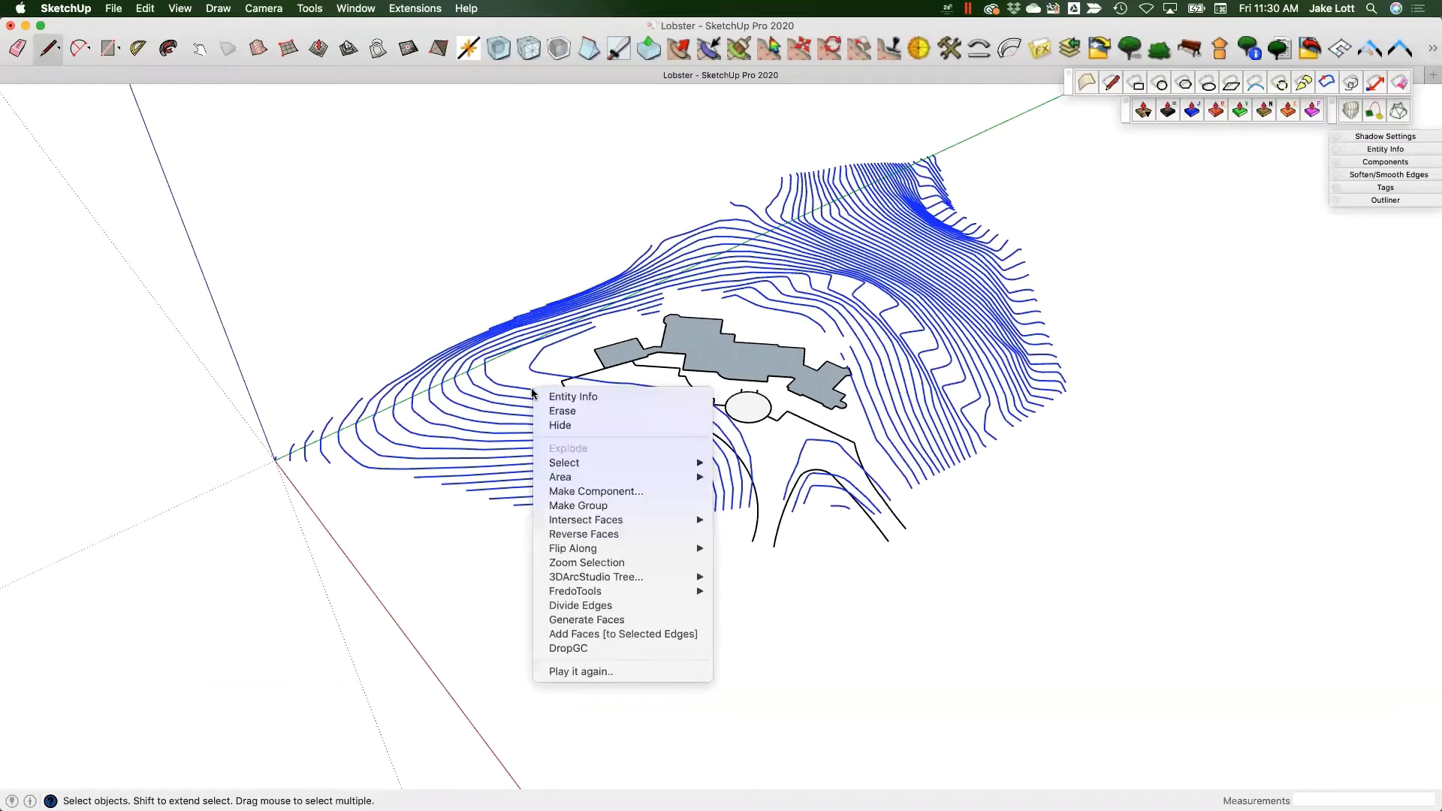
left_click(585, 514)
middle_click_drag(543, 509, 1037, 642)
left_click(791, 534)
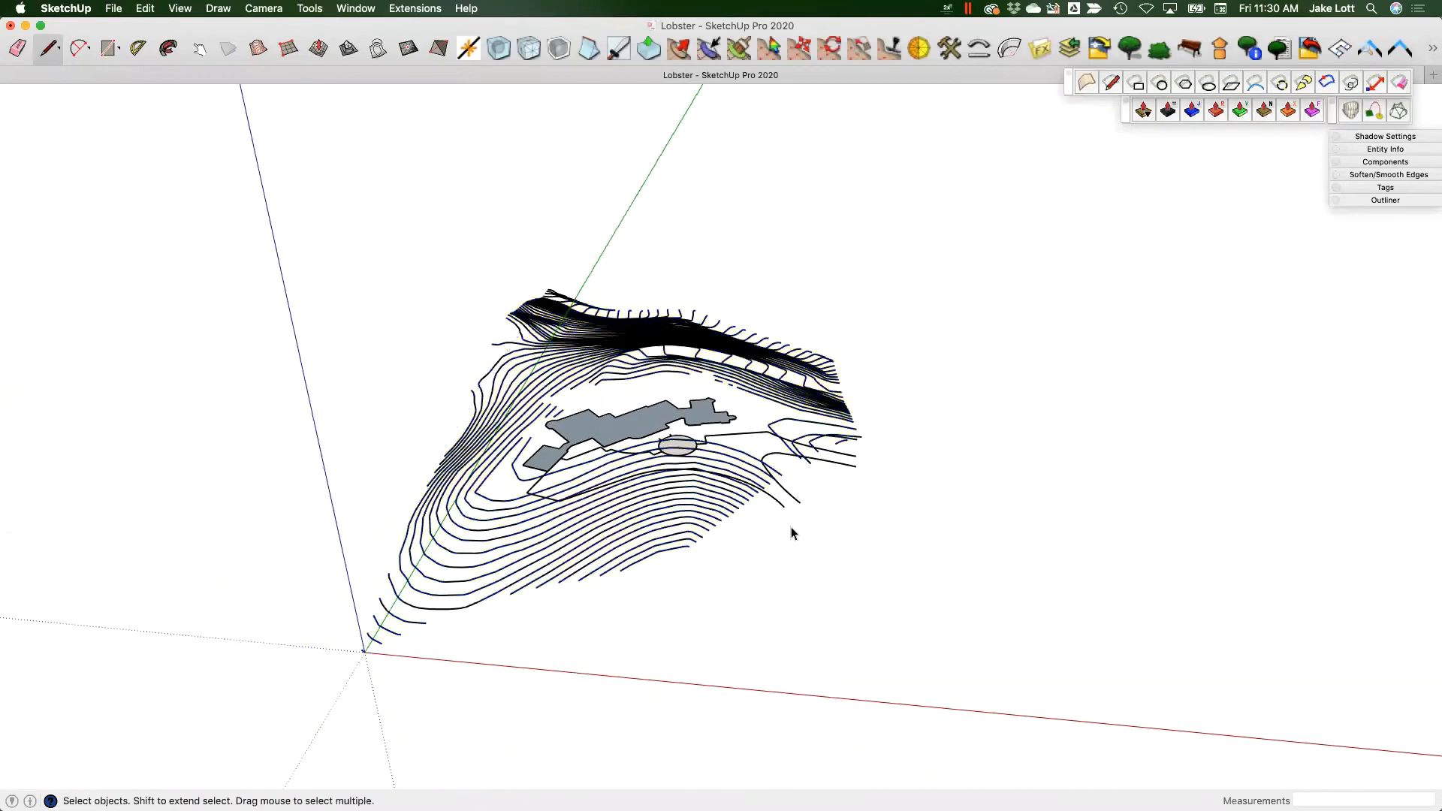
- Open the contour group for editing
scroll(647, 560, "up", 2)
left_click(650, 560)
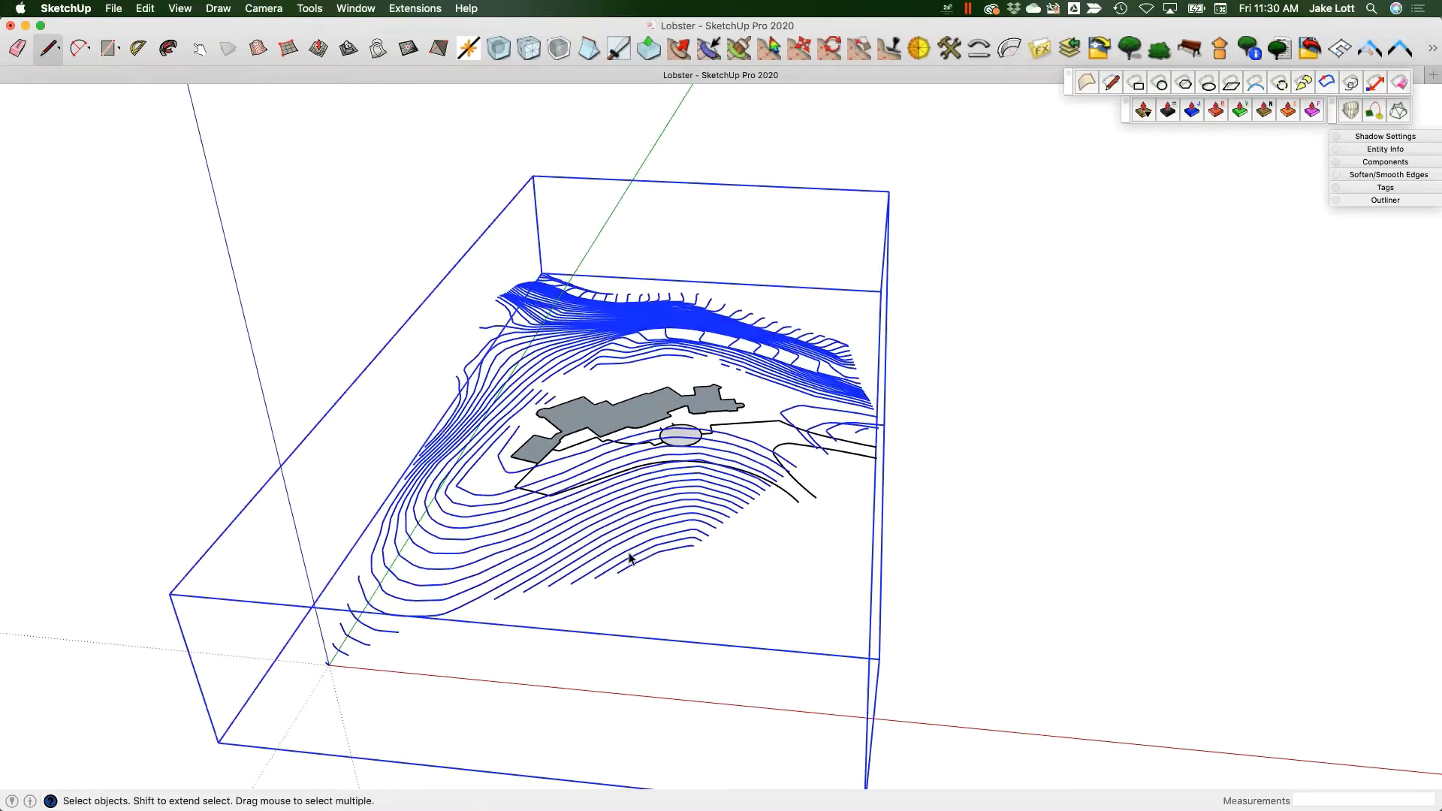
middle_click_drag(629, 557, 652, 570)
scroll(678, 560, "up", 2)
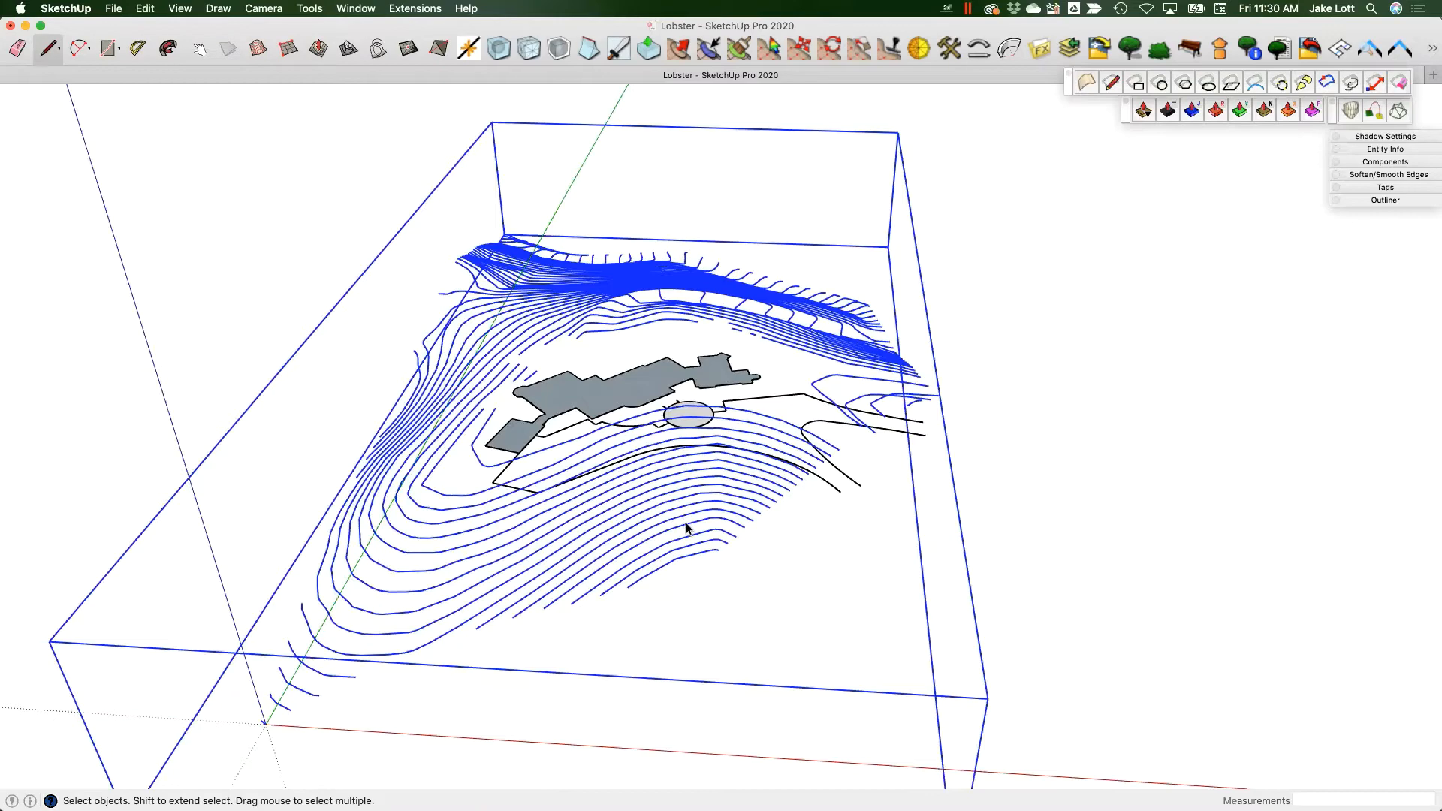
double_click(688, 529)
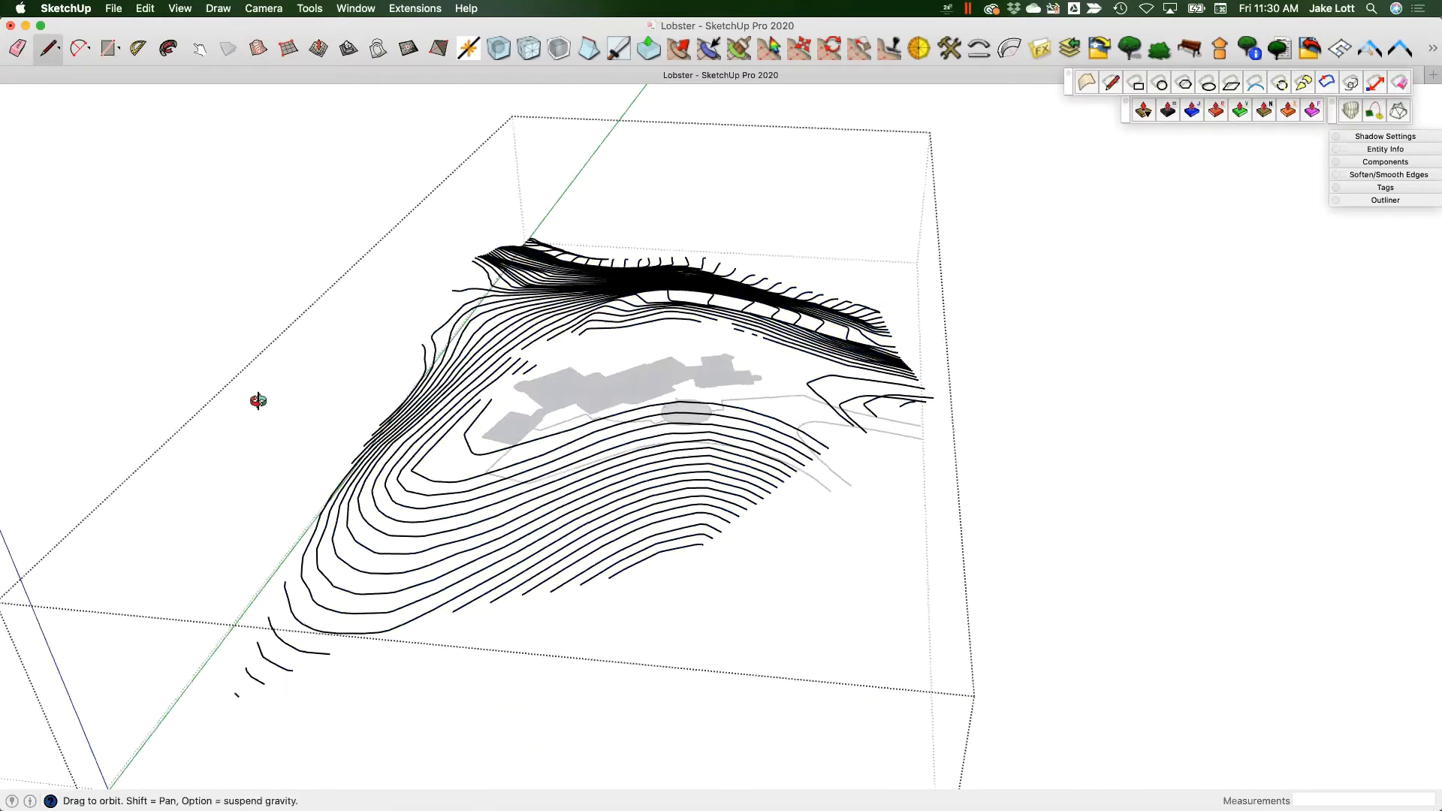
middle_click_drag(258, 403, 402, 370)
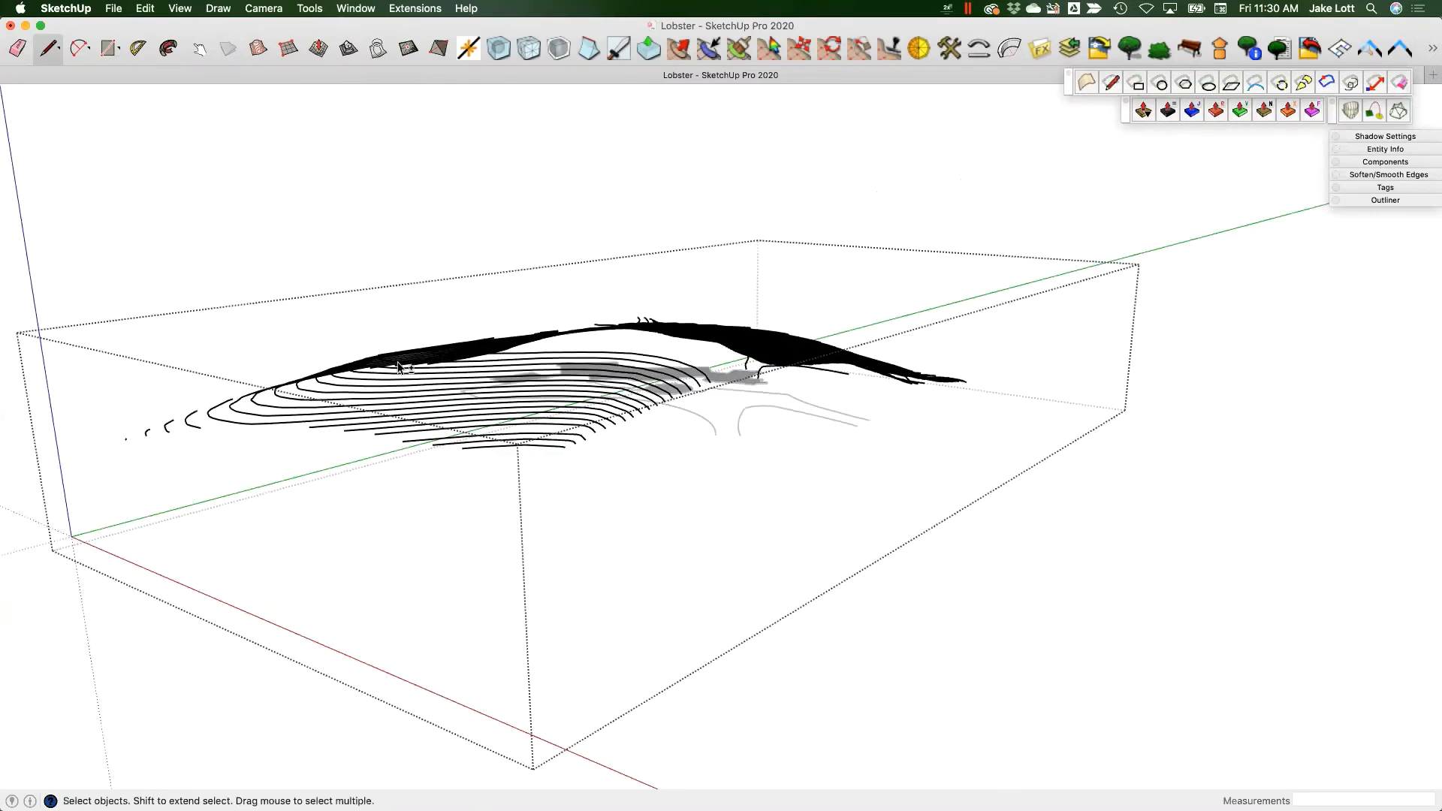
- Select all contour lines inside the group and generate a terrain surface with Sandbox From Contours
mouse_move(486, 388)
middle_mouse_down()
mouse_move(737, 345)
mouse_move(966, 461)
mouse_move(737, 592)
mouse_move(764, 415)
mouse_move(759, 441)
mouse_move(338, 651)
mouse_move(312, 596)
mouse_move(935, 704)
middle_mouse_up()
left_click_drag(283, 245, 281, 241)
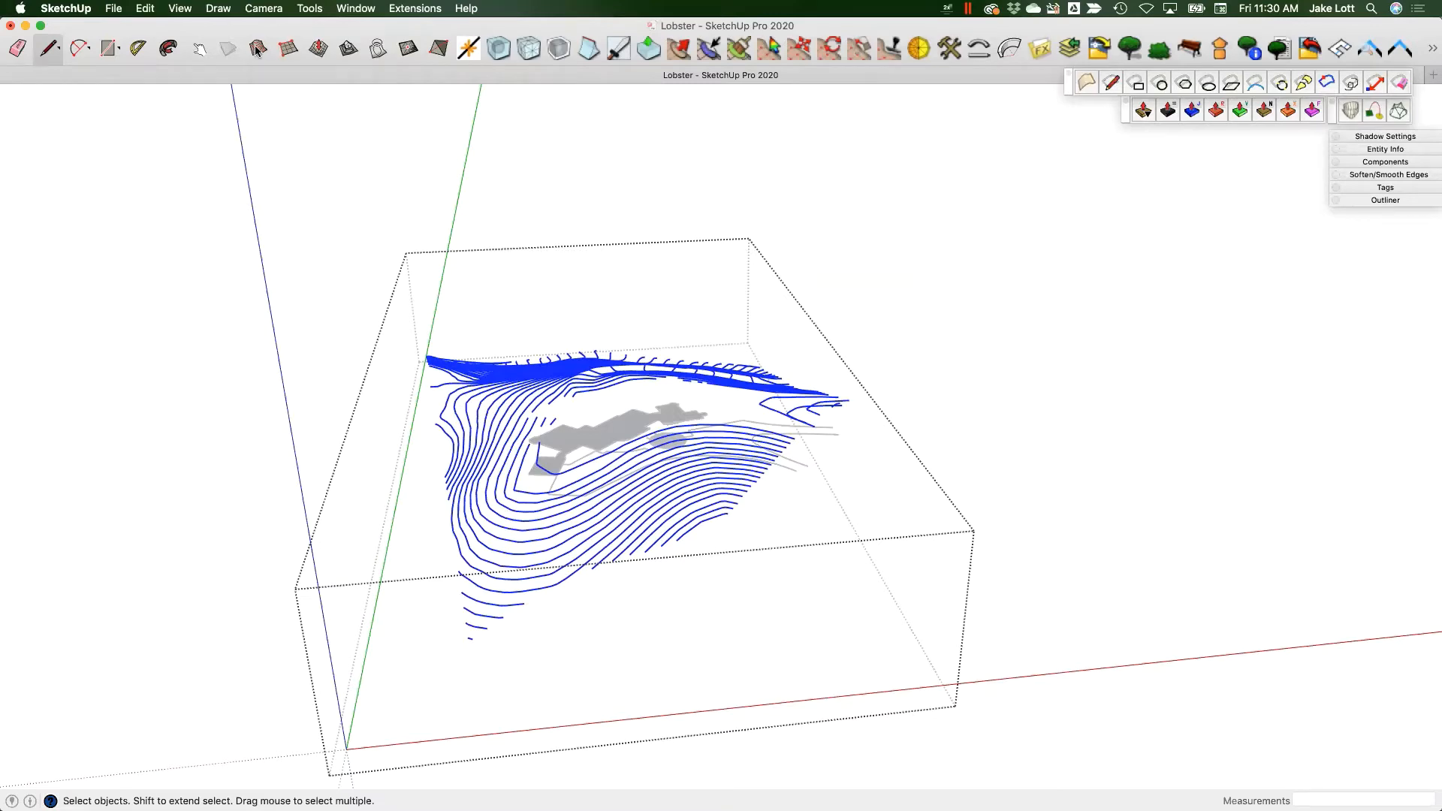
middle_click_drag(599, 412, 611, 445)
left_click(610, 445)
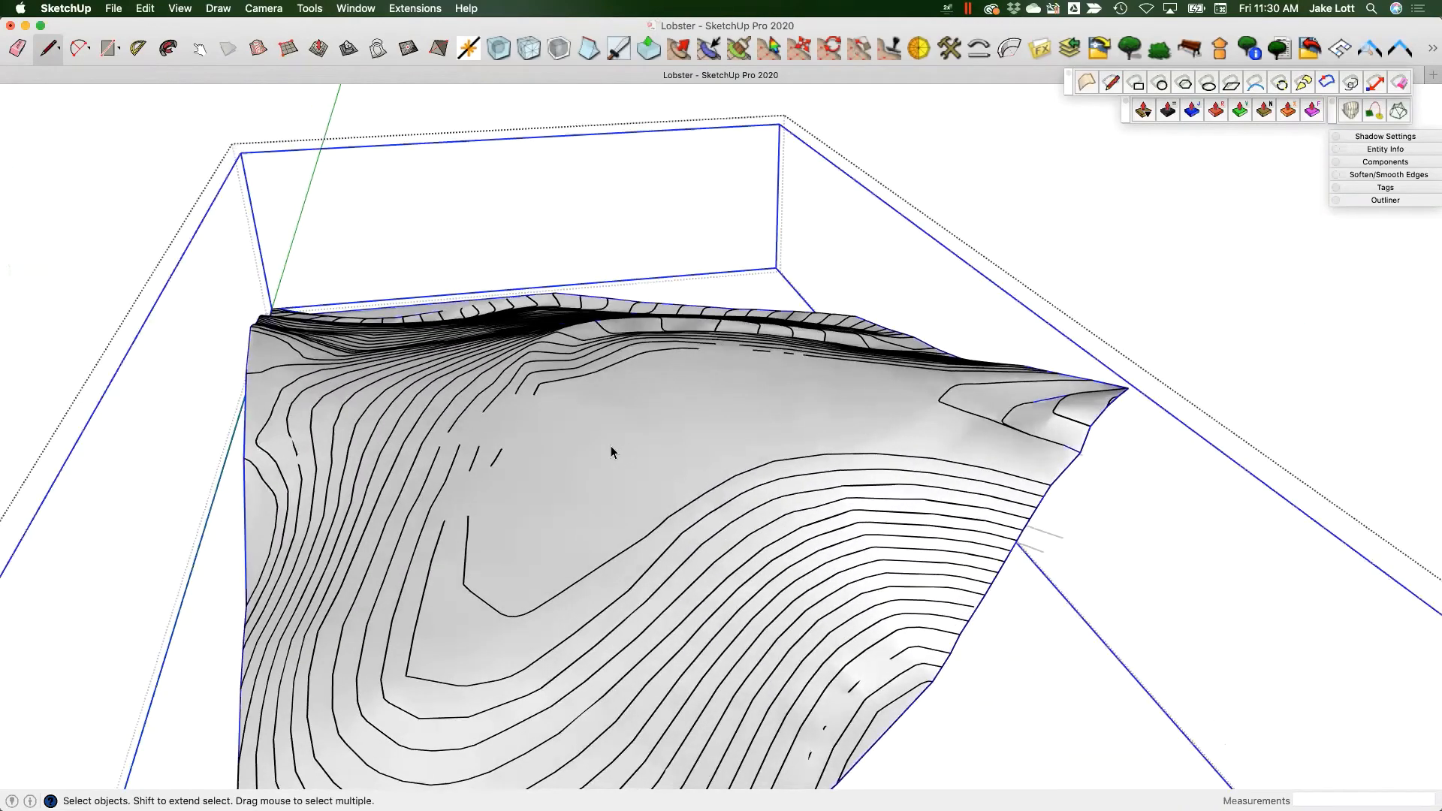
- Try to move the generated terrain surface aside from the contour lines
scroll(611, 448, "down", 3)
key("m")
left_click(612, 445)
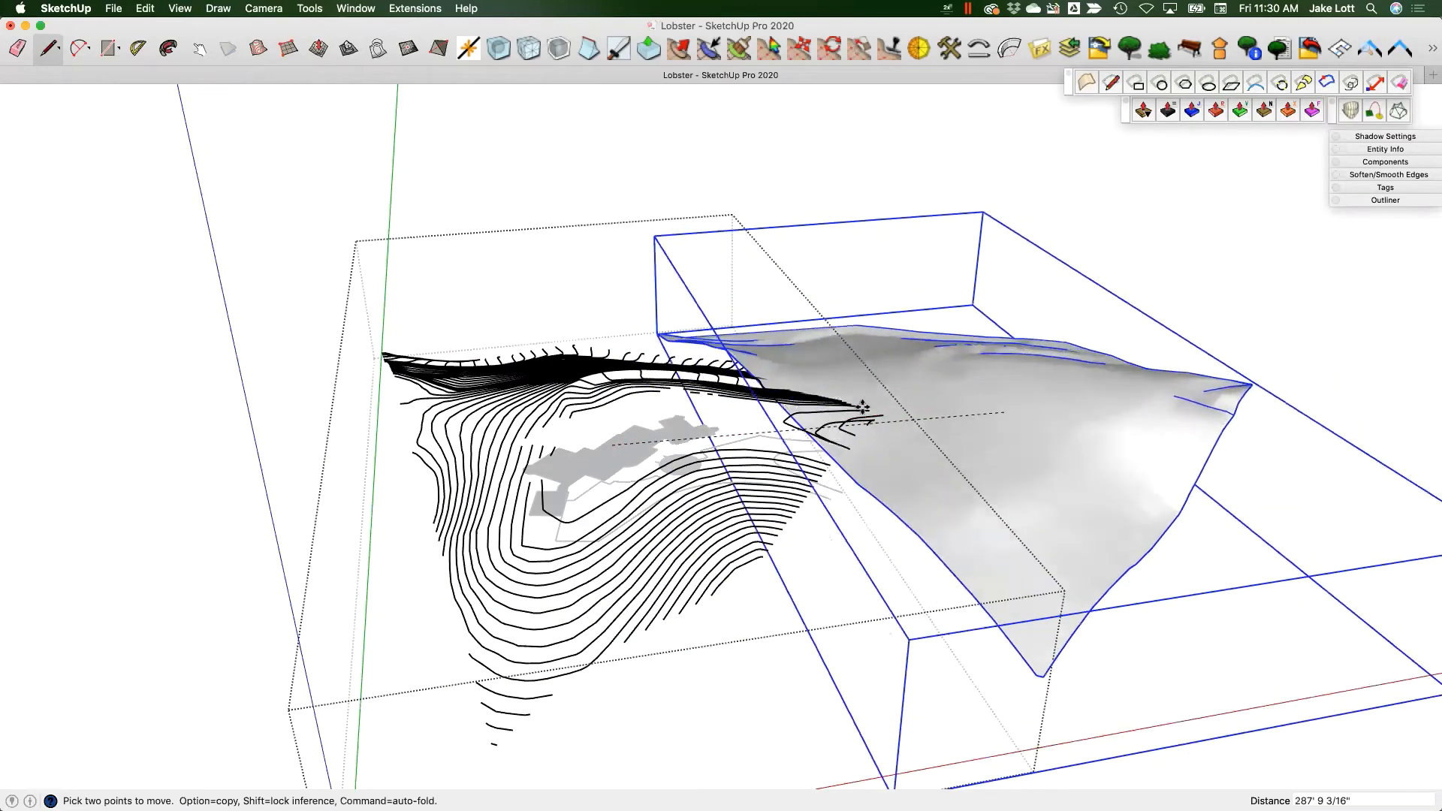
left_click(604, 448)
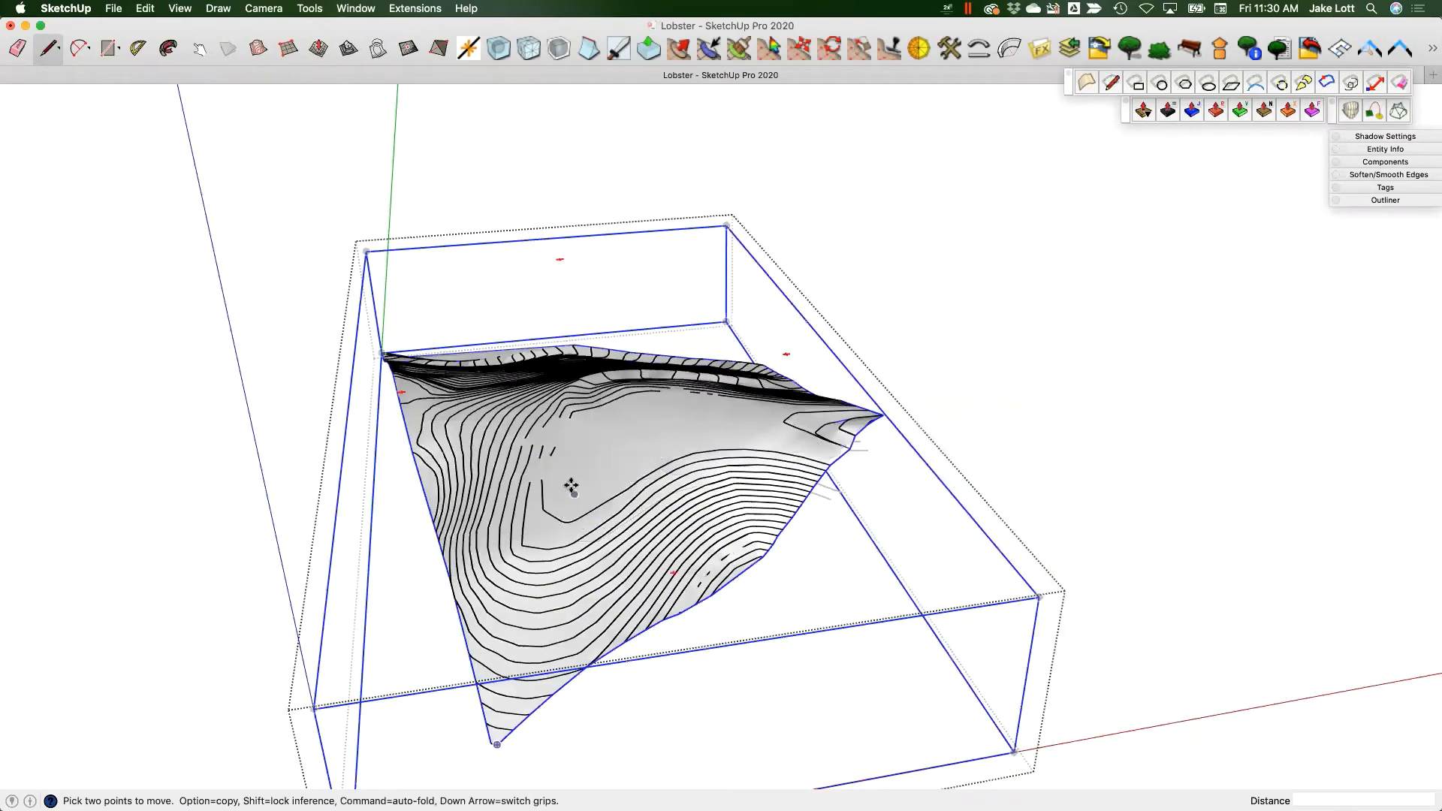
mouse_move(598, 470)
middle_mouse_down()
mouse_move(586, 451)
mouse_move(592, 466)
mouse_move(628, 453)
mouse_move(625, 476)
middle_mouse_up()
key("space")
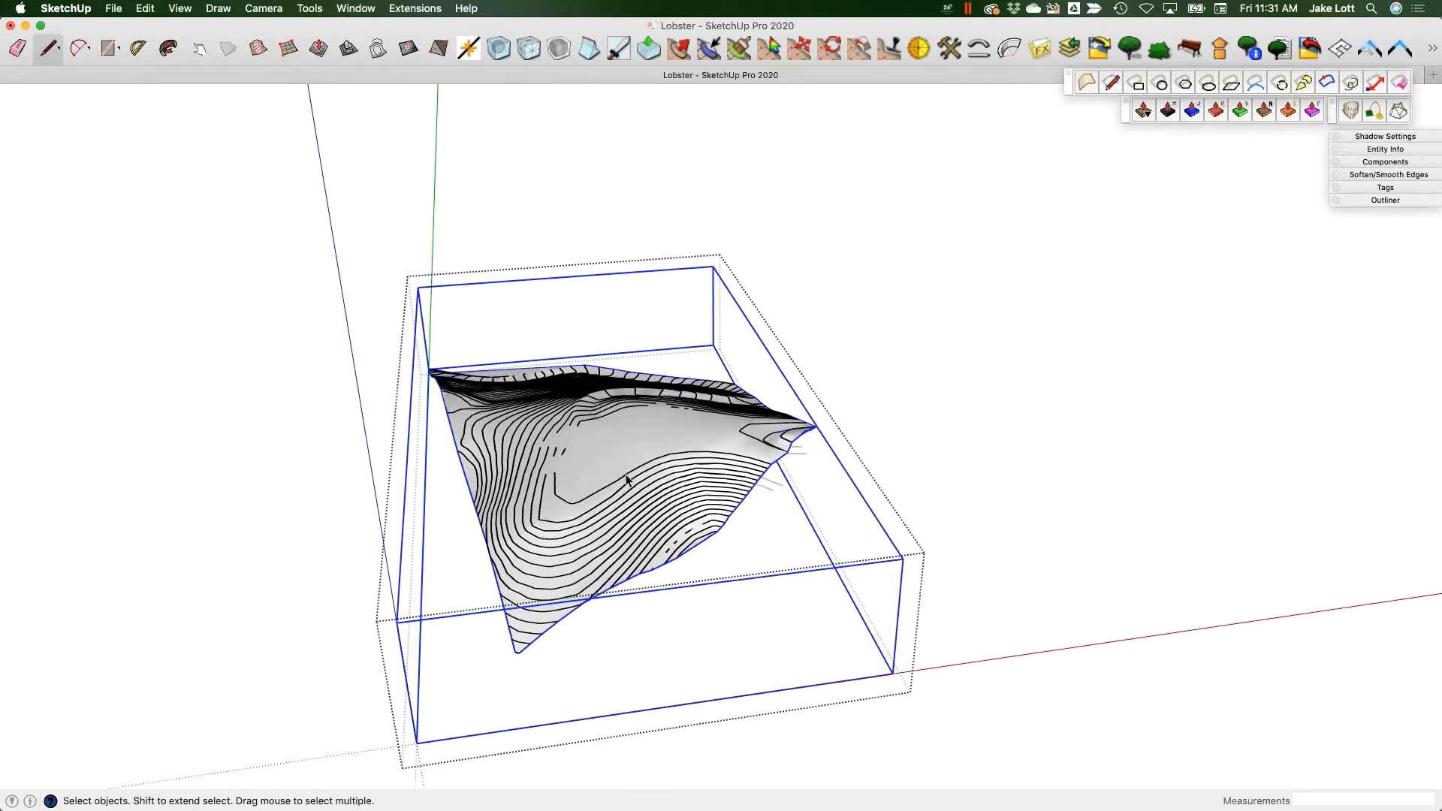
- Delete the contour lines inside the group, keeping only the terrain surface
double_click(627, 481)
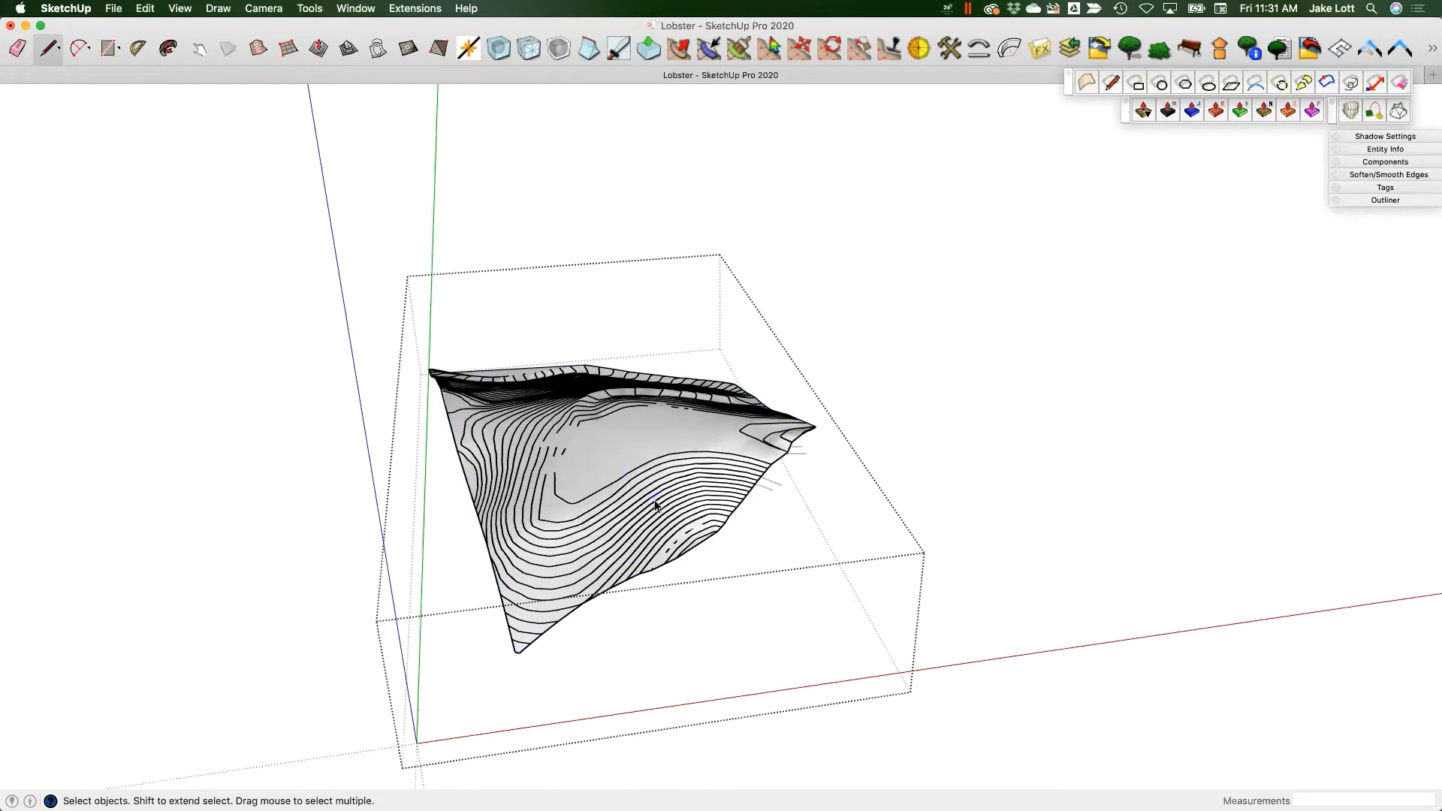
scroll(551, 456, "down", 3)
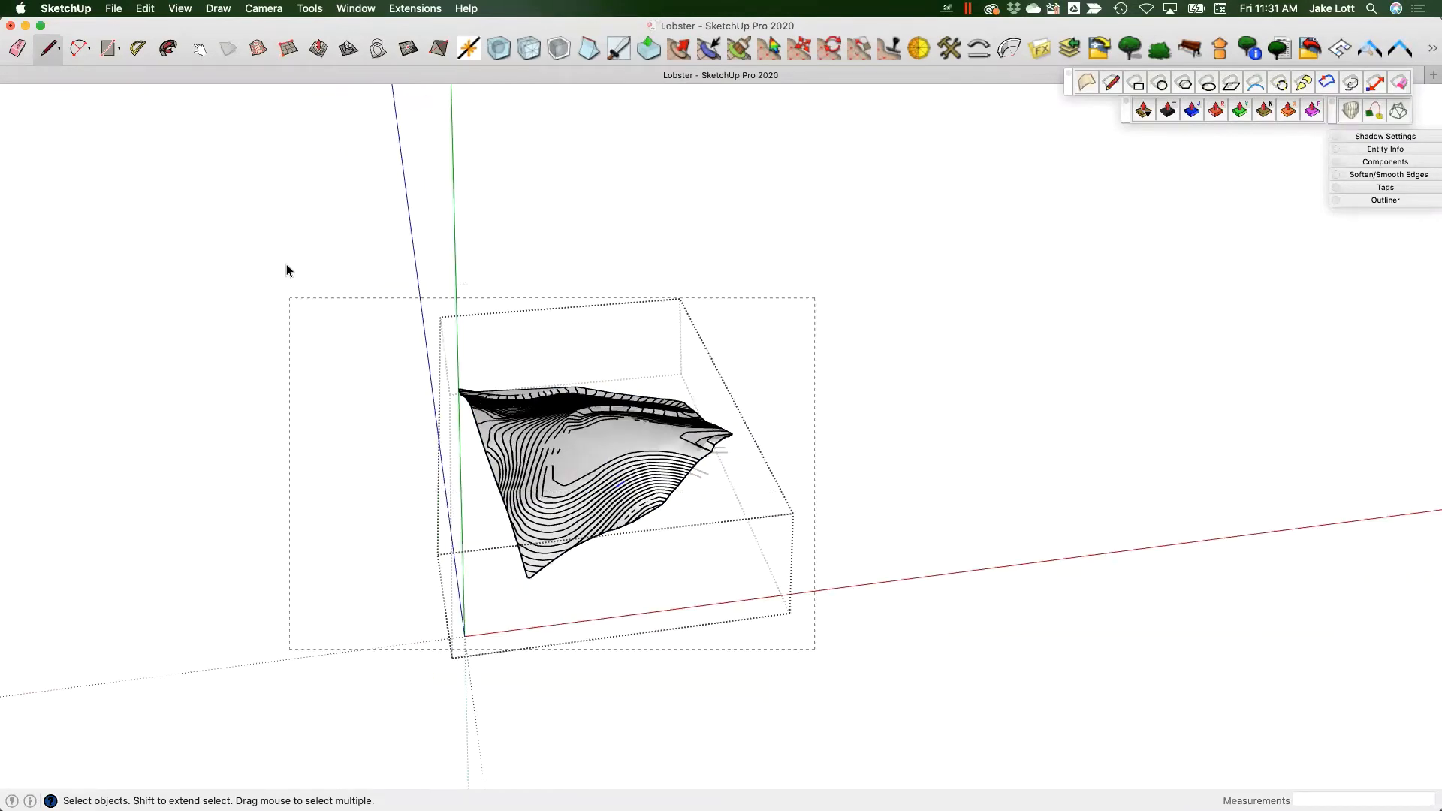
left_click_drag(286, 265, 290, 268)
key("Delete")
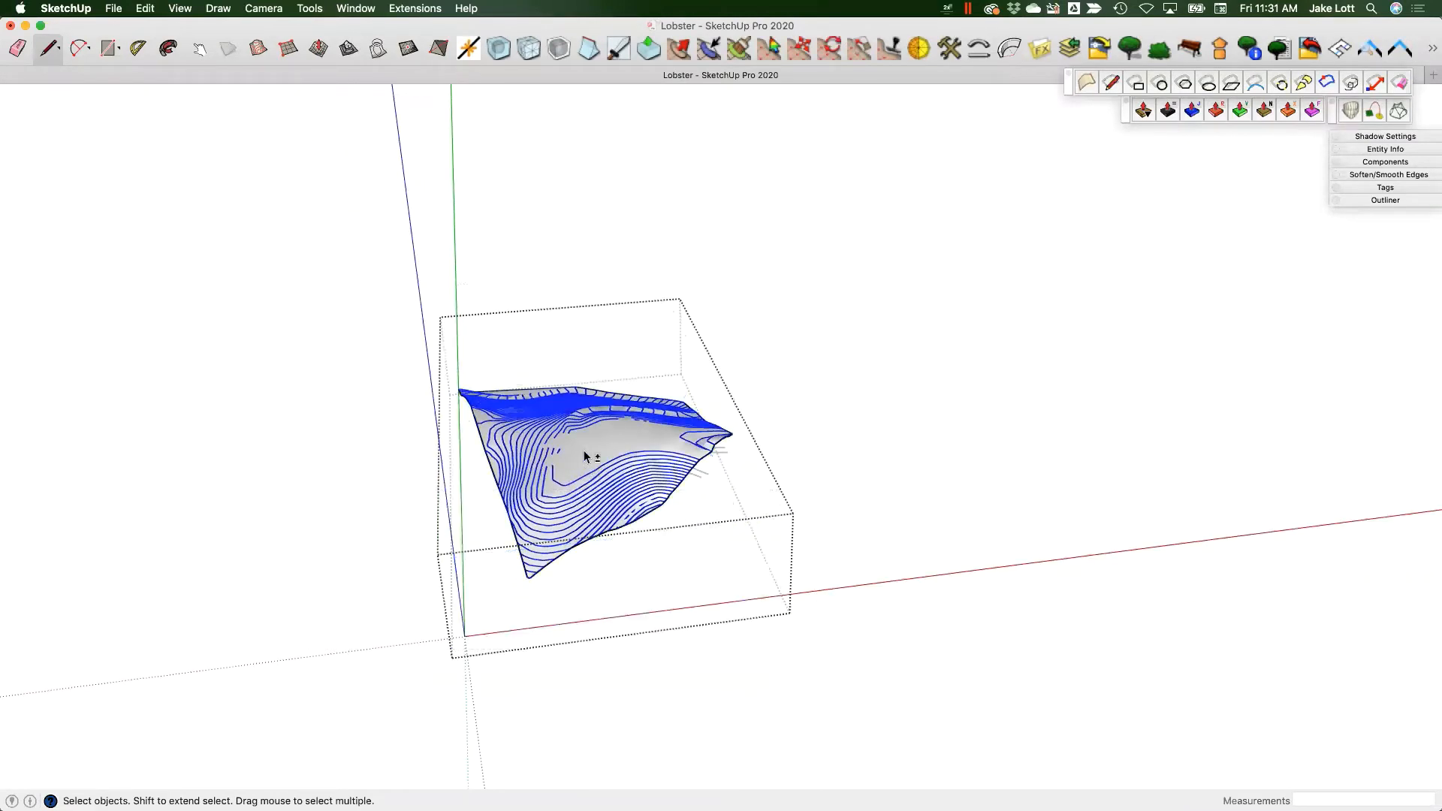
key("super+t")
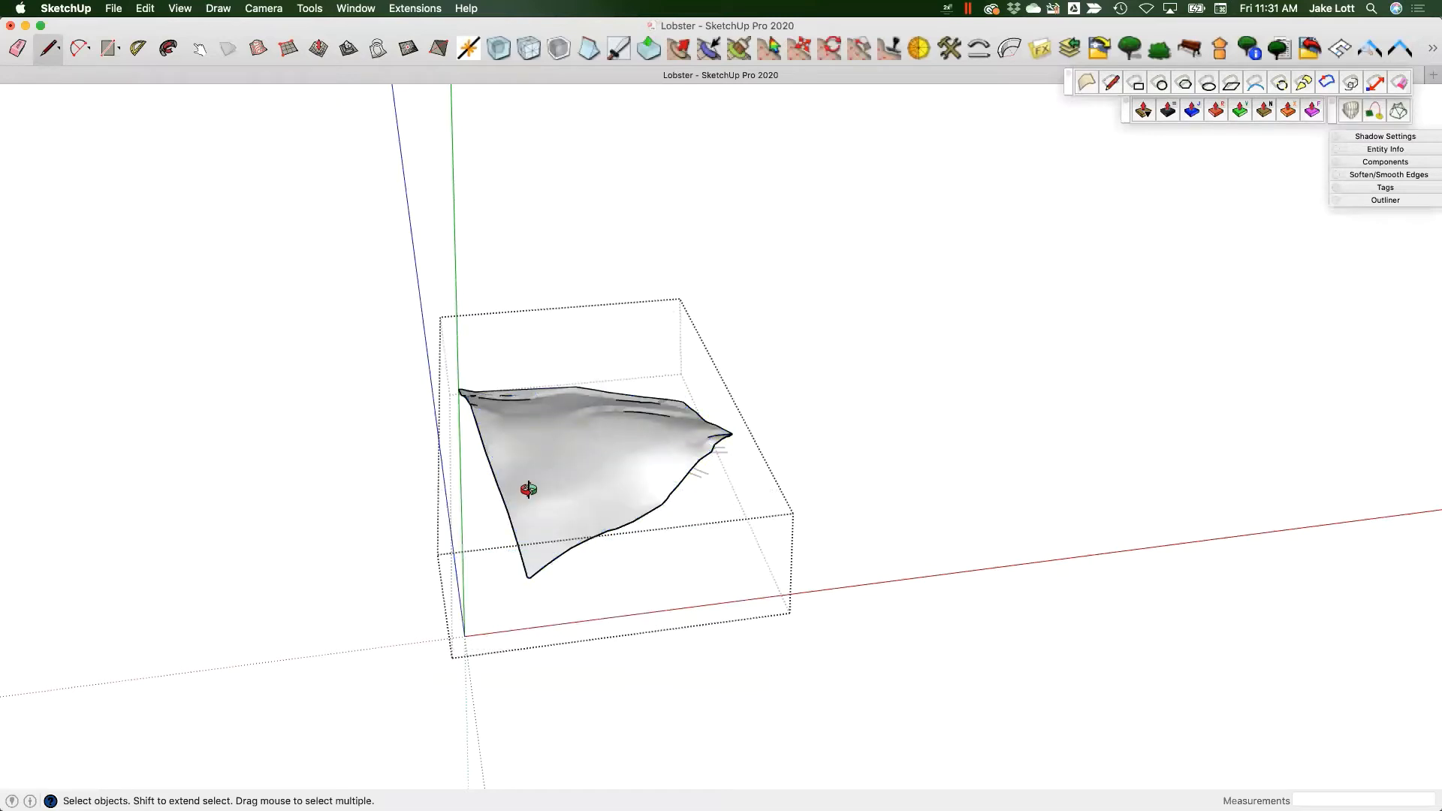
- Raise the house footprint and driveway linework groups vertically about 35' 4" toward the terrain surface
middle_click_drag(531, 489, 489, 276)
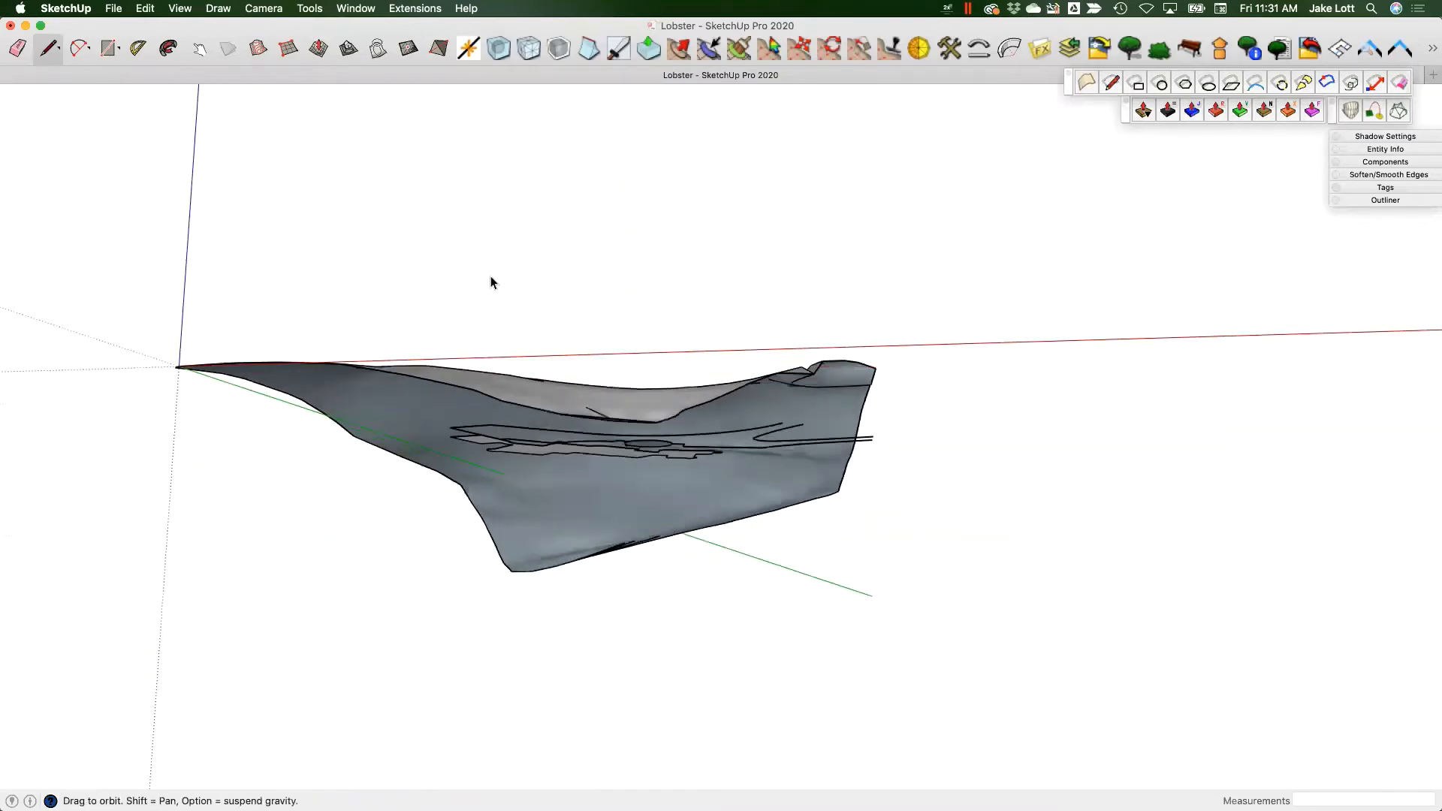
left_click(539, 421, "shift")
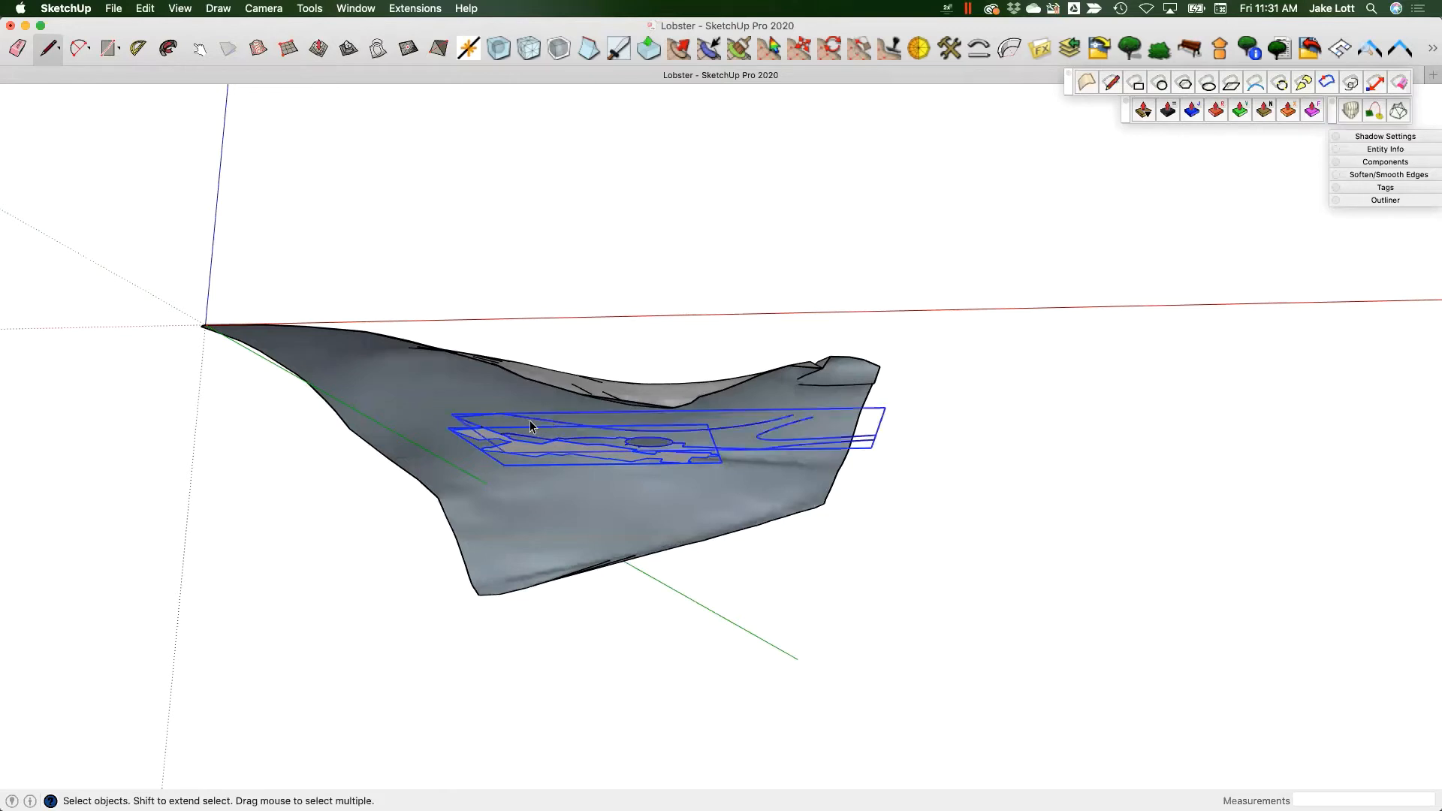
key("m")
left_click(618, 571)
middle_click_drag(618, 571, 270, 503)
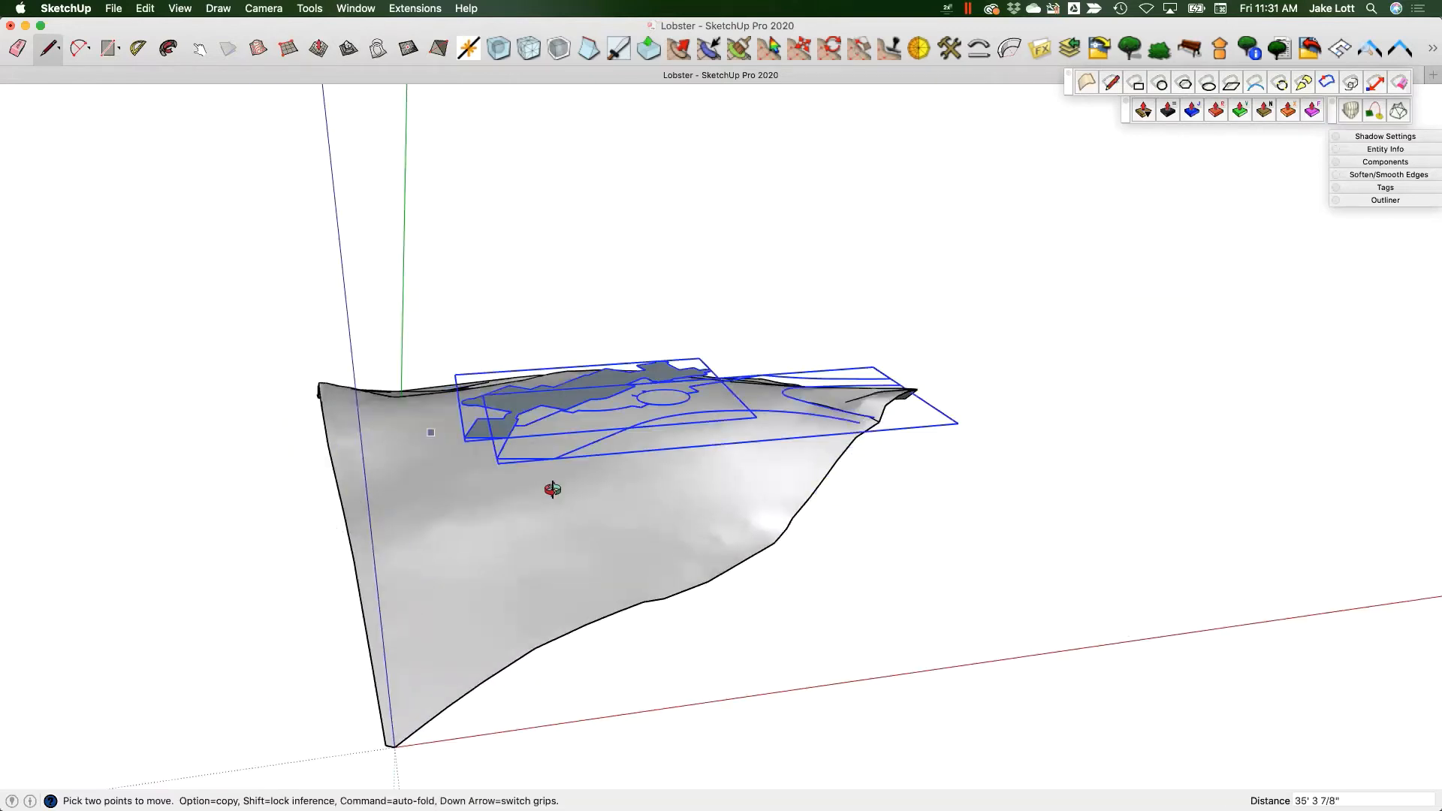
- Extrude the house footprint face inside its group into a tall mass running through the terrain surface
middle_click_drag(553, 489, 666, 498)
scroll(666, 496, "up", 5)
key("space")
double_click(456, 417)
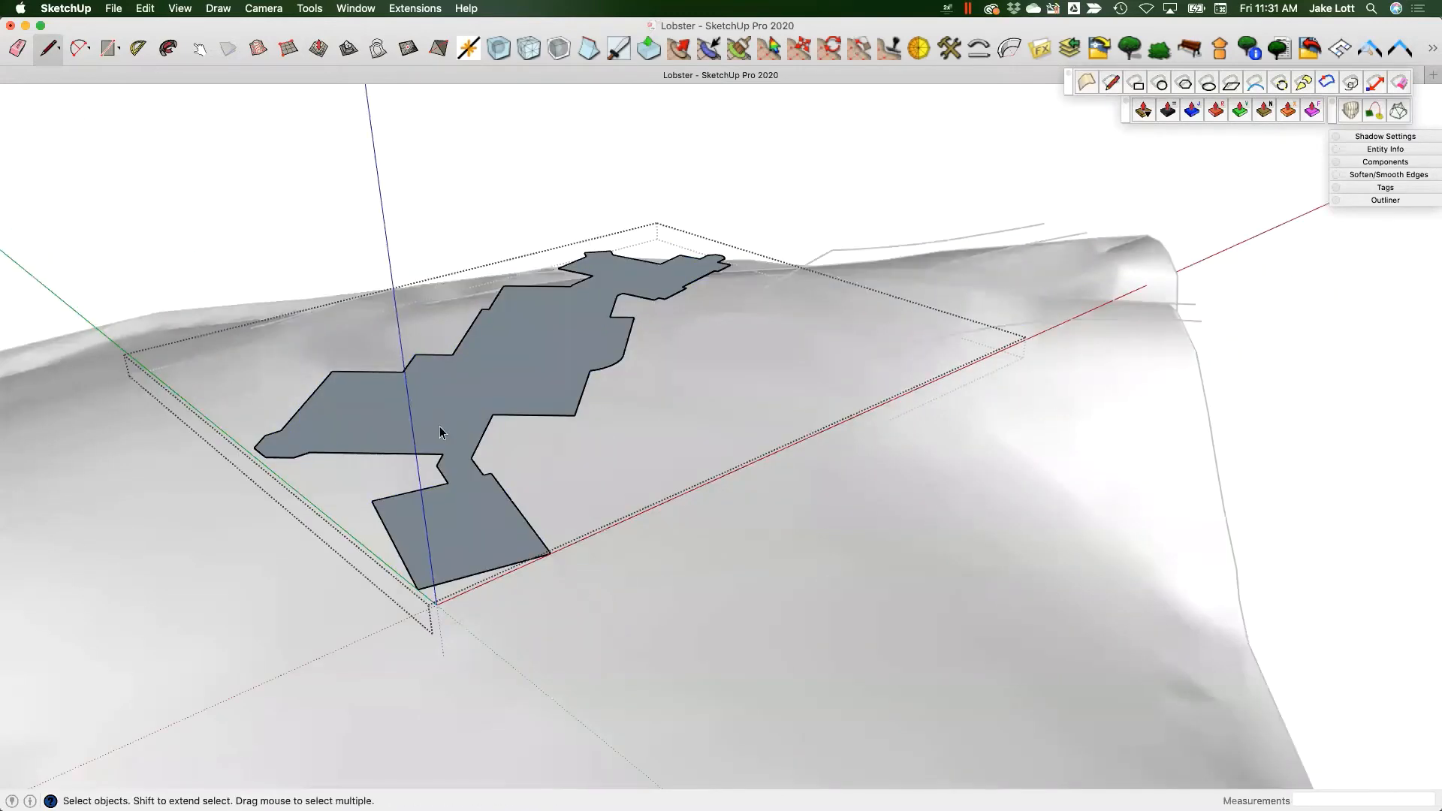
middle_click_drag(441, 432, 485, 435)
key("p")
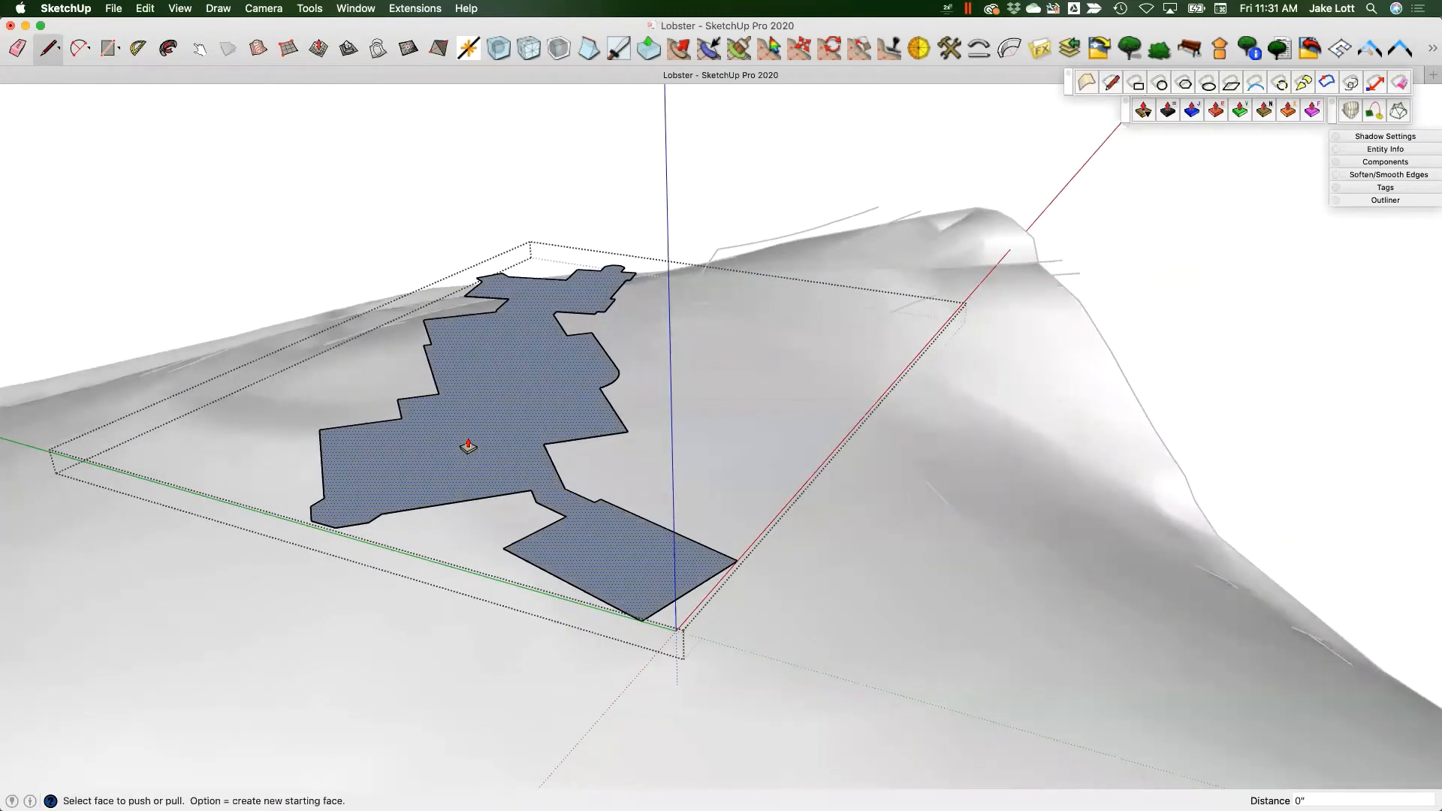
left_click_drag(464, 456, 343, 615)
left_click_drag(373, 481, 382, 394)
middle_click_drag(766, 554, 1060, 525)
key("space")
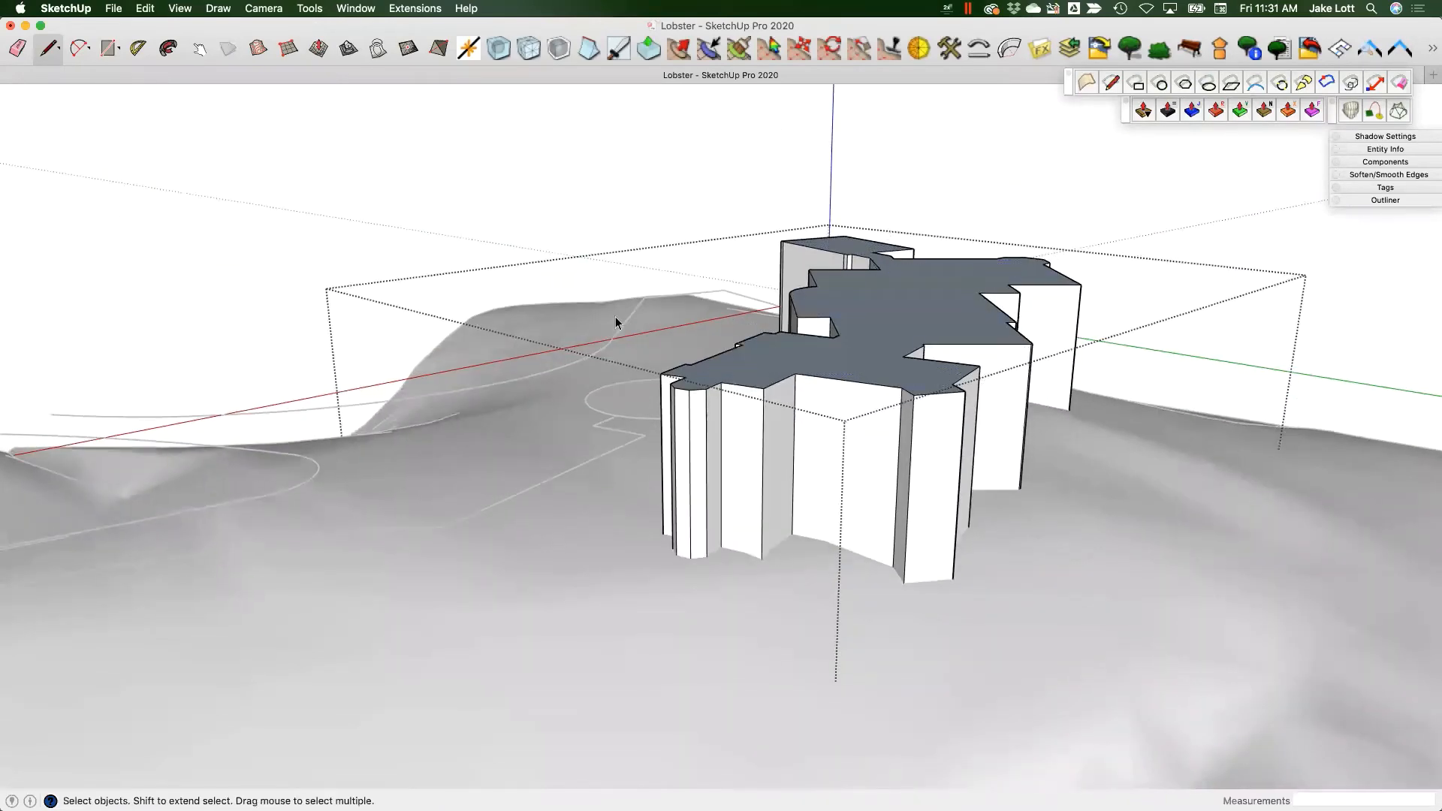
- Lower the driveway linework group vertically about 7' 4" toward the terrain
scroll(517, 263, "down", 3)
middle_click_drag(417, 210, 776, 426)
scroll(776, 426, "up", 3)
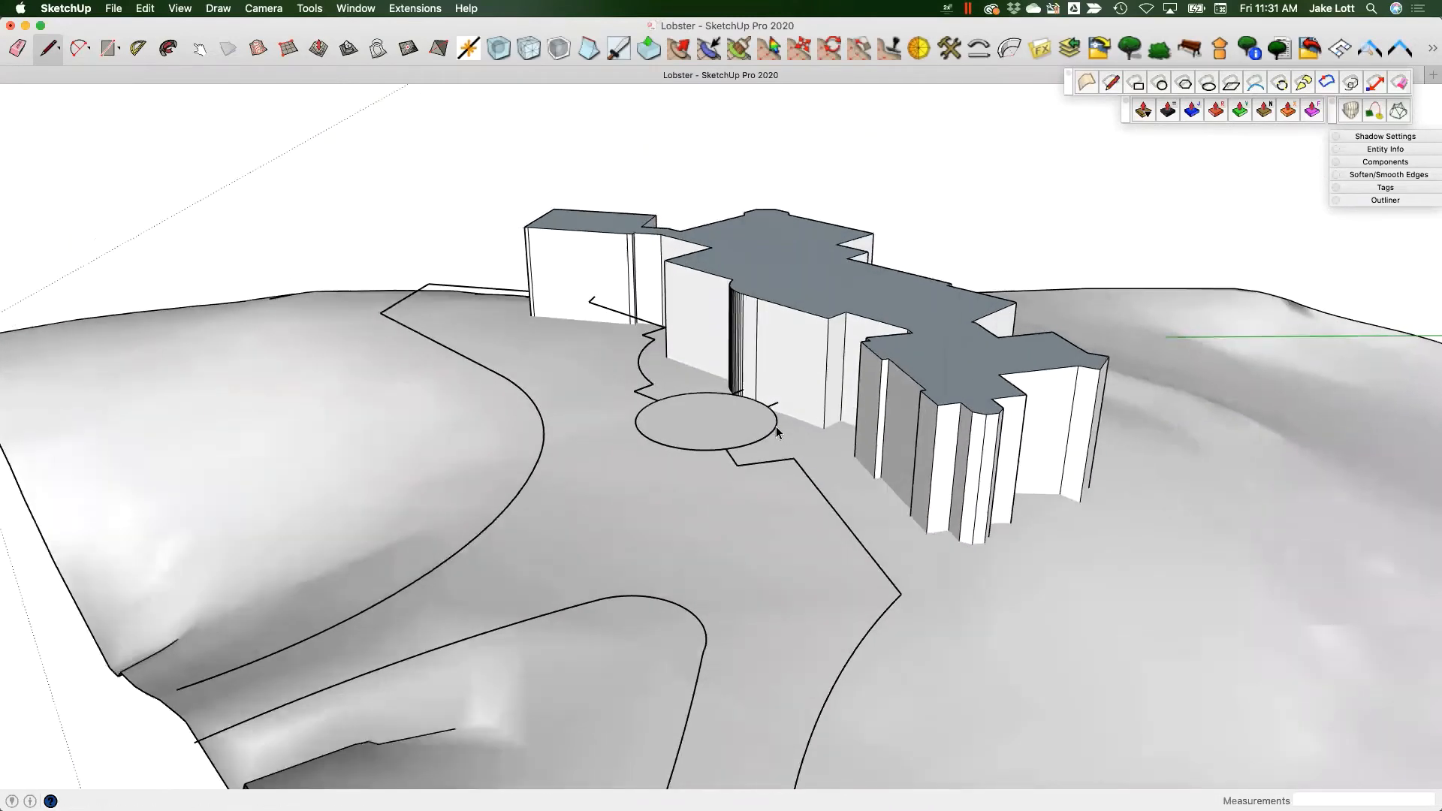
left_click(776, 426)
scroll(775, 428, "down", 5)
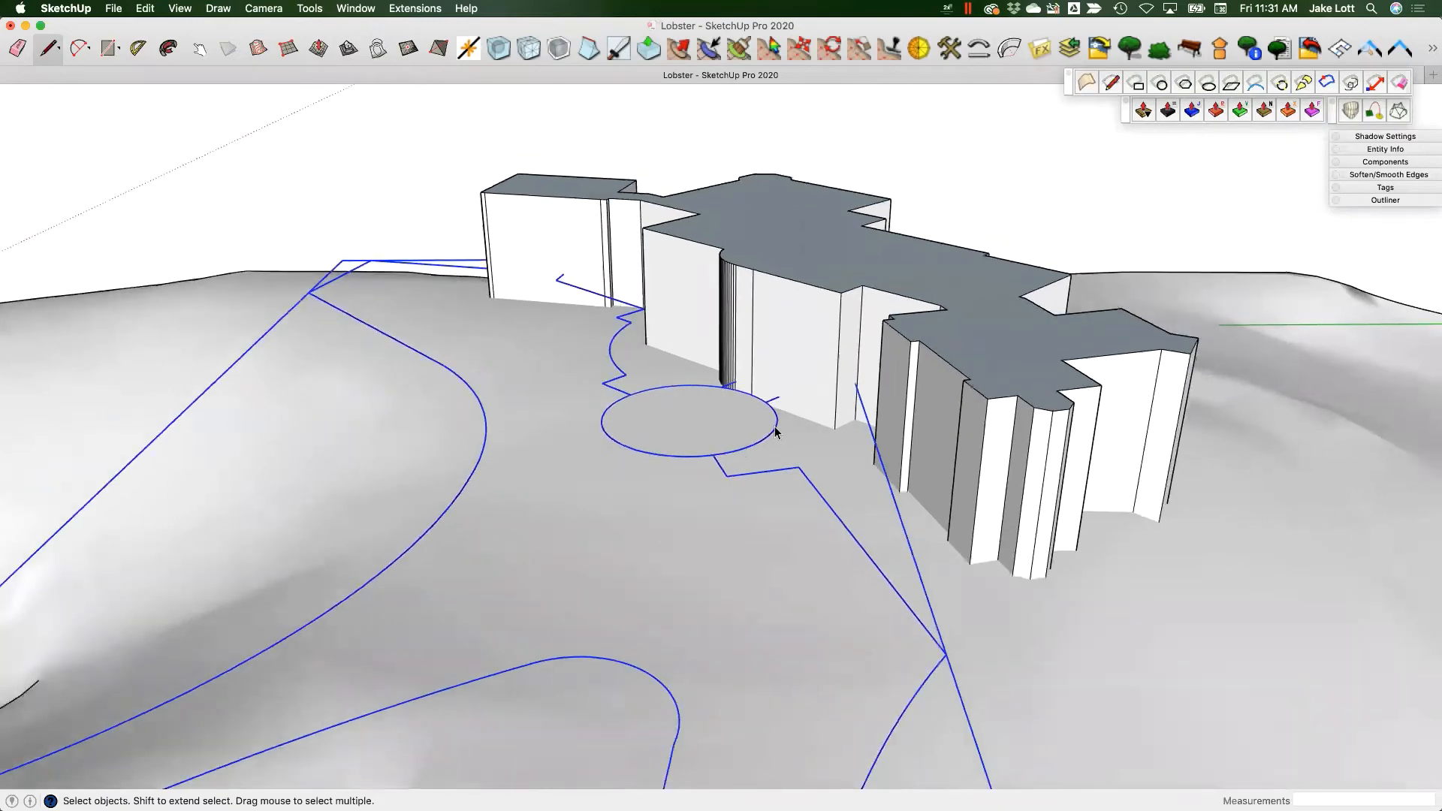
key("m")
scroll(772, 409, "up", 4)
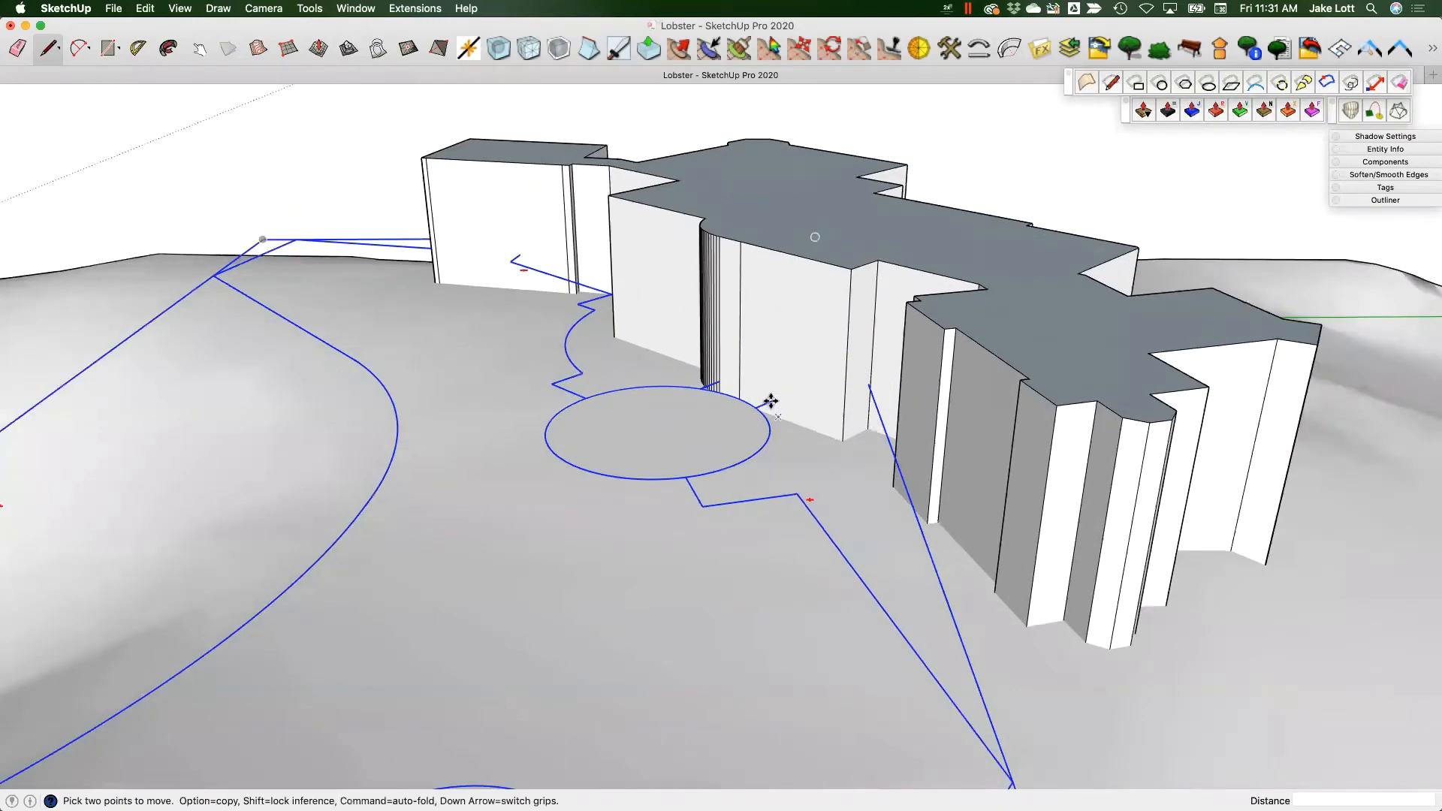
left_click(771, 401)
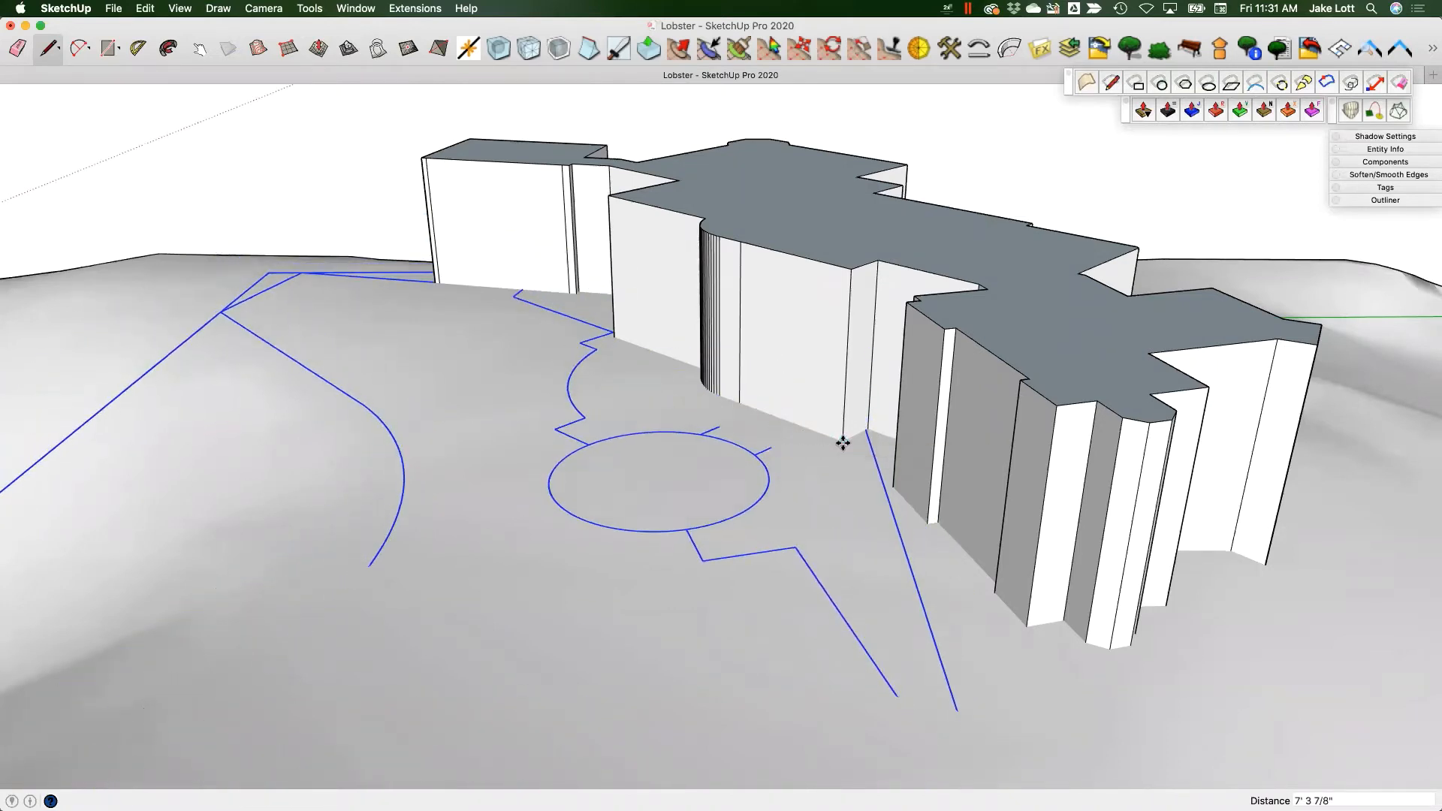
middle_click_drag(842, 441, 609, 268)
- Raise the driveway linework group about 20' 1" so it floats above the terrain
middle_click_drag(807, 390, 168, 187)
left_click(165, 194)
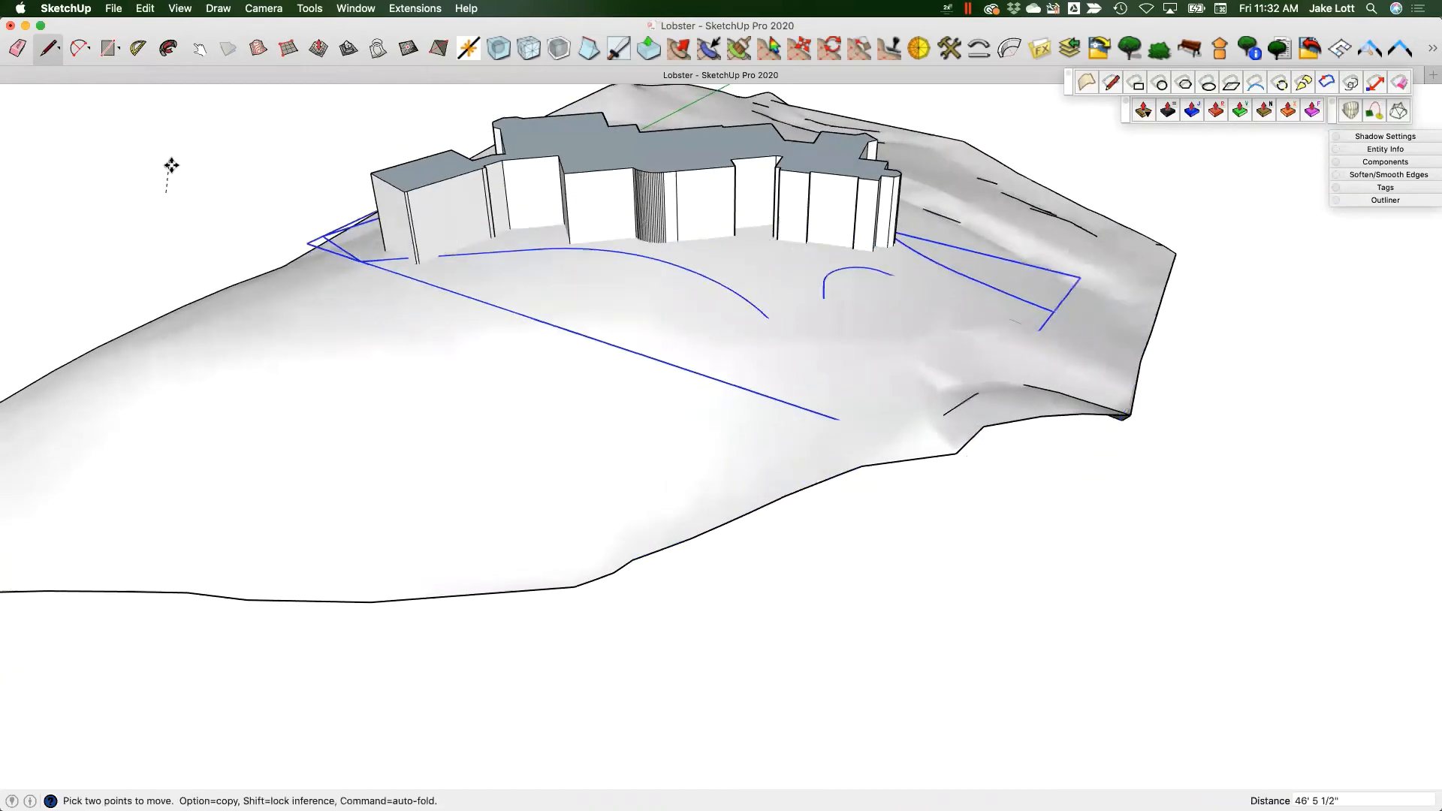
left_click(154, 148)
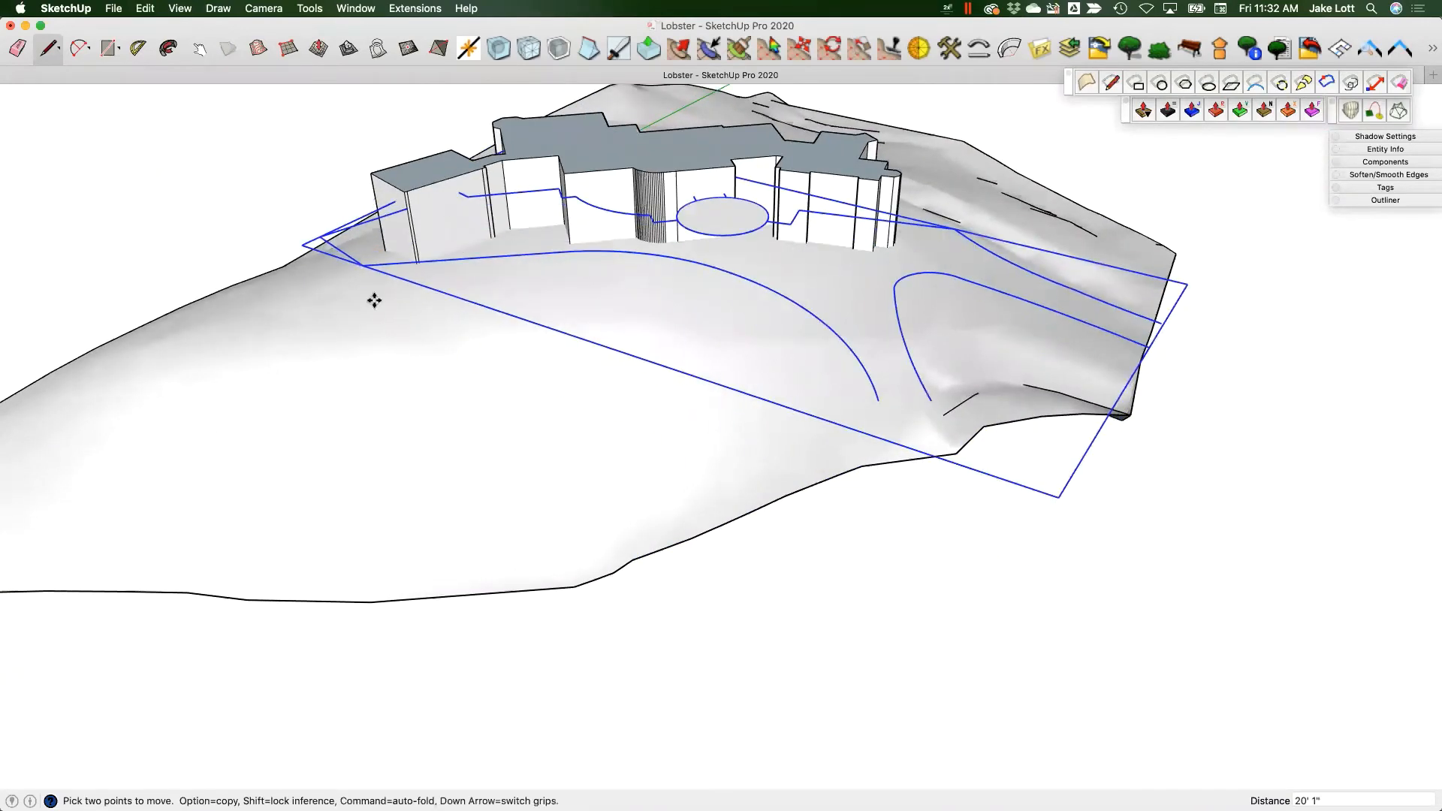
middle_click_drag(373, 296, 486, 361)
key("space")
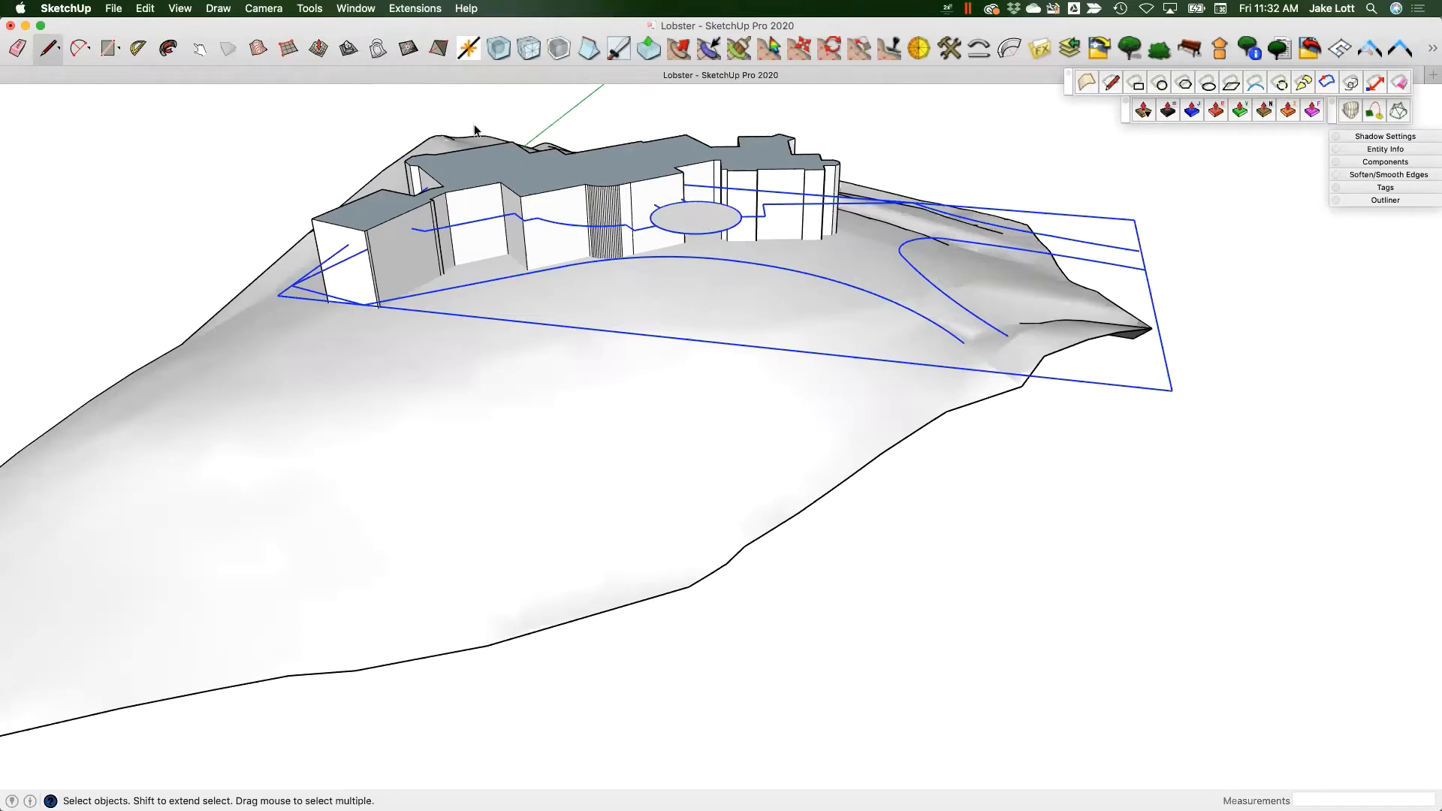
- Drape the driveway linework onto the terrain mesh
left_click(377, 53)
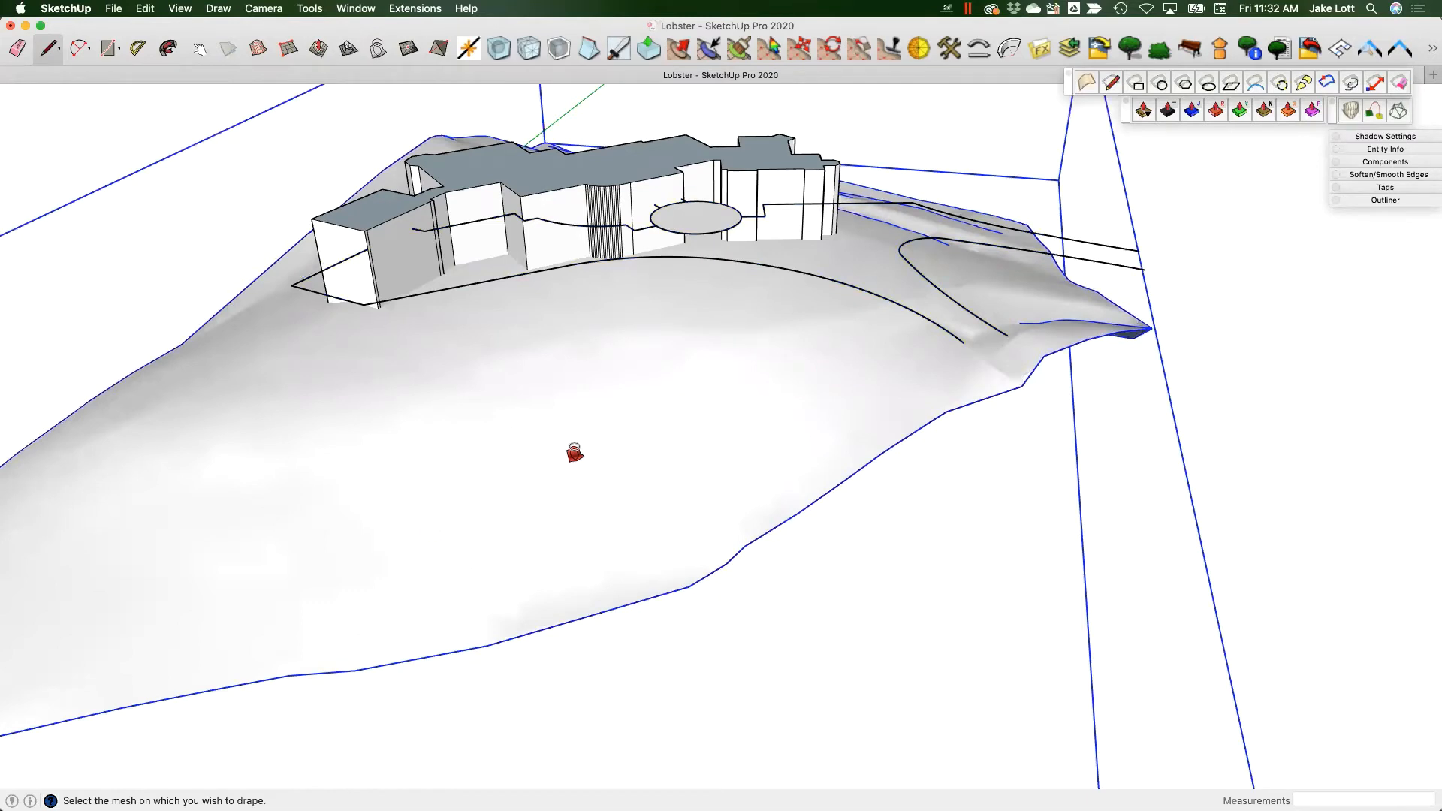
left_click(599, 340)
middle_click_drag(437, 365, 633, 353)
middle_click_drag(979, 397, 1217, 428)
scroll(660, 306, "up", 5)
middle_click_drag(605, 449, 805, 451)
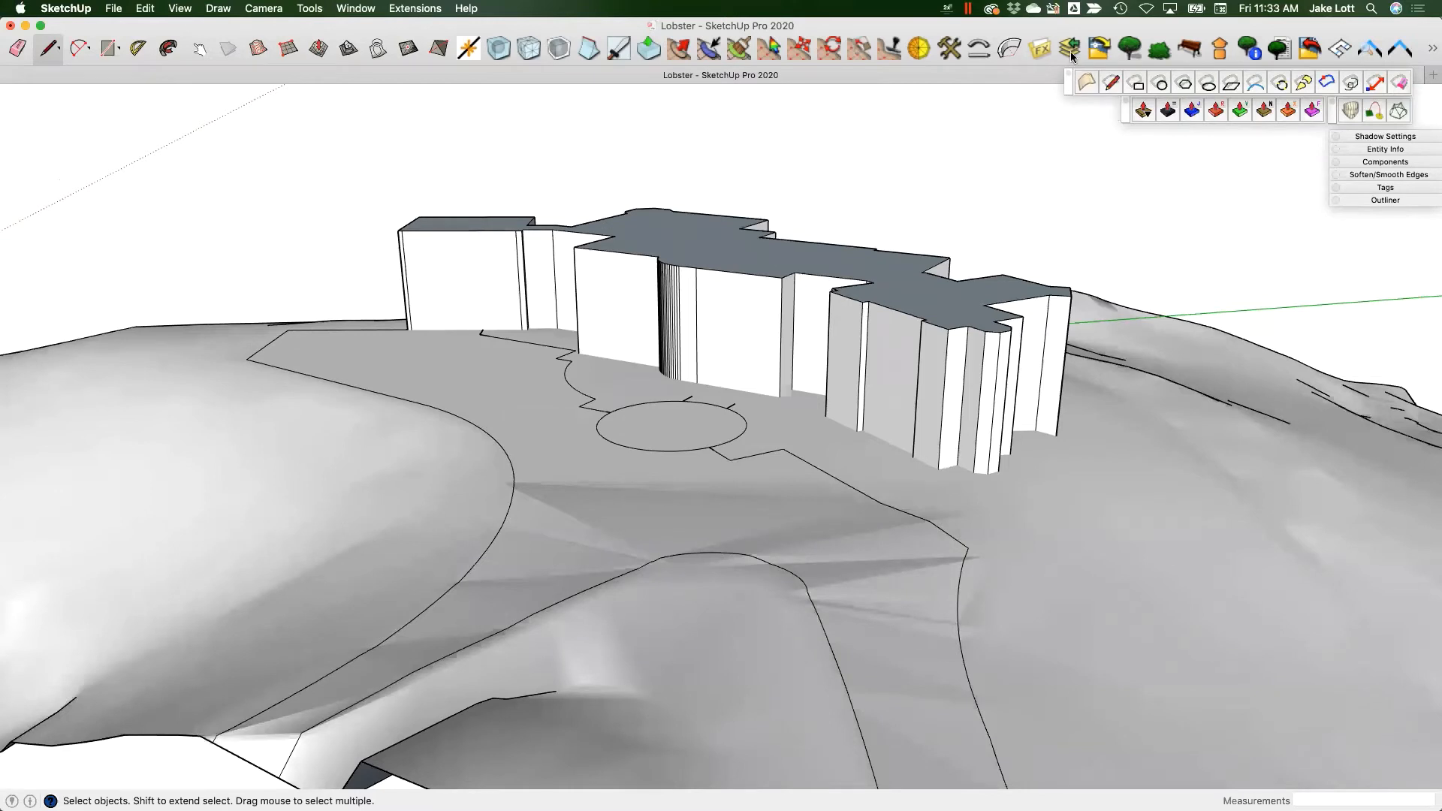
- Select the small set of parallel slats lying below the terrain and make it a group
key("super+Tab")
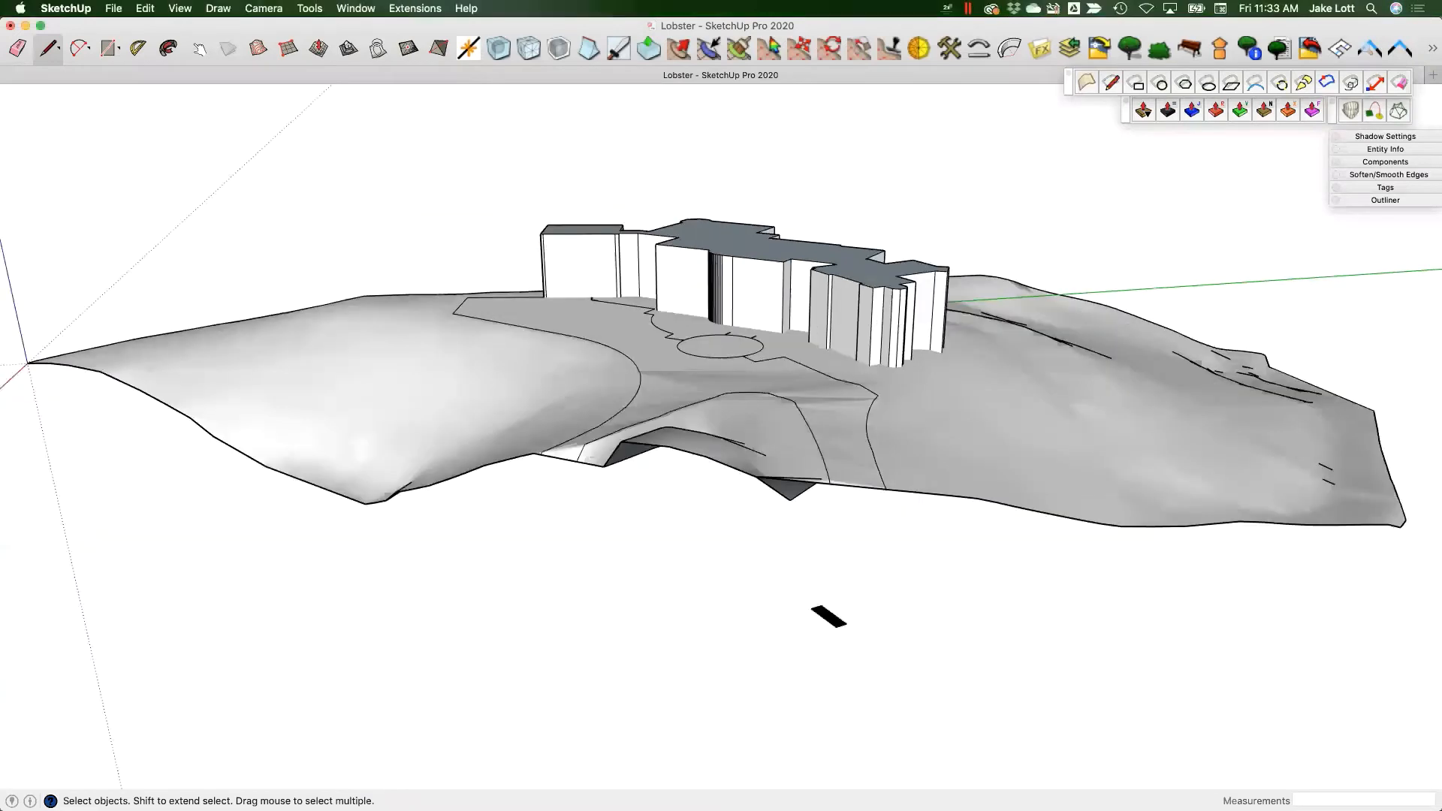
scroll(646, 588, "down", 2)
middle_click_drag(741, 438, 841, 379)
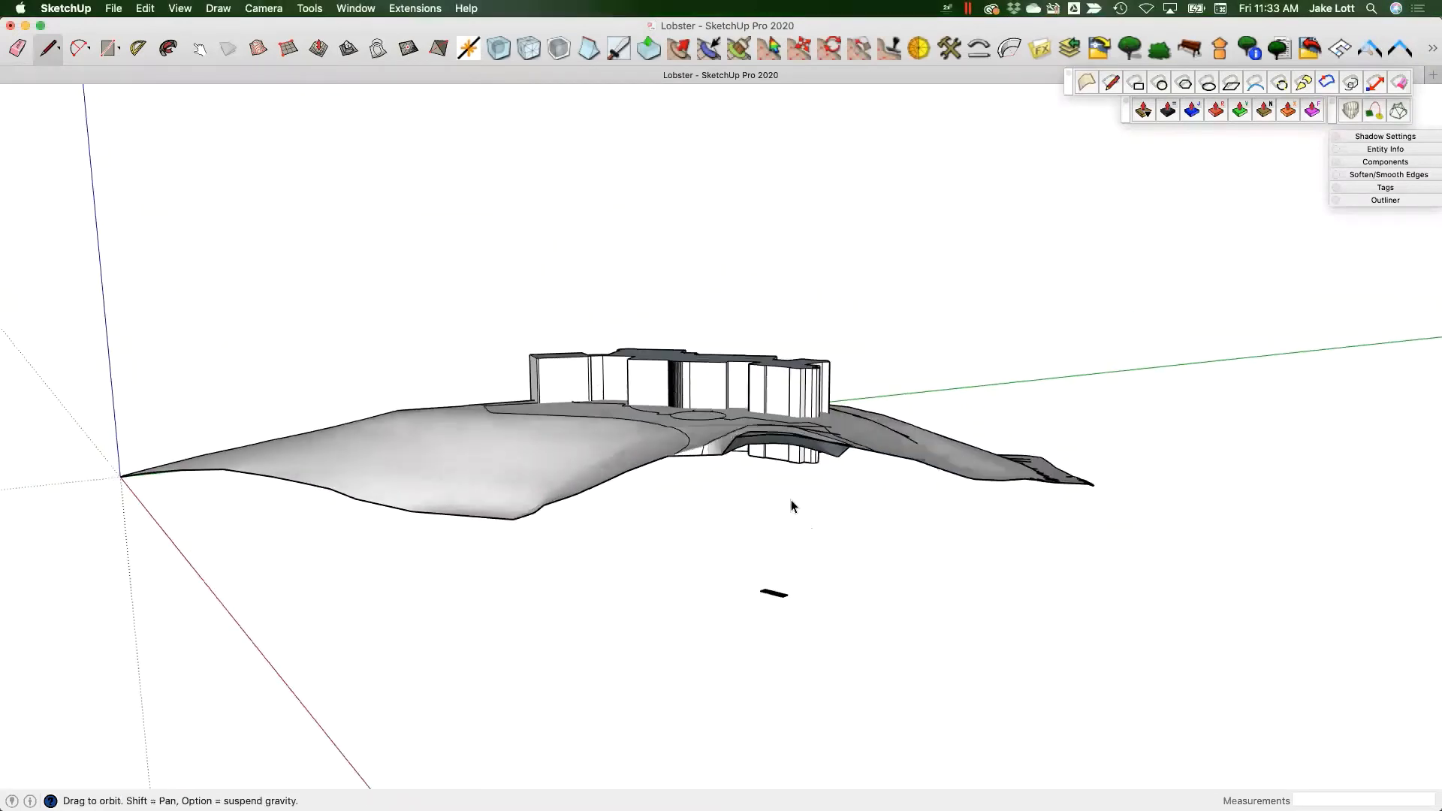
scroll(782, 578, "up", 1)
left_click_drag(735, 563, 885, 664)
scroll(777, 597, "up", 1)
scroll(778, 597, "up", 8)
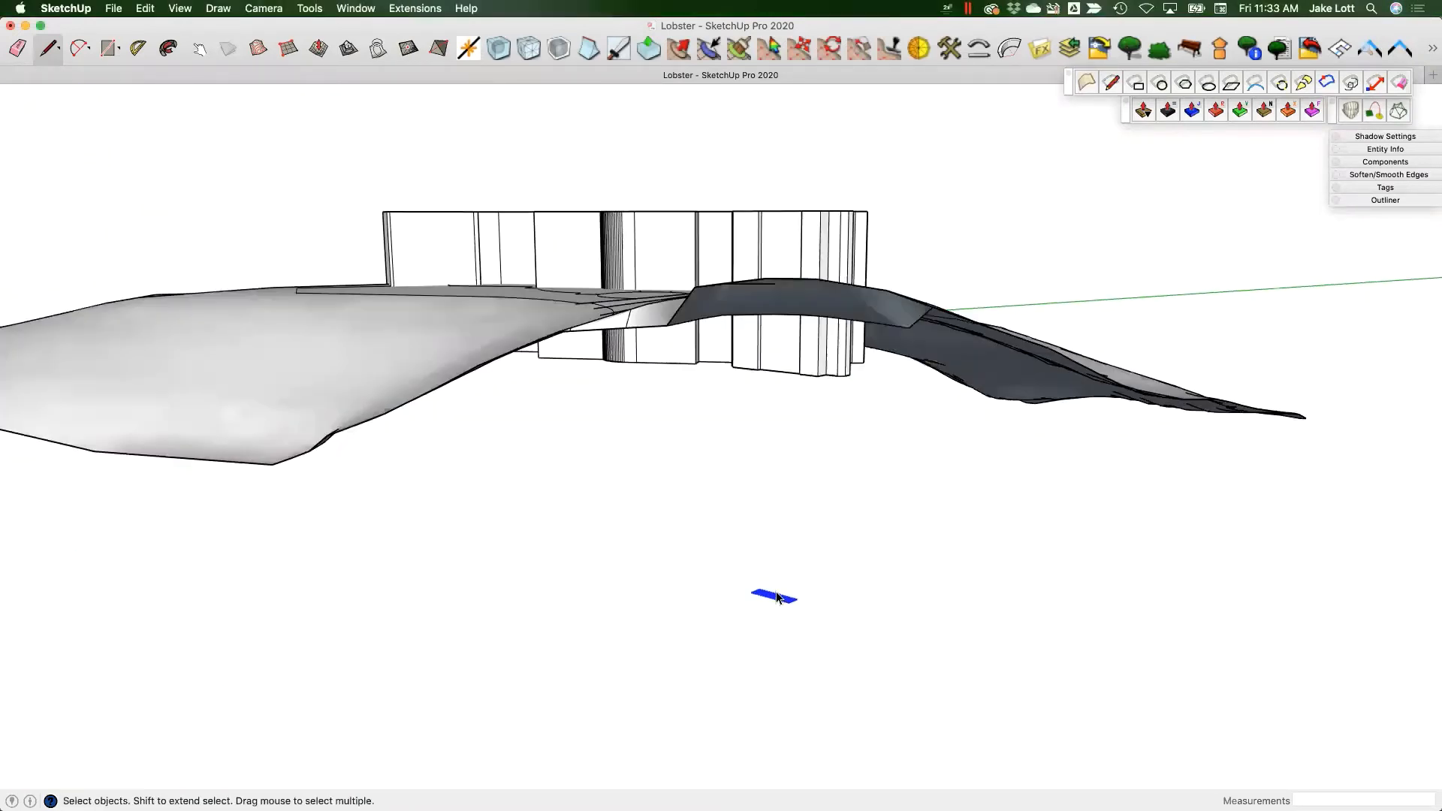
right_click(777, 598)
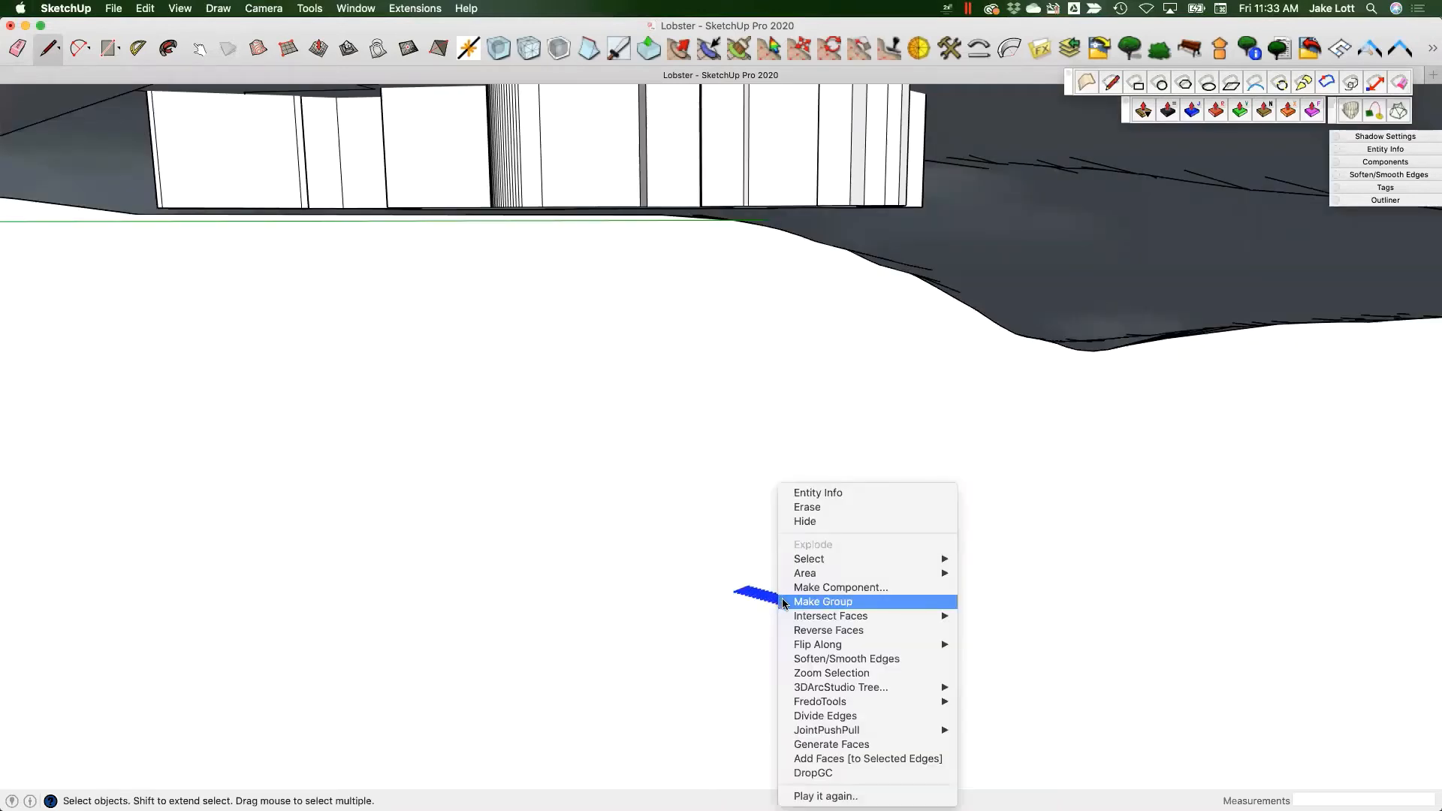
left_click(784, 602)
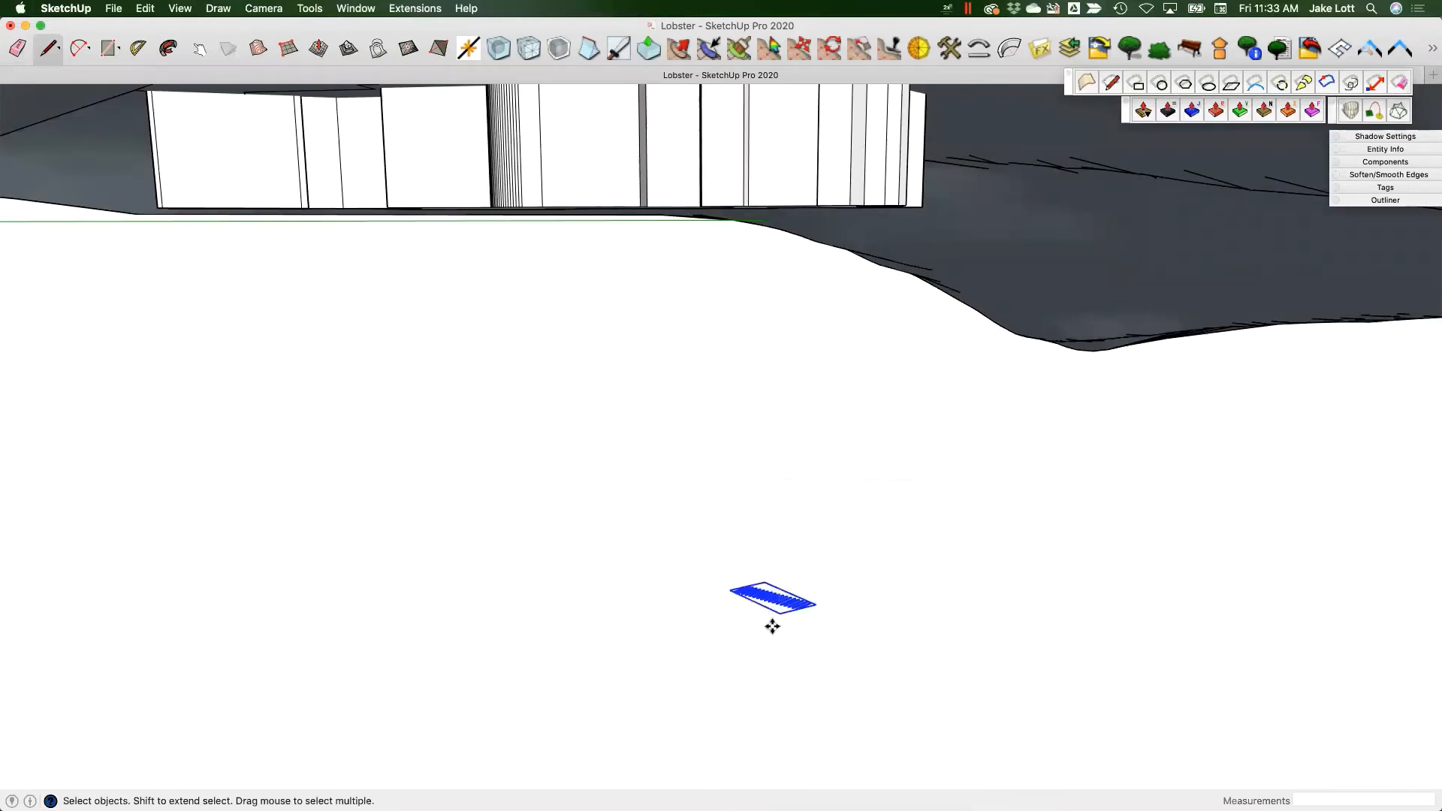
- Raise the slat group 100' vertically to the front wall of the house mass
key("m")
scroll(778, 631, "down", 10)
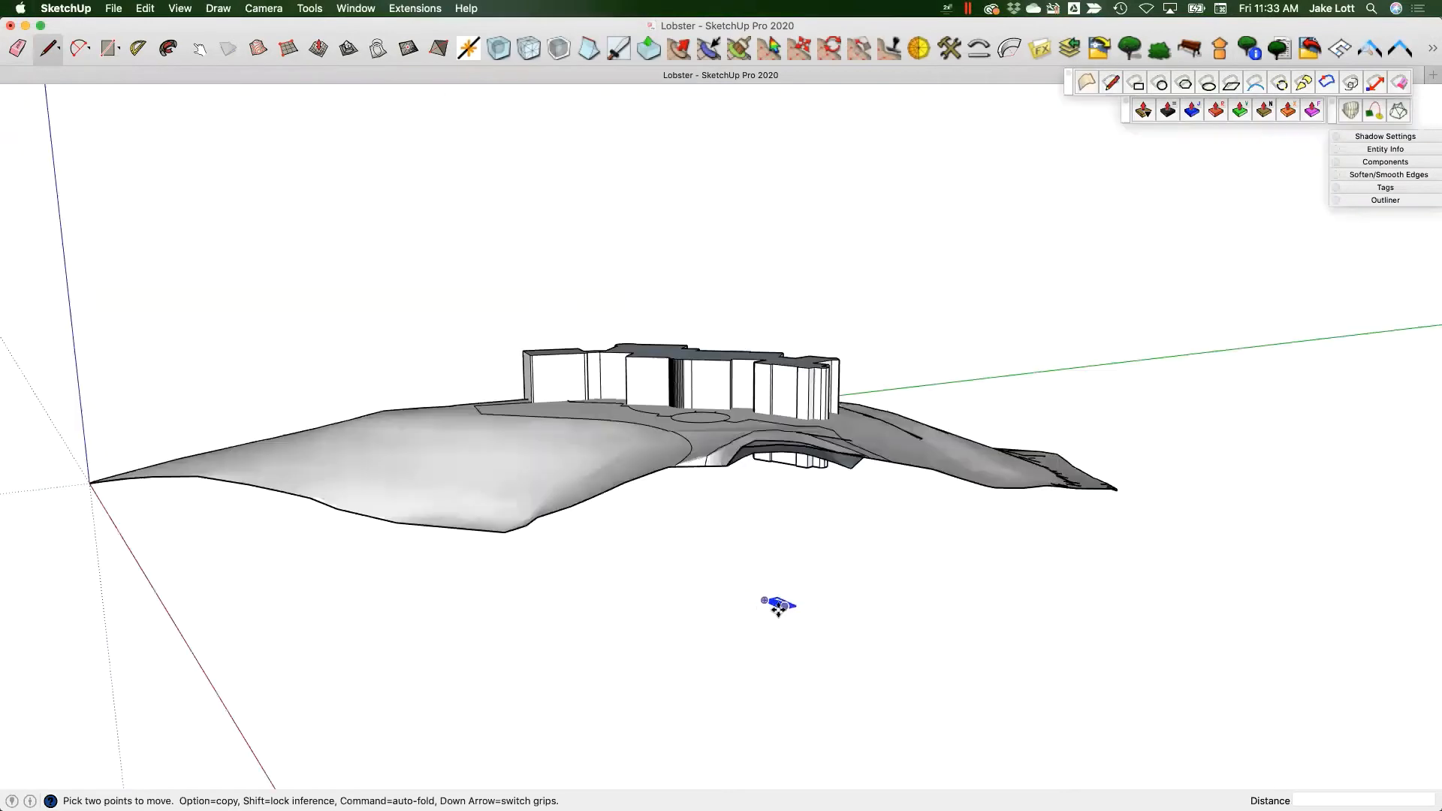
left_click(764, 600)
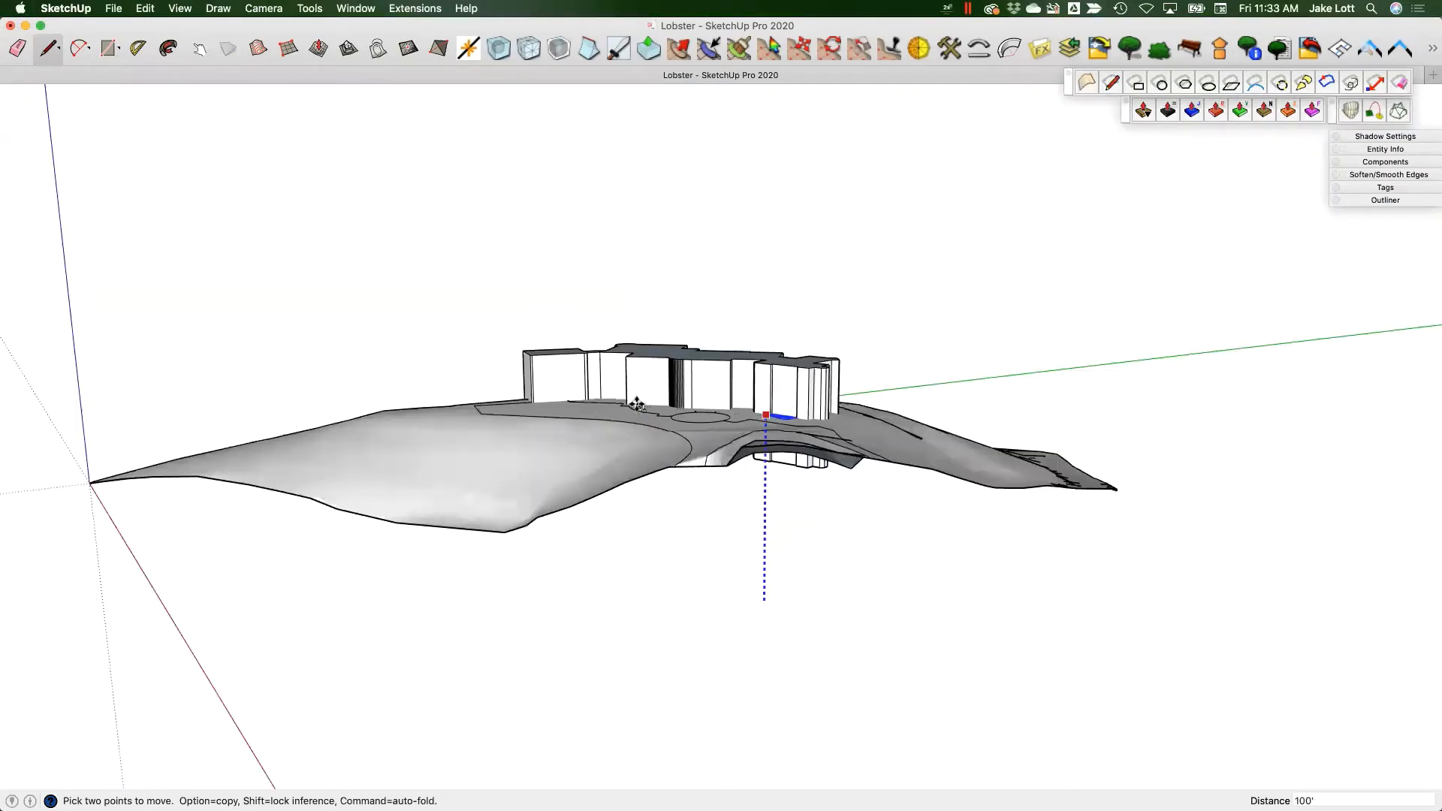
scroll(788, 415, "up", 5)
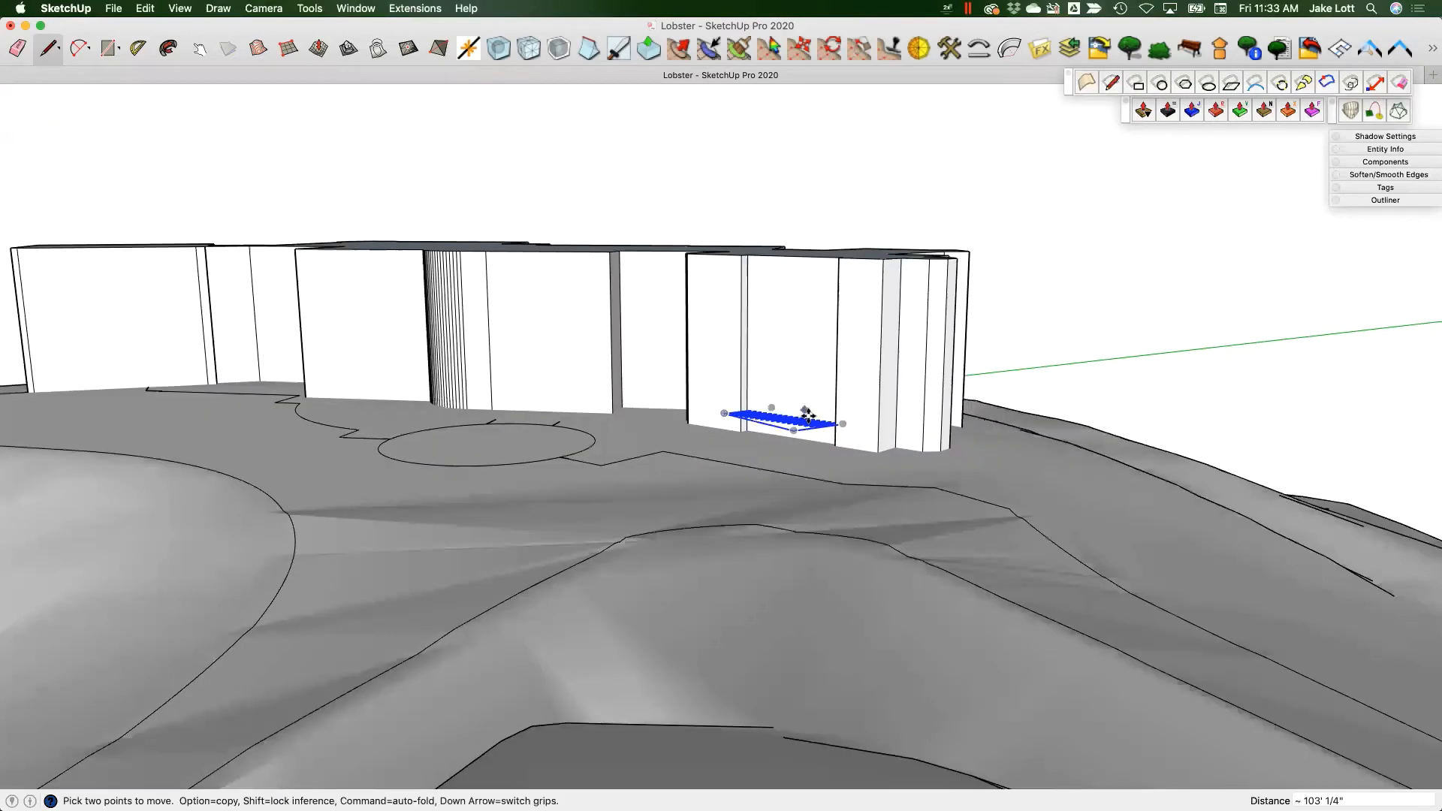
mouse_move(807, 415)
middle_mouse_down()
mouse_move(483, 548)
mouse_move(786, 743)
mouse_move(841, 530)
mouse_move(866, 550)
mouse_move(849, 360)
mouse_move(882, 534)
middle_mouse_up()
- Move the slat group about 8' 10" up the recessed section of the front wall
scroll(885, 533, "up", 4)
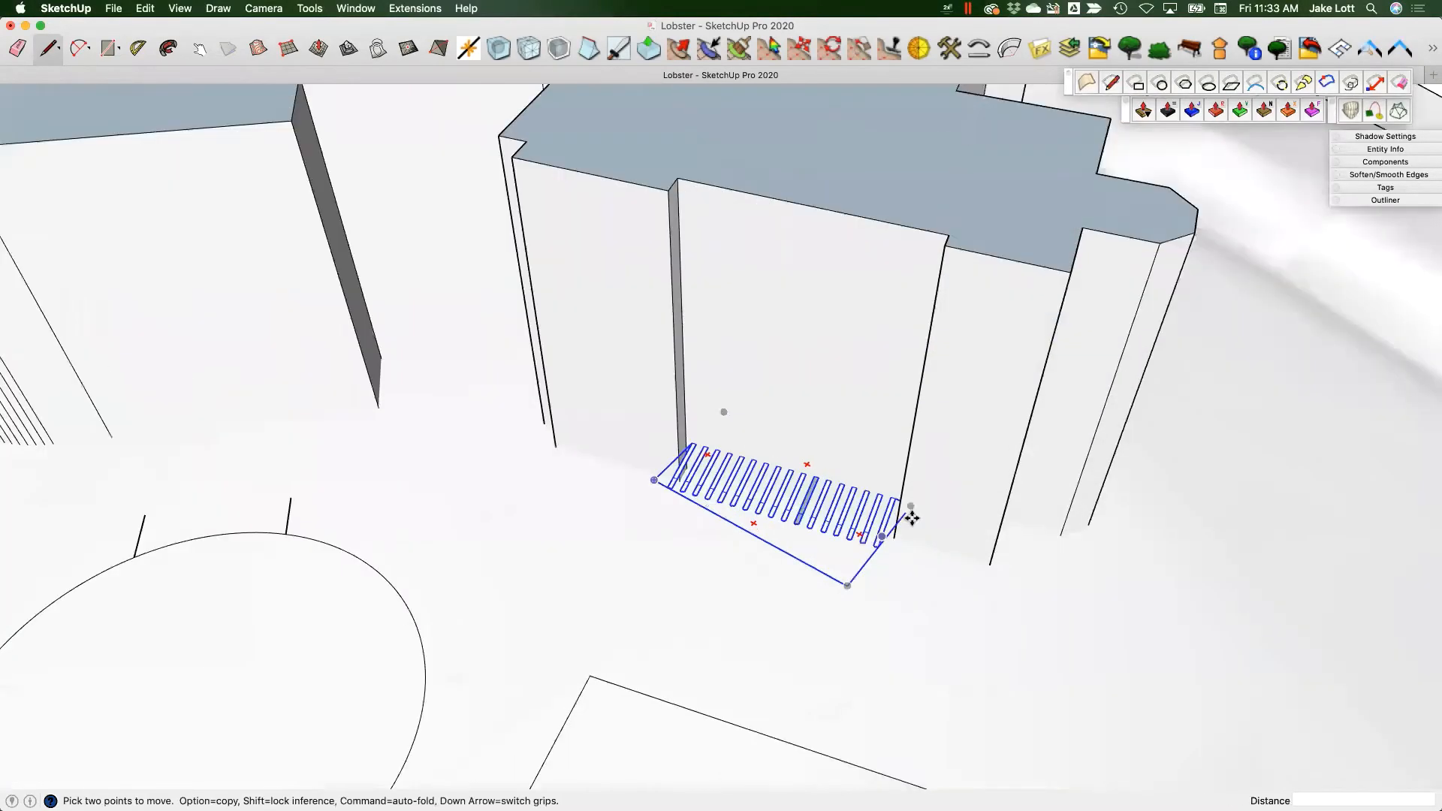
scroll(911, 518, "up", 1)
left_click(945, 518)
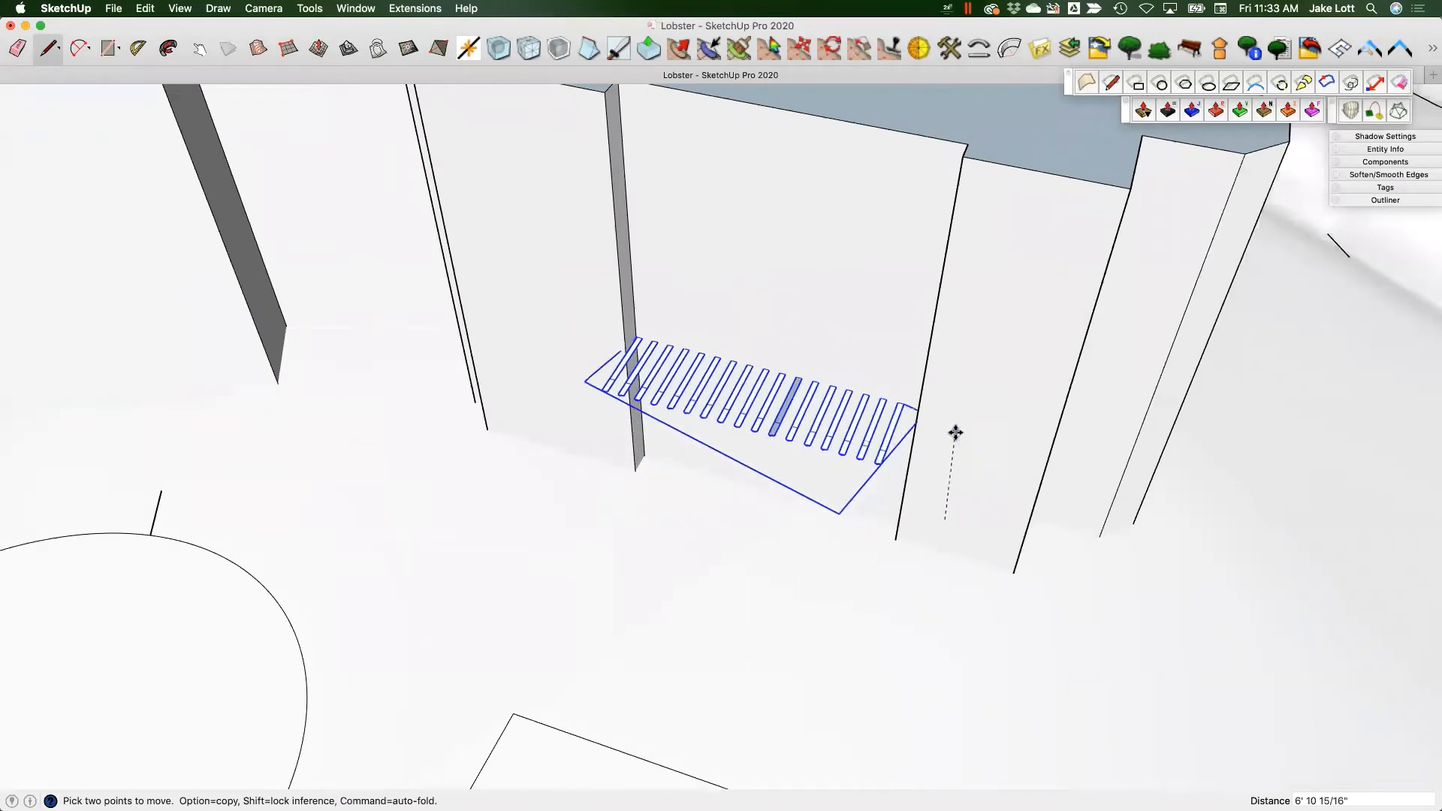
key("Escape")
left_click(922, 353)
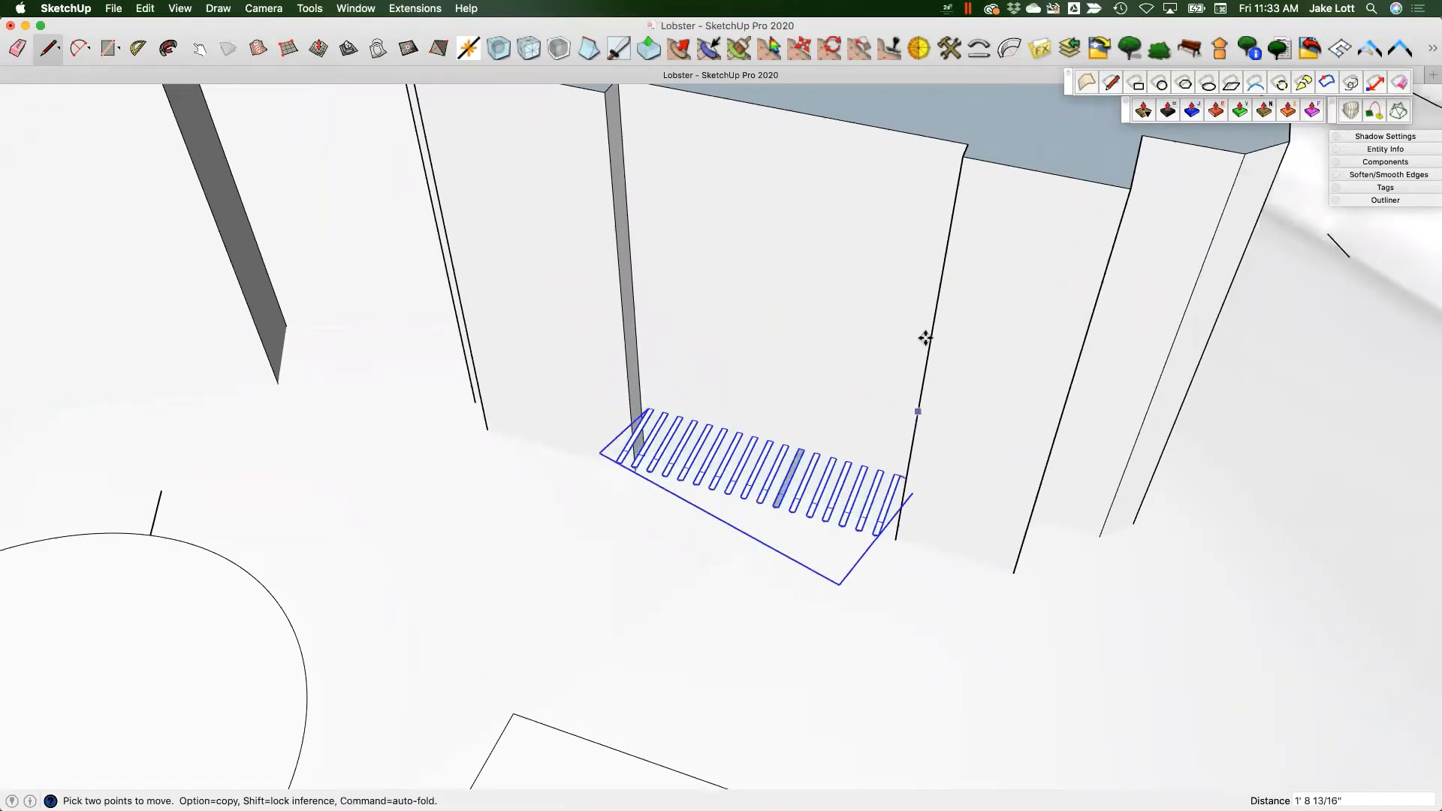
left_click(934, 298)
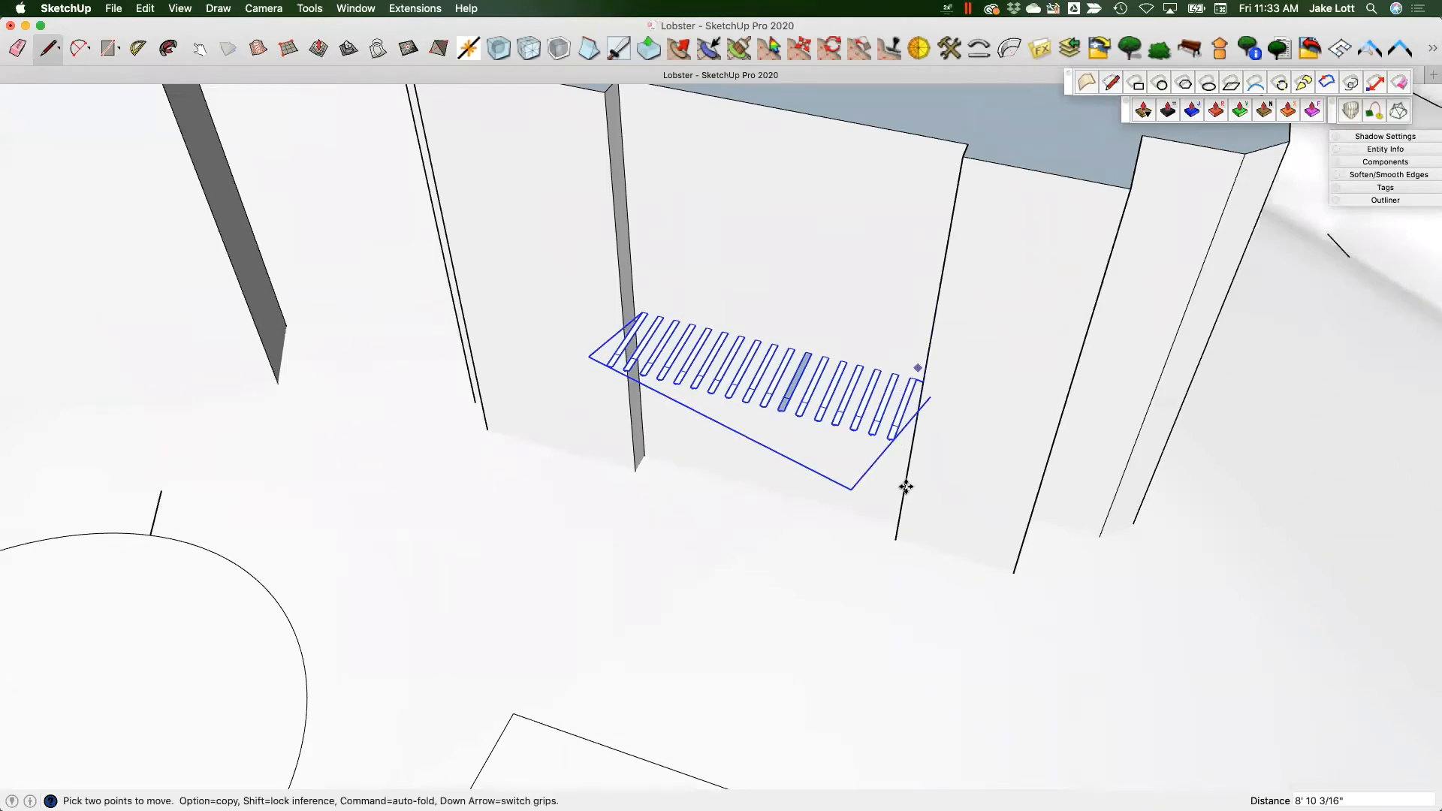
middle_click_drag(826, 702, 651, 599)
scroll(508, 536, "up", 5)
scroll(508, 536, "down", 6)
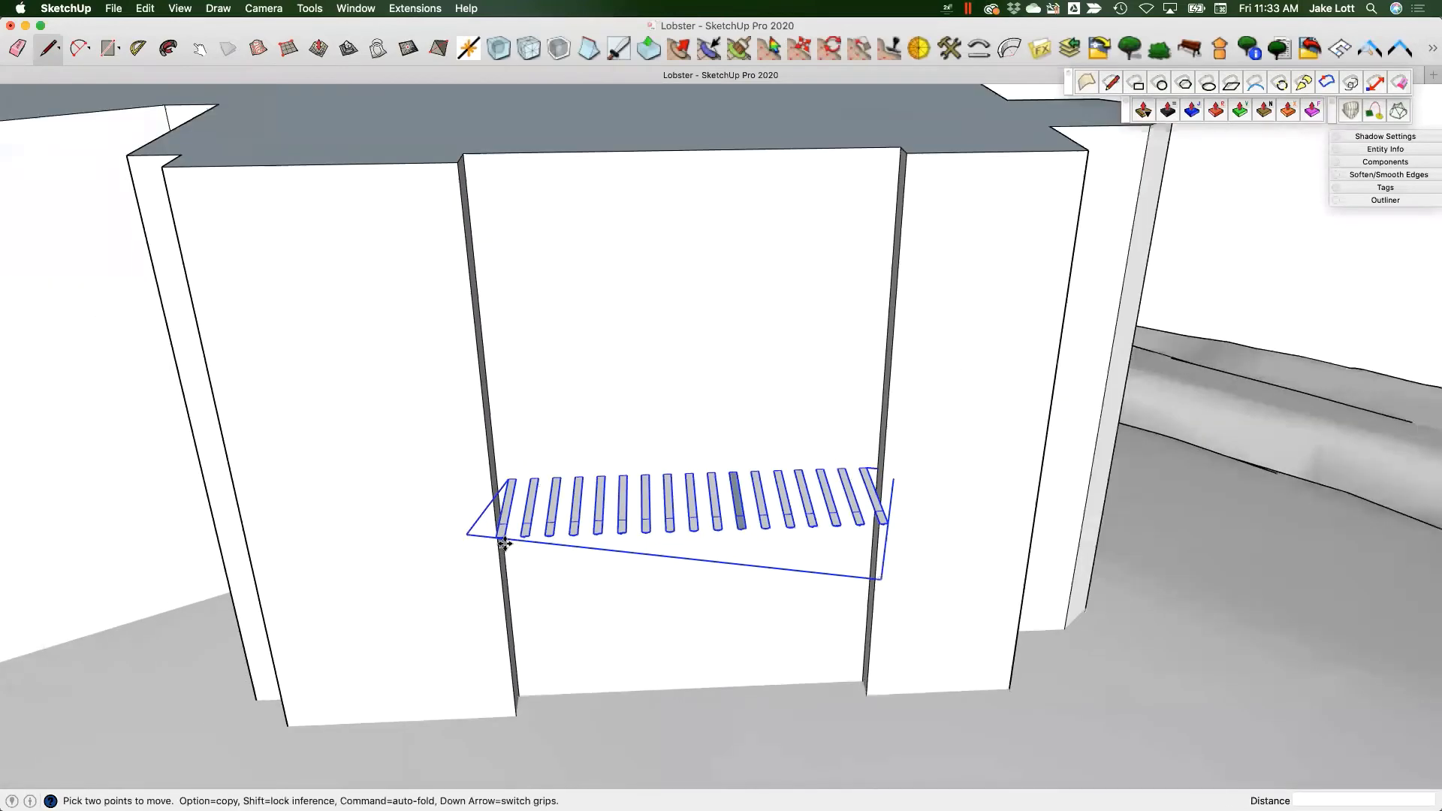
middle_click_drag(476, 583, 484, 571)
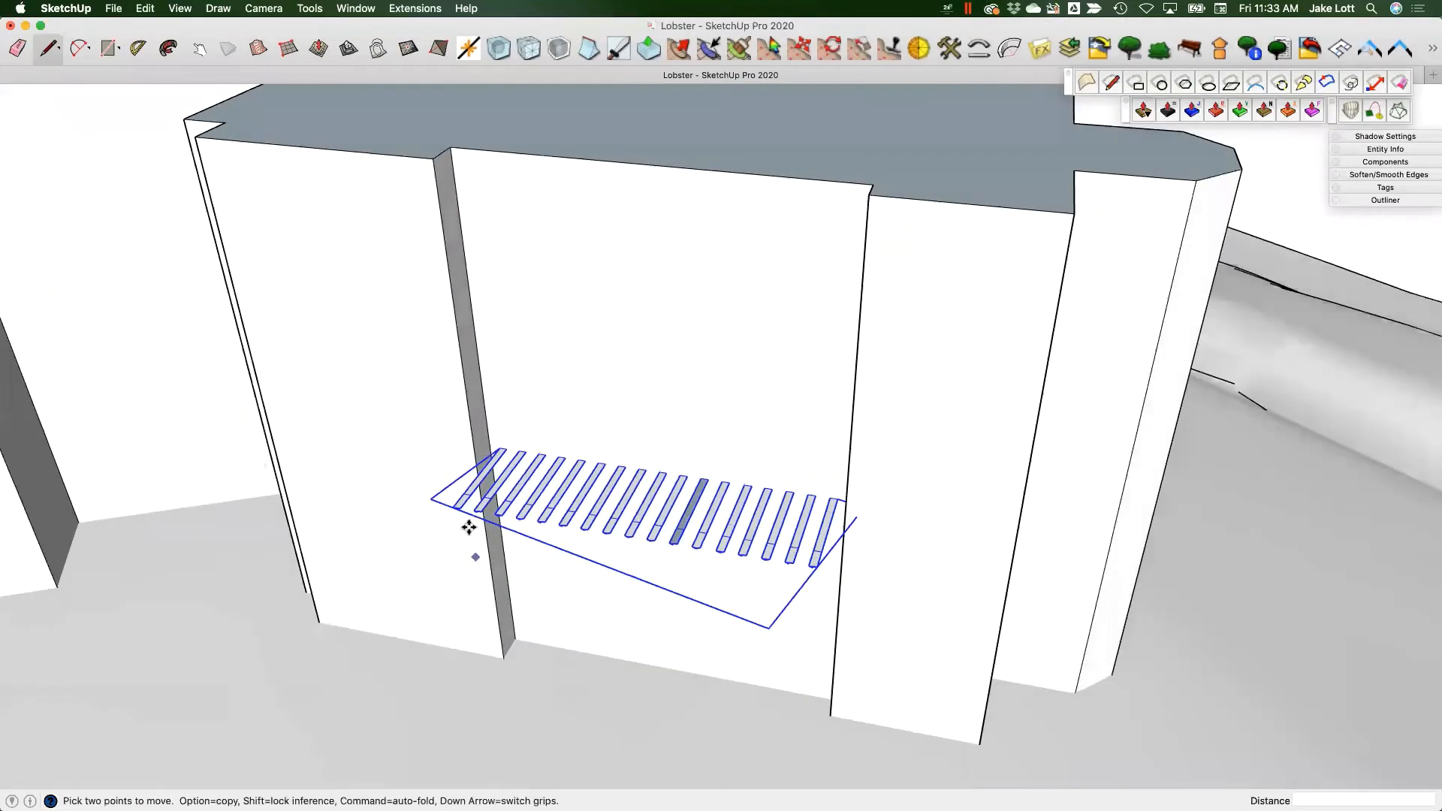
key("space")
- Examine the slat group's position and angle against the recessed front wall, from the whole site down to close range
scroll(507, 518, "down", 2)
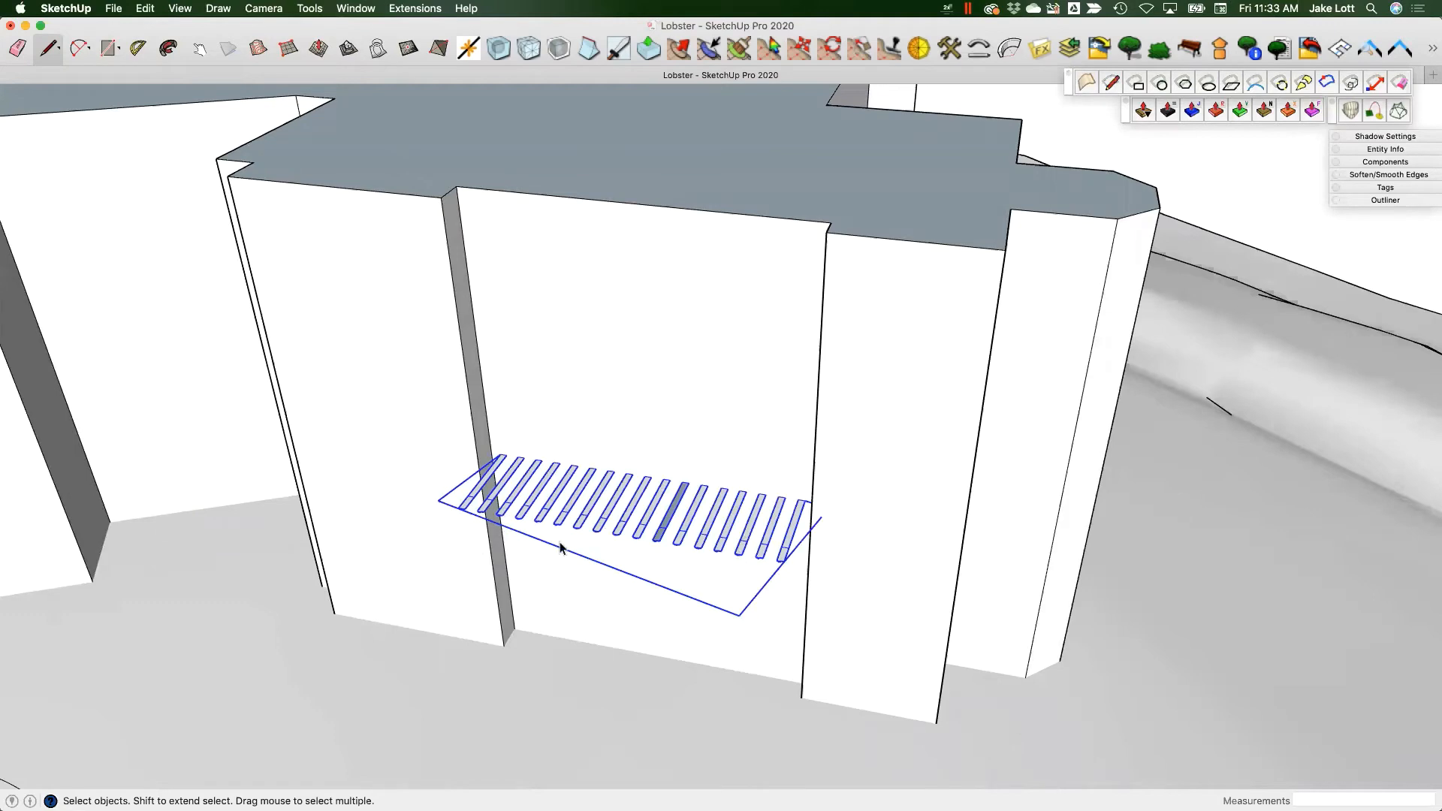
scroll(559, 547, "down", 2)
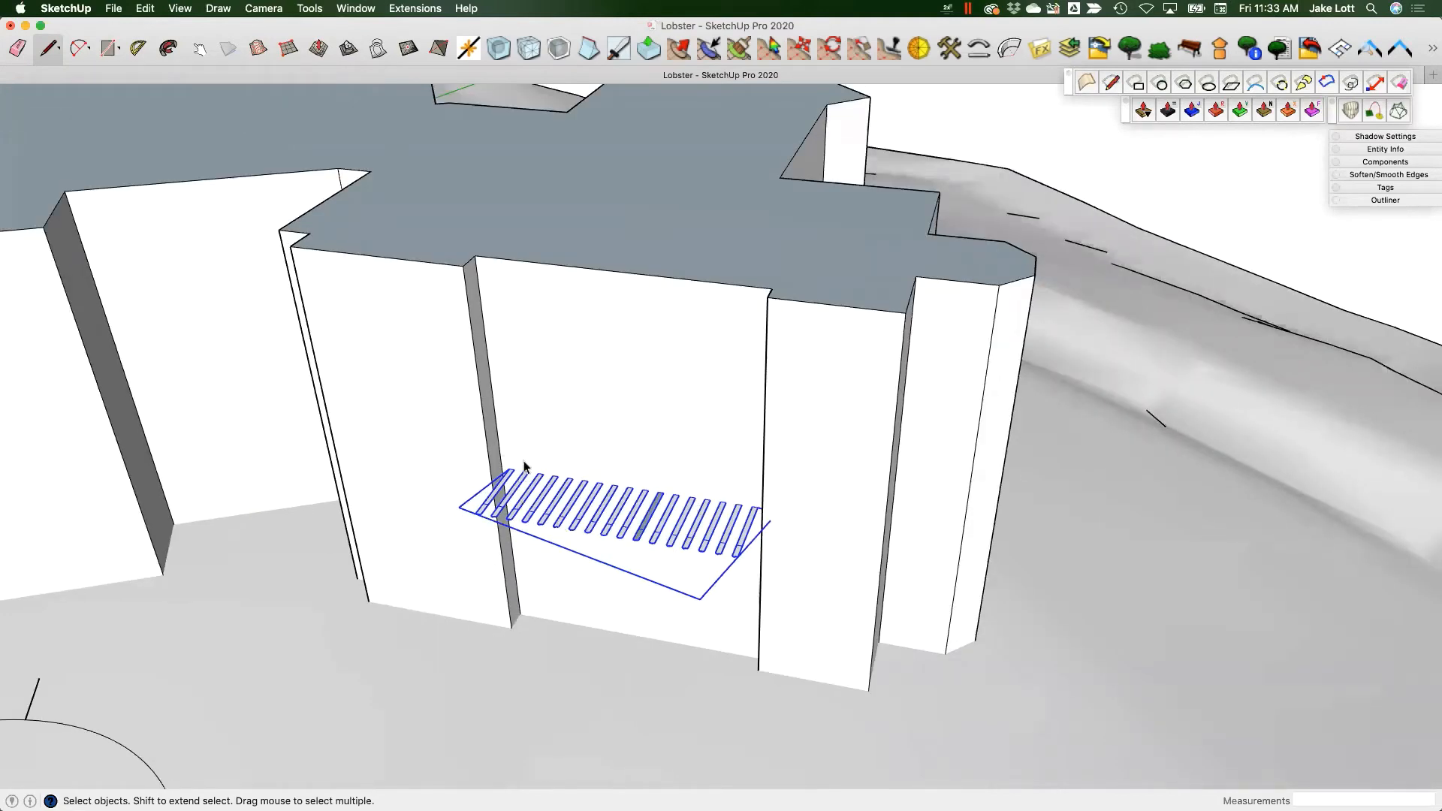
scroll(516, 485, "down", 15)
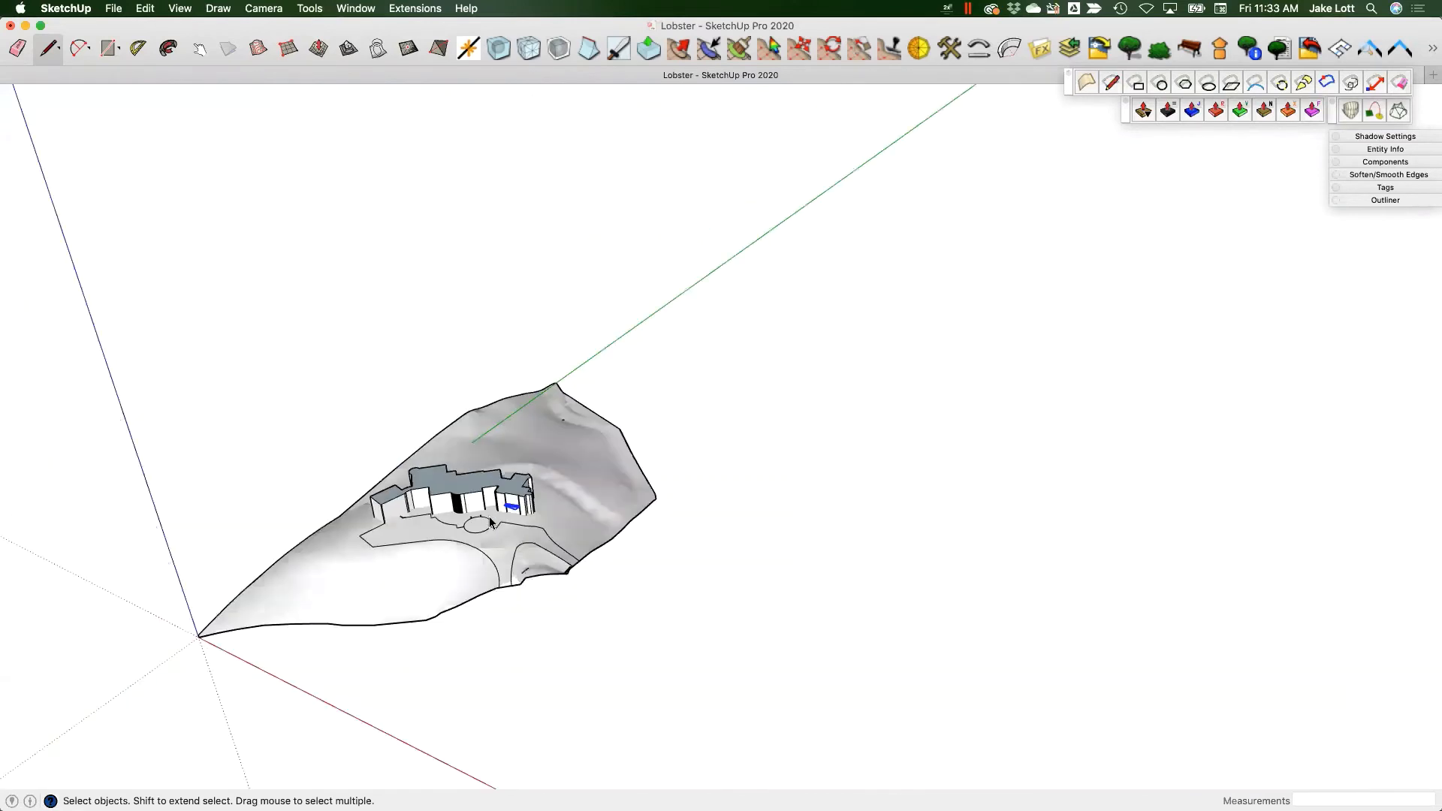
middle_click_drag(501, 547, 672, 672)
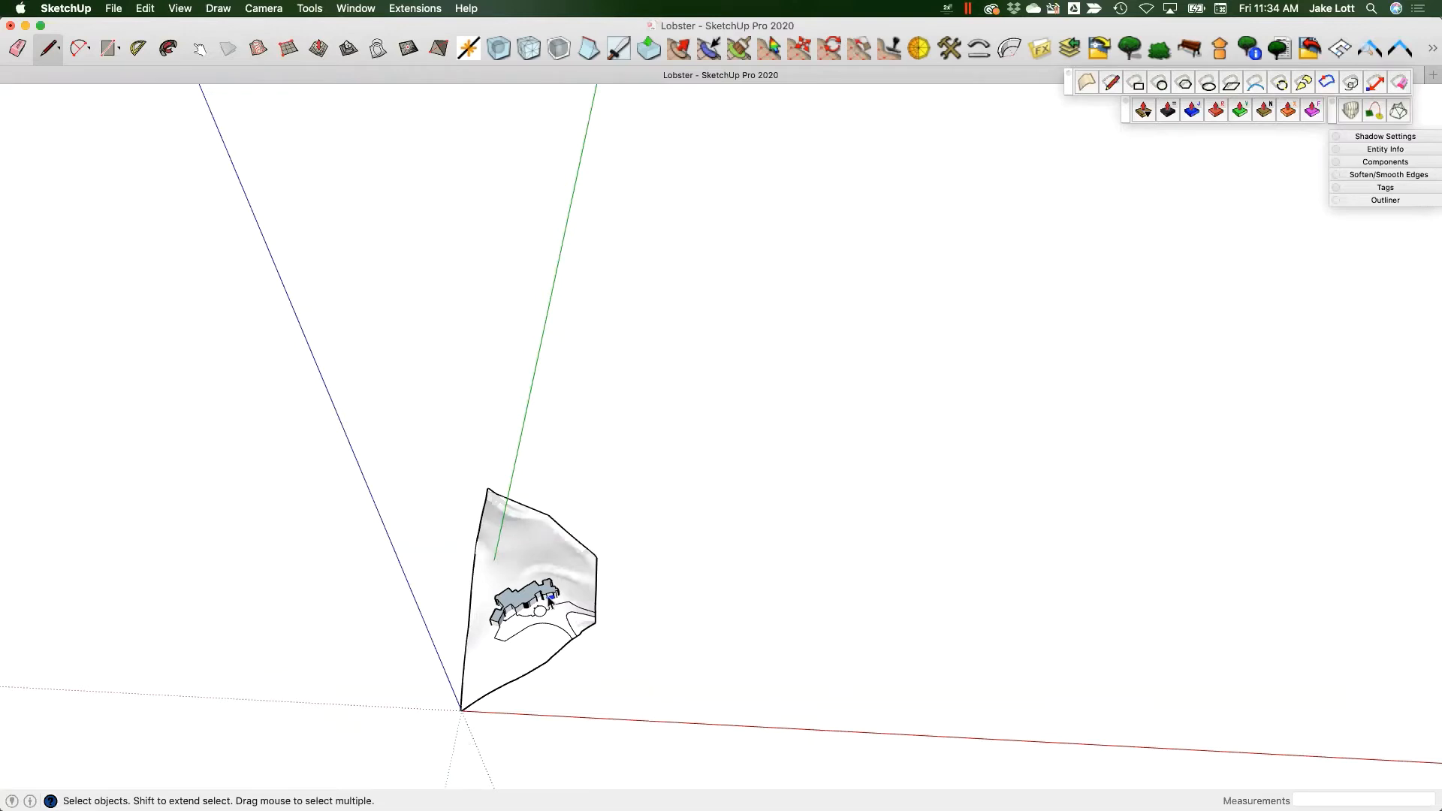
scroll(549, 601, "up", 15)
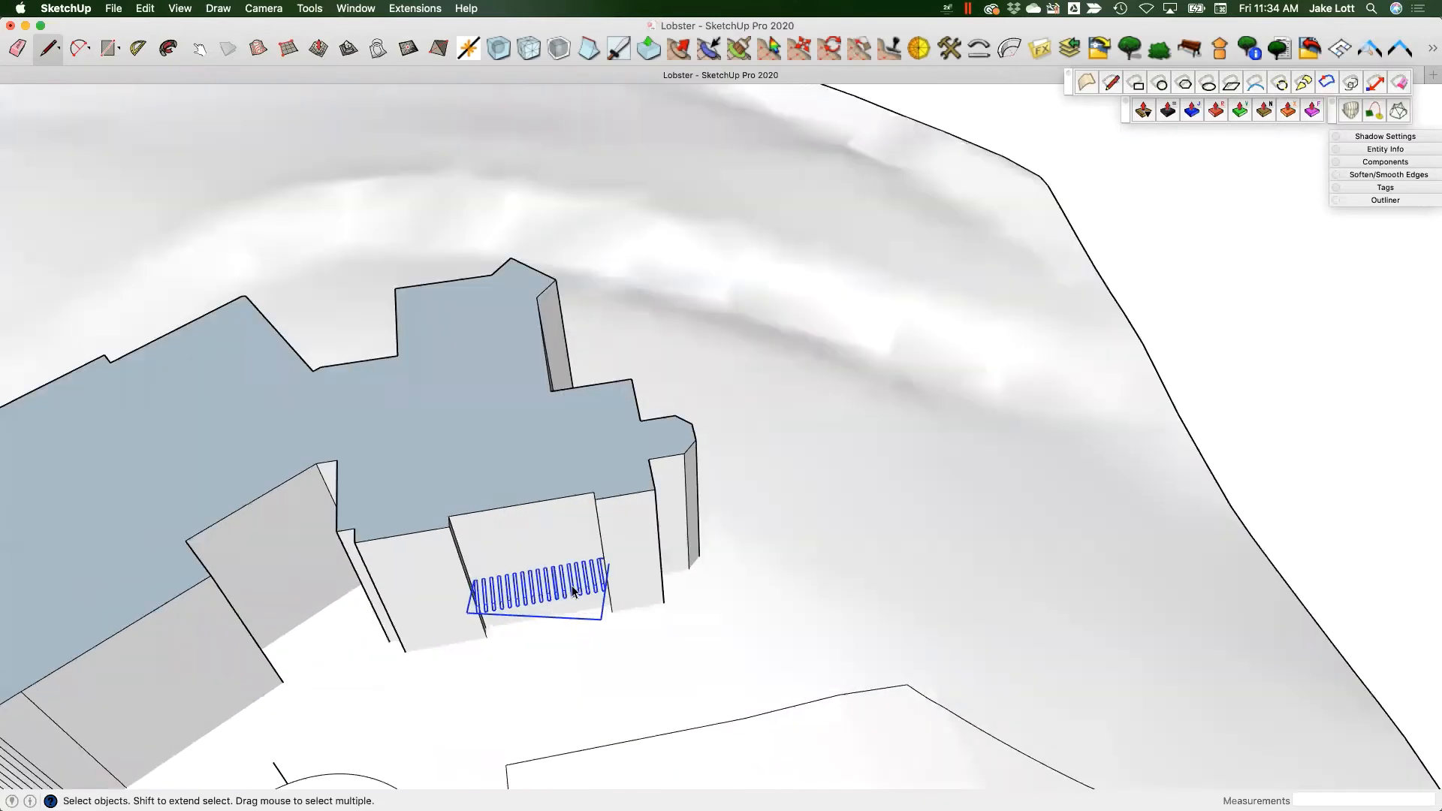
scroll(572, 591, "up", 4)
middle_click_drag(561, 631, 434, 629)
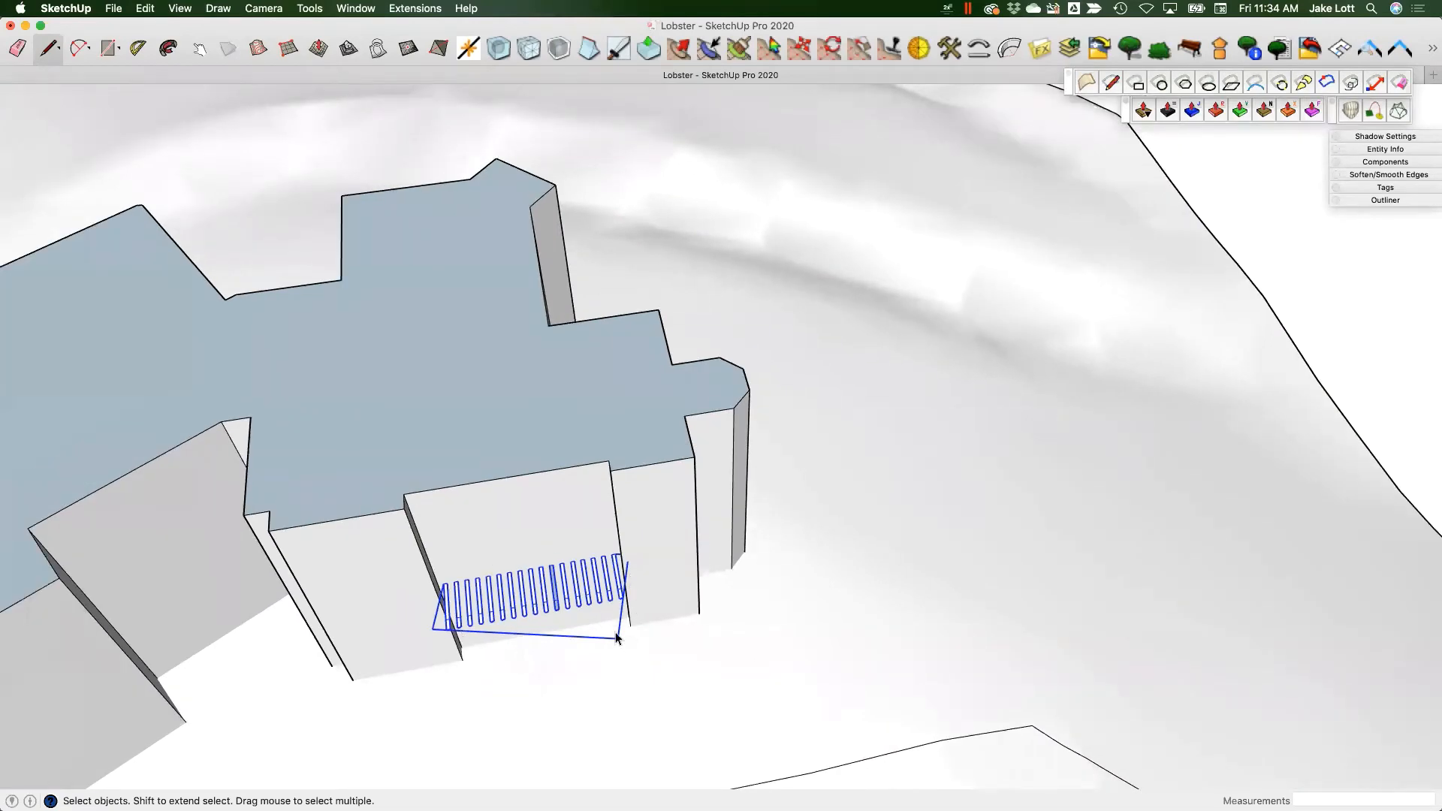
scroll(556, 610, "up", 5)
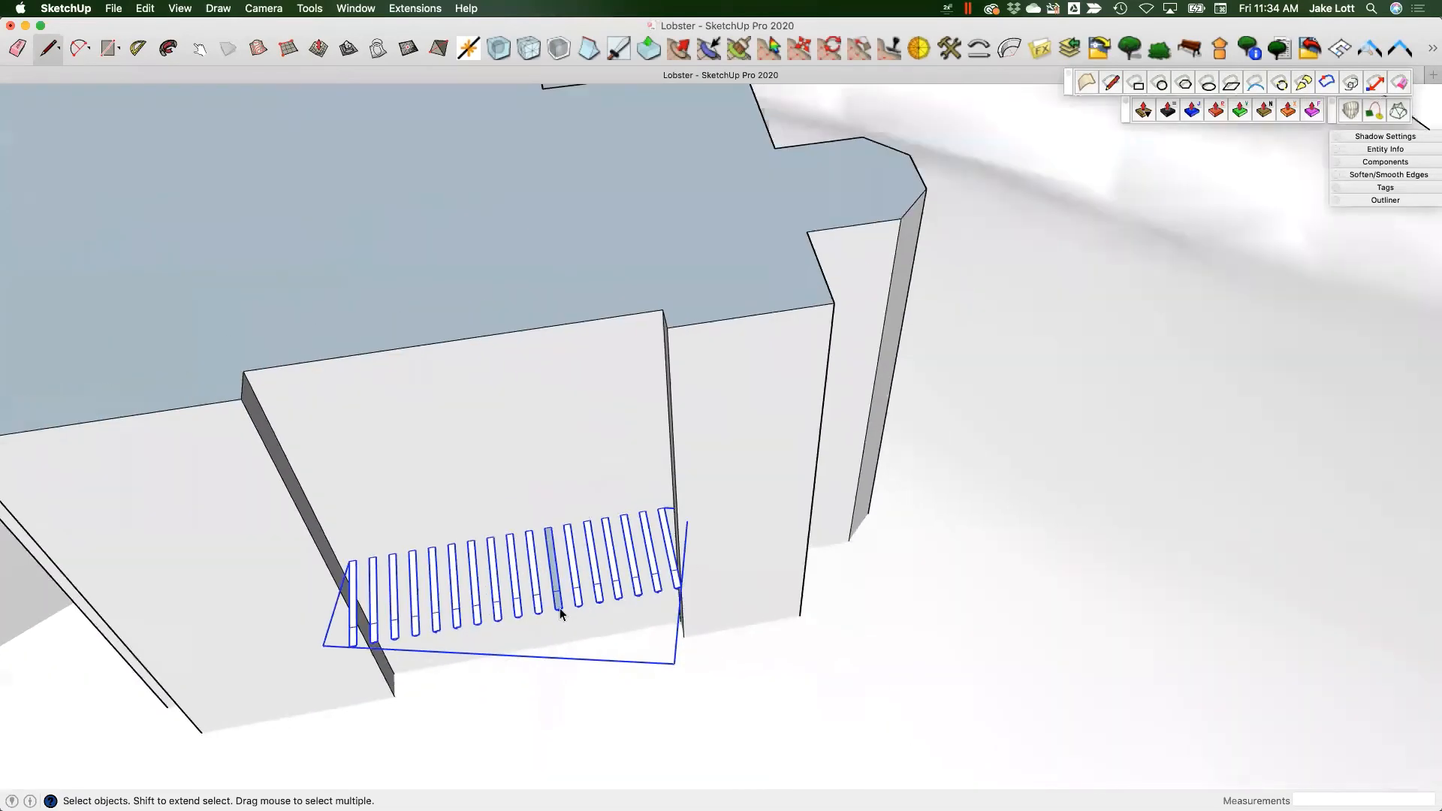
middle_click_drag(560, 607, 526, 545)
scroll(539, 558, "up", 5)
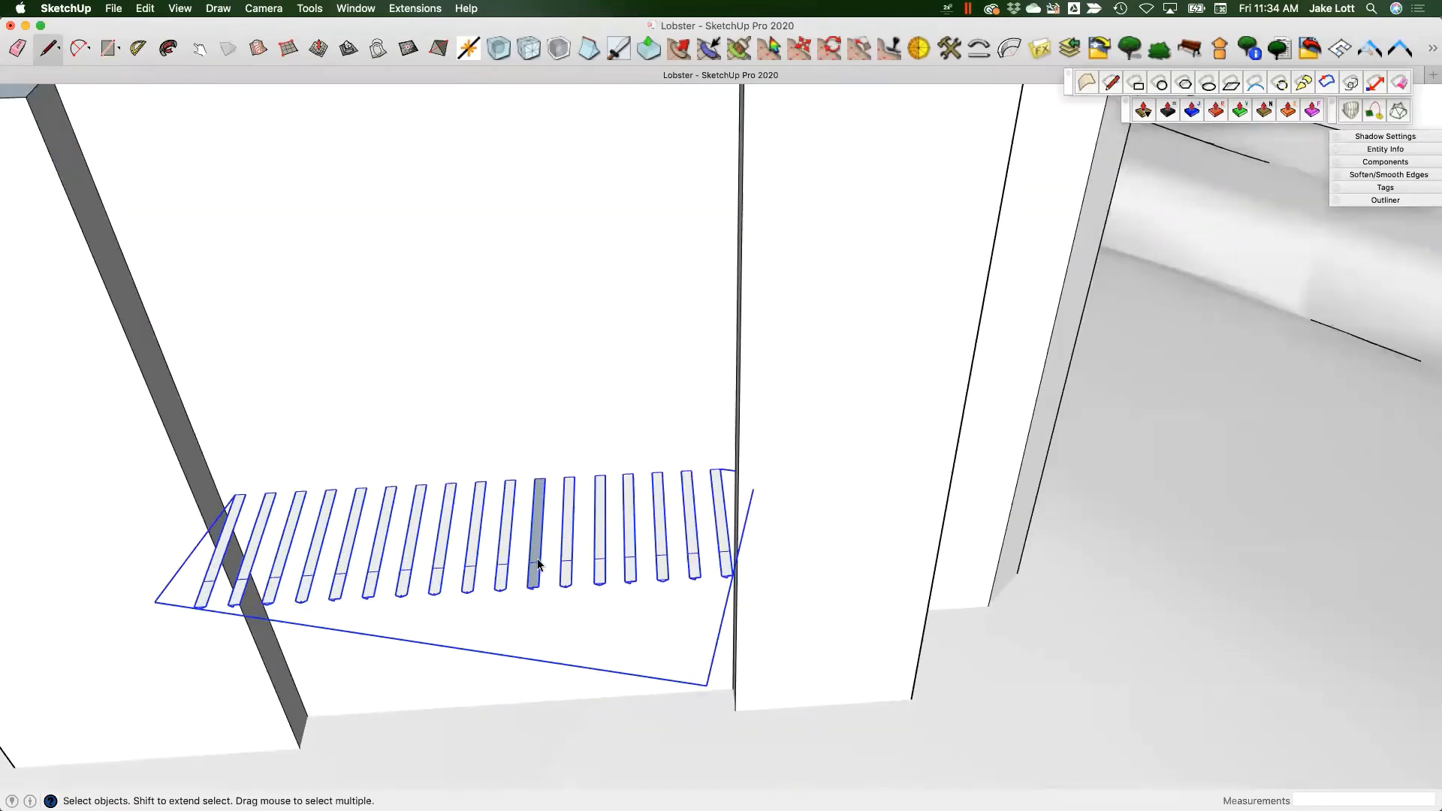
- Open the slat group and examine how its axes and bounding box are oriented relative to the house wall
double_click(538, 563)
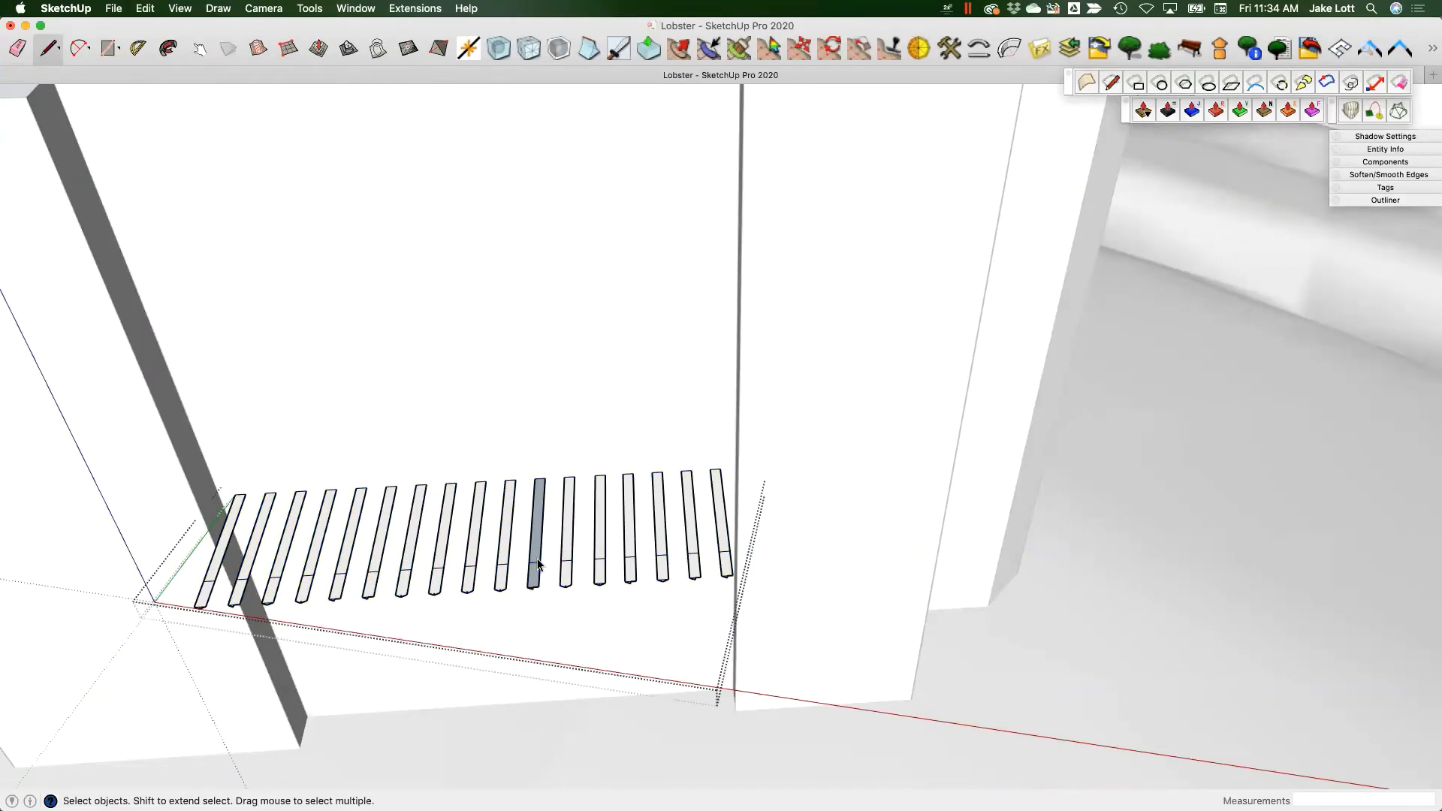
scroll(335, 575, "down", 6)
middle_click_drag(328, 594, 357, 538)
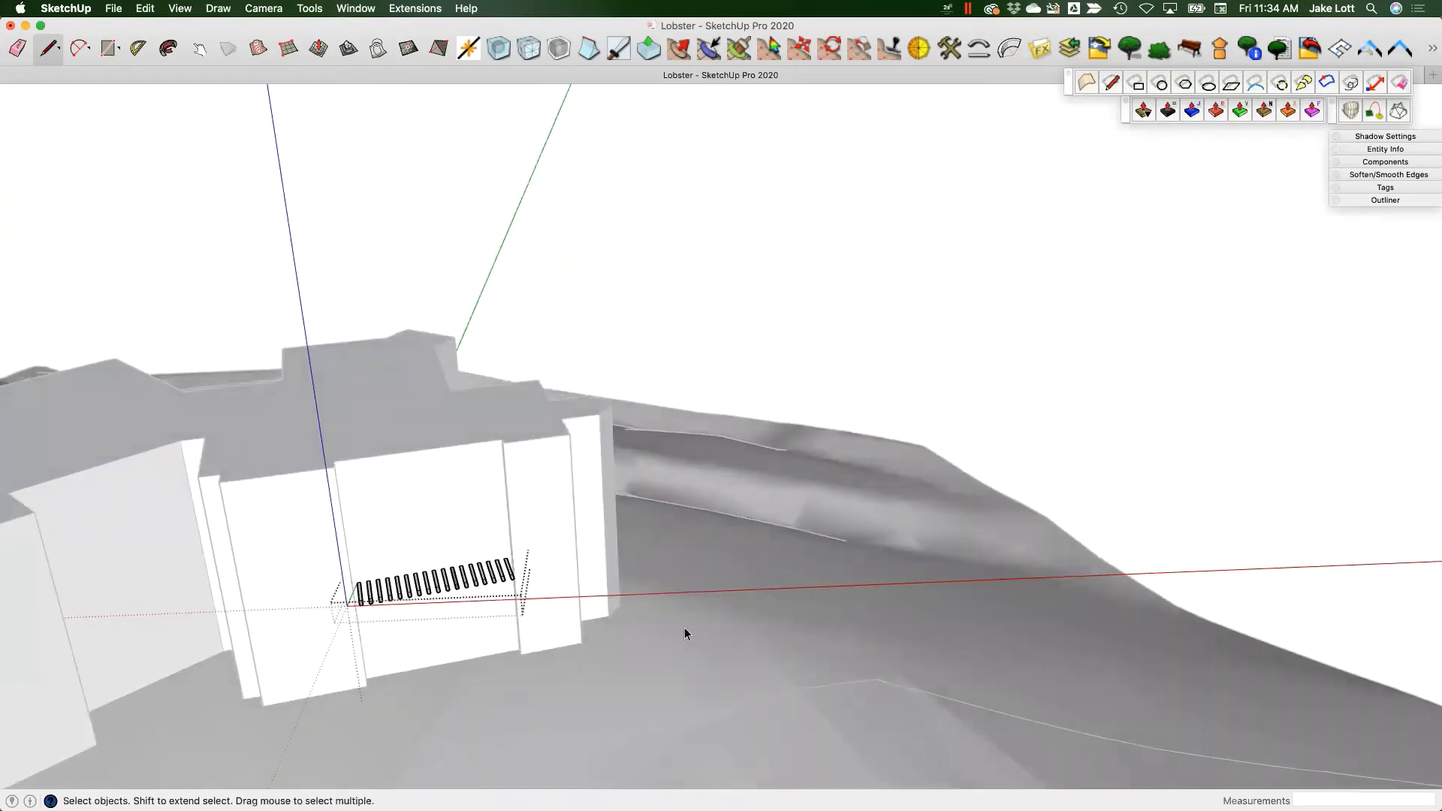
scroll(385, 594, "up", 5)
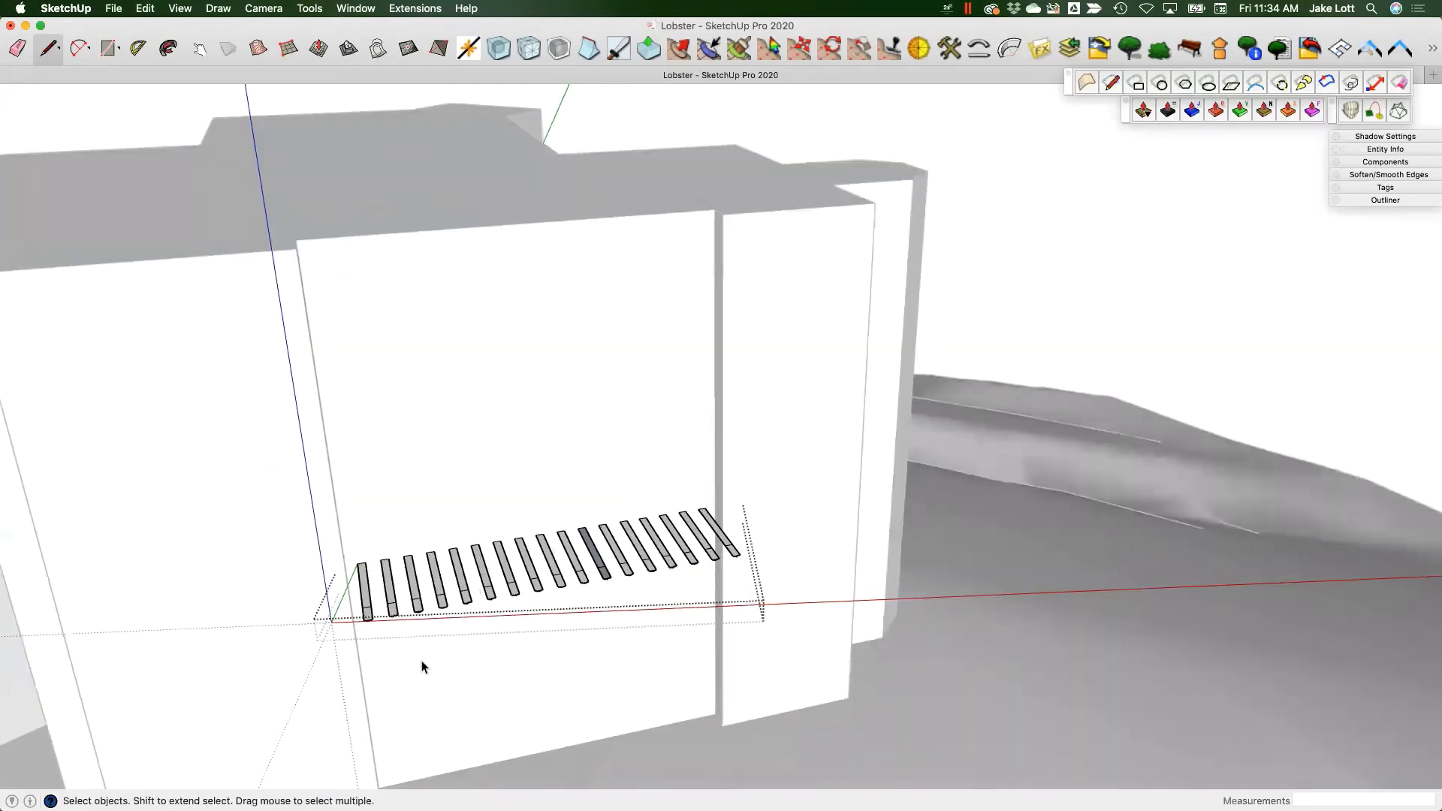
middle_click_drag(467, 594, 419, 579)
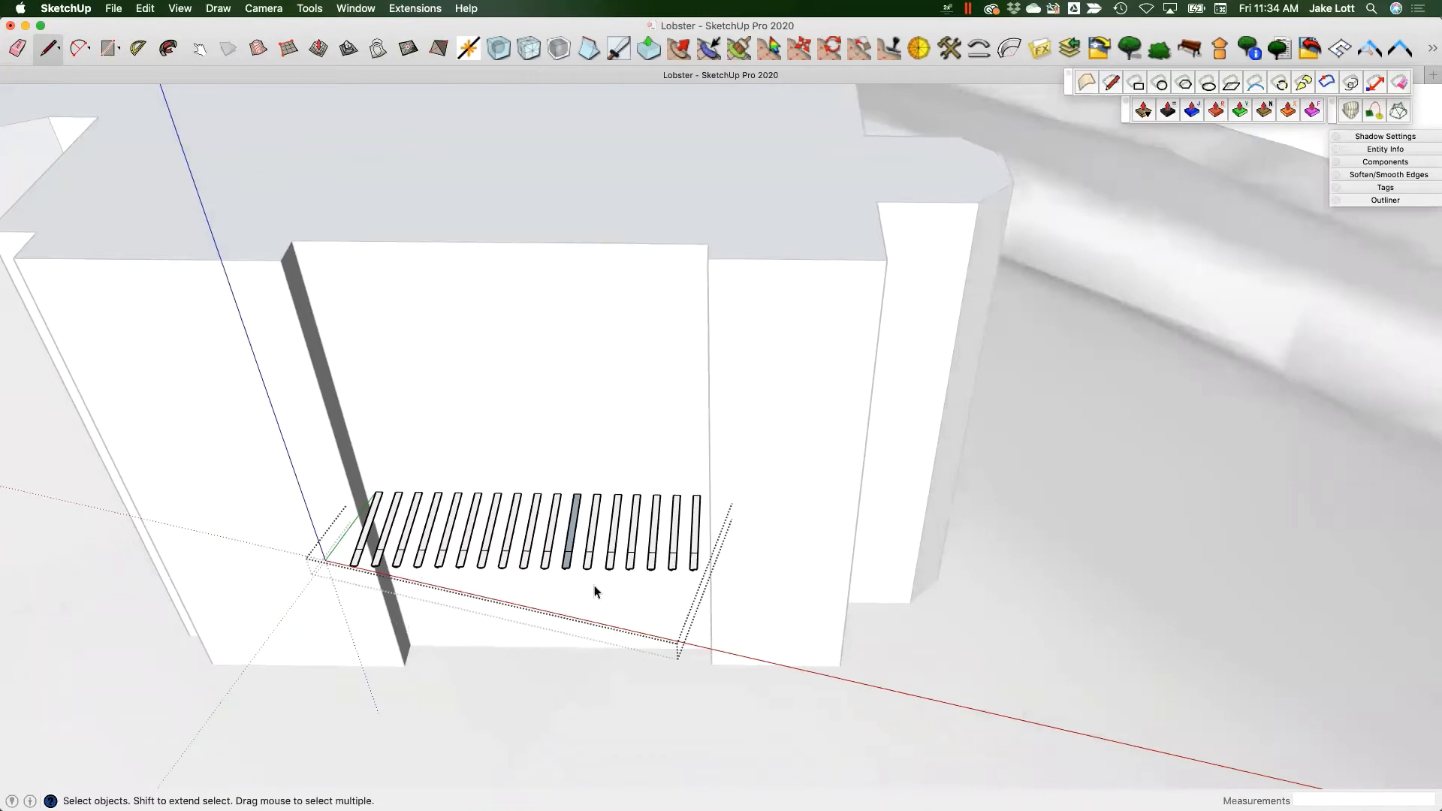
middle_click_drag(594, 591, 423, 481)
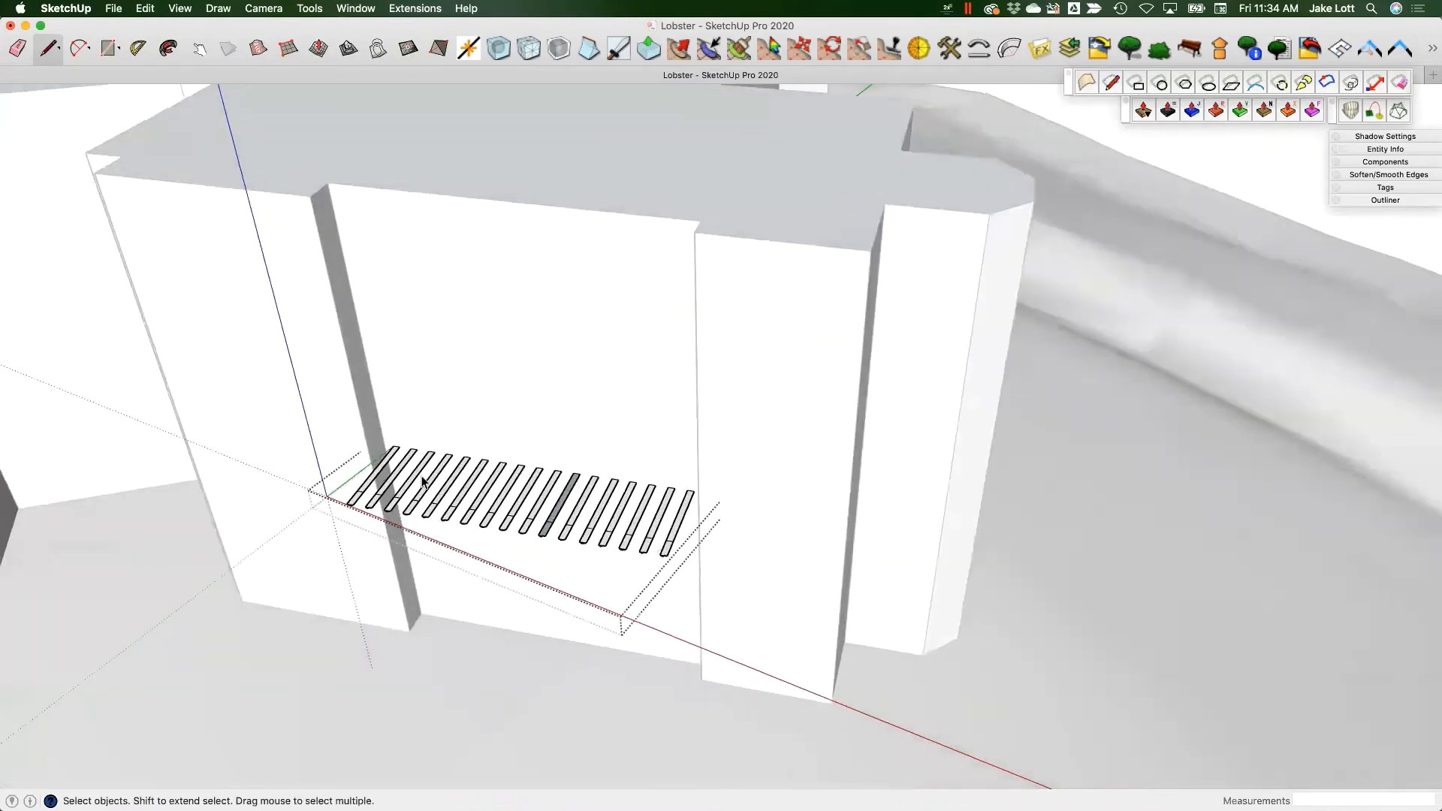
scroll(423, 482, "up", 3)
scroll(369, 431, "up", 3)
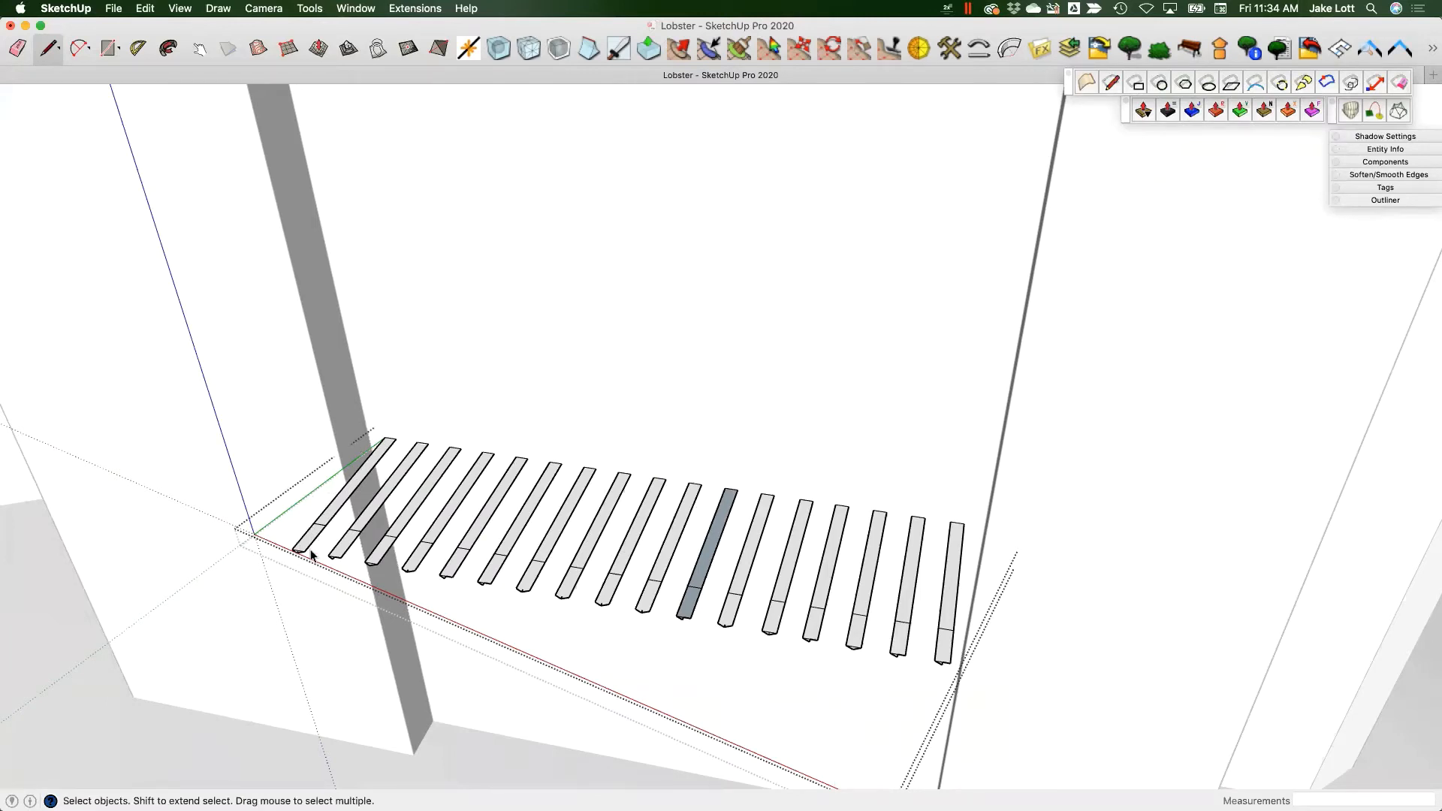
middle_click_drag(441, 573, 526, 514)
scroll(535, 465, "down", 5)
scroll(556, 469, "up", 5)
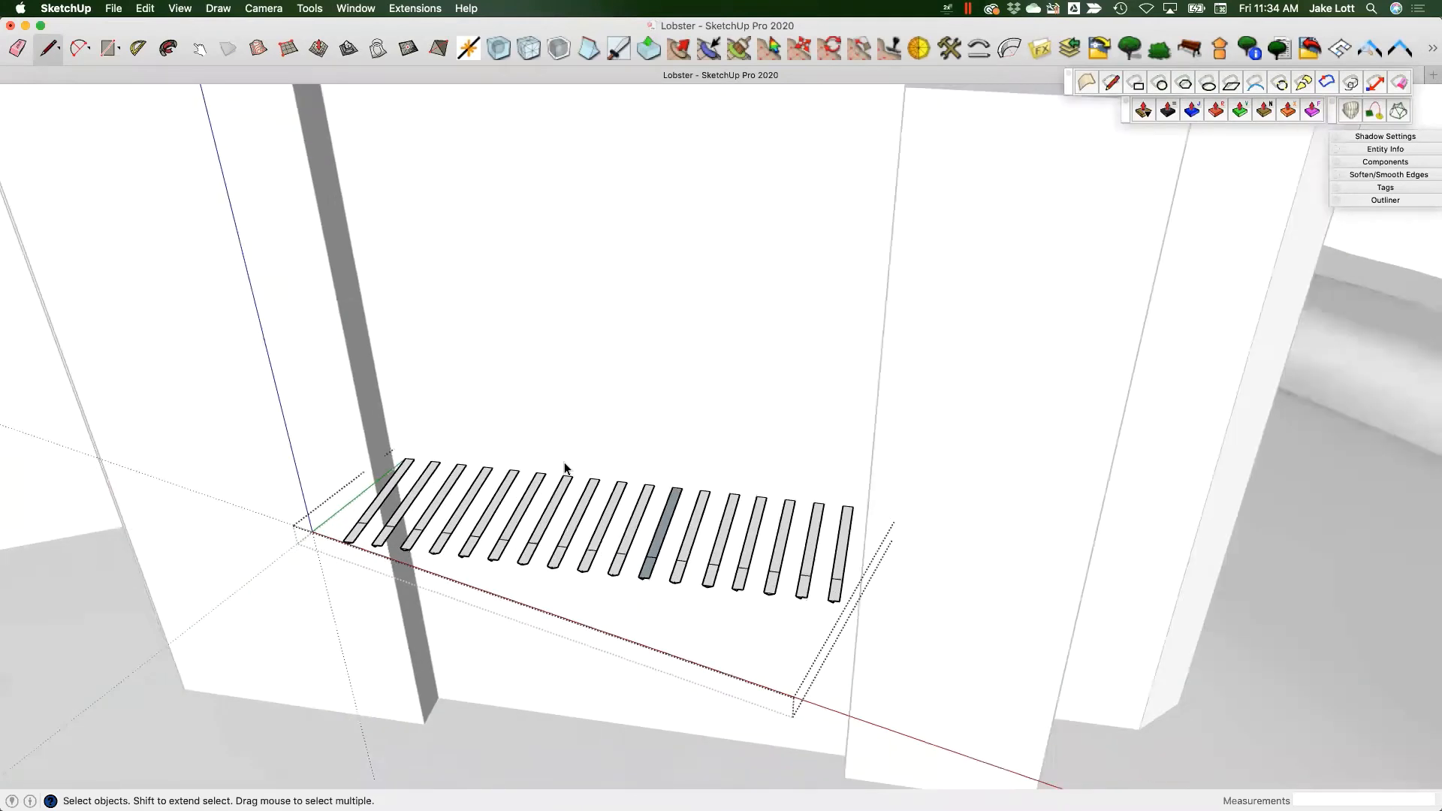
scroll(560, 502, "up", 2)
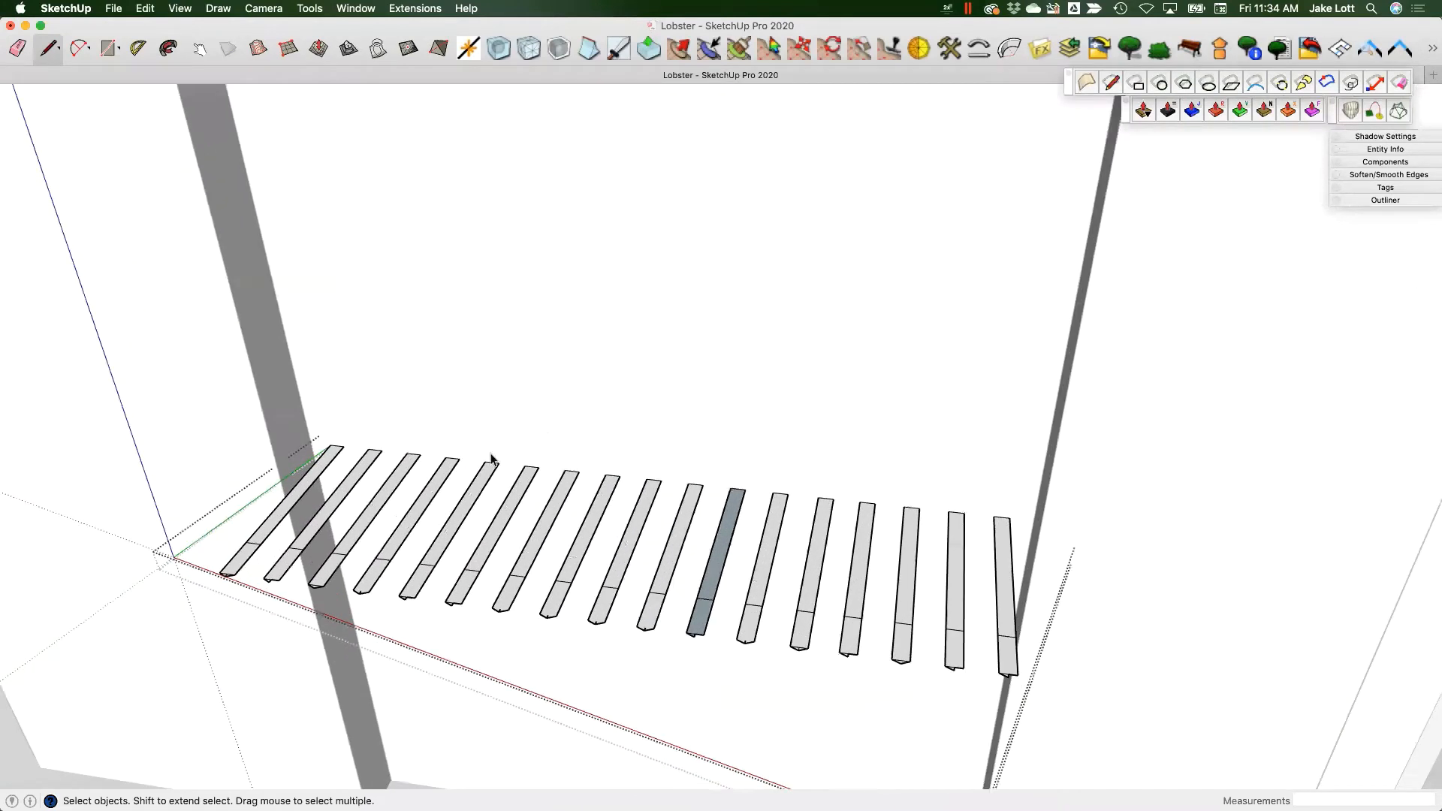
scroll(491, 456, "down", 3)
scroll(294, 353, "up", 3)
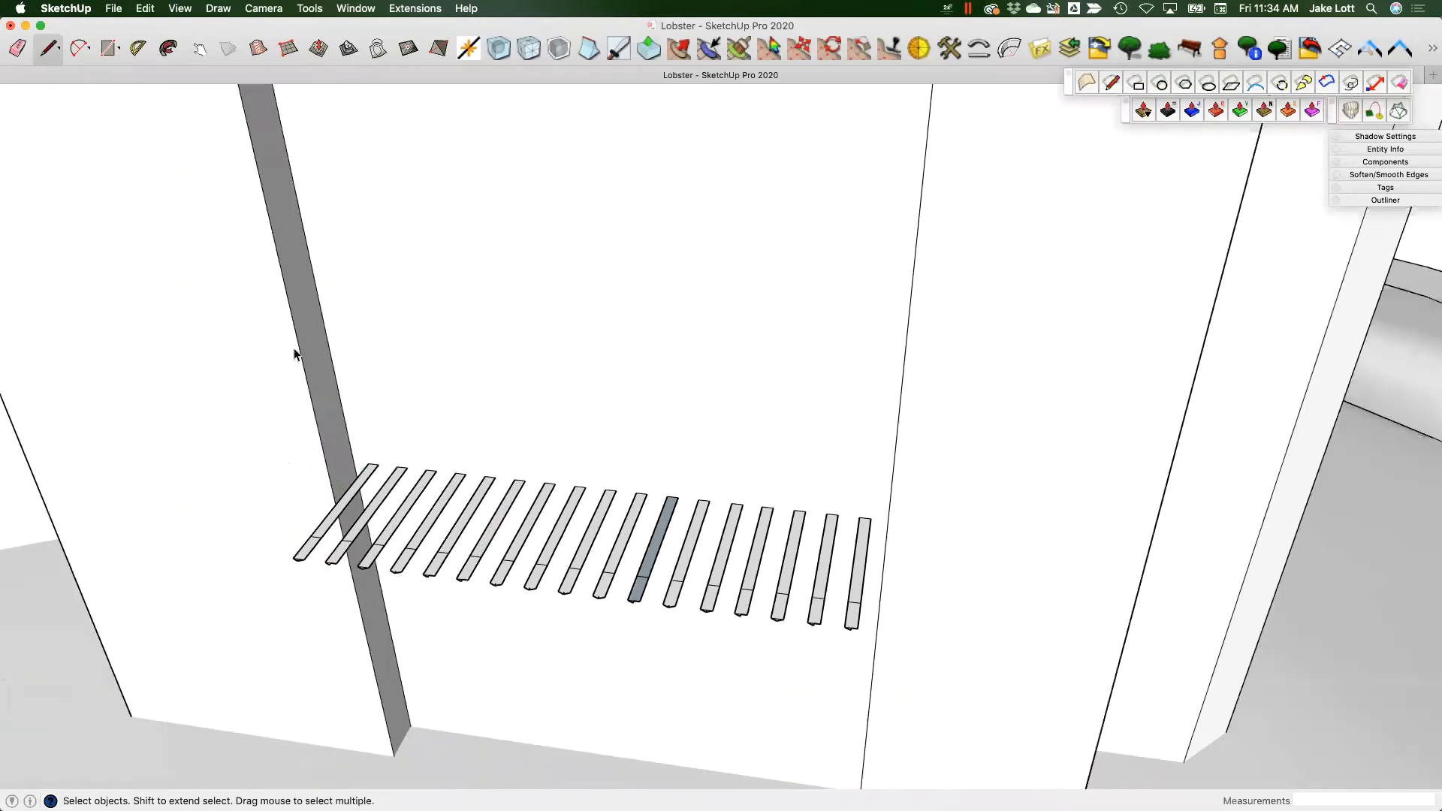
- Copy the slat group about 14' 1" in the direction of the recessed wall's upper edge
left_click(363, 528)
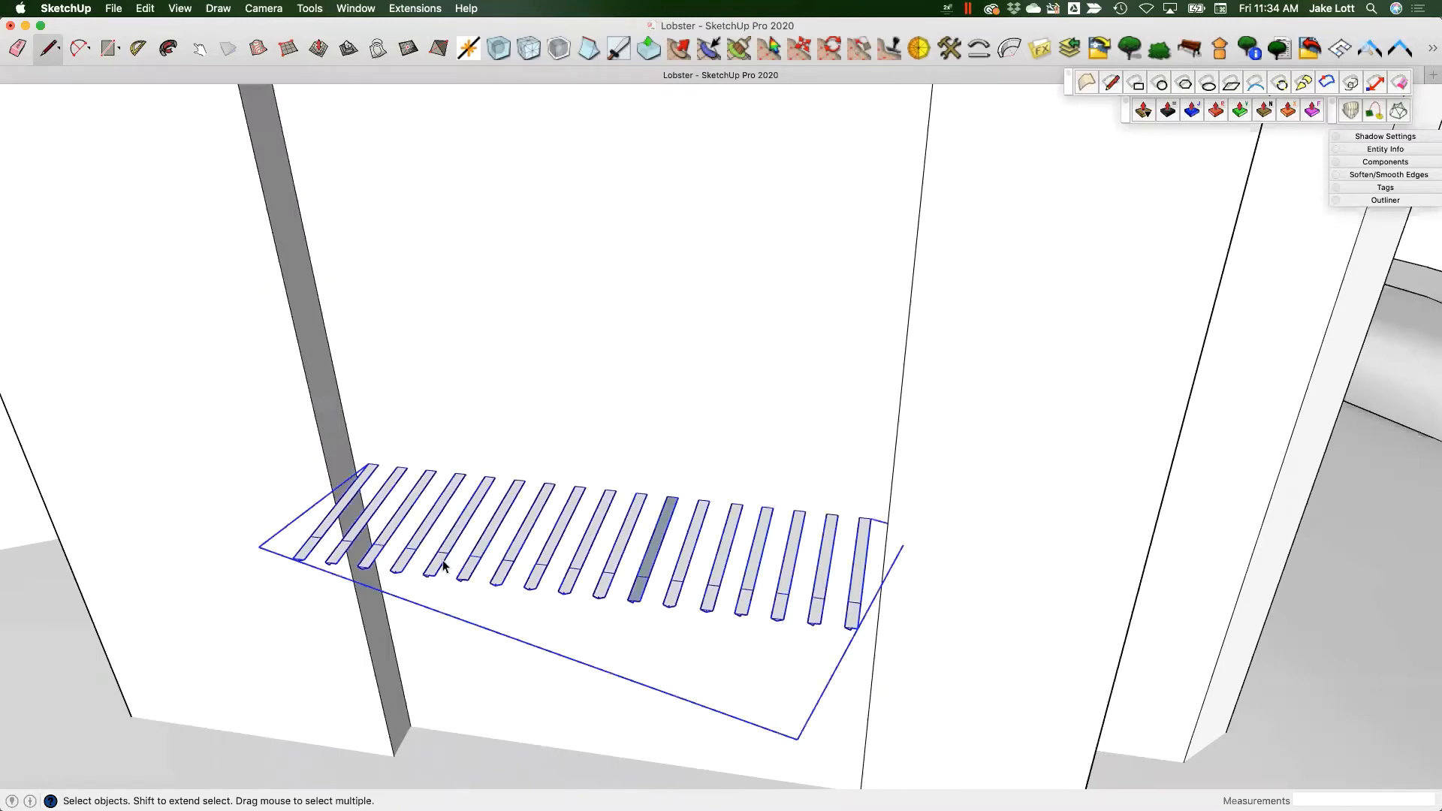
key("m")
scroll(420, 541, "down", 3)
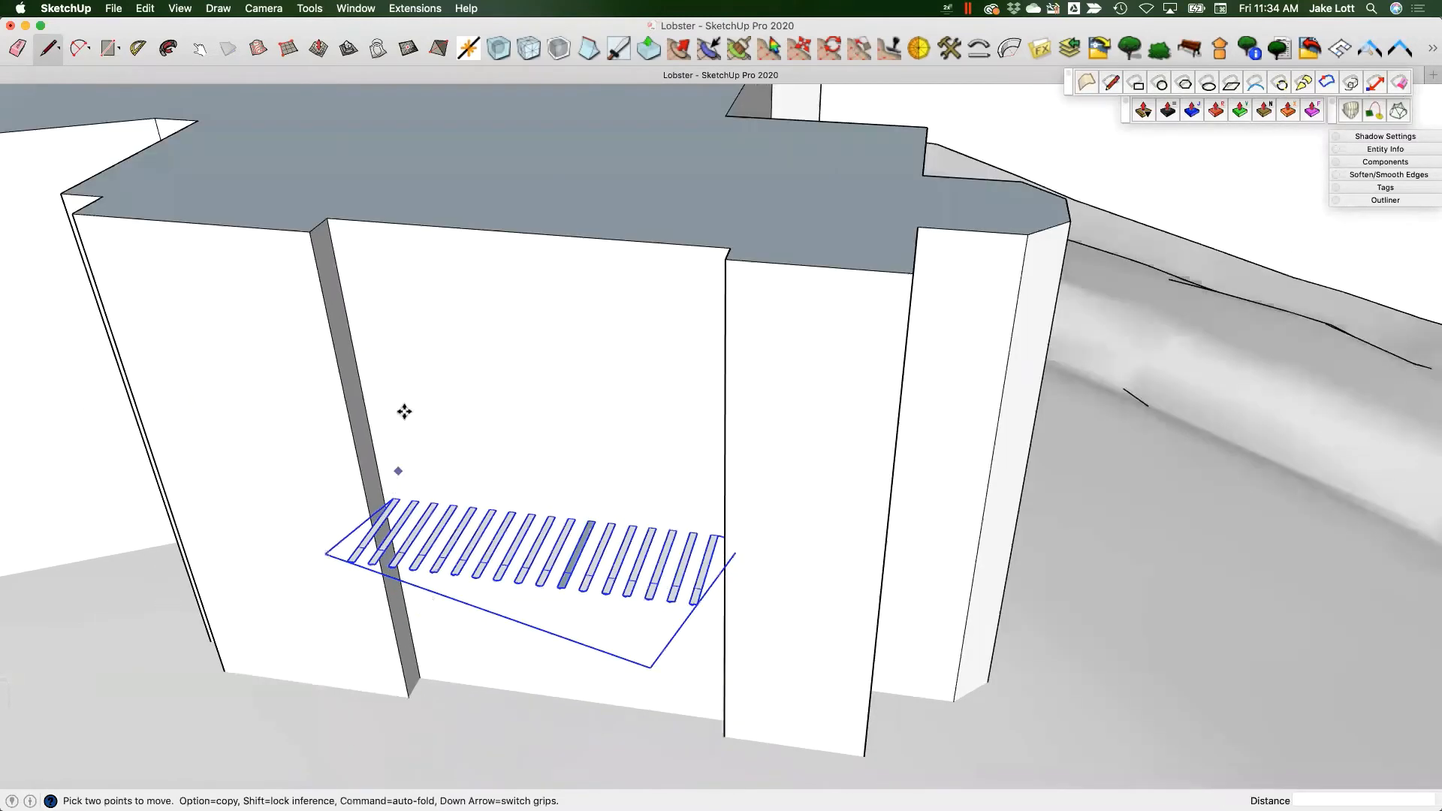
left_click(360, 222)
key("alt")
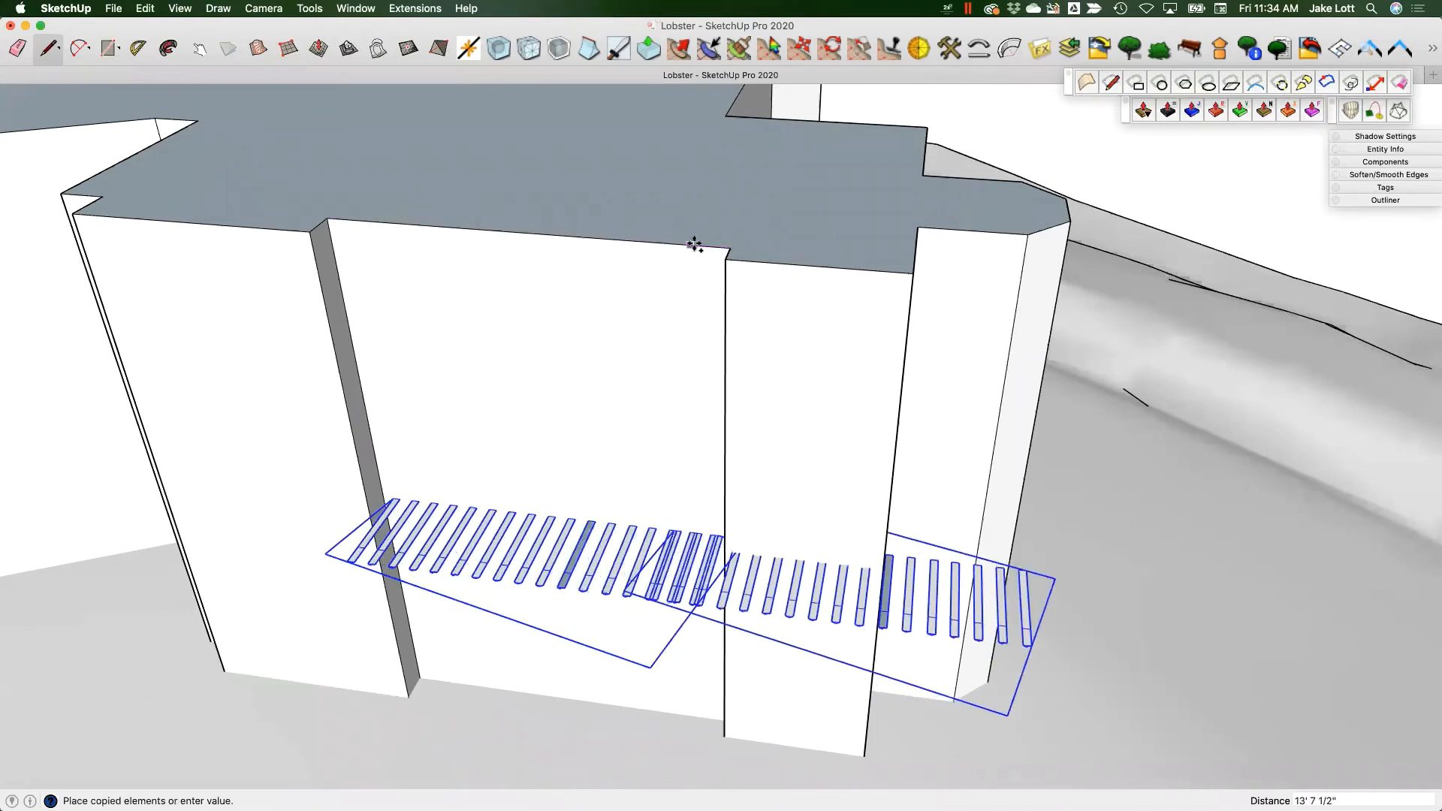
left_click(699, 246)
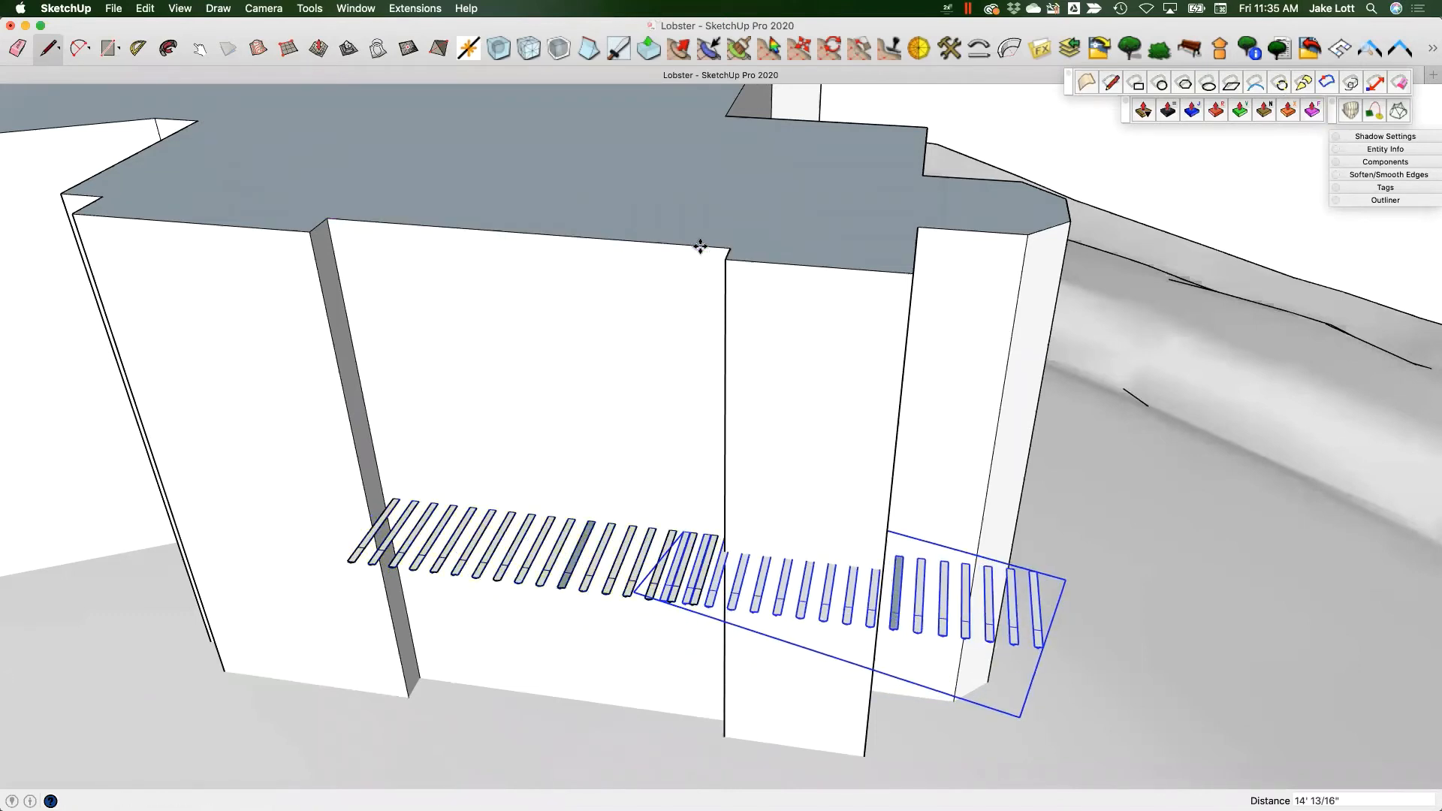
- Try mirroring the copied slat group with a red scale of -1, and undo the copy
middle_click_drag(510, 530, 225, 459, "shift")
scroll(226, 458, "up", 1)
scroll(607, 505, "down", 3)
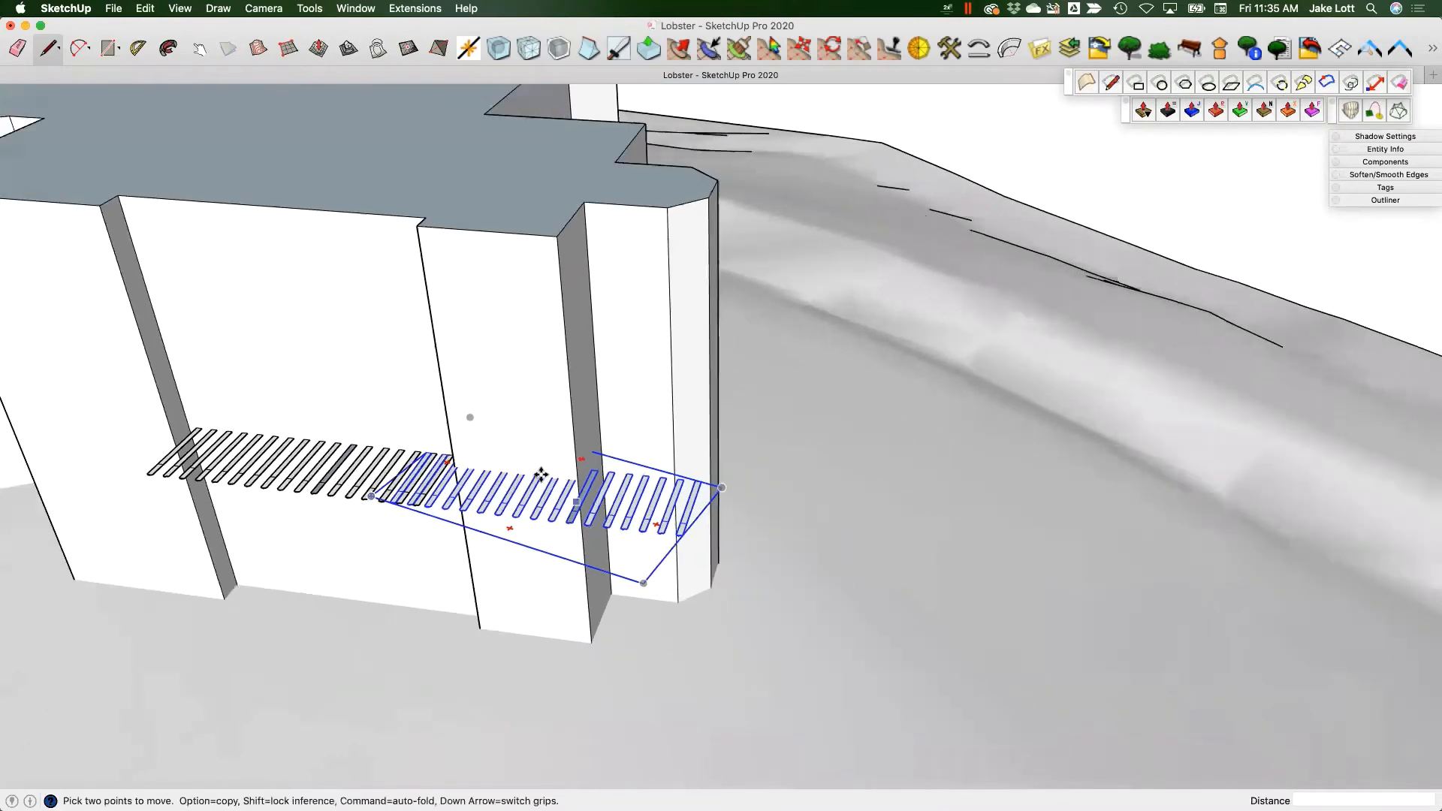
key("s")
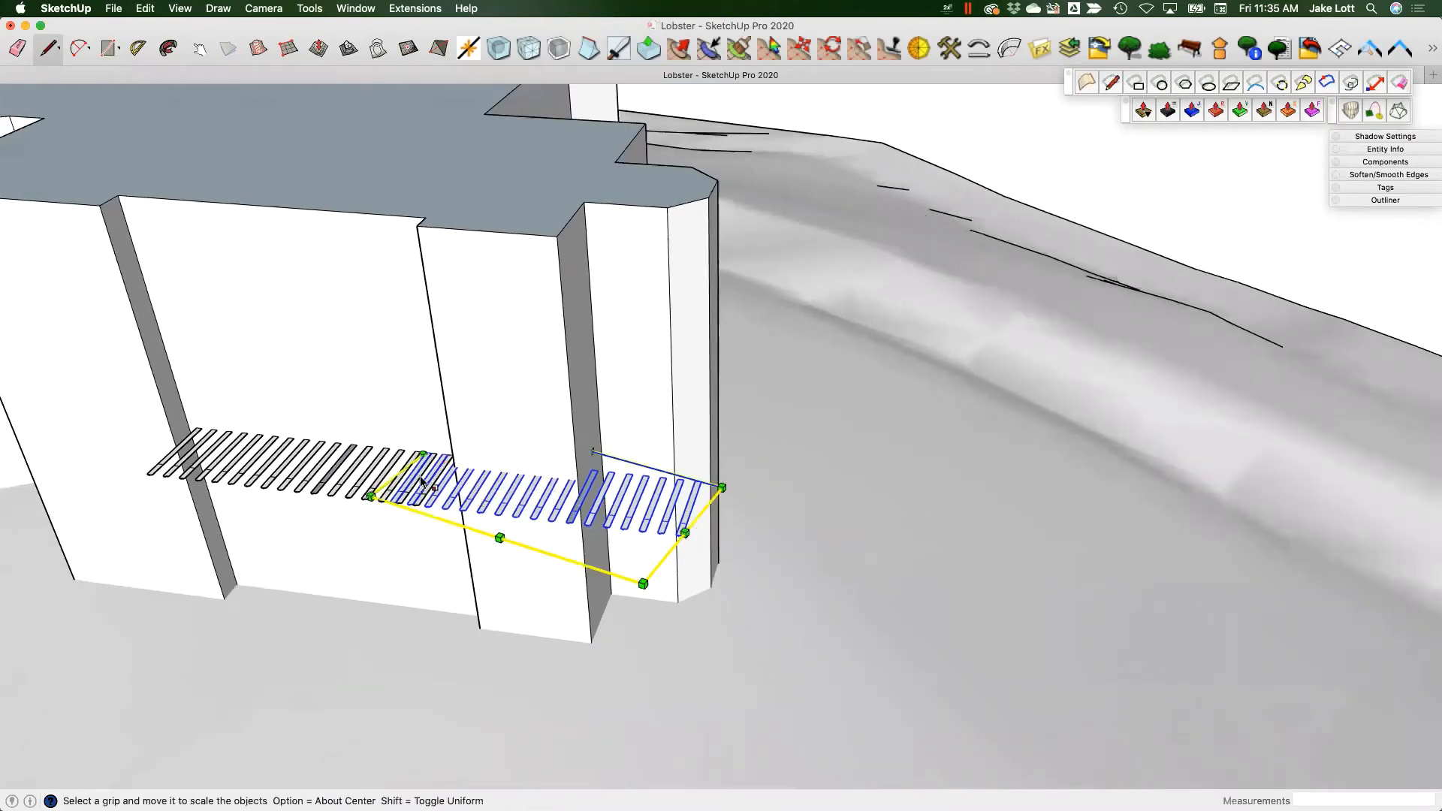
left_click_drag(420, 466, 960, 668)
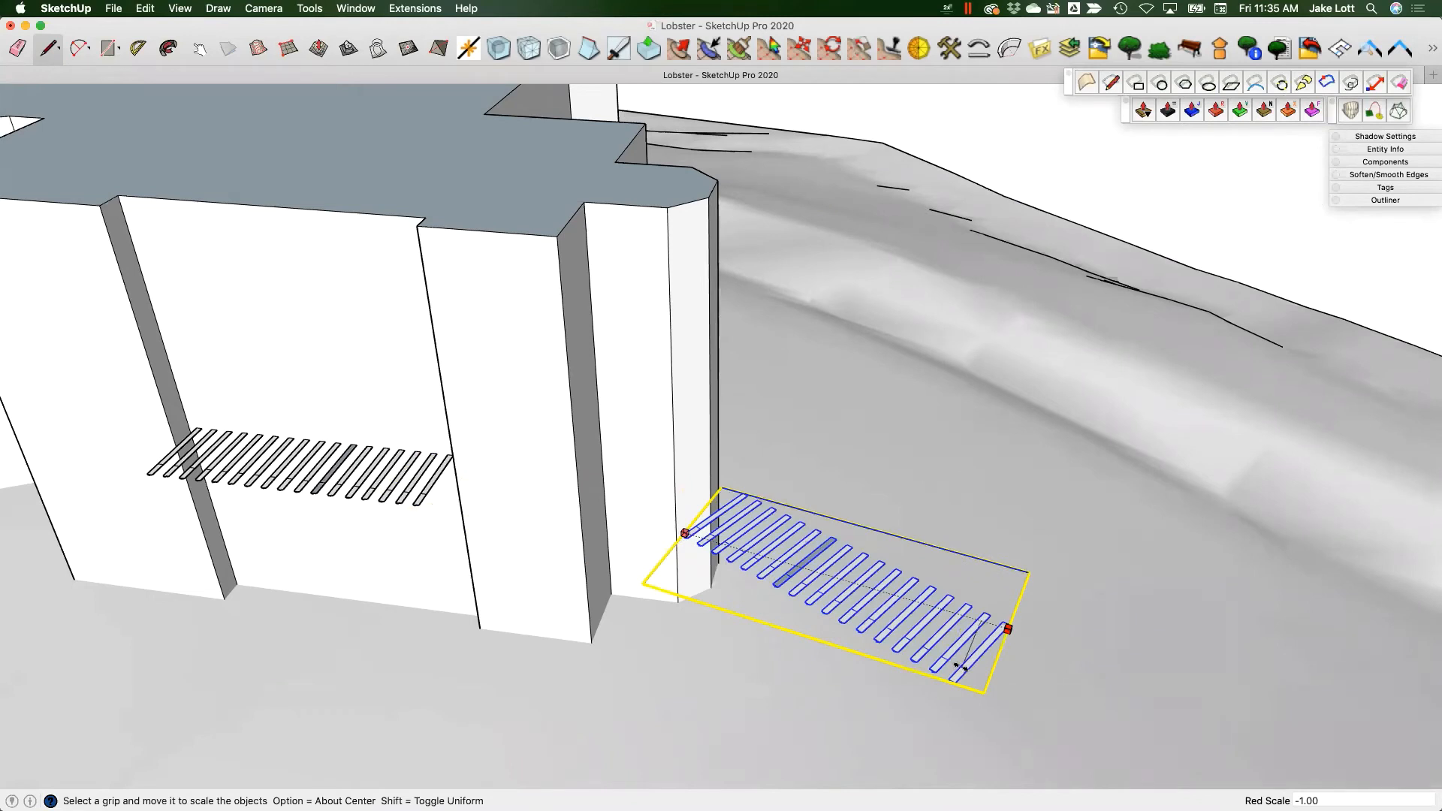
left_click_drag(704, 606, 358, 511)
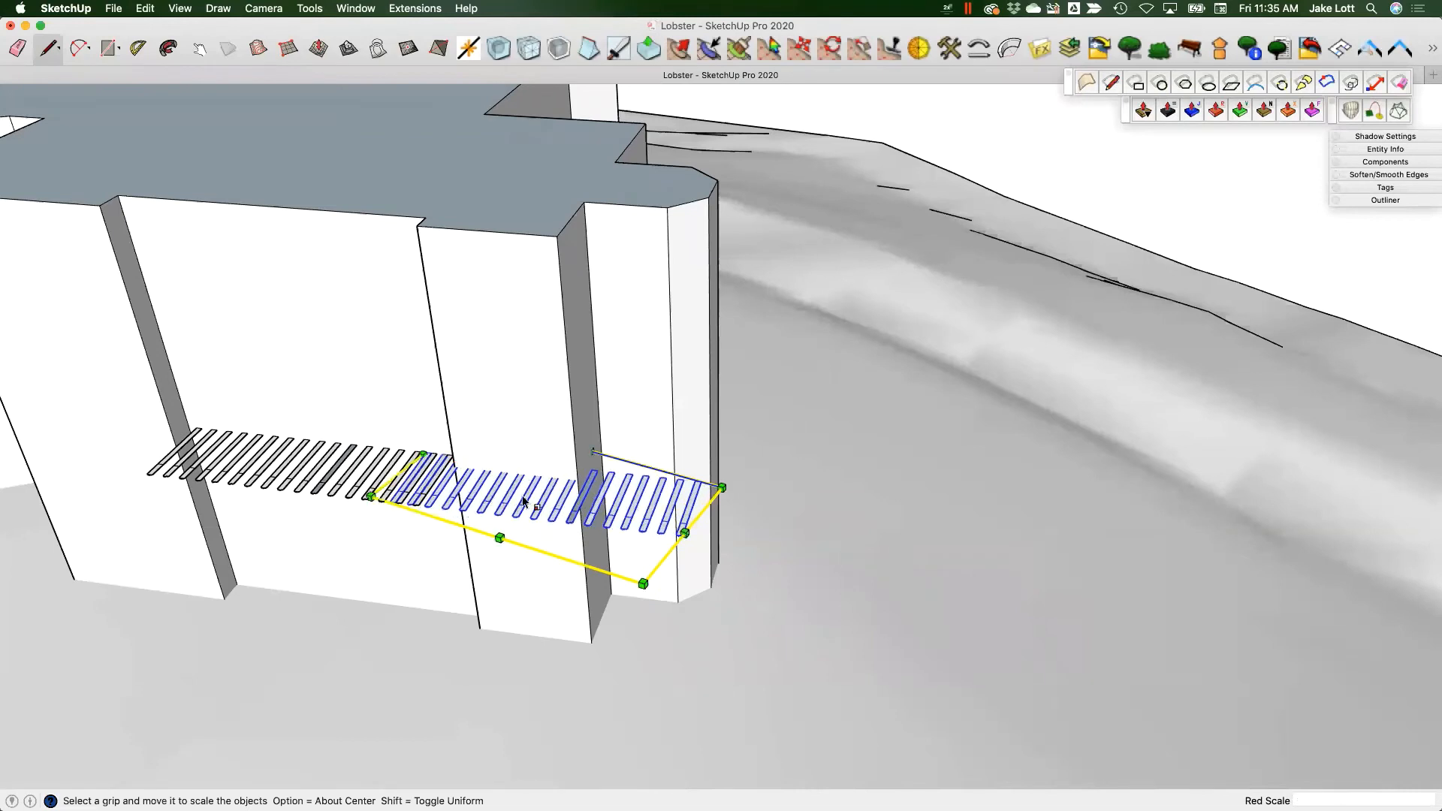
key("Escape")
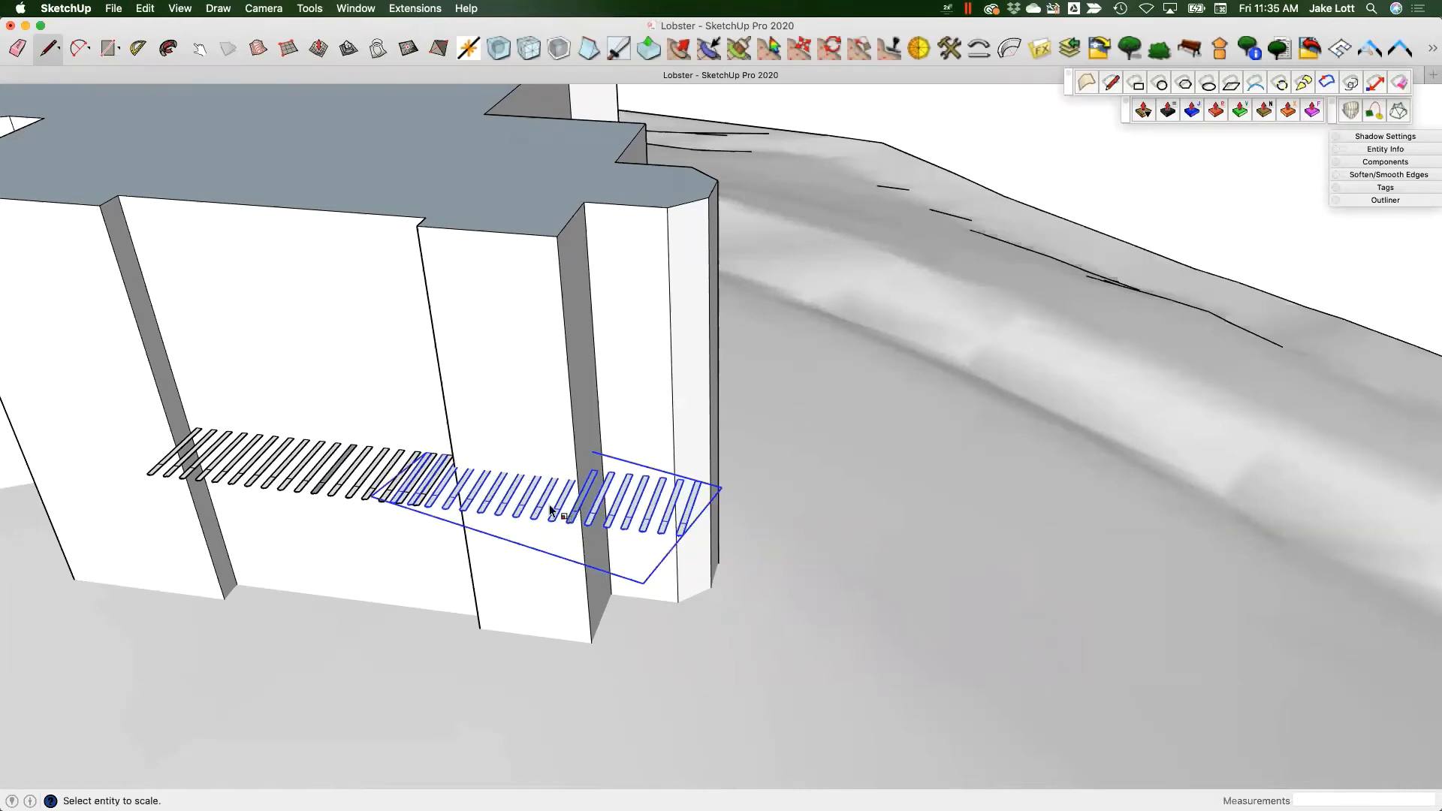
key("super+z")
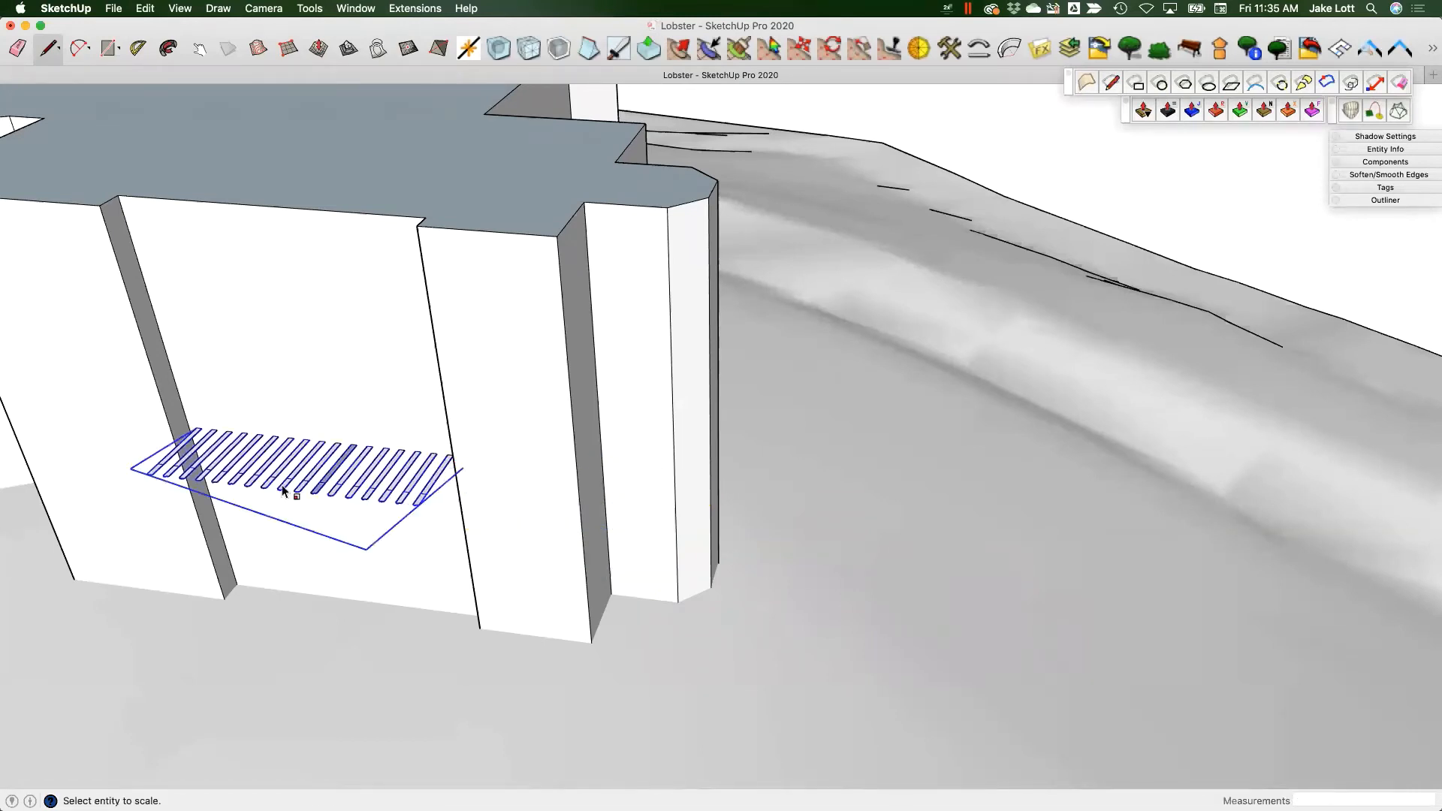
- Open the slat group beside the recessed front wall for editing
middle_click_drag(454, 471, 526, 500)
scroll(526, 500, "up", 5)
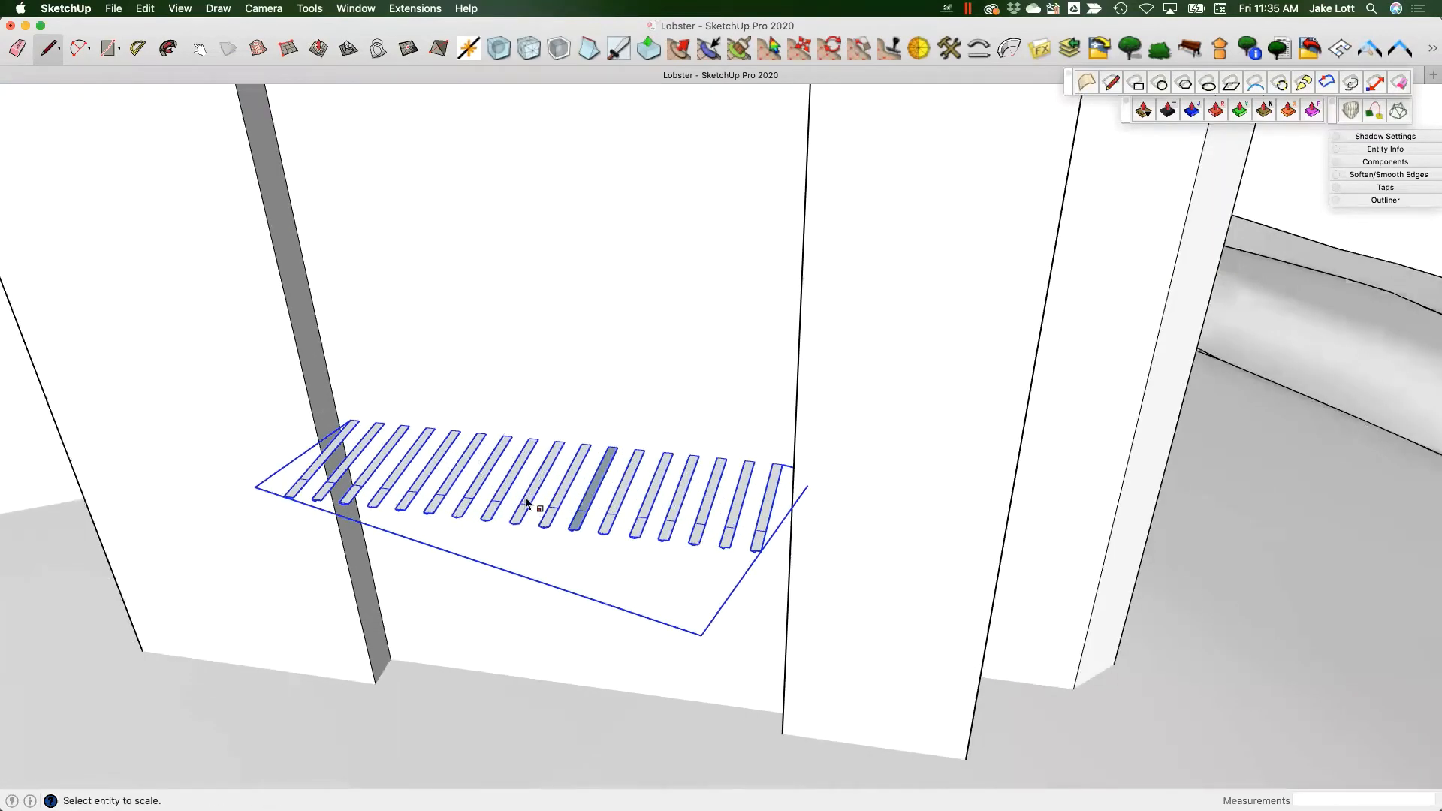
left_click(525, 498)
key("space")
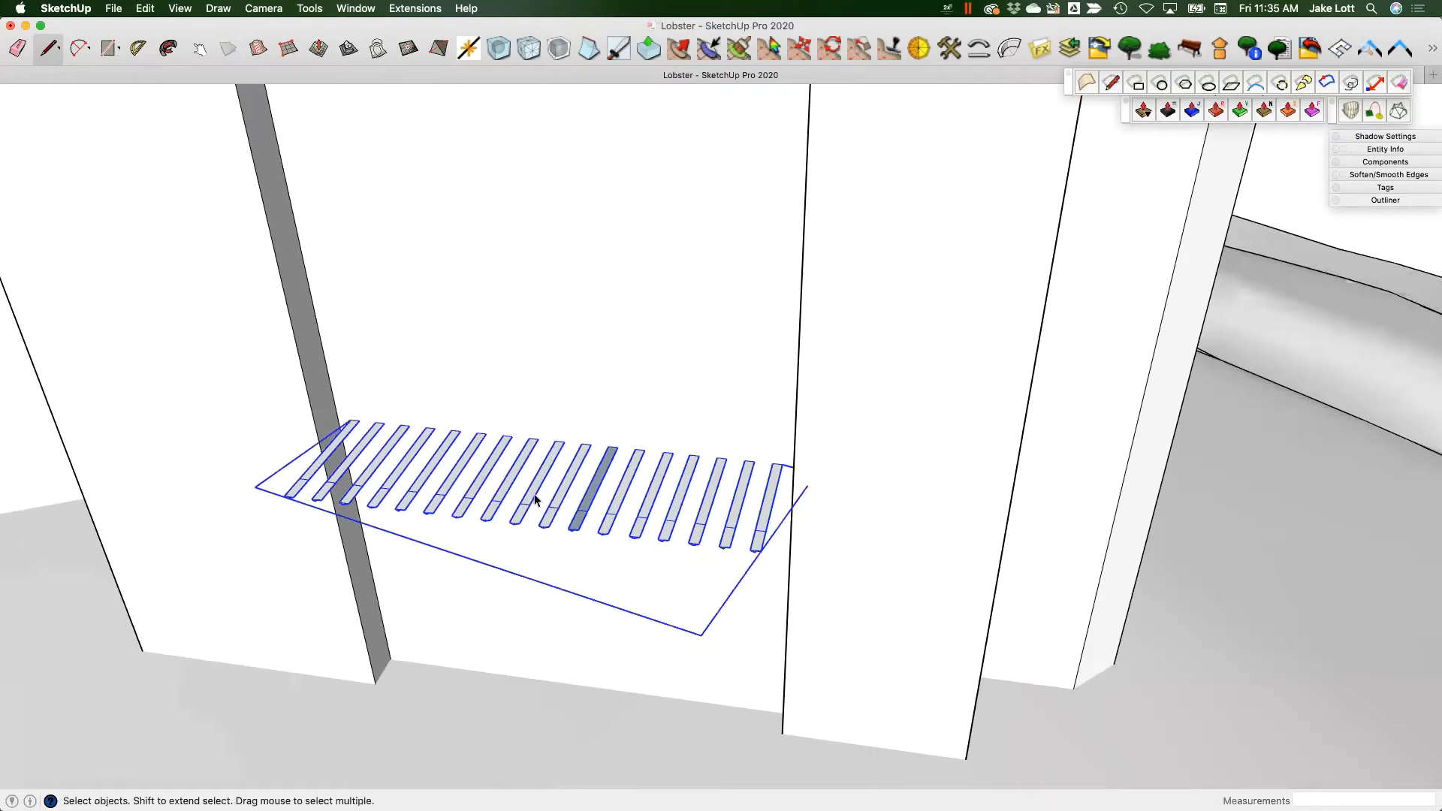
double_click(534, 500)
middle_click_drag(288, 470, 252, 492)
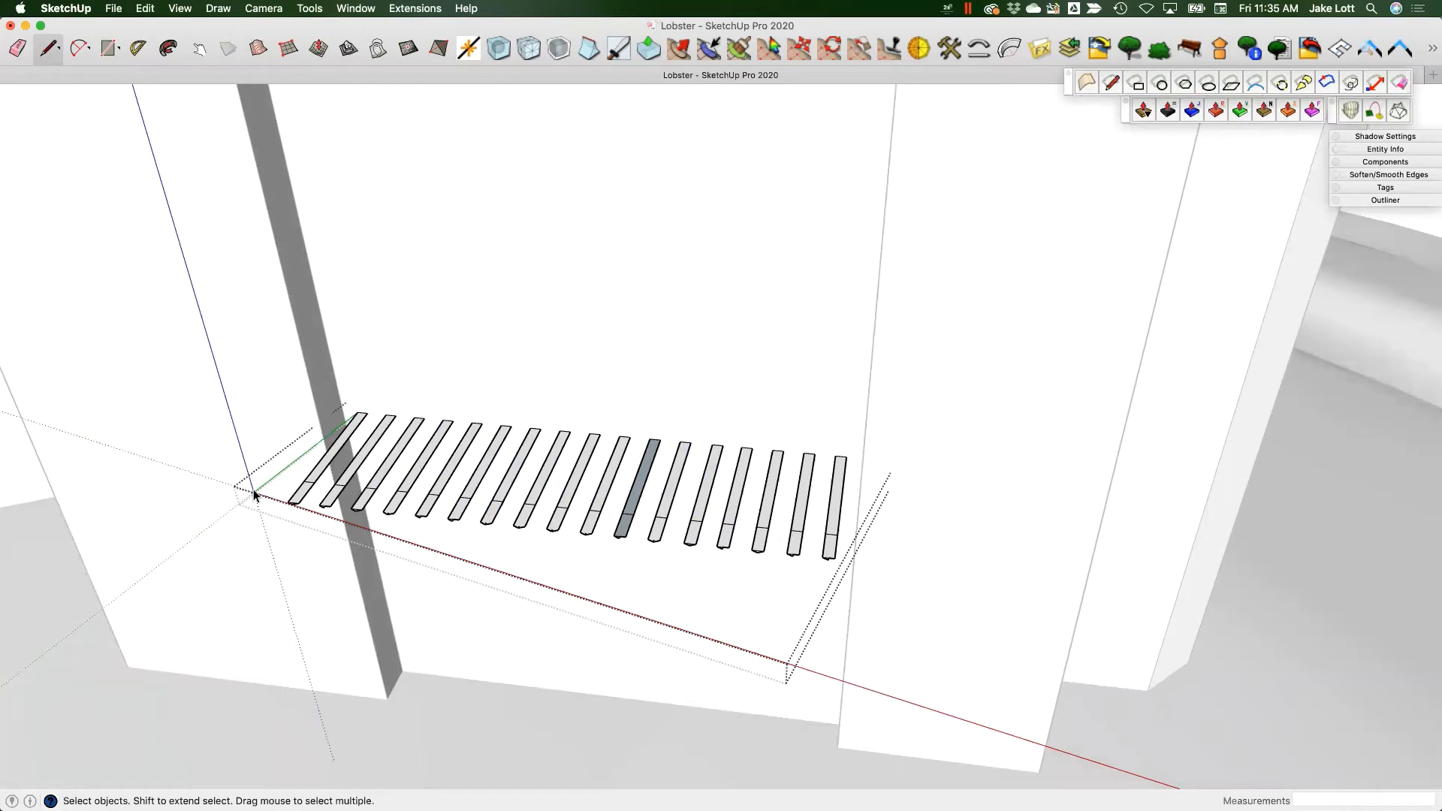
- Start placing new axes for the slat group, with the origin at the first slat's wall-side corner and red along the slat ends
left_click(312, 9)
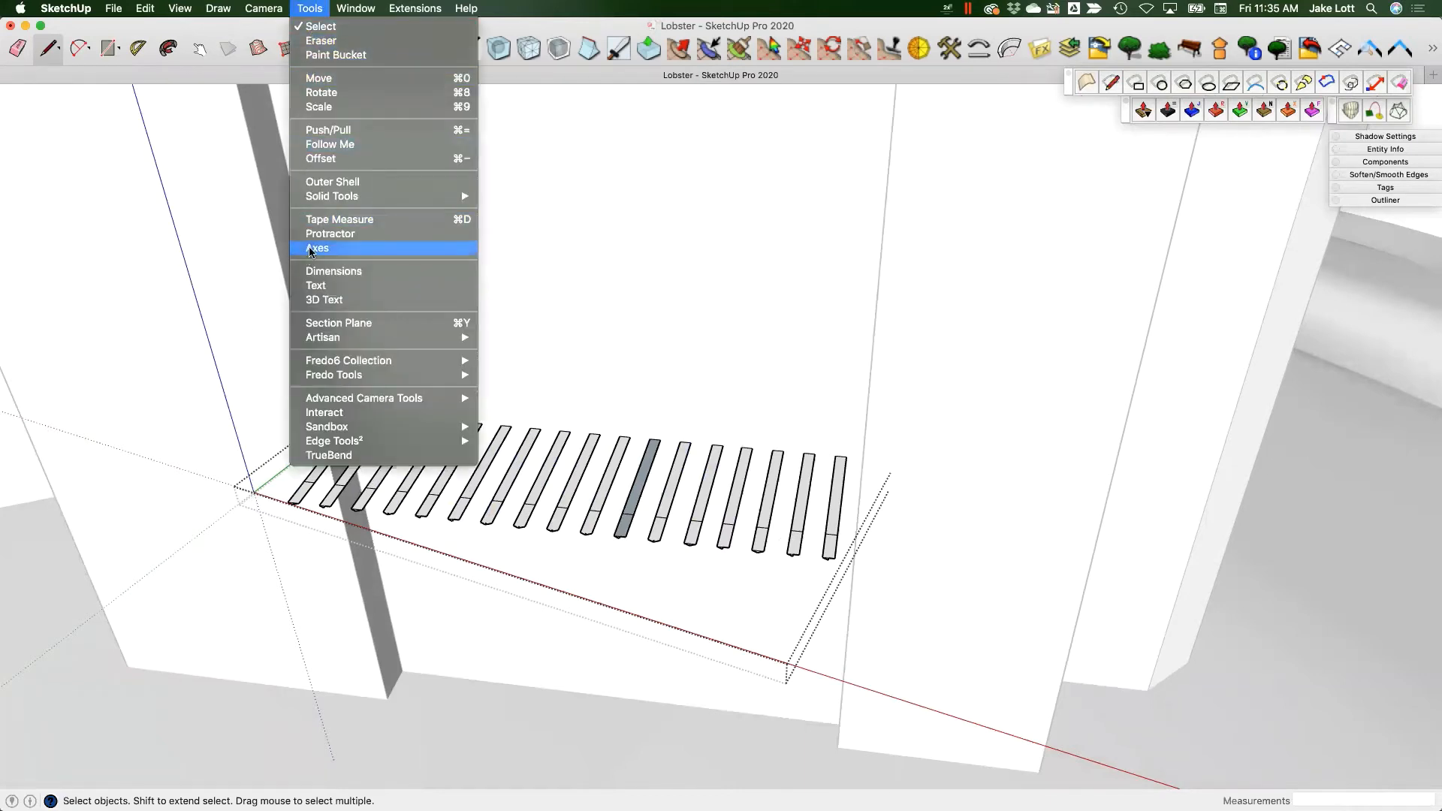
left_click(254, 496)
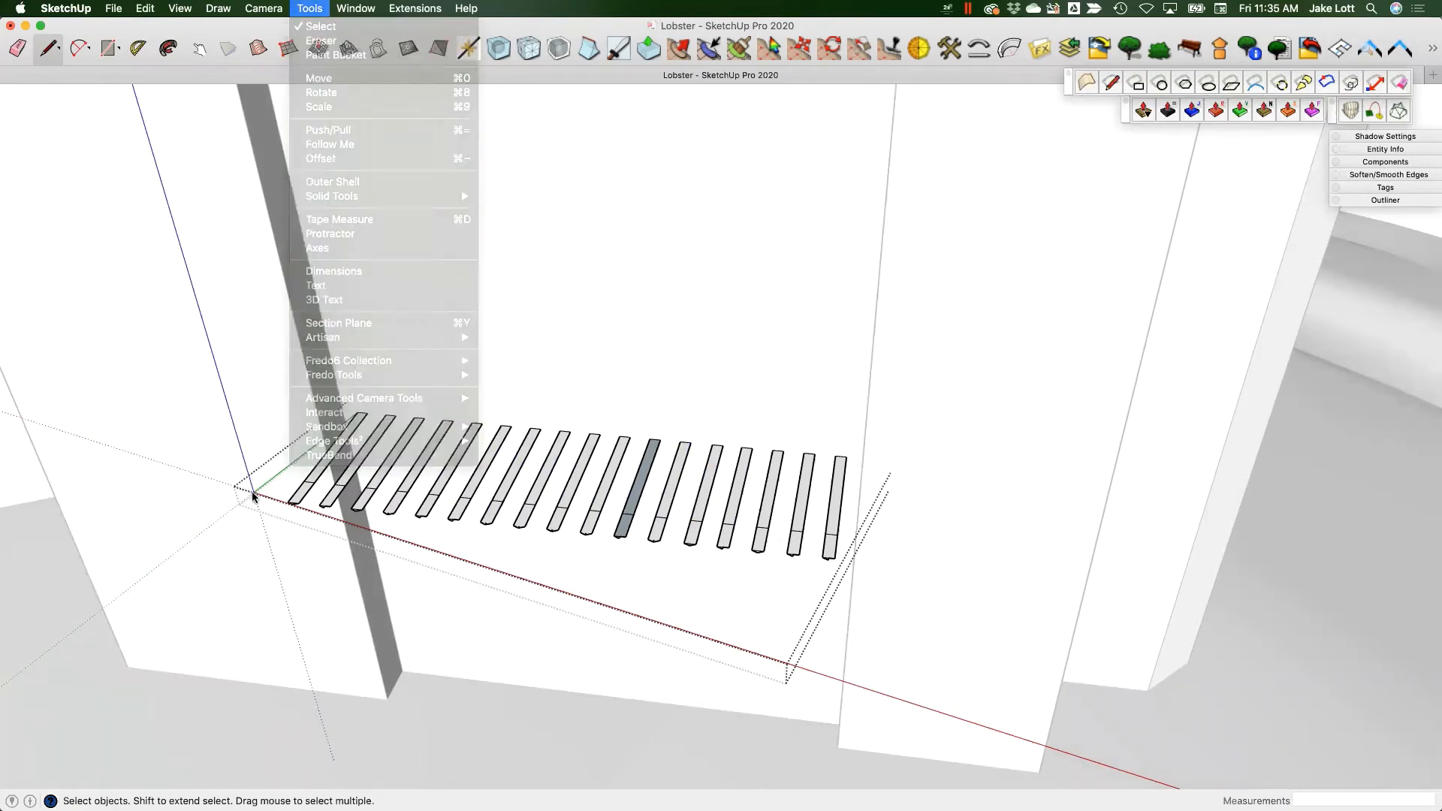
right_click(255, 488)
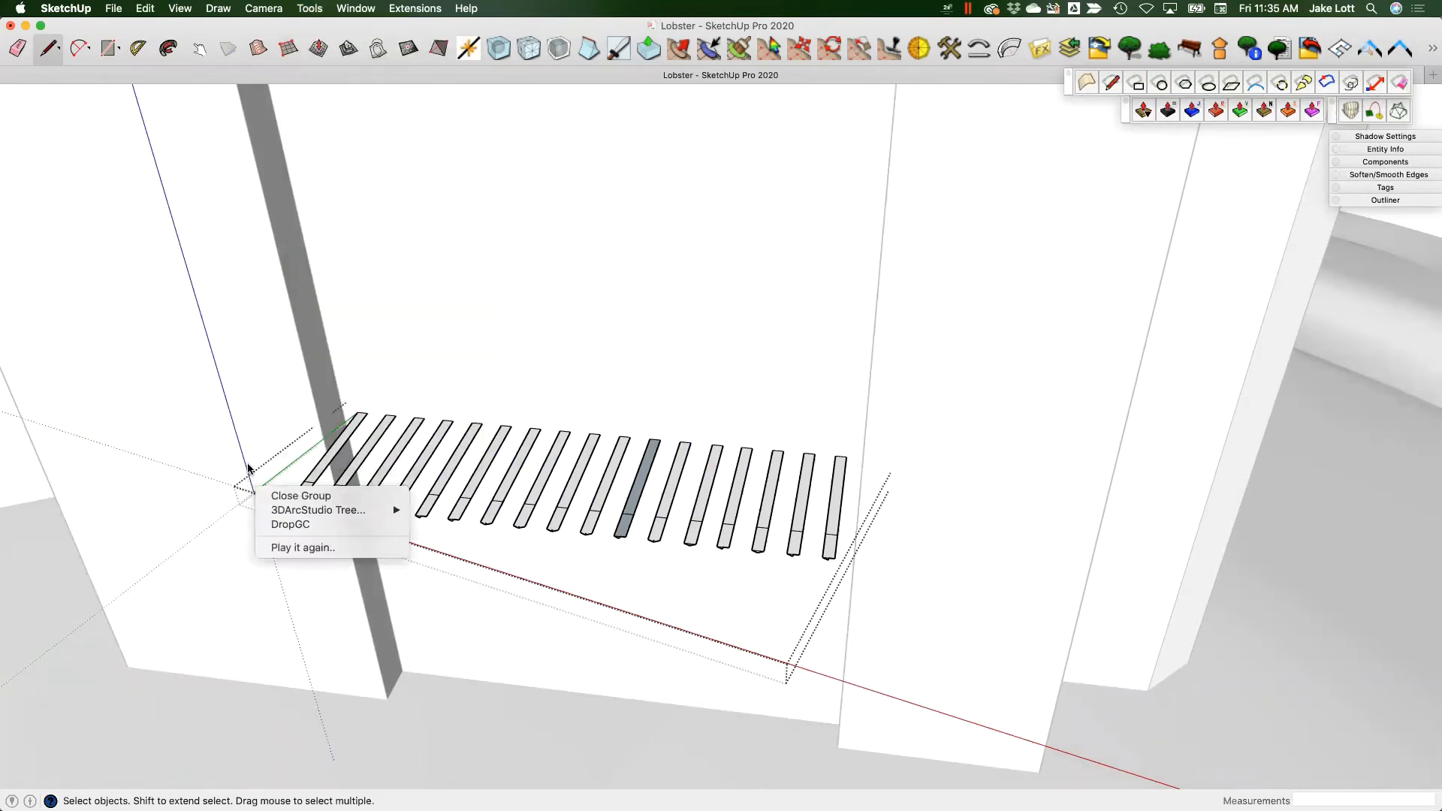
right_click(247, 460)
right_click(245, 456)
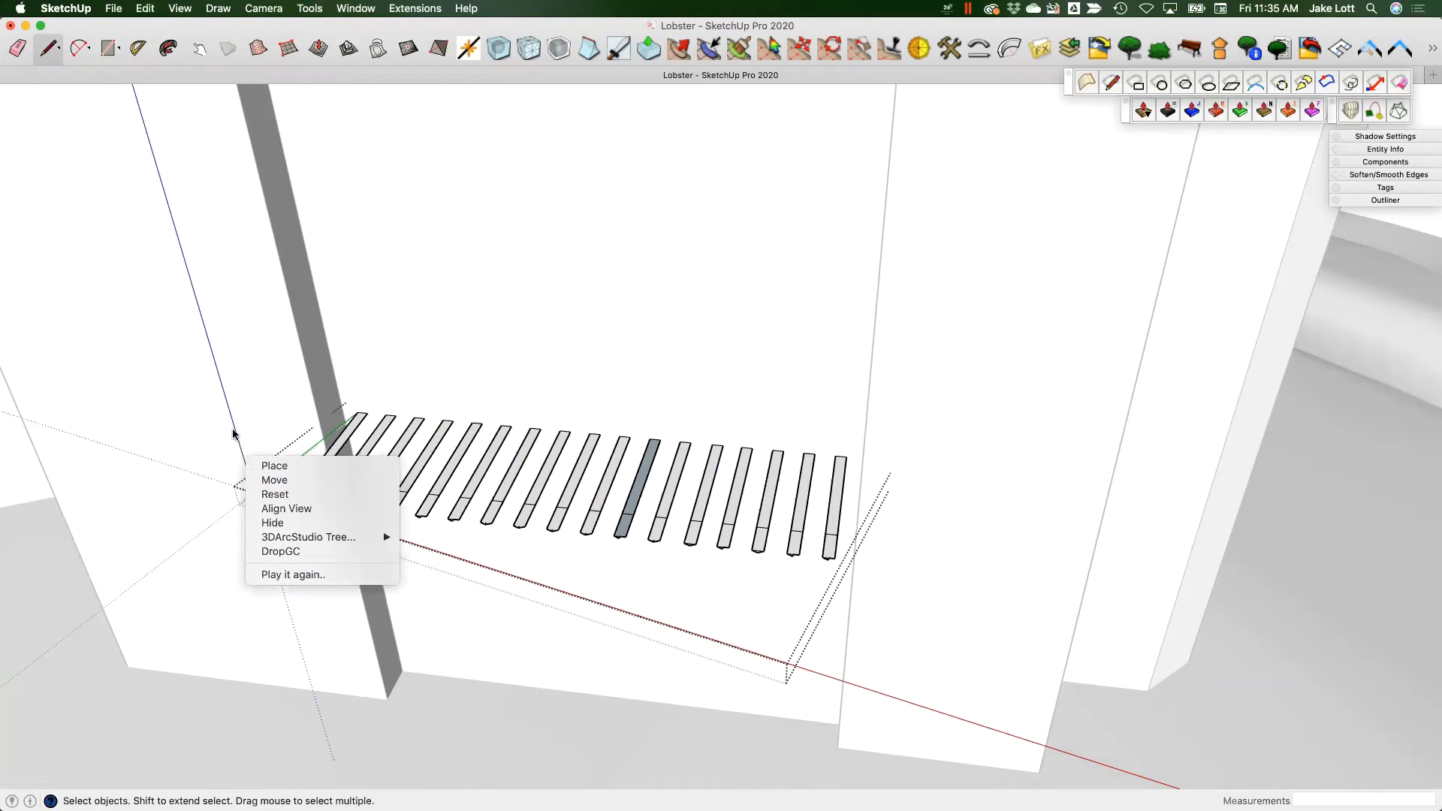
right_click(149, 457)
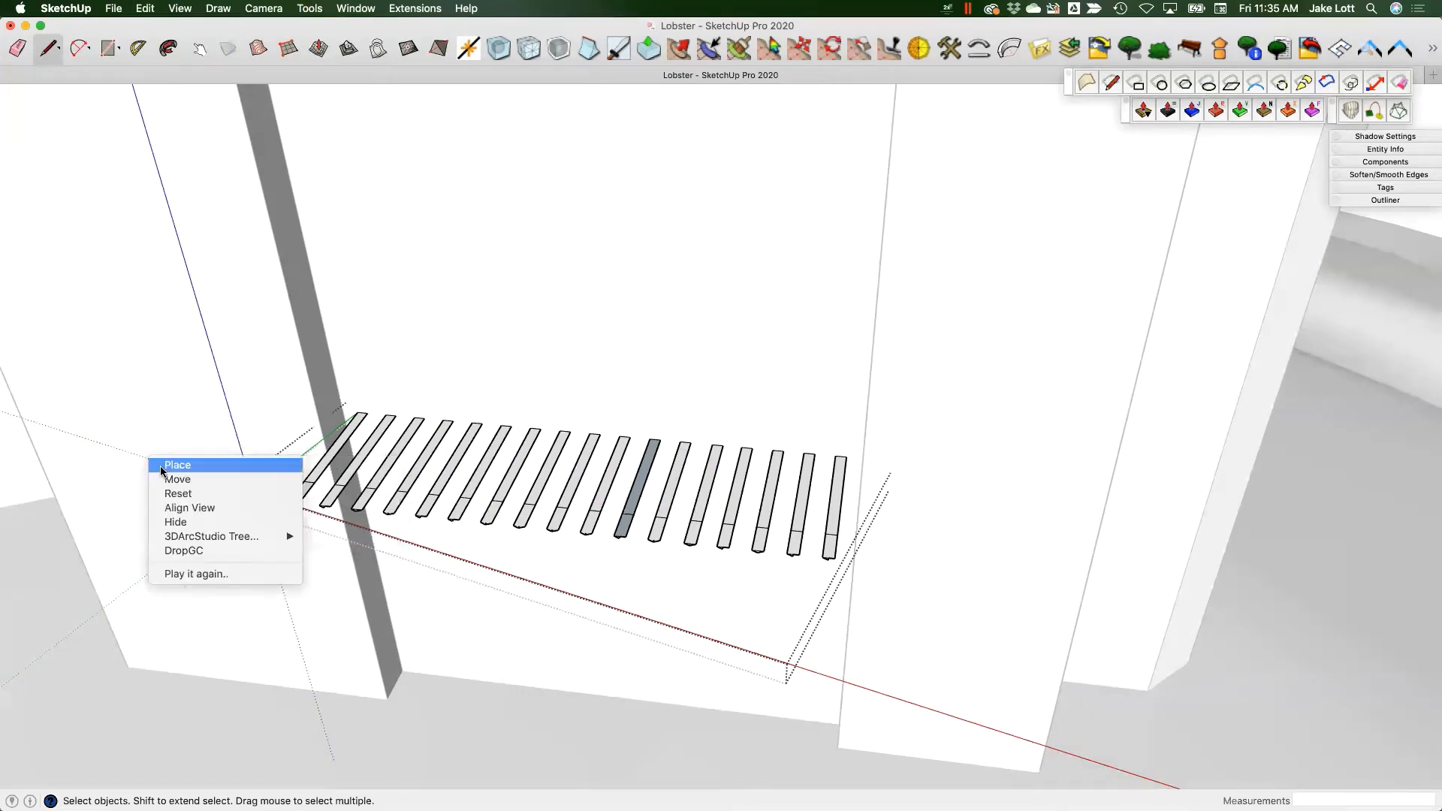
right_click(211, 350)
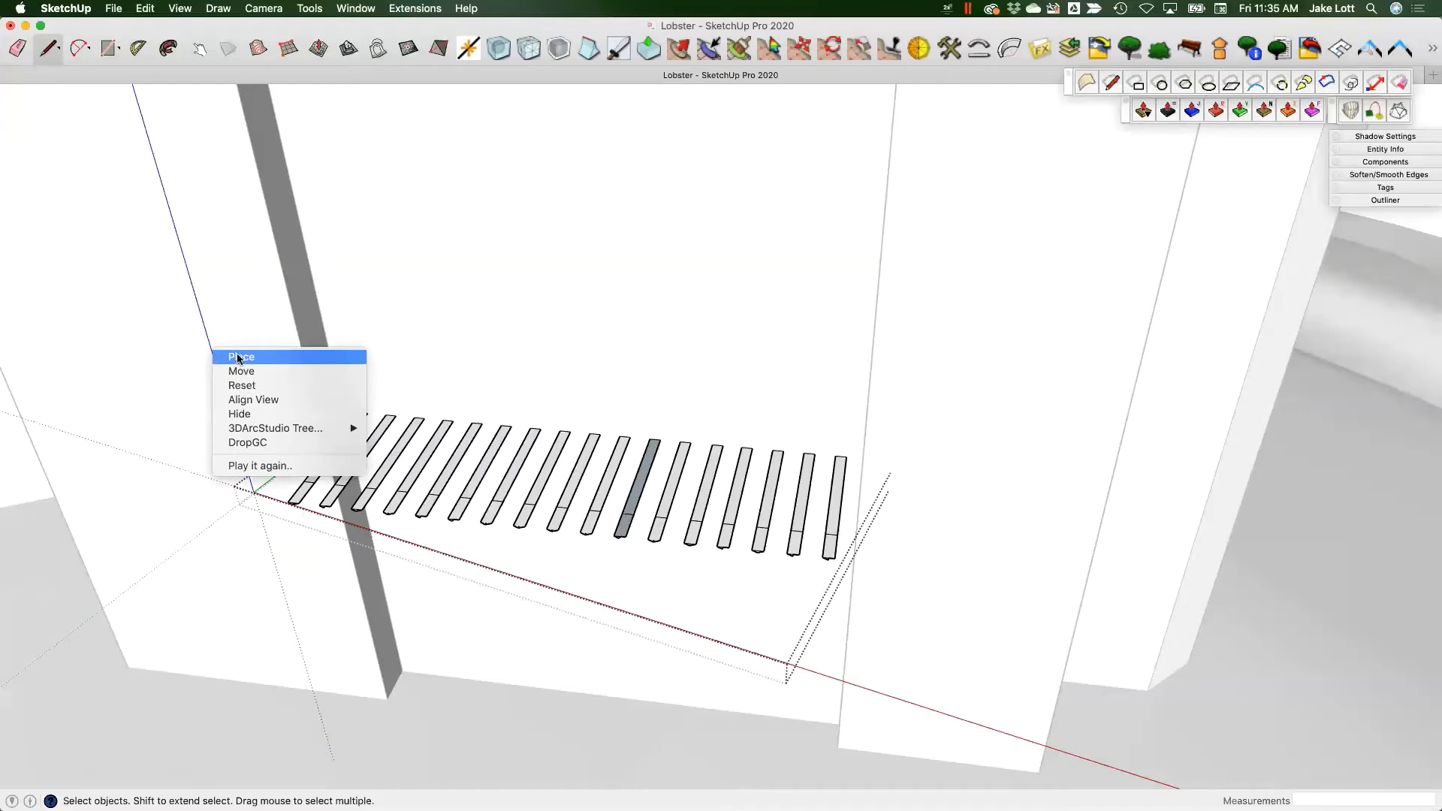
left_click(241, 357)
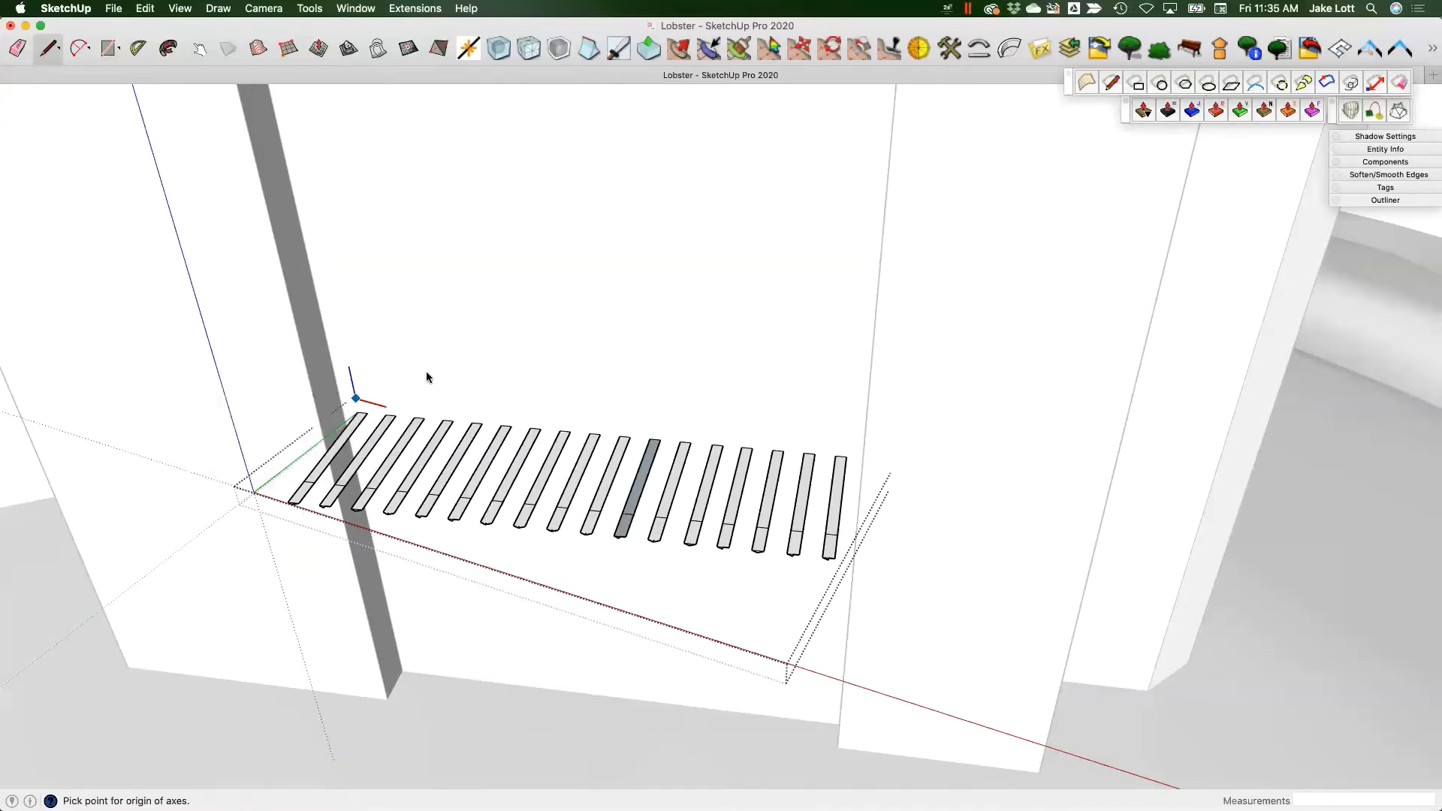
middle_click_drag(436, 464, 511, 488)
scroll(270, 489, "up", 3)
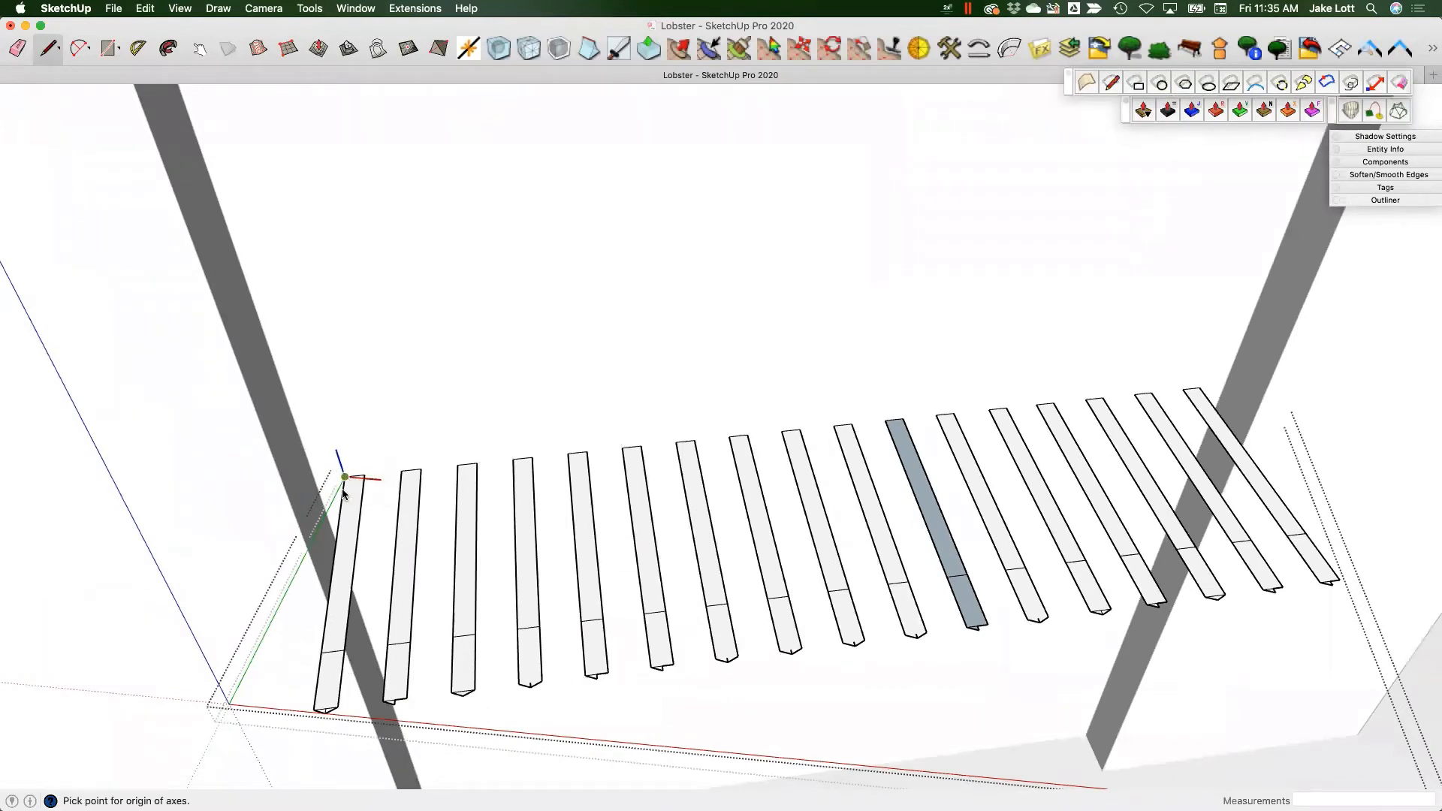
left_click(345, 477)
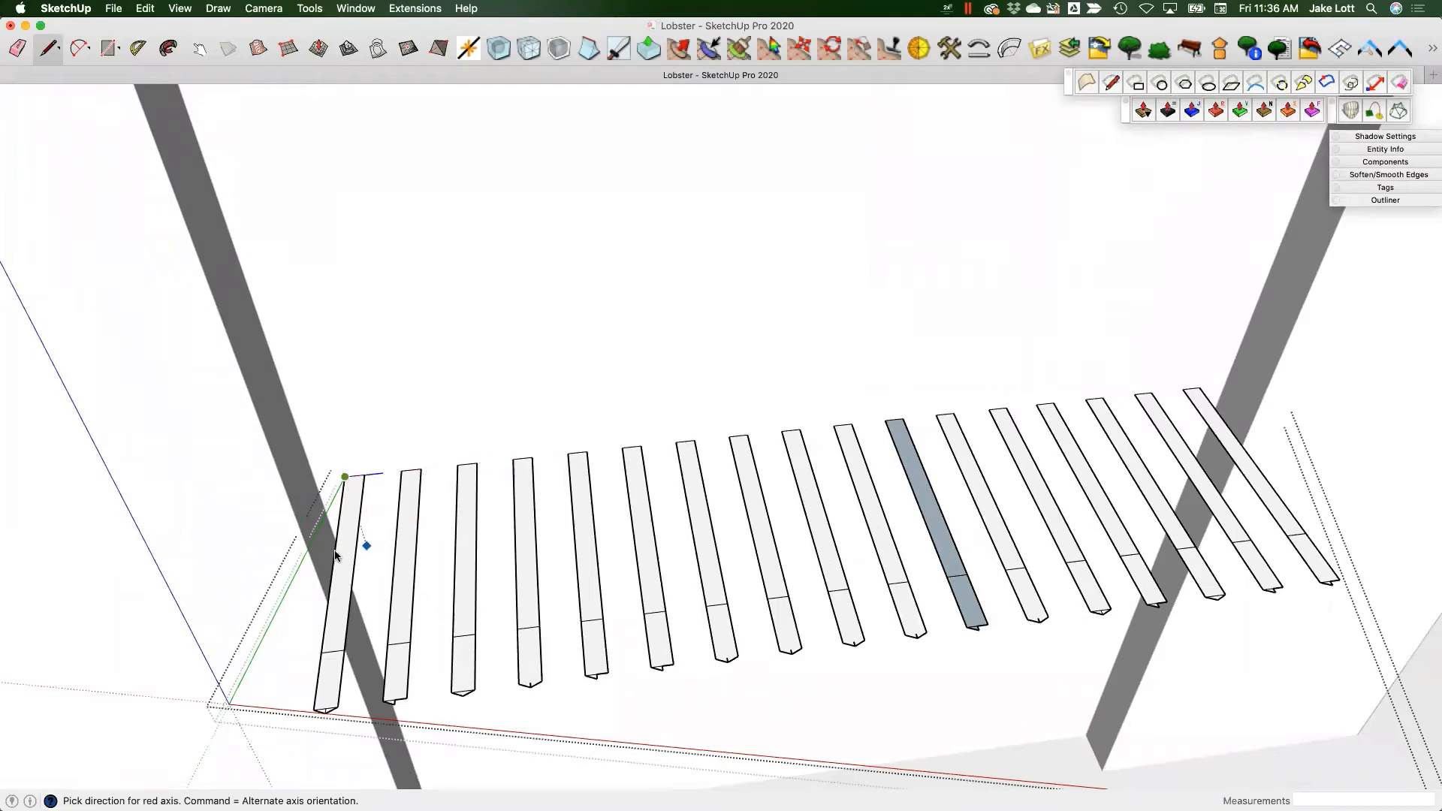
left_click(569, 455)
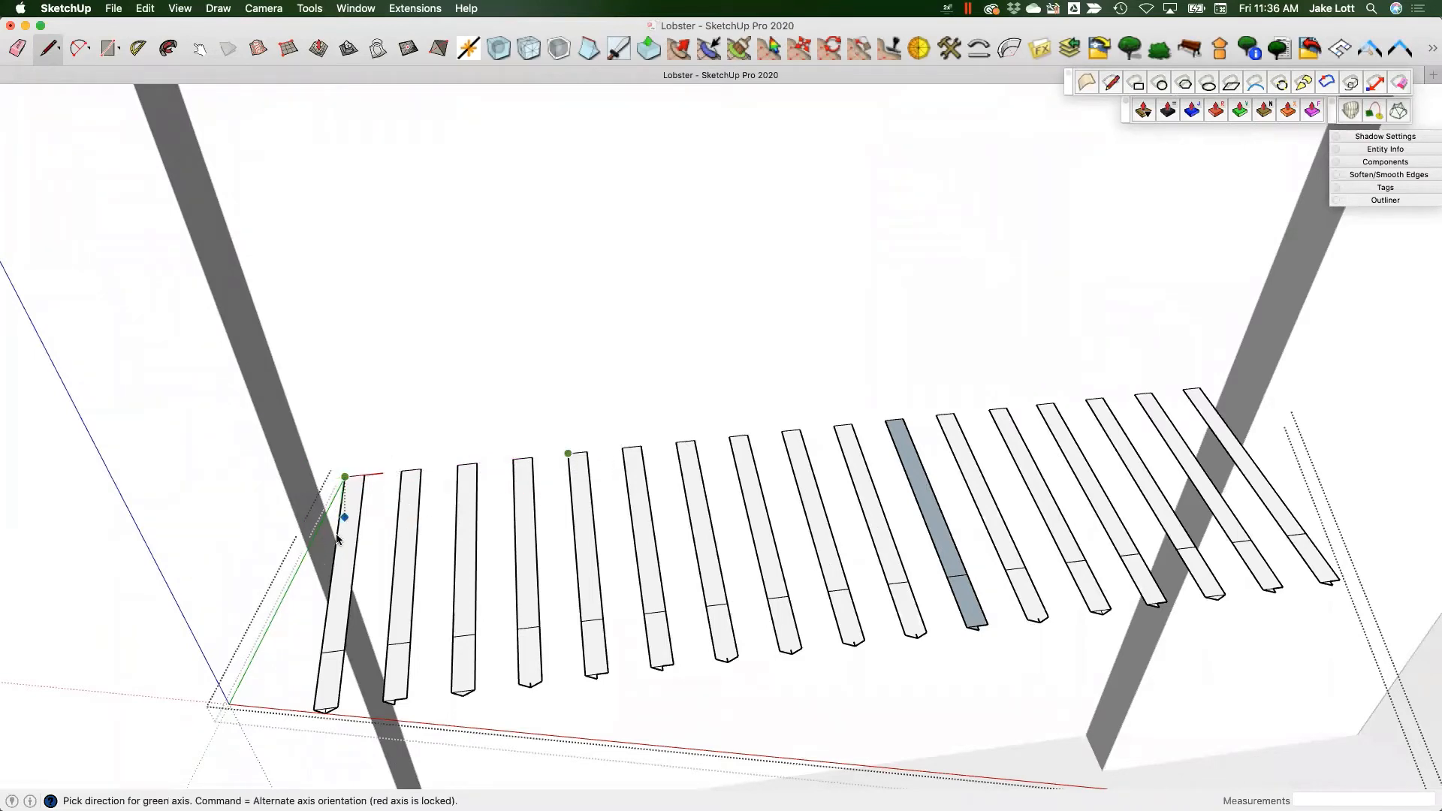
- Point the group's green axis toward the house to finish placing the axes, and close the slat group
middle_click_drag(335, 555, 399, 306)
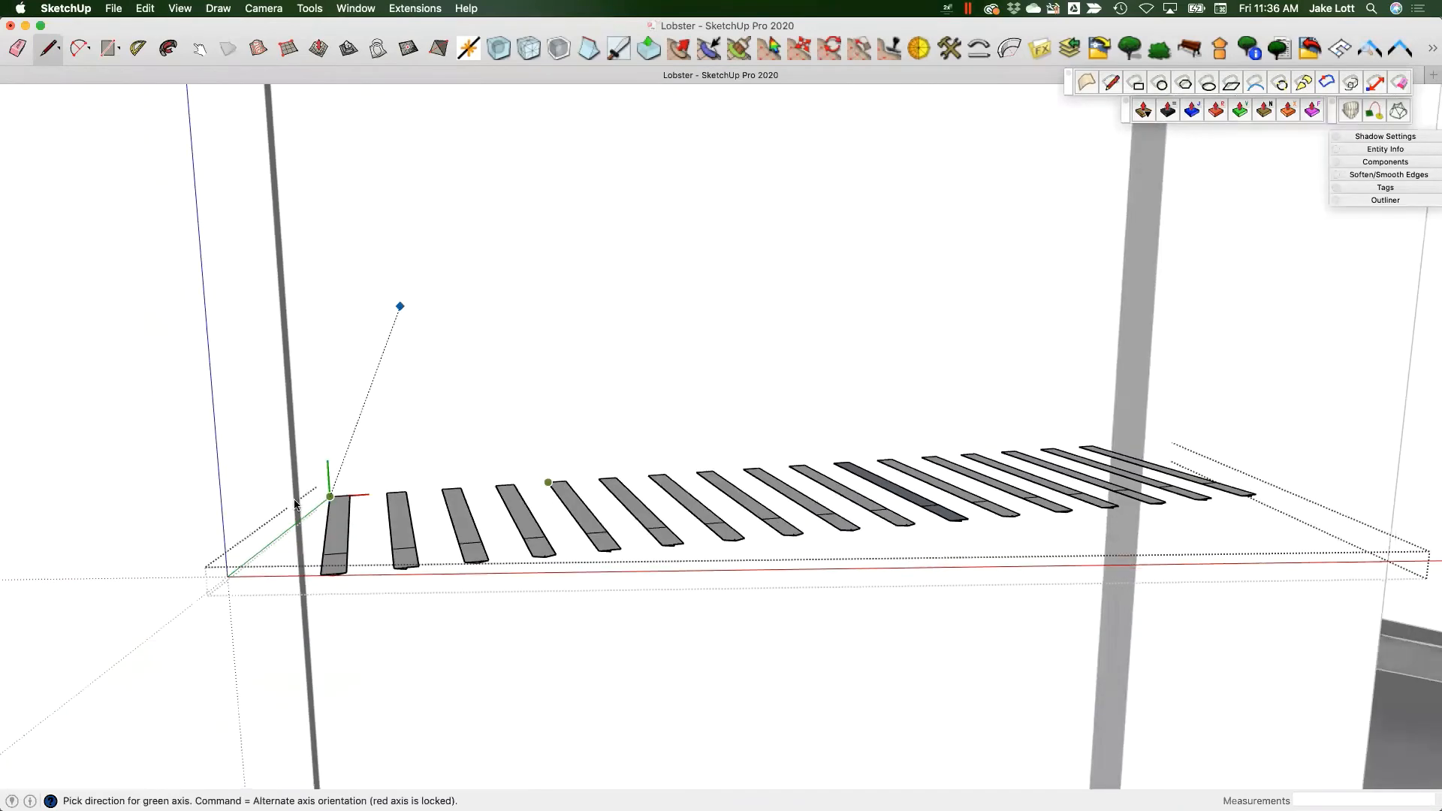
middle_click_drag(325, 548, 440, 293)
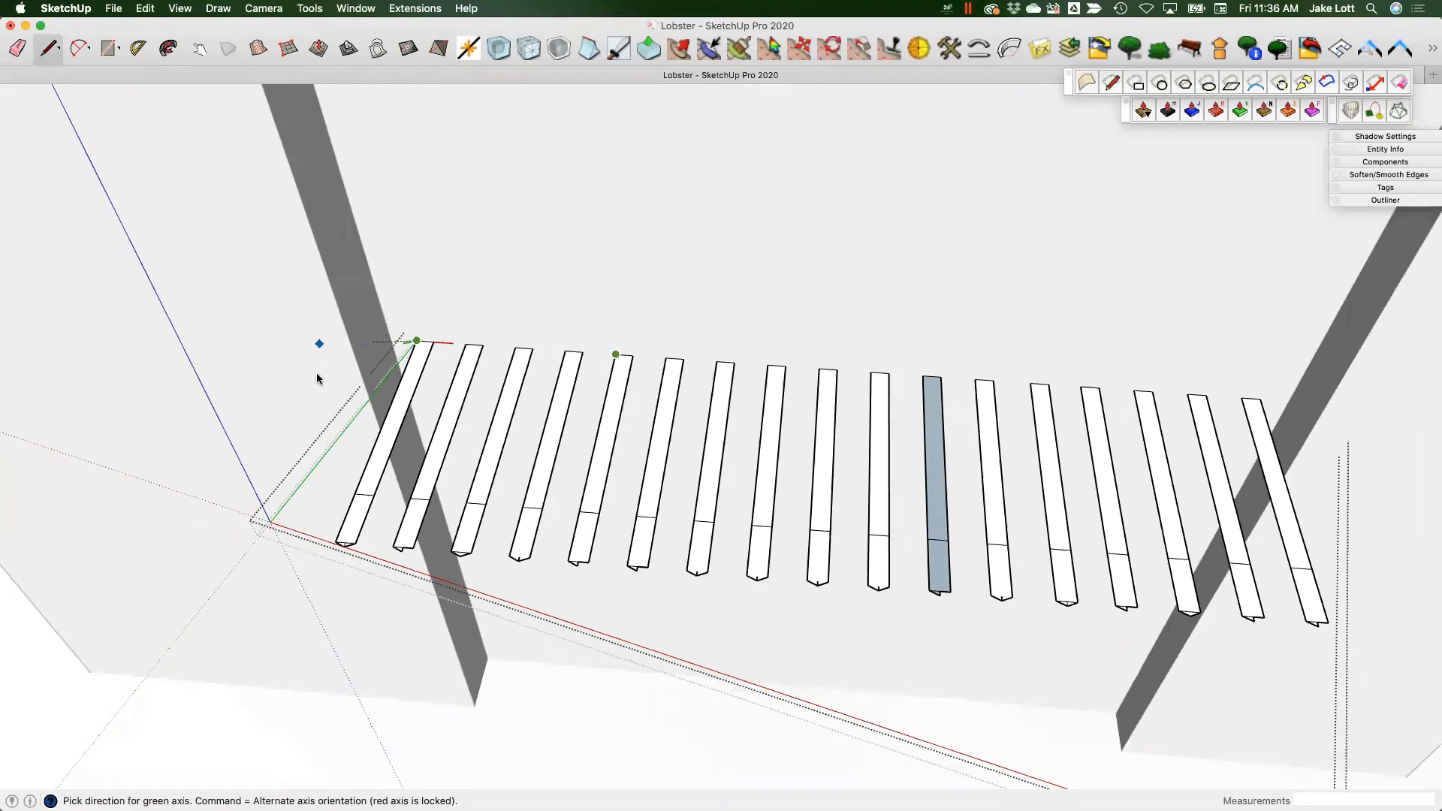
middle_click_drag(492, 342, 486, 304)
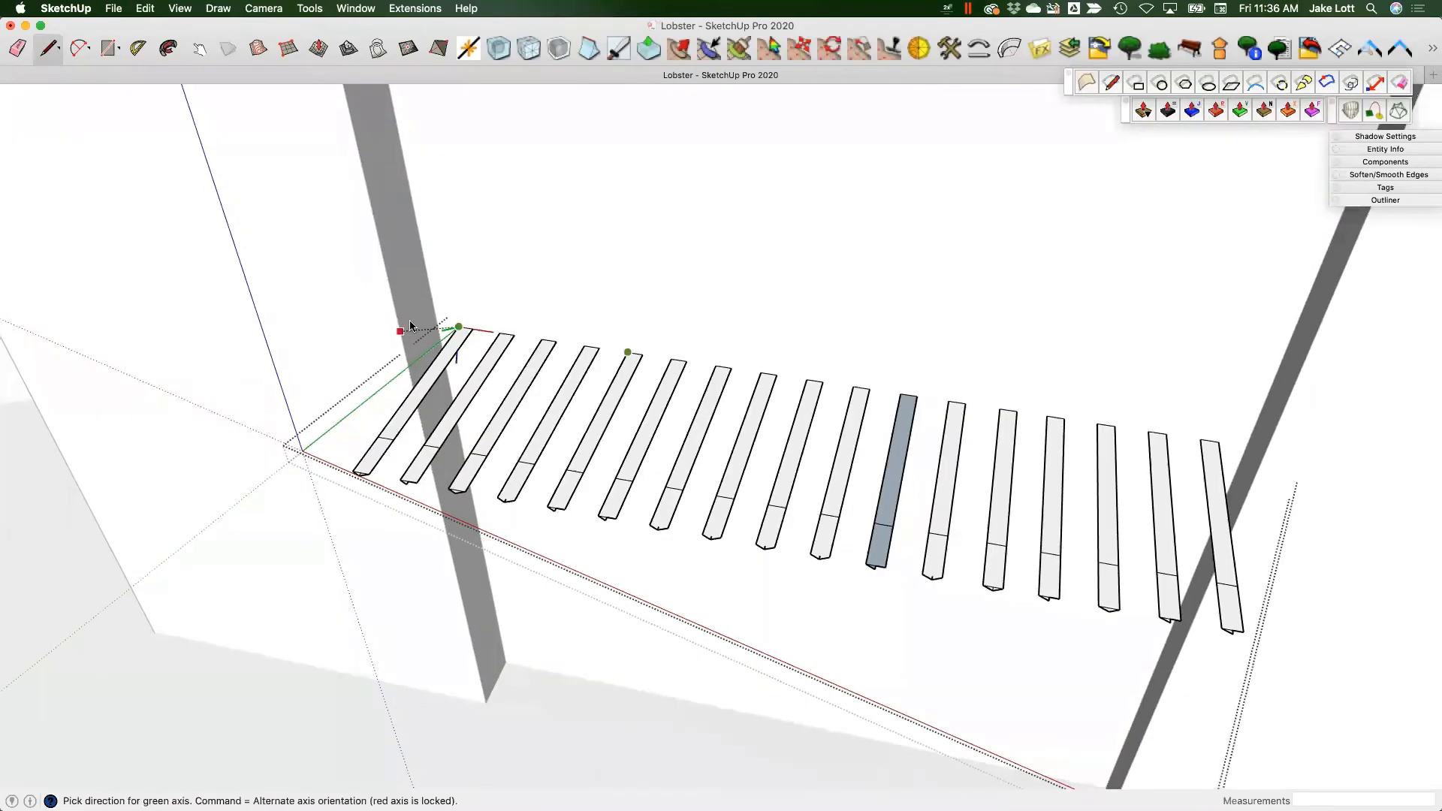
left_click(505, 268)
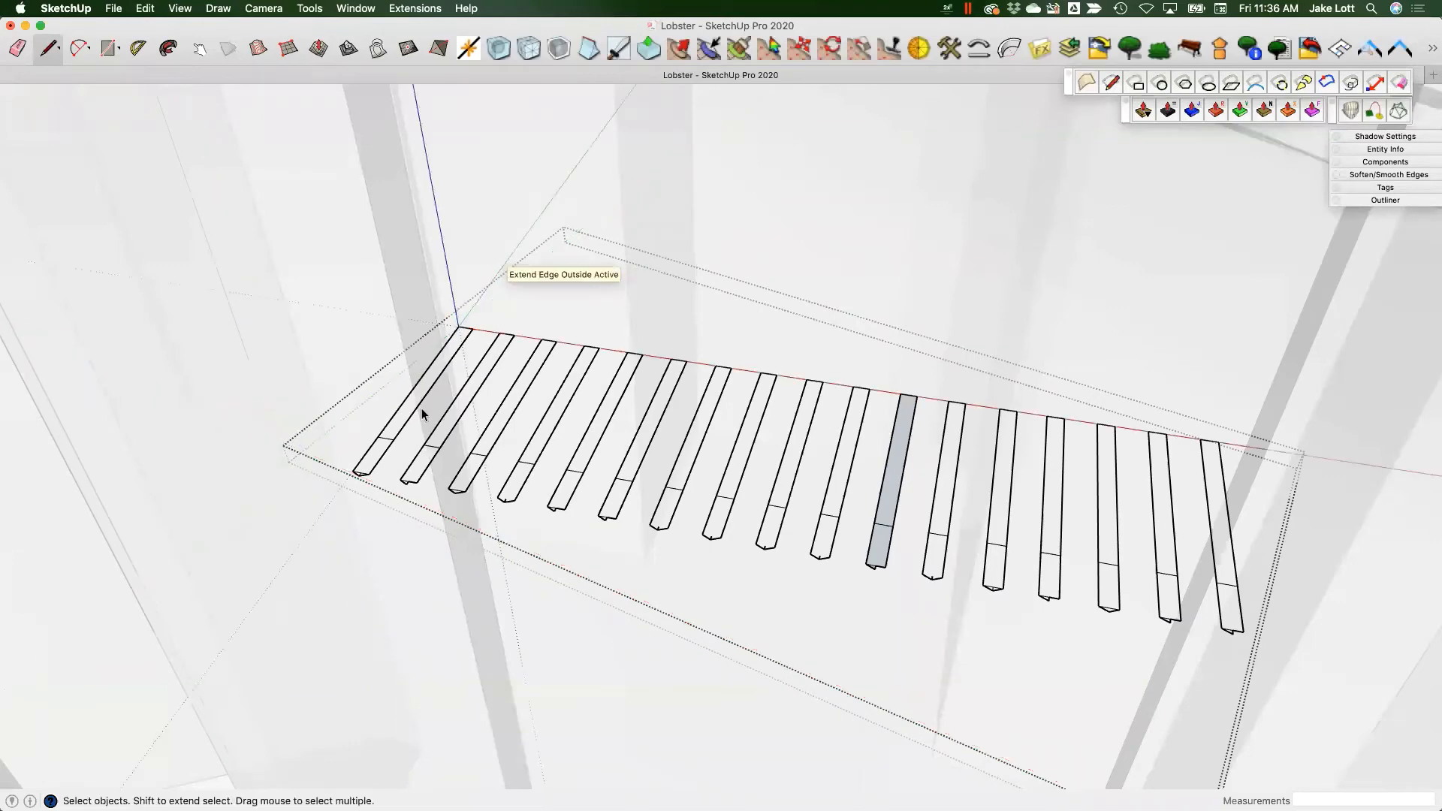
middle_click_drag(505, 272, 318, 508)
scroll(317, 508, "down", 4)
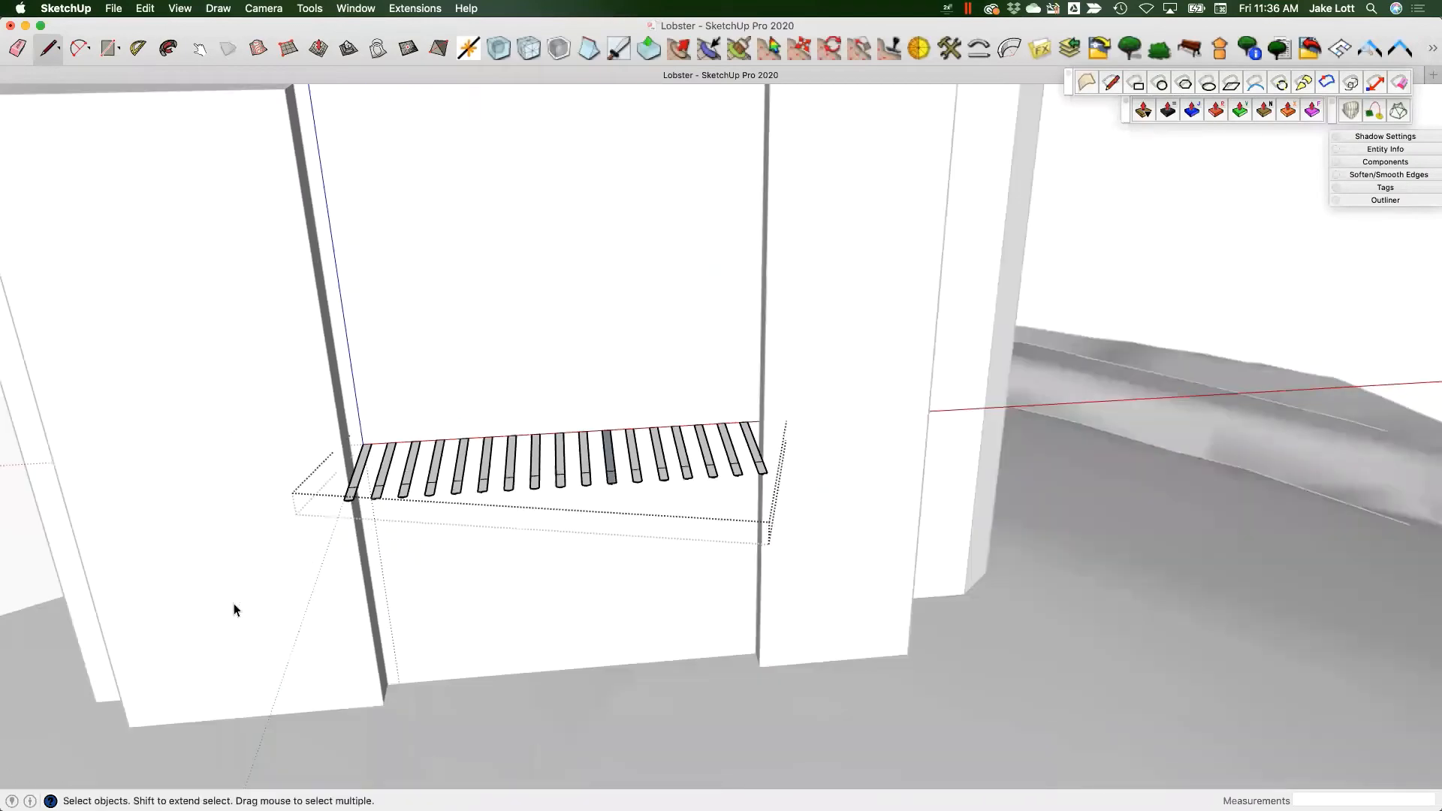
left_click(224, 602)
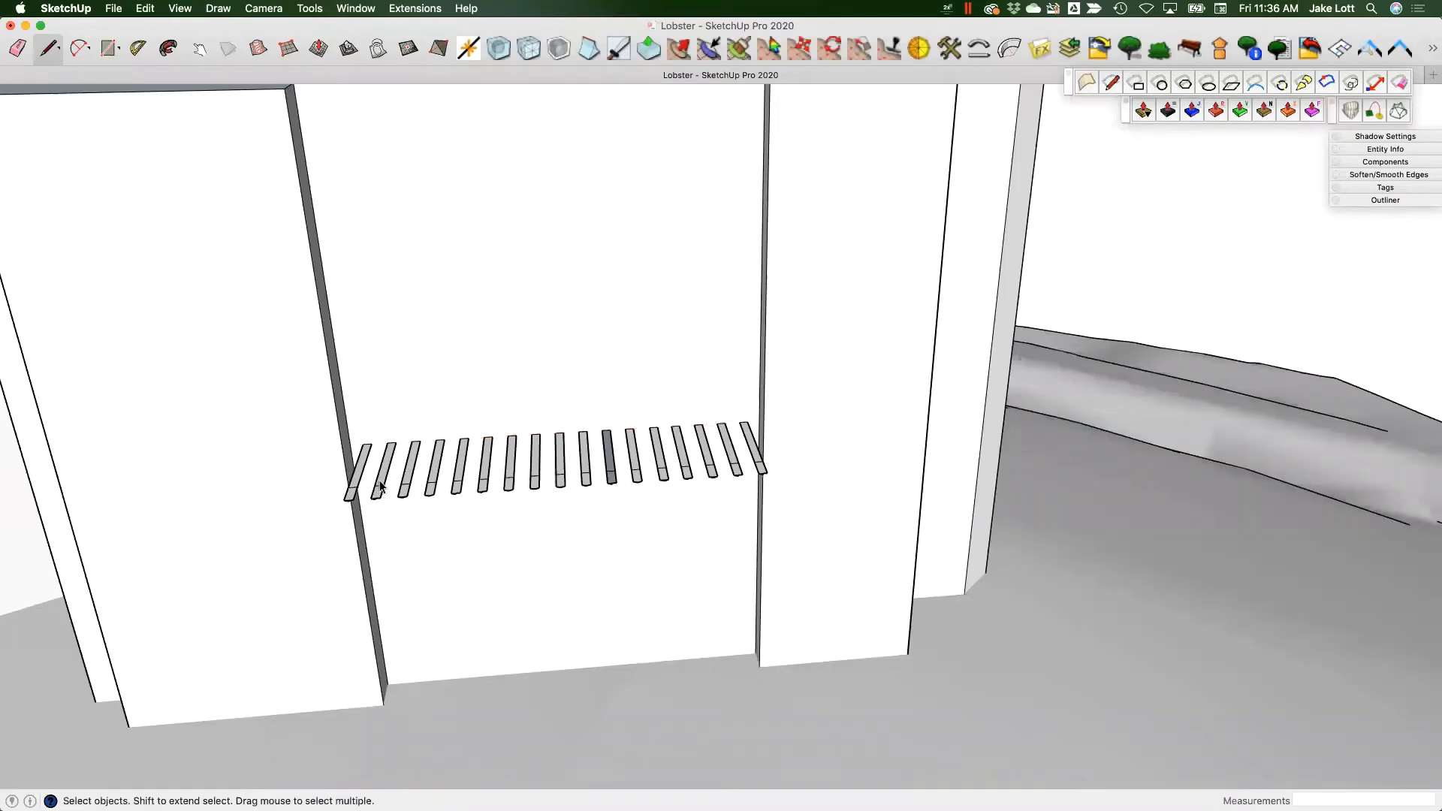
- Copy the slat group about 19' 5" along the direction of the front wall's upper edge
left_click(381, 487)
middle_click_drag(601, 473, 516, 429)
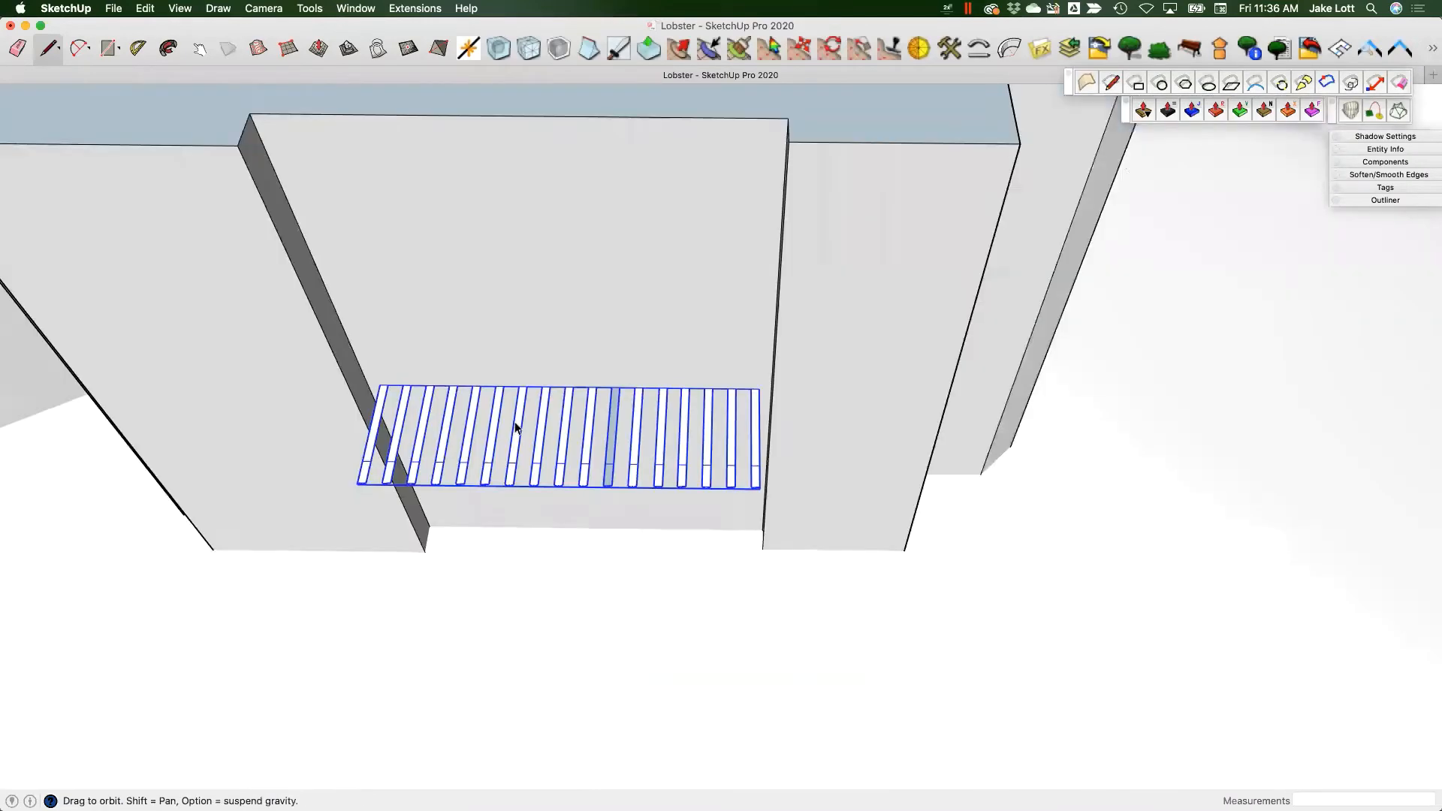
scroll(502, 423, "up", 4)
middle_click_drag(299, 476, 321, 505)
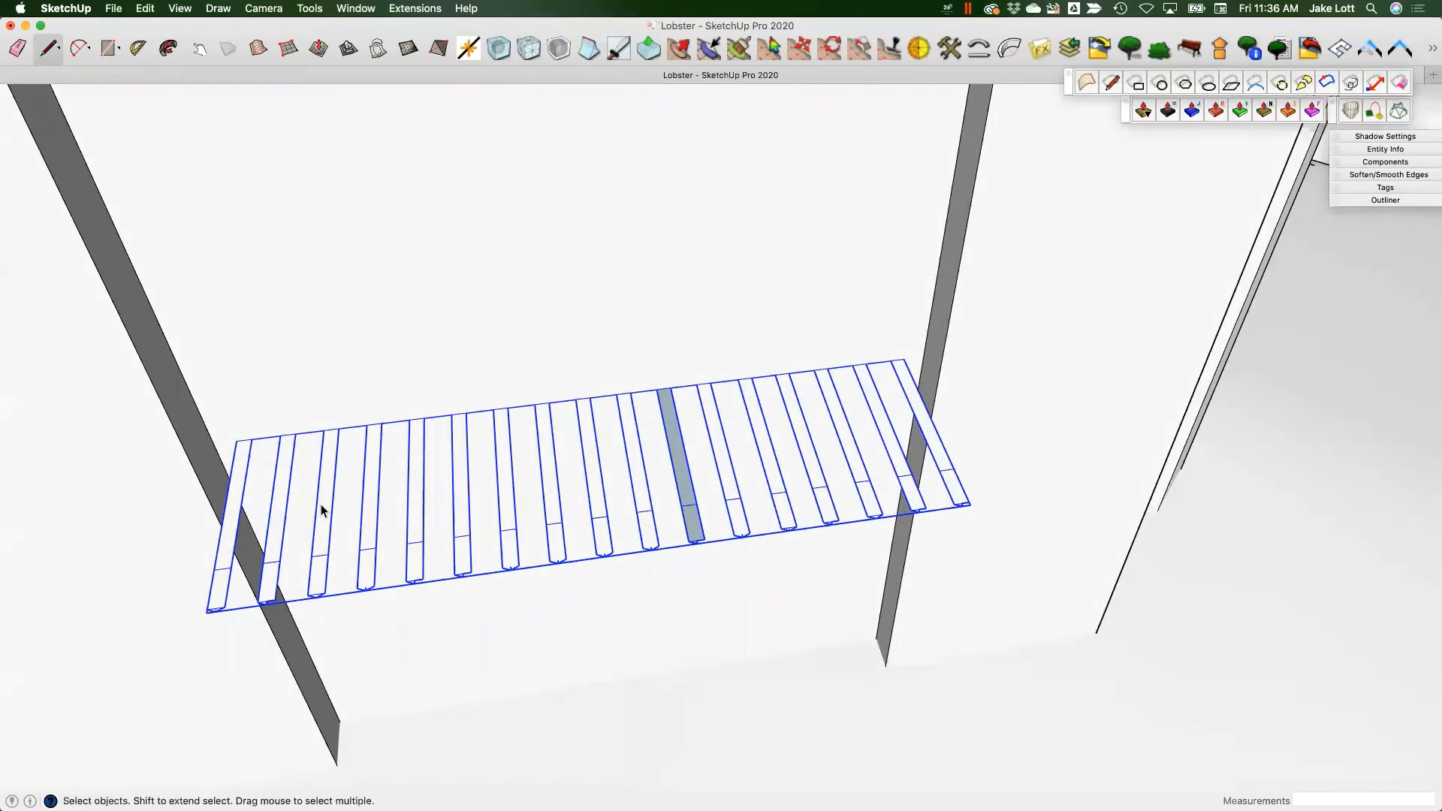
scroll(319, 505, "down", 8)
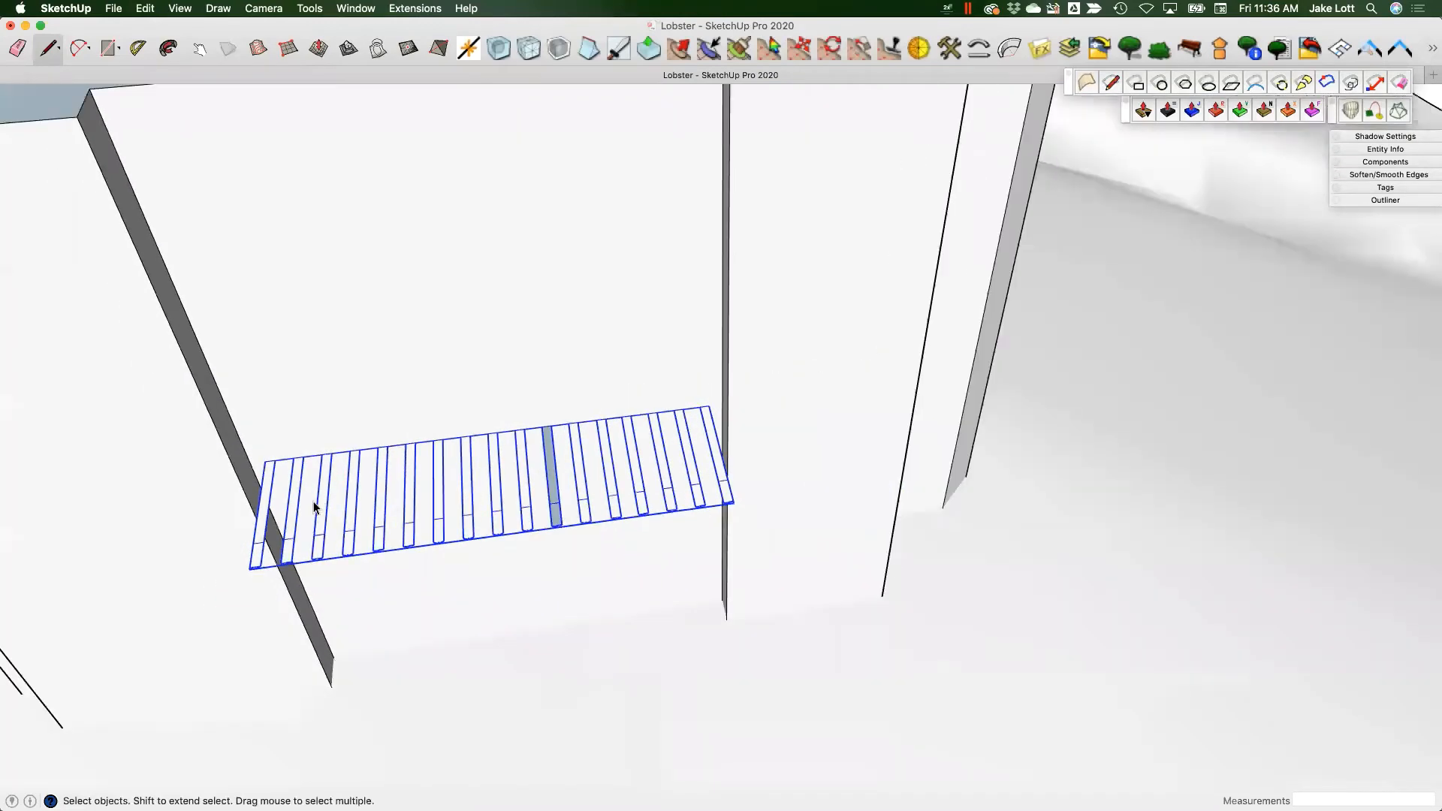
key("m")
left_click(321, 499)
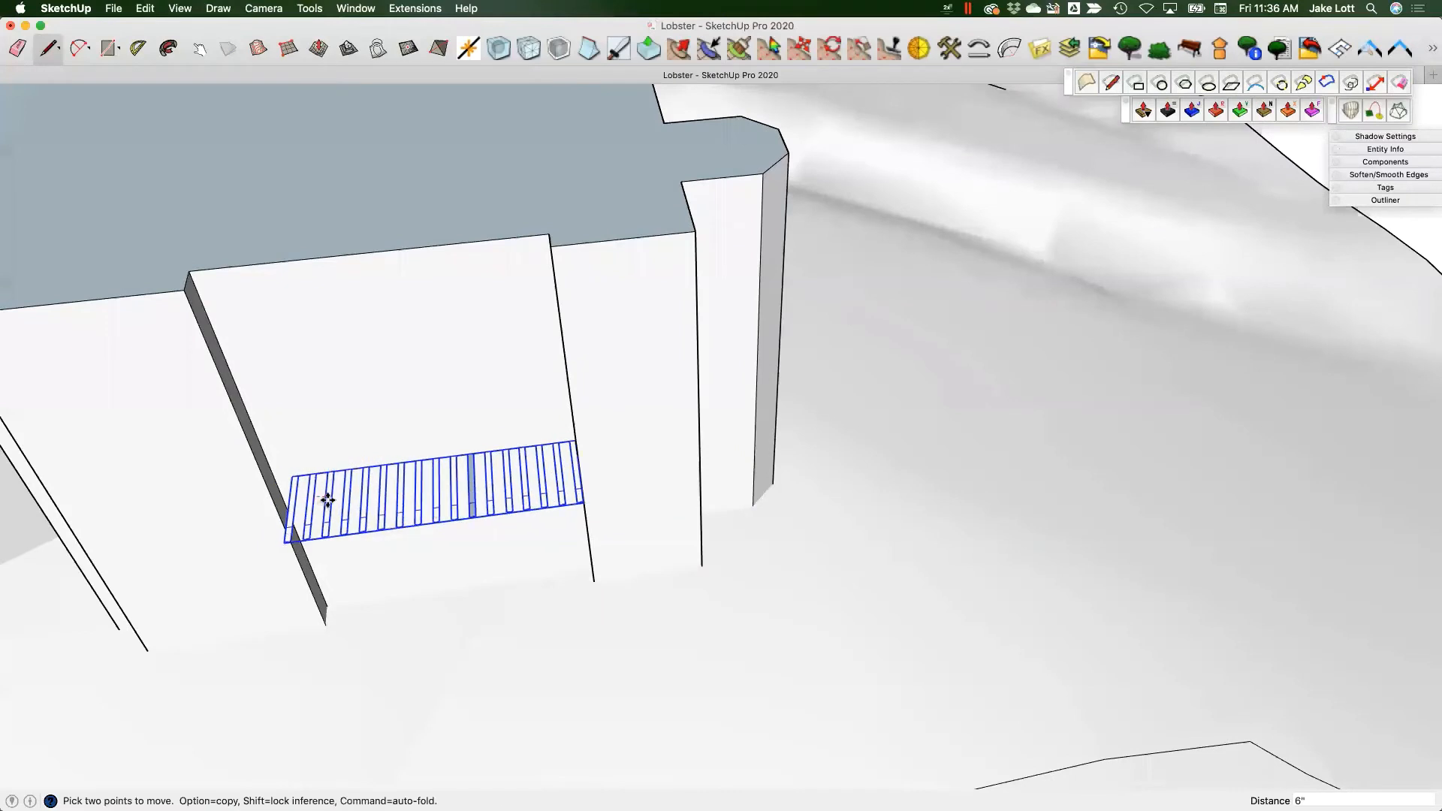
key("alt")
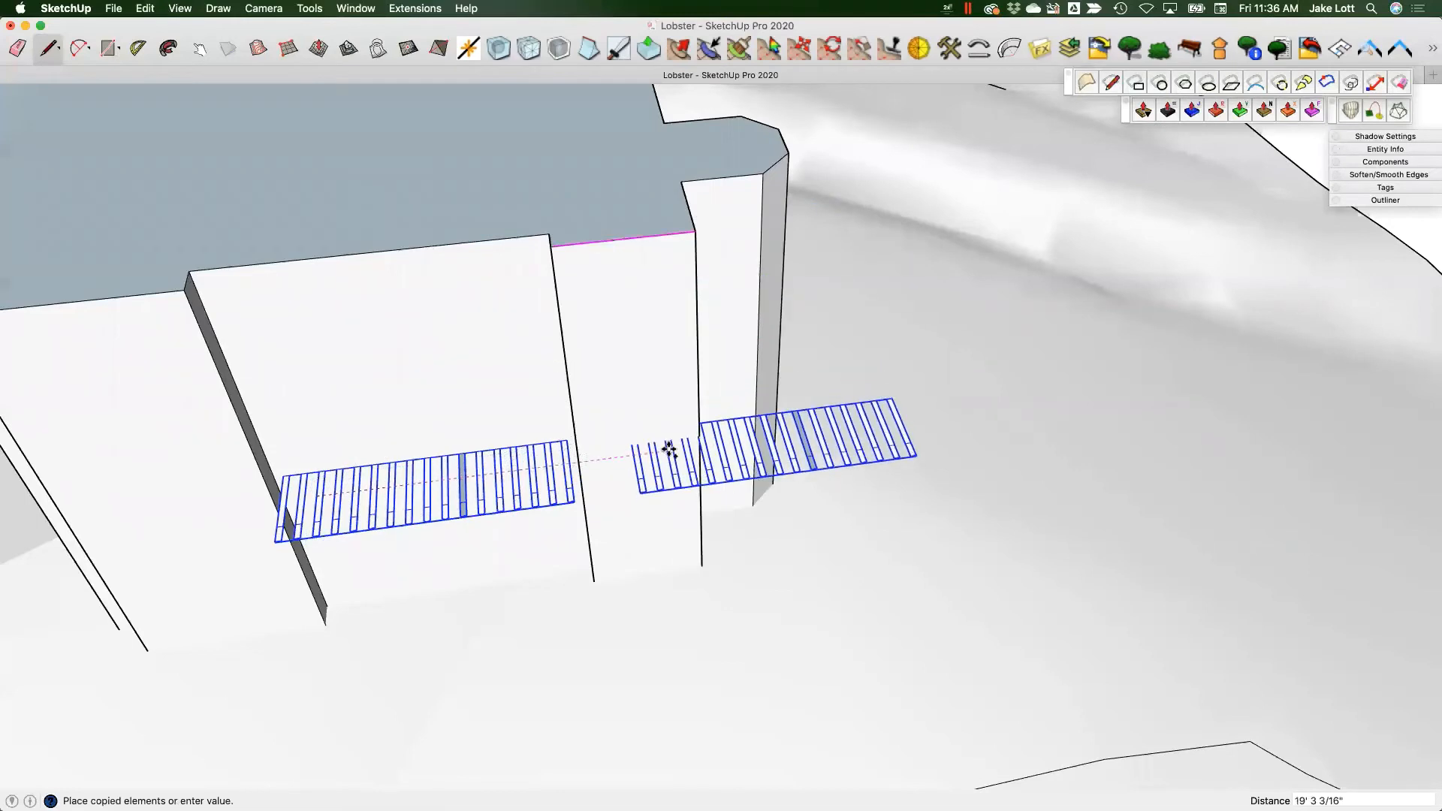
left_click(658, 455)
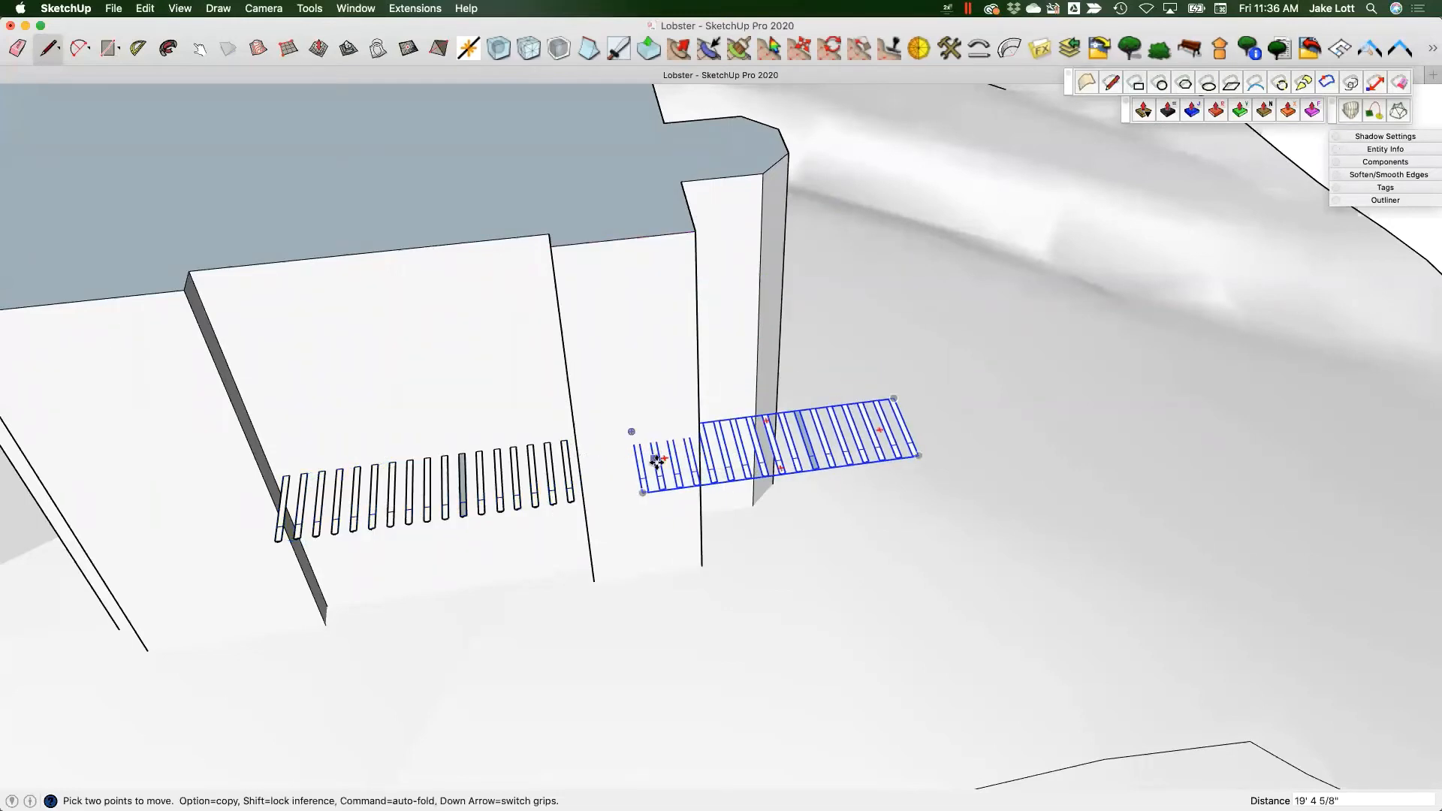
- Try scaling the copied slat group to about 0.37 along its red axis, and undo both the scaling and the copy
key("s")
left_click_drag(637, 461, 712, 455)
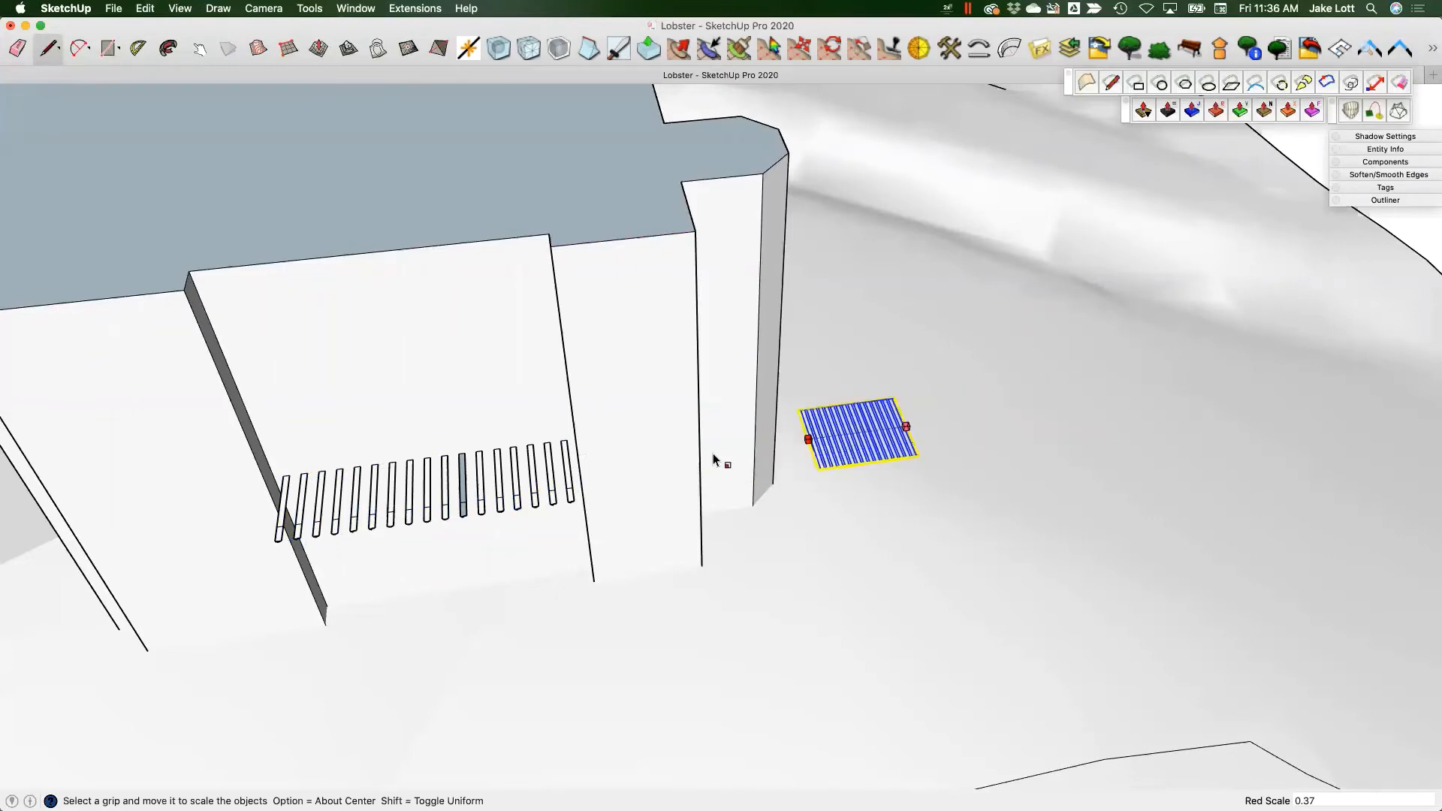
key("Escape")
key("super+z")
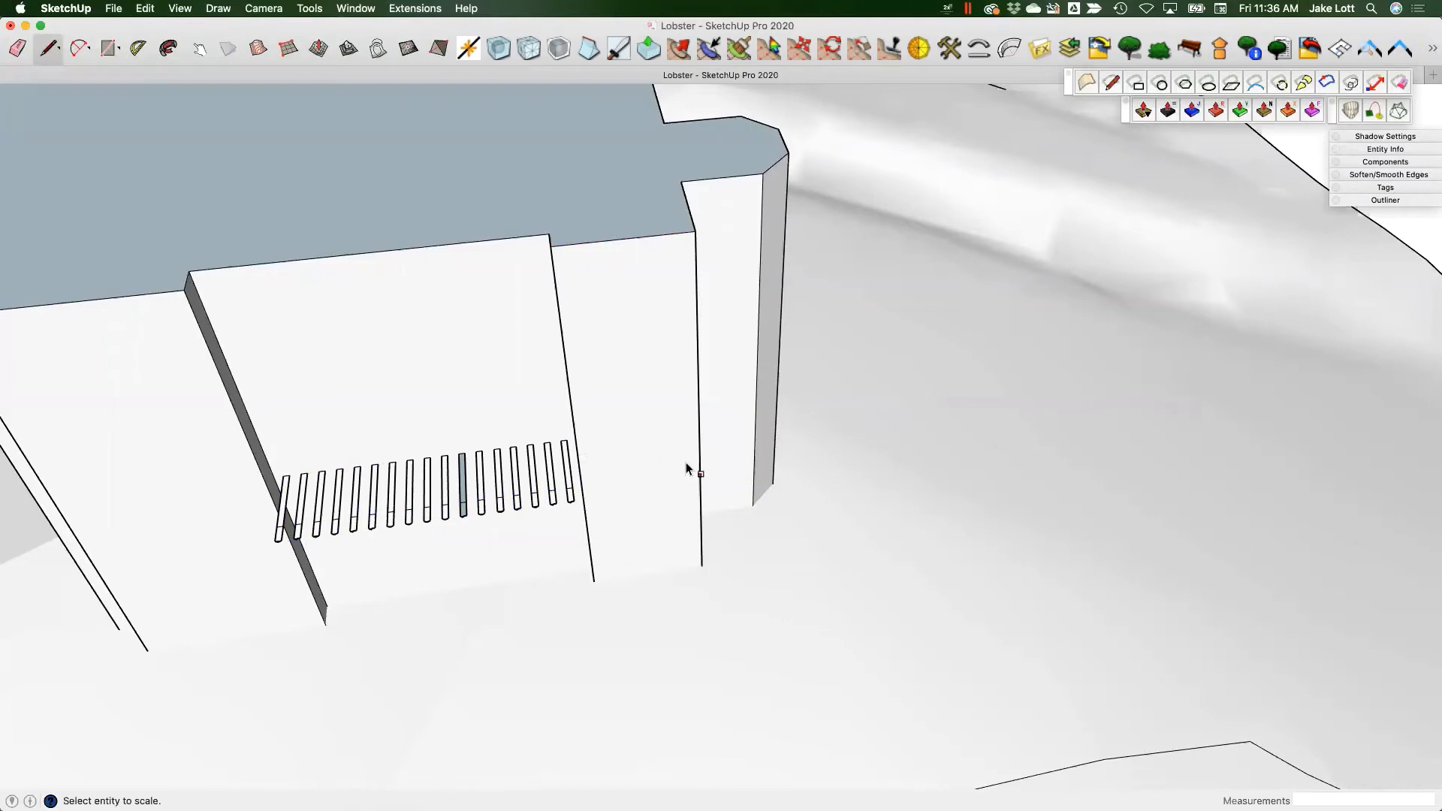
- Examine how the slat group lines up with the recessed front wall from several angles and distances
scroll(685, 469, "down", 1)
middle_click_drag(317, 486, 399, 533)
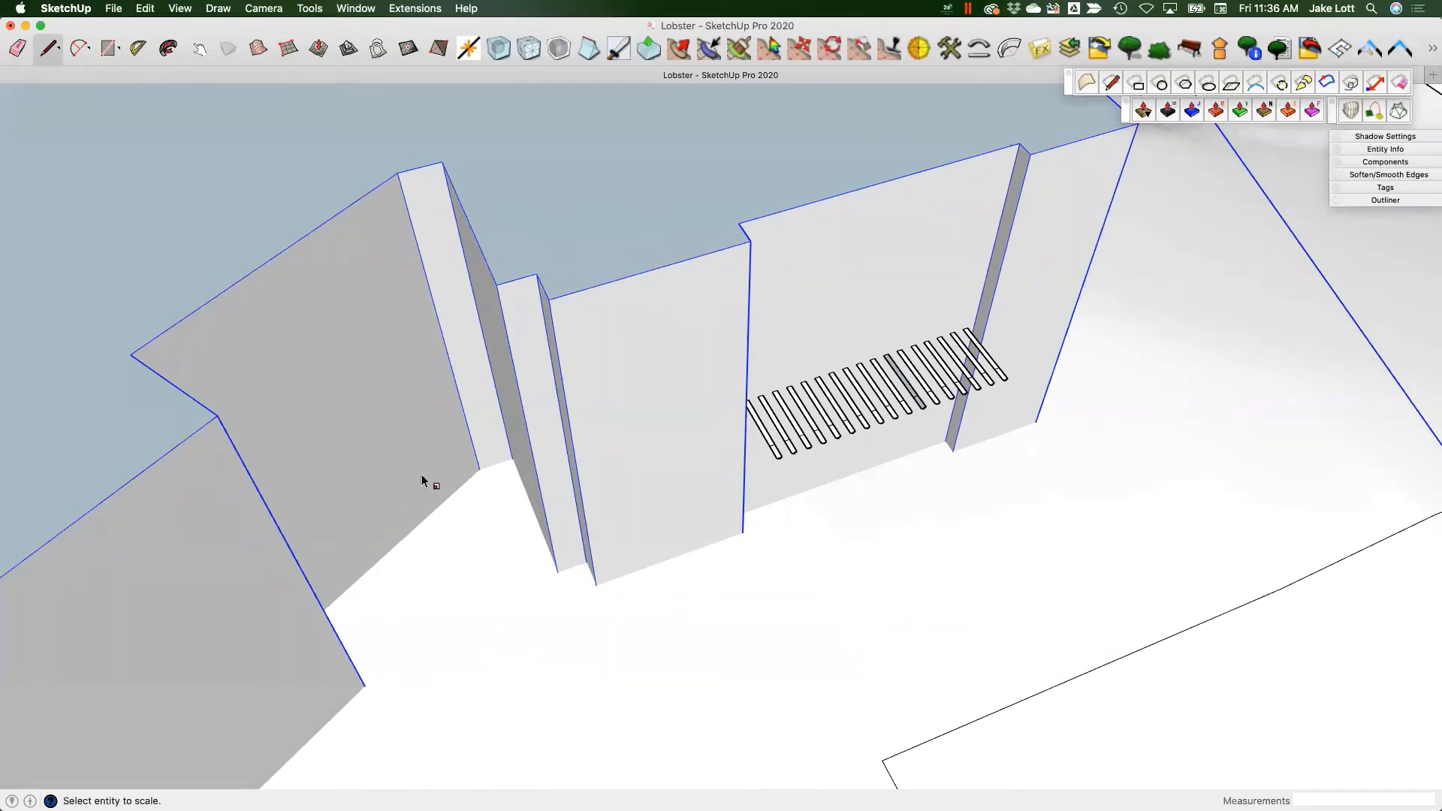
middle_click_drag(802, 379, 836, 476)
key("s")
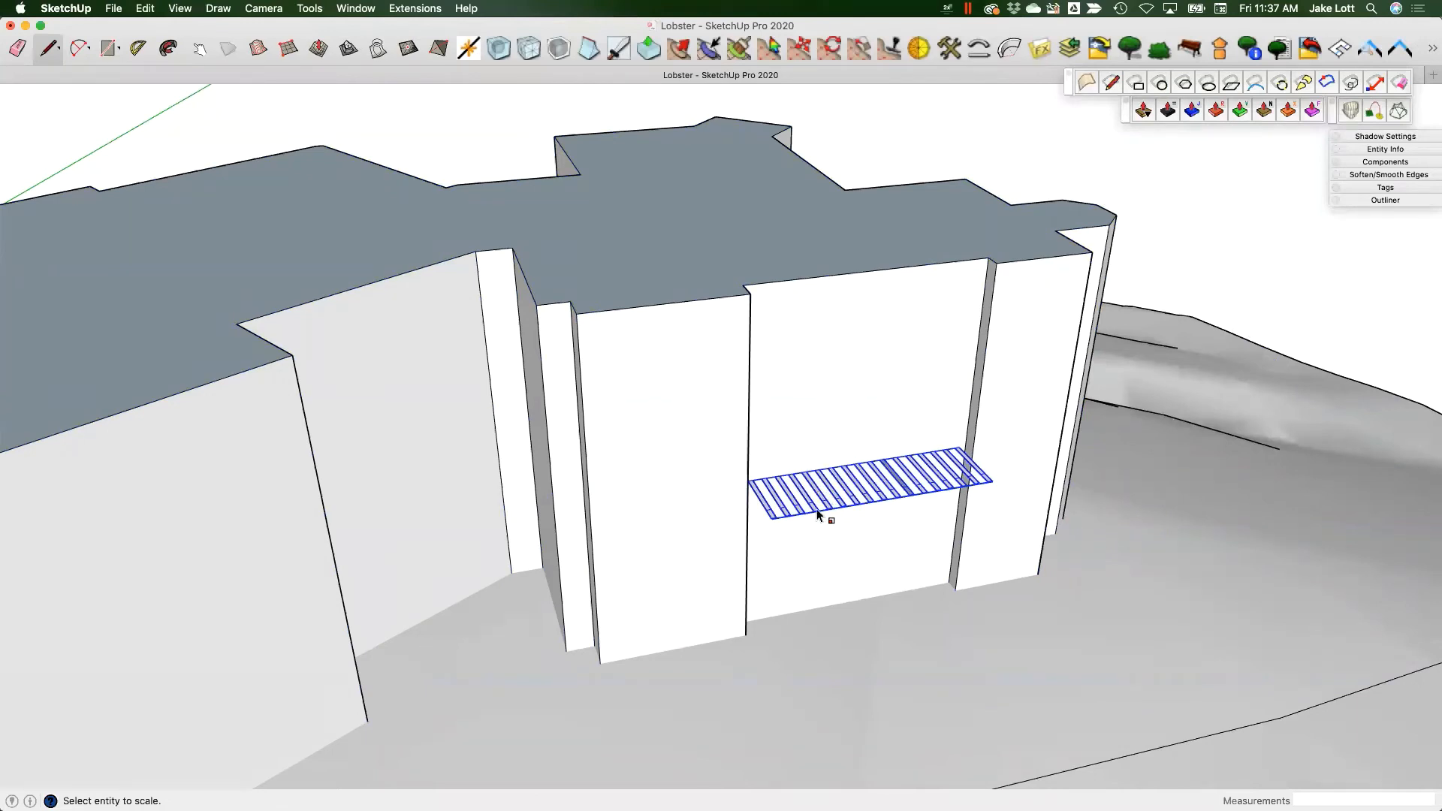
scroll(826, 511, "up", 5)
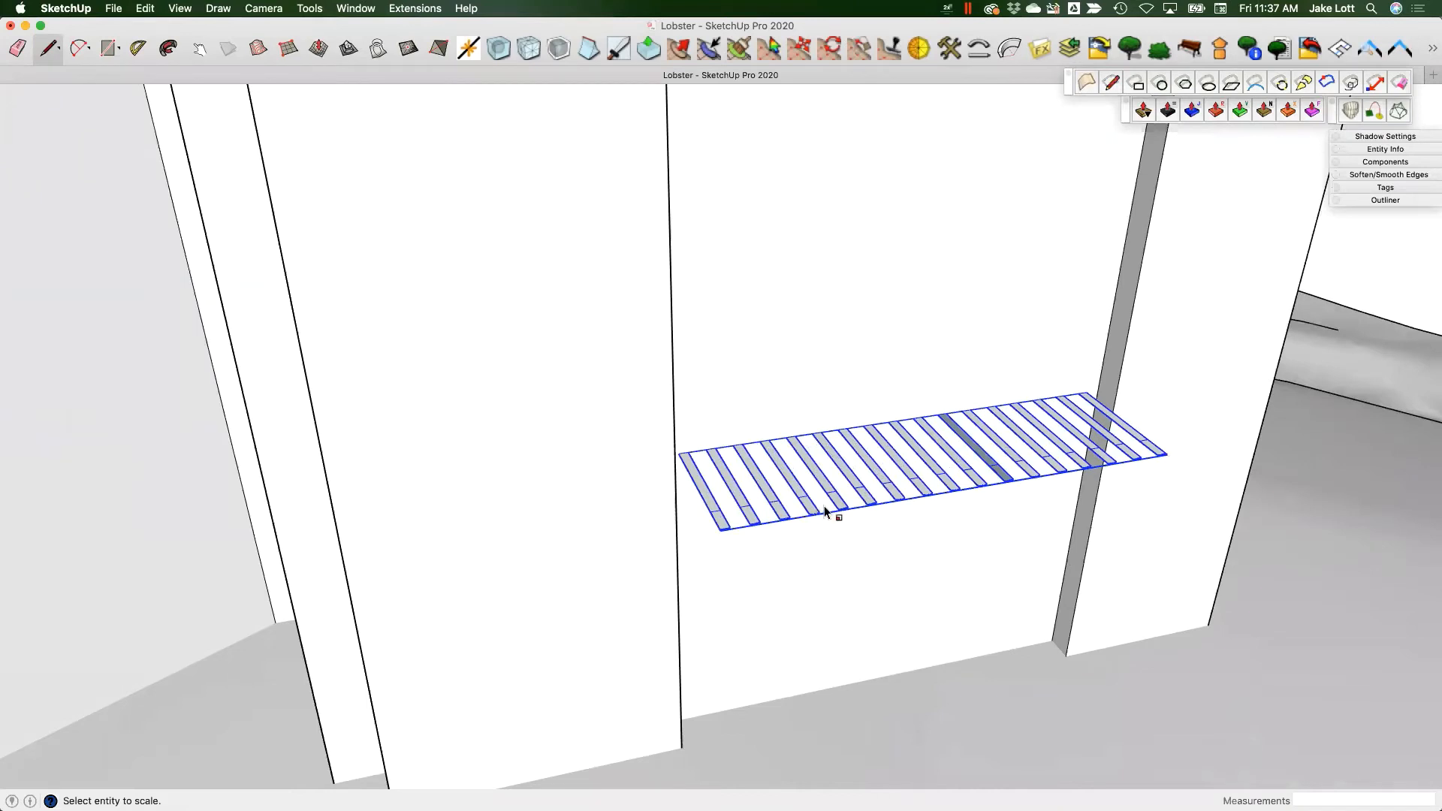
middle_click_drag(822, 483, 762, 443)
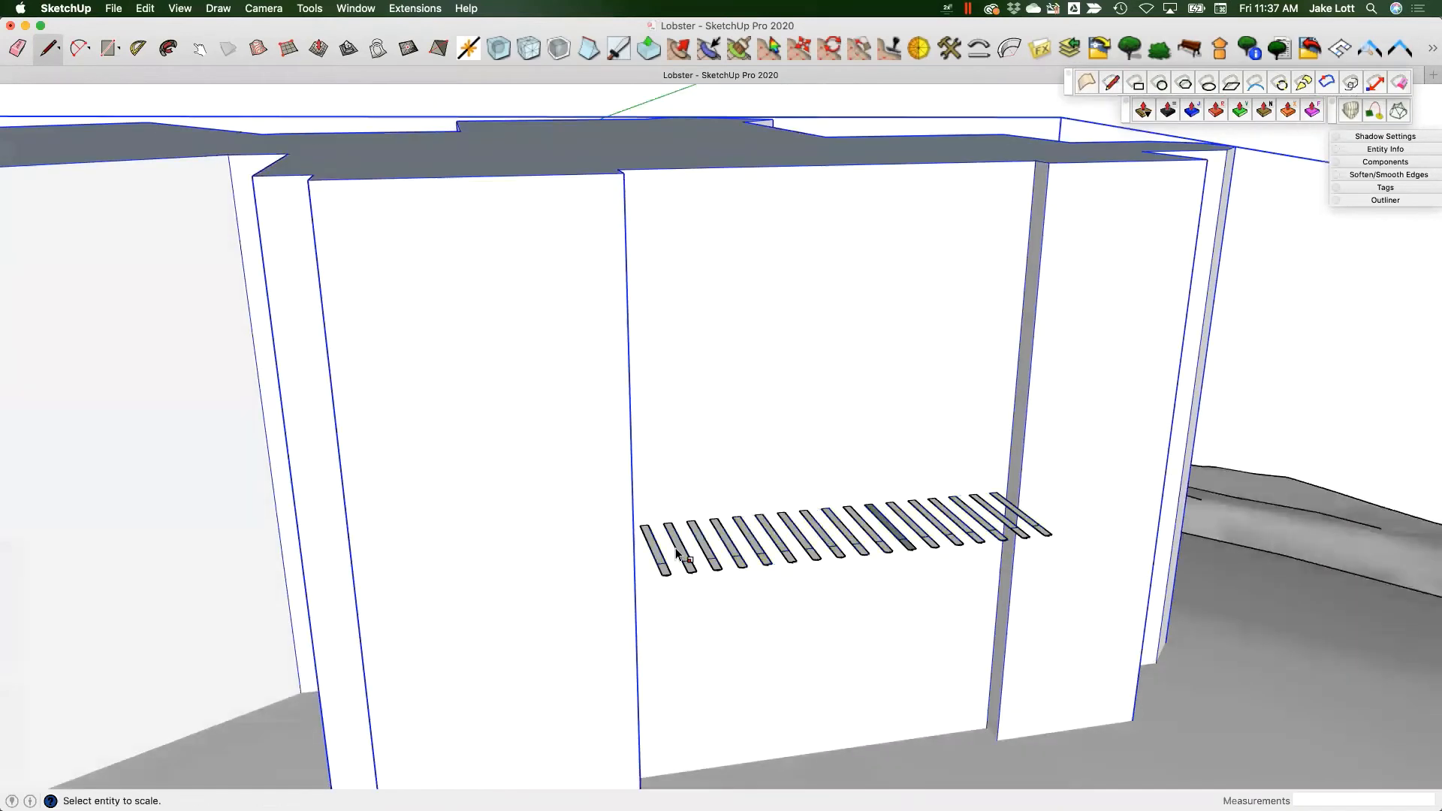
scroll(759, 554, "down", 1)
scroll(760, 553, "up", 5)
- Open the slat group and examine its re-placed axes and bounding box against the house wall
left_click(736, 559)
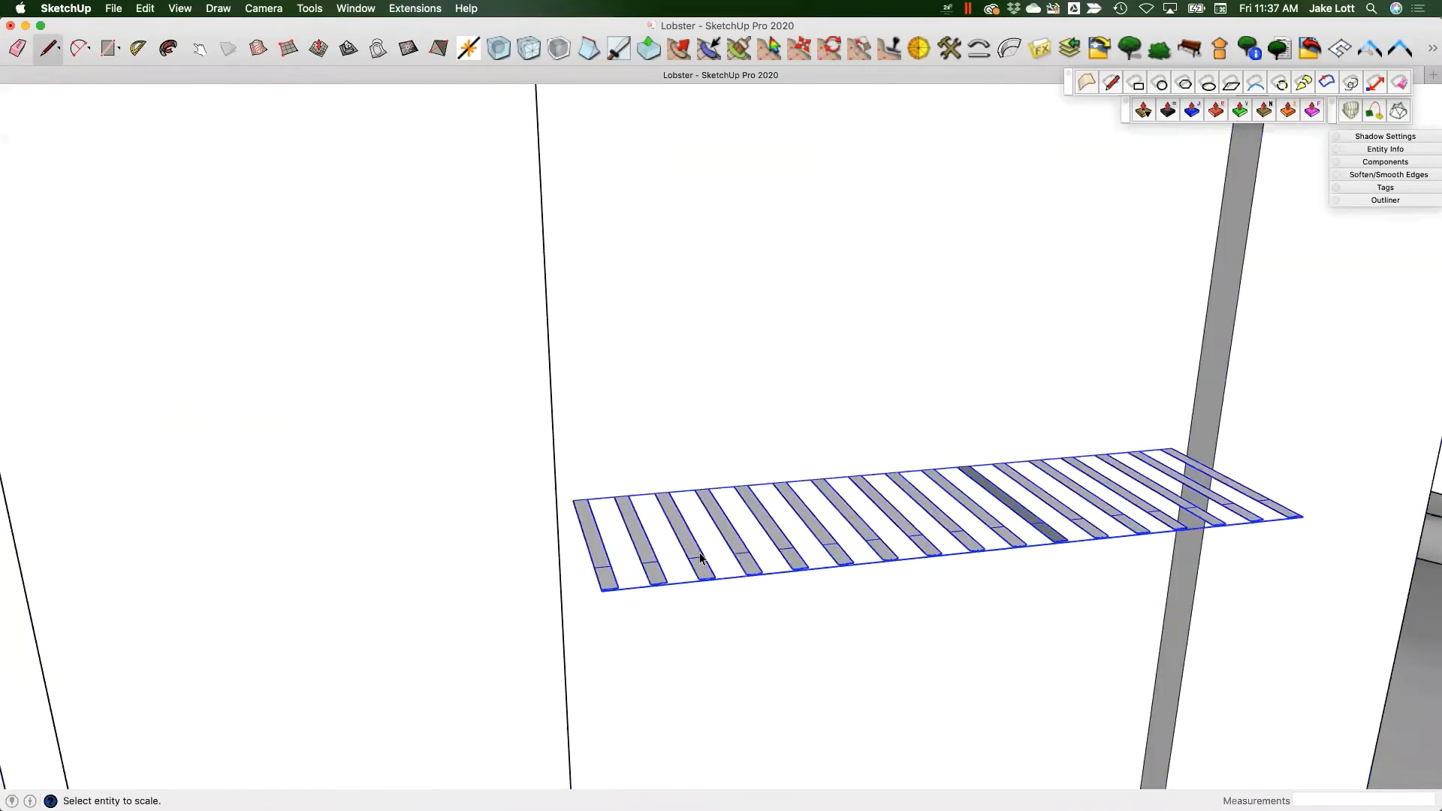
key("space")
double_click(694, 556)
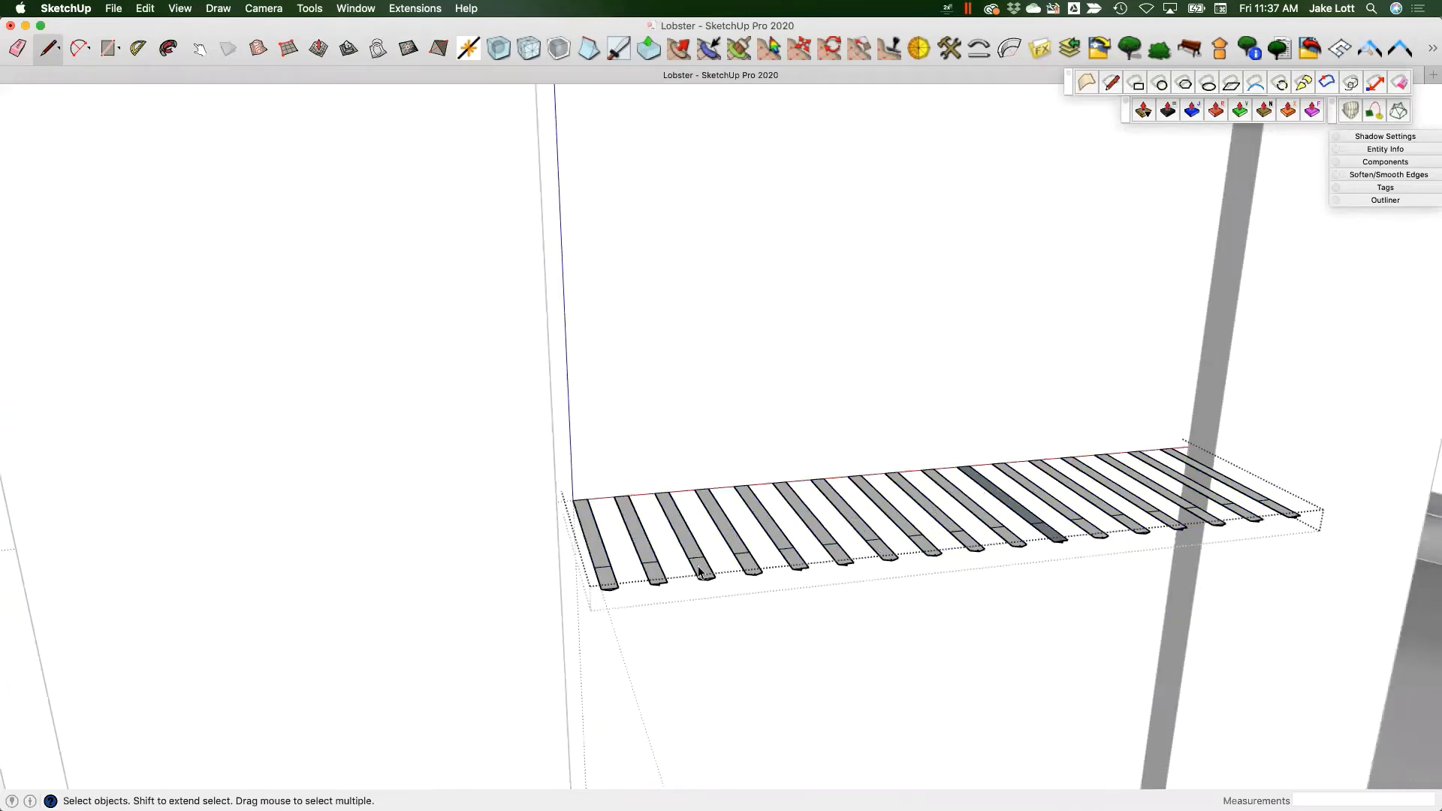
scroll(695, 568, "down", 3)
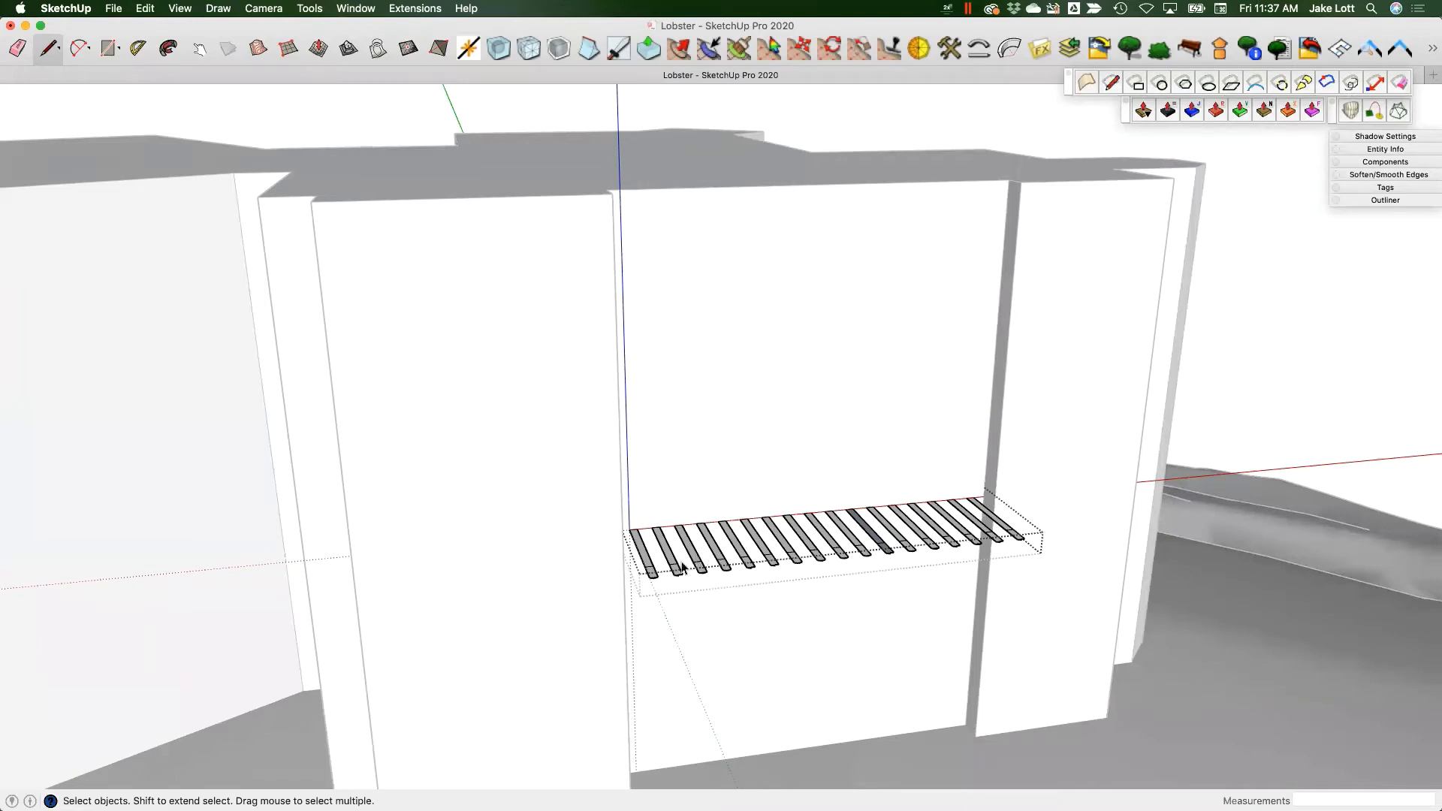
scroll(691, 571, "up", 1)
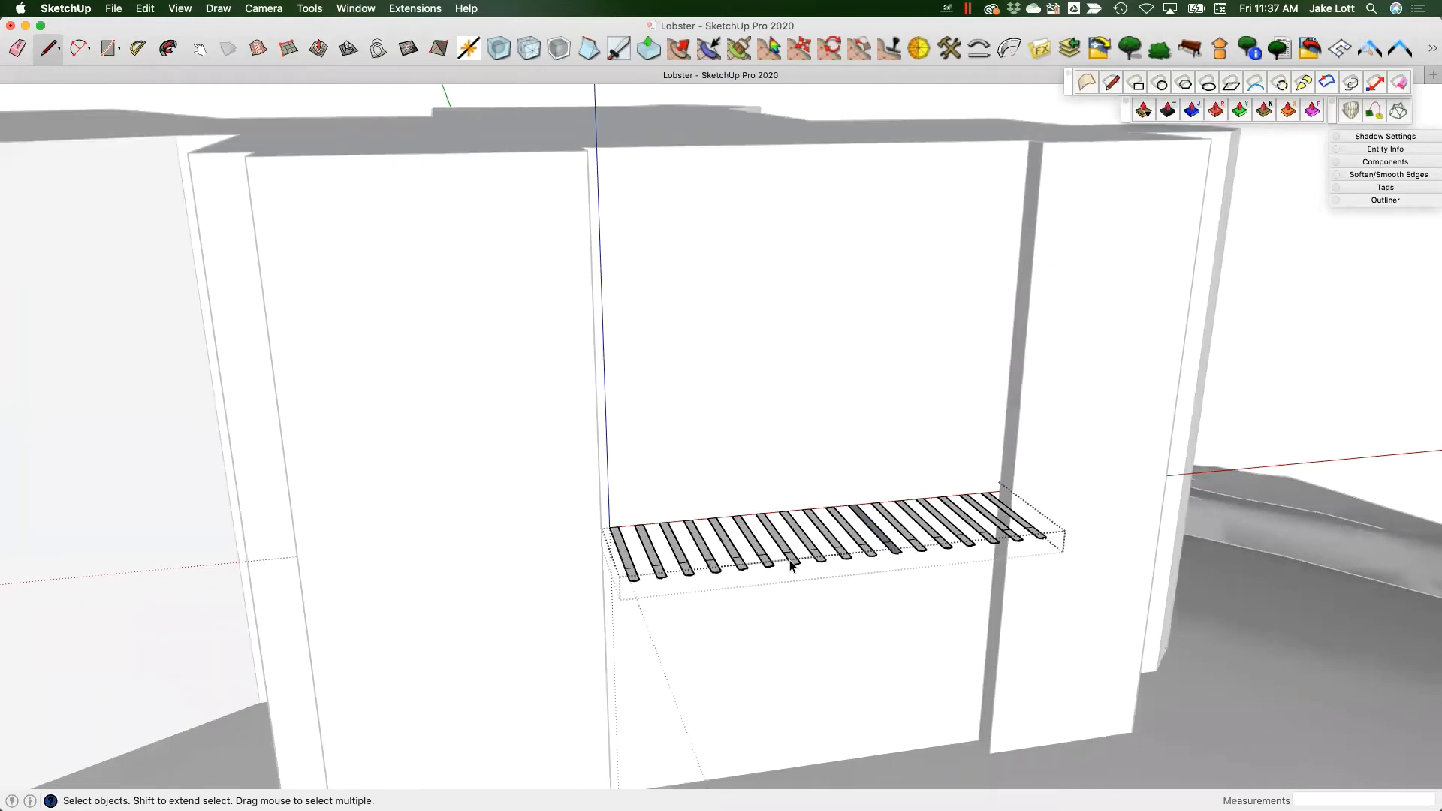
- Examine the slats' ends and spacing against the recessed front wall from near and far
scroll(696, 578, "down", 3)
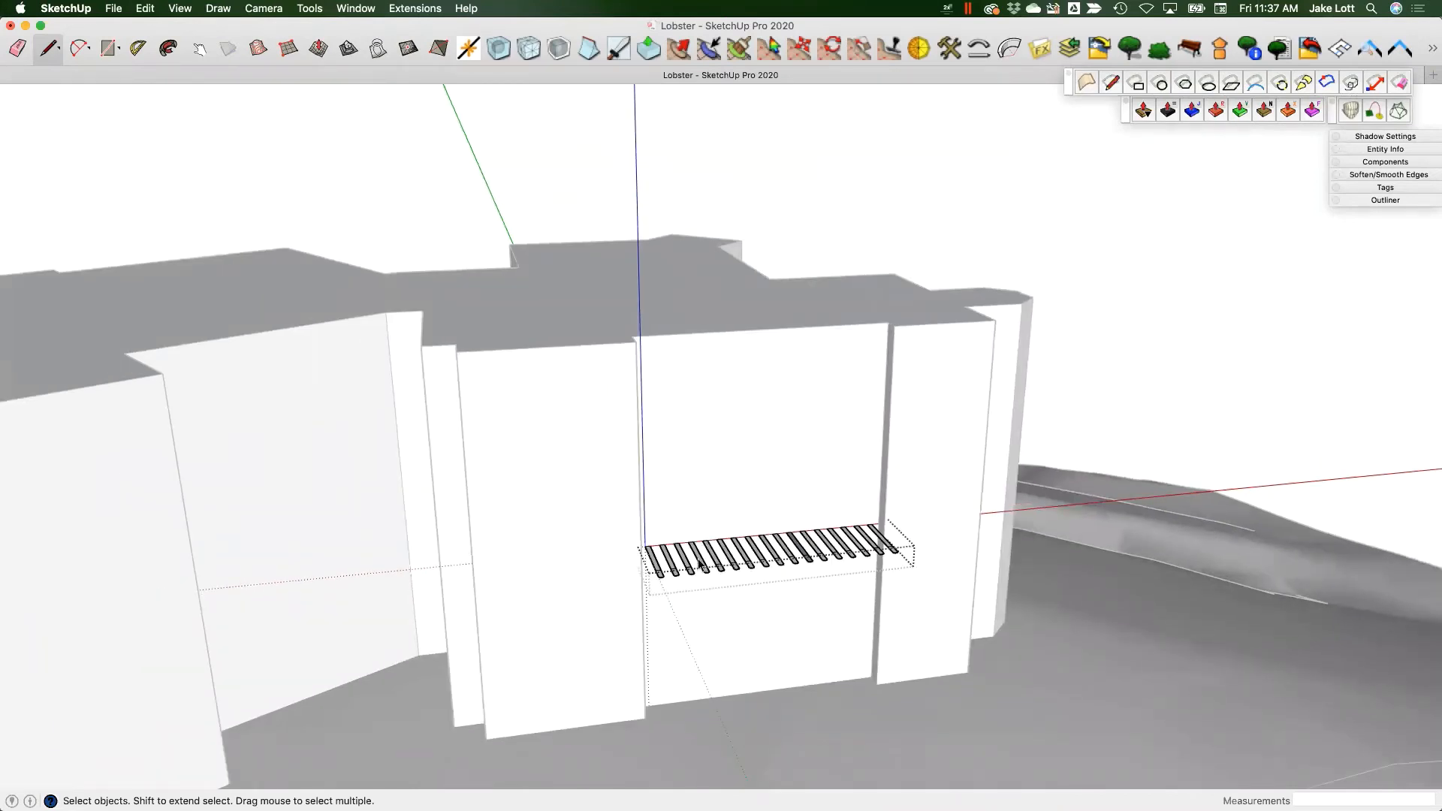
scroll(688, 568, "up", 2)
scroll(690, 571, "down", 1)
scroll(695, 571, "up", 2)
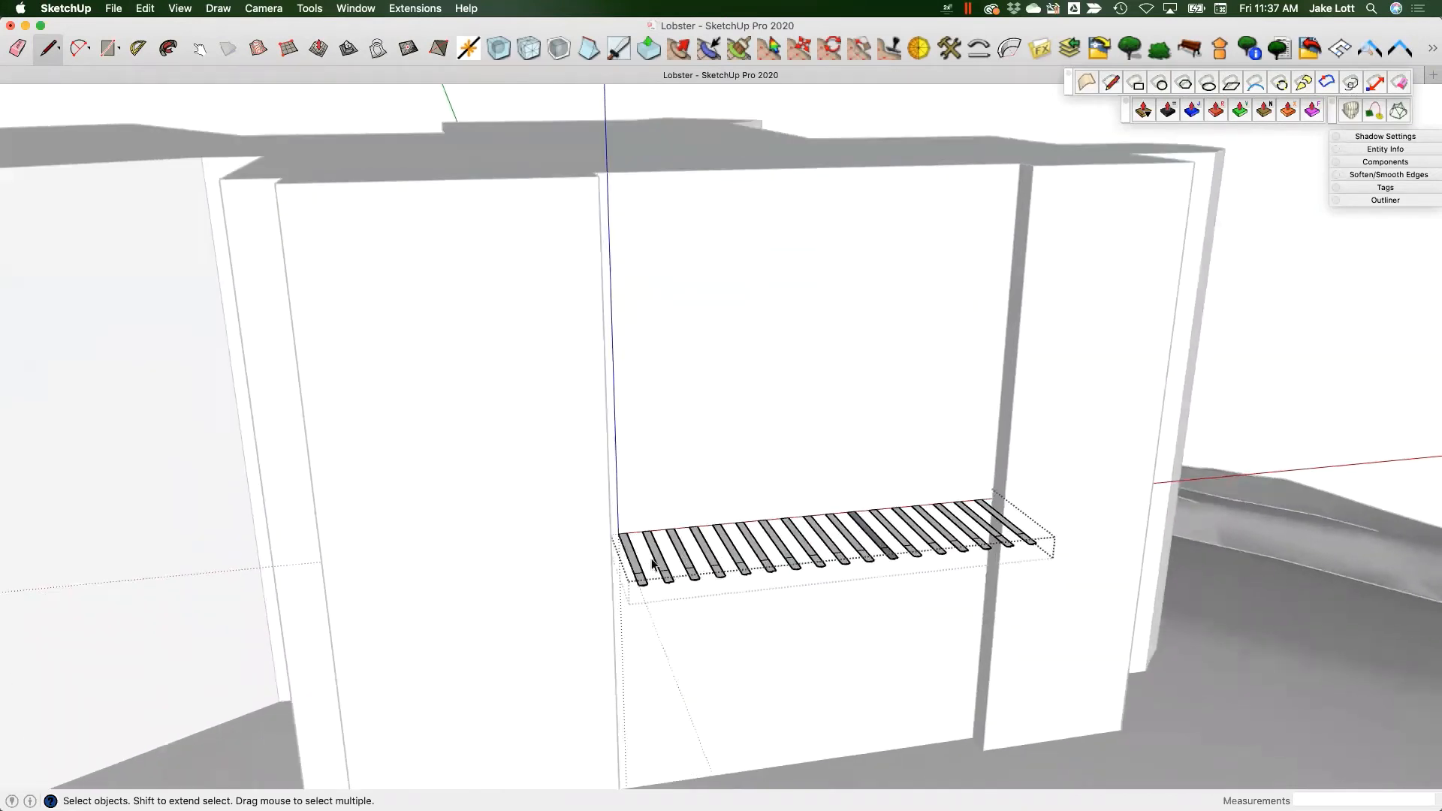
scroll(646, 563, "up", 2)
middle_click_drag(699, 526, 1143, 508)
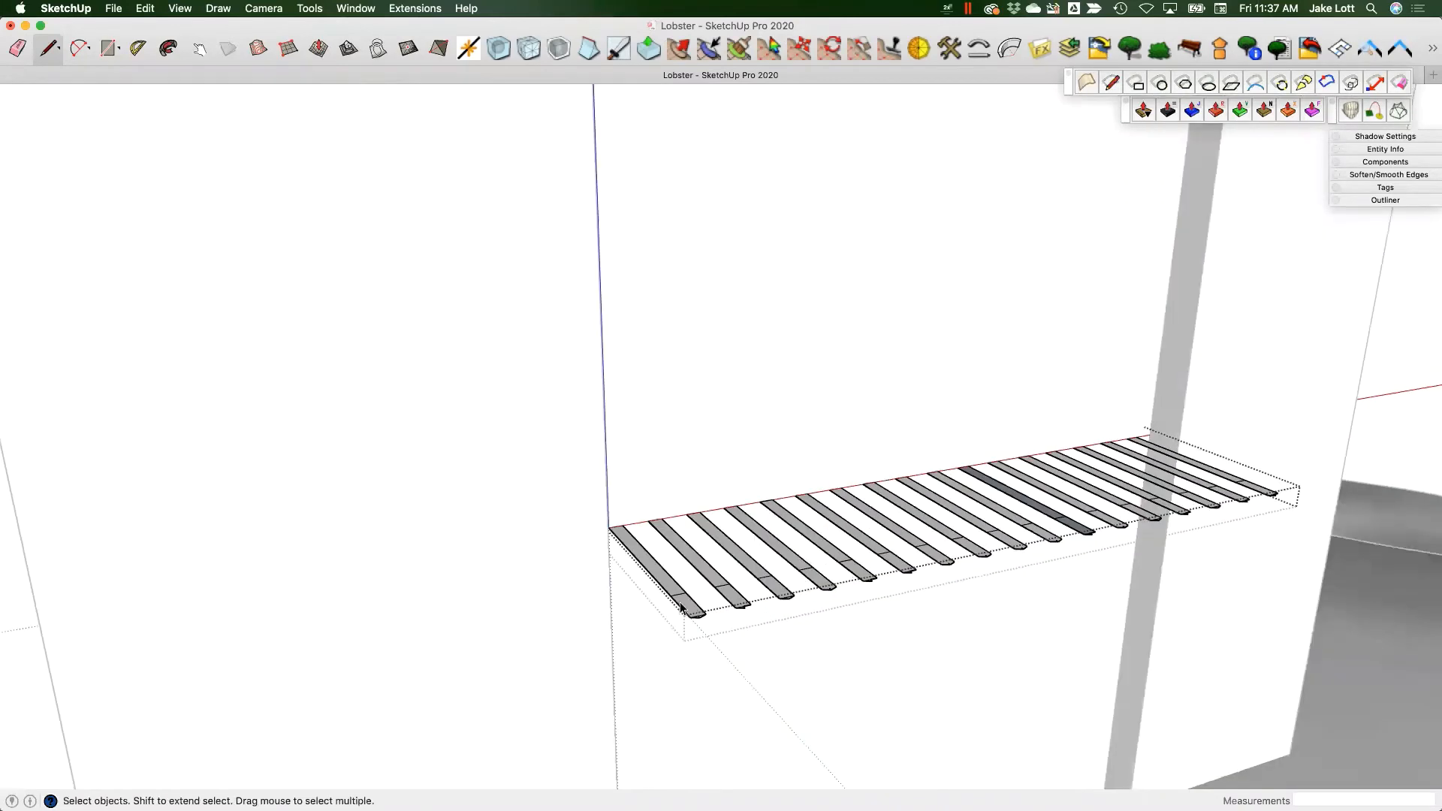
scroll(746, 584, "down", 2)
scroll(687, 574, "up", 3)
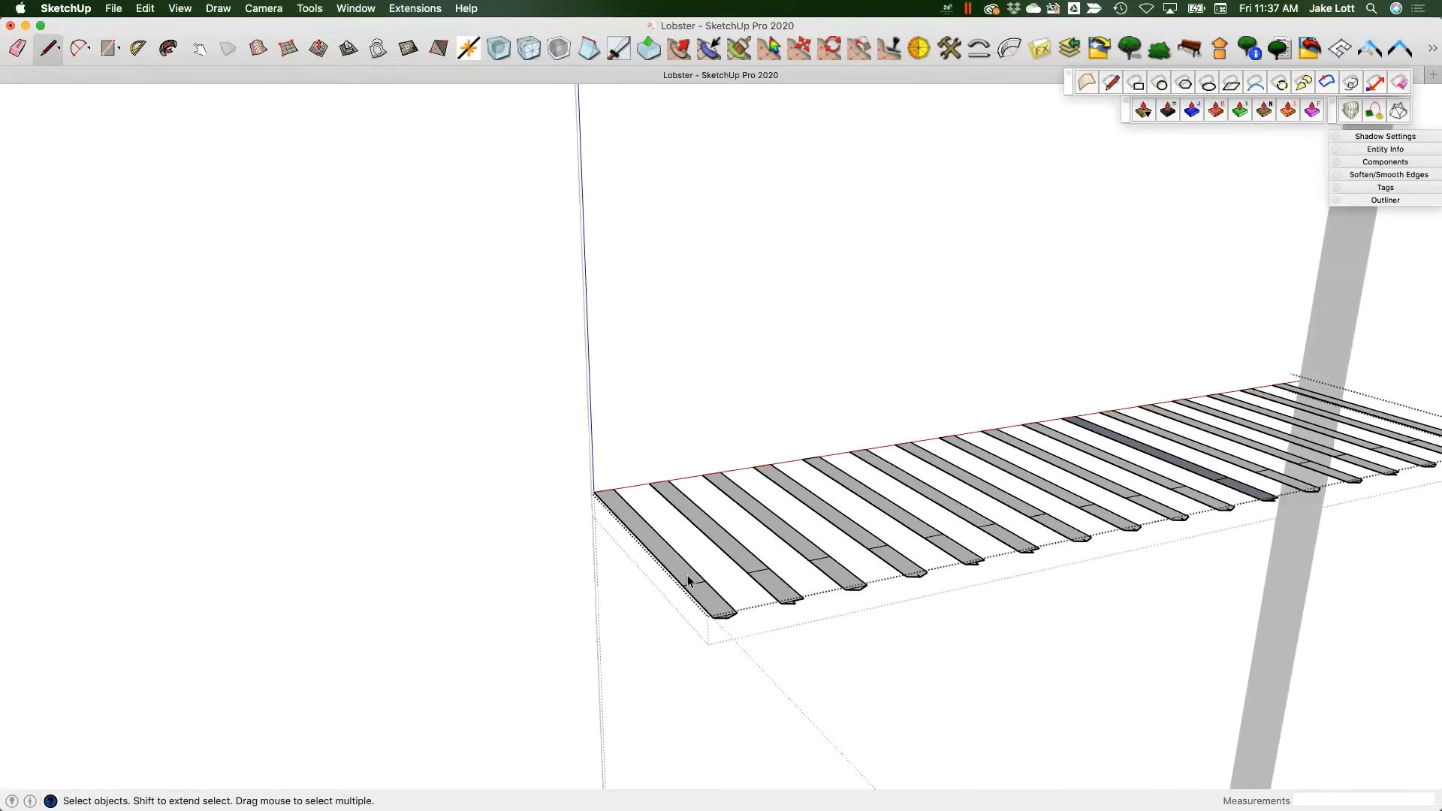
left_click(675, 565)
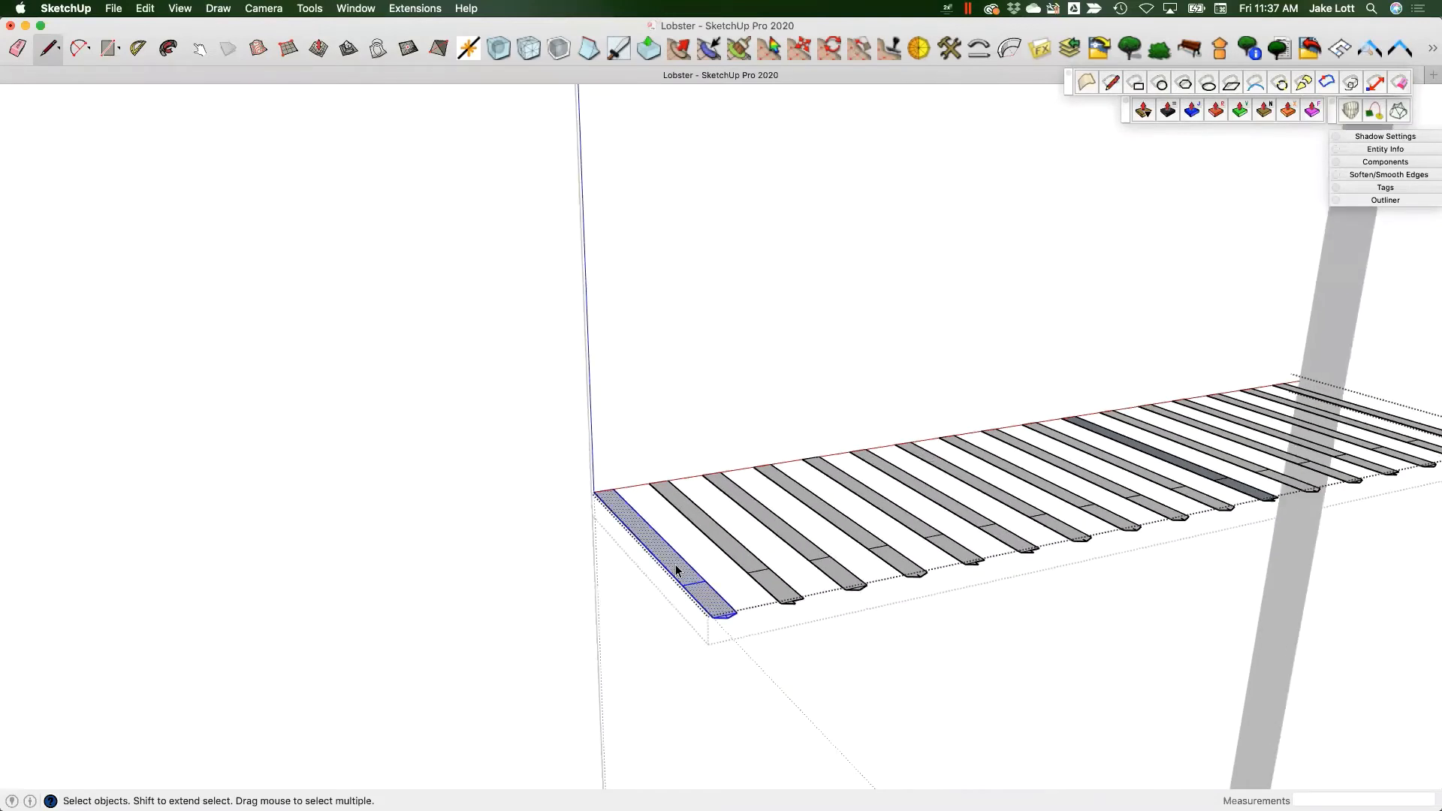
key("m")
left_click(614, 490)
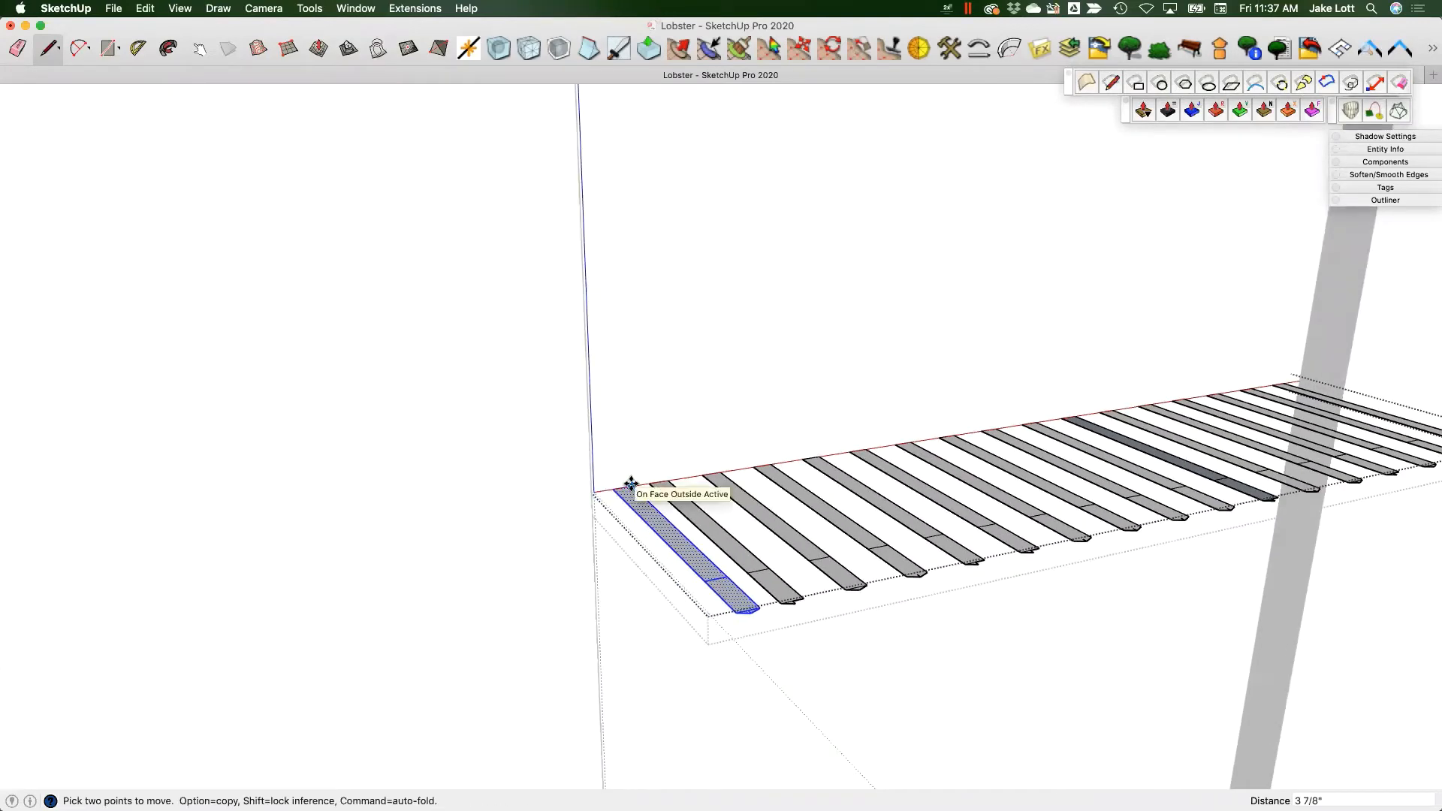
key("alt")
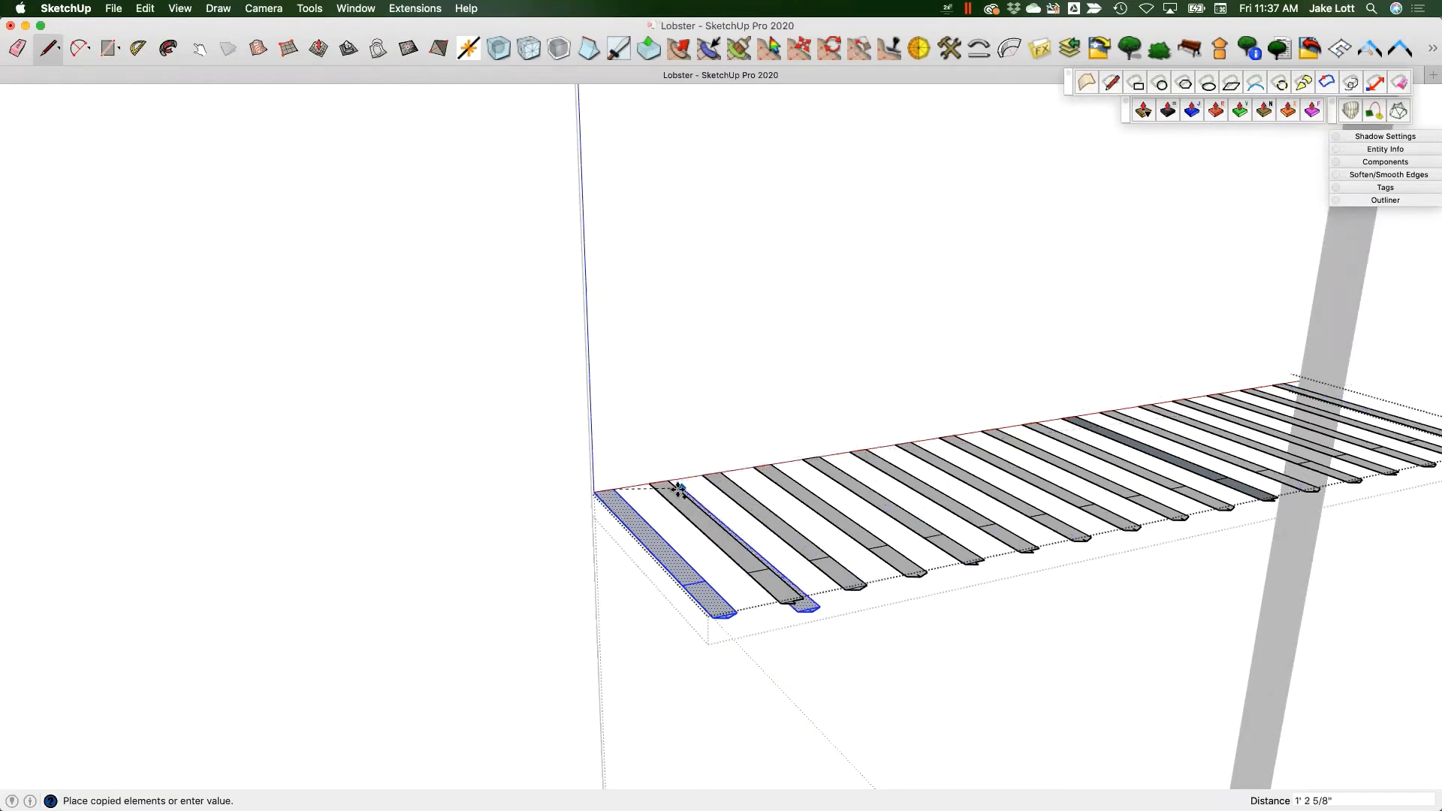
scroll(691, 509, "down", 1)
middle_click_drag(691, 509, 593, 489)
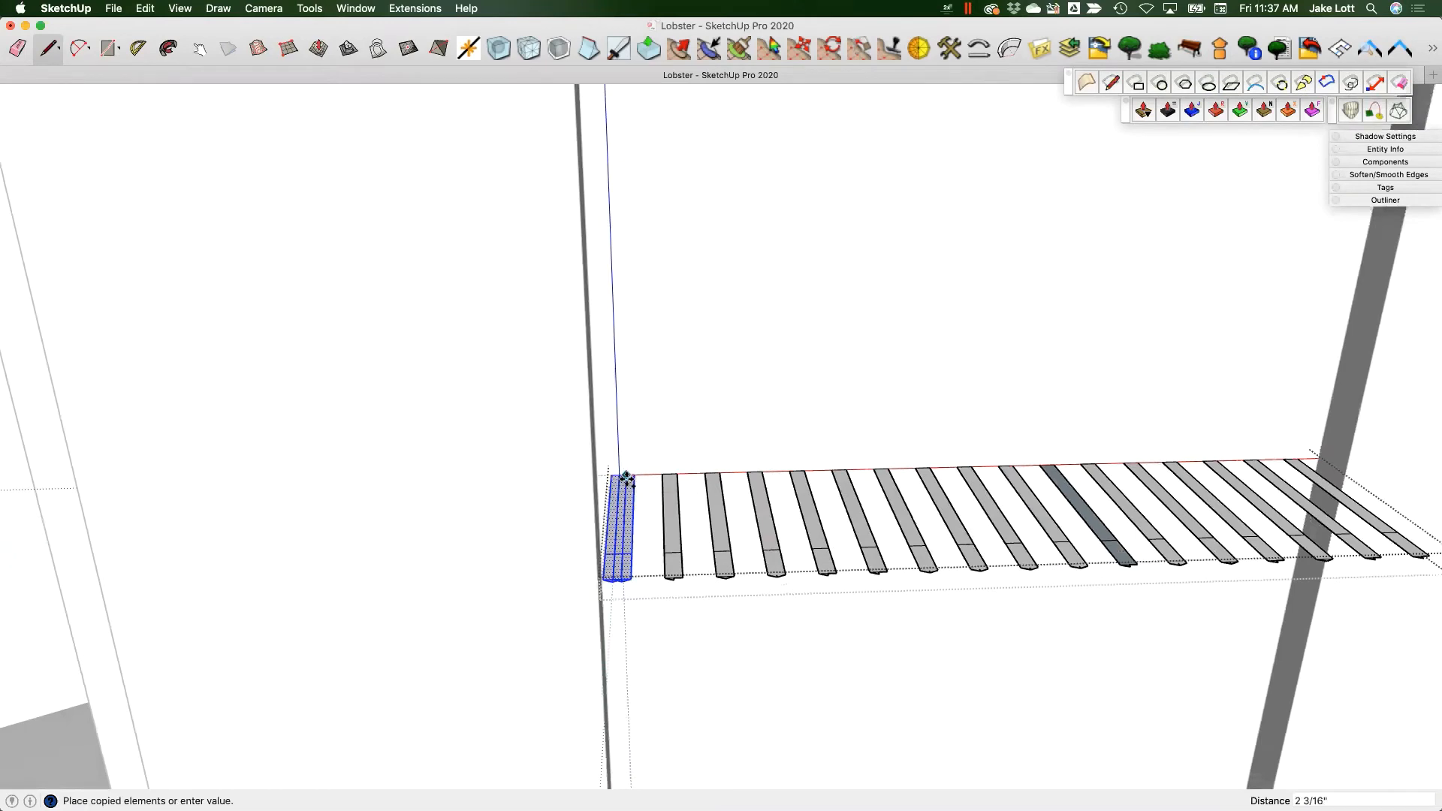
left_click(628, 478)
scroll(631, 475, "down", 1)
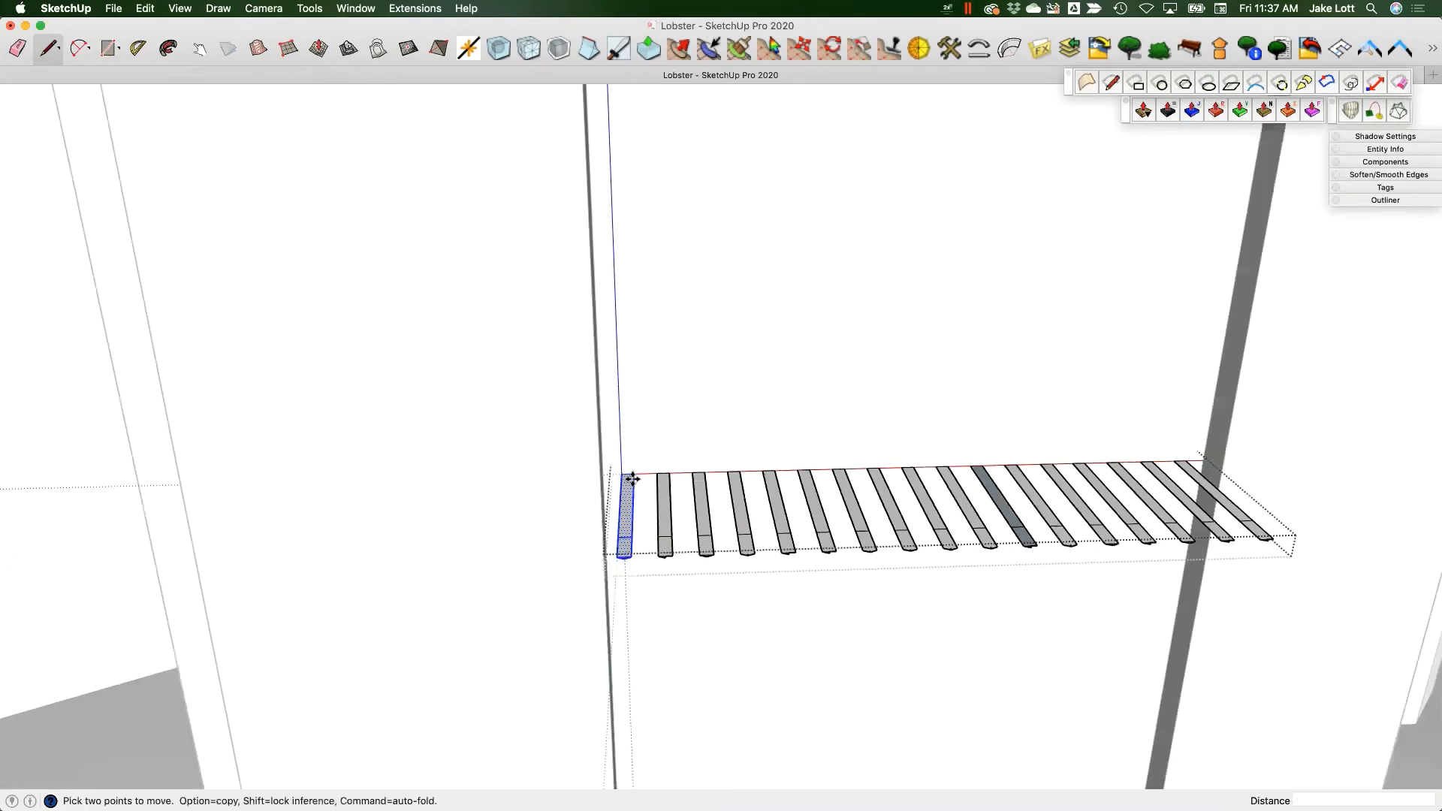
- Start making a component from the first slat and name its definition "Trellis beam"
scroll(633, 476, "up", 2)
key("space")
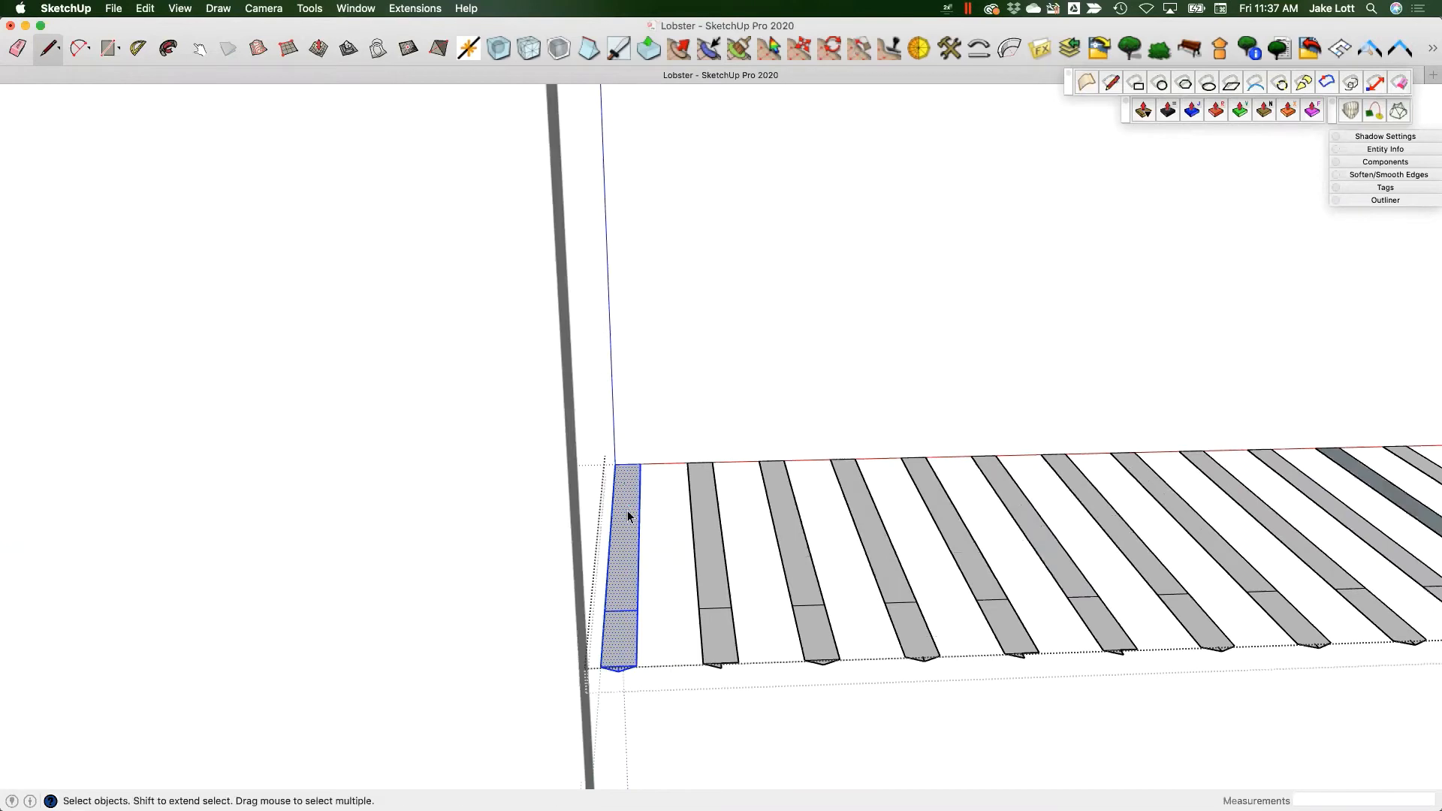
right_click(628, 508)
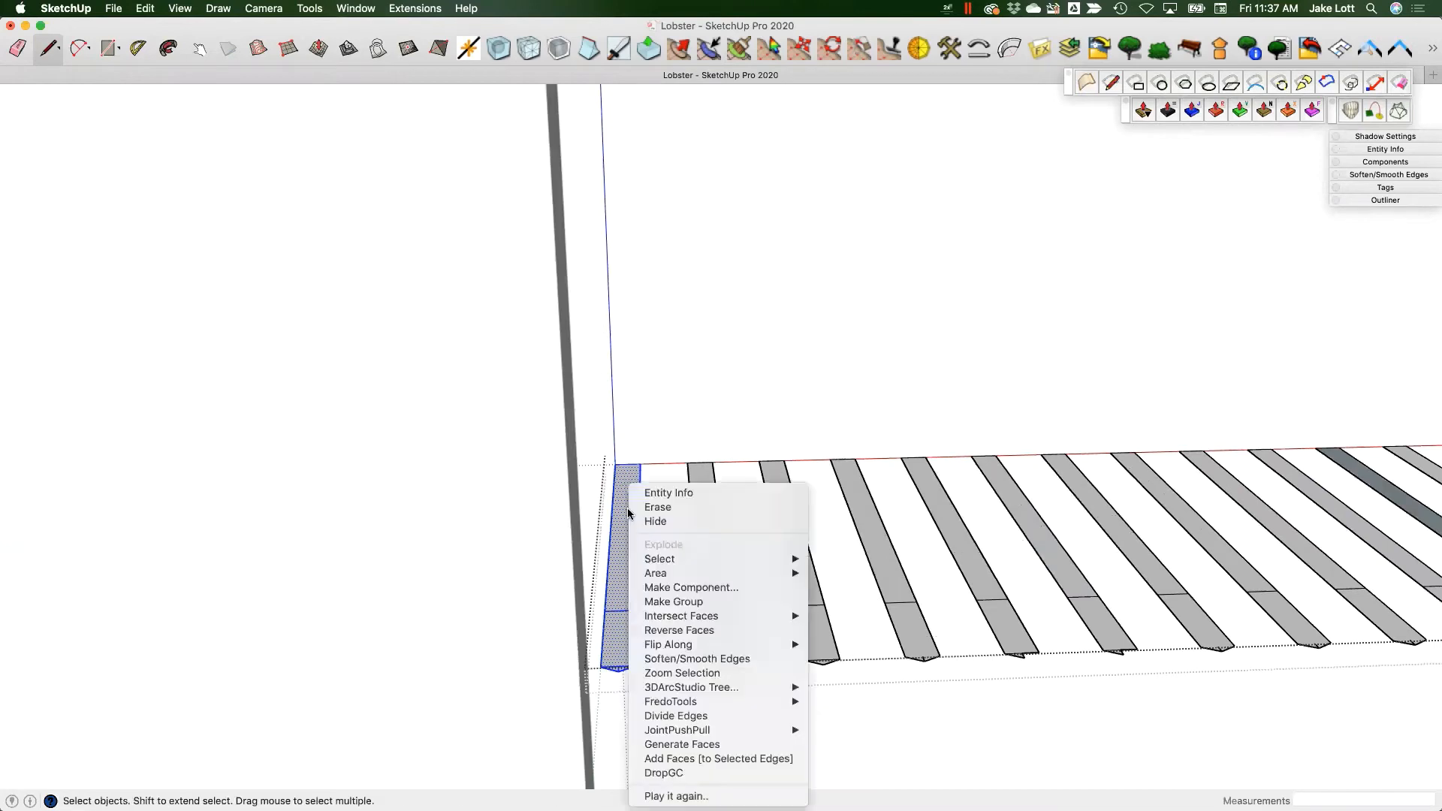
left_click(669, 588)
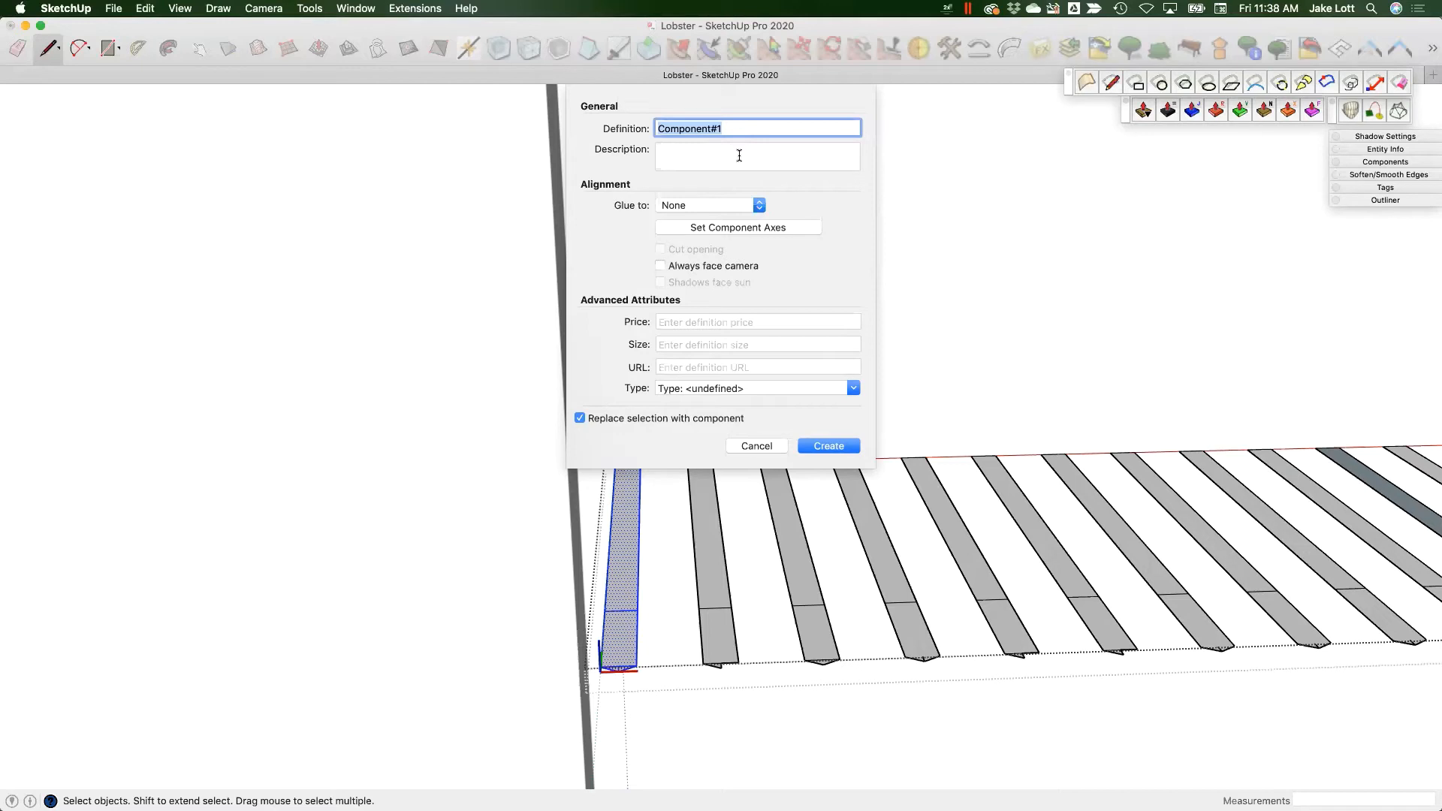
type("Trellis beam")
- Place the component axes at the slat's wall-side corner on the group origin, red axis along the wall, and create the component
left_click(706, 227)
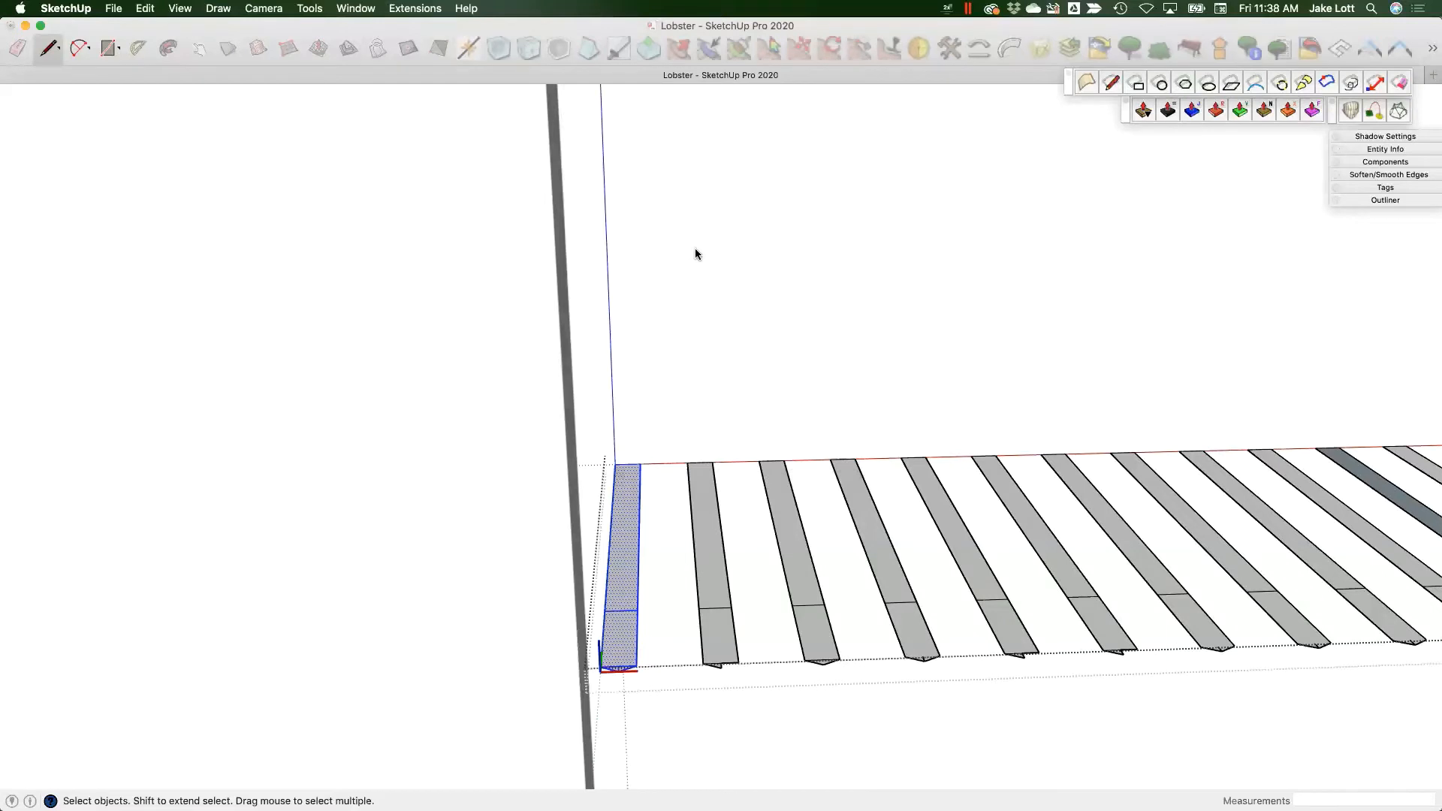
left_click(627, 465)
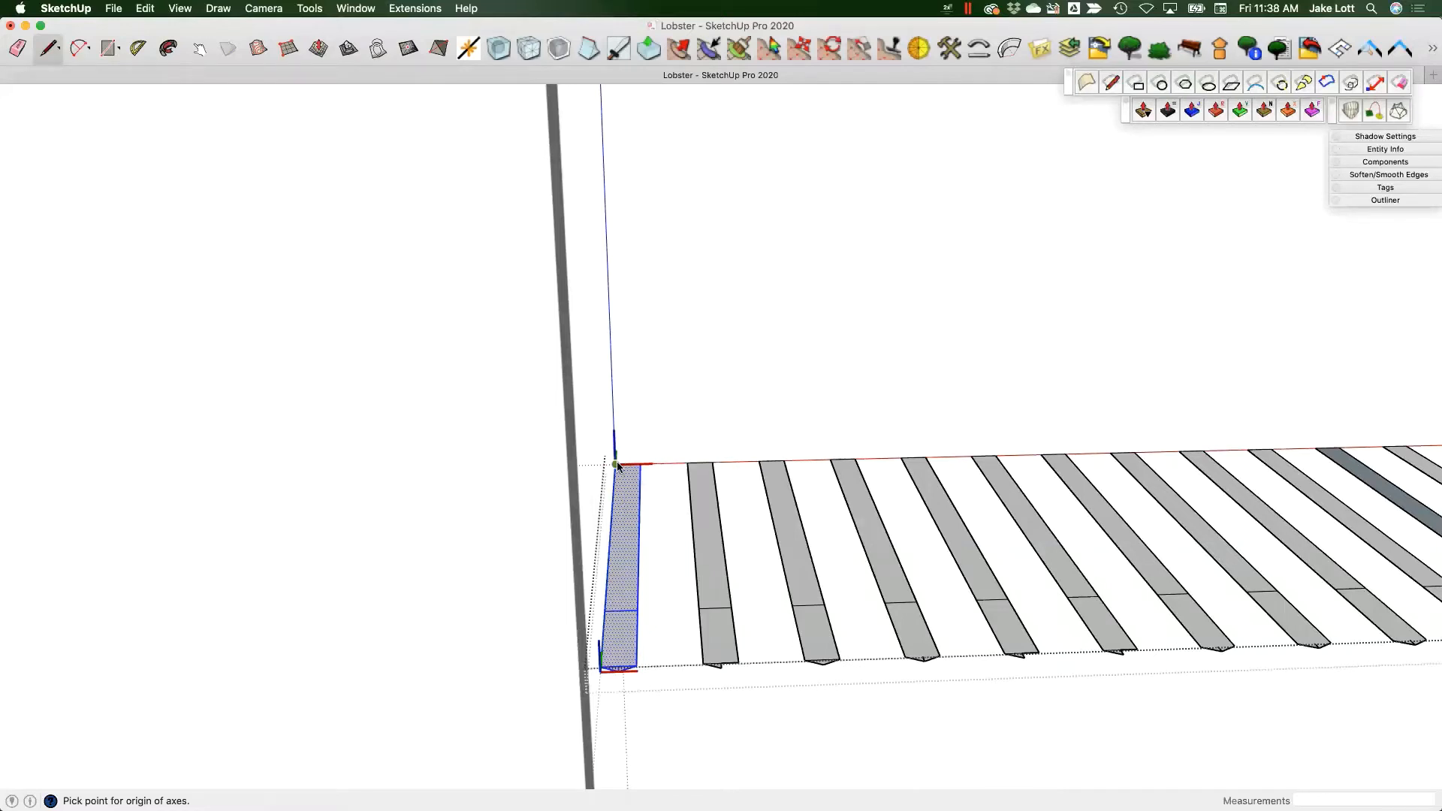
left_click(617, 465)
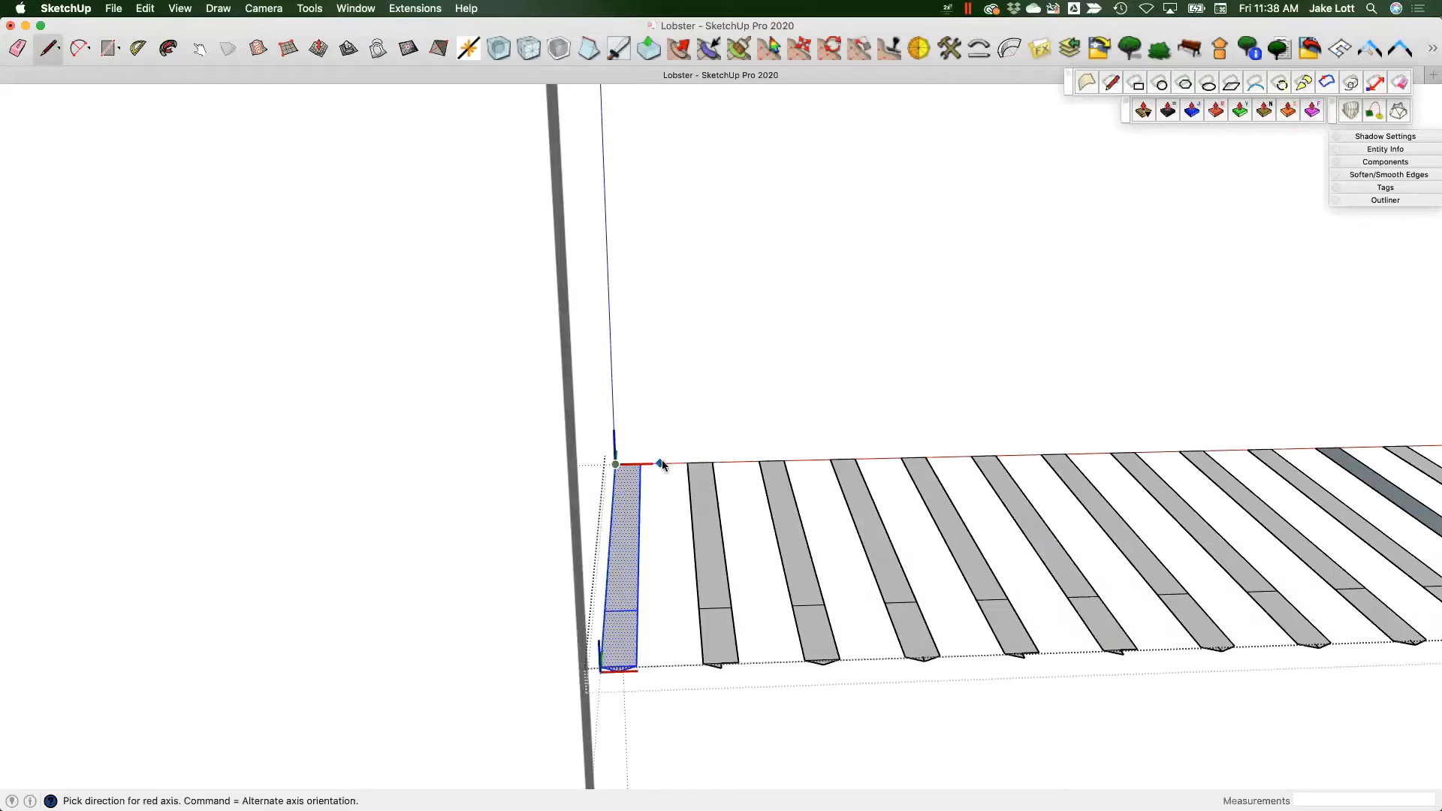
left_click(663, 464)
left_click(665, 466)
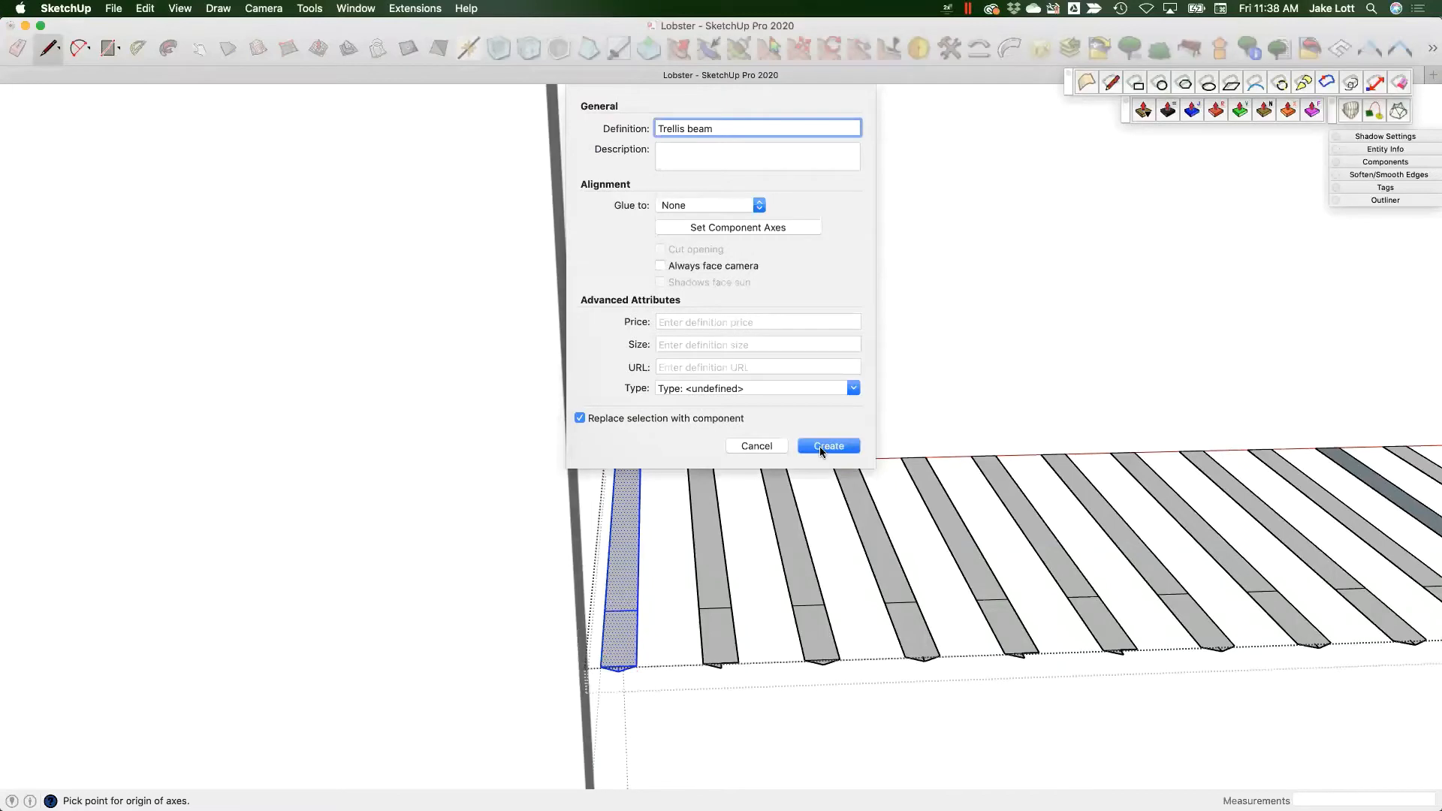
left_click(822, 447)
- Measure the clear gap between the first slat and the second slat
middle_click_drag(808, 561, 678, 534)
scroll(677, 535, "down", 3)
scroll(678, 535, "up", 4)
key("t")
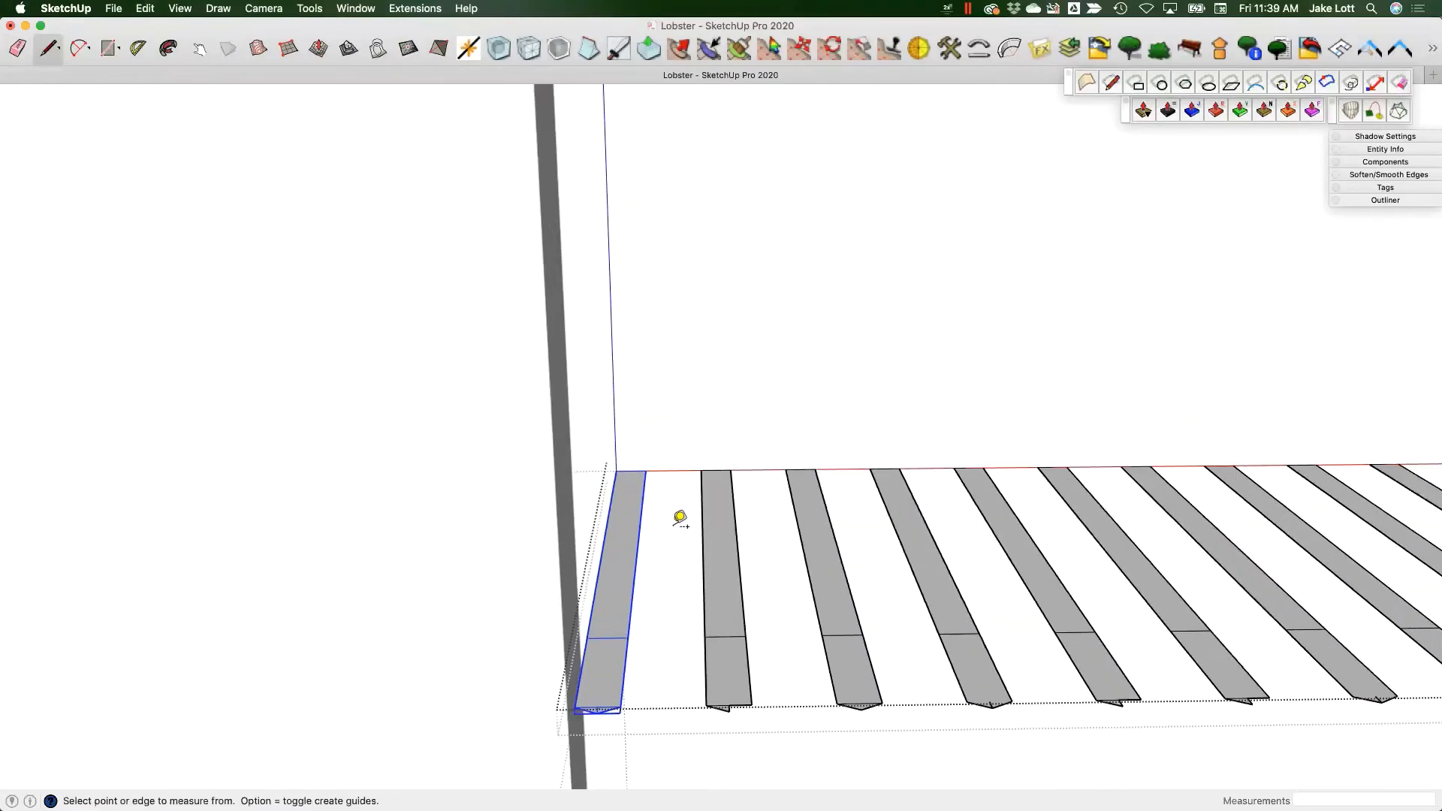
left_click(640, 517)
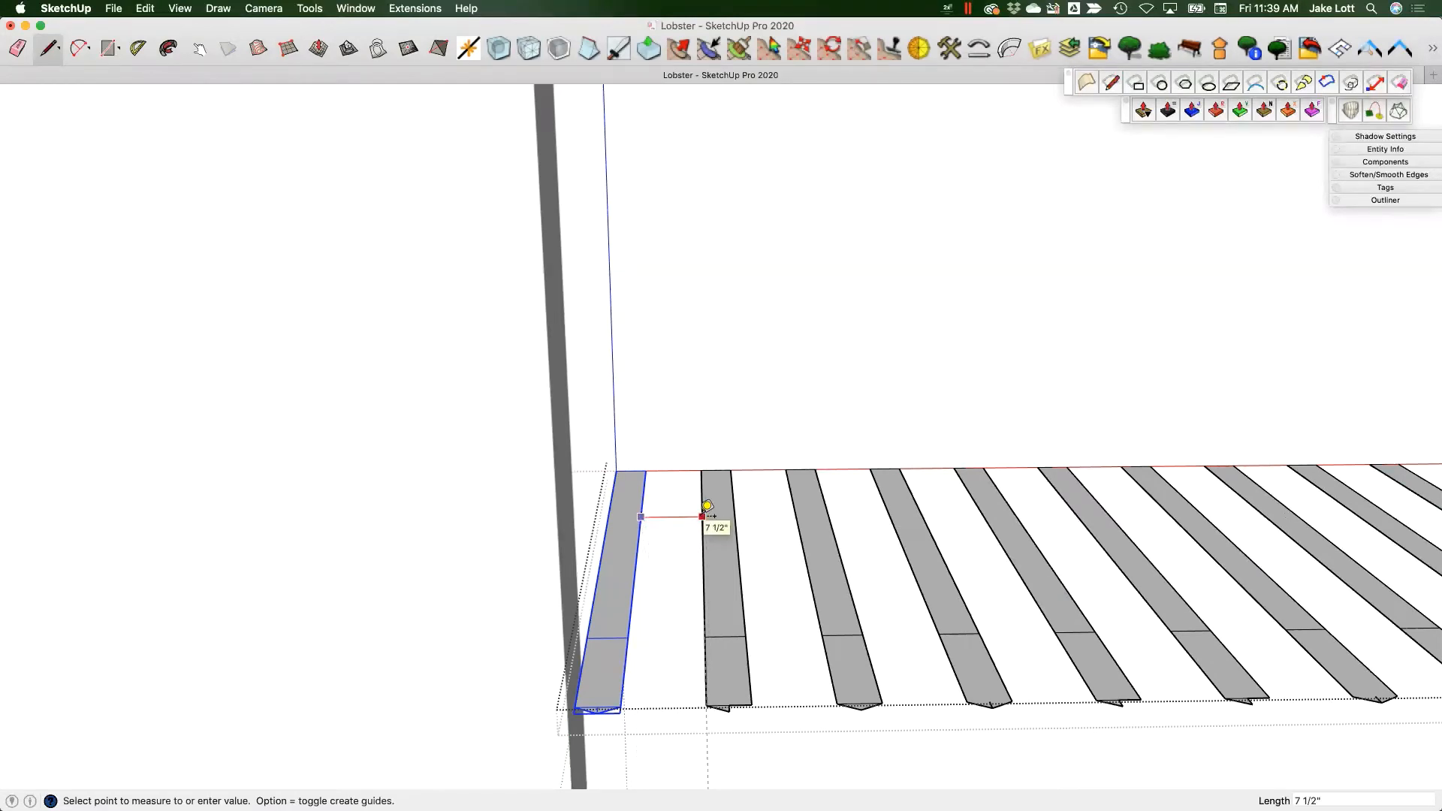
- Delete all the other slats in the group, keeping only the first Trellis beam component
scroll(706, 517, "down", 6)
key("space")
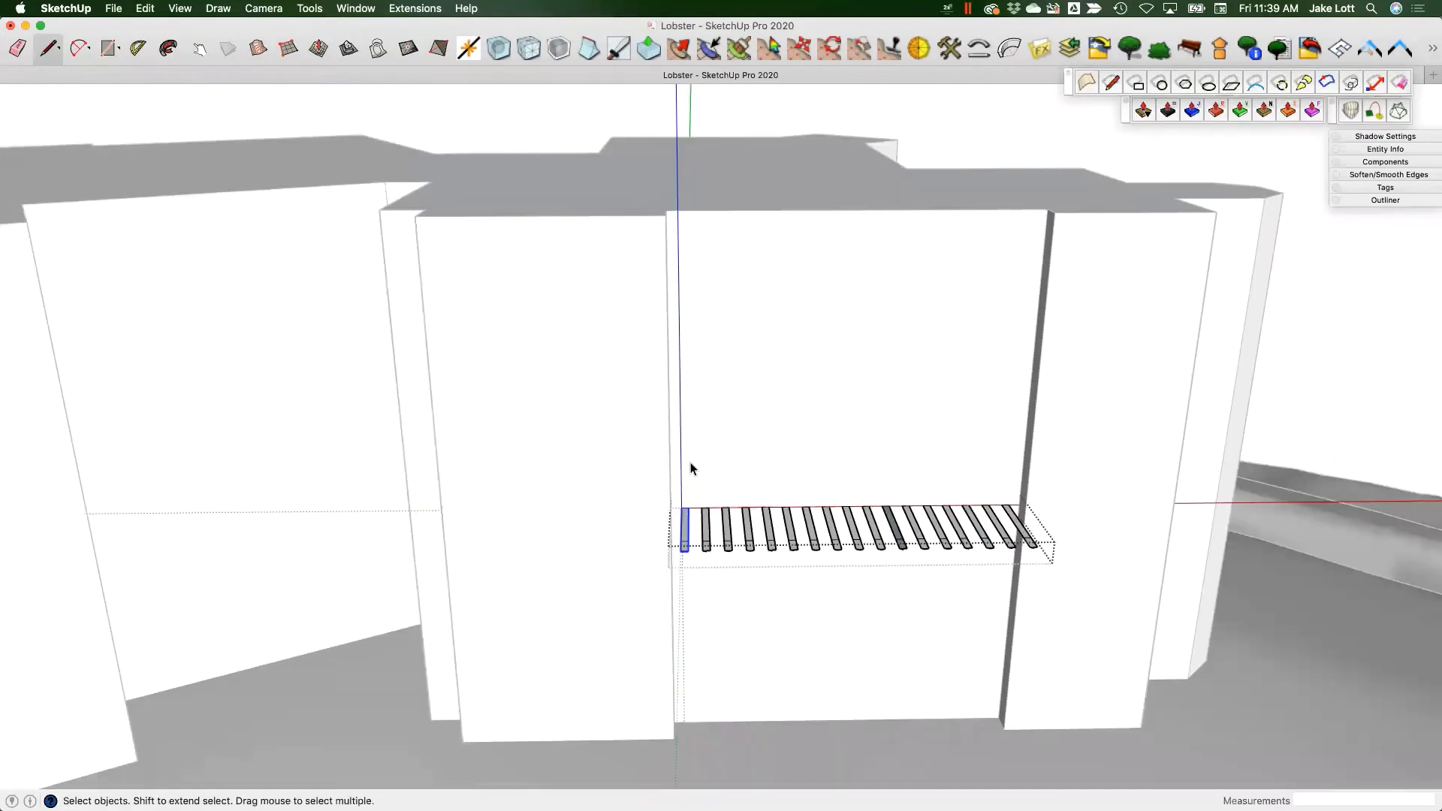
left_click_drag(692, 469, 1020, 613)
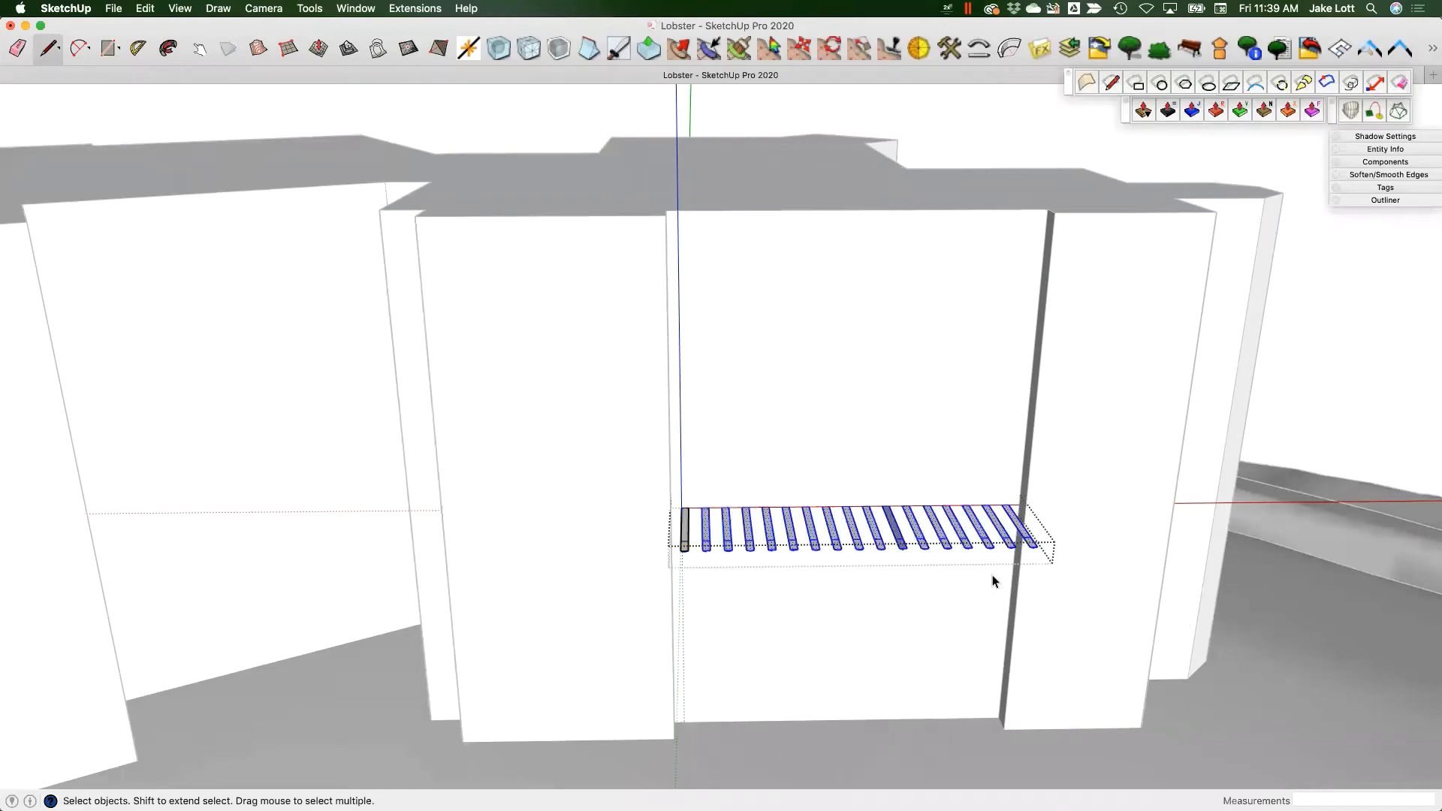
key("Delete")
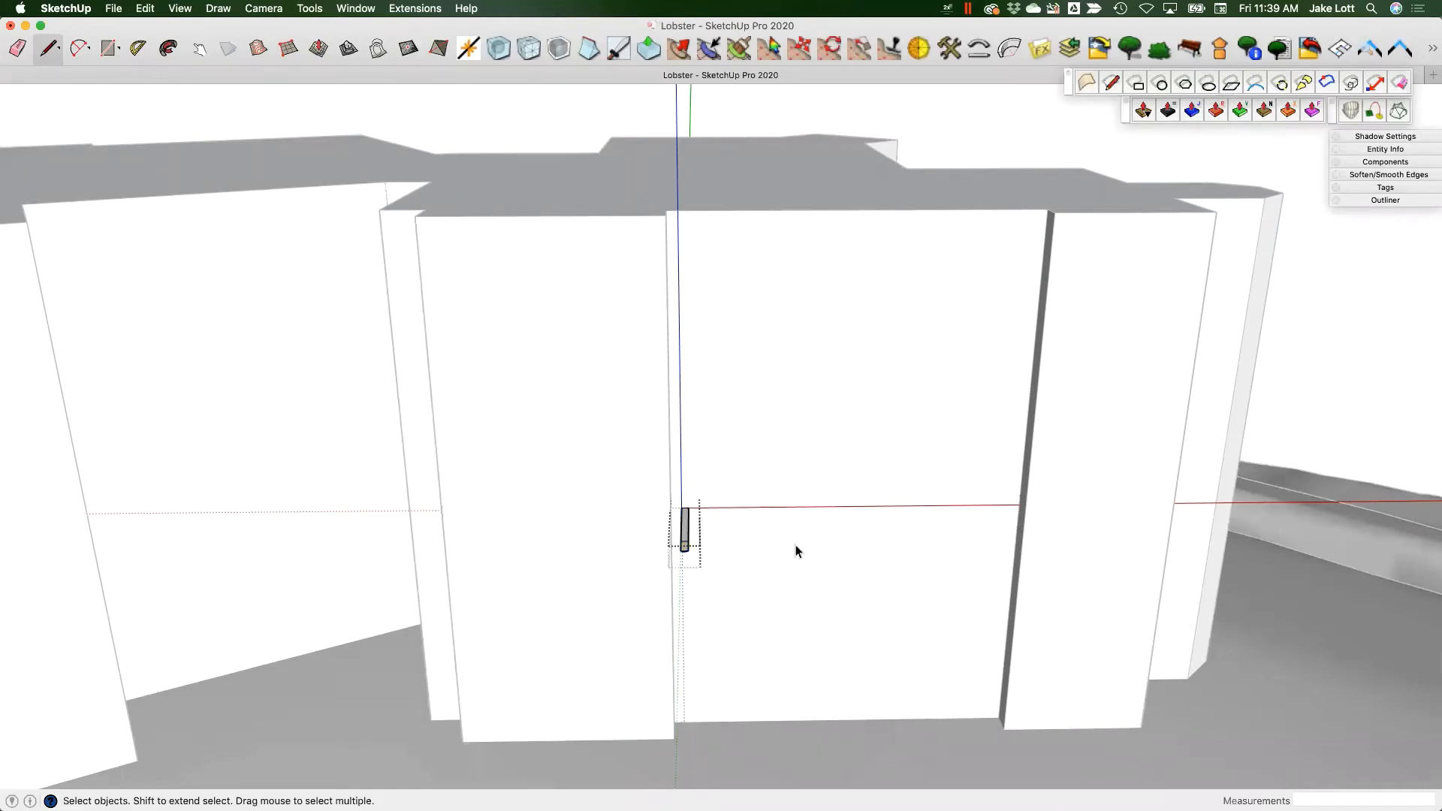
- Undo back to the earlier row of trellis beams and measure the spacing between the first two beams along the red axis
scroll(683, 526, "up", 3)
left_click(684, 526)
scroll(686, 518, "up", 2)
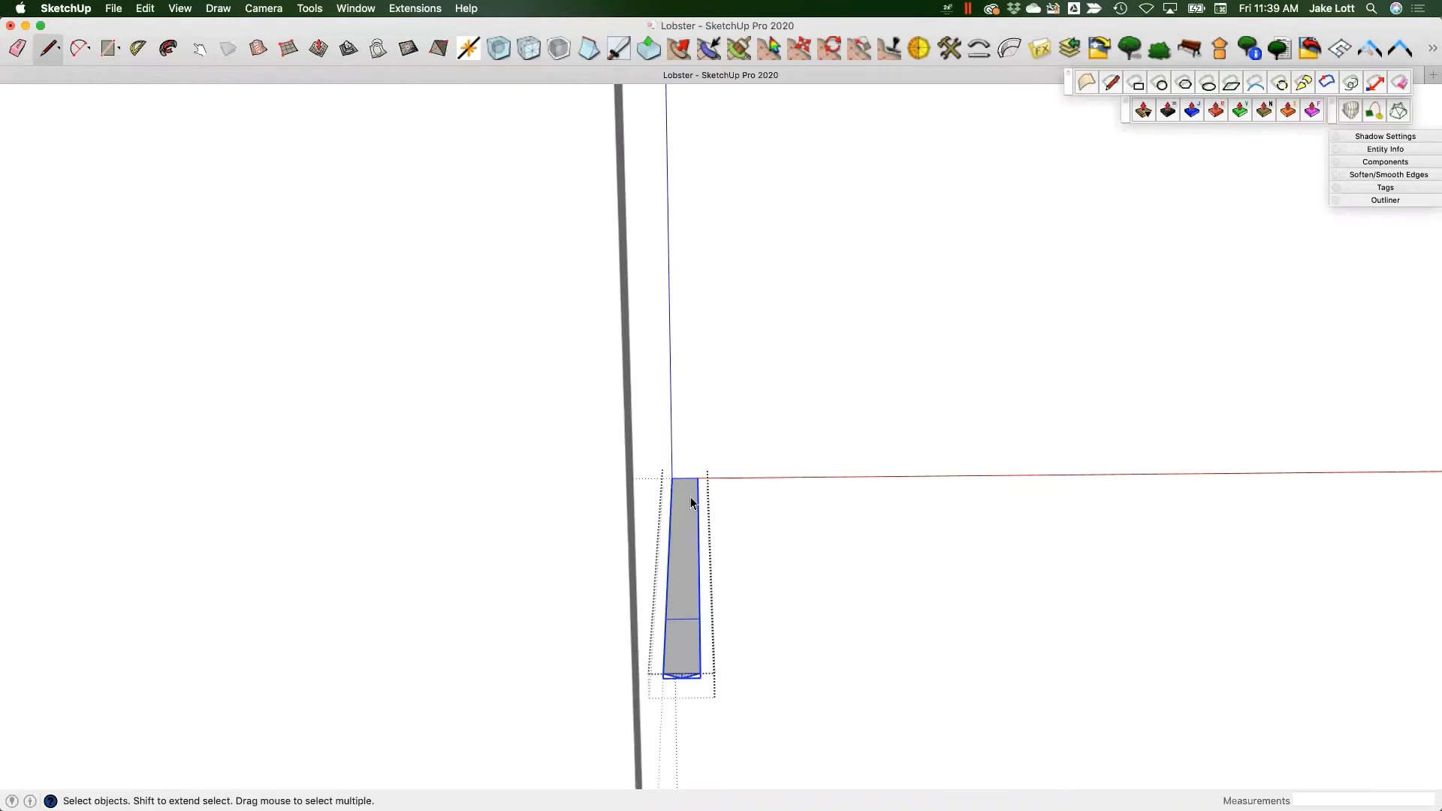
key("m")
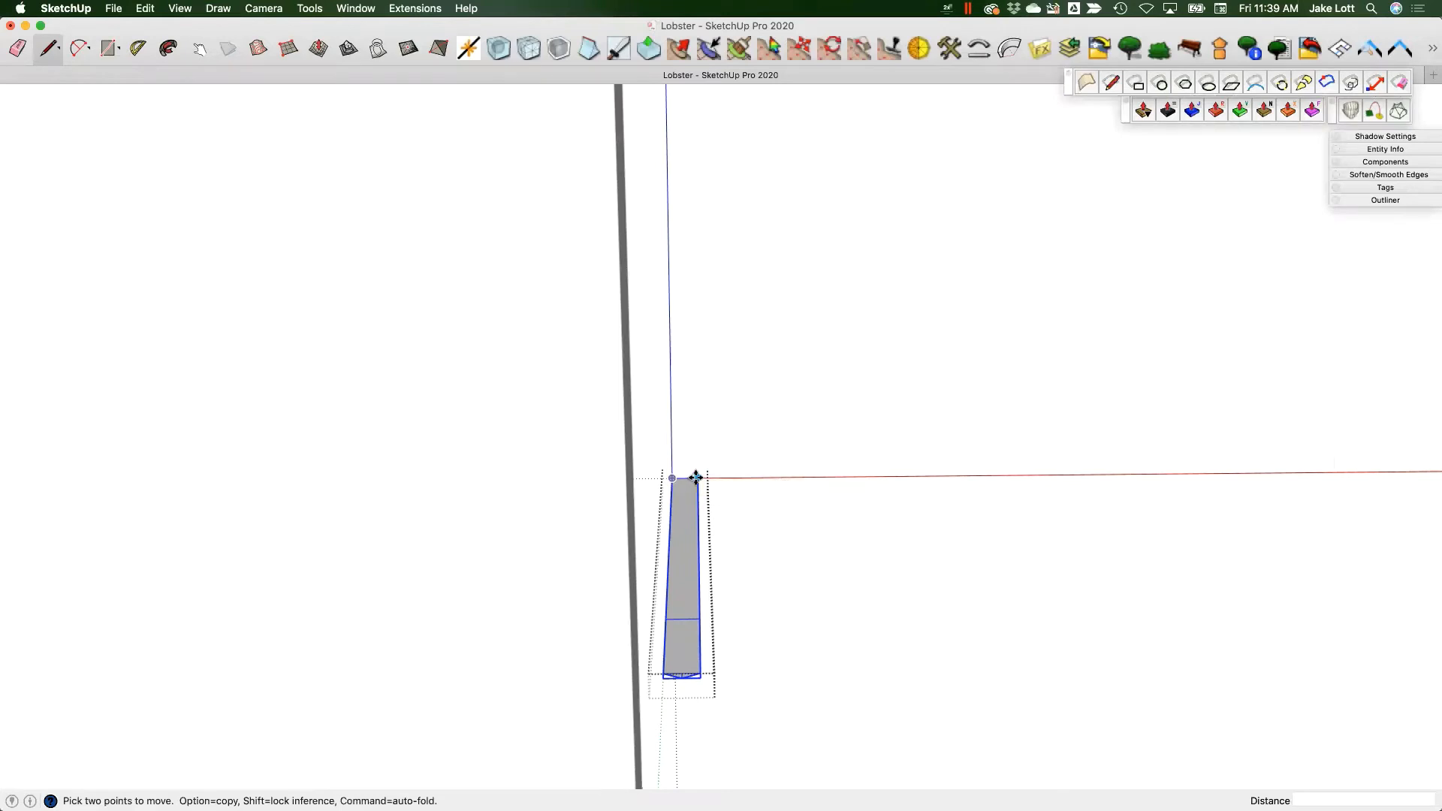
key("super+z")
key("t")
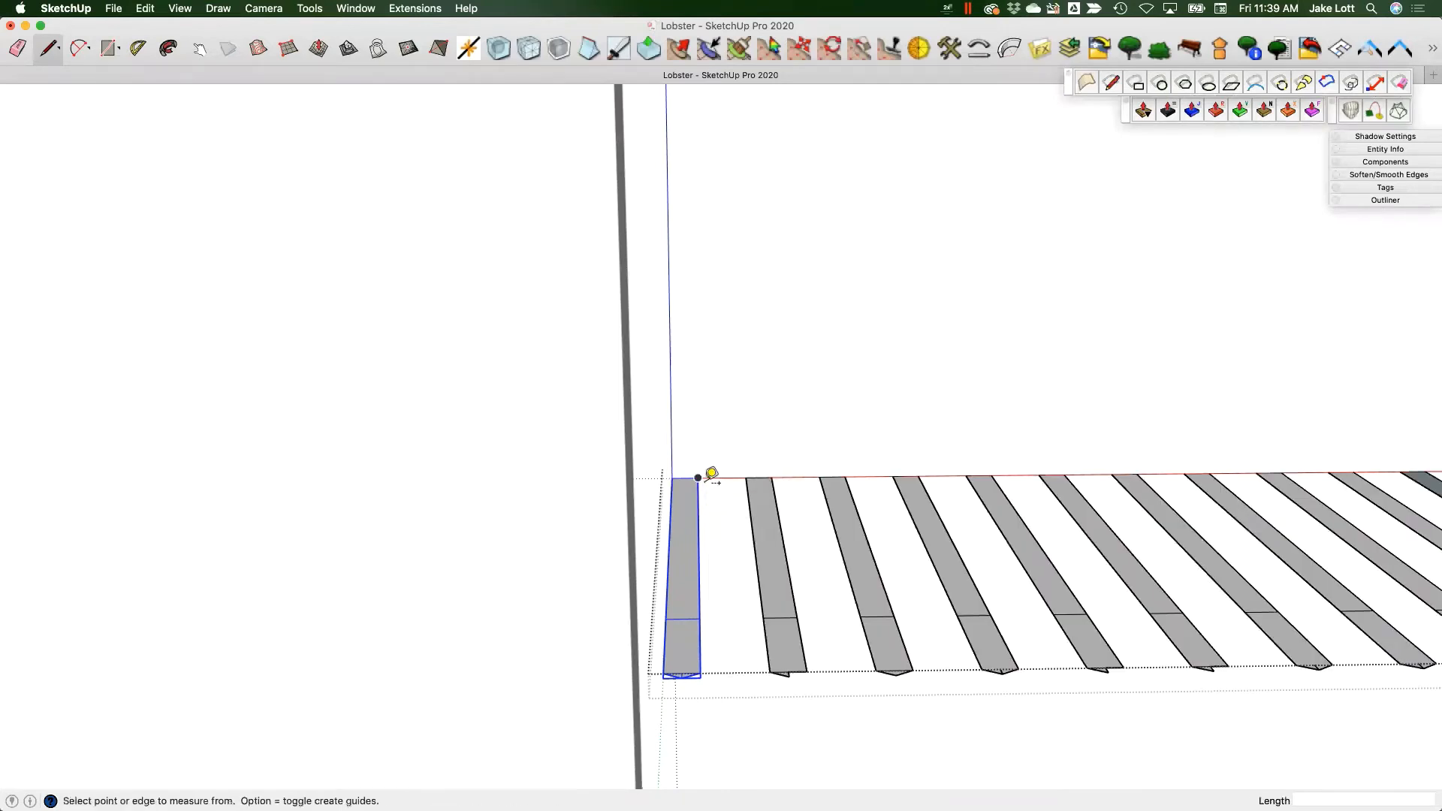
left_click(700, 474)
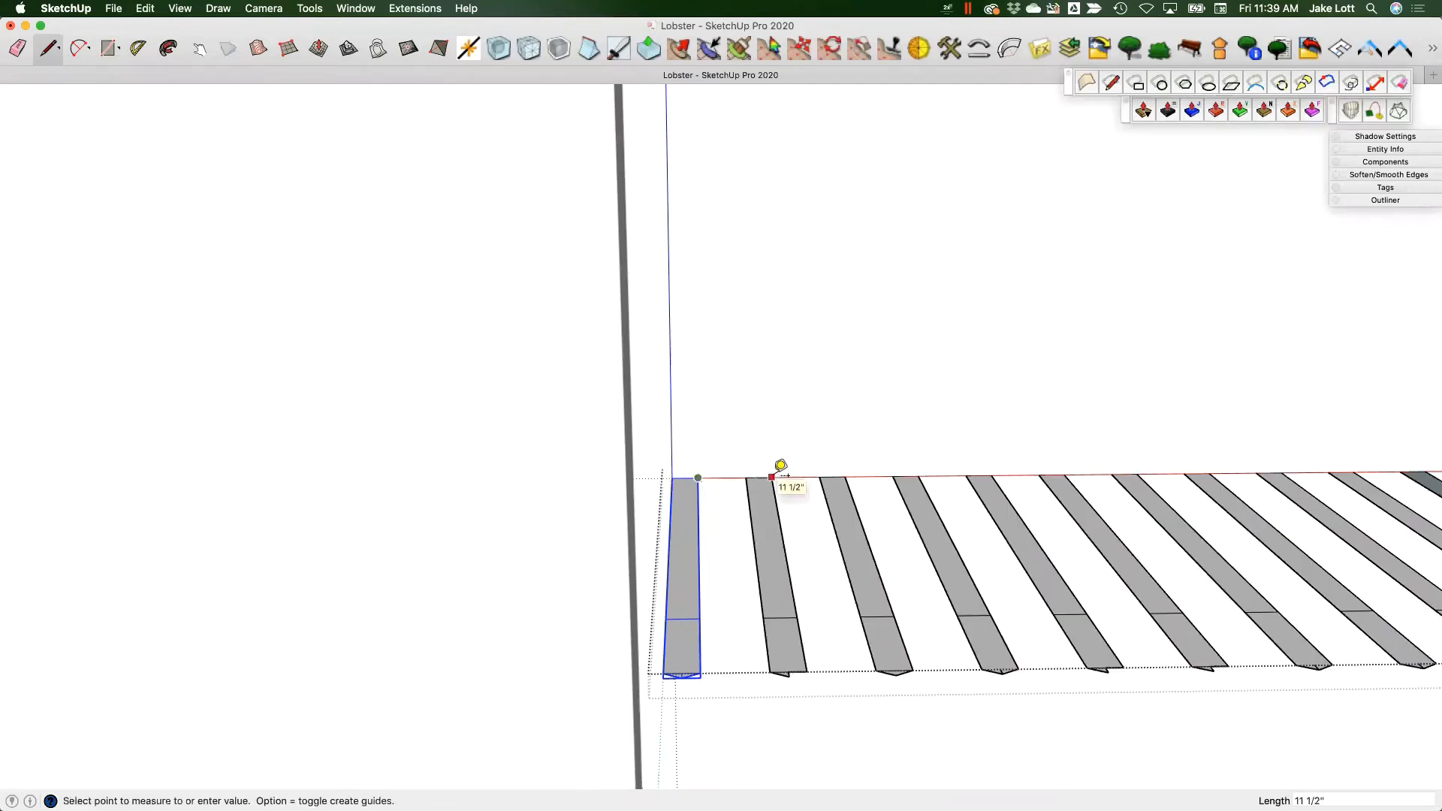
left_click(772, 476)
scroll(773, 473, "down", 6)
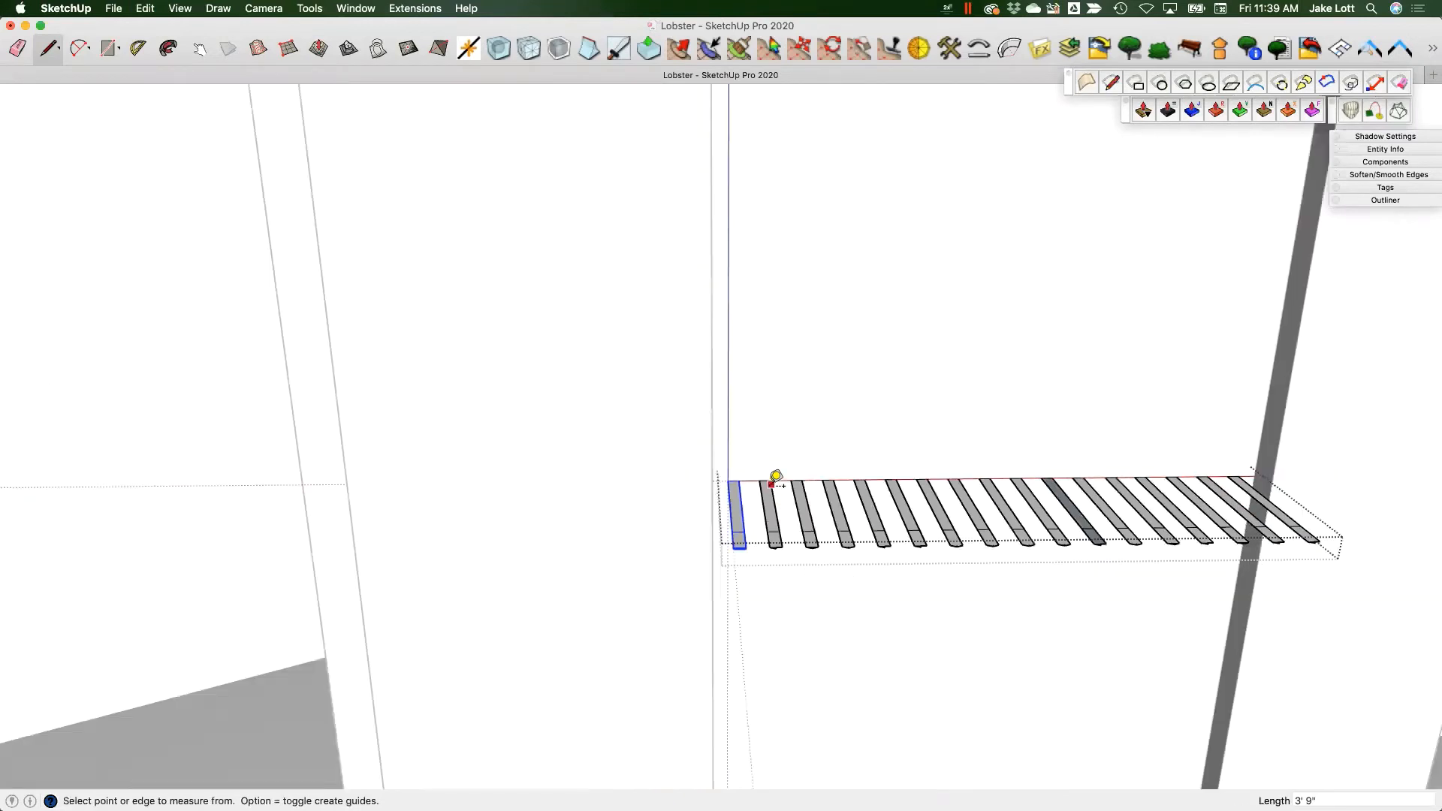
- Delete all the trellis beam copies except the first beam at the axis origin
key("space")
left_click_drag(752, 421, 1232, 624)
key("Delete")
- Copy the remaining trellis beam 11.5" along the red axis
scroll(746, 507, "up", 5)
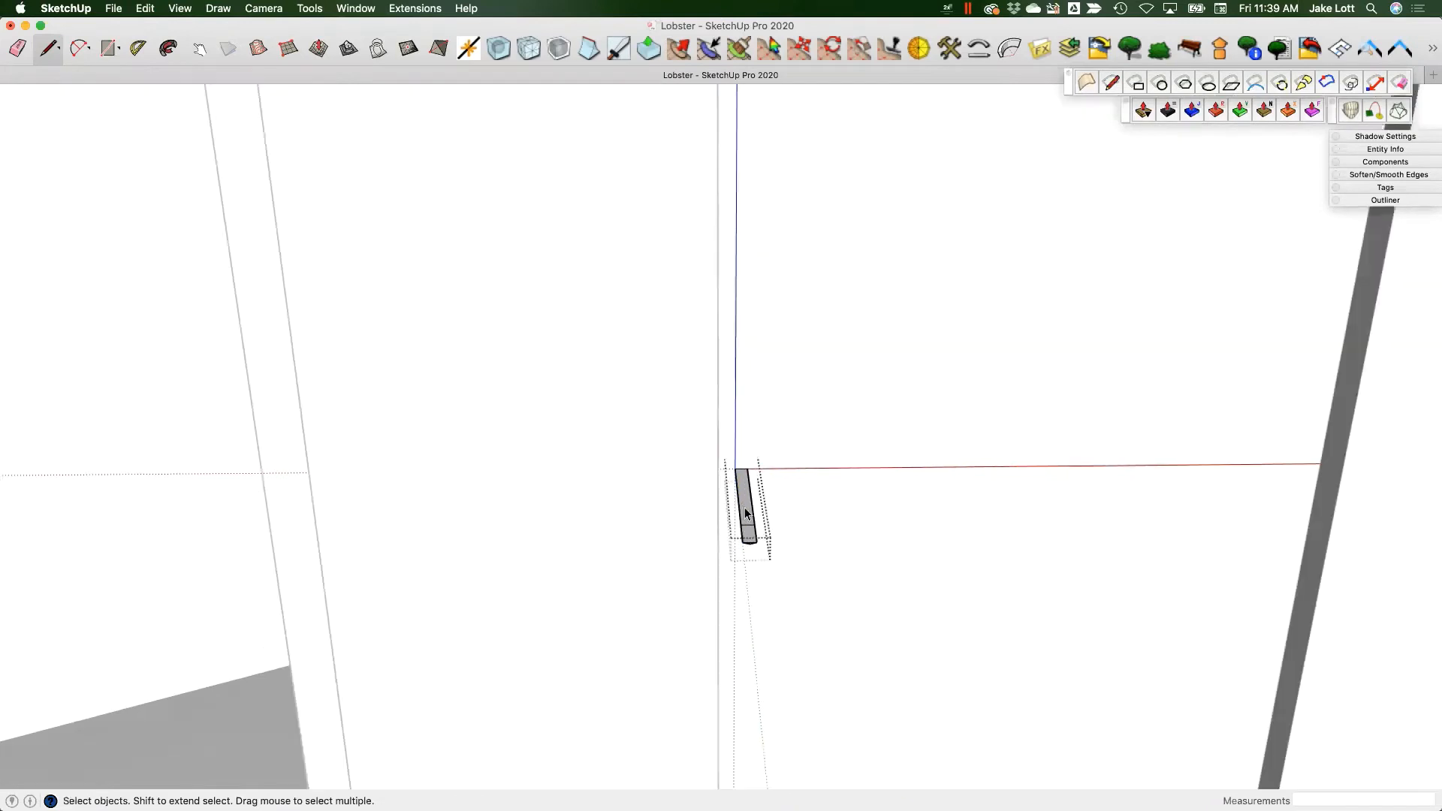
left_click(746, 511)
key("m")
left_click(747, 454)
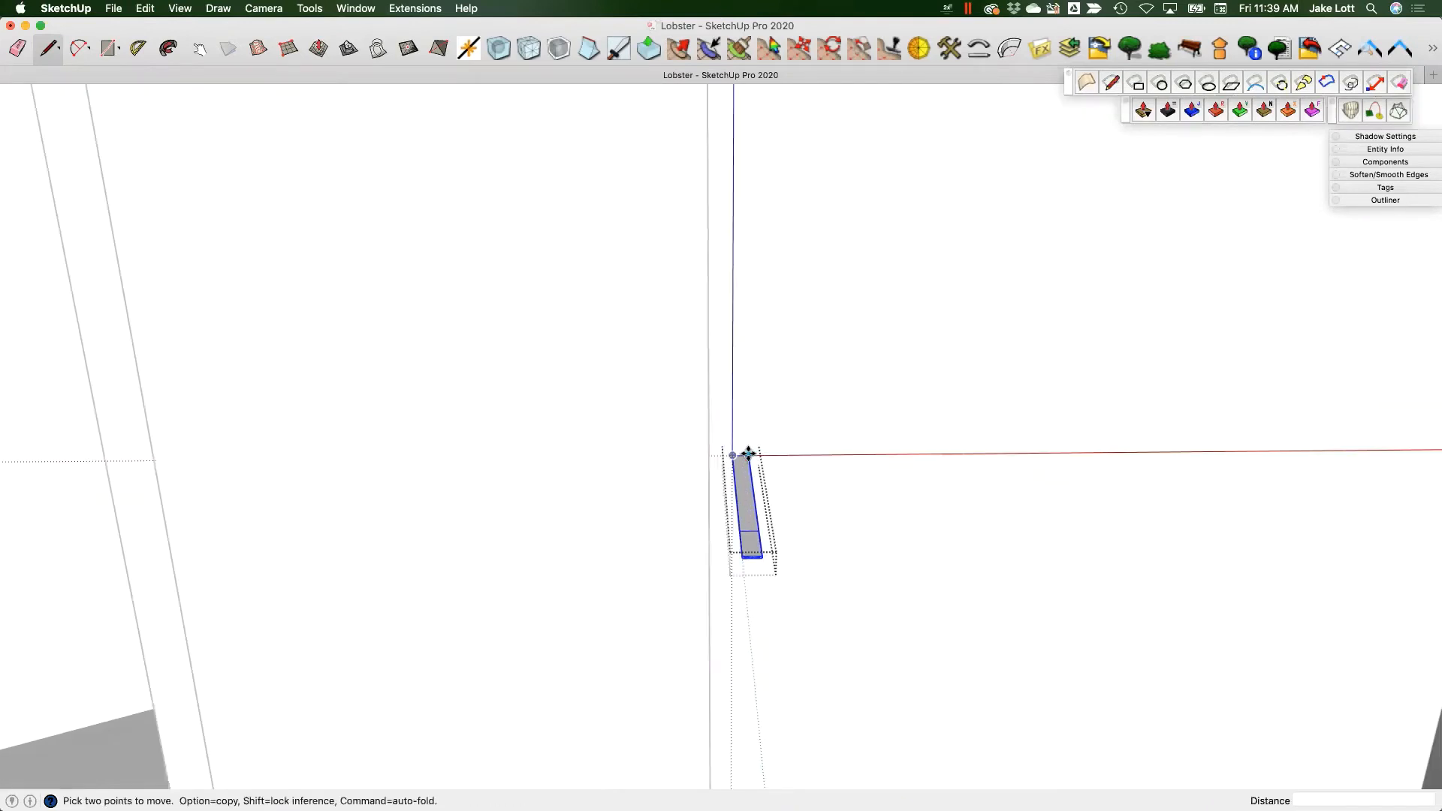
scroll(749, 454, "up", 2)
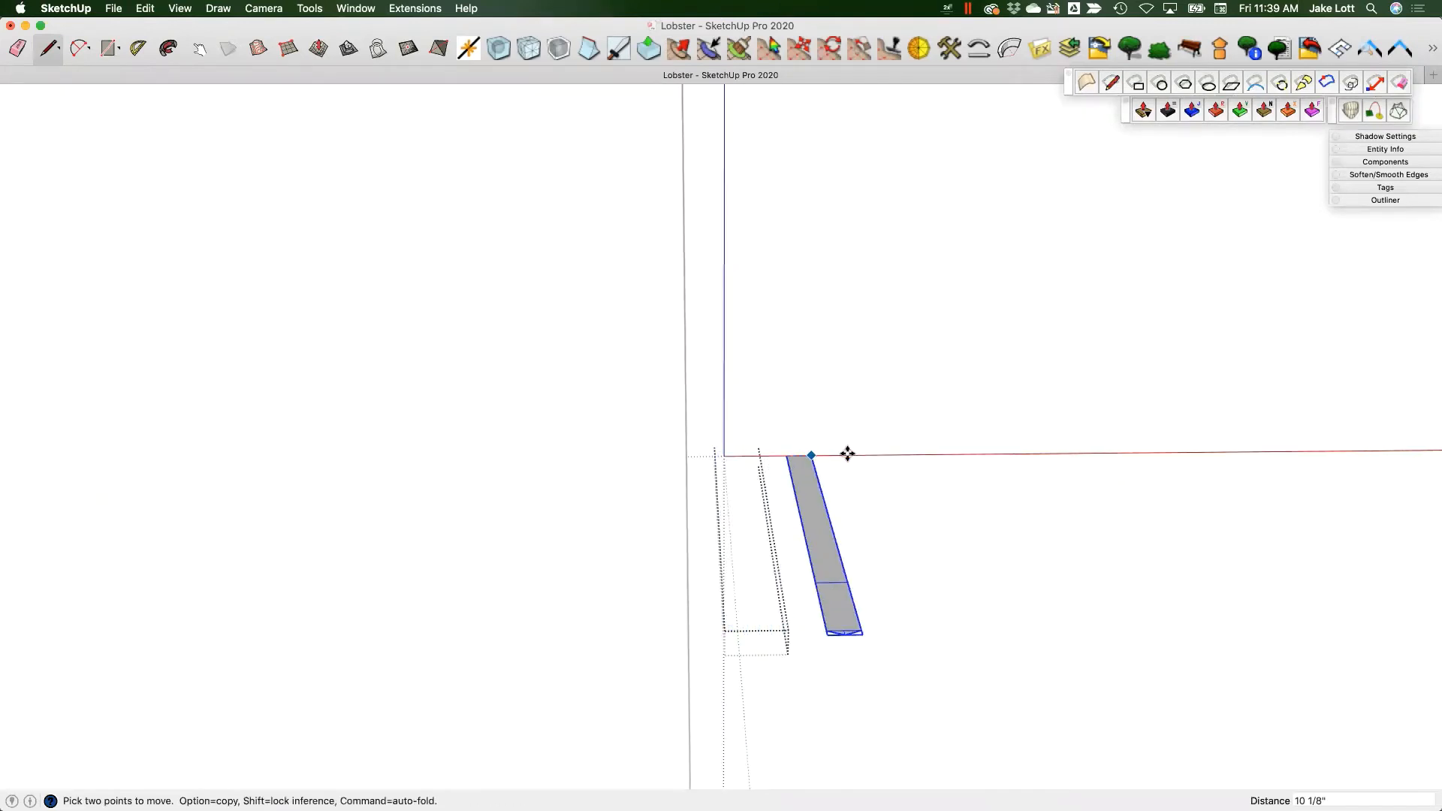
key("alt")
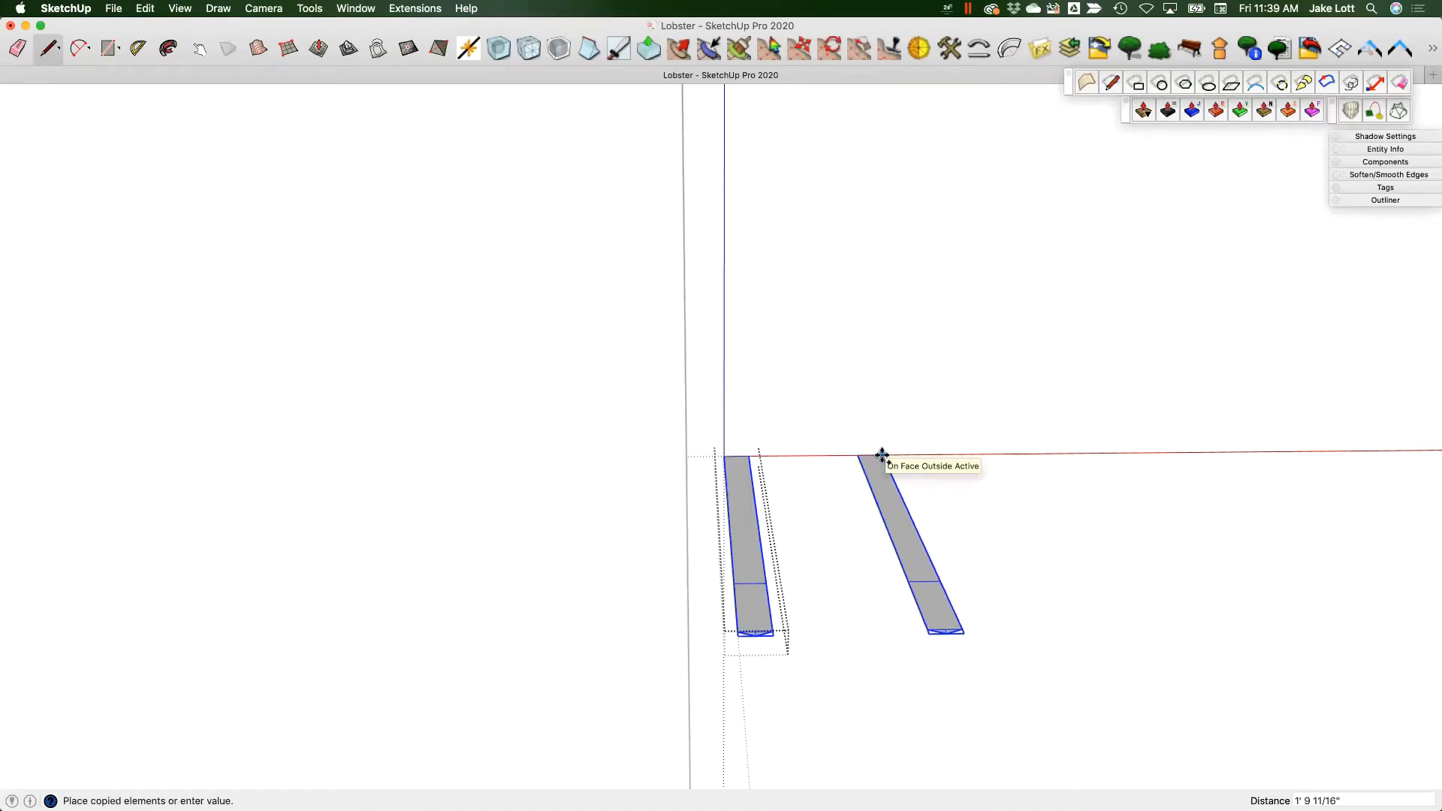
scroll(882, 456, "down", 4)
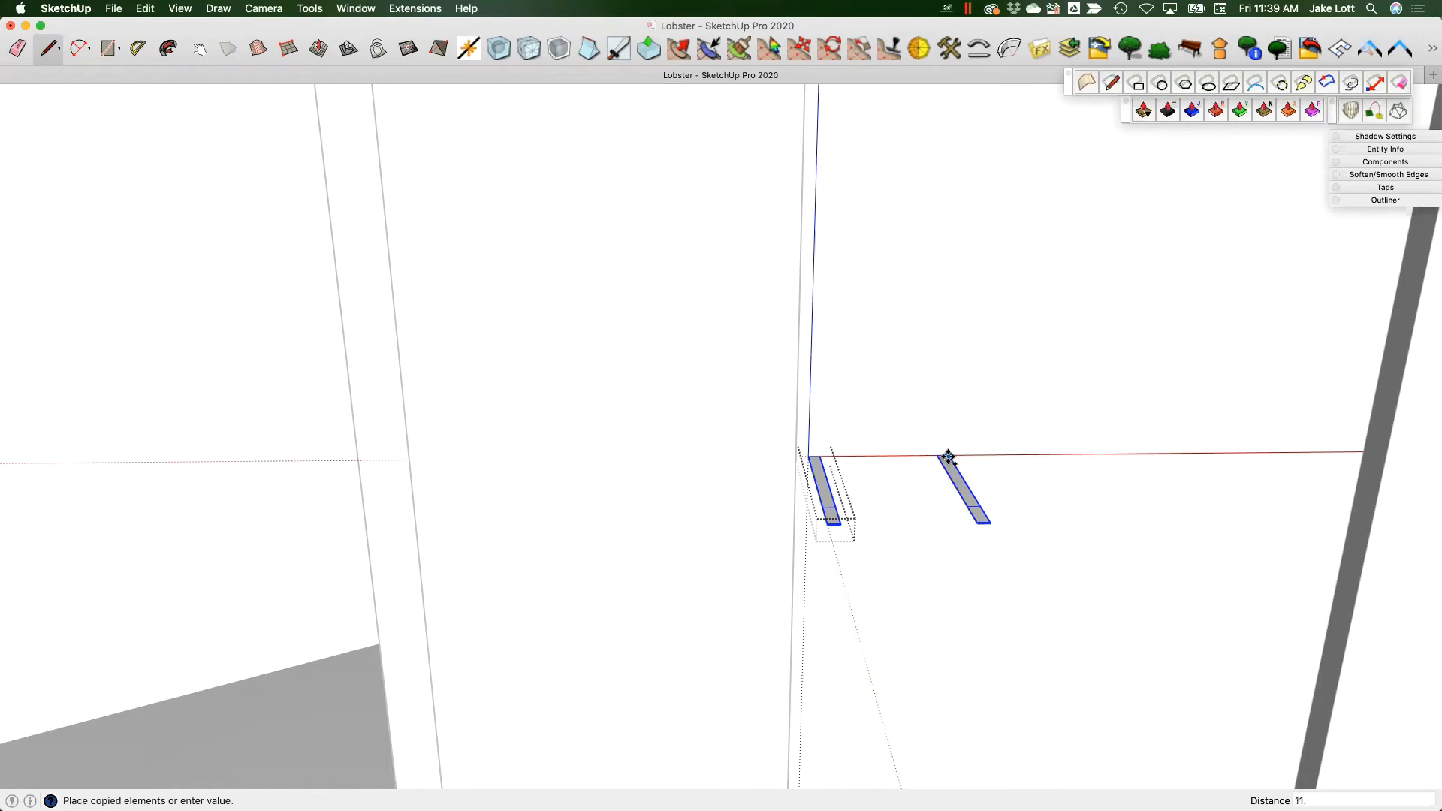
key("Return")
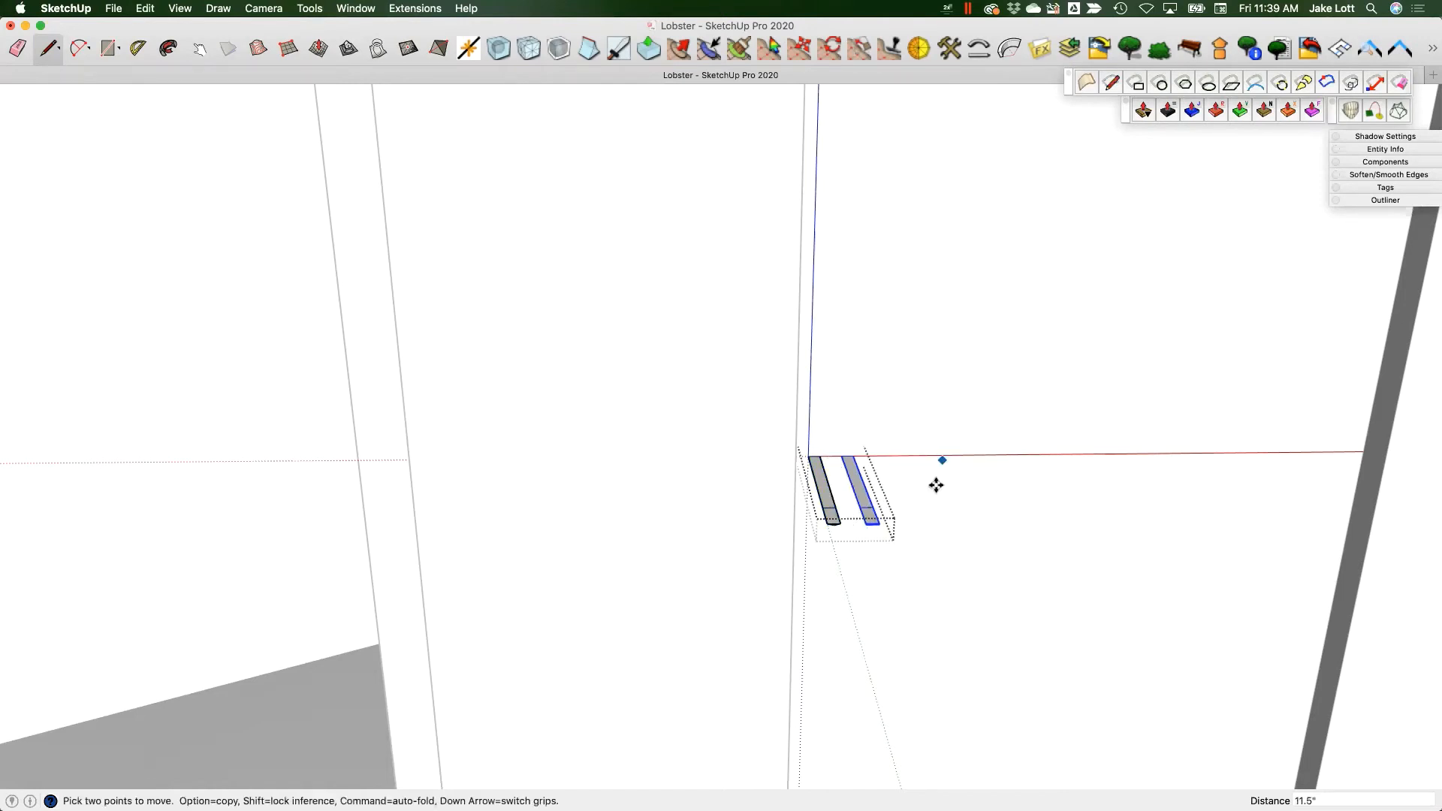
- Array the beam copy along the wall at the same spacing, trying 12x and 14x and settling on 15x
scroll(911, 557, "down", 2)
middle_click_drag(911, 557, 881, 521)
type("12")
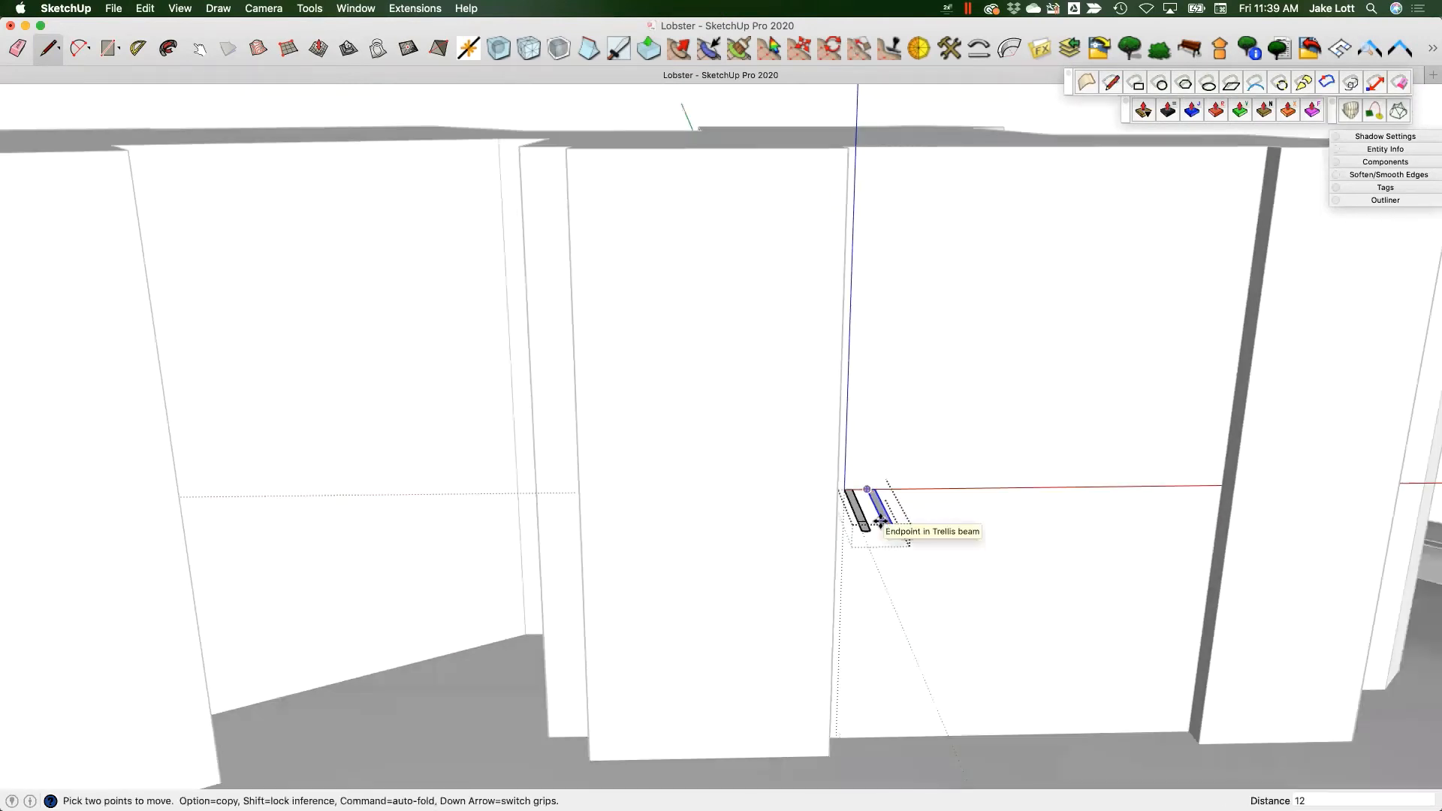
type("x")
key("Return")
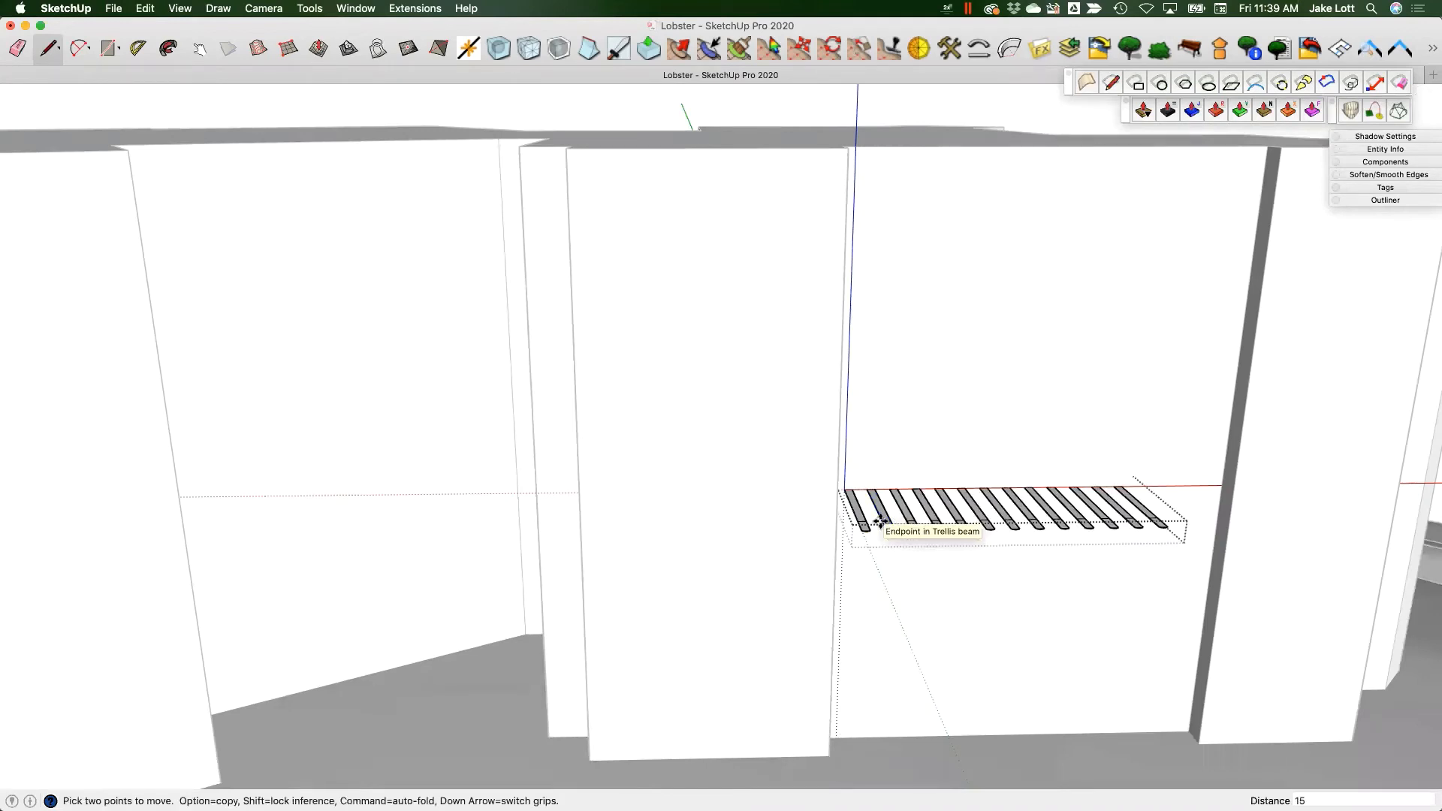
type("15x")
key("Return")
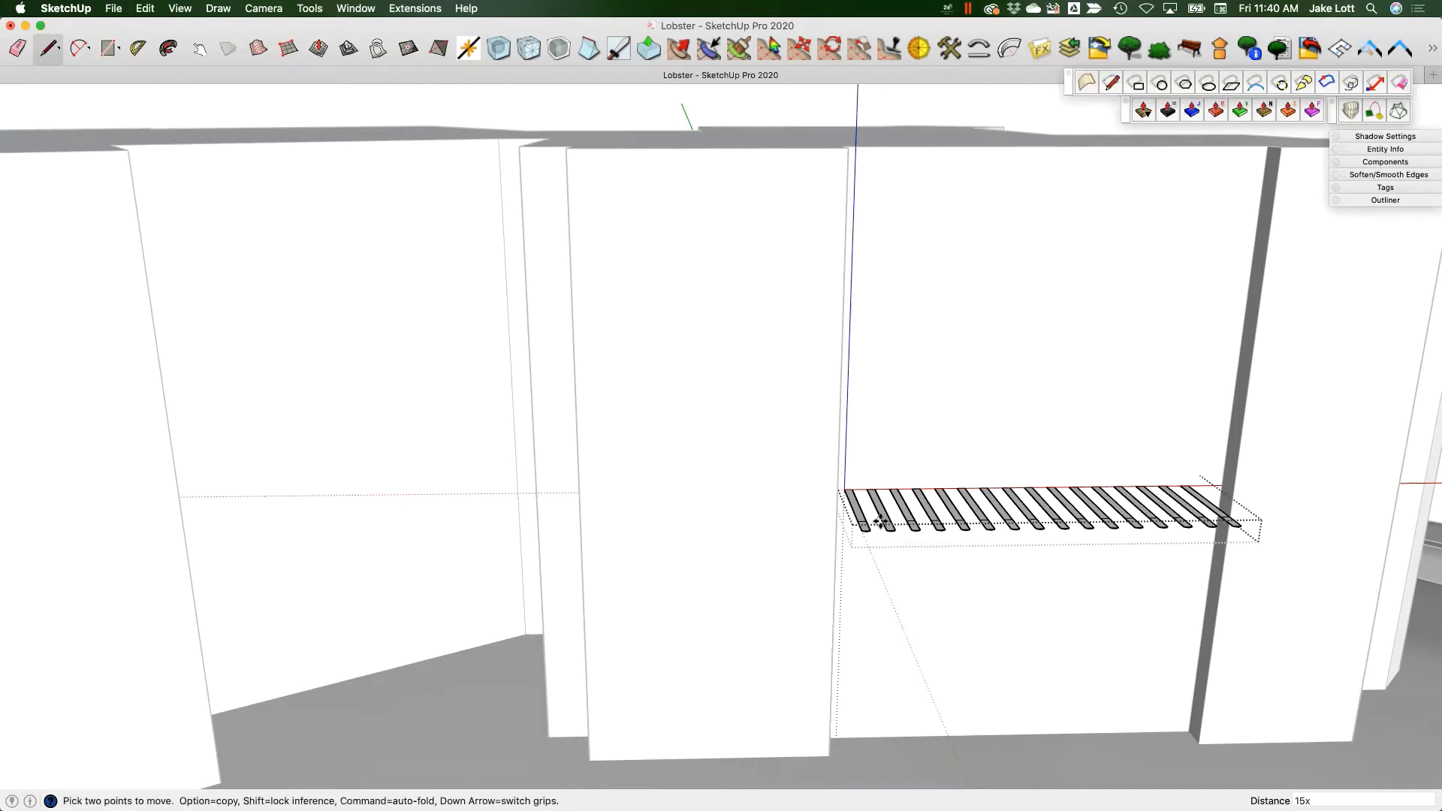
type("14x")
key("Return")
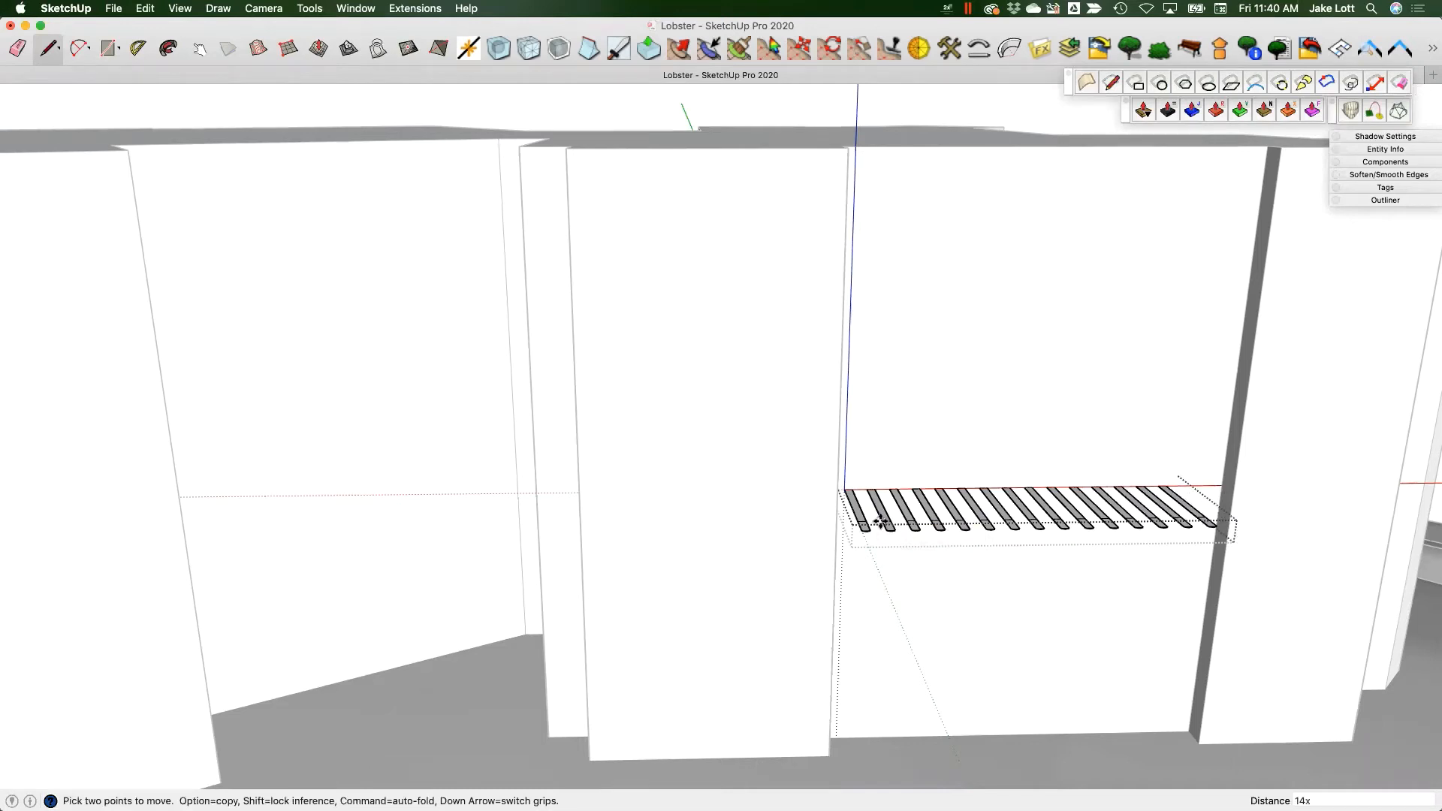
type("15x")
key("Return")
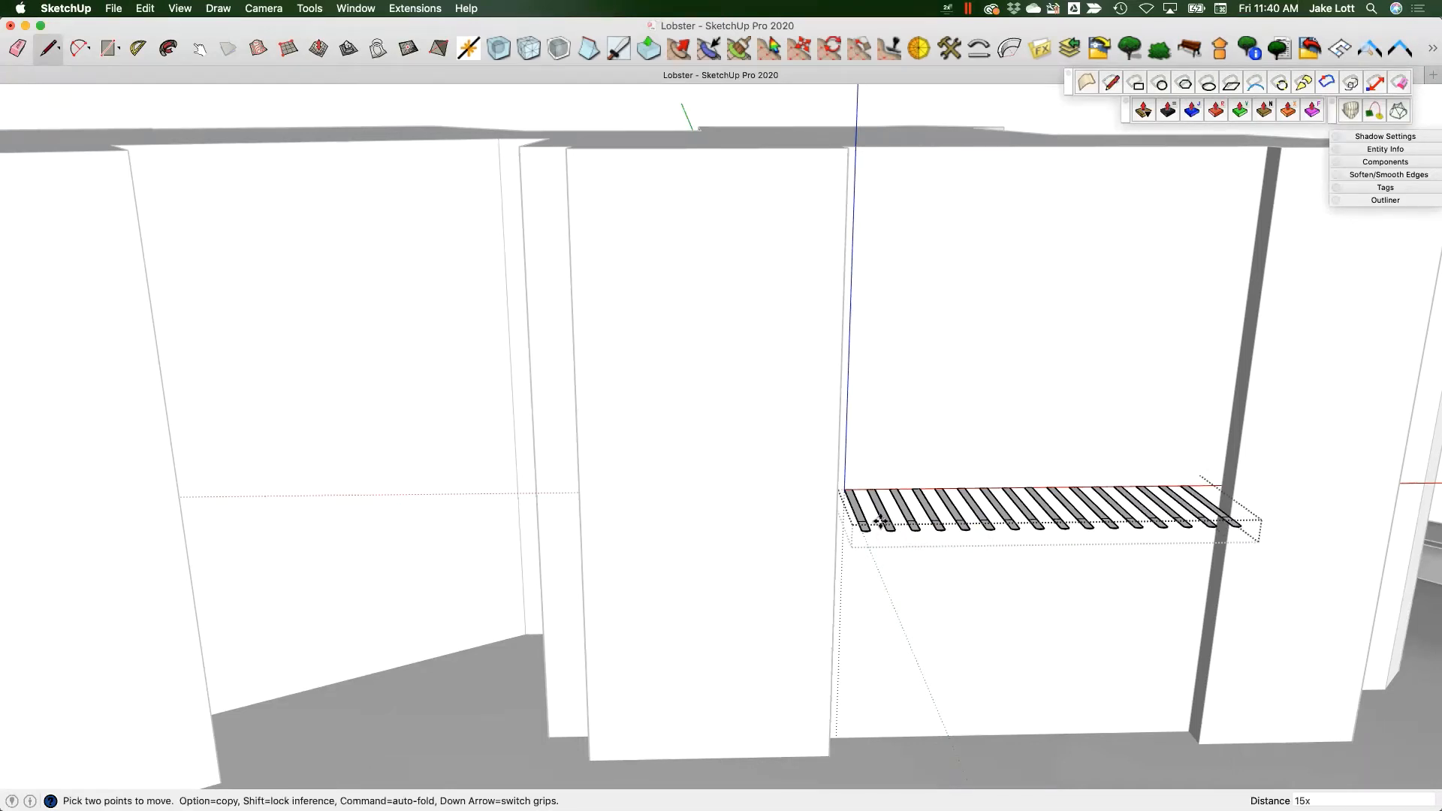
- Edit the first beam component and erase its pointed end geometry and the edge crossing its face near that end
middle_click_drag(879, 509, 818, 583)
scroll(734, 566, "up", 8)
scroll(738, 563, "up", 3)
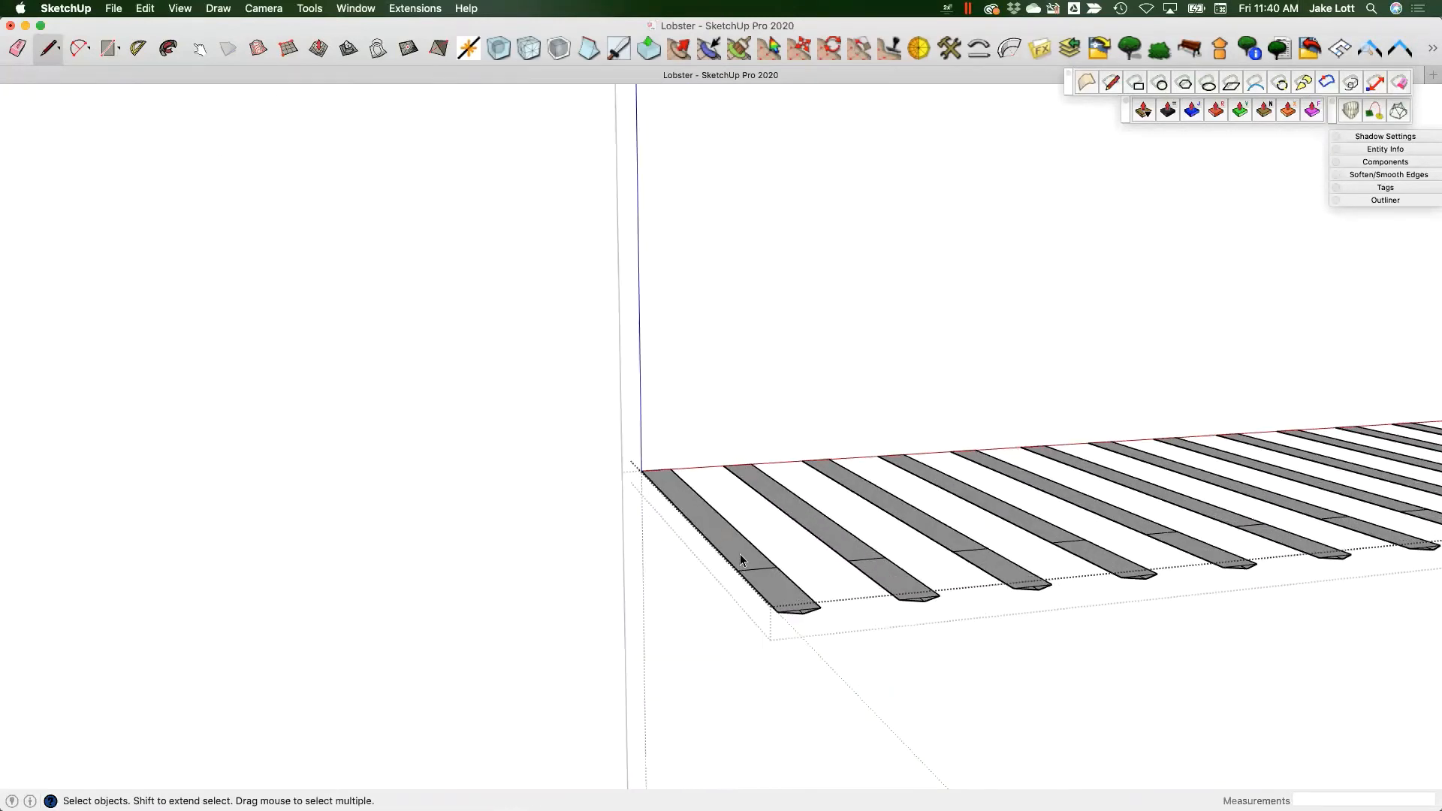
left_click(742, 557)
scroll(755, 575, "up", 3)
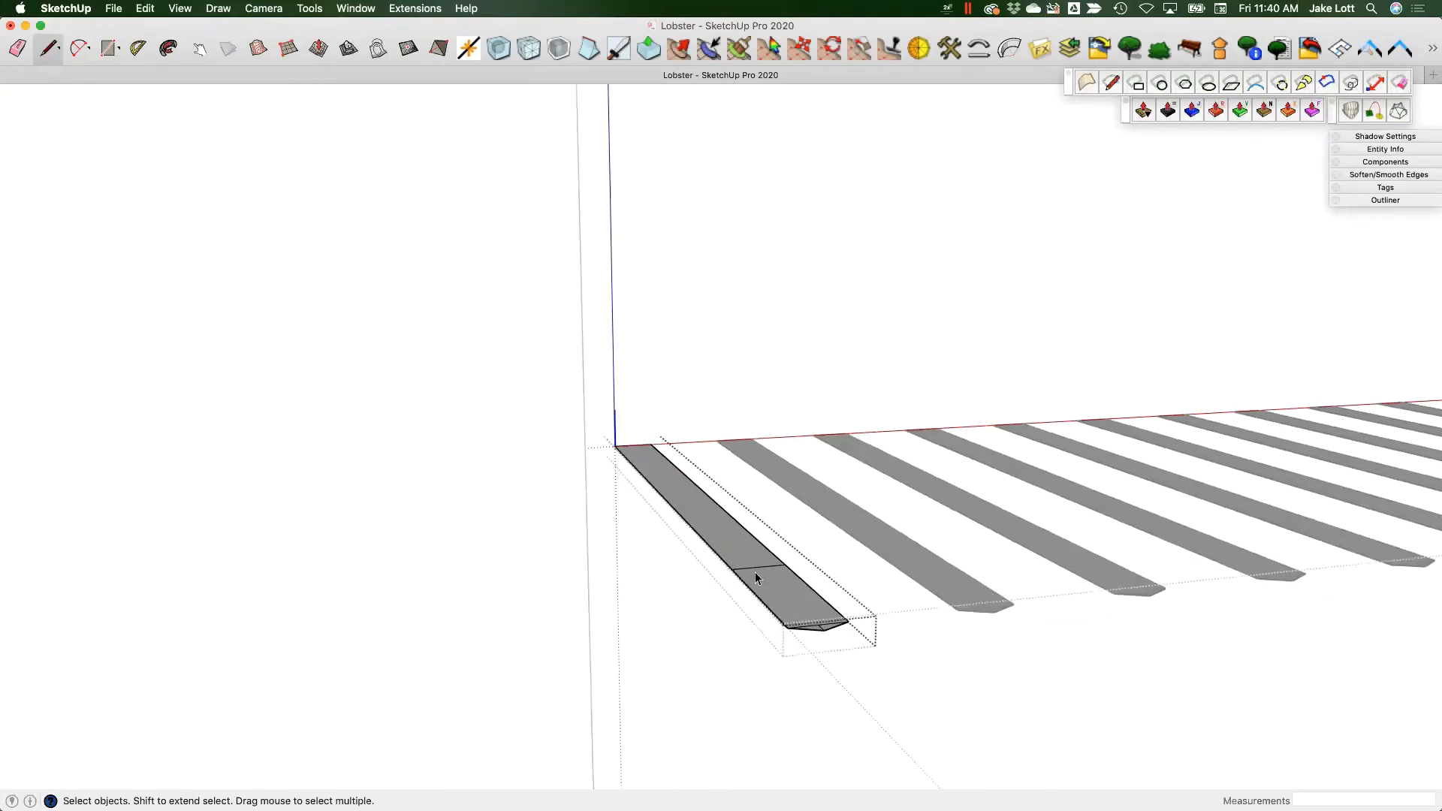
scroll(755, 571, "up", 2)
key("e")
scroll(834, 621, "up", 2)
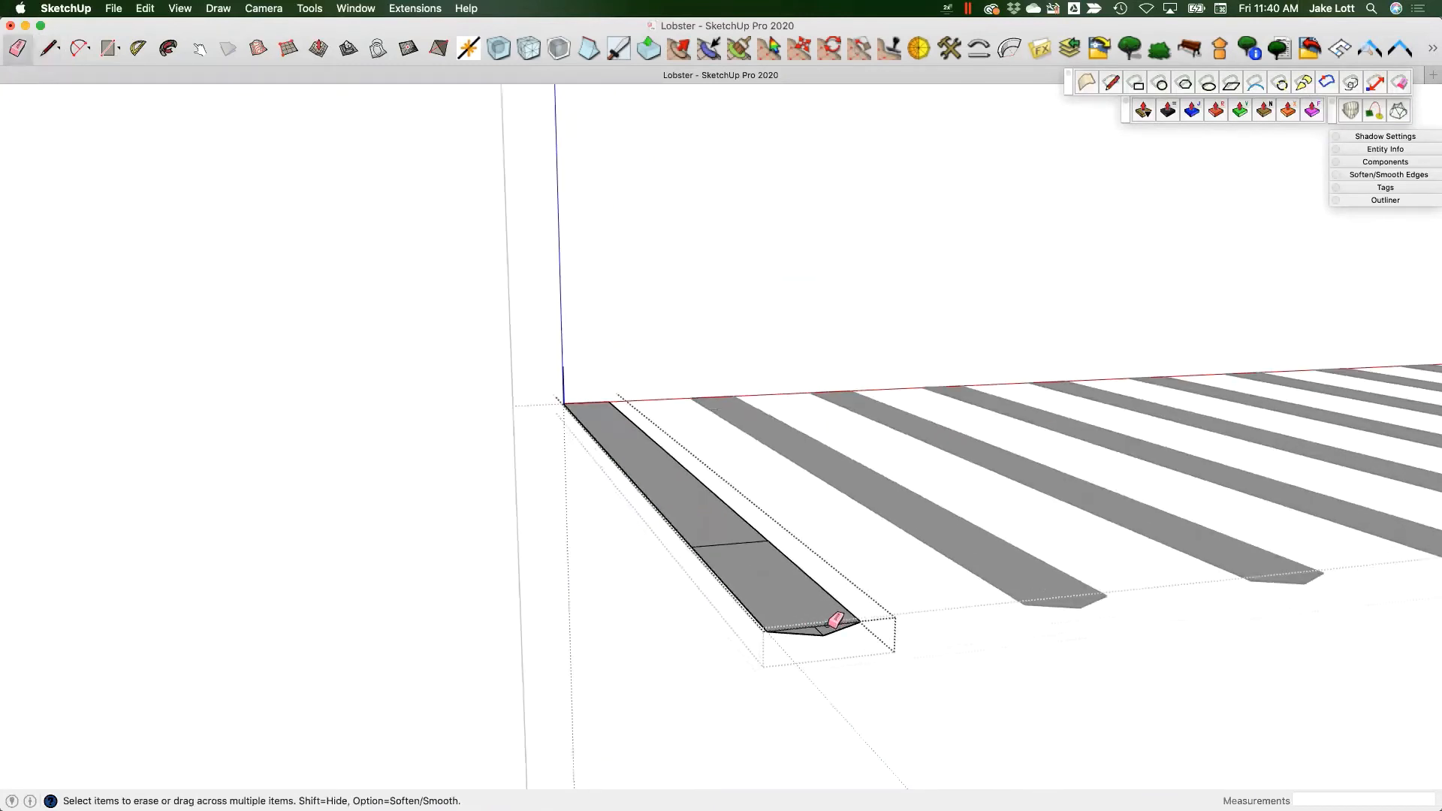
scroll(834, 621, "up", 2)
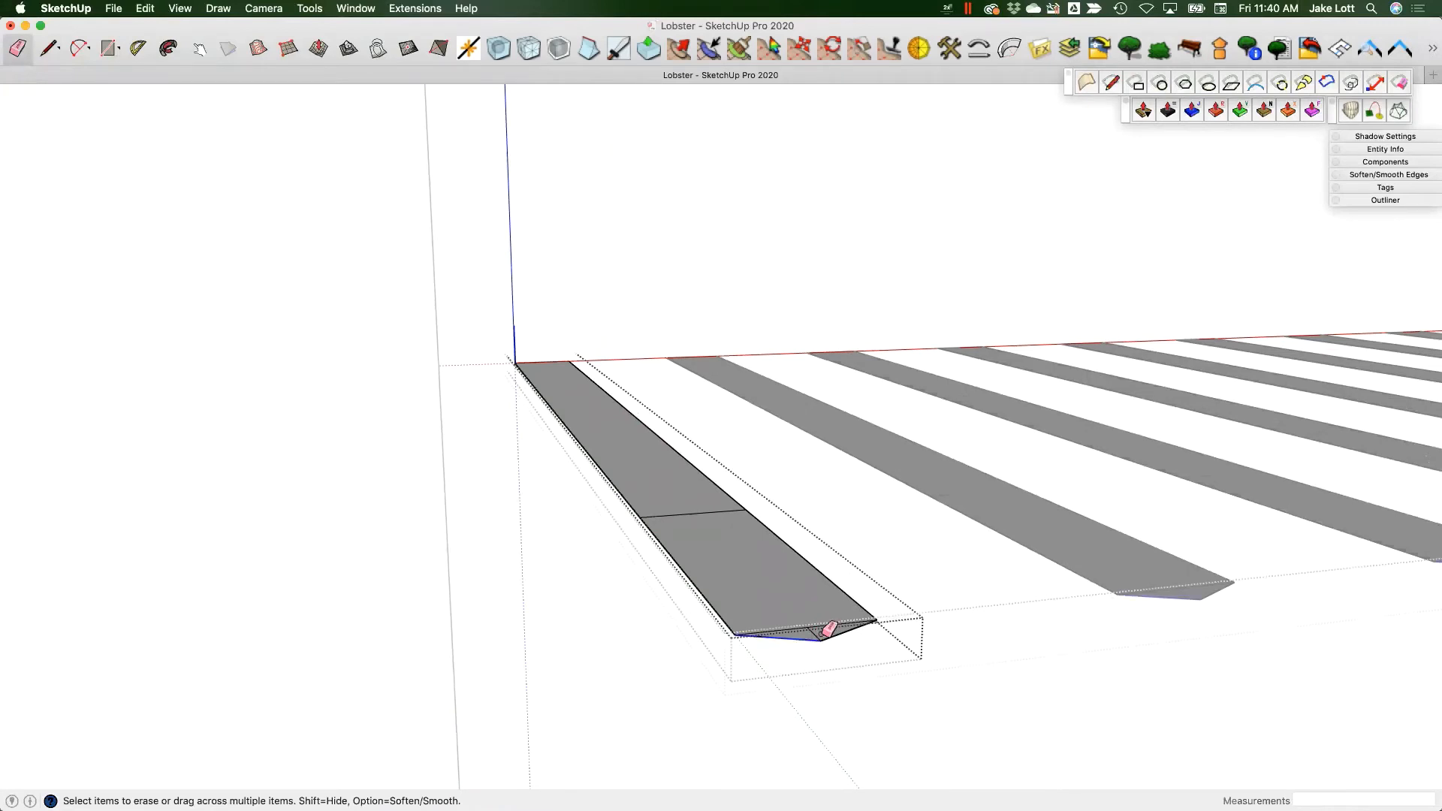
left_click(834, 629)
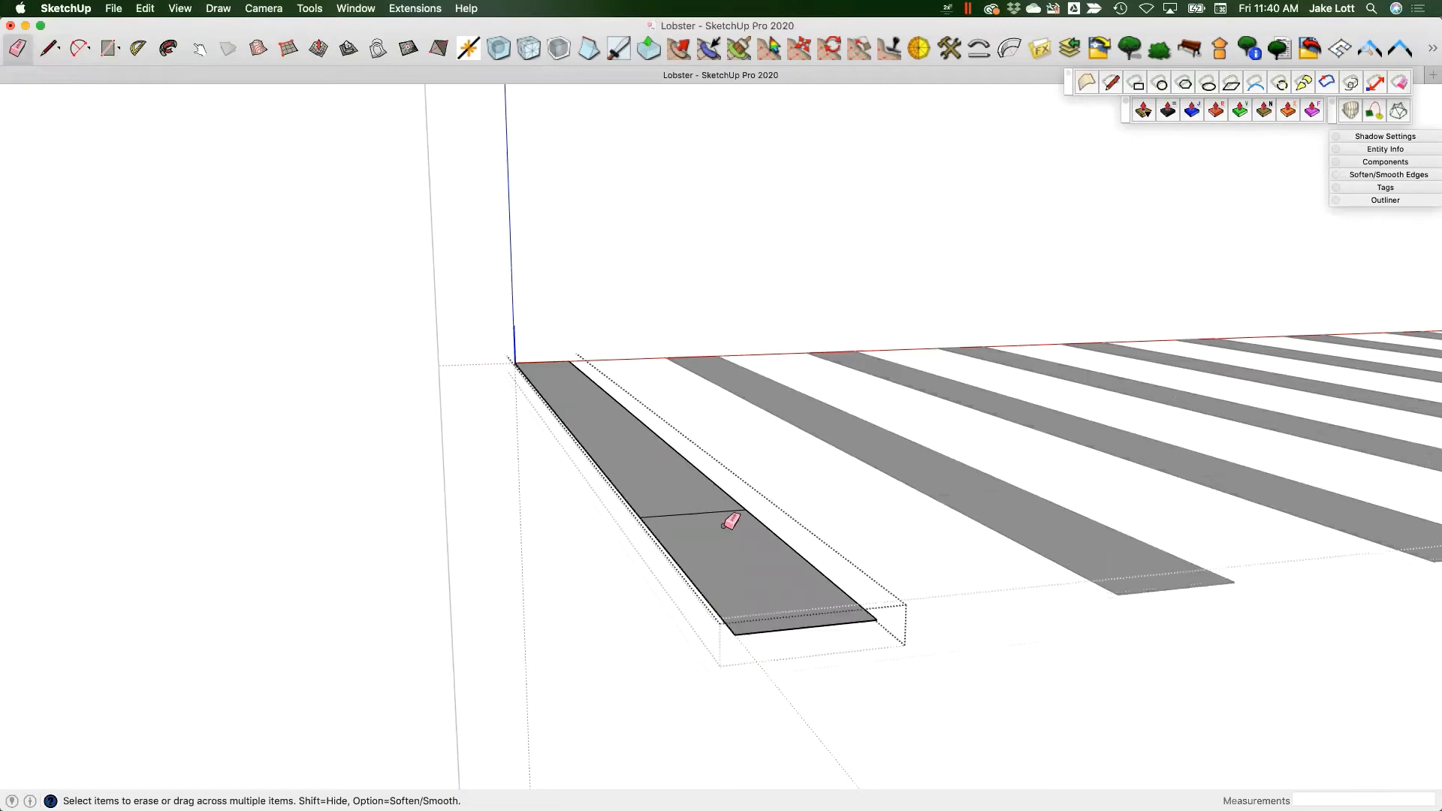
left_click(697, 512)
- Push/Pull the first beam's flat face upward 4" to give the beam its thickness
scroll(697, 531, "down", 3)
mouse_move(784, 548)
middle_mouse_down()
mouse_move(1079, 521)
mouse_move(847, 579)
mouse_move(755, 560)
middle_mouse_up()
key("p")
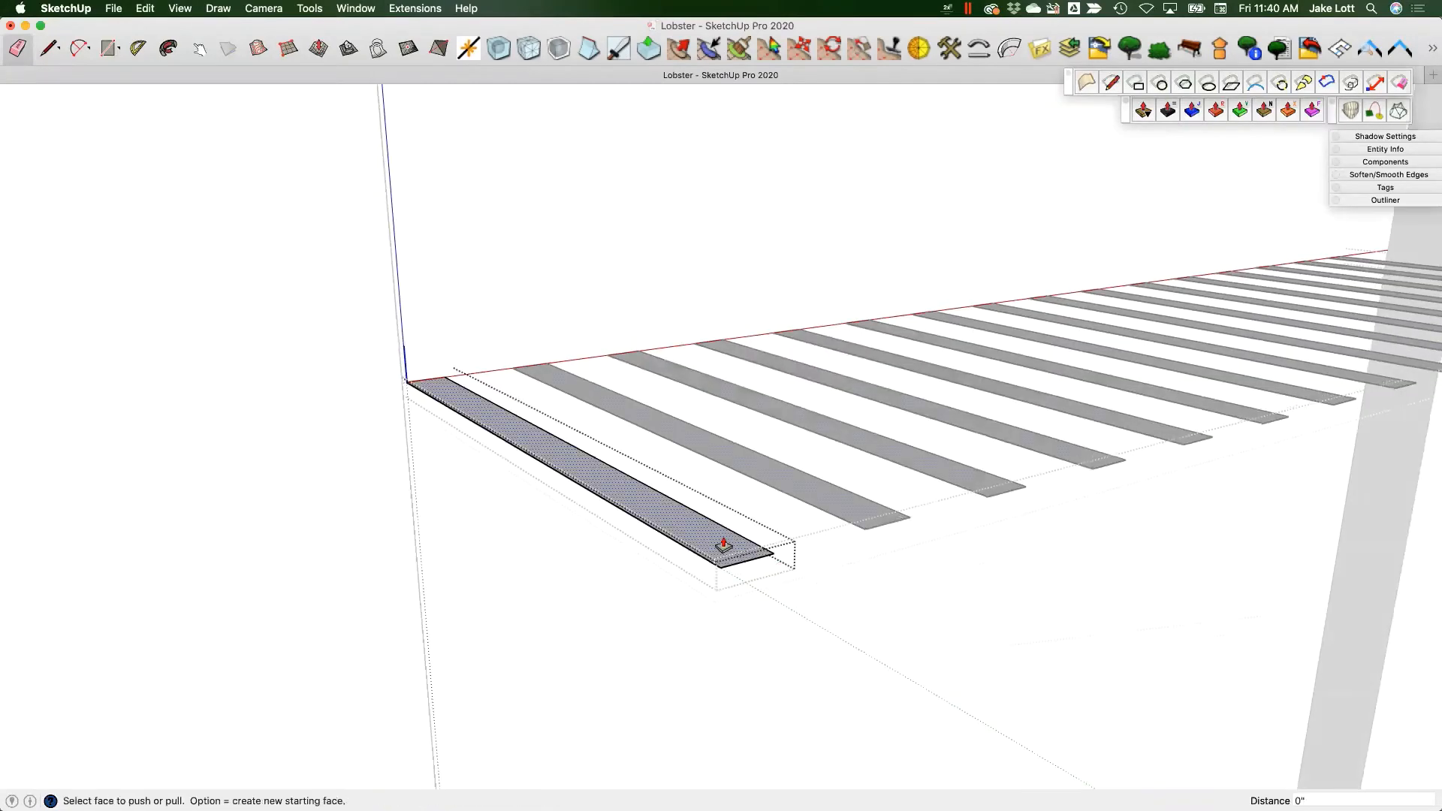
left_click(728, 531)
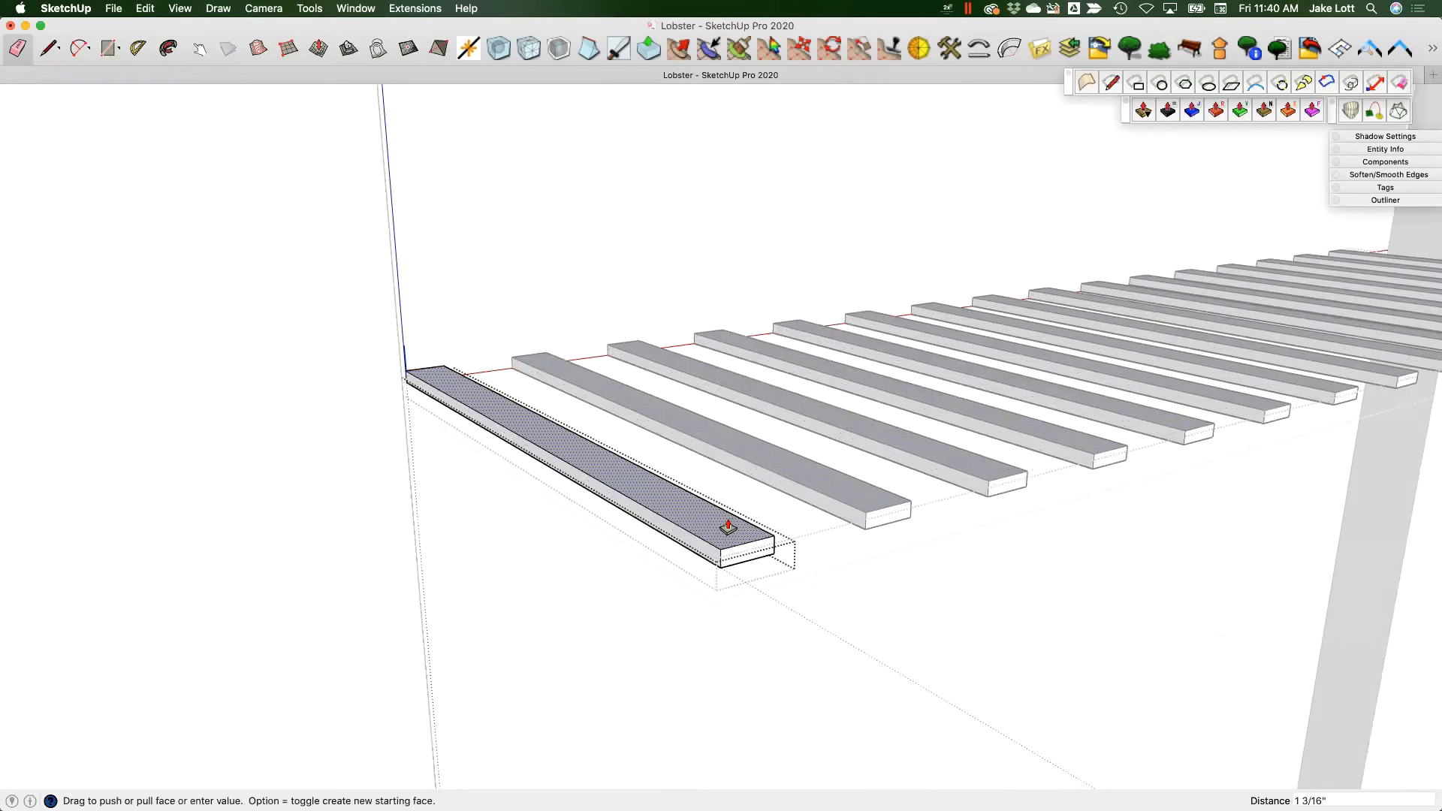
key("Return")
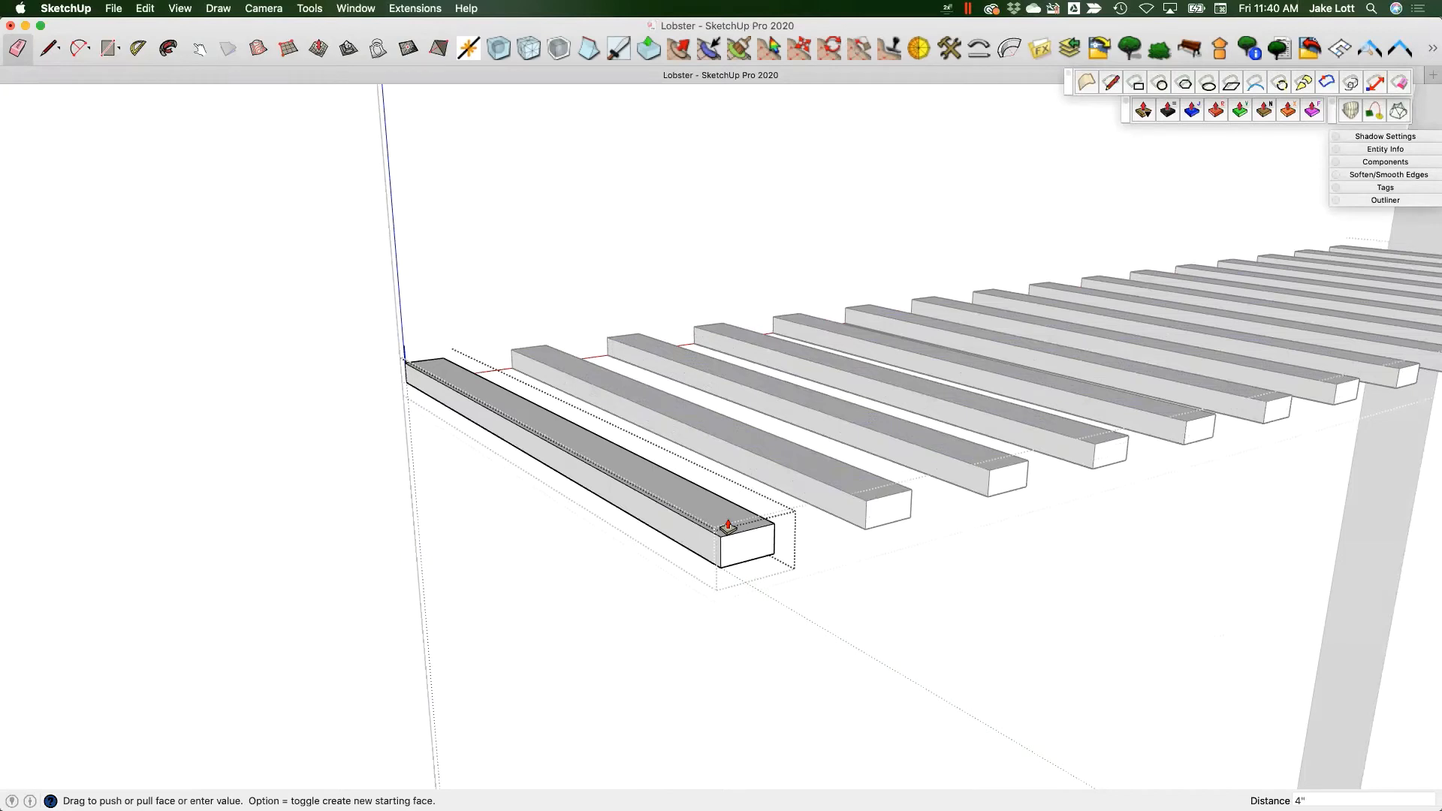
key("Return")
- Draw two crossing diagonal lines between opposite corners of the first beam's square end face
mouse_move(750, 531)
middle_mouse_down()
mouse_move(594, 488)
mouse_move(612, 393)
mouse_move(731, 461)
mouse_move(742, 532)
middle_mouse_up()
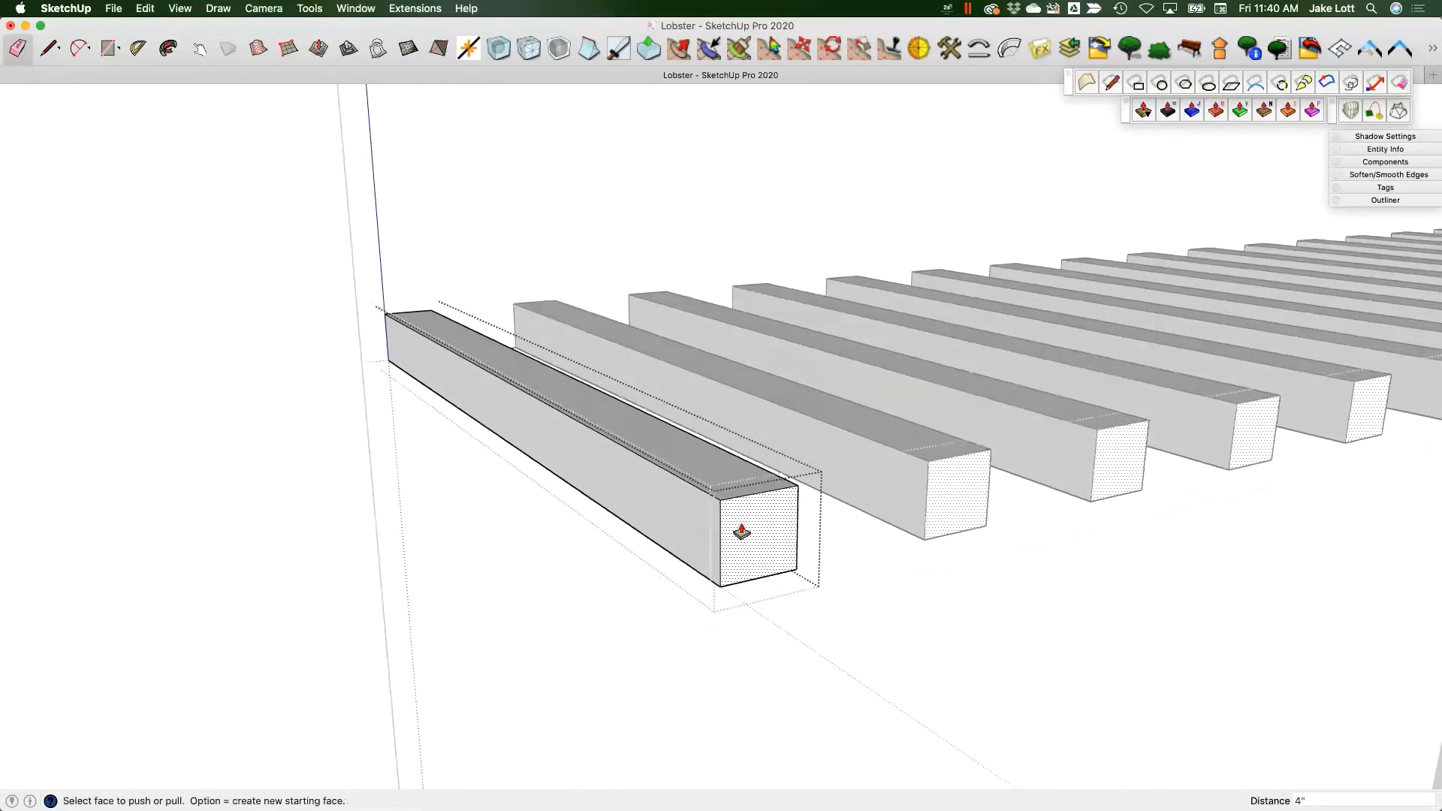
key("l")
left_click(720, 500)
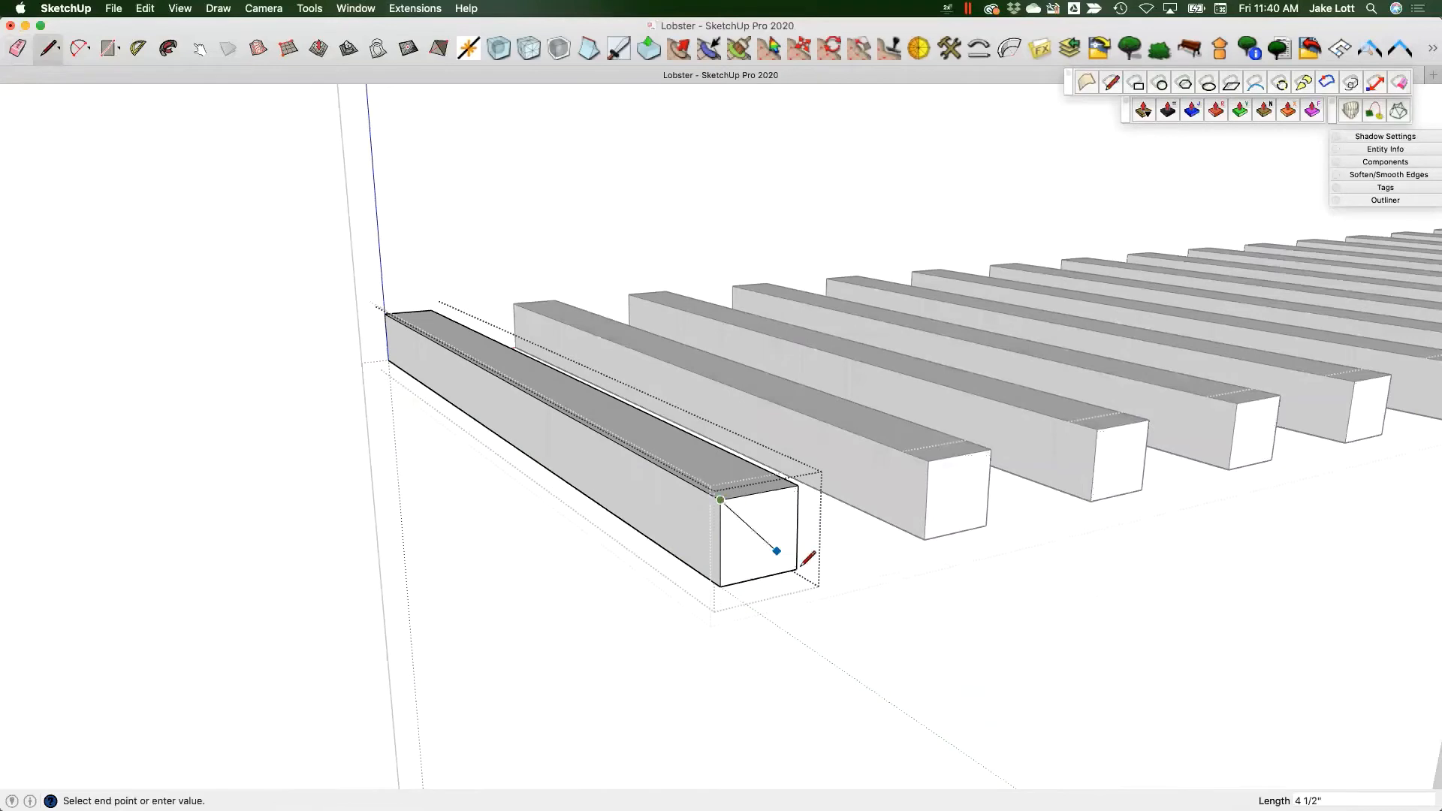
left_click(796, 563)
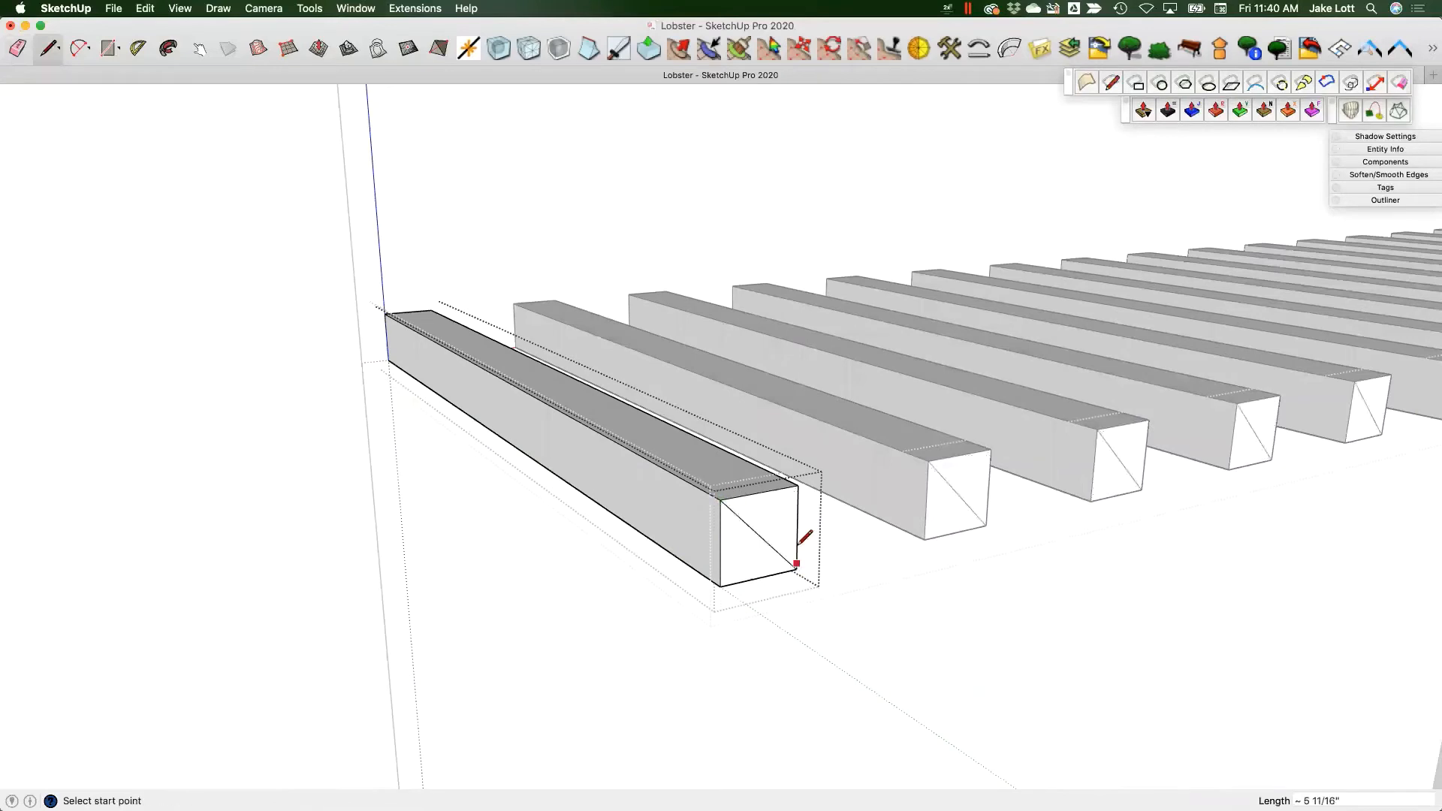
left_click(798, 489)
key("Escape")
left_click(798, 486)
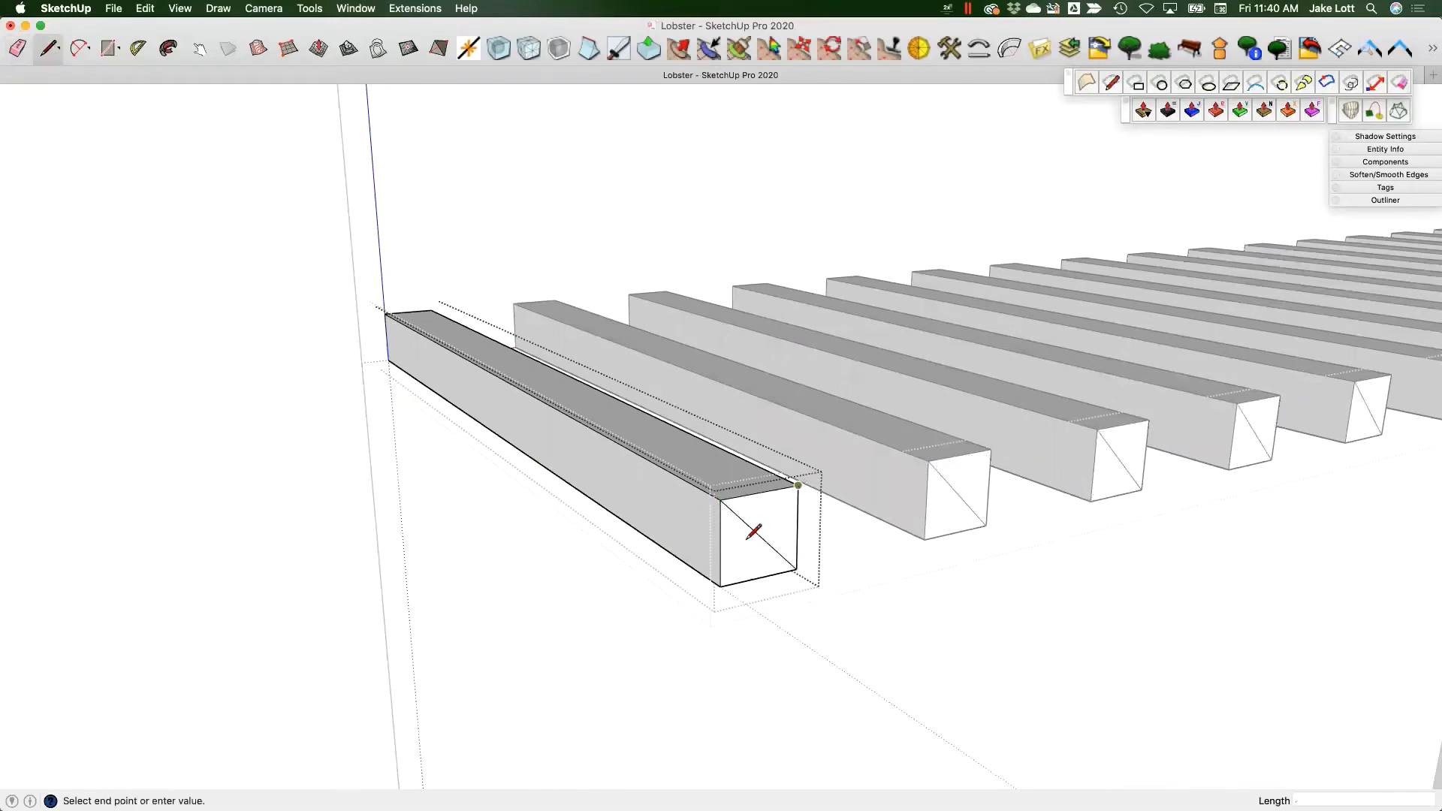
left_click(721, 585)
- Move the intersection of the diagonals 2" outward along the green axis to form a pointed beam end
key("m")
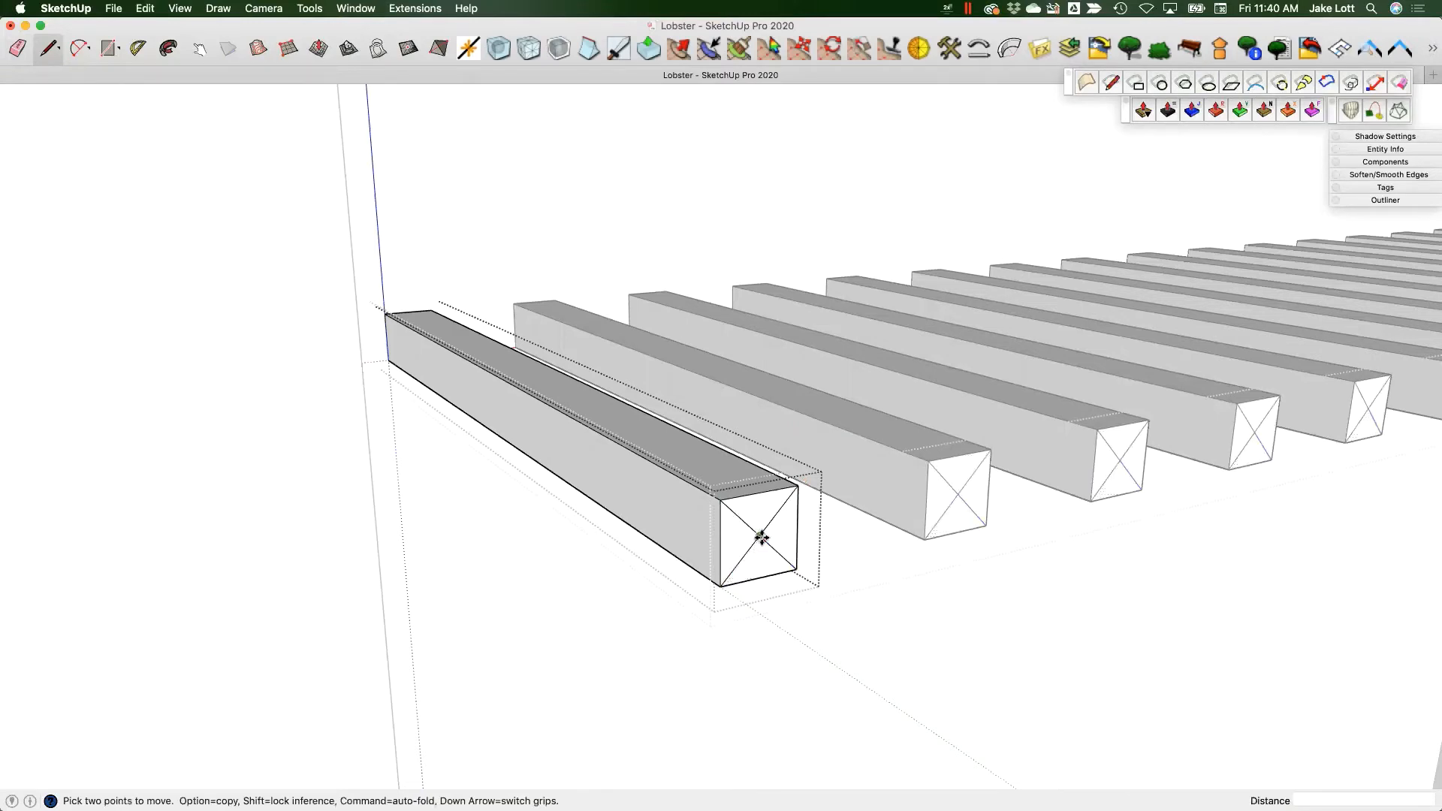
left_click(762, 535)
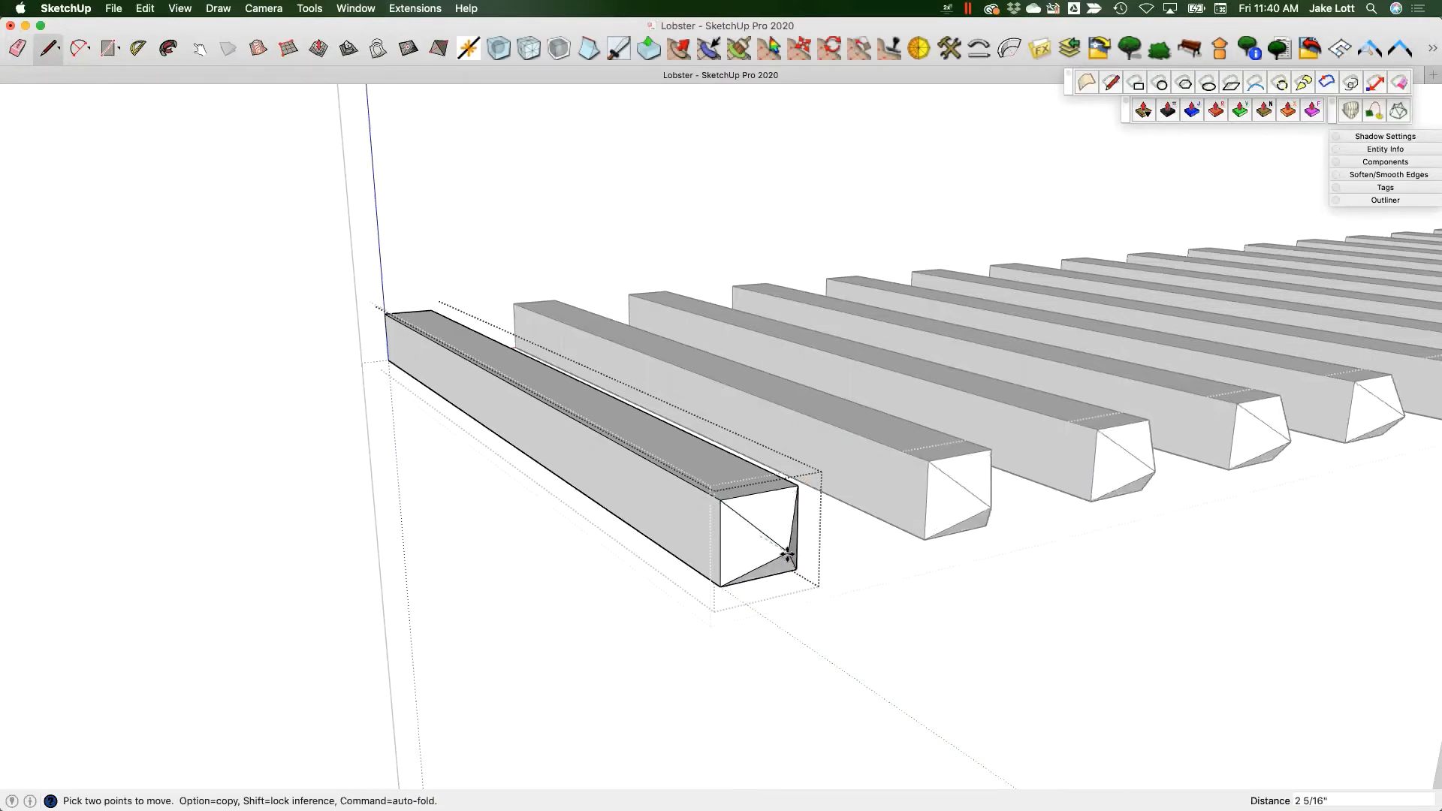
key("Return")
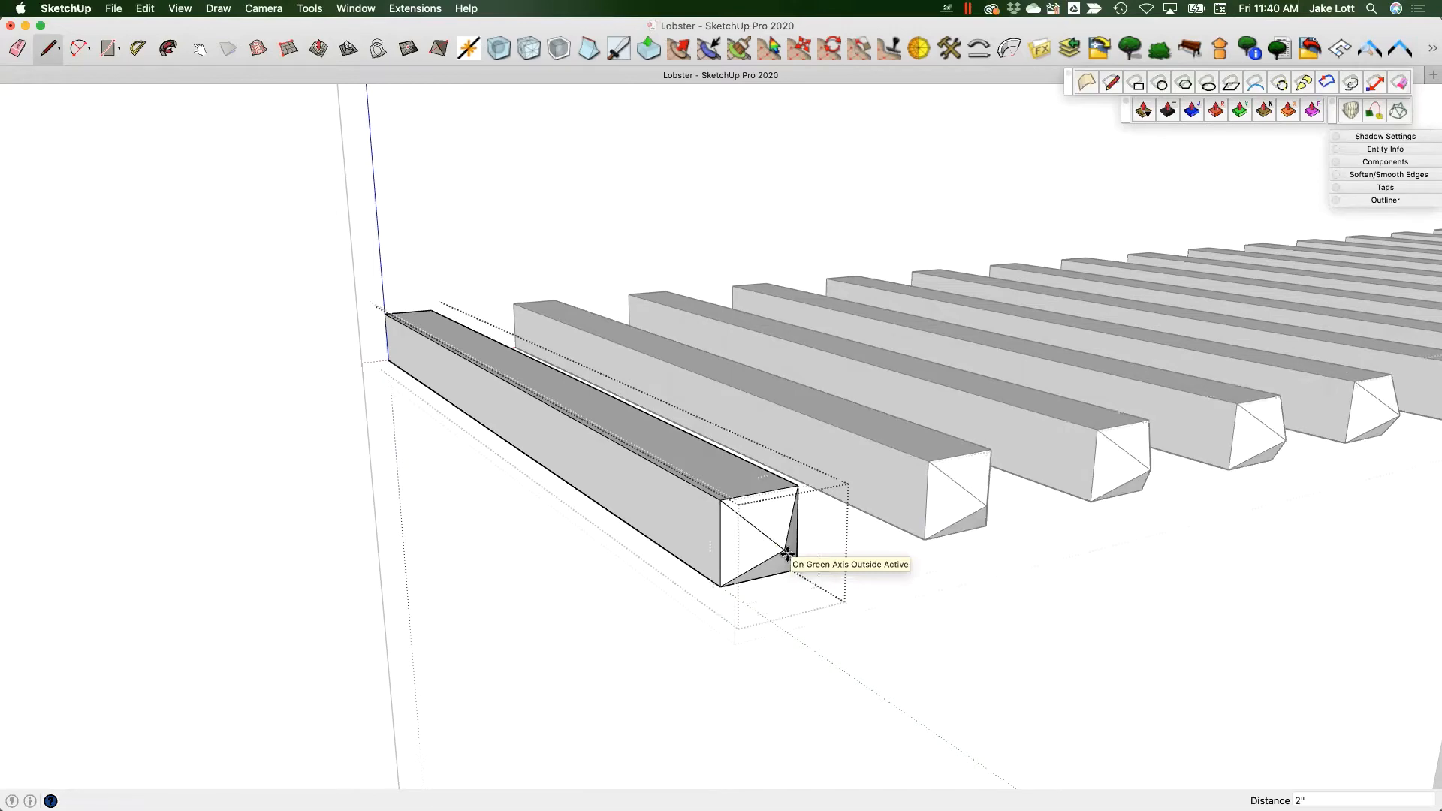
middle_click_drag(739, 546, 964, 618)
key("space")
- Draw a vertical 14' by 12" rectangle below the beams' wall-side ends, starting from the first beam's lower back corner
middle_click_drag(849, 436, 566, 593)
scroll(507, 481, "down", 5)
middle_click_drag(628, 505, 640, 538)
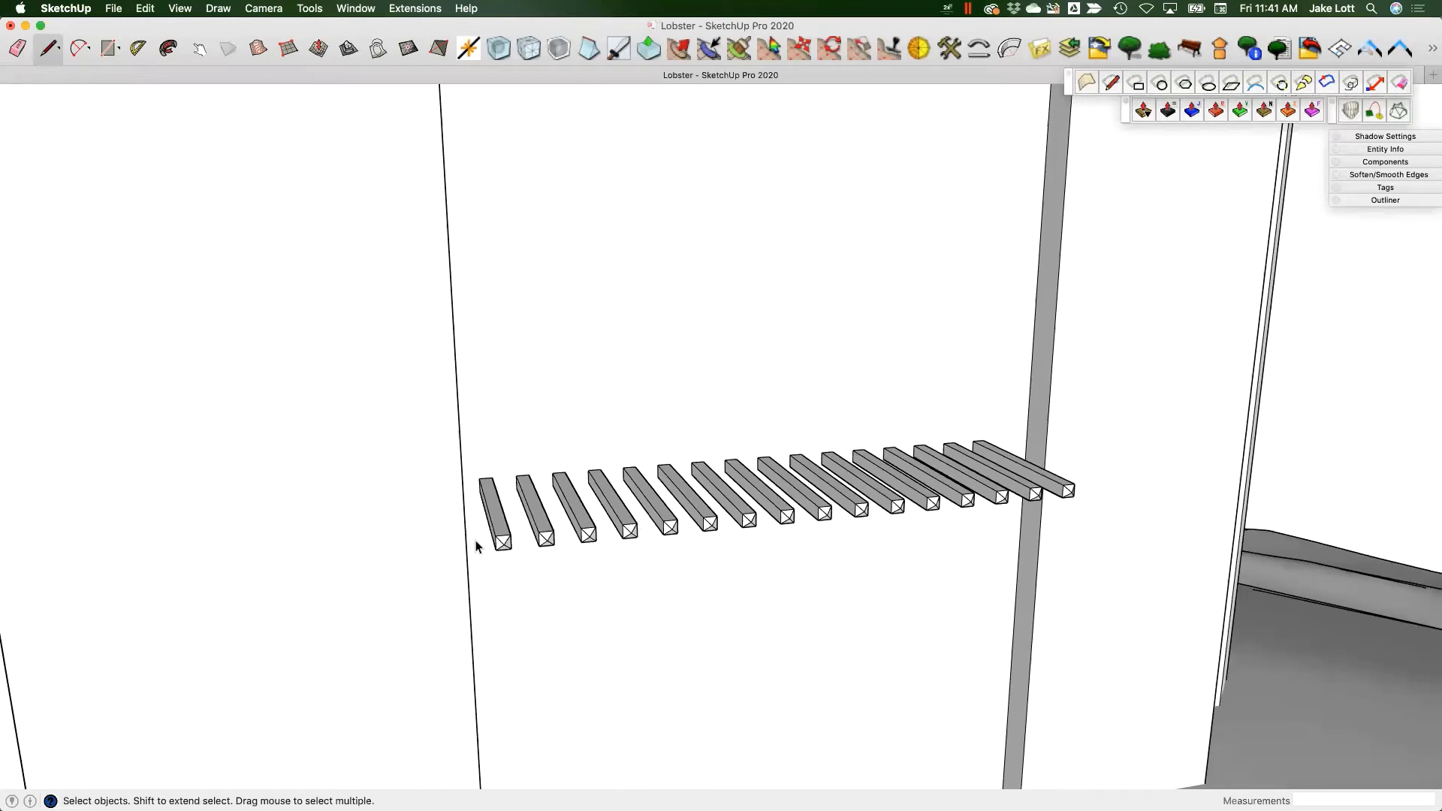
scroll(480, 537, "up", 3)
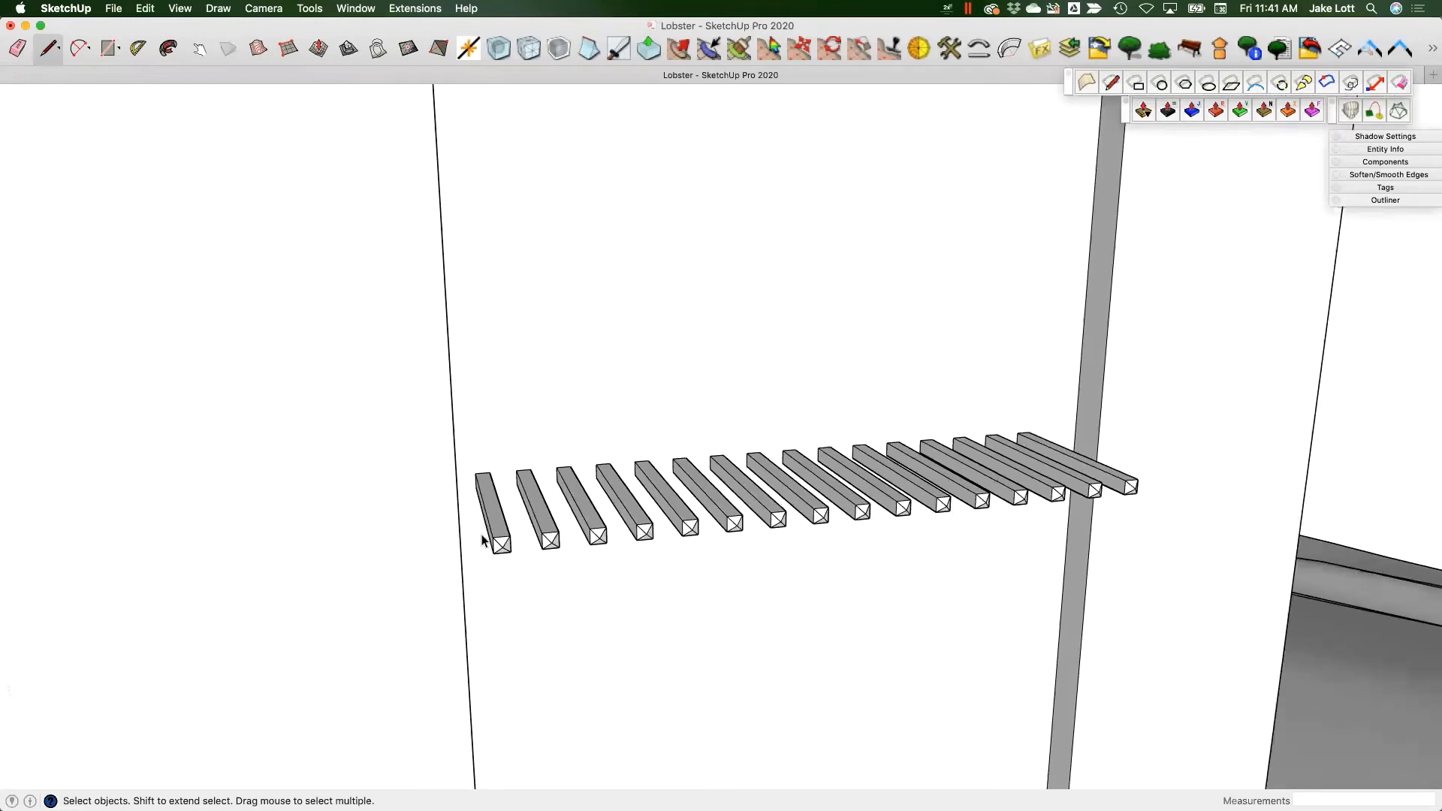
middle_click_drag(511, 529, 508, 447)
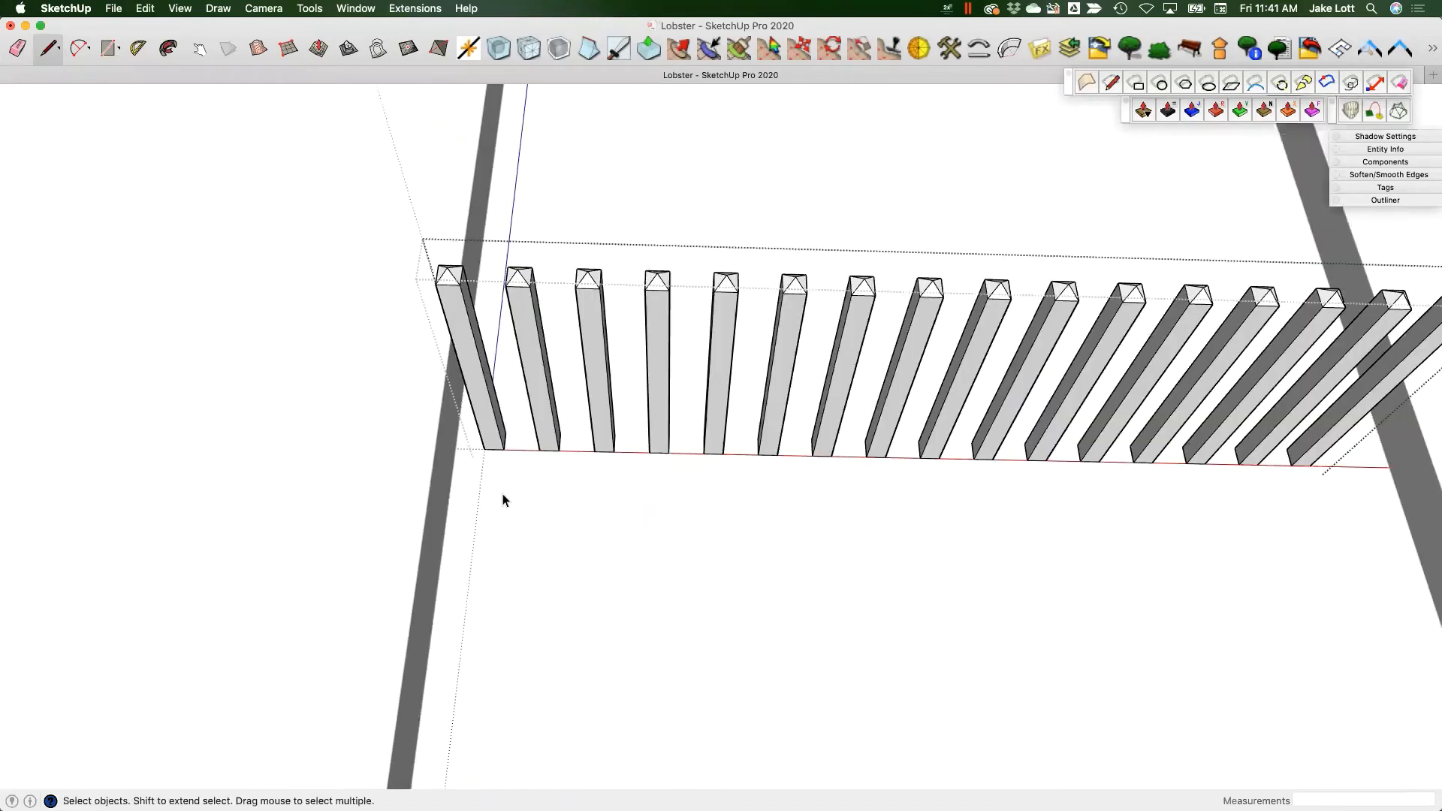
key("r")
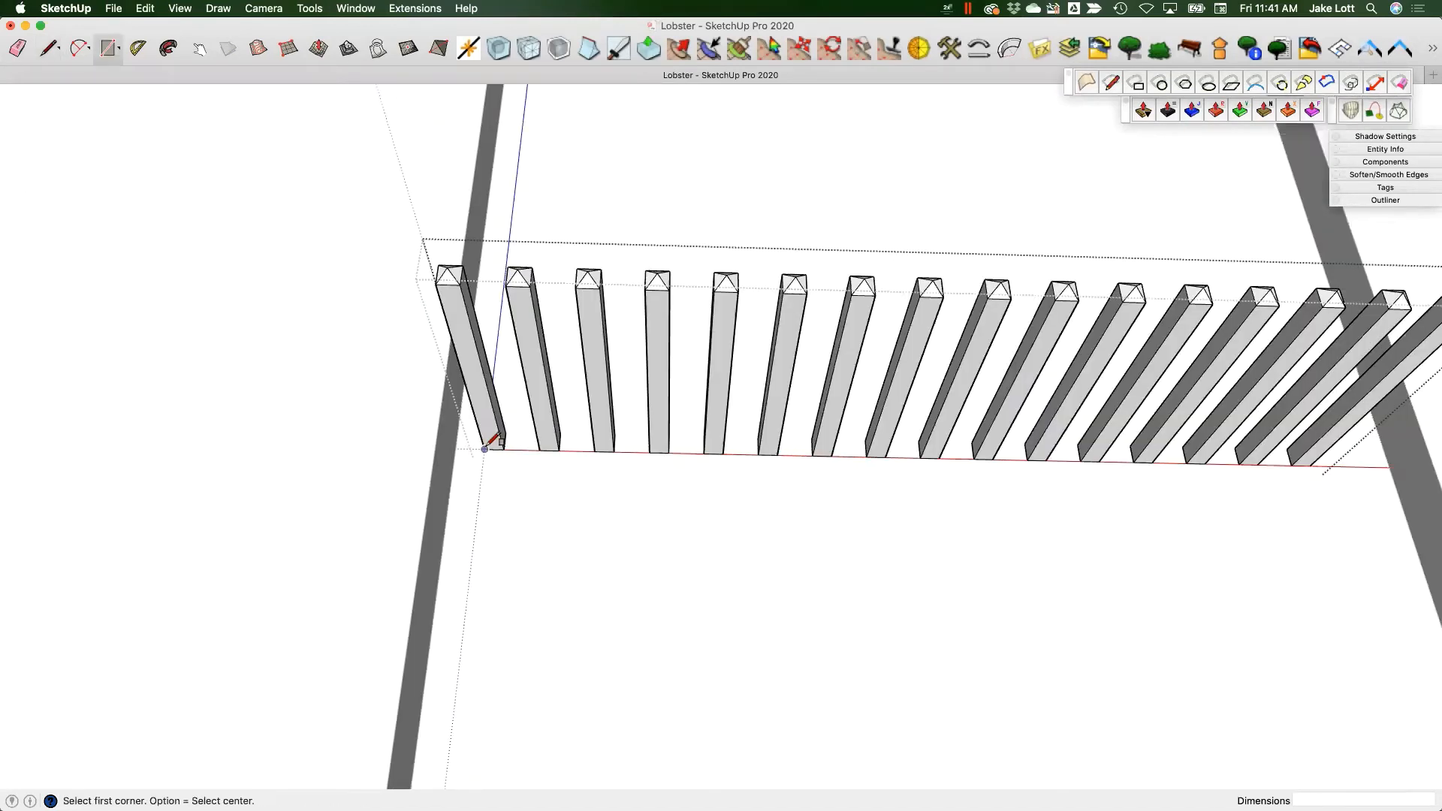
left_click(484, 448)
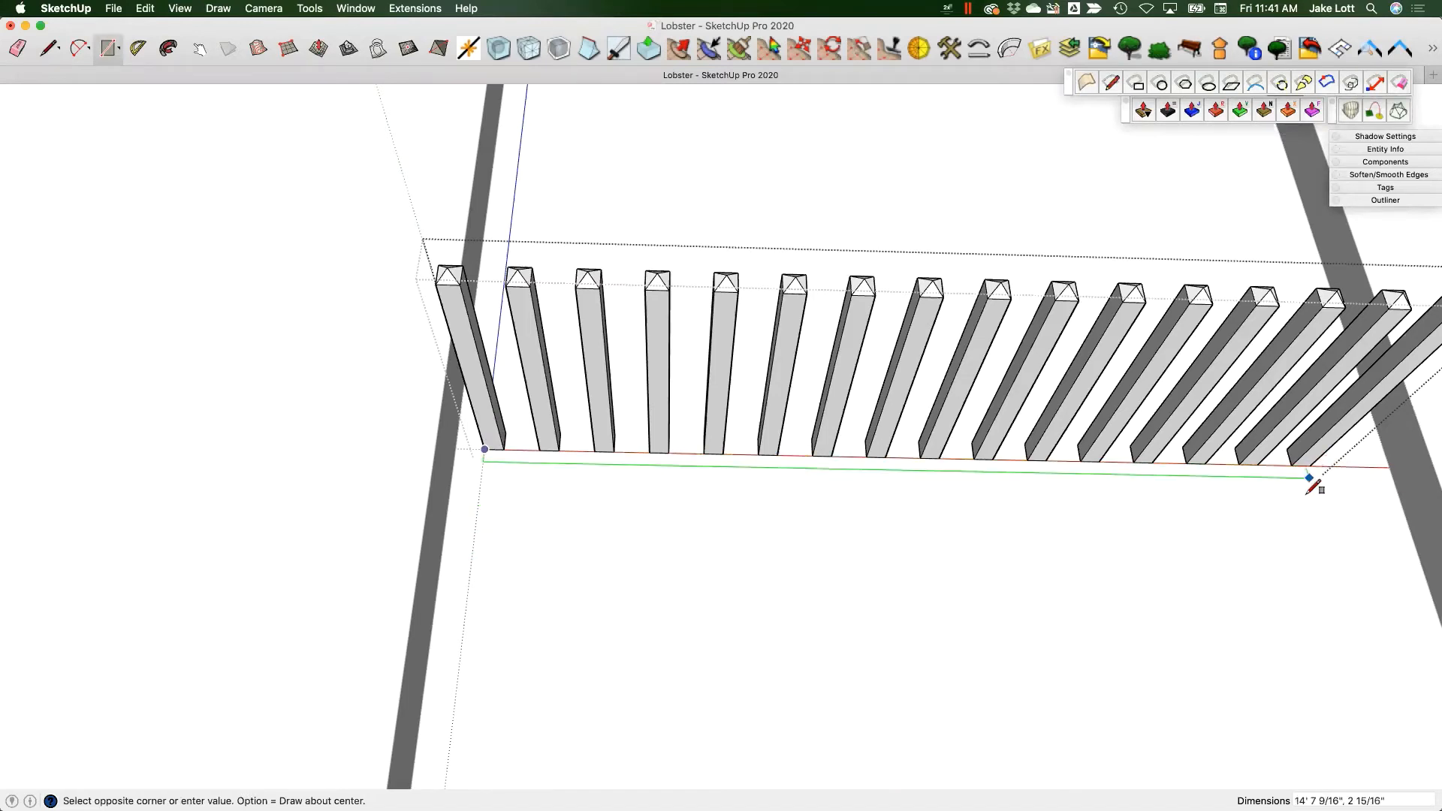
middle_click_drag(1307, 508, 982, 586)
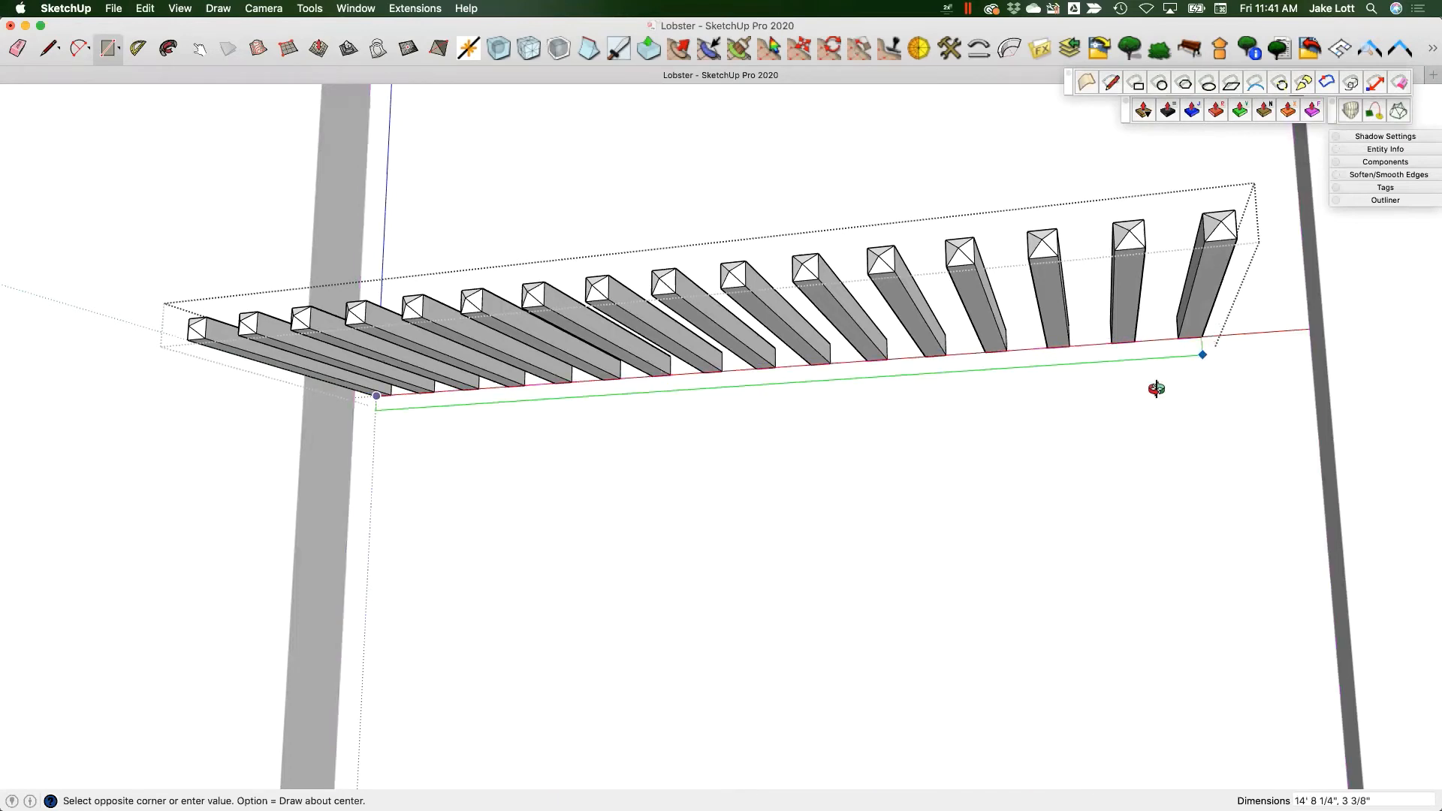
middle_click_drag(1153, 390, 1175, 390)
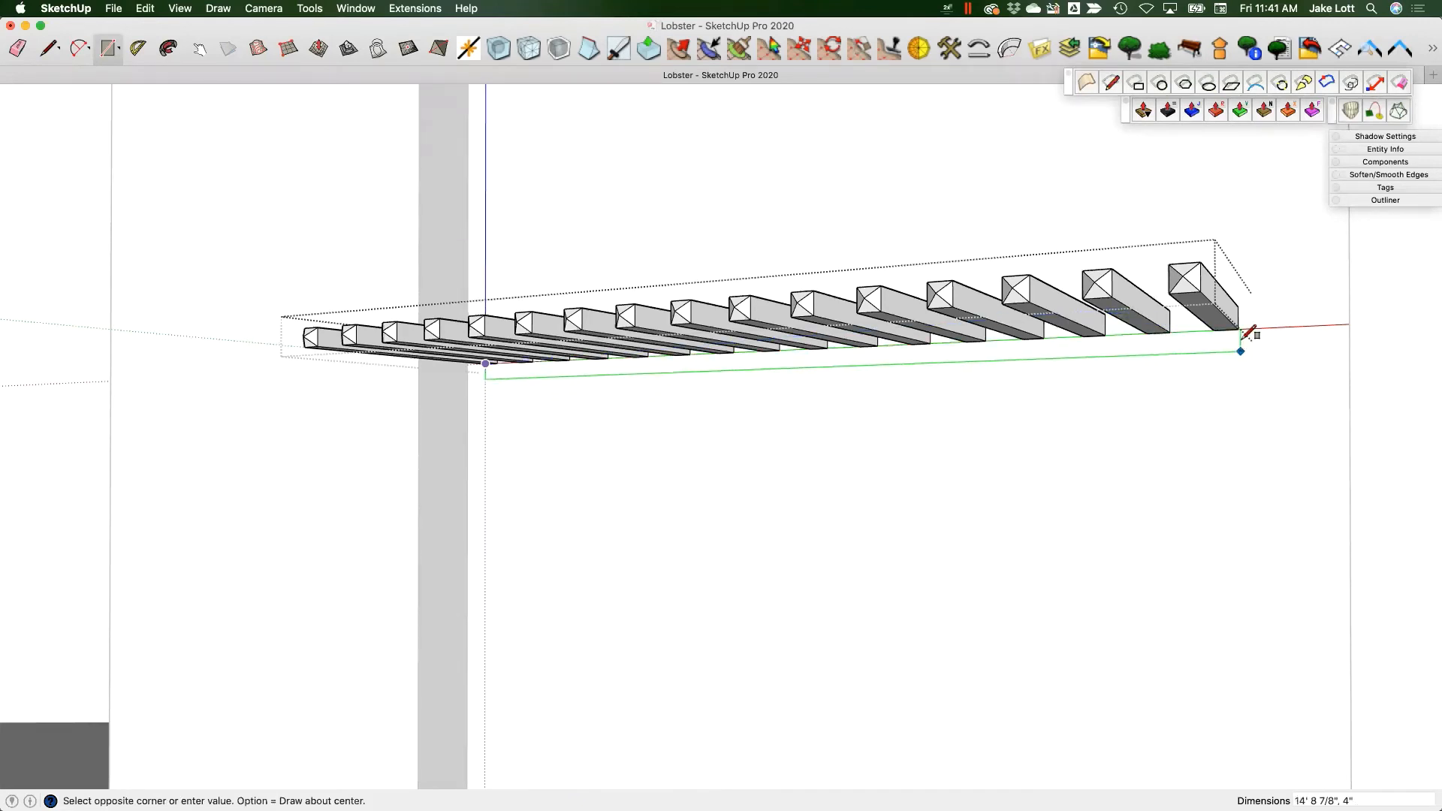
scroll(1246, 299, "up", 2)
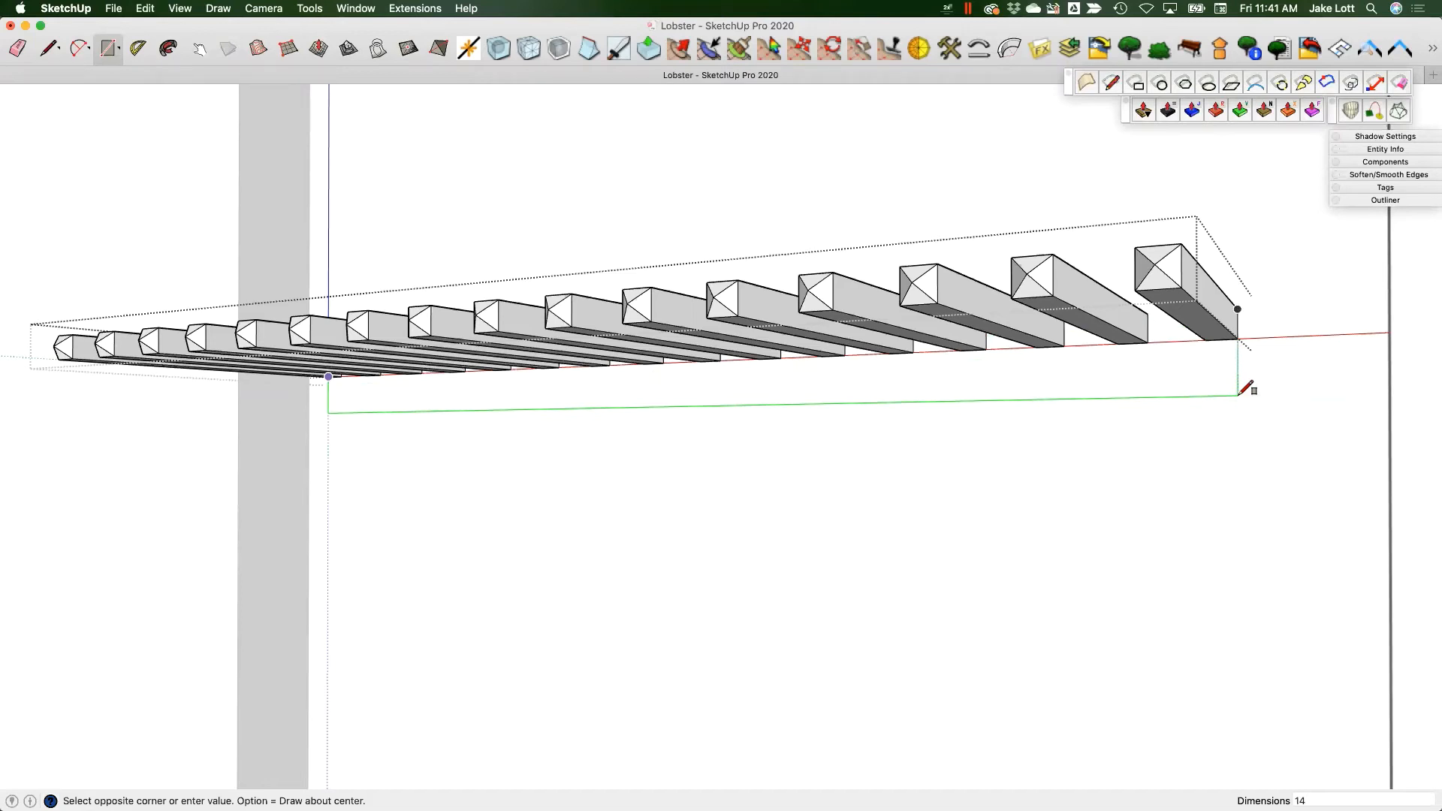
type("12\"")
key("Return")
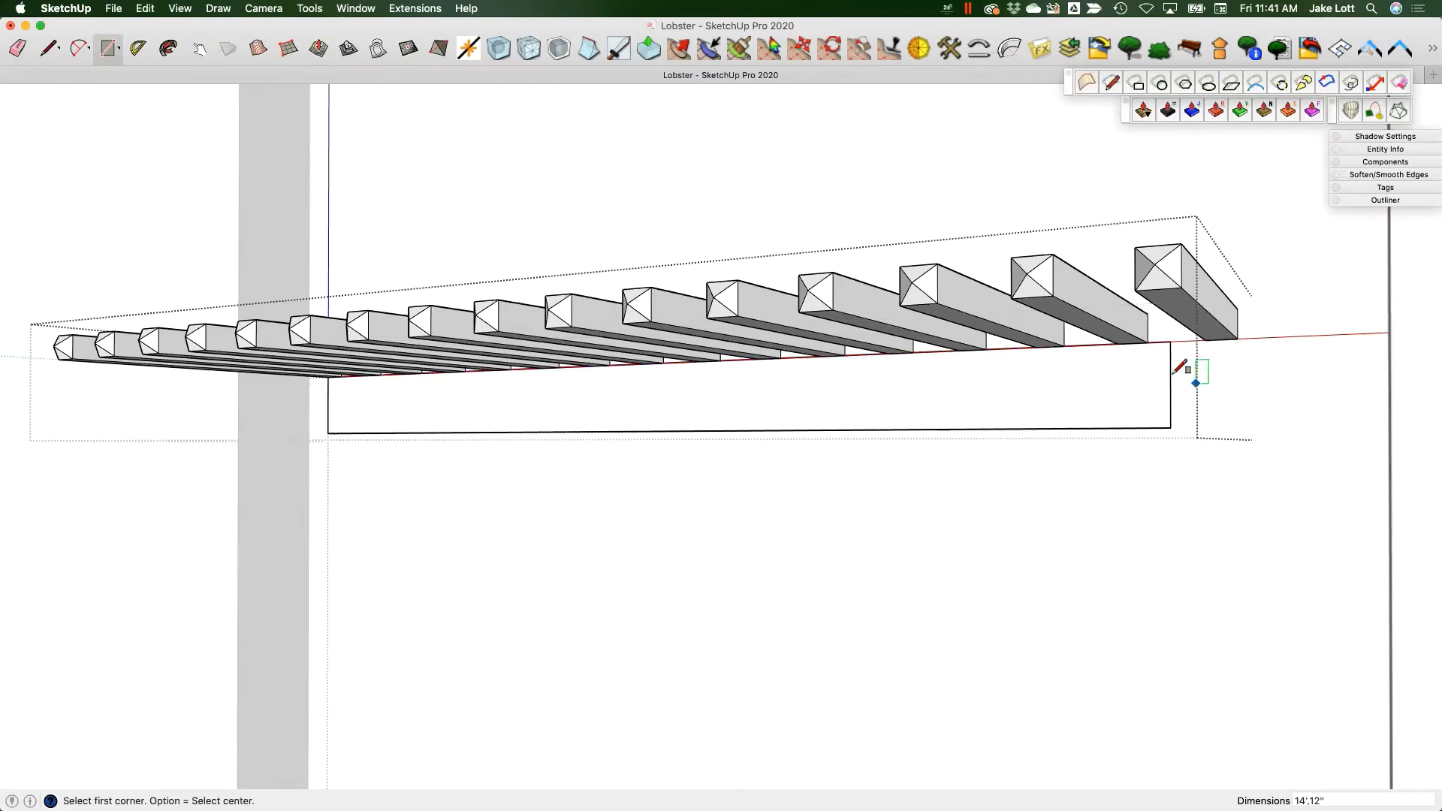
- Examine how the new rectangle and the beam array sit against the recessed facade wall
key("m")
key("space")
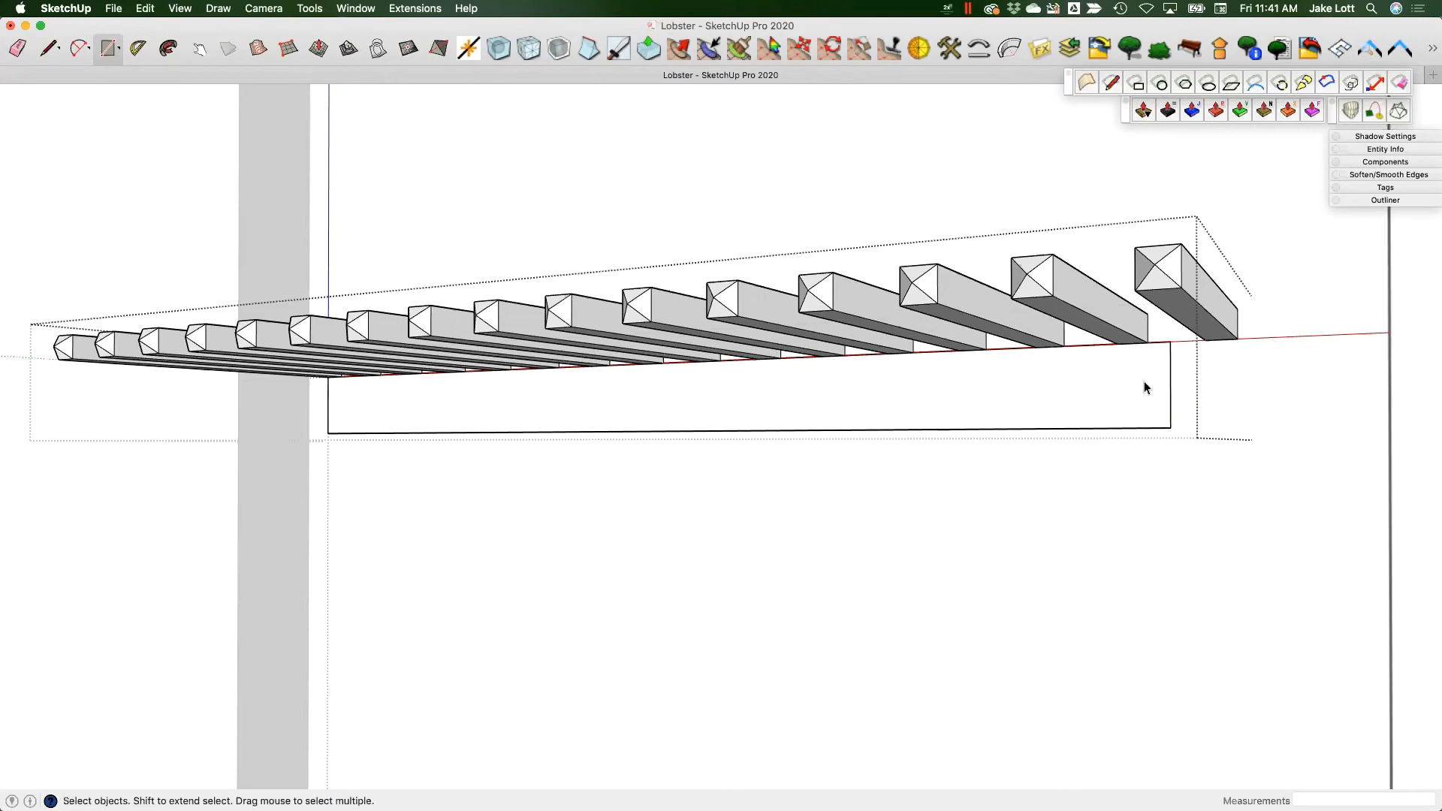
key("Escape")
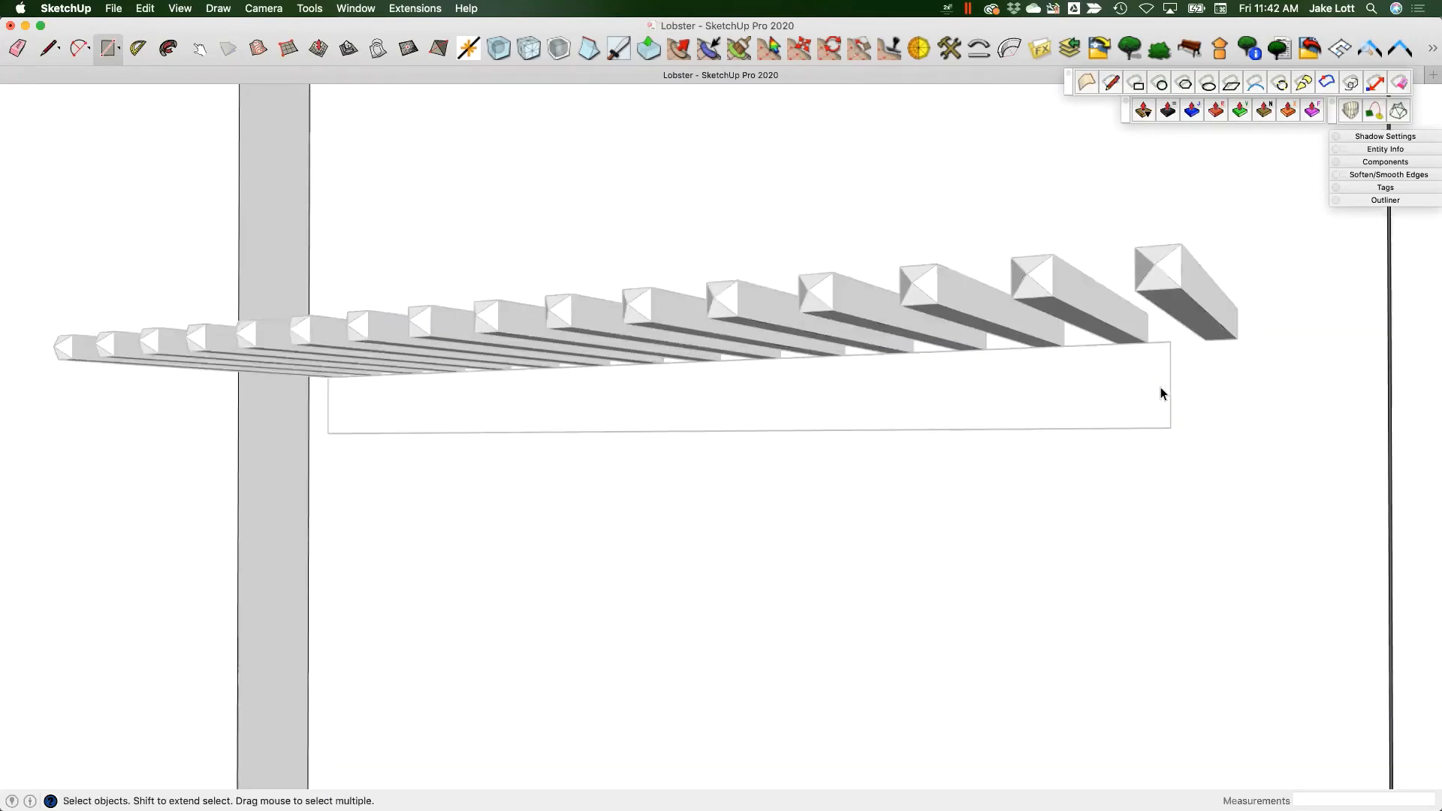
left_click(1161, 386)
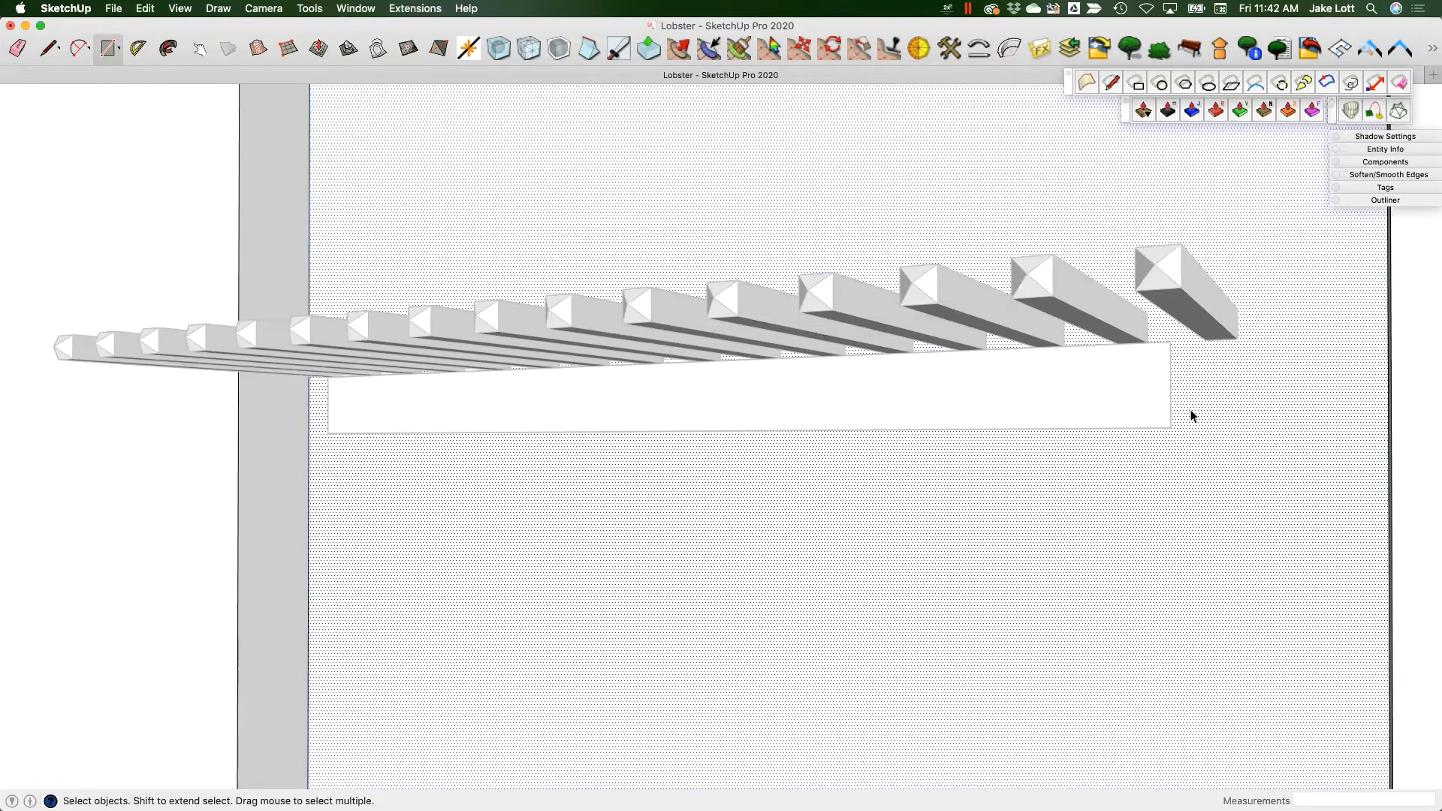
mouse_move(1149, 448)
middle_mouse_down()
mouse_move(1150, 413)
mouse_move(1088, 444)
mouse_move(1125, 412)
middle_mouse_up()
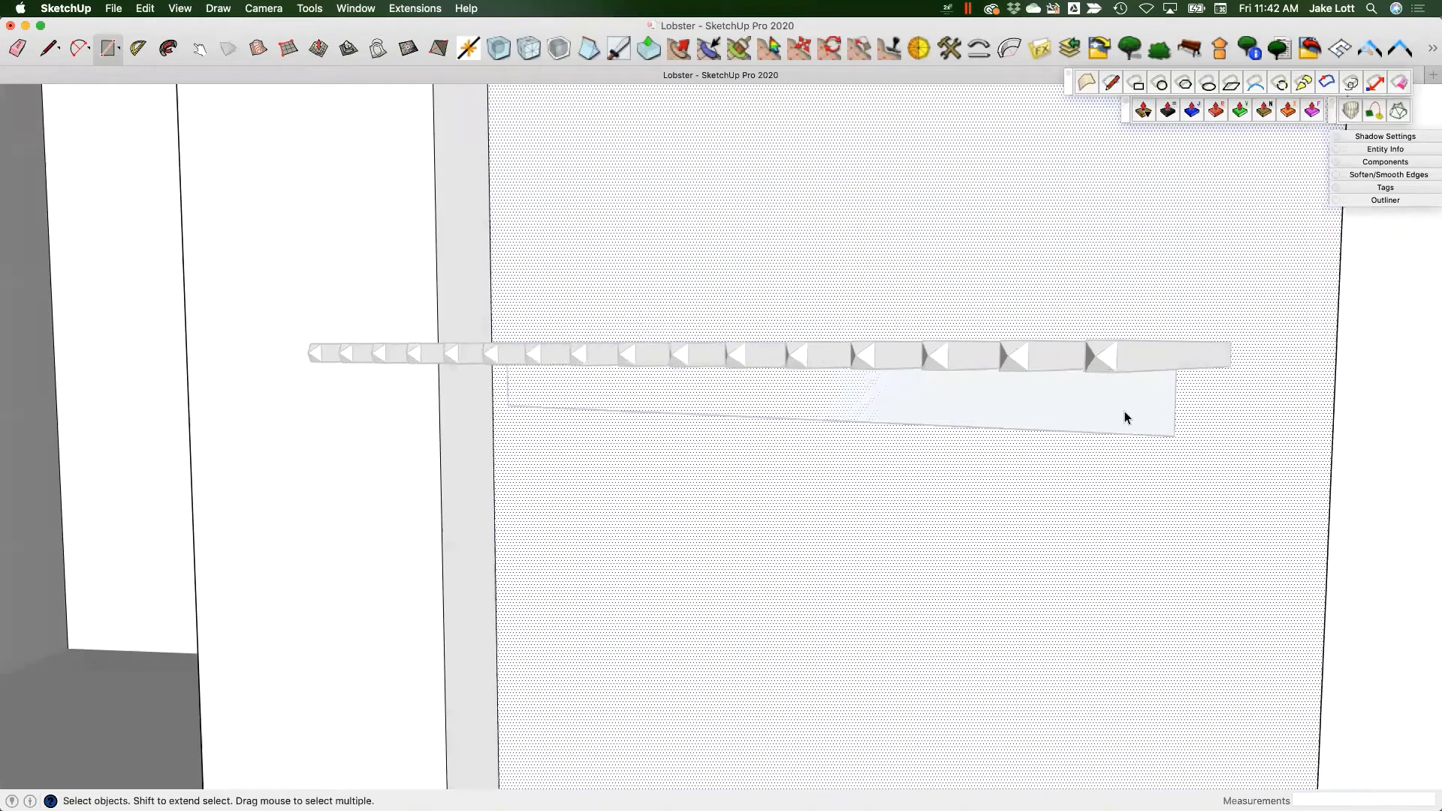
scroll(545, 278, "down", 5)
middle_click_drag(548, 280, 651, 250)
scroll(587, 305, "up", 6)
middle_click_drag(584, 340, 692, 363)
scroll(692, 376, "up", 3)
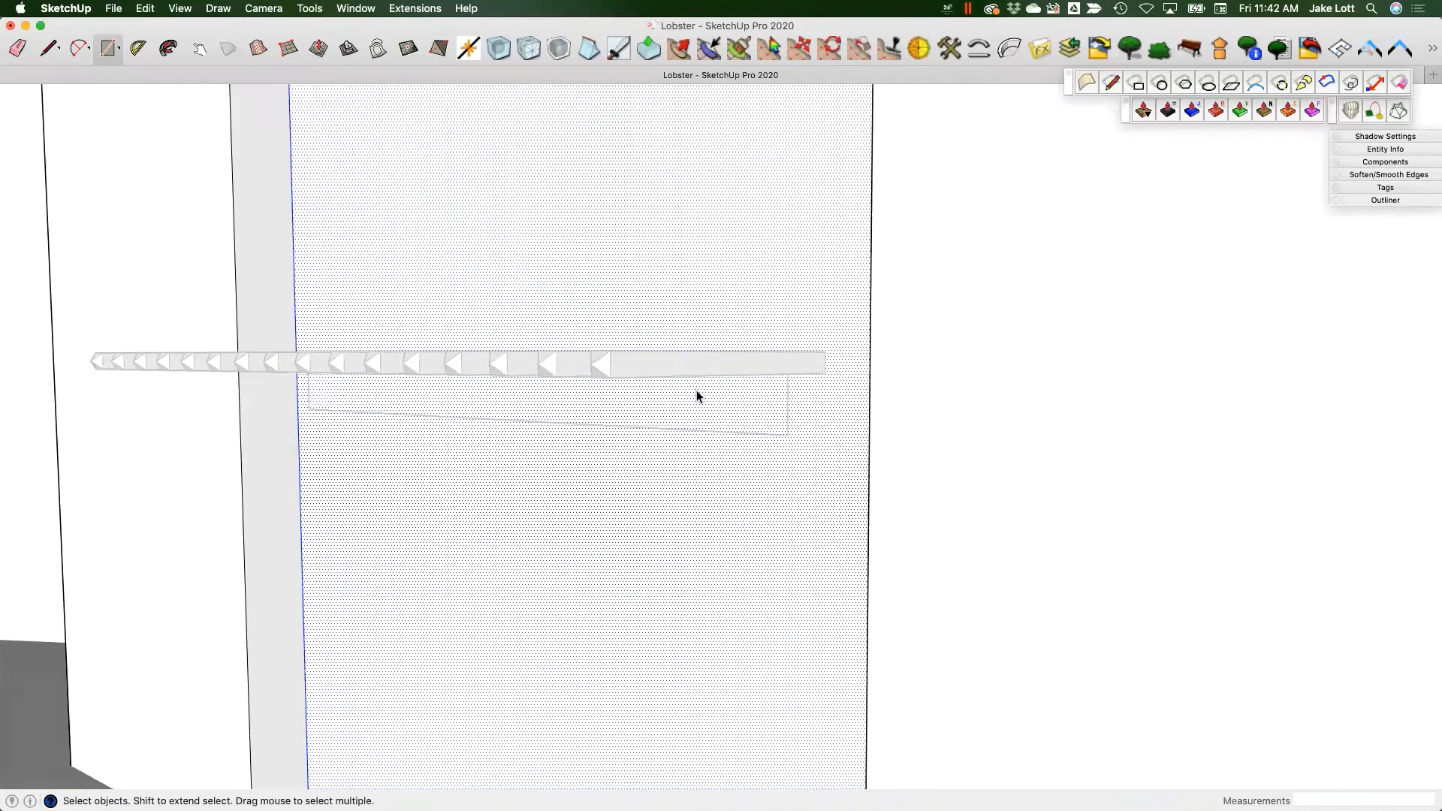
scroll(662, 392, "down", 5)
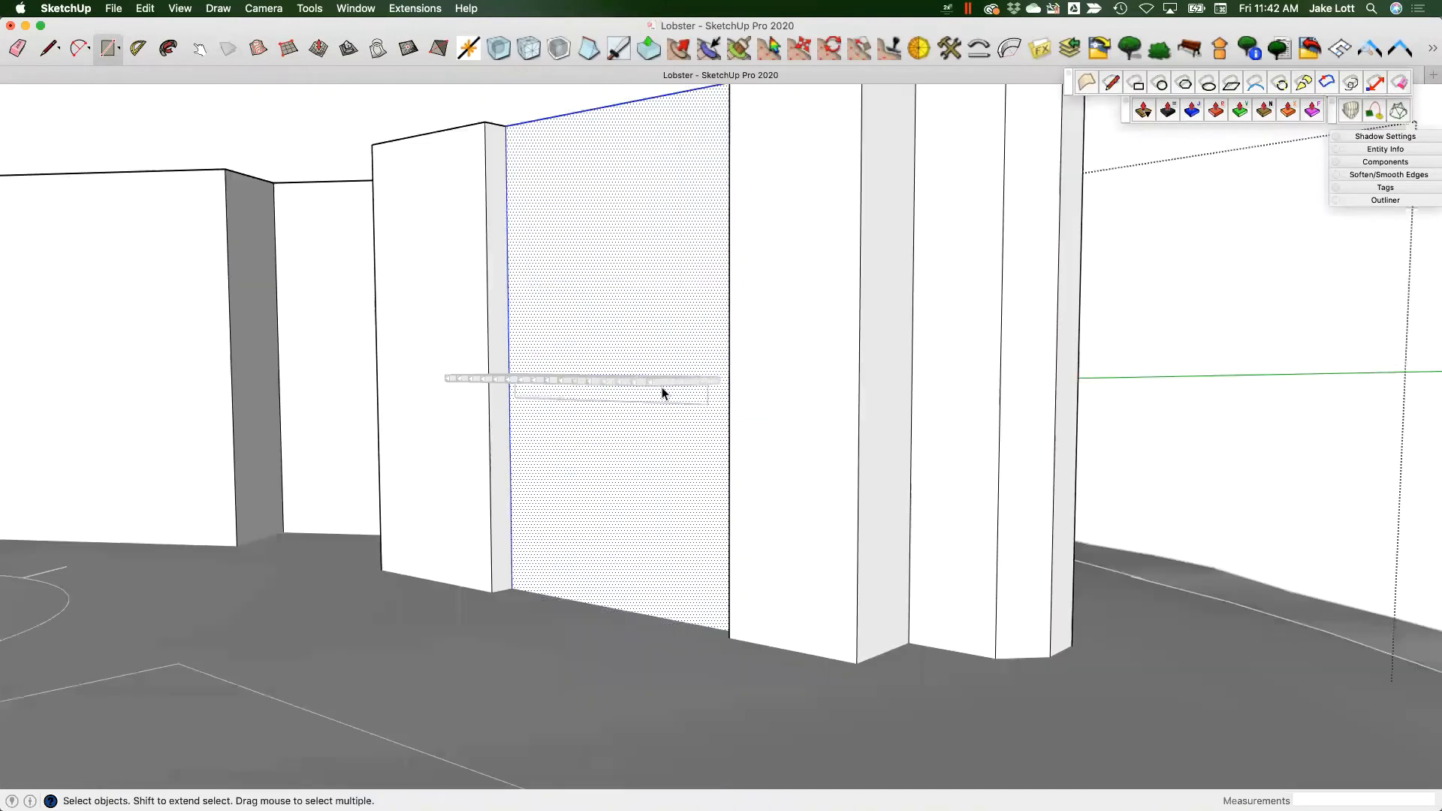
left_click(451, 376)
double_click(471, 381)
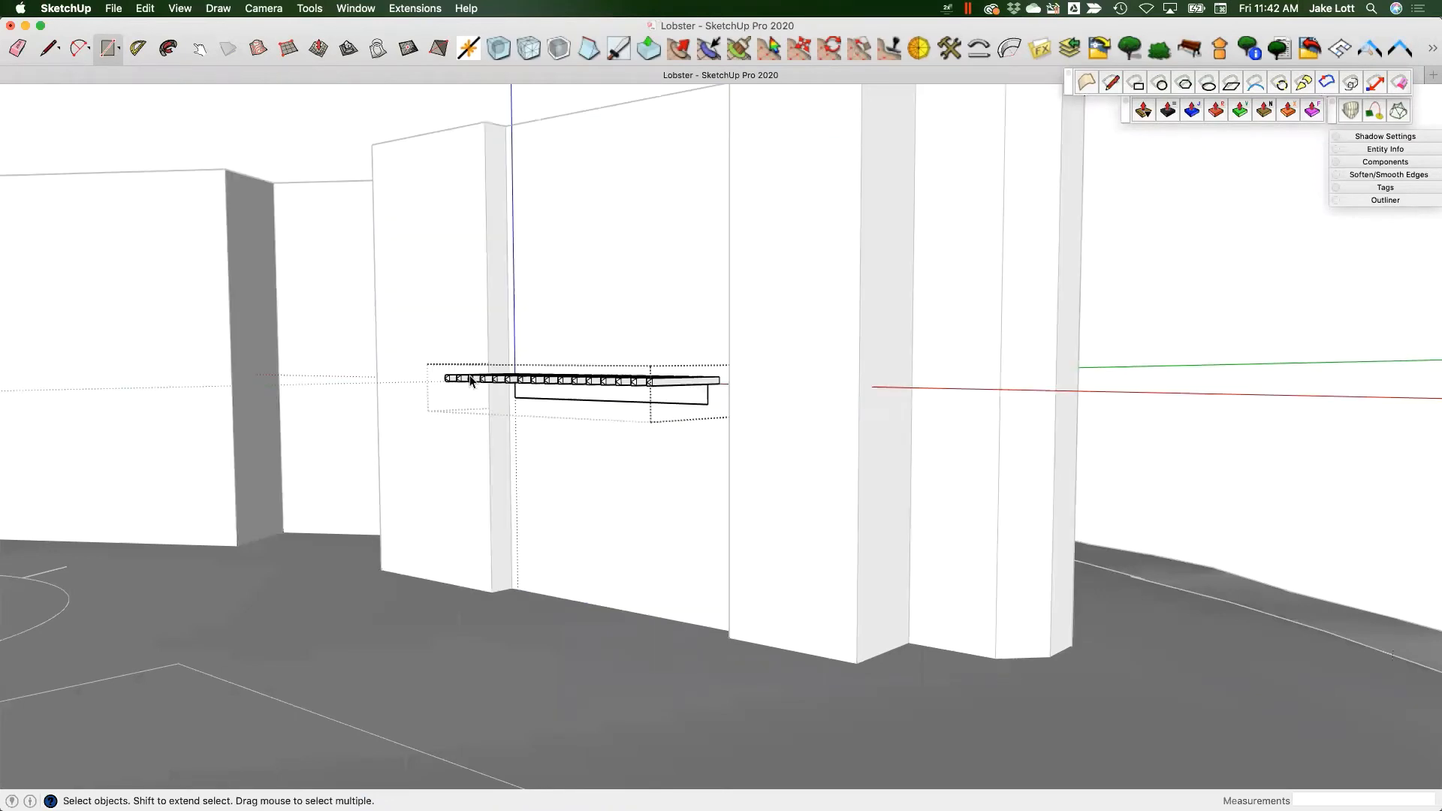
scroll(669, 381, "up", 3)
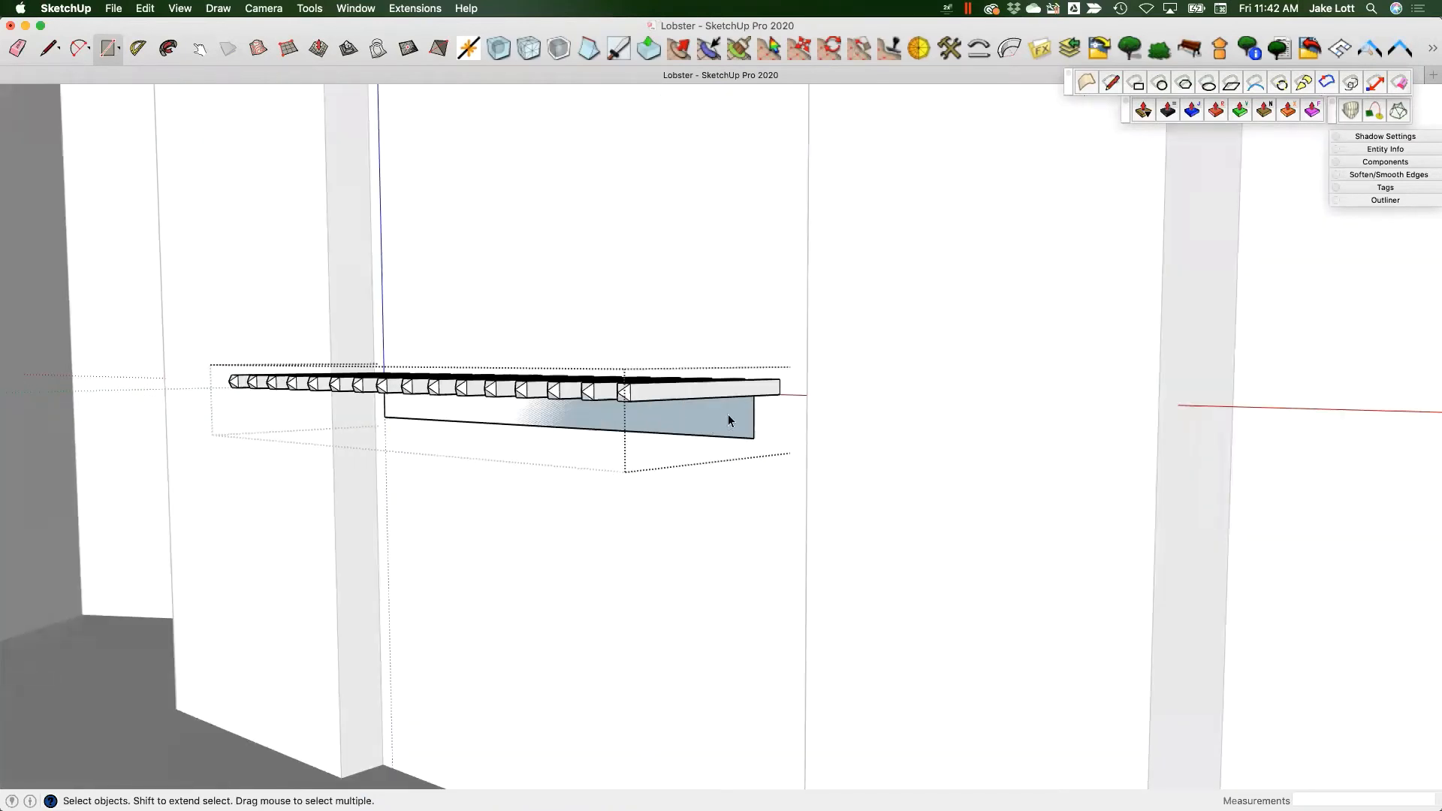
key("Escape")
scroll(504, 201, "down", 4)
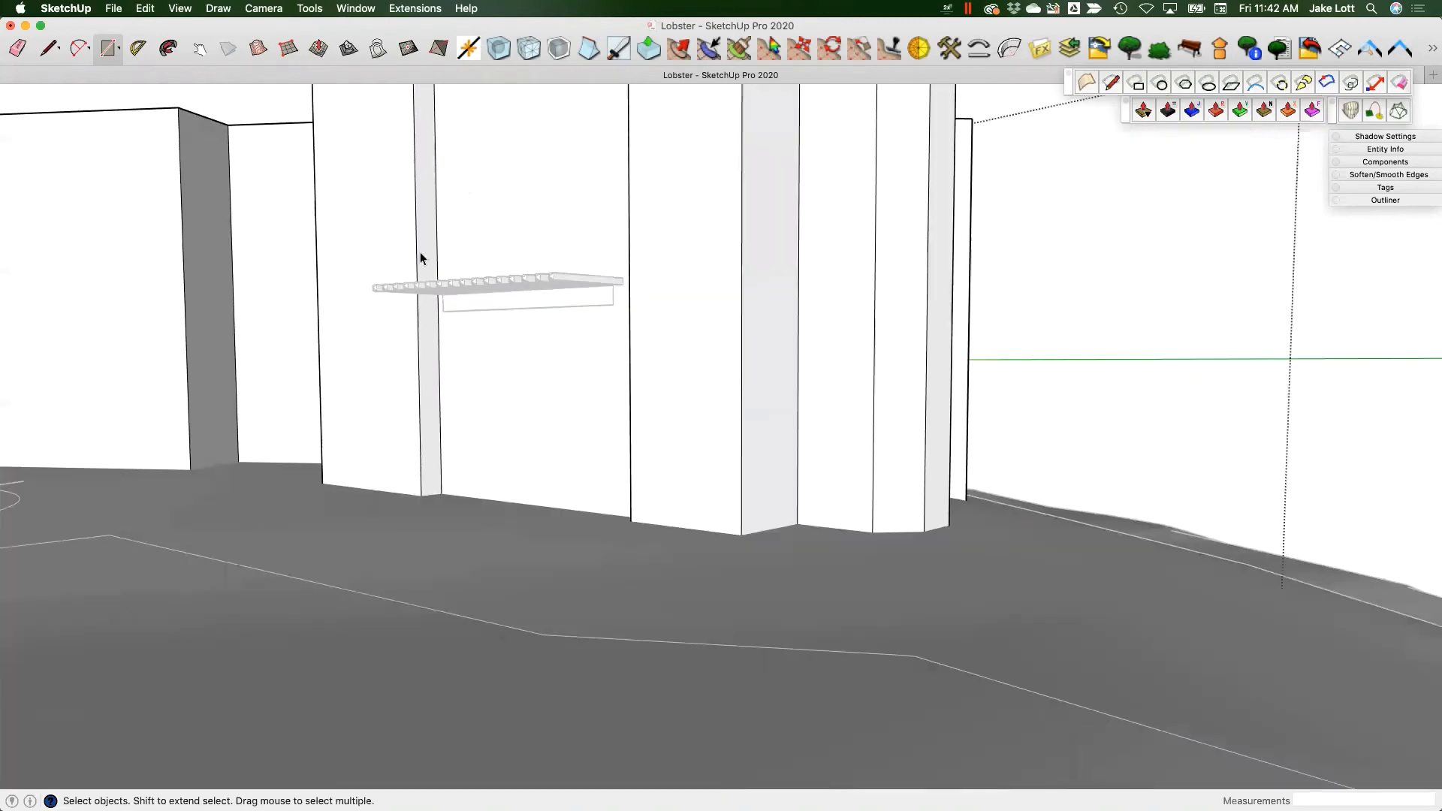
- Open the trellis for editing and start making the rectangle beneath the beams a component named "Back Beam"
double_click(418, 286)
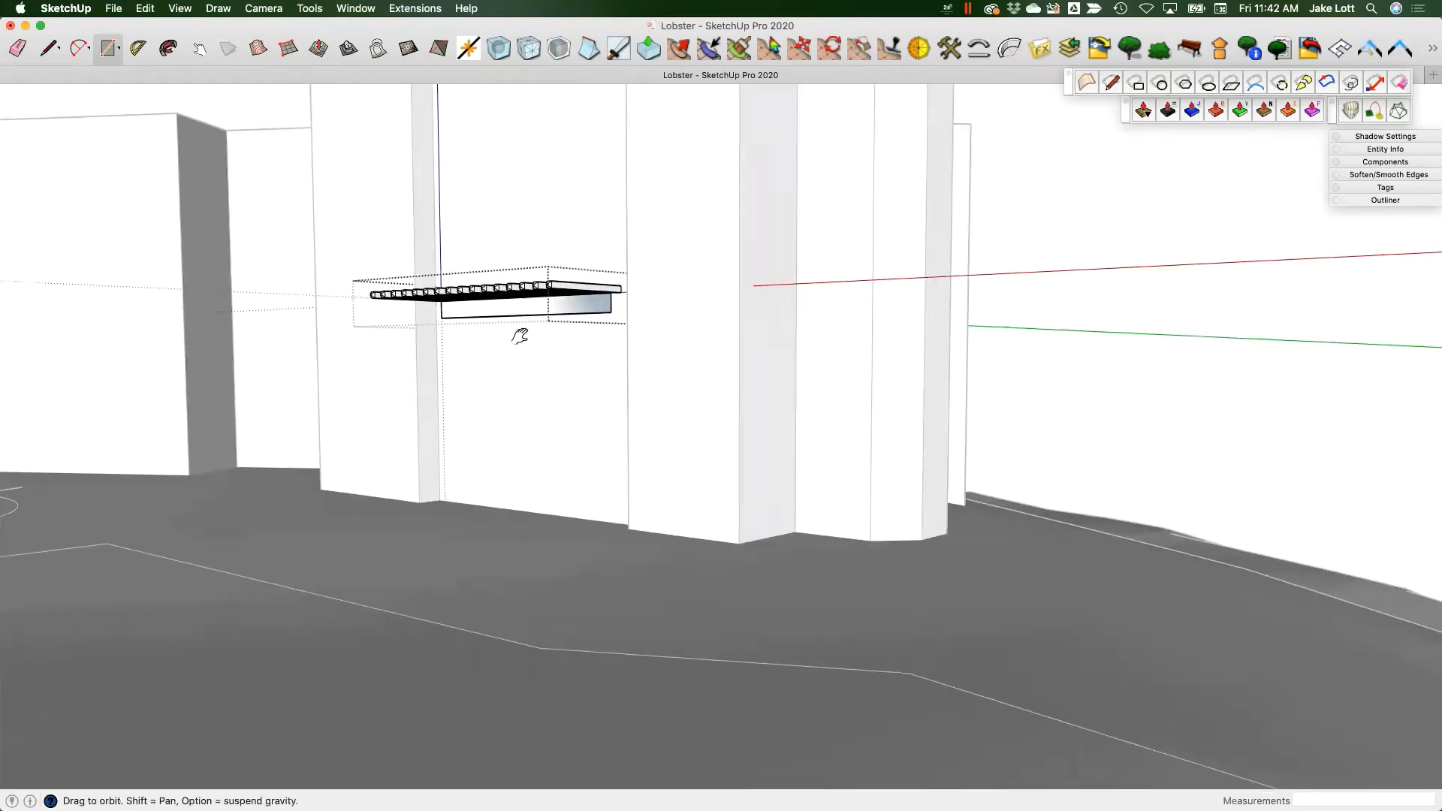
middle_click_drag(515, 332, 532, 388)
scroll(525, 360, "up", 5)
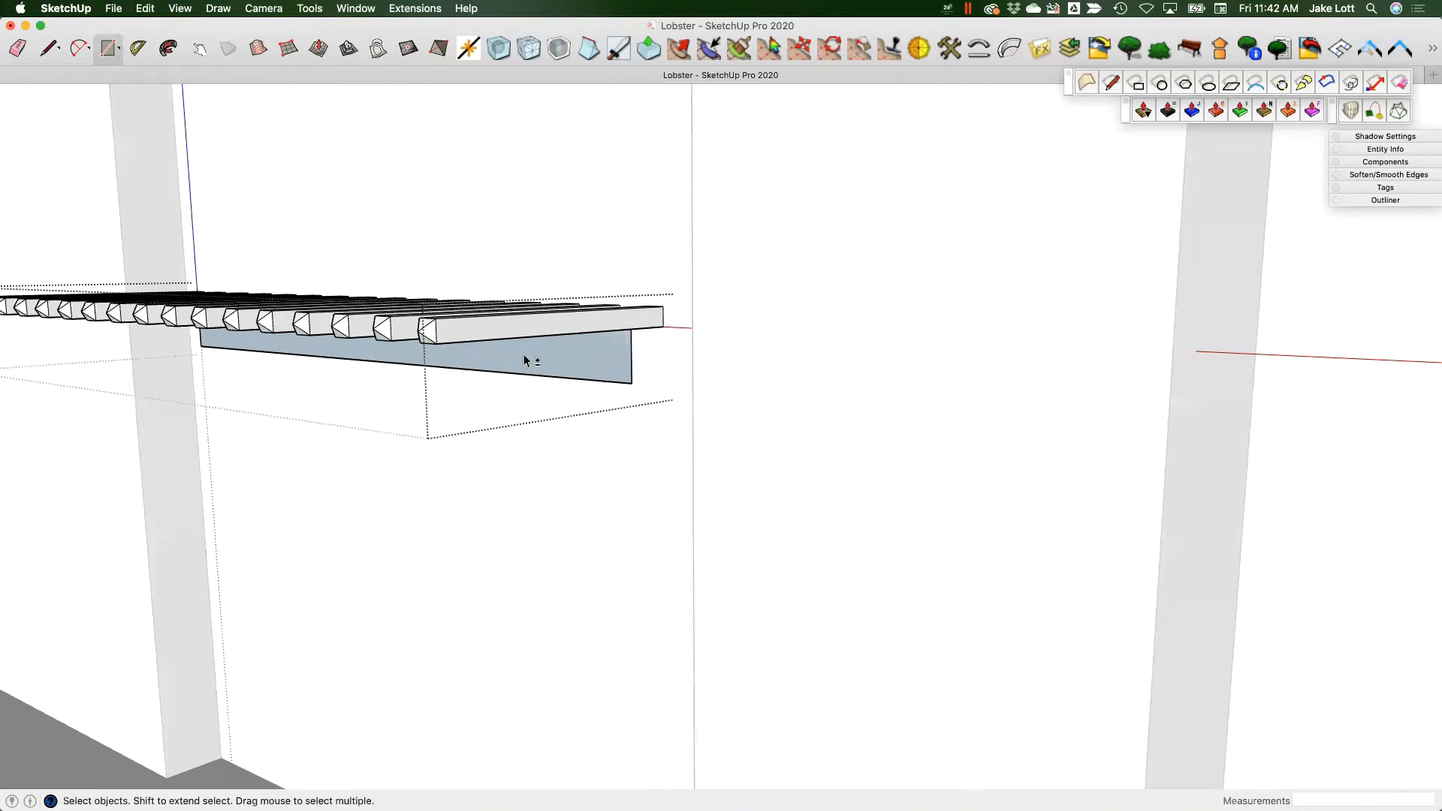
middle_click_drag(582, 358, 618, 361)
left_click(587, 346)
scroll(619, 361, "up", 4)
right_click(617, 359)
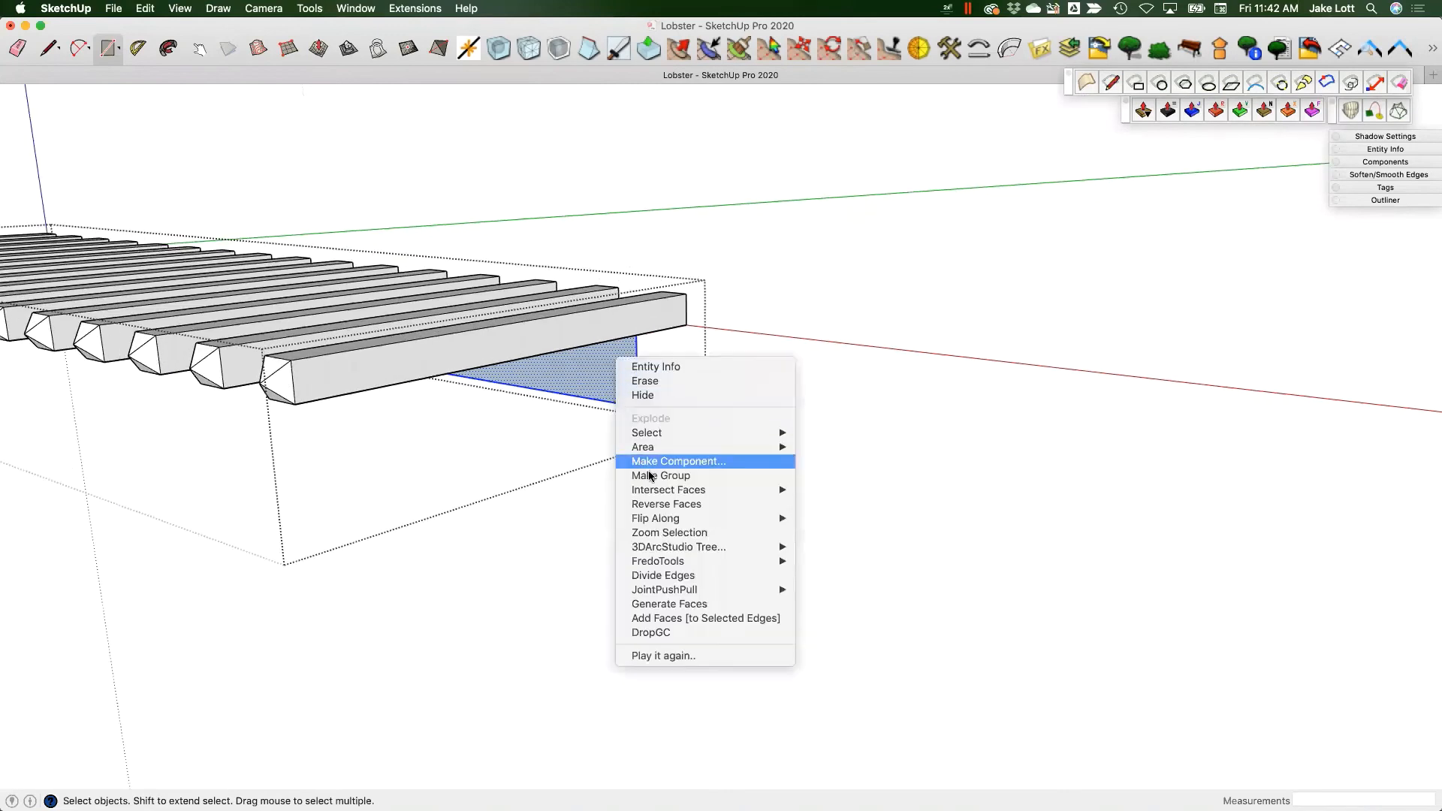
left_click(648, 461)
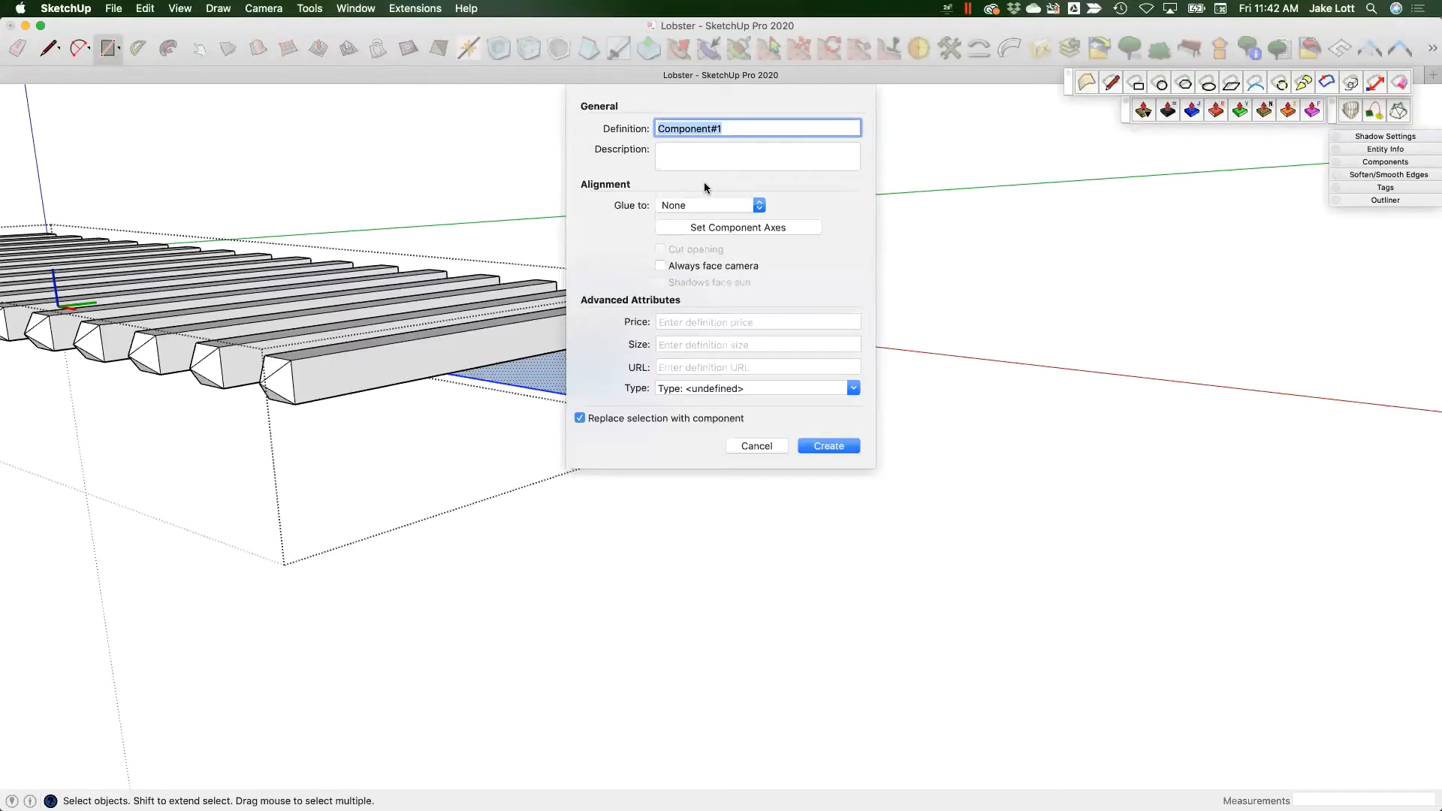
type("Back Beam")
left_click(682, 227)
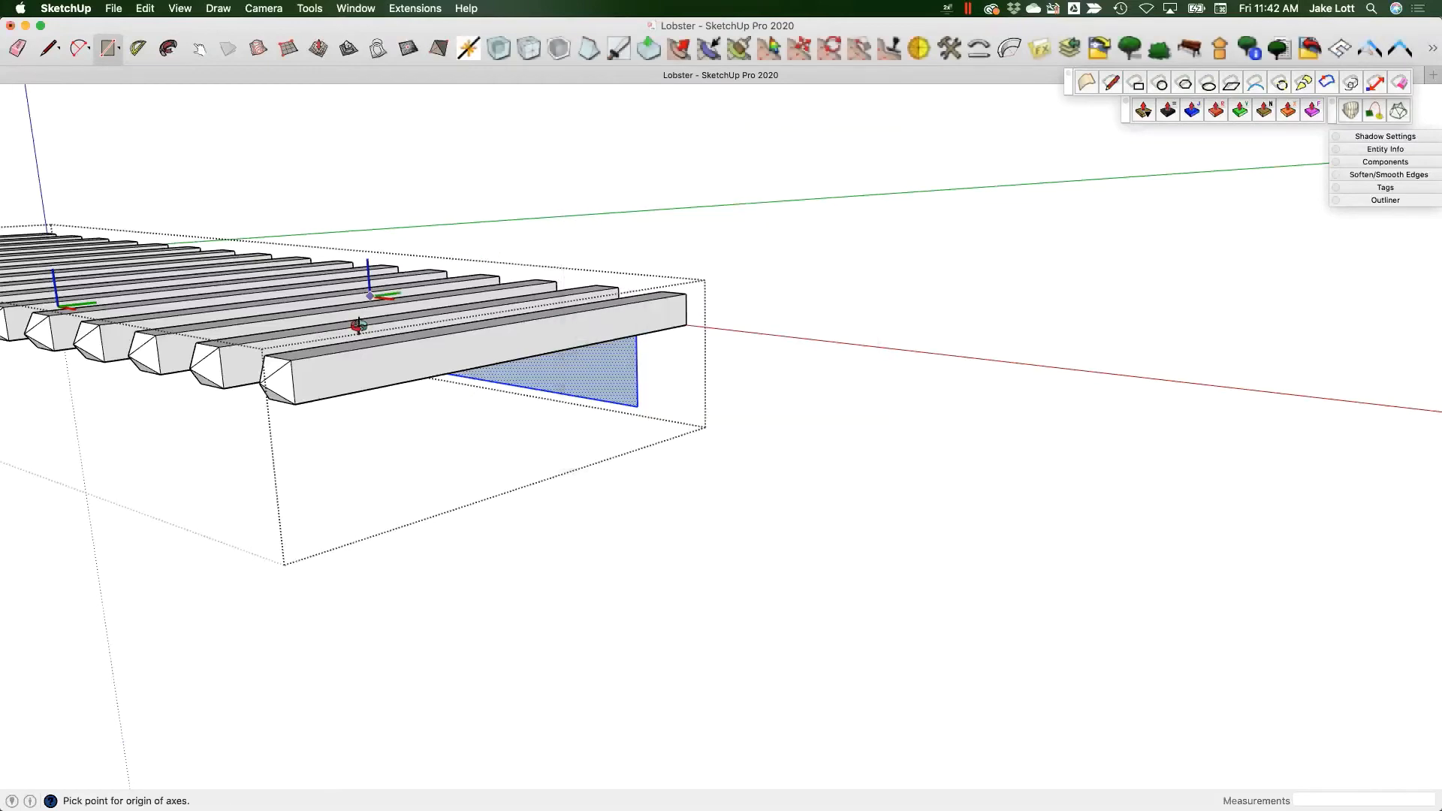
middle_click_drag(361, 322, 1191, 457)
middle_click_drag(77, 315, 805, 351, "shift")
scroll(805, 351, "down", 5)
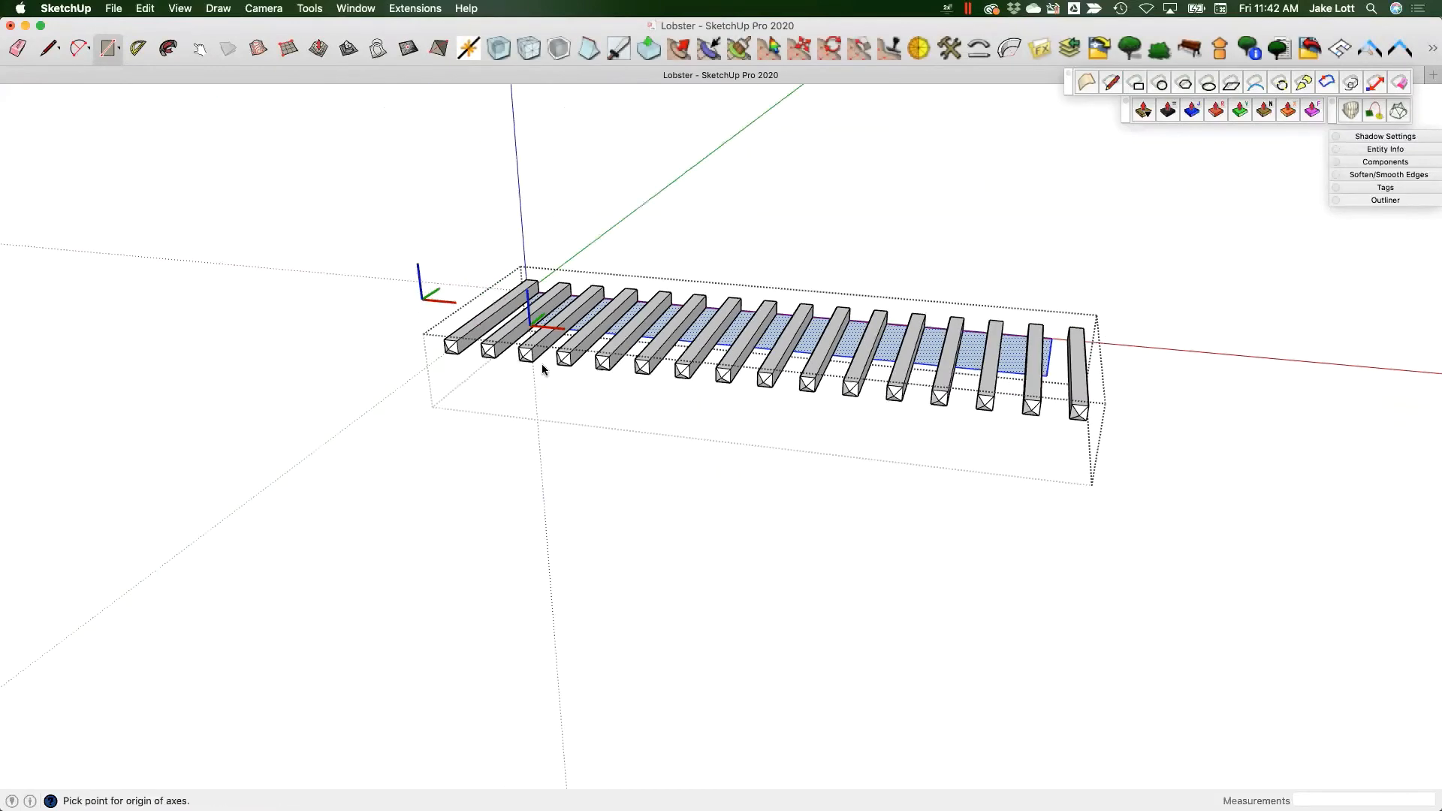
scroll(589, 371, "up", 1)
middle_click_drag(589, 371, 711, 333)
middle_click_drag(523, 368, 1337, 315)
middle_click_drag(399, 438, 570, 474)
scroll(570, 475, "up", 3)
scroll(571, 479, "up", 2)
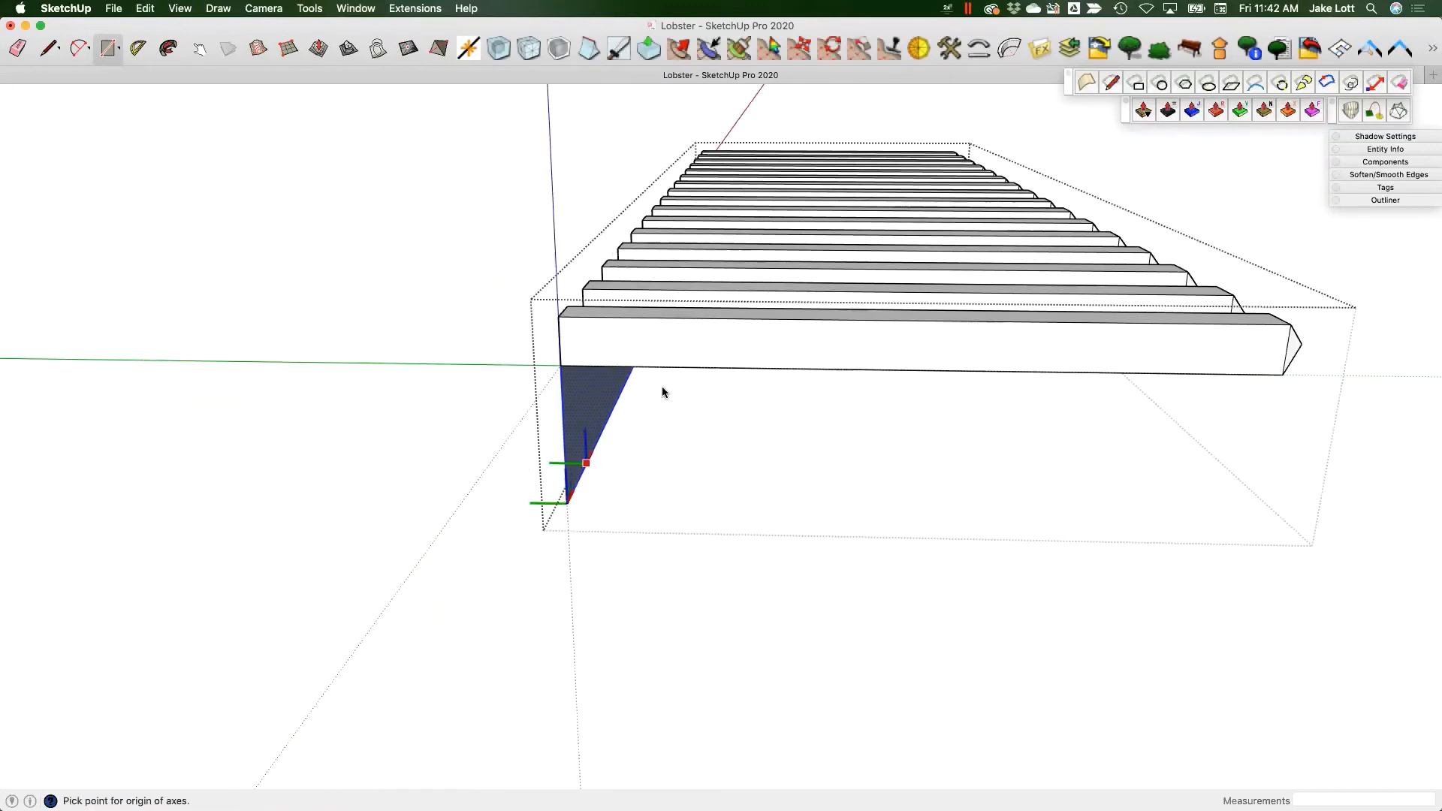
middle_click_drag(663, 392, 526, 331)
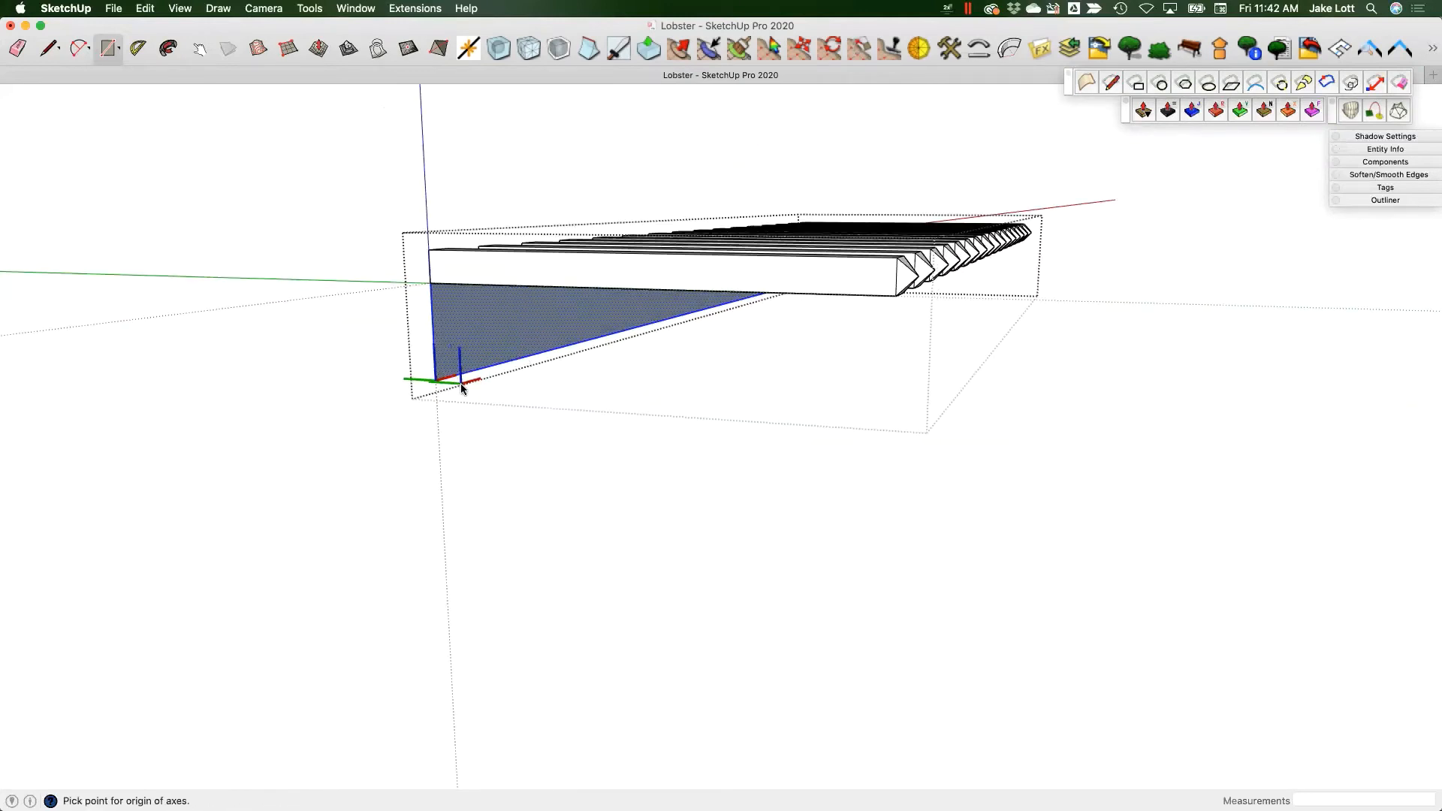
key("Escape")
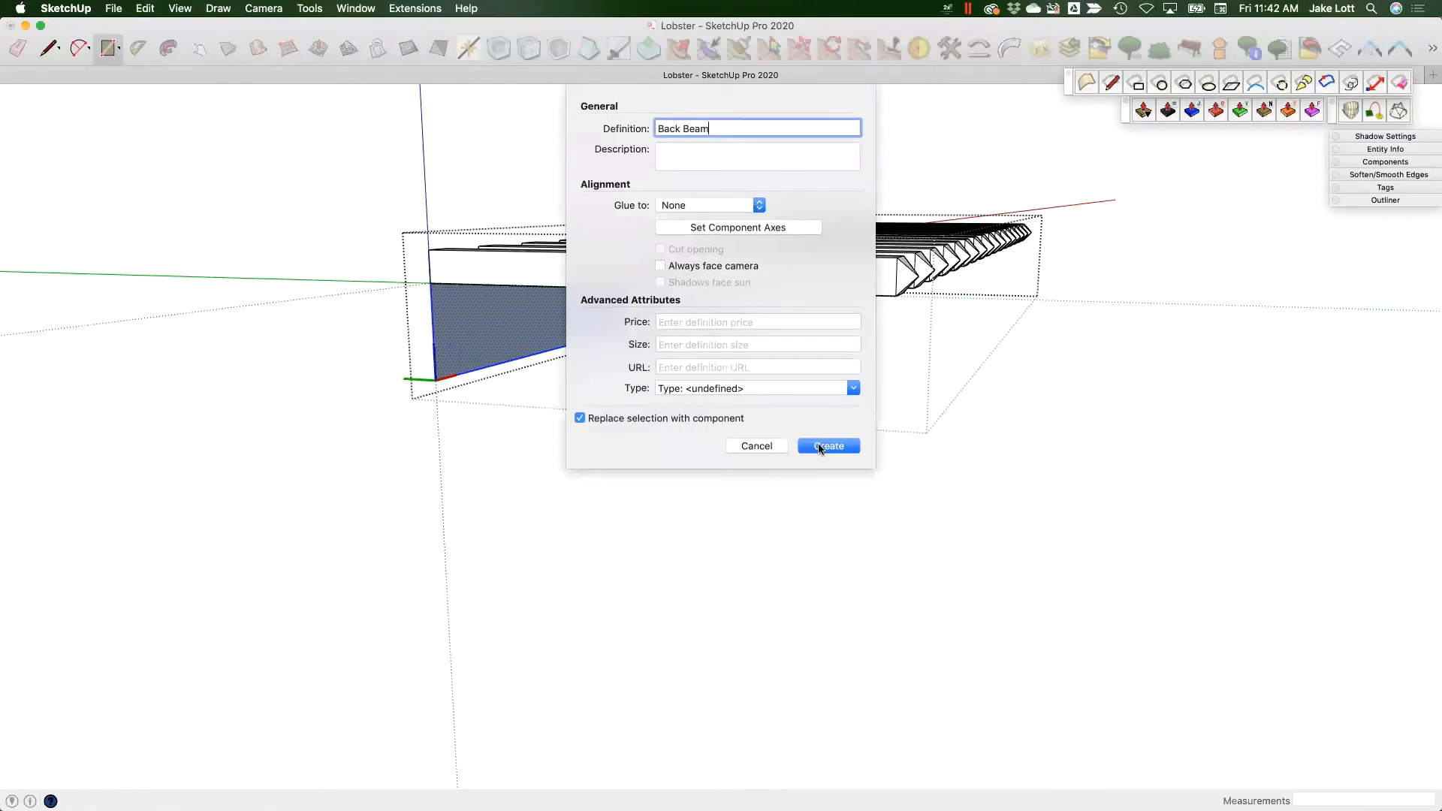
- Create the Back Beam component and Push/Pull its face 2" to give the board its thickness
left_click(820, 447)
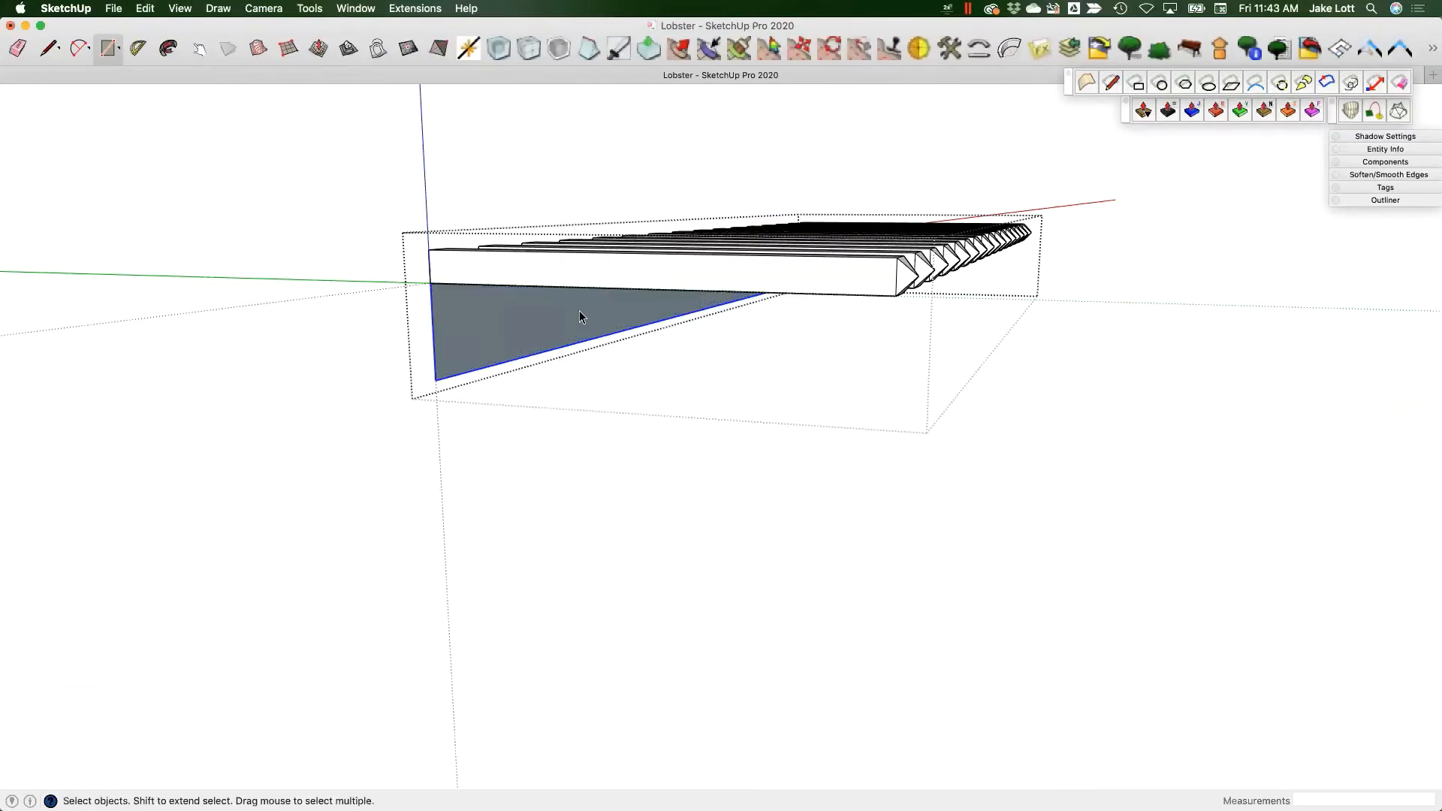
middle_click_drag(511, 319, 667, 310)
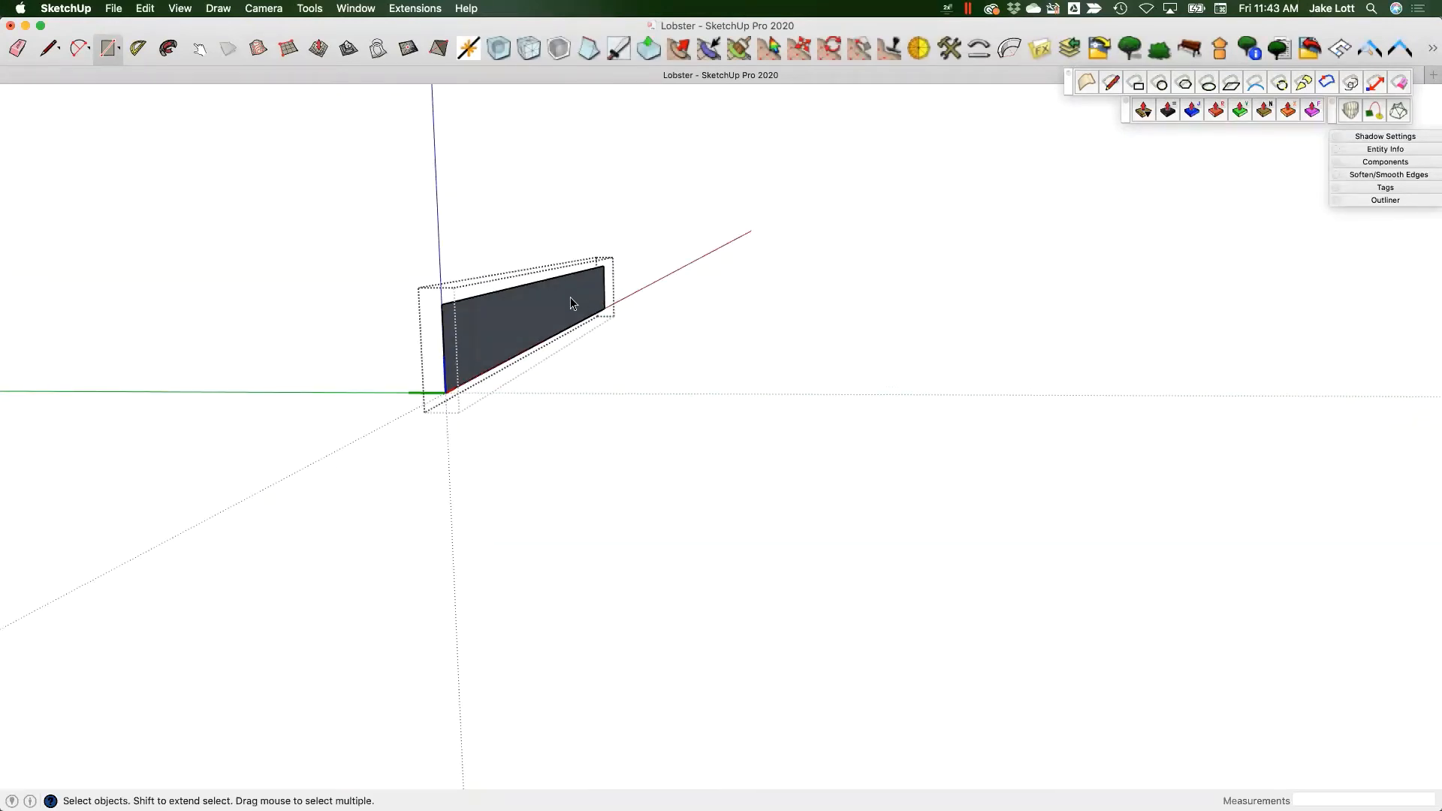
key("i")
scroll(577, 314, "up", 3)
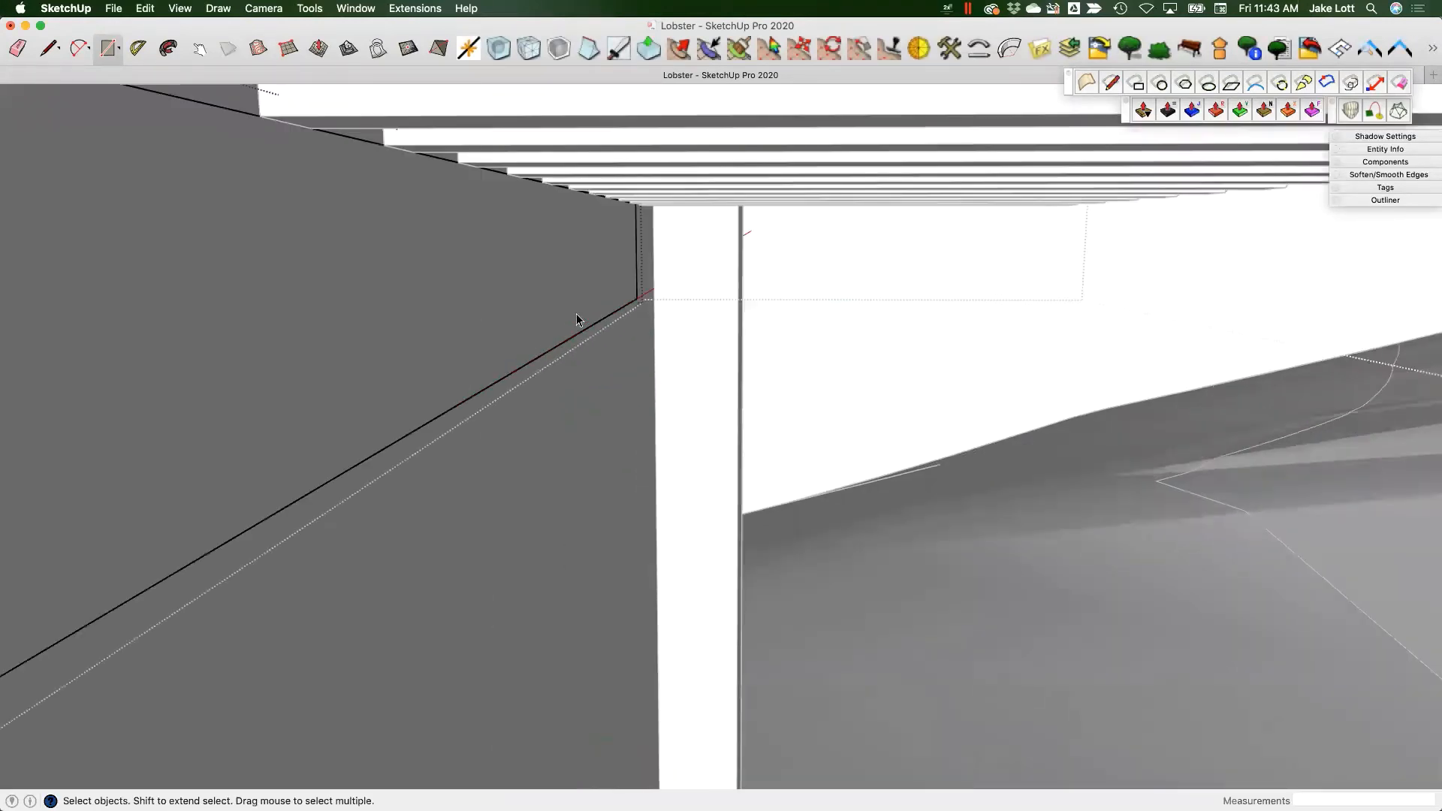
scroll(576, 319, "down", 3)
key("p")
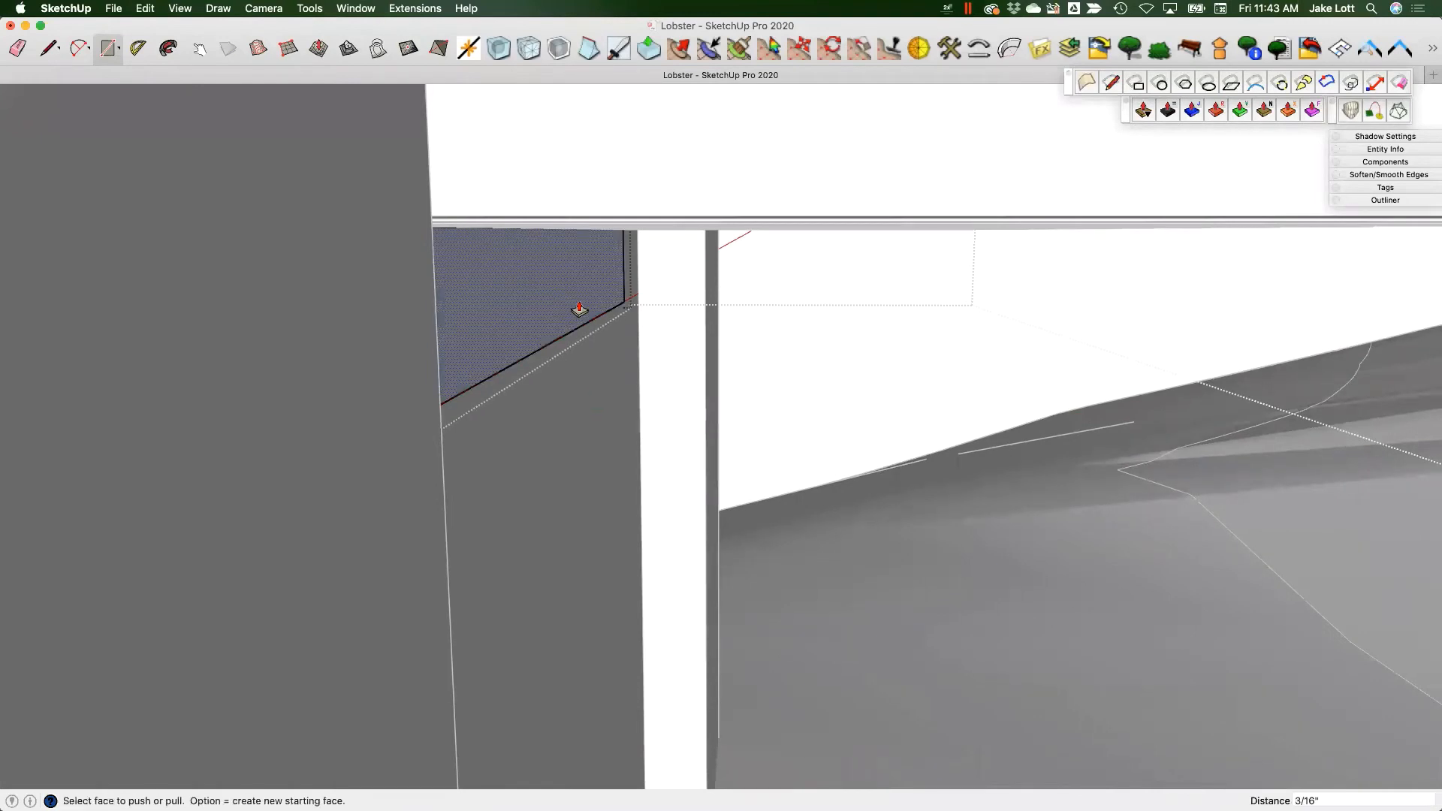
left_click(579, 309)
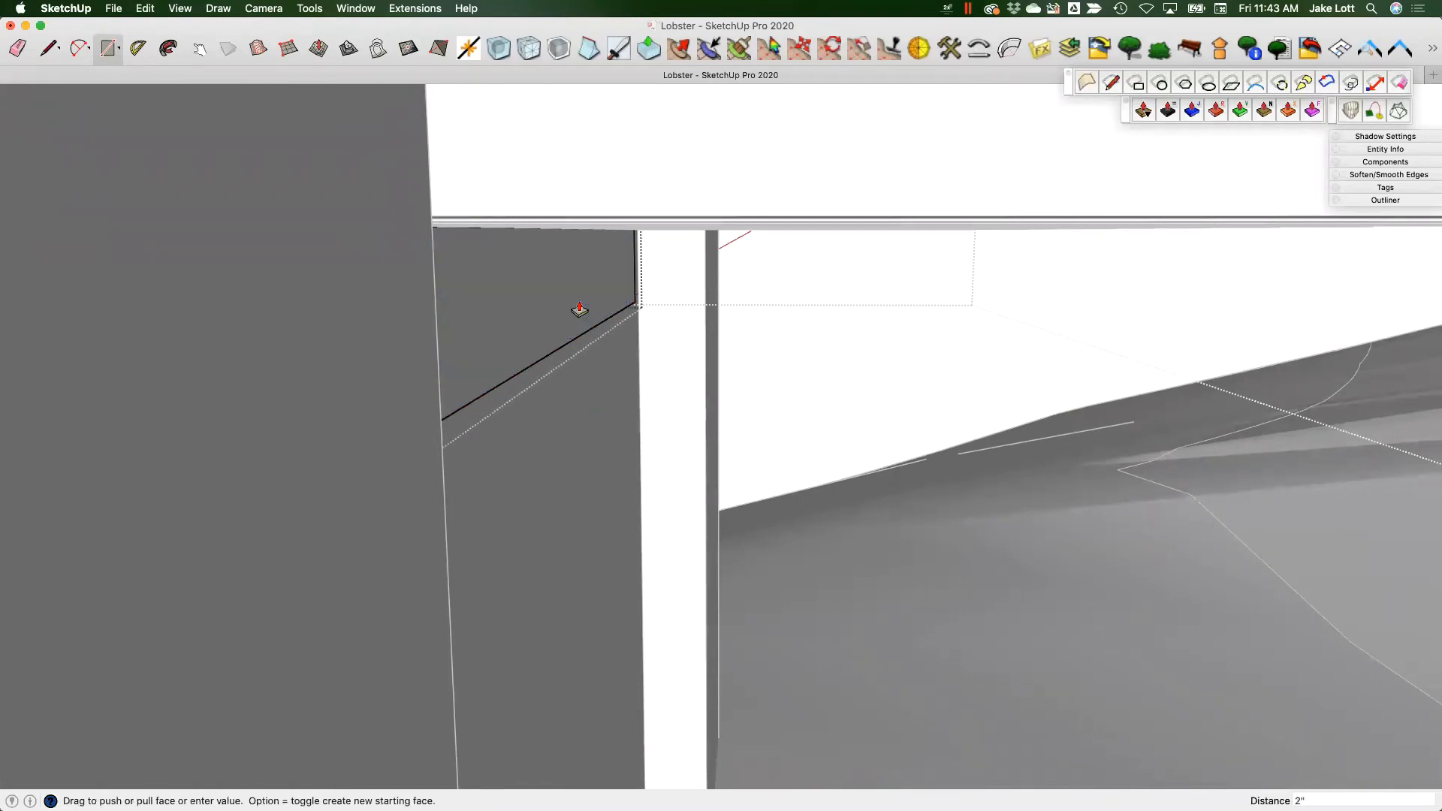
left_click(580, 309)
- Push/Pull the back beam's end face outward to line up with the outer side of the last beam
middle_click_drag(579, 309, 745, 197)
left_click(766, 225)
left_click(798, 190)
key("space")
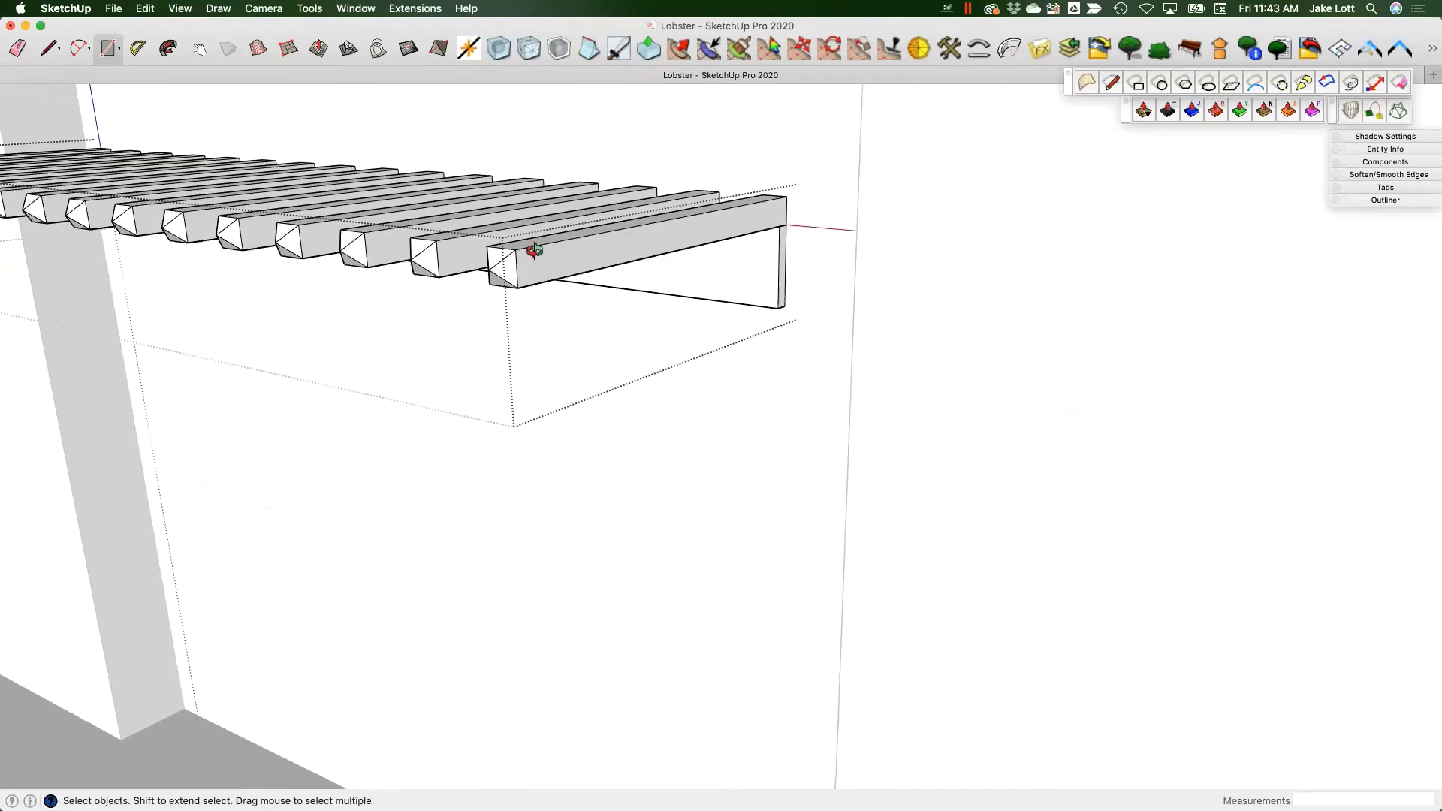
- Copy the back beam outward from the wall to sit beneath the beams near their pointed ends
middle_click_drag(534, 248, 939, 277)
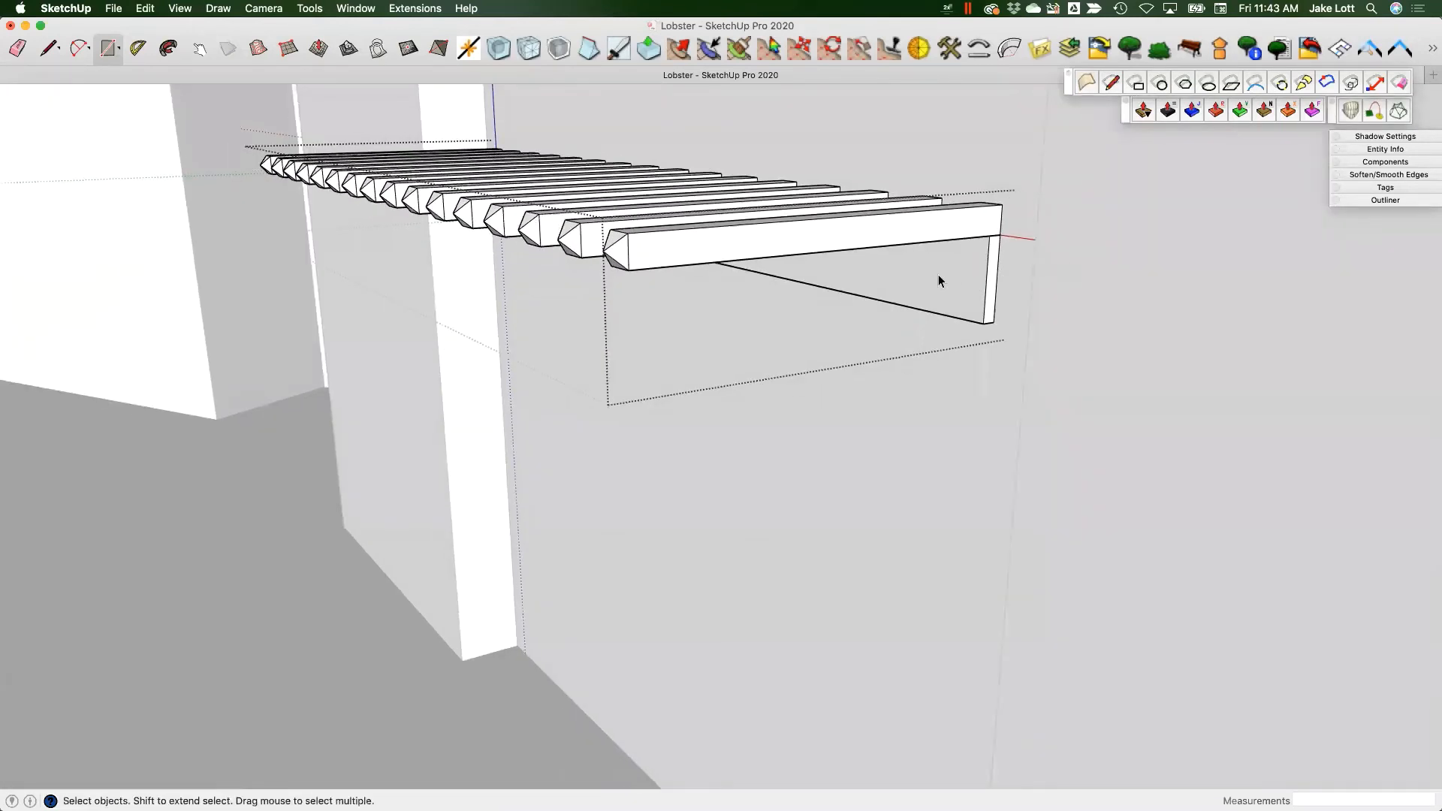
left_click(935, 278)
key("m")
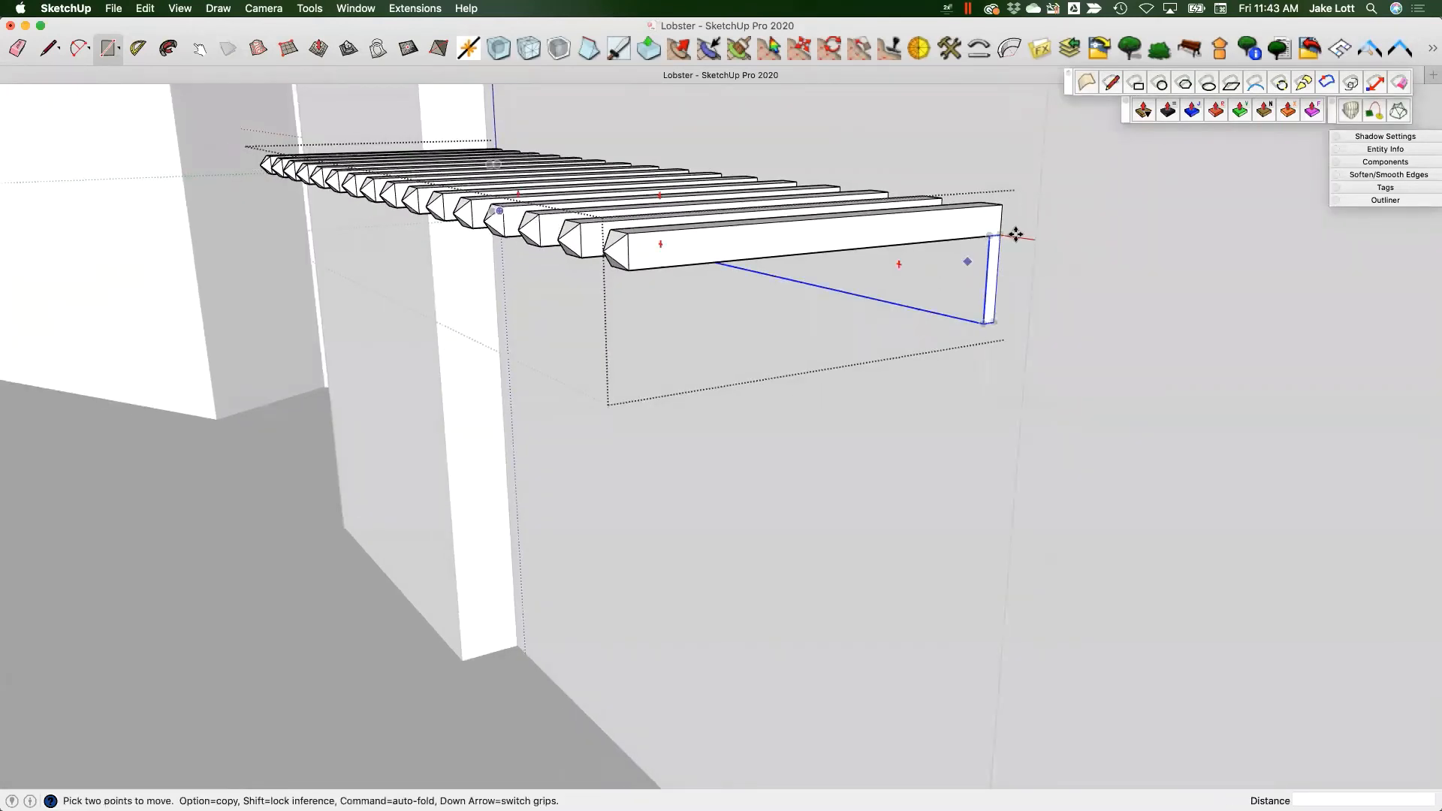
left_click(893, 228)
key("alt")
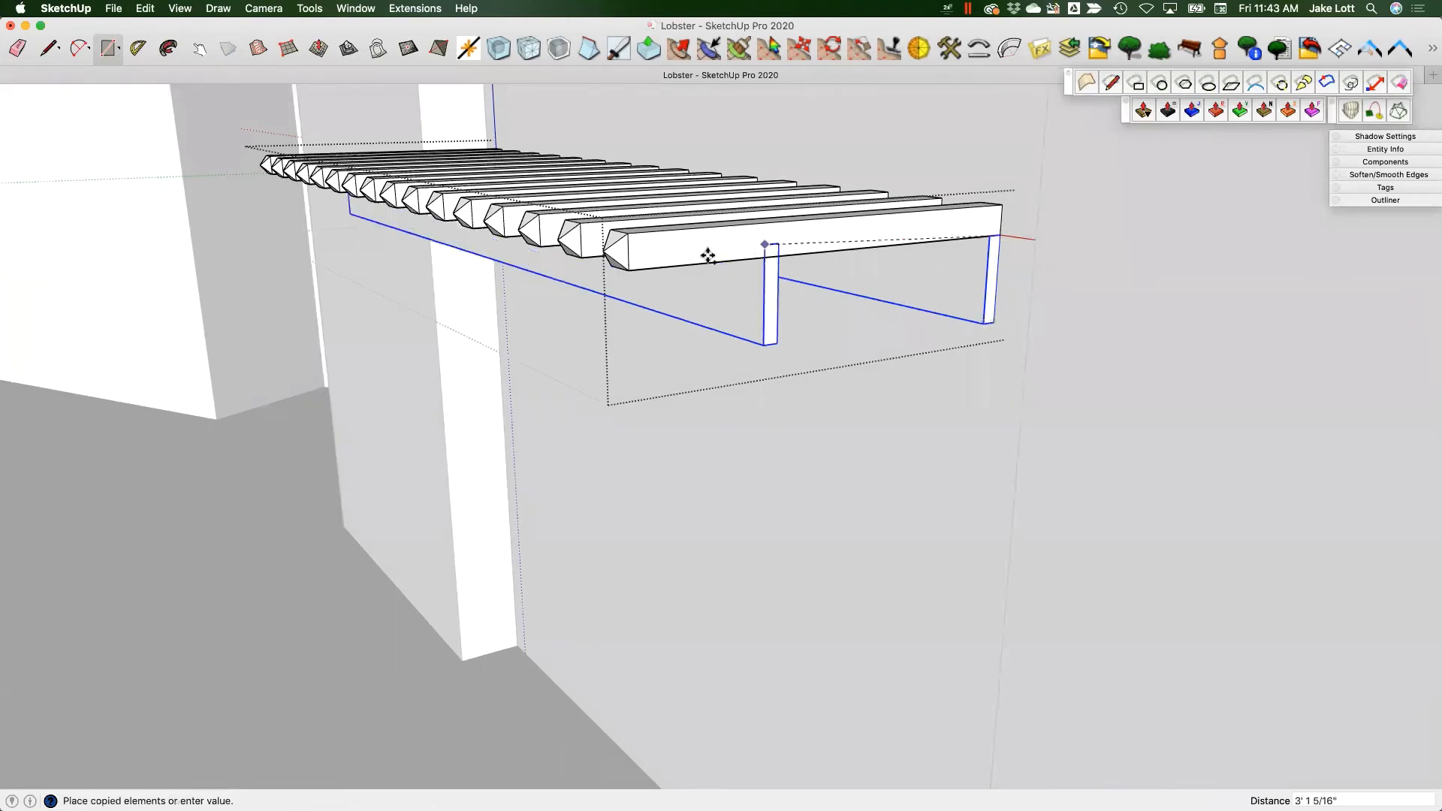
left_click(658, 274)
middle_click_drag(658, 275, 504, 299)
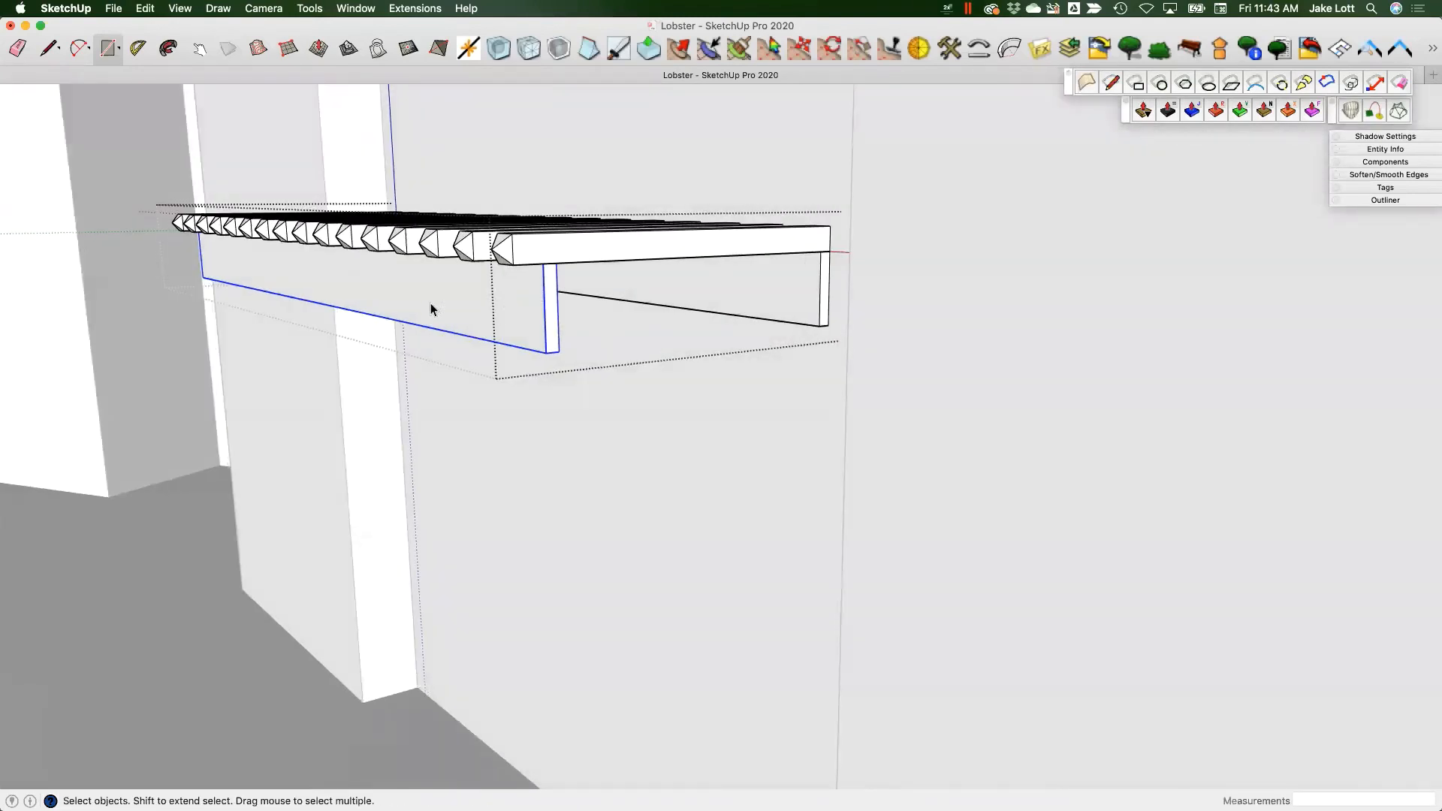
- Make the copied board under the pointed ends unique so it edits independently of the back beam
middle_click_drag(526, 256, 697, 236)
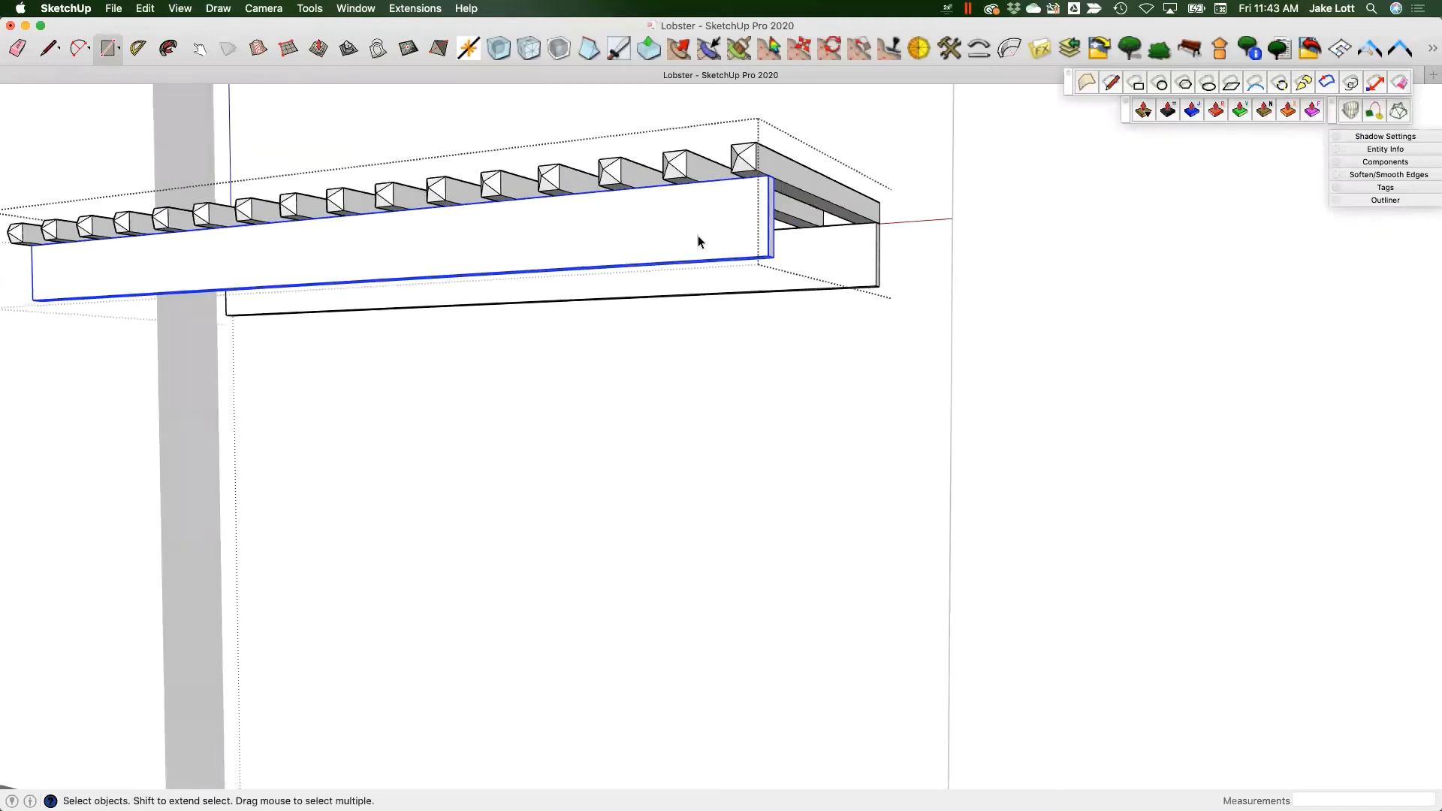
double_click(698, 236)
triple_click(808, 235)
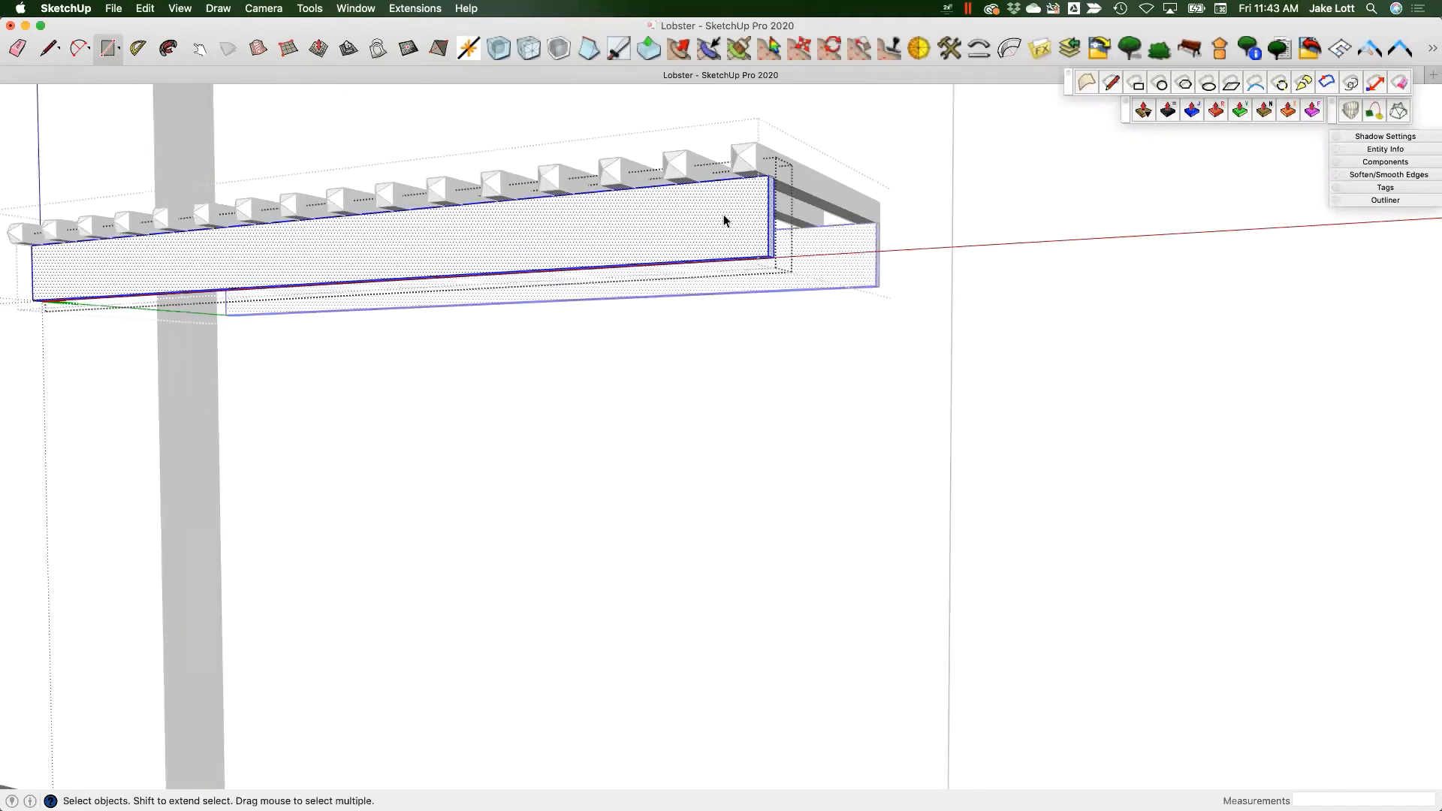
left_click(909, 144)
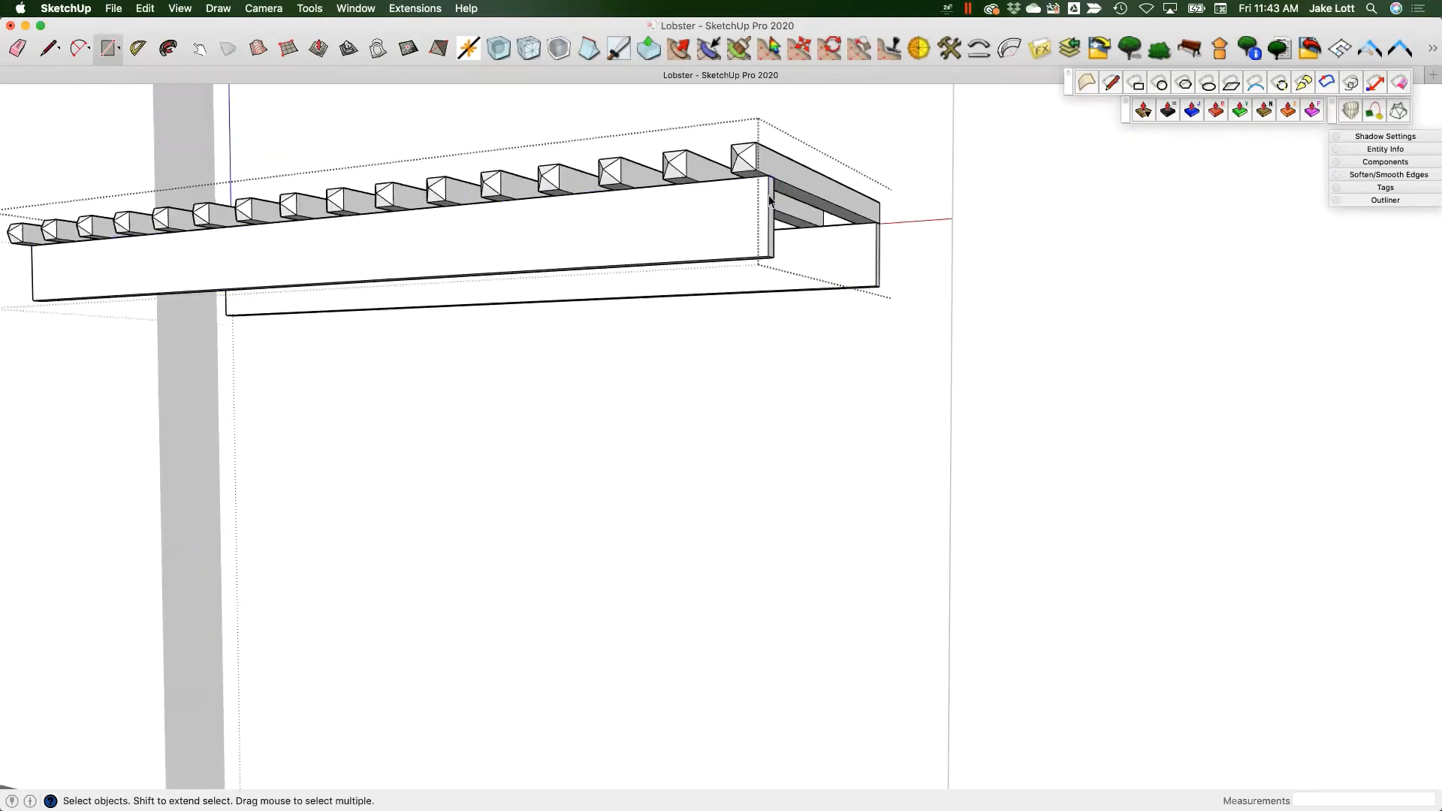
left_click(704, 214)
right_click(704, 214)
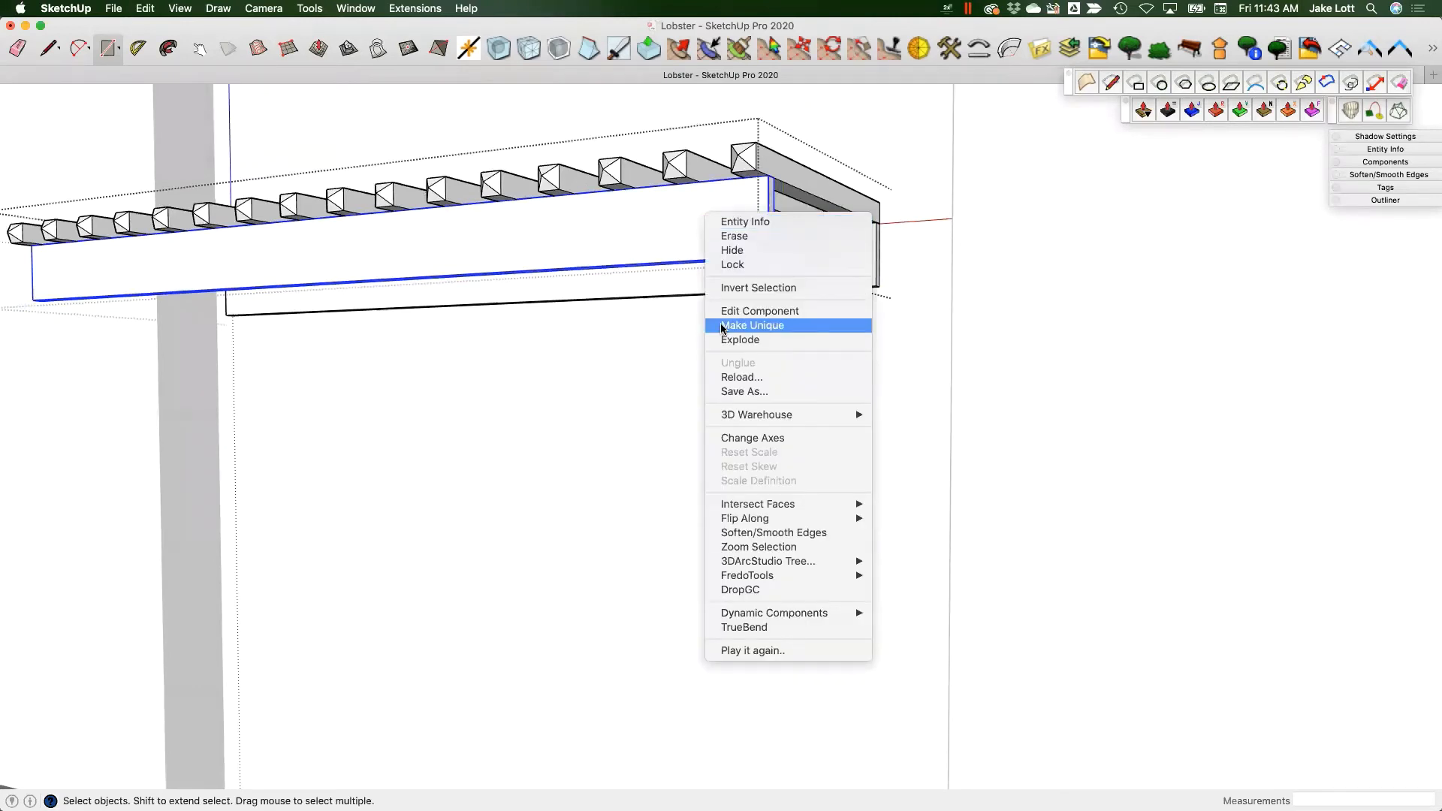
left_click(722, 325)
- Rename the unique copy's component definition to "Front Beam"
scroll(764, 218, "up", 3)
middle_click_drag(764, 218, 598, 238)
left_click(1396, 149)
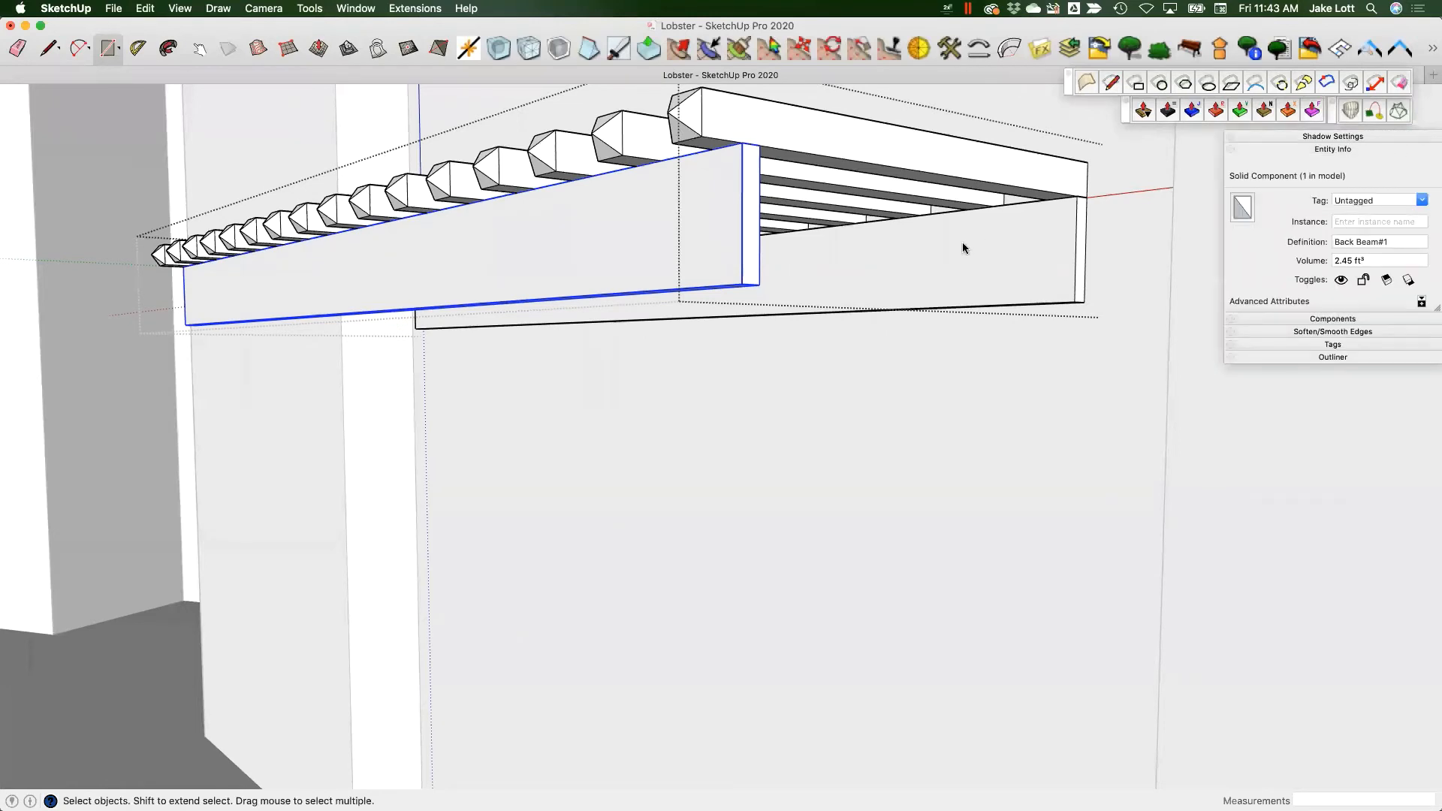
left_click(1405, 241)
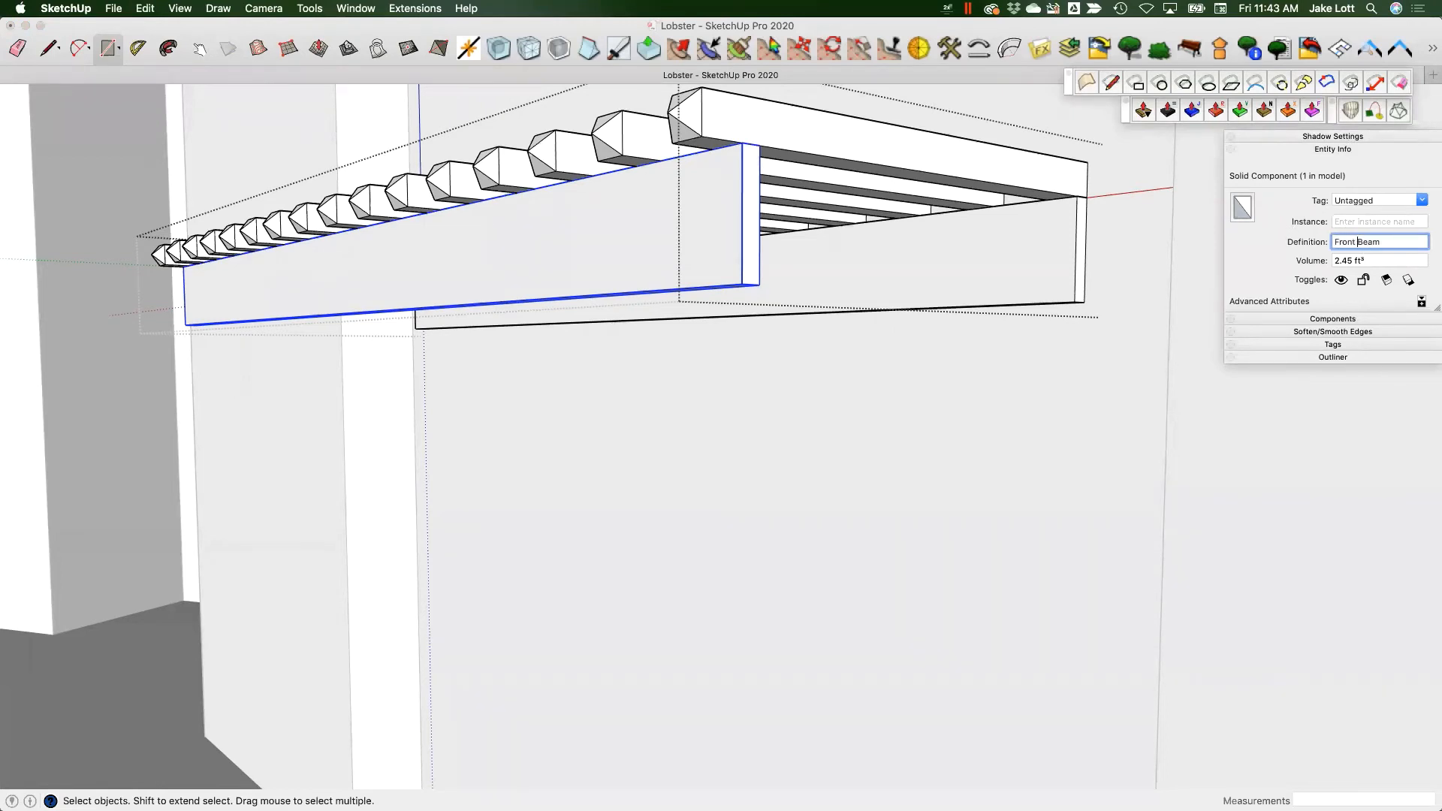
key("Return")
- Open the front beam for editing and Push/Pull its bottom face up about 5 3/8" to make the board shallower
middle_click_drag(729, 251, 727, 291)
middle_click_drag(664, 241, 719, 227)
double_click(719, 227)
scroll(744, 194, "up", 4)
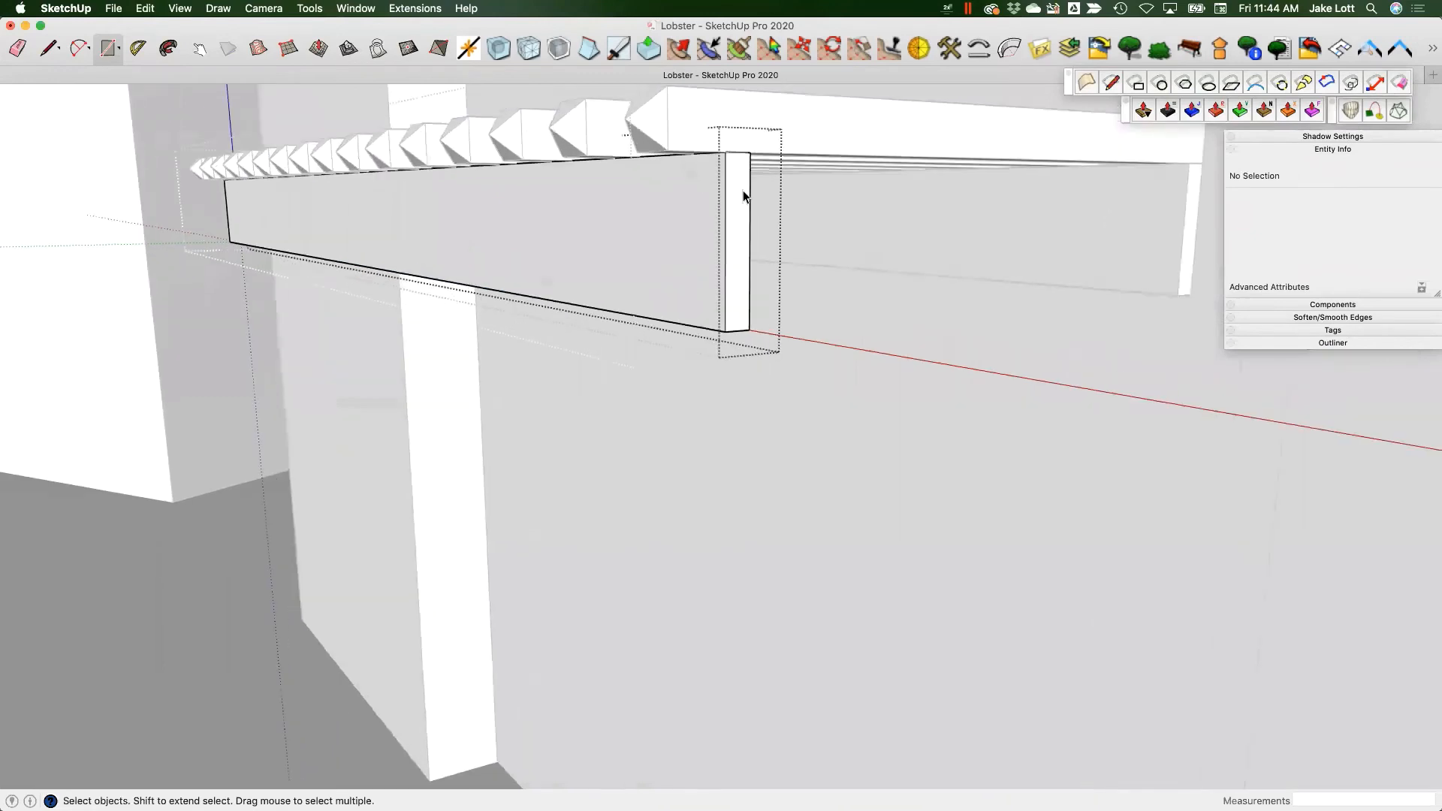
middle_click_drag(673, 294, 679, 331)
key("p")
left_click_drag(678, 330, 689, 229)
middle_click_drag(689, 228, 583, 293)
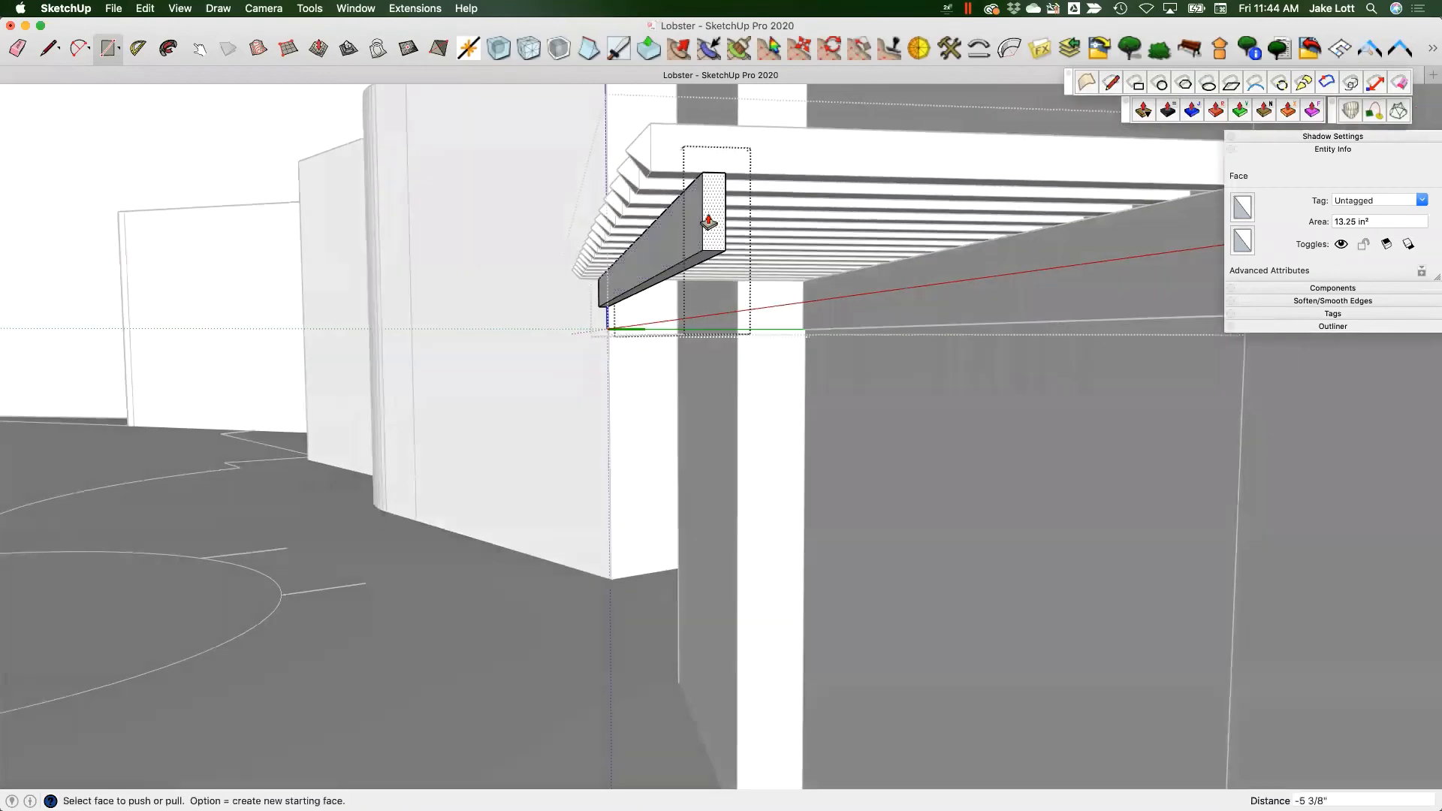
- Push/Pull the front beam's long vertical face outward to thicken the board
scroll(706, 220, "up", 4)
middle_click_drag(701, 219, 795, 218)
left_click_drag(796, 219, 827, 225)
middle_click_drag(875, 232, 804, 303)
key("space")
- Draw a tangent arc across the lower corner at the end of the front beam's outer face
middle_click_drag(782, 354, 769, 164)
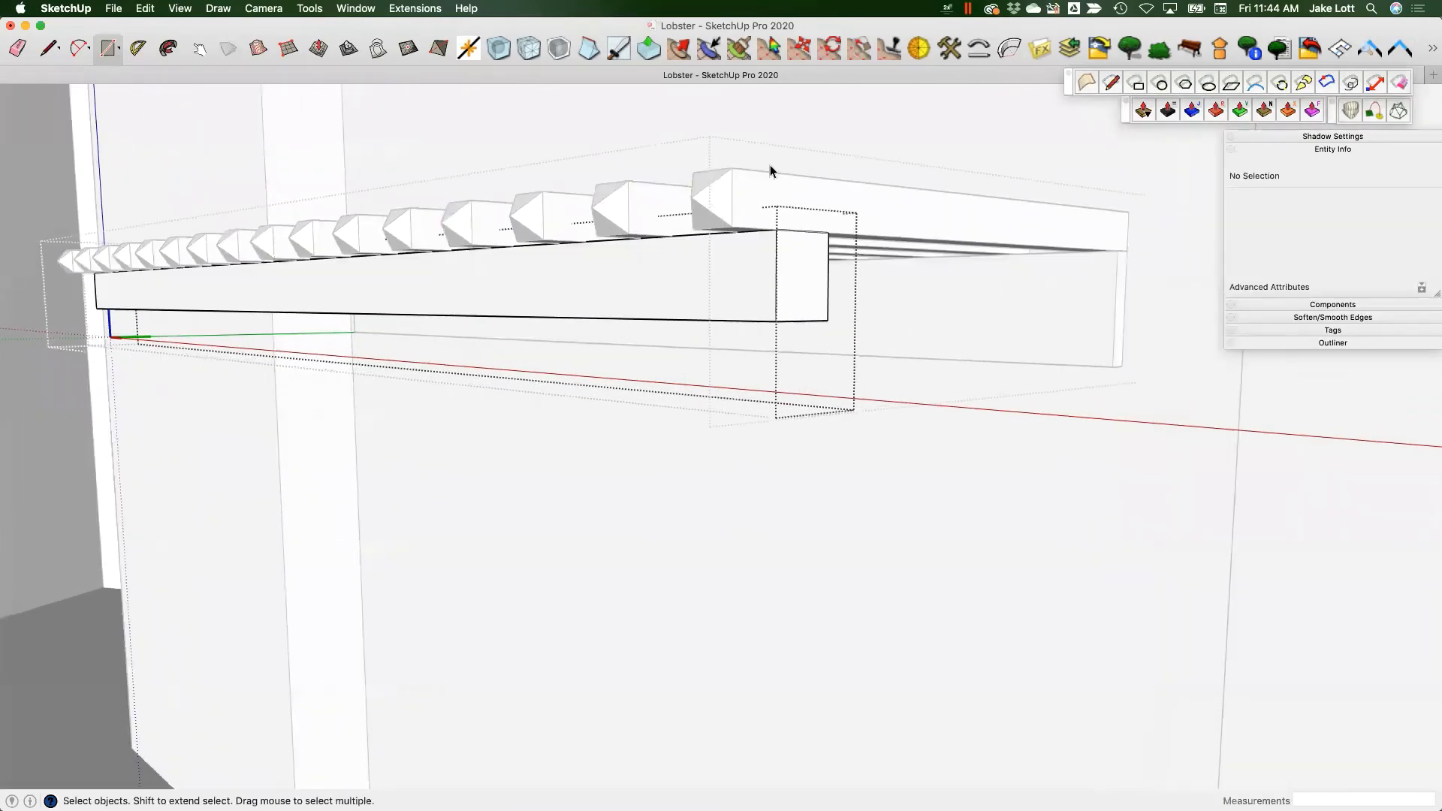
middle_click_drag(791, 296, 801, 331)
key("a")
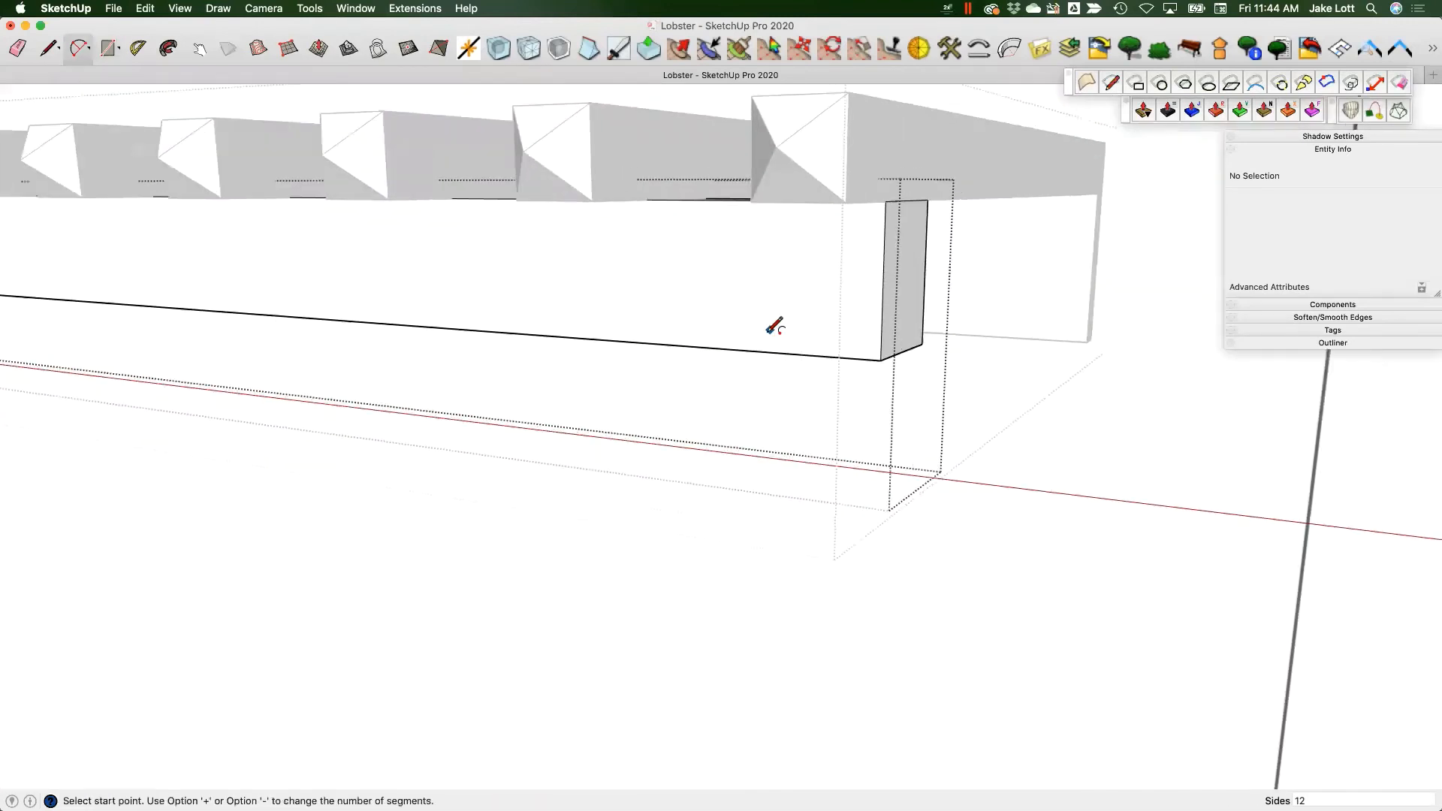
left_click(819, 357)
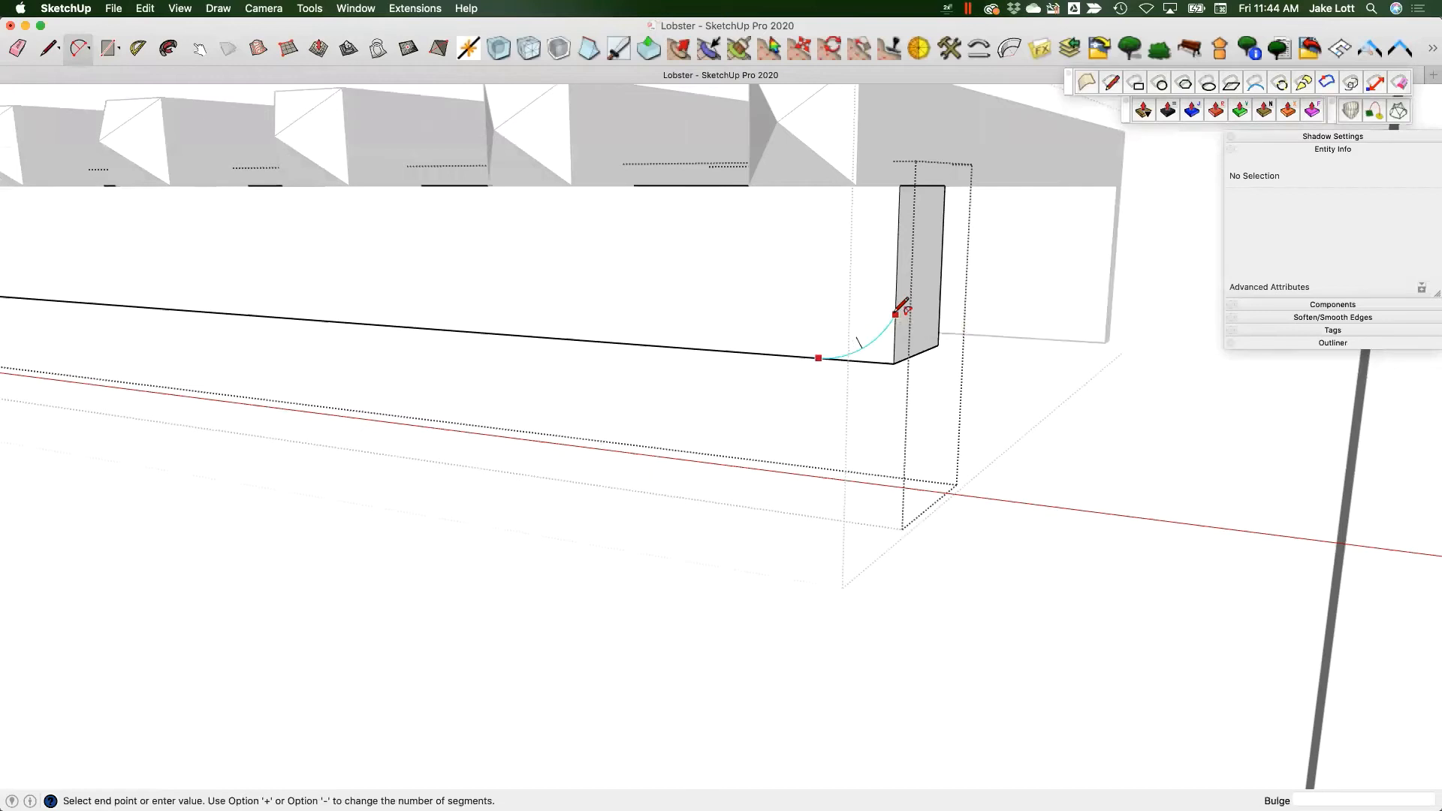
left_click(895, 314)
key("Escape")
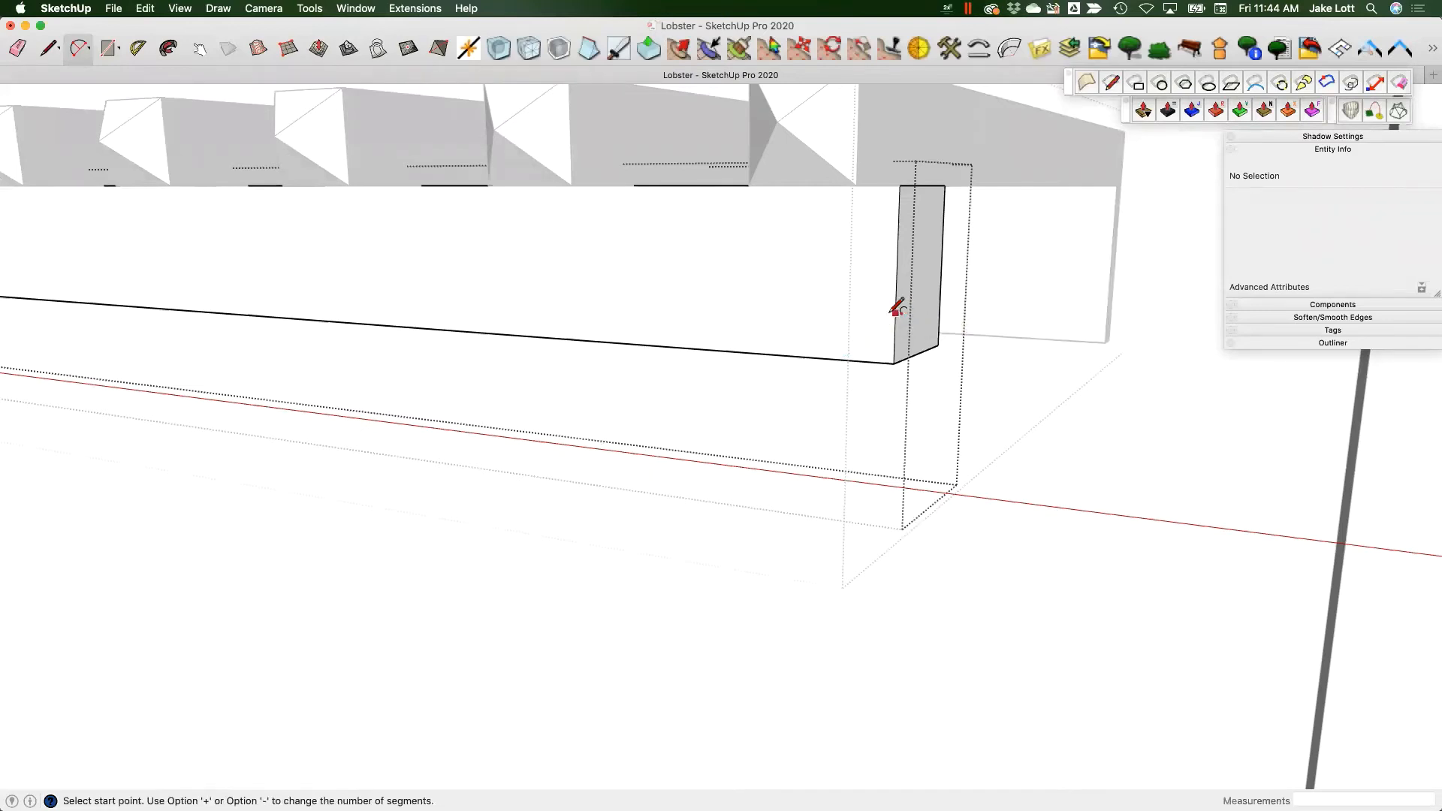
left_click(819, 358)
left_click(898, 313)
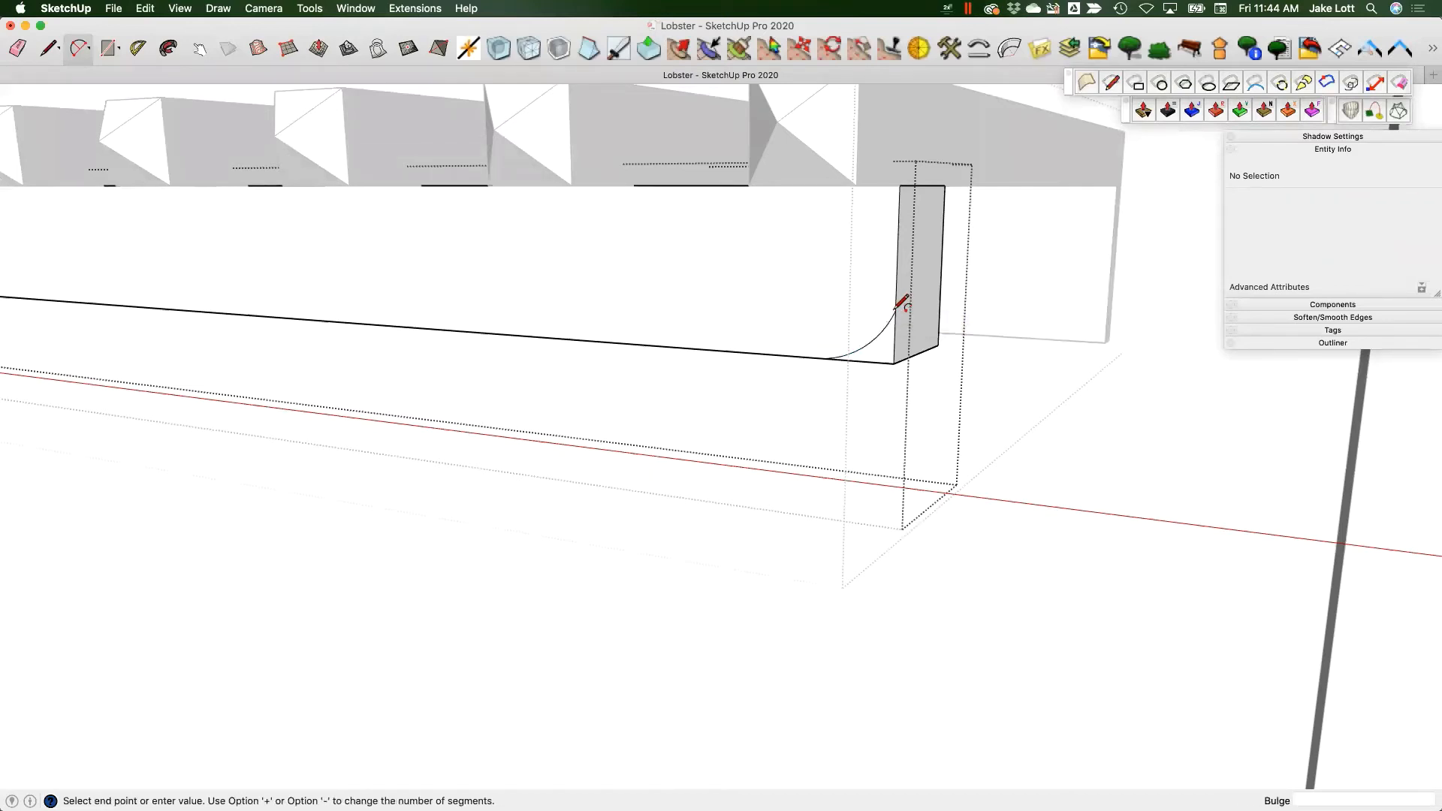
- Draw a stepped notch at the outer face's upper end corner: about 1 5/16" in, up, 3/16" in, and 2" up
key("l")
left_click(894, 262)
middle_click_drag(890, 259, 856, 241)
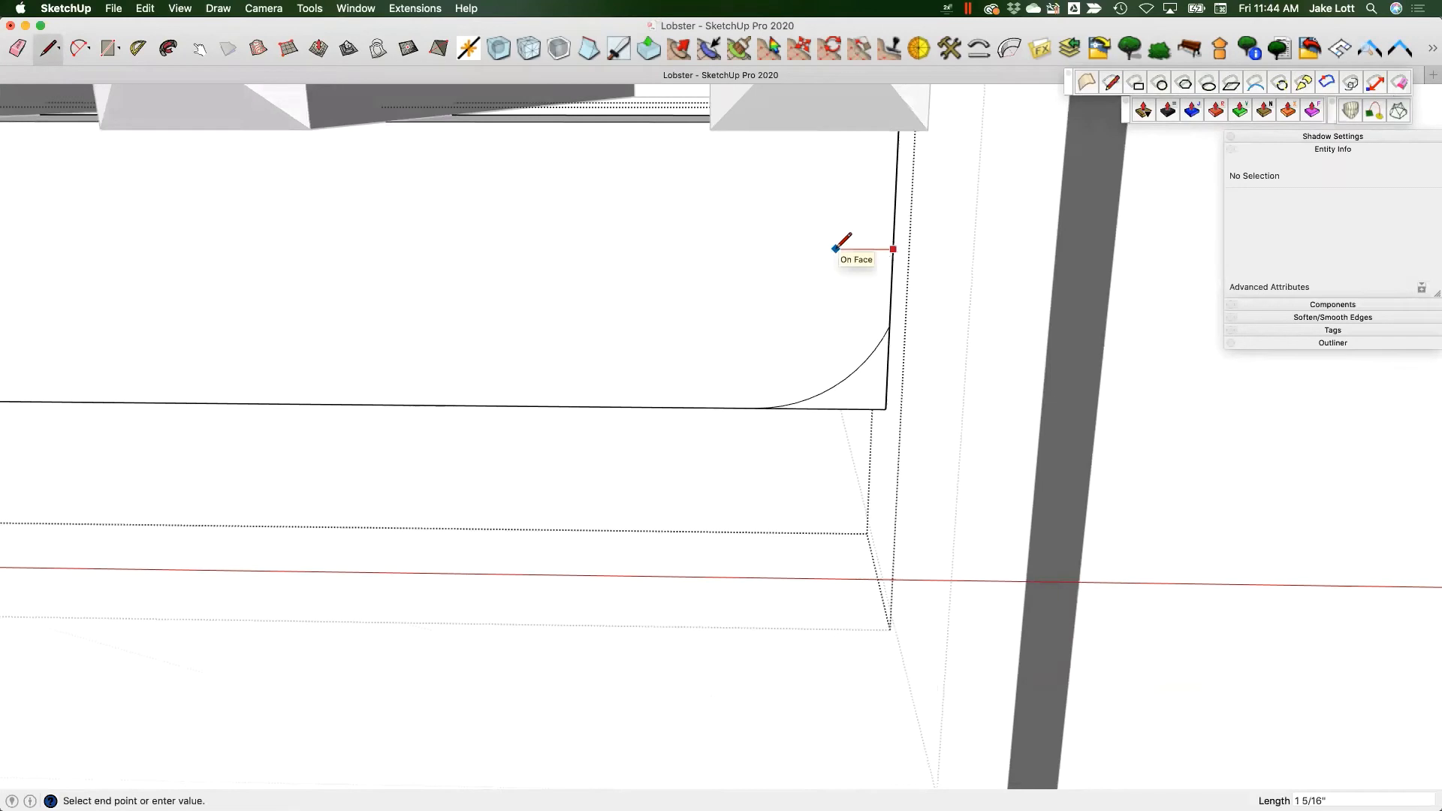
left_click(836, 219)
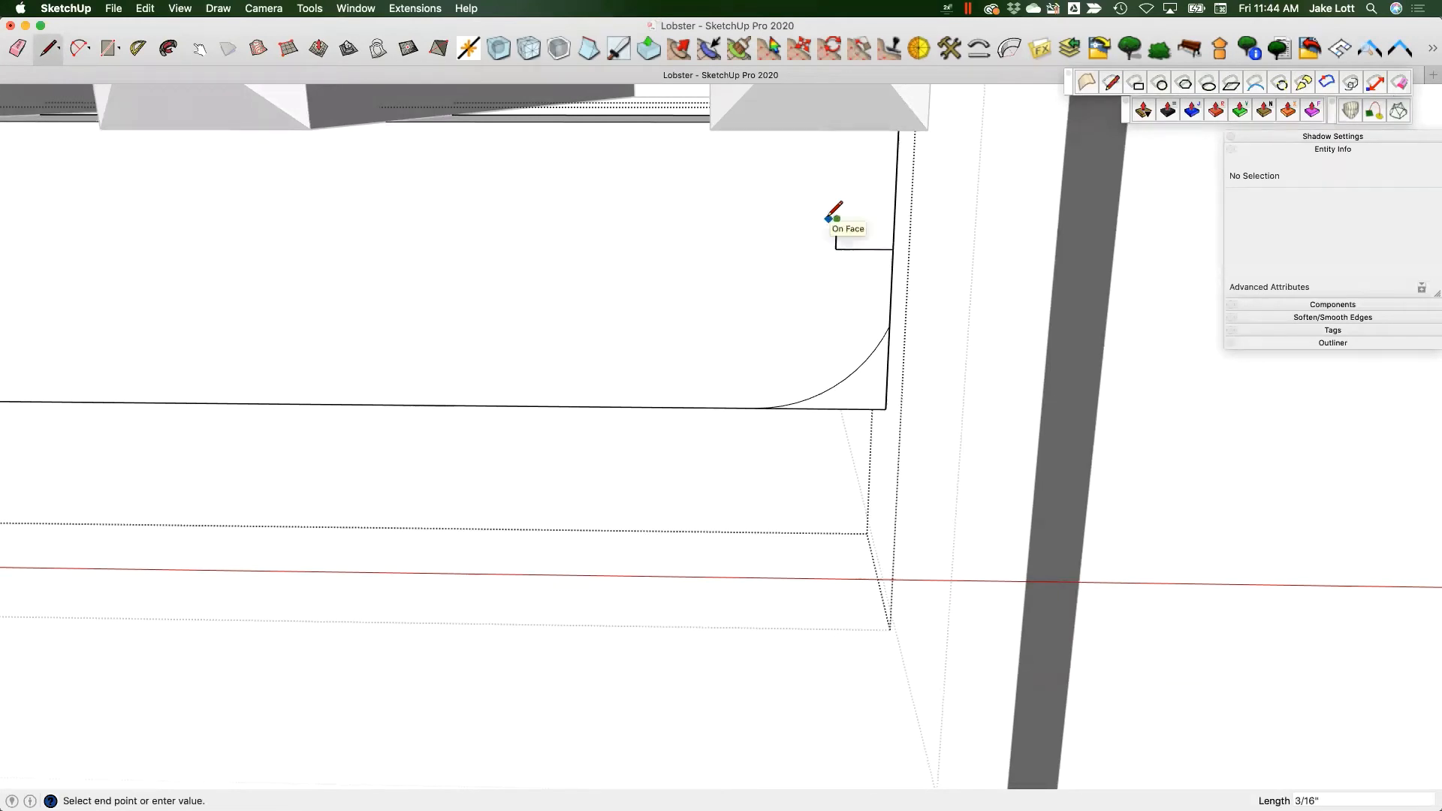
left_click(829, 218)
middle_click_drag(826, 192, 818, 105)
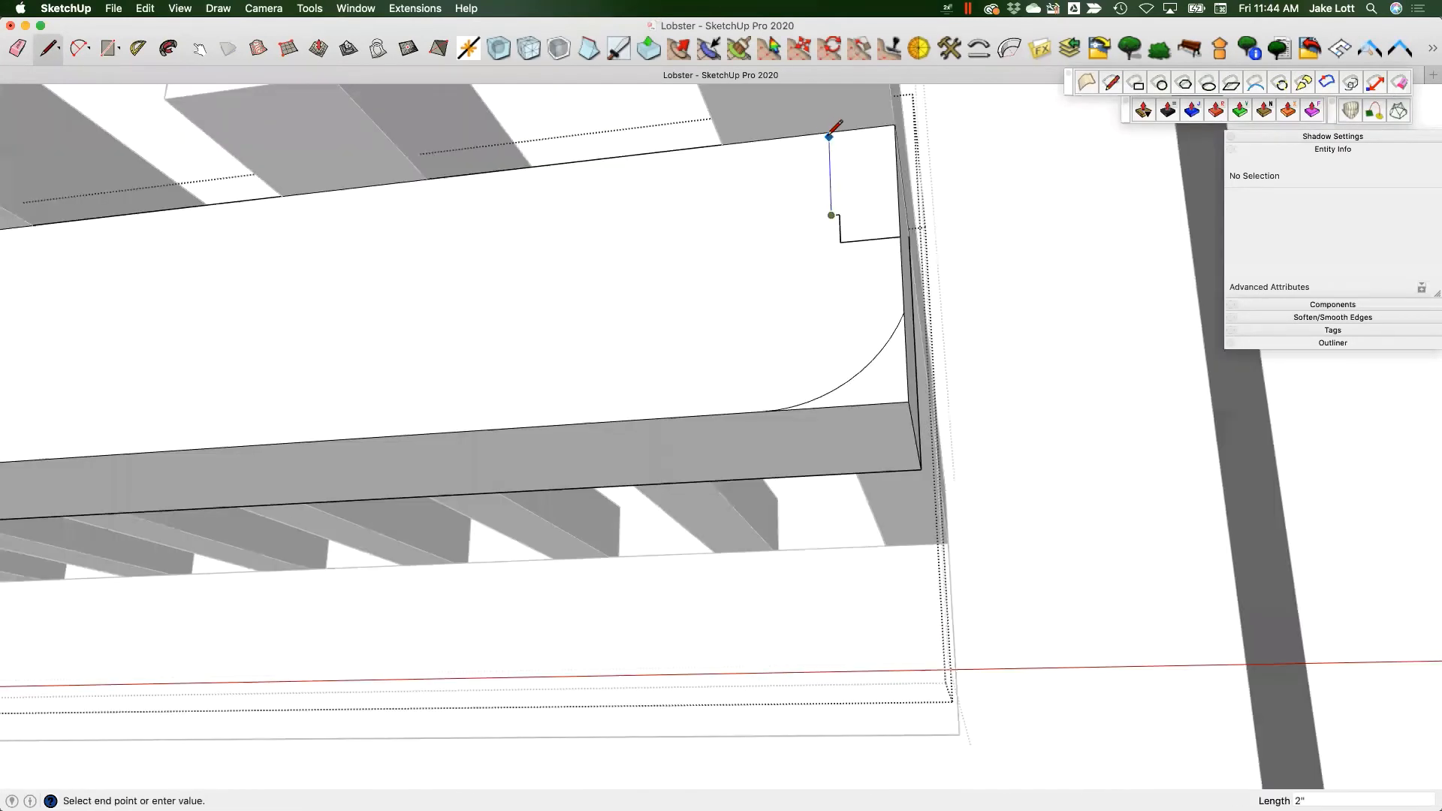
left_click(829, 137)
- Round the front beam's lower edges by sweeping the arc corner around the bottom face with Follow Me
middle_click_drag(766, 263, 751, 408)
key("space")
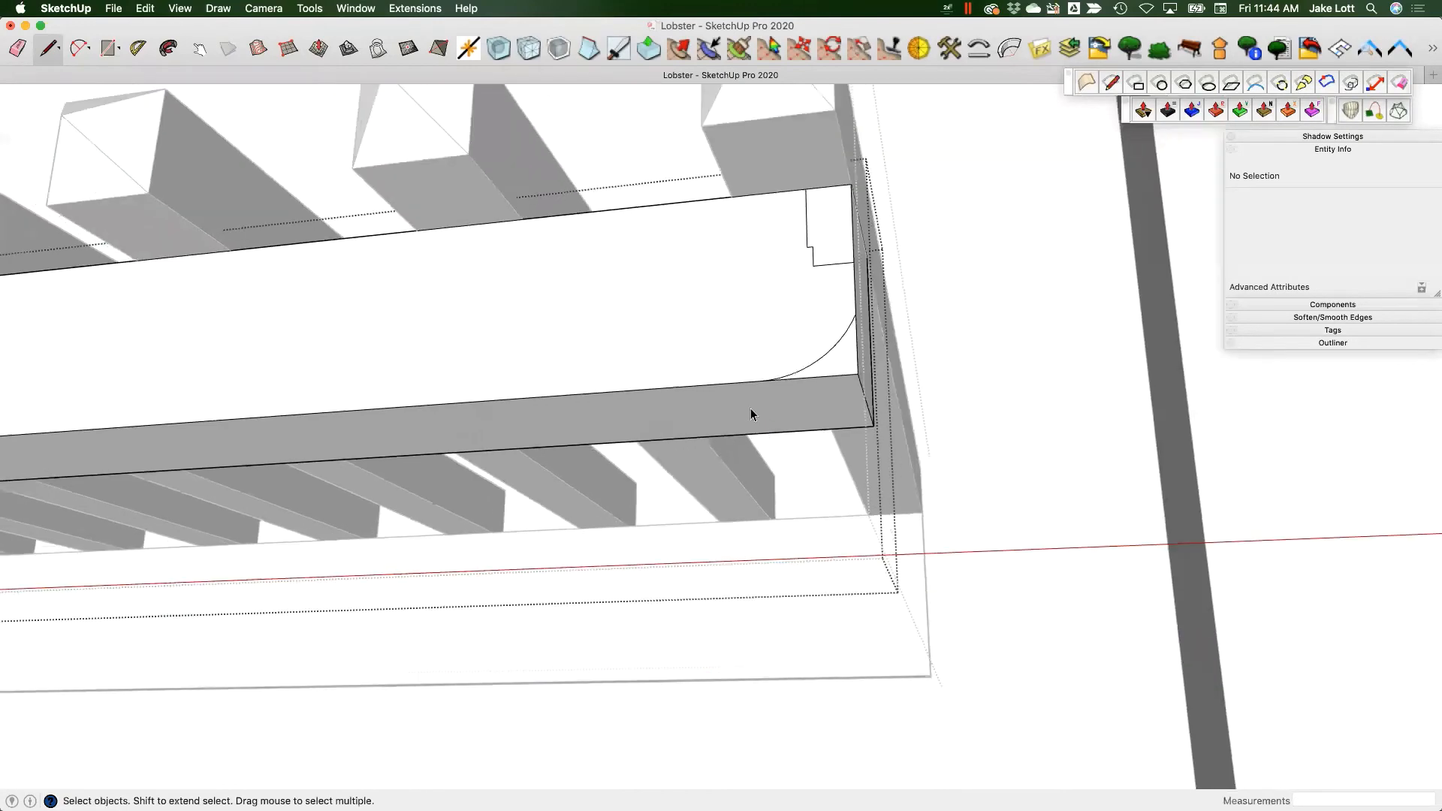
left_click(749, 412)
key("shift+f")
left_click(823, 371)
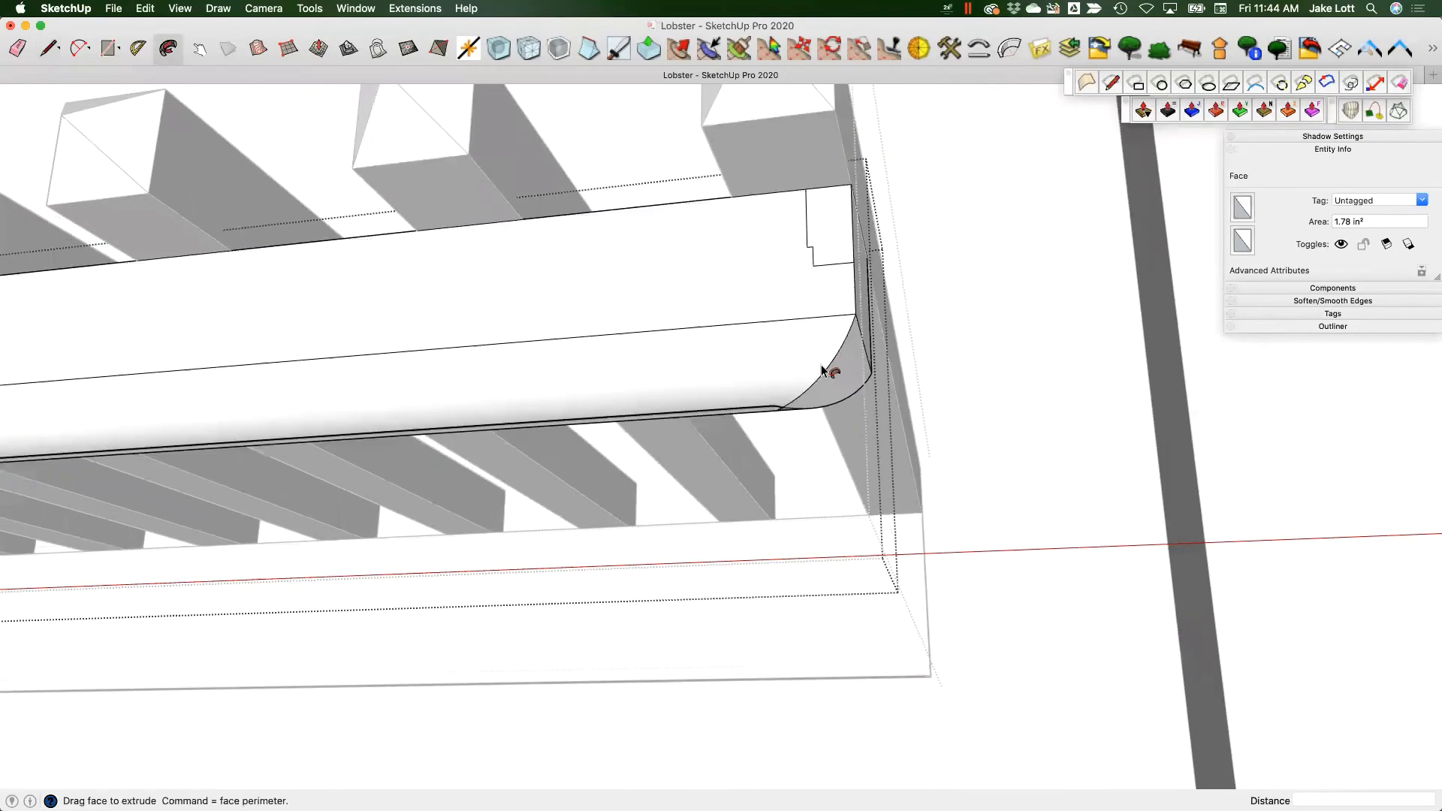
- Cut the stepped notch around the front beam's upper edges by sweeping its profile around the top face with Follow Me
middle_click_drag(760, 322, 686, 508)
left_click(827, 259)
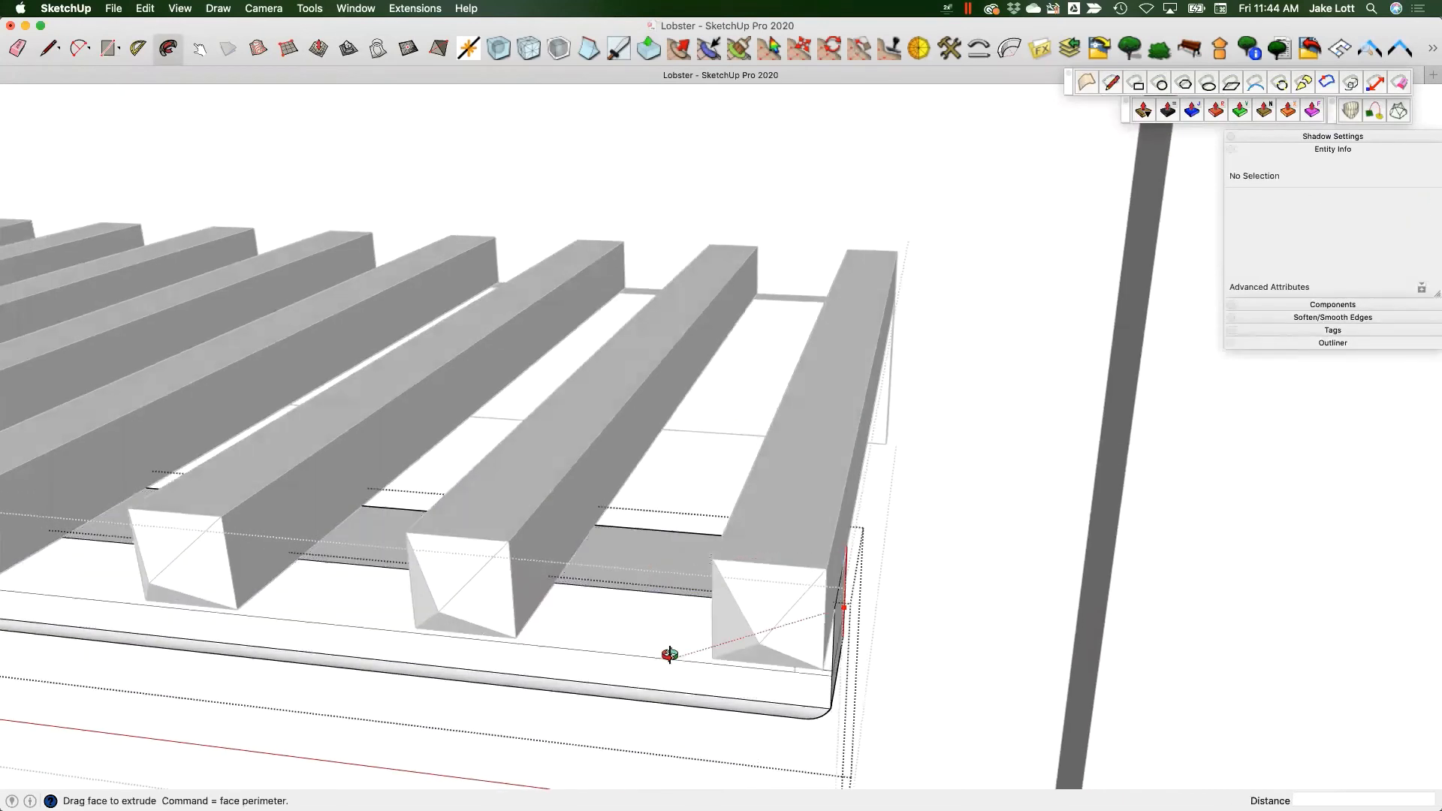
middle_click_drag(669, 654, 674, 611)
key("Escape")
key("space")
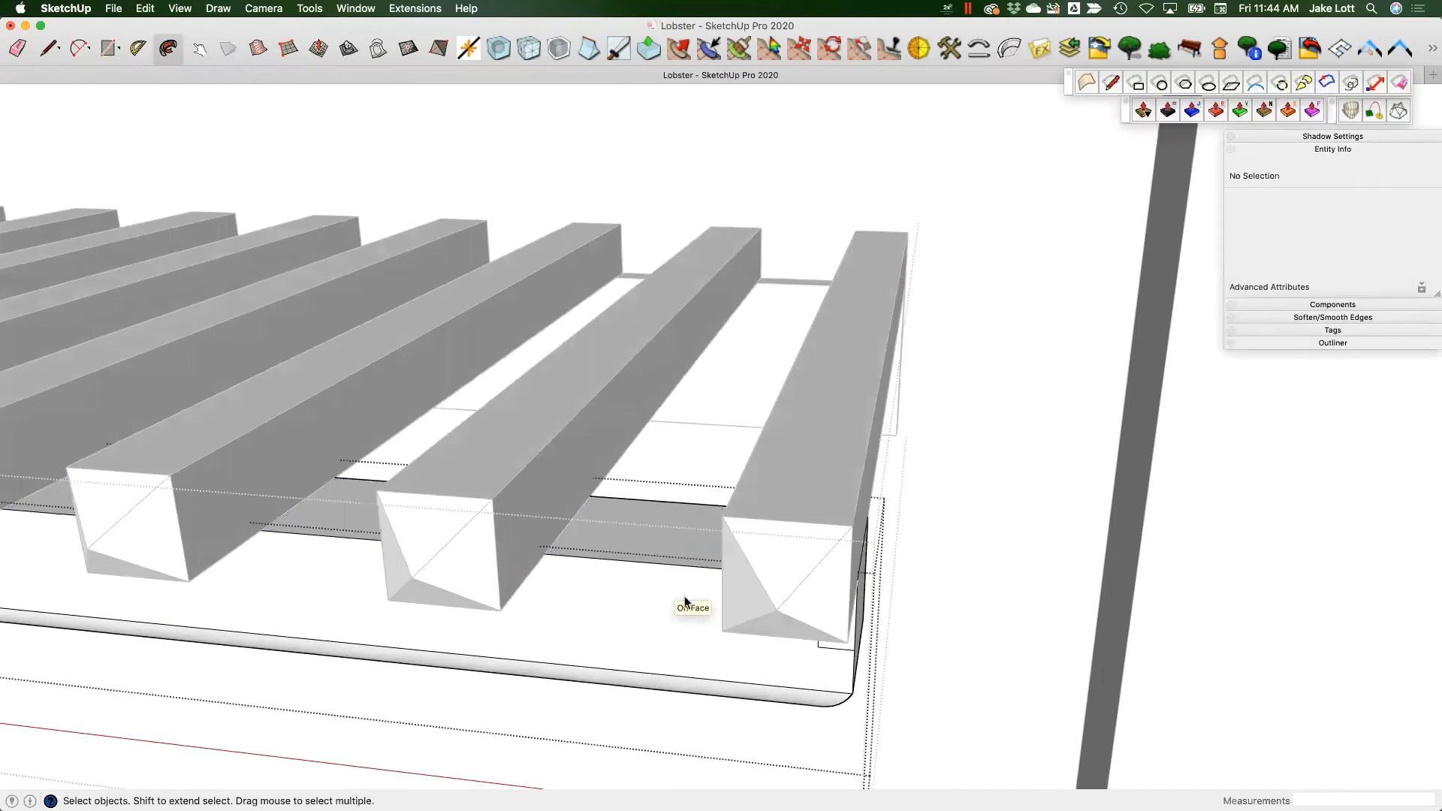
middle_click_drag(689, 521, 691, 411)
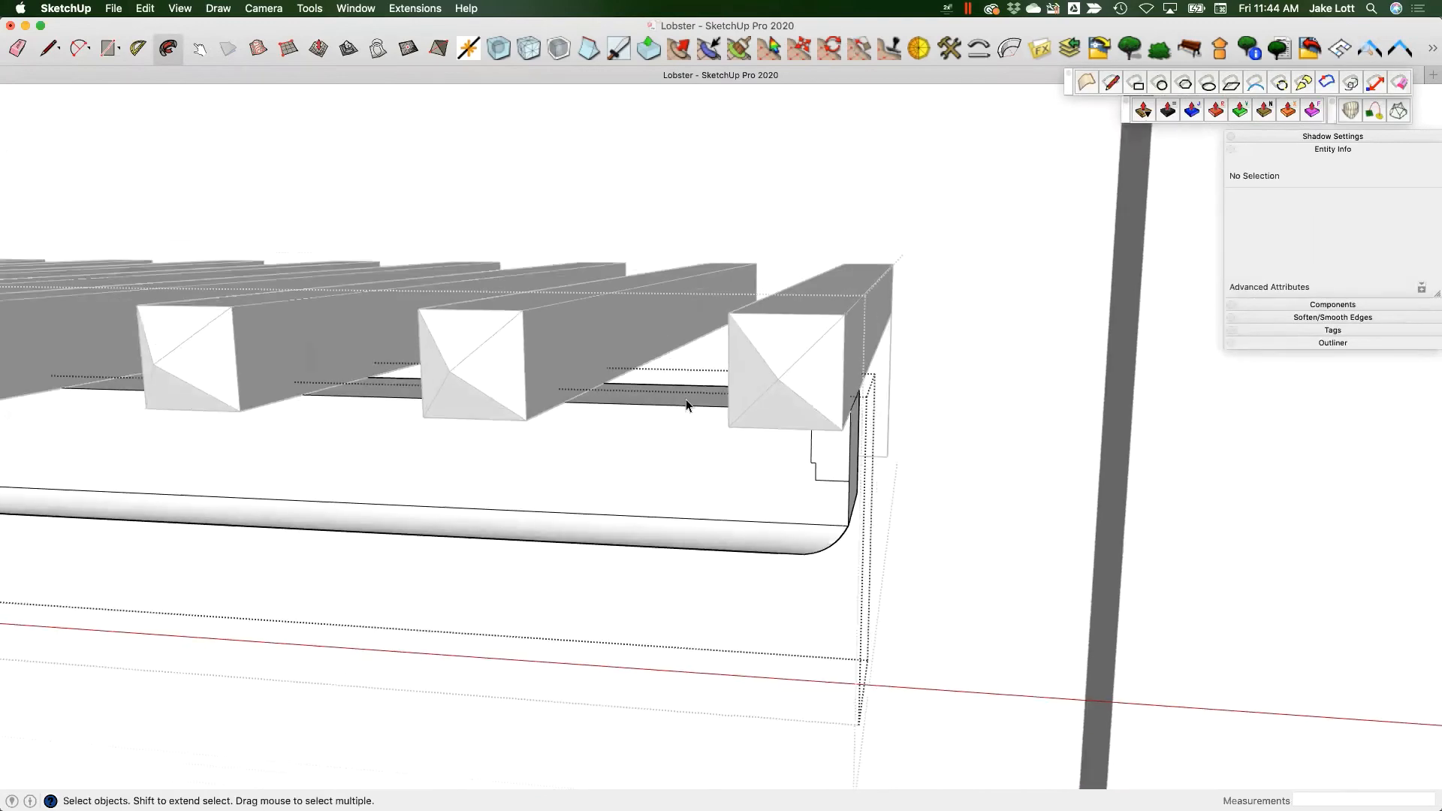
left_click(687, 401)
middle_click_drag(802, 453, 556, 210)
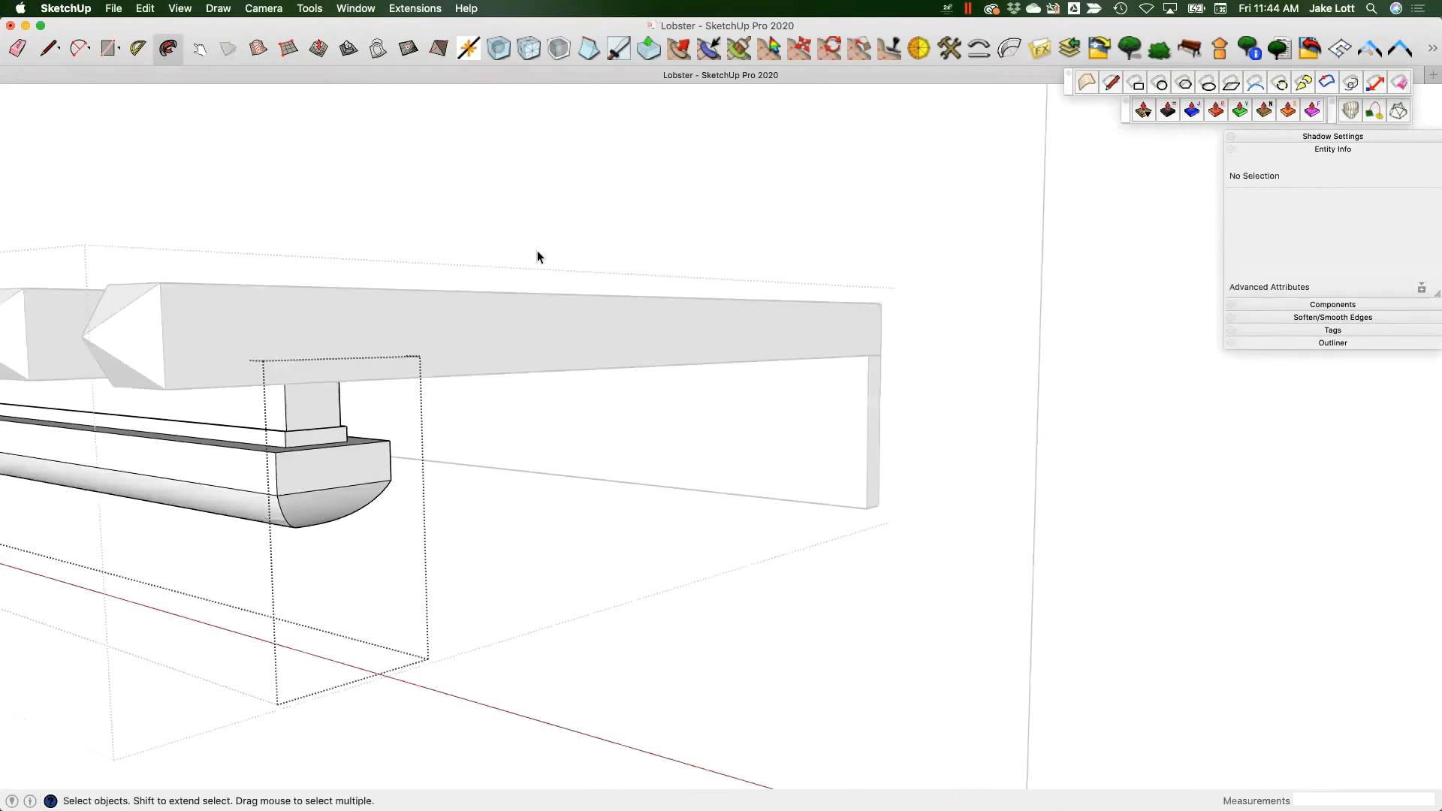
- Close the trellis edit and examine the shaped front beam from the side, below and front
scroll(461, 296, "down", 5)
middle_click_drag(461, 296, 732, 239)
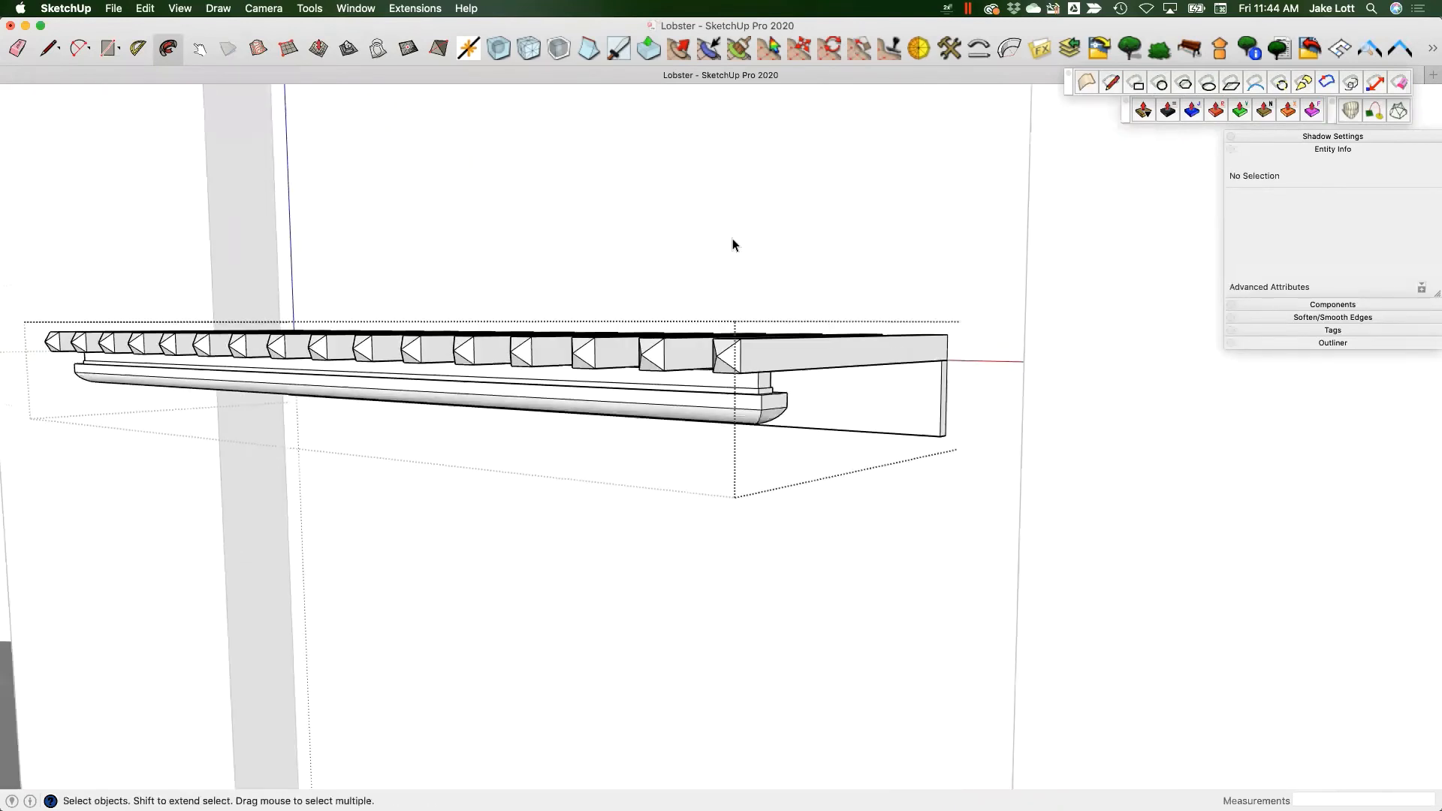
scroll(826, 296, "down", 3)
left_click(931, 290)
middle_click_drag(582, 359, 589, 403)
scroll(589, 403, "up", 5)
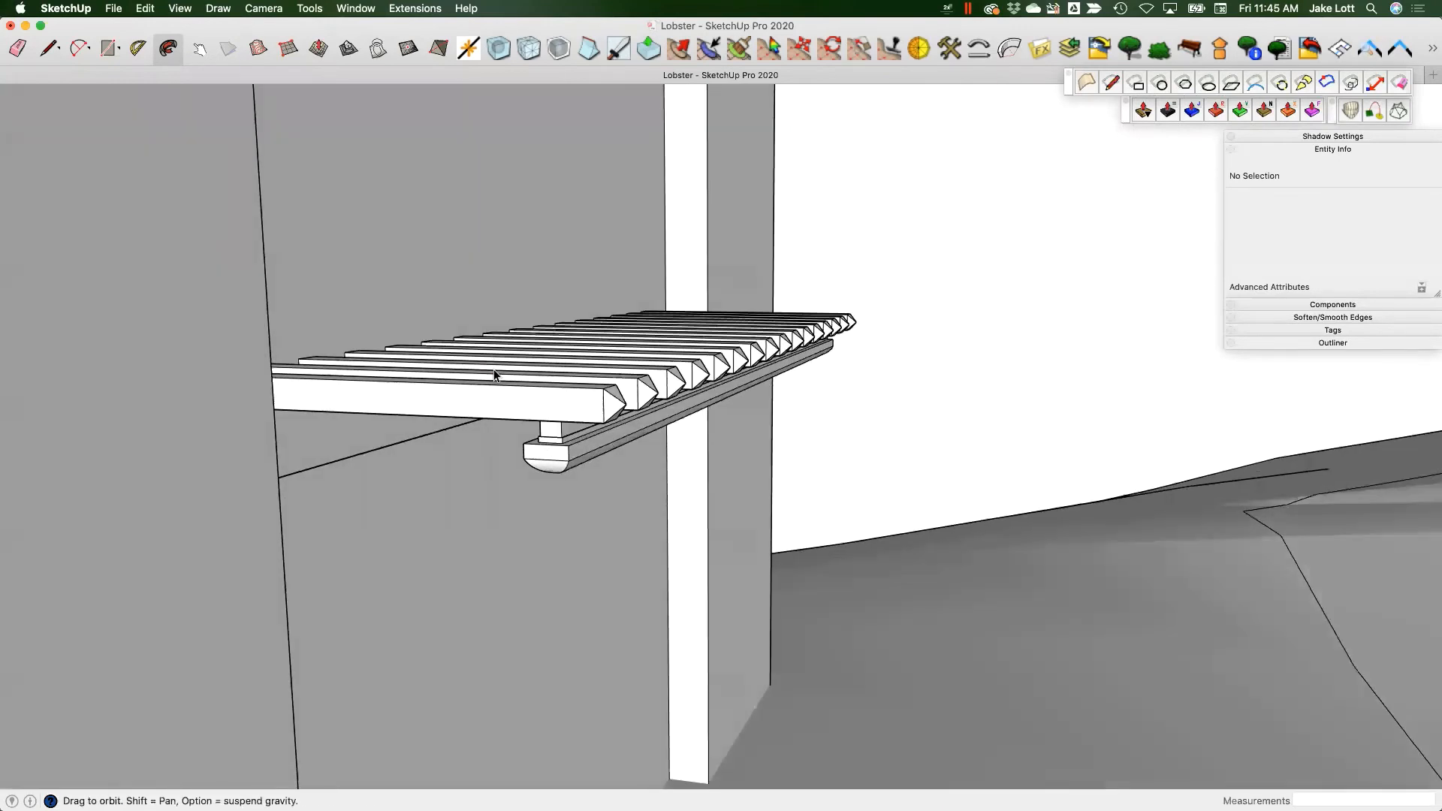
scroll(548, 397, "up", 2)
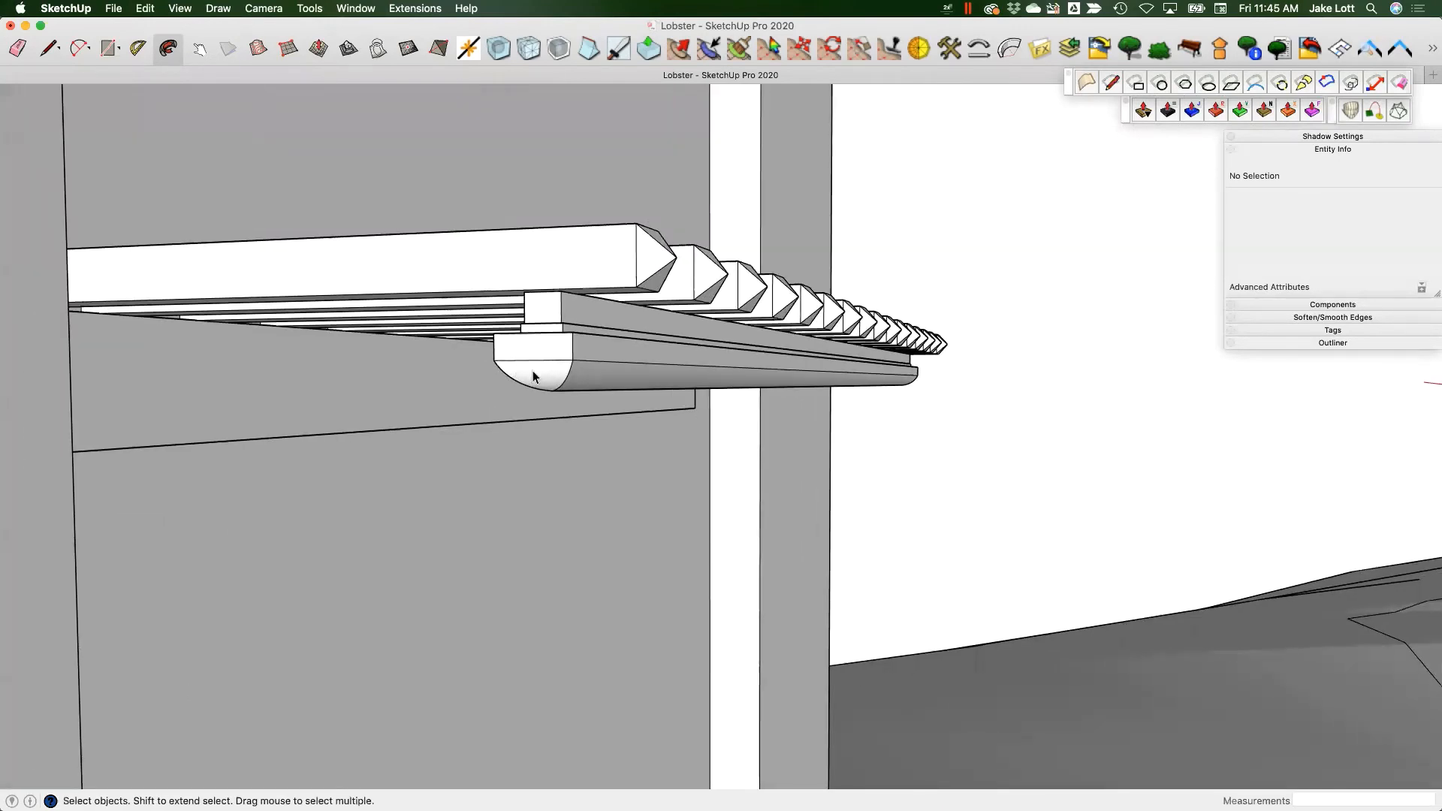
scroll(516, 453, "down", 3)
middle_click_drag(516, 454, 336, 409)
middle_click_drag(832, 373, 742, 367)
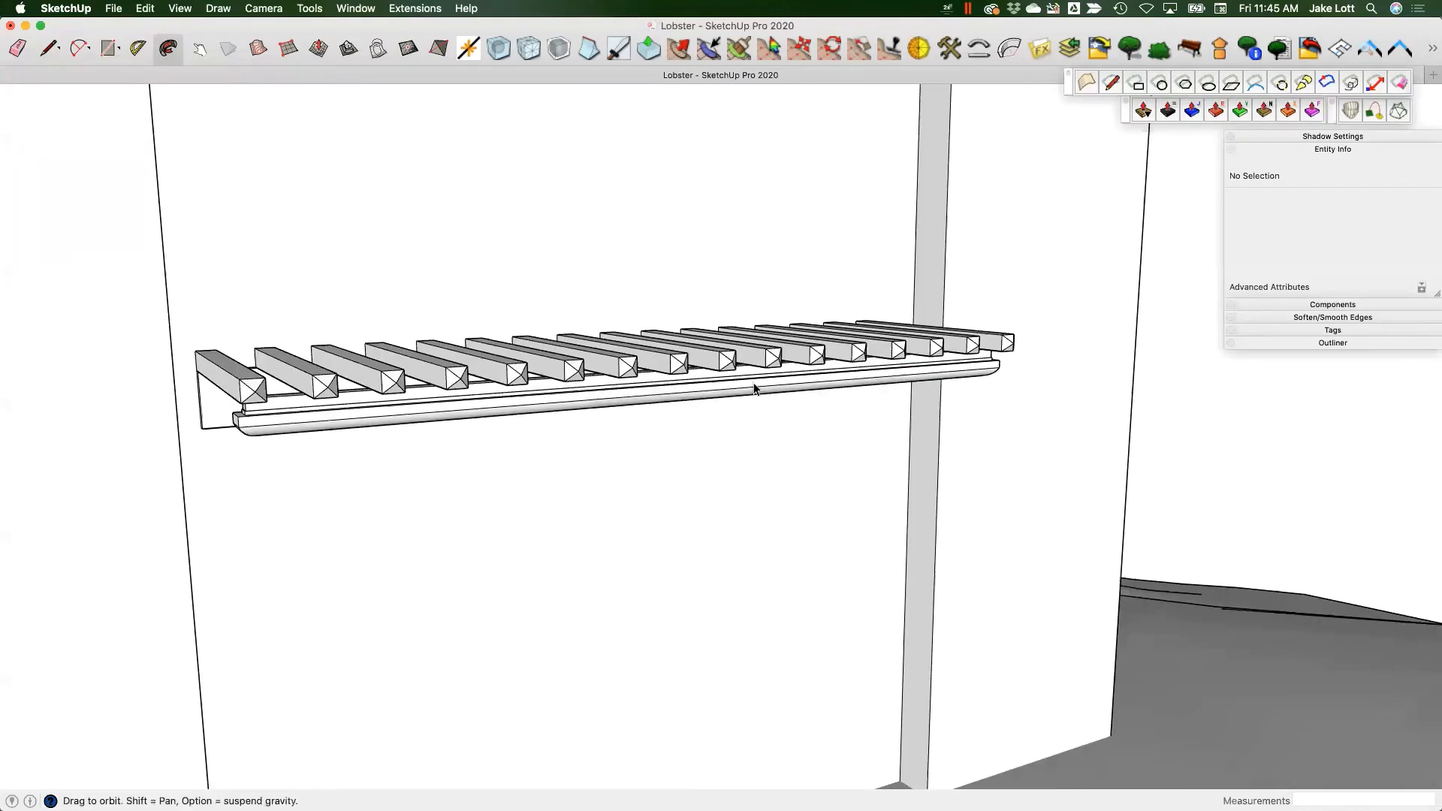
- Convert the trellis group into a component named "Trellis"
left_click(742, 367)
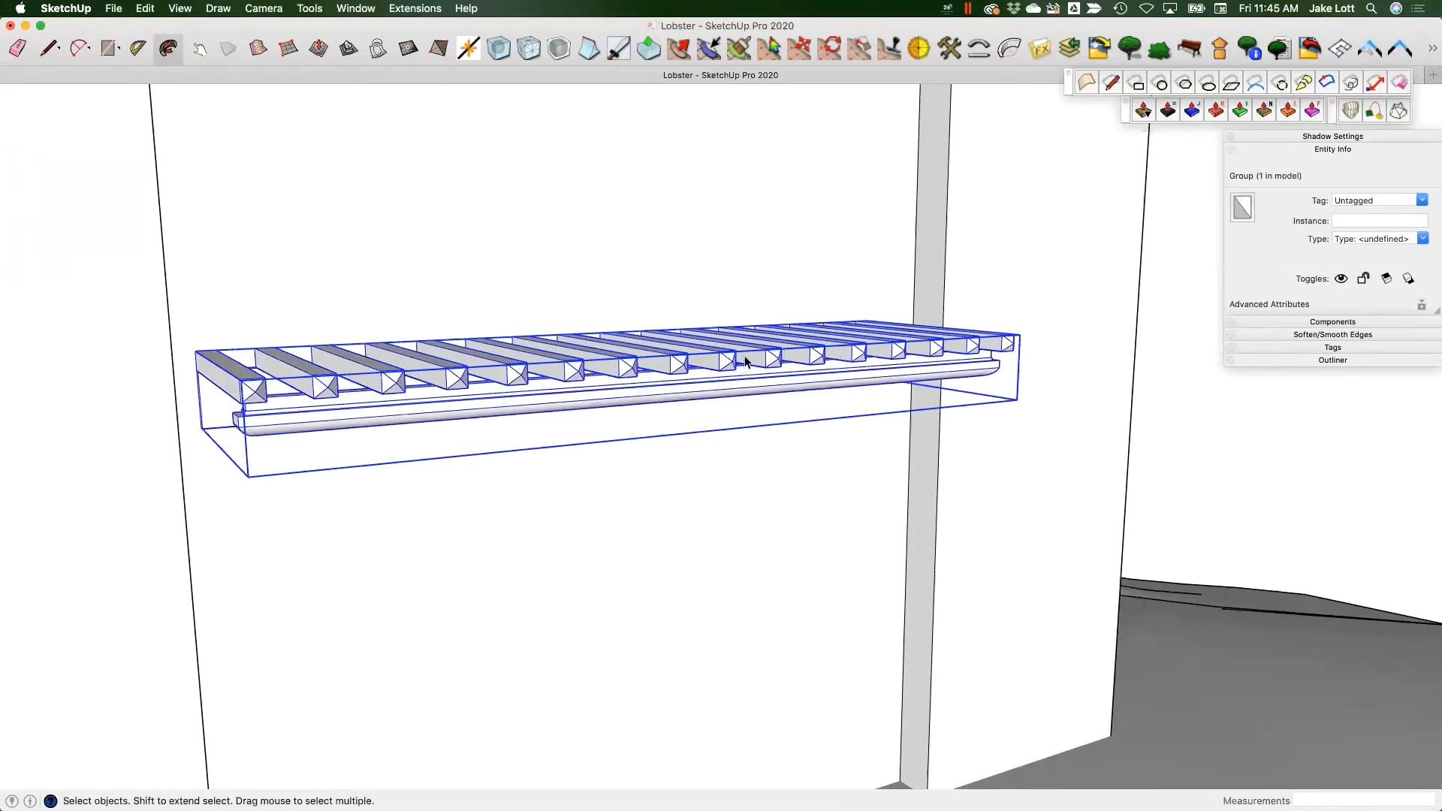
right_click(696, 388)
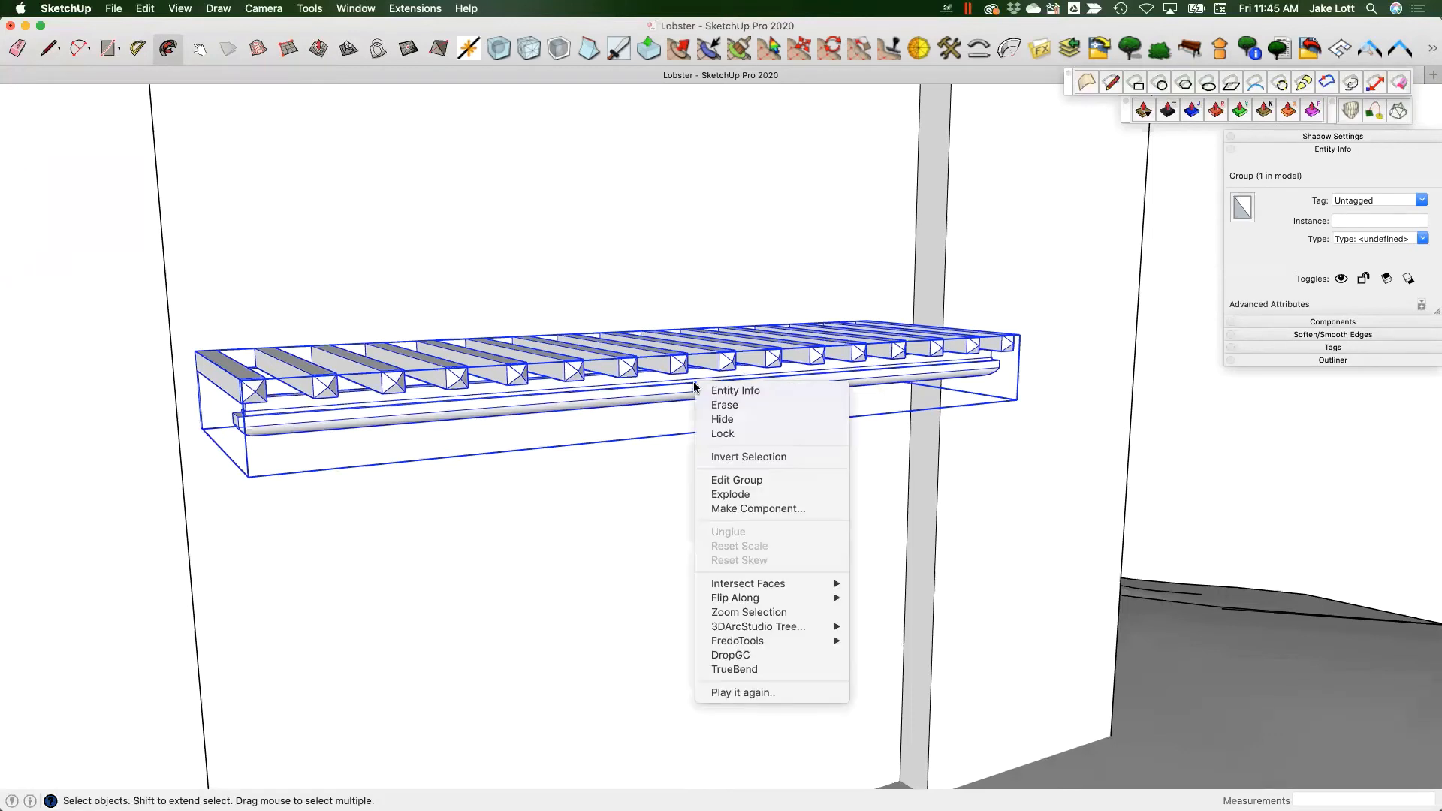
left_click(723, 509)
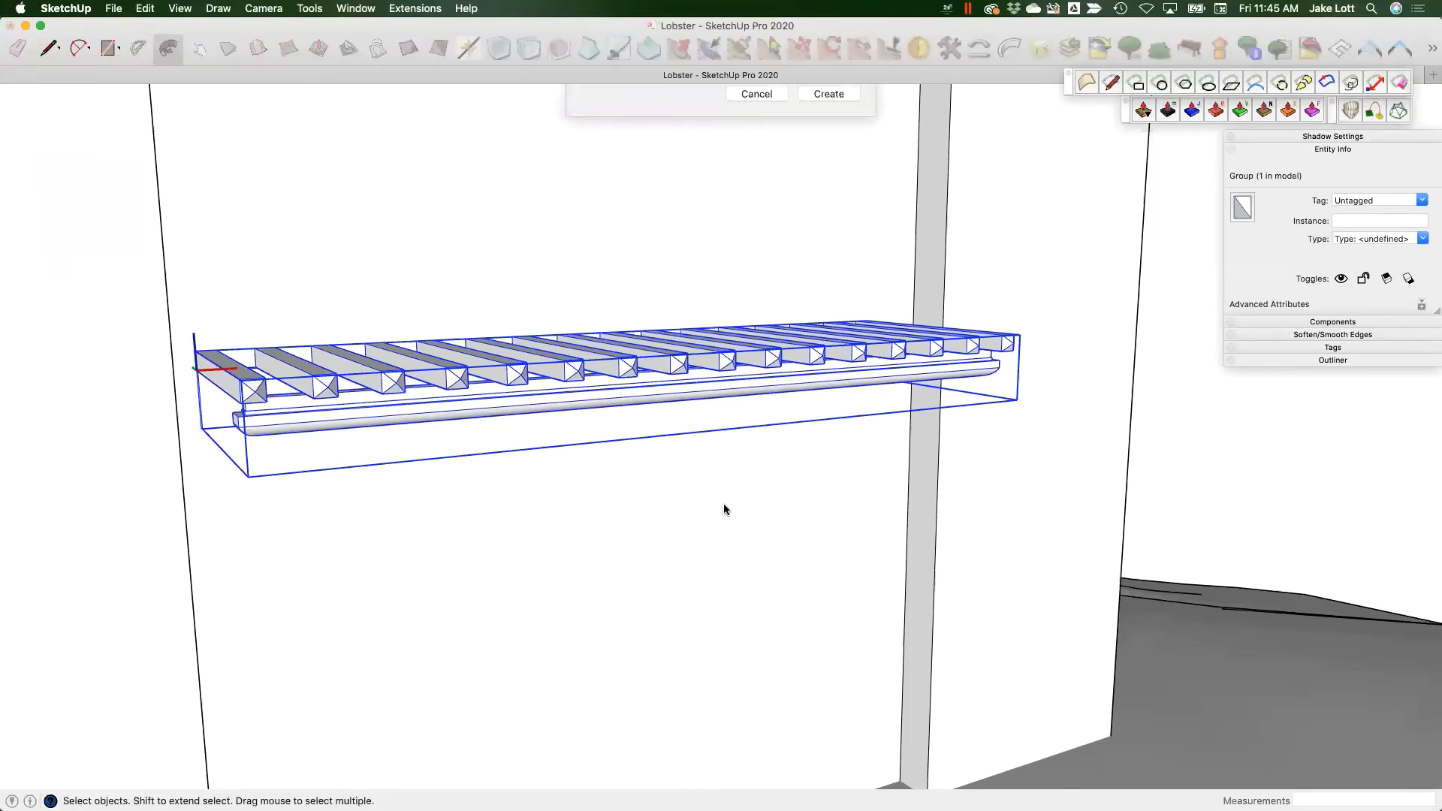
type("Trellis")
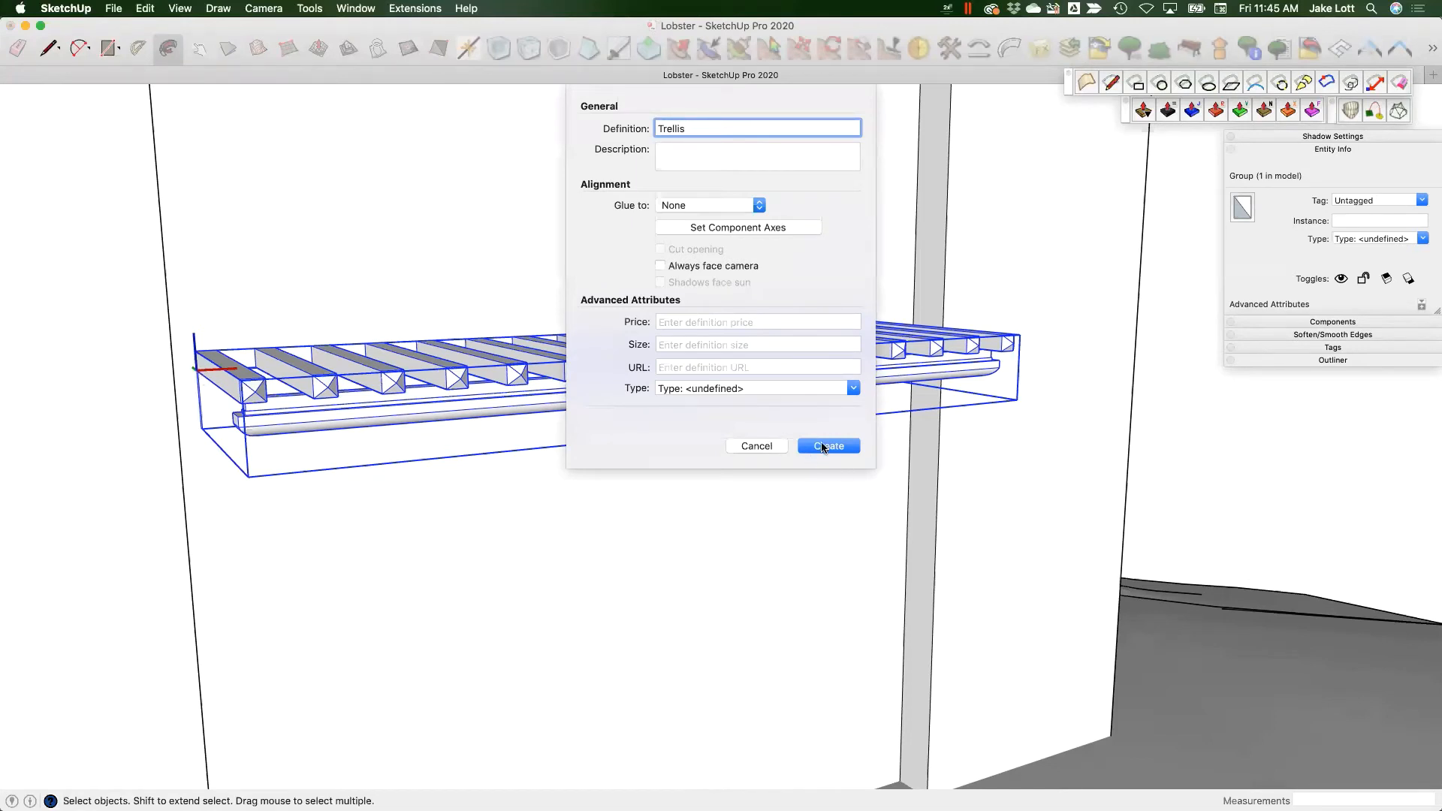
left_click(823, 446)
middle_click_drag(669, 383, 486, 470)
scroll(486, 470, "down", 10)
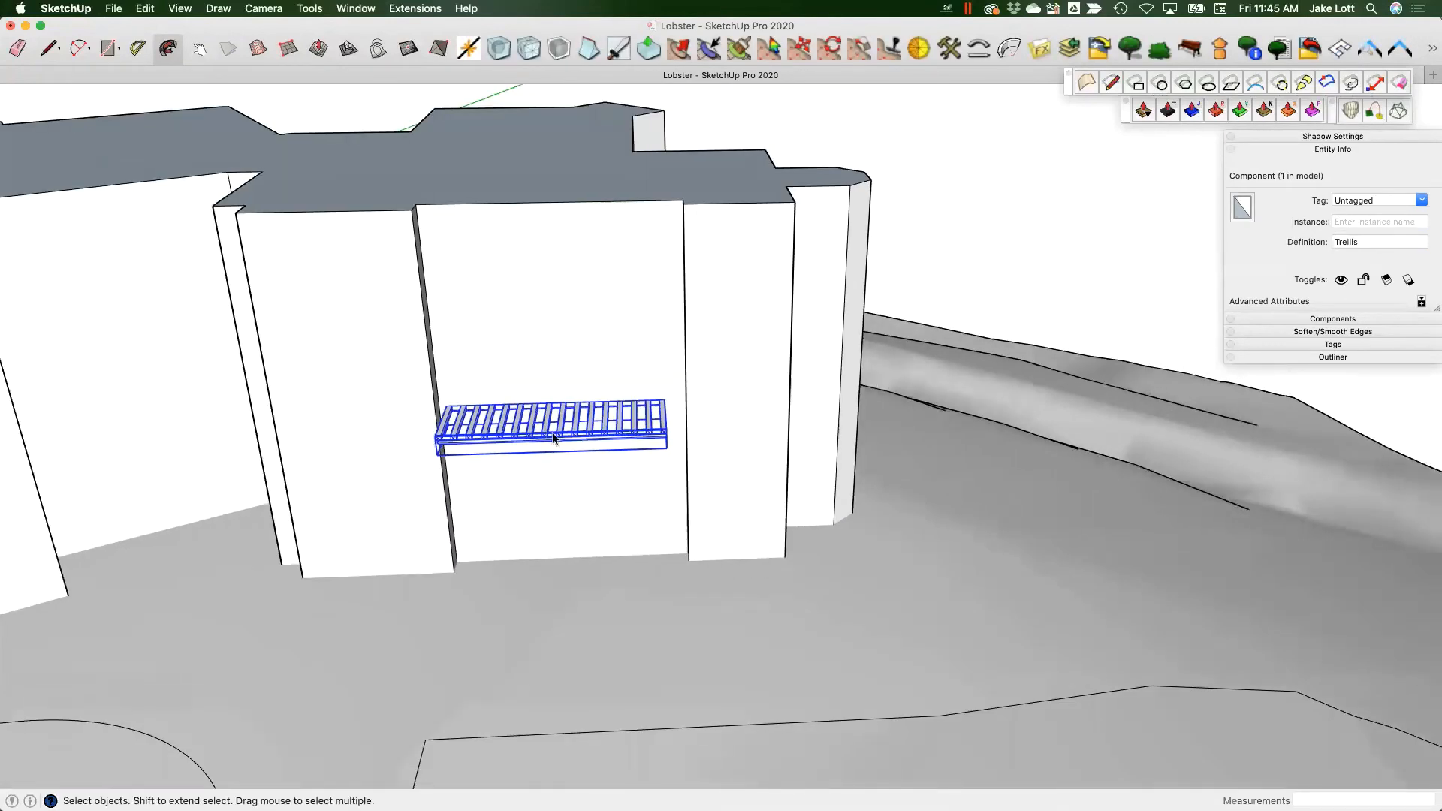
- Bring up the component library and list the components contained in the current model
scroll(549, 434, "down", 3)
middle_click_drag(558, 435, 692, 412)
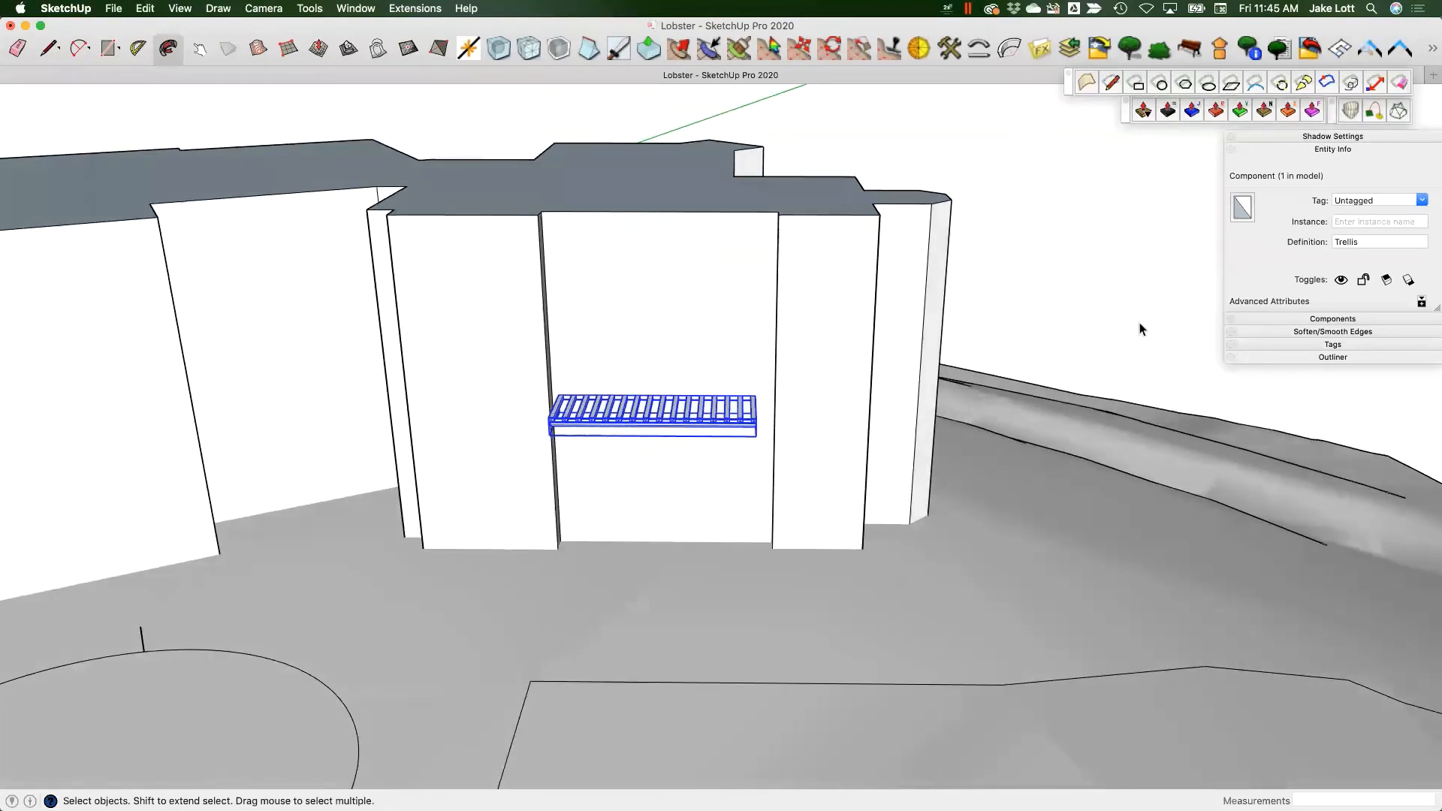
left_click(1343, 323)
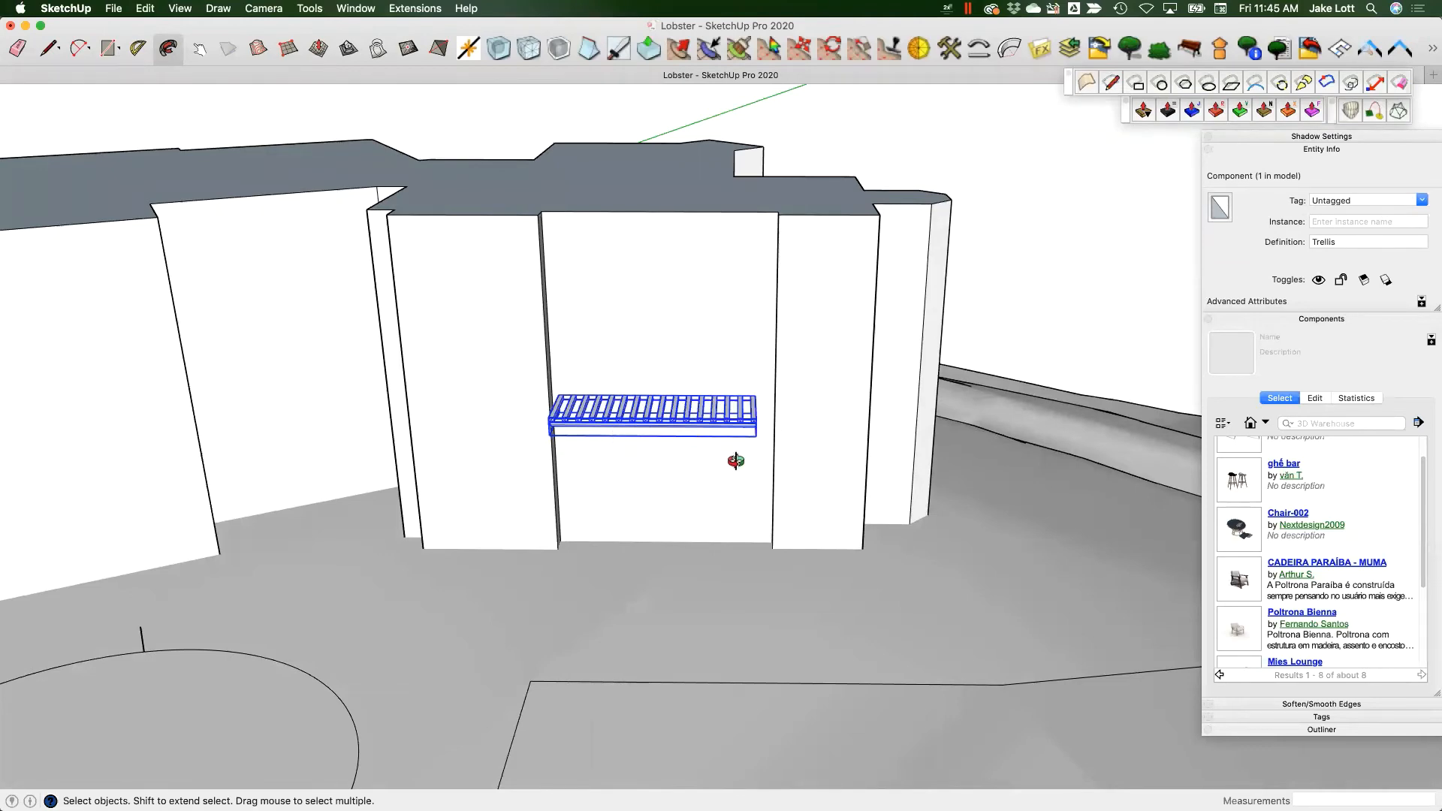
middle_click_drag(735, 462, 470, 421)
scroll(443, 406, "up", 3)
scroll(444, 404, "up", 3)
scroll(451, 428, "up", 2)
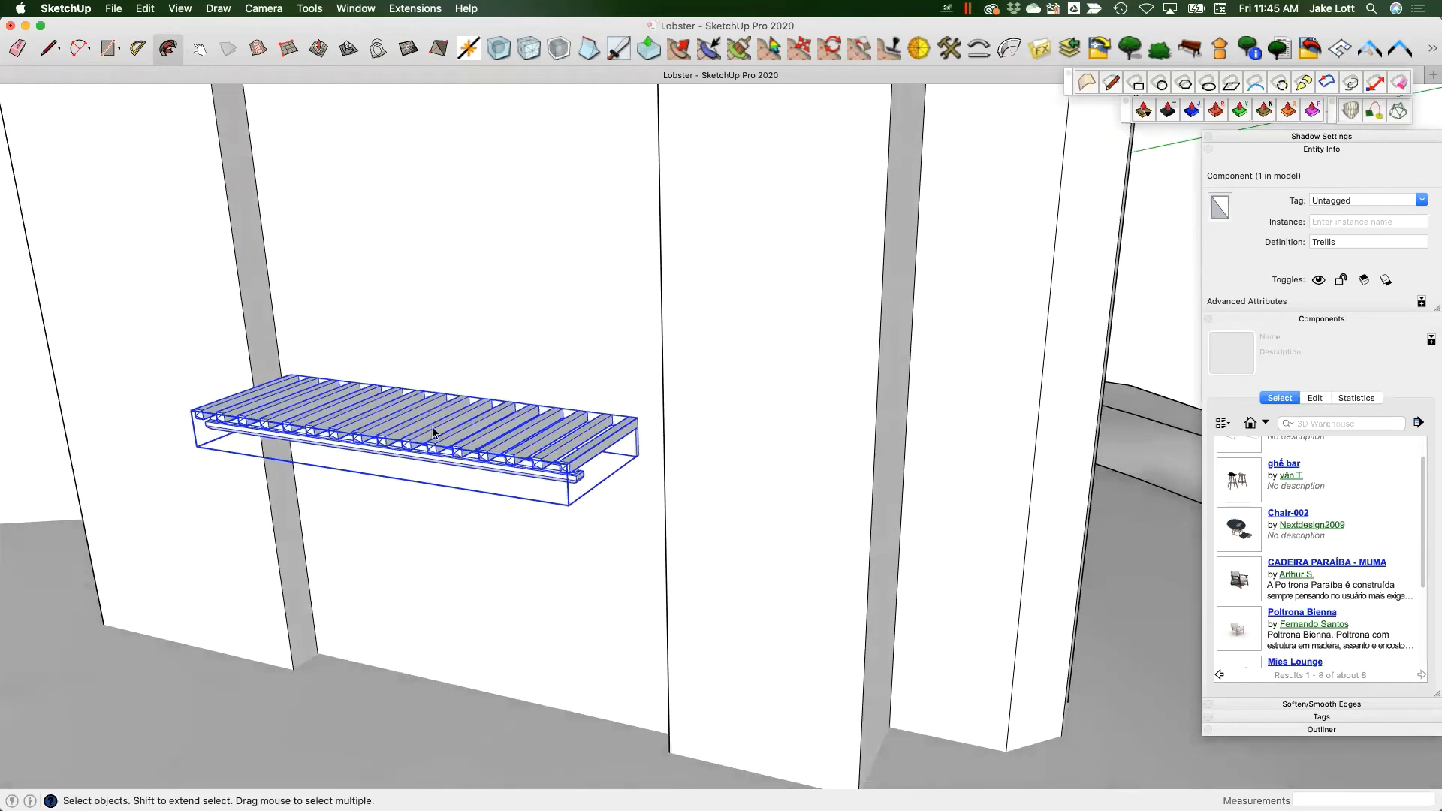
scroll(341, 393, "down", 1)
middle_click_drag(248, 410, 488, 383)
scroll(447, 465, "up", 1)
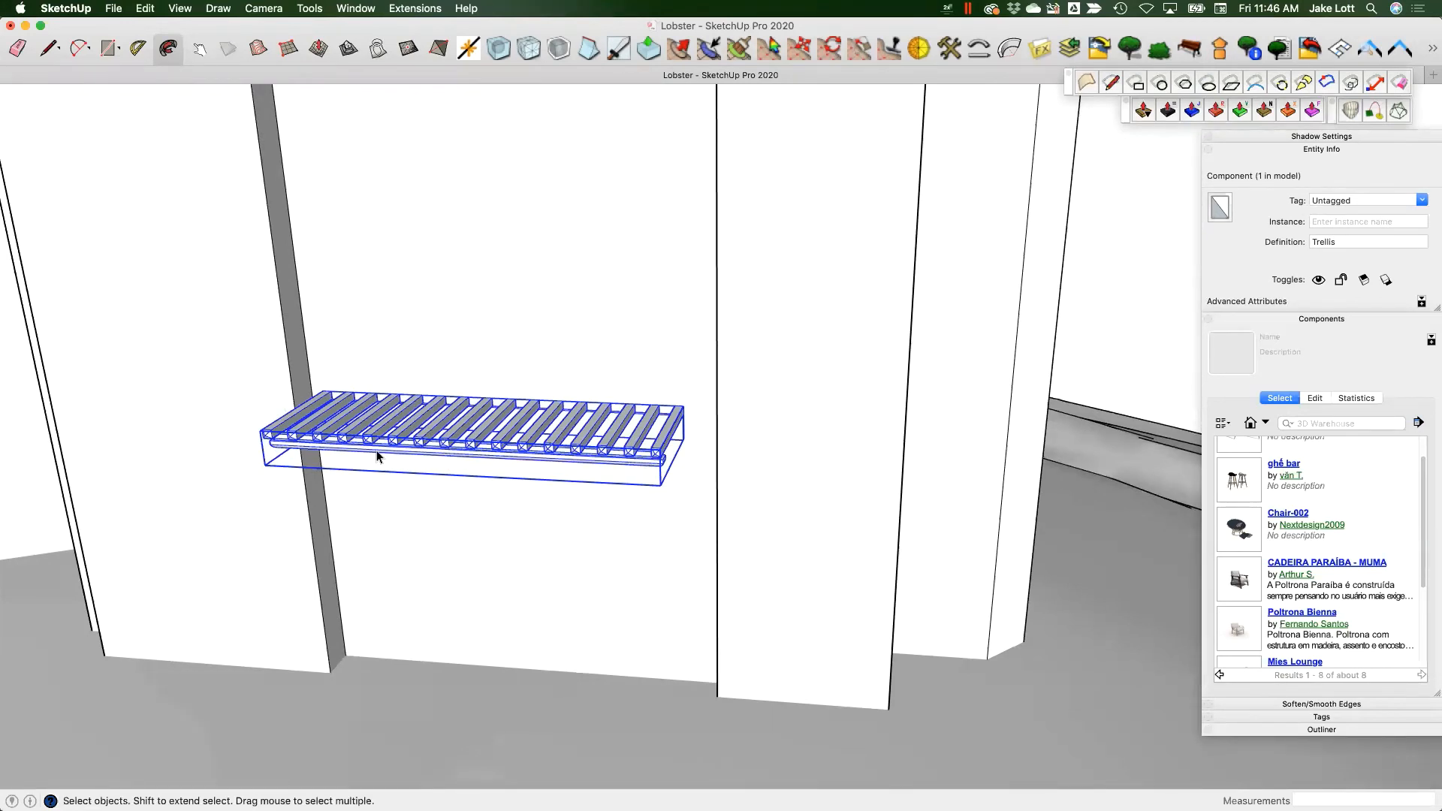
scroll(386, 447, "up", 4)
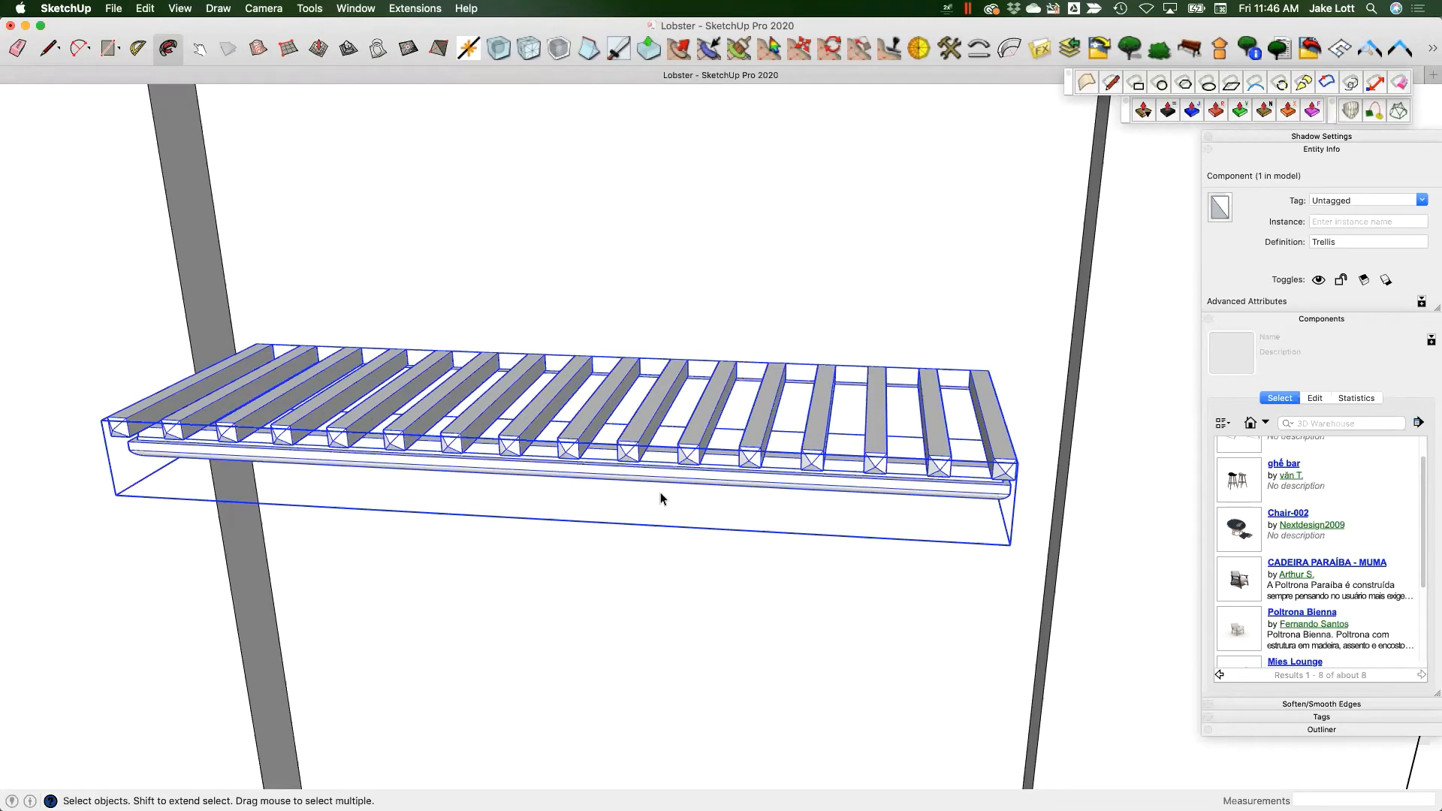
left_click(1252, 424)
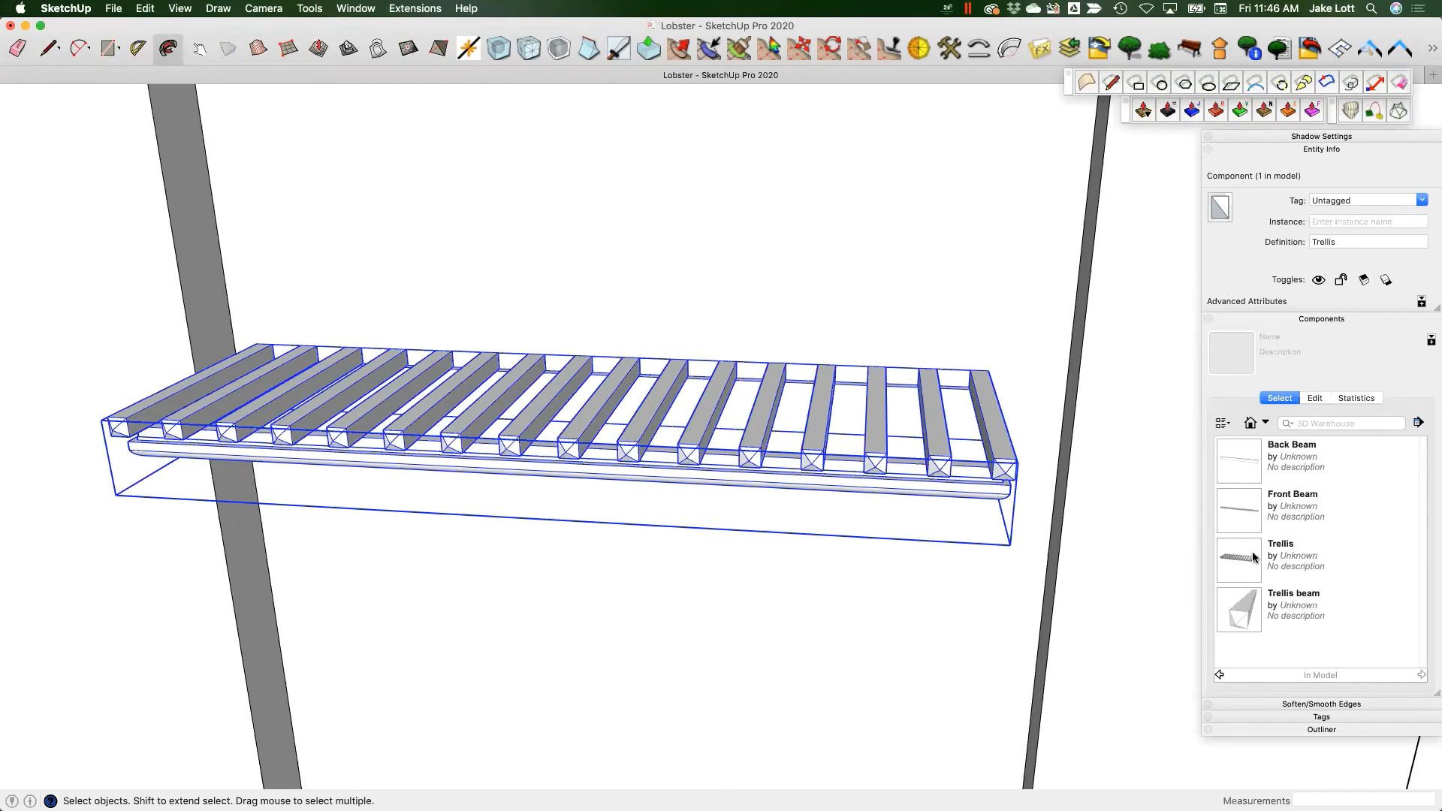
- Save the model's components as a local collection in a new "Trellis" folder inside SU Files > Simplify SU Models
left_click(1417, 423)
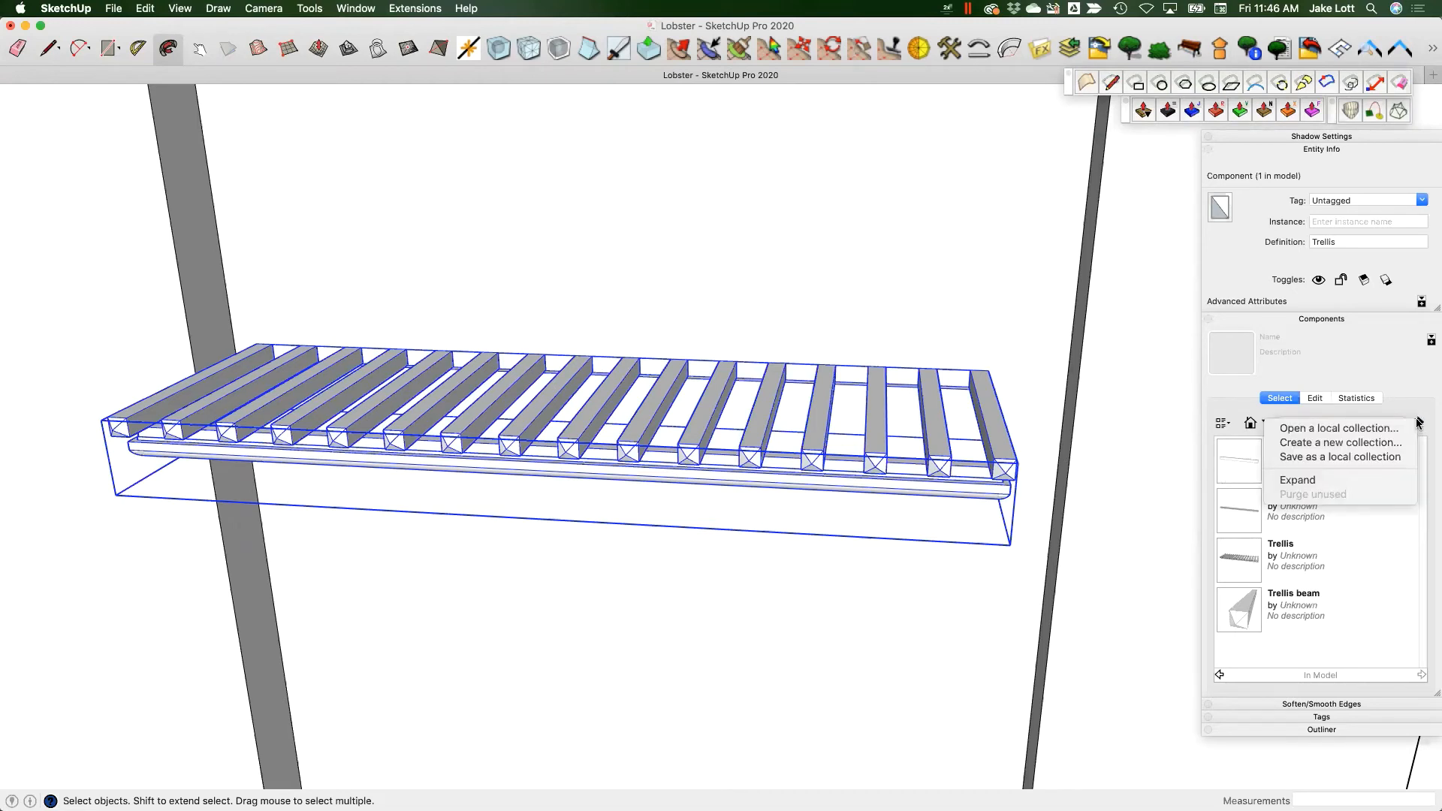
left_click(1307, 458)
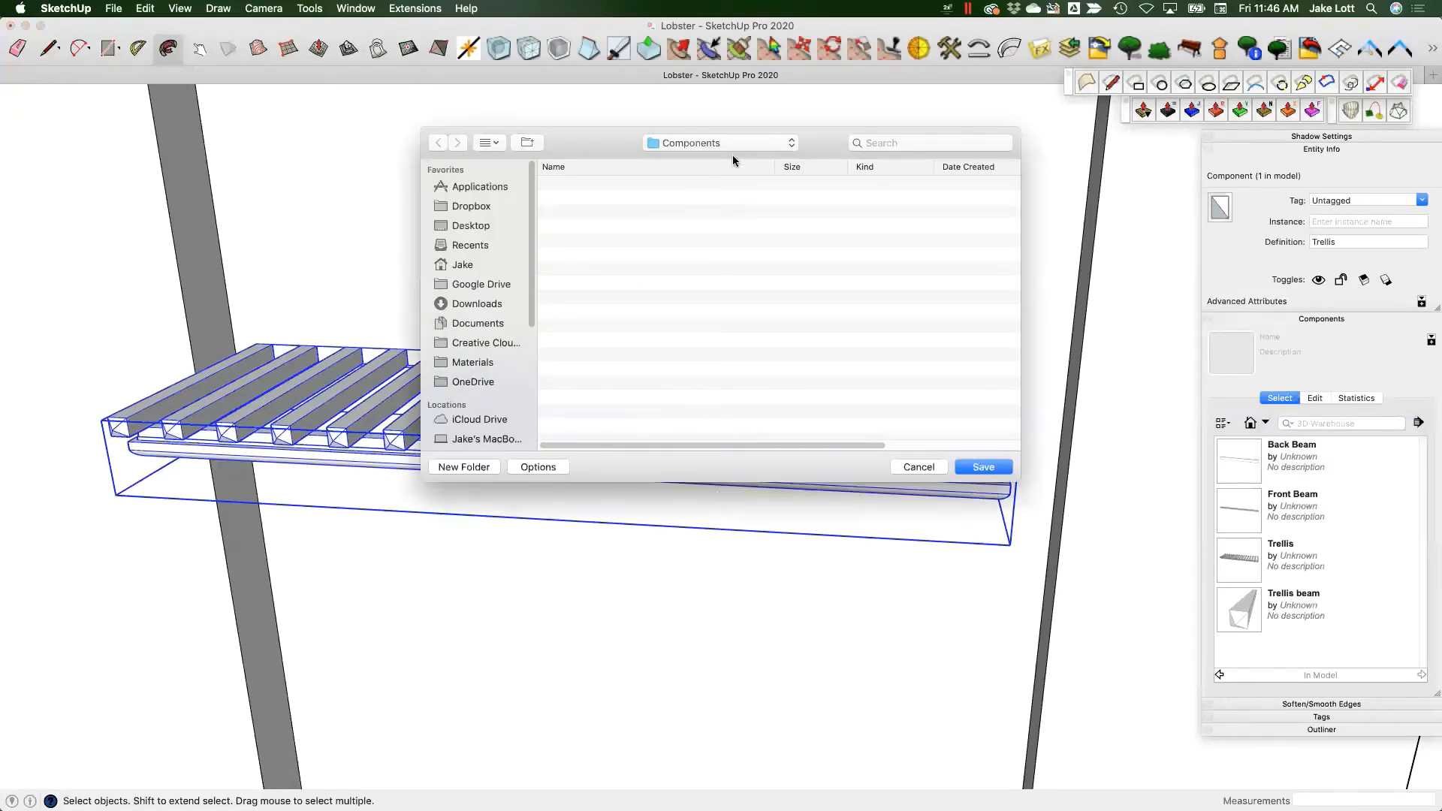
left_click(791, 143)
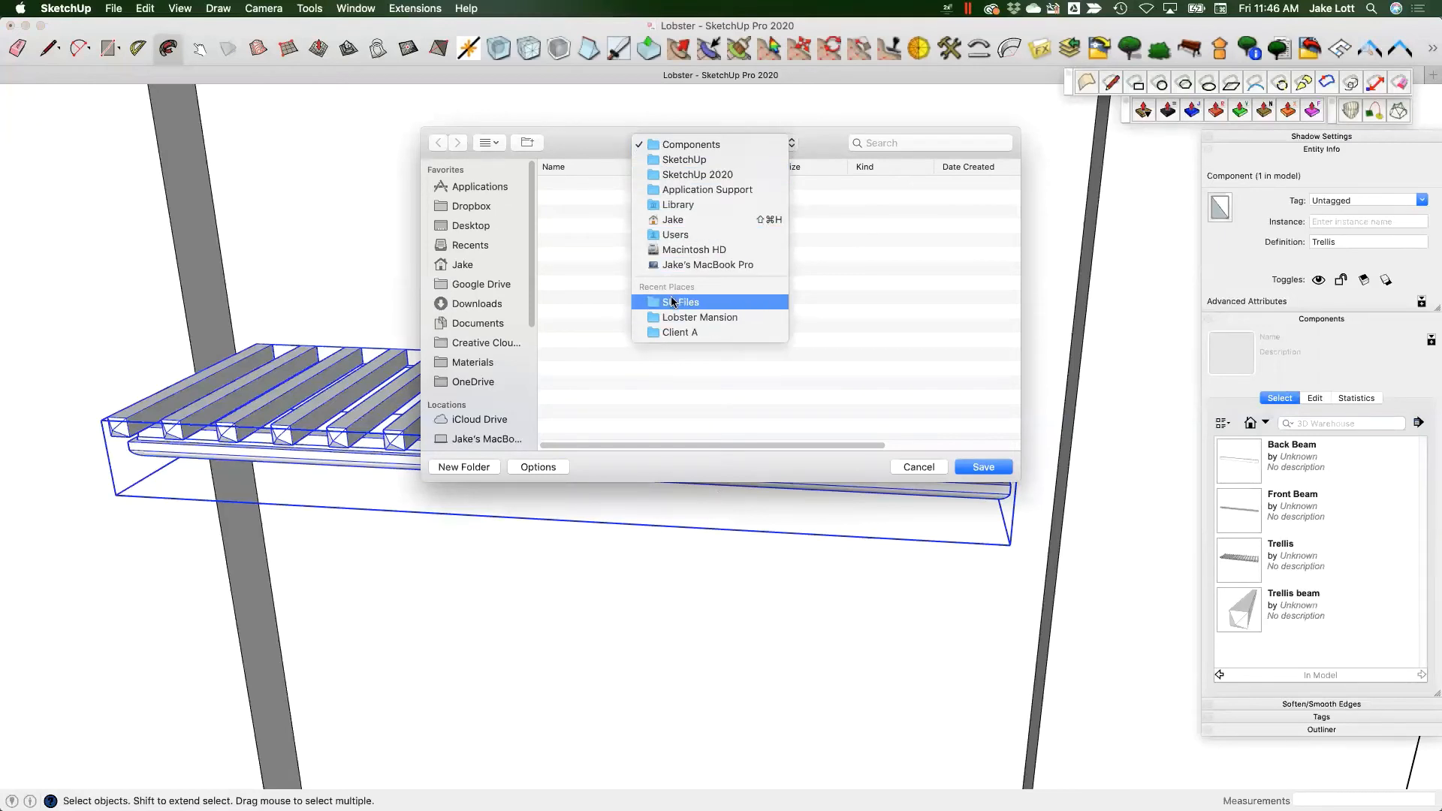
left_click(672, 302)
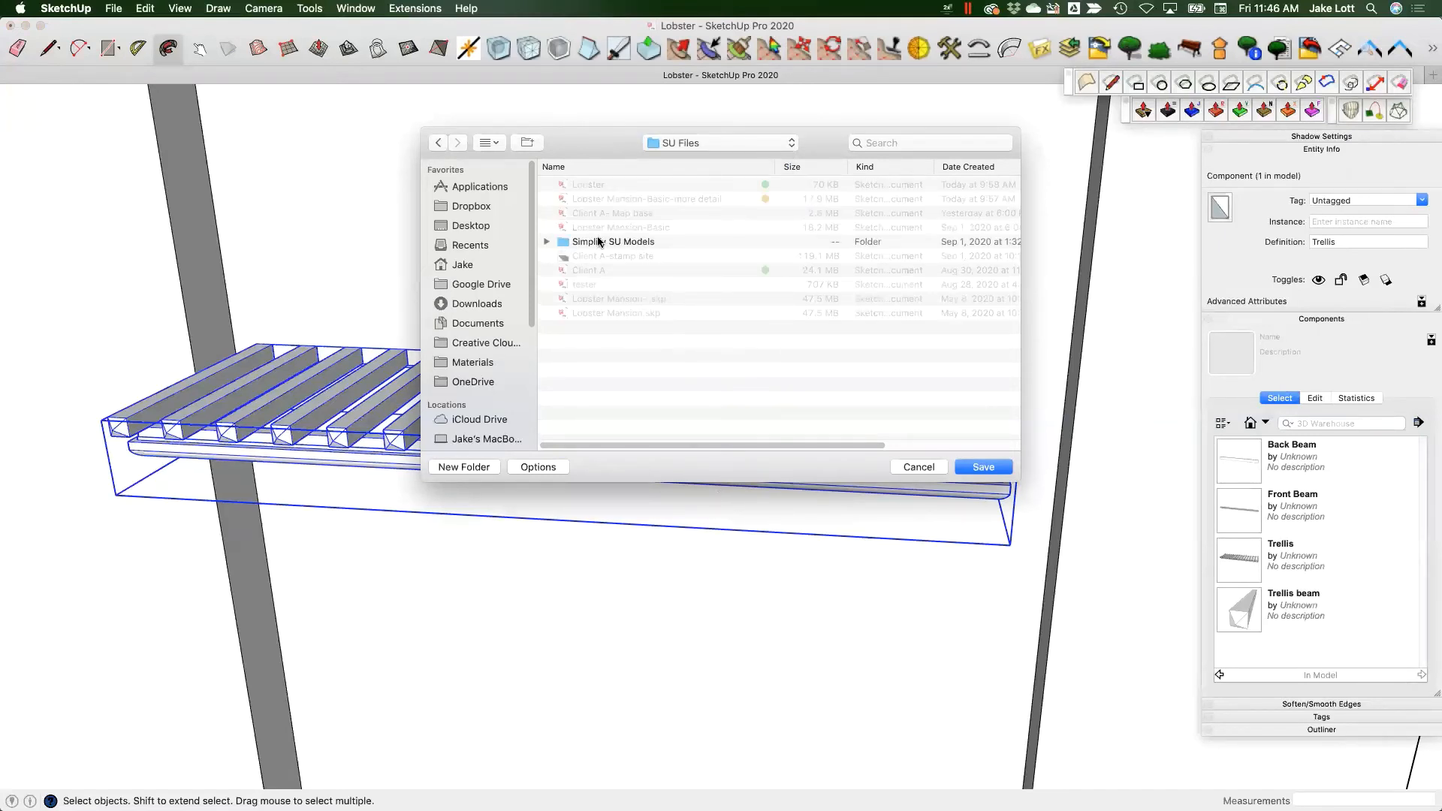
left_click(599, 242)
double_click(599, 242)
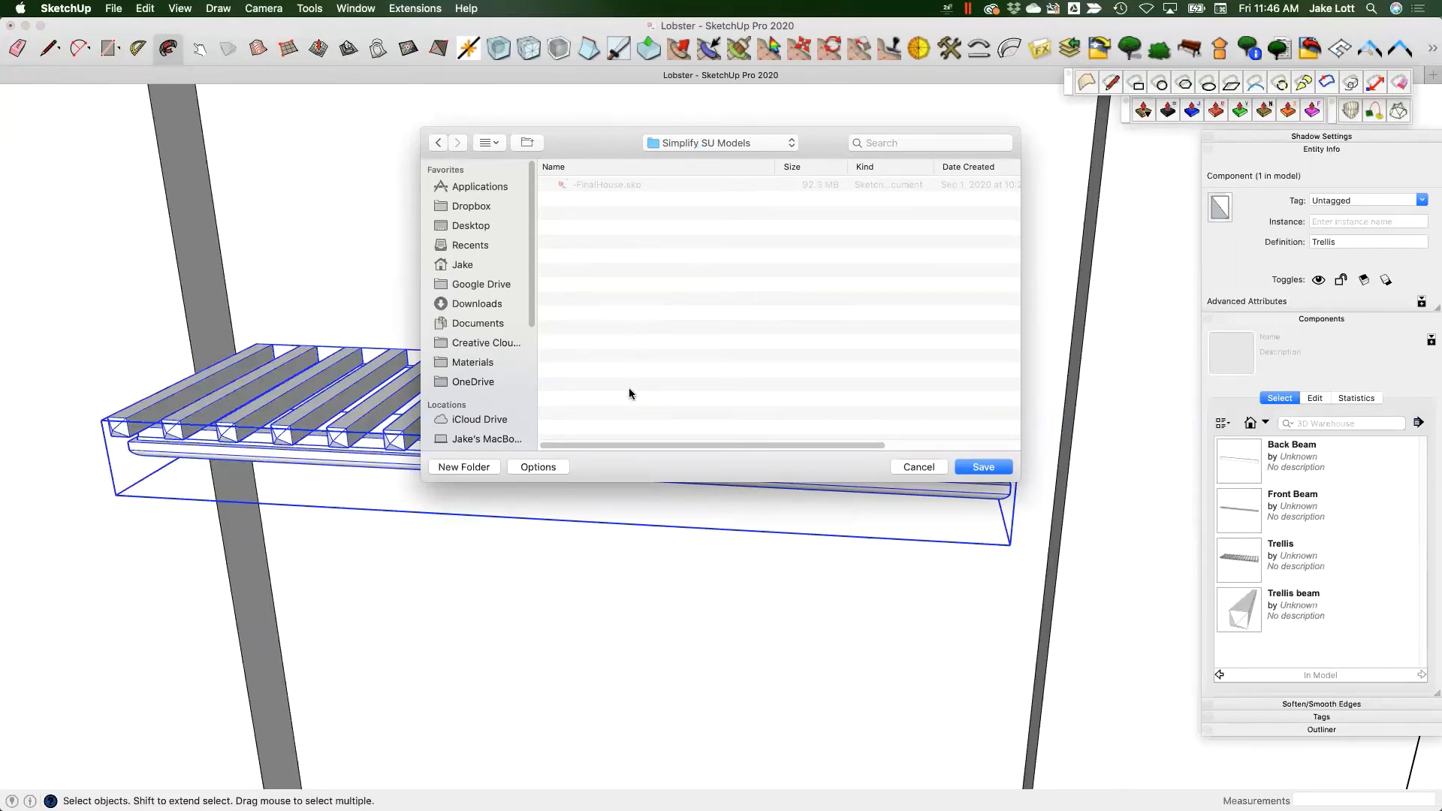
left_click(472, 468)
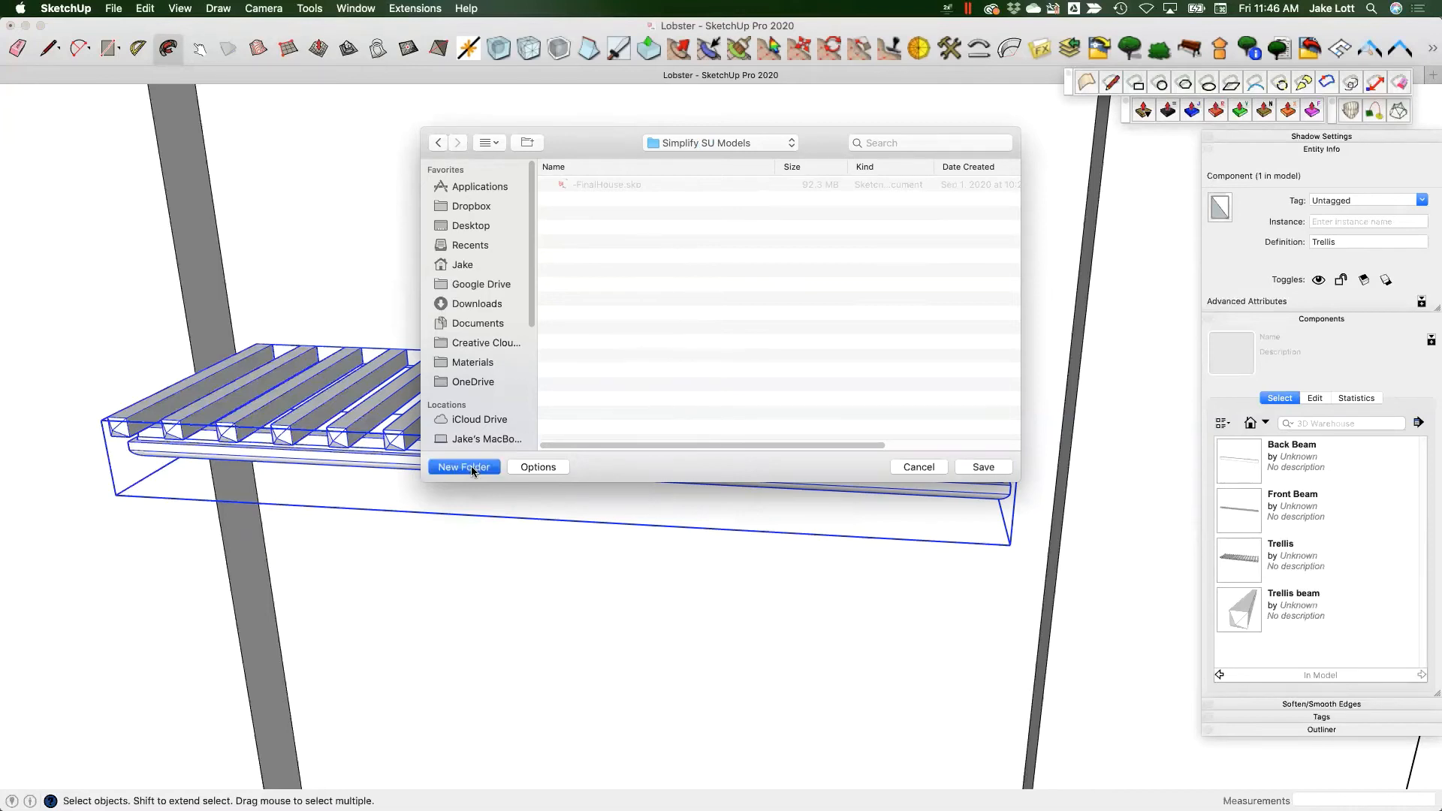
type("Trellis")
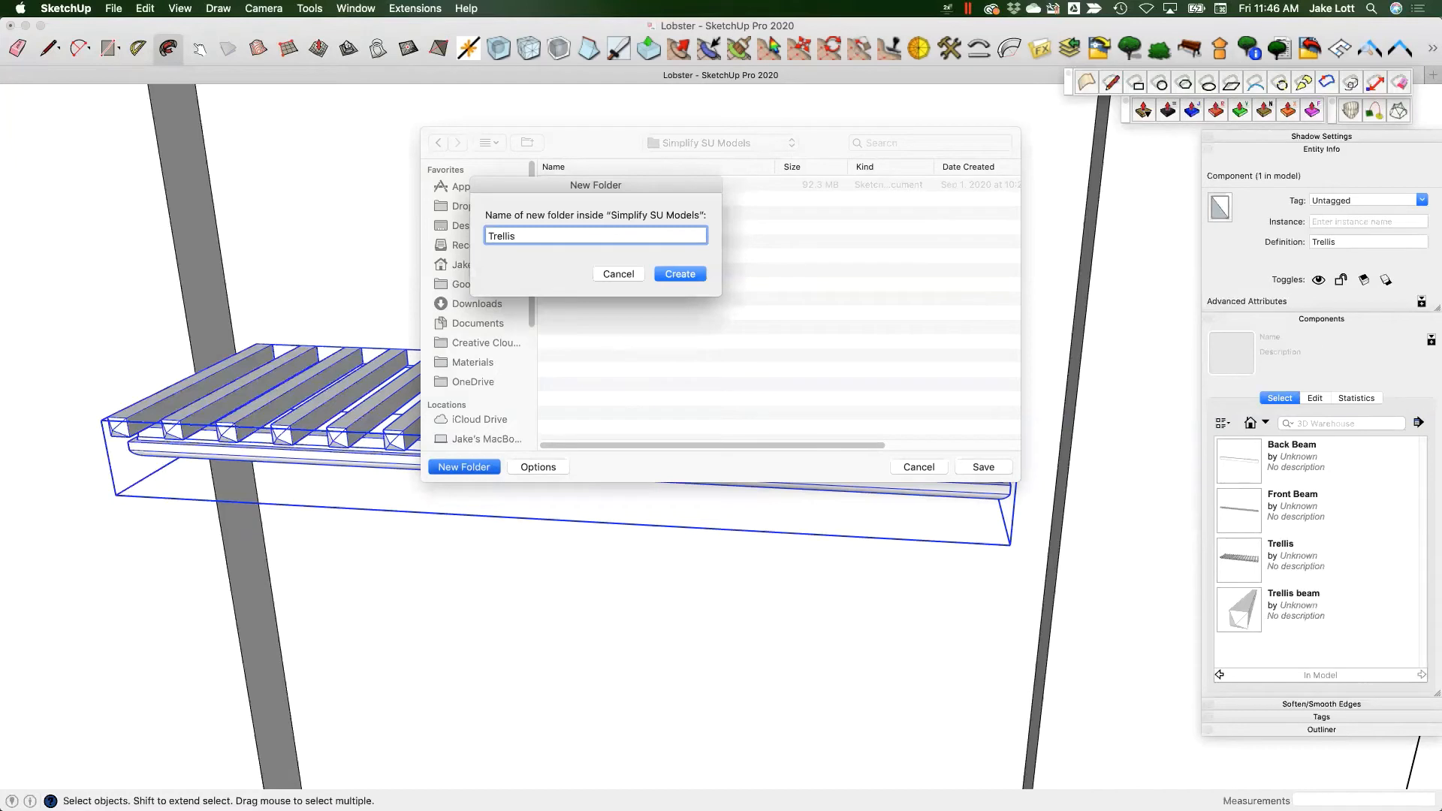
key("Return")
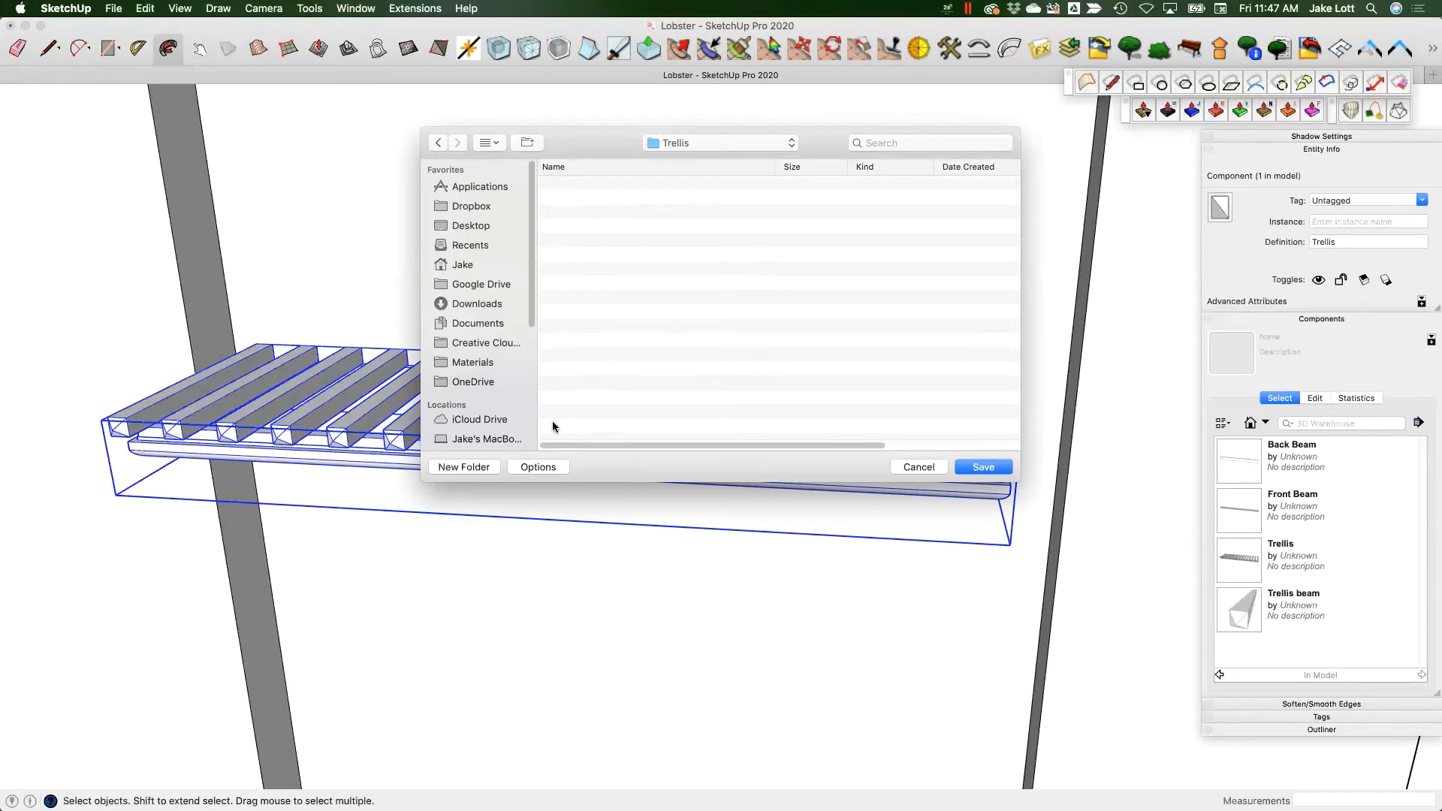
left_click(980, 467)
- Check the saved Trellis collection among the favorite component collections
scroll(709, 350, "down", 4)
middle_click_drag(806, 402, 849, 415)
left_click(1260, 424)
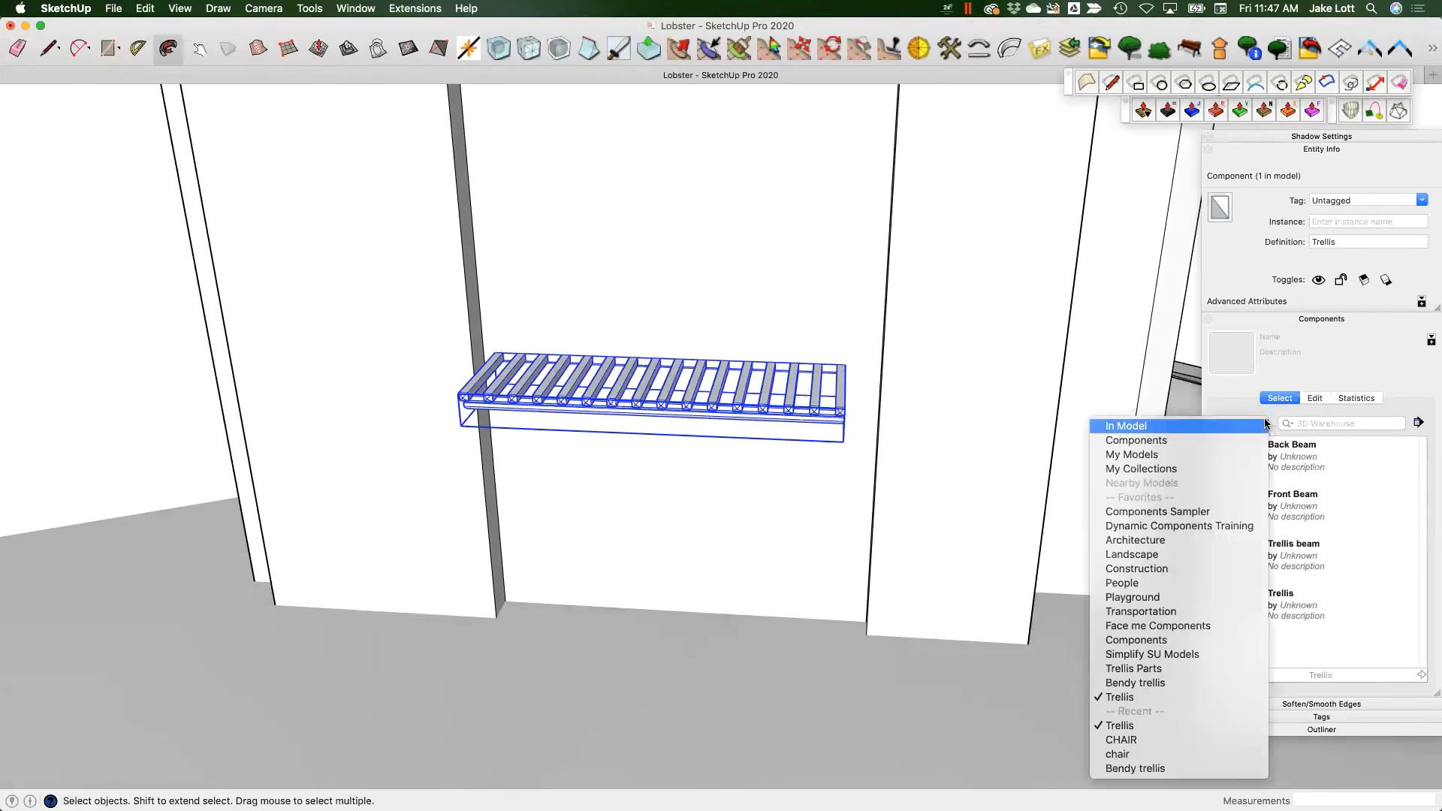
left_click(1127, 699)
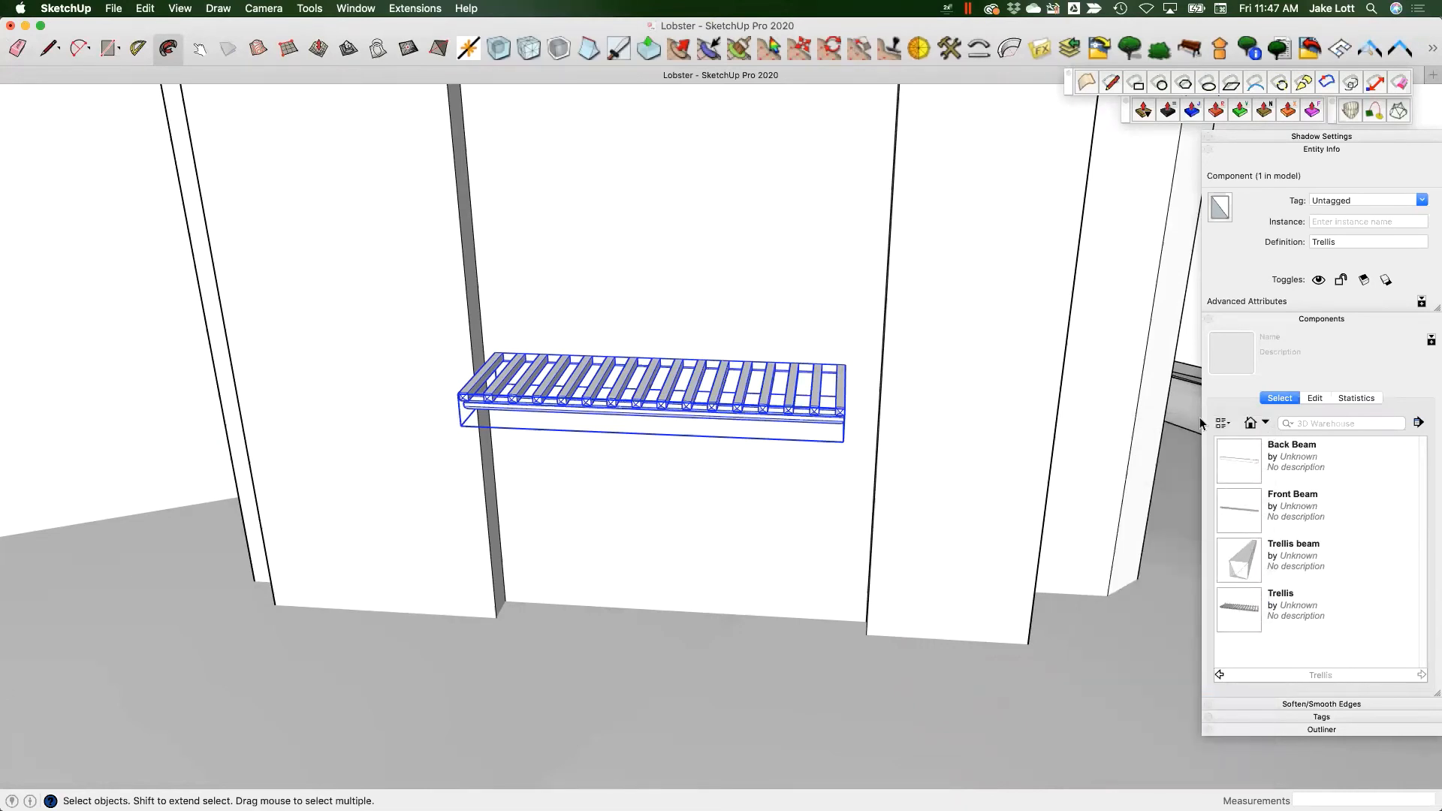
scroll(638, 229, "down", 3)
- Switch to the Client A model and load the favorite Trellis collection in its component library
key("ctrl+Up")
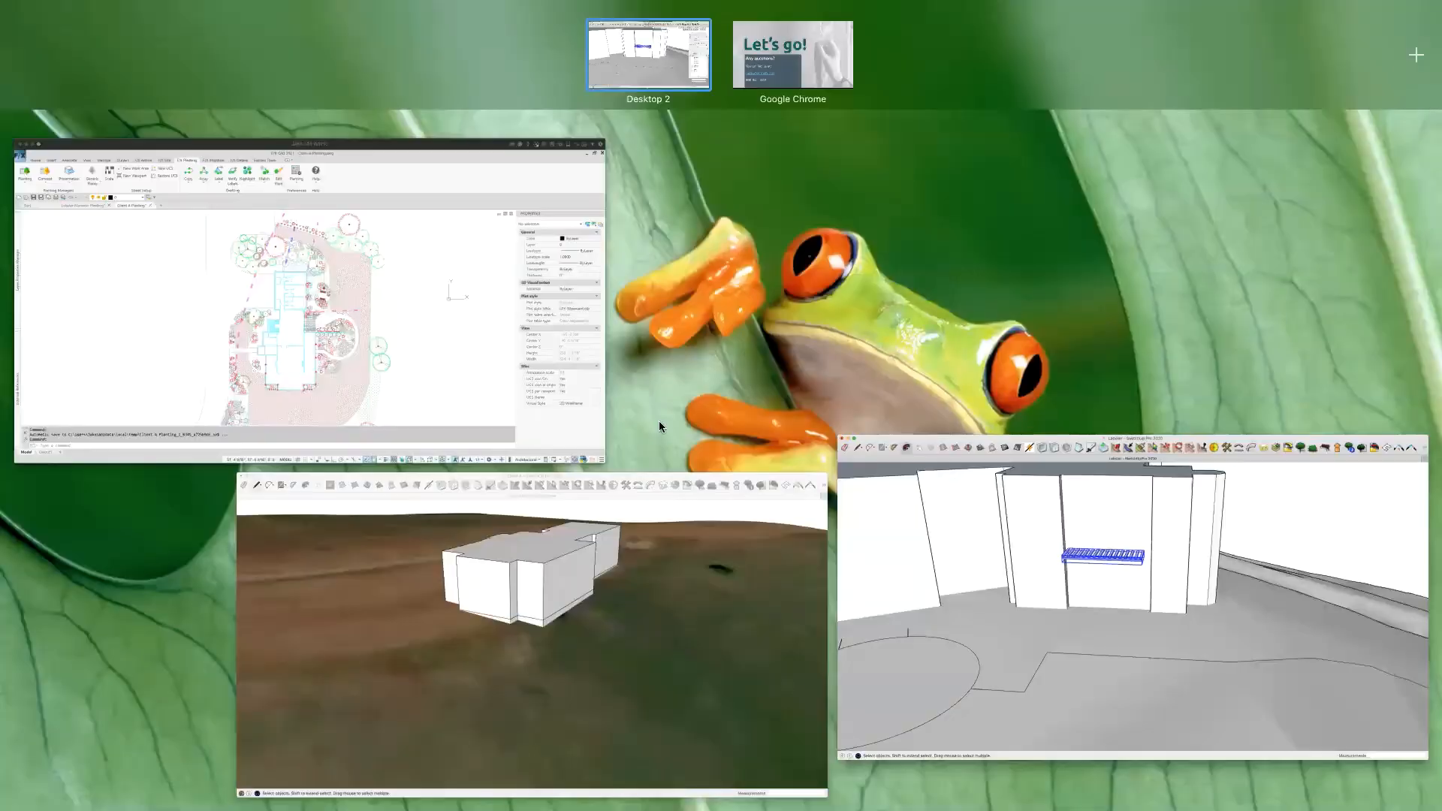
left_click(595, 569)
scroll(864, 256, "up", 5)
middle_click_drag(818, 264, 620, 260)
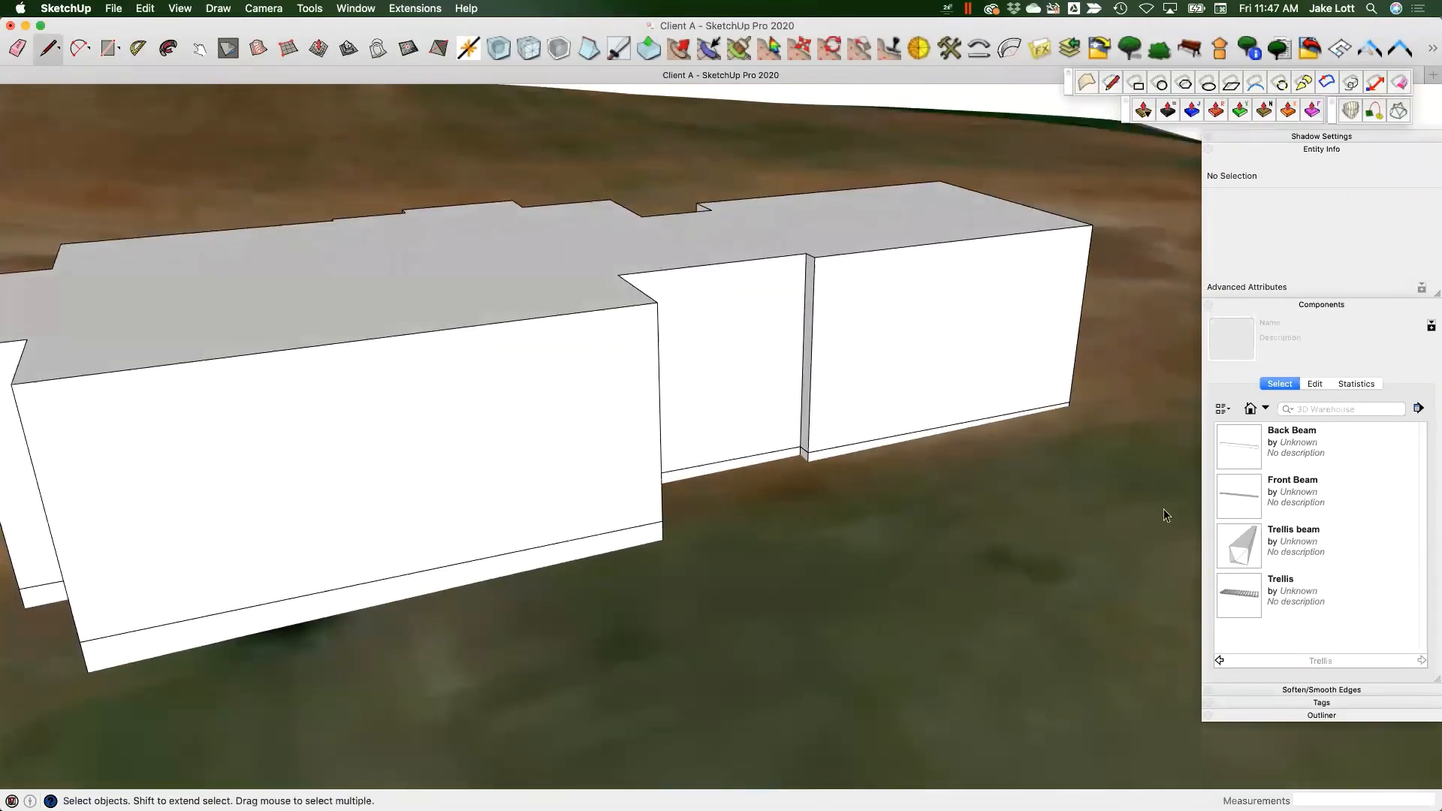
left_click(1265, 410)
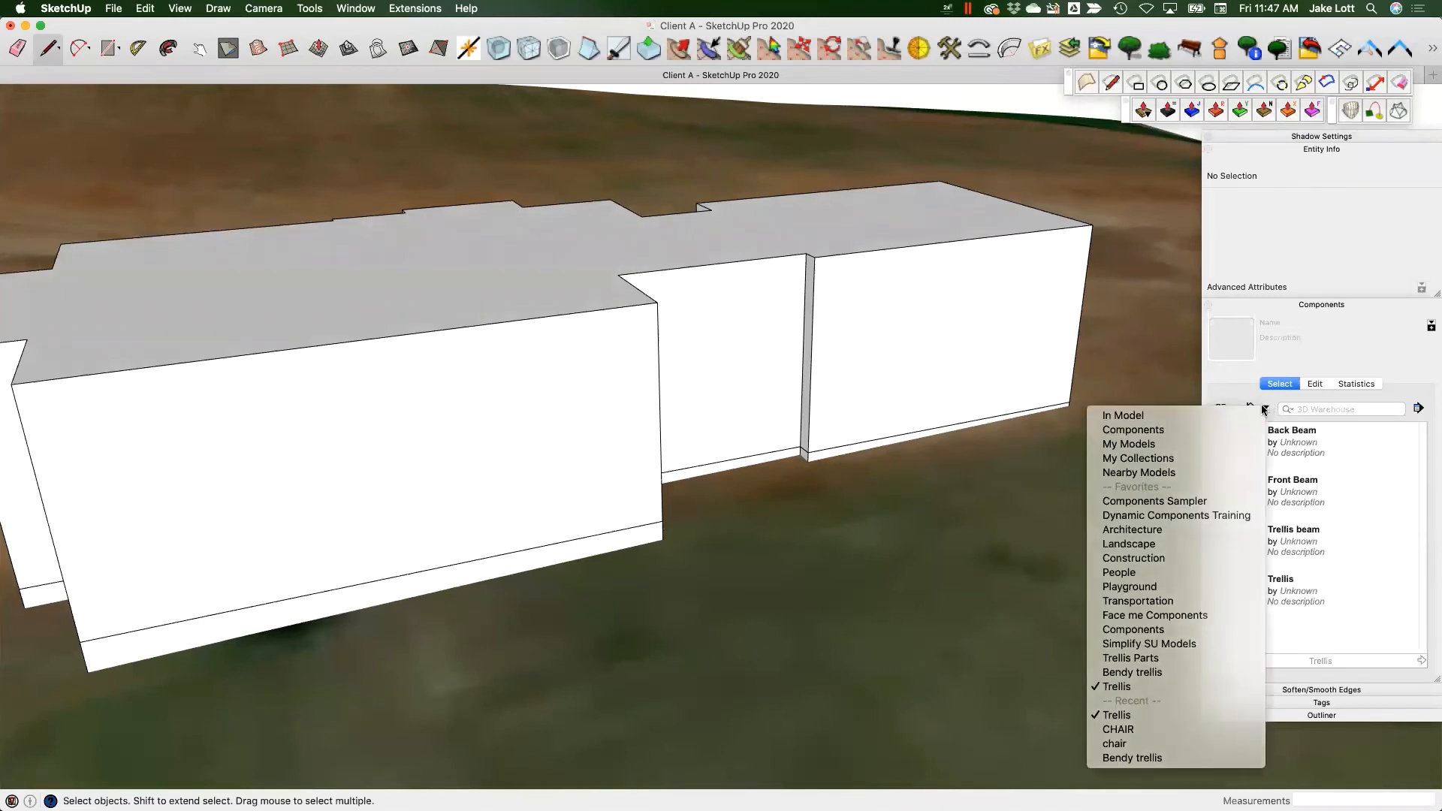
left_click(1249, 410)
left_click(1250, 411)
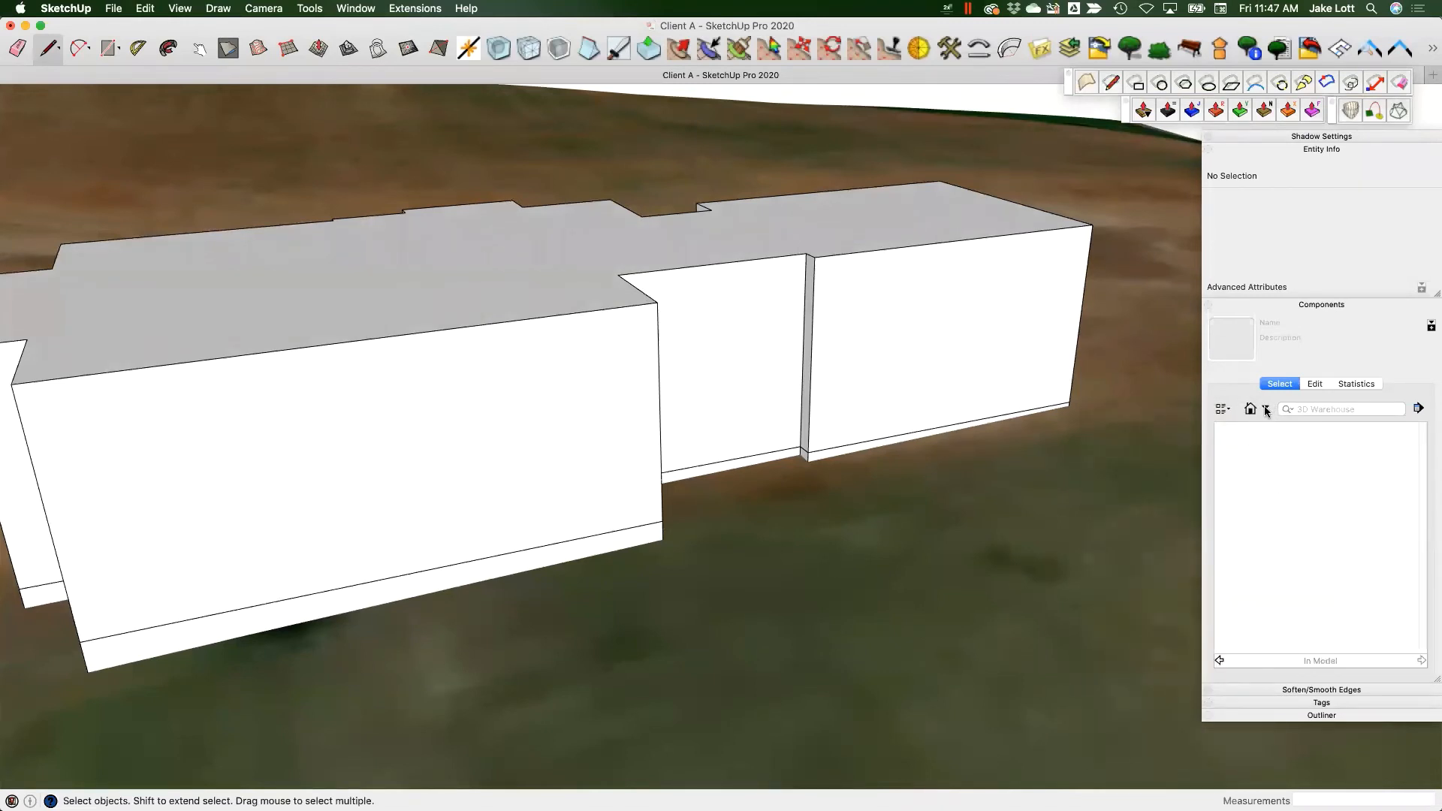
left_click(1265, 410)
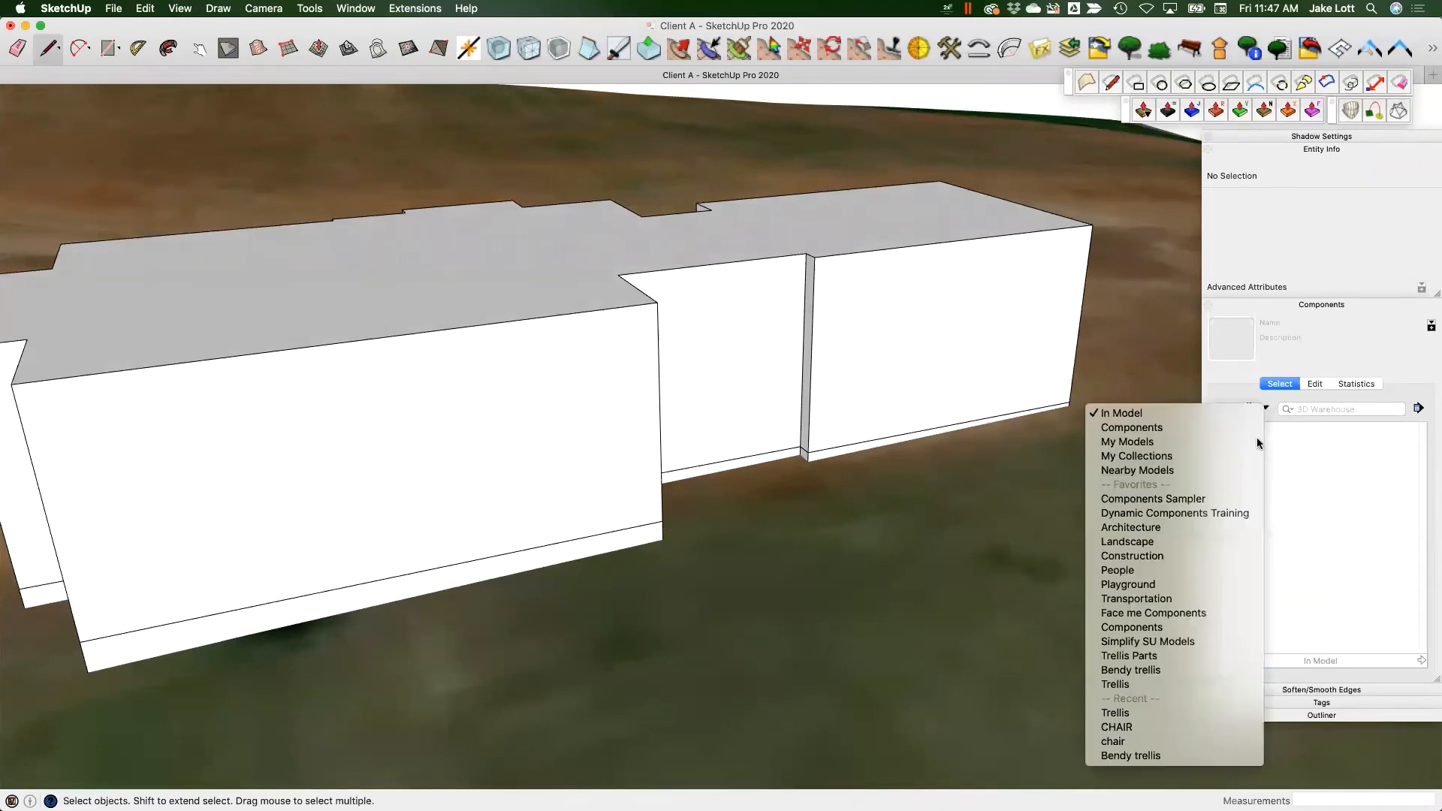
left_click(1124, 685)
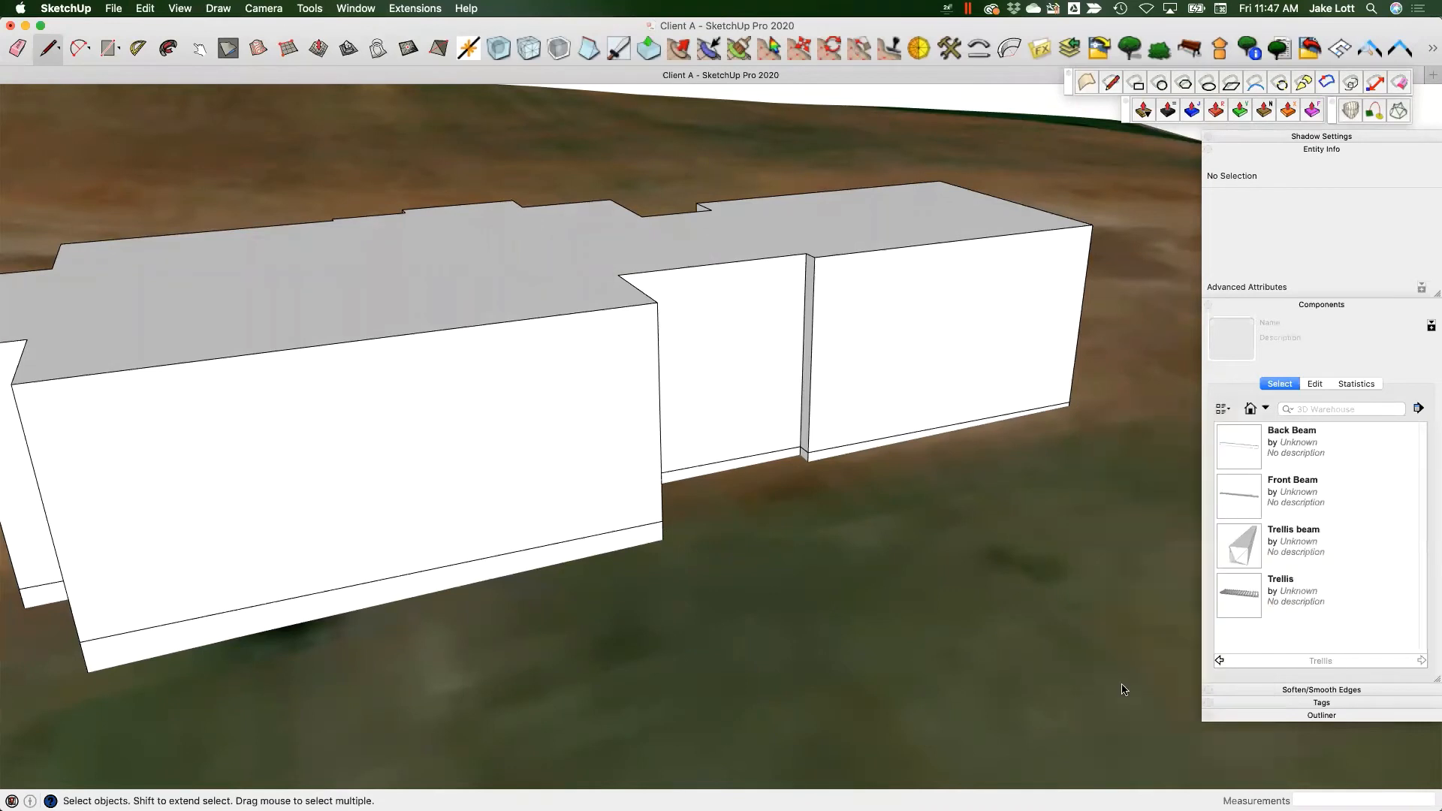
- Place the Trellis component from the collection on the long white facade wall, near the wall's inner corner
left_click(1236, 590)
scroll(861, 381, "up", 8)
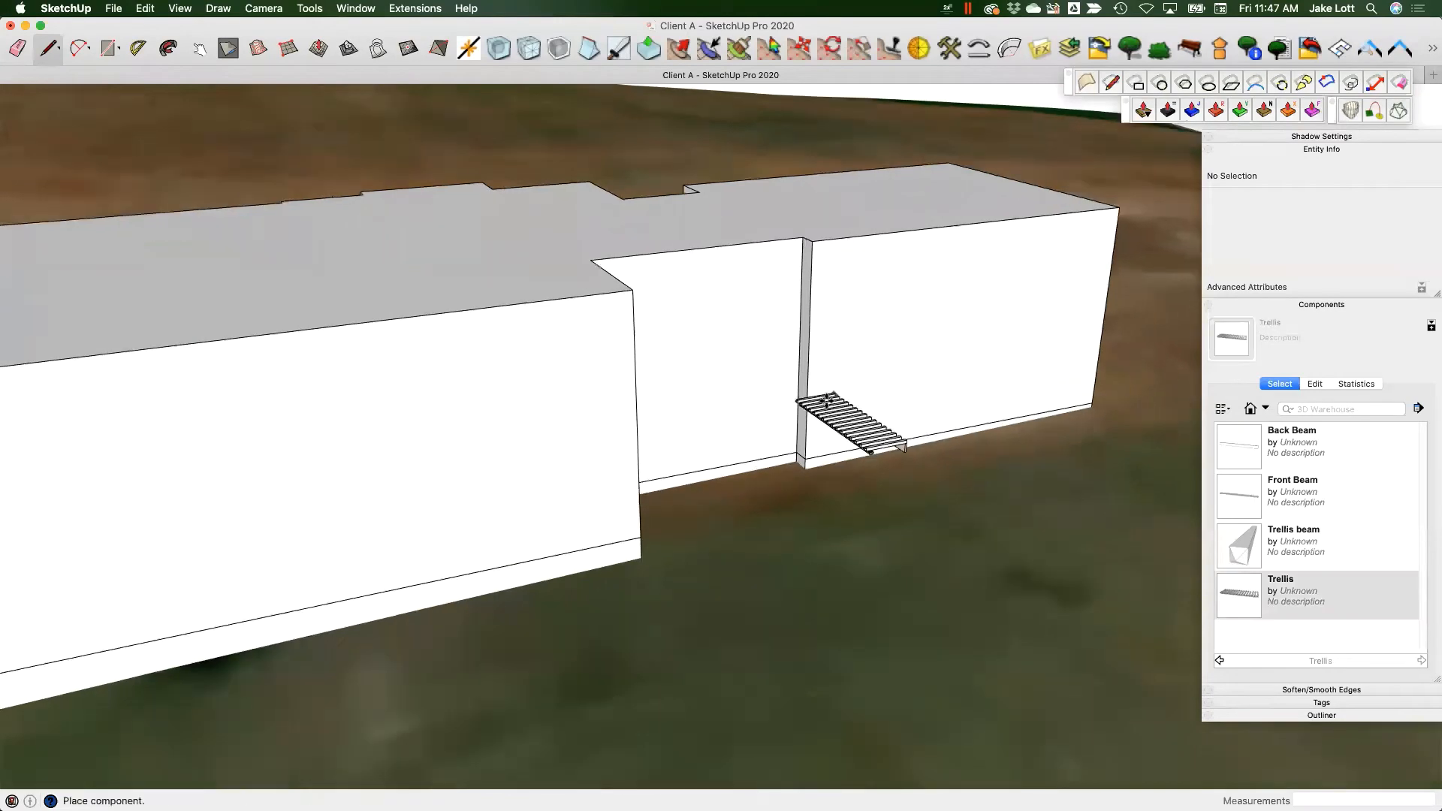
middle_click_drag(885, 409, 538, 380)
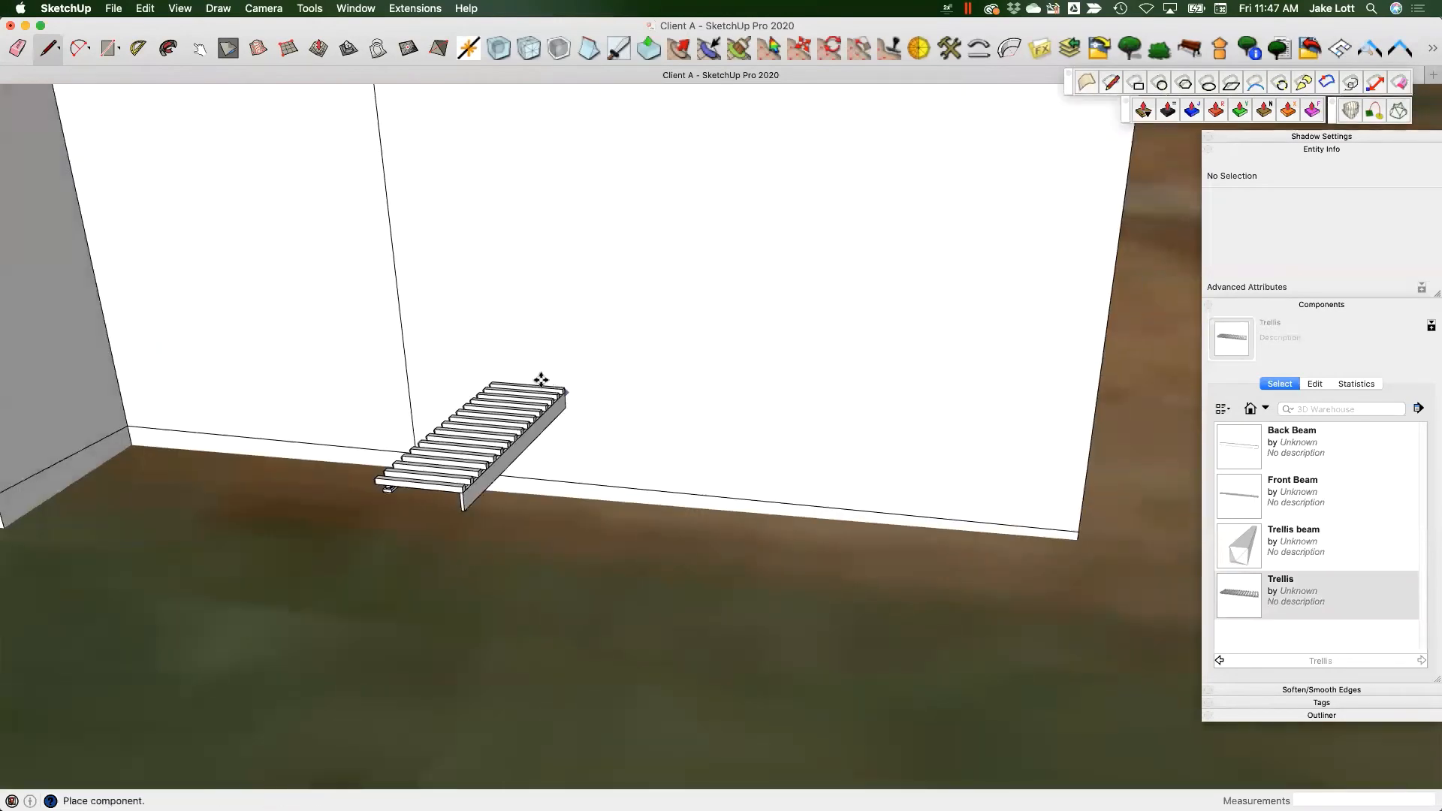
scroll(533, 371, "down", 10)
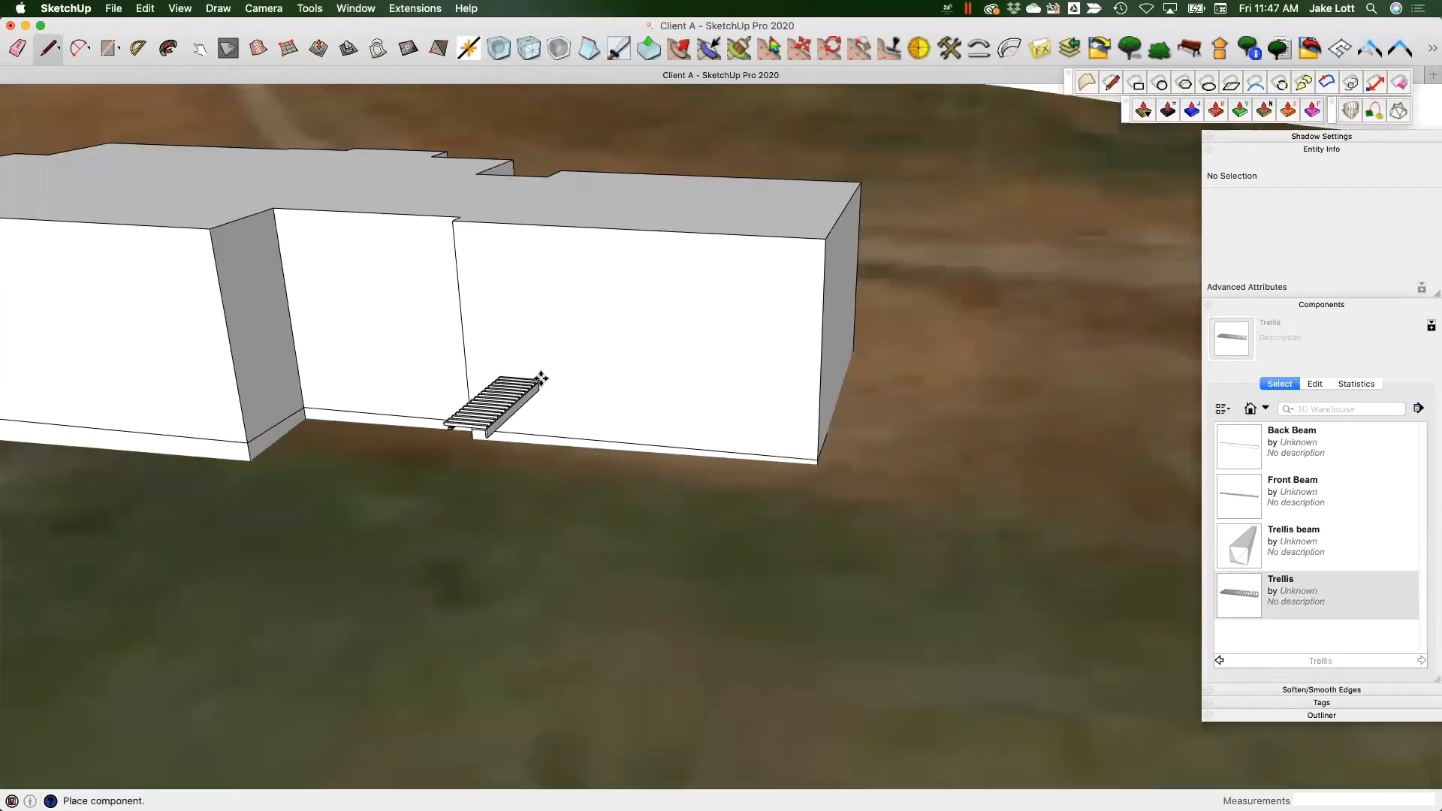
scroll(544, 379, "down", 6)
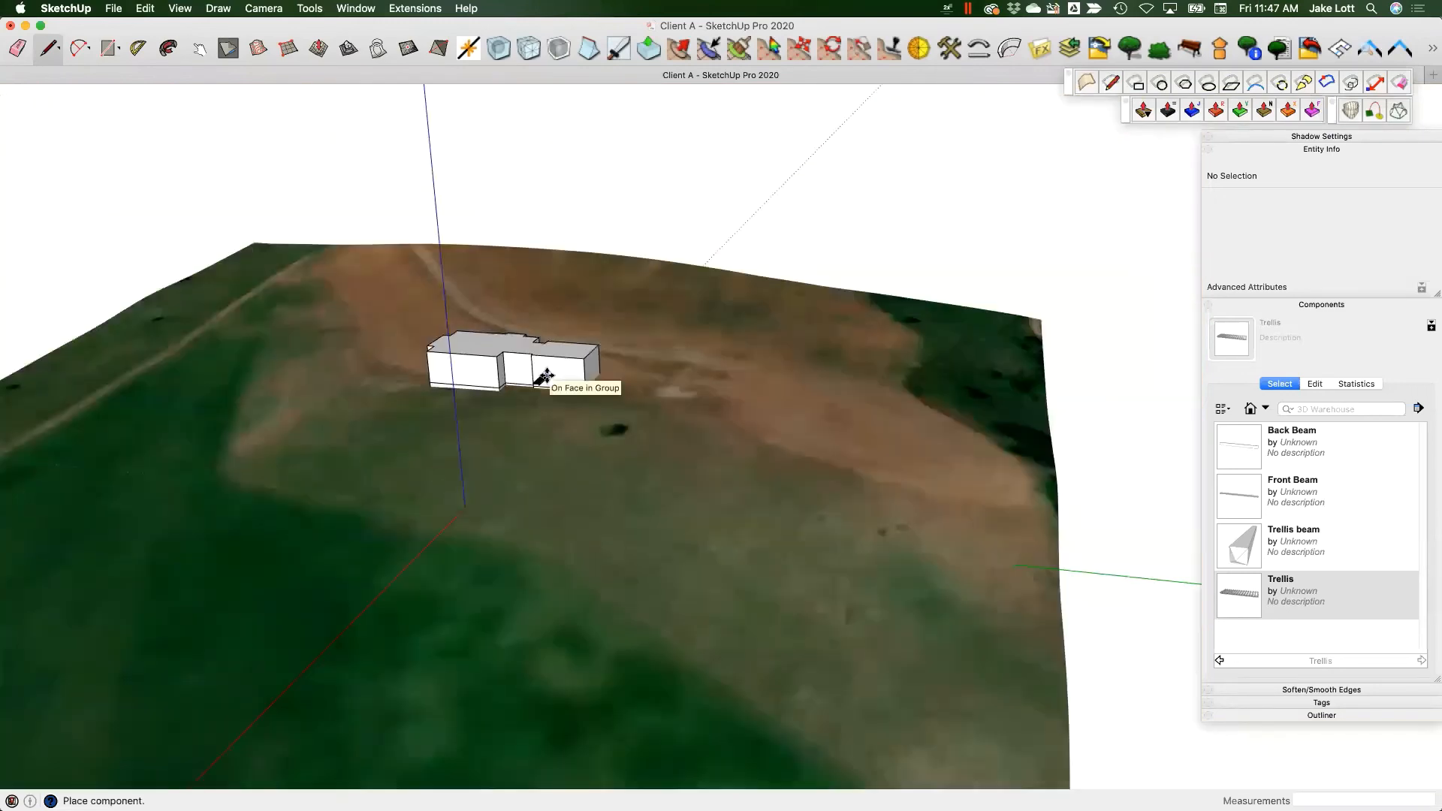
scroll(544, 378, "up", 5)
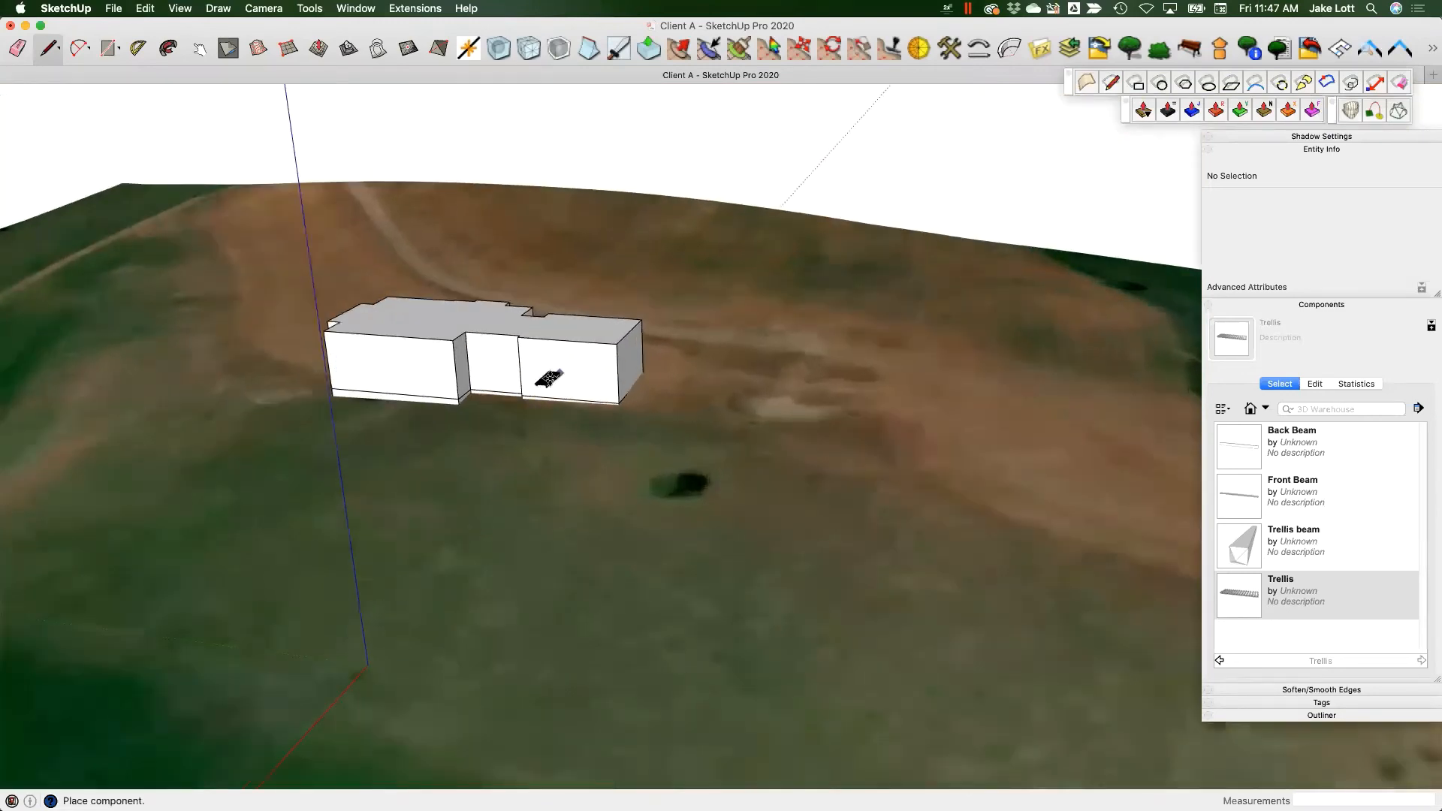
scroll(535, 386, "up", 5)
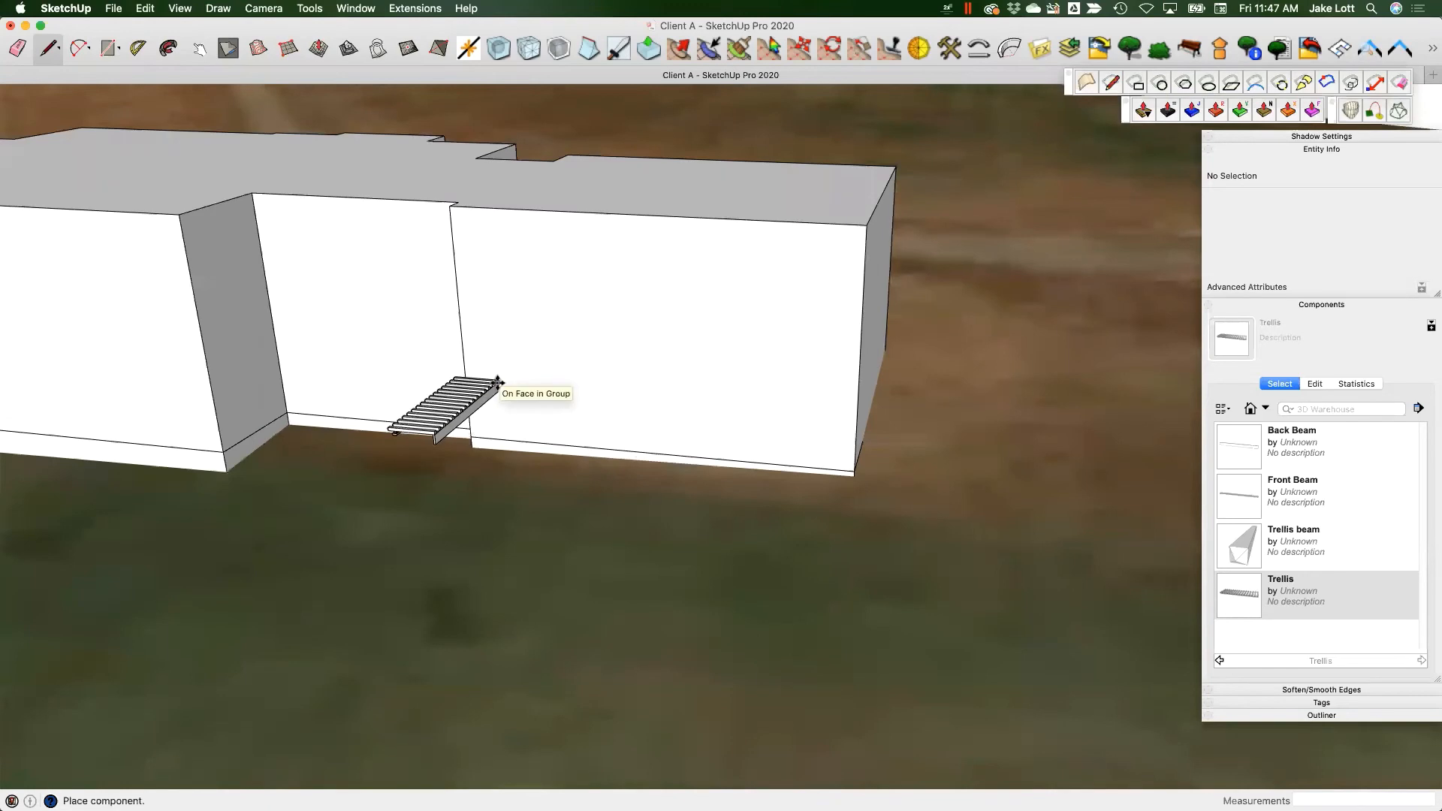
left_click(497, 383)
- Rotate the placed trellis 90 degrees horizontally about its back corner so its back beam runs along the facade wall
scroll(514, 392, "up", 5)
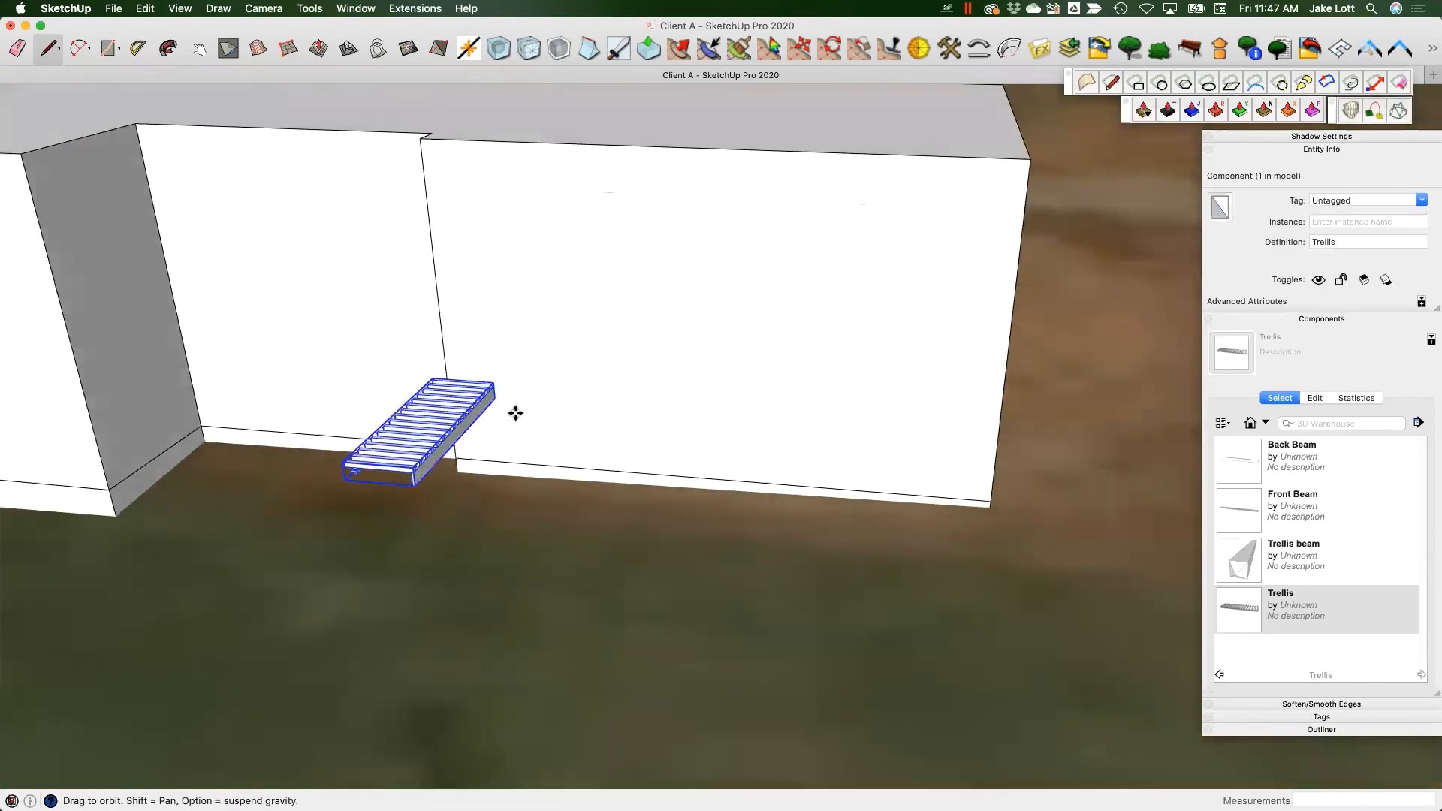
scroll(513, 405, "up", 5)
key("q")
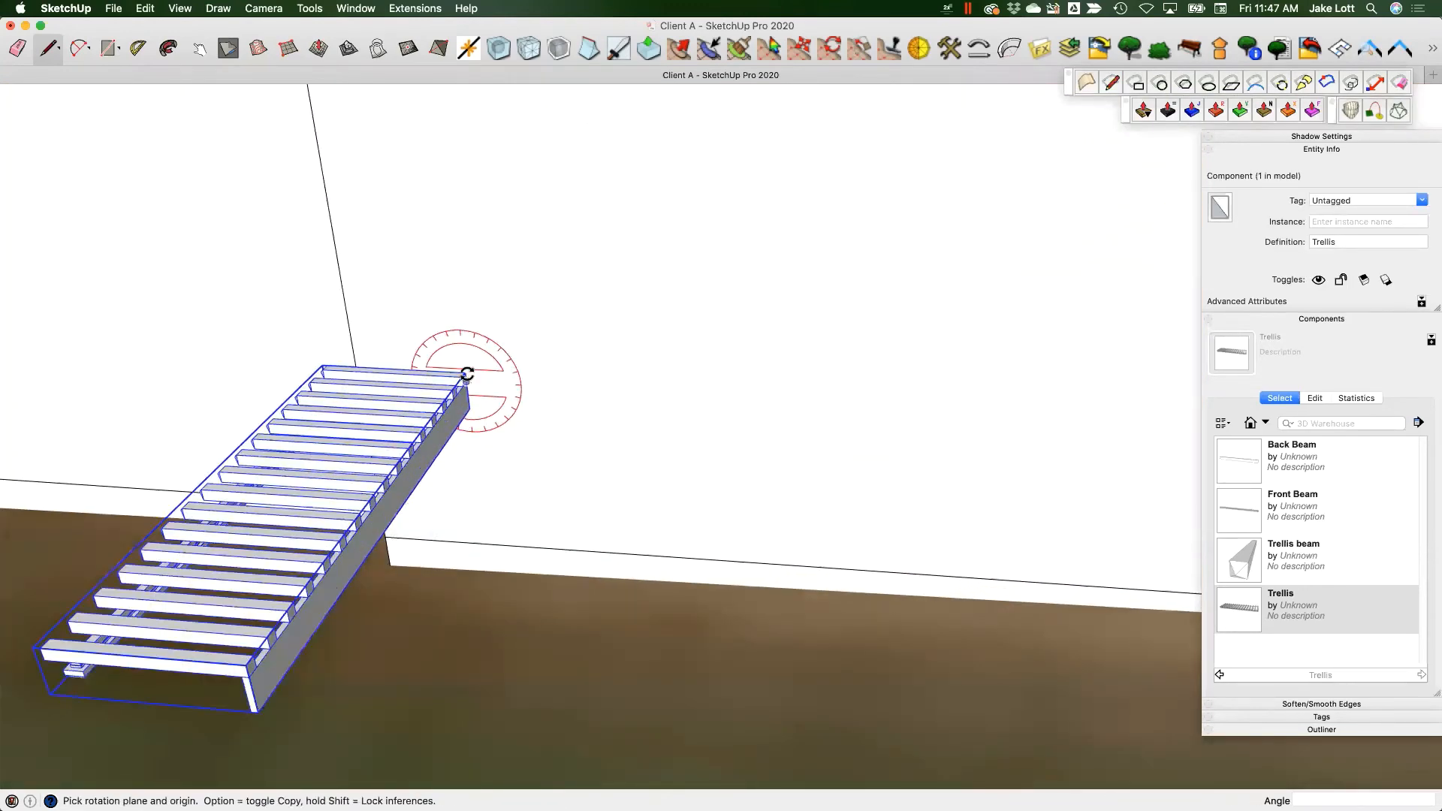
left_click_drag(465, 372, 447, 416)
left_click(445, 415)
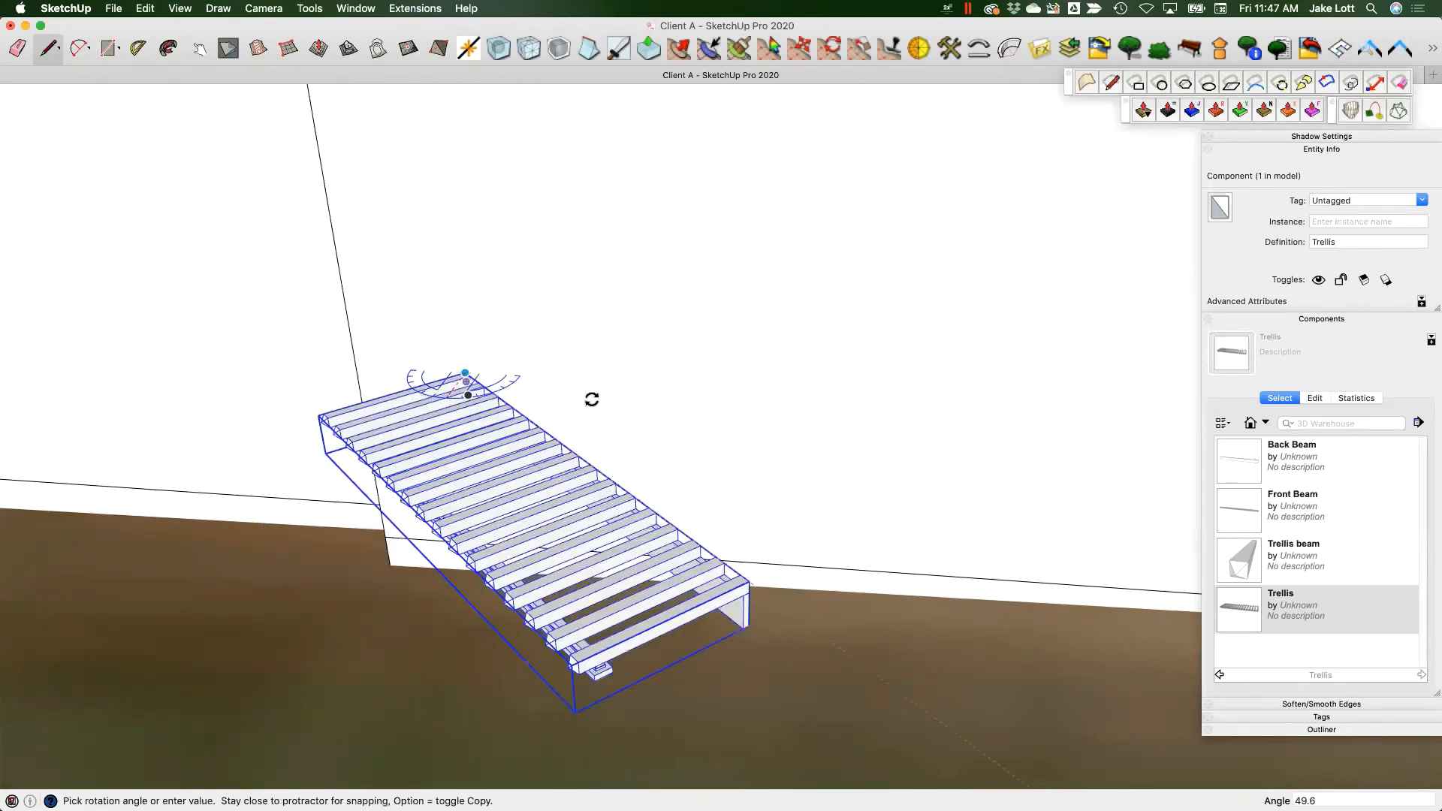
left_click(653, 381)
scroll(771, 324, "down", 3)
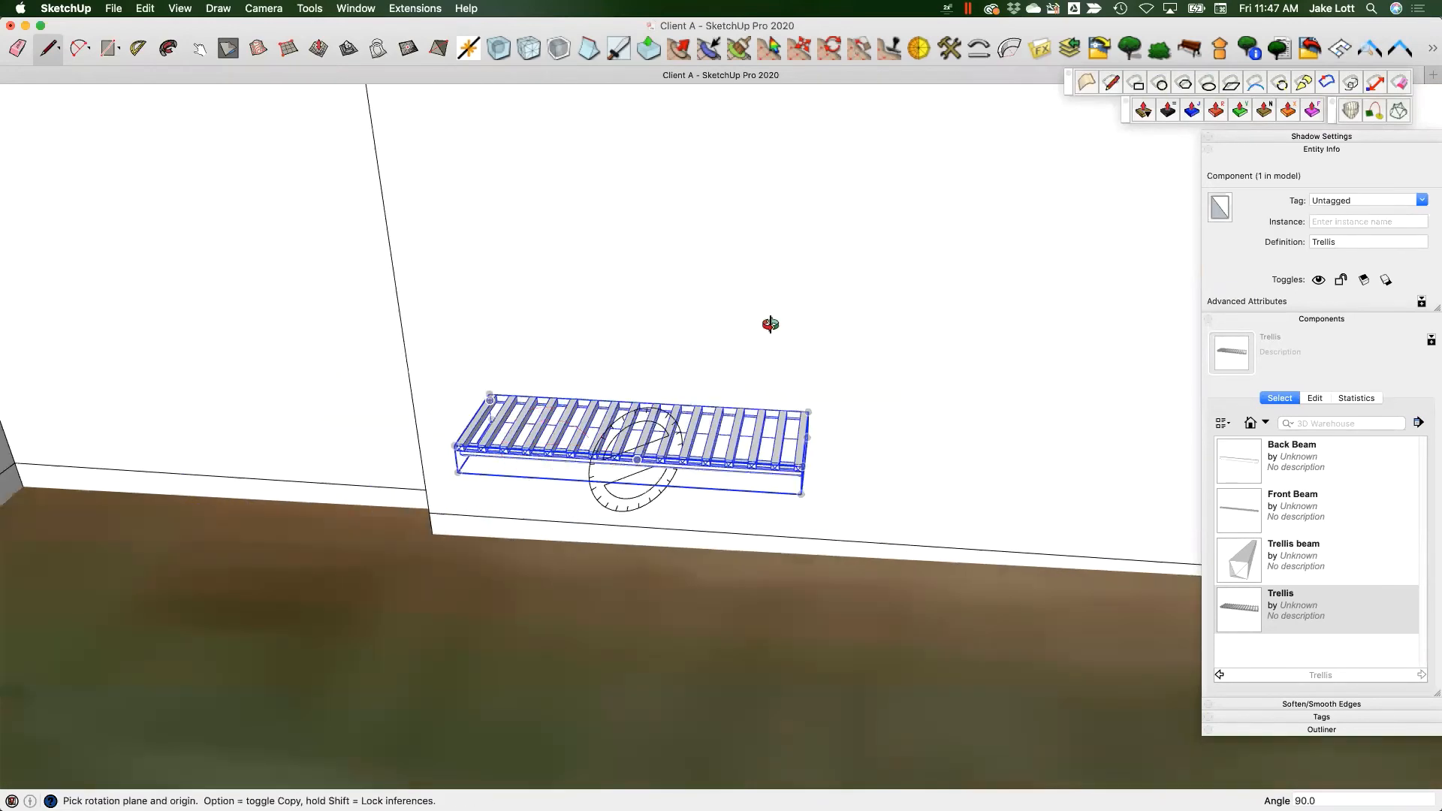
middle_click_drag(771, 325, 515, 368)
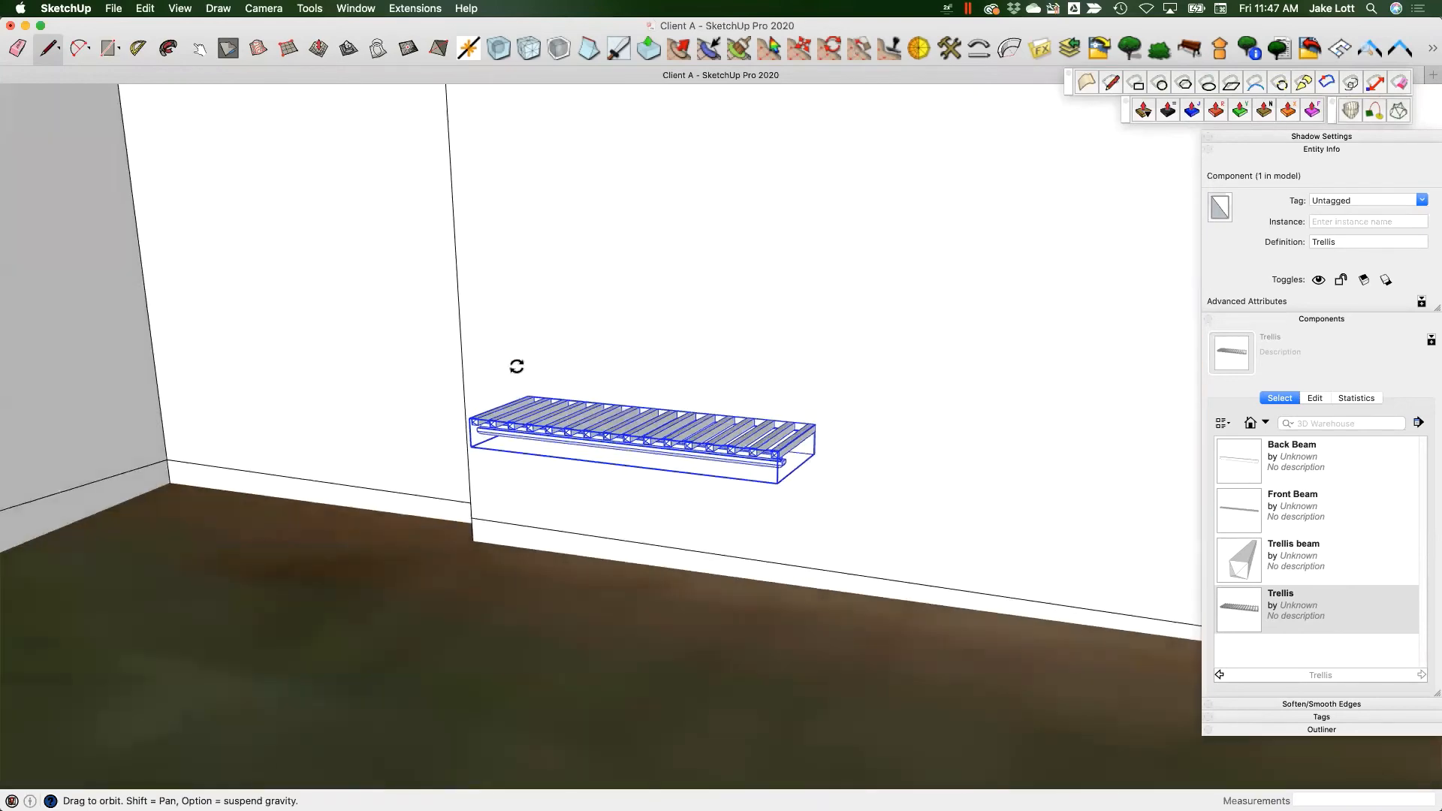
scroll(582, 460, "down", 8)
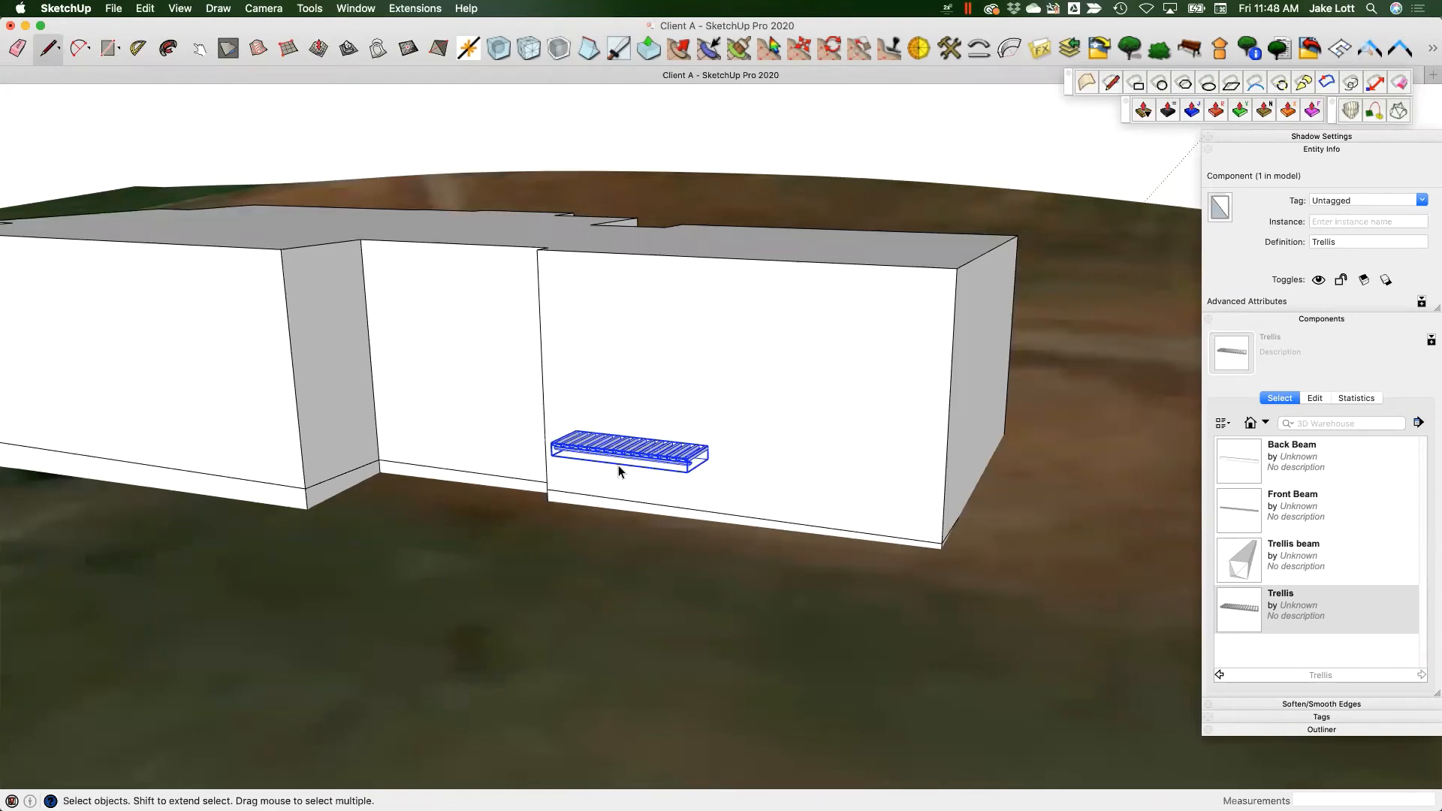
scroll(622, 459, "up", 5)
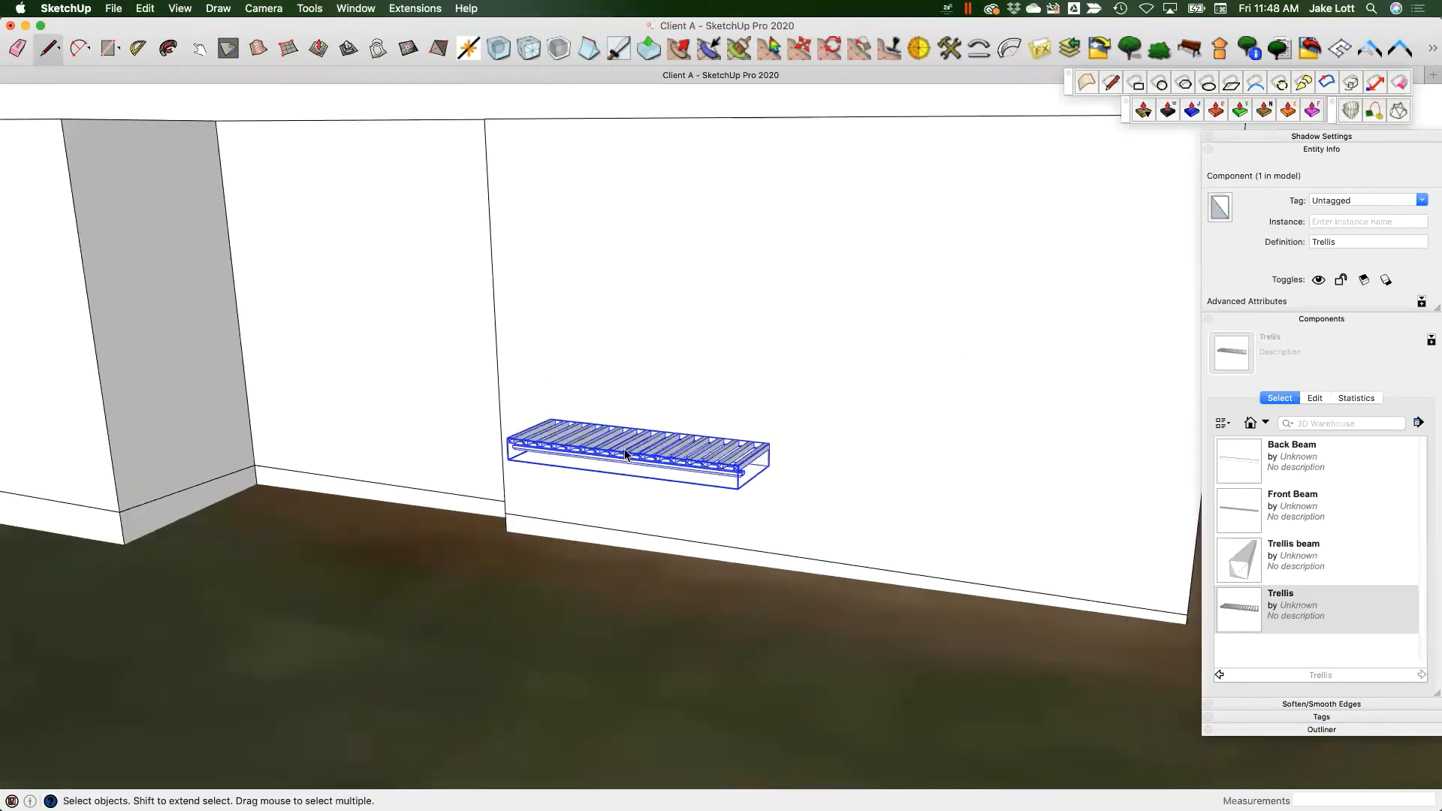
- Bend the placed Trellis component horizontally into an arc with a bend angle of 45 degrees
scroll(625, 453, "up", 3)
middle_click_drag(608, 506, 728, 443)
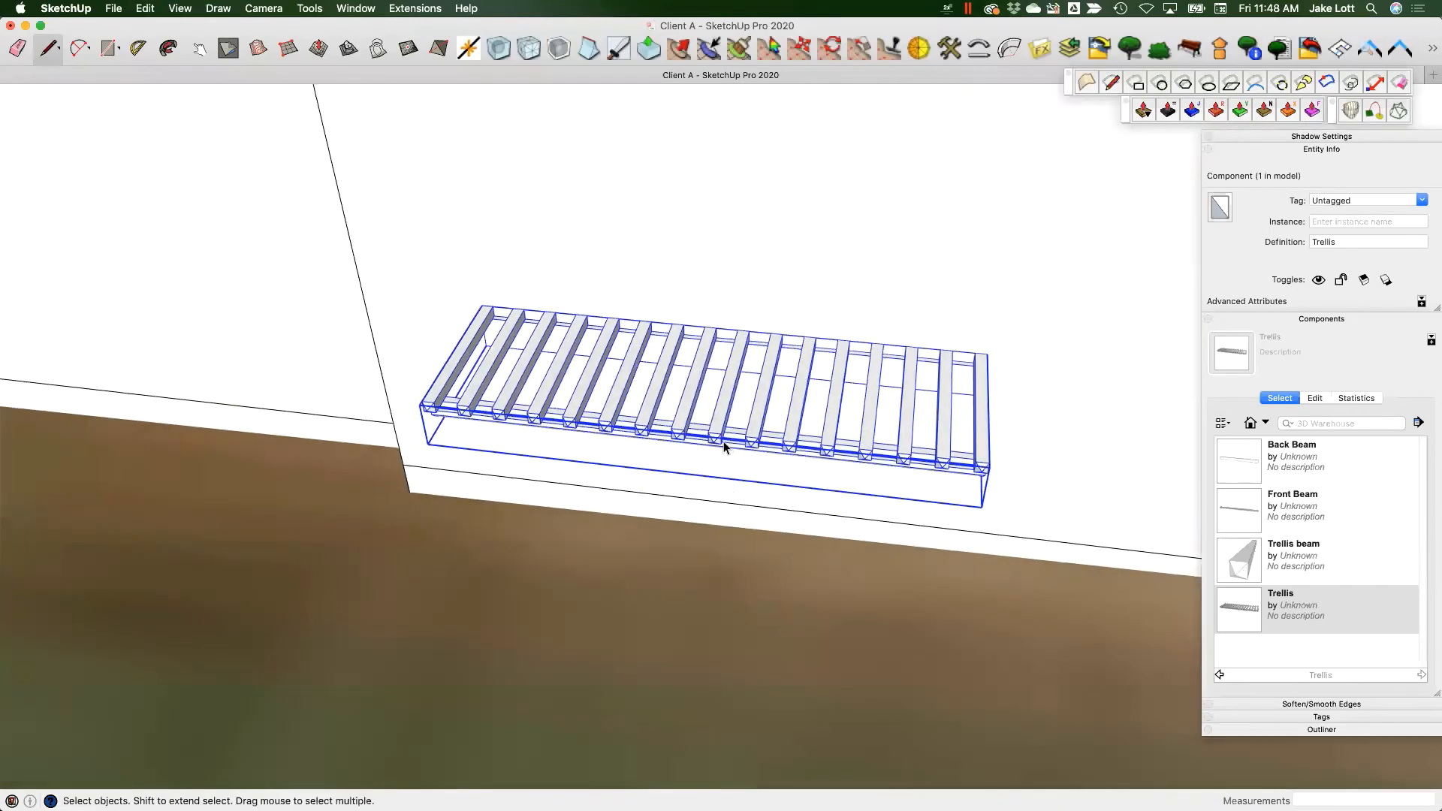
left_click(1009, 48)
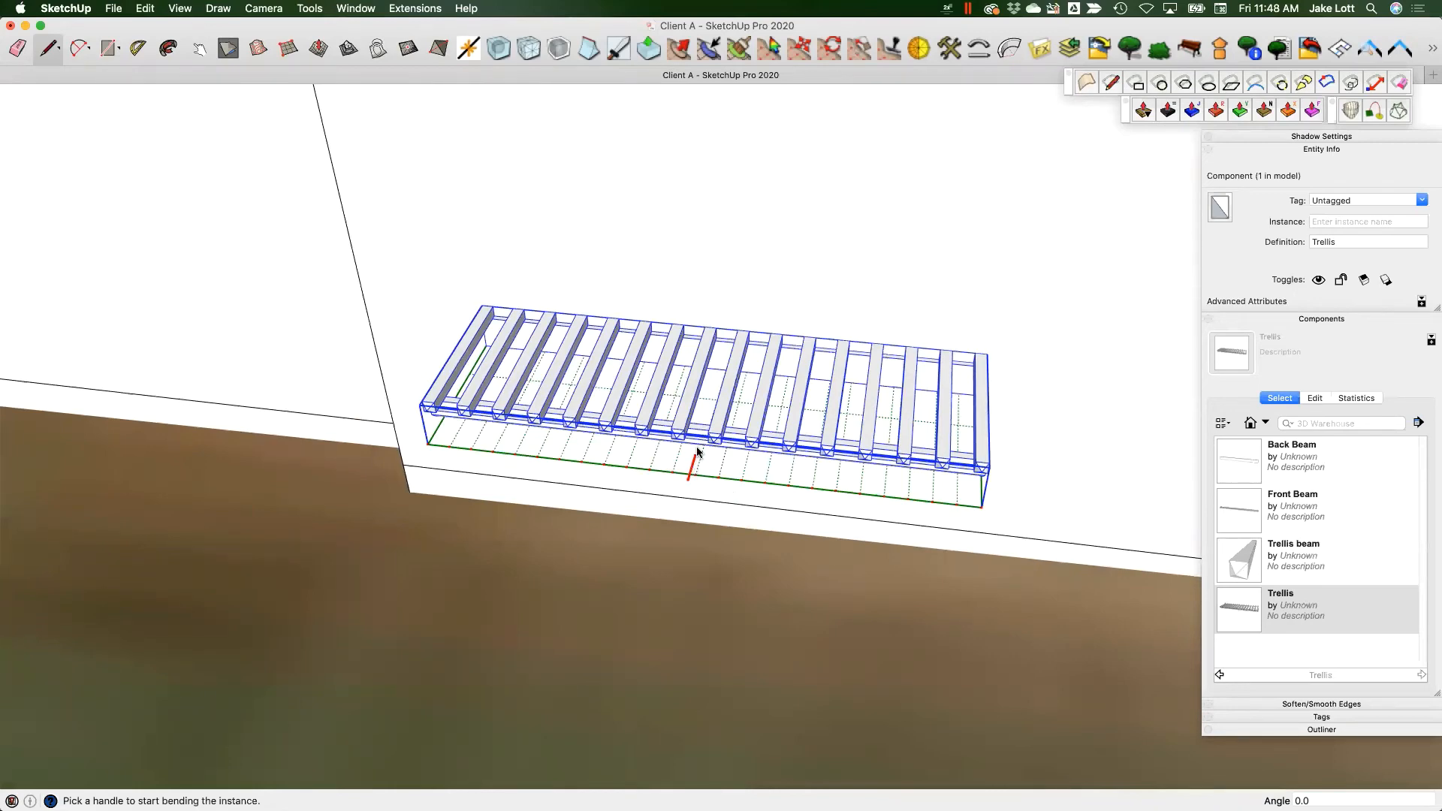
mouse_move(692, 466)
left_mouse_down()
mouse_move(782, 184)
mouse_move(696, 493)
left_mouse_up()
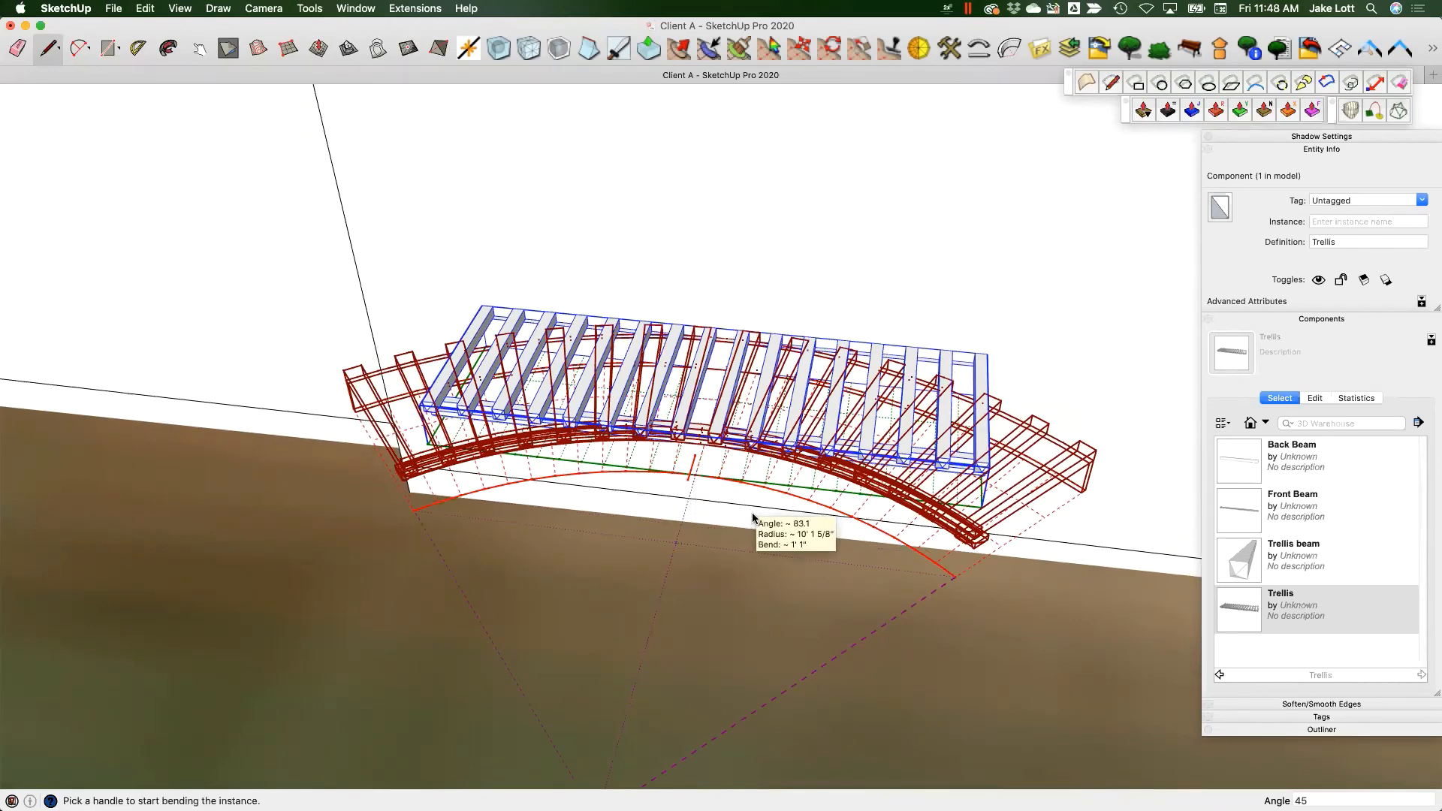
key("Return")
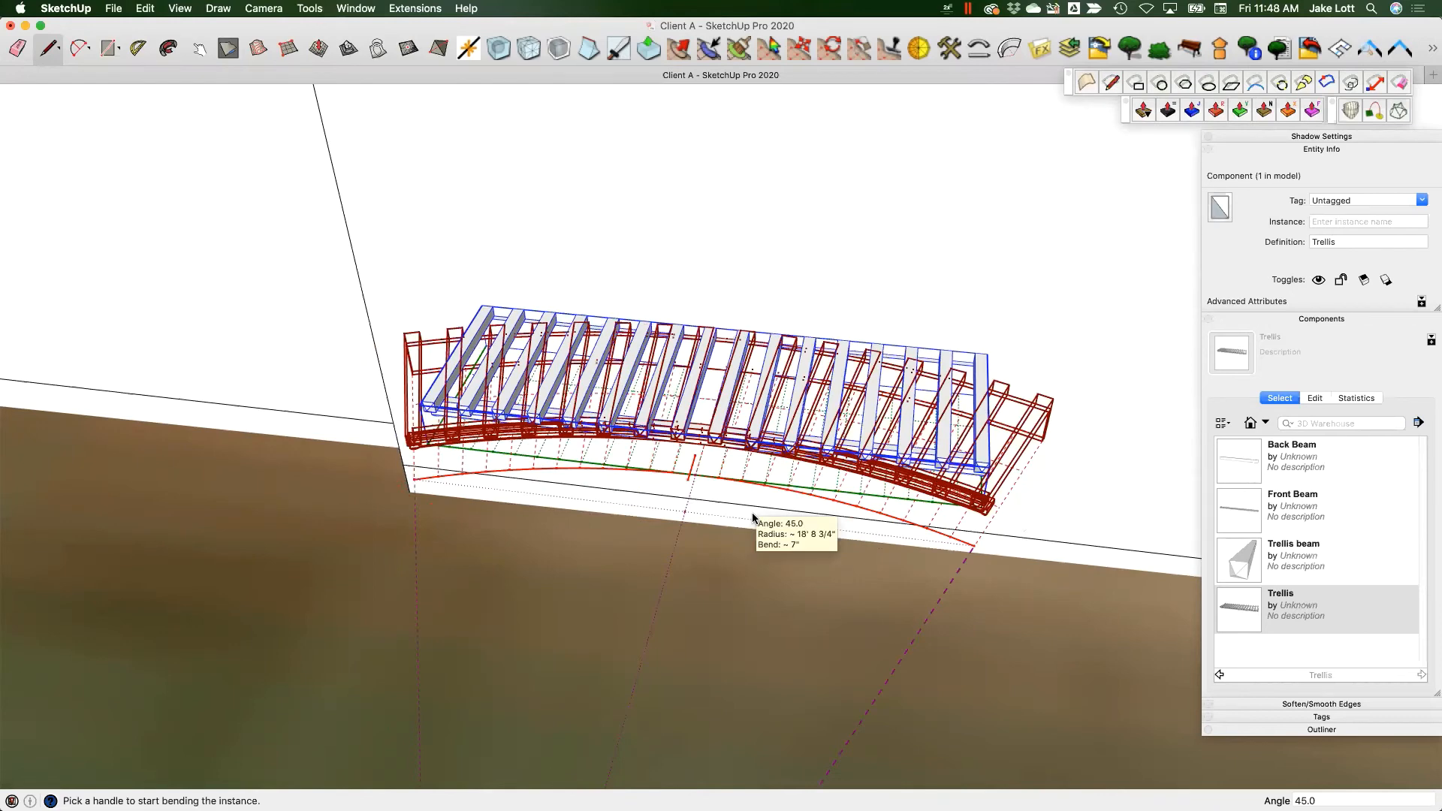
key("Return")
key("space")
- Save the Client A model's in-model components, including the bent trellis, as a local collection in the existing Trellis folder
scroll(949, 443, "up", 3)
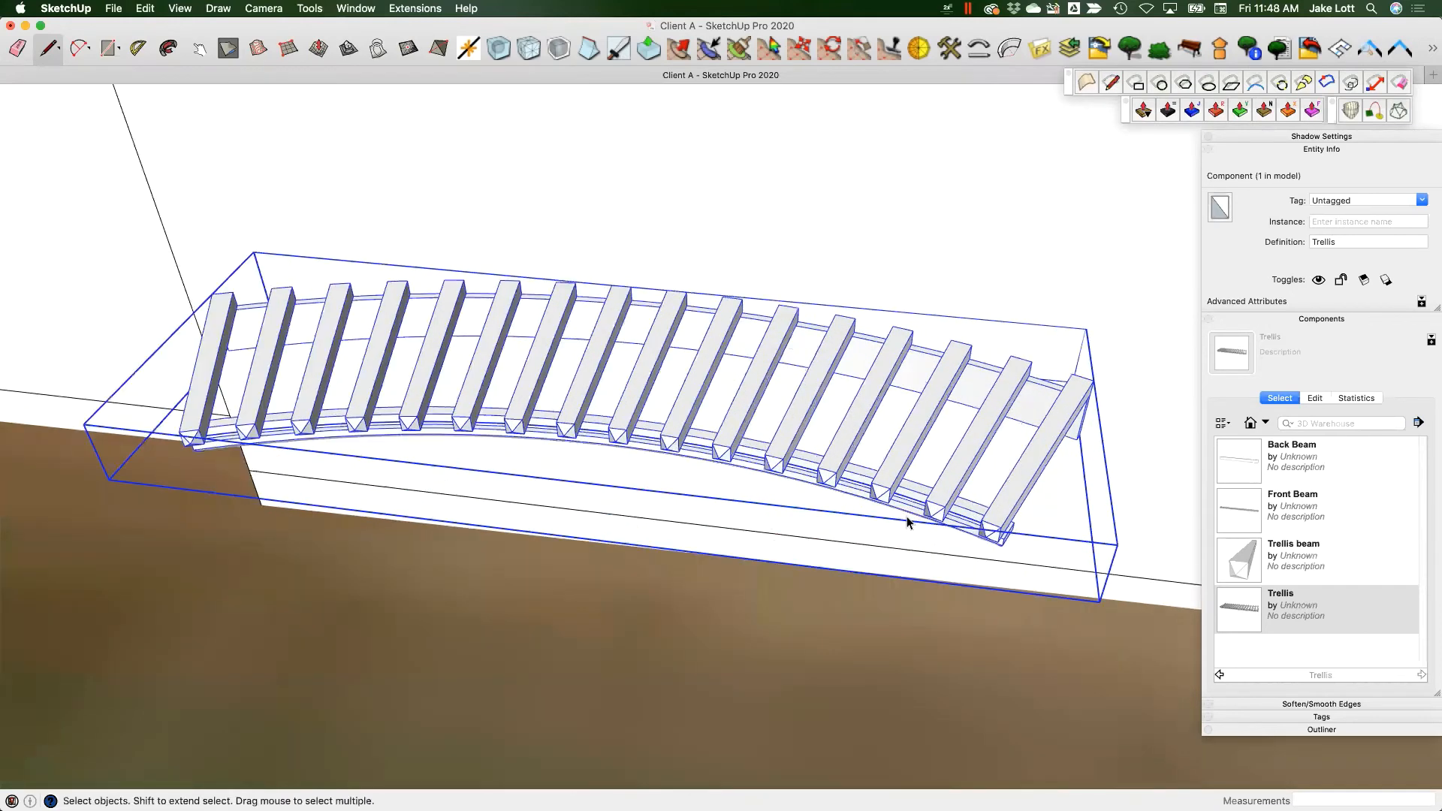
middle_click_drag(853, 380, 943, 316)
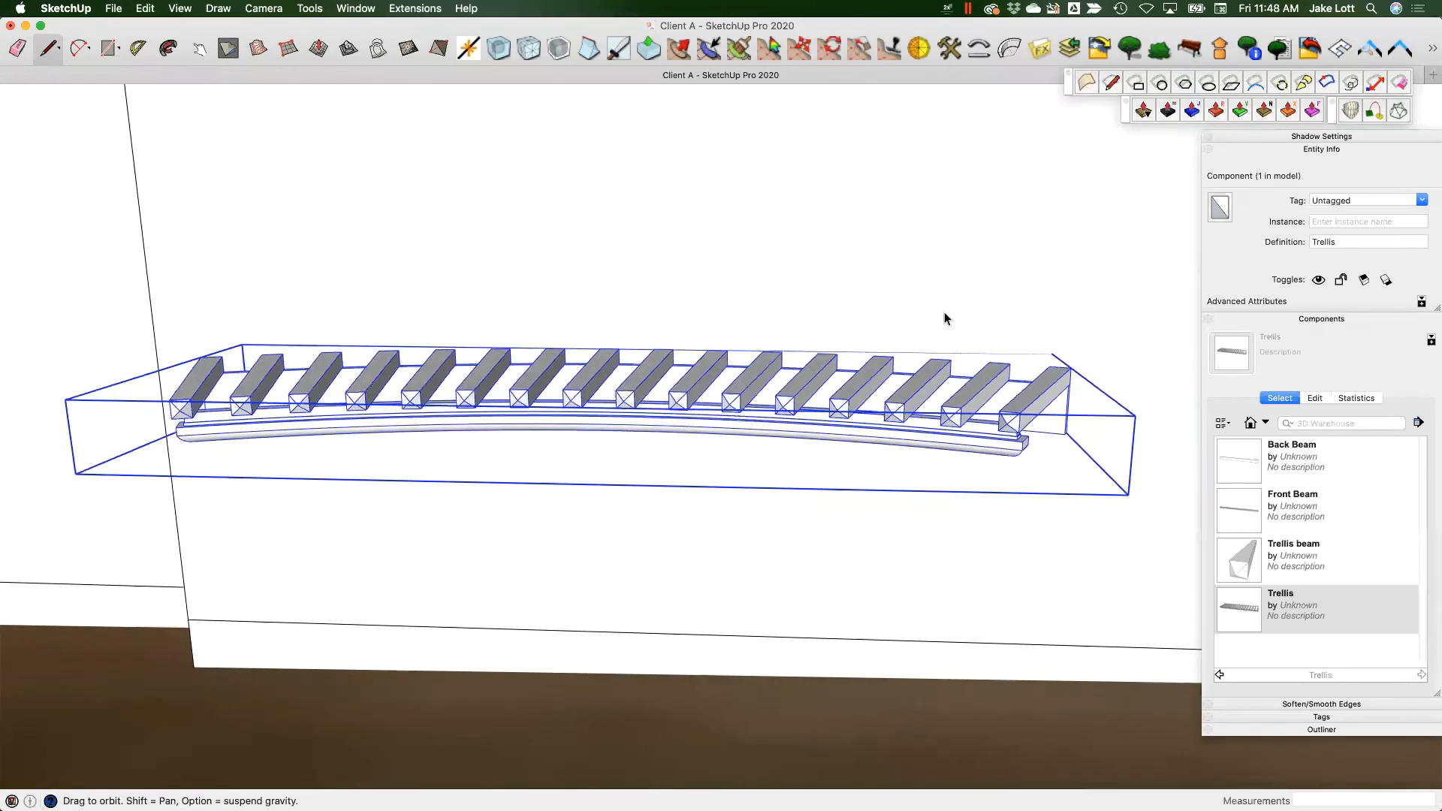
middle_click_drag(786, 444, 664, 429)
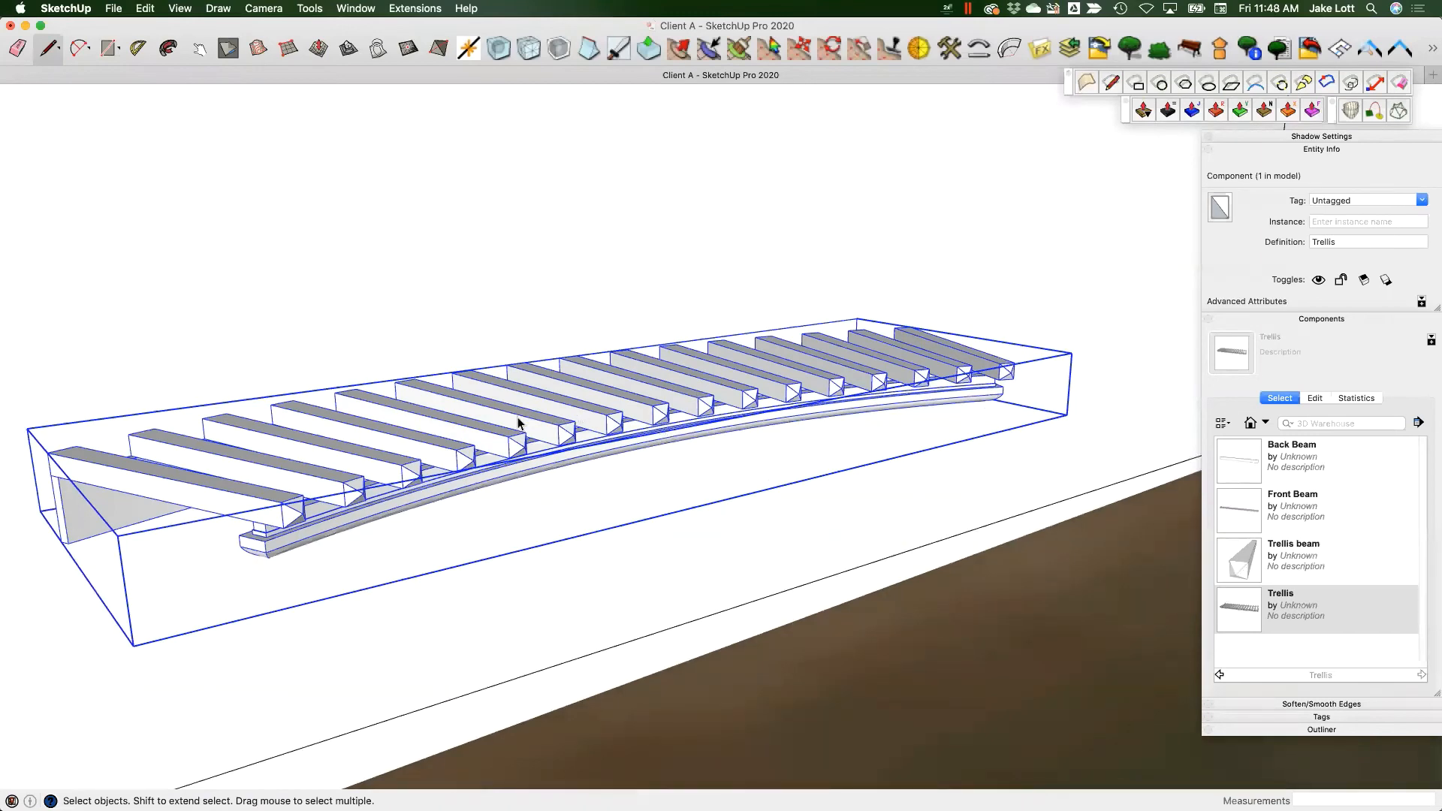
scroll(585, 427, "down", 2)
scroll(623, 431, "down", 1)
middle_click_drag(599, 450, 607, 481)
left_click(1417, 422)
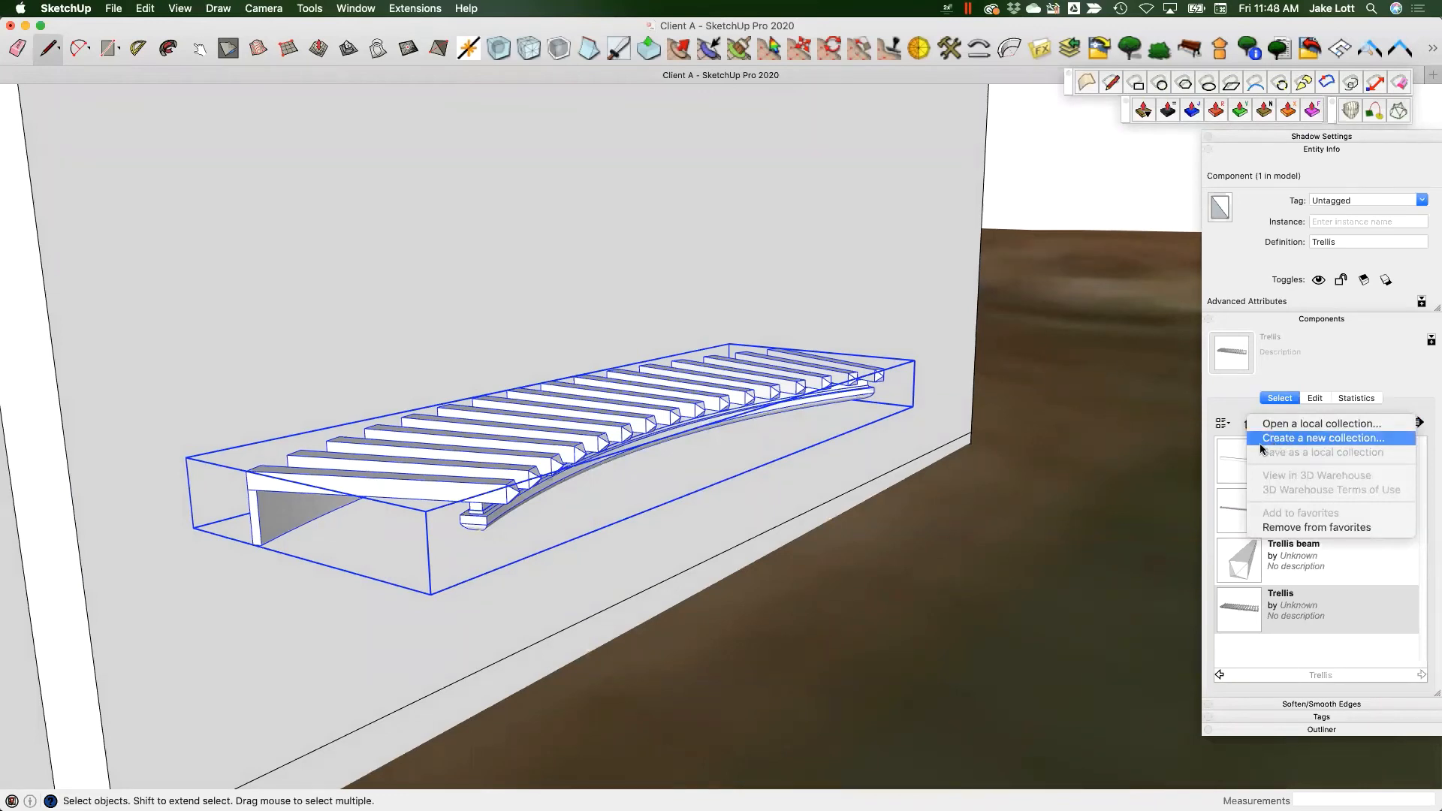
left_click(1214, 430)
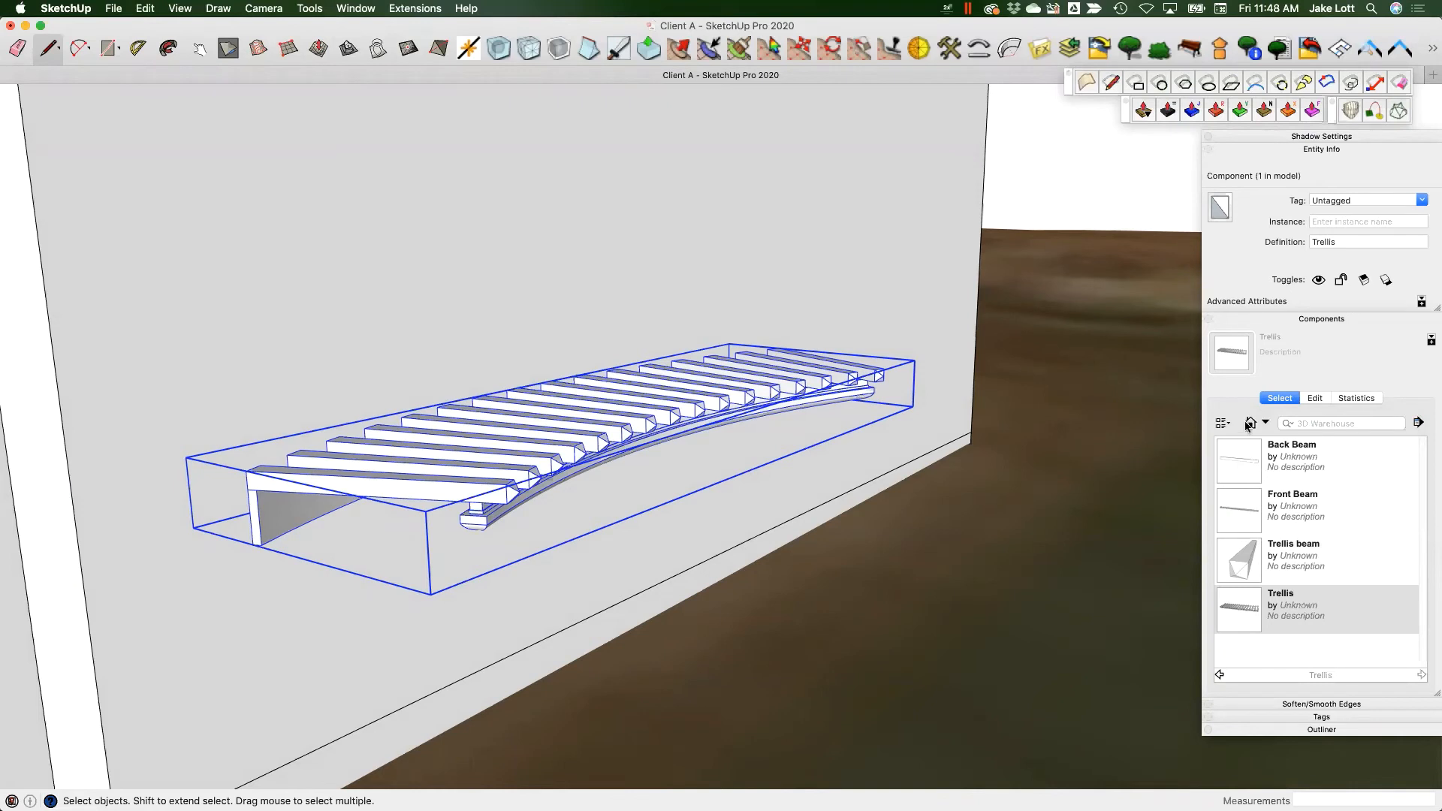
left_click(1248, 423)
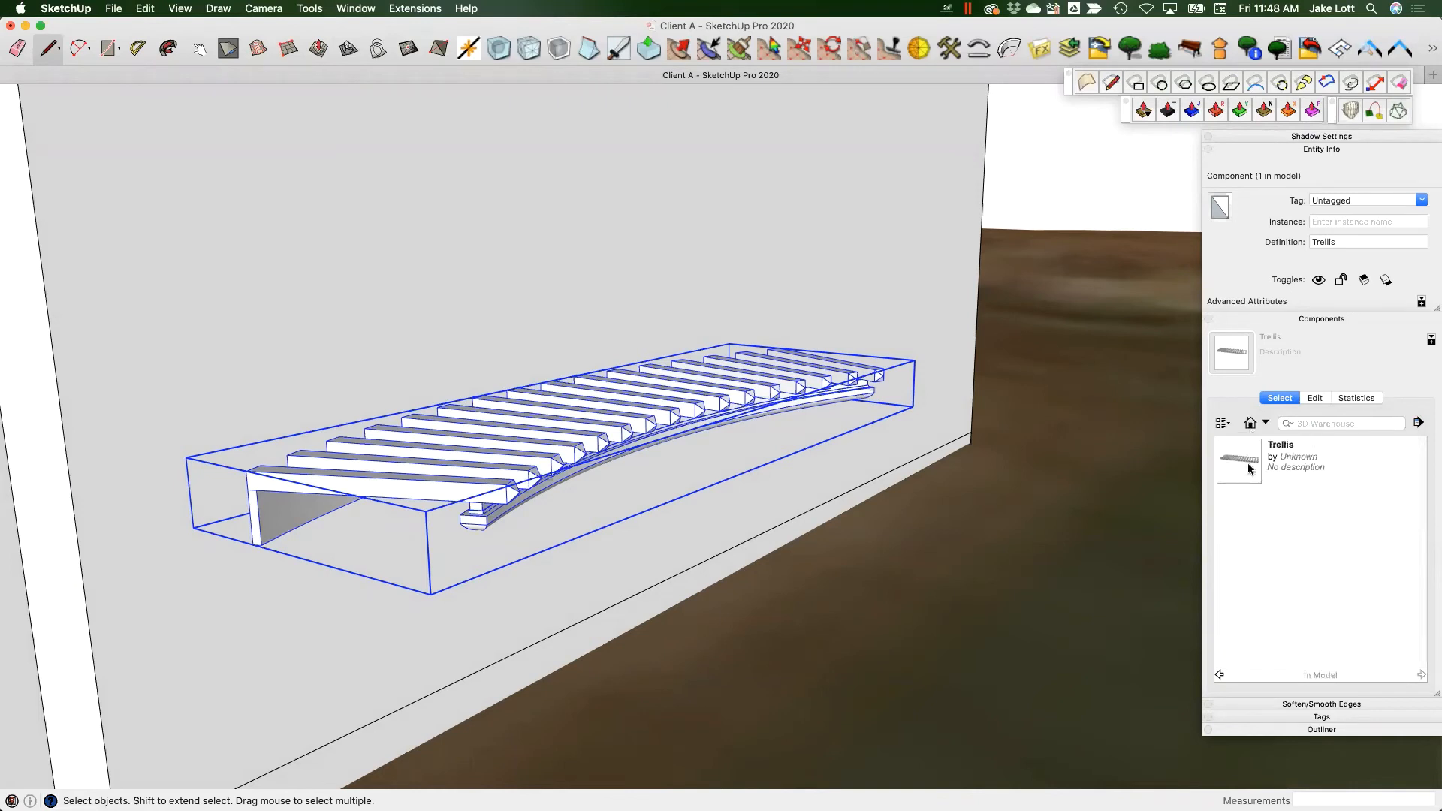
left_click(1417, 423)
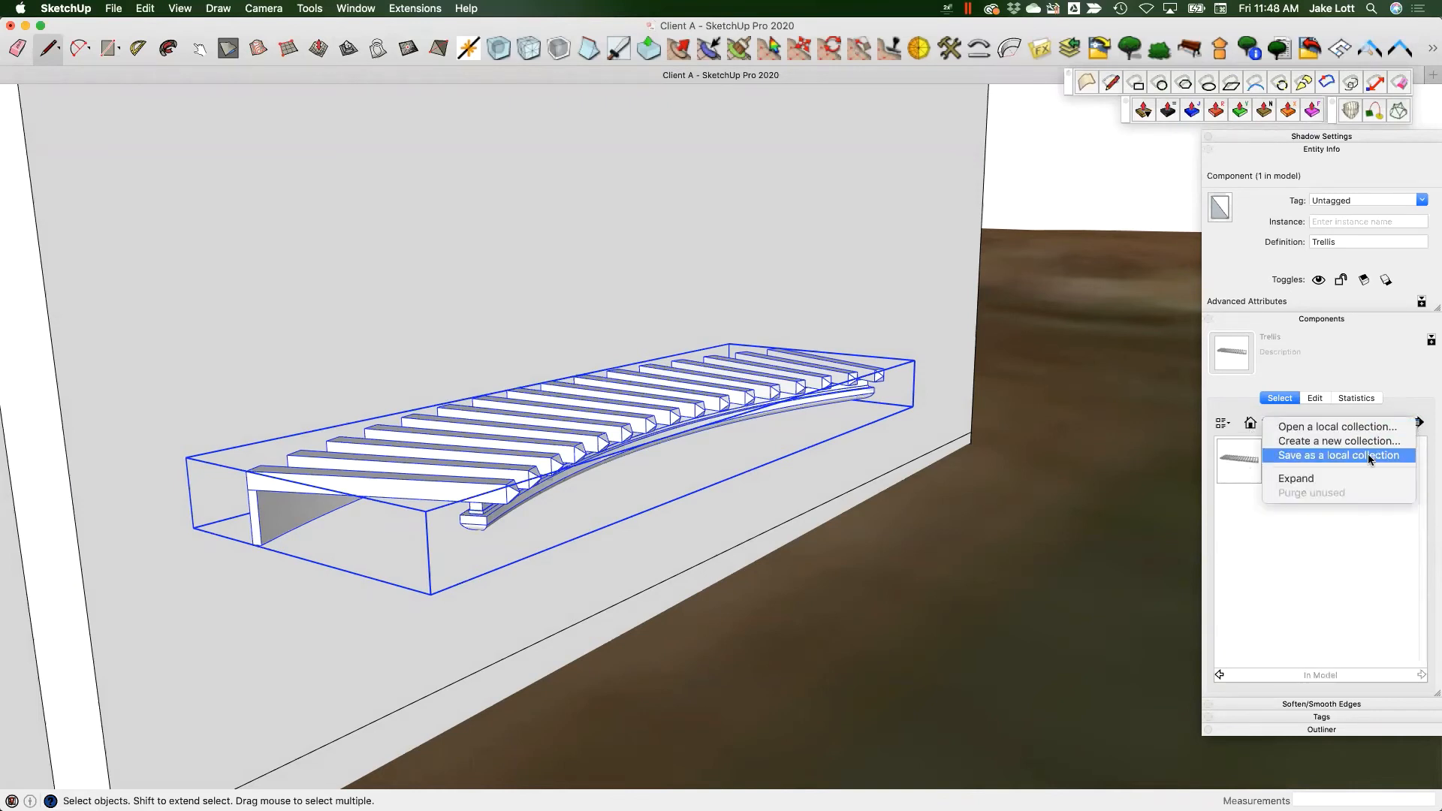
left_click(1323, 455)
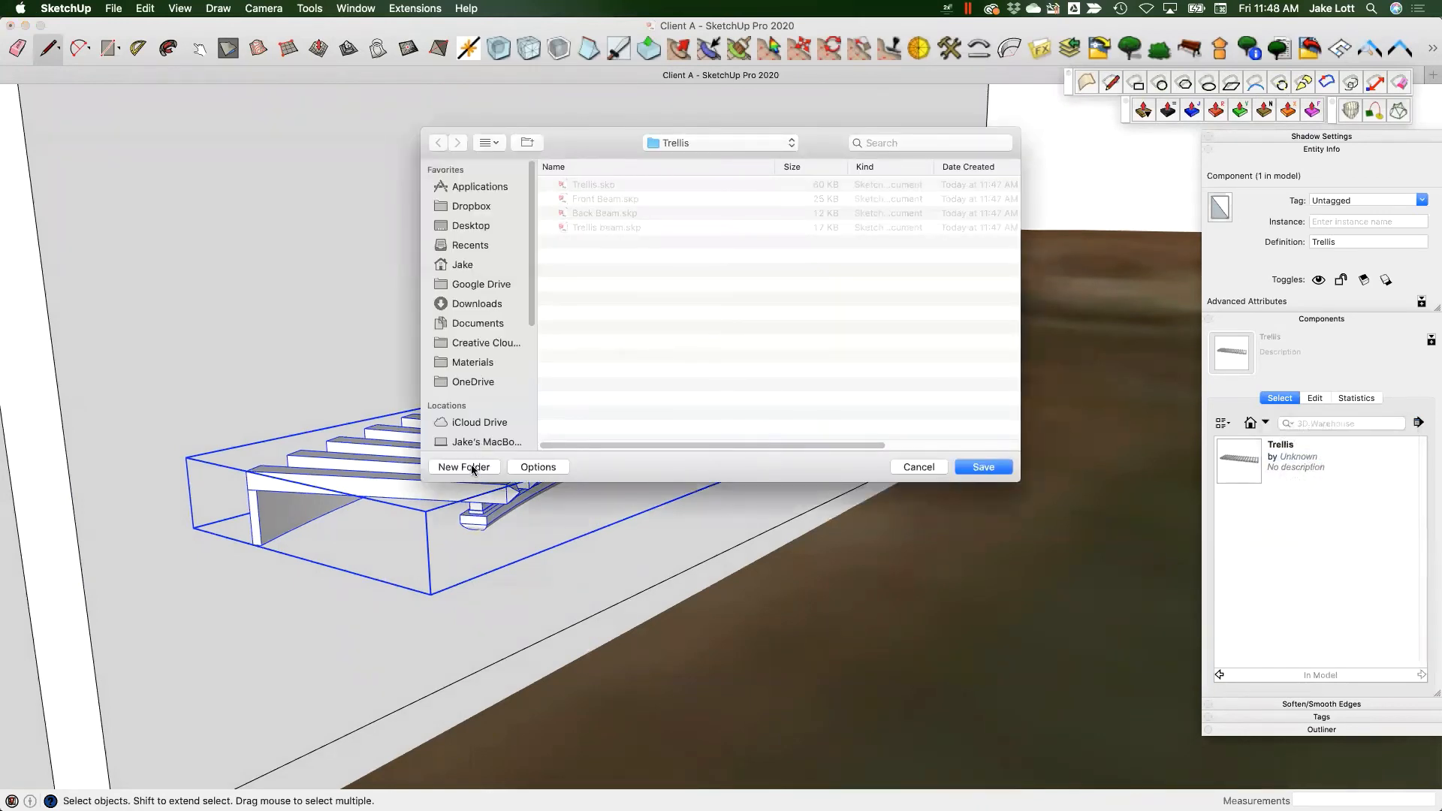
left_click(983, 468)
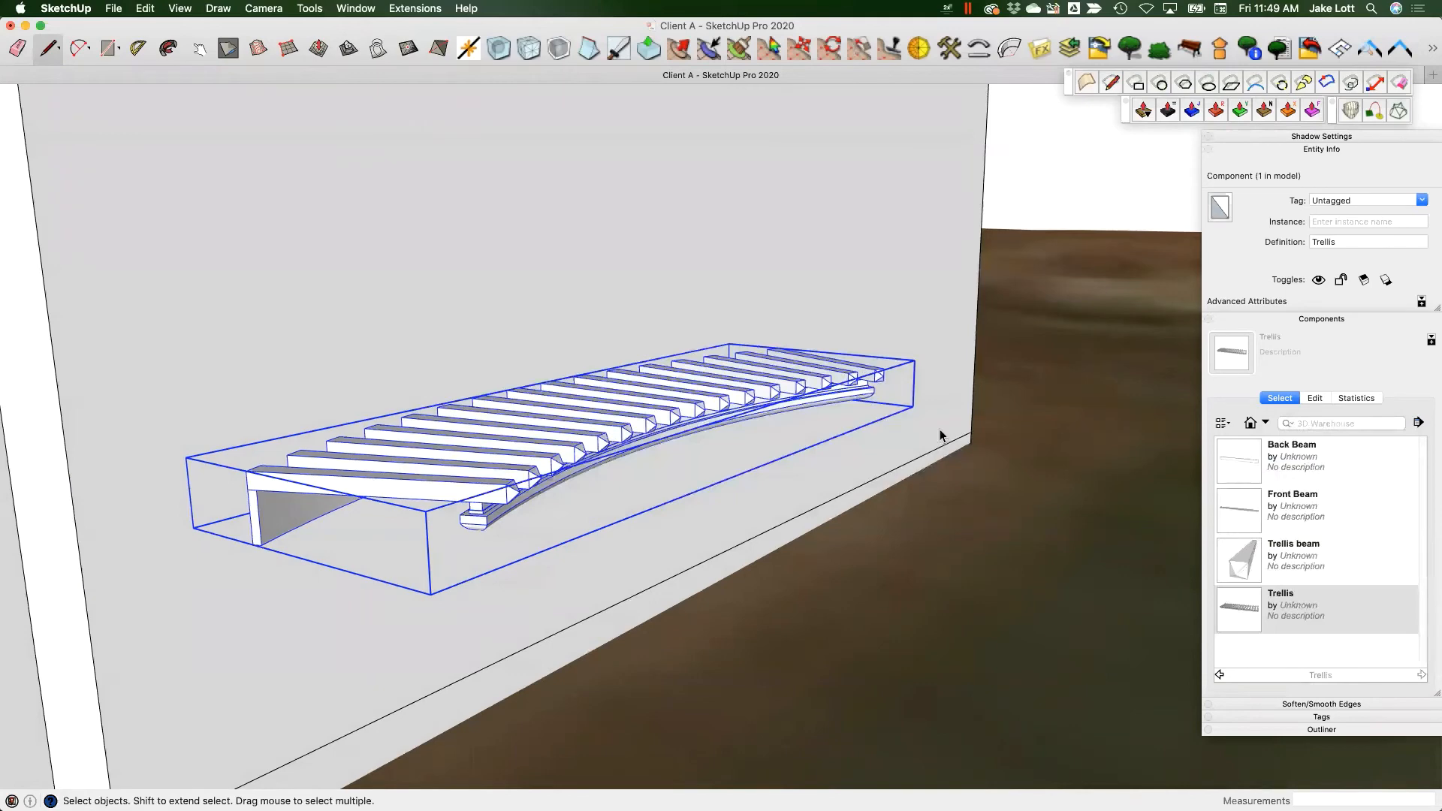
- Switch to the Lobster model, where the straight trellis is mounted on the recessed building wall
middle_click_drag(768, 439, 697, 373)
scroll(697, 373, "down", 2)
key("ctrl+Up")
left_click(439, 643)
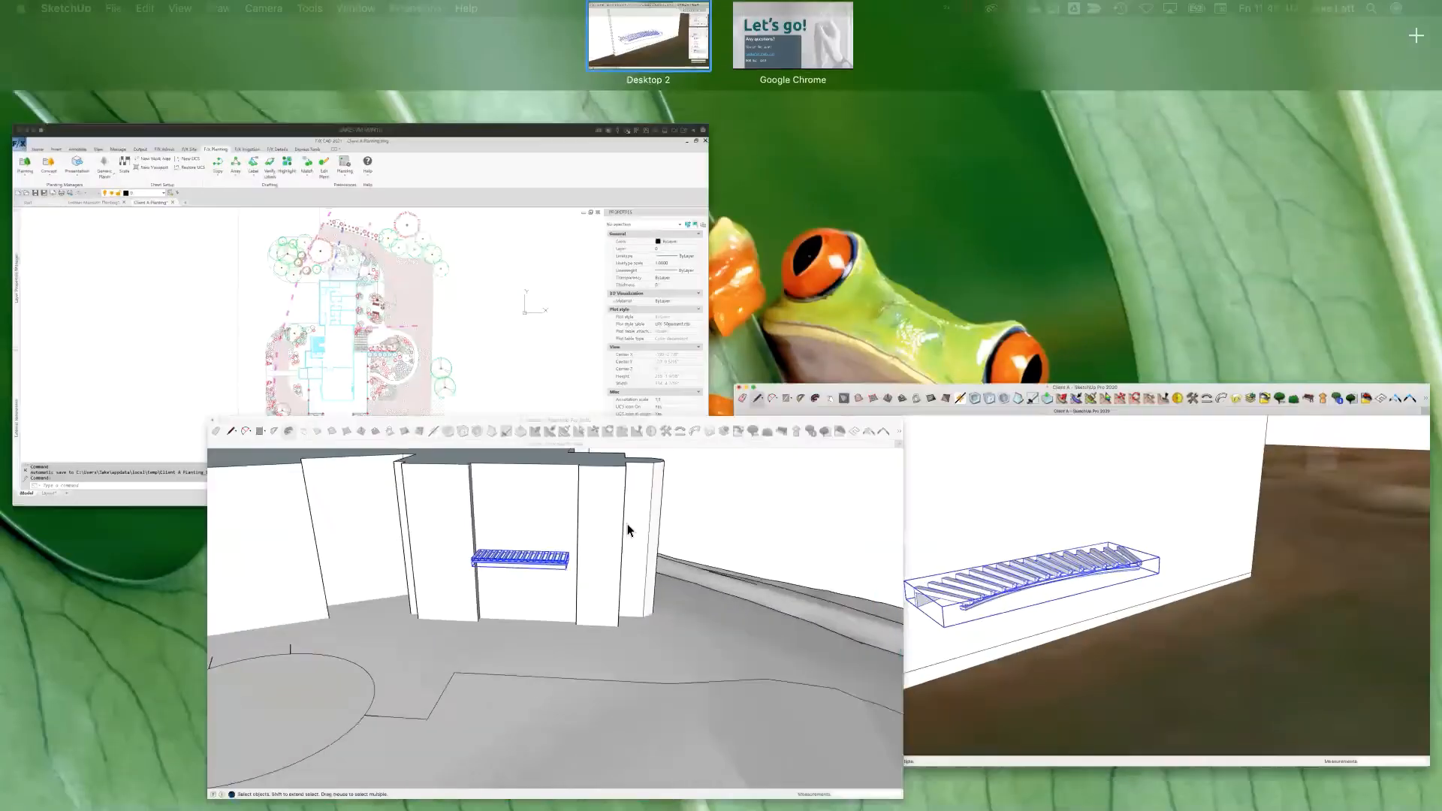
mouse_move(661, 462)
middle_mouse_down()
mouse_move(545, 422)
mouse_move(630, 377)
middle_mouse_up()
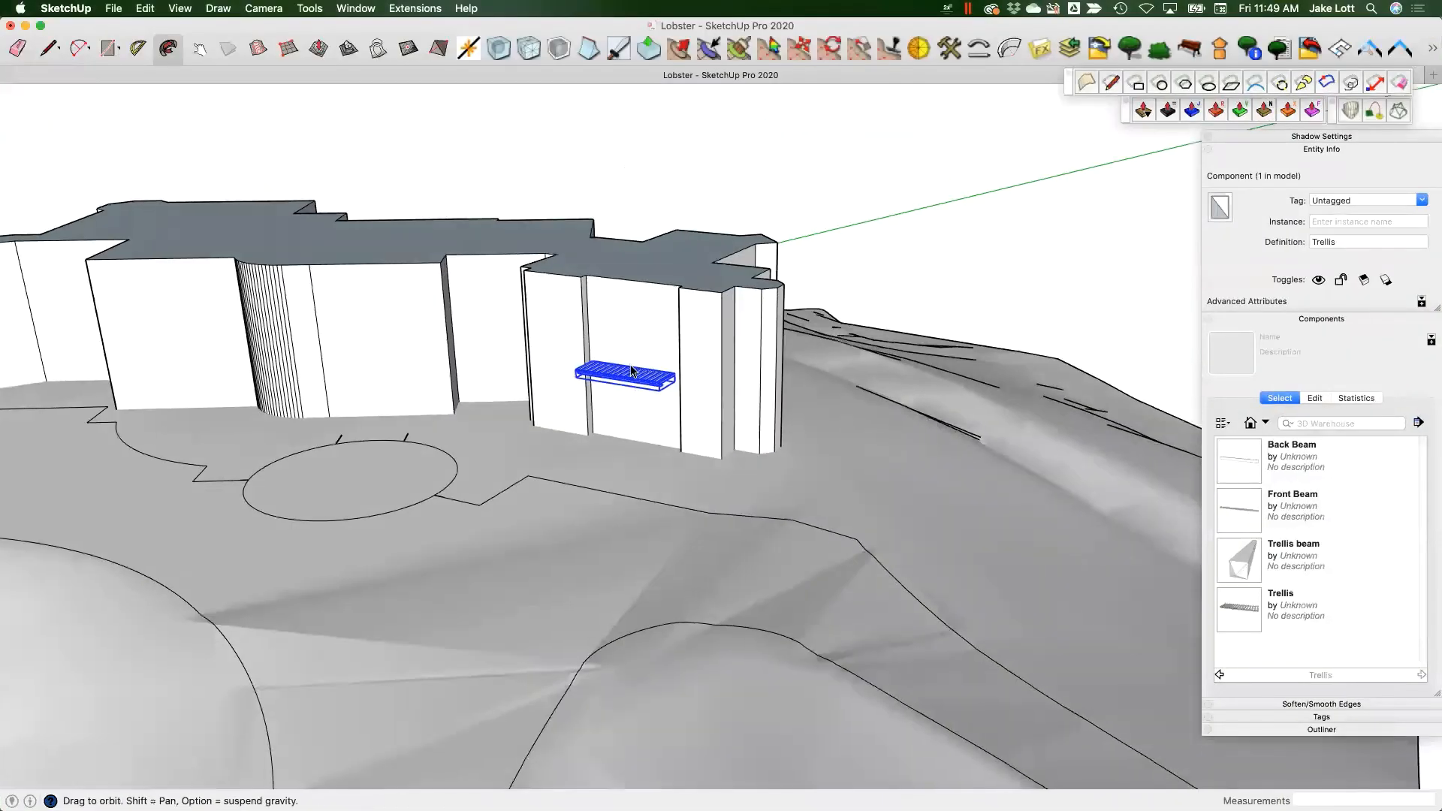
scroll(630, 377, "up", 4)
middle_click_drag(629, 430, 746, 453)
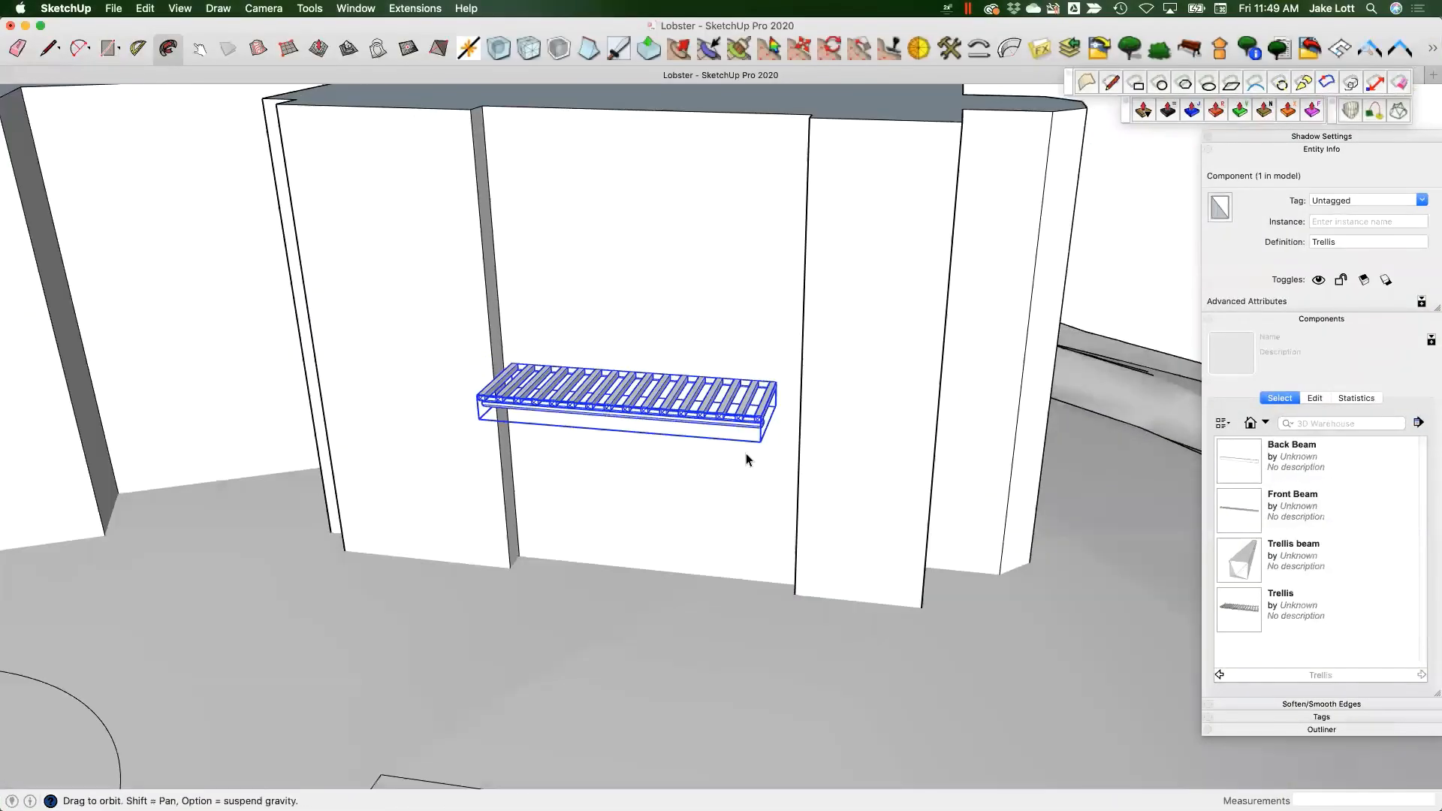
left_click(1265, 423)
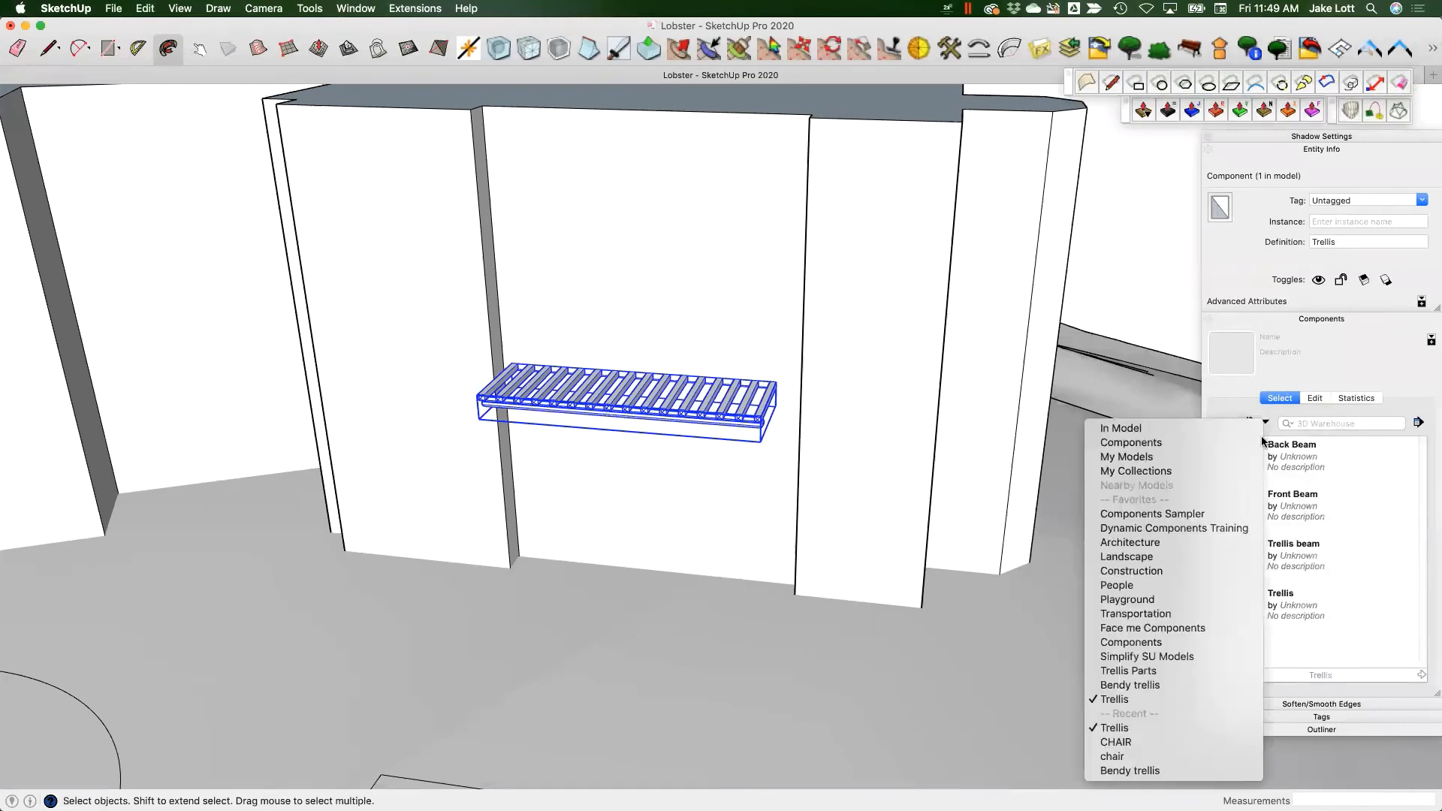
left_click(1122, 700)
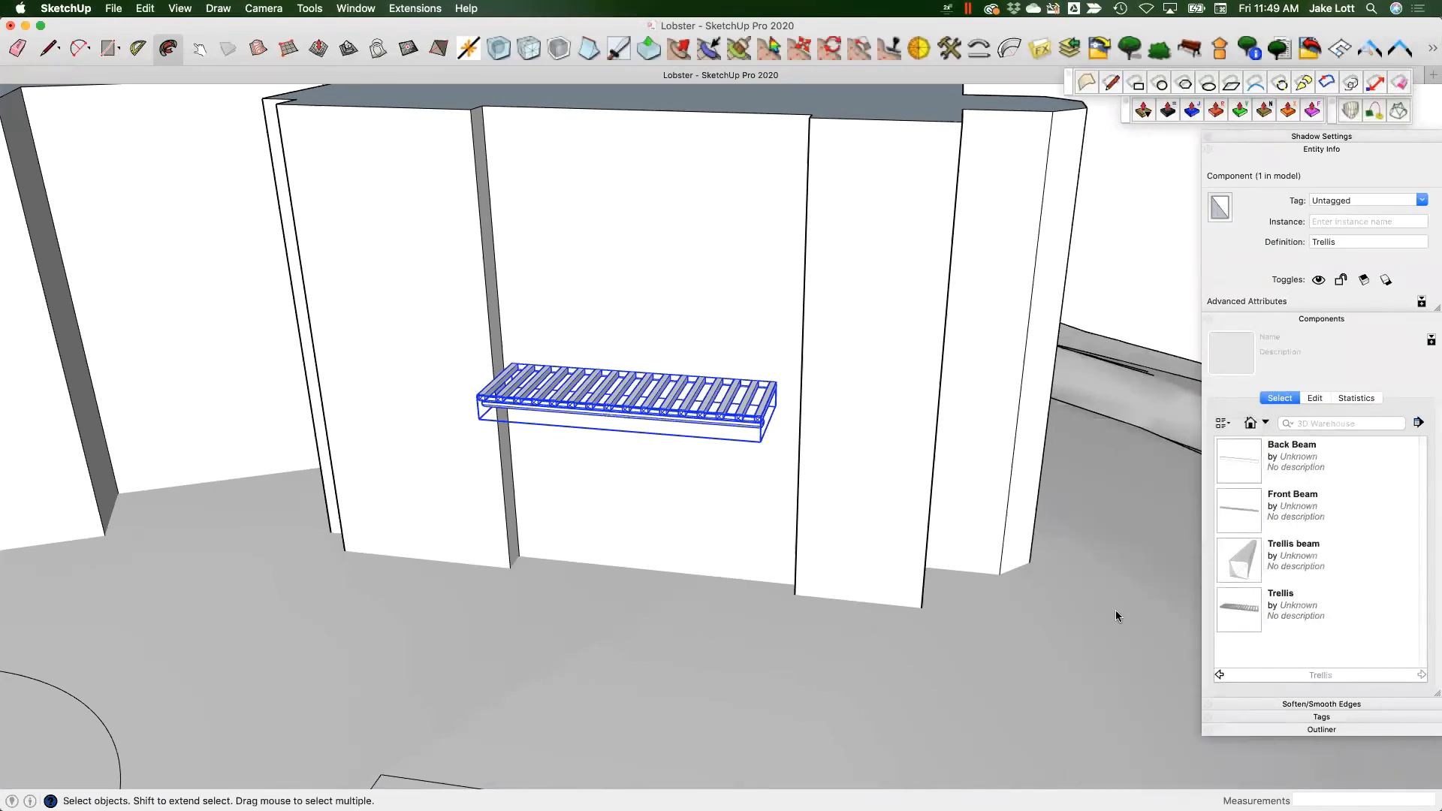
left_click(1244, 469)
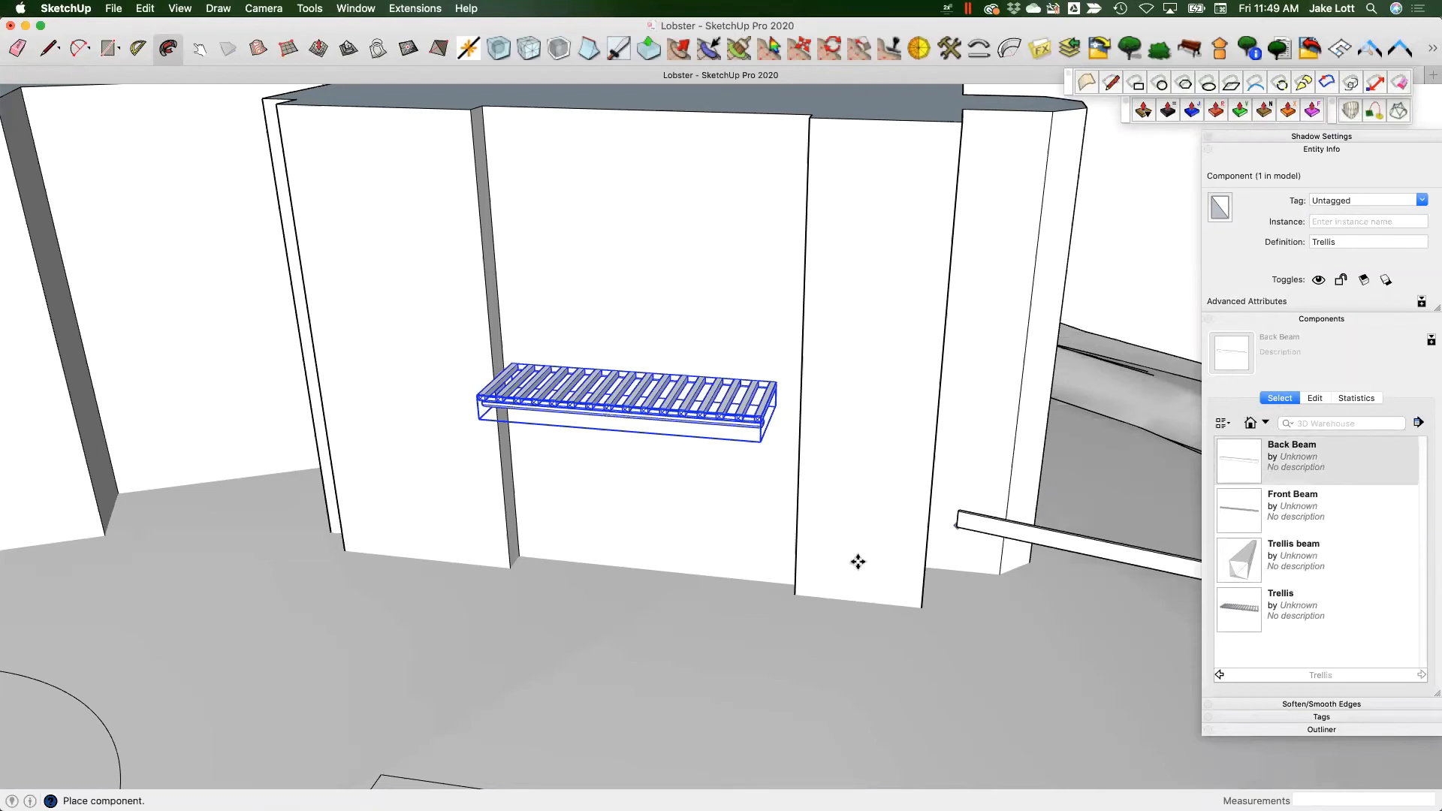
scroll(856, 564, "down", 2)
key("Escape")
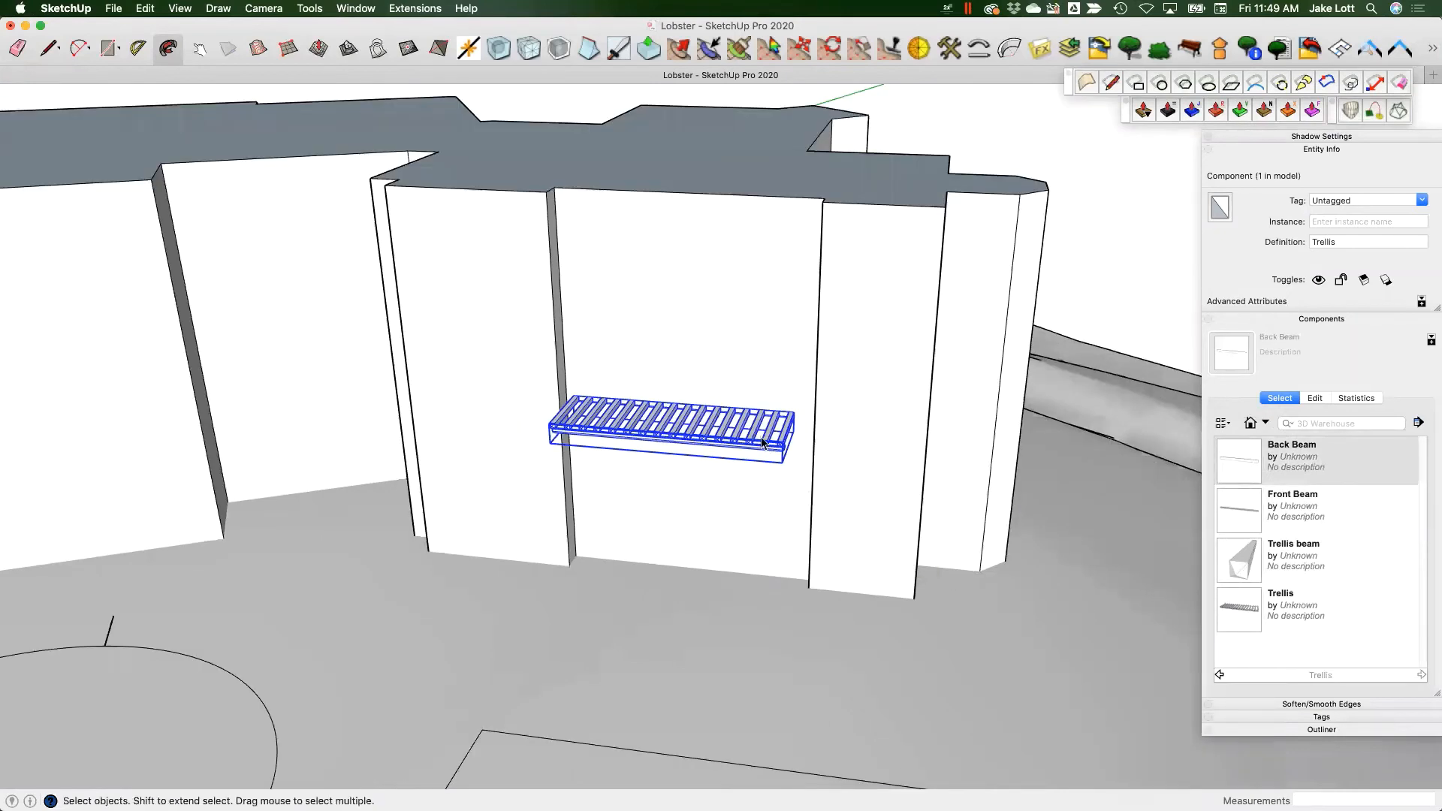
- Delete the mounted trellis and purge unused components from the Lobster model, and load the favorite Trellis collection again
key("Delete")
left_click(1419, 408)
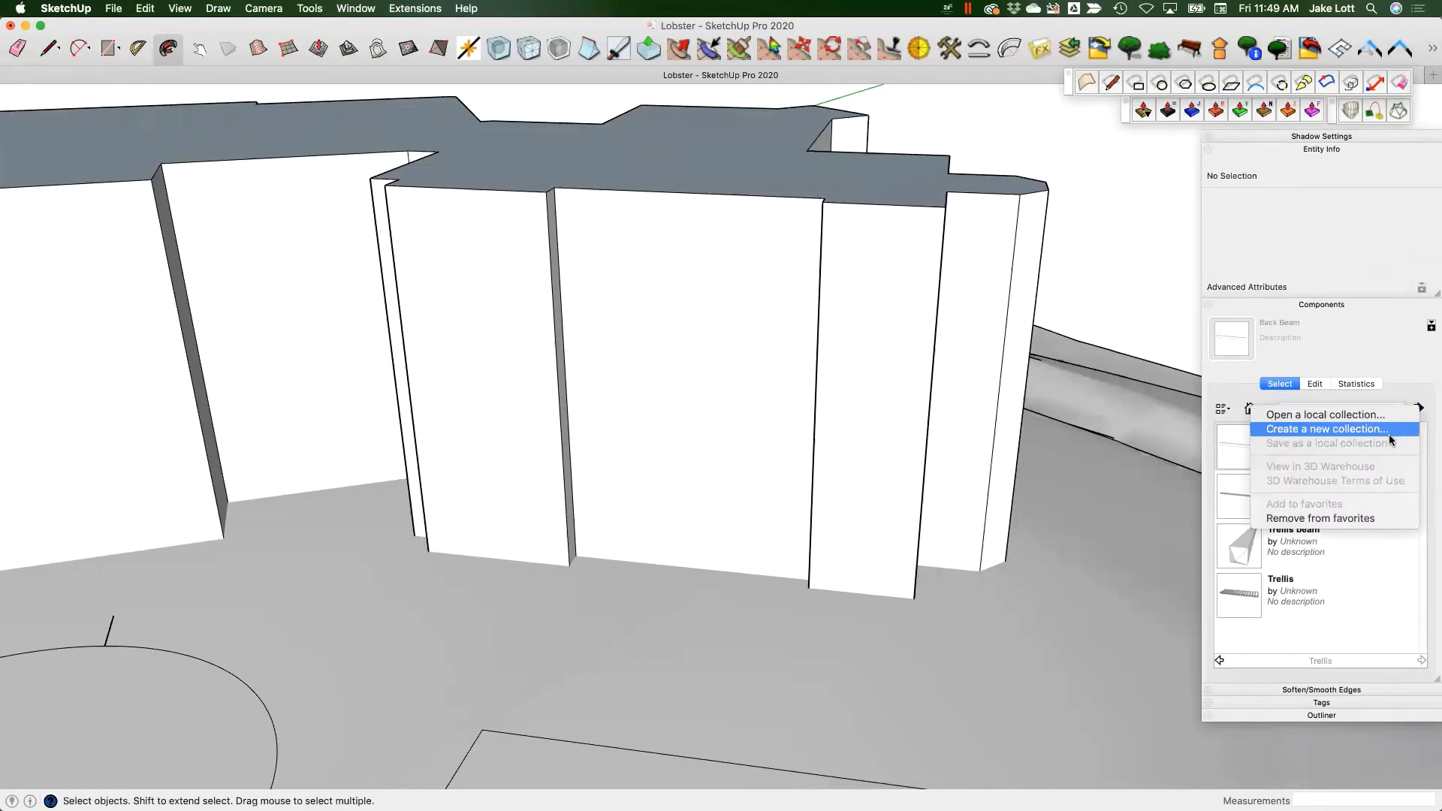
left_click(1249, 409)
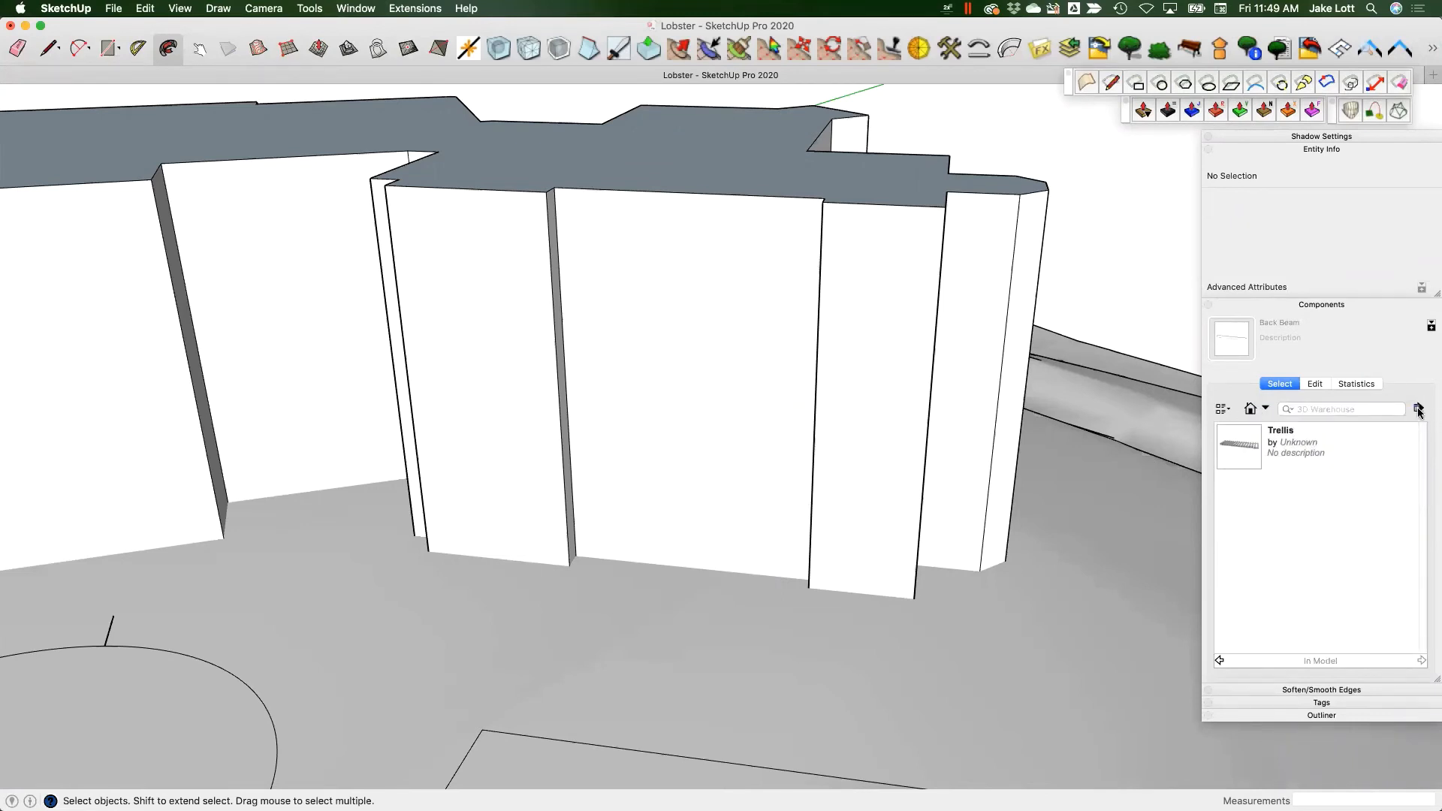
left_click(1419, 409)
left_click(1274, 480)
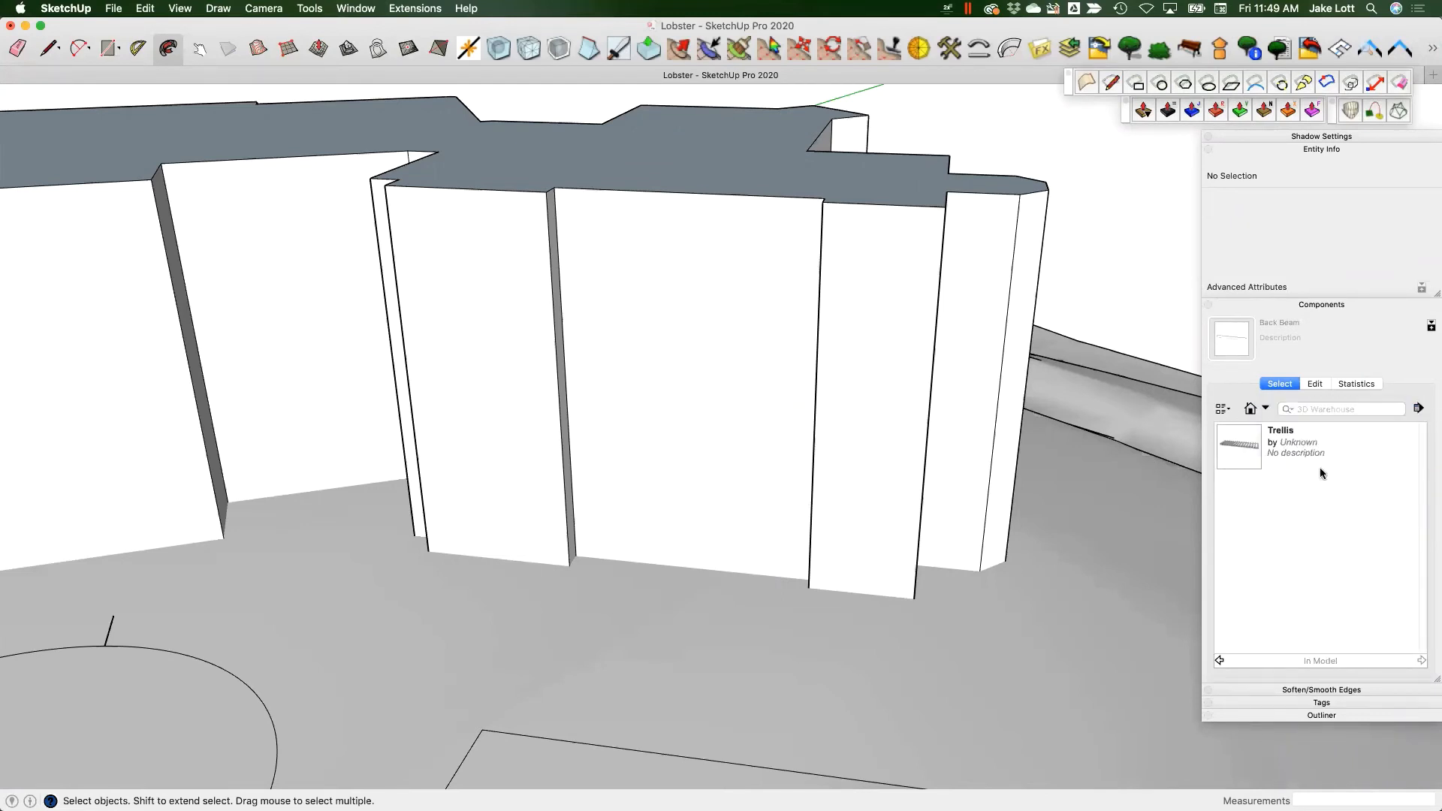
left_click(1266, 410)
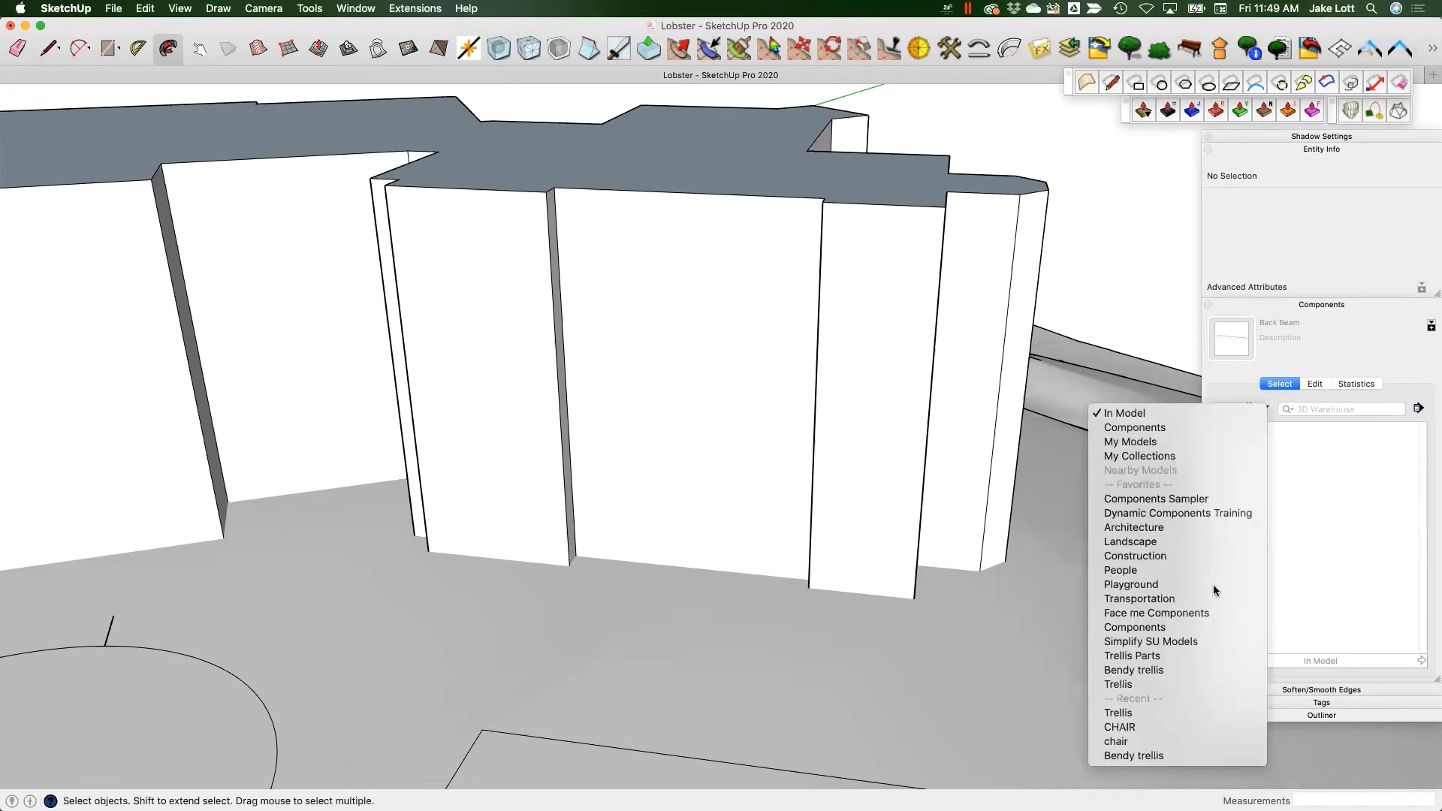
left_click(1139, 685)
left_click(1248, 449)
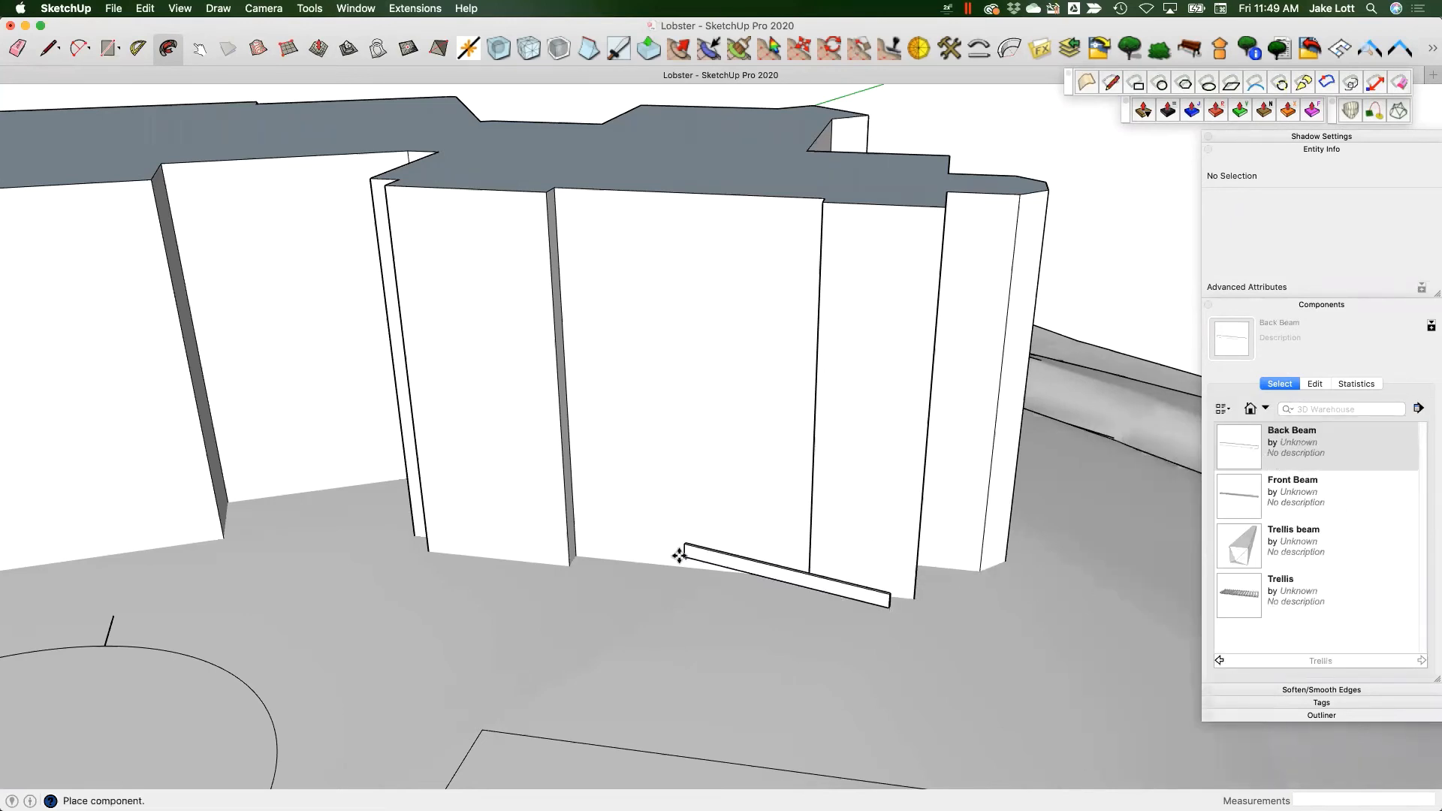
scroll(711, 508, "down", 3)
key("Escape")
scroll(744, 503, "down", 2)
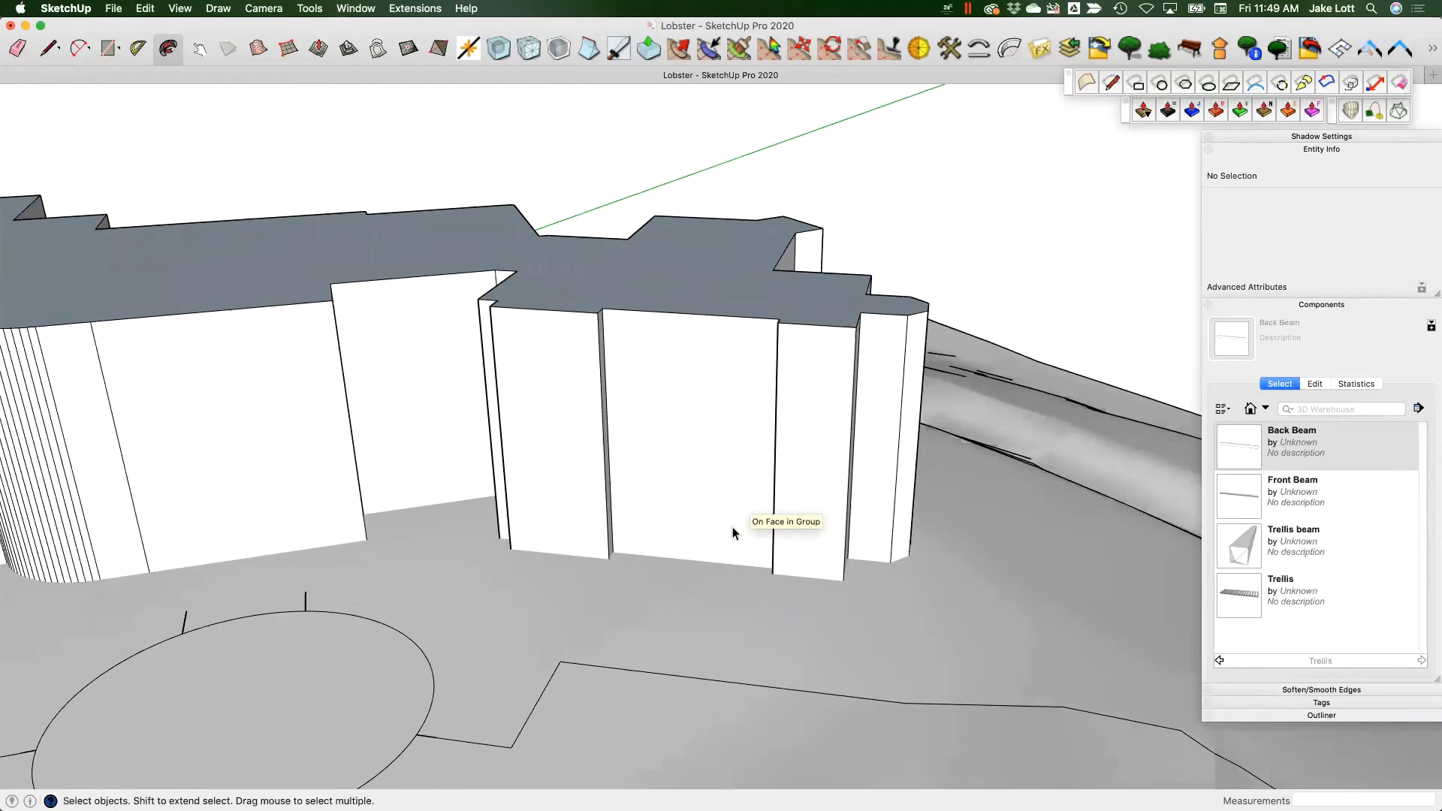
- Place the updated curved Trellis component from the collection on the recessed wall at the end of the building
left_click(1232, 582)
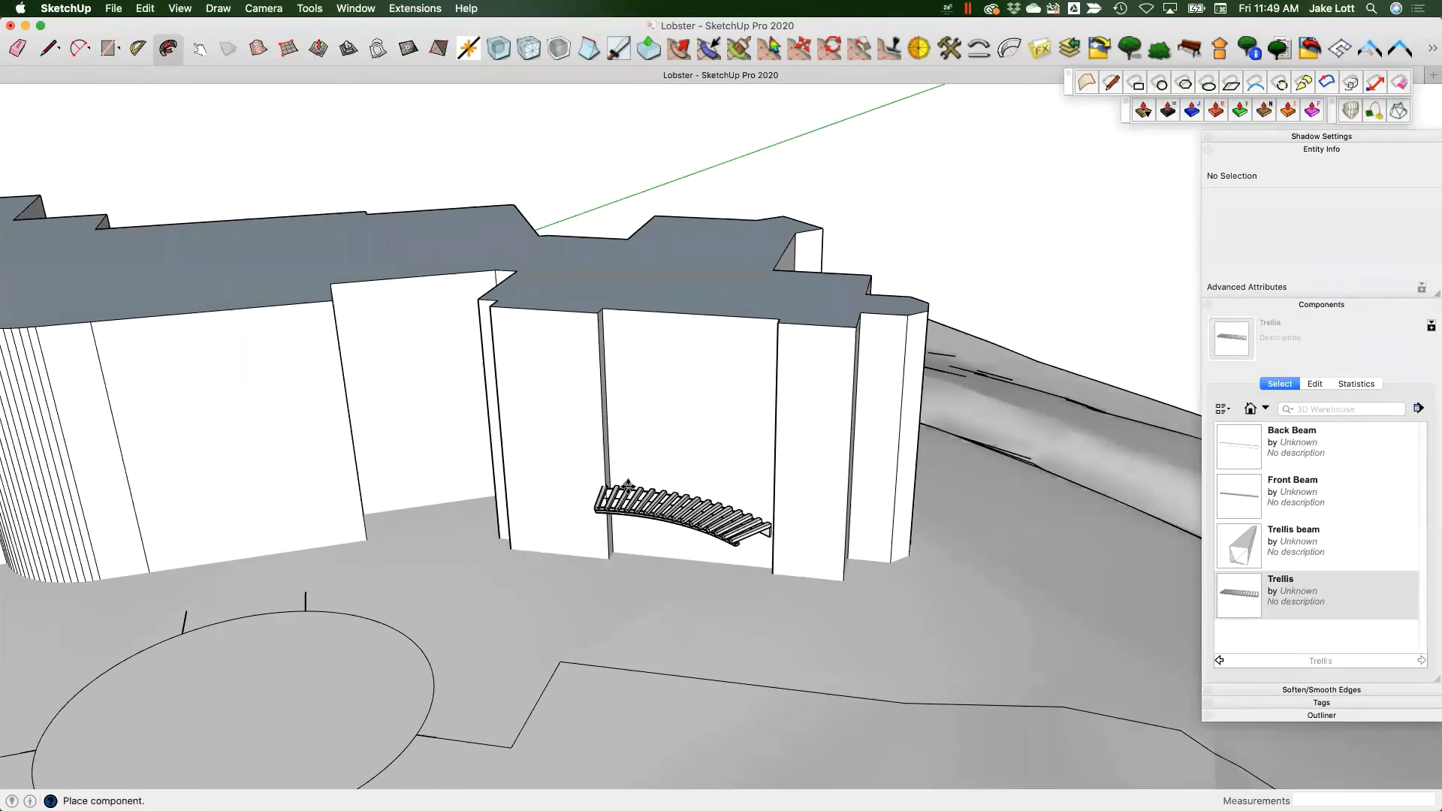
scroll(638, 447, "up", 4)
scroll(663, 430, "down", 3)
left_click(655, 467)
- Rotate the placed curved trellis horizontally about its center so its back side runs along the recessed wall
middle_click_drag(785, 432, 782, 516)
key("q")
scroll(686, 563, "up", 4)
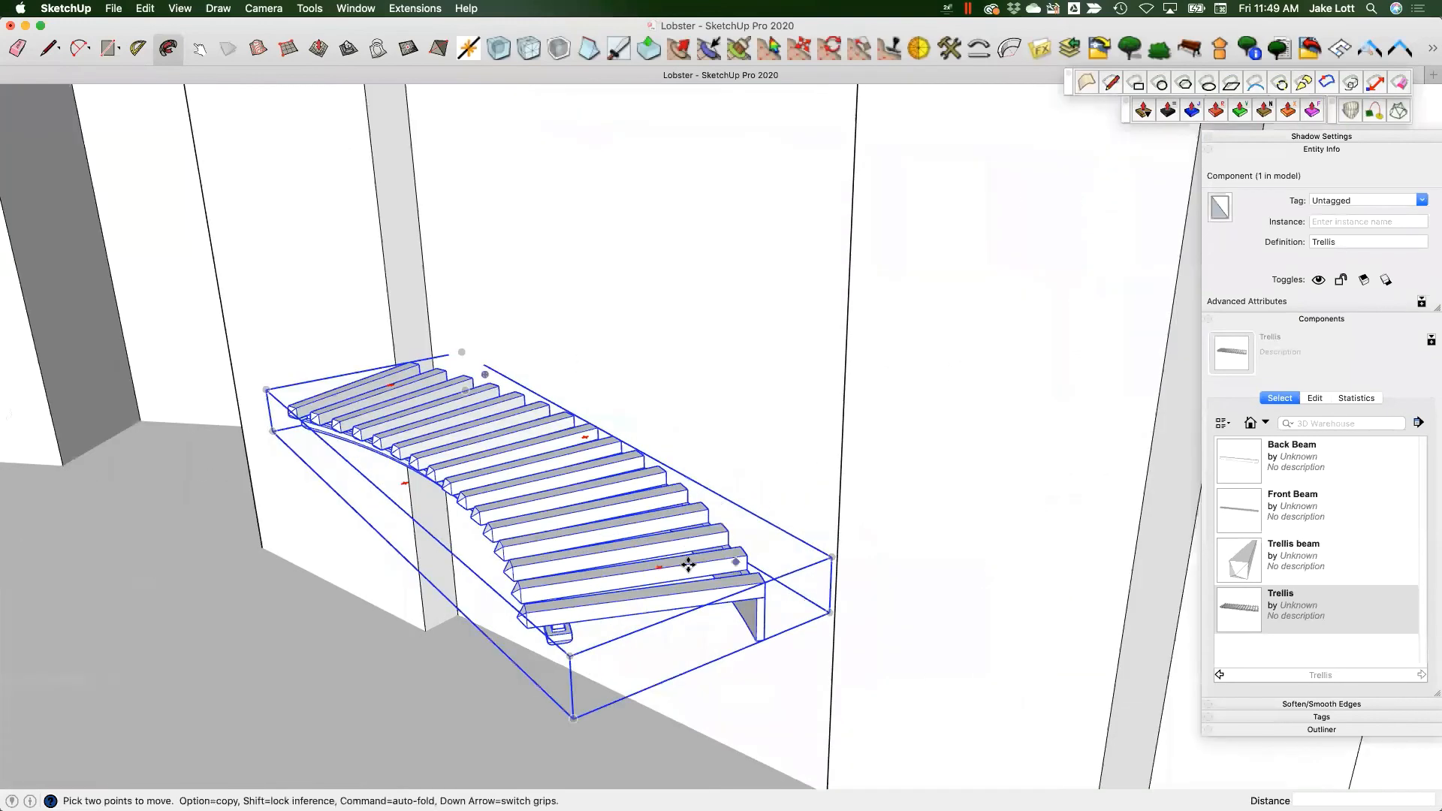
left_click(686, 561)
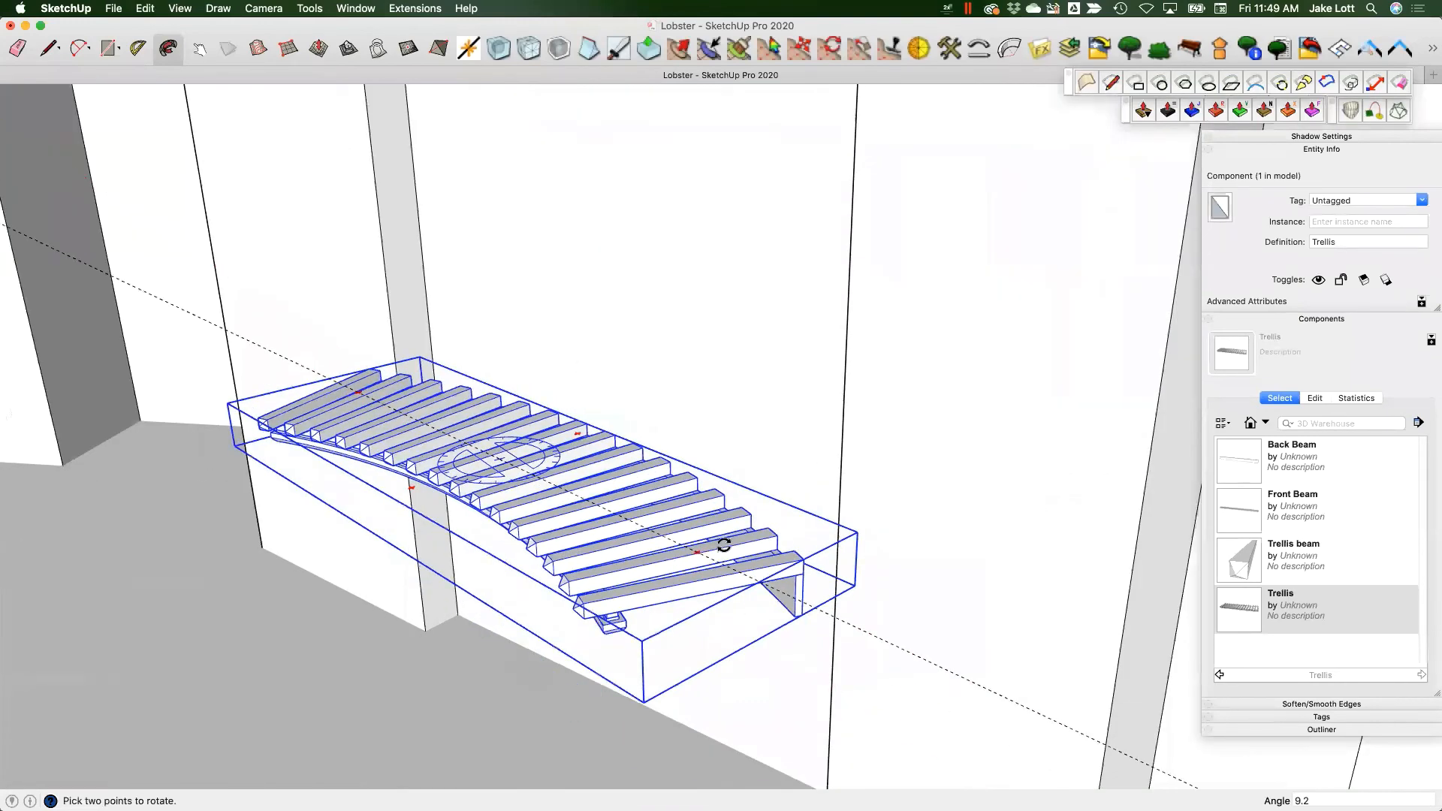
left_click(756, 531)
mouse_move(756, 531)
middle_mouse_down()
mouse_move(937, 373)
mouse_move(711, 493)
mouse_move(824, 547)
mouse_move(755, 516)
middle_mouse_up()
scroll(754, 515, "down", 2)
key("space")
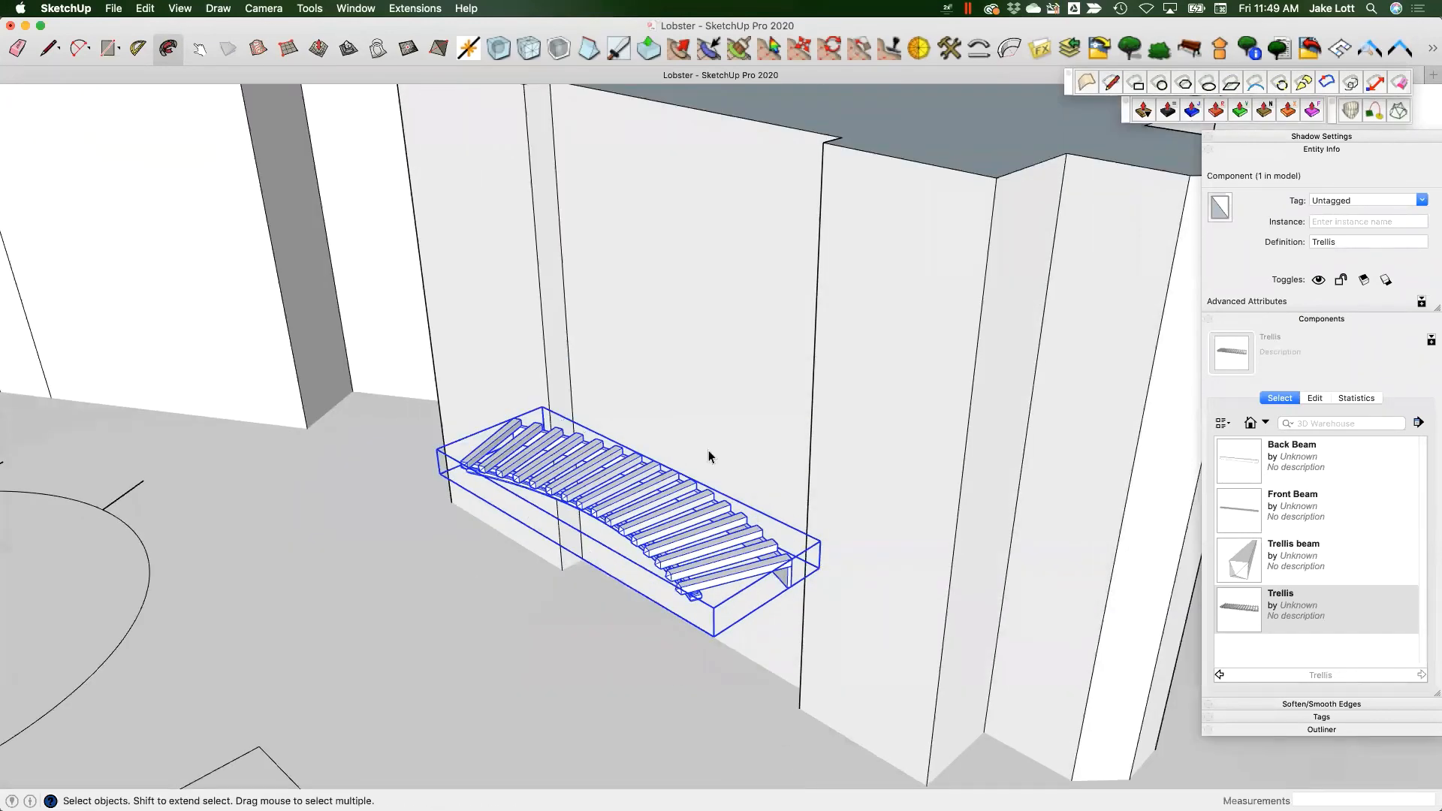
scroll(789, 434, "down", 3)
mouse_move(788, 448)
middle_mouse_down()
mouse_move(780, 434)
mouse_move(800, 472)
middle_mouse_up()
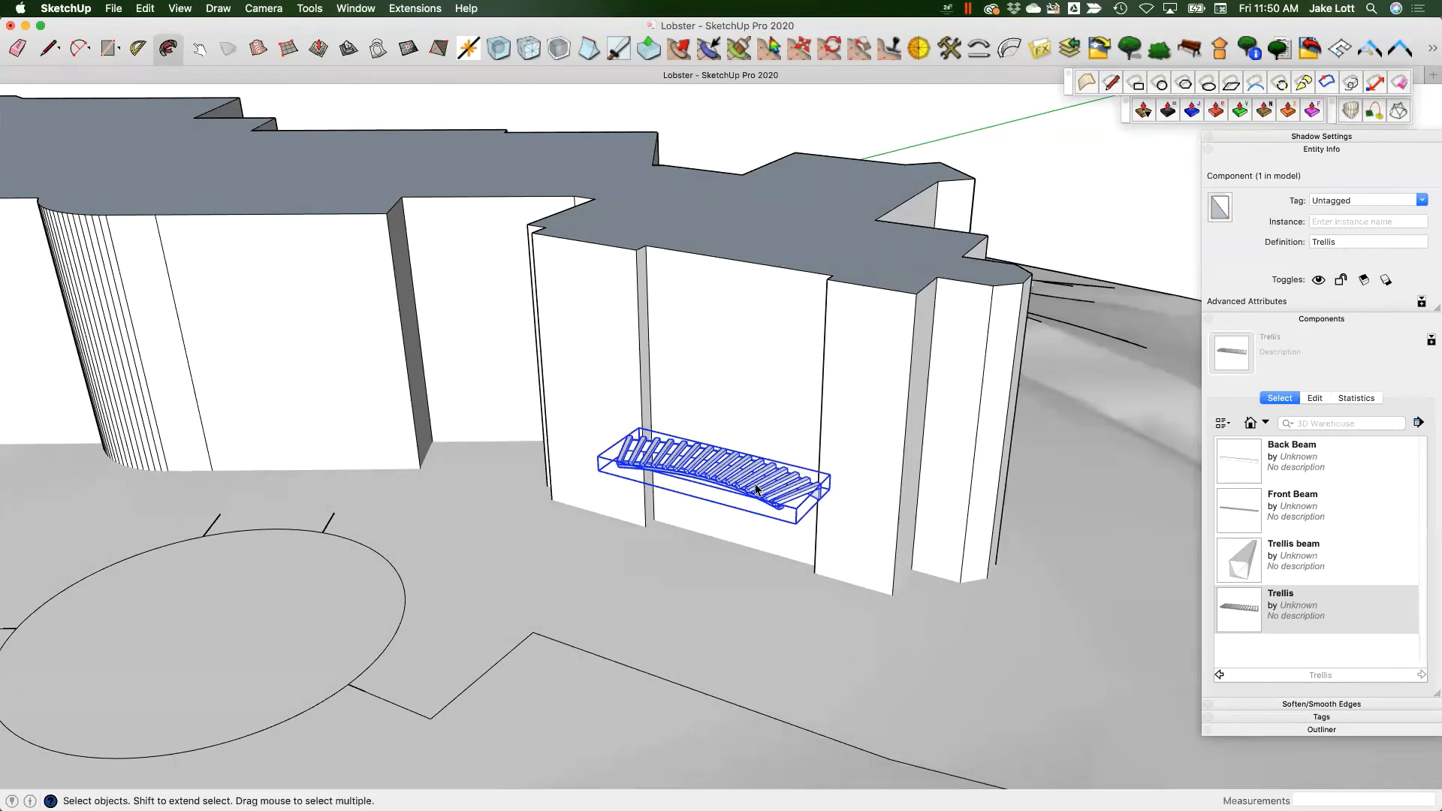
middle_click_drag(756, 489, 593, 484)
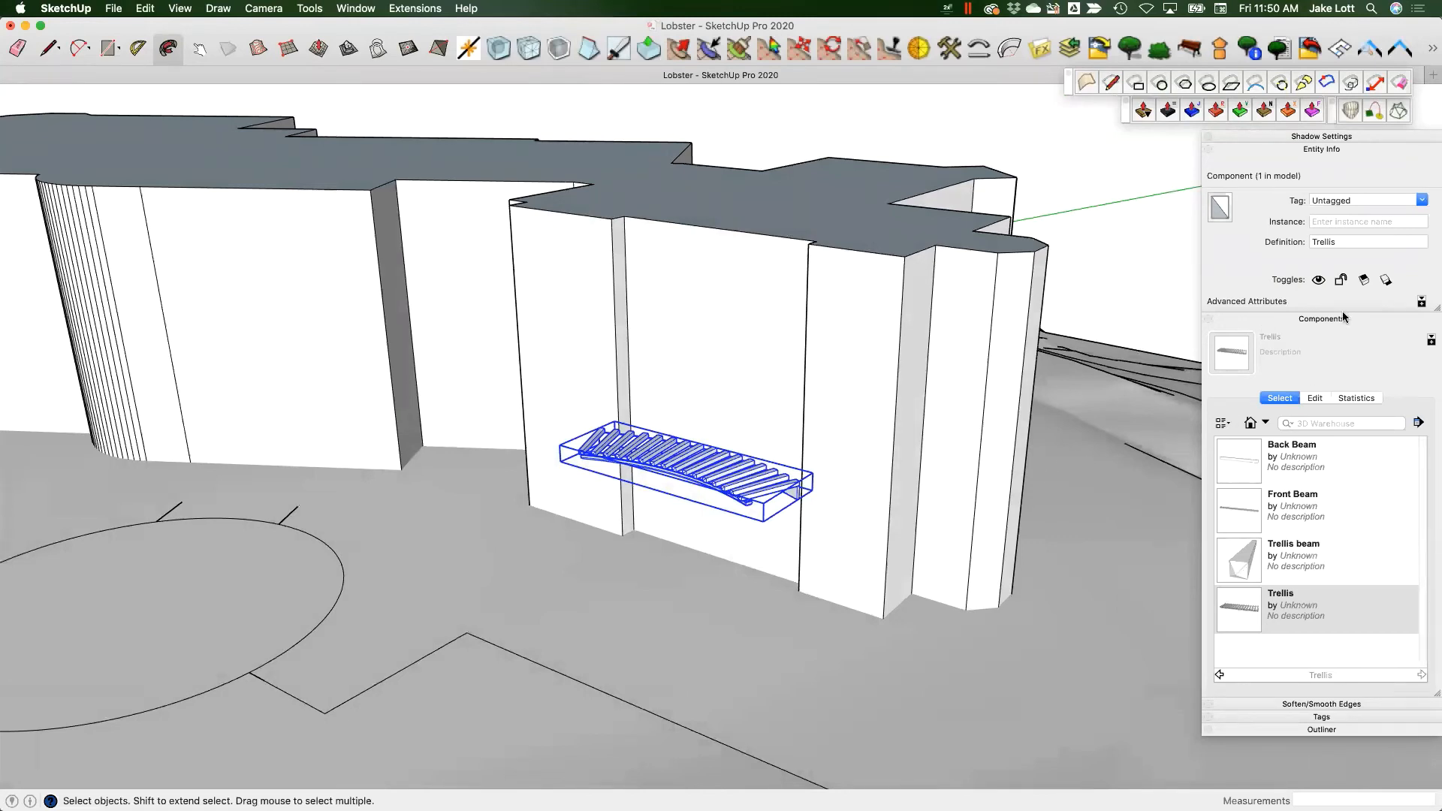
- Enter "trellis" as the 3D Warehouse search term in the component library
left_click(1313, 423)
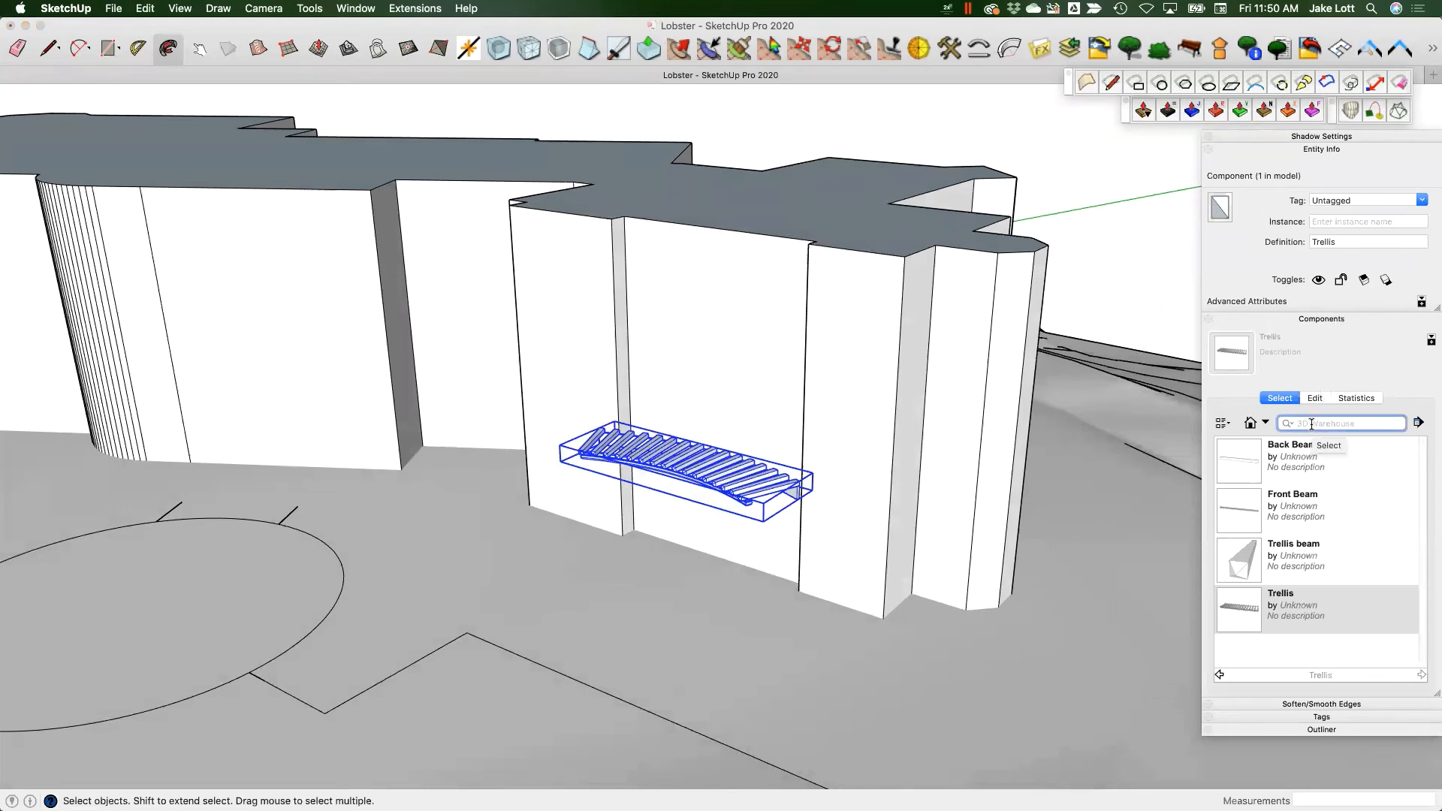
type("tr")
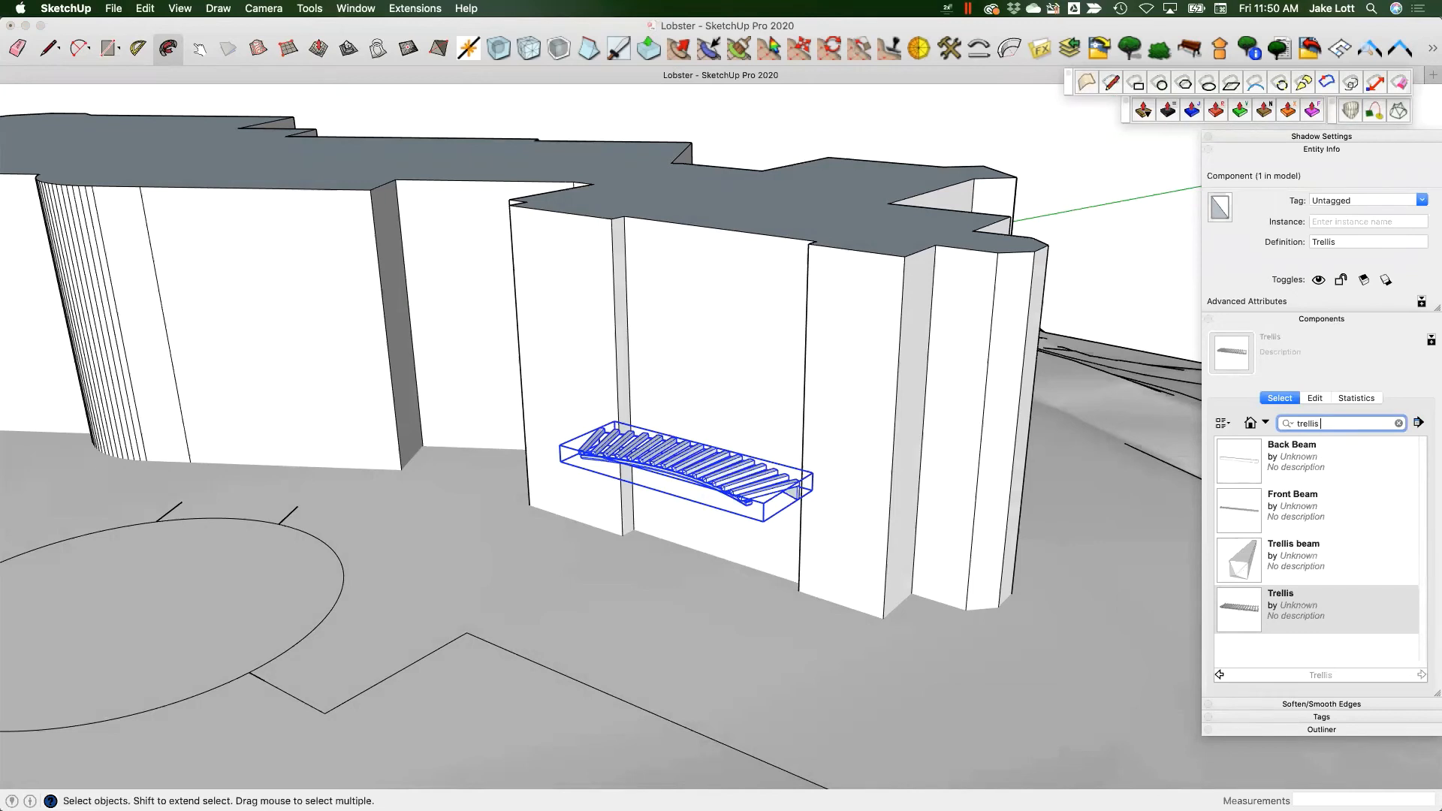
type("ellis")
middle_click_drag(641, 532, 695, 488)
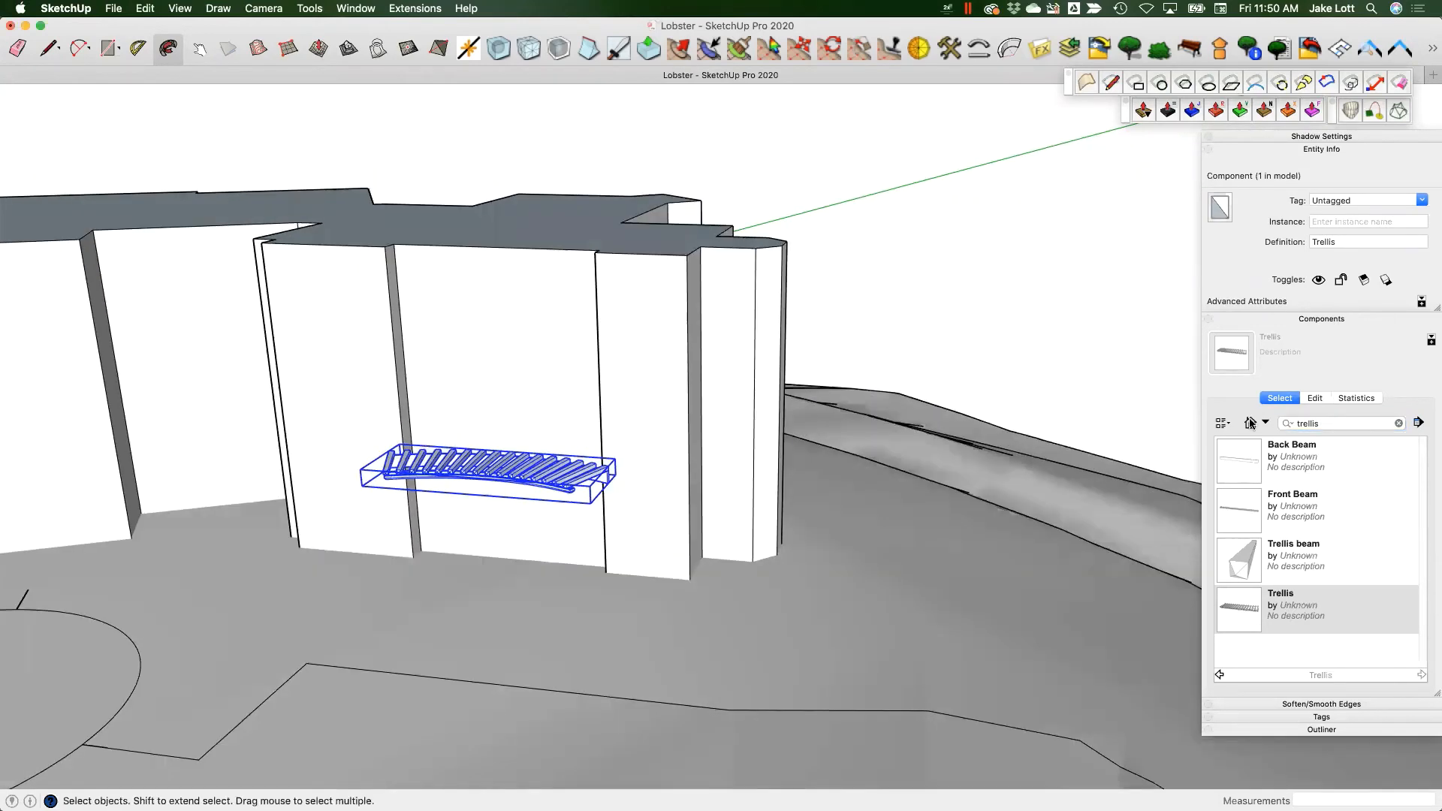
- Search the 3D Warehouse for "trellis" and browse the list of available trellis models
left_click(1370, 423)
key("Return")
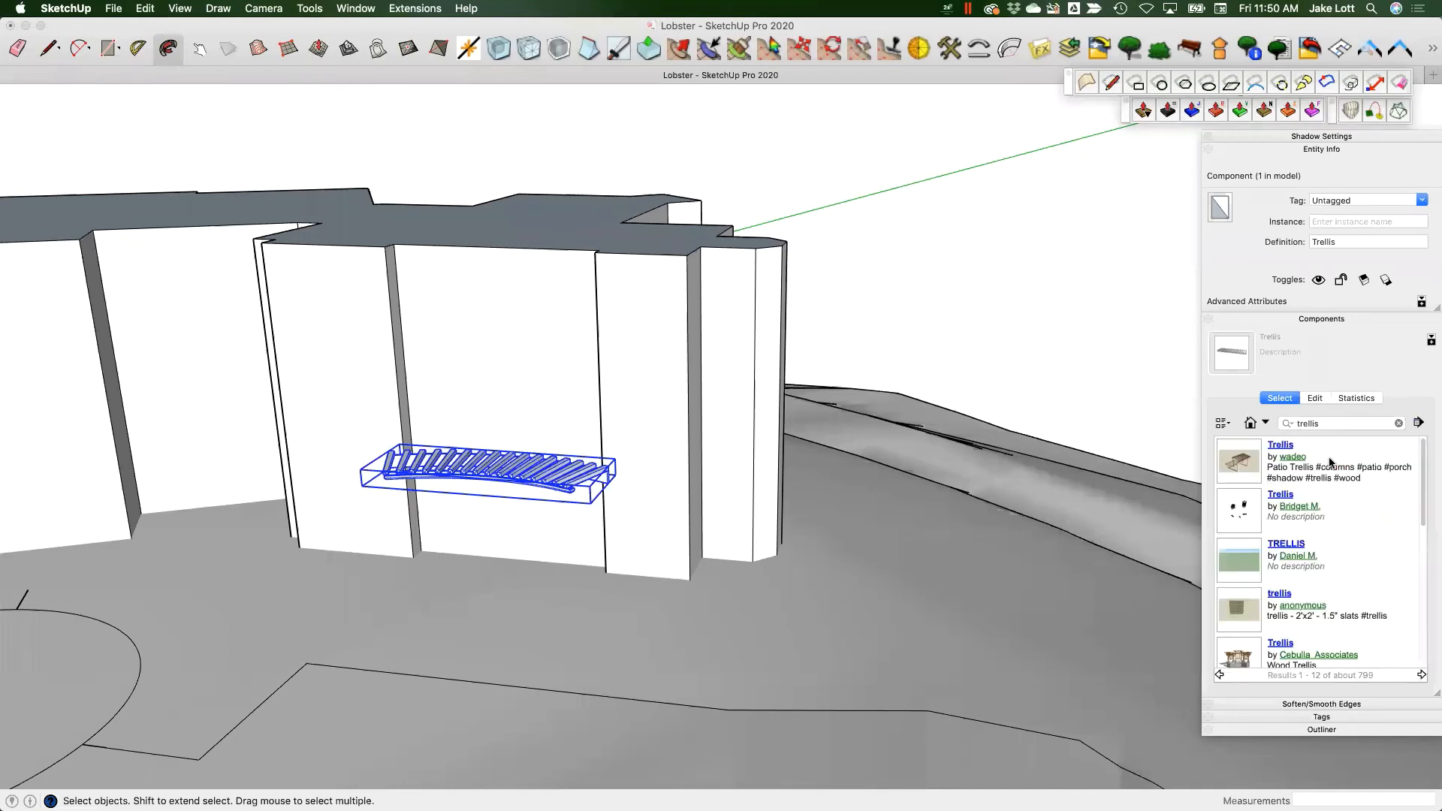
scroll(1253, 495, "down", 5)
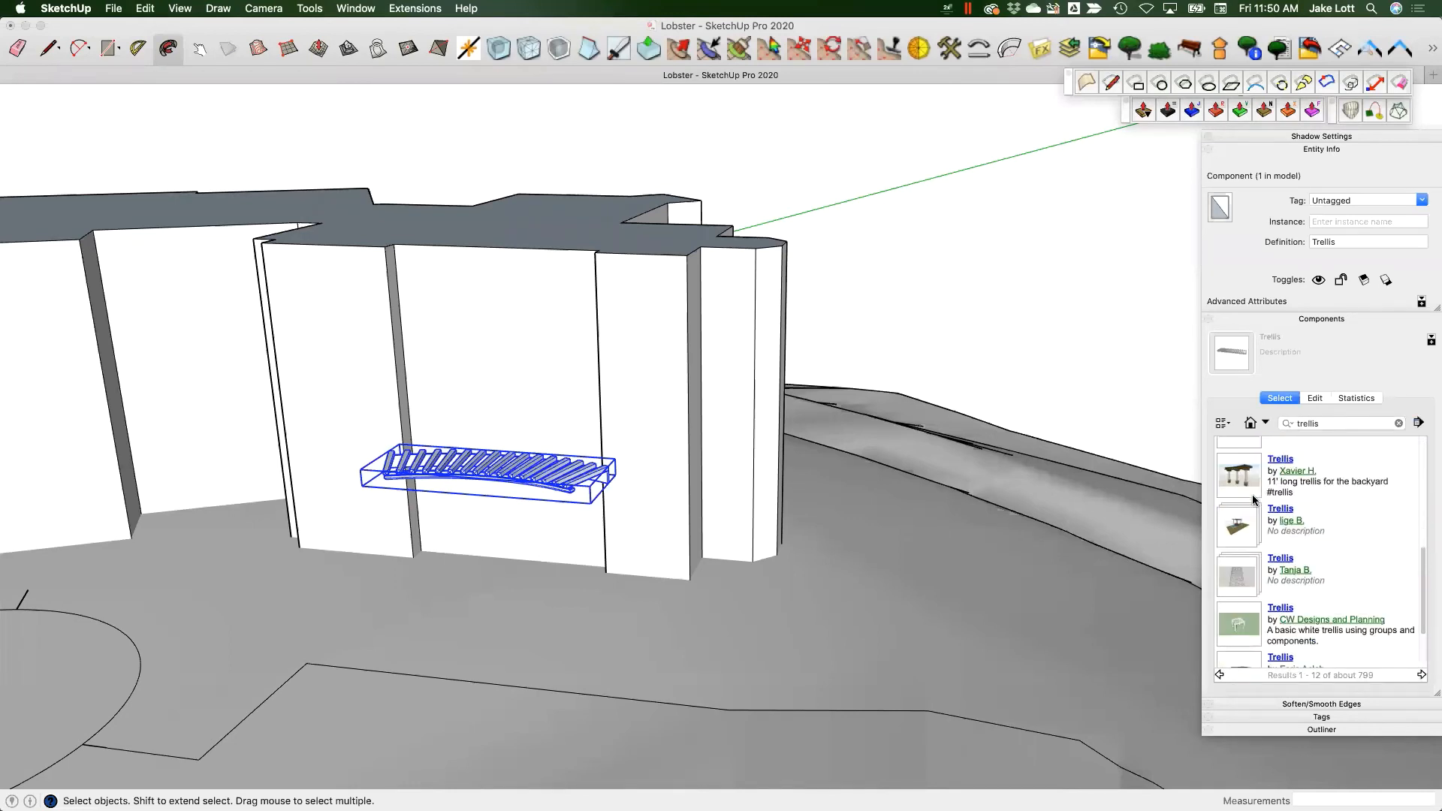
scroll(1253, 497, "down", 2)
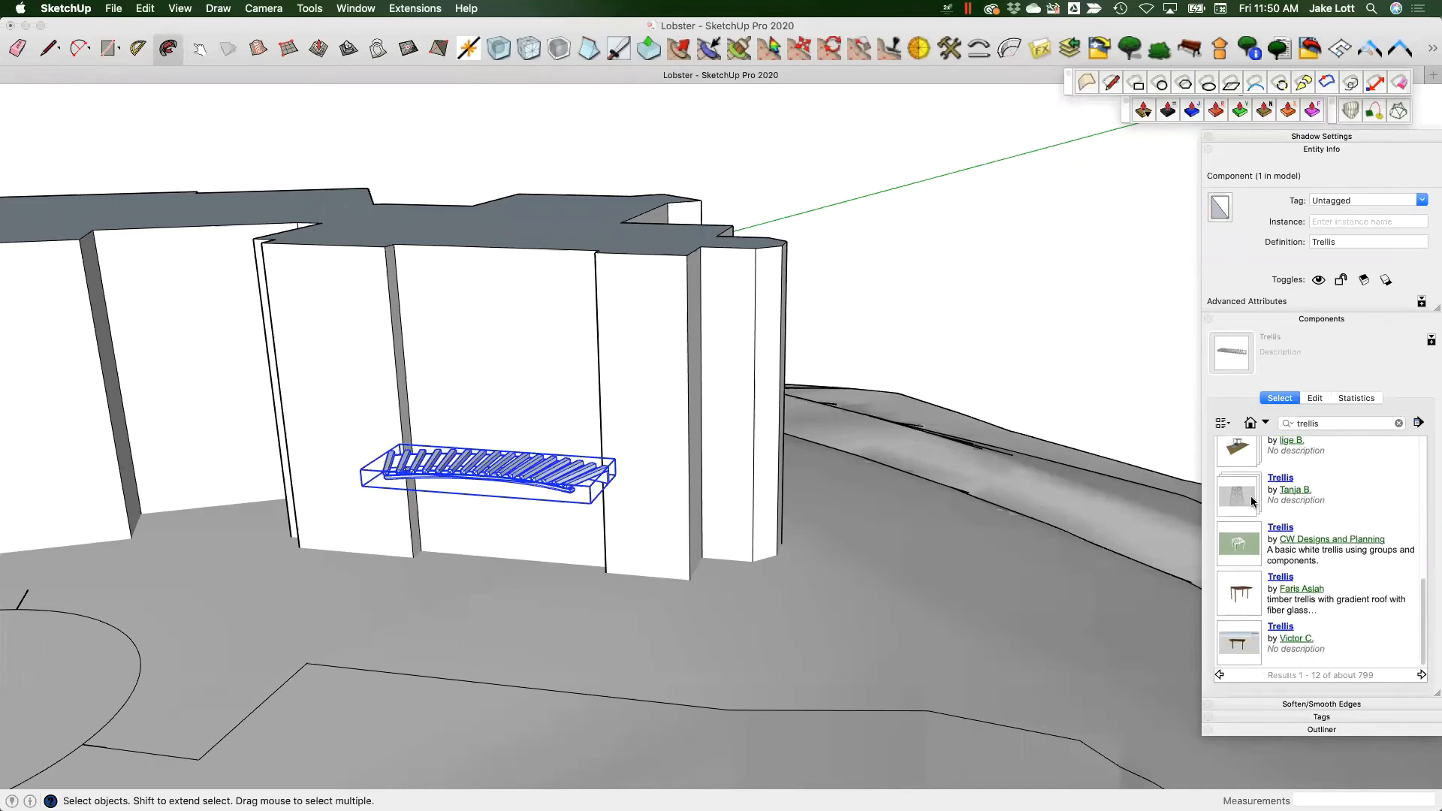
scroll(1241, 501, "up", 6)
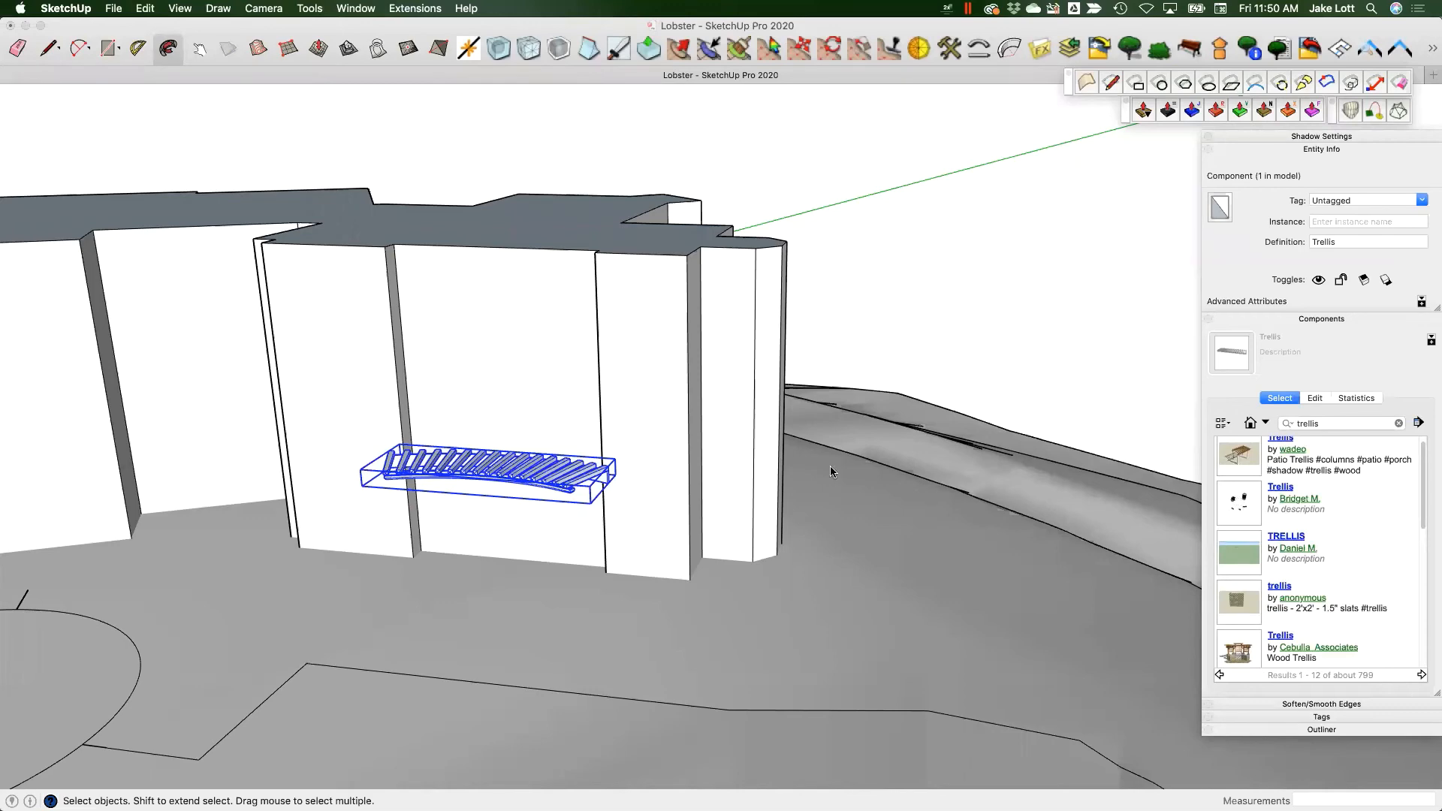
- Open the placed curved Trellis for editing, select its first end beam, and list the components in the model
middle_click_drag(452, 505, 767, 534)
scroll(656, 521, "up", 6)
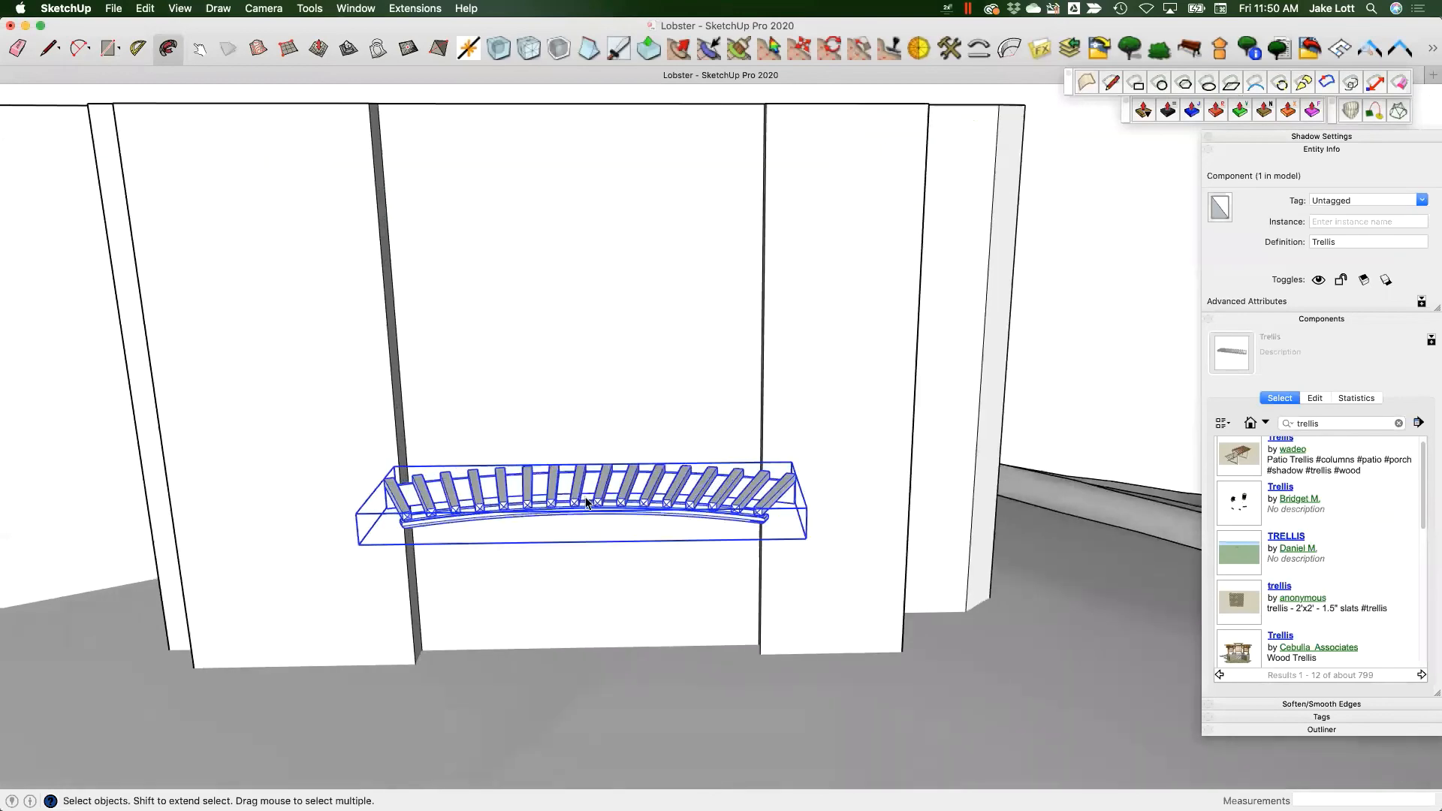
middle_click_drag(411, 538, 586, 571)
scroll(583, 577, "down", 4)
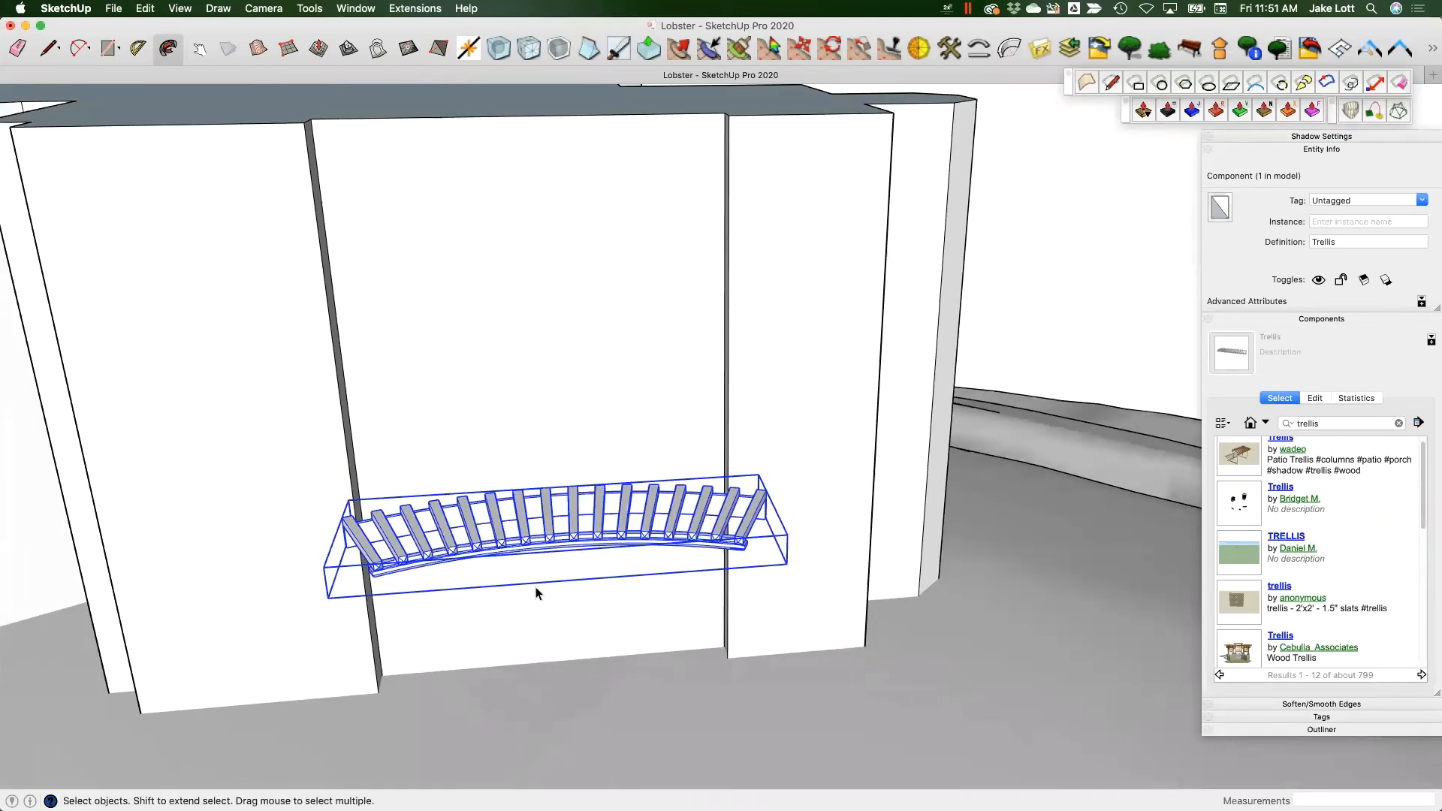
double_click(444, 535)
scroll(448, 539, "up", 3)
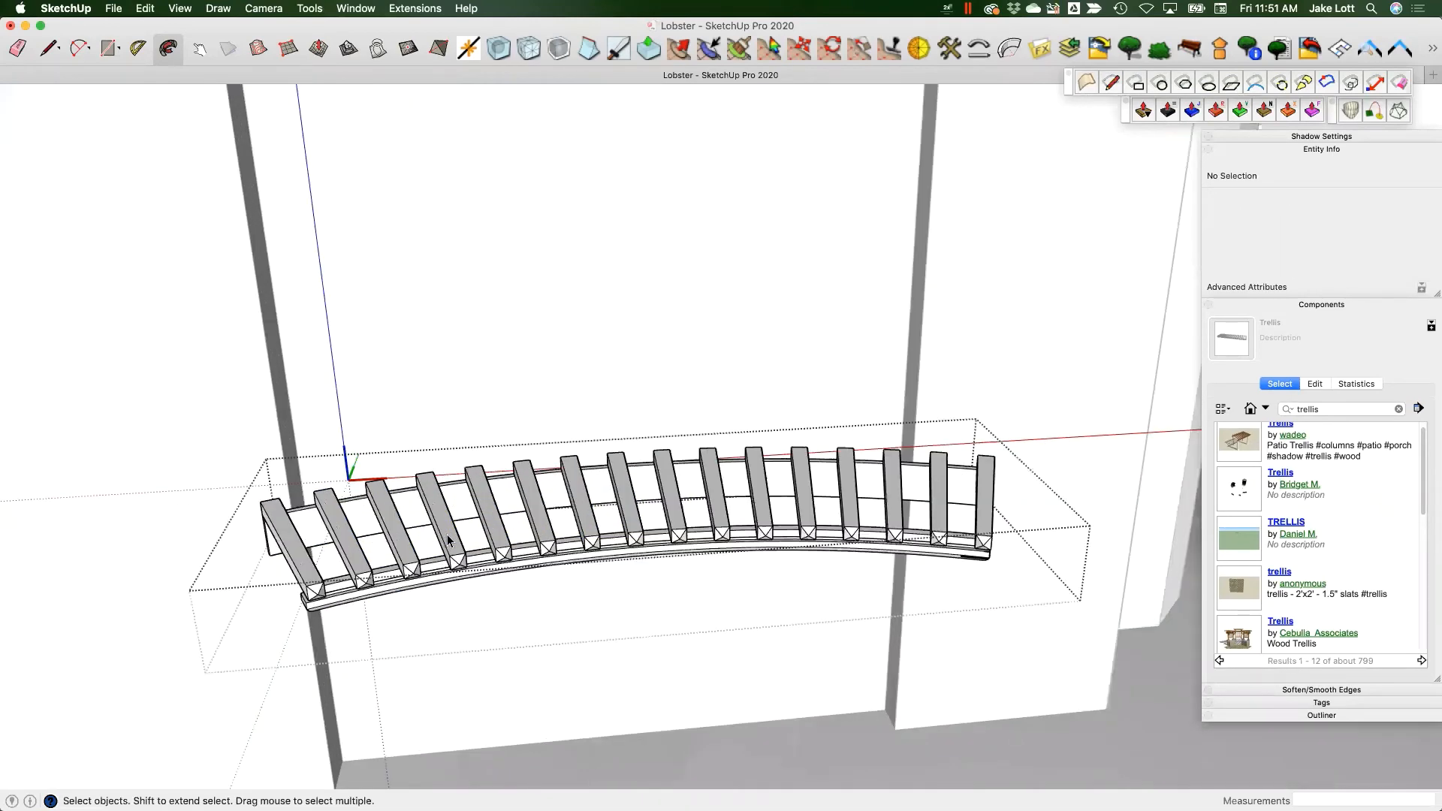
double_click(447, 535)
left_click(431, 634)
scroll(436, 547, "down", 2)
left_click(321, 561)
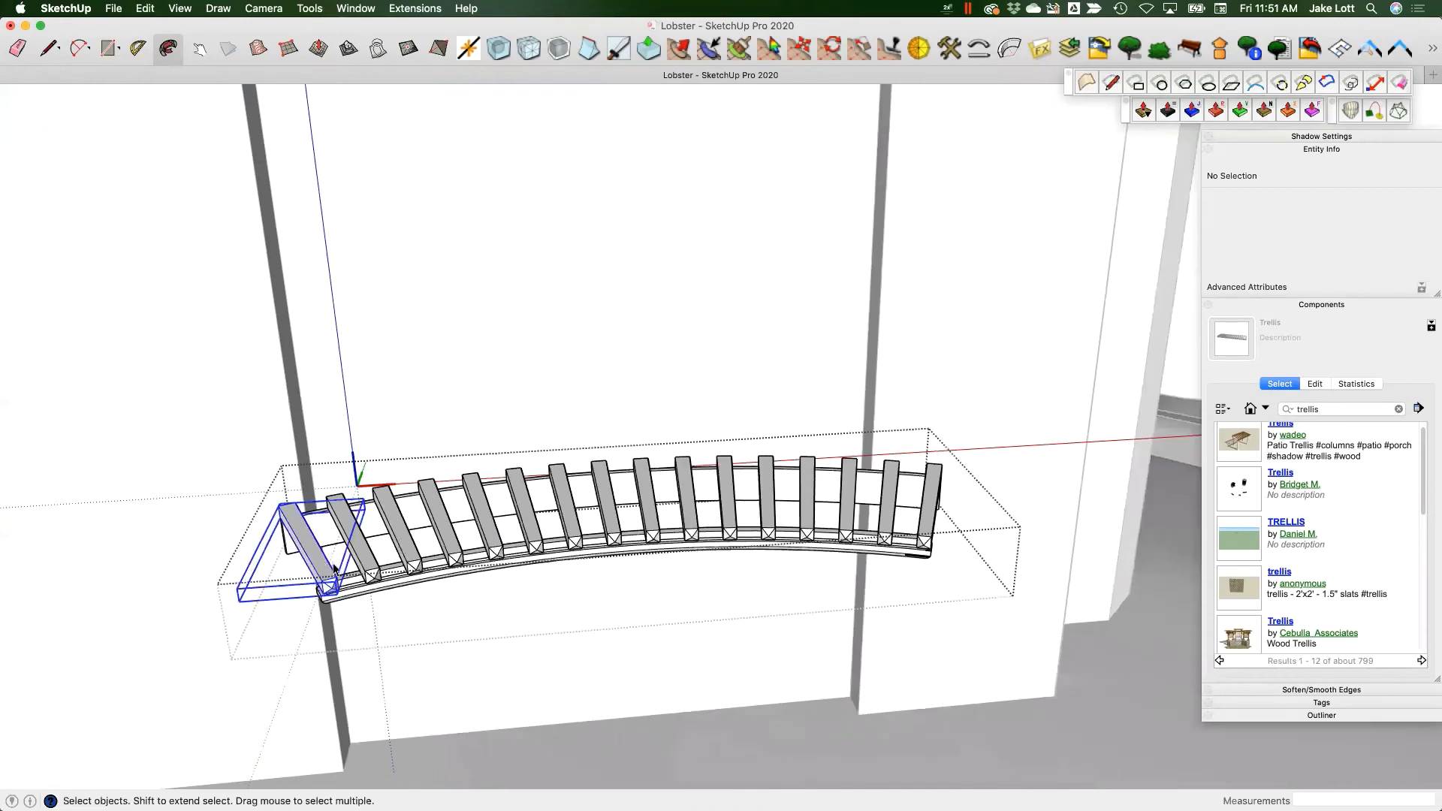
left_click(1250, 422)
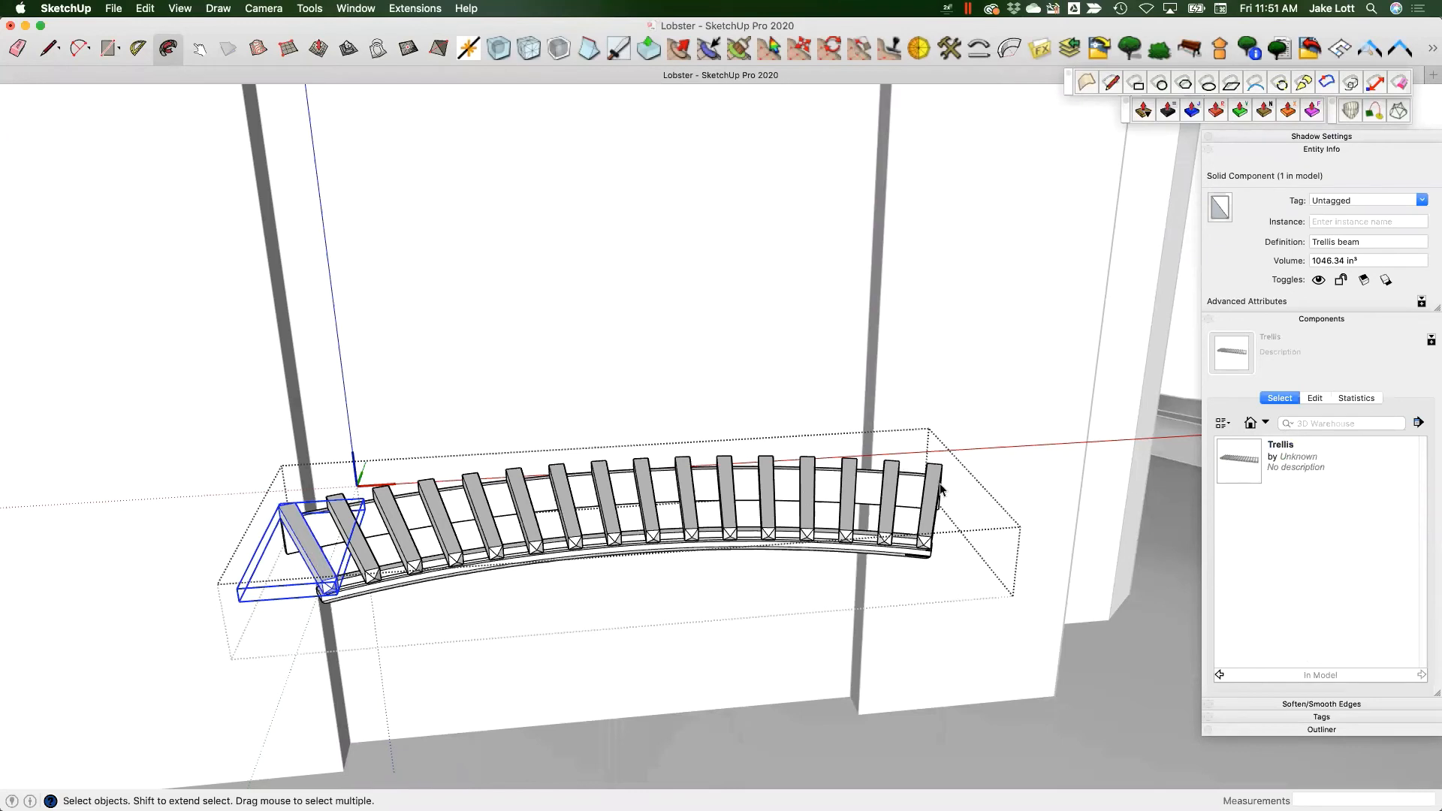
right_click(312, 549)
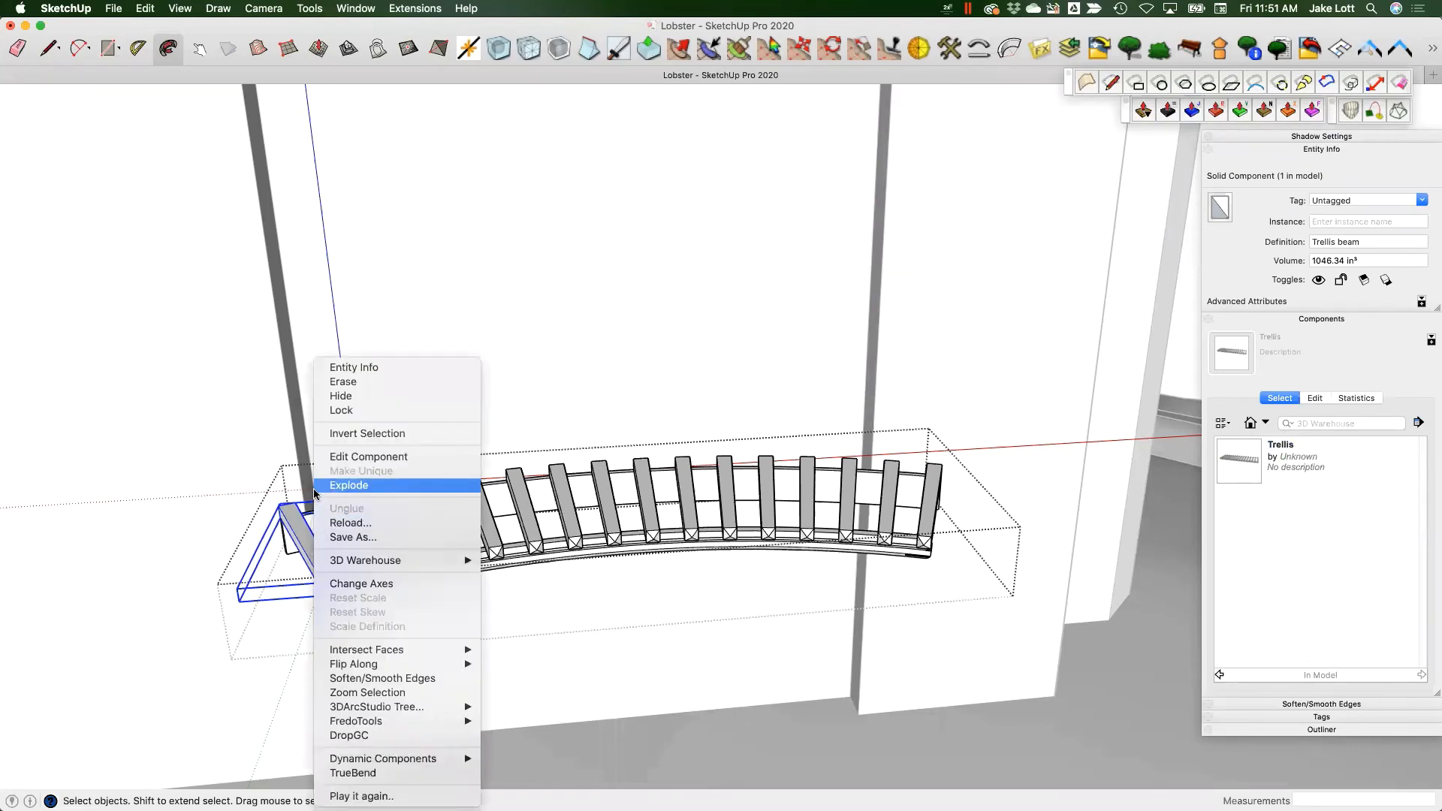
left_click(345, 485)
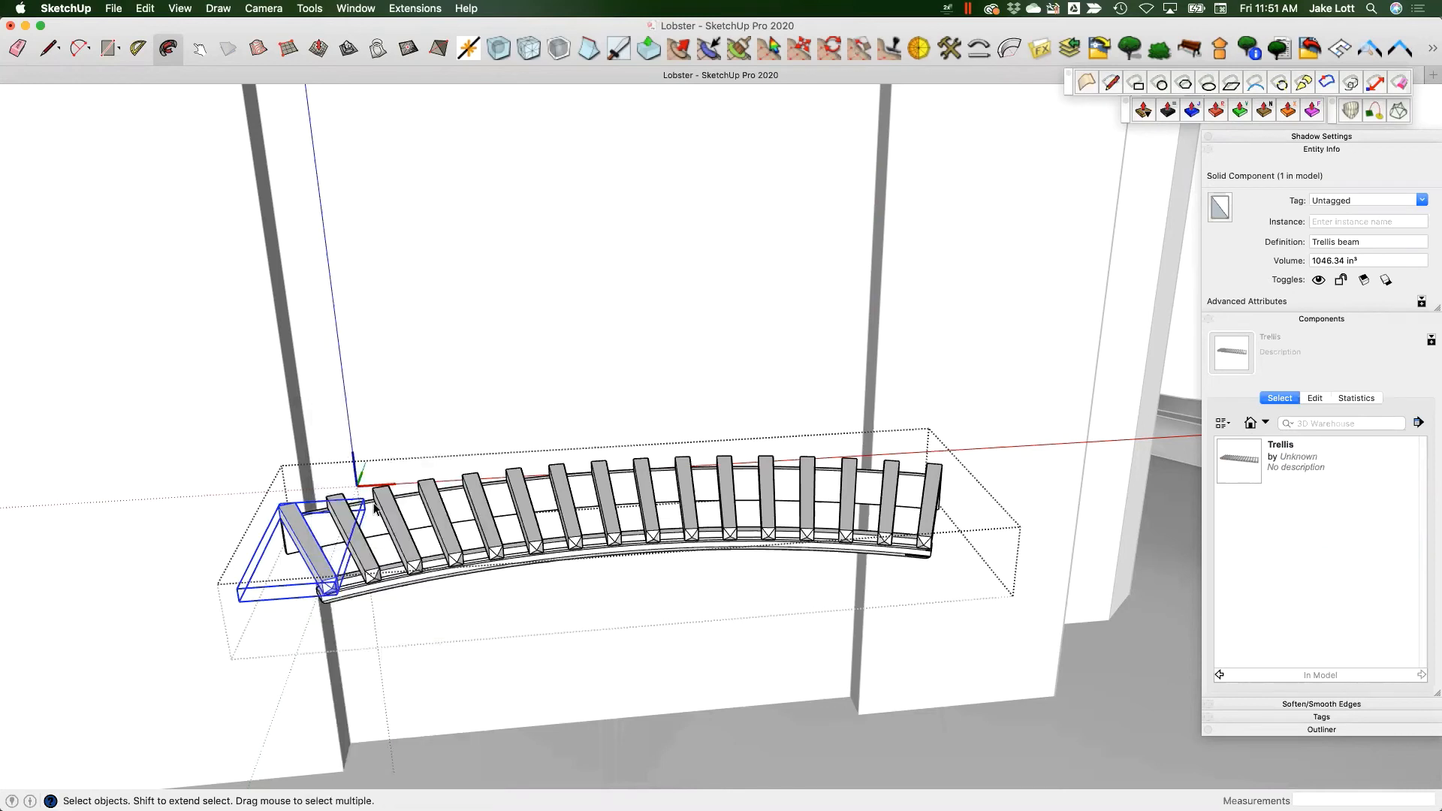
left_click(503, 634)
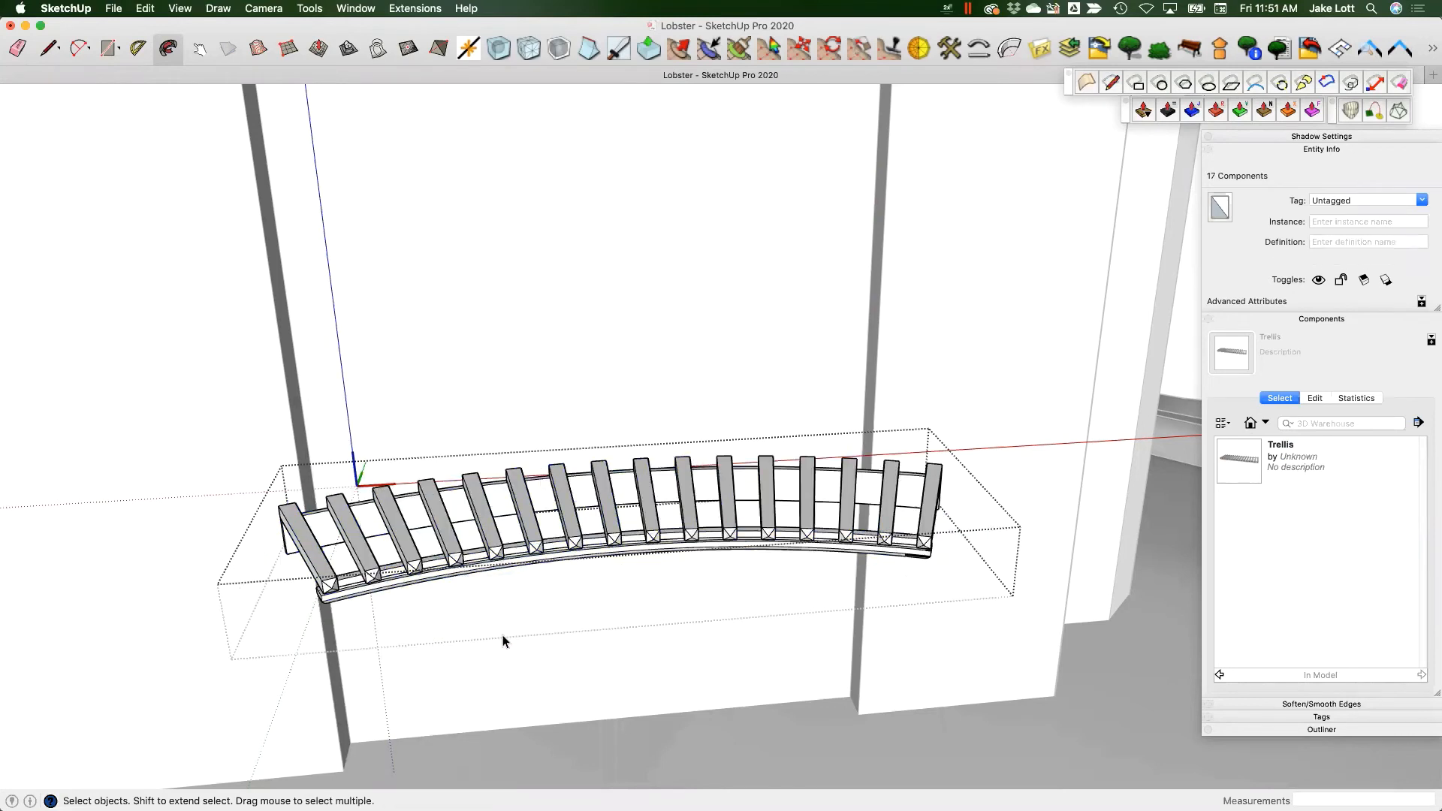
- Leave the Trellis editing context and explode the whole Trellis component into its separate beam components
left_click(1304, 450)
left_click(835, 280)
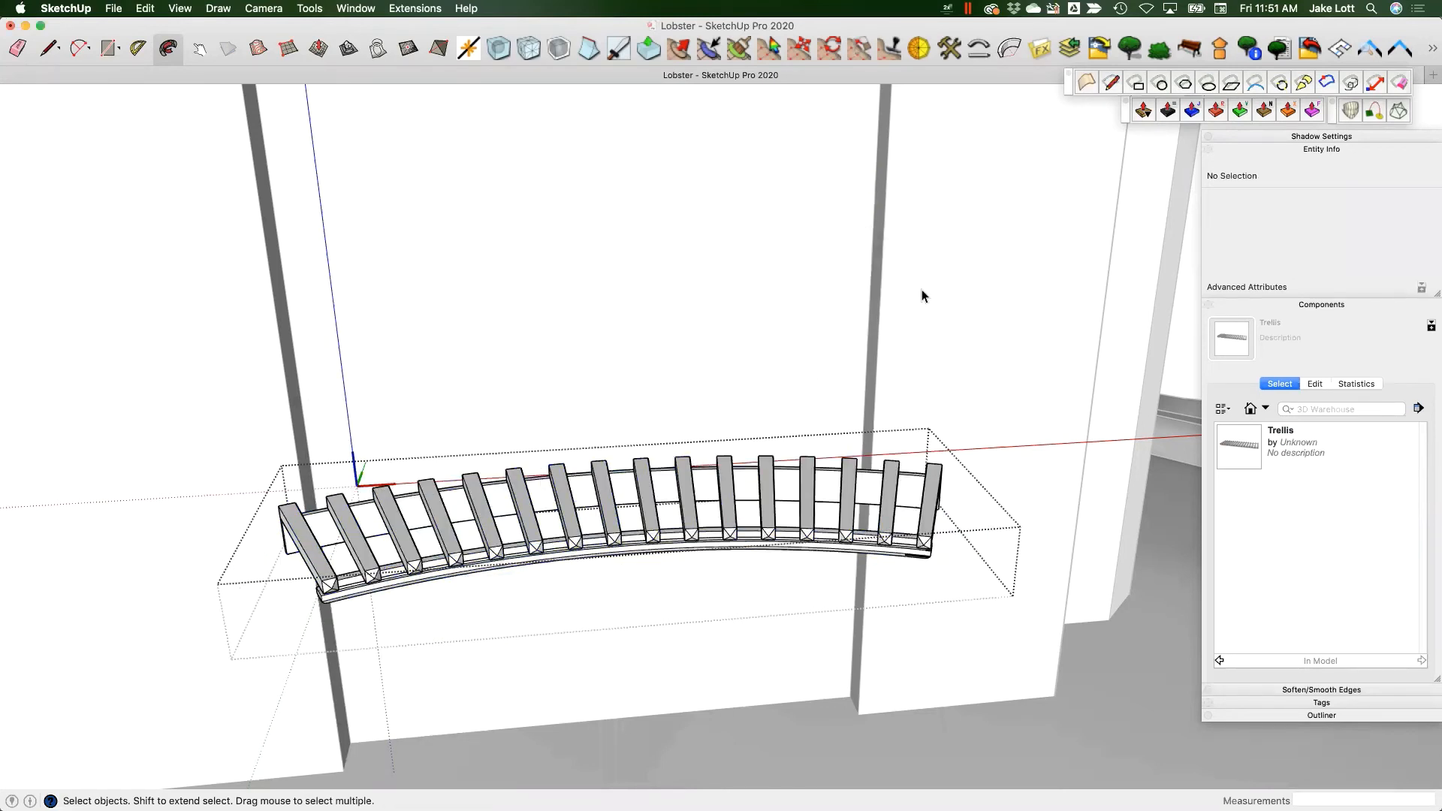
left_click(799, 555)
right_click(809, 535)
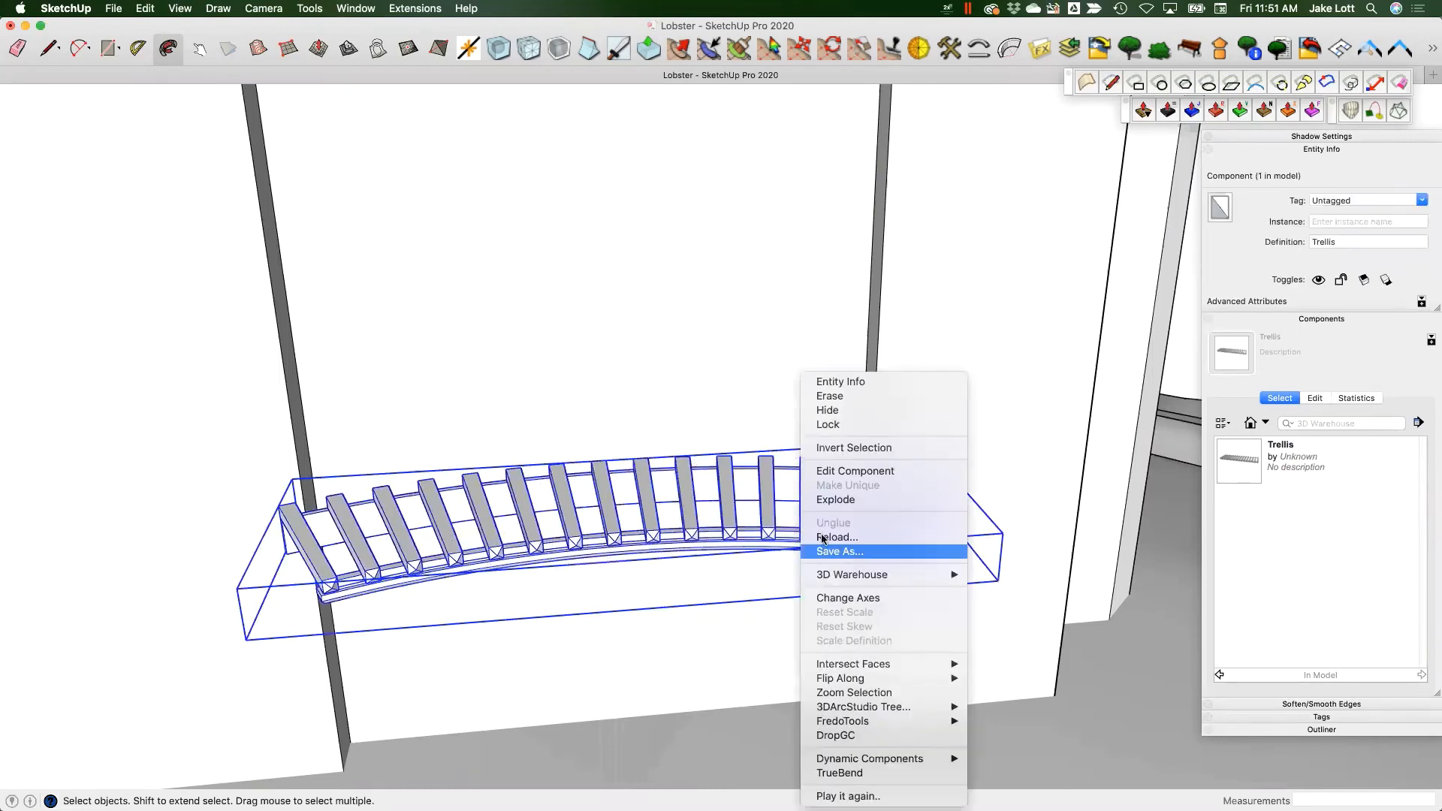
left_click(858, 518)
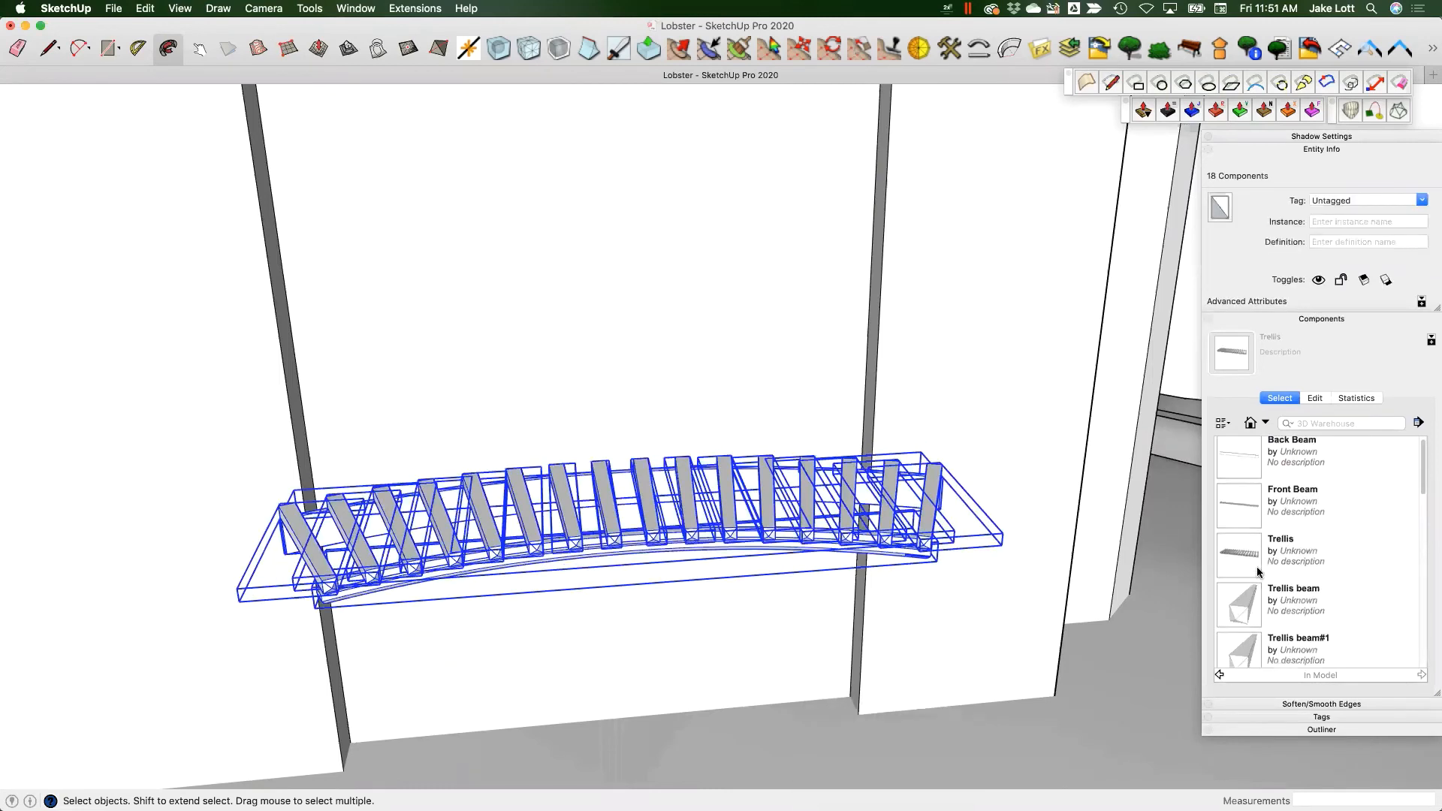
- Select several adjacent beams at one end of the exploded trellis to examine them as separate components
left_click(330, 559)
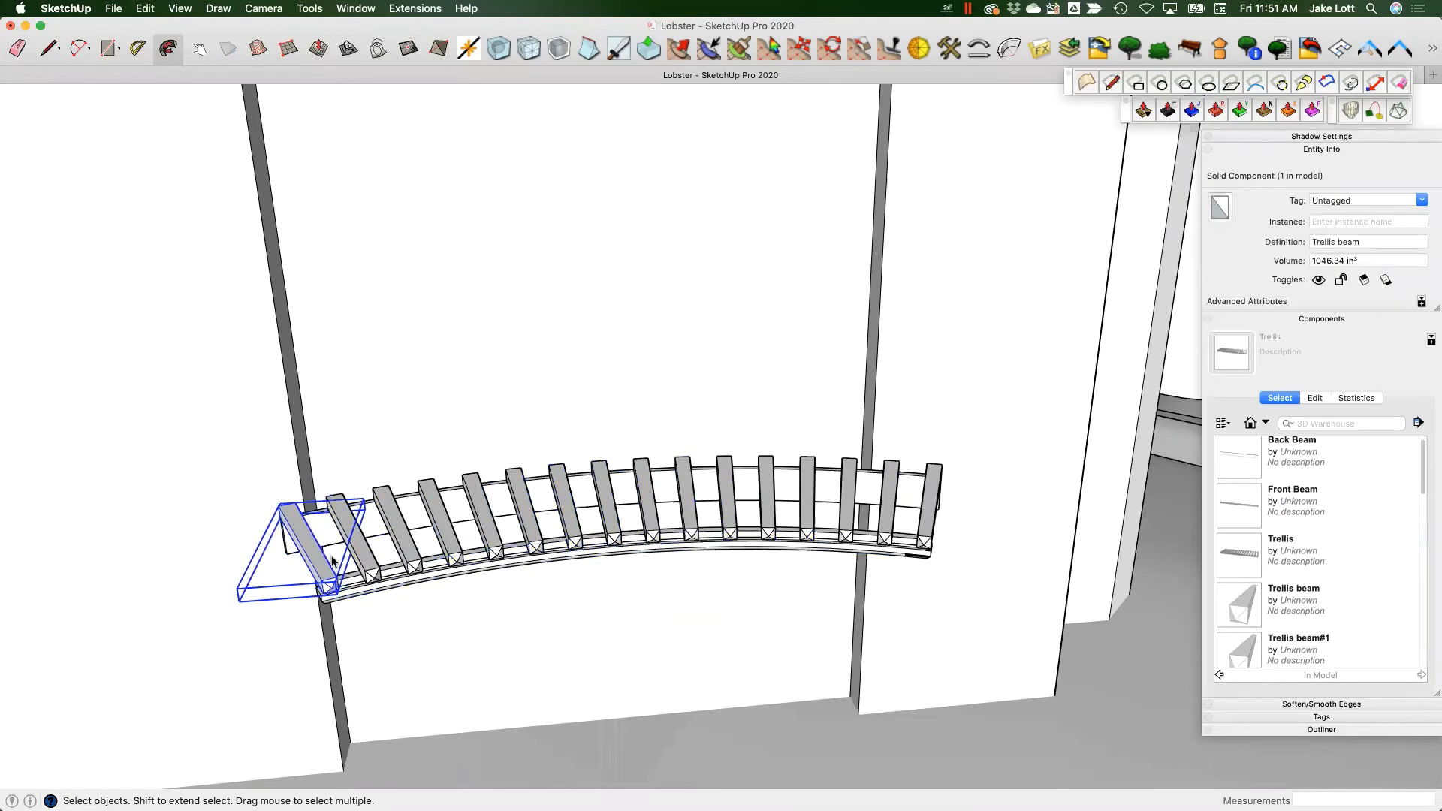
left_click(360, 547, "shift")
left_click(391, 550, "shift")
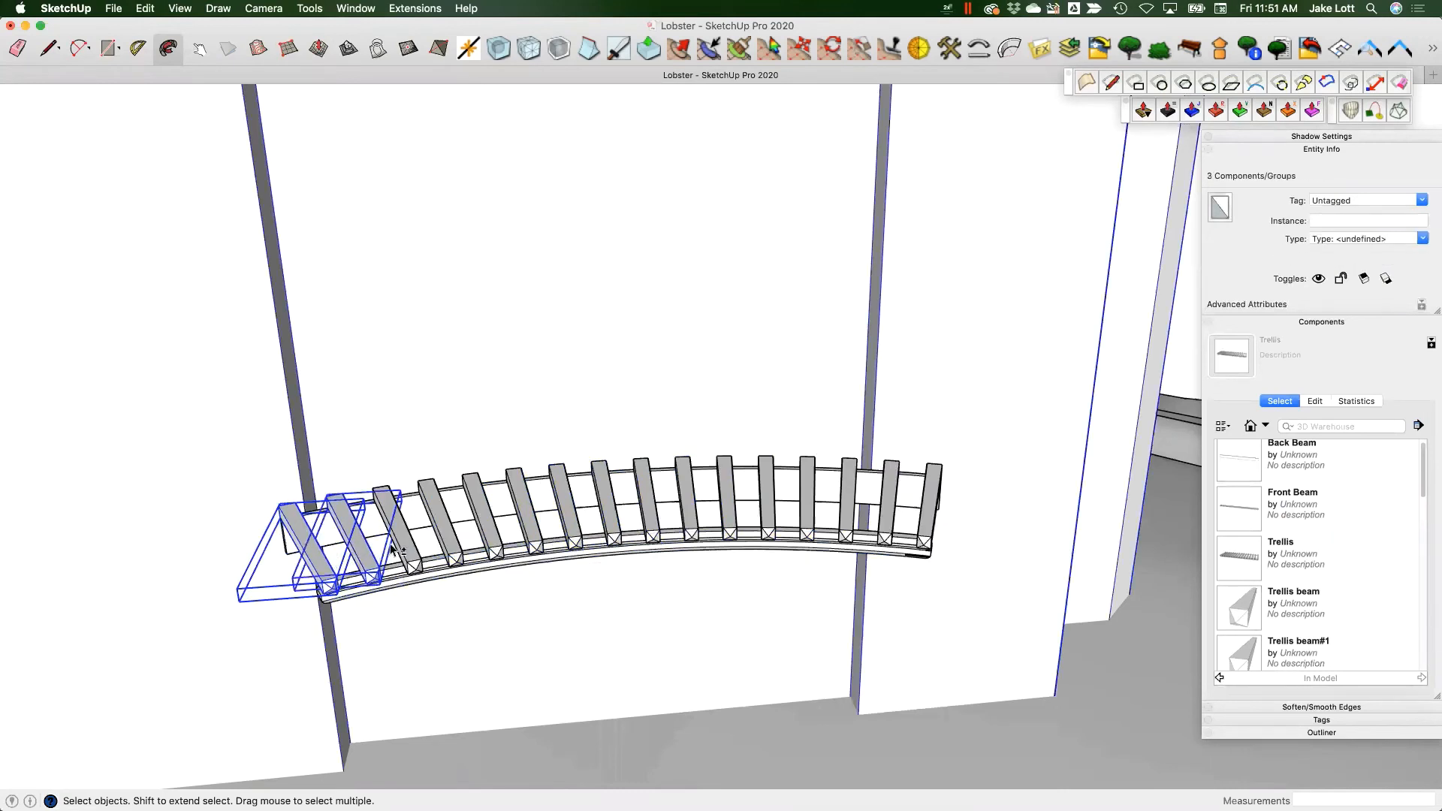
left_click(398, 529, "shift")
left_click(446, 535, "shift")
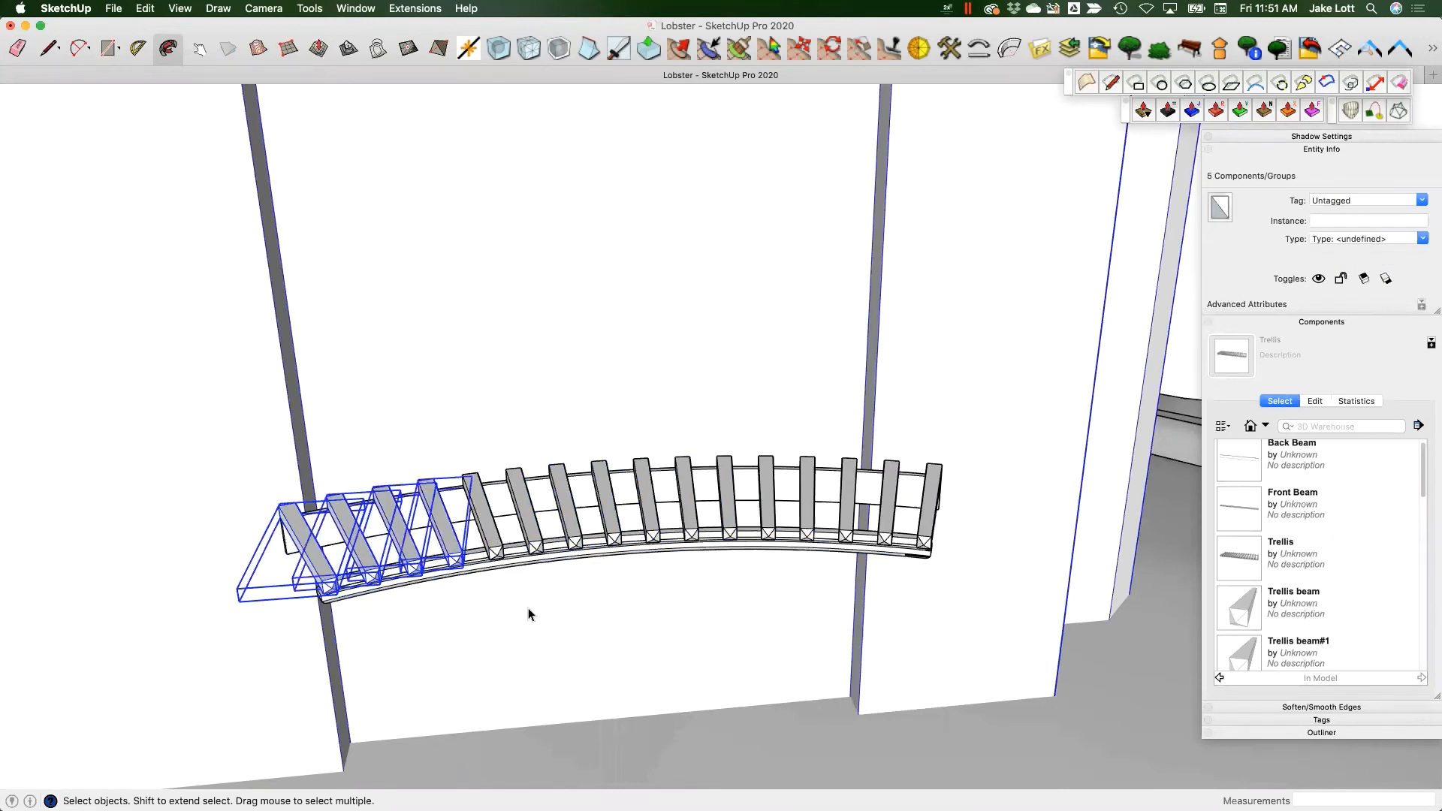
left_click(427, 529)
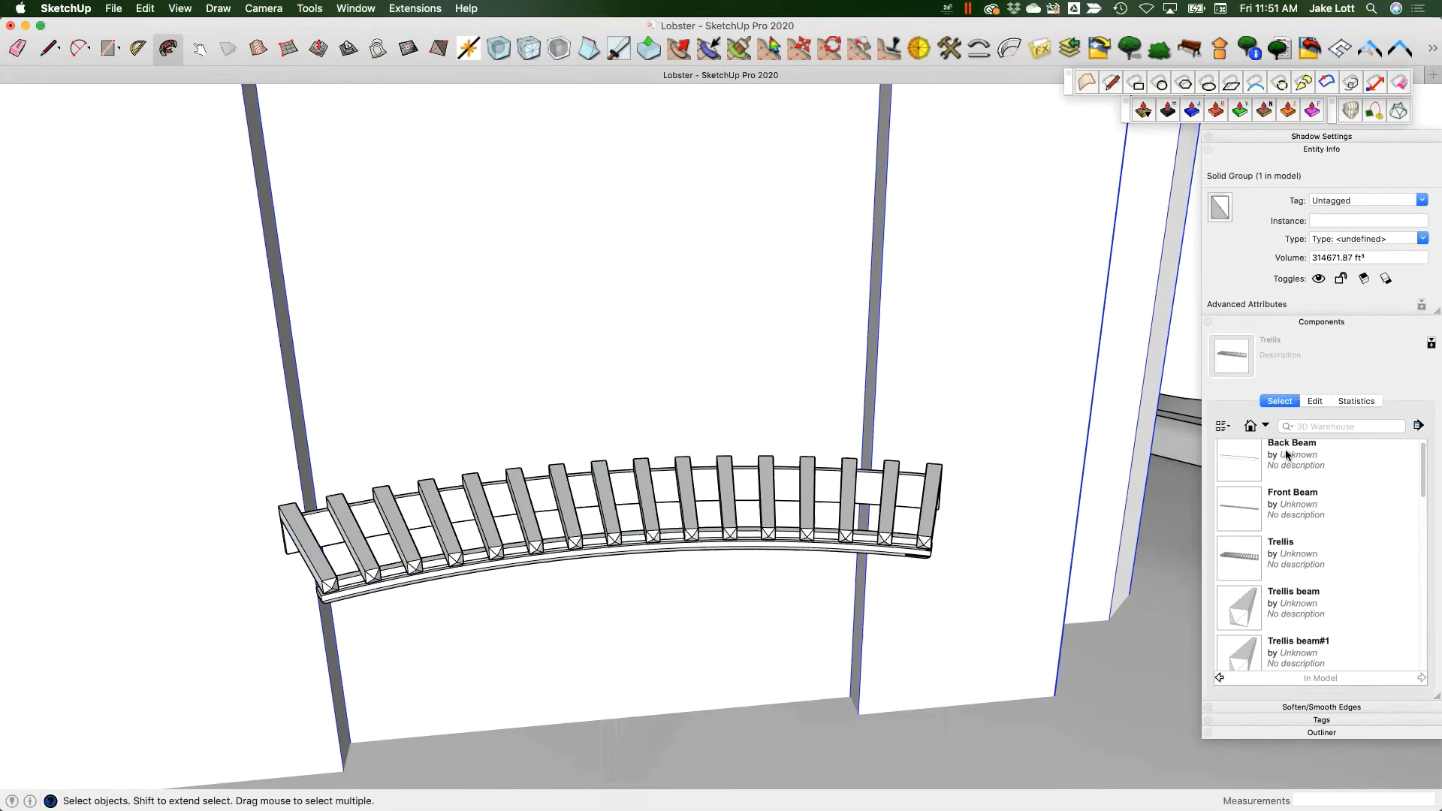
- Select the beam at the trellis's opposite end and look for its definition, Trellis beam#6, in the in-model component list
left_click(934, 506)
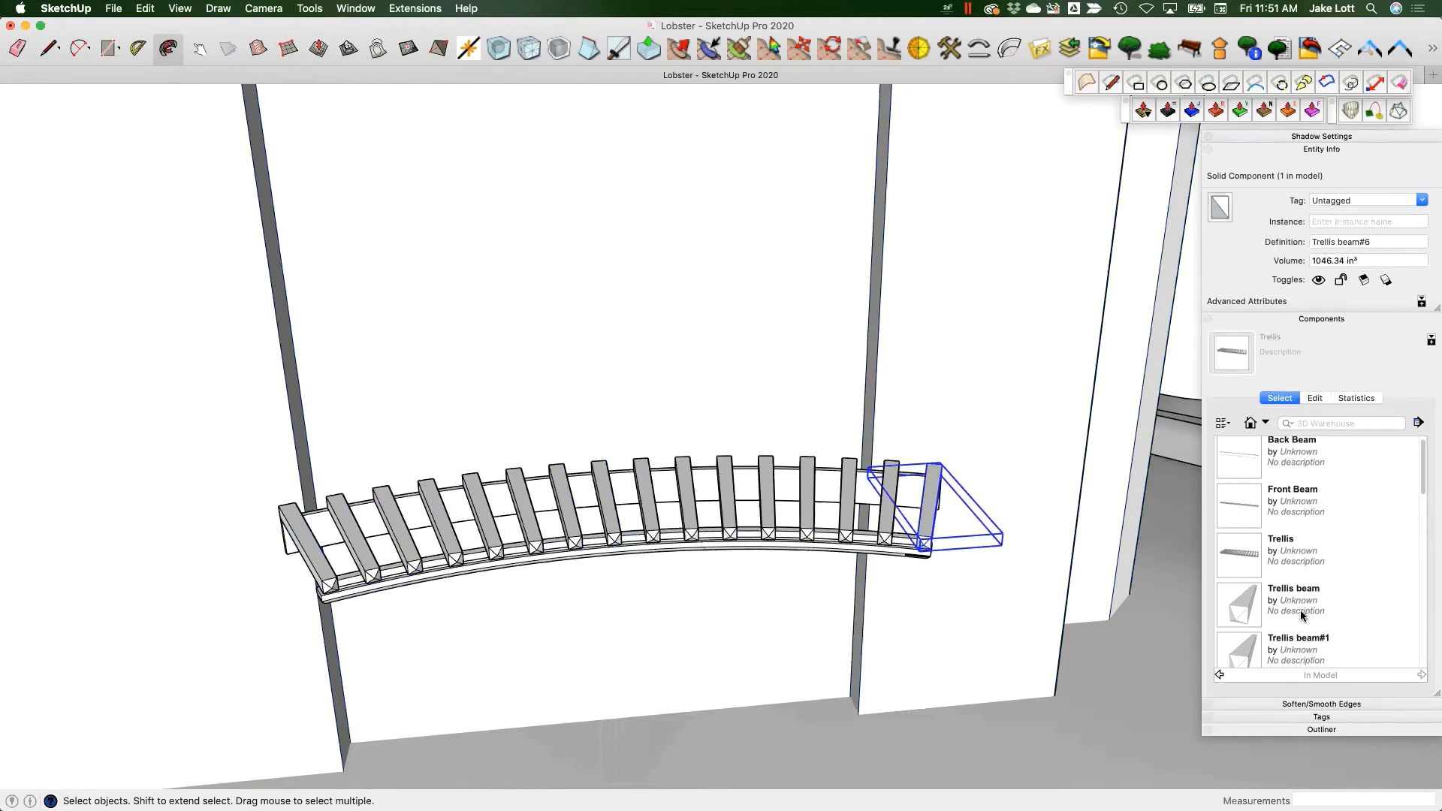
scroll(1288, 639, "down", 3)
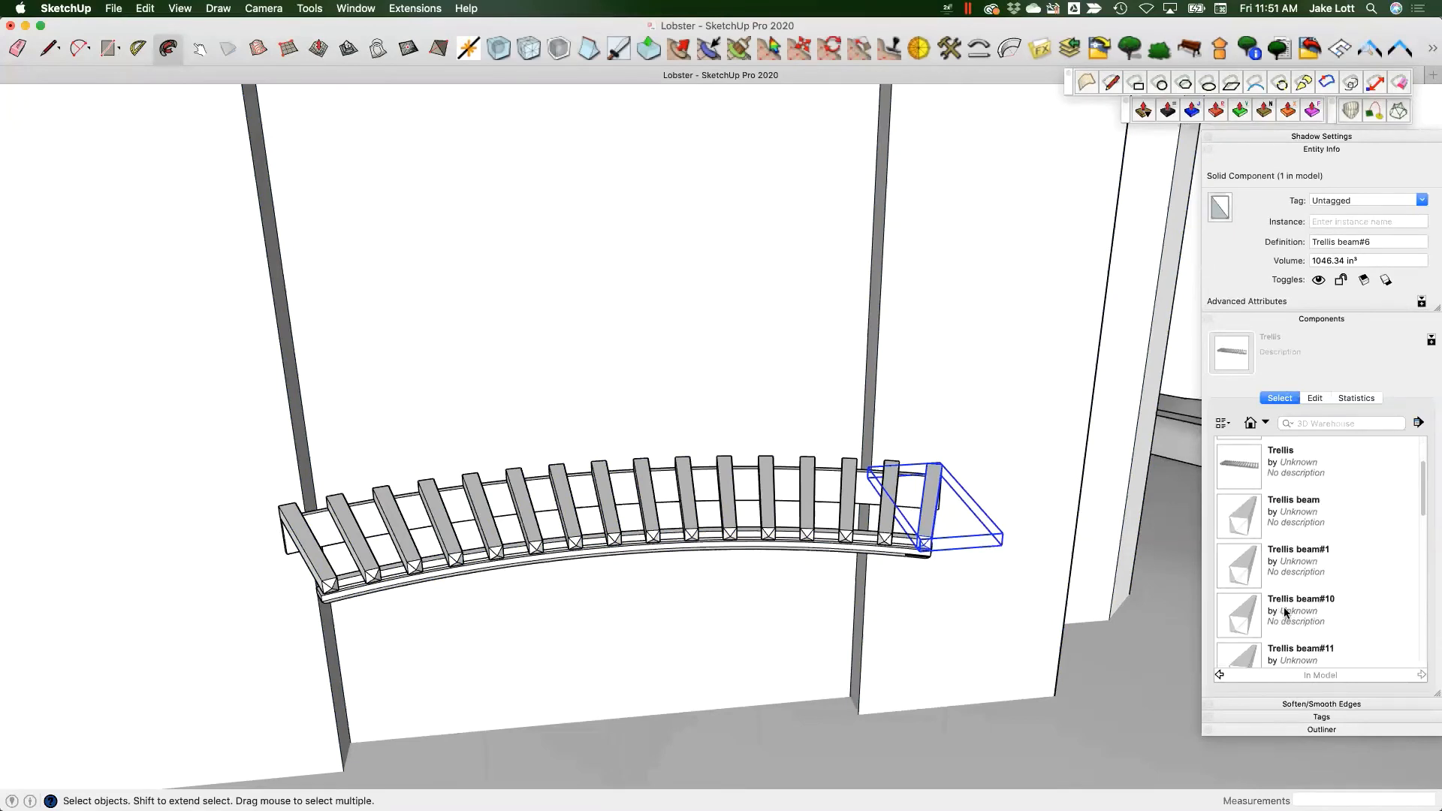
scroll(1286, 609, "down", 10)
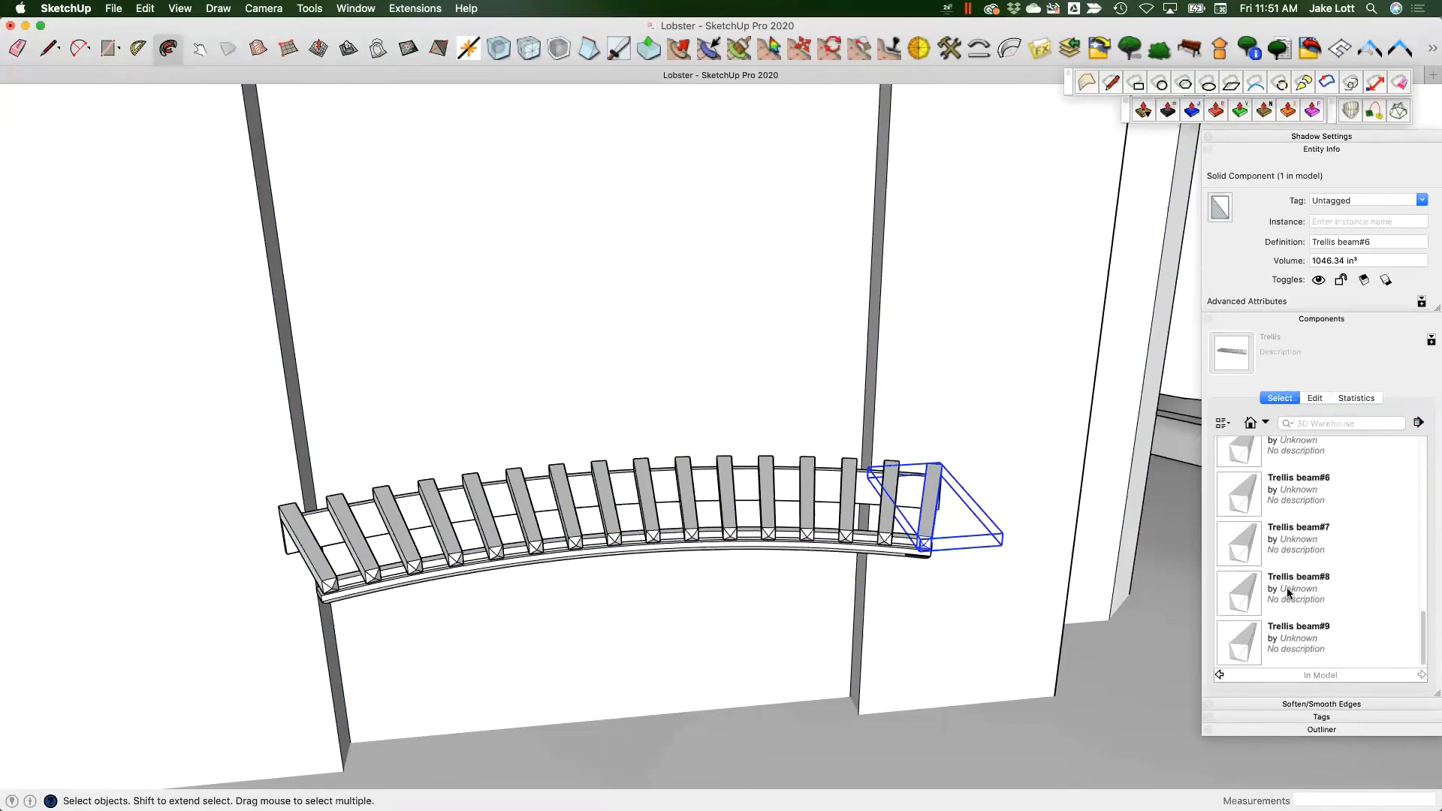
scroll(1299, 545, "up", 1)
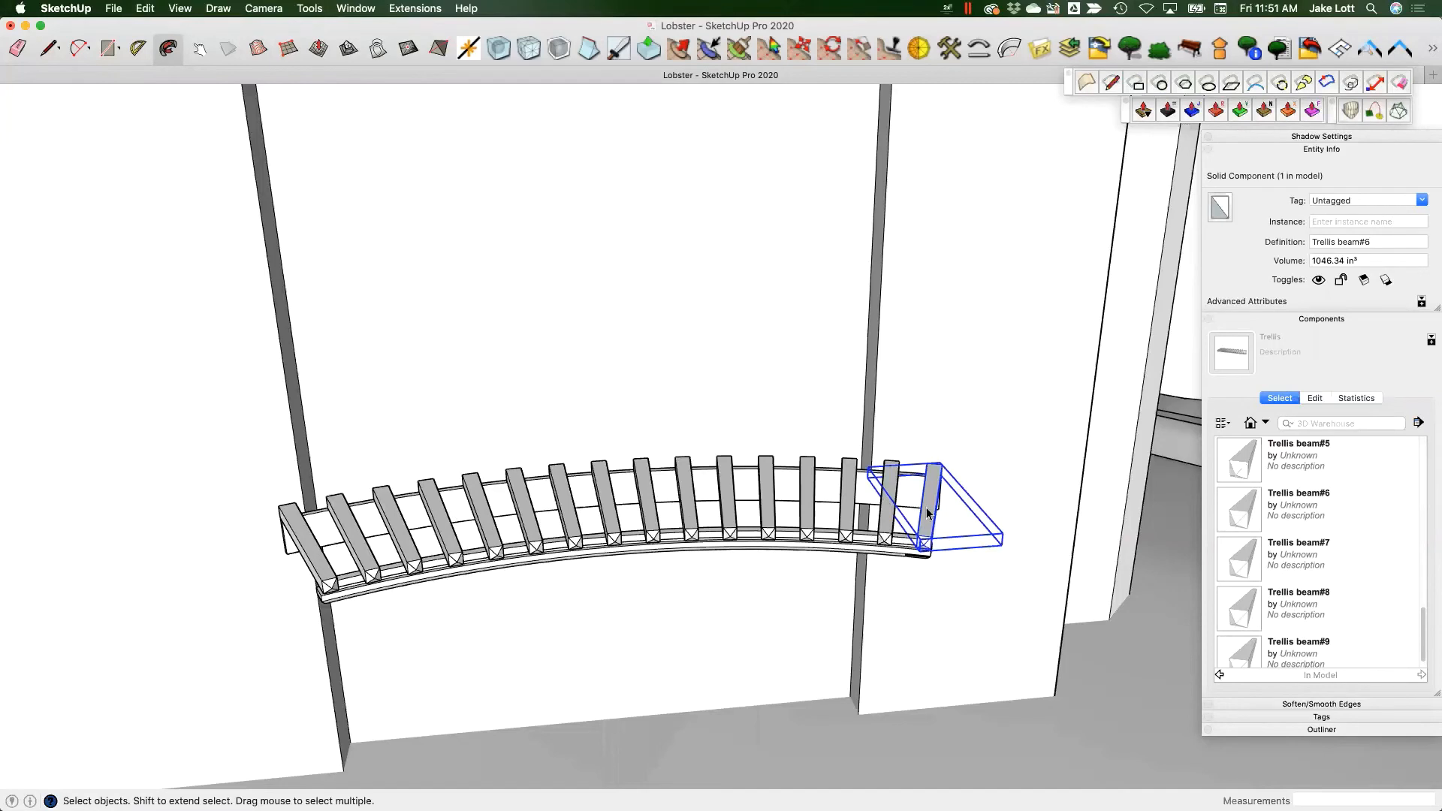
- Copy the end beam about 1' beyond the trellis and array it into six evenly spaced copies
key("m")
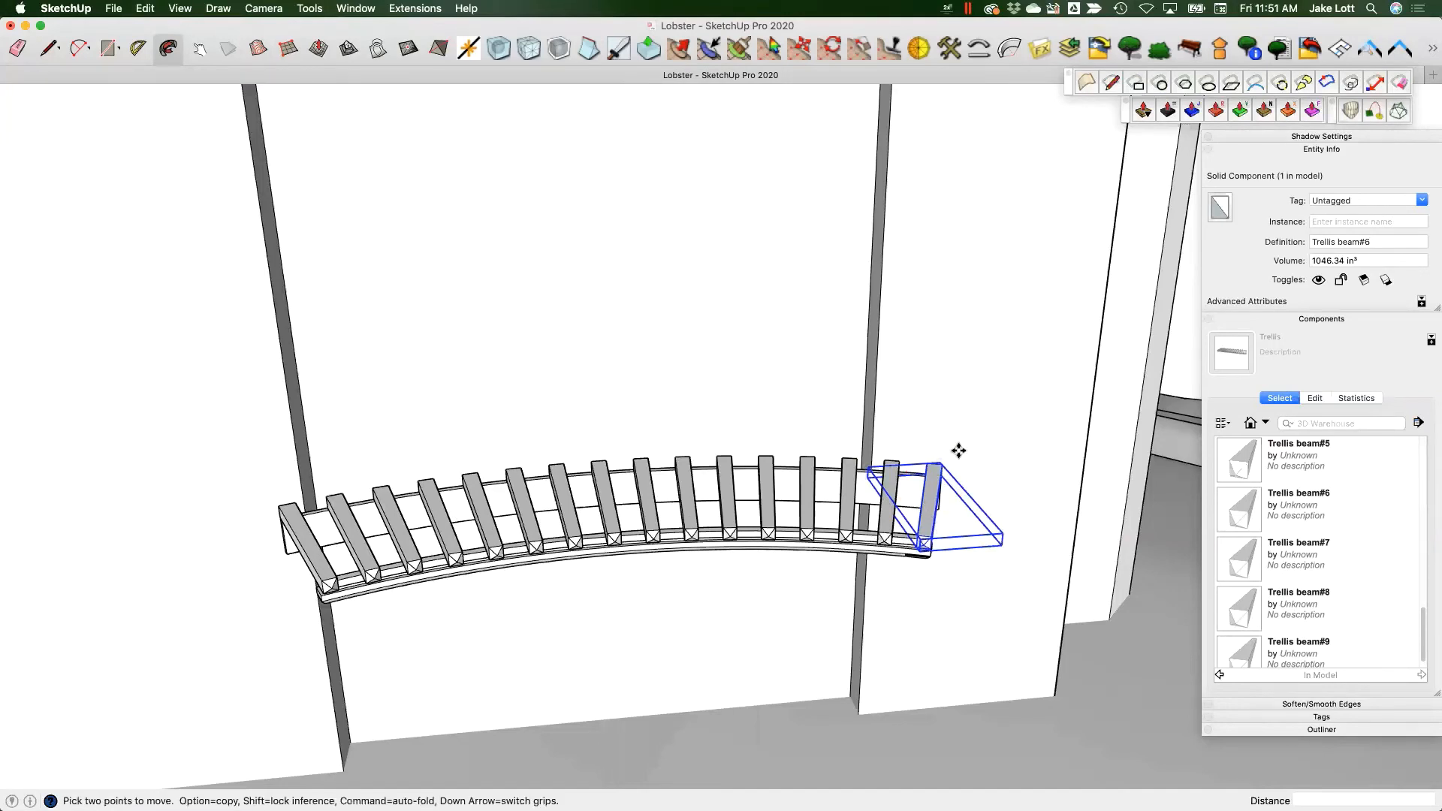
left_click(948, 450)
key("alt")
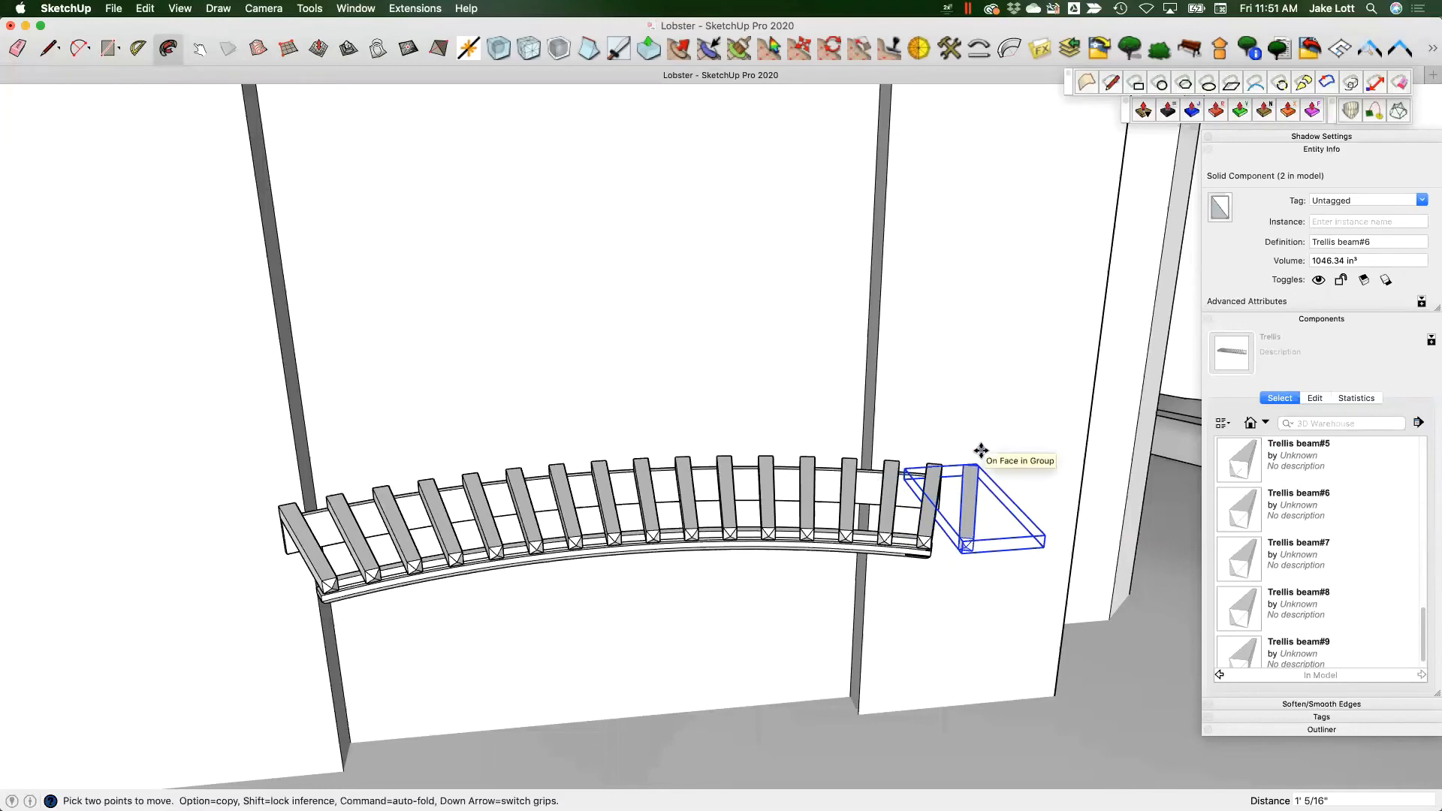
type("6x")
key("Return")
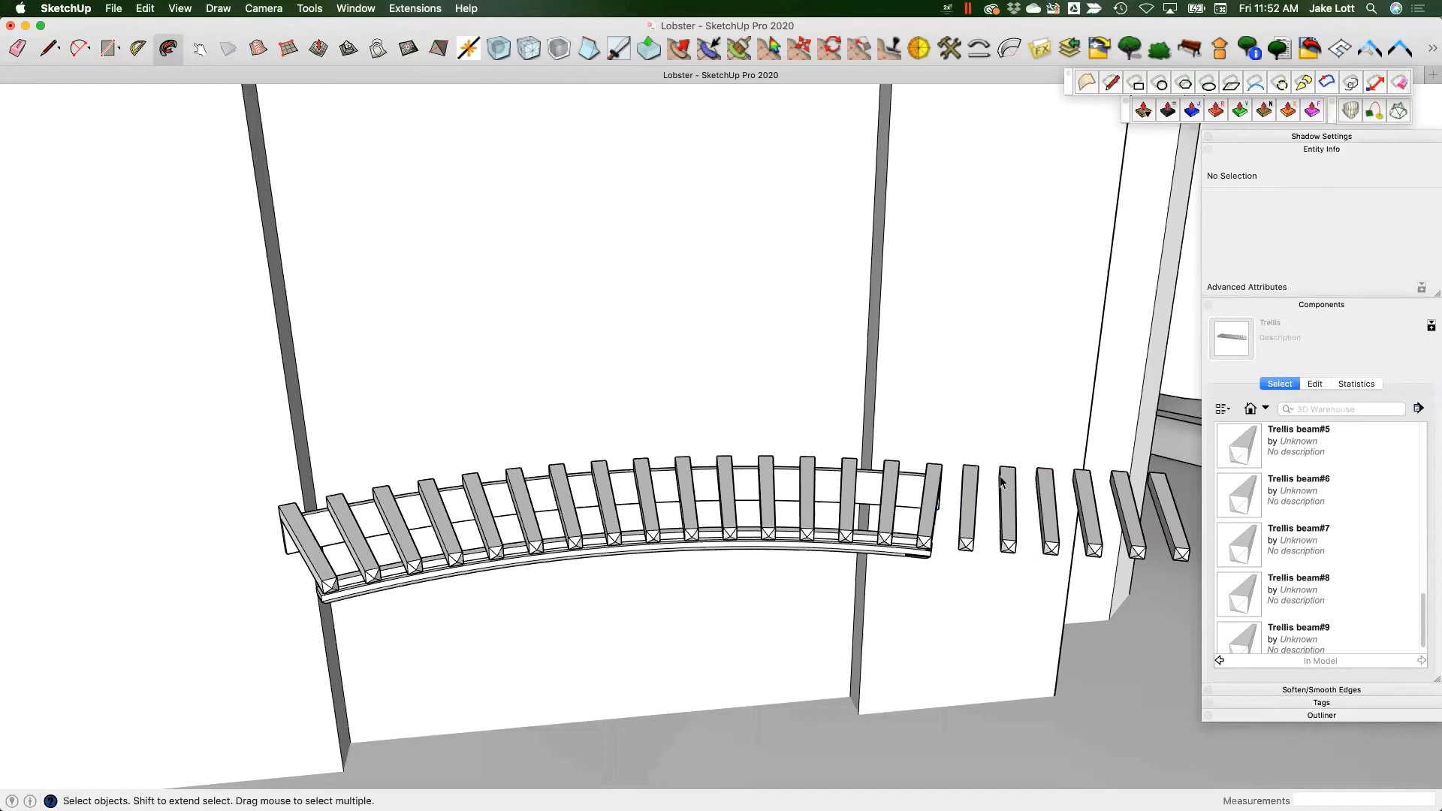
- Select all instances of Trellis beam#6 through its component definition and delete them from the model
left_click(966, 485)
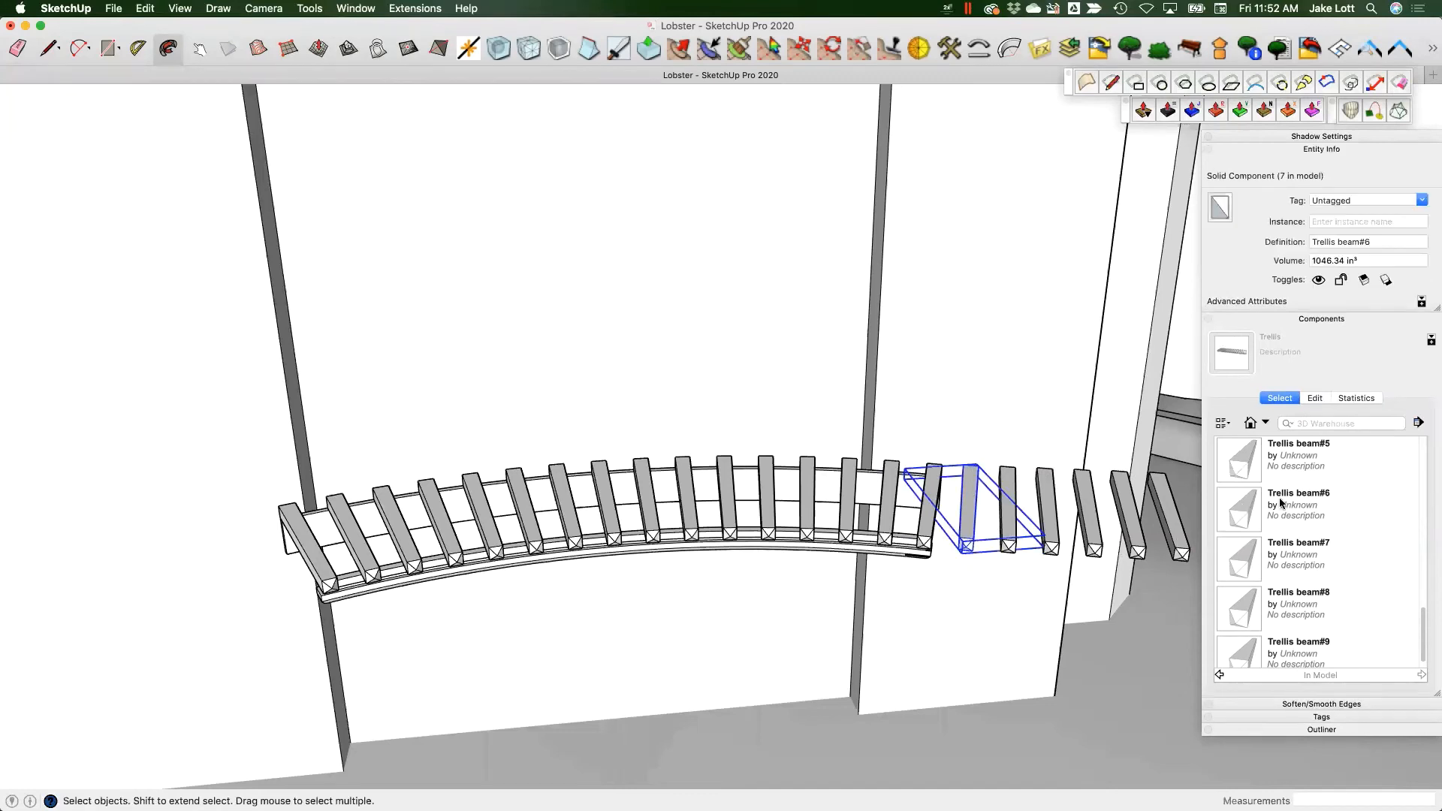
right_click(1250, 509)
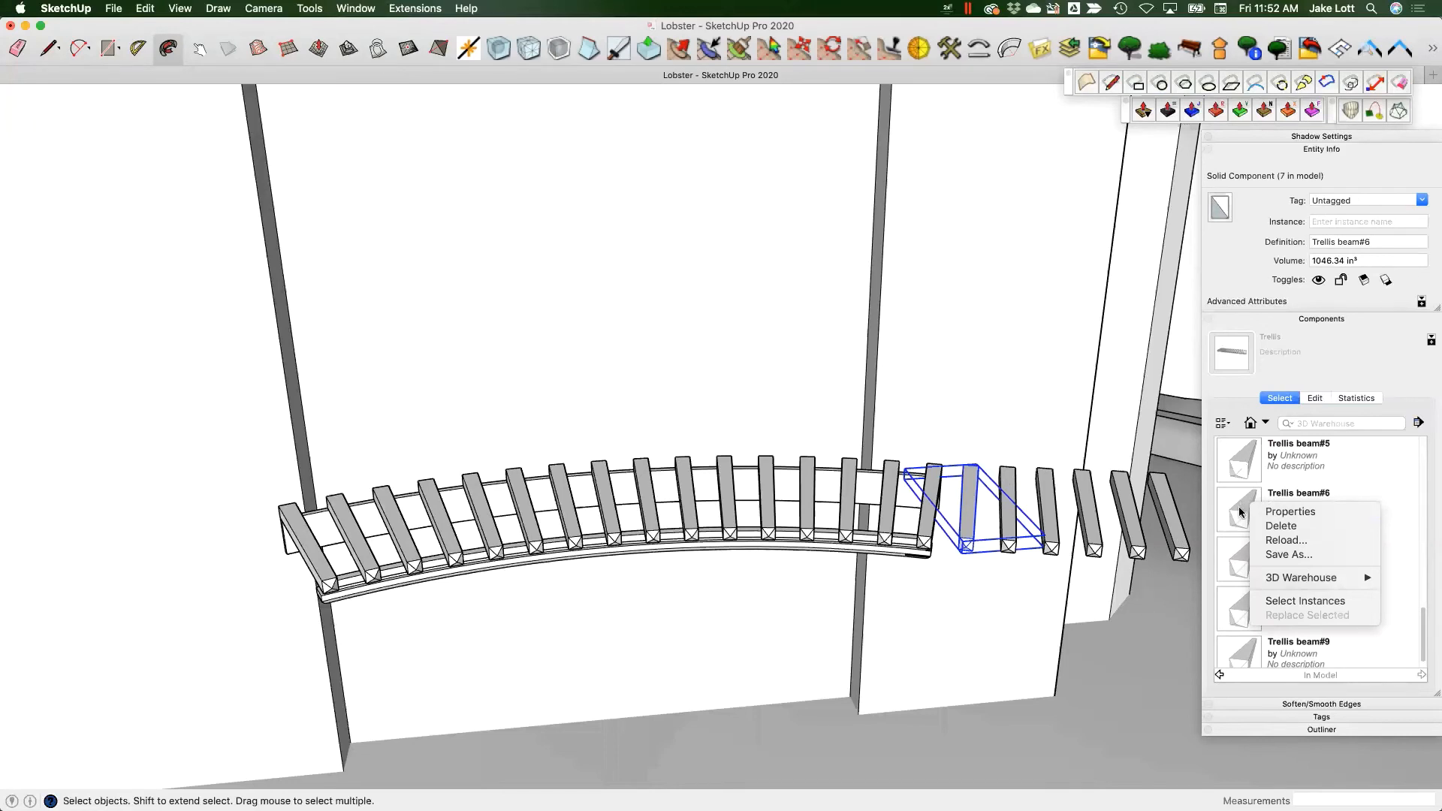
left_click(1293, 605)
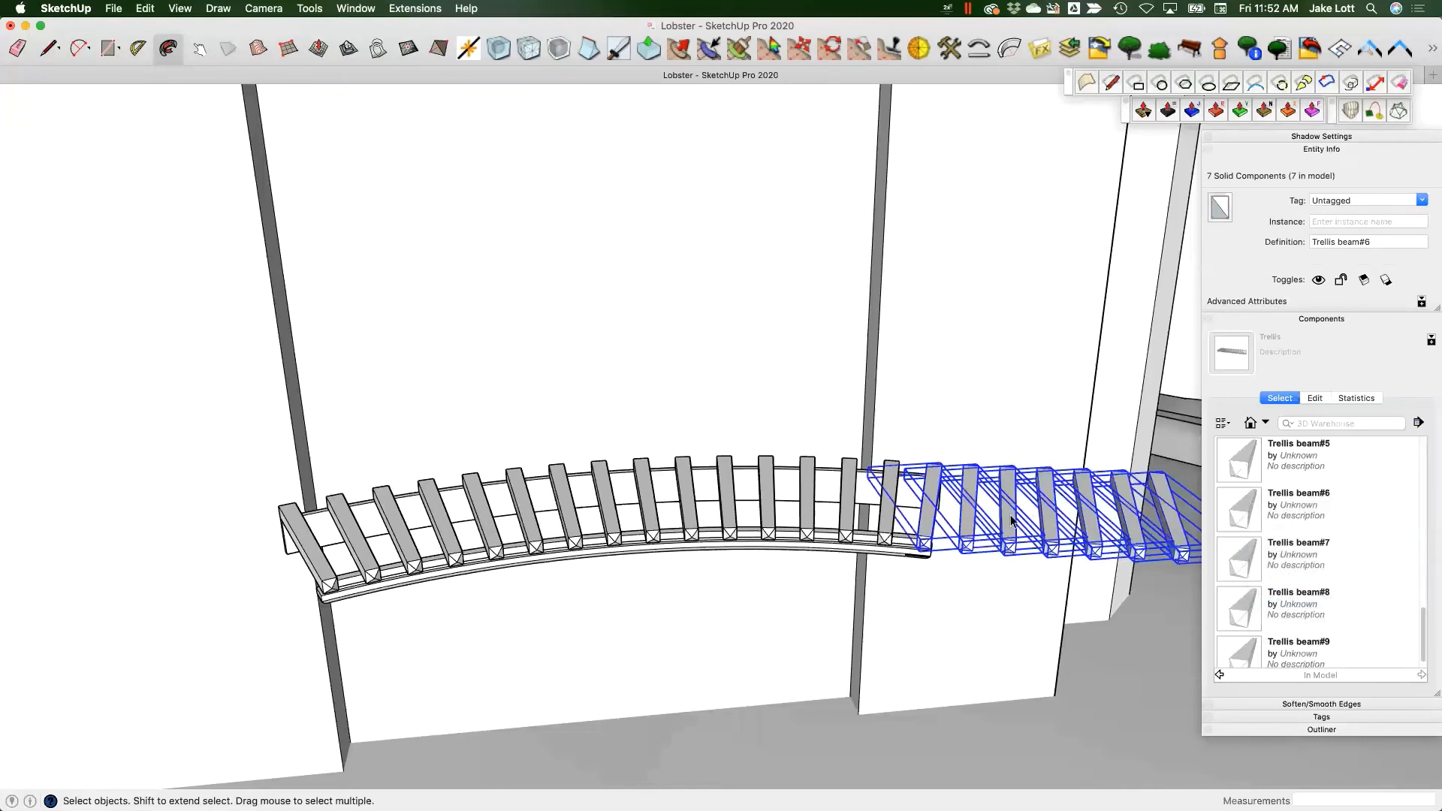
key("Delete")
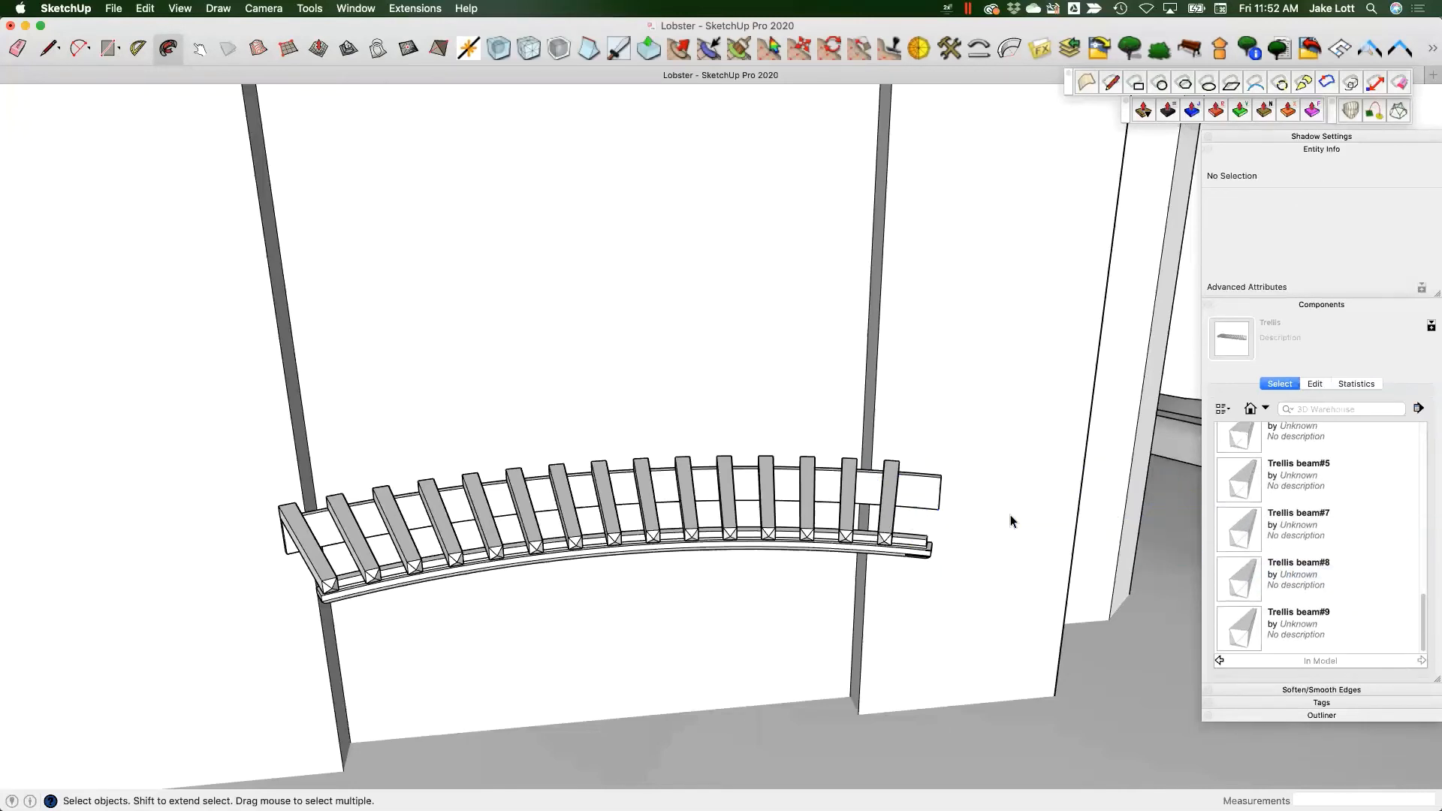
- Select the remaining trellis beams together with the wall groups and explode them into loose geometry
middle_click_drag(663, 506, 576, 518)
left_click_drag(502, 489, 525, 488)
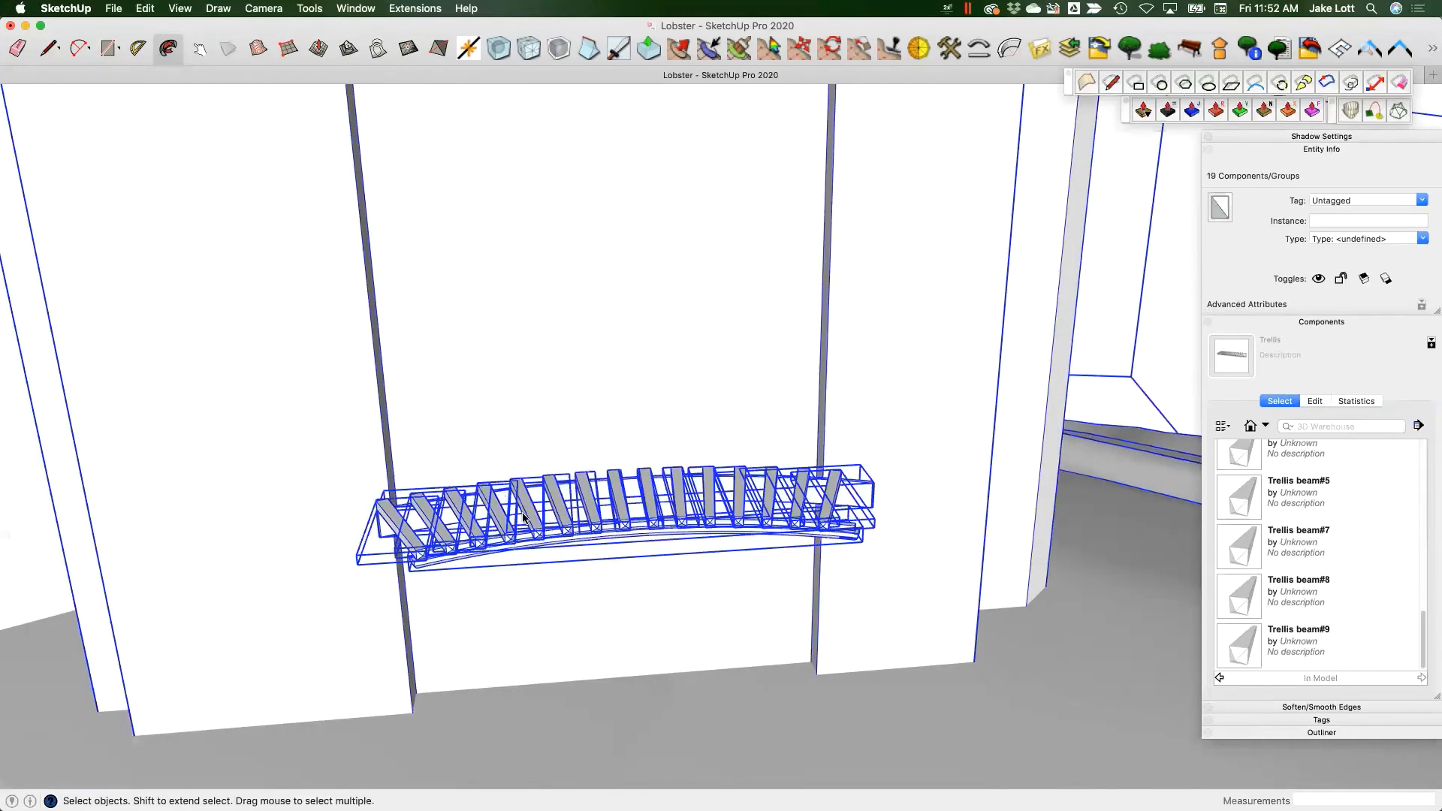
right_click(524, 489)
left_click(538, 563)
scroll(484, 565, "up", 3)
scroll(515, 599, "down", 3)
- Select the recessed wall face and single faces and edges of the trellis beams to examine the exploded geometry
left_click(516, 599)
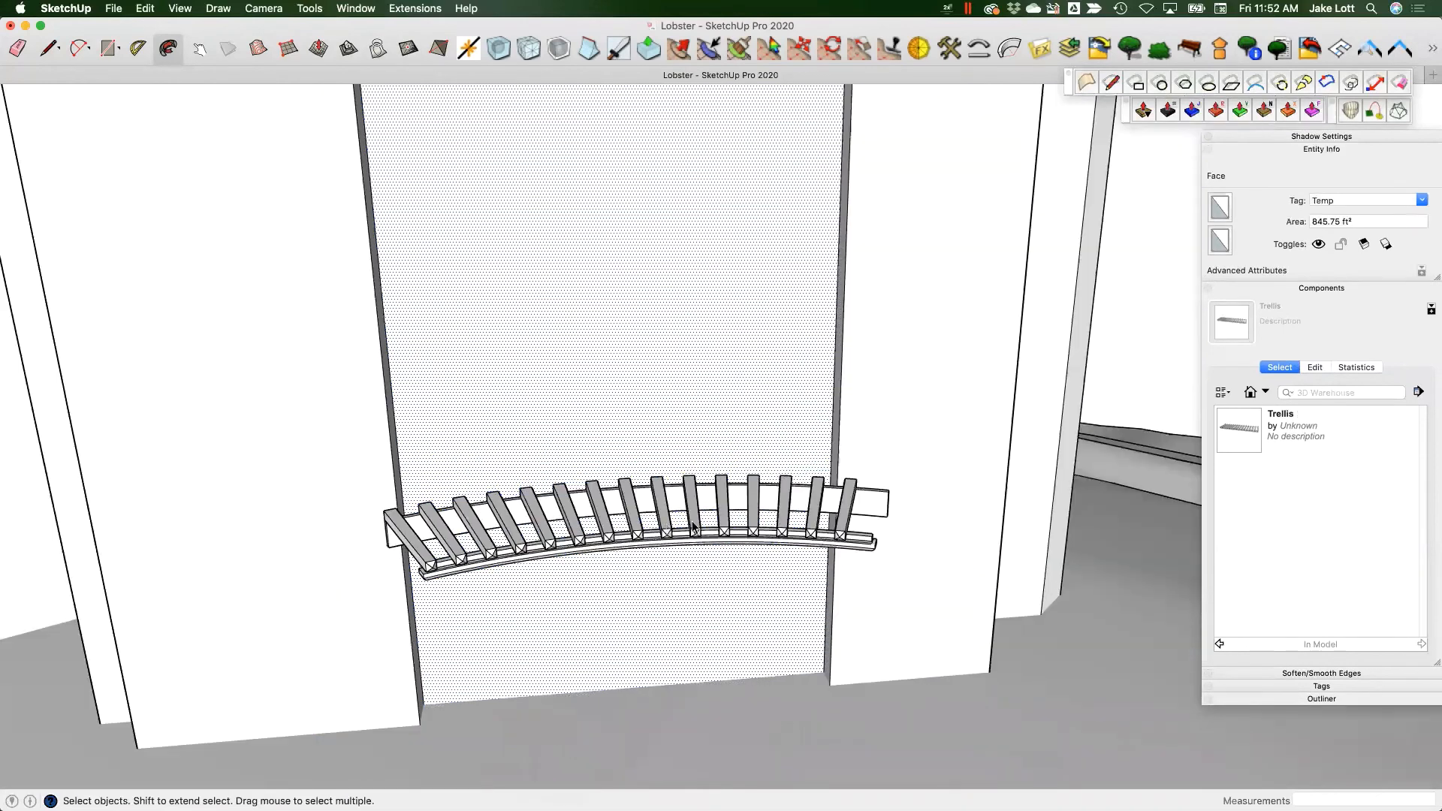
left_click(693, 528)
scroll(695, 529, "up", 5)
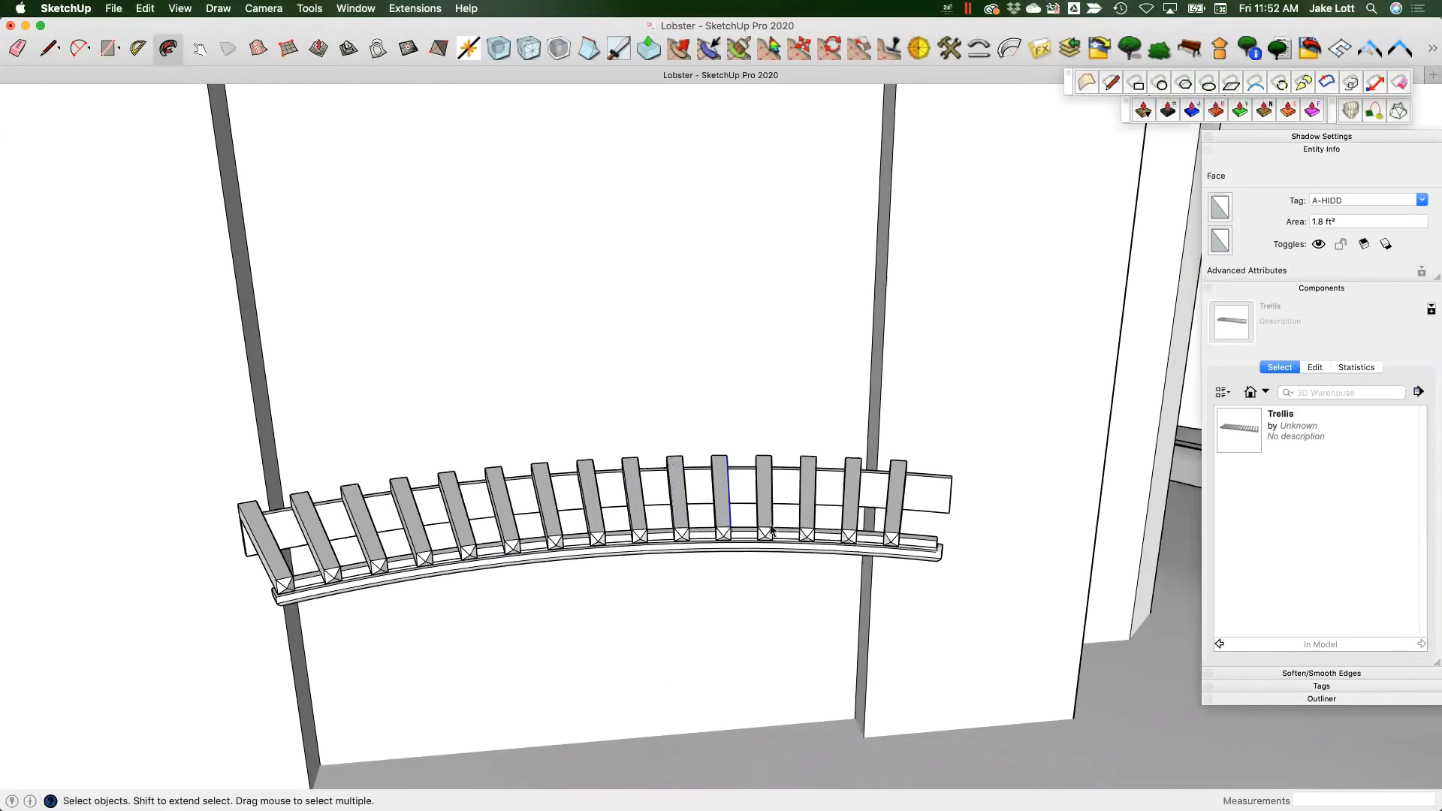
left_click(769, 526)
left_click(807, 528)
scroll(807, 529, "up", 3)
scroll(805, 529, "down", 1)
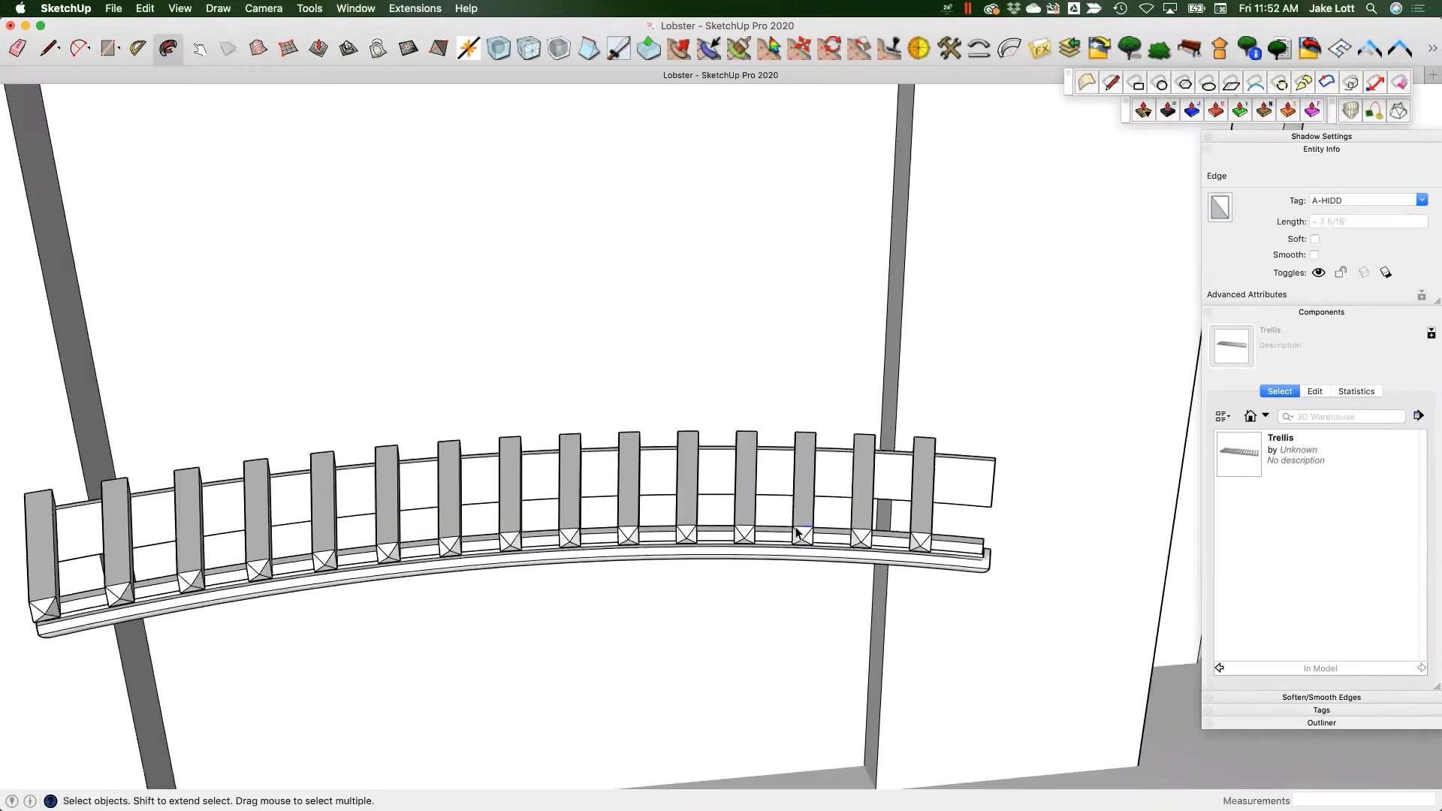
scroll(797, 533, "down", 1)
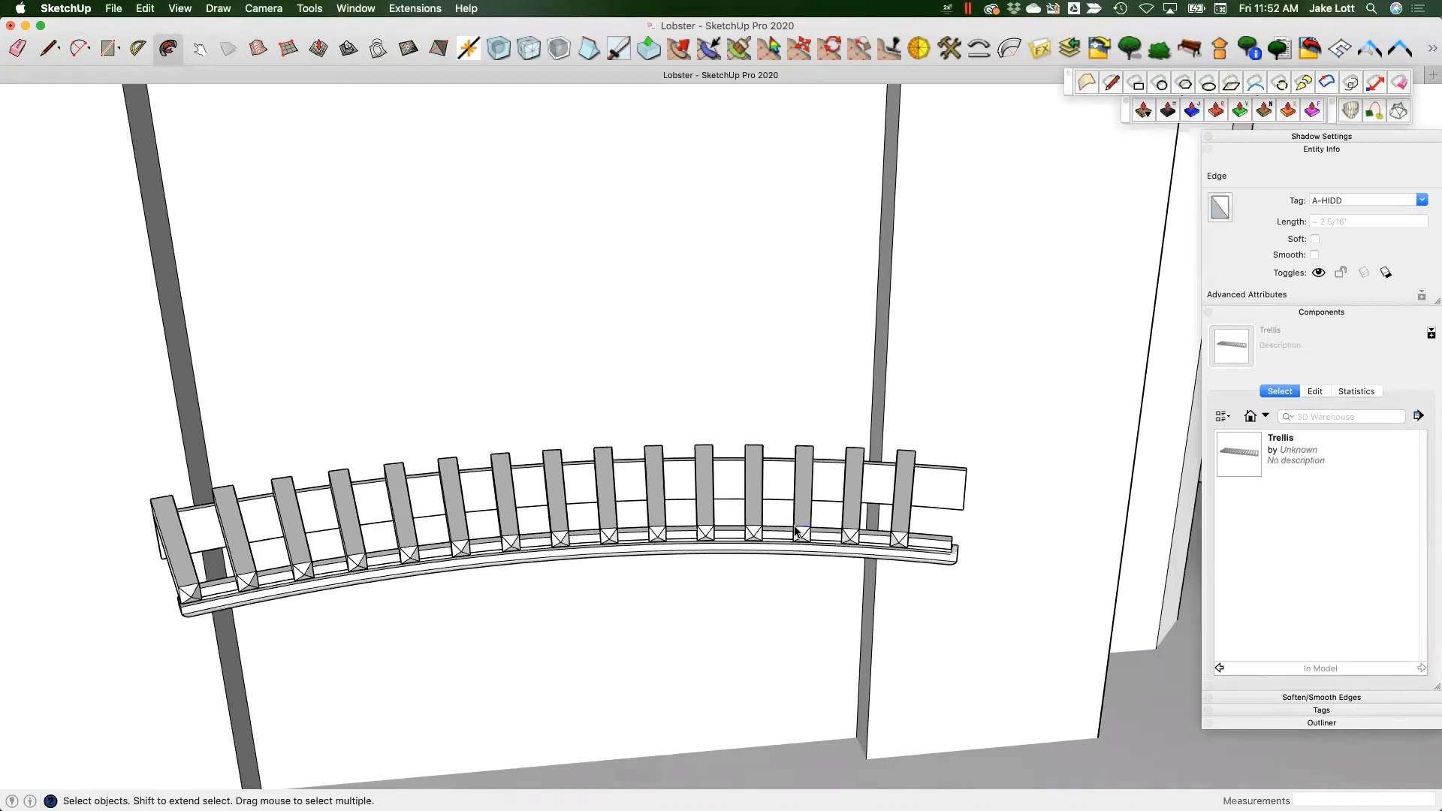
- Examine the building and the surrounding terrain from the trellis wall round to the rear side and back to the entrance side
left_click(1325, 417)
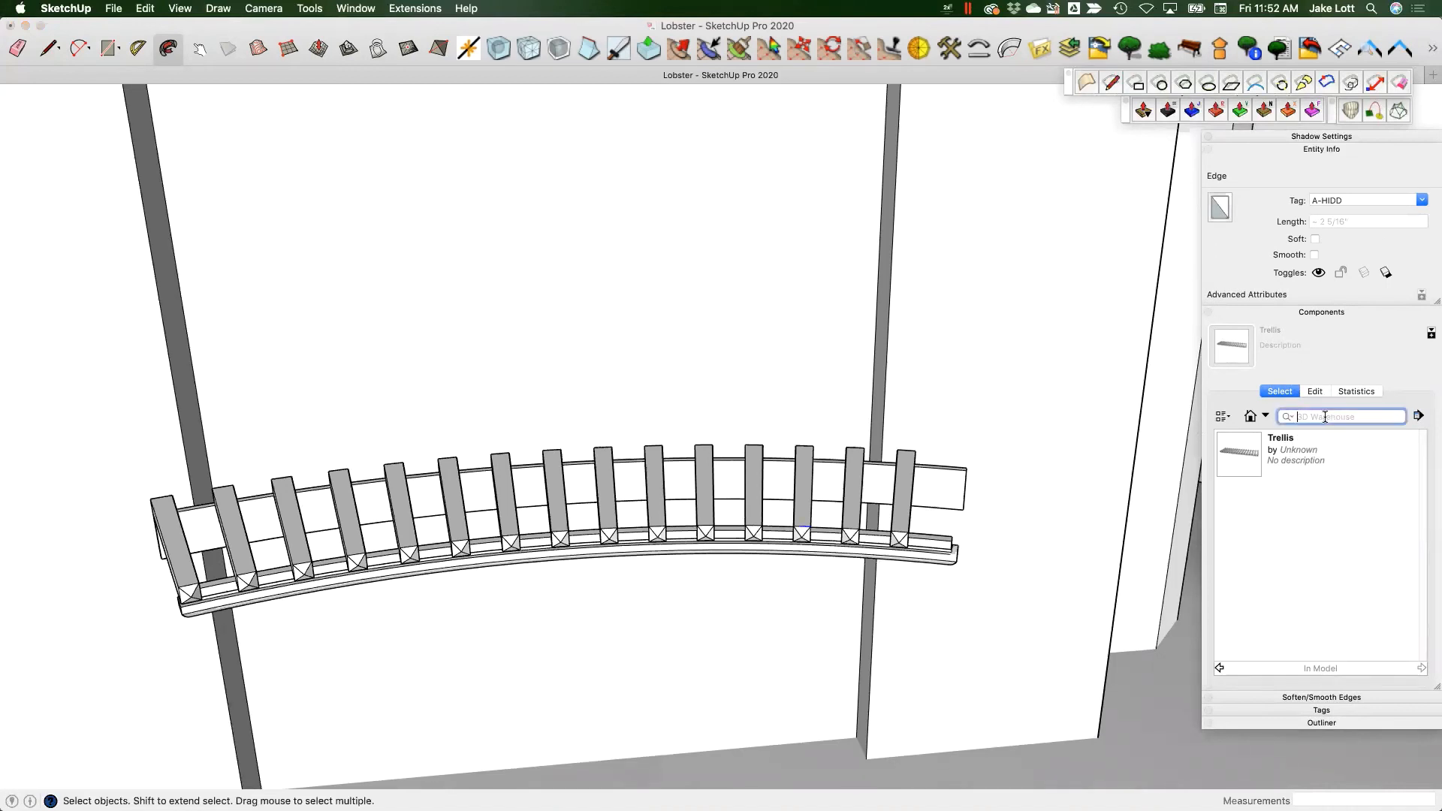
scroll(561, 538, "down", 8)
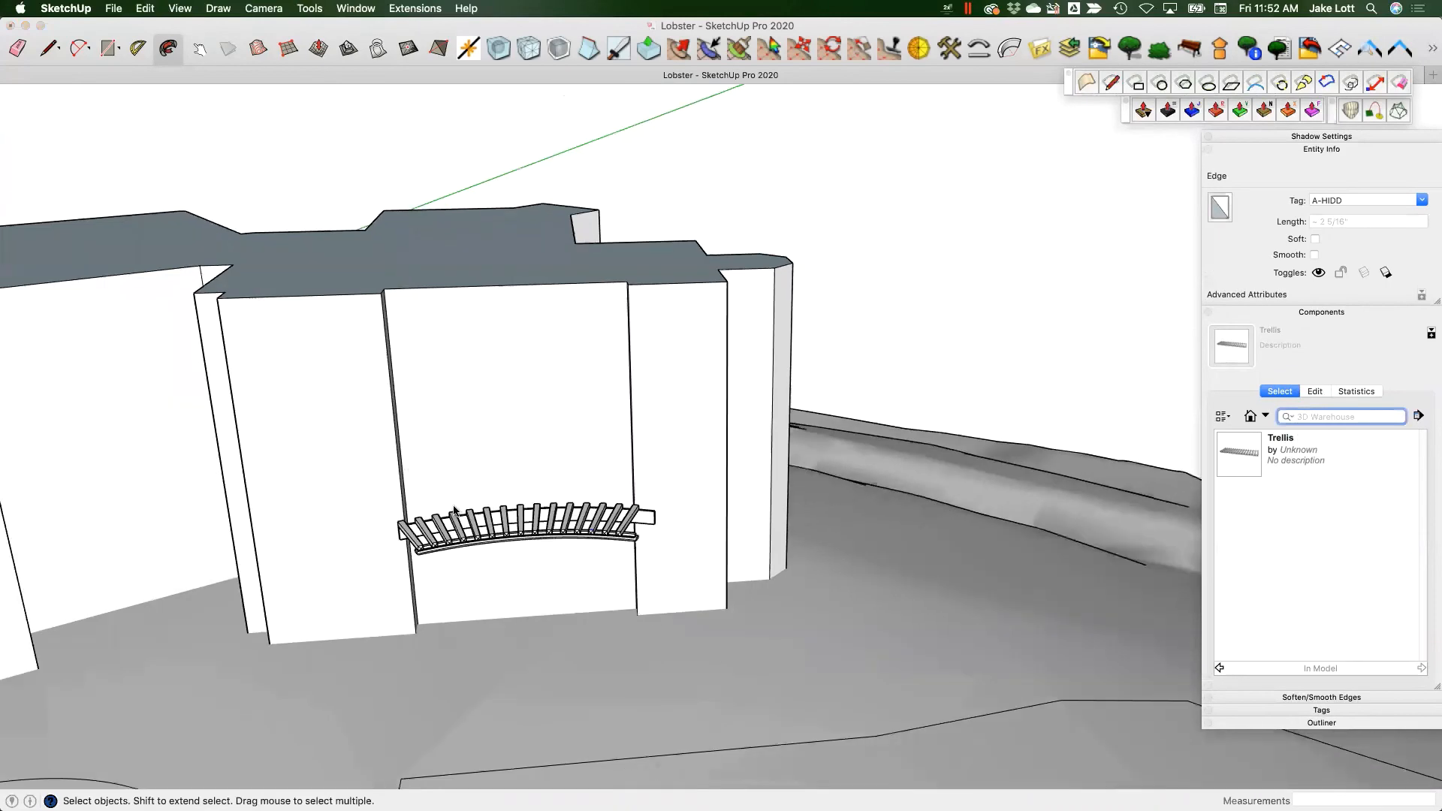
middle_click_drag(456, 511, 400, 552)
scroll(421, 496, "up", 4)
scroll(457, 563, "down", 3)
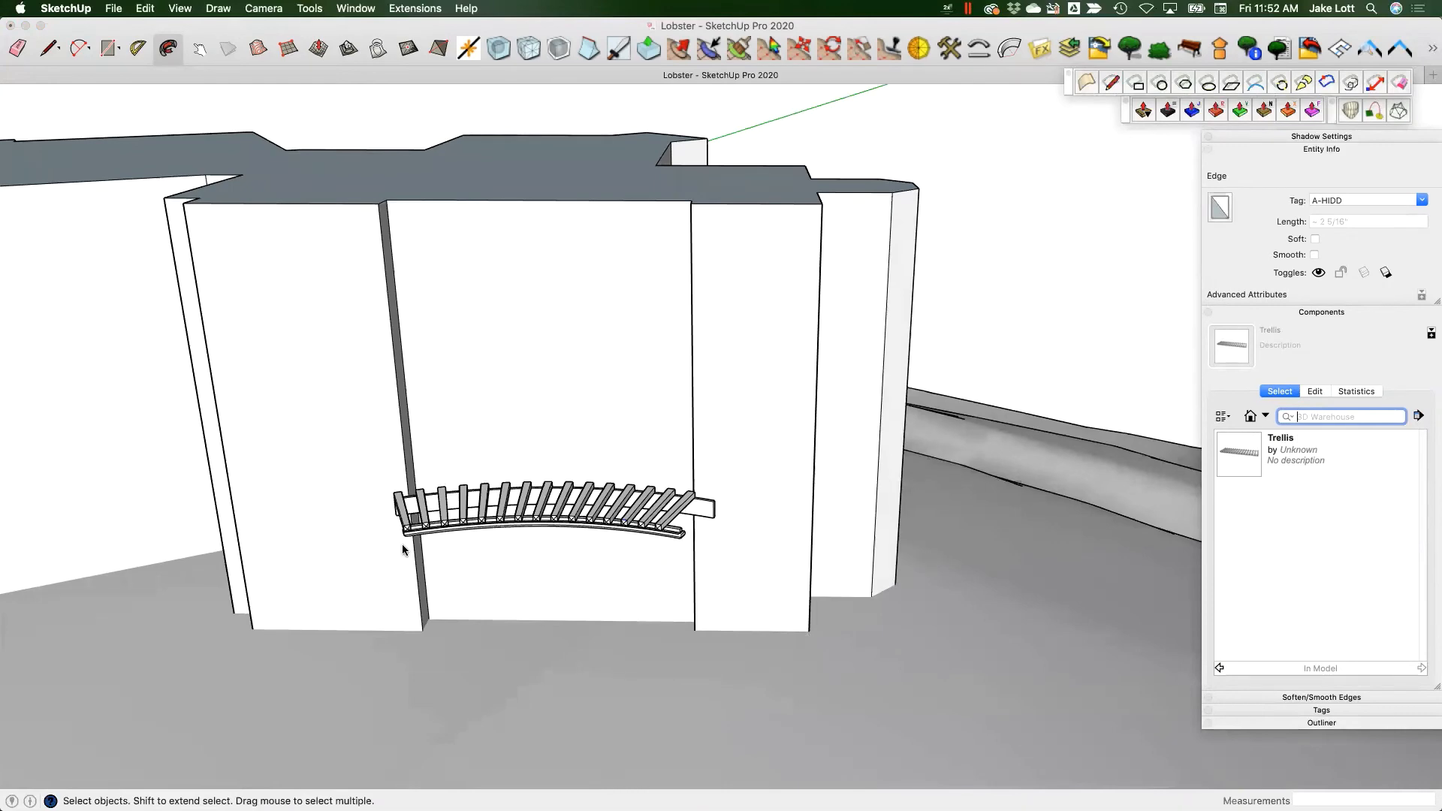
scroll(584, 549, "down", 4)
middle_click_drag(584, 548, 511, 489)
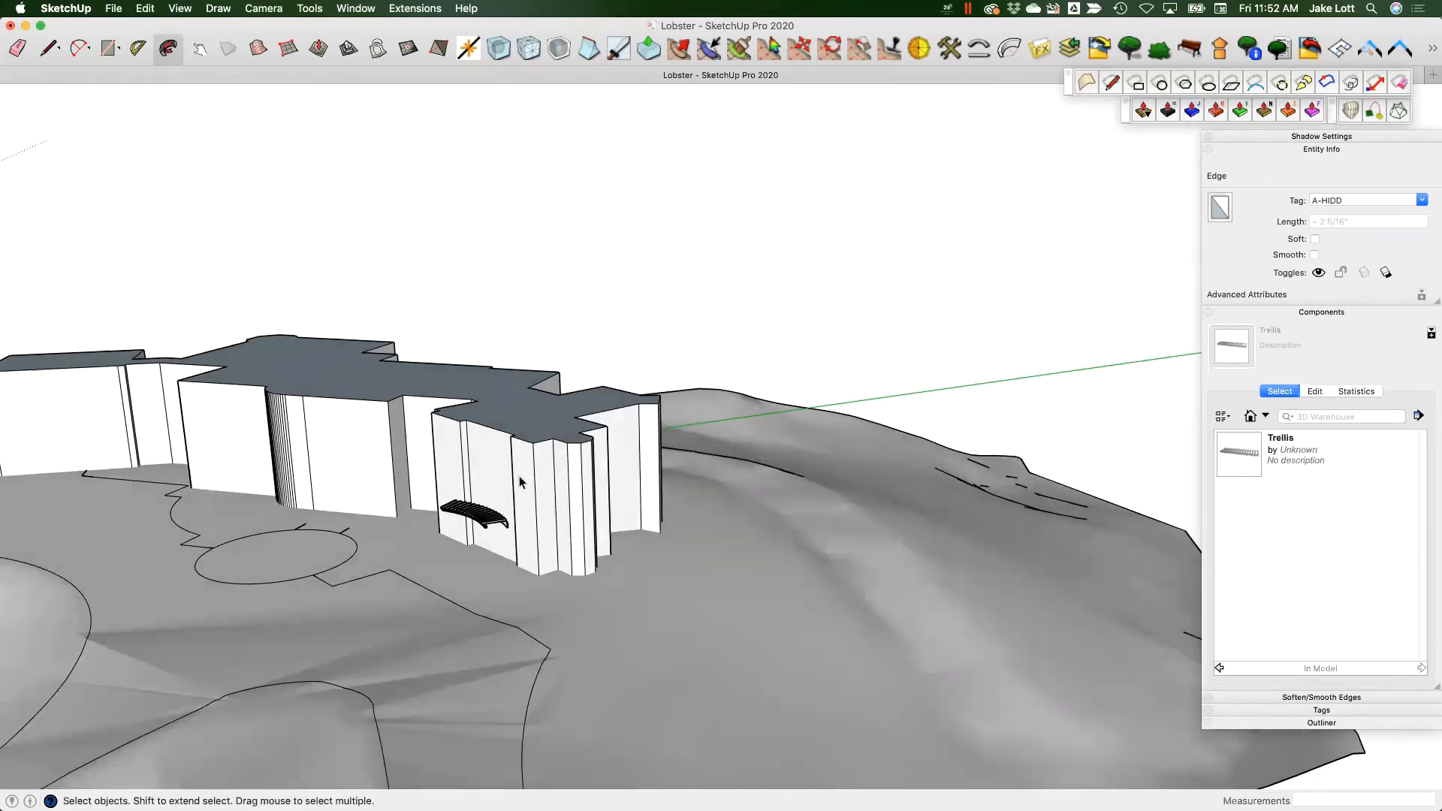
middle_click_drag(686, 444, 634, 460)
scroll(634, 460, "up", 5)
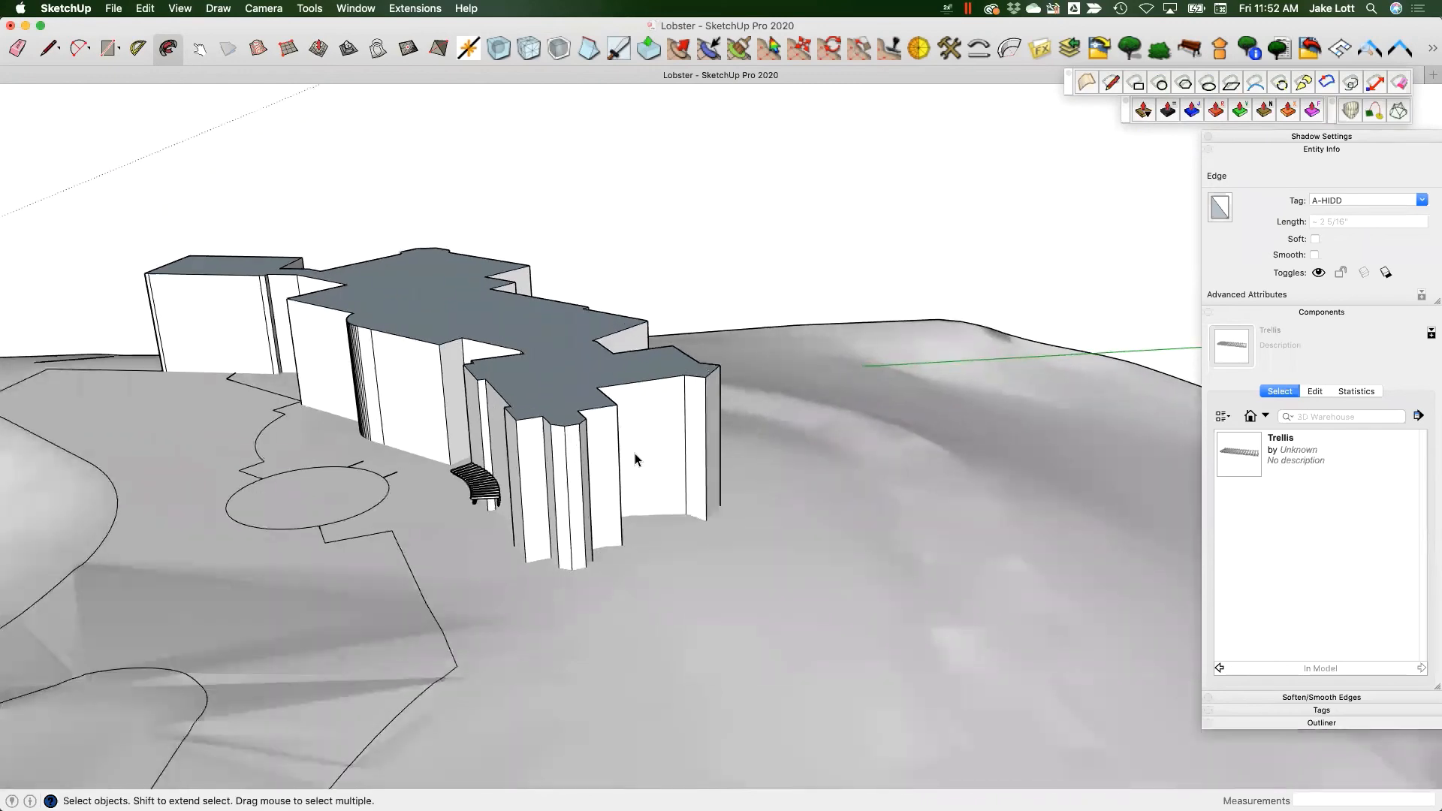
scroll(747, 464, "up", 5)
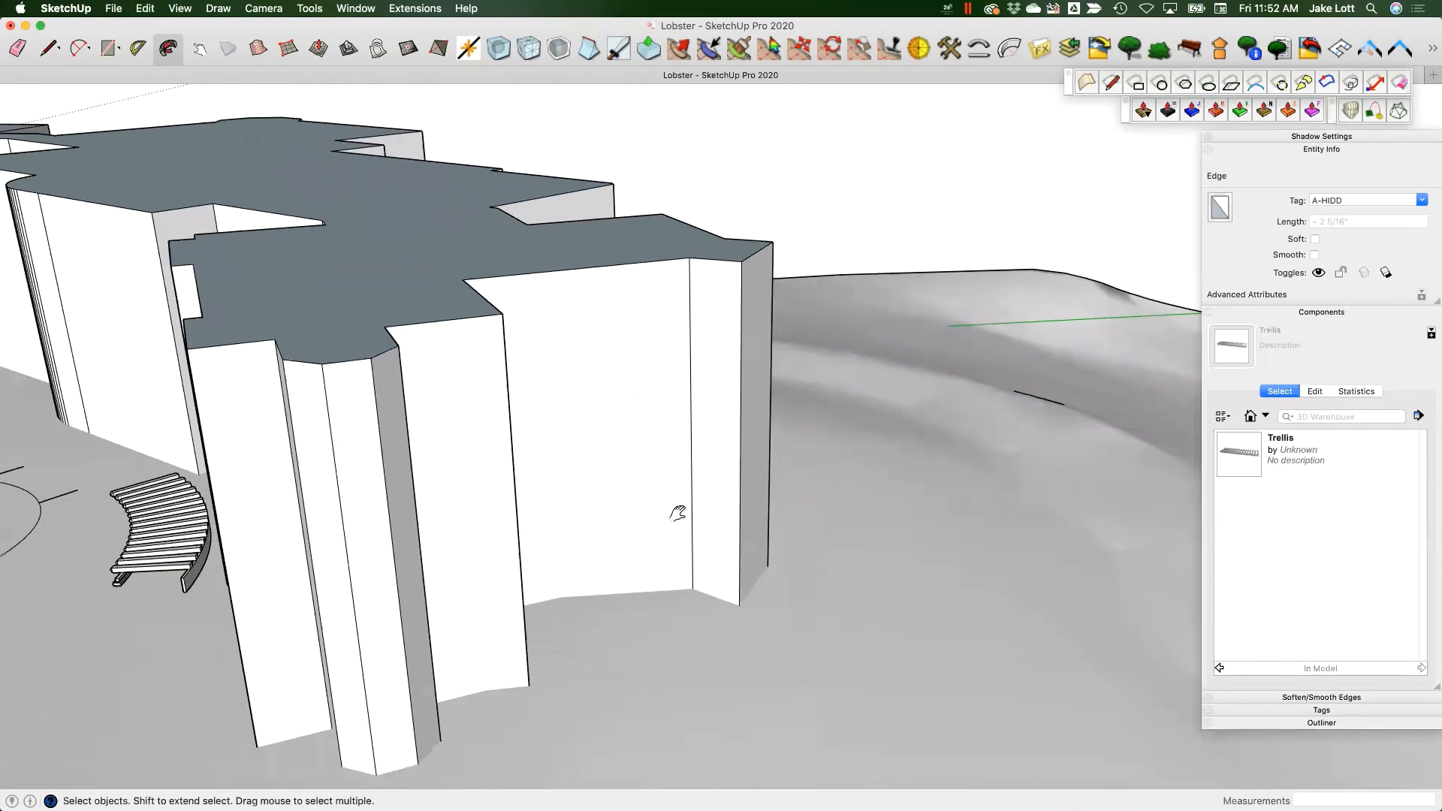
middle_click_drag(678, 514, 557, 406)
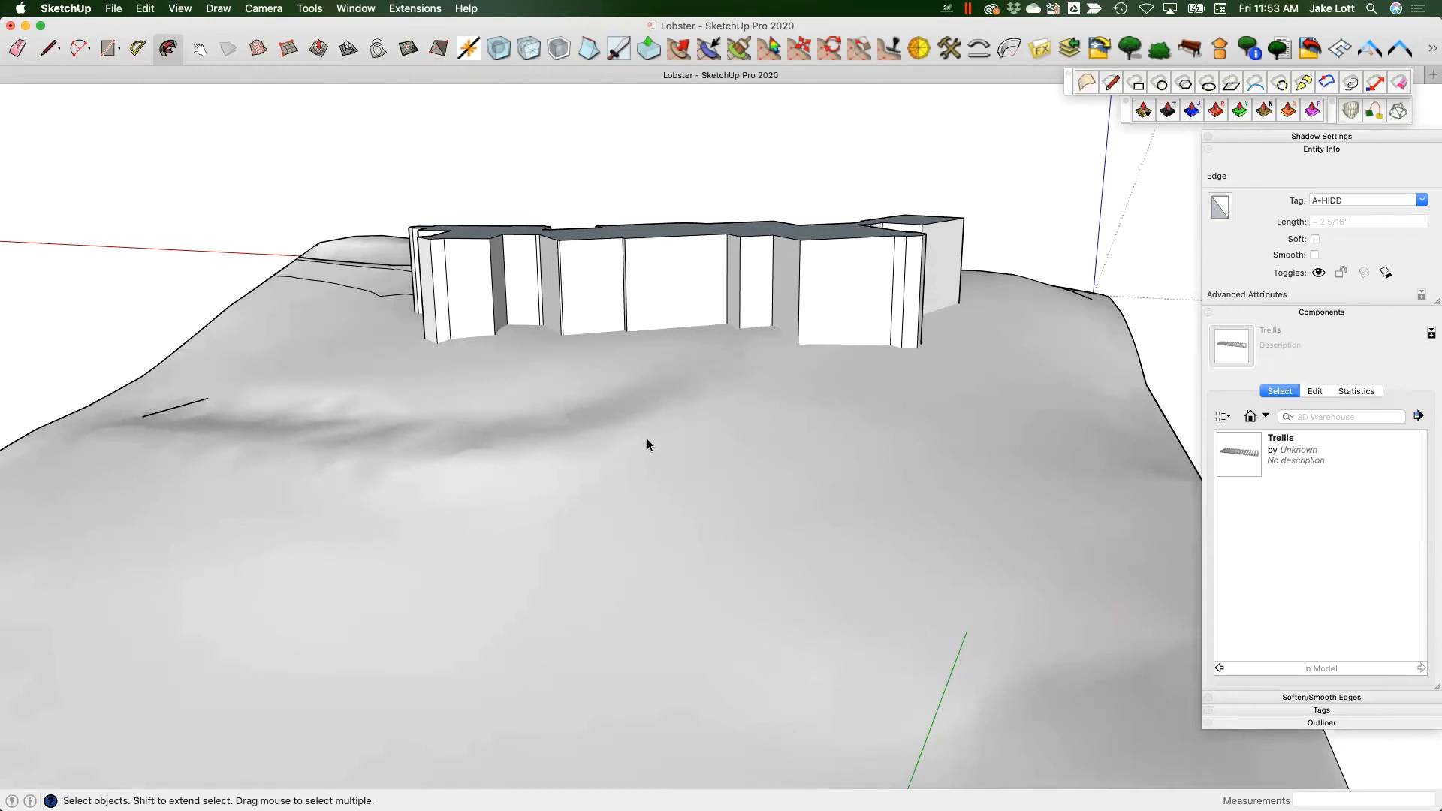
middle_click_drag(550, 438, 748, 449)
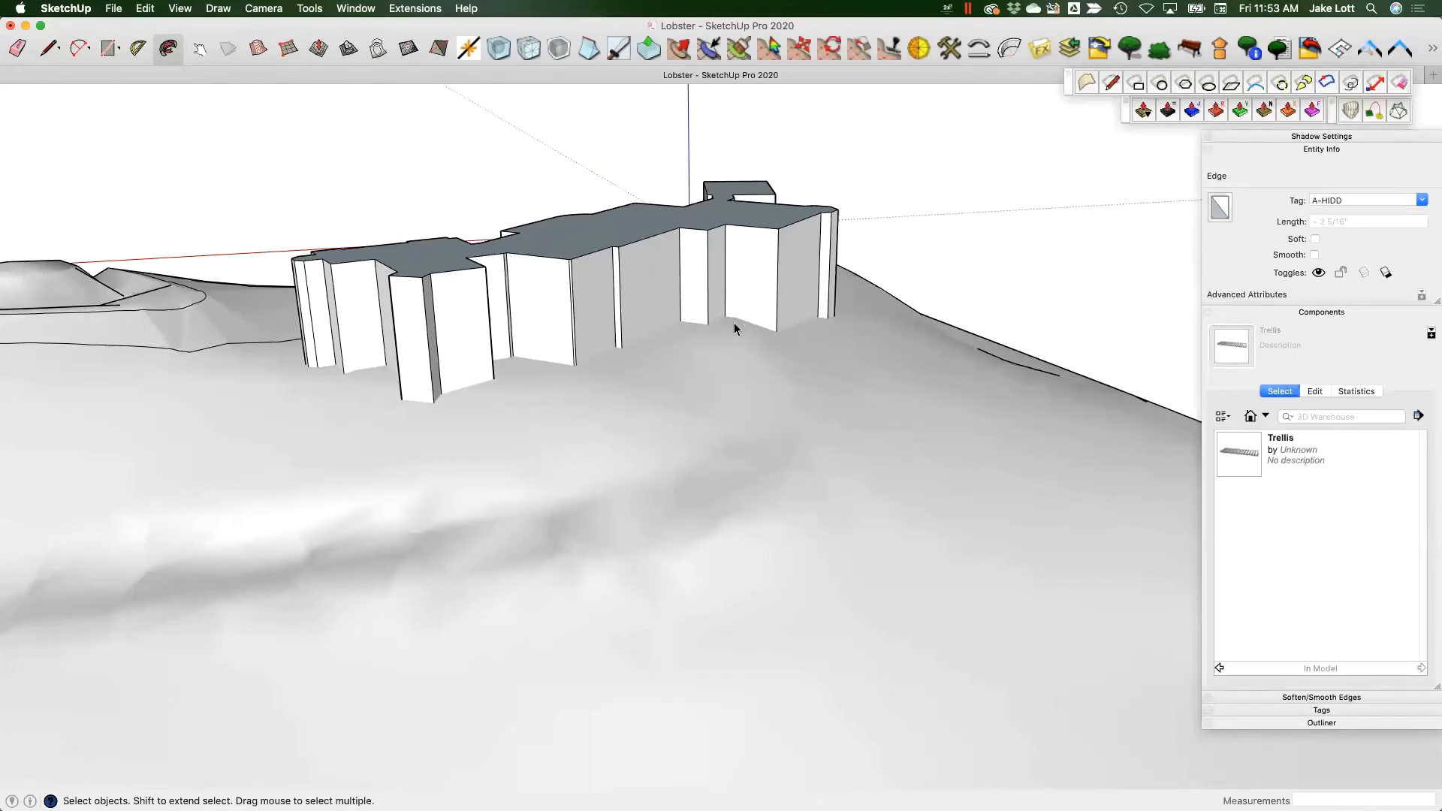
scroll(586, 396, "up", 3)
middle_click_drag(627, 384, 167, 446)
middle_click_drag(332, 449, 861, 411)
scroll(864, 410, "down", 4)
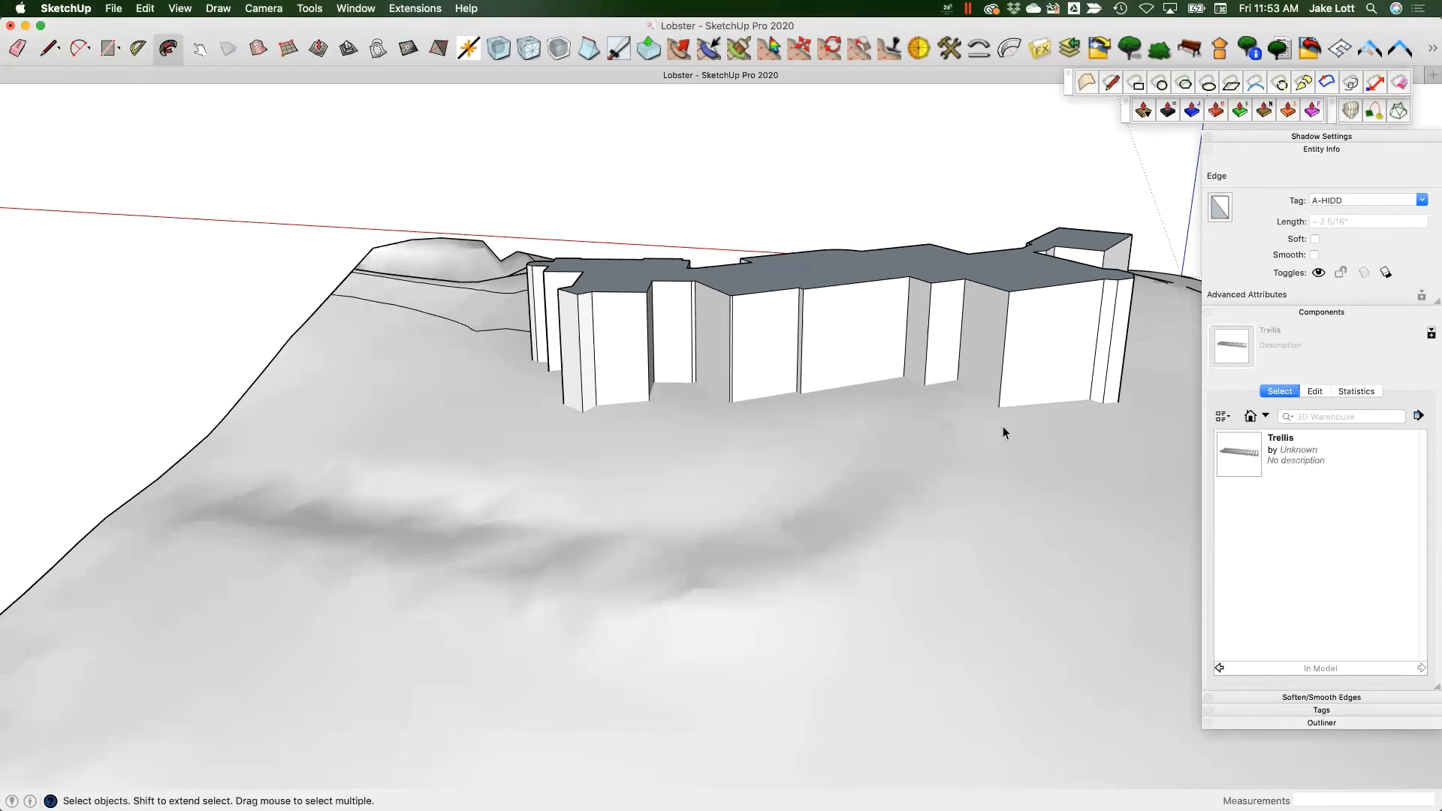
mouse_move(502, 520)
middle_mouse_down()
mouse_move(691, 438)
mouse_move(847, 418)
mouse_move(1055, 462)
mouse_move(689, 466)
mouse_move(927, 499)
mouse_move(458, 403)
mouse_move(769, 483)
mouse_move(498, 494)
middle_mouse_up()
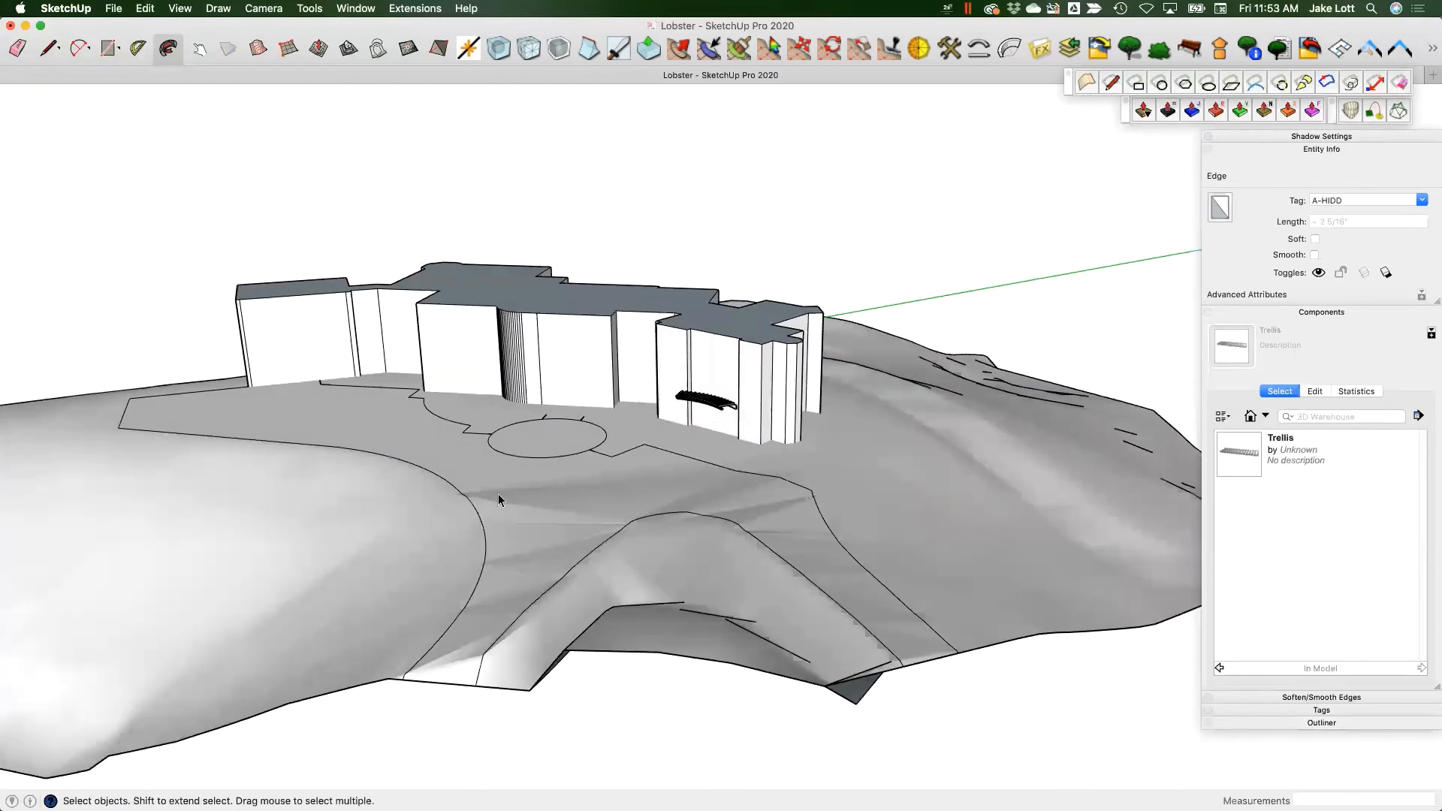
- Try painting the terrain surface with the dark grey material from the Stone collection, and undo the fill
key("b")
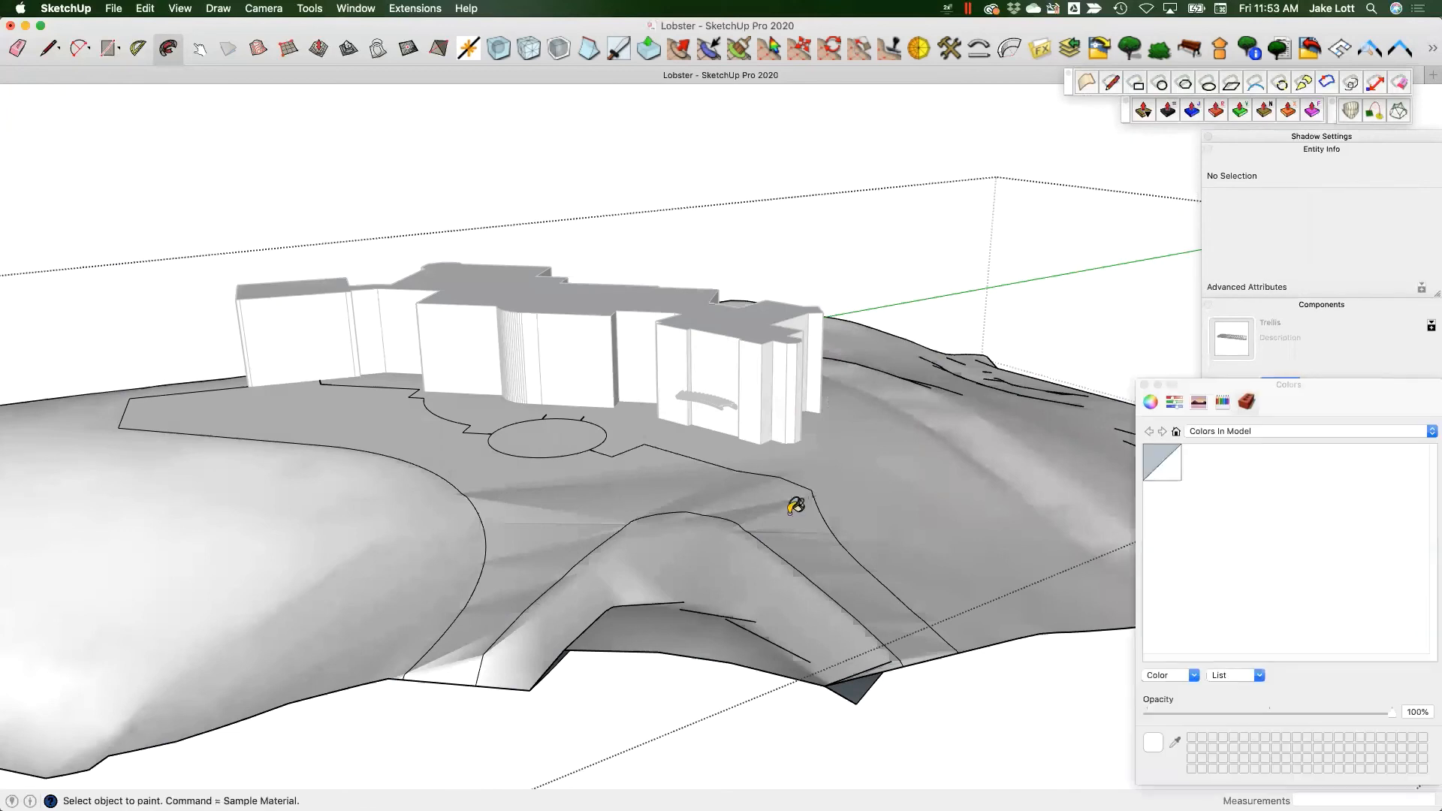
left_click(1202, 432)
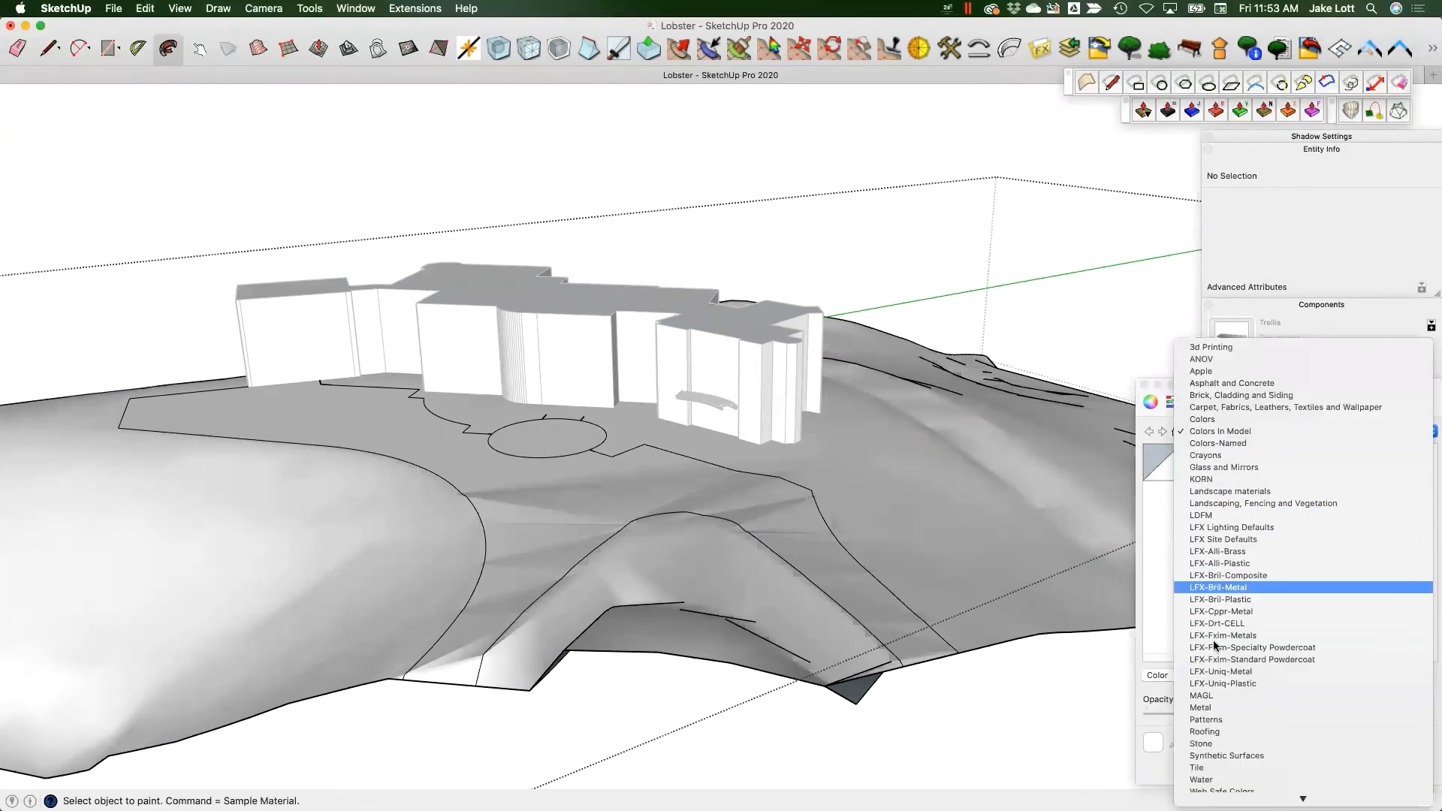
left_click(1202, 744)
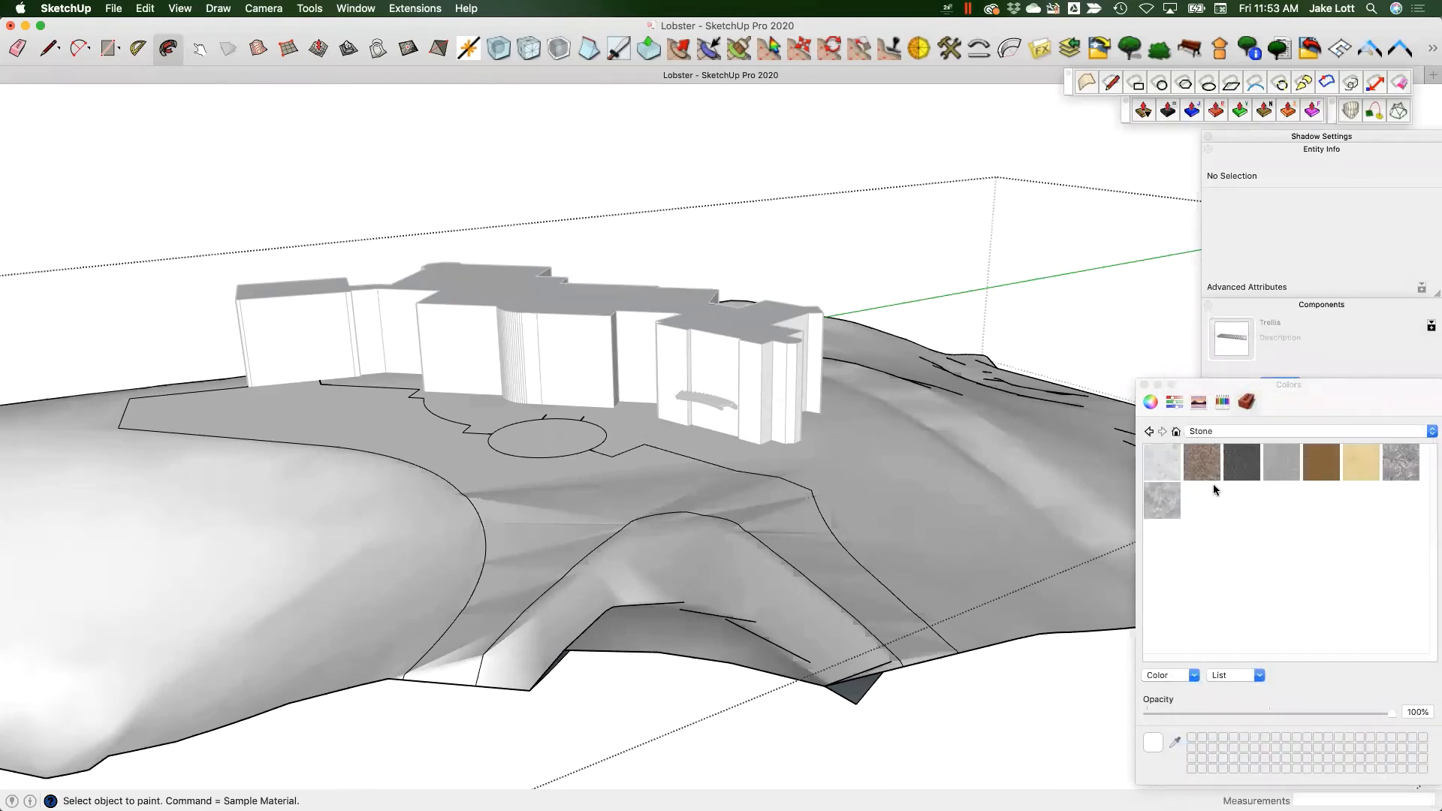
left_click(1239, 469)
left_click(599, 492)
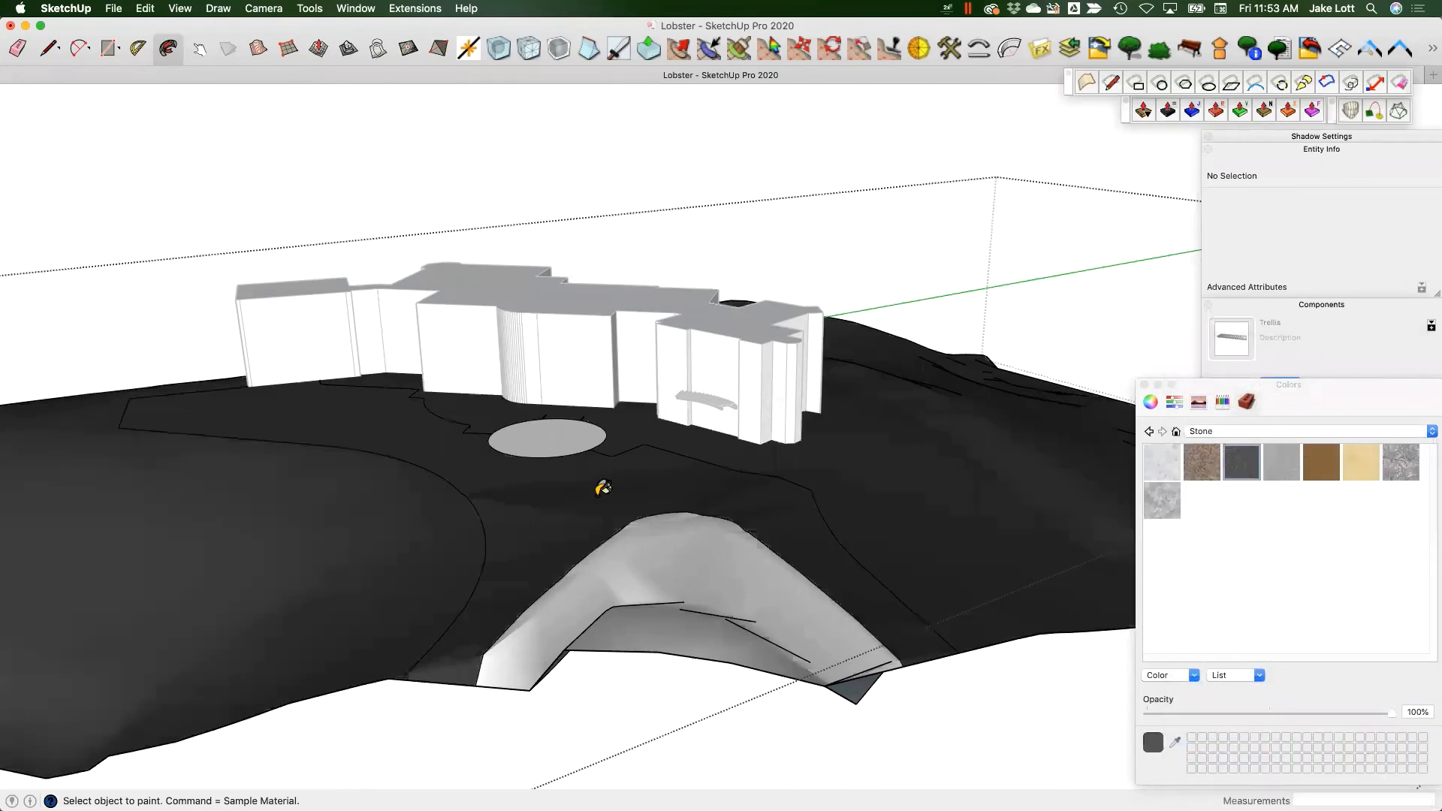
key("space")
key("super+z")
- Select the terrain surface to examine how far the connected face extends around the building and the drawn paths, and clear the selection
mouse_move(596, 489)
middle_mouse_down()
mouse_move(654, 602)
mouse_move(596, 531)
middle_mouse_up()
scroll(593, 537, "up", 2)
left_click(592, 542)
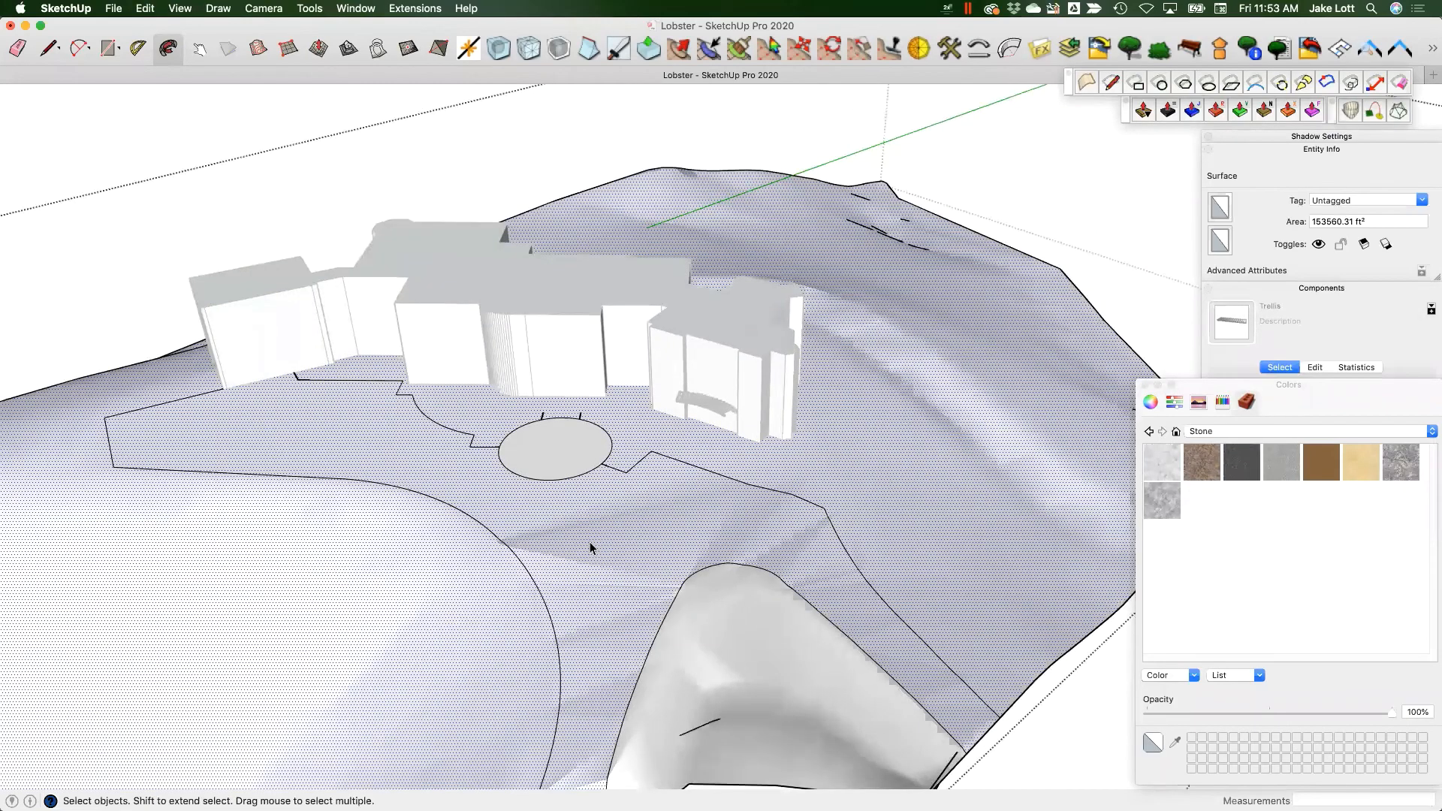
scroll(590, 543, "down", 2)
scroll(328, 406, "up", 5)
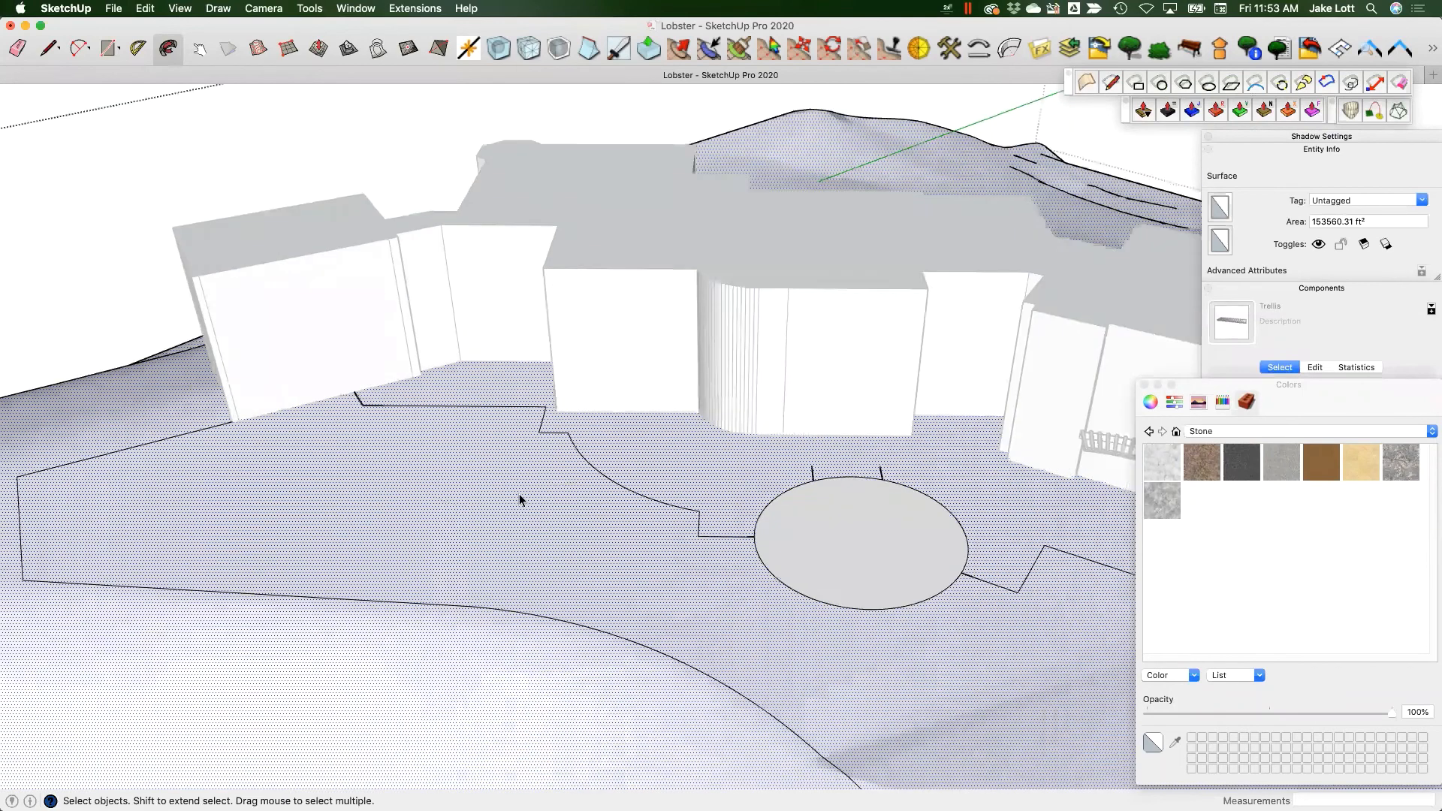
scroll(520, 493, "down", 5)
middle_click_drag(700, 573, 628, 586)
scroll(625, 585, "up", 1)
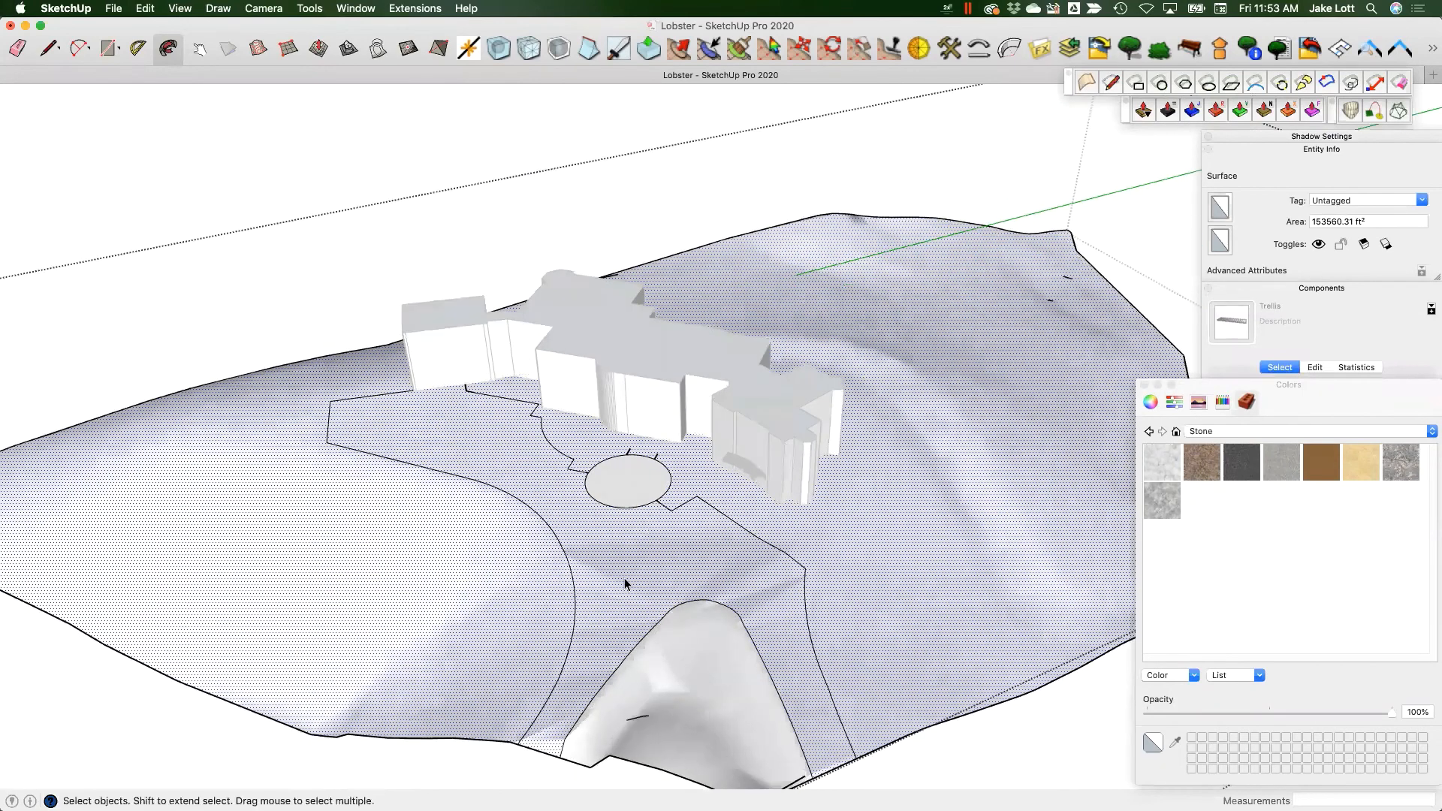
key("Escape")
- Examine the terrain along the rear wall of the building, where no surface outlines are drawn
middle_click_drag(563, 531, 564, 460)
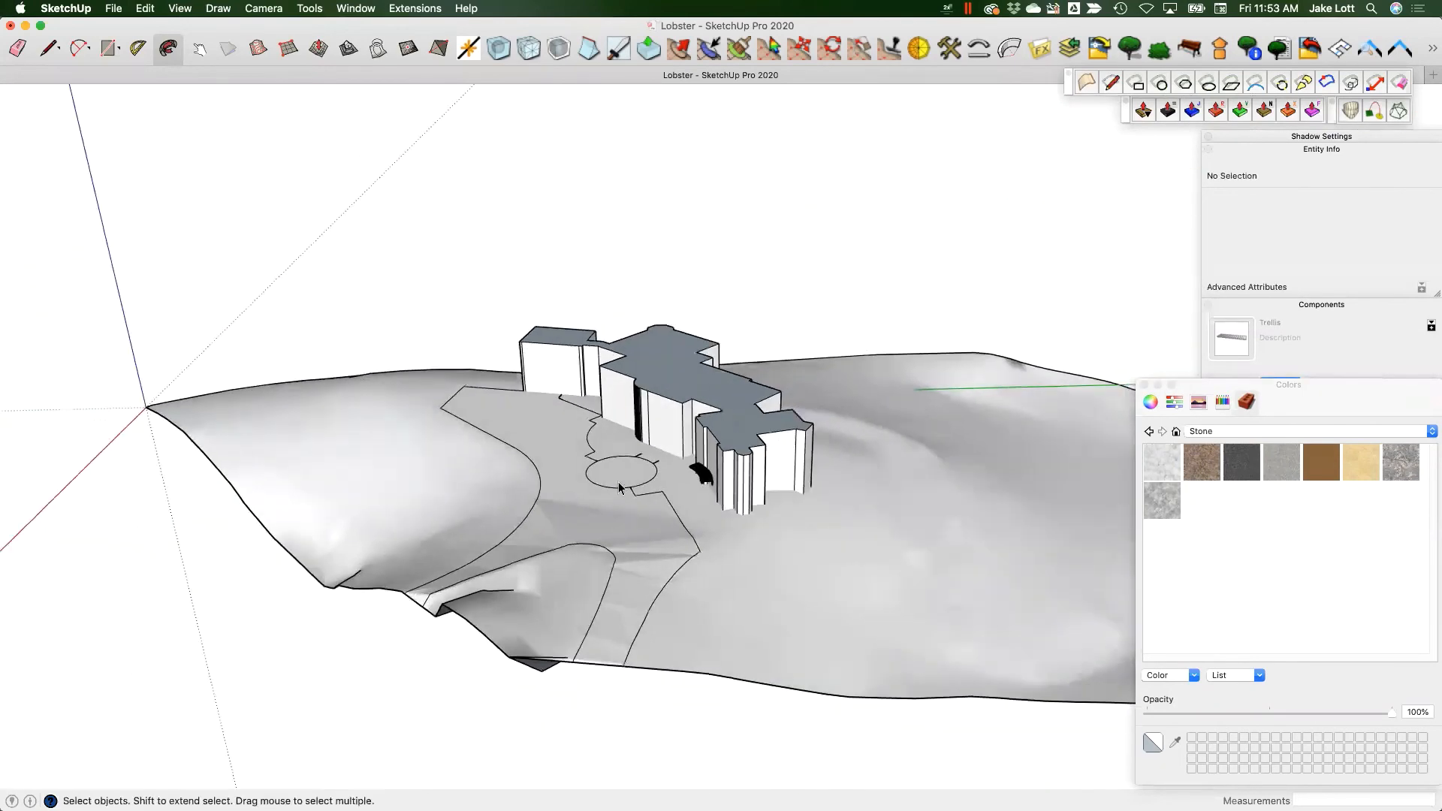
middle_click_drag(713, 534, 433, 585)
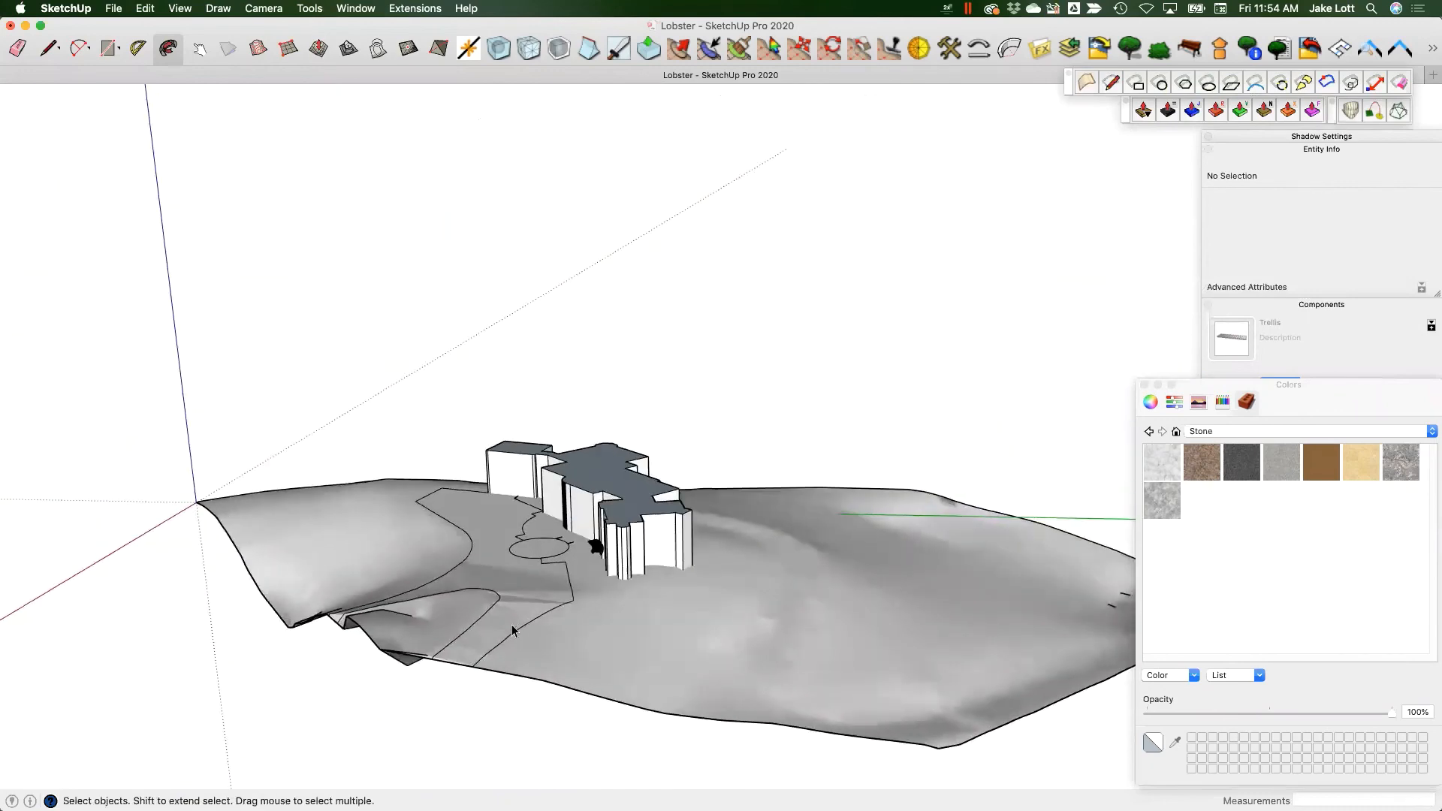
middle_click_drag(801, 597, 836, 583)
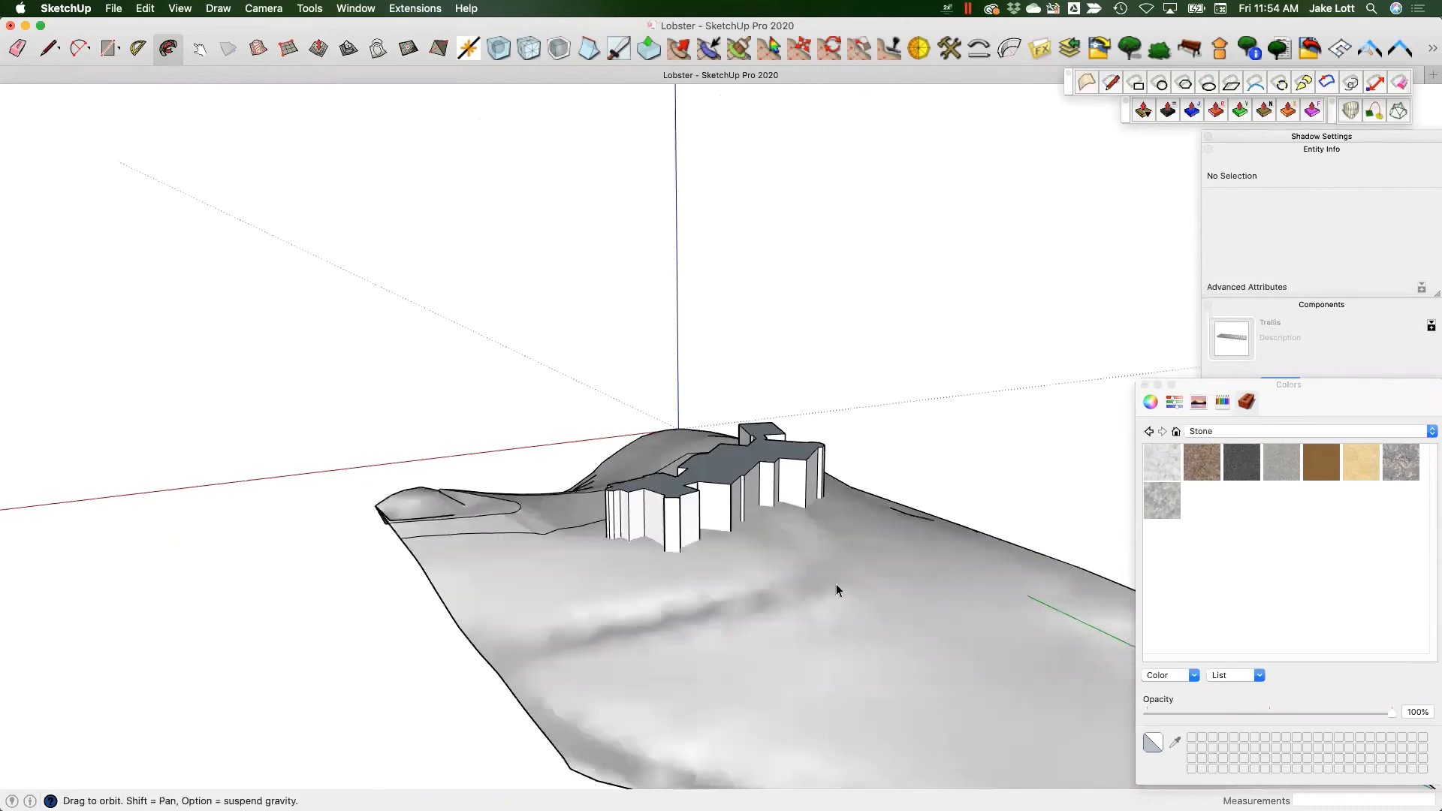
scroll(777, 503, "up", 6)
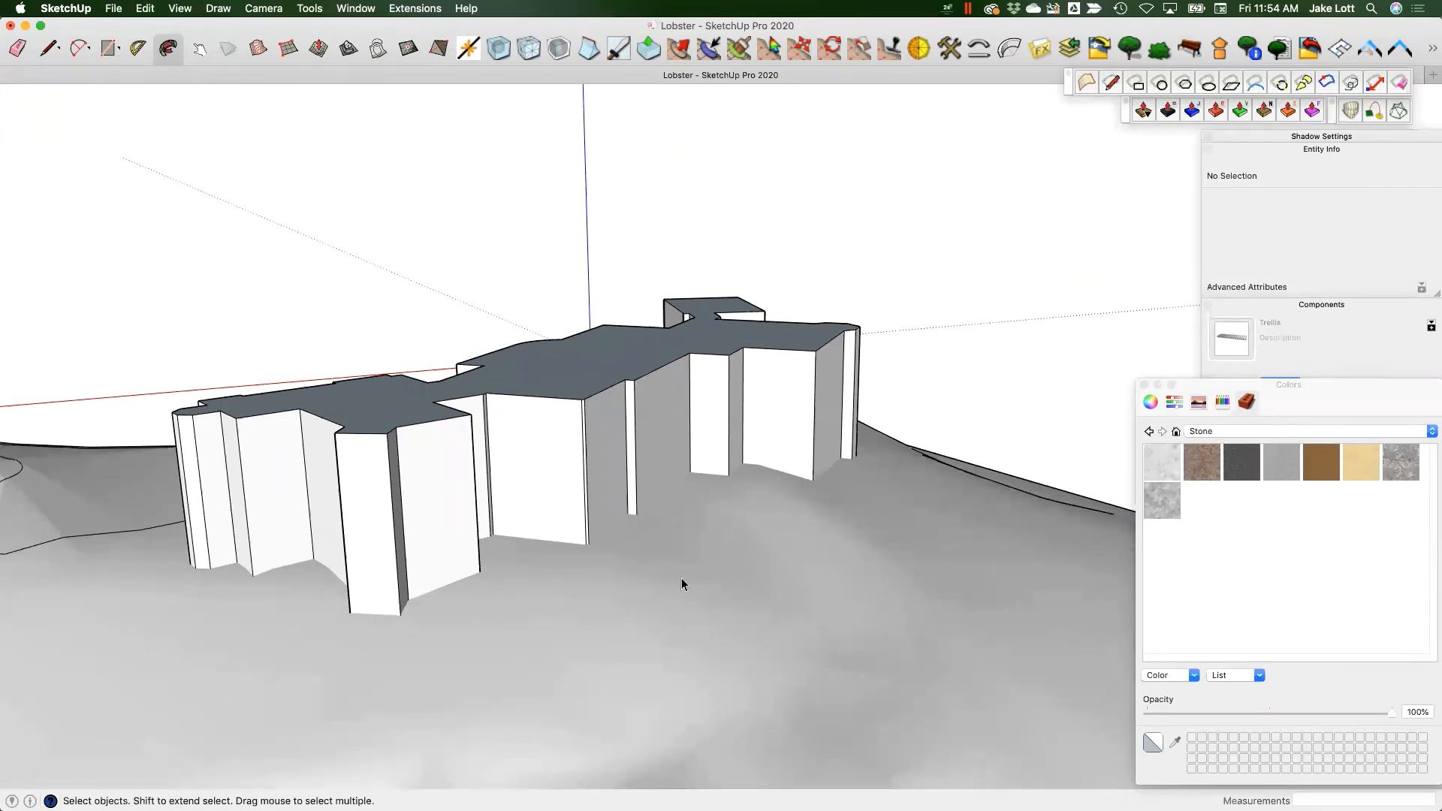
scroll(901, 534, "up", 2)
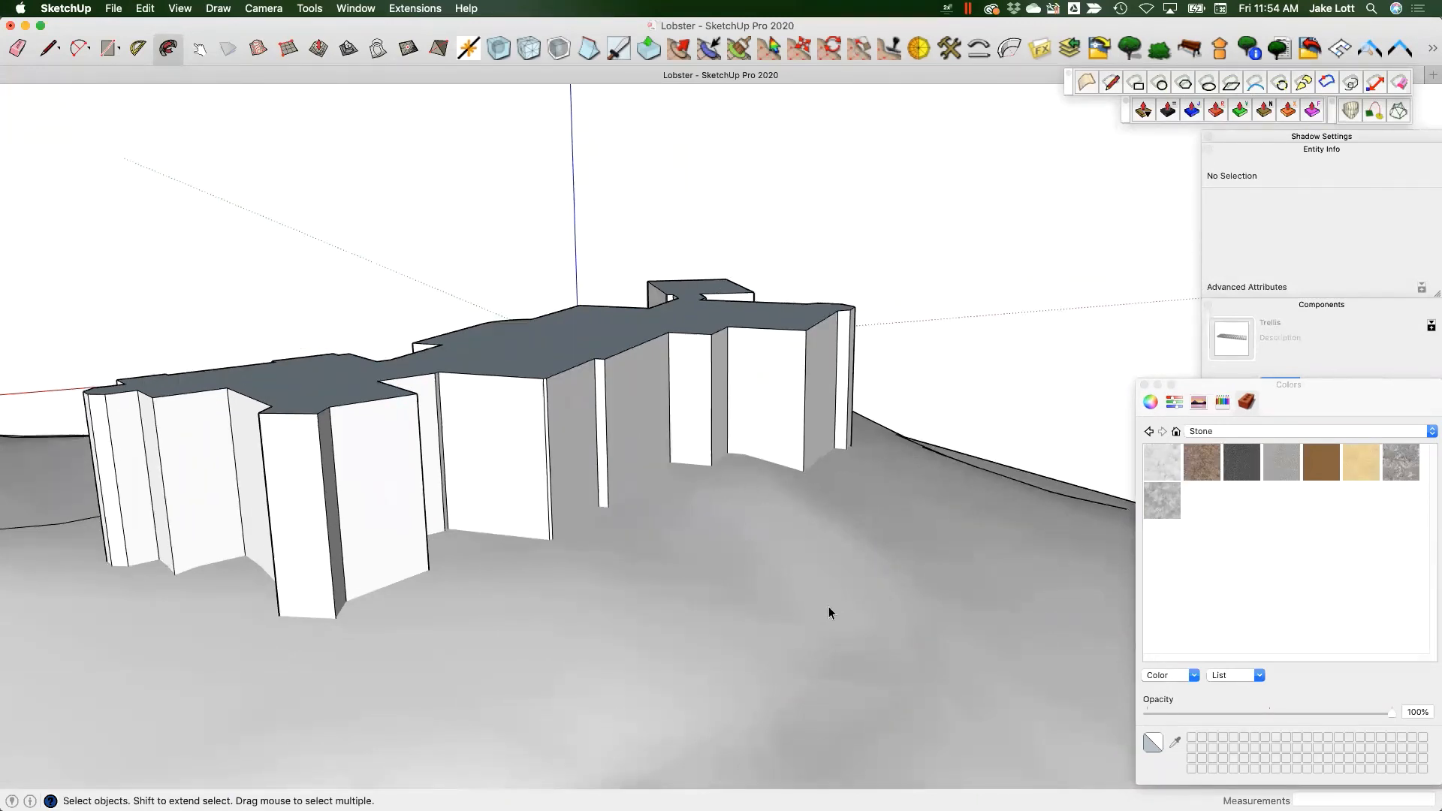
scroll(651, 665, "down", 3)
middle_click_drag(660, 670, 296, 548)
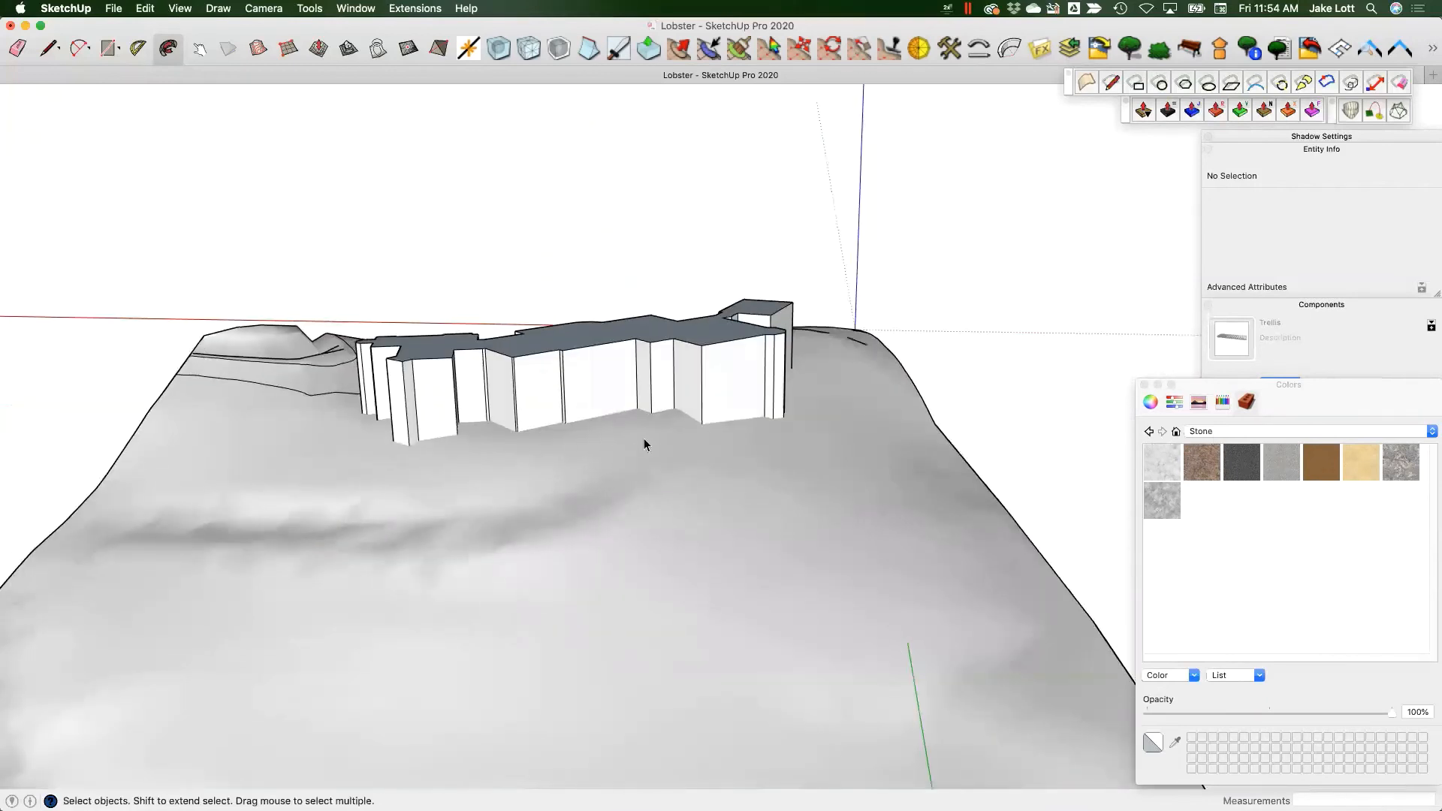
scroll(527, 447, "up", 5)
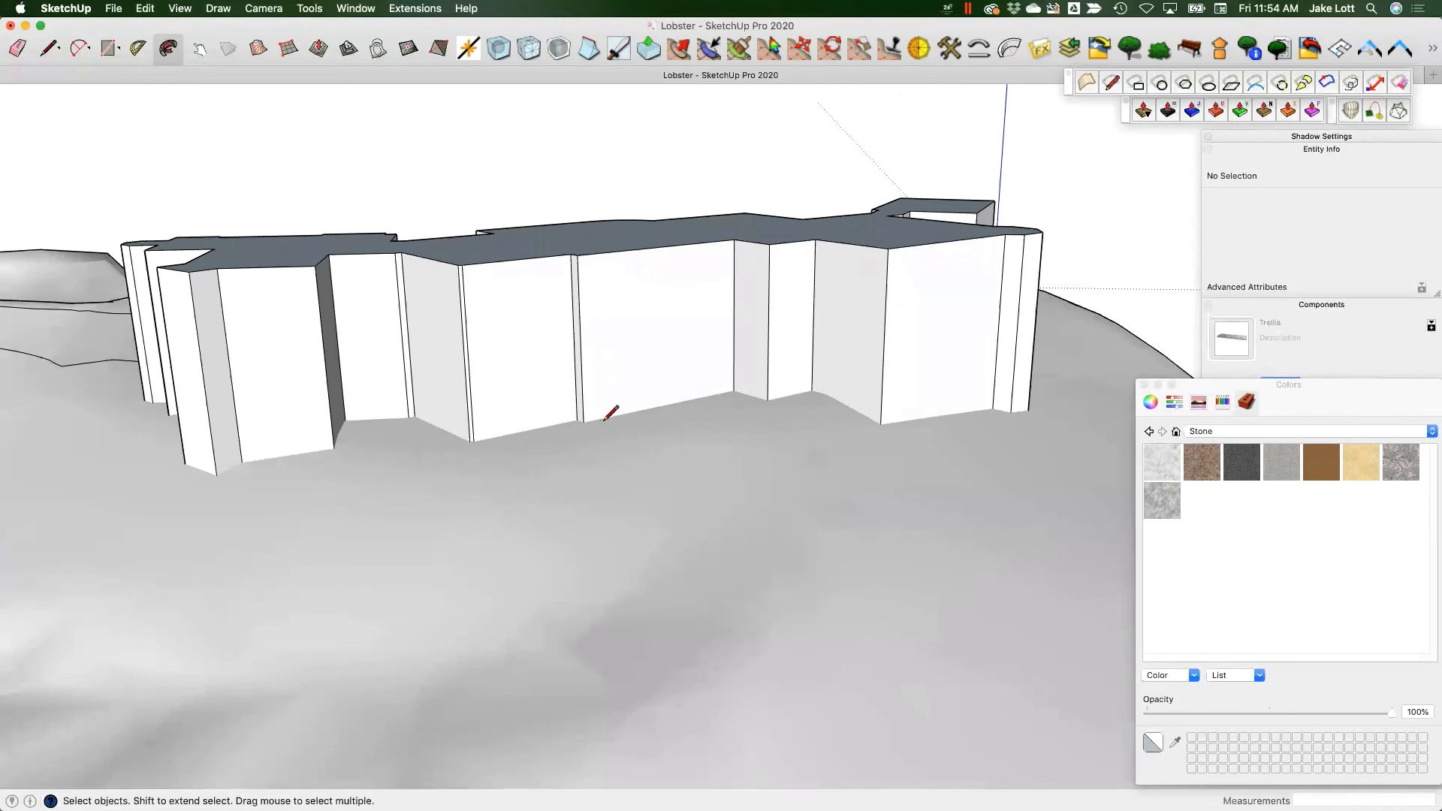
key("l")
left_click(592, 420)
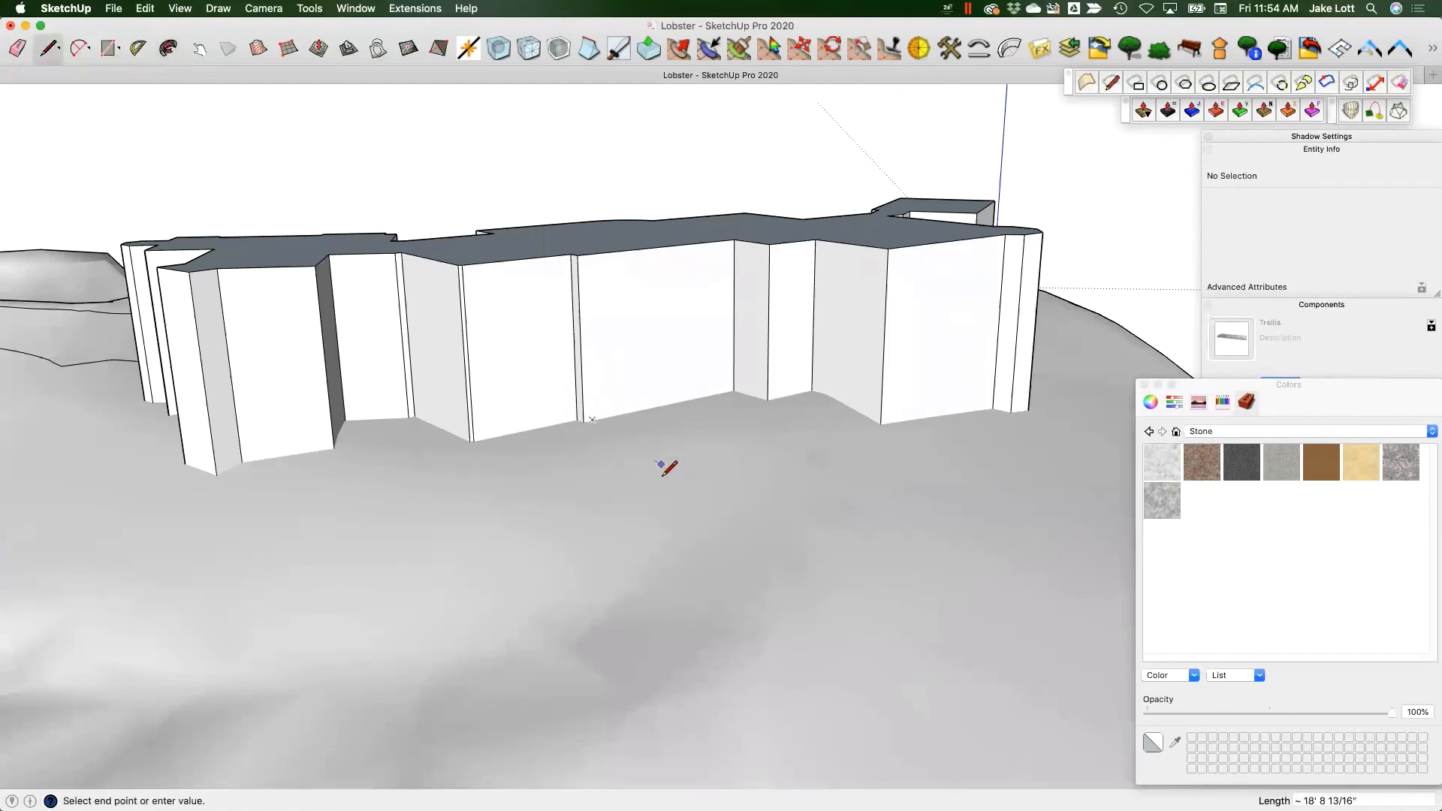
scroll(637, 473, "down", 2)
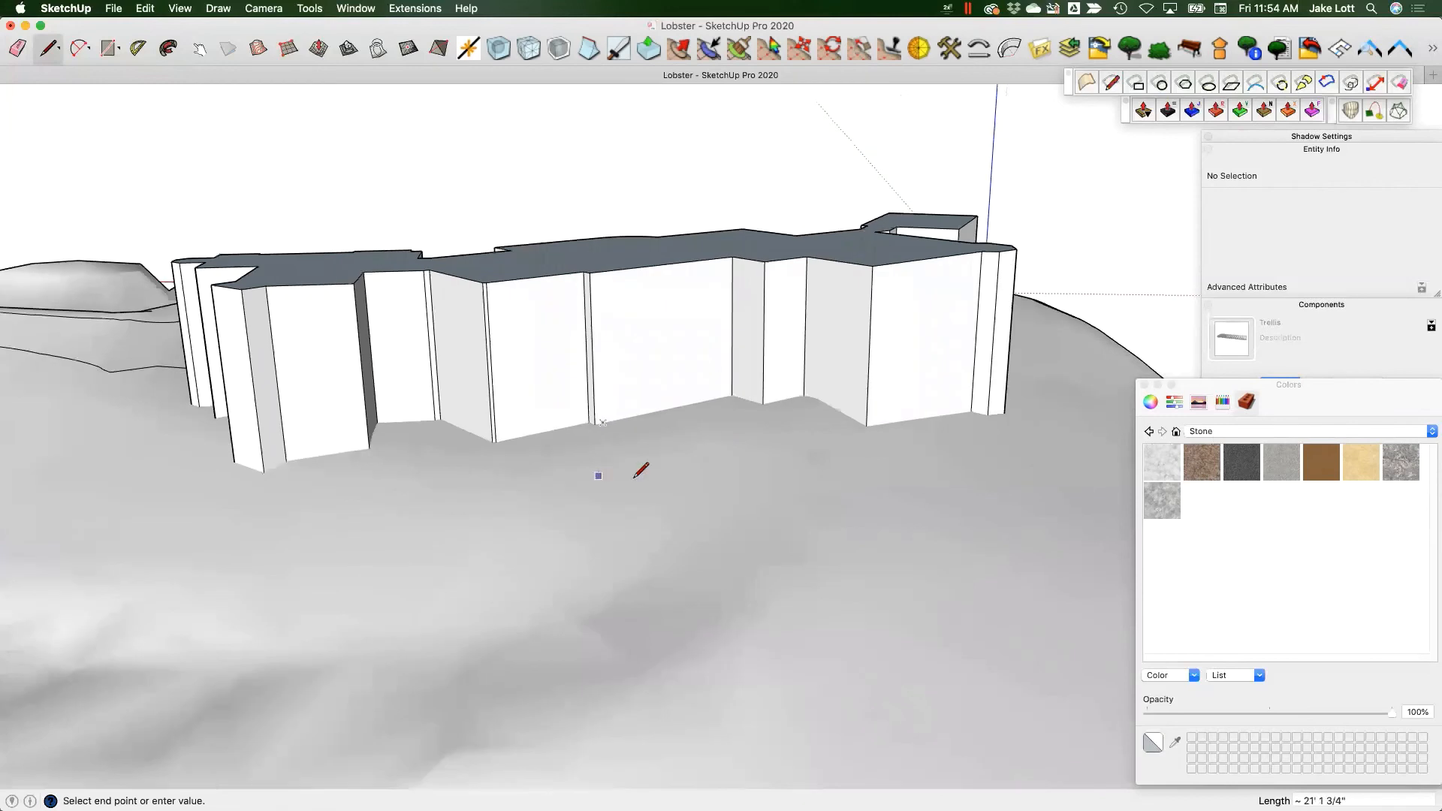
scroll(646, 493, "down", 3)
middle_click_drag(645, 545, 692, 520)
key("Escape")
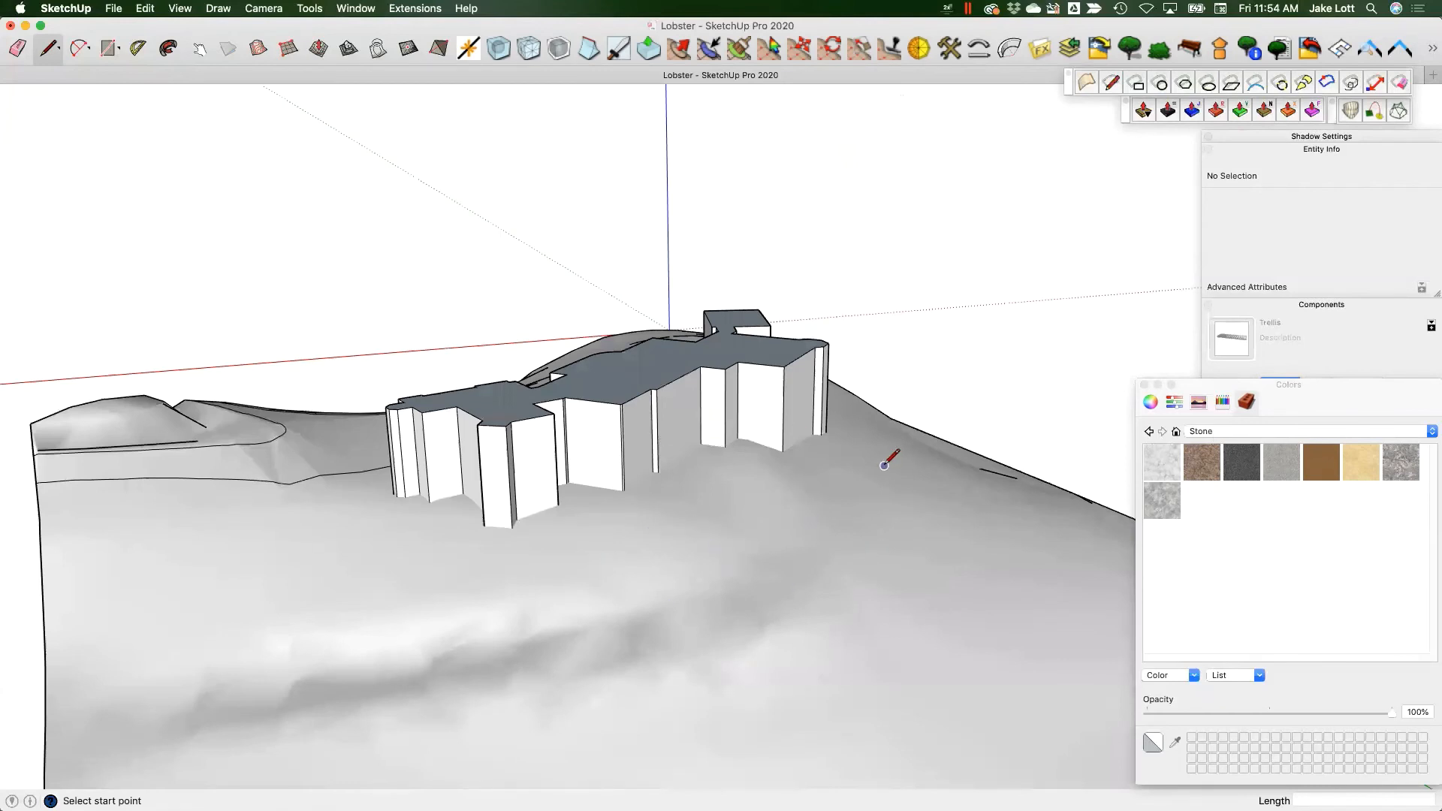
key("space")
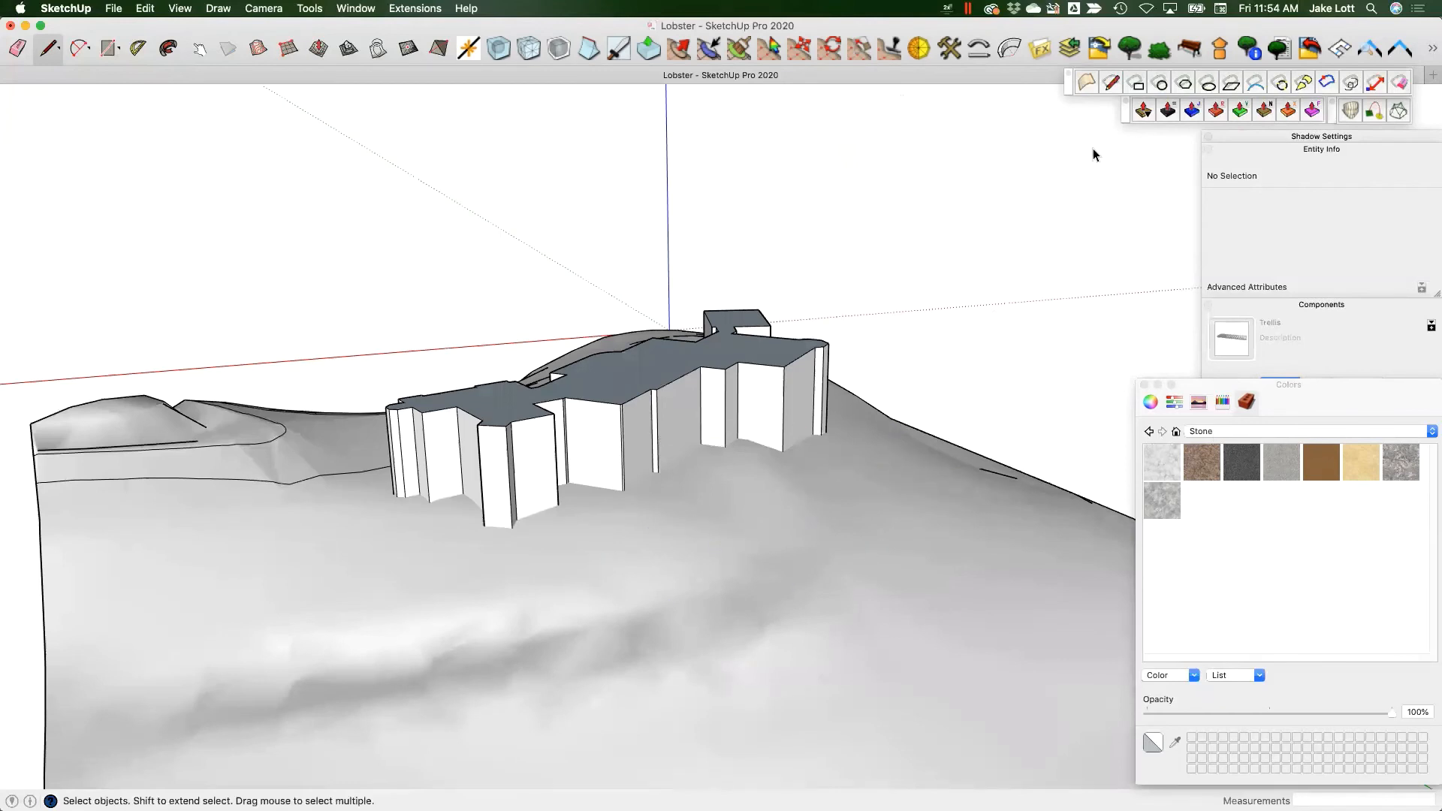
- Draw a closed plain-line outline on the terrain with the on-surface Line tool, starting and ending at the building's rear wall
left_click(1111, 82)
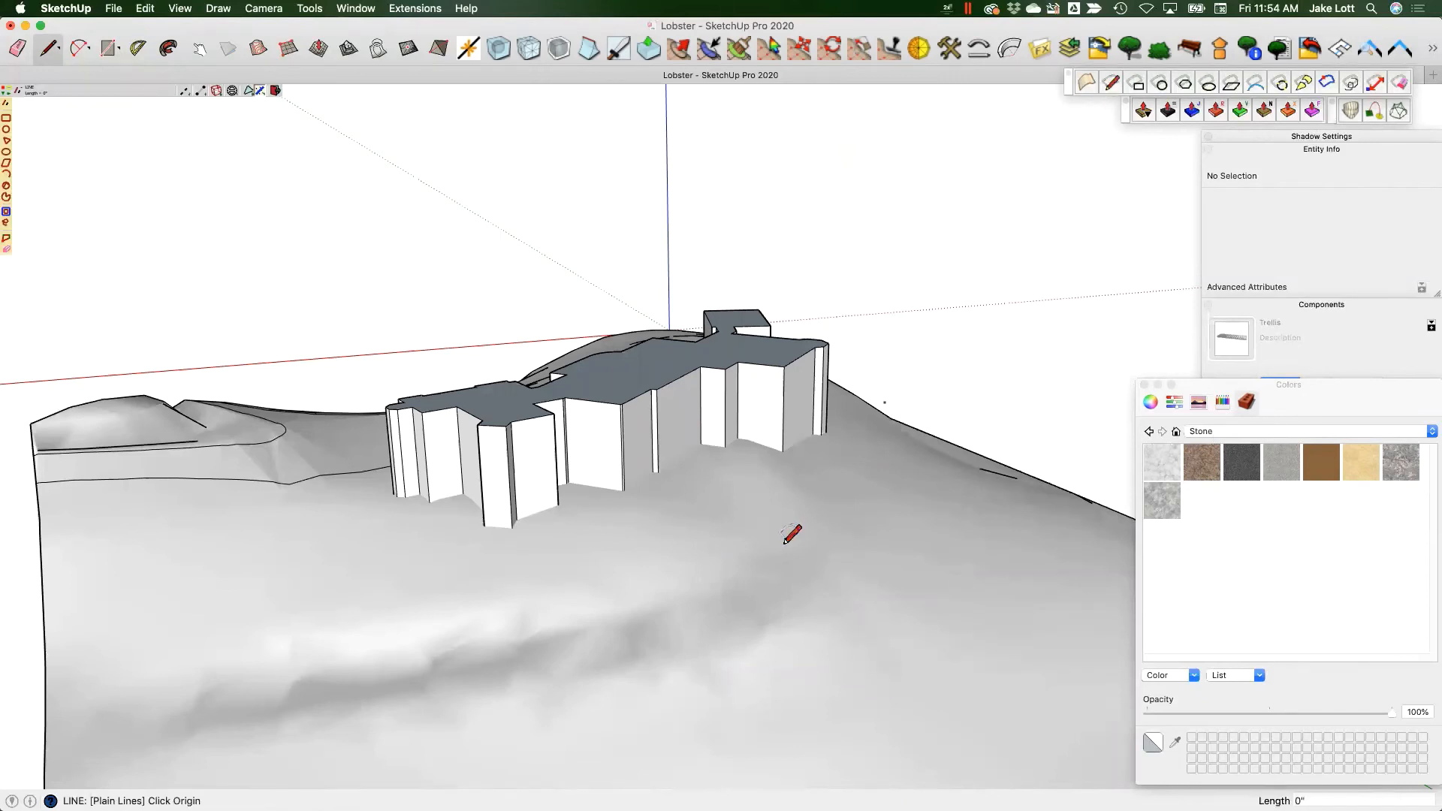
left_click(642, 485)
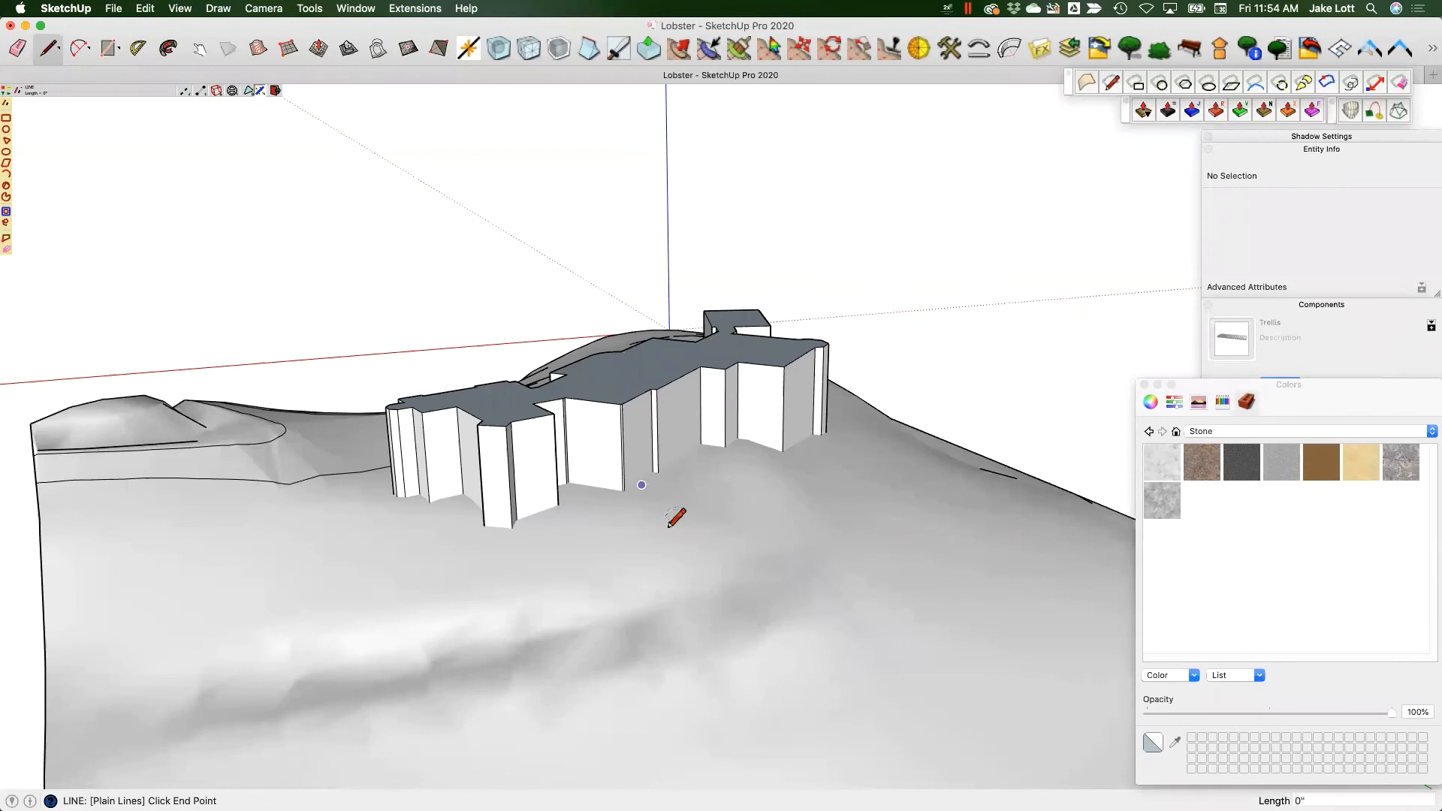
left_click(706, 596)
left_click(933, 531)
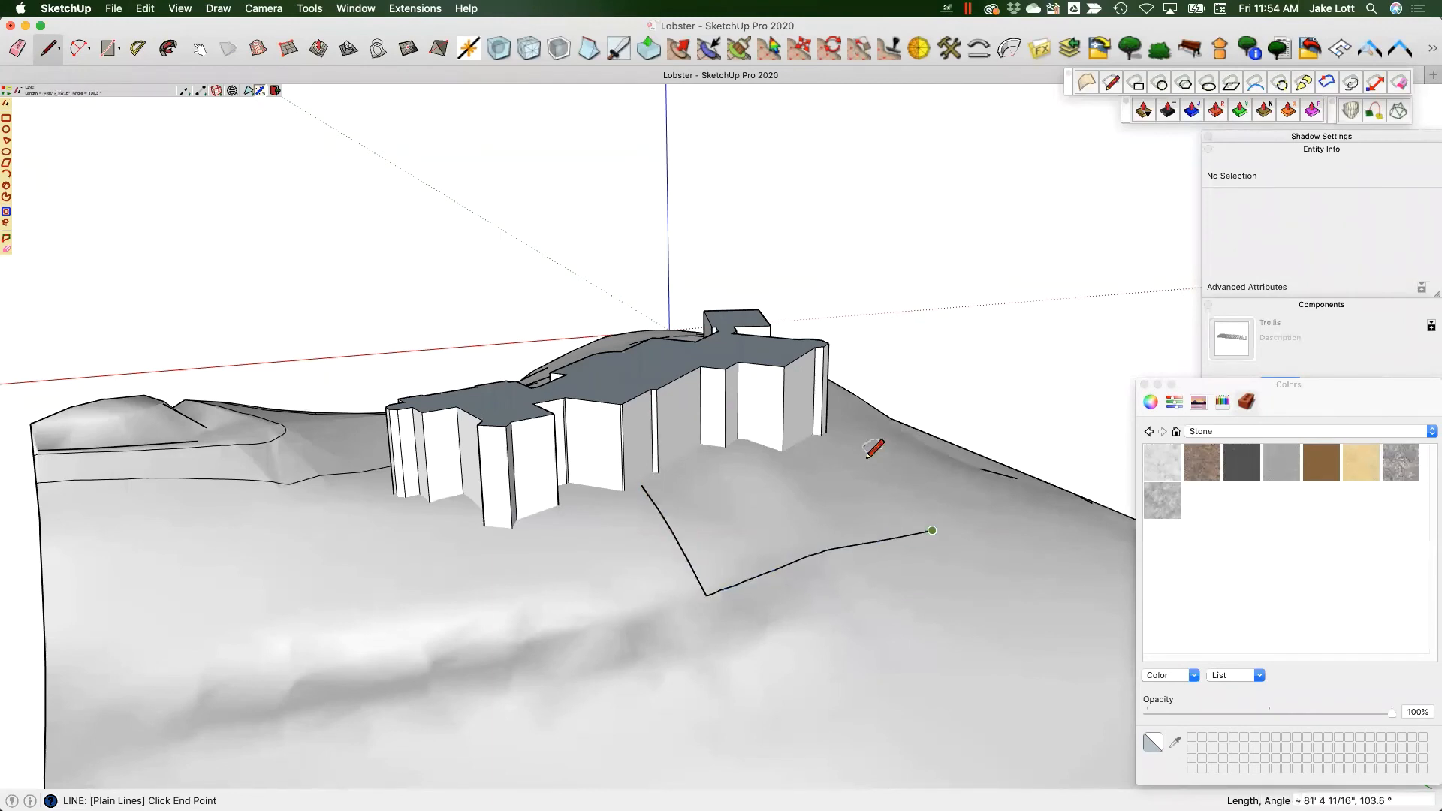
left_click(813, 444)
left_click(799, 443)
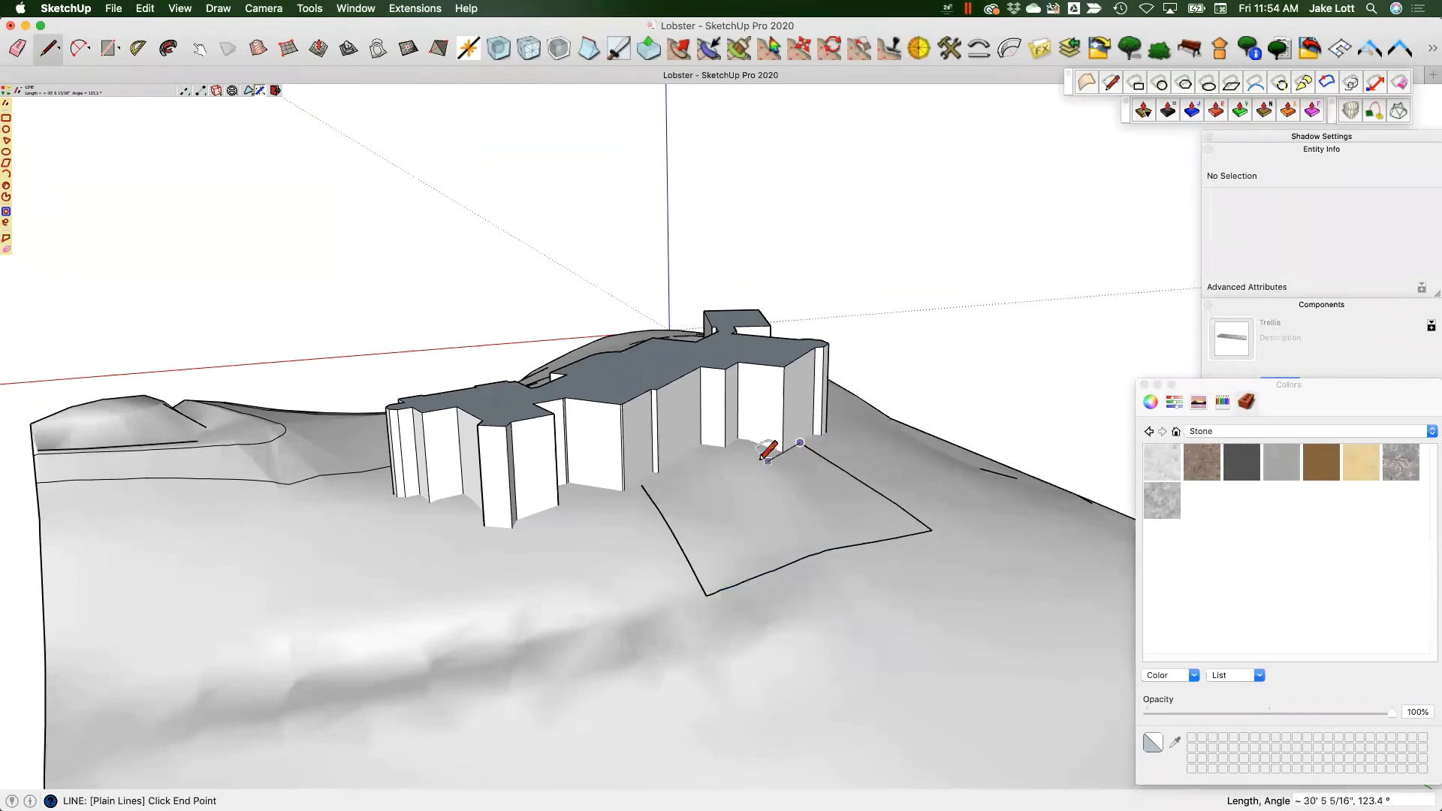
left_click(745, 459)
left_click(682, 455)
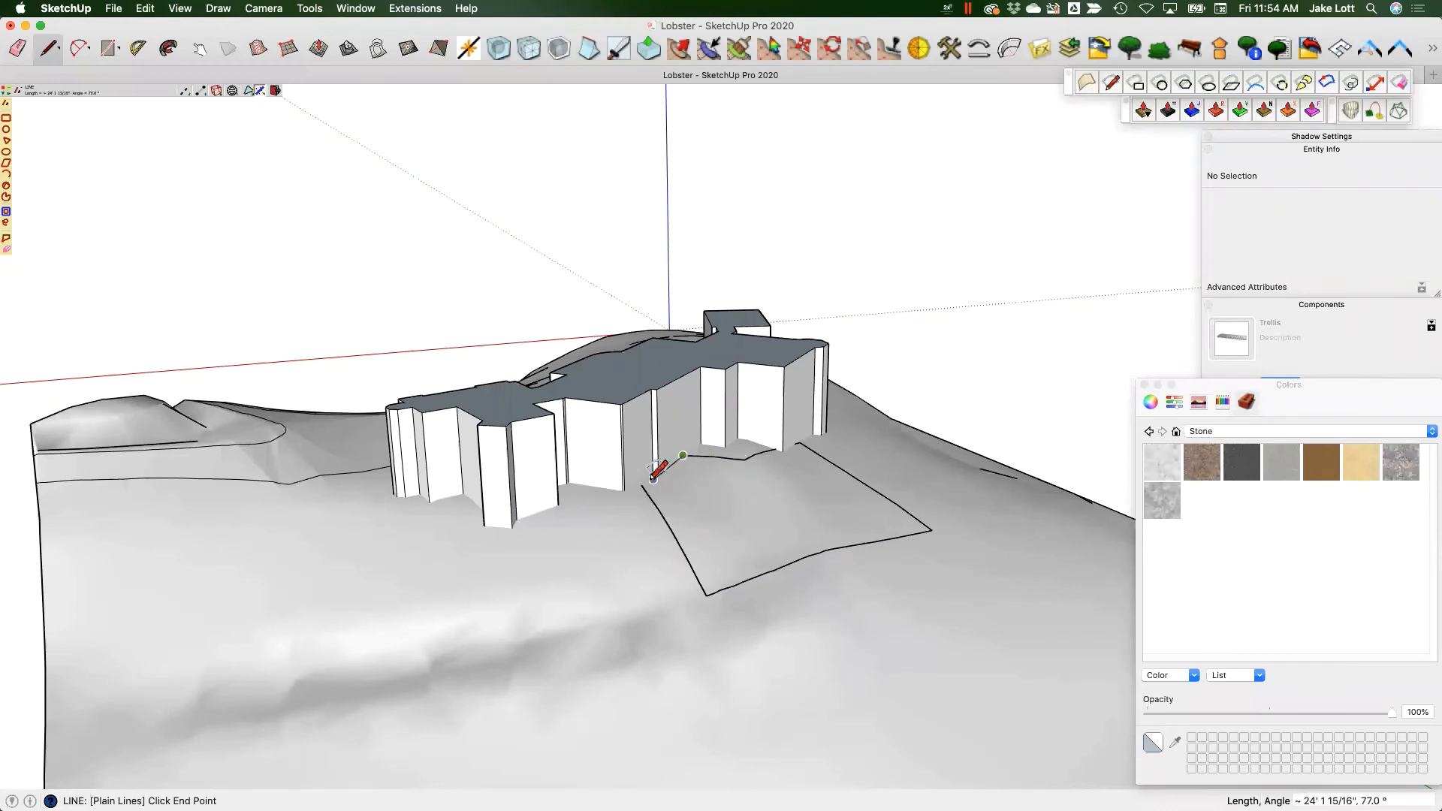
left_click(642, 484)
middle_click_drag(719, 538, 660, 516)
key("space")
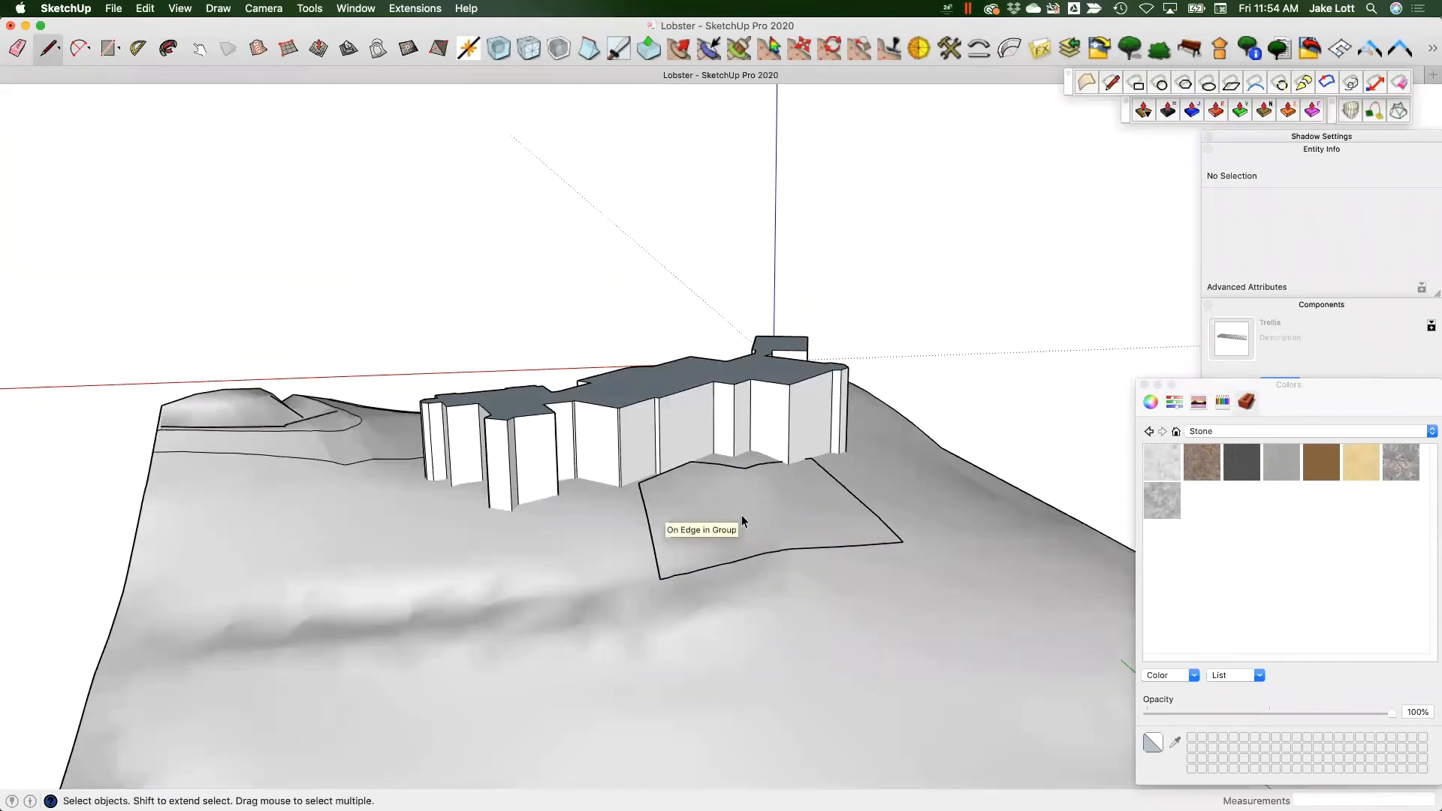
- Move the closed surface-drawn outline from the rear wall to clear space beside the terrain, about 210' along the red axis
left_click(793, 519)
middle_click_drag(795, 518, 739, 555)
triple_click(772, 553)
key("m")
scroll(740, 555, "down", 3)
left_click(741, 560)
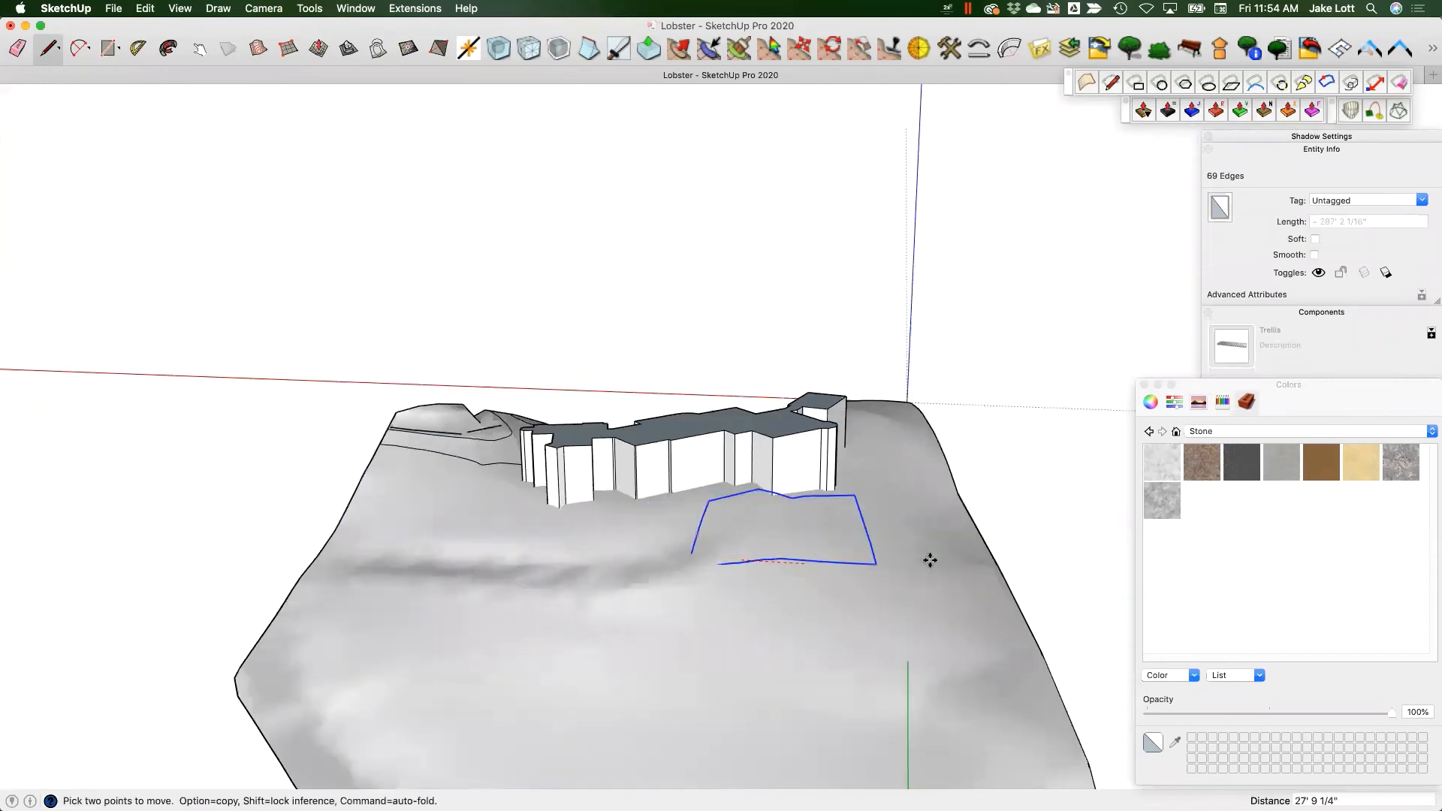
middle_click_drag(1065, 569, 714, 525)
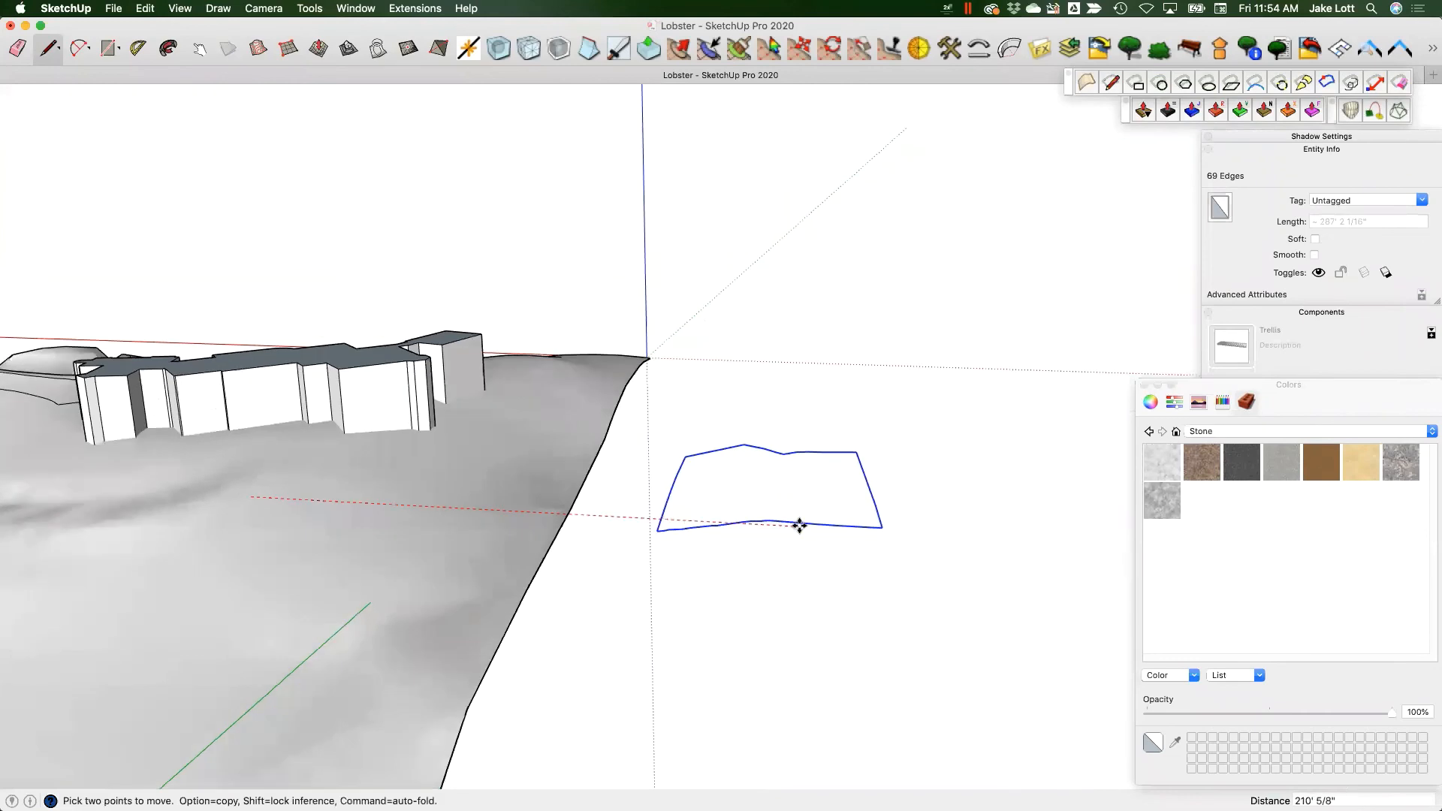
middle_click_drag(522, 437, 721, 462)
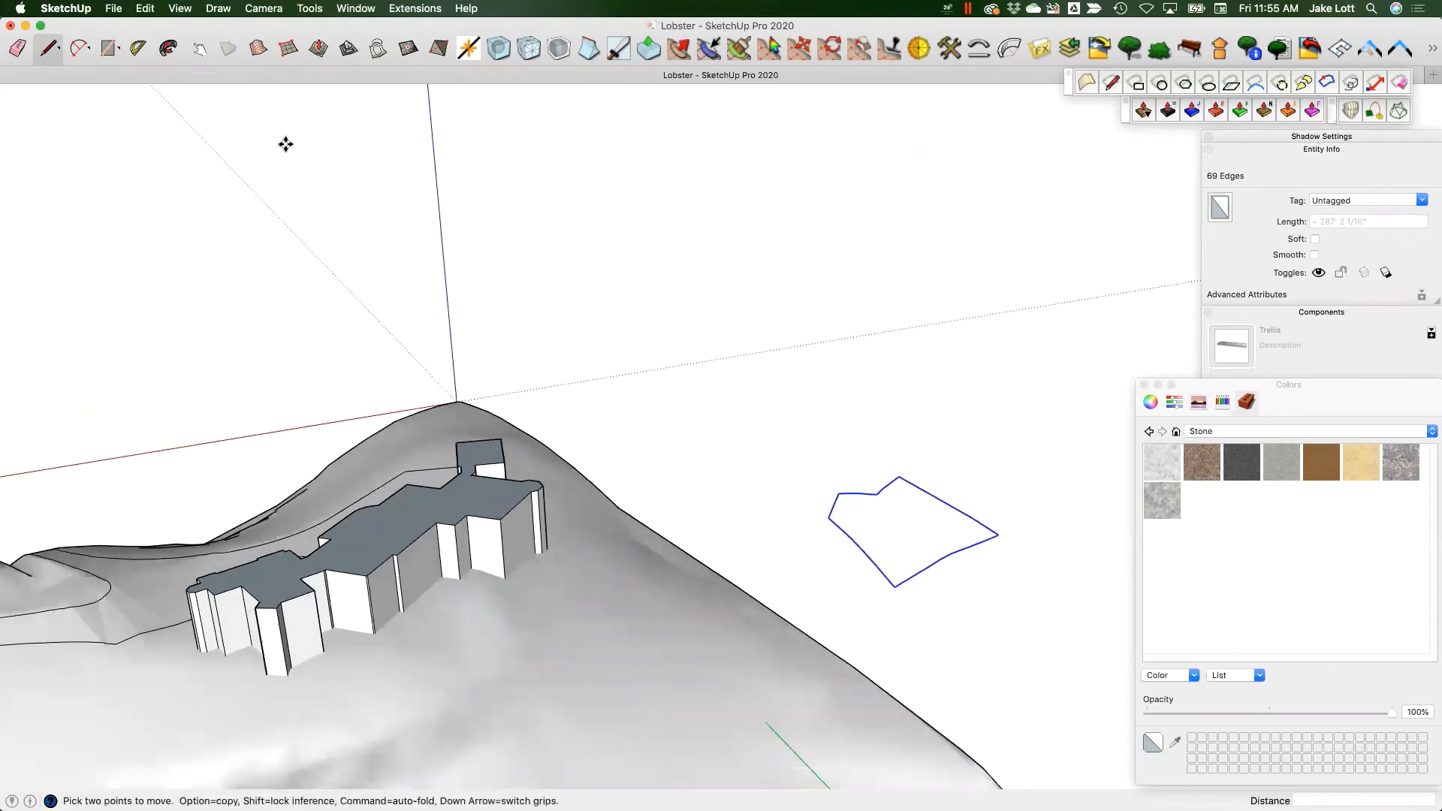
- Generate a mesh from the moved outline with the From Contours tool, and inspect the inside of the resulting group
left_click(260, 51)
scroll(889, 520, "up", 3)
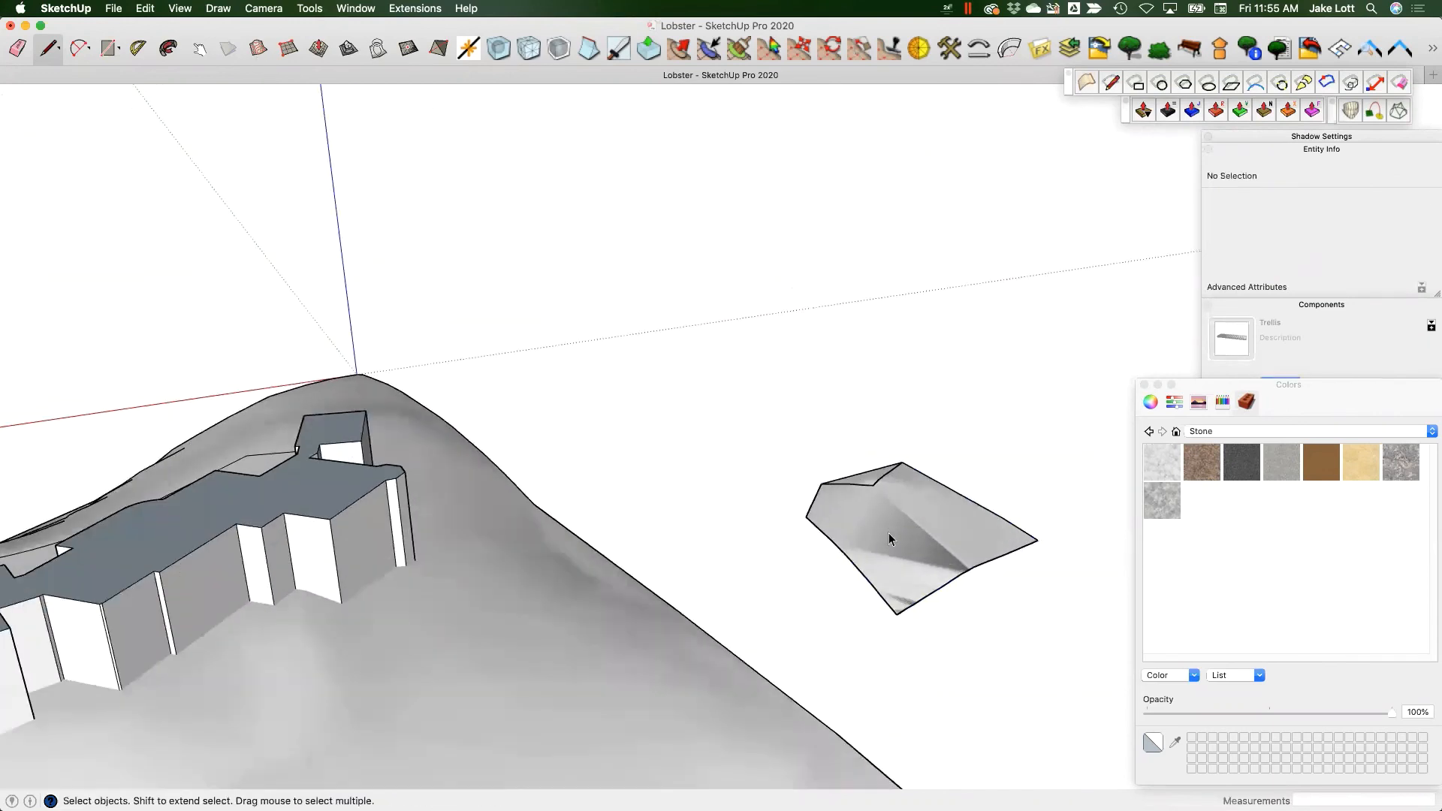
left_click(890, 538)
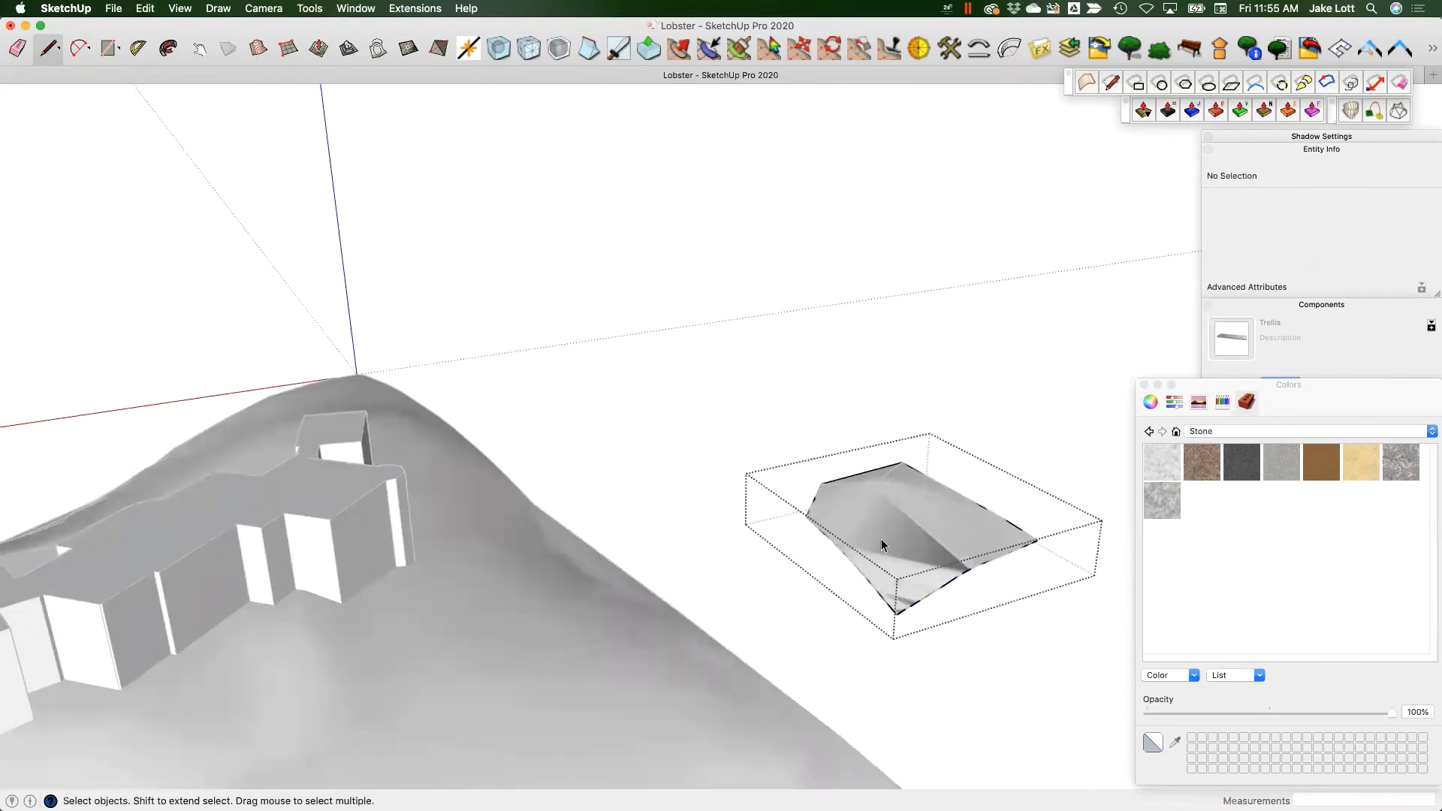
middle_click_drag(881, 539, 734, 474)
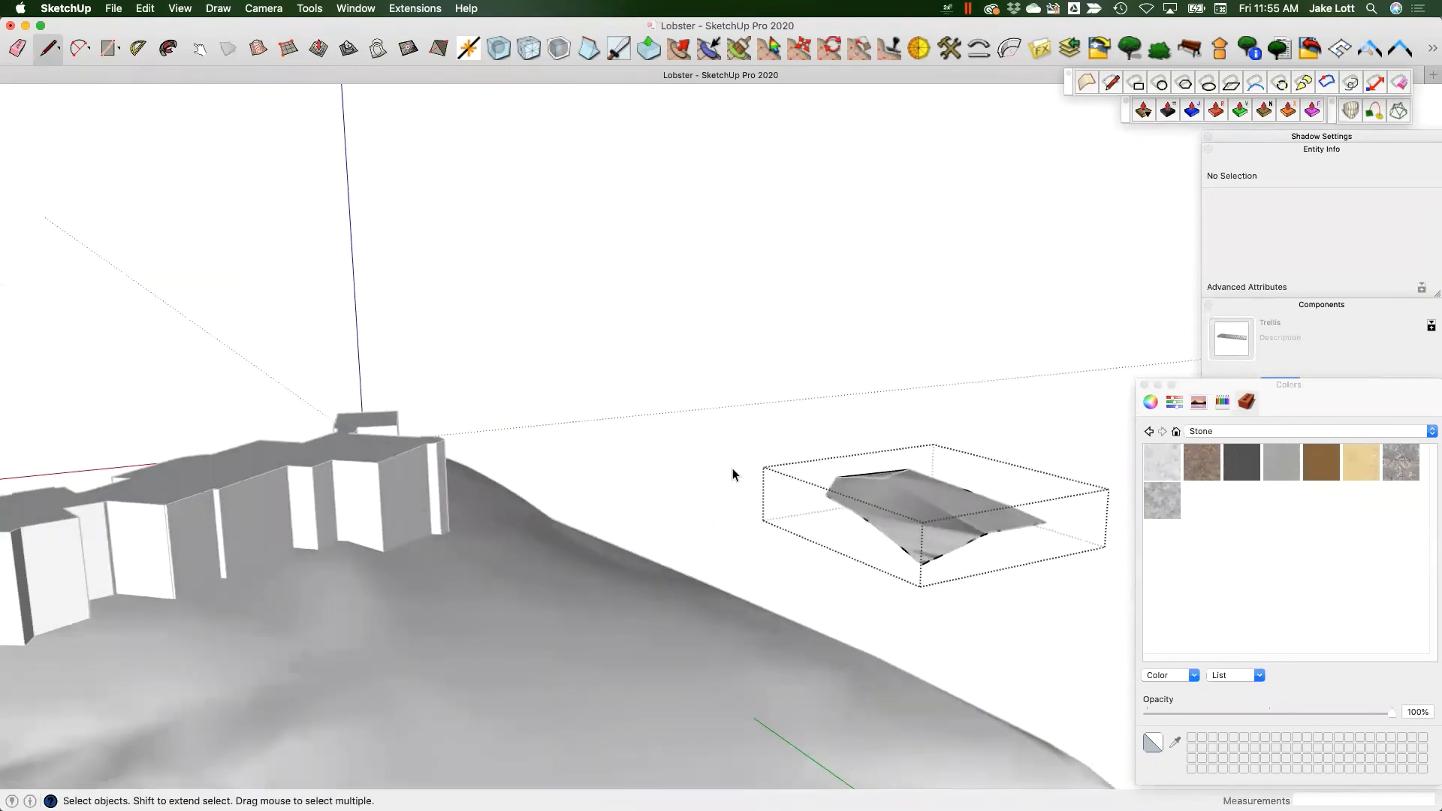
left_click(725, 473)
scroll(772, 525, "down", 2)
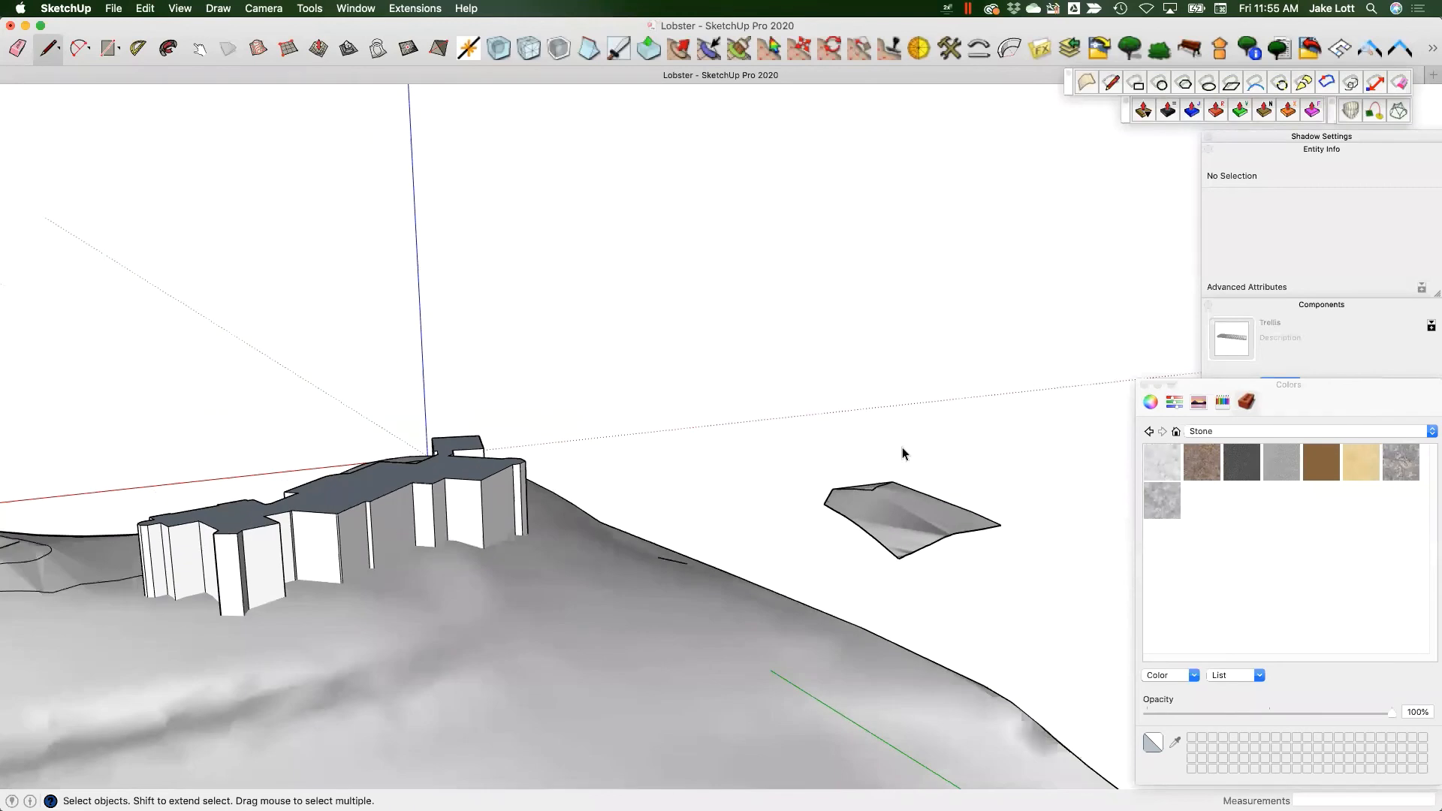
- Delete the generated mesh and the leftover outline edges beside the terrain
key("super+shift+v")
key("Delete")
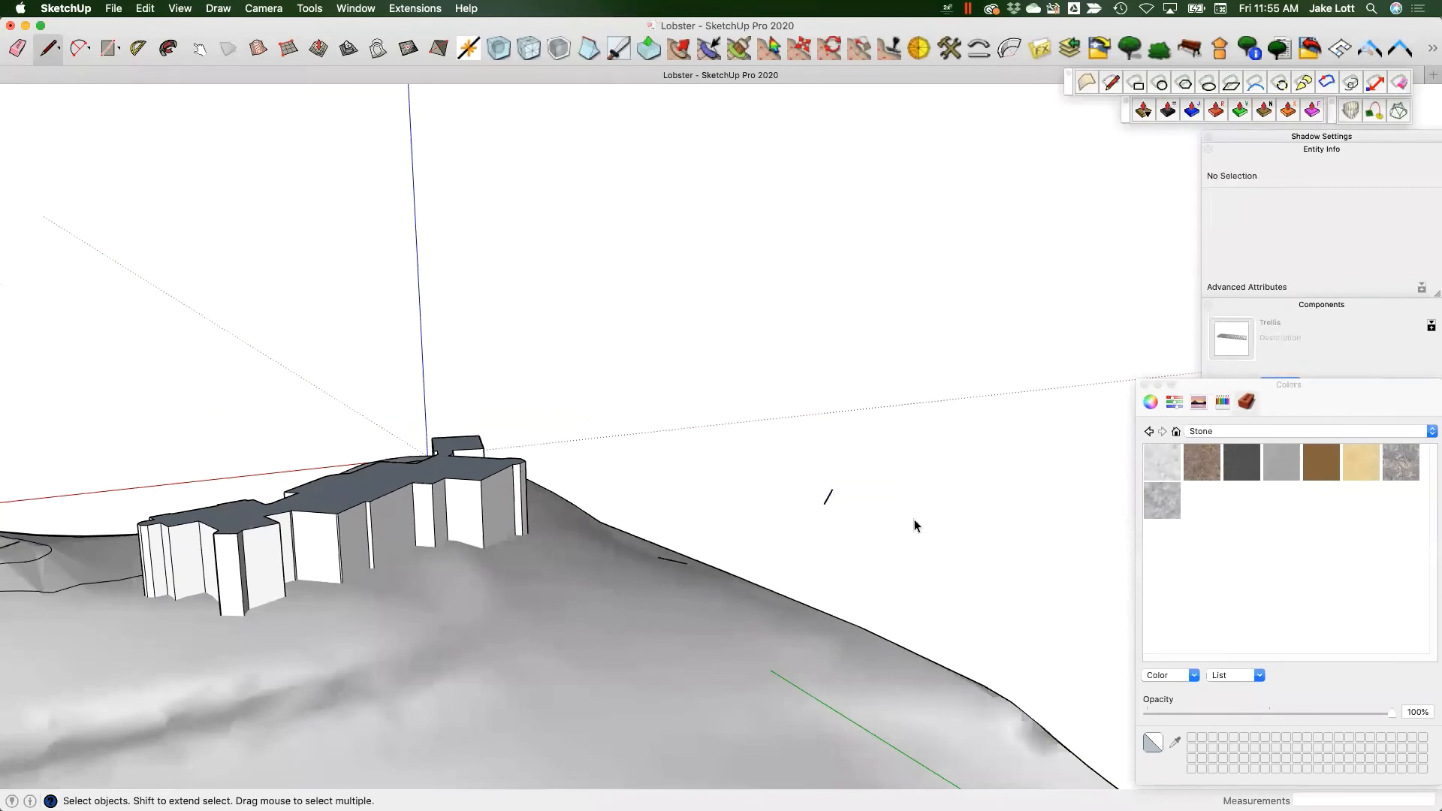
left_click_drag(802, 467, 801, 468)
key("Delete")
- Switch to F/X CAD and bring up the Lobster Mansion-Planting drawing
middle_click_drag(325, 628, 448, 544)
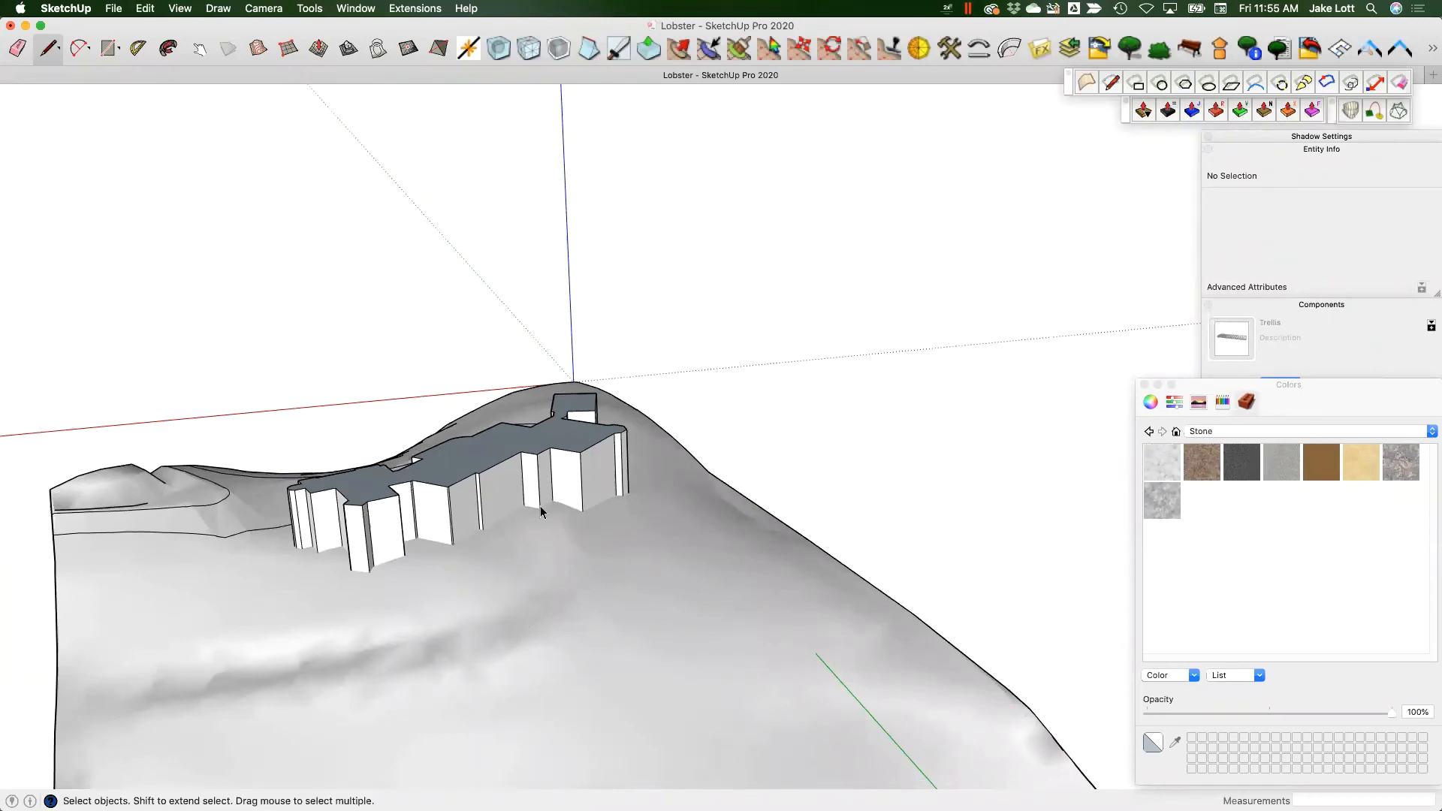
scroll(521, 574, "down", 2)
middle_click_drag(497, 575, 369, 586)
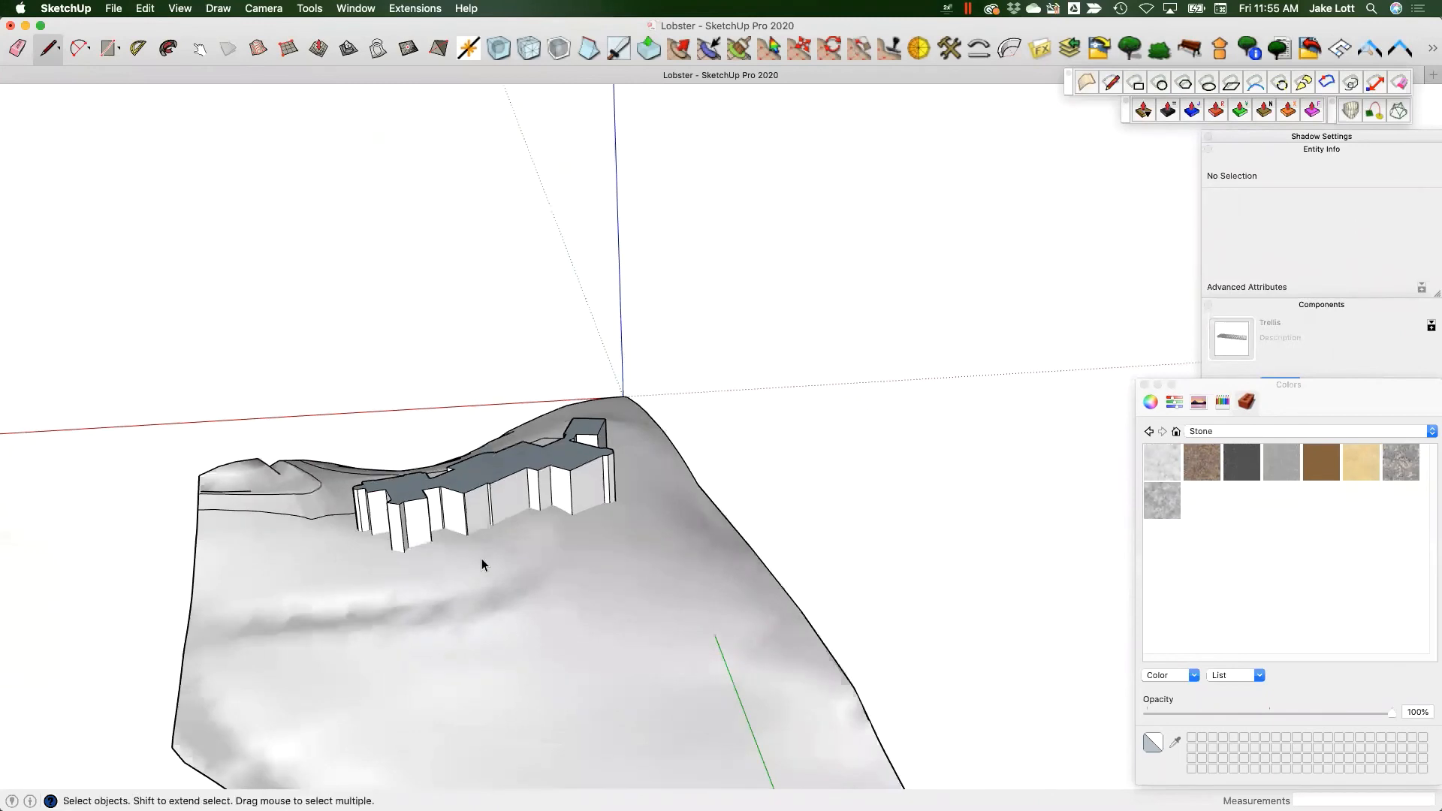
key("ctrl+Up")
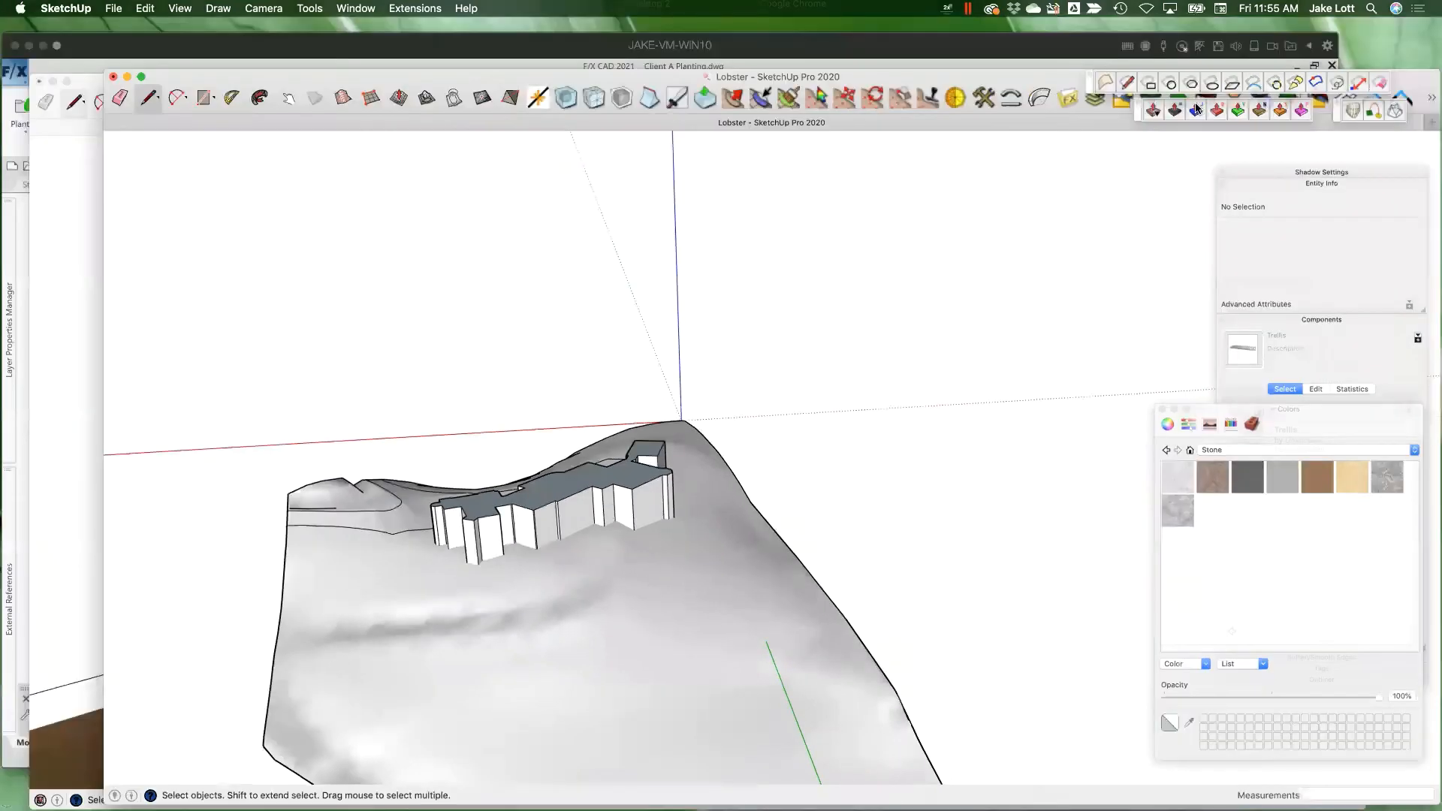
left_click(204, 207)
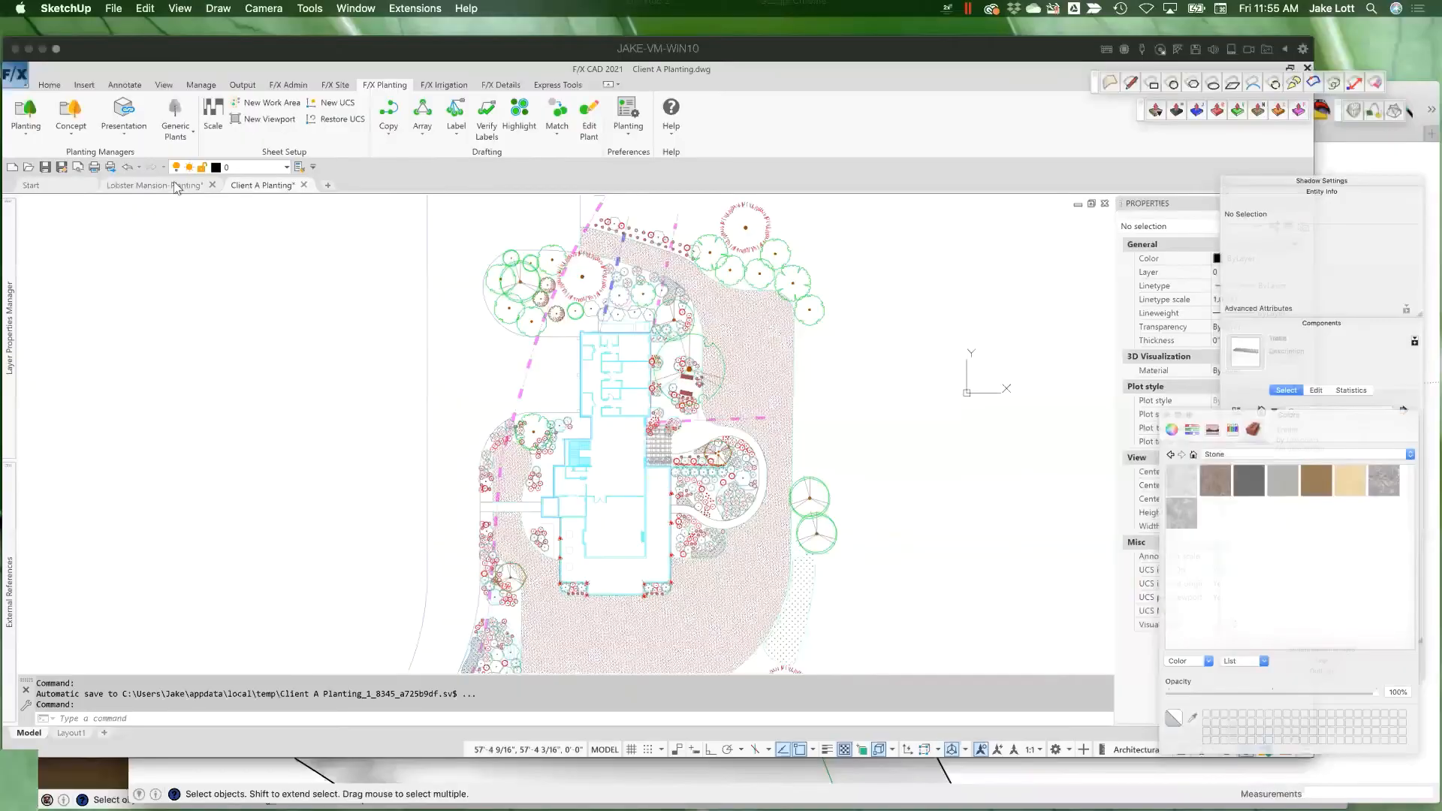
key("ctrl+Tab")
- Start a polyline at the corner of the building's rear wall, with a short straight segment and arcs curving around the planting
scroll(667, 438, "up", 3)
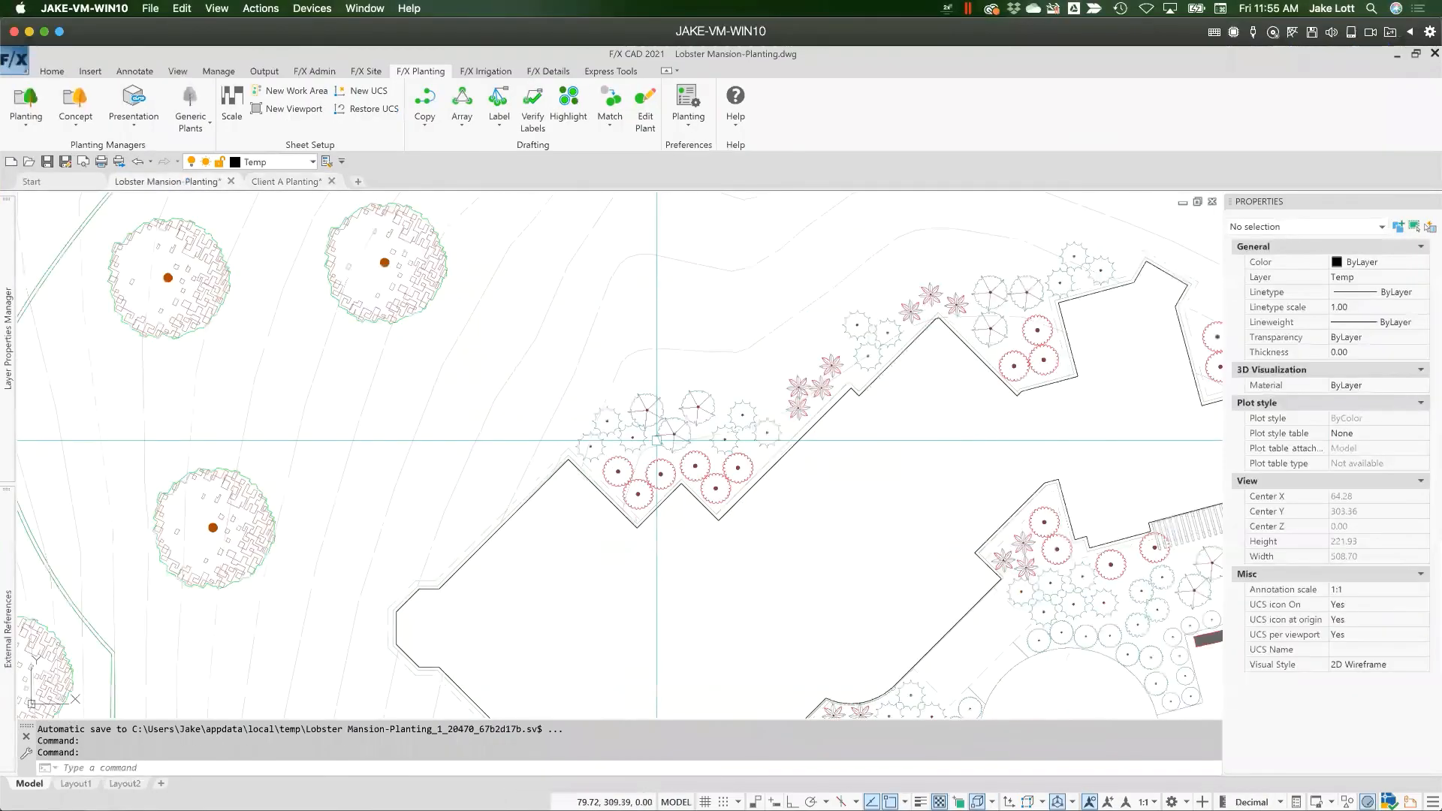
scroll(601, 451, "down", 2)
scroll(541, 472, "up", 1)
type("p")
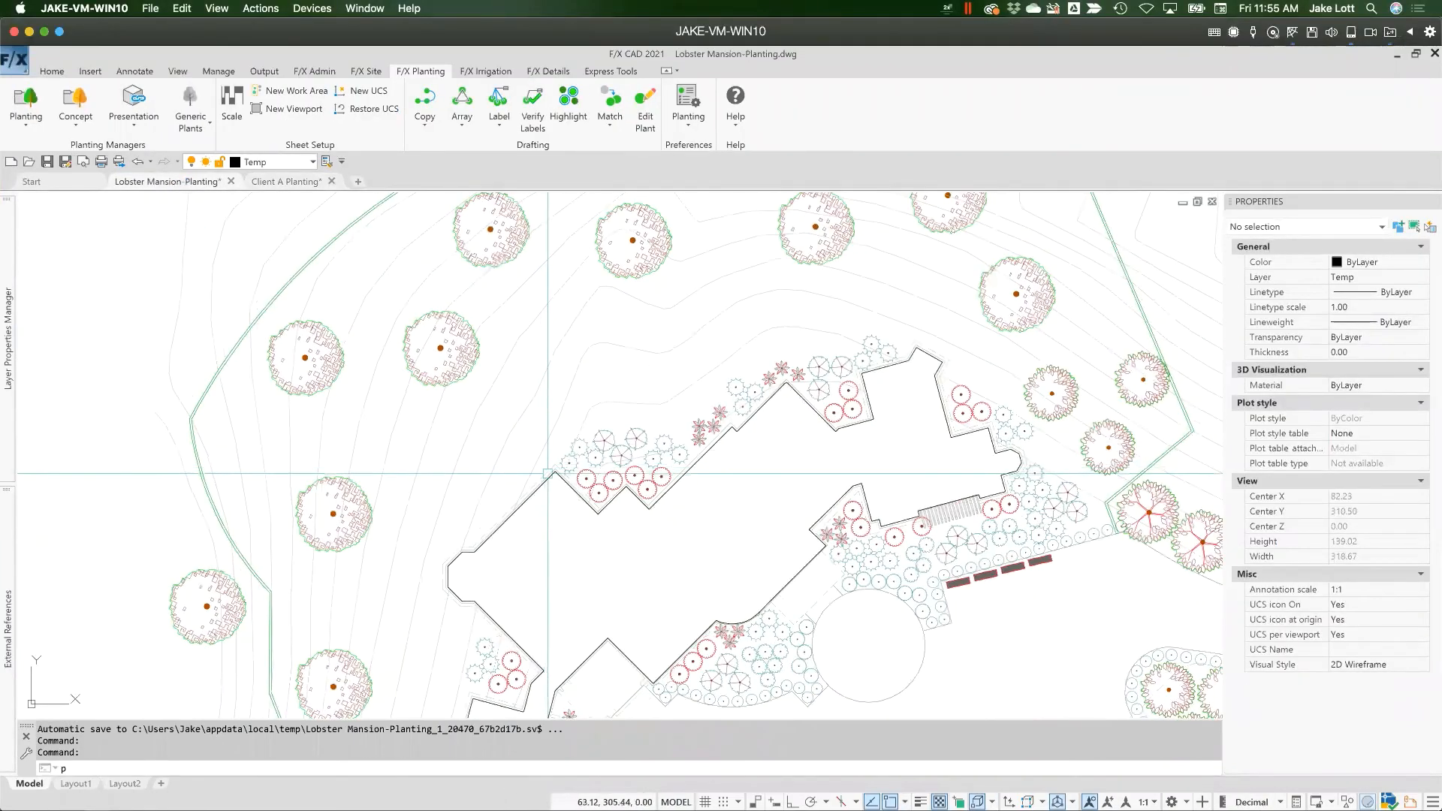
key("Return")
key("Escape")
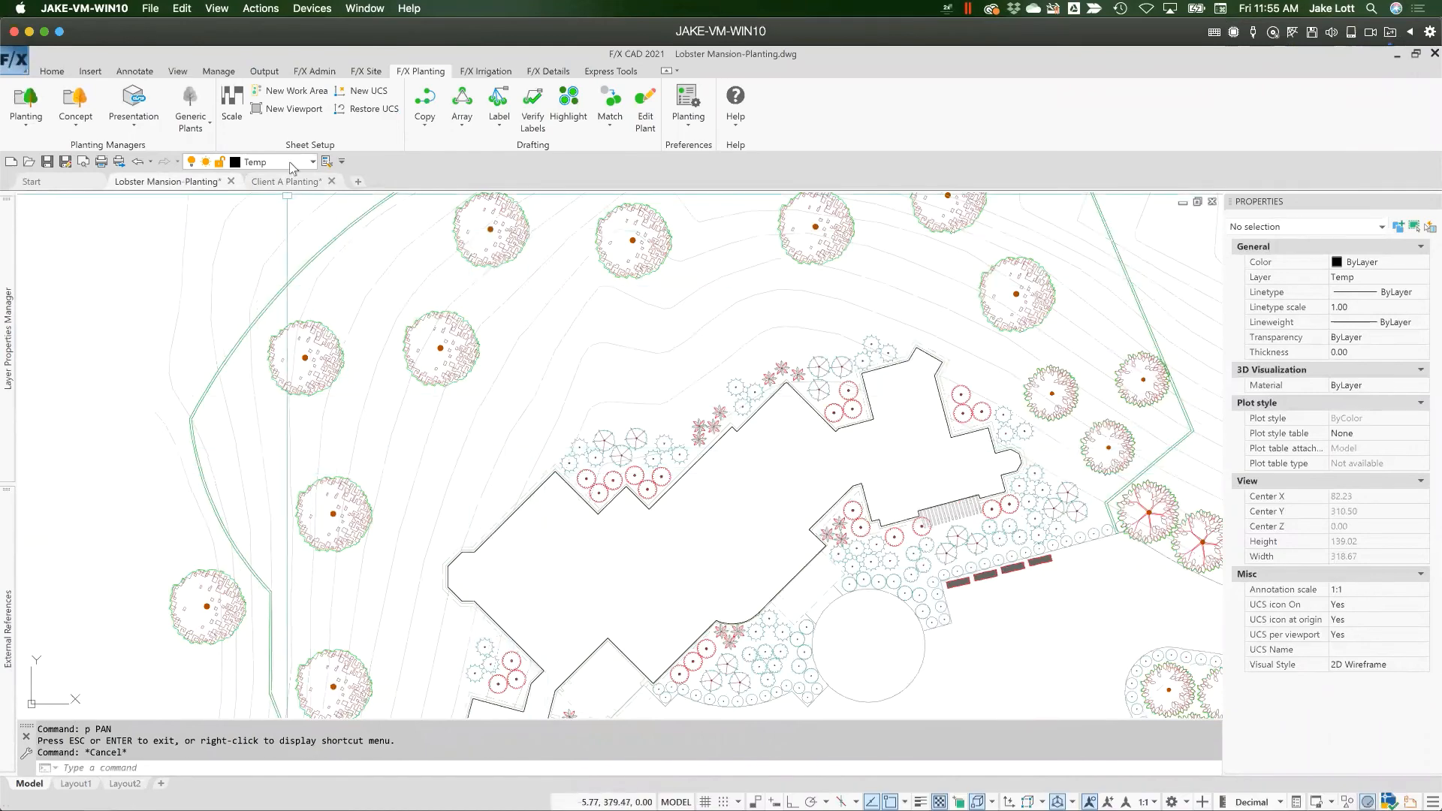
type("pl")
key("Return")
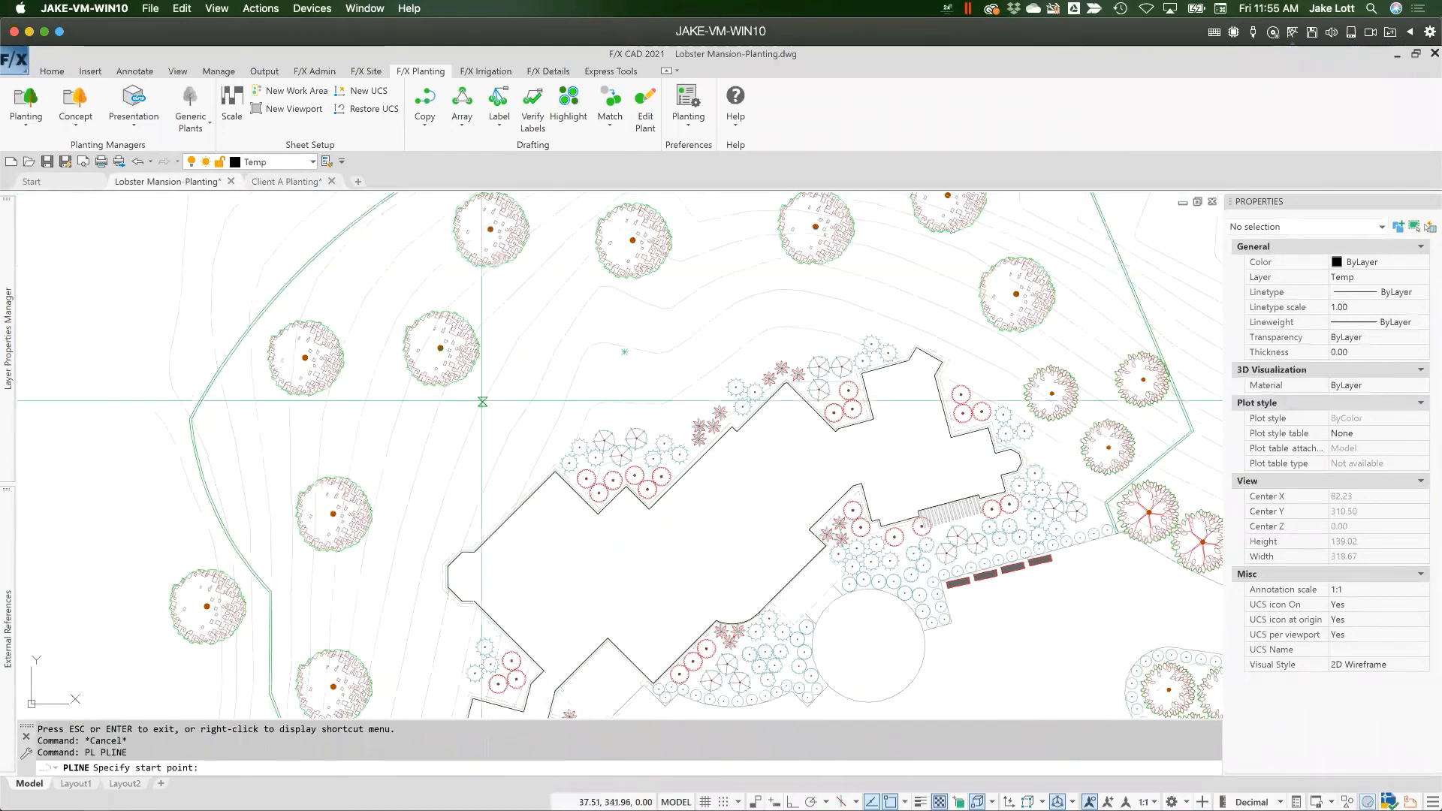
scroll(555, 451, "up", 9)
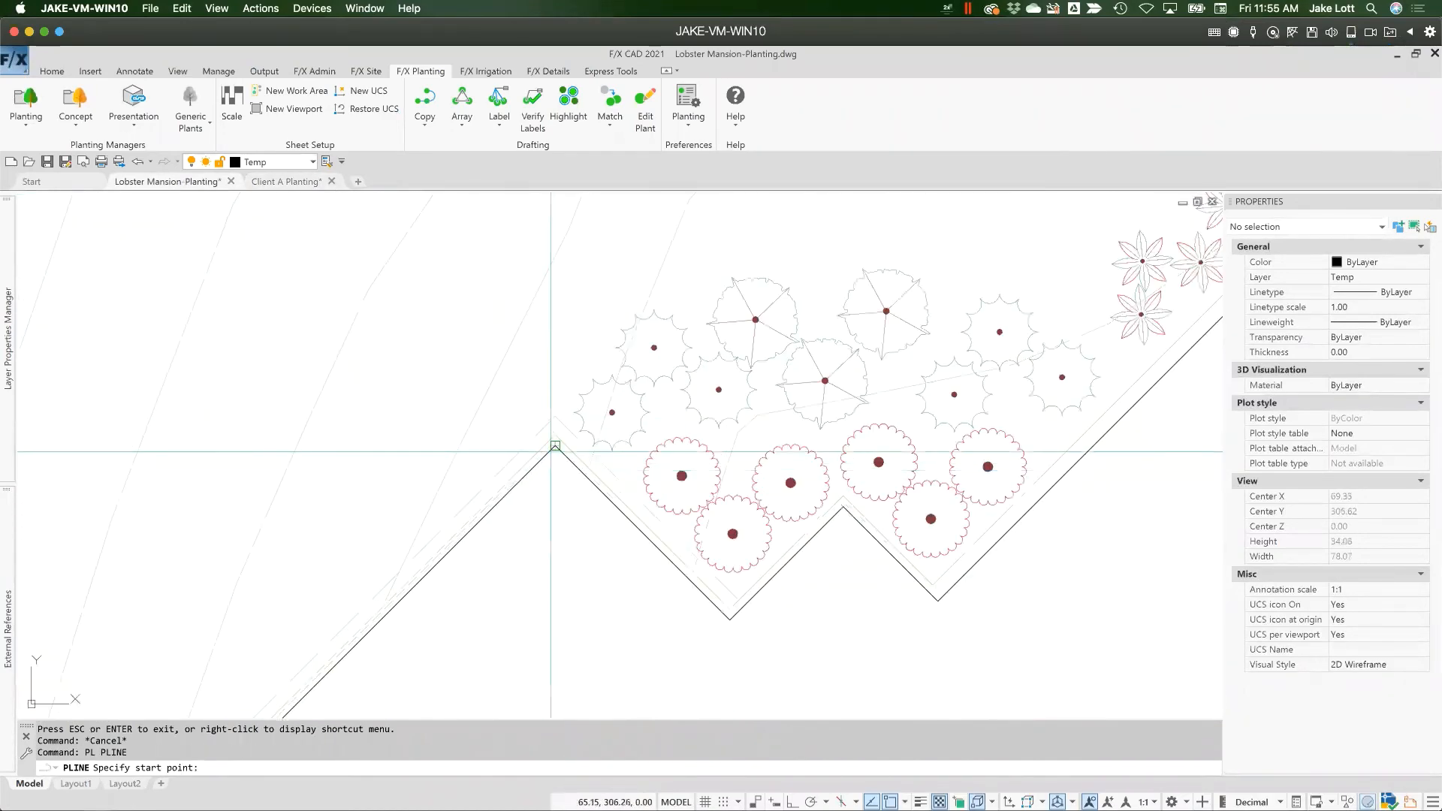
left_click(554, 448)
scroll(553, 448, "down", 6)
scroll(557, 402, "up", 4)
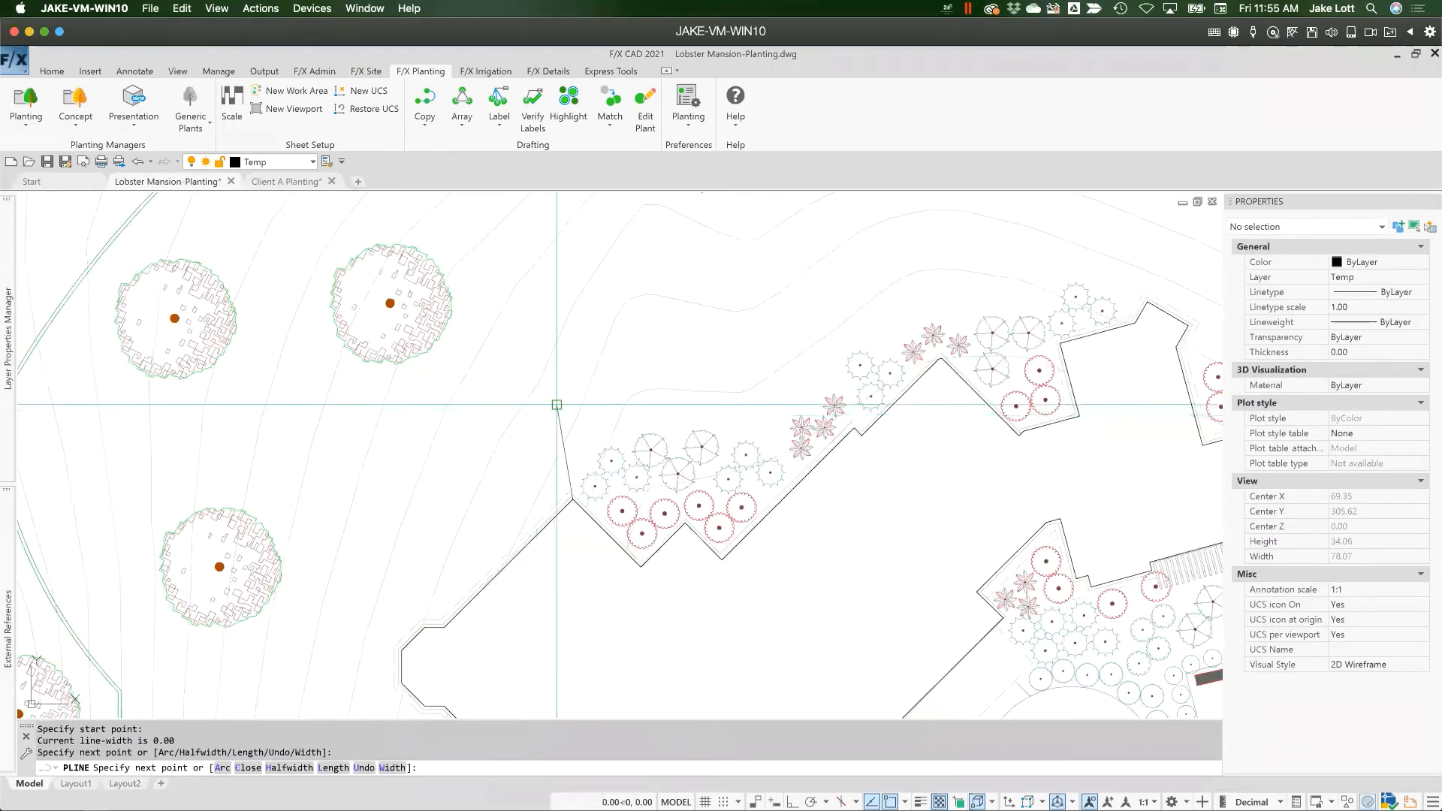
type("a")
key("Return")
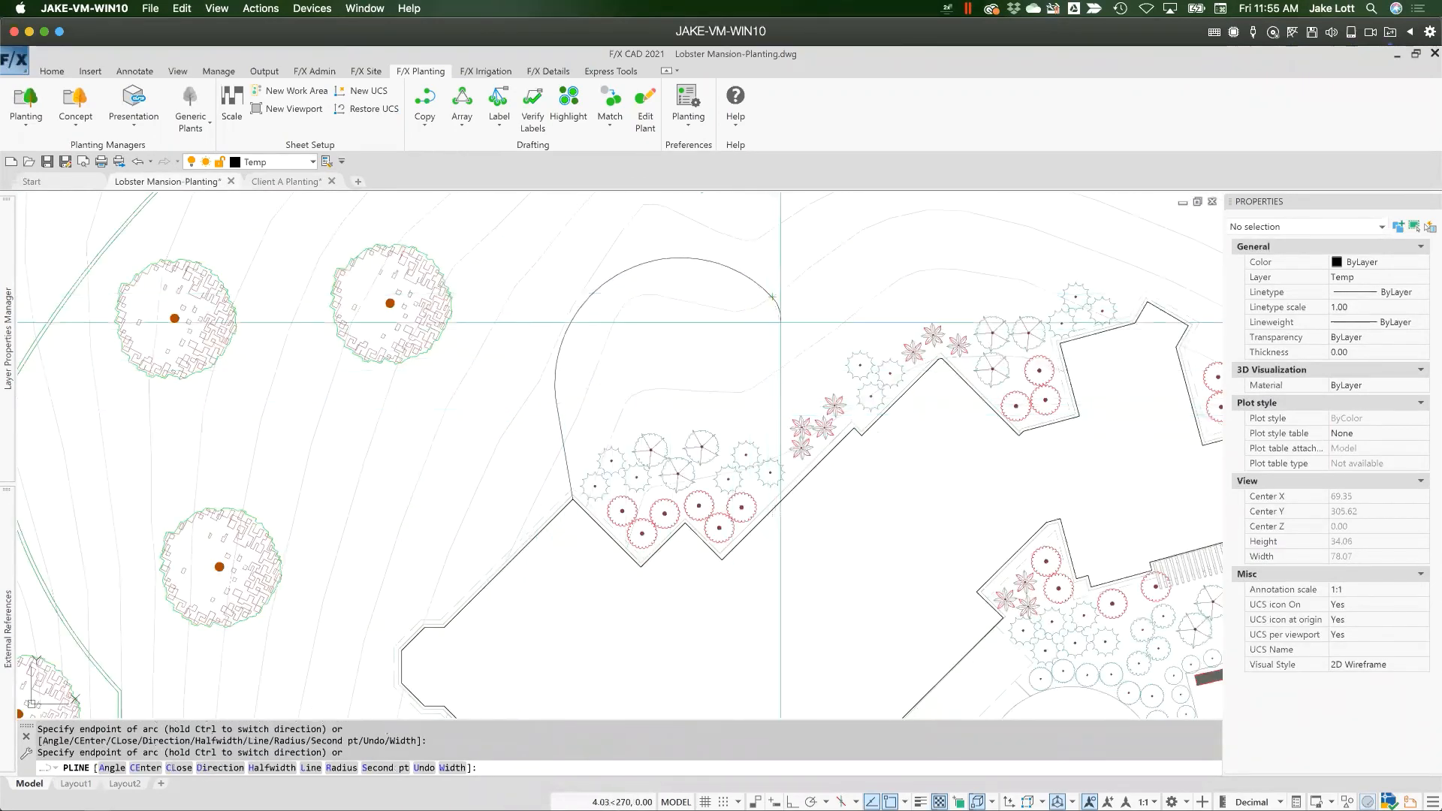
scroll(808, 364, "up", 5)
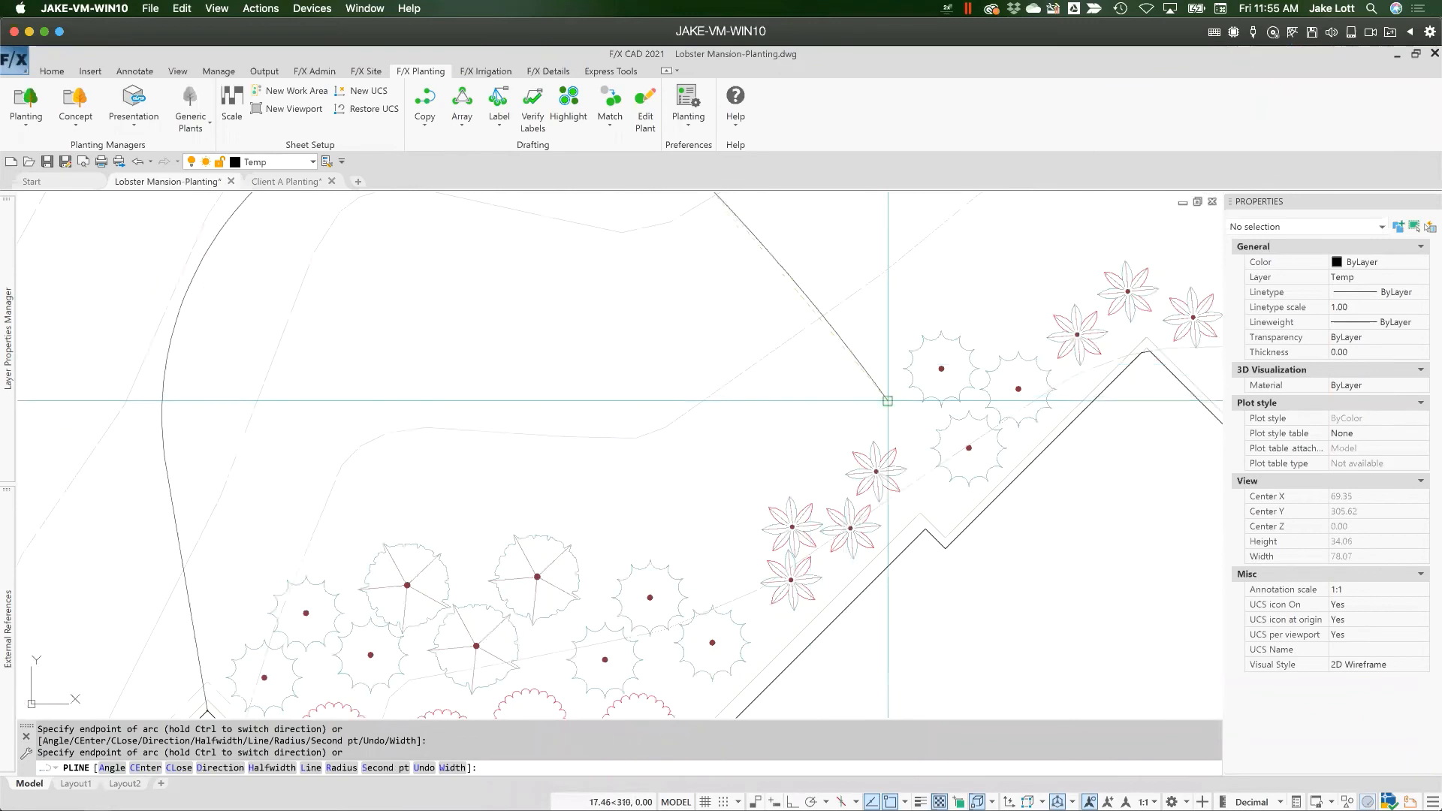
- Continue the polyline with straight segments back to the building and along the rear wall's corners, and close it
type("l")
key("Return")
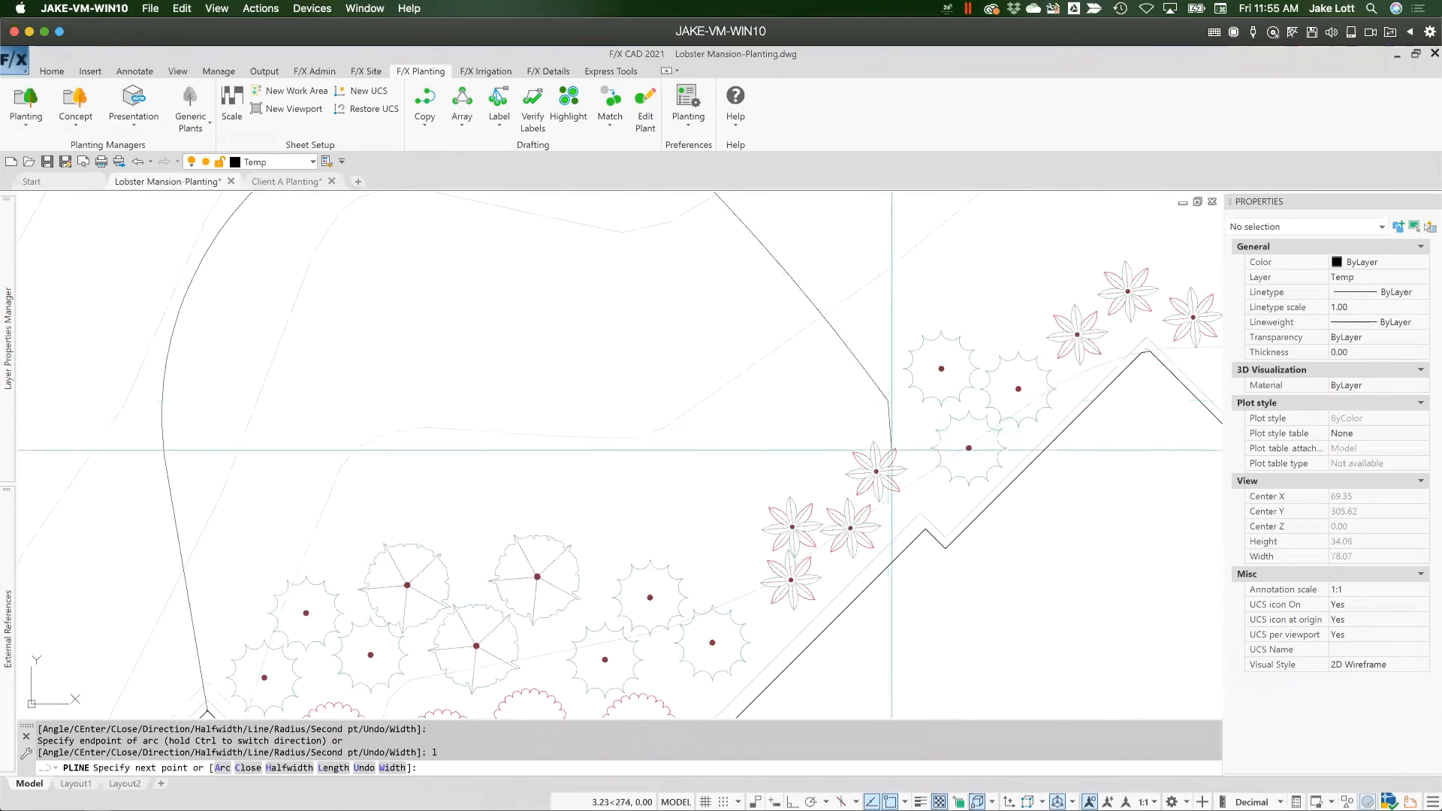
left_click(925, 528)
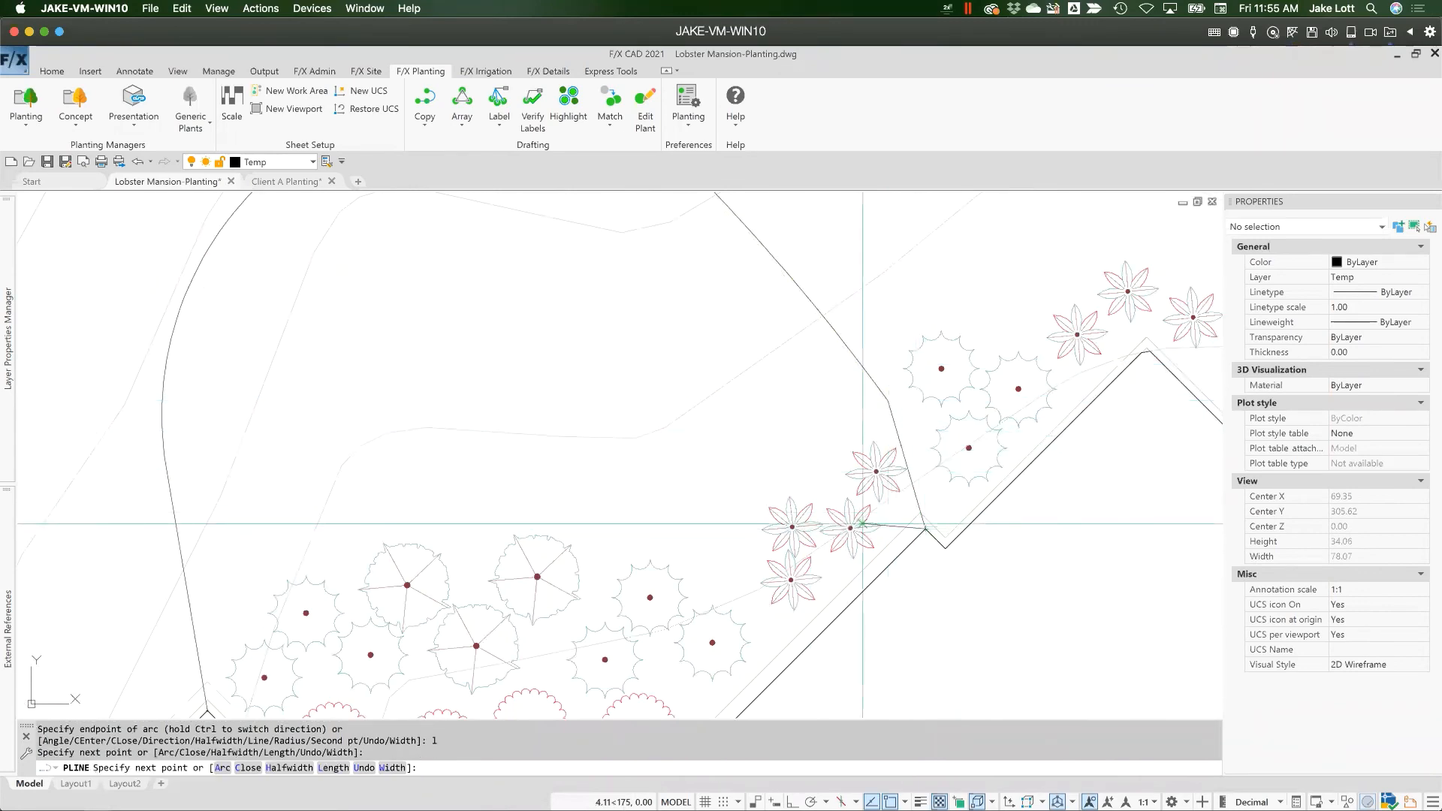
scroll(862, 524, "down", 4)
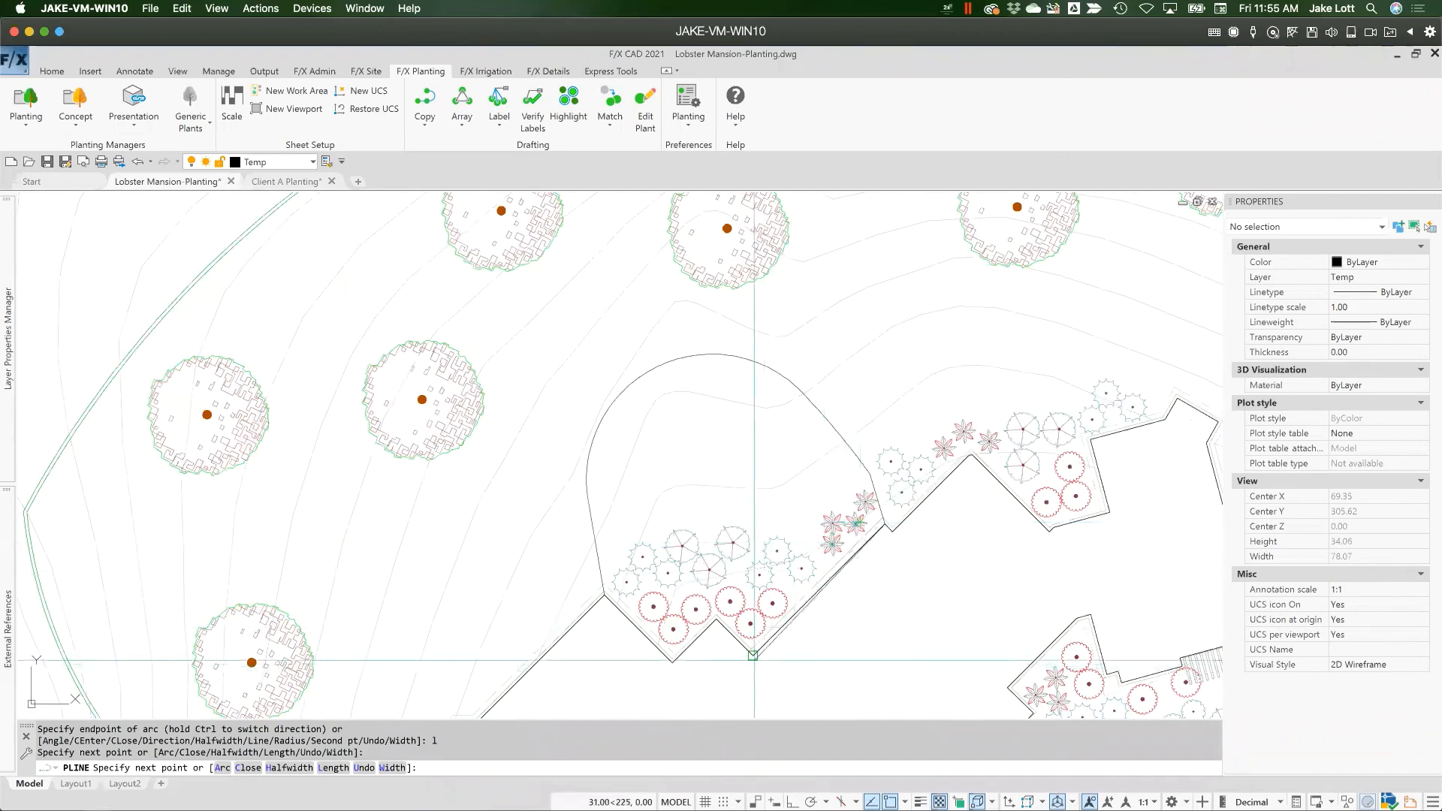
left_click(753, 655)
left_click(716, 619)
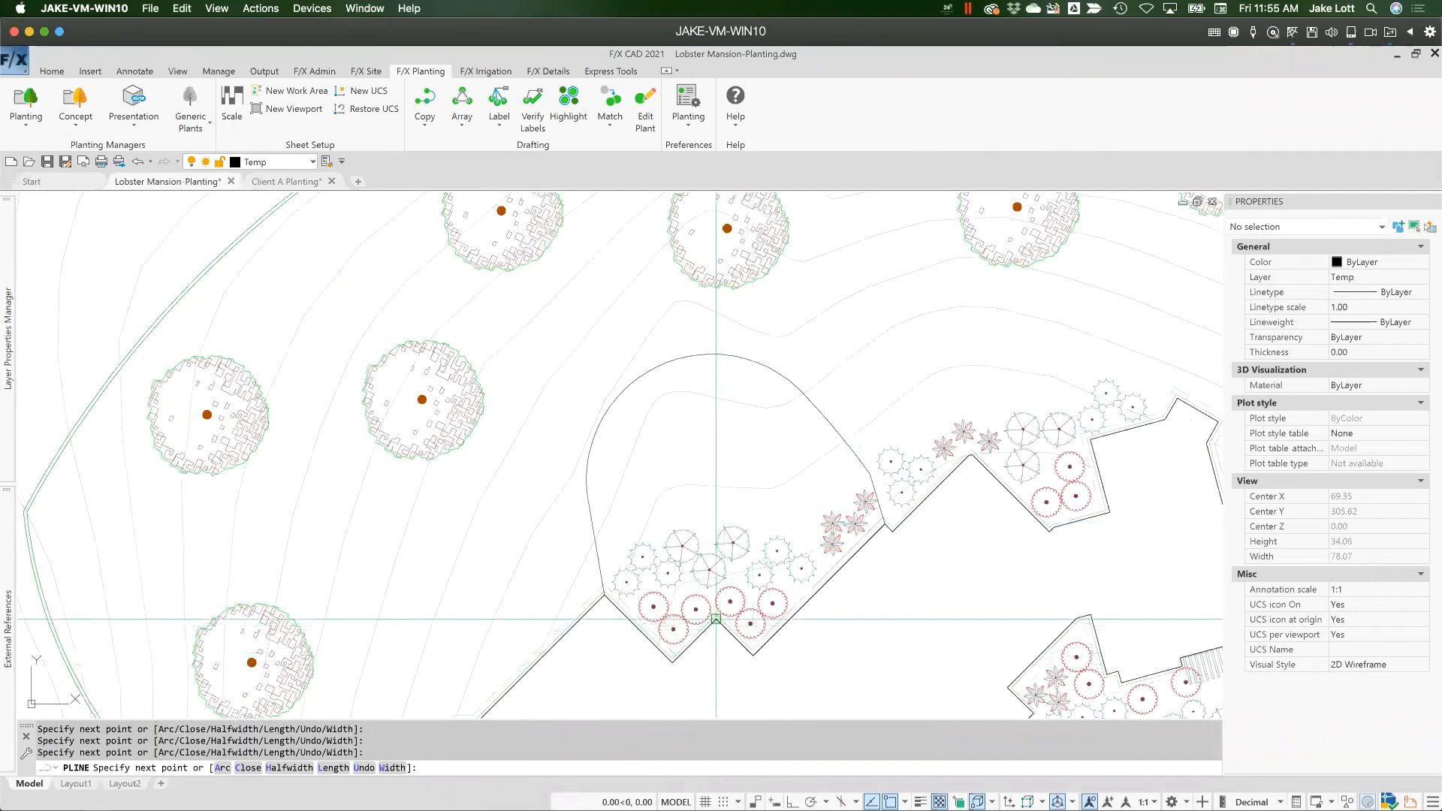
left_click(672, 663)
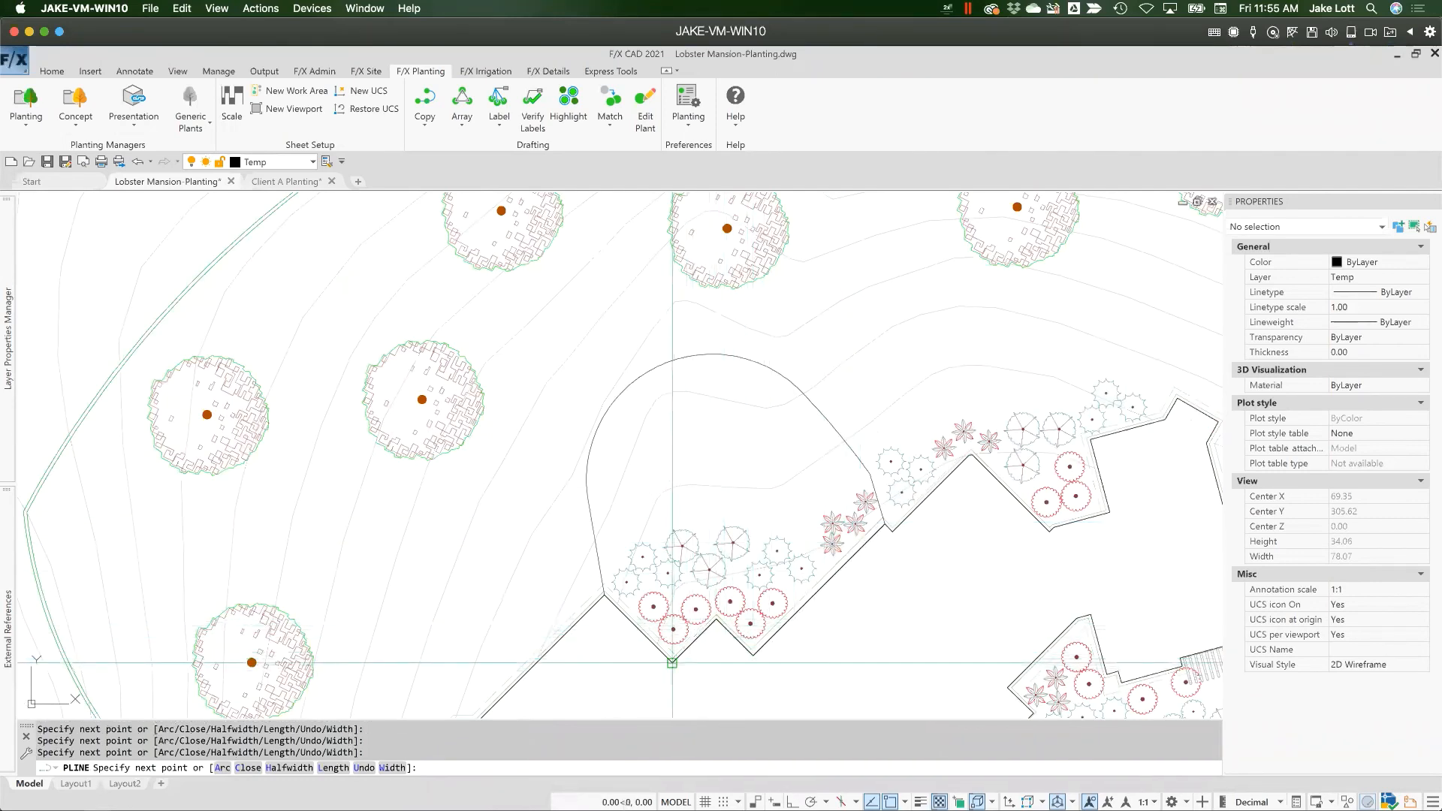
type("cl")
key("Return")
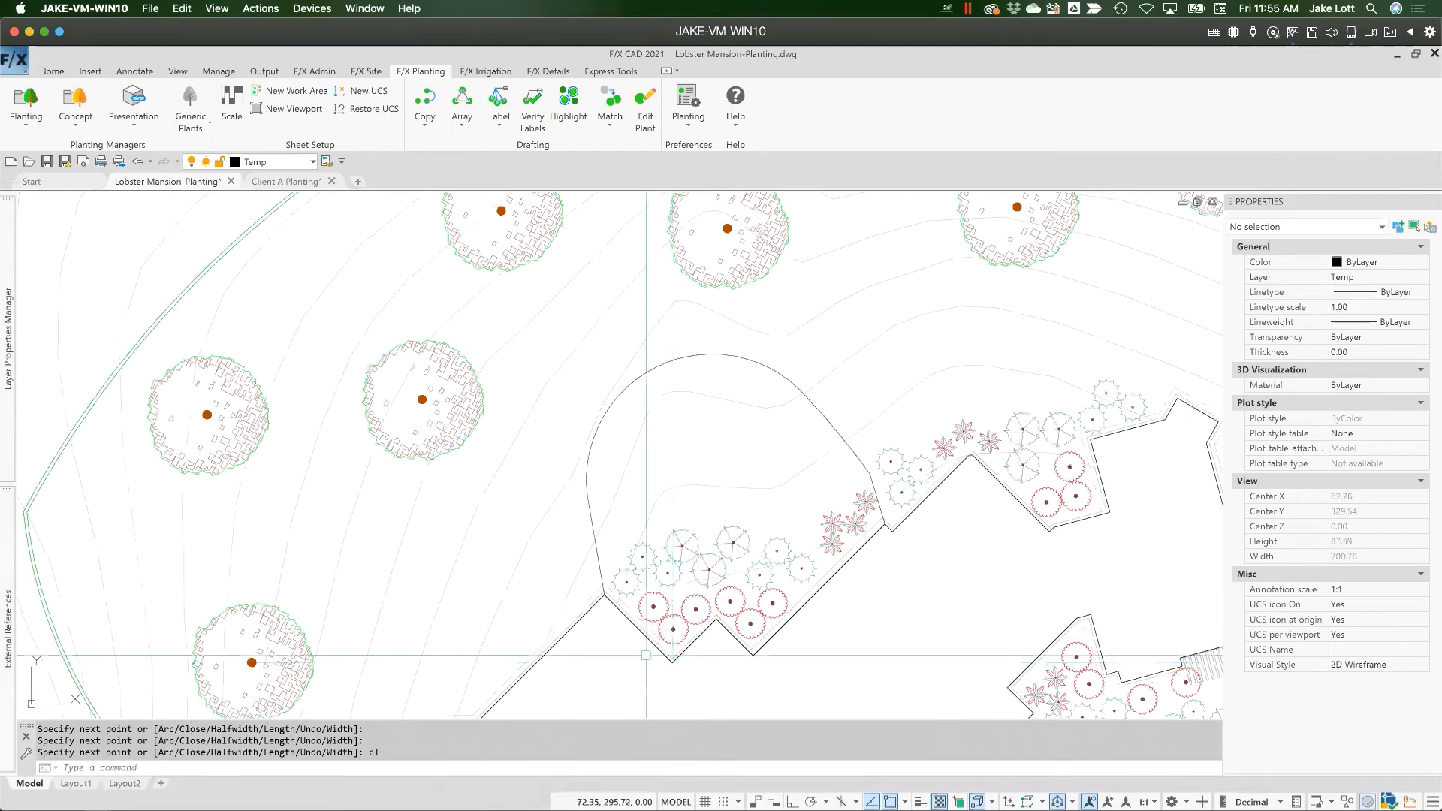
- Delete the closed building-outline polyline from the Temp layer
left_click(583, 538)
scroll(583, 538, "down", 6)
key("Escape")
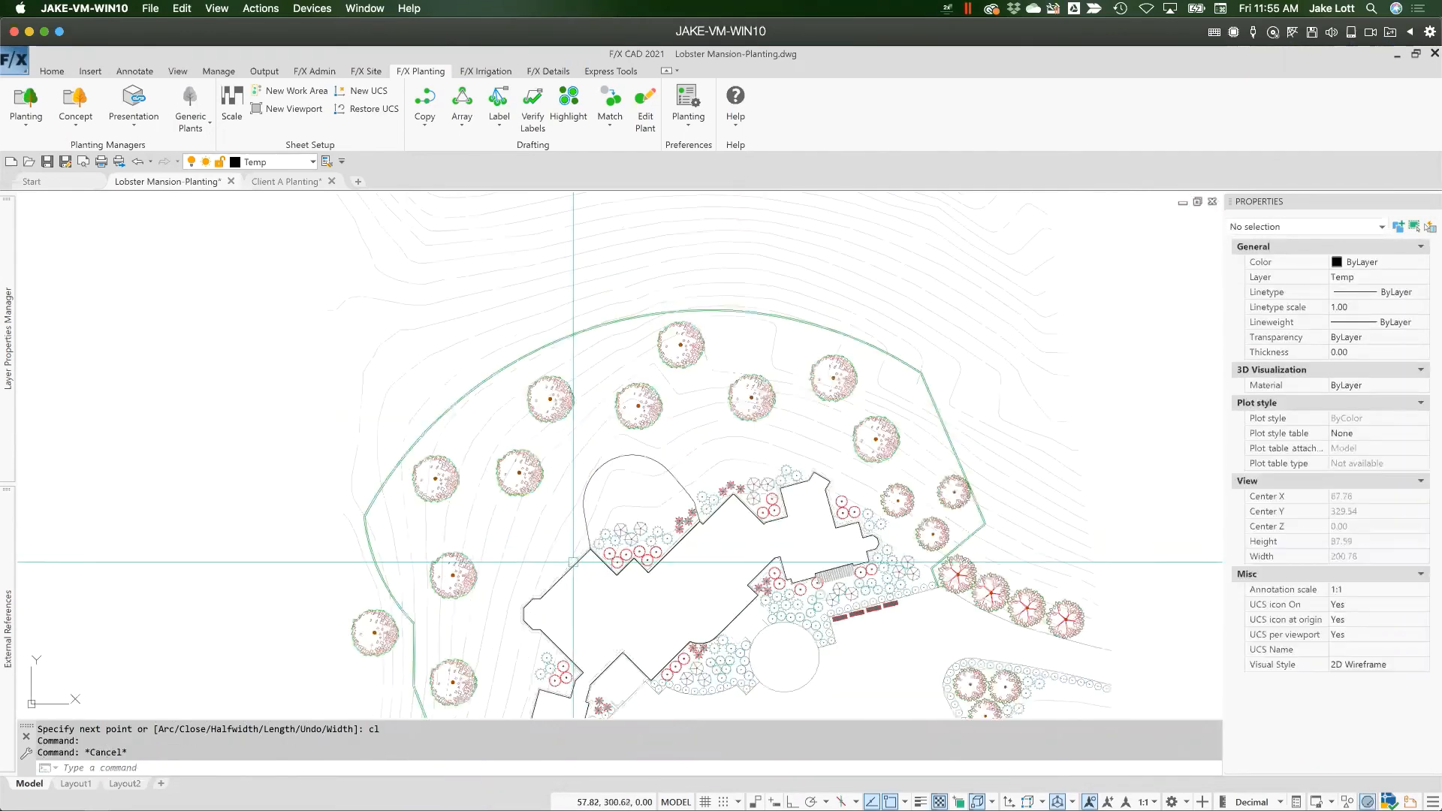
left_click(567, 573)
middle_click_drag(567, 573, 591, 428)
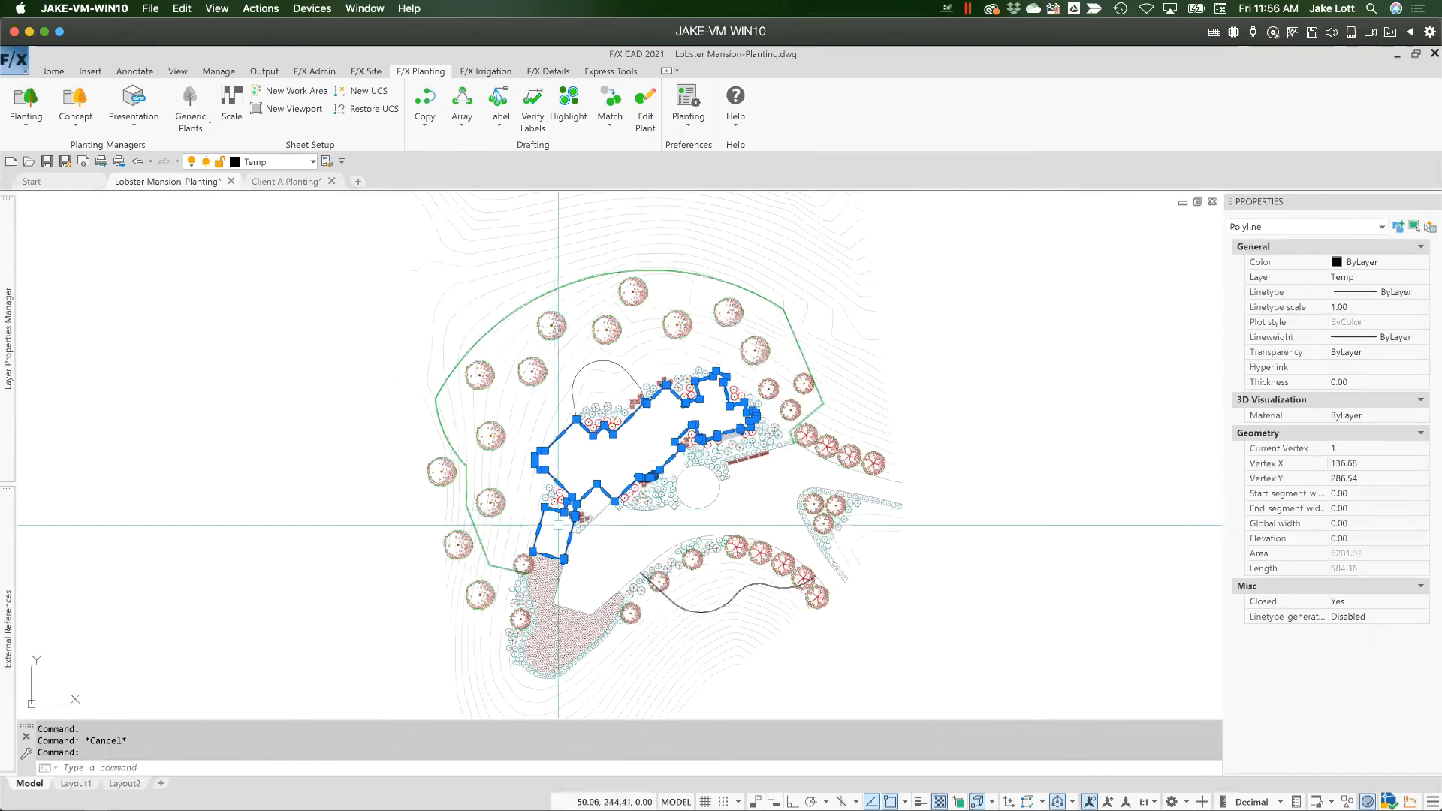
key("Delete")
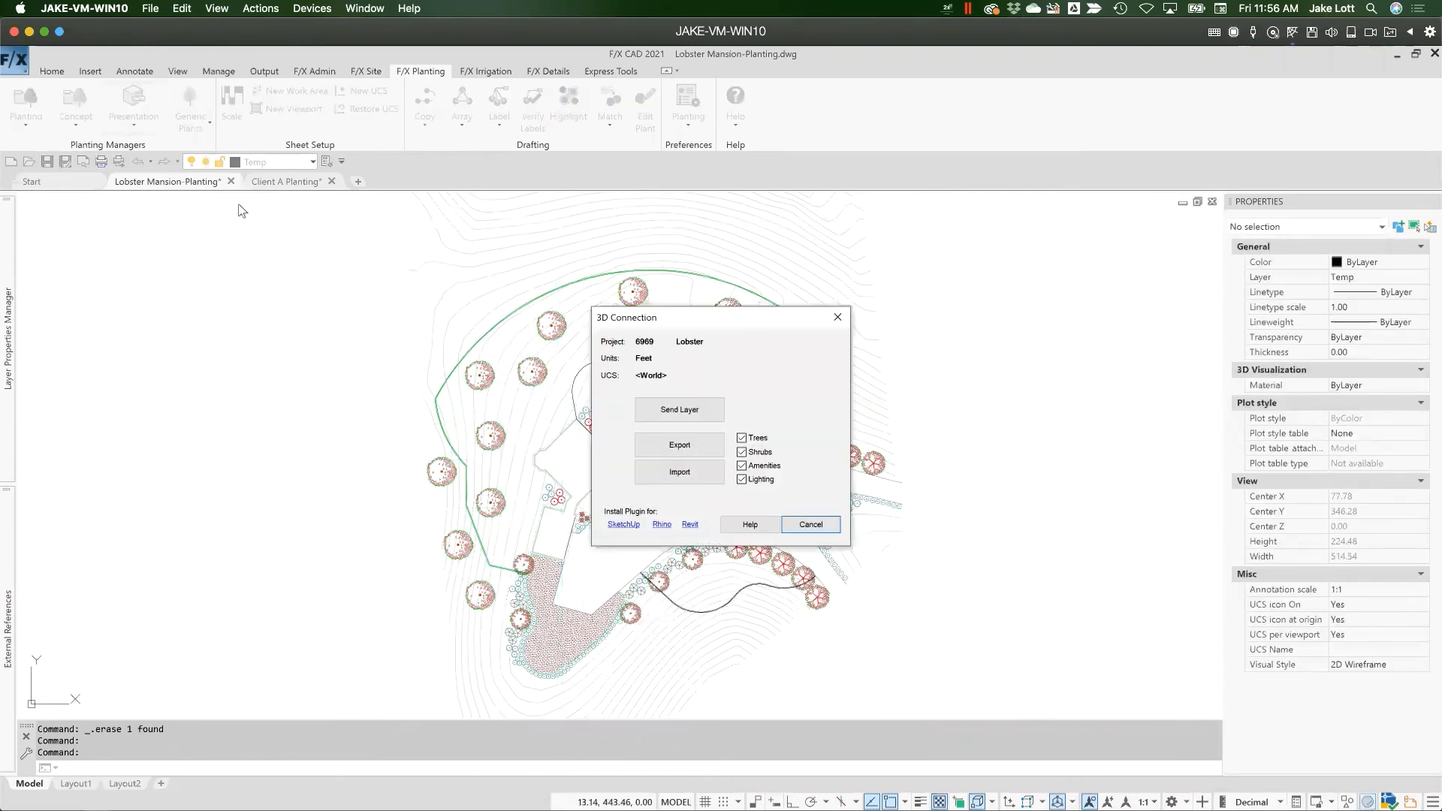
- Send the new polyline's Temp layer to the Lobster project through 3D Connection, and close the dialog
left_click(679, 412)
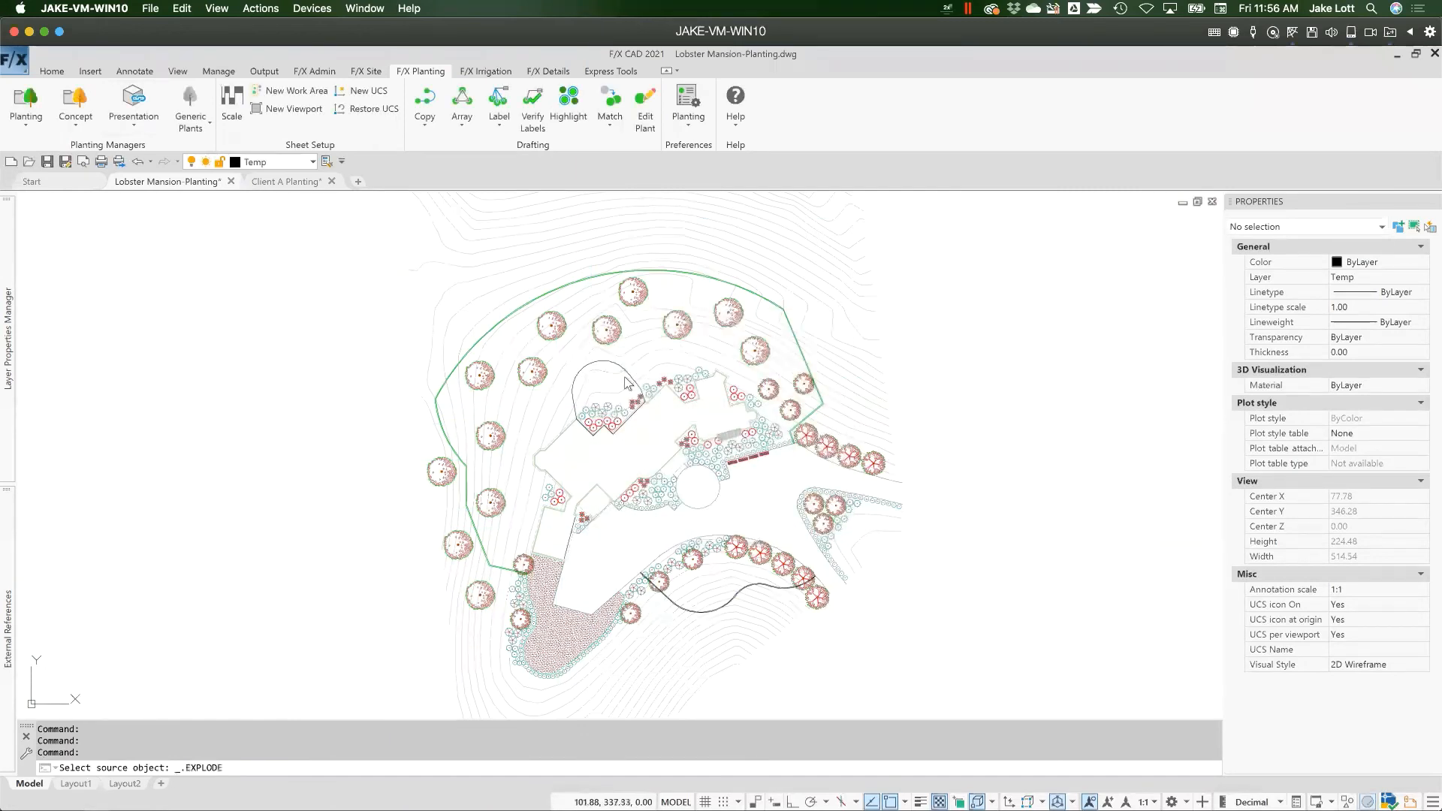
left_click(754, 464)
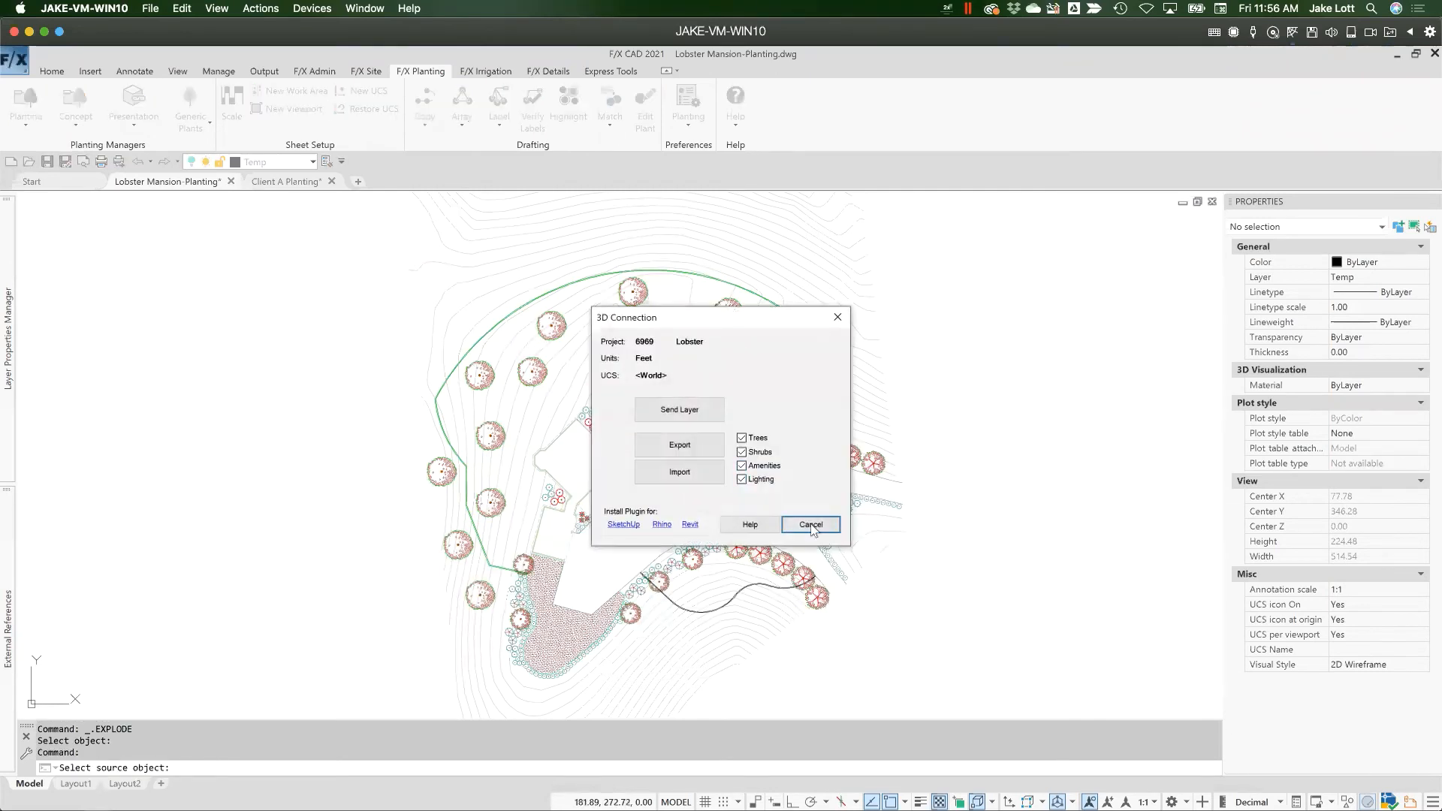
left_click(811, 525)
- Switch to the Lobster model in SketchUp and examine the building and the terrain from below
key("ctrl+Up")
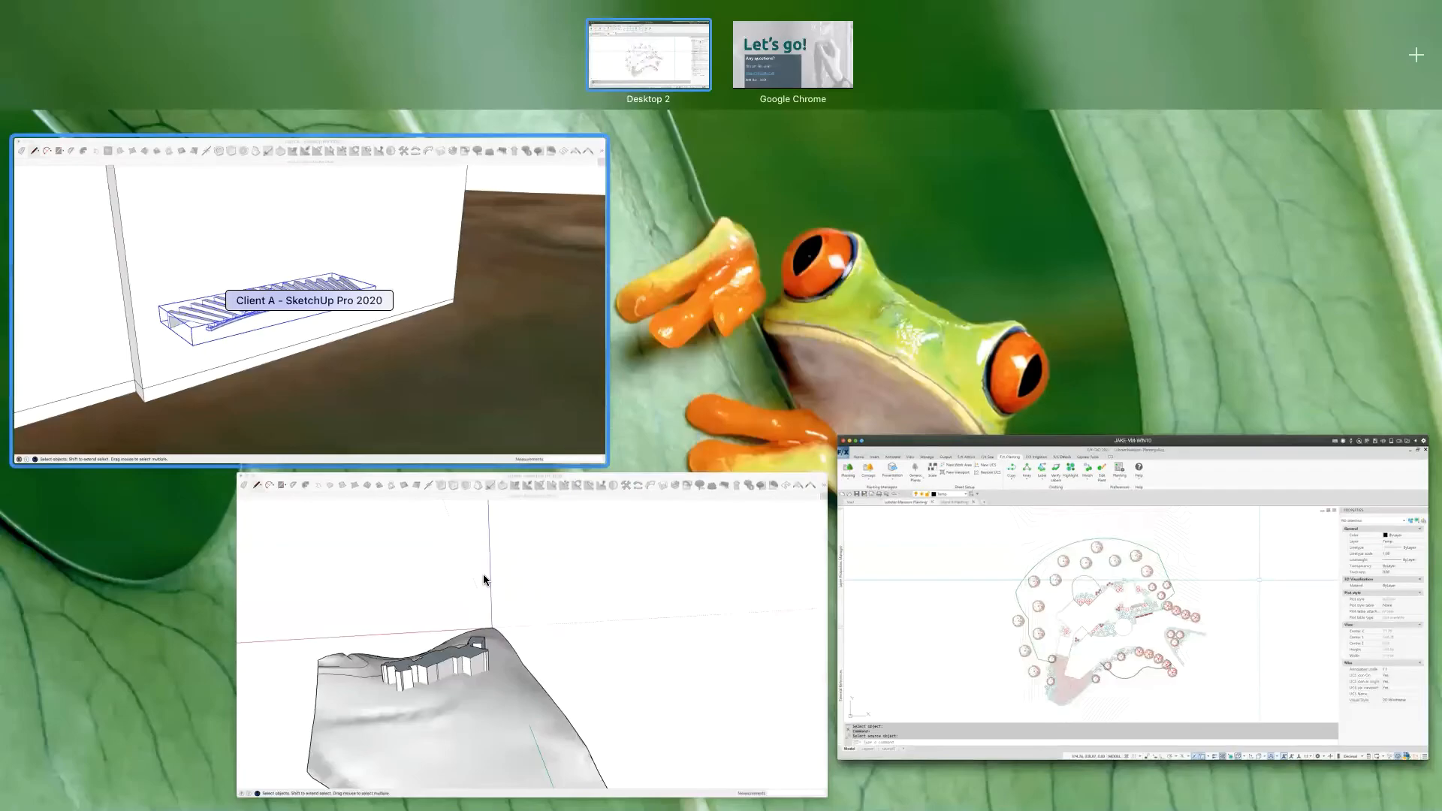
left_click(513, 657)
scroll(476, 533, "up", 5)
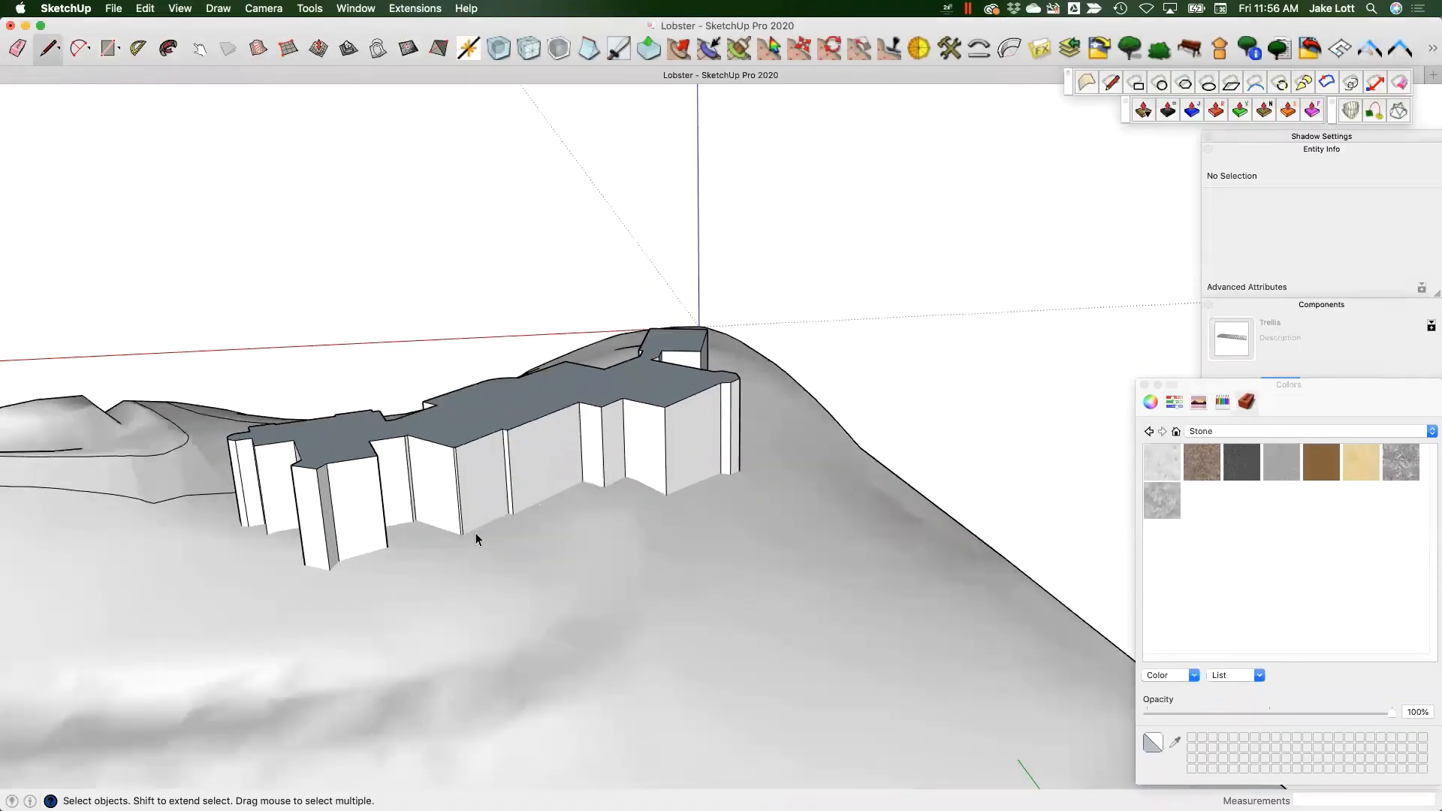
scroll(476, 535, "up", 2)
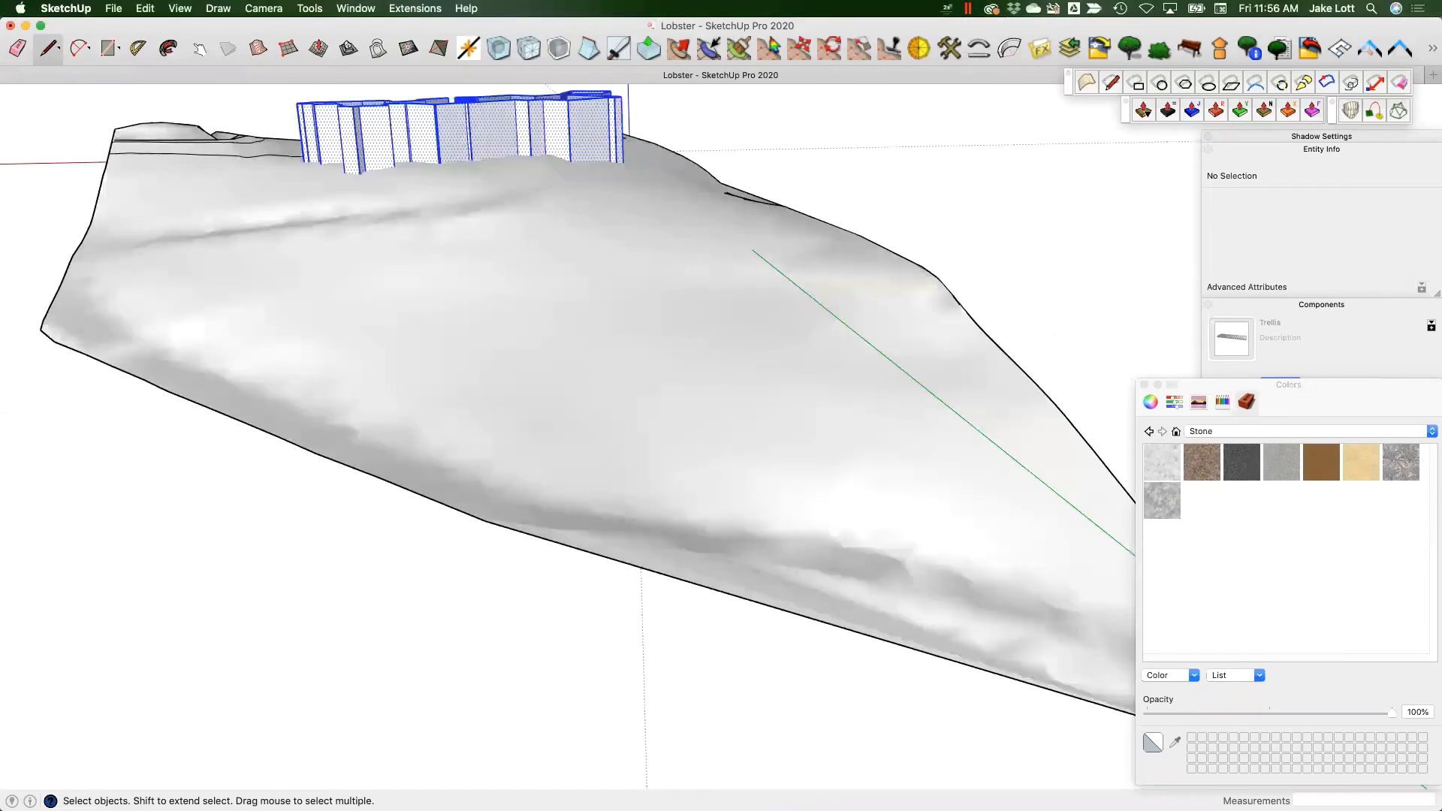
scroll(467, 619, "down", 3)
scroll(381, 435, "down", 5)
middle_click_drag(641, 365, 796, 248)
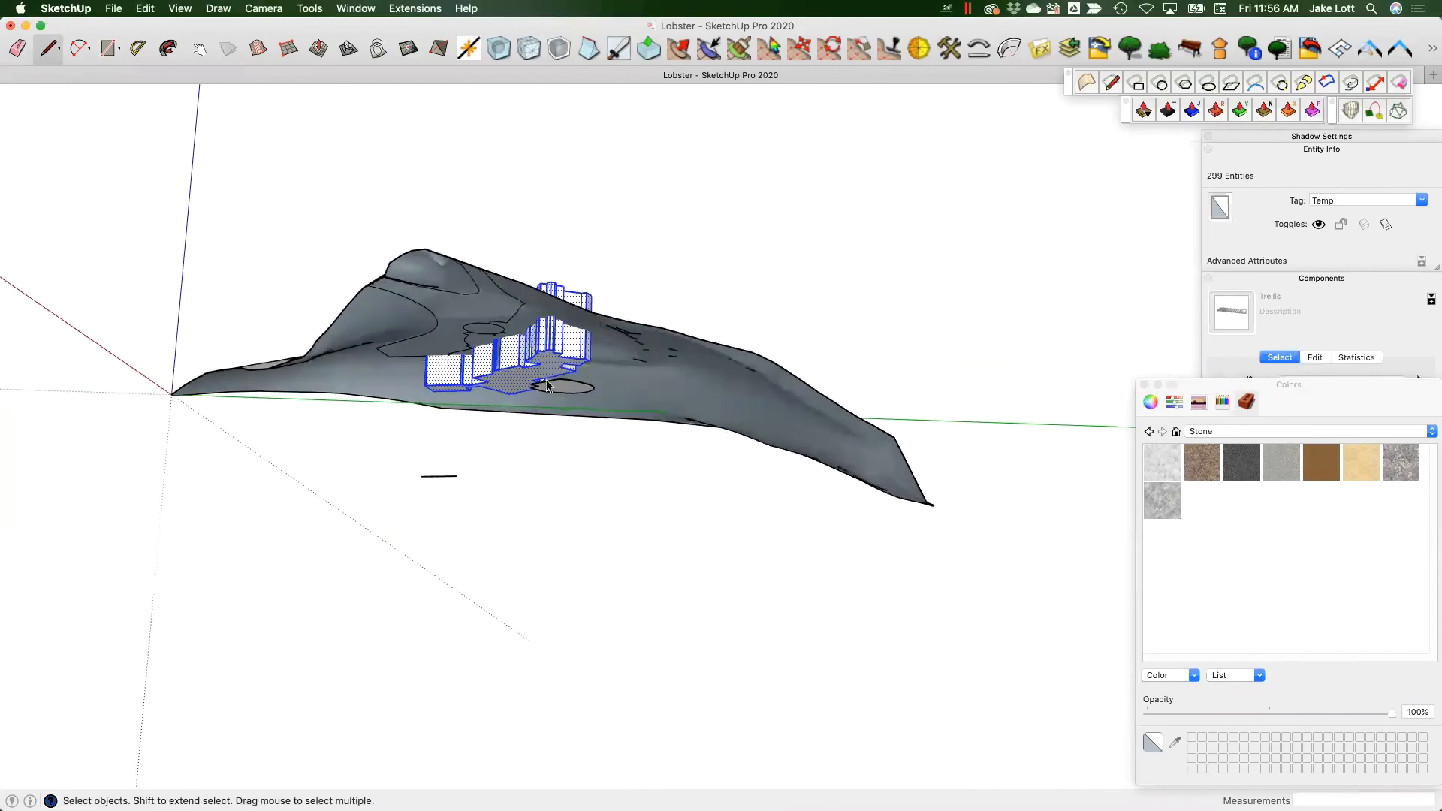
- Select the planting-area face with its edges and make it a group
scroll(566, 392, "up", 5)
double_click(569, 396)
middle_click_drag(733, 296, 206, 689)
right_click(574, 388)
left_click(600, 505)
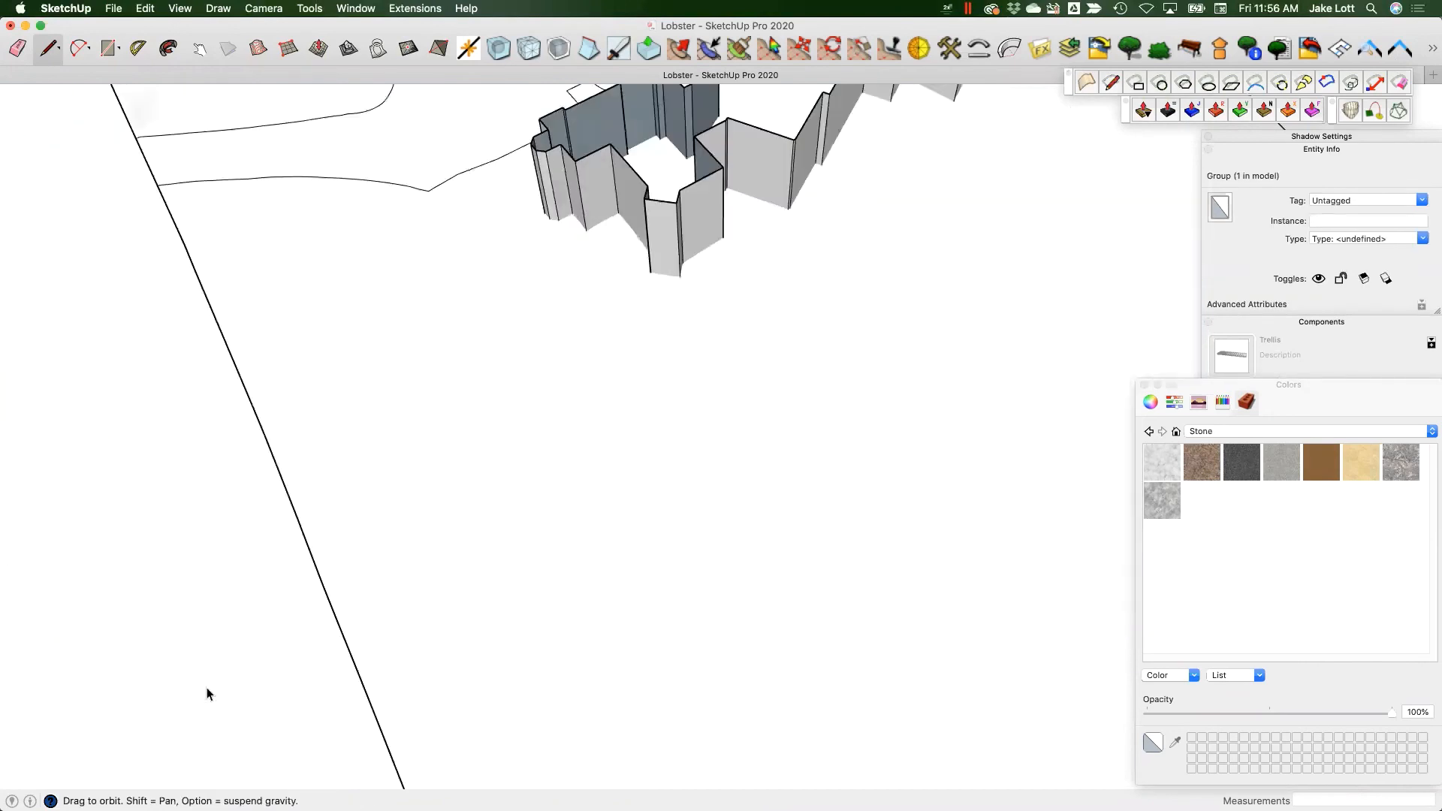
- Raise the planting-area group 33' 4" to terrain level at the building, and lower it by 2' 8 1/8"
mouse_move(849, 180)
middle_mouse_down()
mouse_move(641, 435)
mouse_move(635, 578)
mouse_move(747, 451)
mouse_move(765, 603)
middle_mouse_up()
middle_click_drag(788, 474, 782, 368)
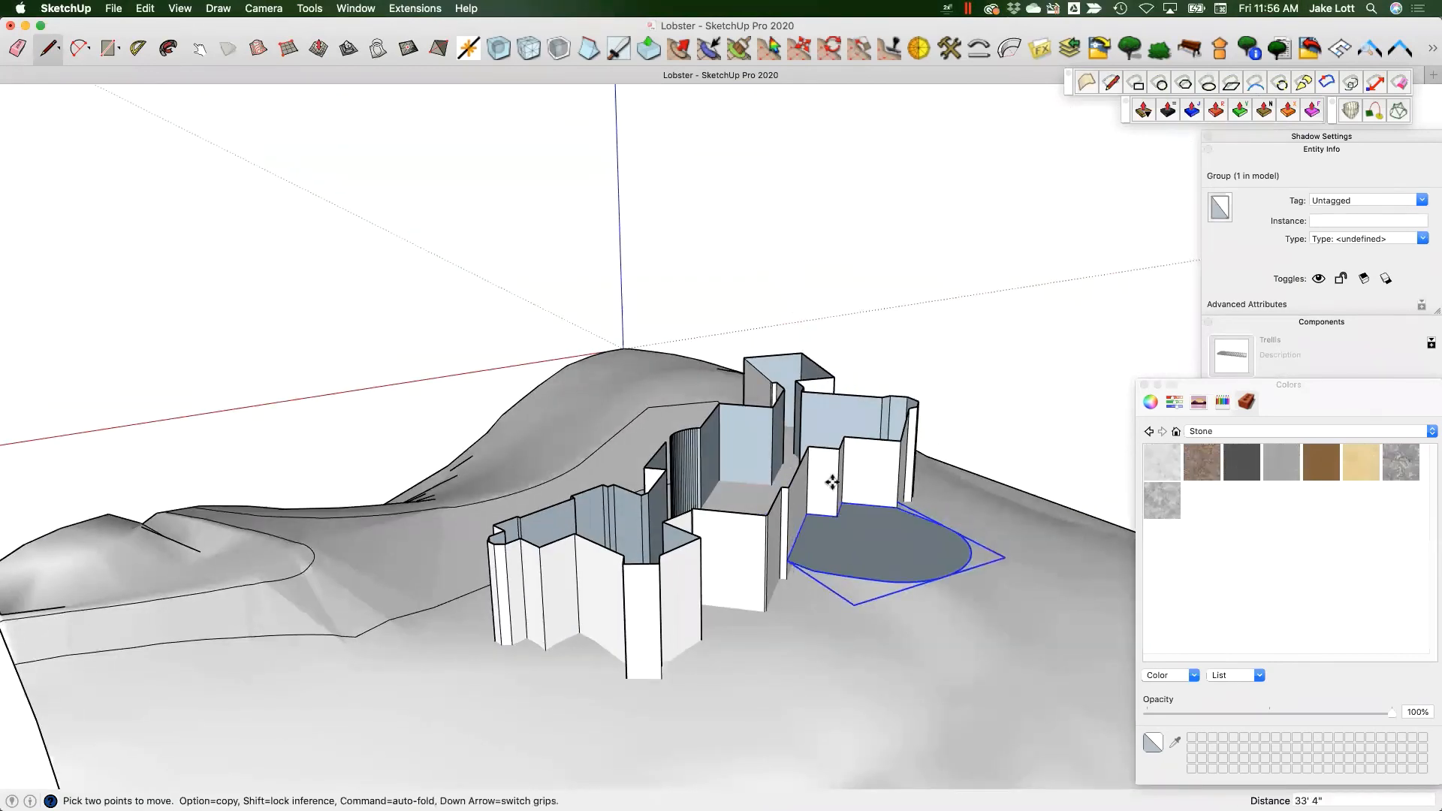
middle_click_drag(829, 518, 761, 507)
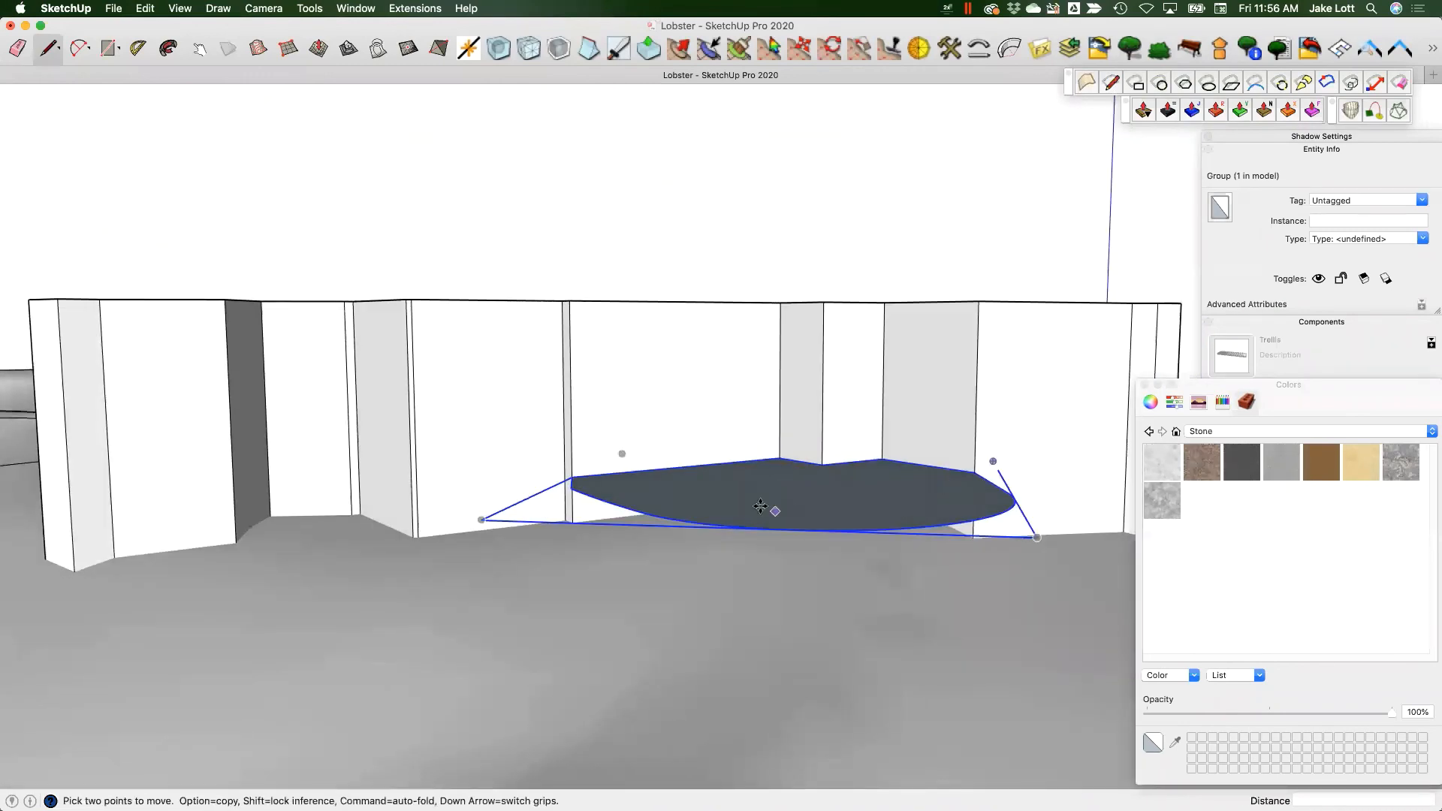
scroll(760, 506, "down", 1)
scroll(598, 486, "up", 4)
left_click(590, 492)
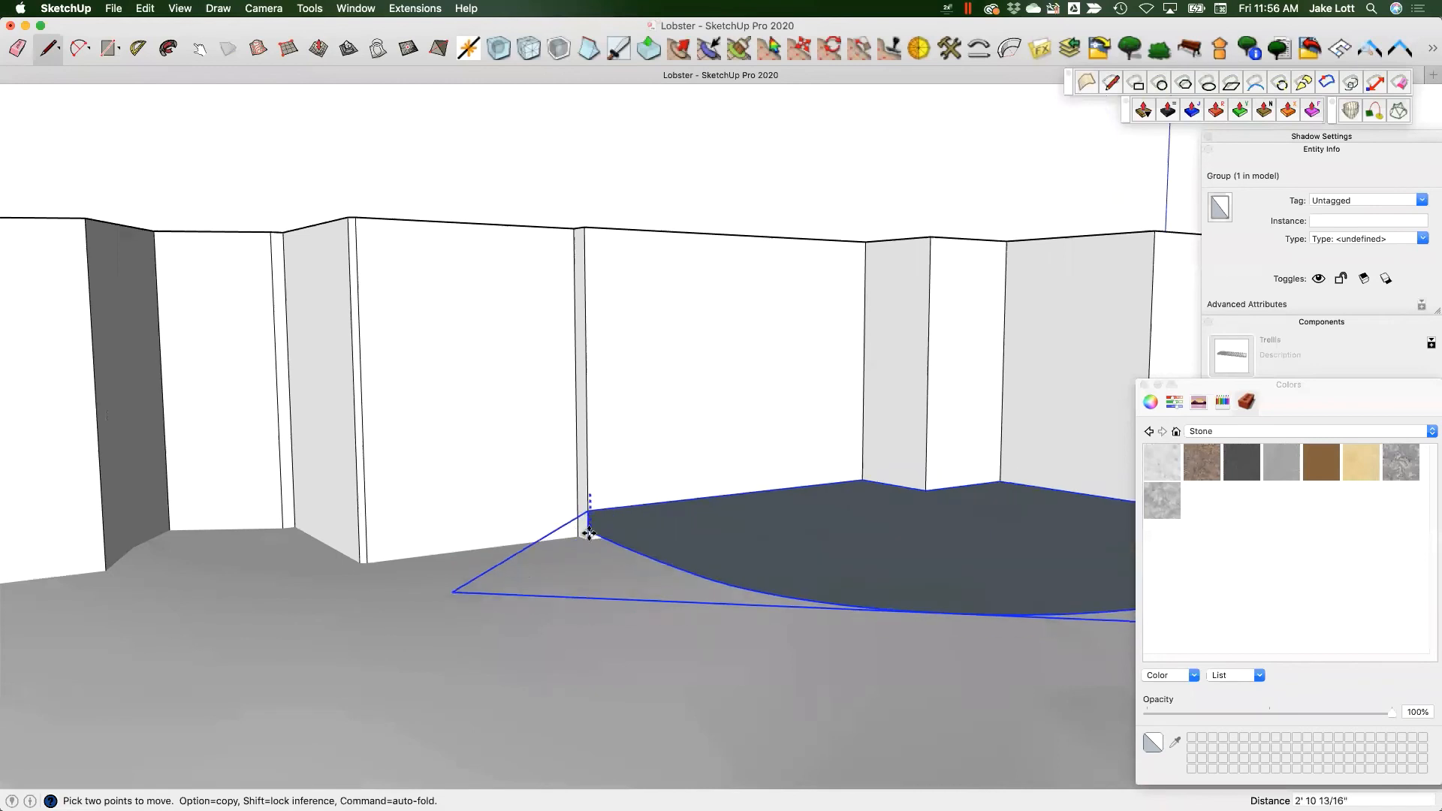
left_click(595, 528)
scroll(591, 526, "down", 5)
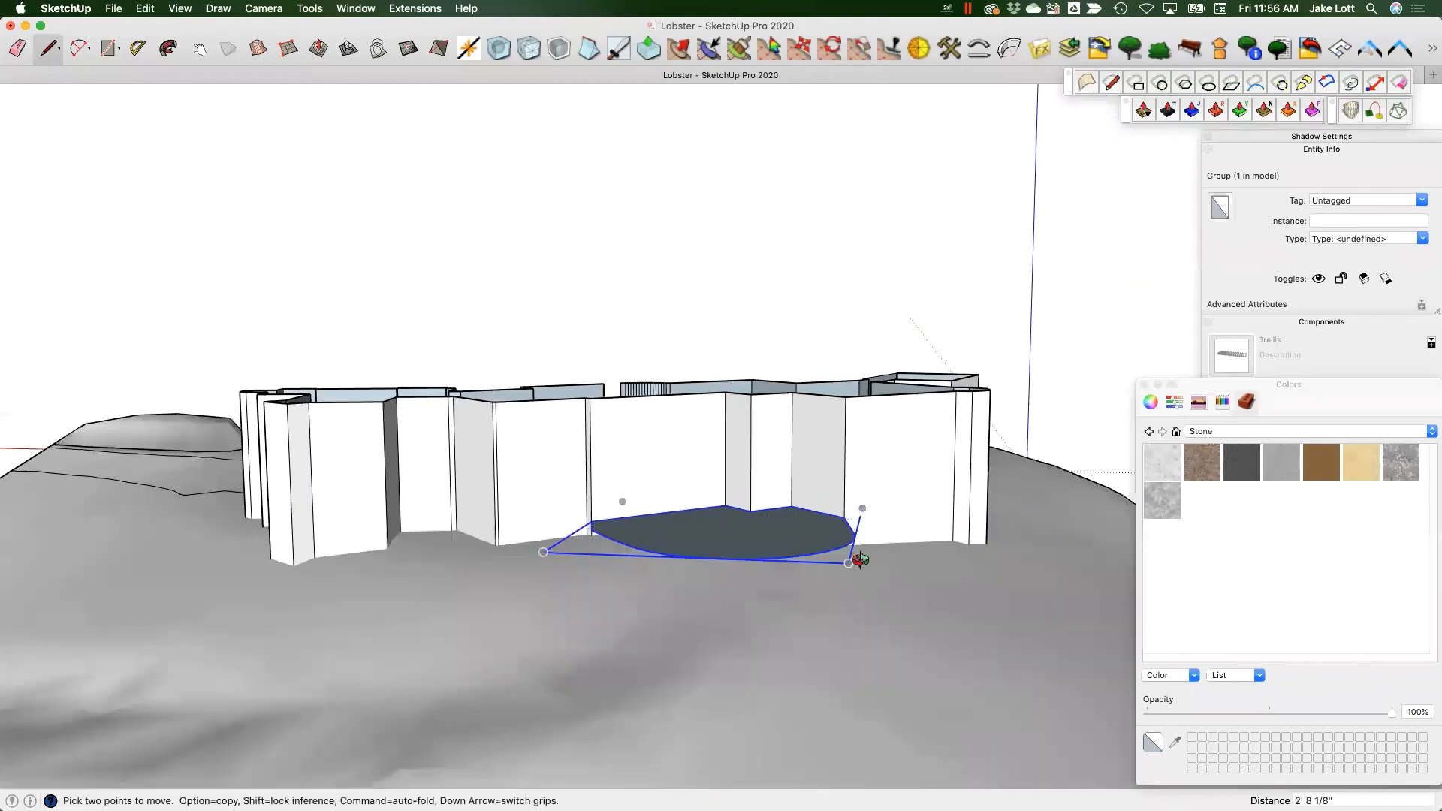
- Start the Stamp tool with the planting-area group as the shape to stamp into the terrain
middle_click_drag(859, 559, 648, 568)
key("space")
scroll(649, 568, "up", 2)
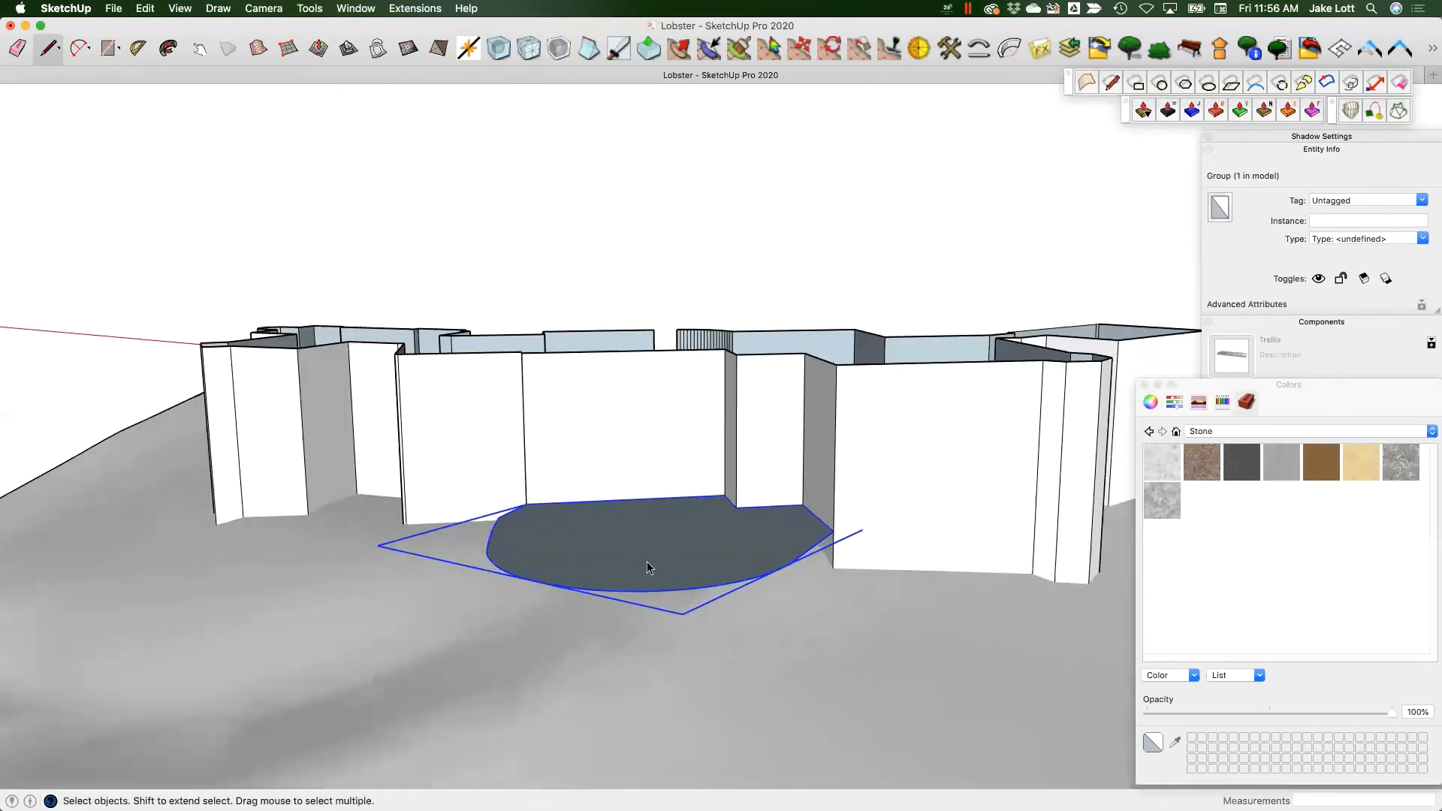
scroll(825, 531, "up", 2)
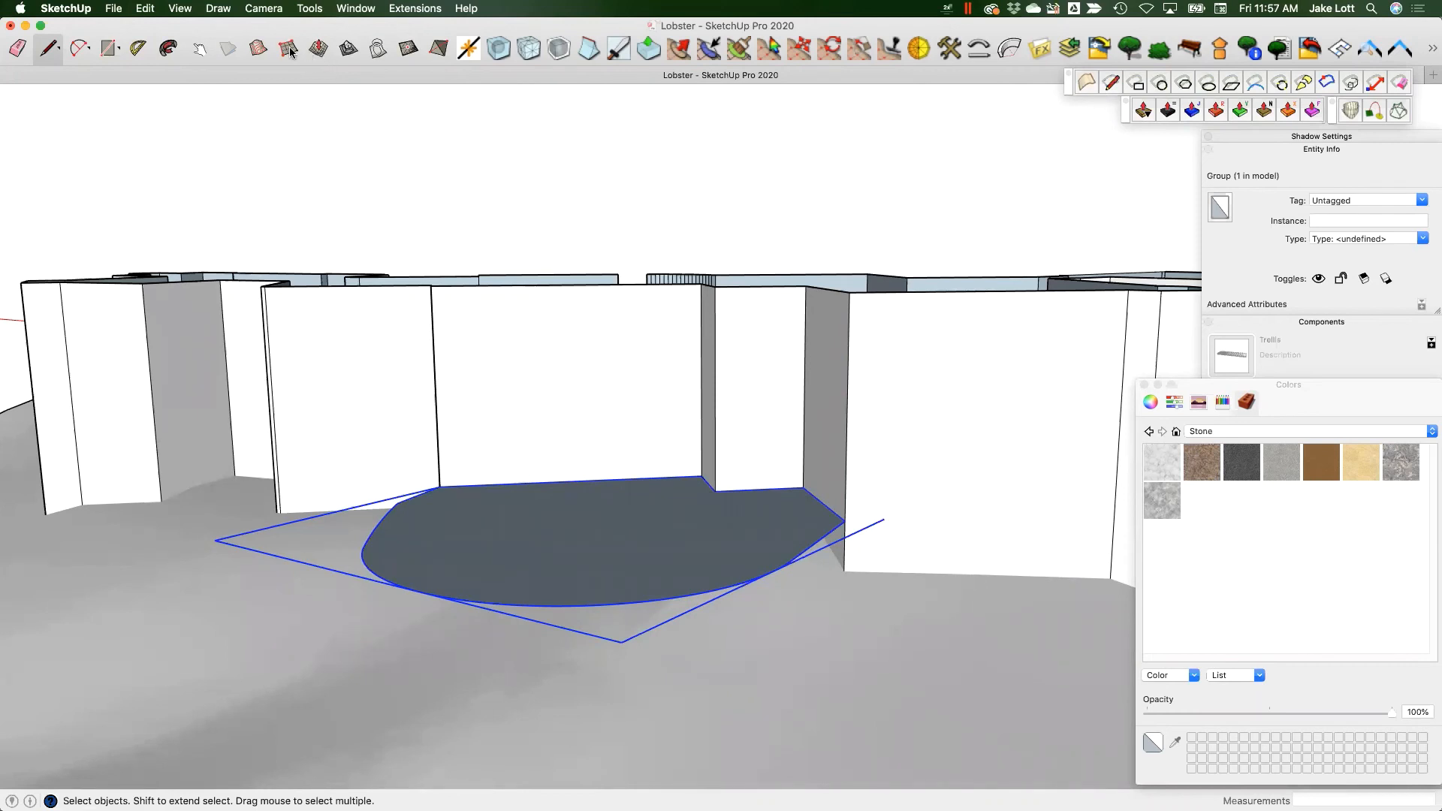
left_click(348, 49)
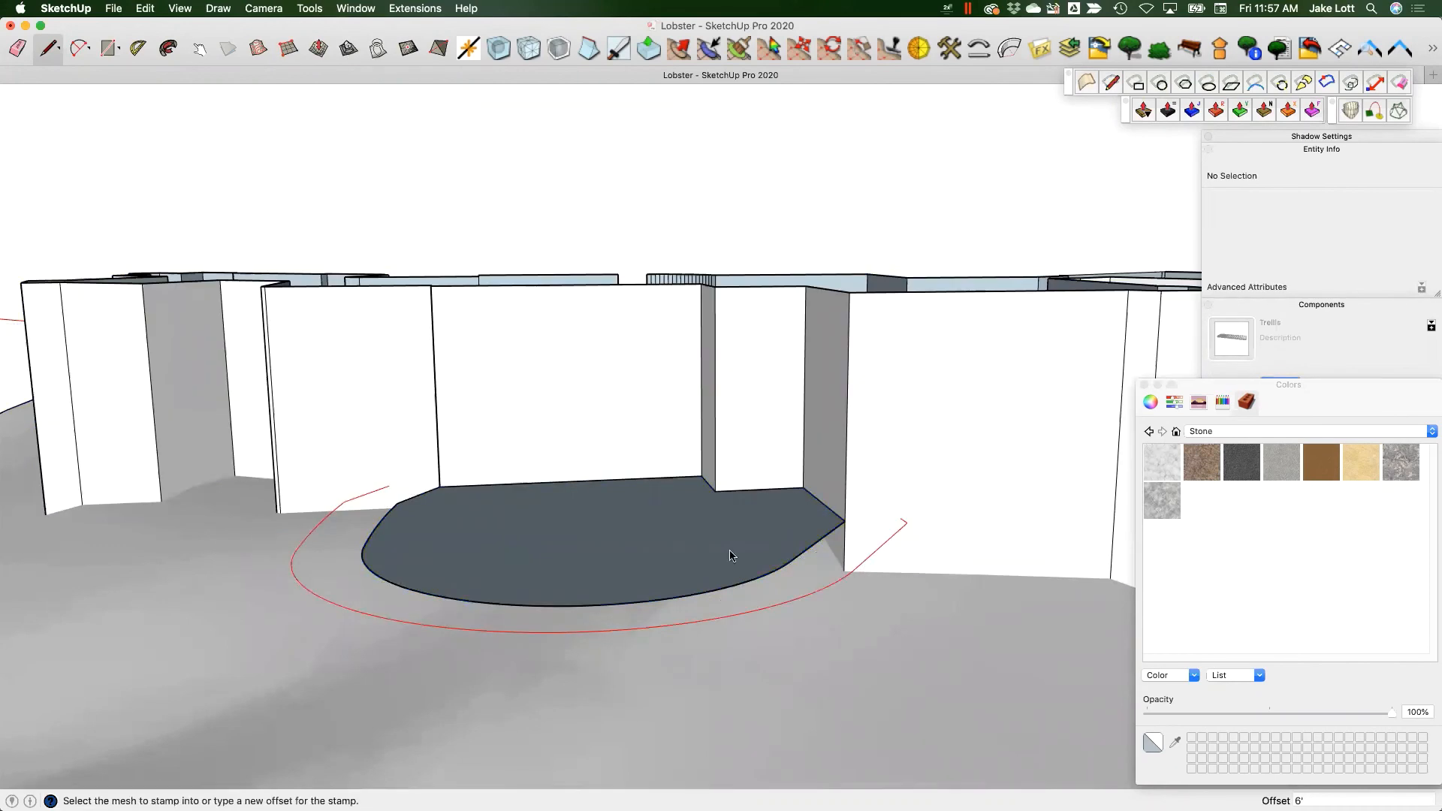
scroll(638, 539, "down", 5)
middle_click_drag(641, 550, 641, 496)
middle_click_drag(618, 564, 584, 644)
middle_click_drag(519, 519, 663, 461)
scroll(619, 604, "up", 1)
scroll(542, 586, "down", 1)
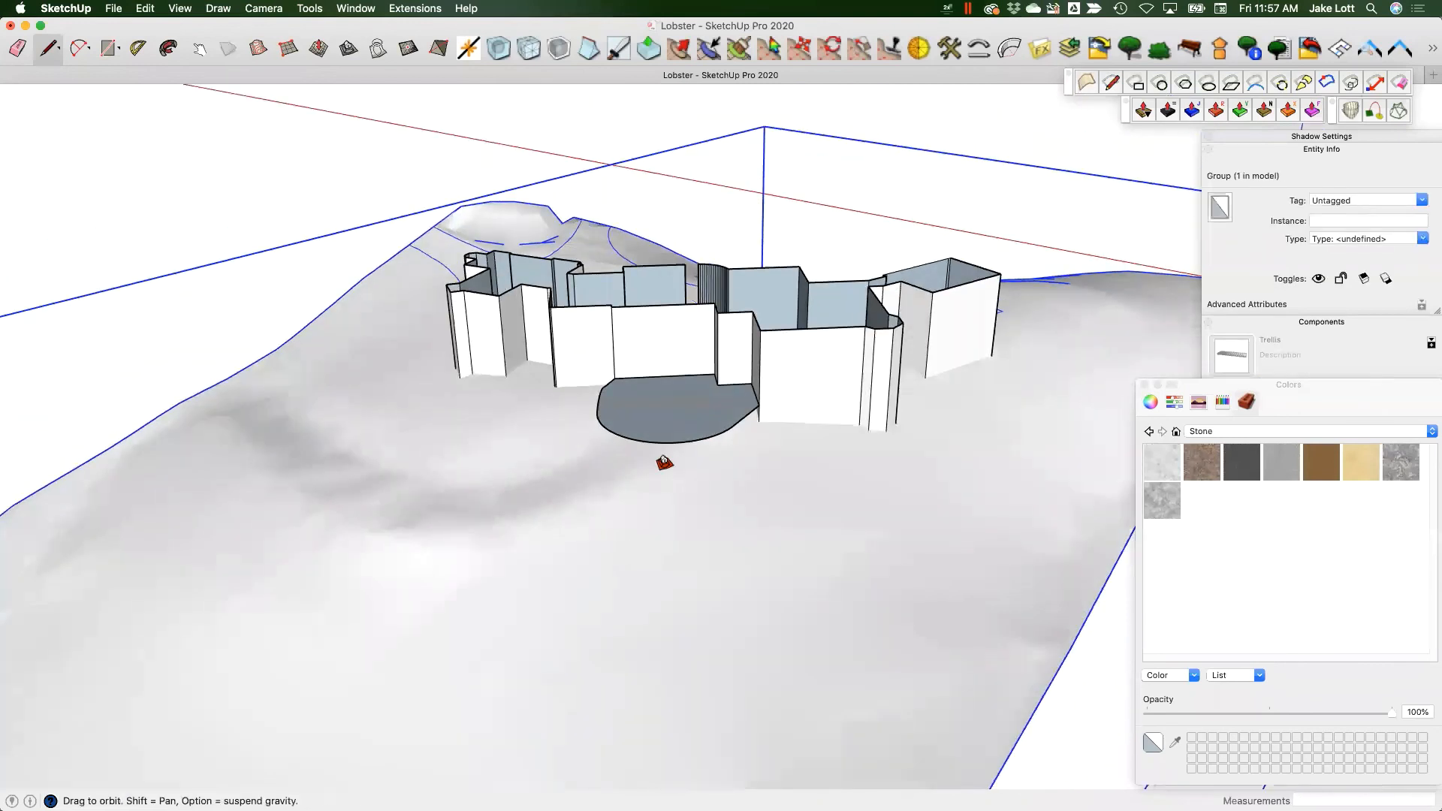
- Set the stamp offset around the planting area to 1', and reduce it to 1"
scroll(666, 440, "up", 3)
scroll(667, 439, "up", 2)
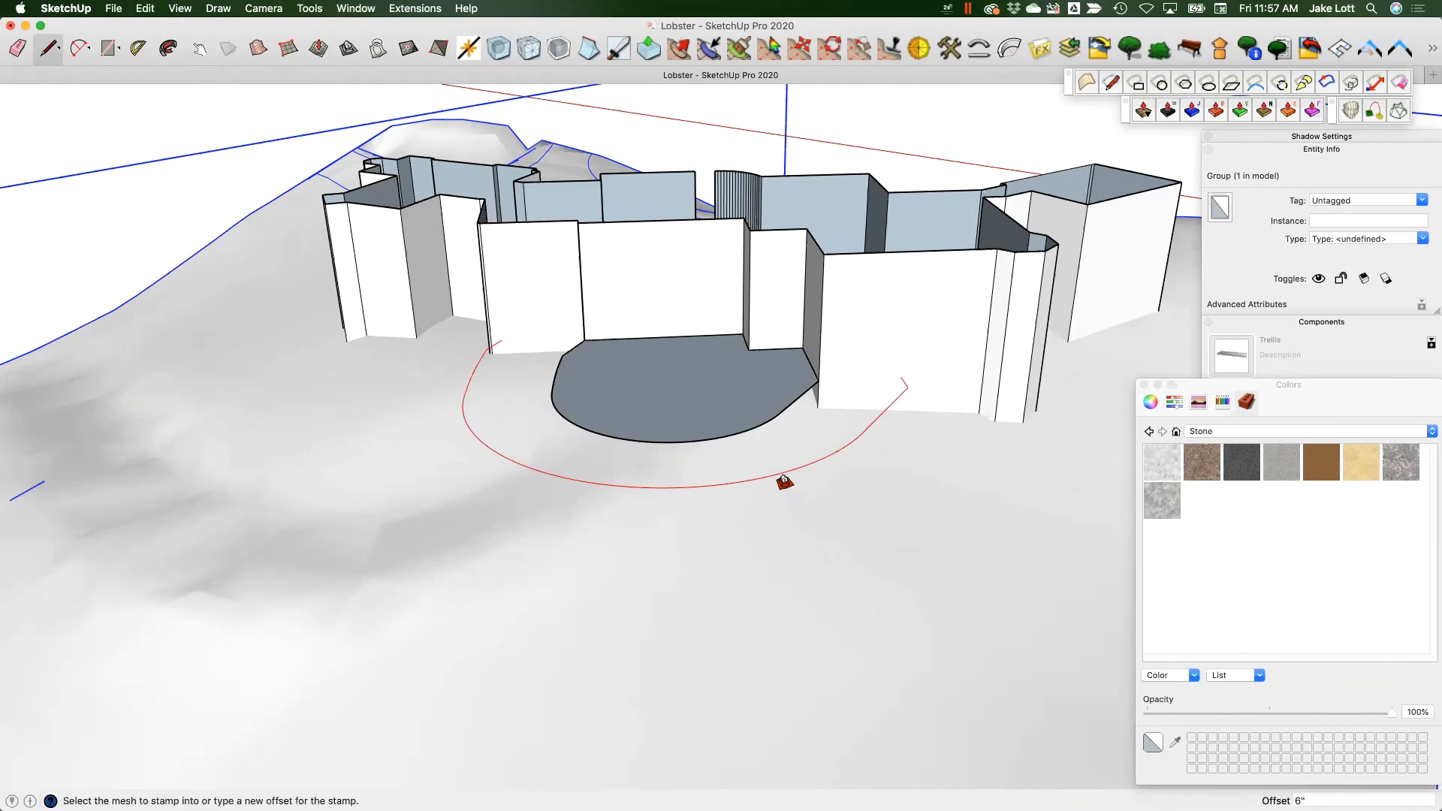
middle_click_drag(801, 501, 805, 467)
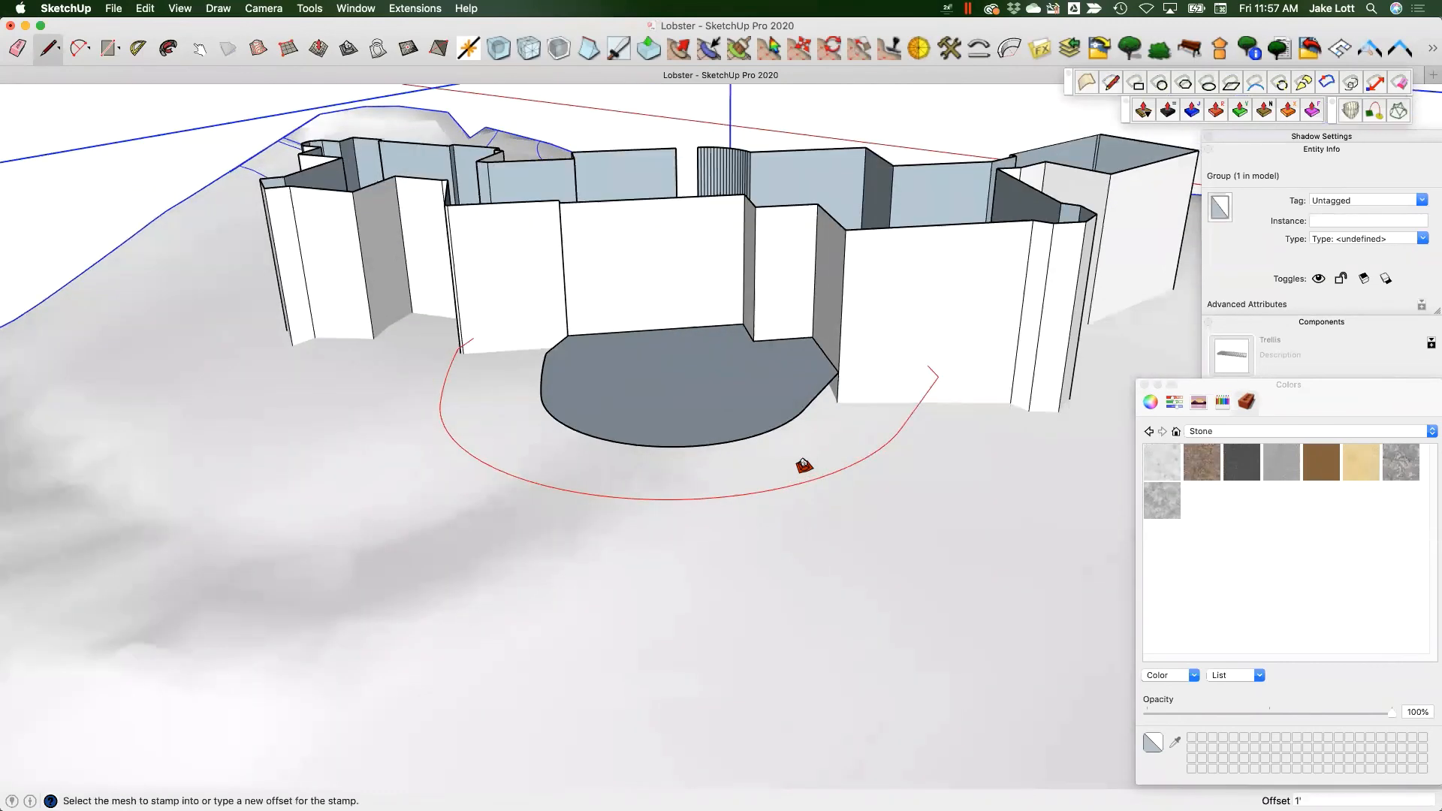
key("Return")
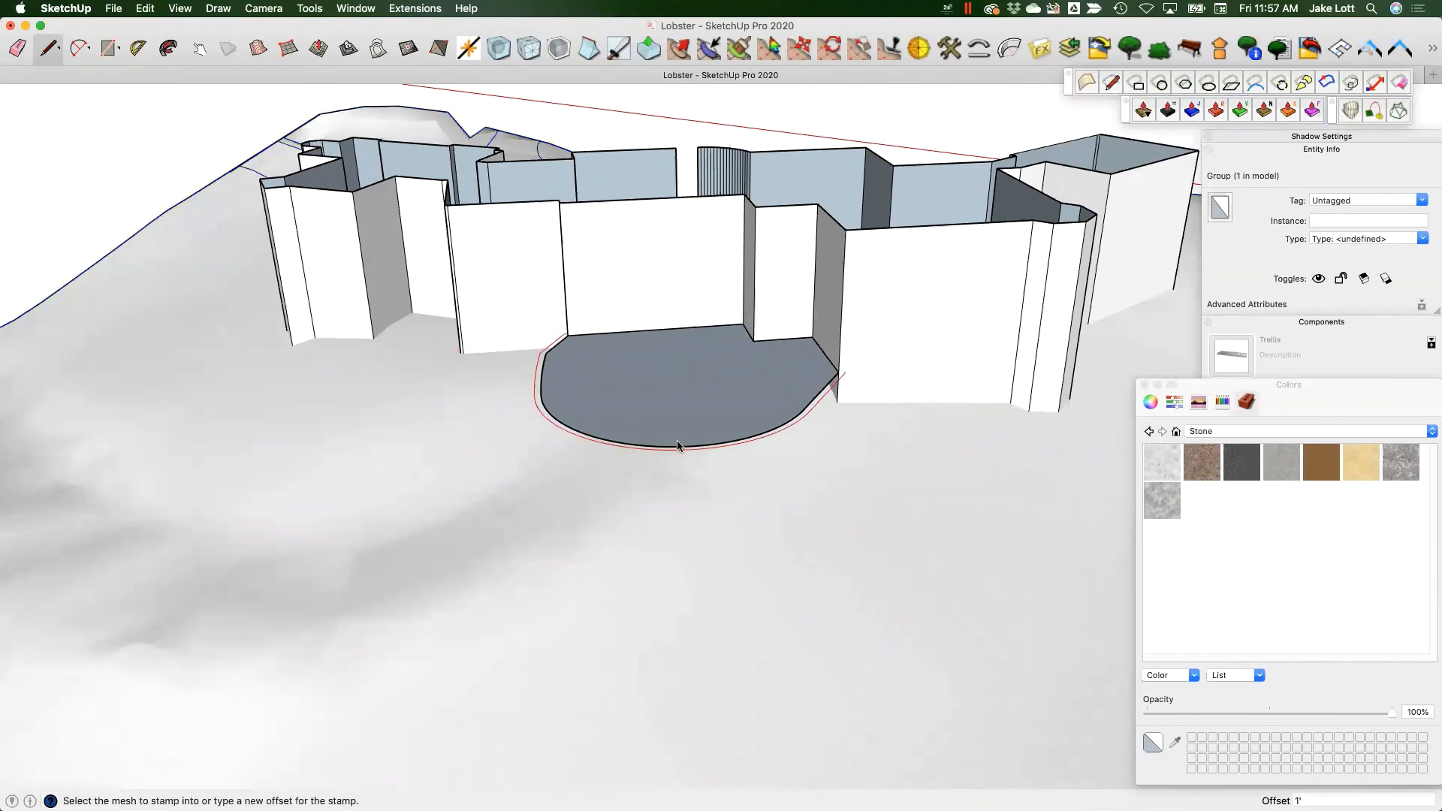
scroll(678, 440, "up", 3)
left_click(733, 452)
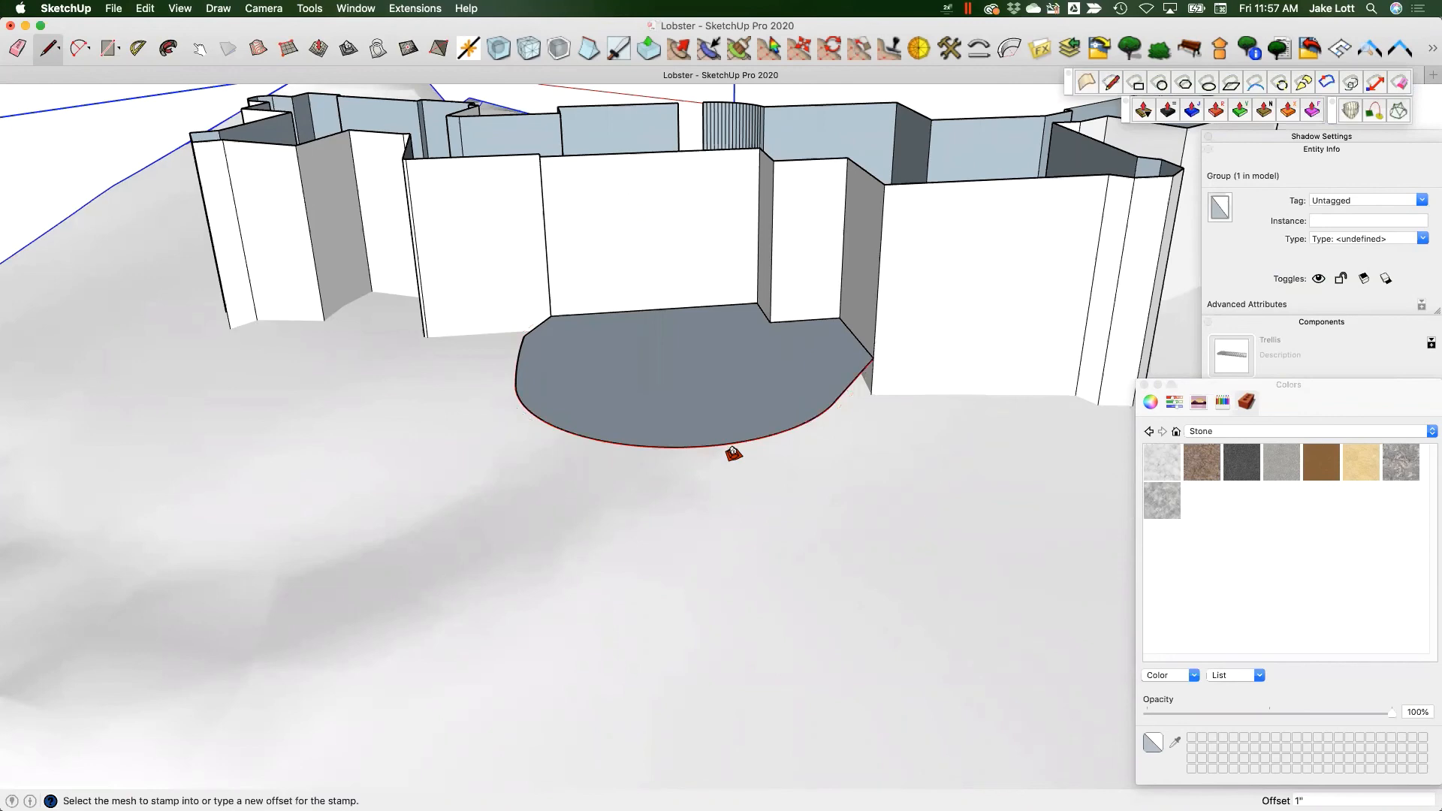
- Stamp the planting area into the terrain mesh, placing the stamped face slightly below the group
middle_click_drag(679, 390, 829, 462)
scroll(831, 463, "up", 5)
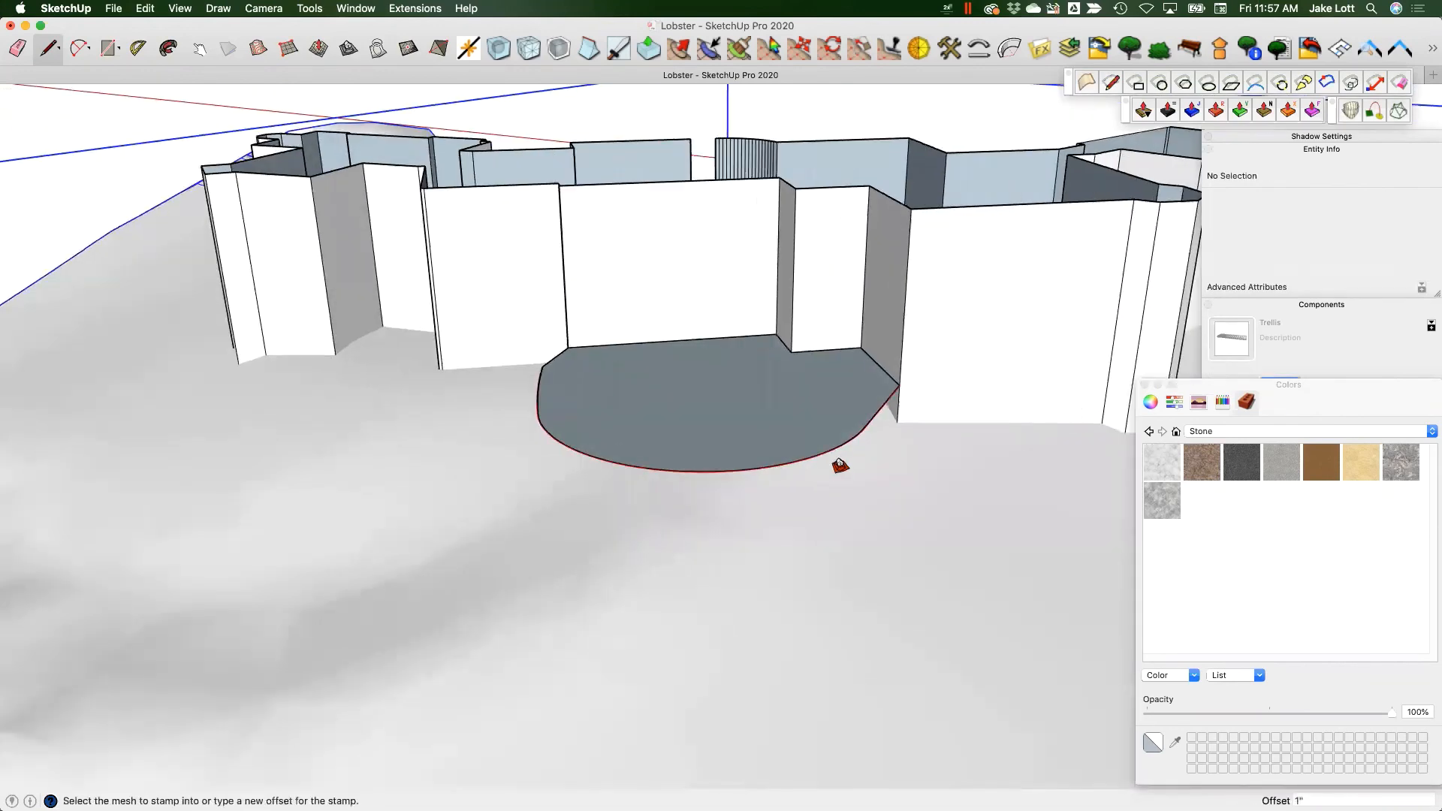
scroll(852, 585, "down", 3)
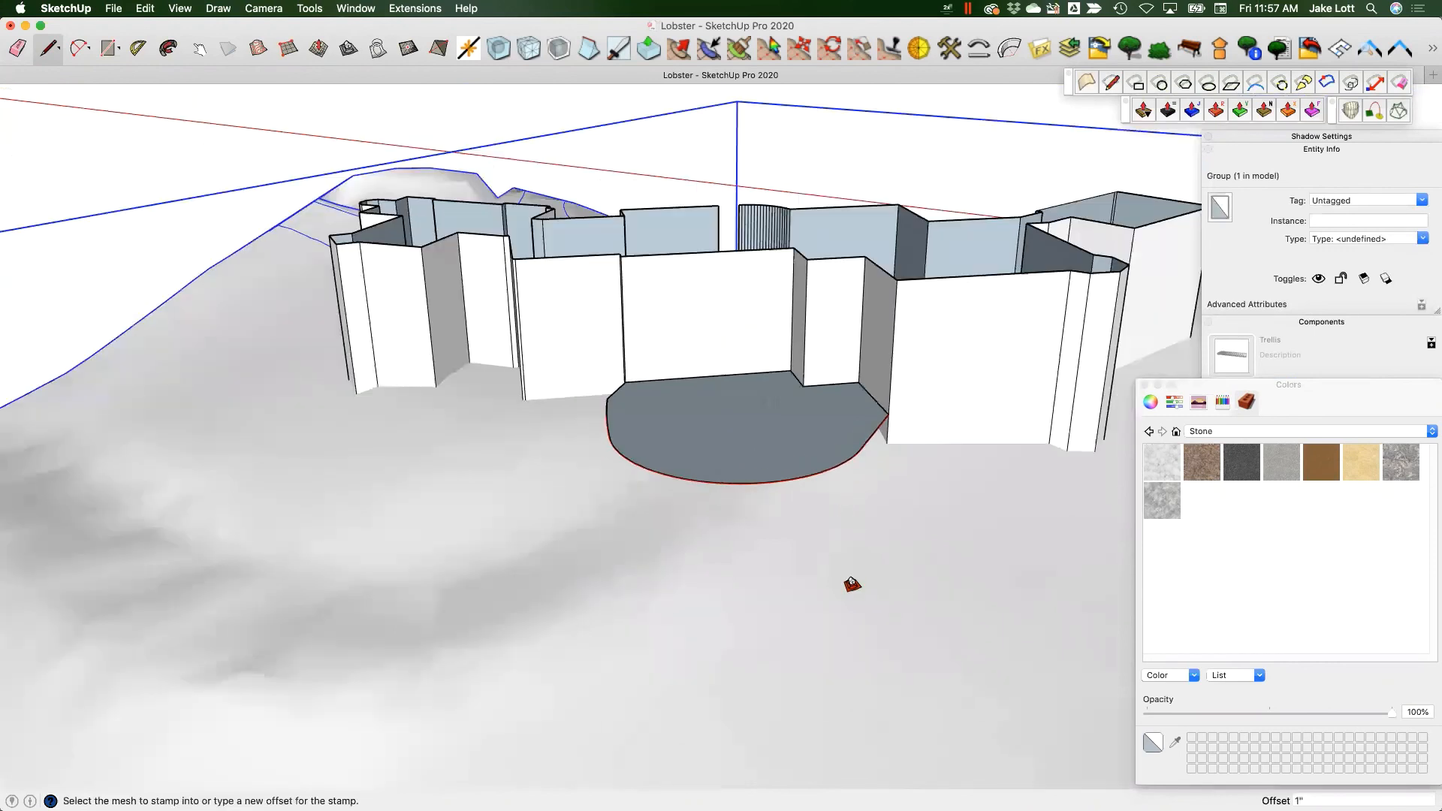
left_click(835, 580)
scroll(842, 574, "down", 2)
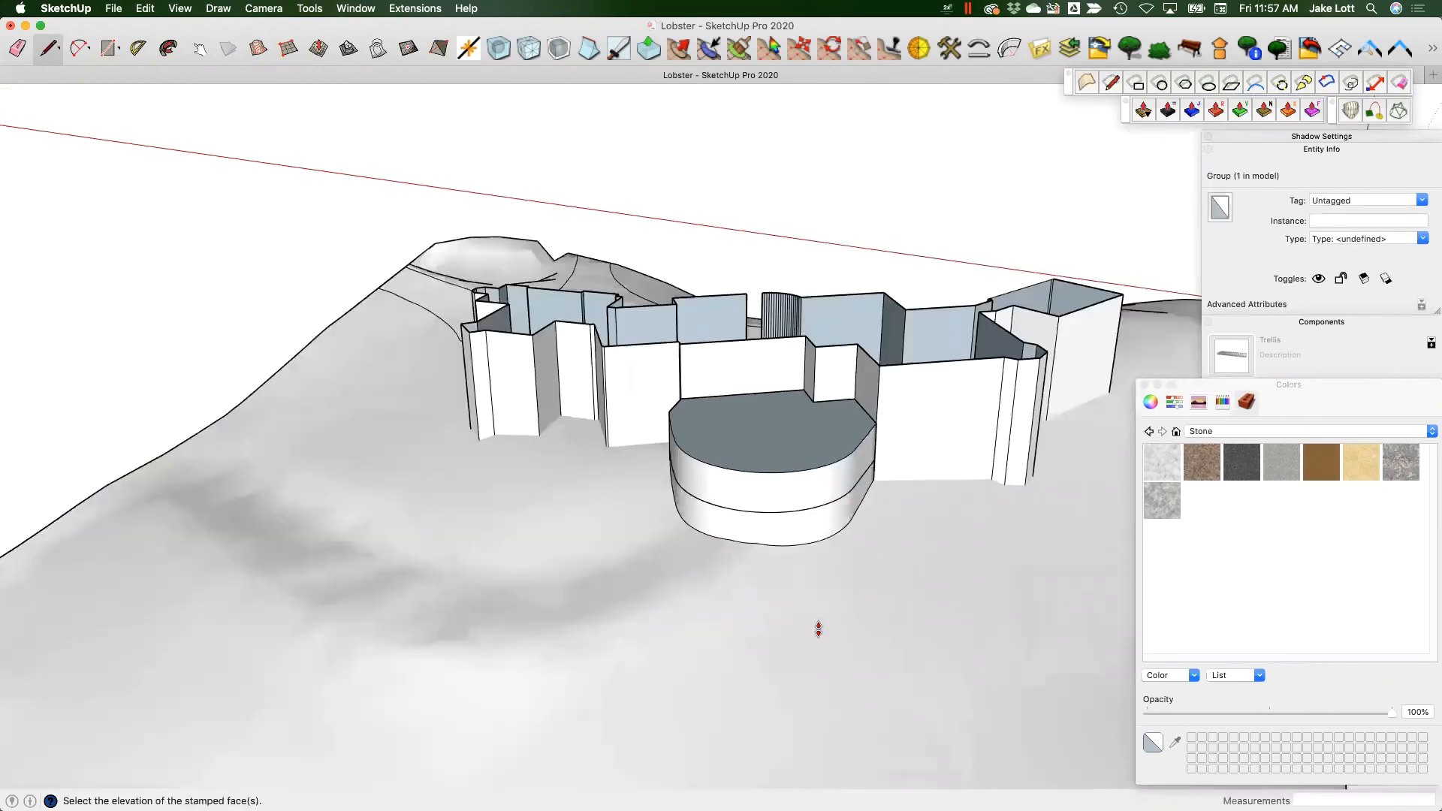
scroll(822, 620, "up", 2)
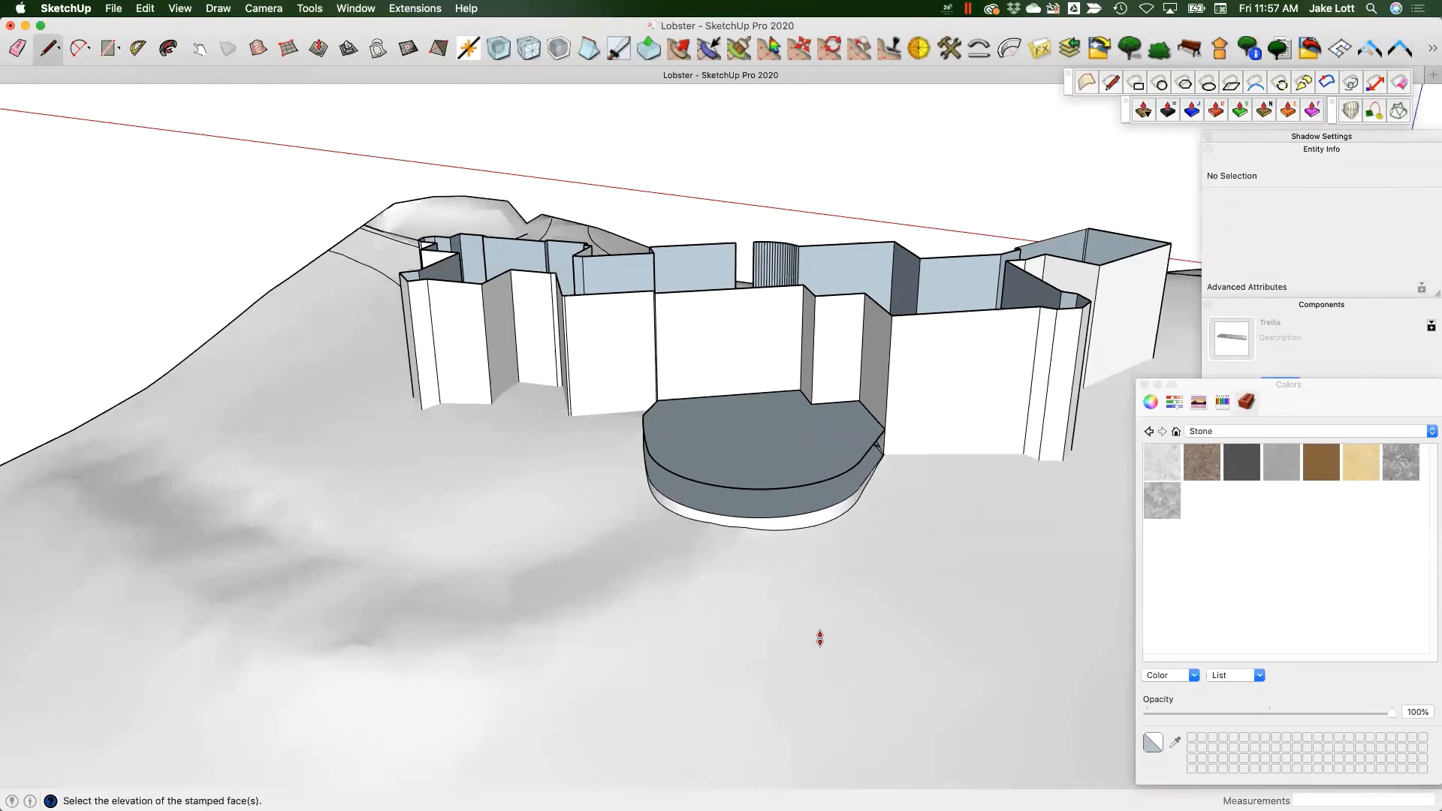
left_click(821, 637)
- Move the planting-area group straight down about 5' 1" onto the stamped terrain surface
scroll(812, 489, "up", 3)
middle_click_drag(811, 489, 823, 431)
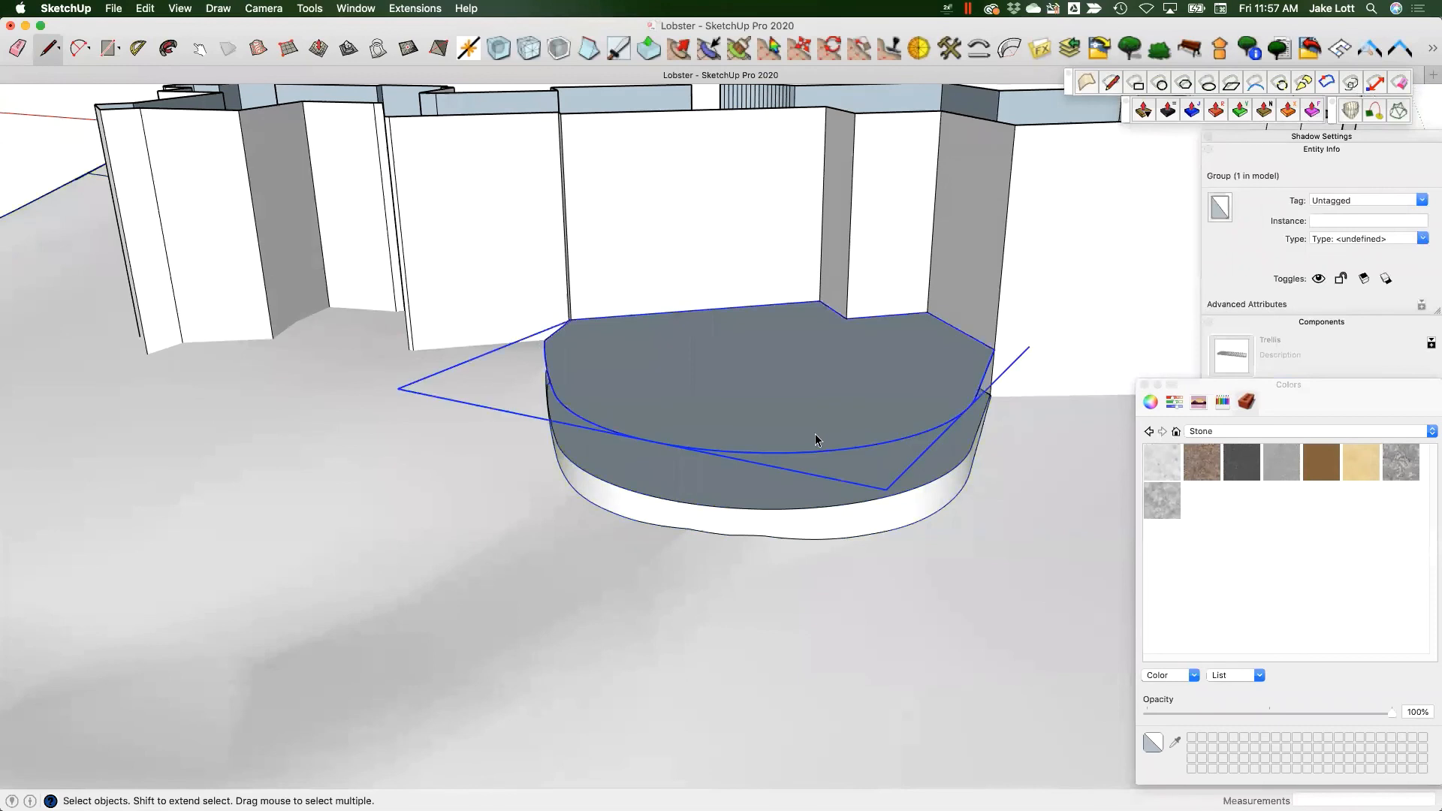
key("m")
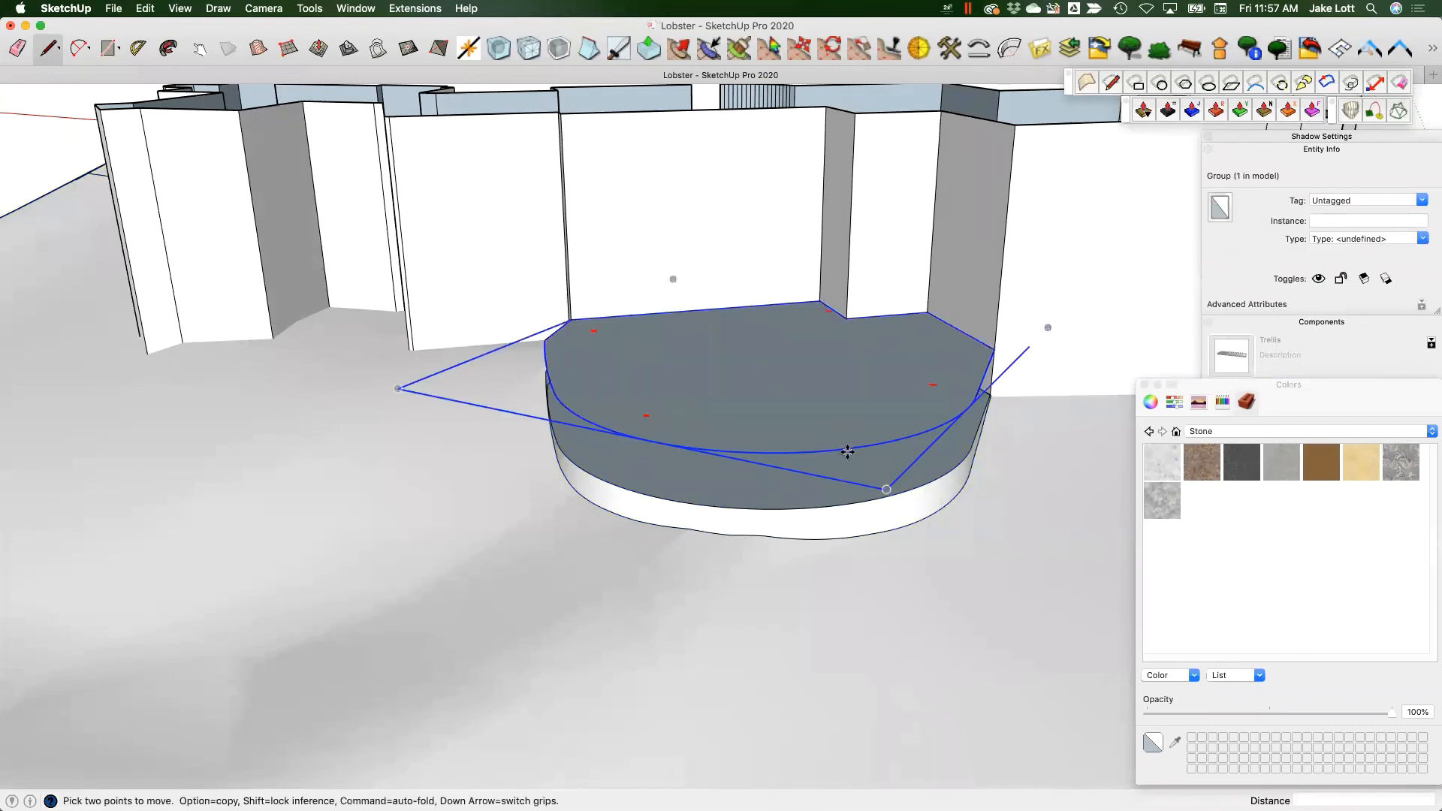
left_click(847, 452)
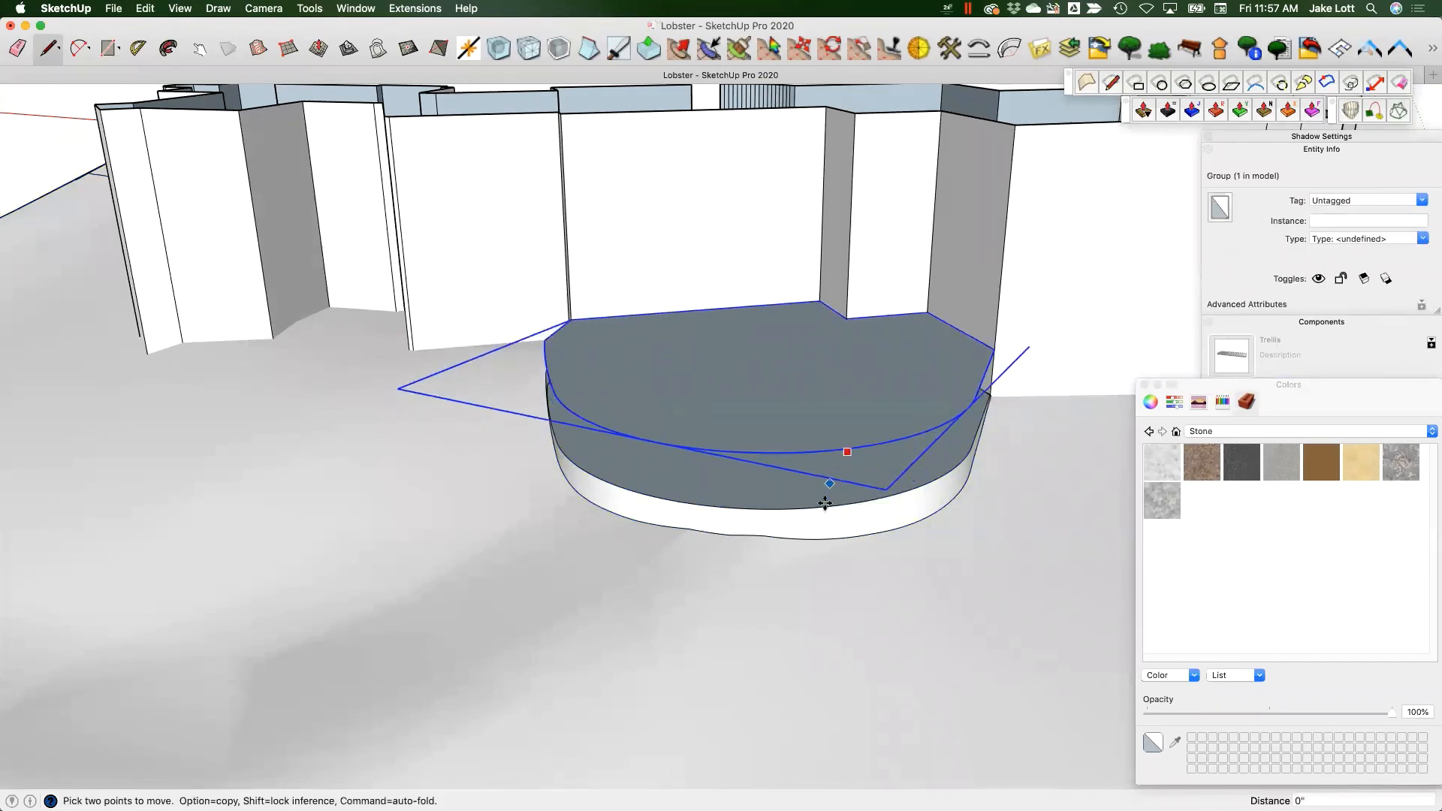
key("Escape")
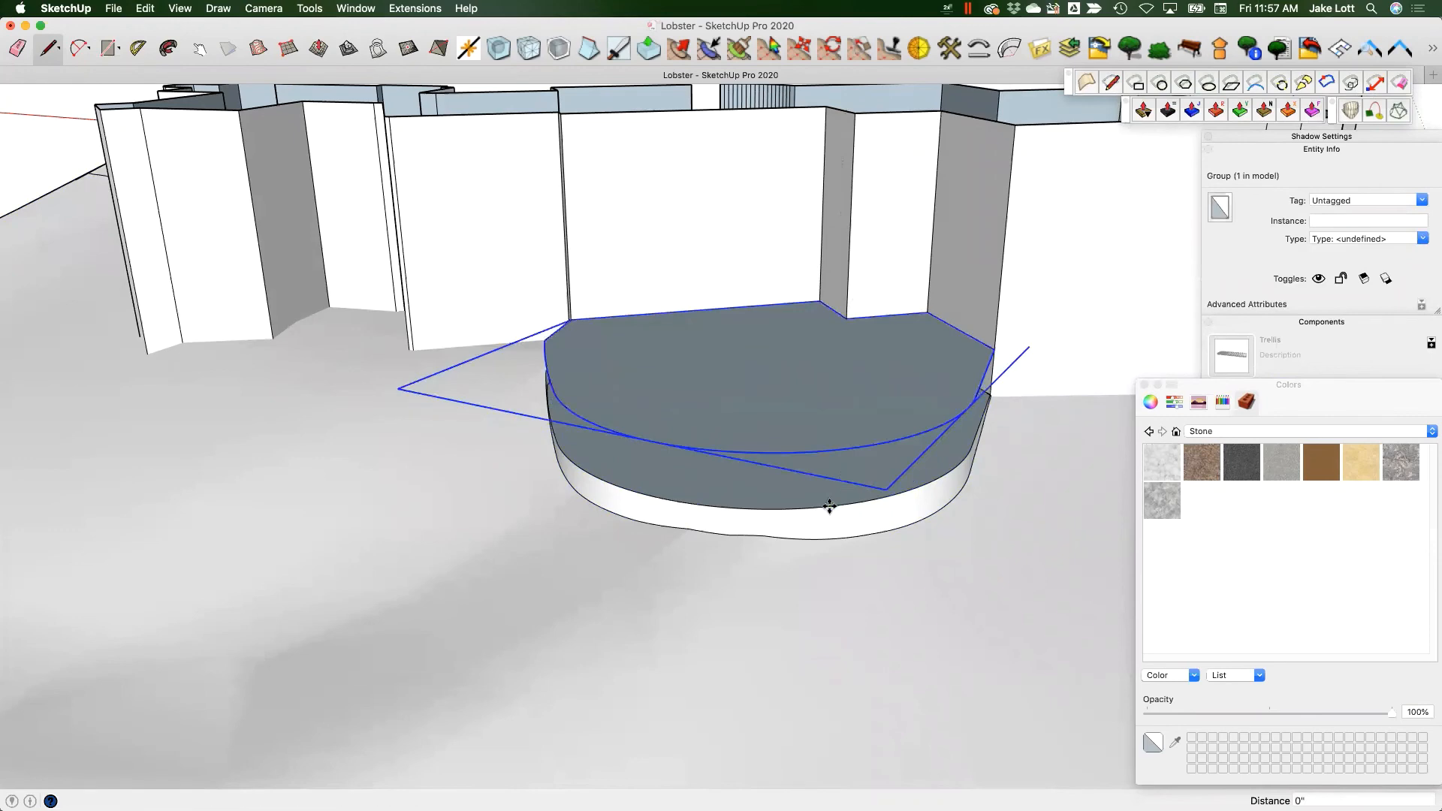
left_click(857, 447)
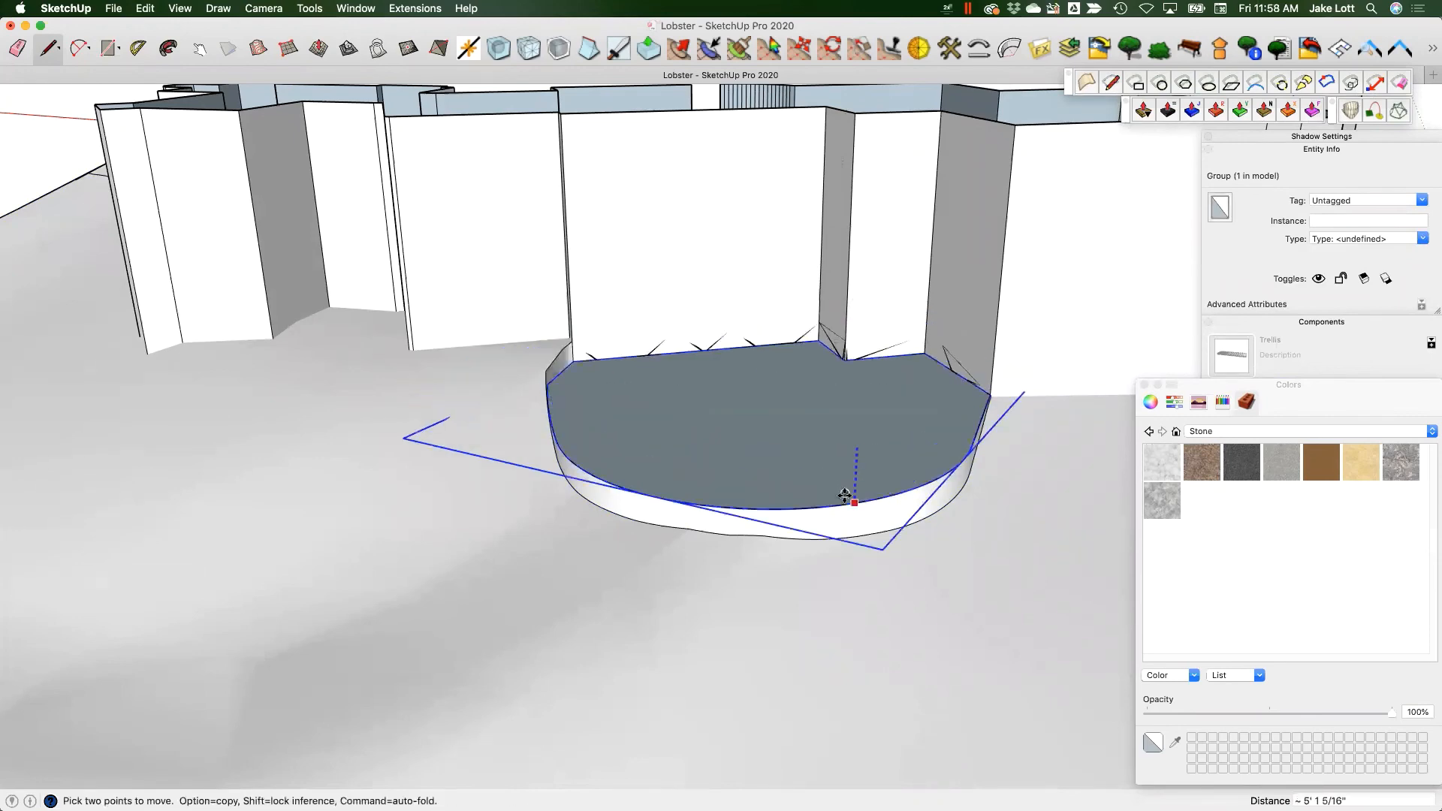
middle_click_drag(812, 474, 631, 444)
key("space")
- Open the terrain group to examine the stamped edges along the building, and leave it
scroll(935, 534, "up", 1)
double_click(931, 530)
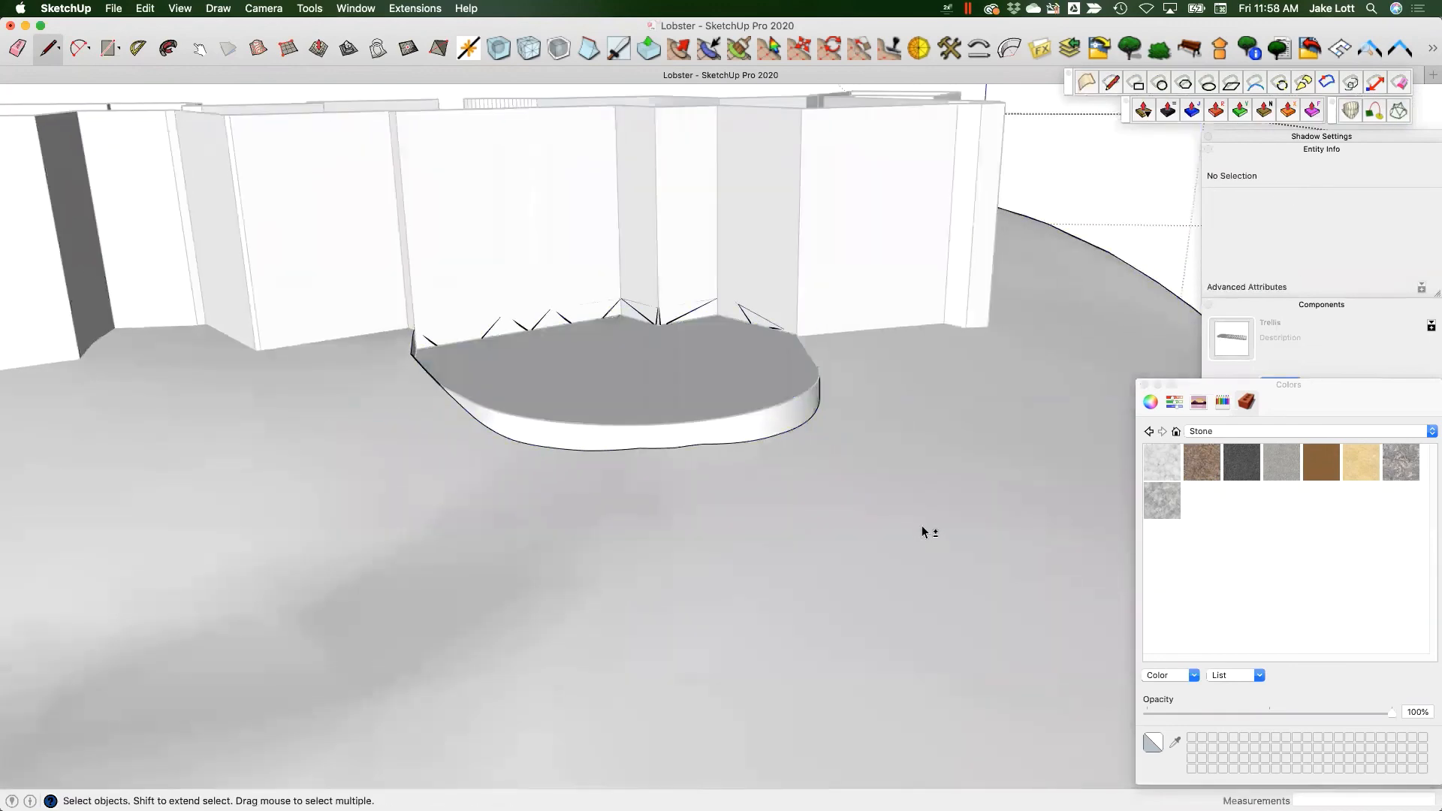
scroll(922, 525, "down", 3)
middle_click_drag(840, 418, 642, 512)
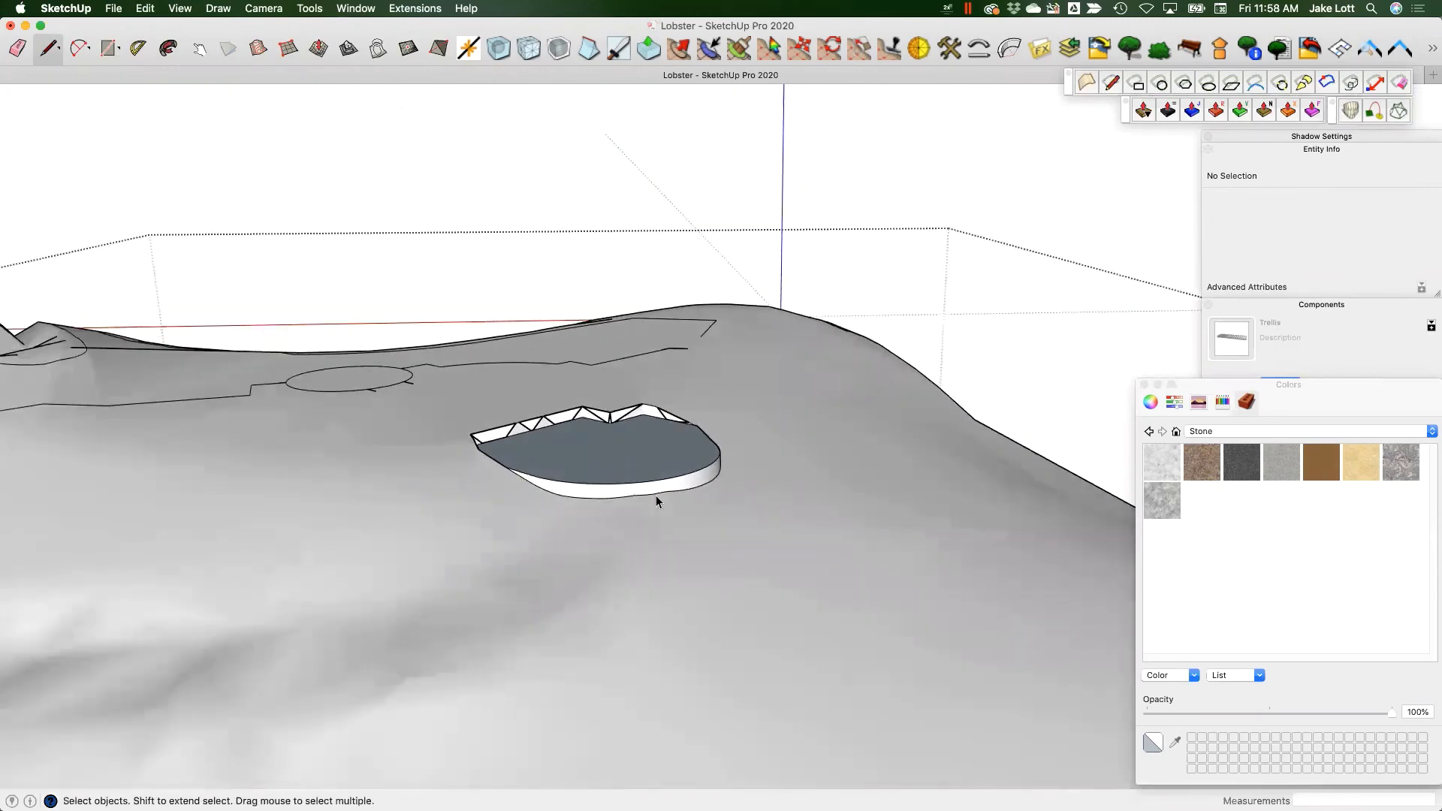
scroll(634, 431, "up", 5)
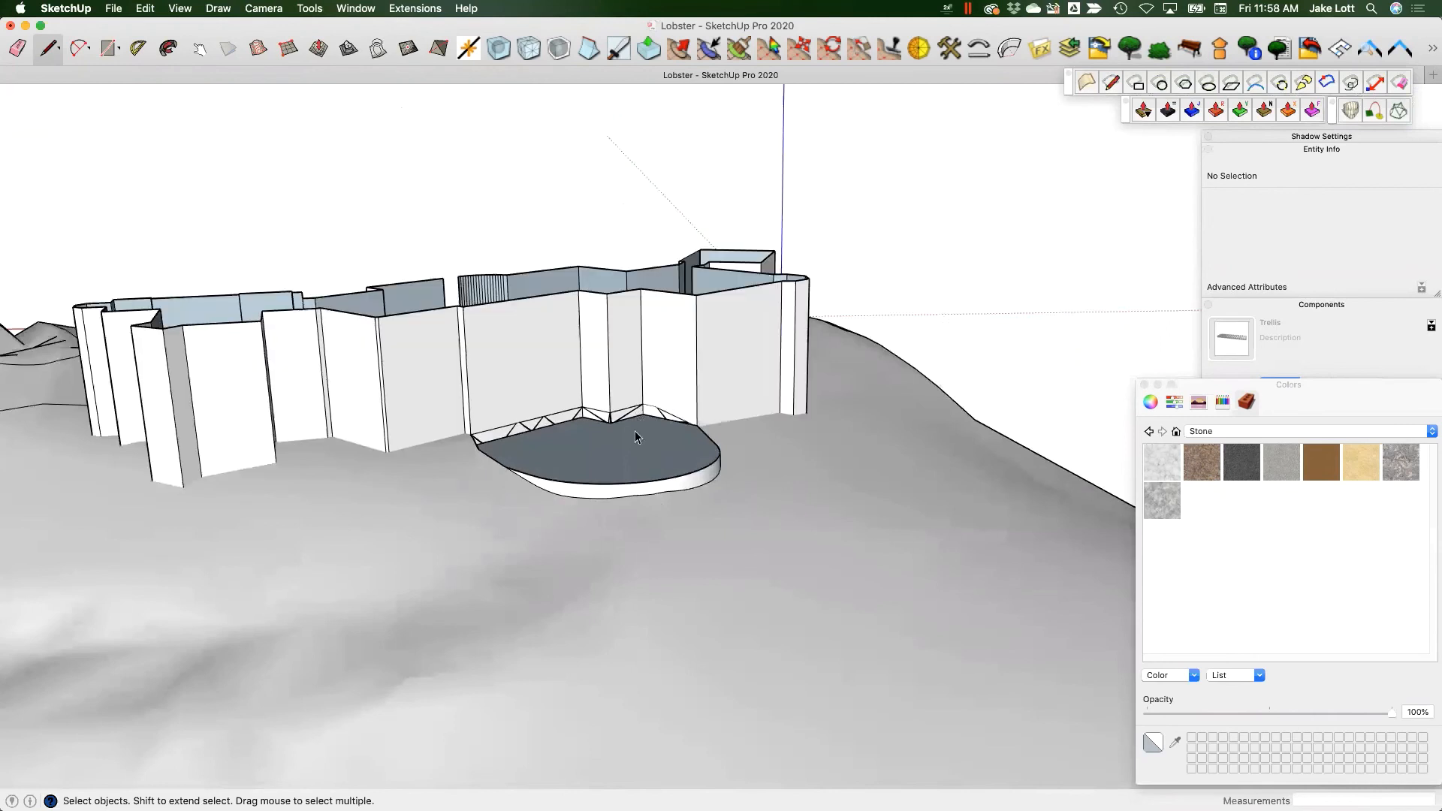
- Open the planting-area group and offset the face's outline 6" outward
left_click(637, 457)
double_click(643, 454)
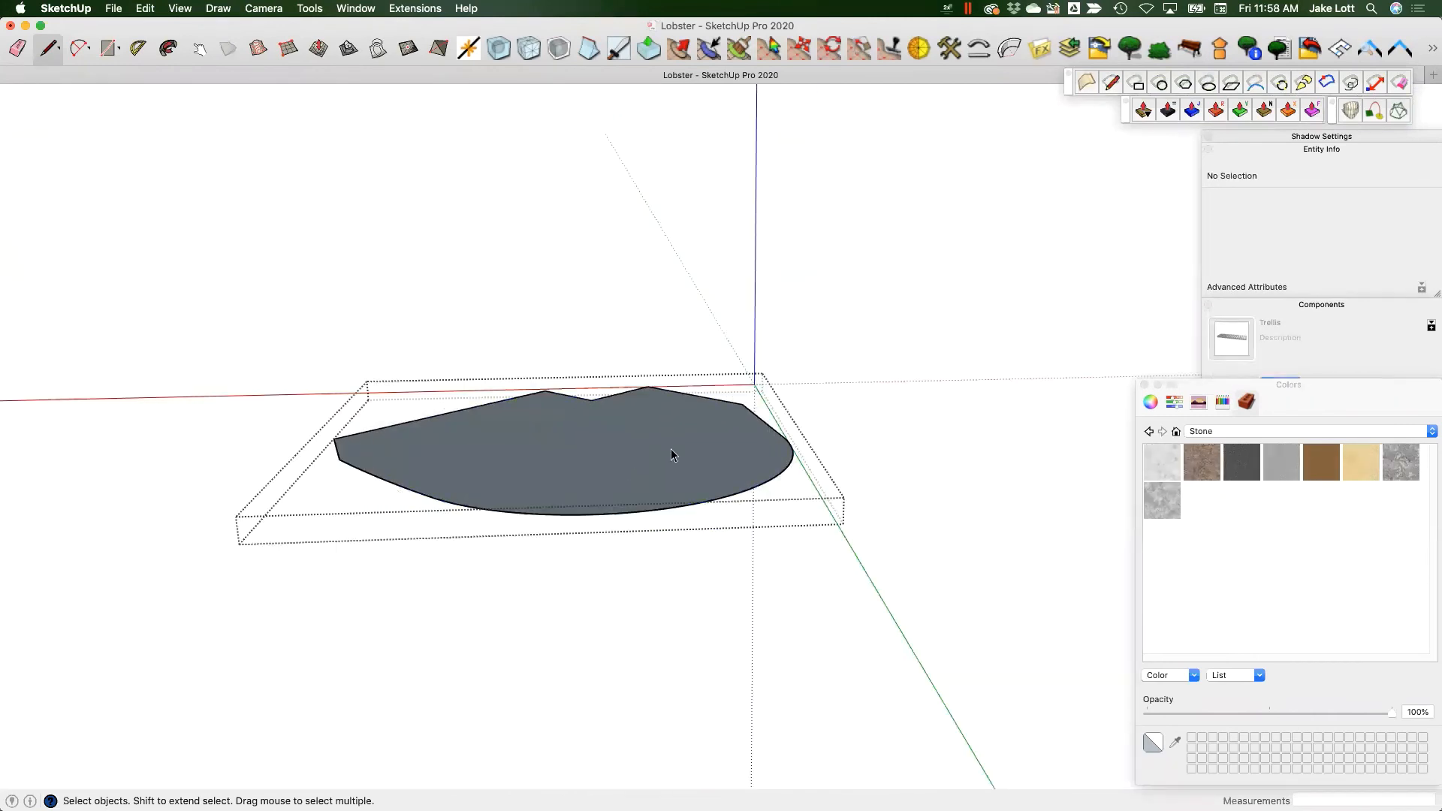
key("f")
left_click(699, 454)
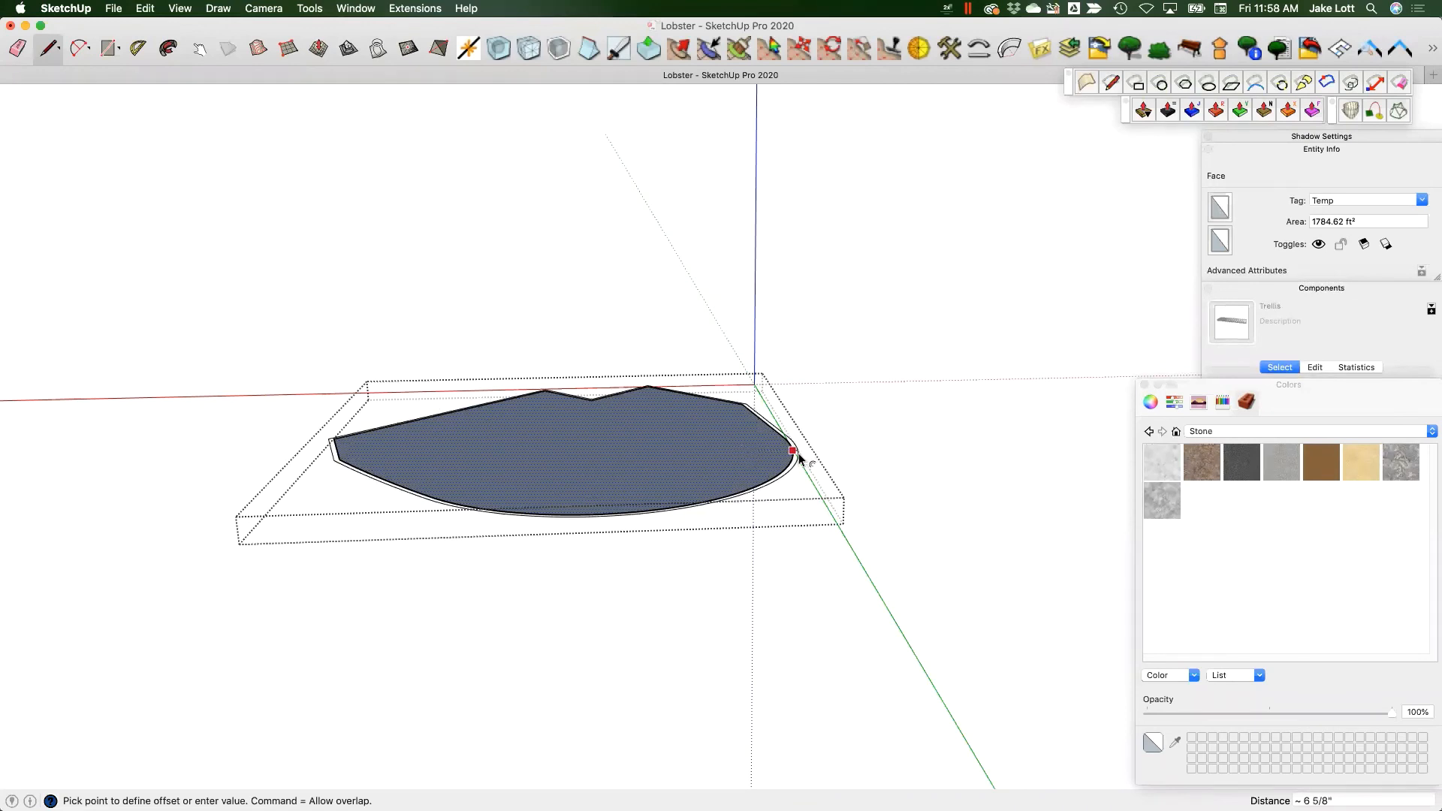
key("Return")
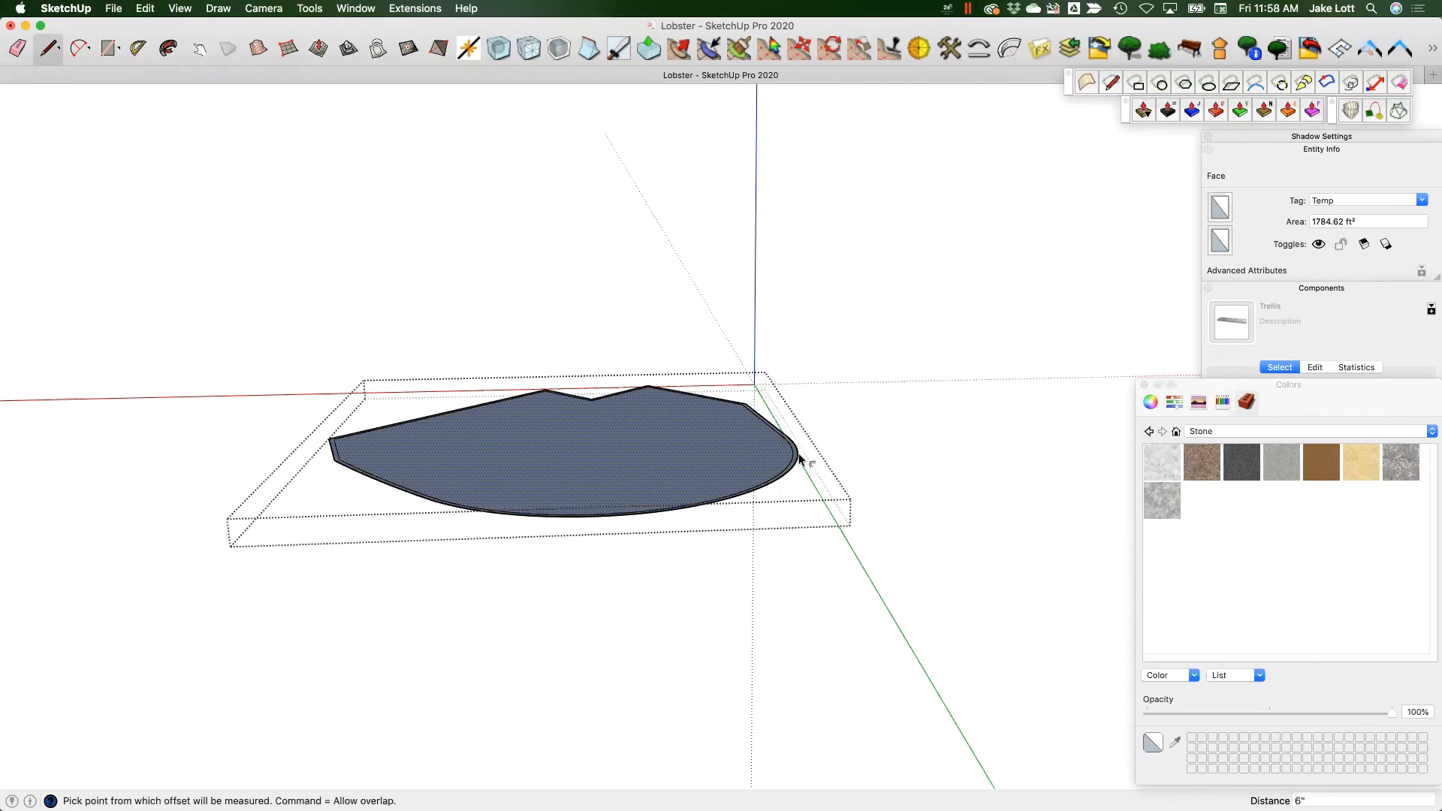
scroll(794, 460, "up", 5)
key("space")
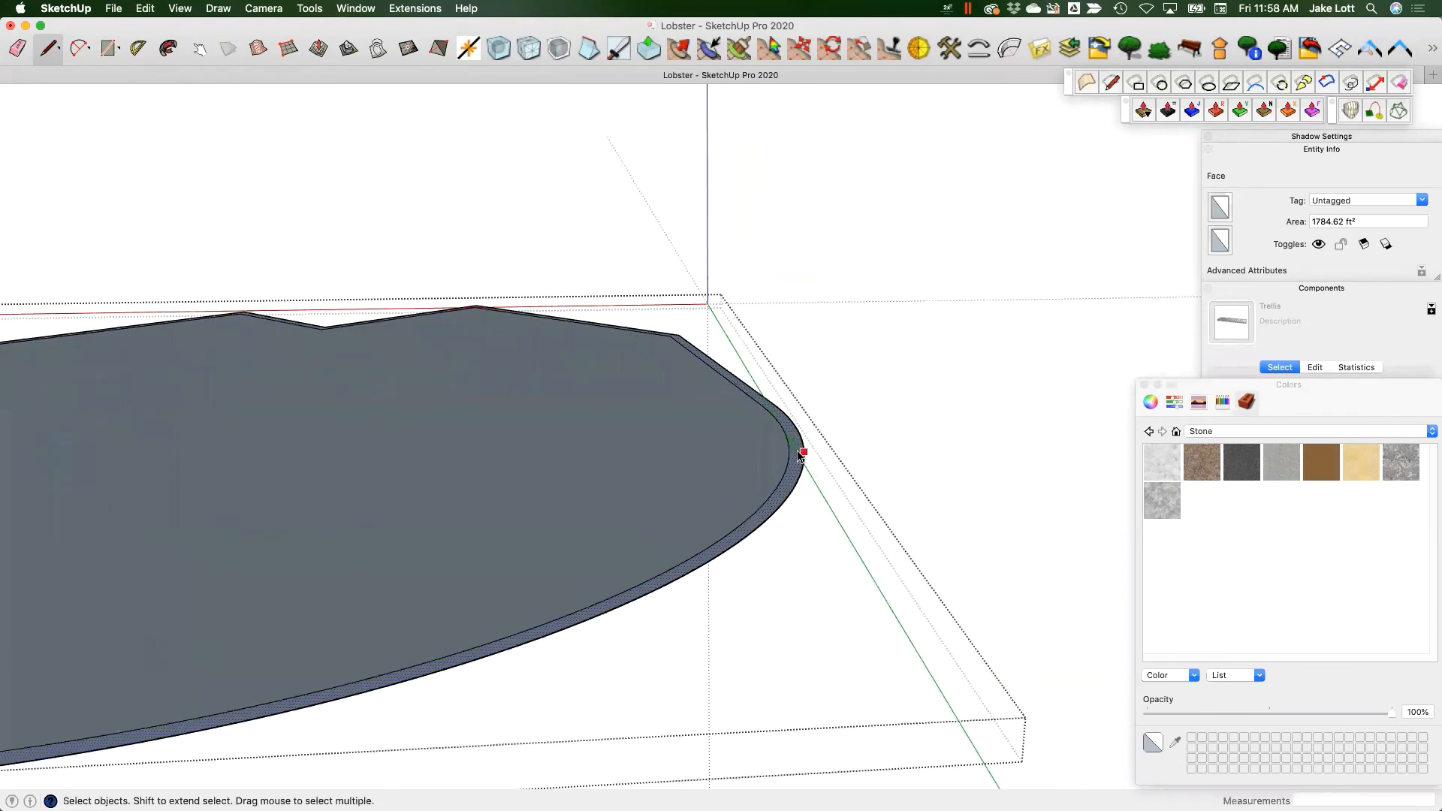
- Group the 6" border ring with its edges and open the new group for editing
triple_click(799, 456)
right_click(798, 456)
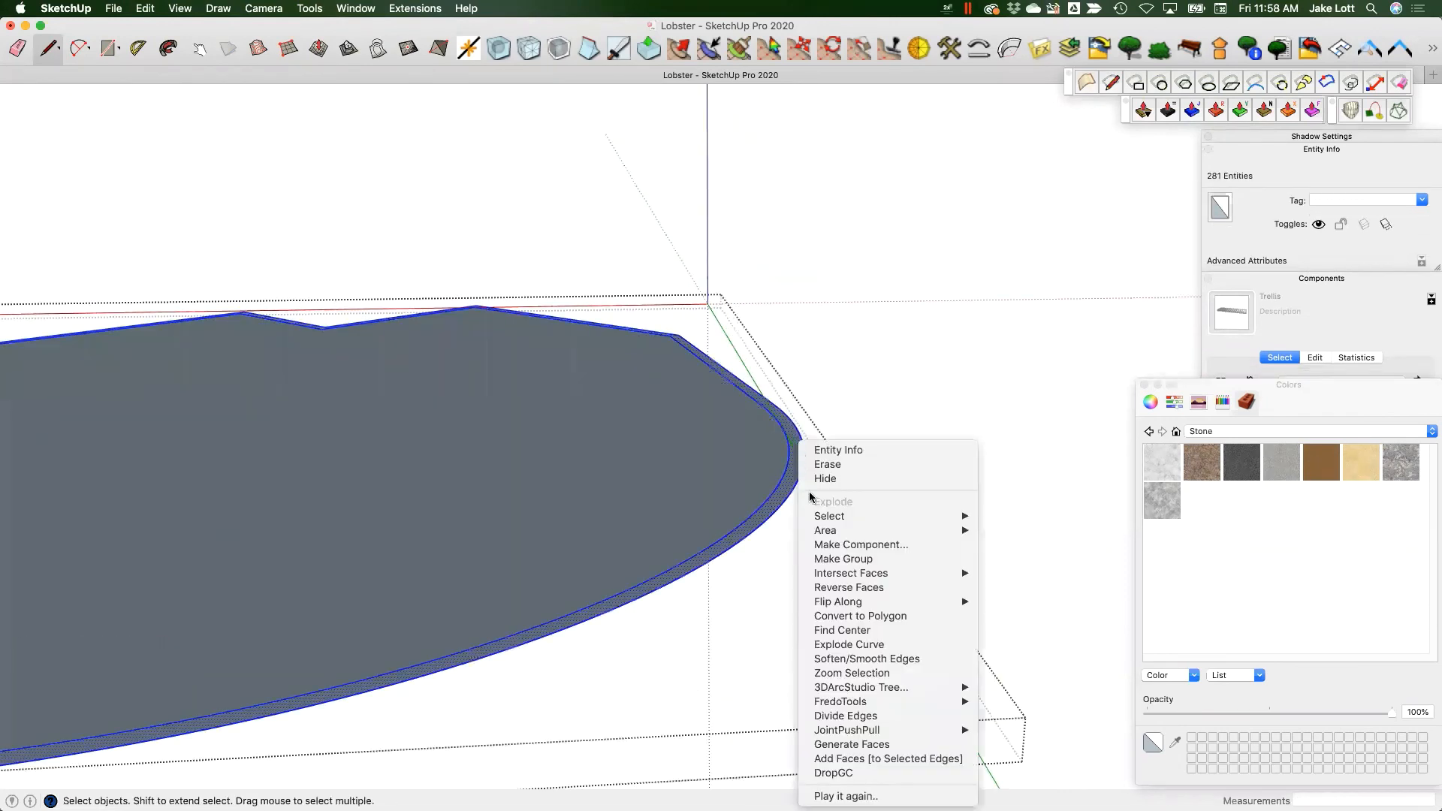
left_click(829, 558)
scroll(742, 457, "down", 3)
middle_click_drag(715, 426, 402, 718)
scroll(809, 531, "up", 2)
key("space")
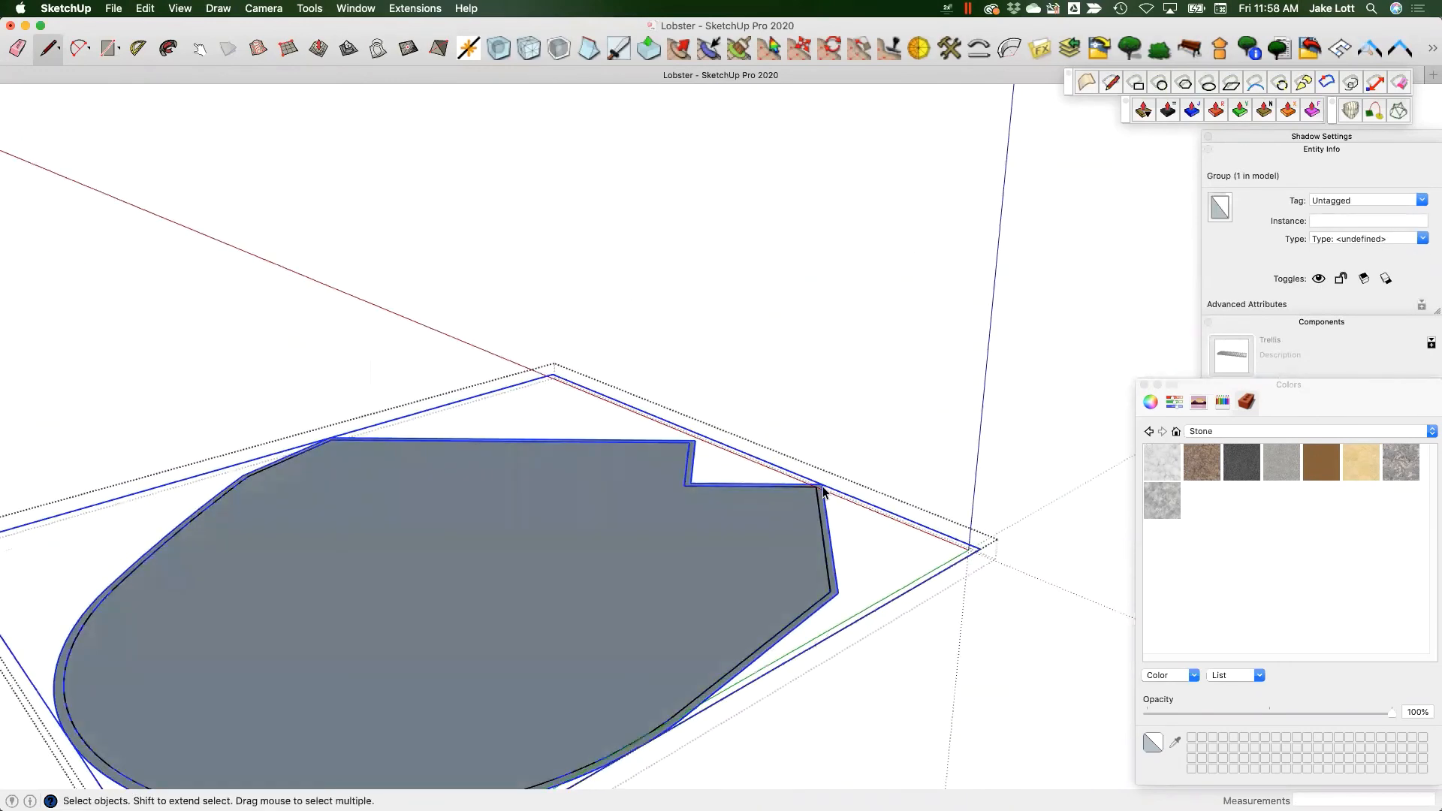
scroll(820, 494, "up", 5)
key("Delete")
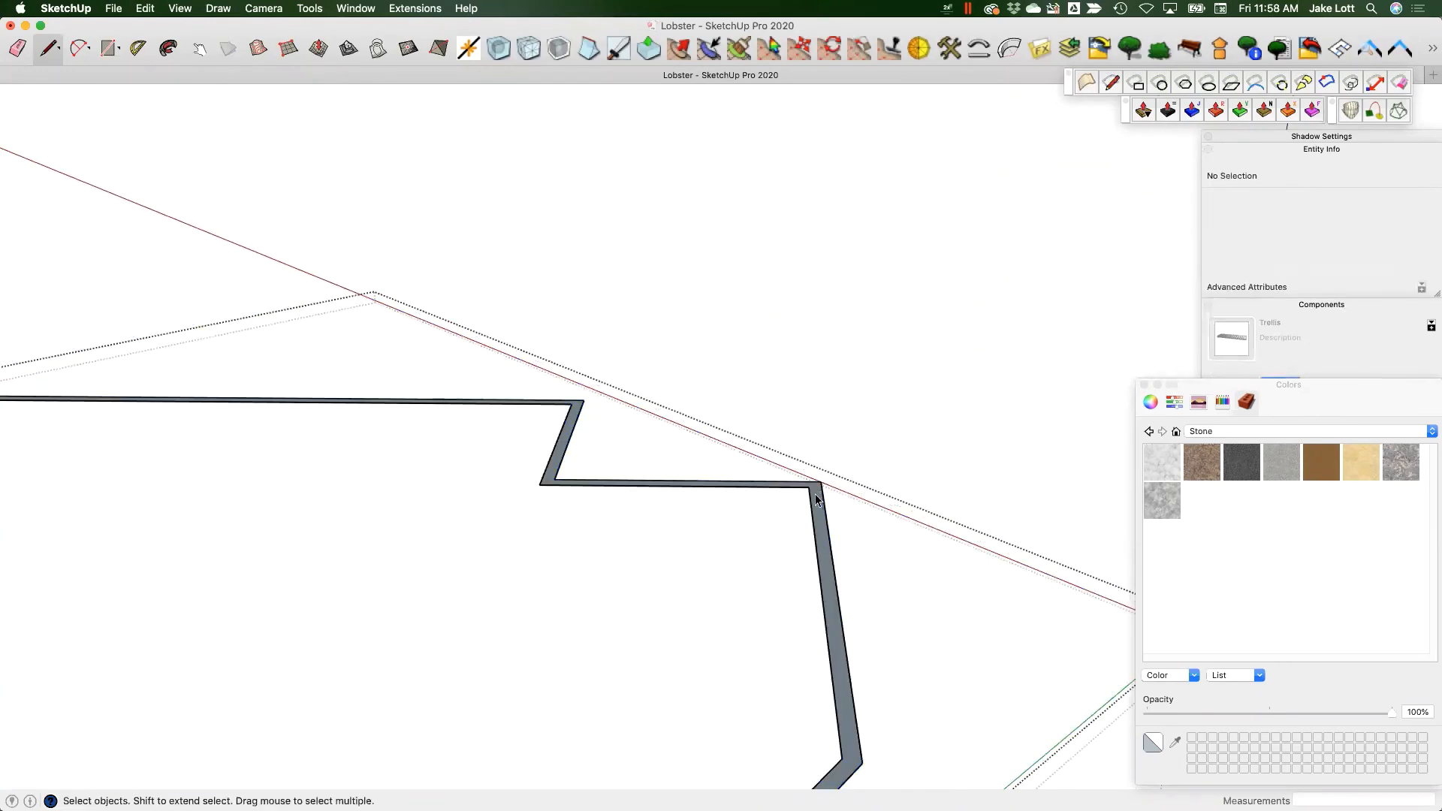
- Draw a line across the 6" border ring at each of the two corners where it meets the building
key("l")
scroll(809, 478, "up", 3)
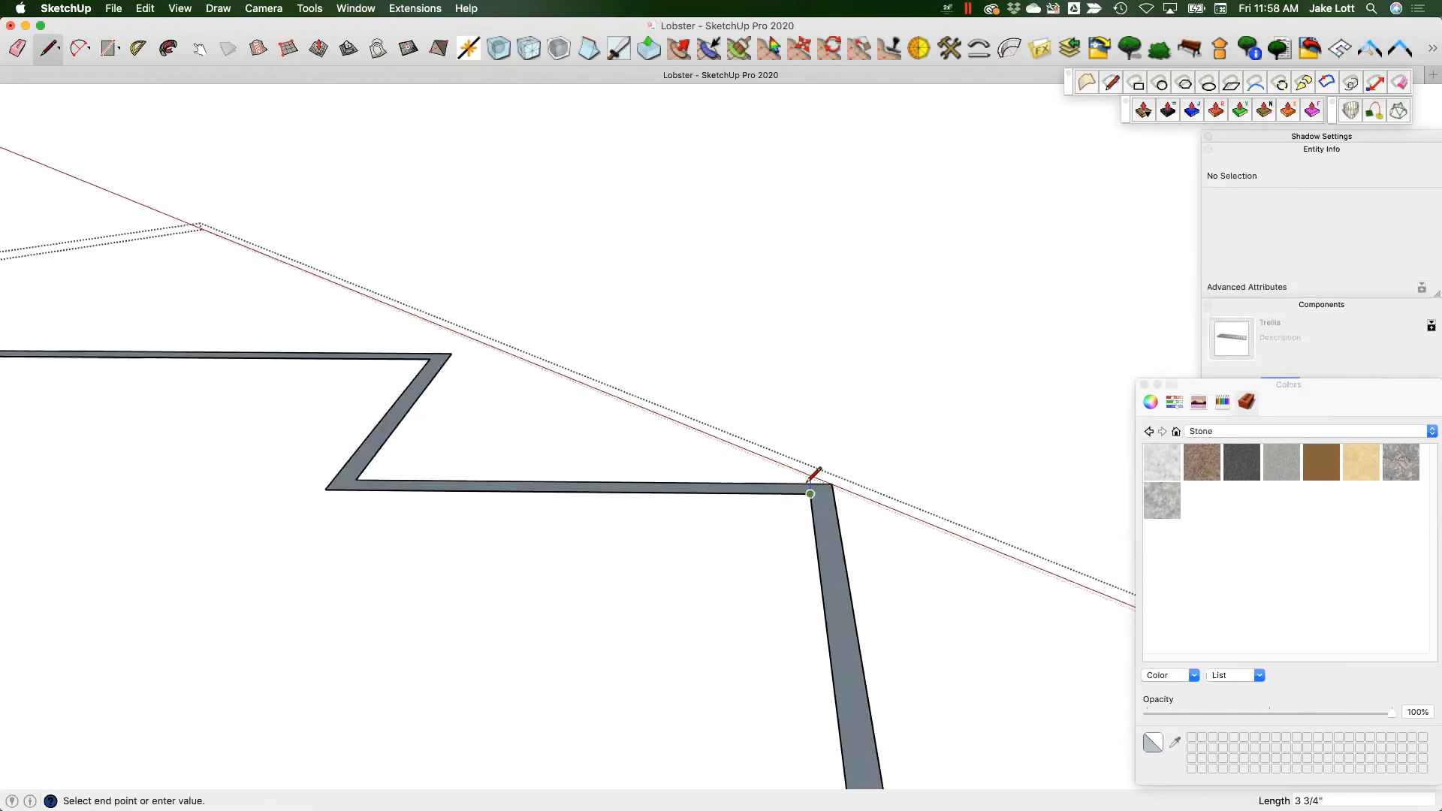
left_click(809, 481)
scroll(810, 480, "down", 6)
scroll(248, 445, "up", 3)
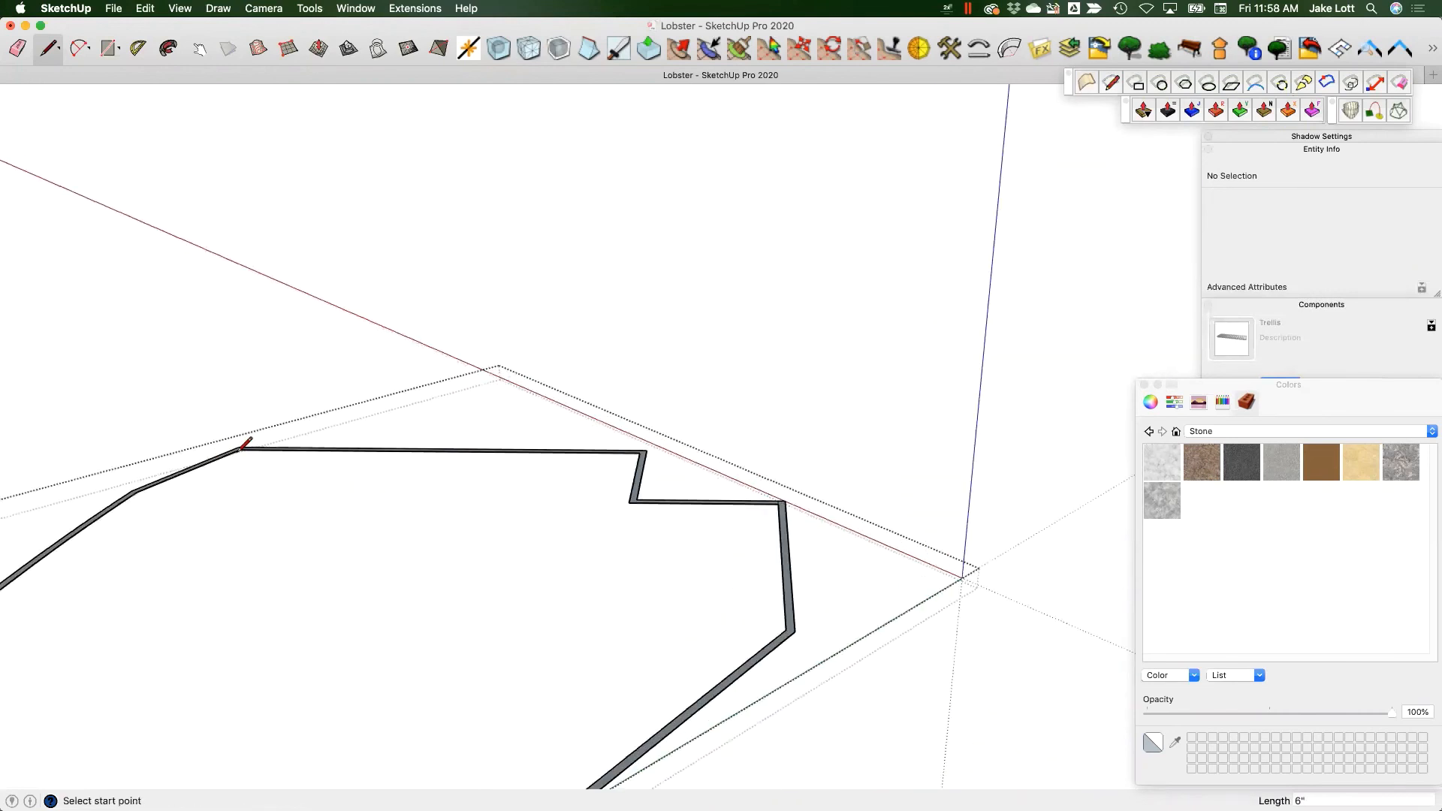
scroll(245, 443, "up", 3)
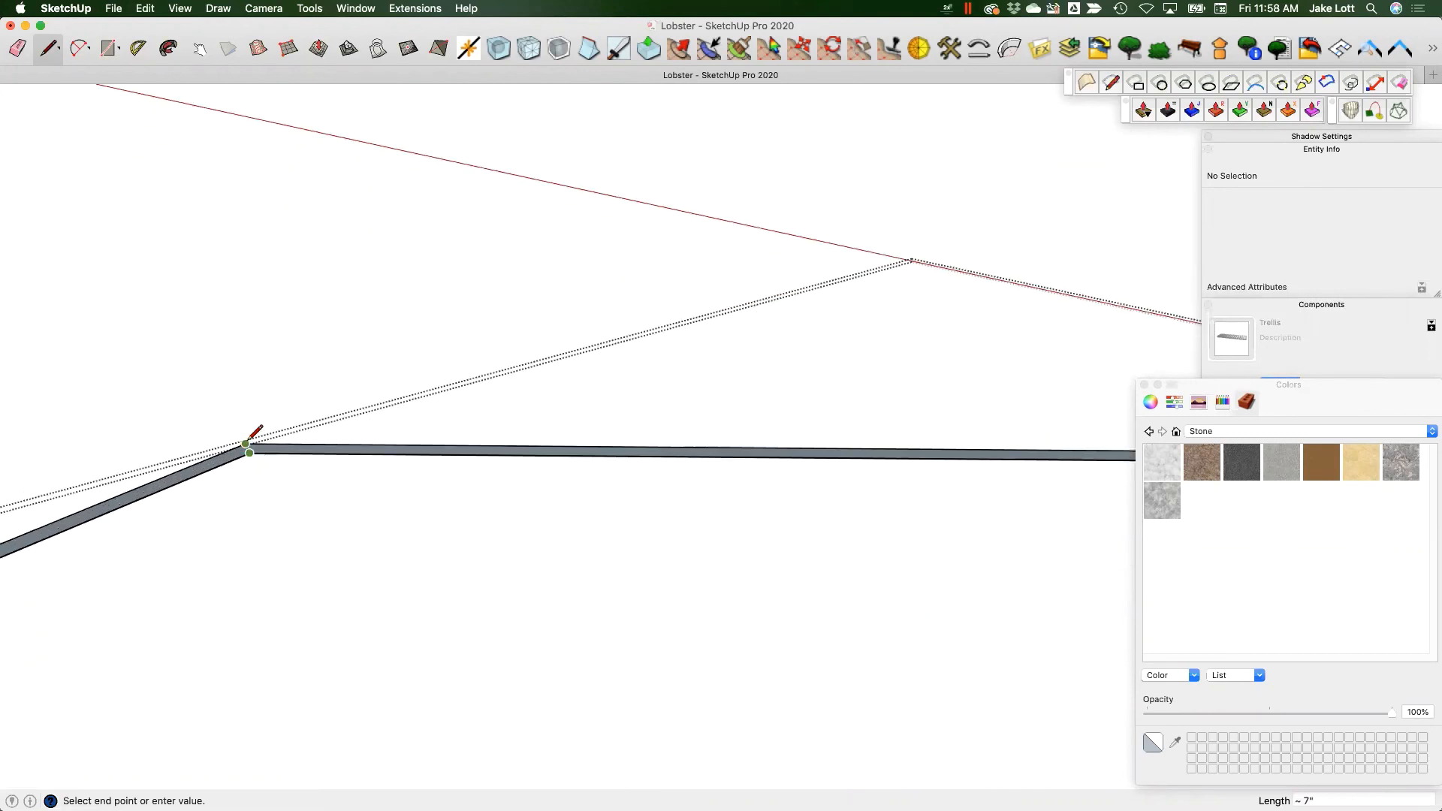
scroll(249, 445, "down", 3)
left_click(249, 445)
scroll(252, 444, "down", 1)
scroll(254, 442, "down", 3)
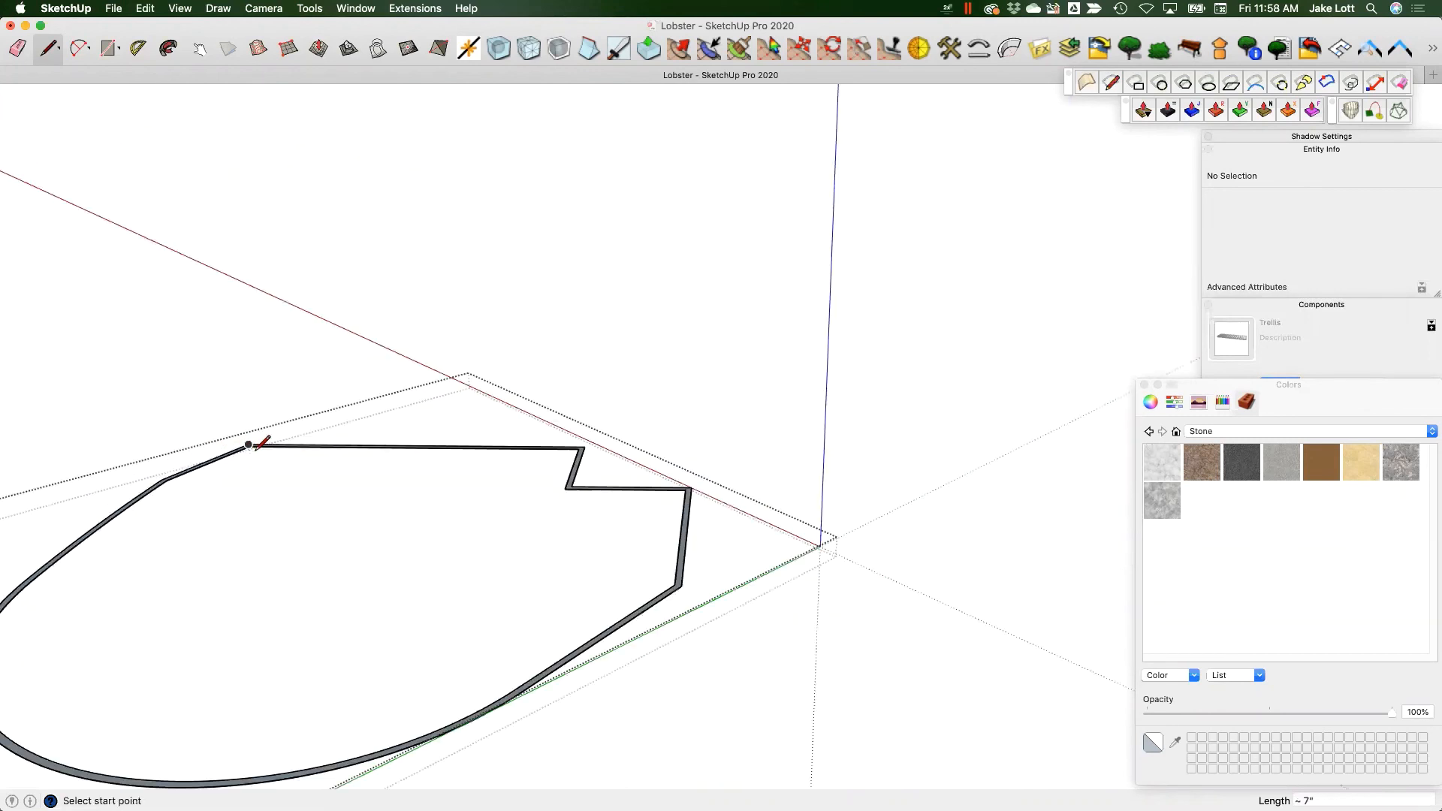
- Delete the stretch of border along the building between the two dividing lines
key("space")
scroll(625, 507, "up", 1)
left_click_drag(625, 508, 452, 376)
key("Delete")
scroll(386, 523, "down", 3)
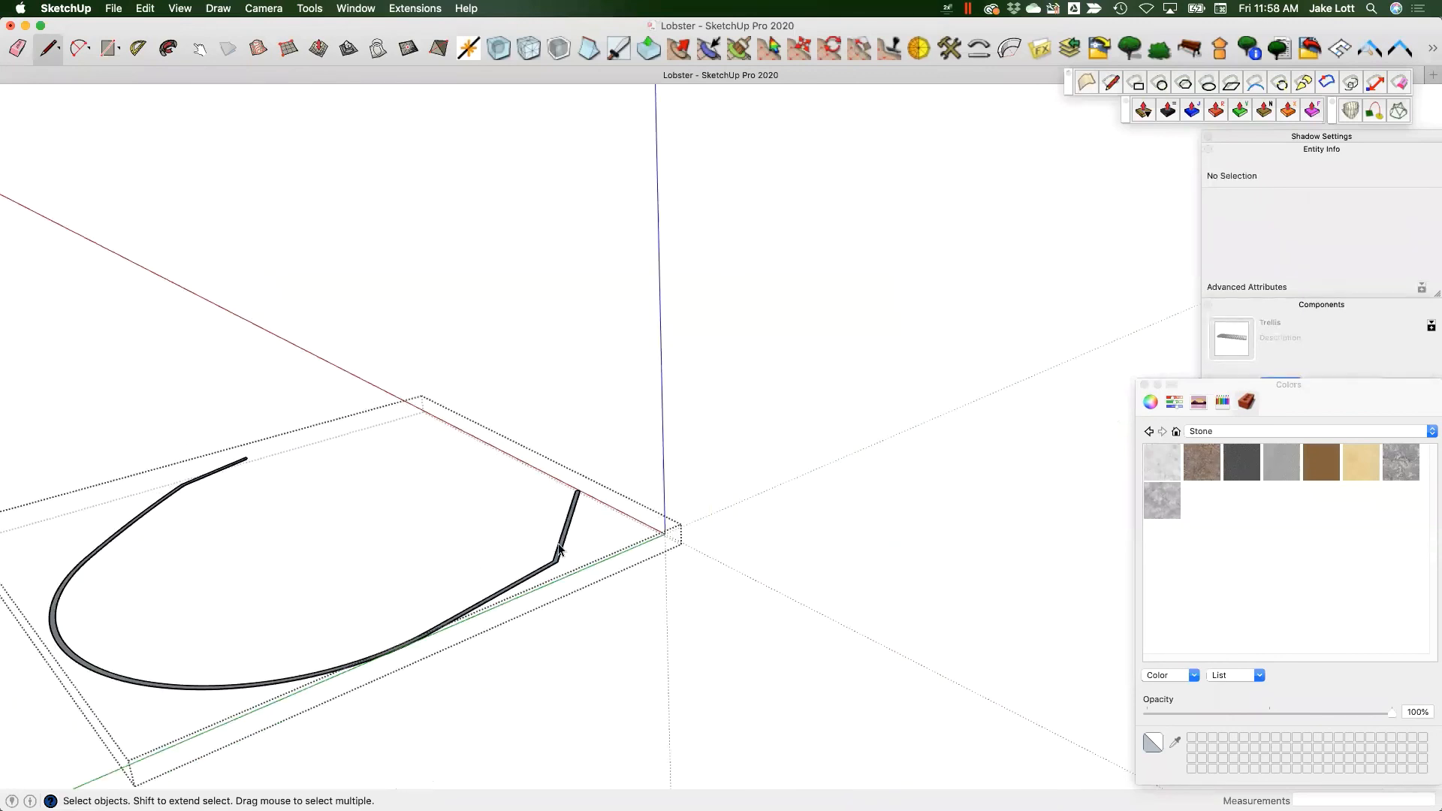
- Extrude the remaining border face upward 6' and leave the border and planting-area groups
scroll(557, 549, "up", 1)
key("p")
scroll(561, 548, "up", 2)
left_click_drag(561, 548, 557, 512)
type("6'")
key("Return")
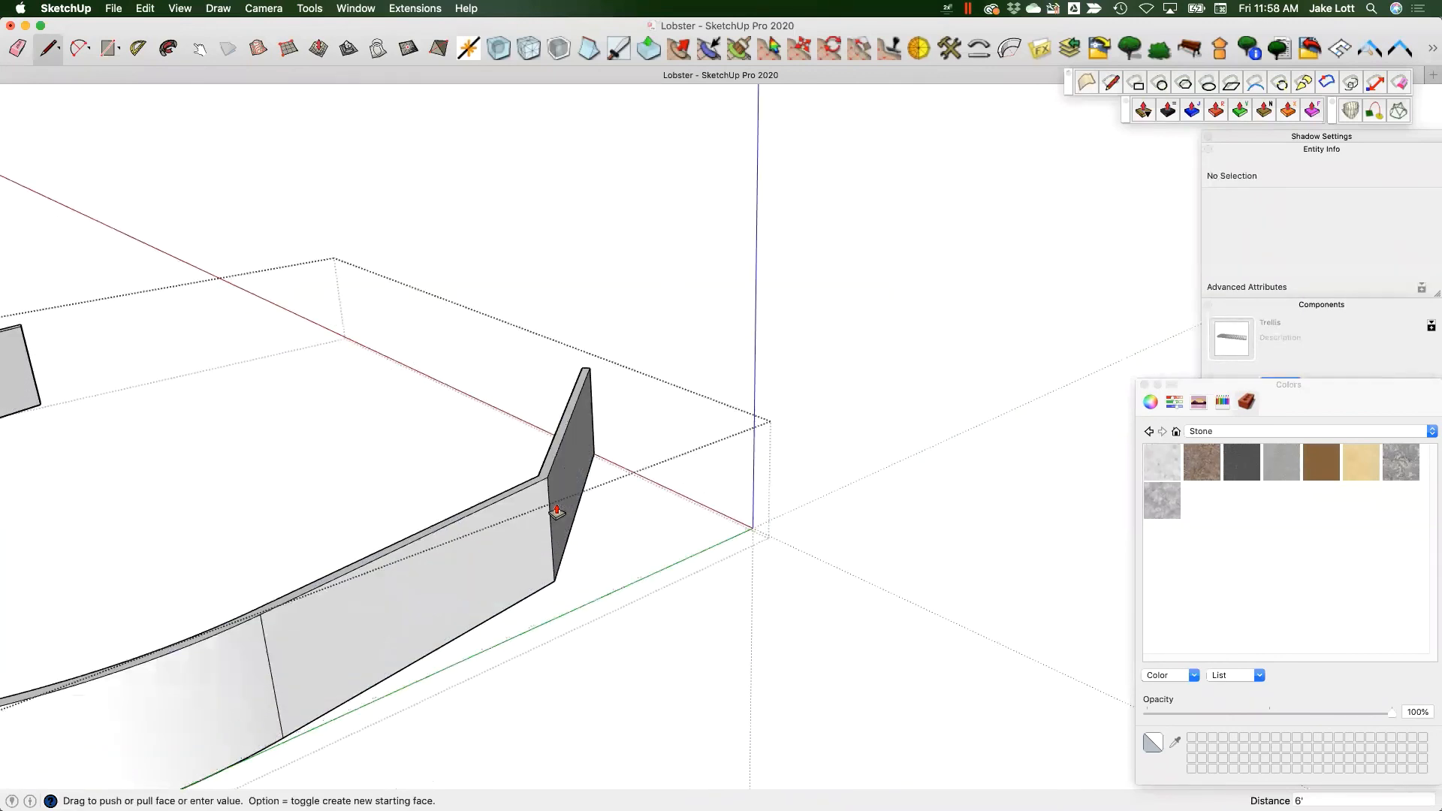
key("space")
left_click(770, 387)
scroll(772, 384, "down", 2)
left_click(739, 386)
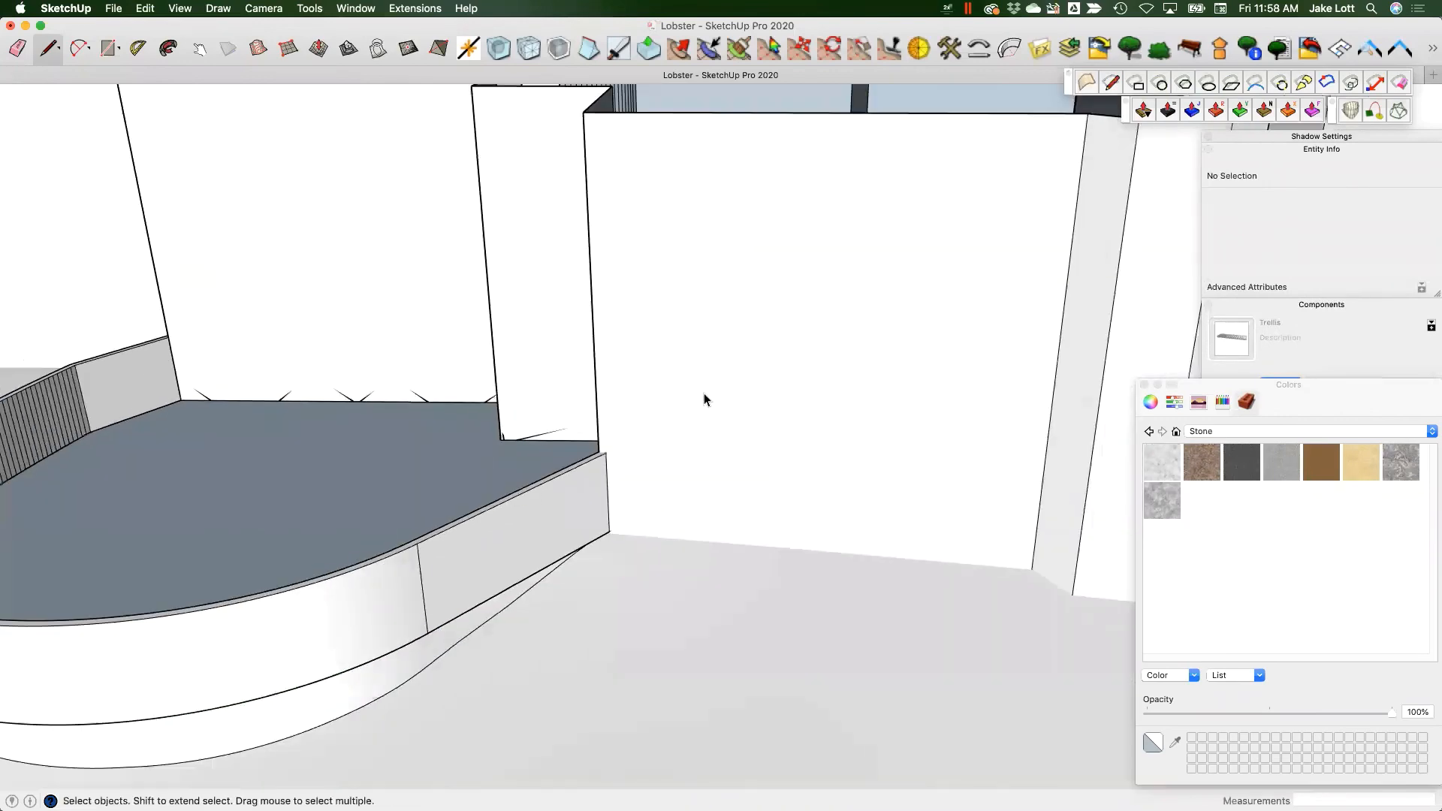
- Reopen the border group, extrude its underside about 4' 9 13/16" down into the terrain, and leave the group
scroll(721, 394, "down", 3)
middle_click_drag(454, 487, 473, 357)
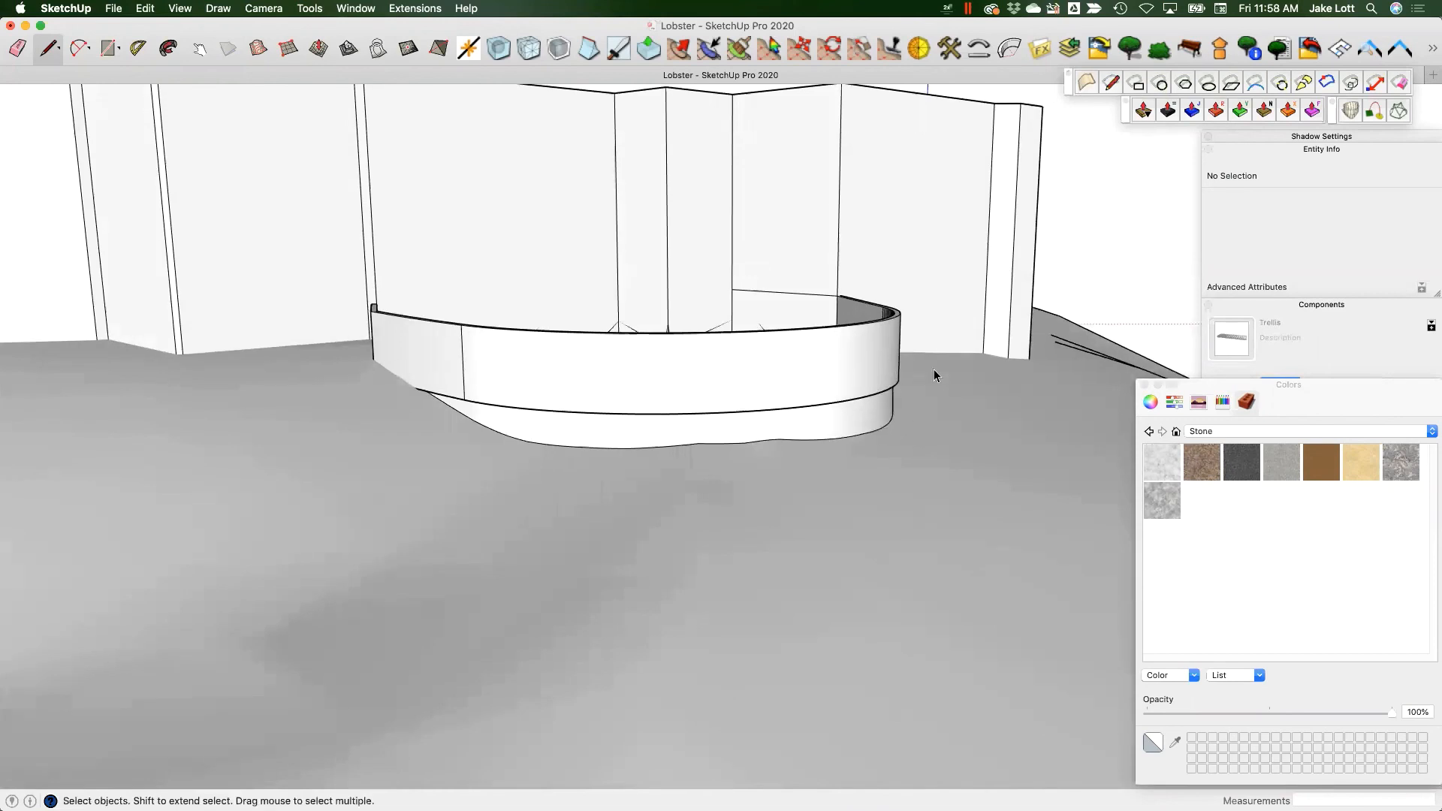
scroll(858, 358, "up", 5)
middle_click_drag(859, 358, 909, 259)
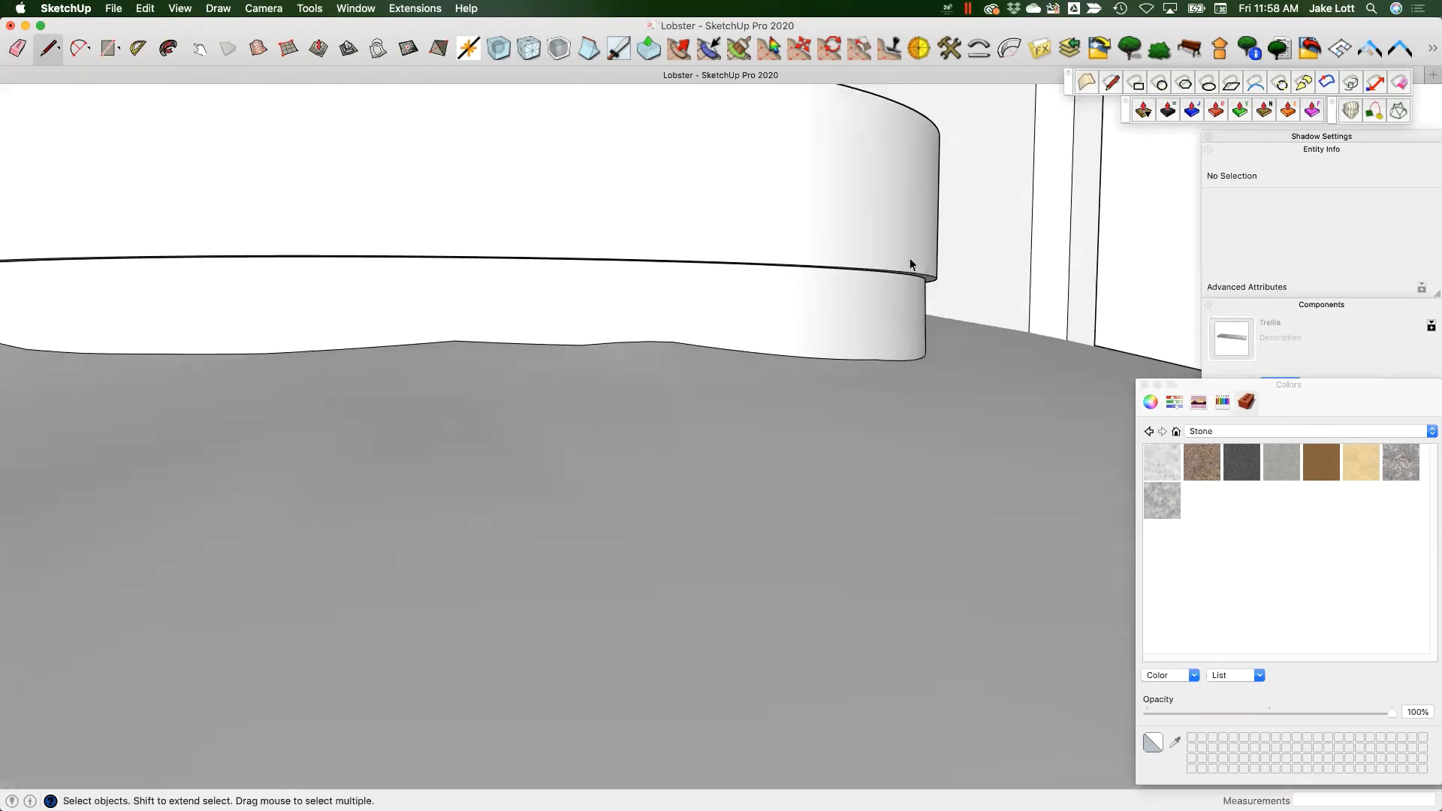
double_click(908, 259)
key("i")
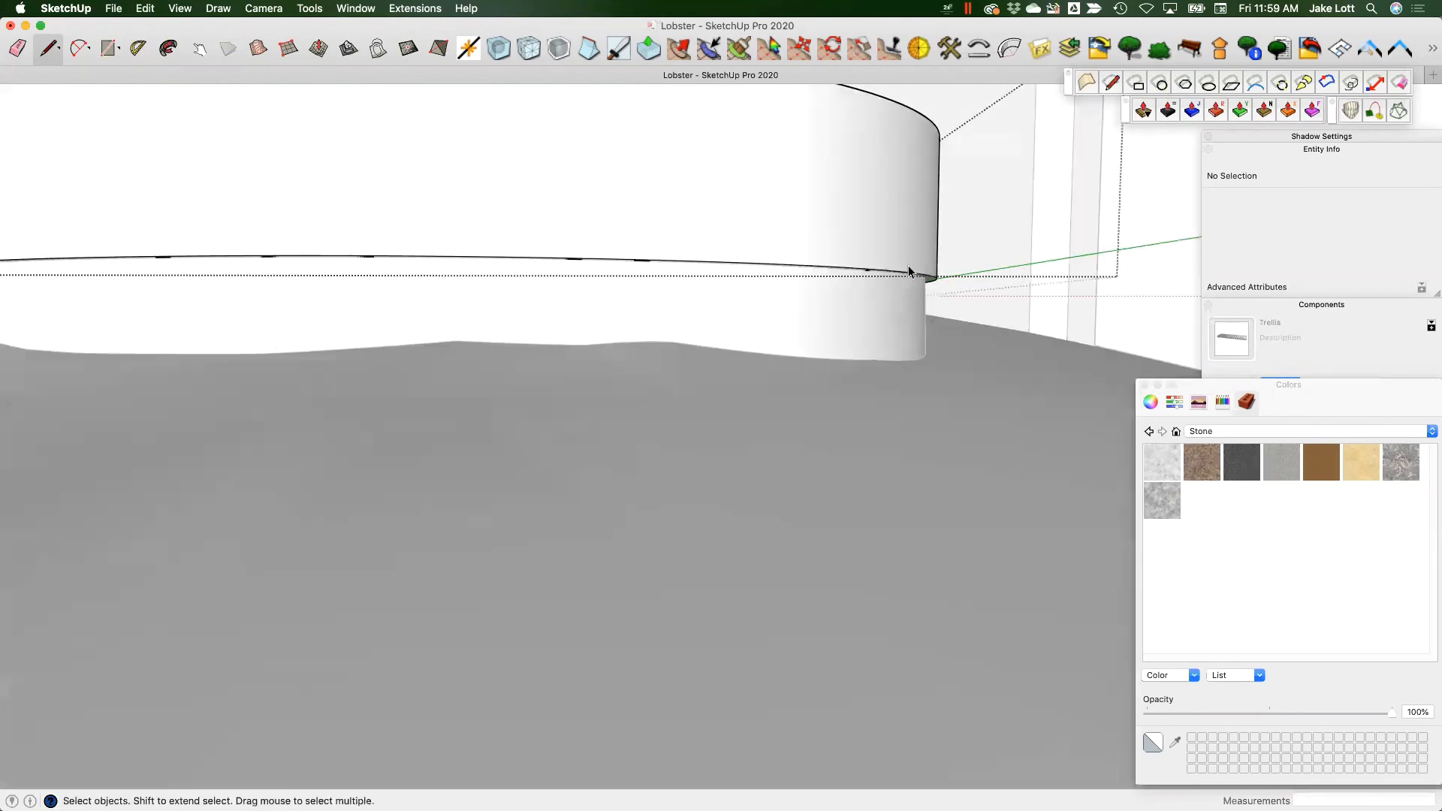
scroll(913, 273, "up", 2)
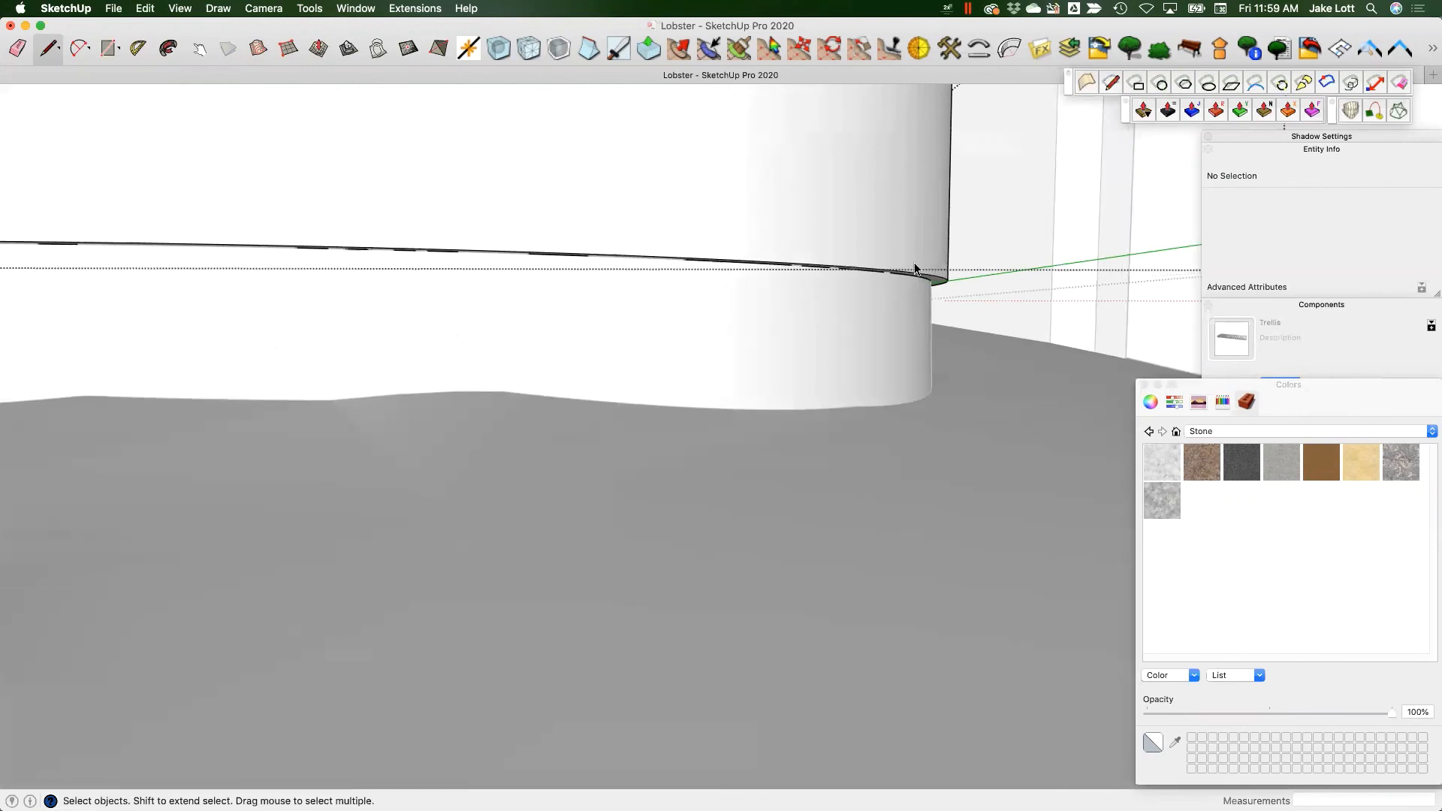
key("p")
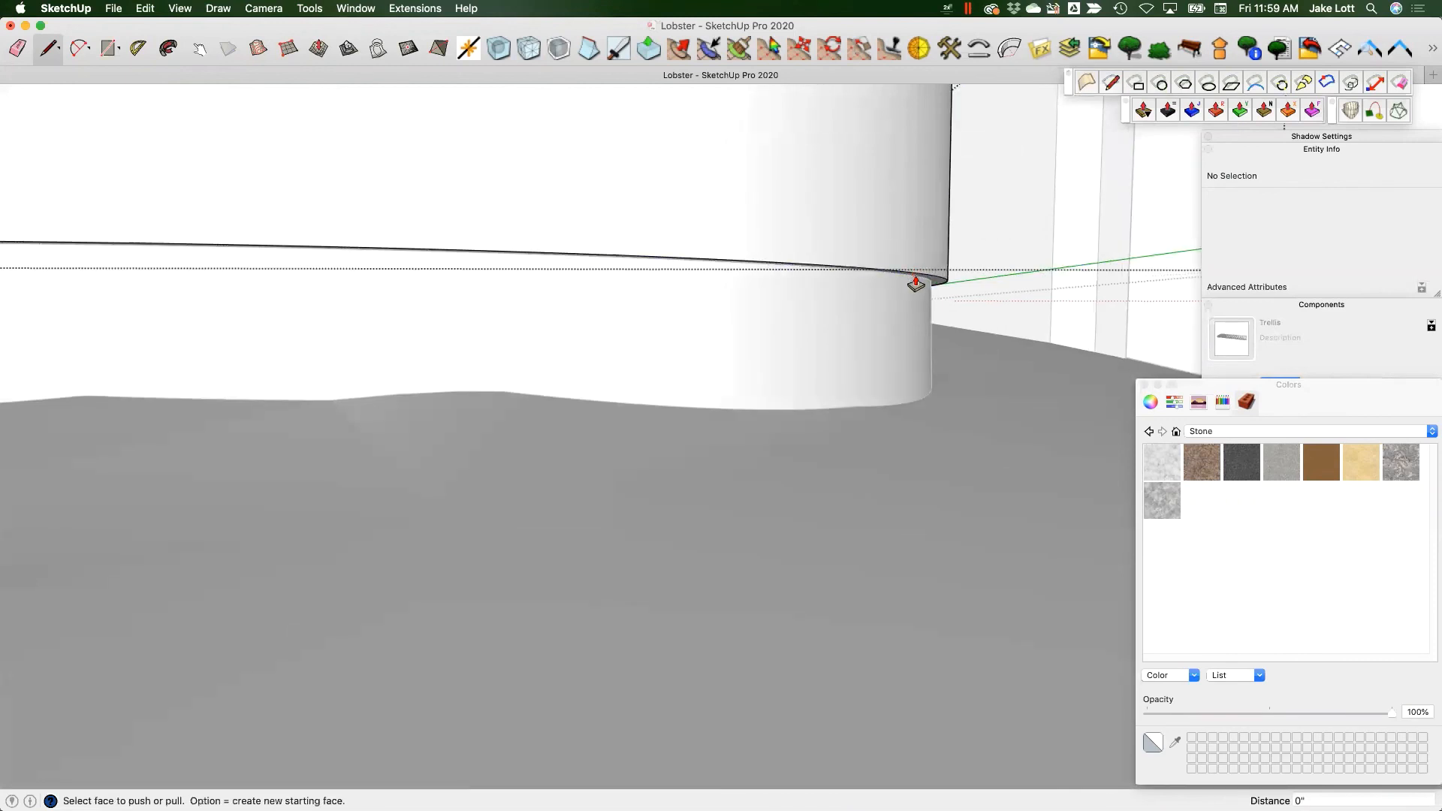
left_click_drag(915, 275, 934, 465)
scroll(934, 466, "down", 4)
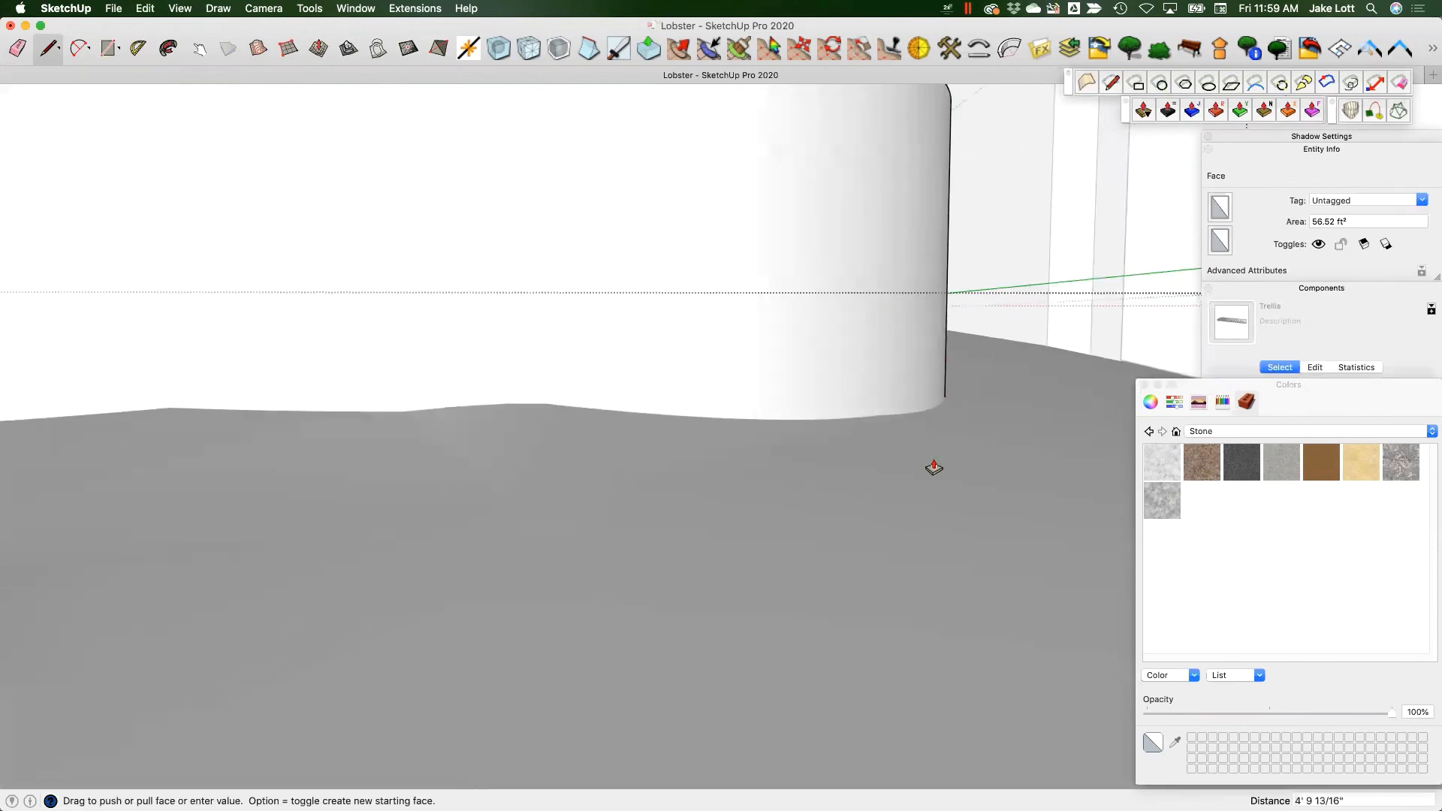
left_click(934, 467)
middle_click_drag(886, 377, 743, 511)
scroll(744, 511, "down", 3)
key("space")
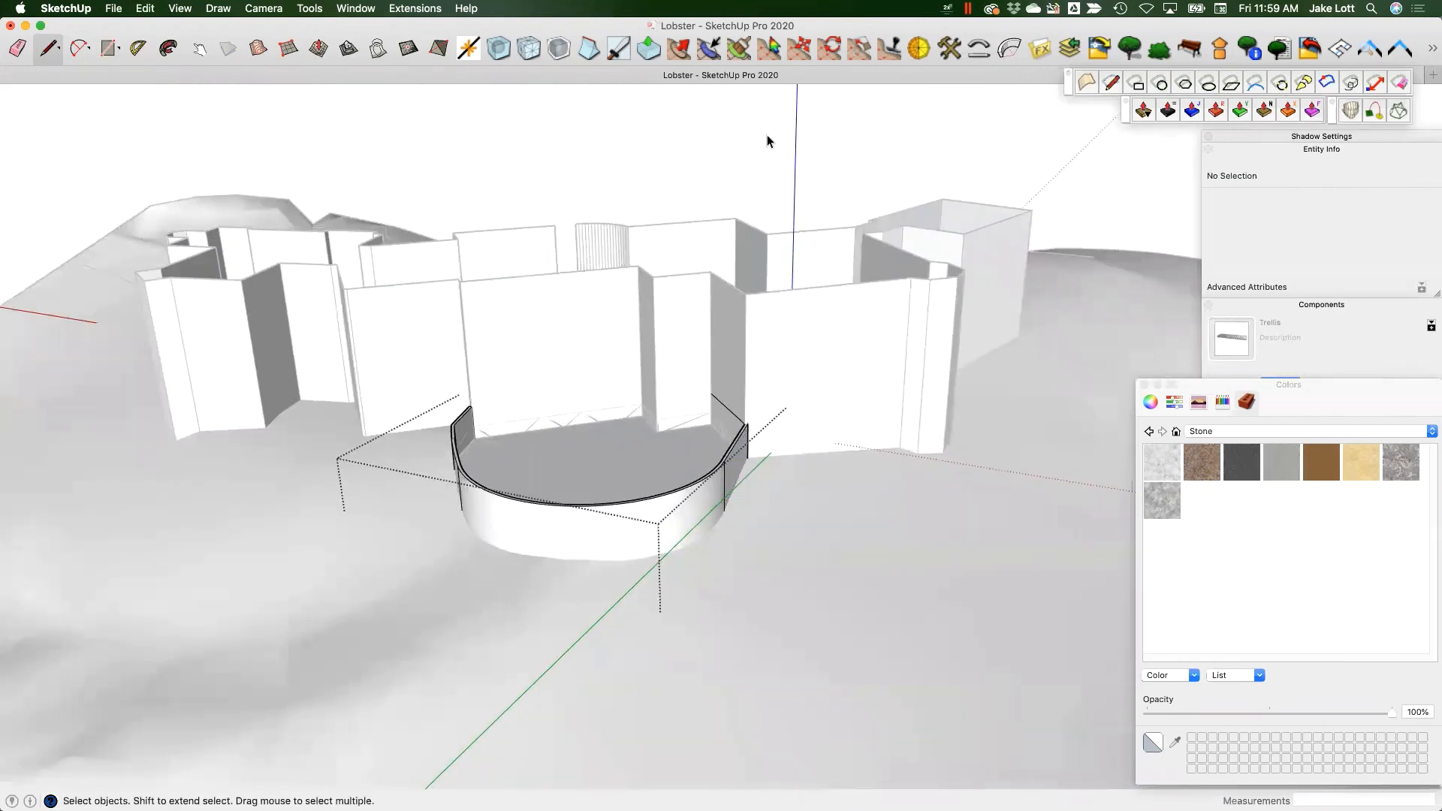
middle_click_drag(635, 455, 620, 424)
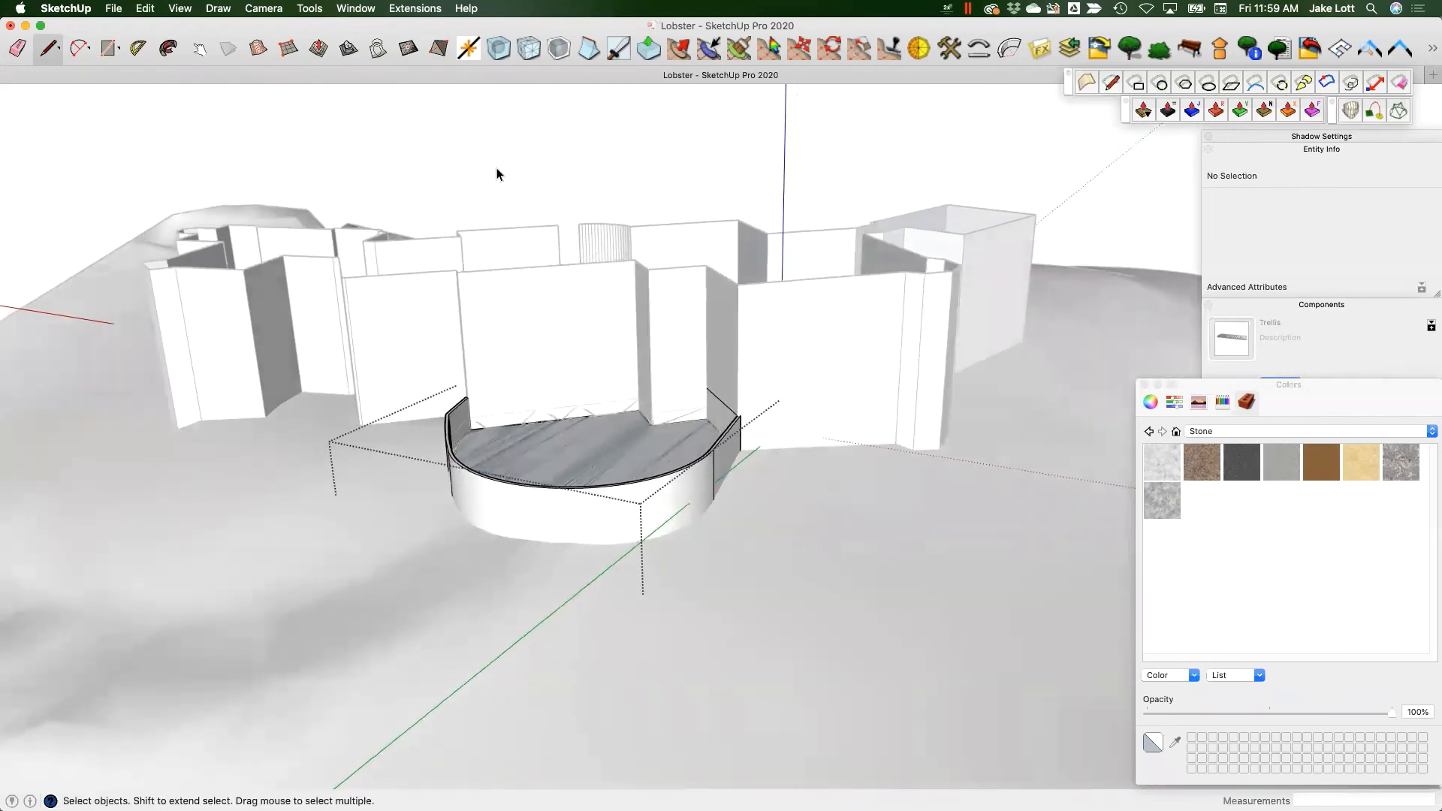
middle_click_drag(497, 168, 588, 407)
left_click(583, 413)
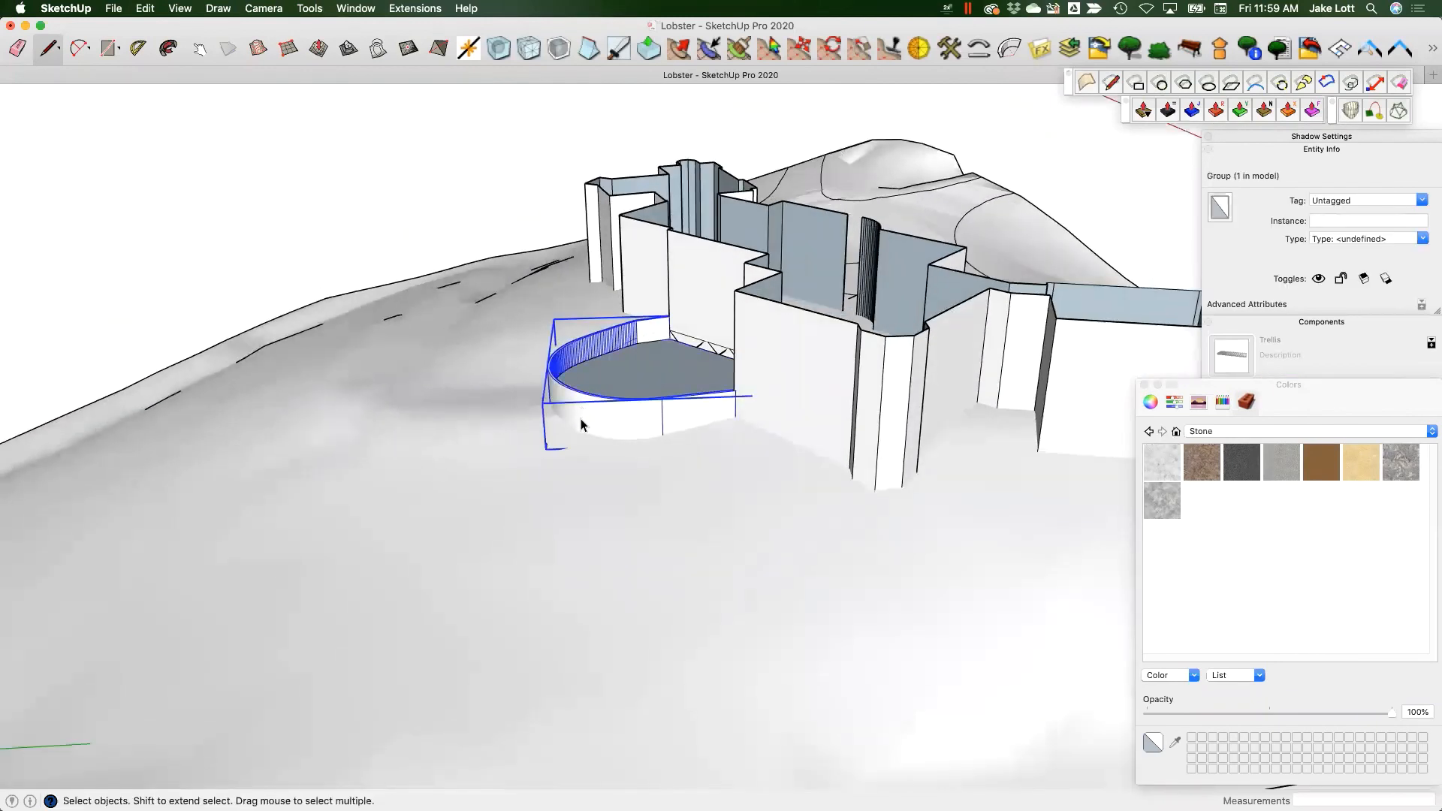
key("m")
left_click(583, 412)
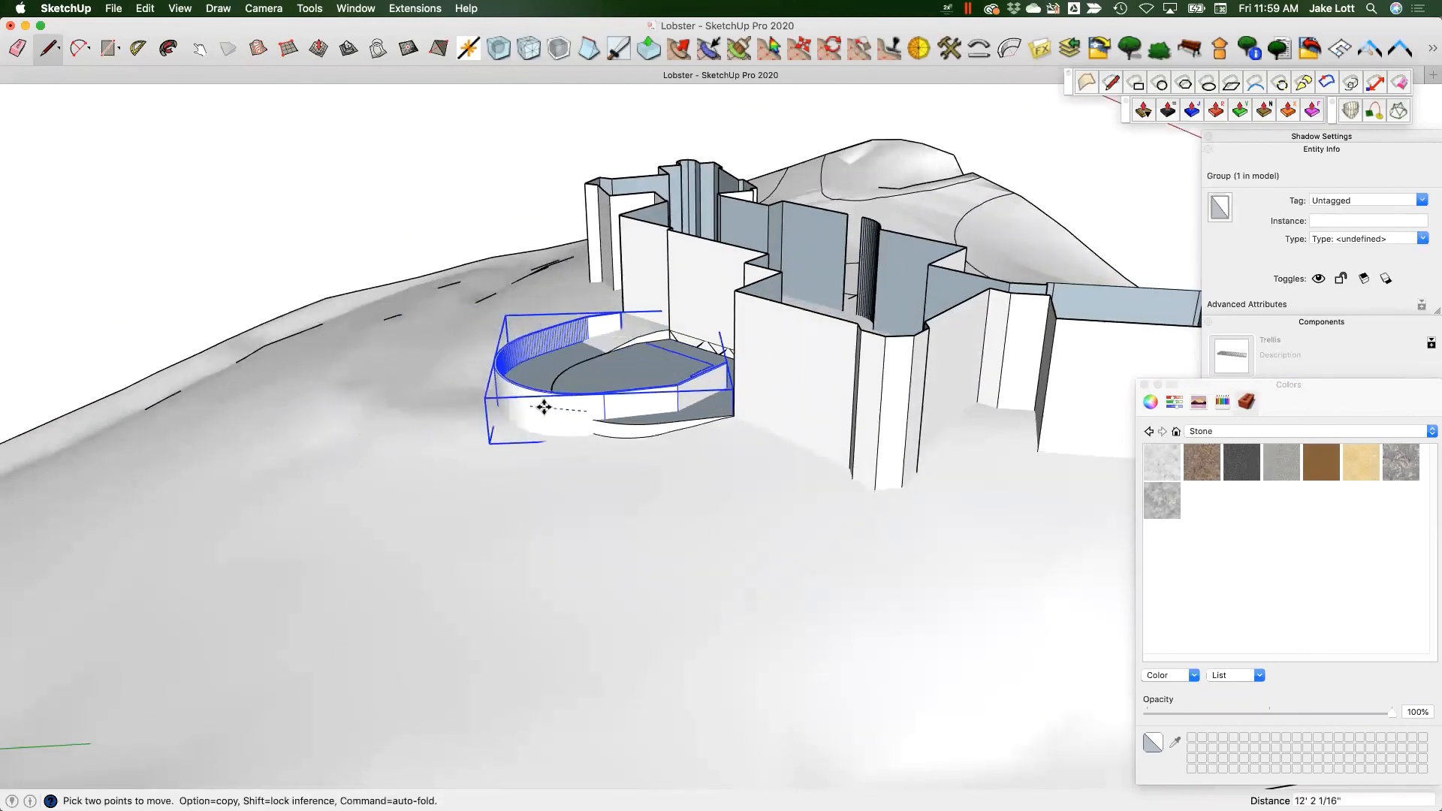
key("Escape")
key("space")
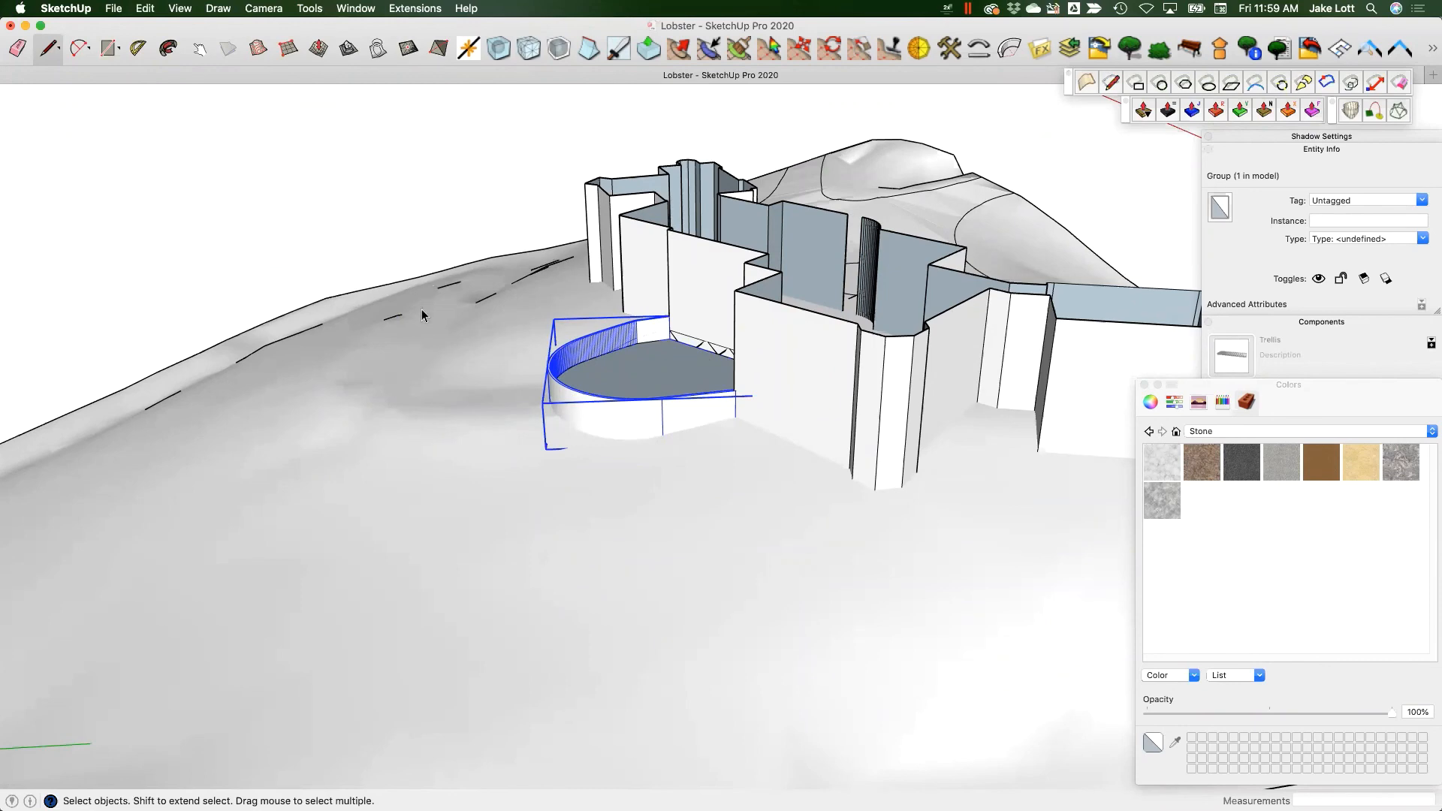
middle_click_drag(423, 312, 768, 372)
scroll(769, 372, "up", 5)
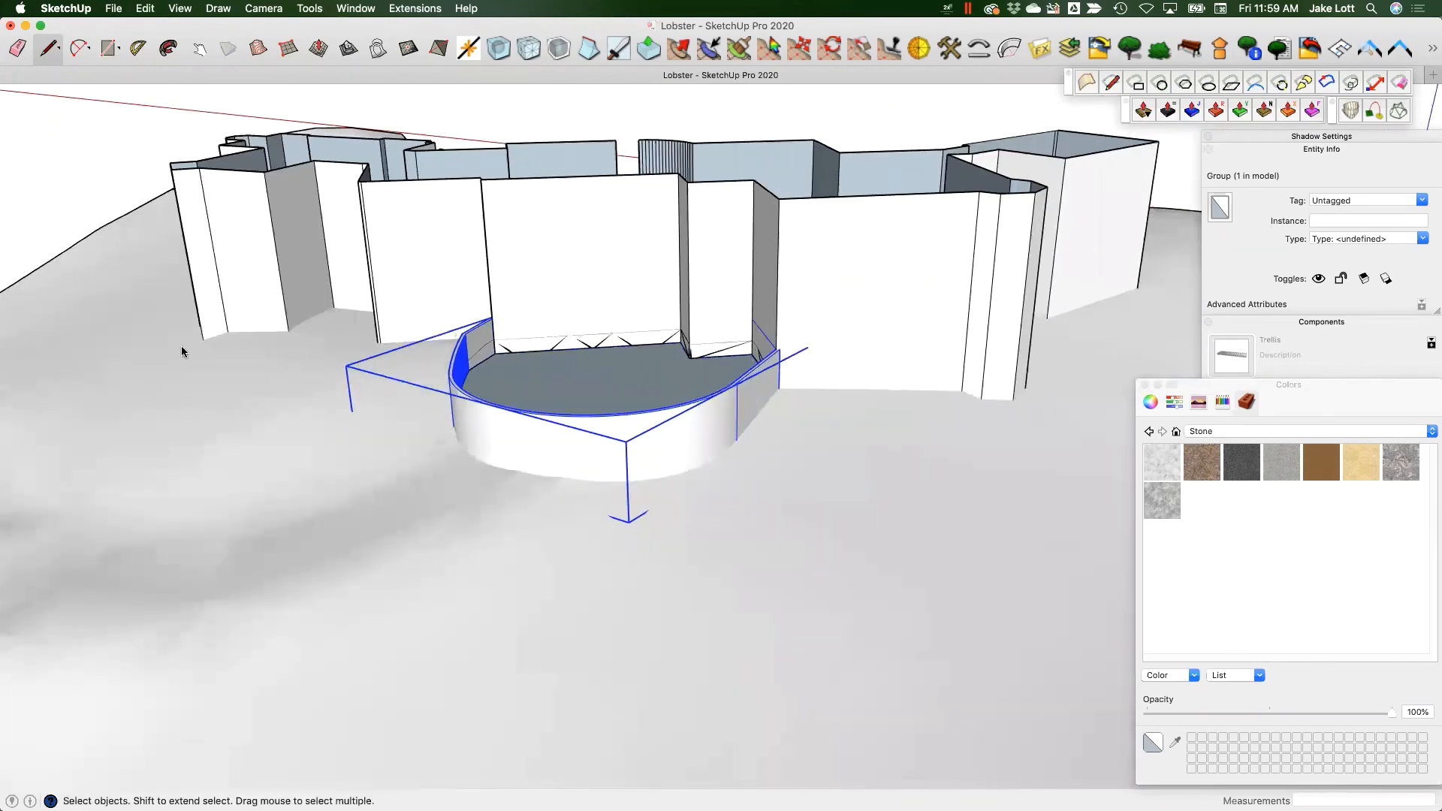
scroll(193, 449, "down", 2)
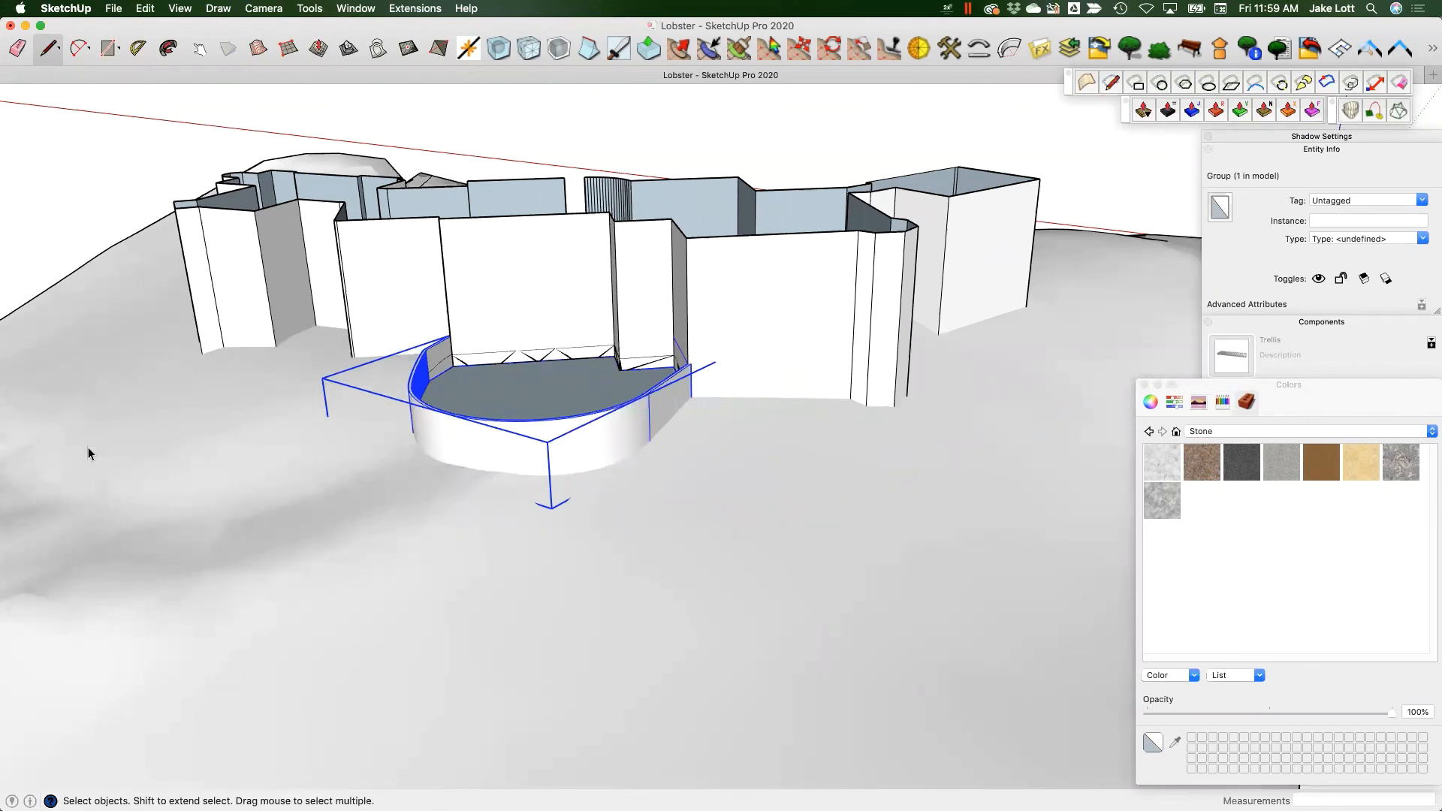
scroll(93, 448, "down", 3)
middle_click_drag(187, 422, 543, 443)
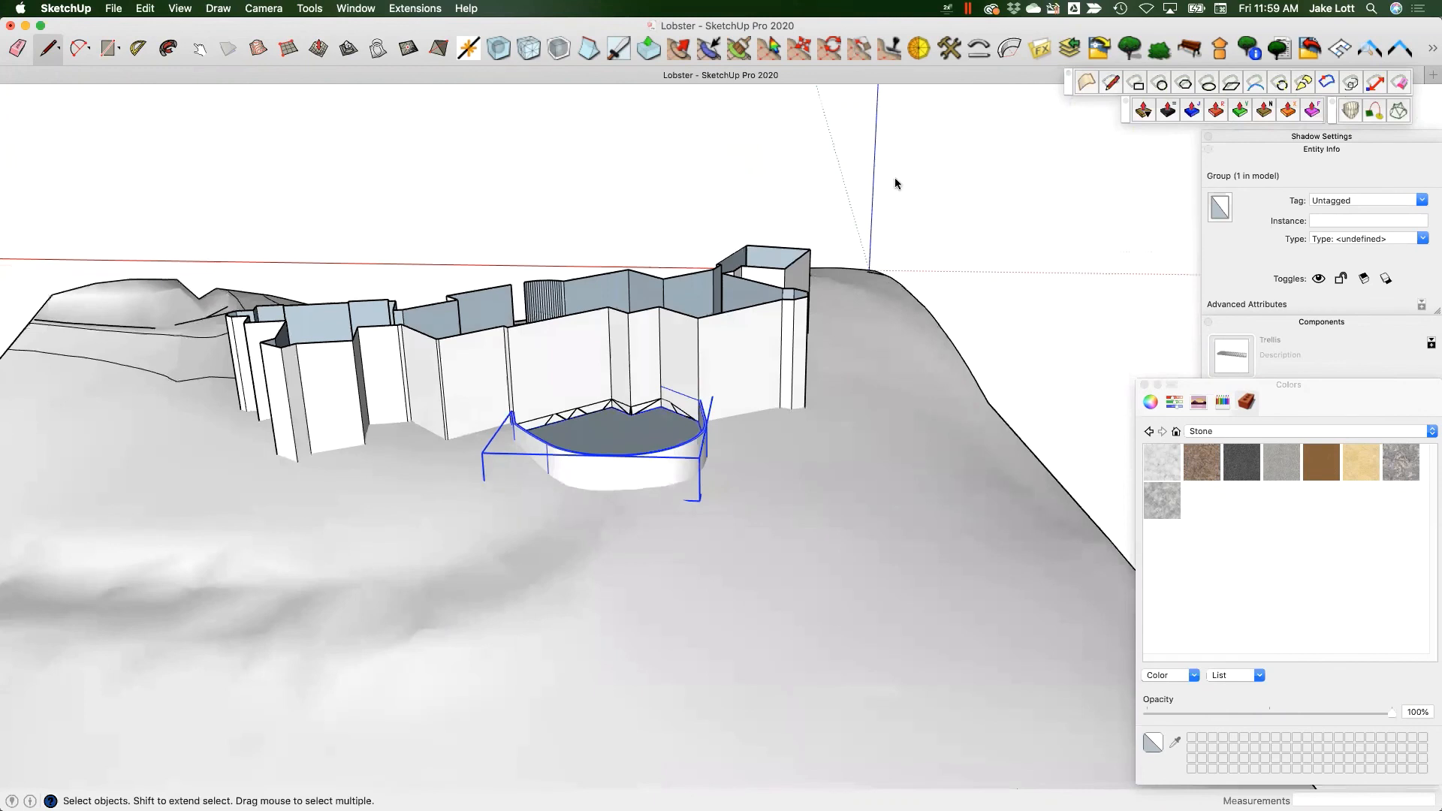
left_click(1062, 50)
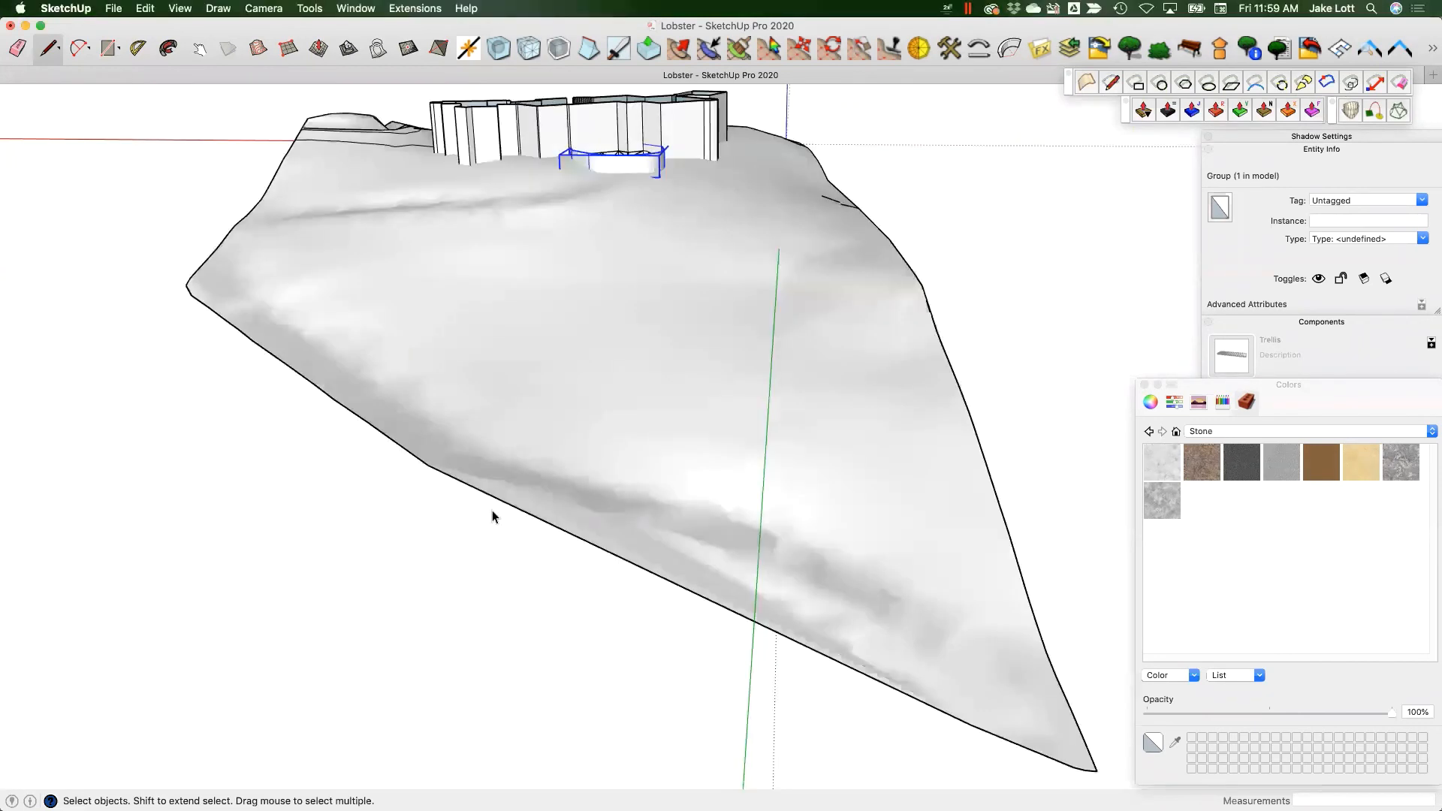
- Group all connected geometry of the fence outline below the terrain and open the new group for editing
scroll(502, 385, "down", 5)
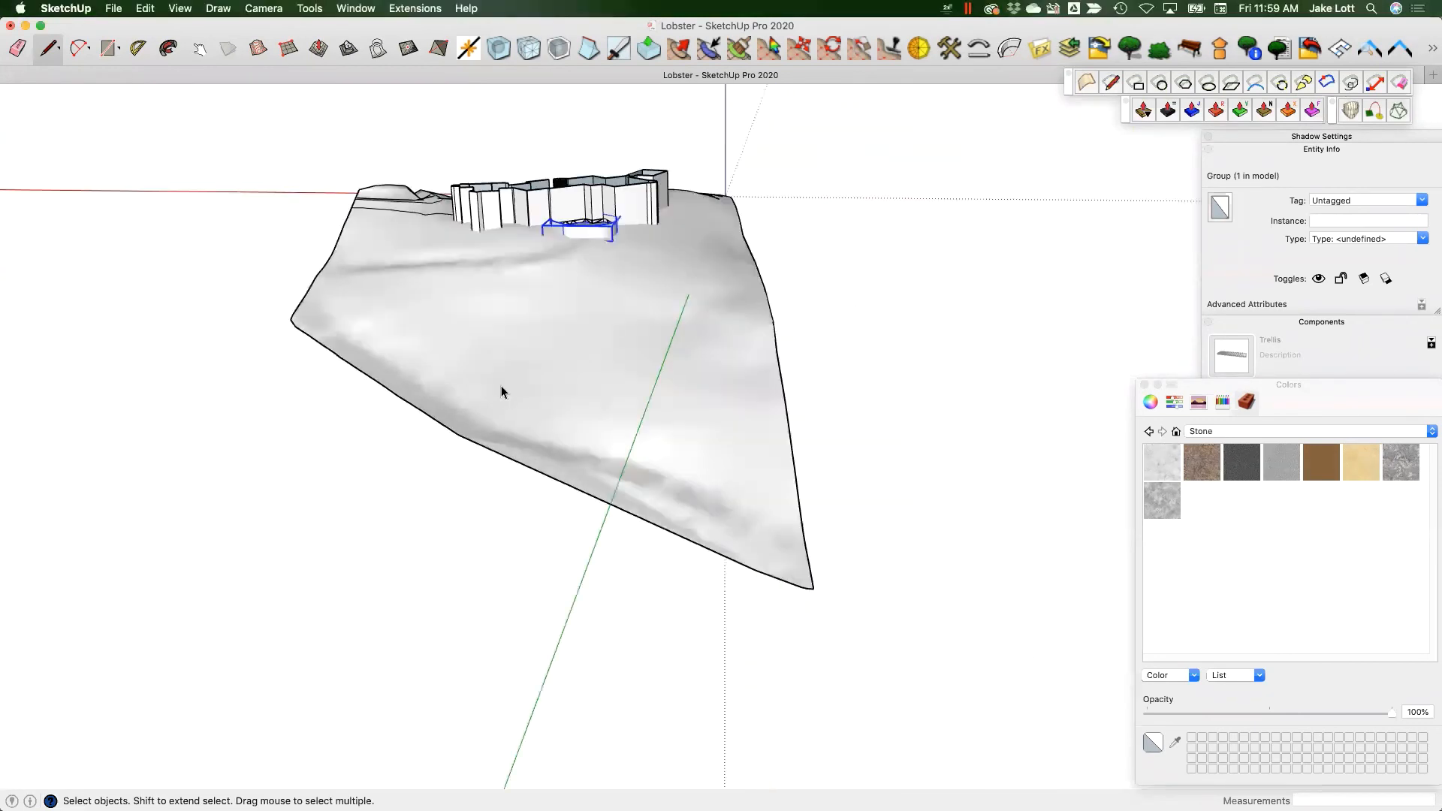
middle_click_drag(503, 445, 694, 508)
scroll(694, 507, "up", 2)
triple_click(694, 508)
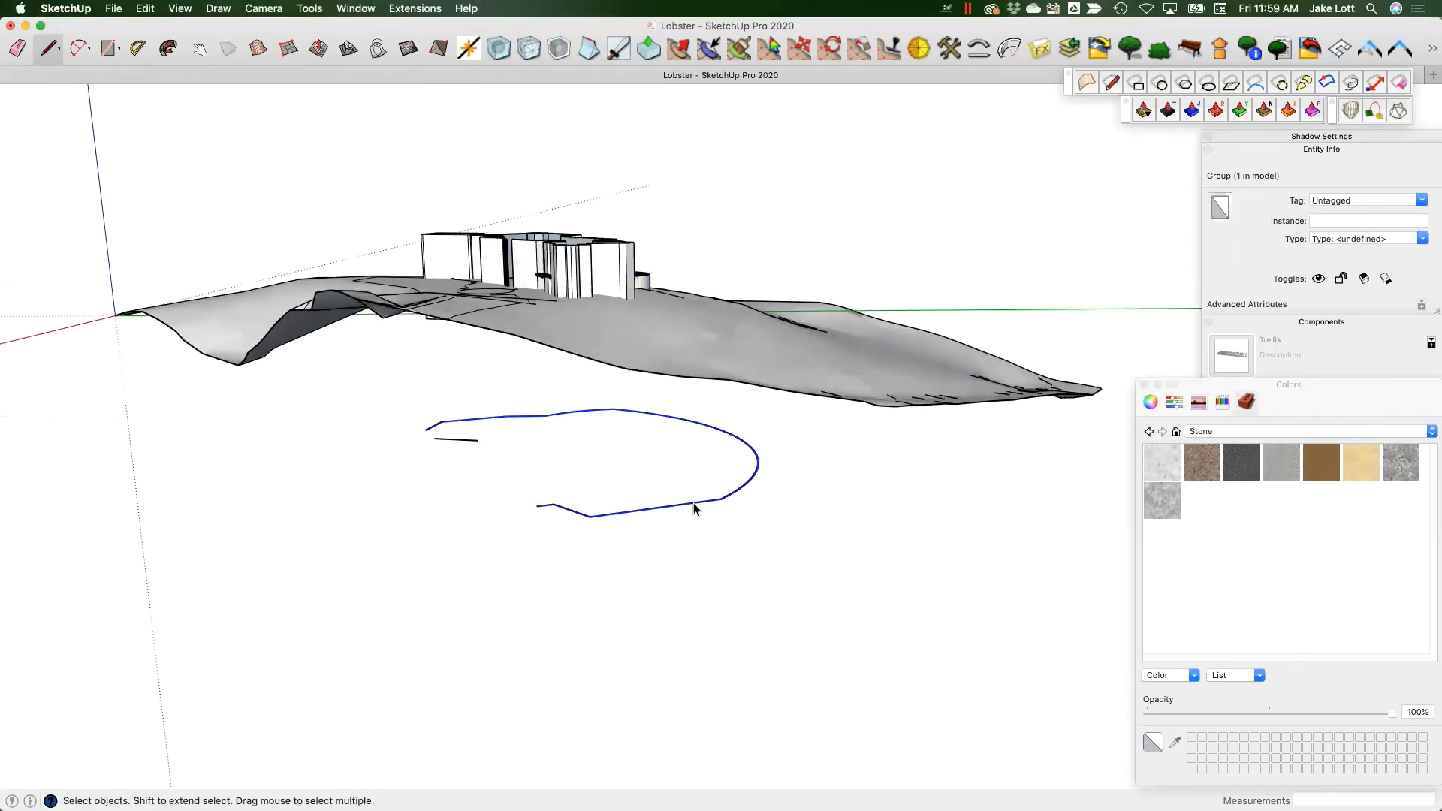
right_click(693, 505)
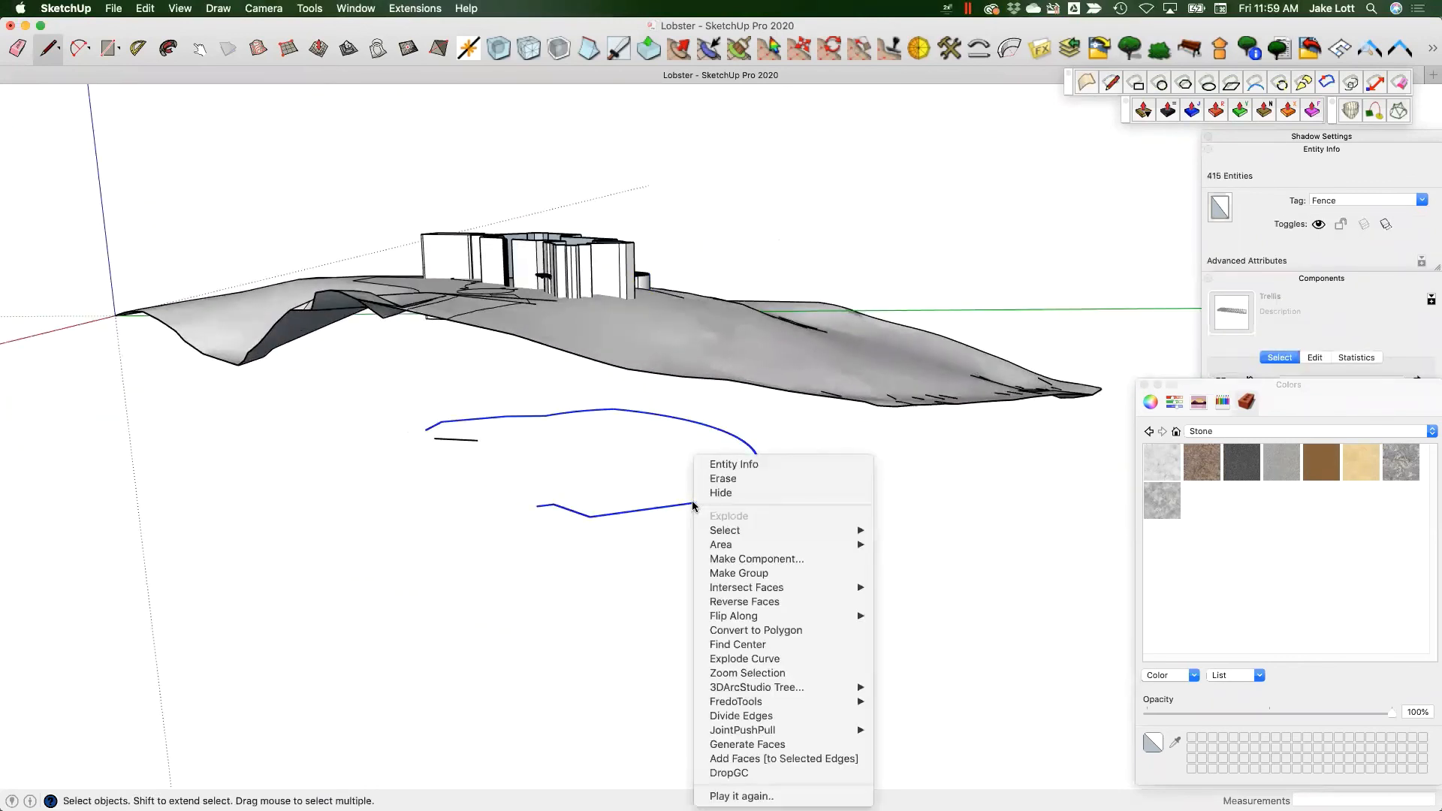
left_click(744, 575)
scroll(725, 503, "up", 3)
double_click(726, 502)
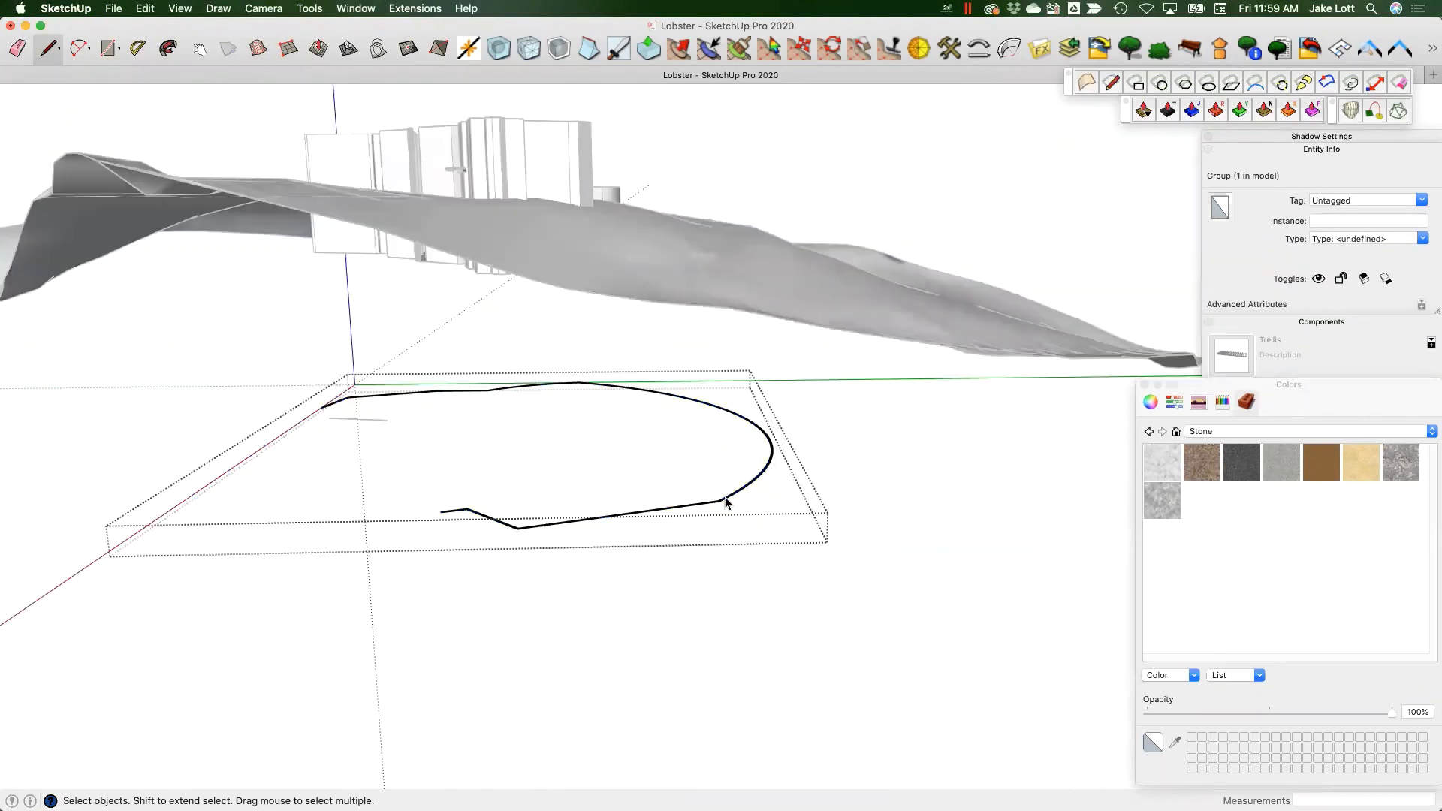
- Extrude the fence outline's face upward about 13' 1 5/16" and leave the group
scroll(723, 507, "up", 3)
scroll(723, 507, "up", 2)
key("p")
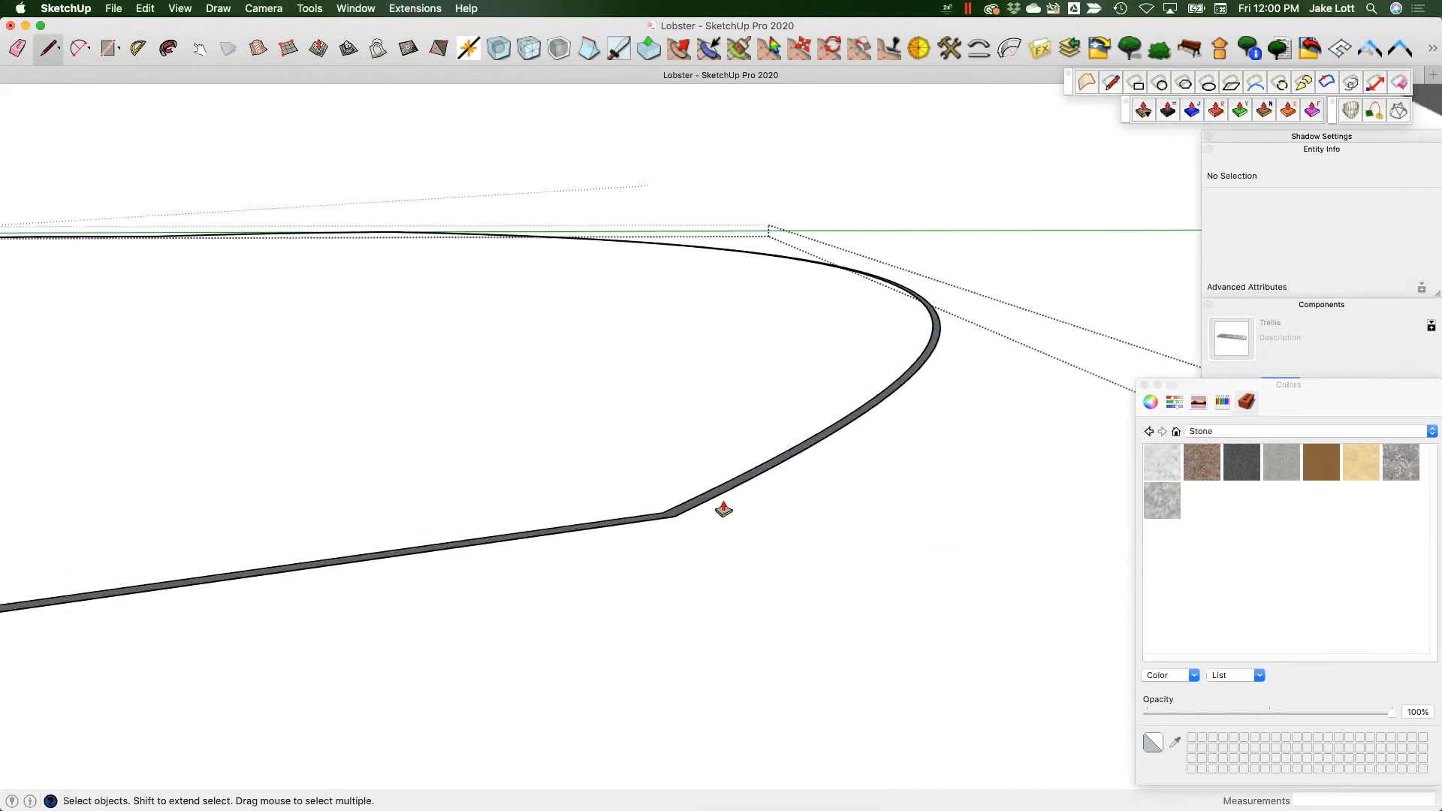
scroll(718, 499, "up", 2)
scroll(717, 496, "down", 3)
left_click(714, 492)
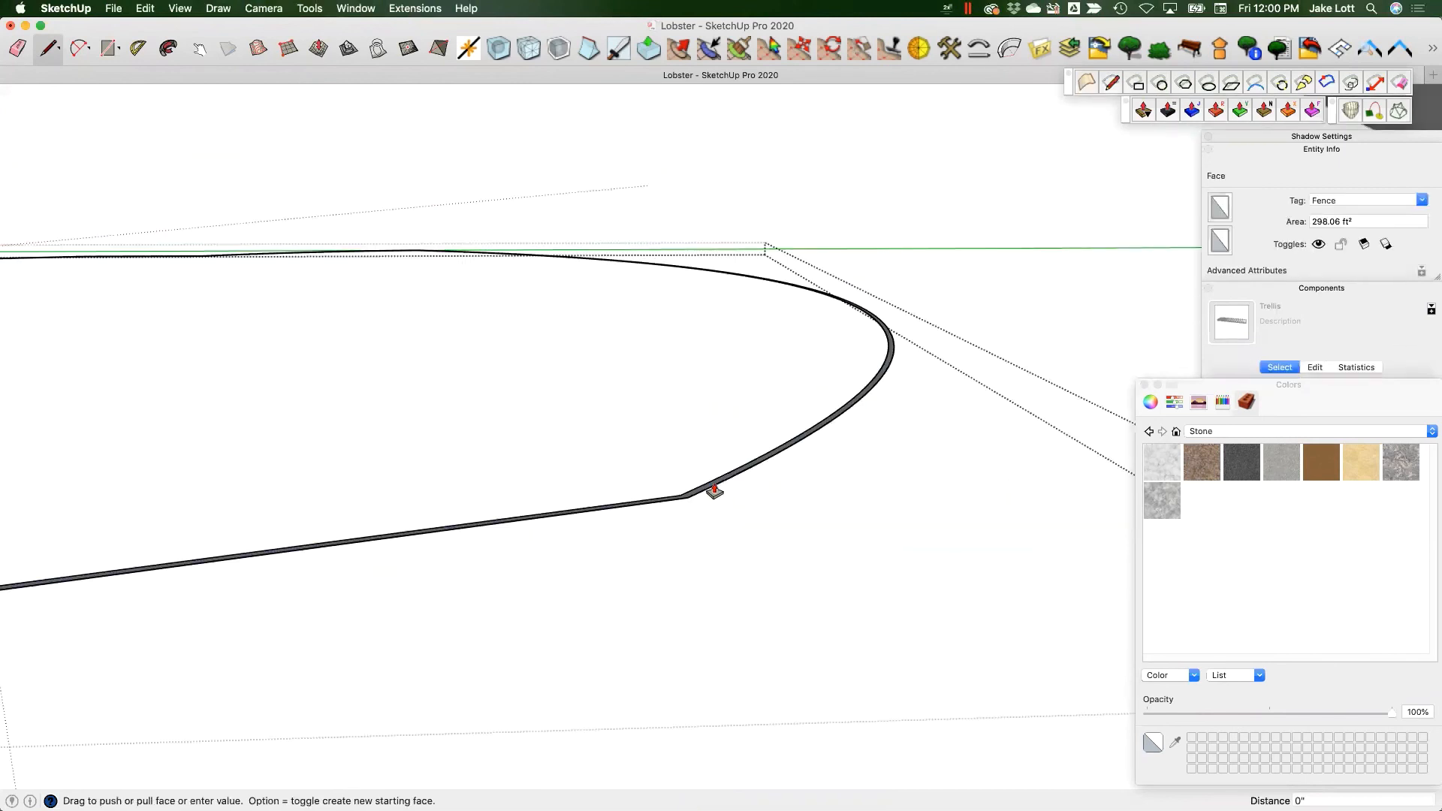
scroll(702, 438, "down", 2)
left_click(702, 402)
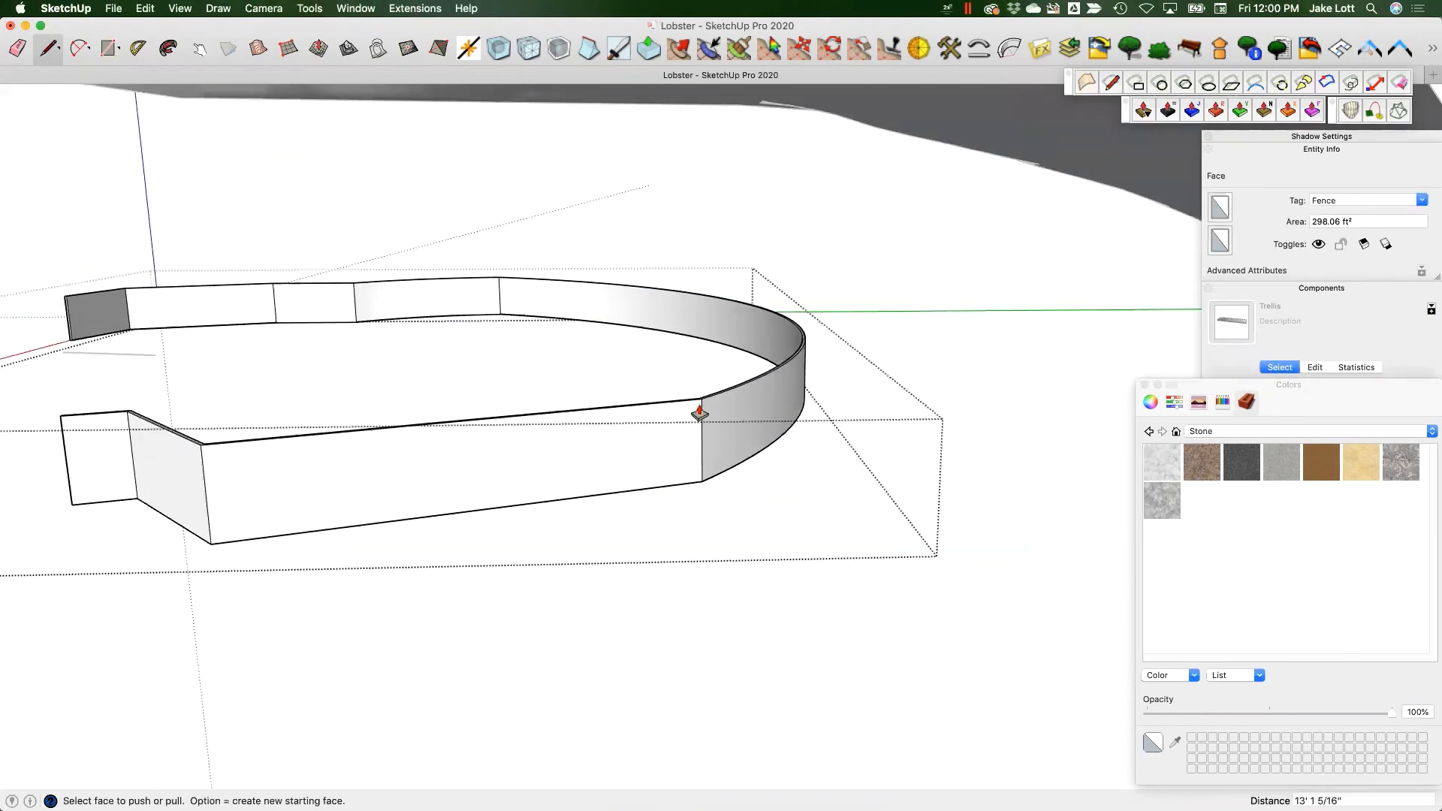
scroll(688, 584, "down", 3)
key("space")
left_click(783, 516)
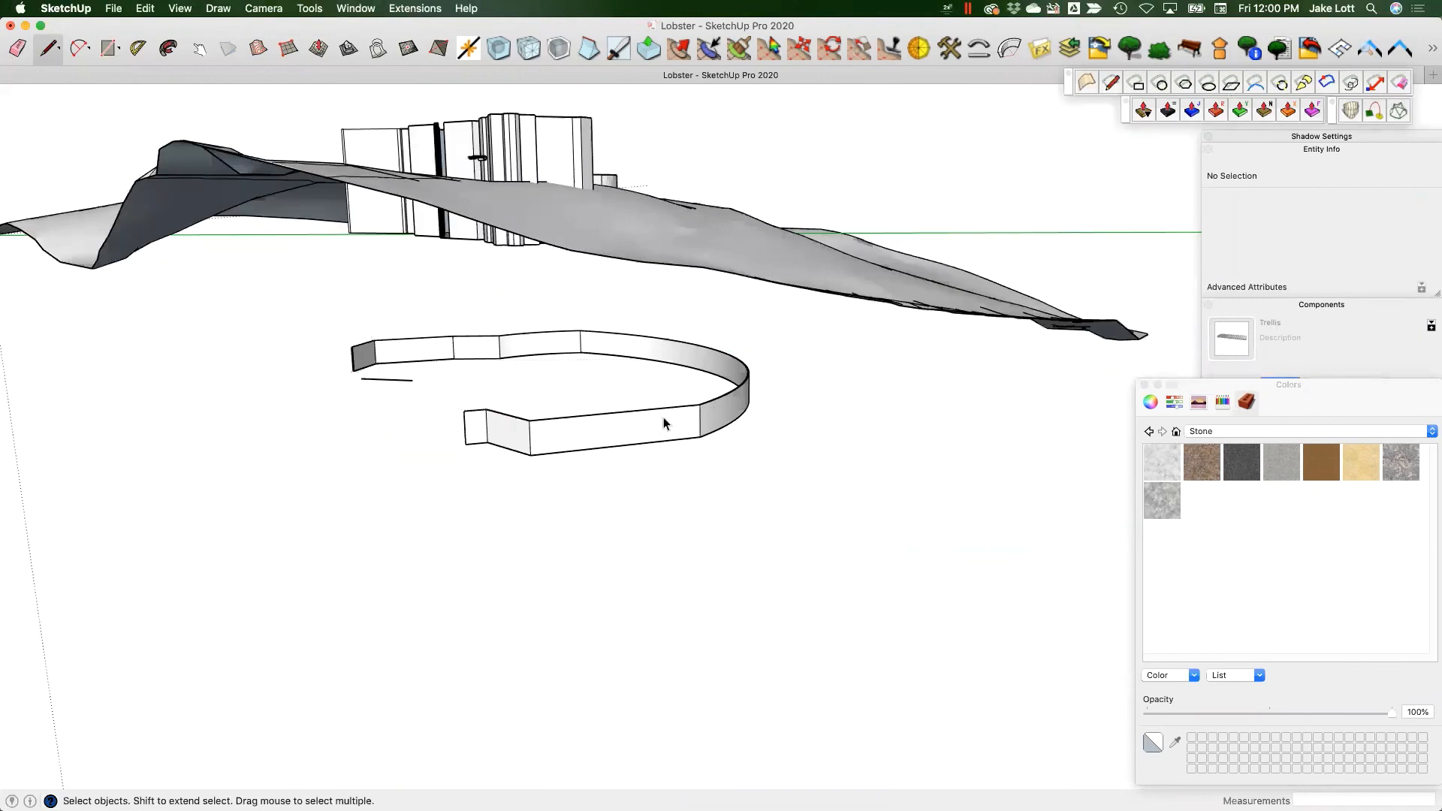
- Move the fence group straight up from below the terrain until it surrounds the building above the ground
left_click(728, 434)
middle_click_drag(727, 433, 480, 628)
key("m")
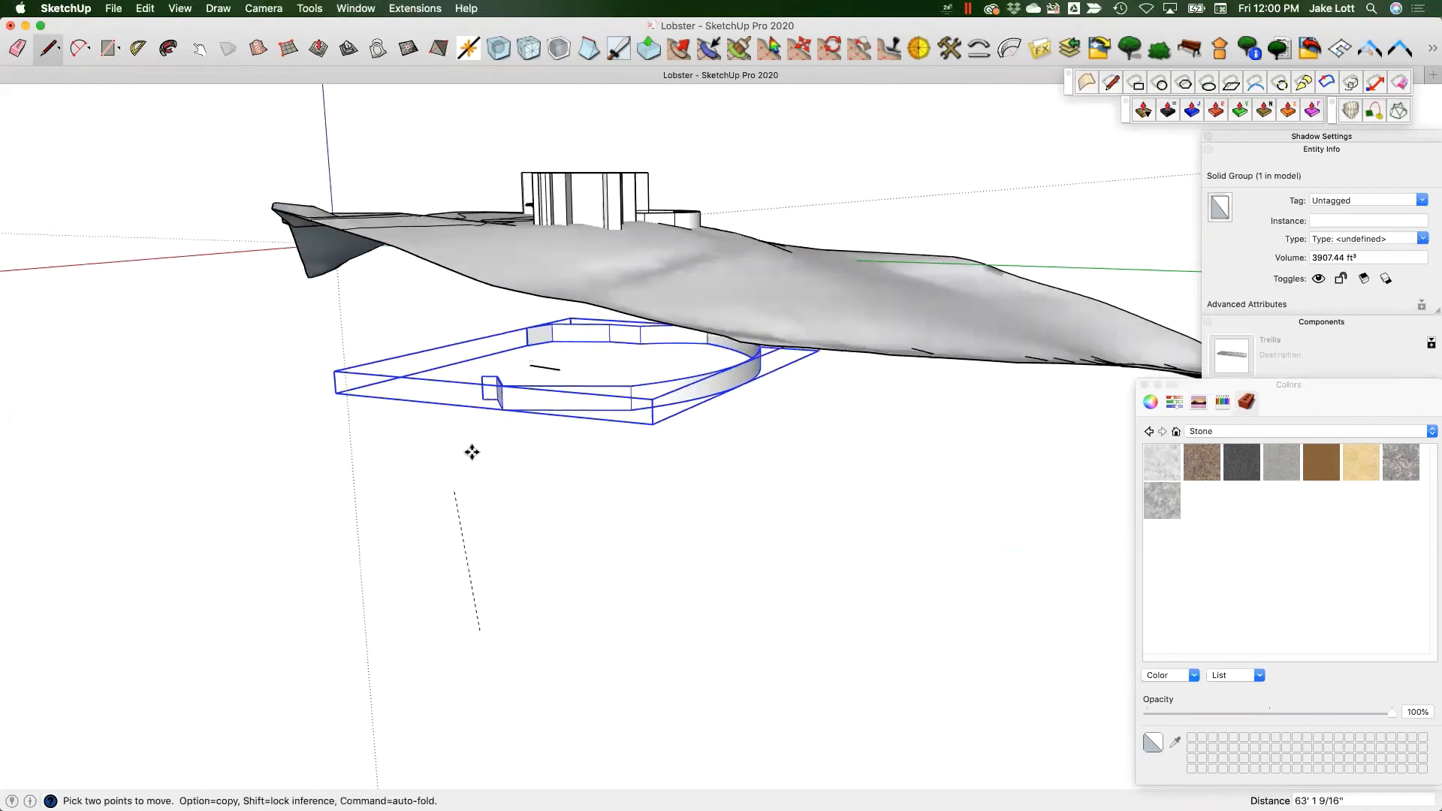
left_click(463, 380)
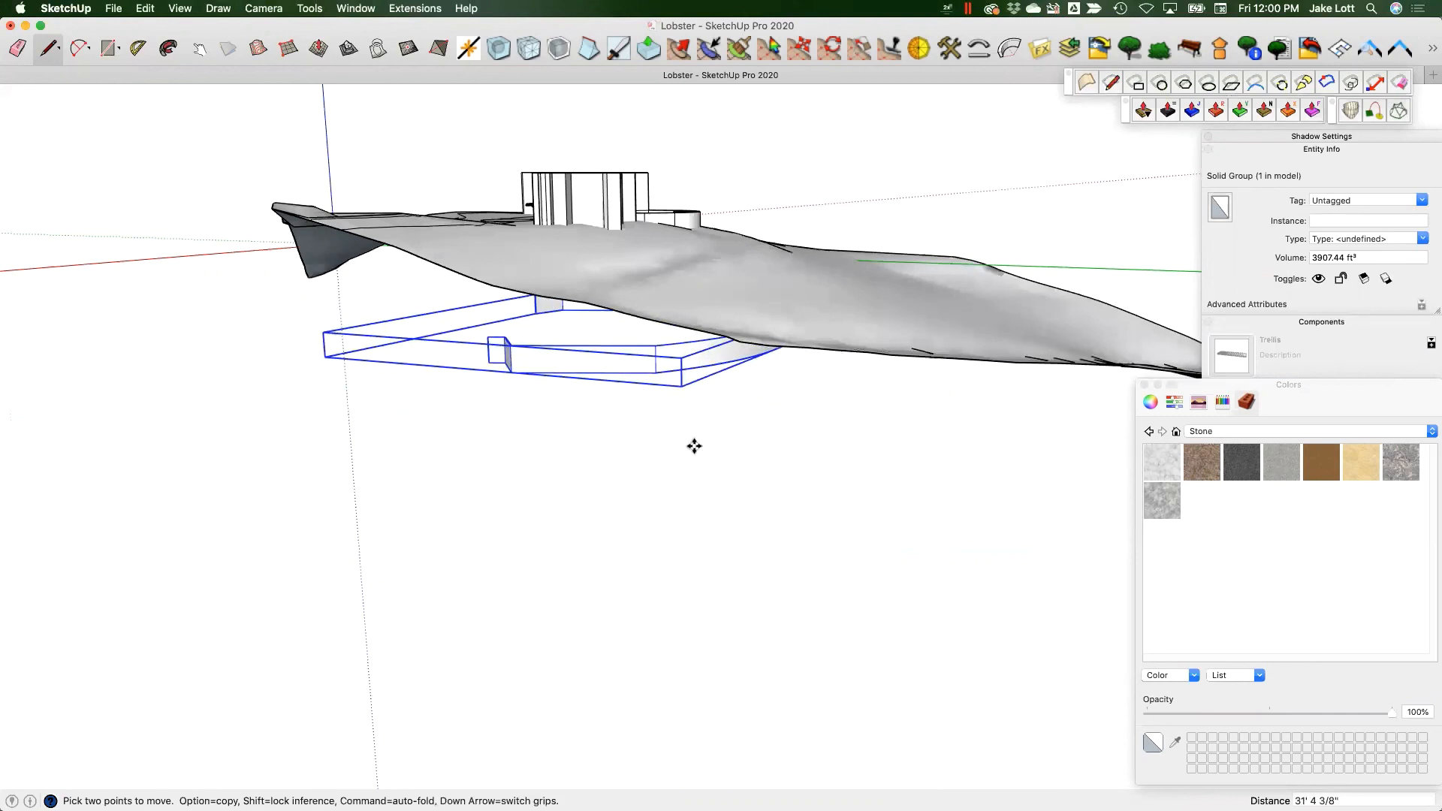
middle_click_drag(802, 376, 392, 471)
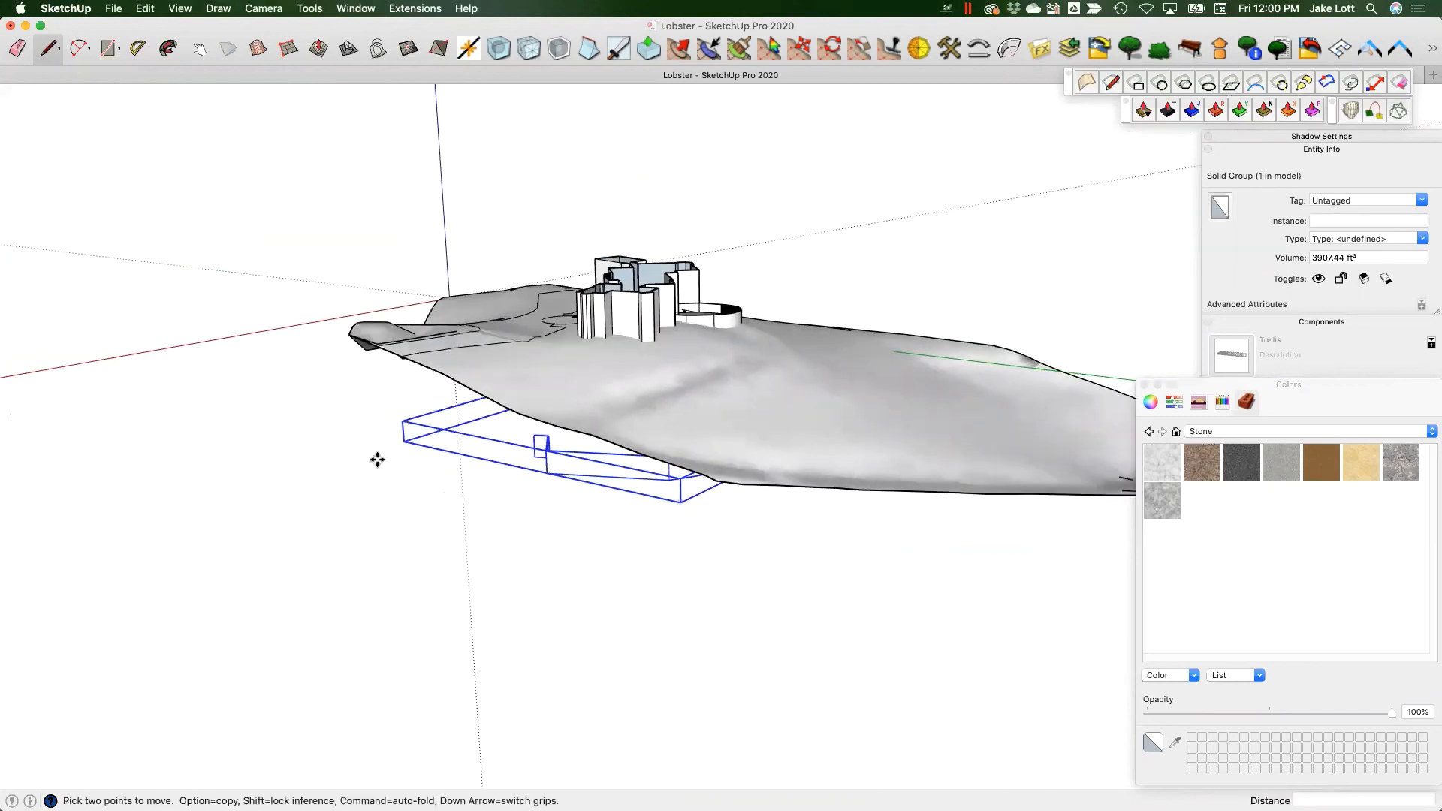
left_click(381, 406)
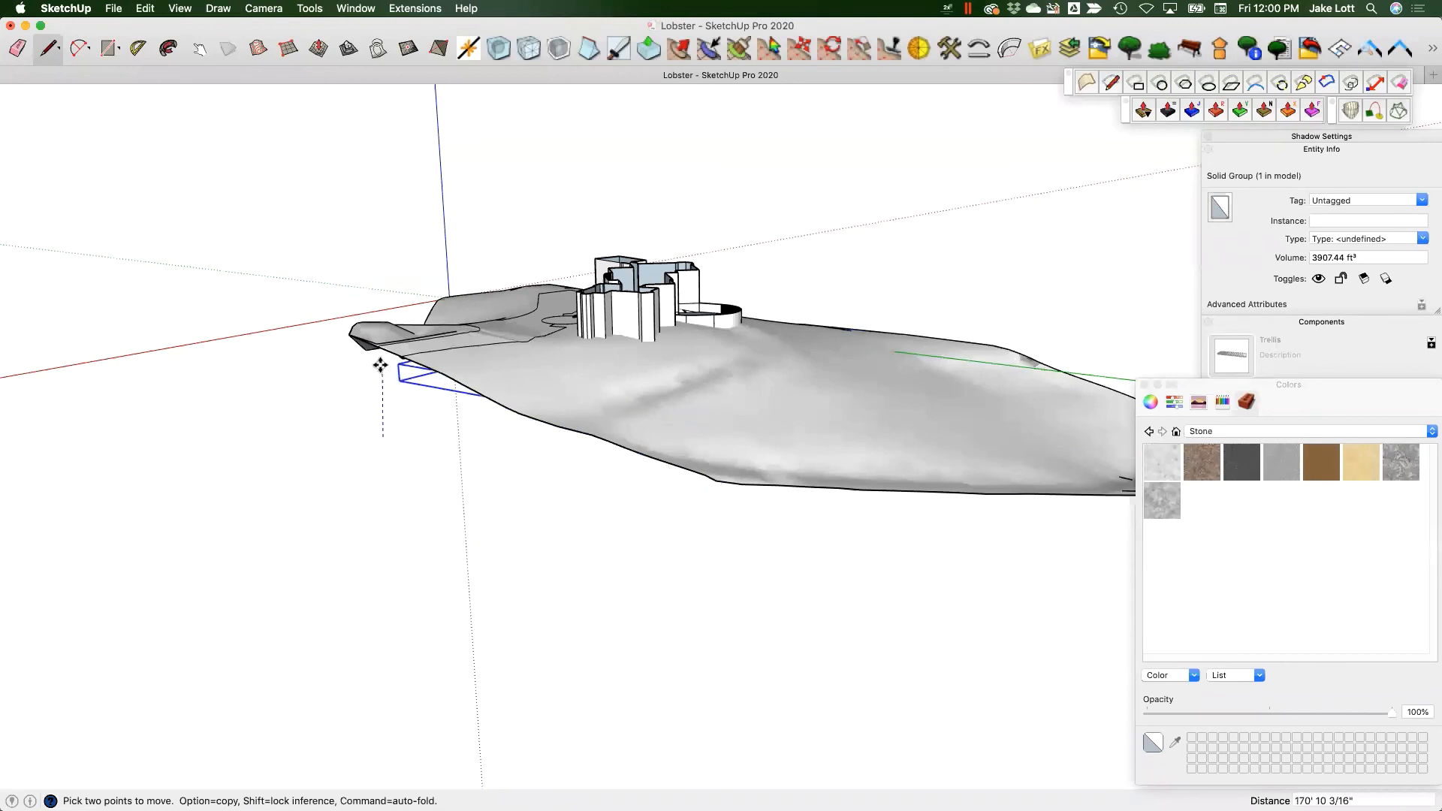
middle_click_drag(917, 405, 821, 454)
scroll(821, 453, "up", 2)
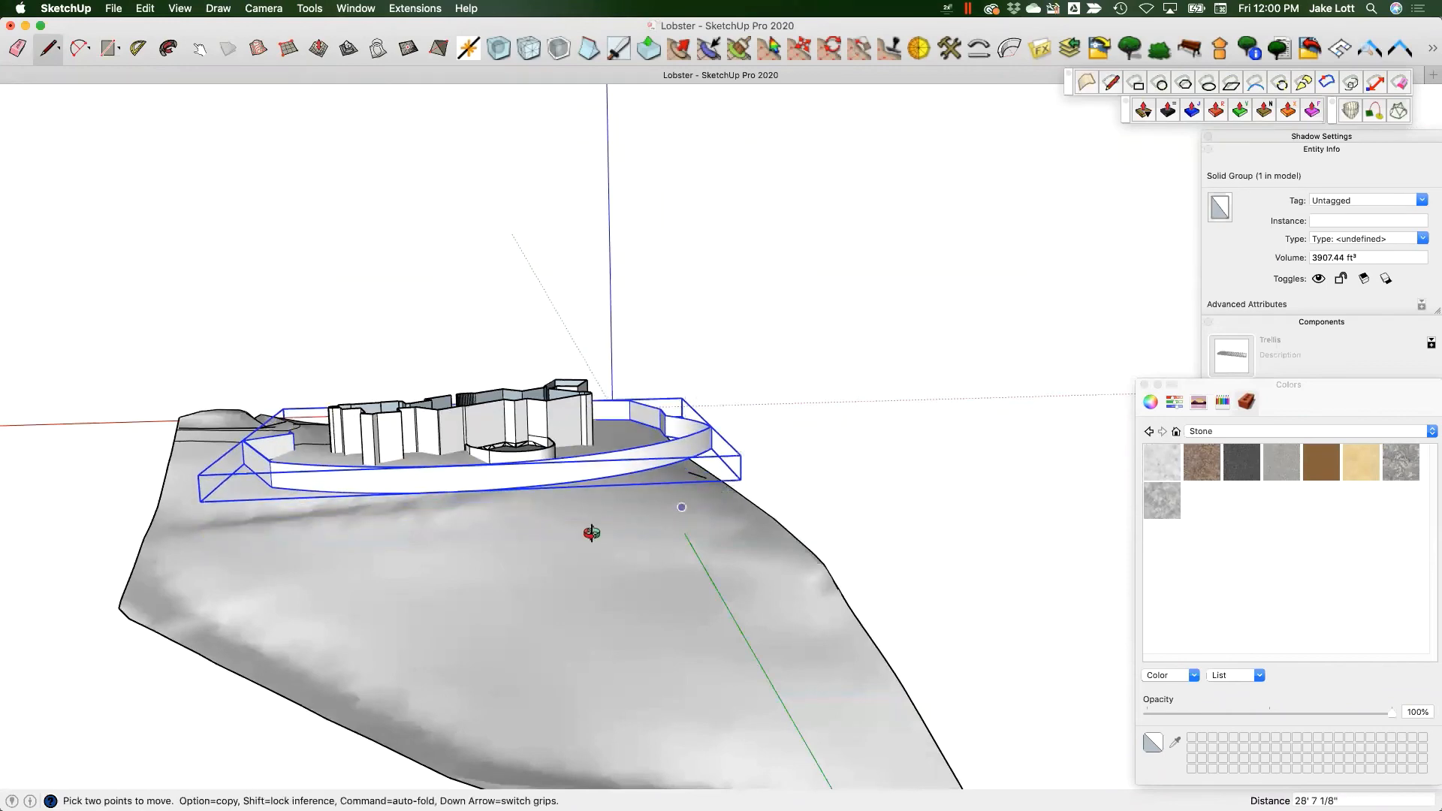
- Lower the fence group straight down about 15' 6 9/16" so its base sinks into the terrain
middle_click_drag(588, 525, 810, 551)
scroll(810, 550, "down", 3)
key("space")
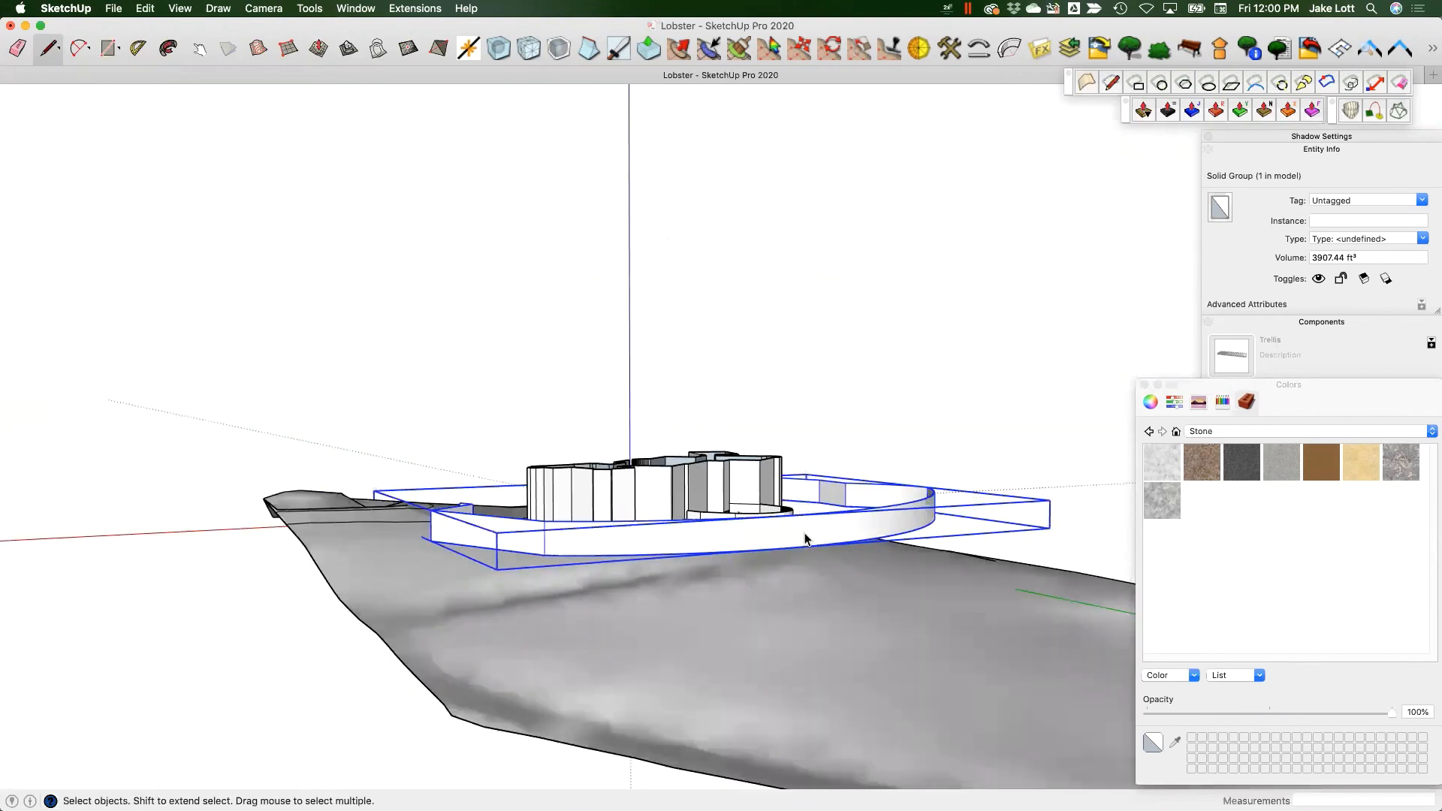
key("p")
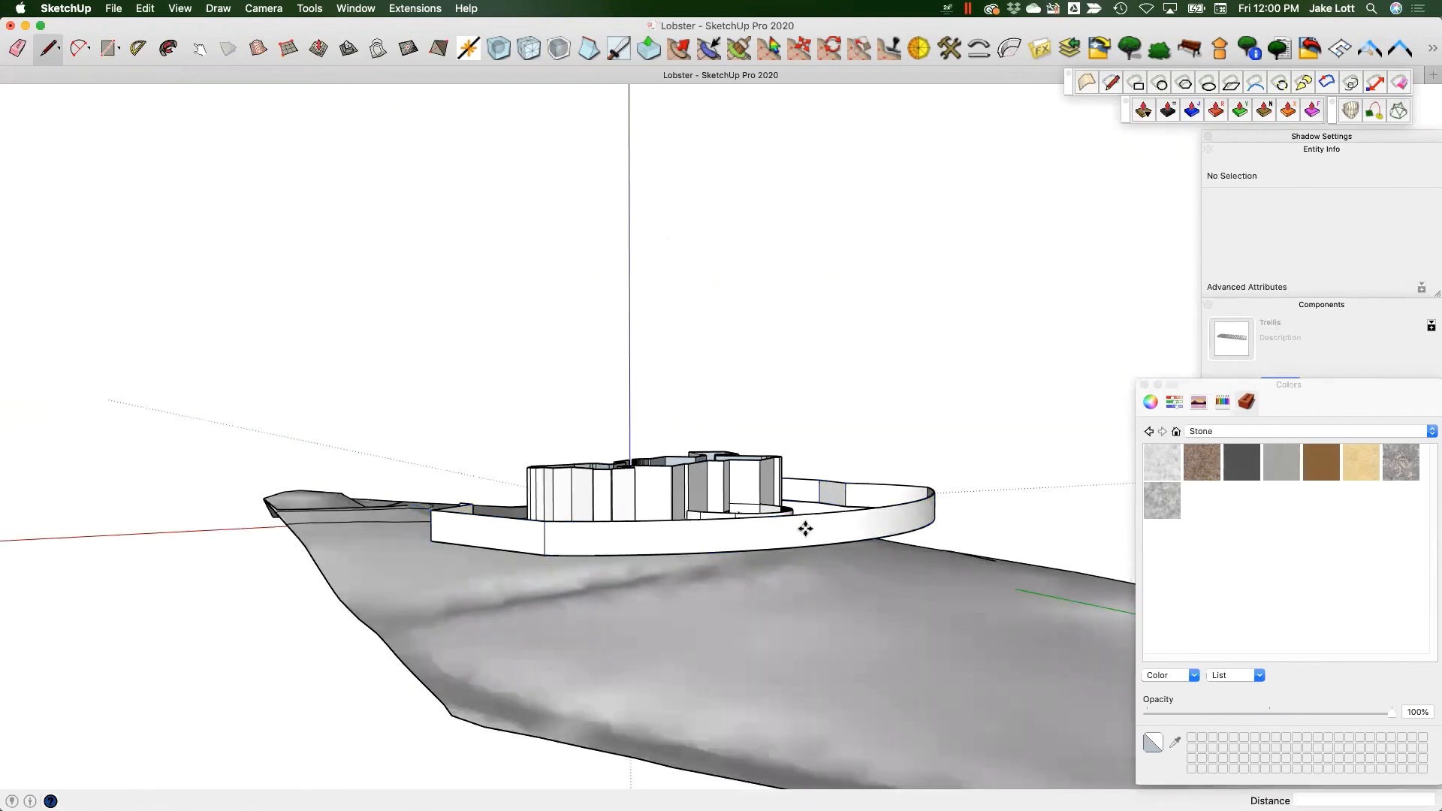
key("m")
left_click(804, 534)
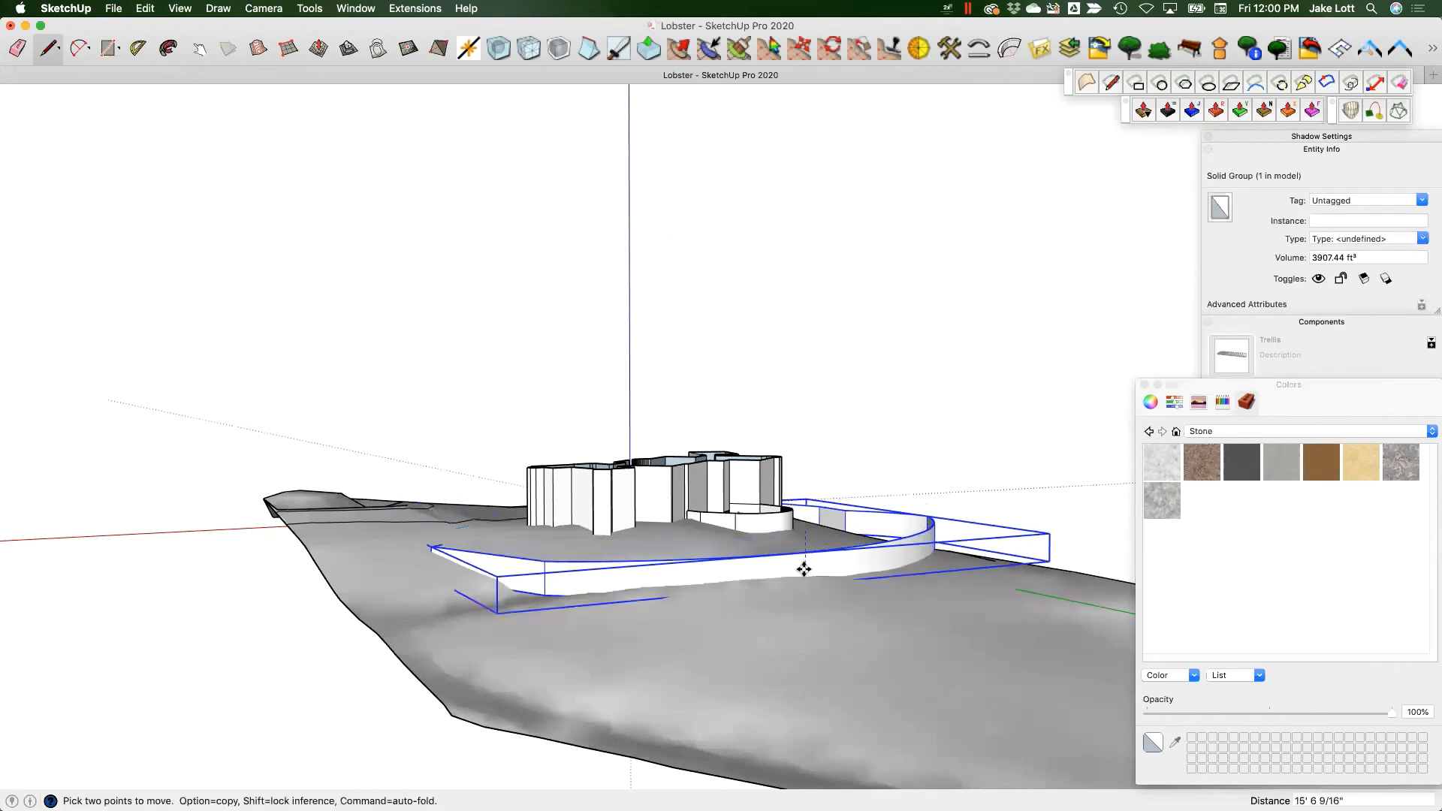
- Open the fence group and try to change the height of its narrow top face with Push/Pull
middle_click_drag(895, 554, 853, 576)
scroll(854, 577, "up", 3)
key("space")
double_click(867, 567)
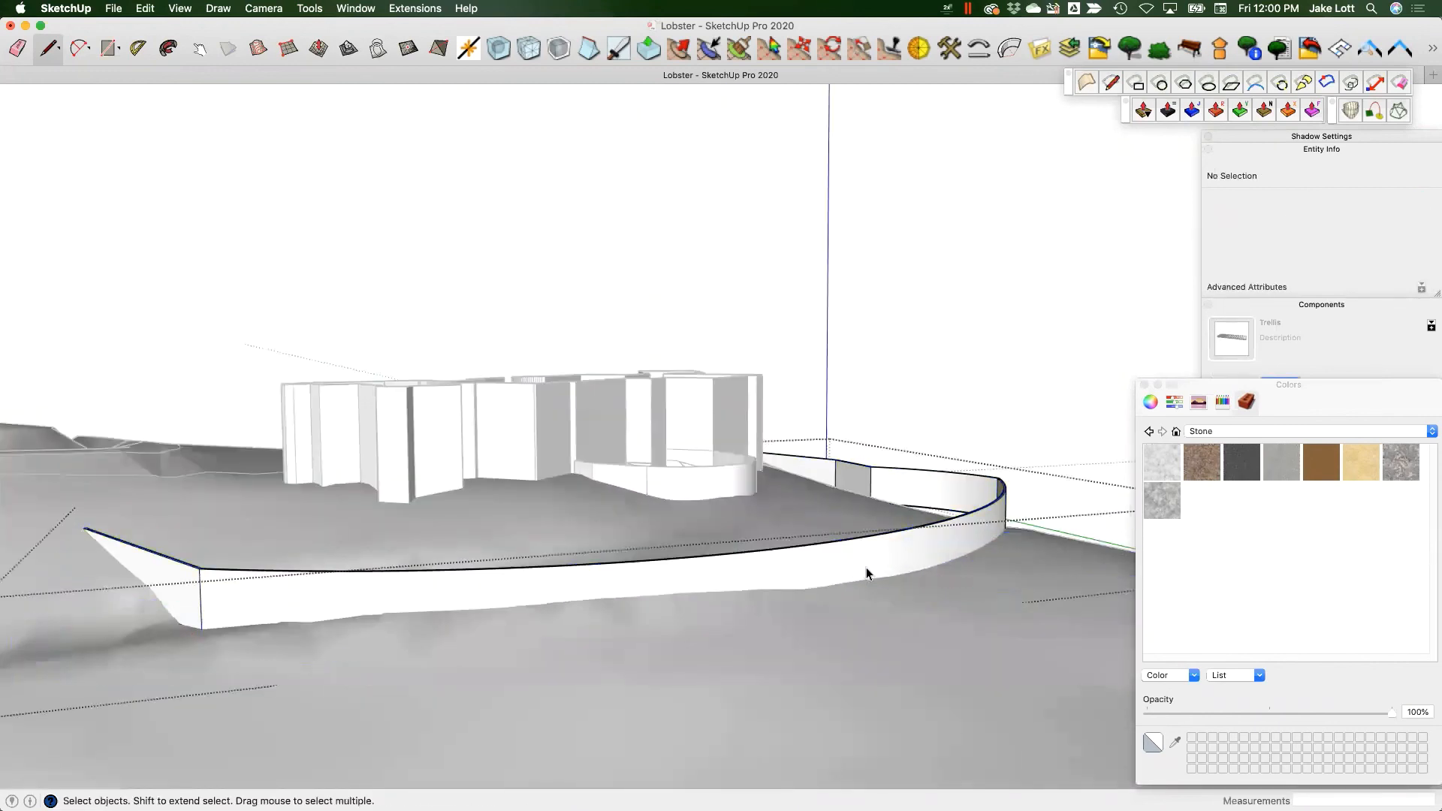
key("p")
middle_click_drag(876, 573, 908, 432)
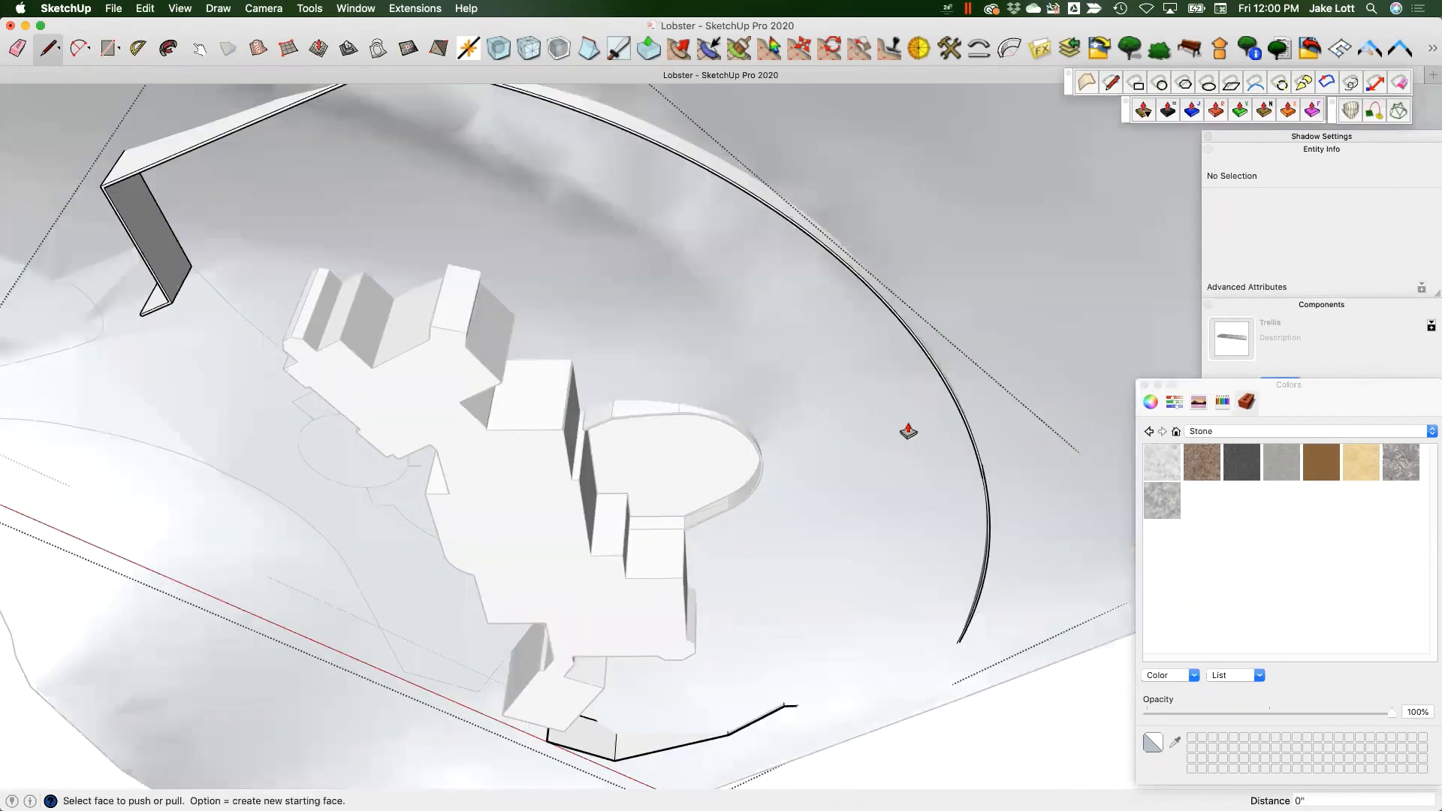
scroll(747, 199, "up", 3)
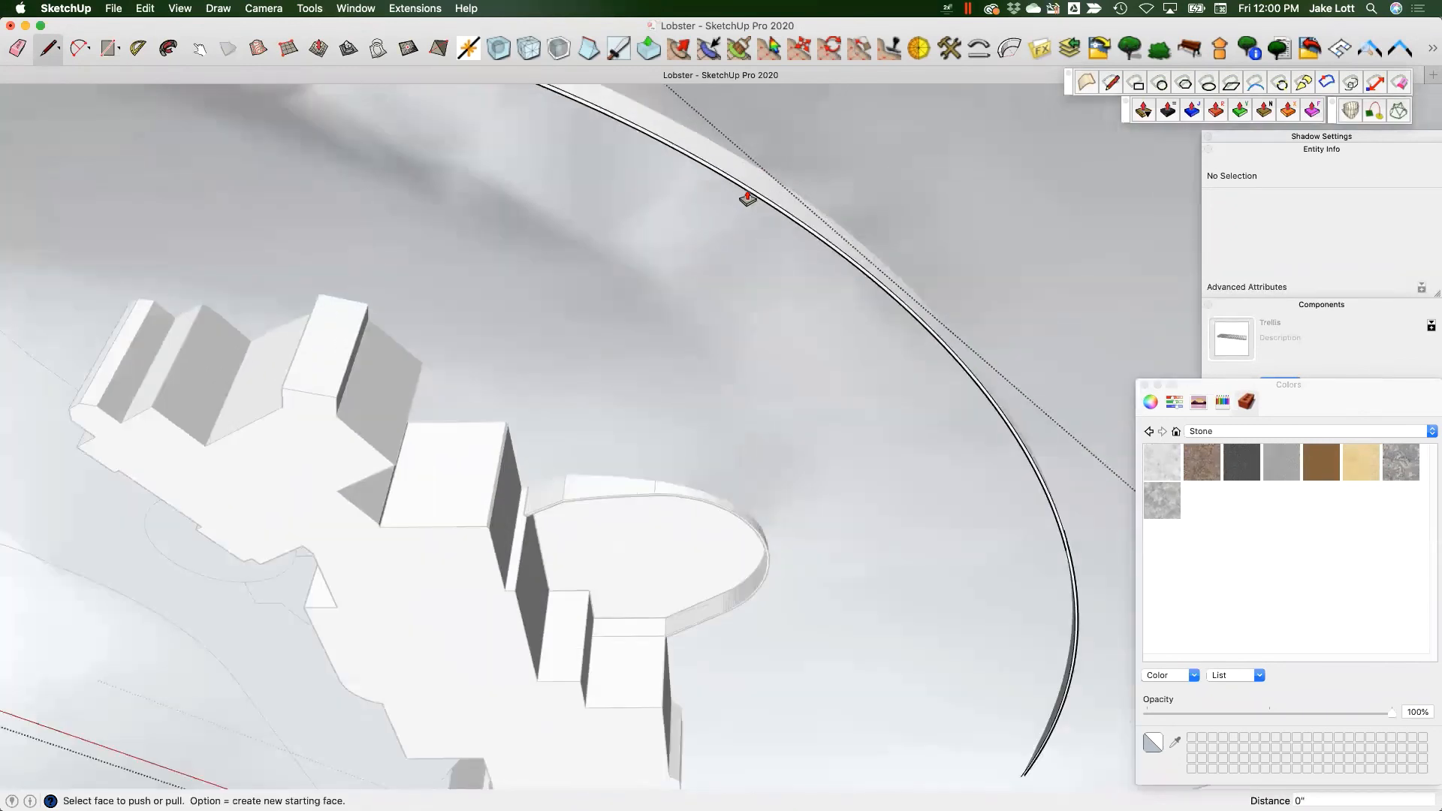
left_click(748, 198)
left_click(750, 222)
scroll(752, 226, "down", 1)
left_click(749, 203)
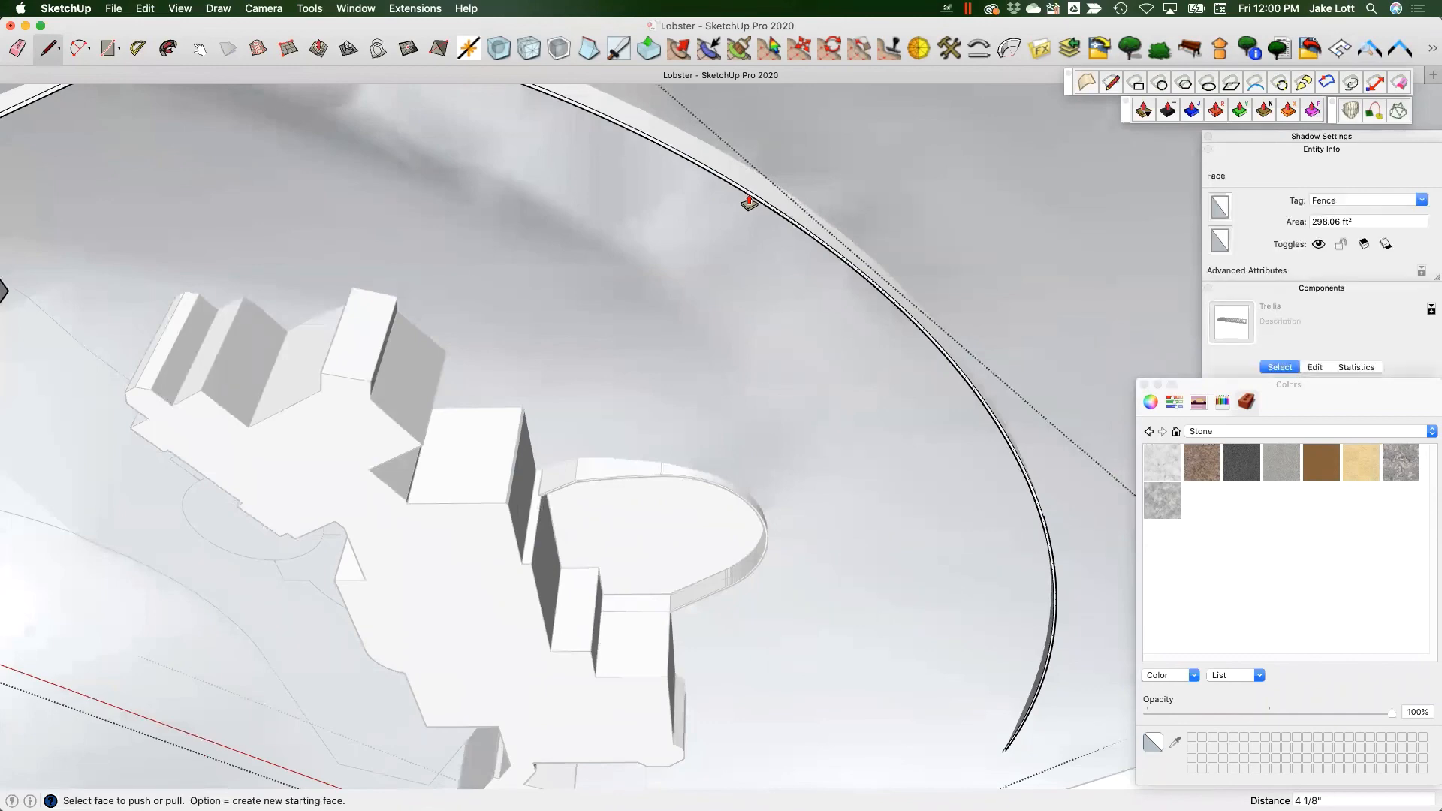
key("Escape")
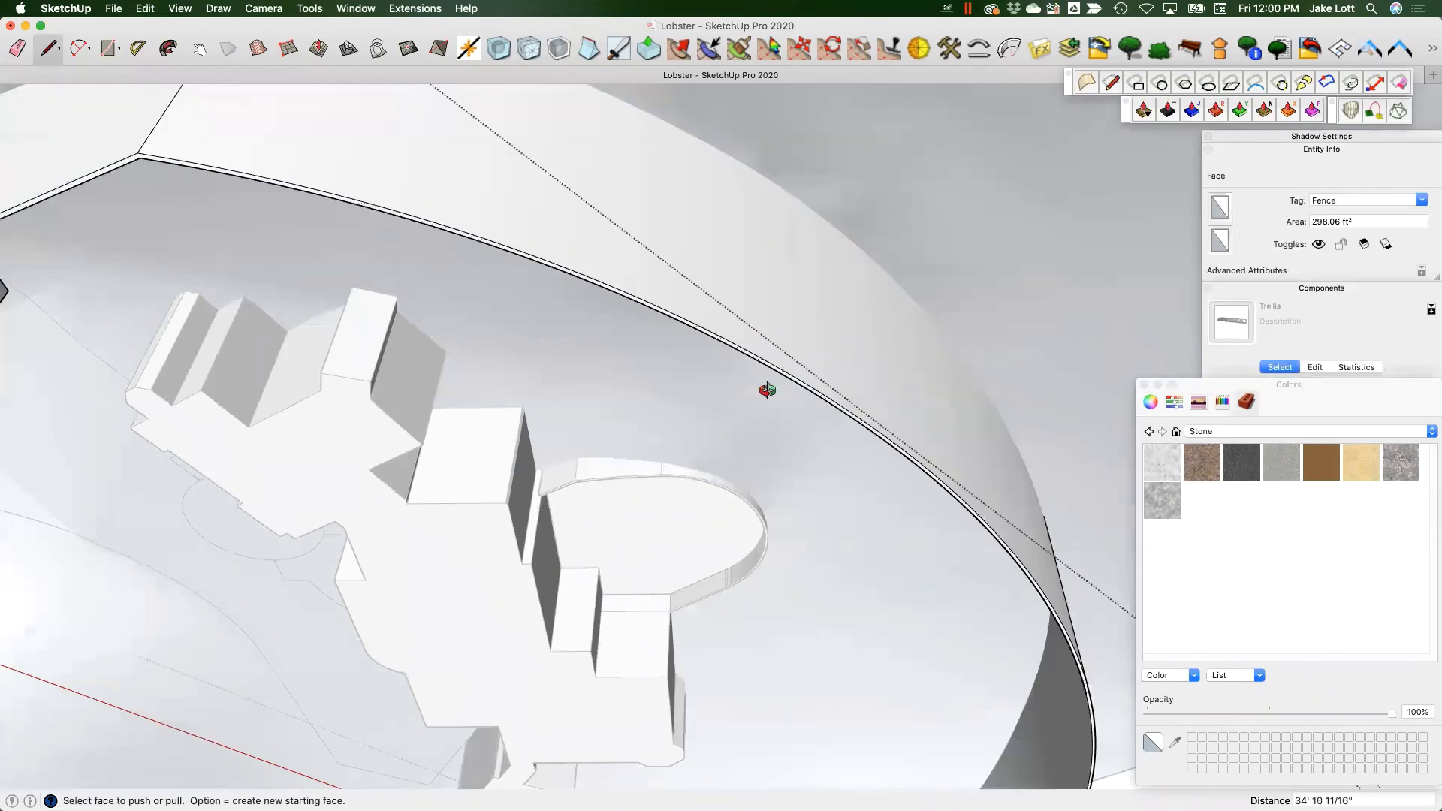
- Select the fence and terrain groups together and intersect their faces with the selection
middle_click_drag(766, 390, 454, 566)
left_click(453, 565)
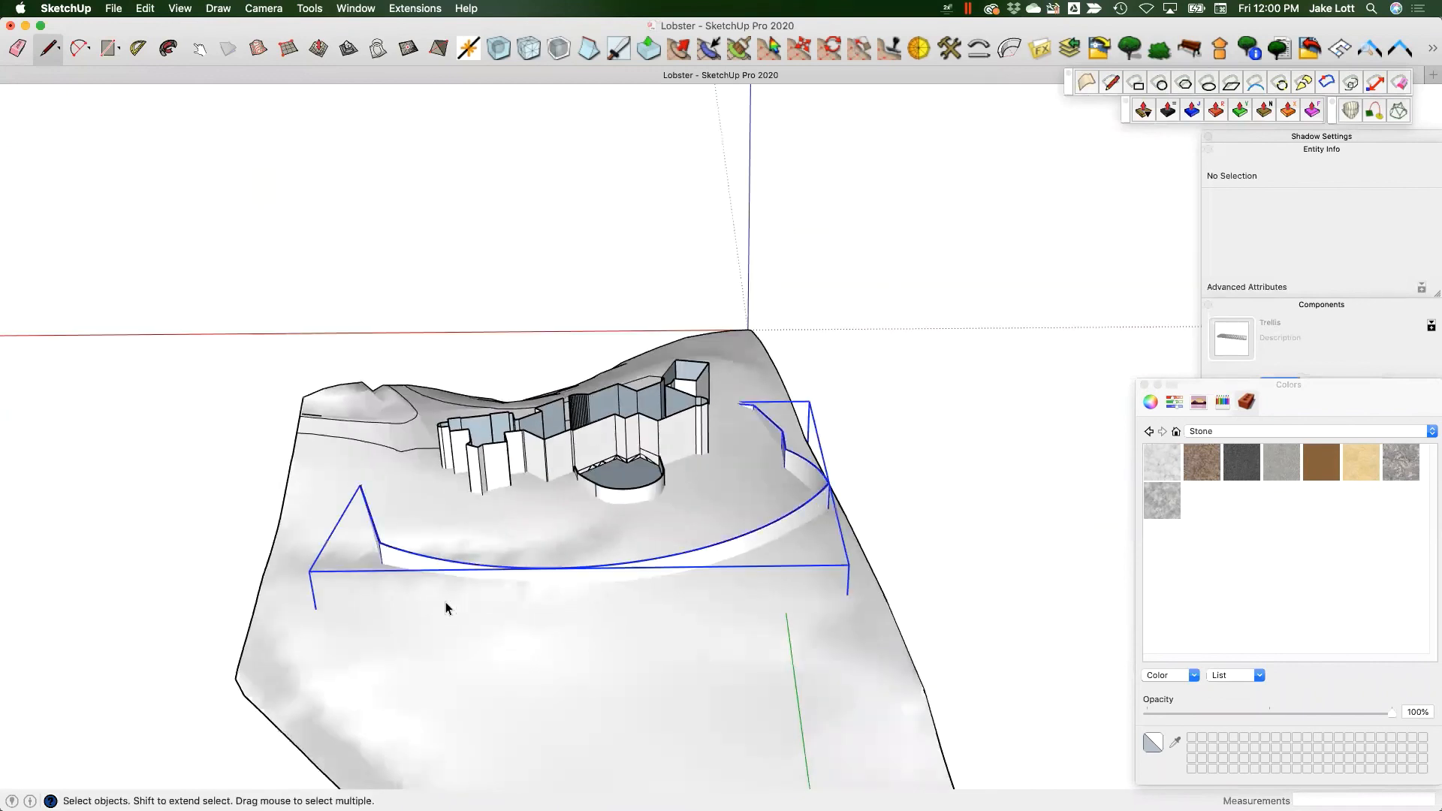
left_click(448, 619, "shift")
right_click(458, 594)
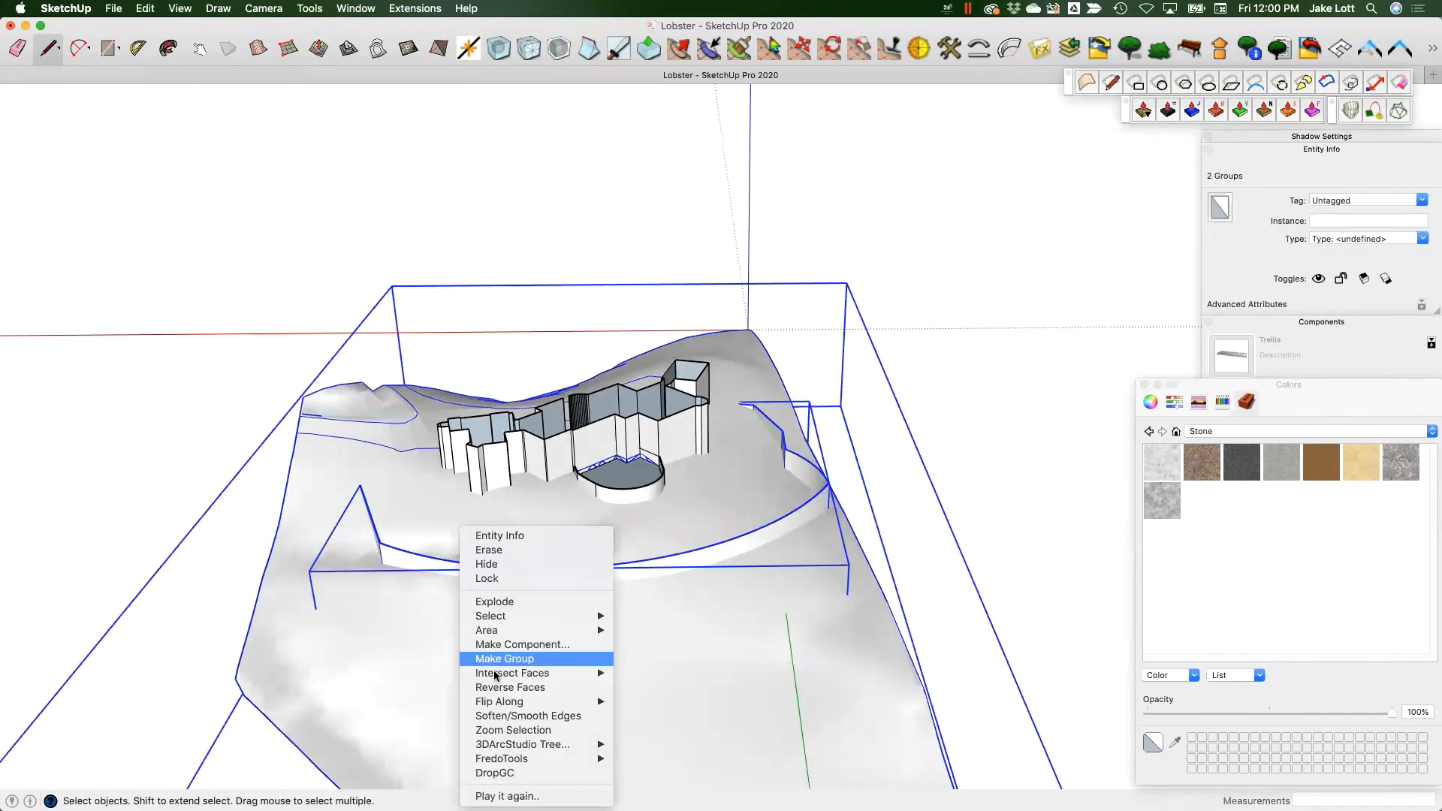
mouse_move(579, 673)
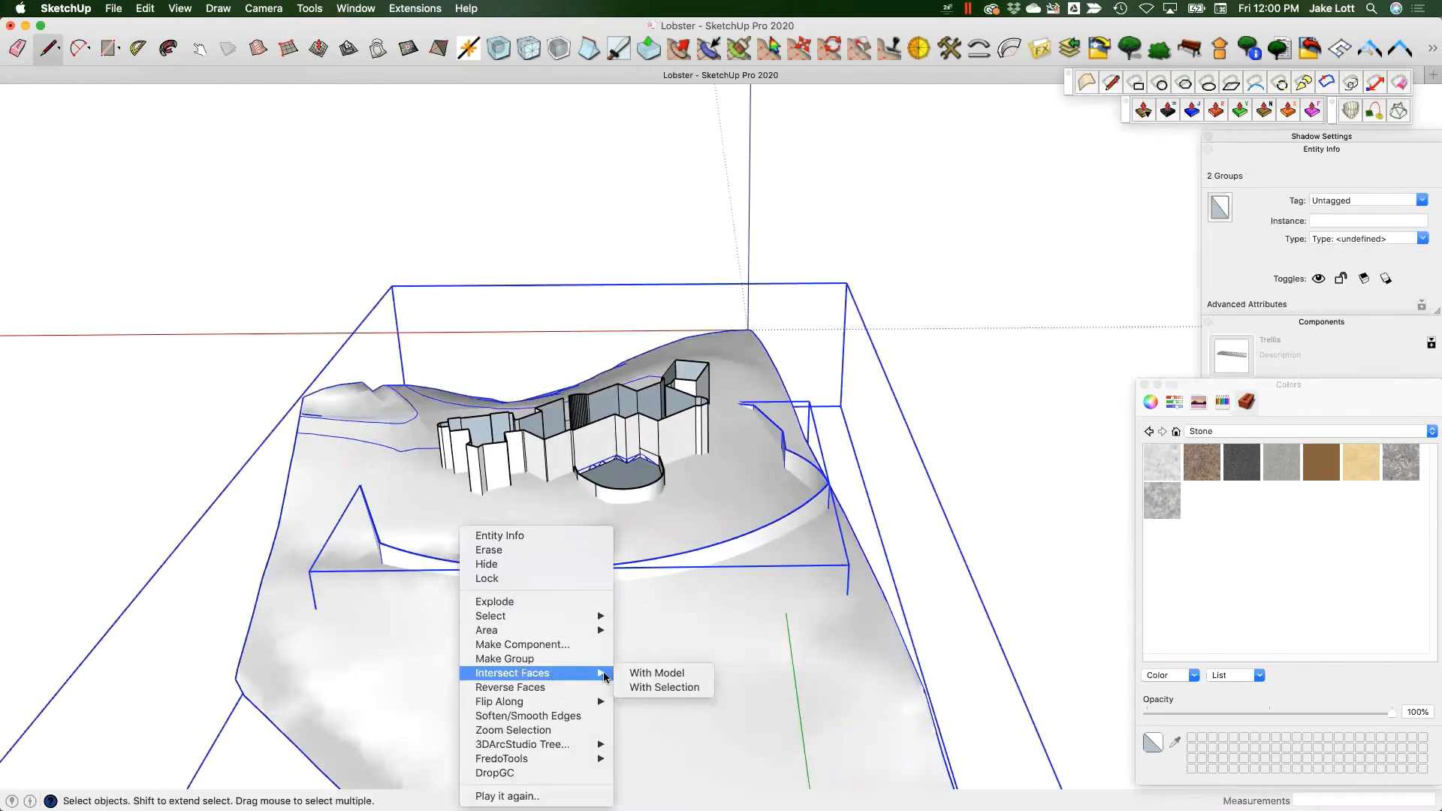
left_click(659, 686)
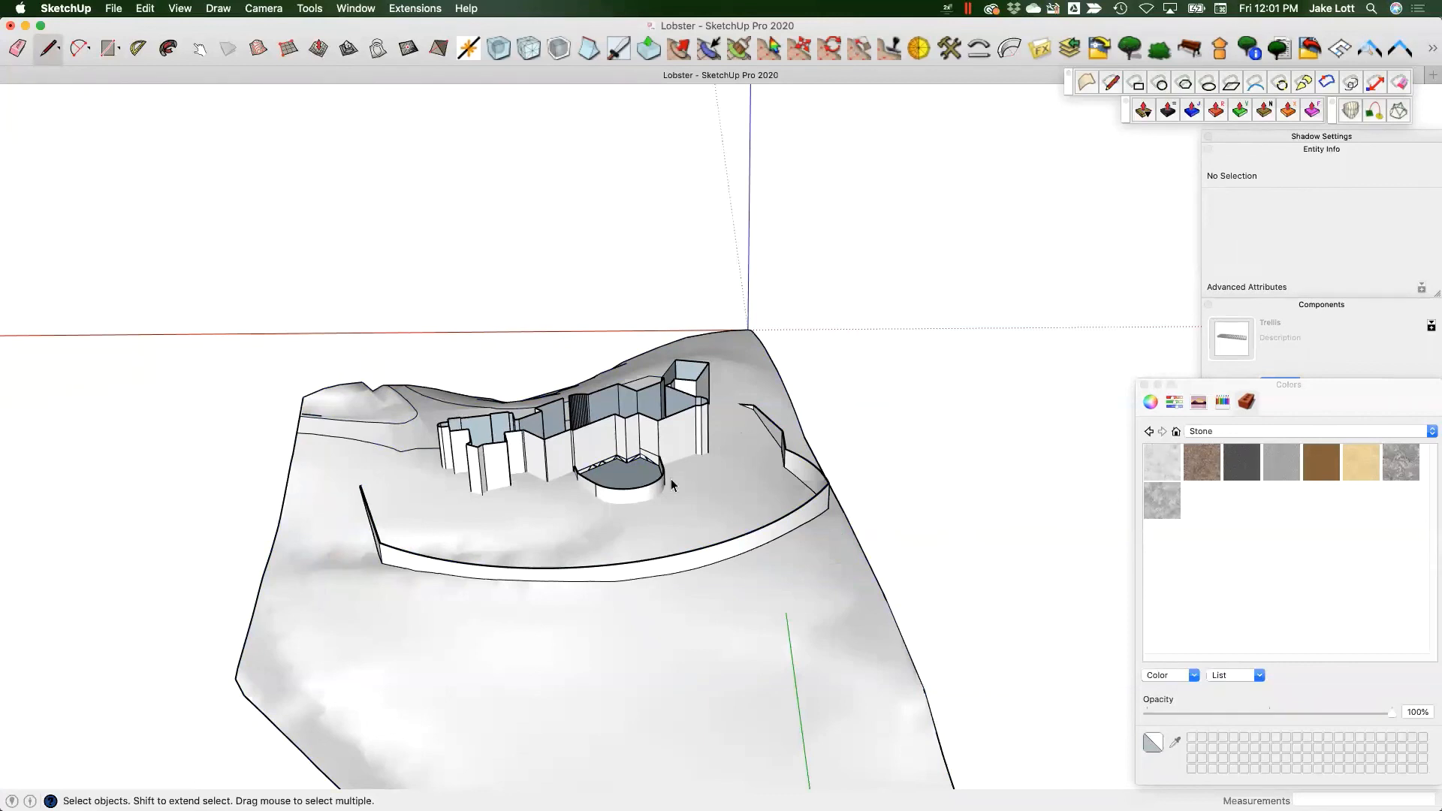
- Open the terrain group, select everything in it and show the hidden geometry
middle_click_drag(719, 563, 596, 621)
double_click(732, 639)
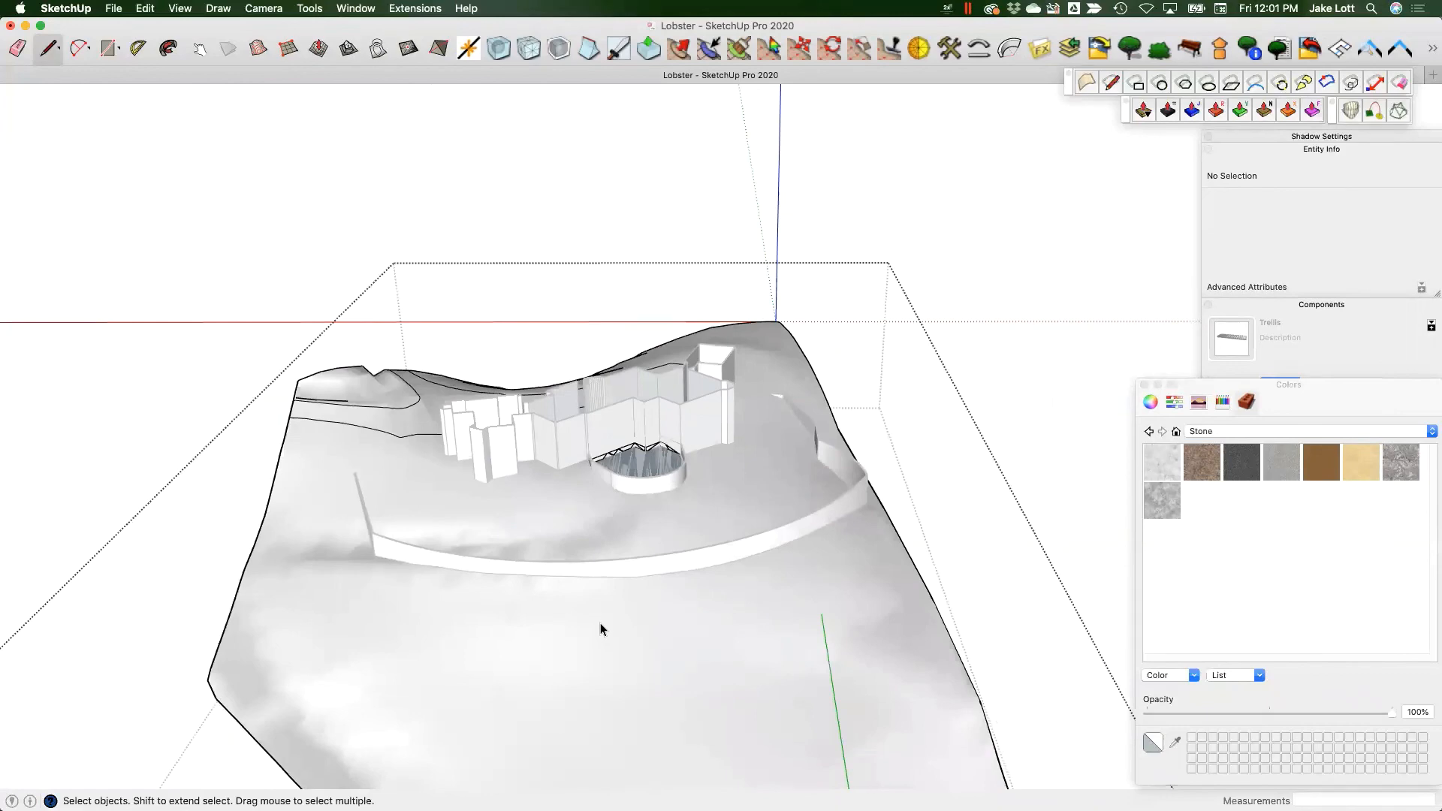
key("super+a")
left_click(181, 9)
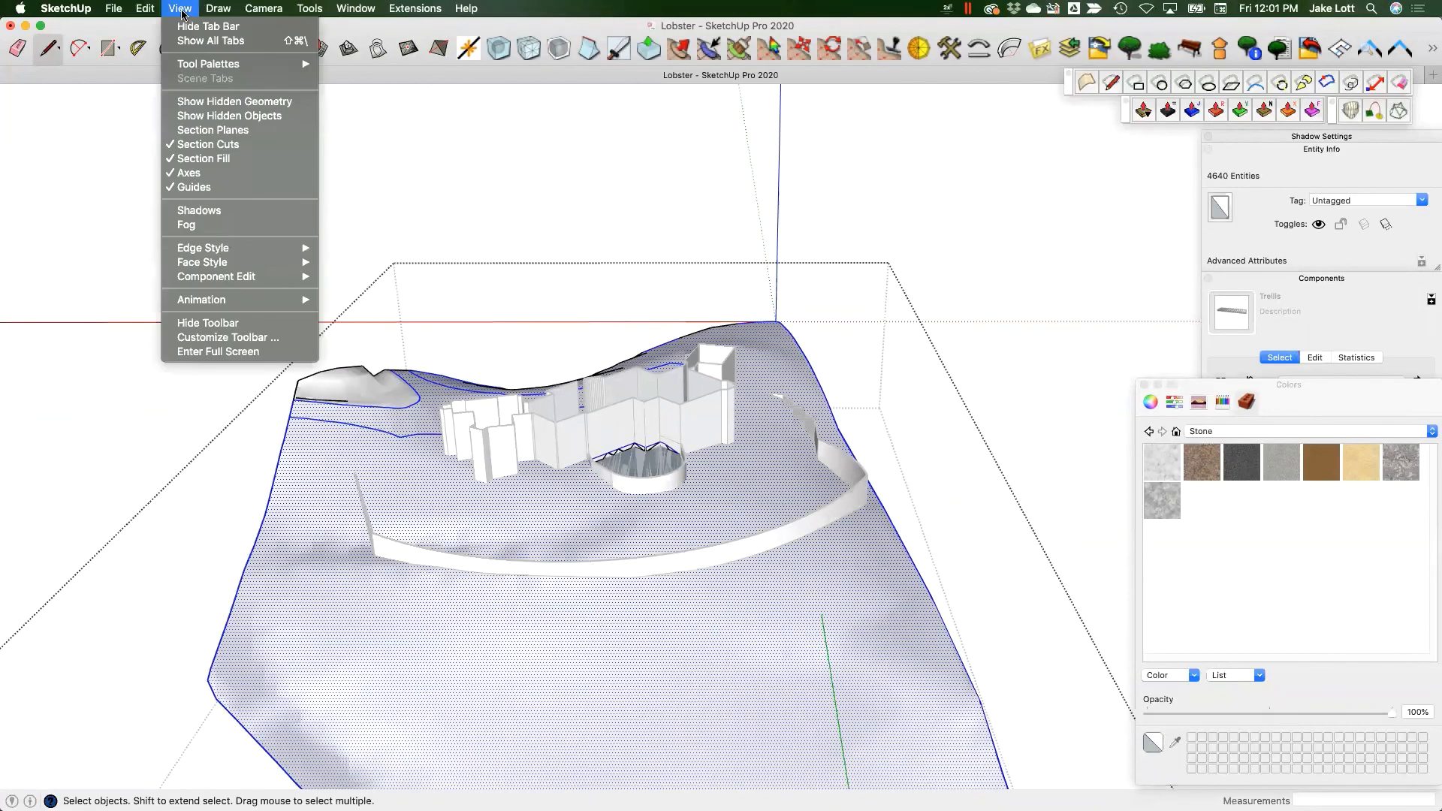
left_click(199, 103)
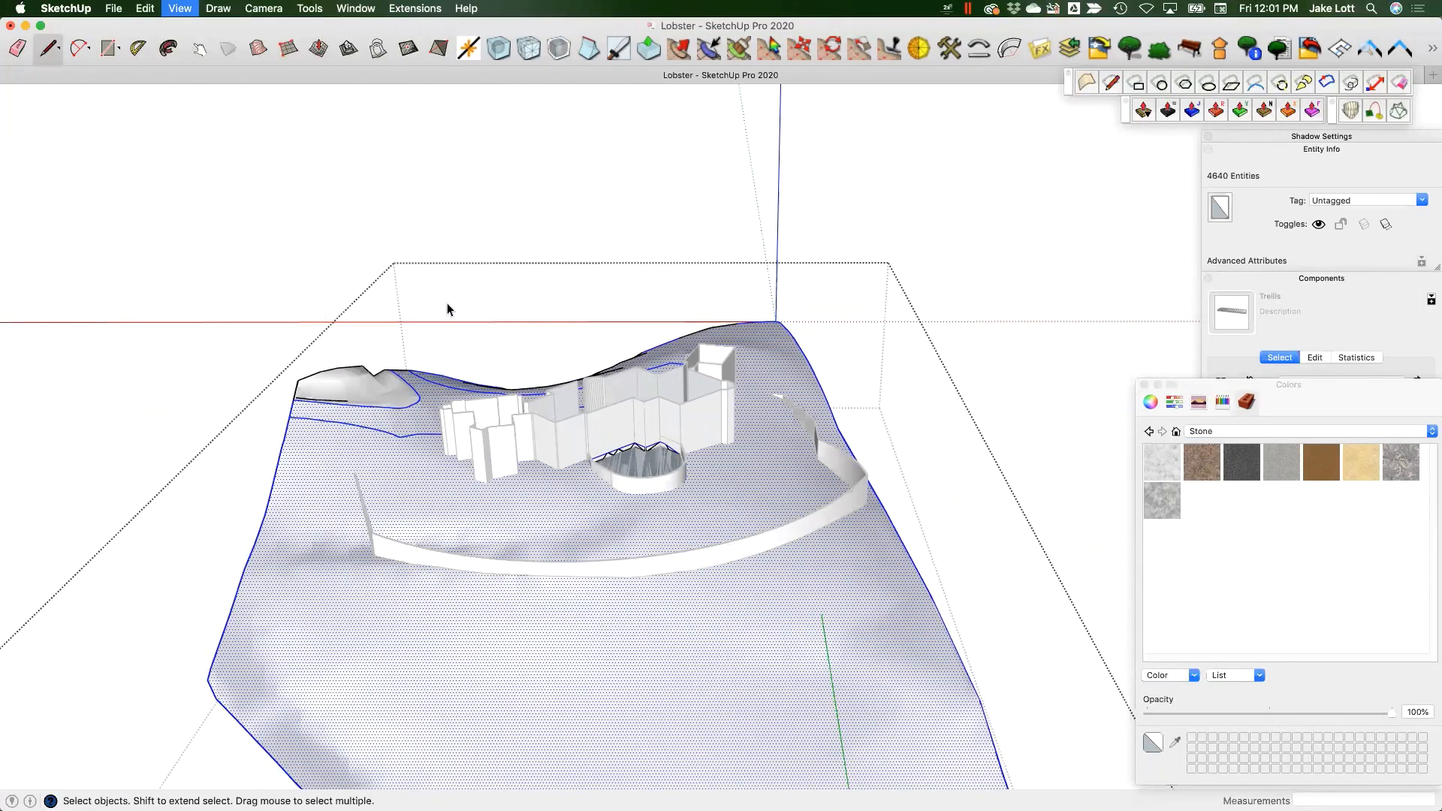
- Select the terrain faces around the front curve of the fence and subdivide them into a finer mesh
middle_click_drag(492, 605, 487, 613)
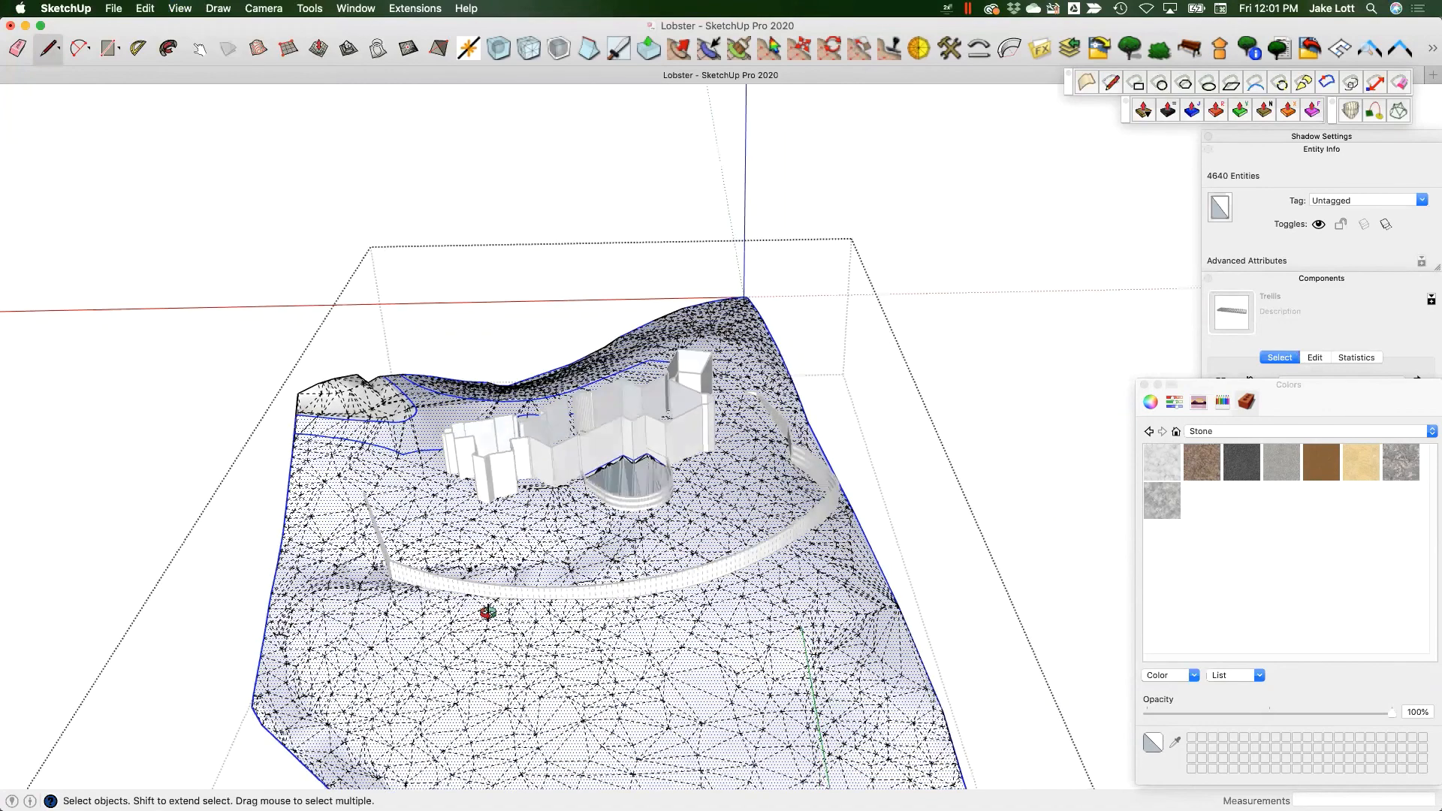
scroll(488, 608, "down", 2)
left_click(487, 611)
middle_click_drag(418, 557, 428, 568)
left_click_drag(496, 538, 792, 657)
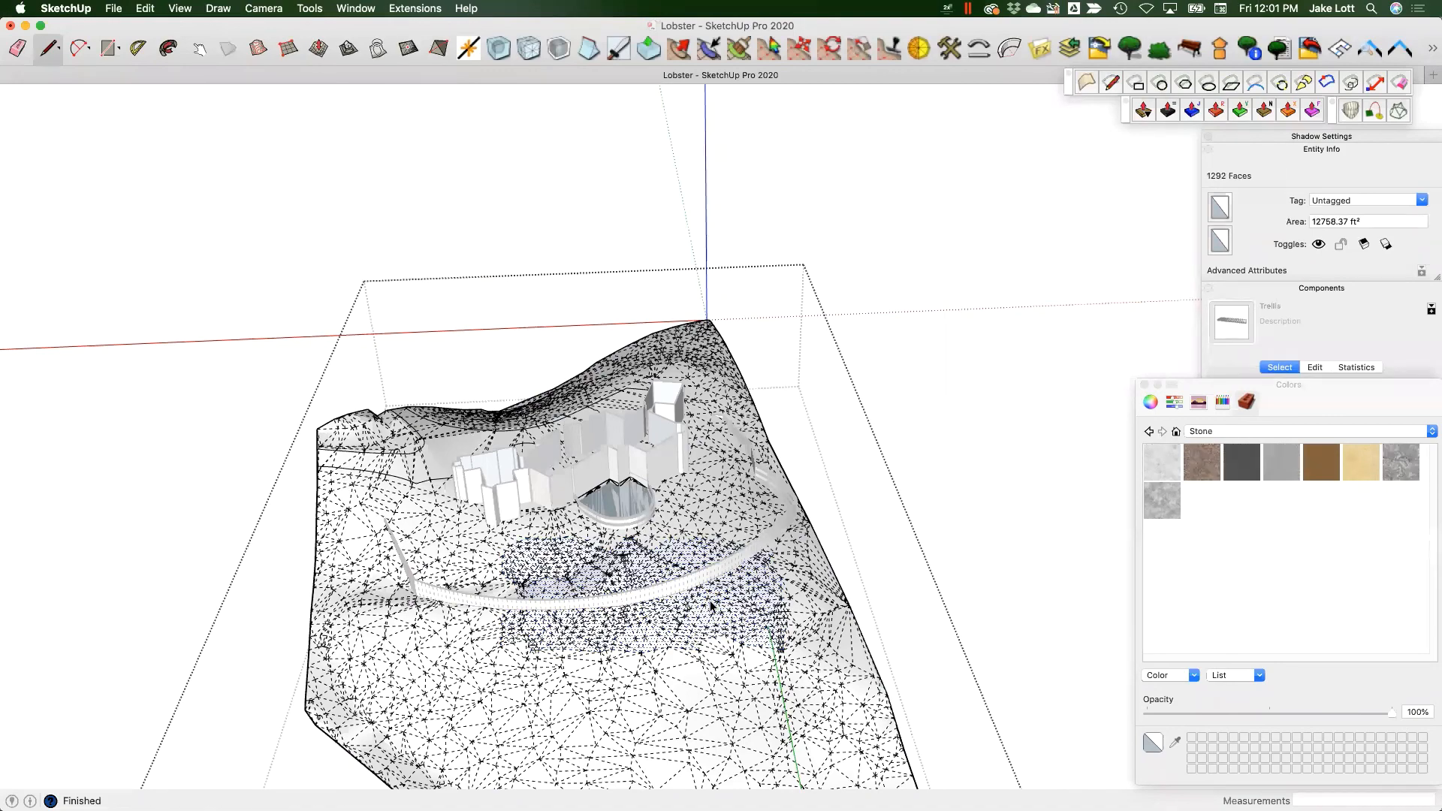
- Sculpt raised mounds in the terrain along the inside of the curved fence with a brush radius of about 12' 9 15/16"
scroll(710, 603, "up", 5)
middle_click_drag(506, 606, 516, 607)
scroll(515, 605, "up", 2)
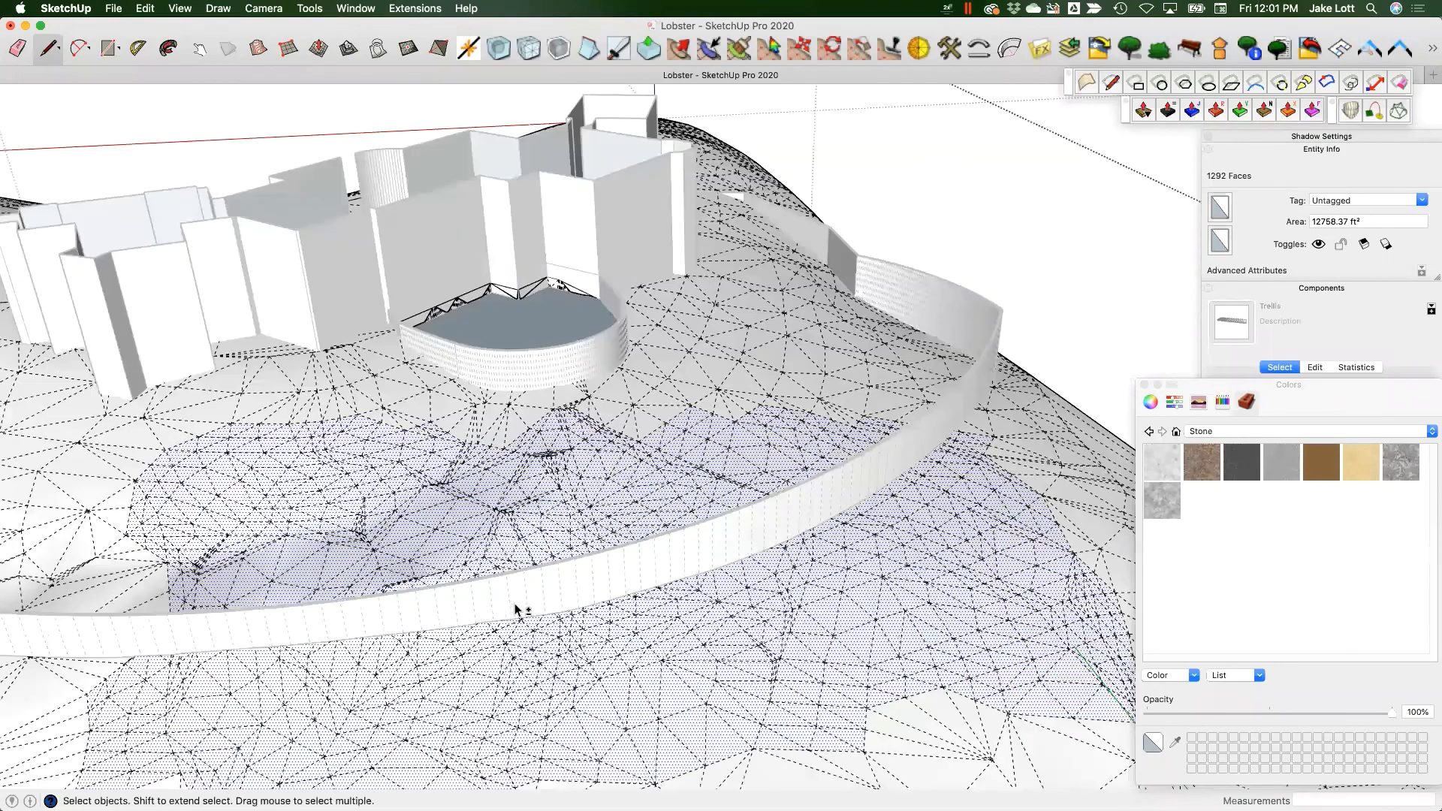
key("s")
mouse_move(566, 554)
middle_mouse_down()
mouse_move(734, 552)
mouse_move(686, 562)
mouse_move(734, 525)
mouse_move(780, 531)
mouse_move(751, 518)
middle_mouse_up()
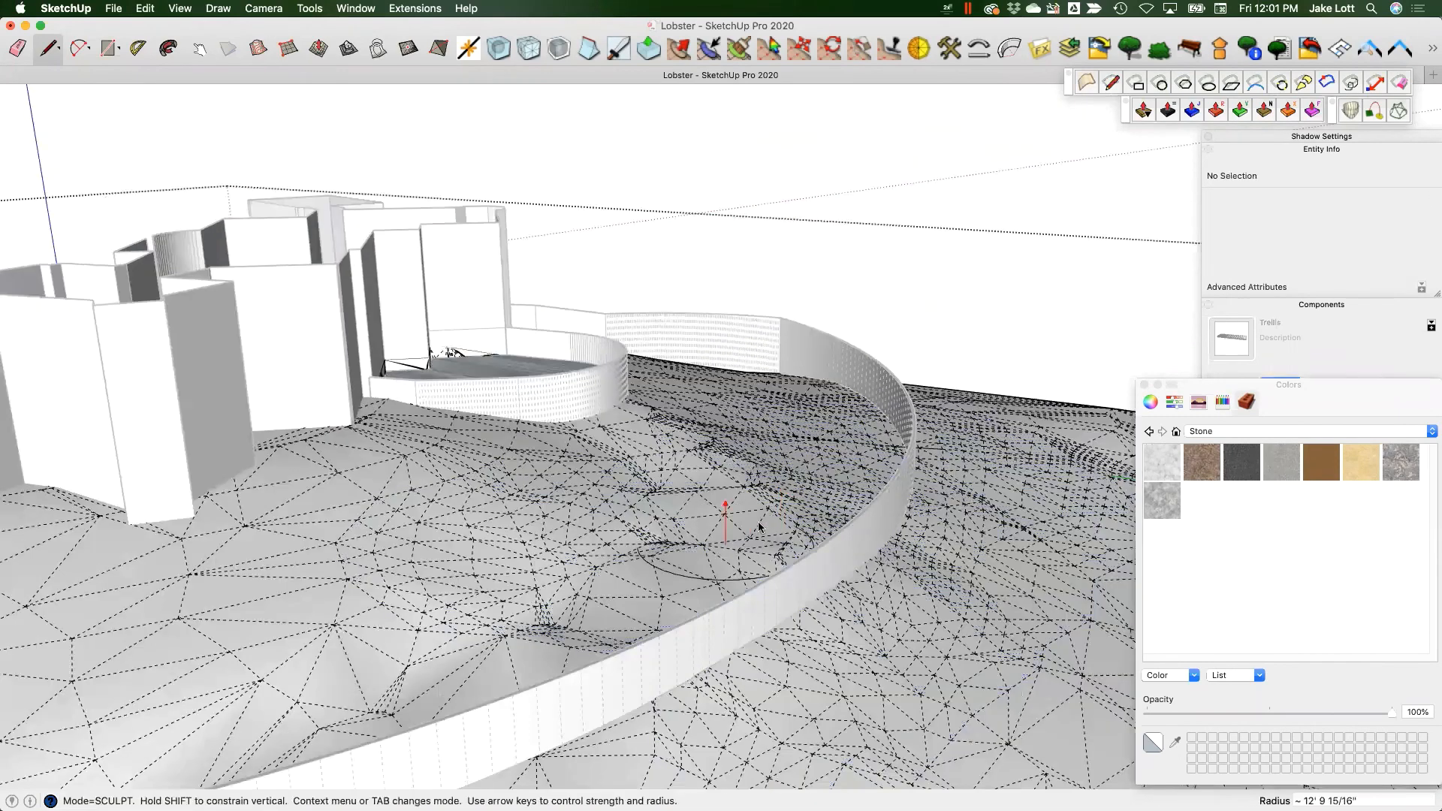
mouse_move(724, 509)
left_mouse_down()
mouse_move(801, 484)
mouse_move(759, 487)
left_mouse_up()
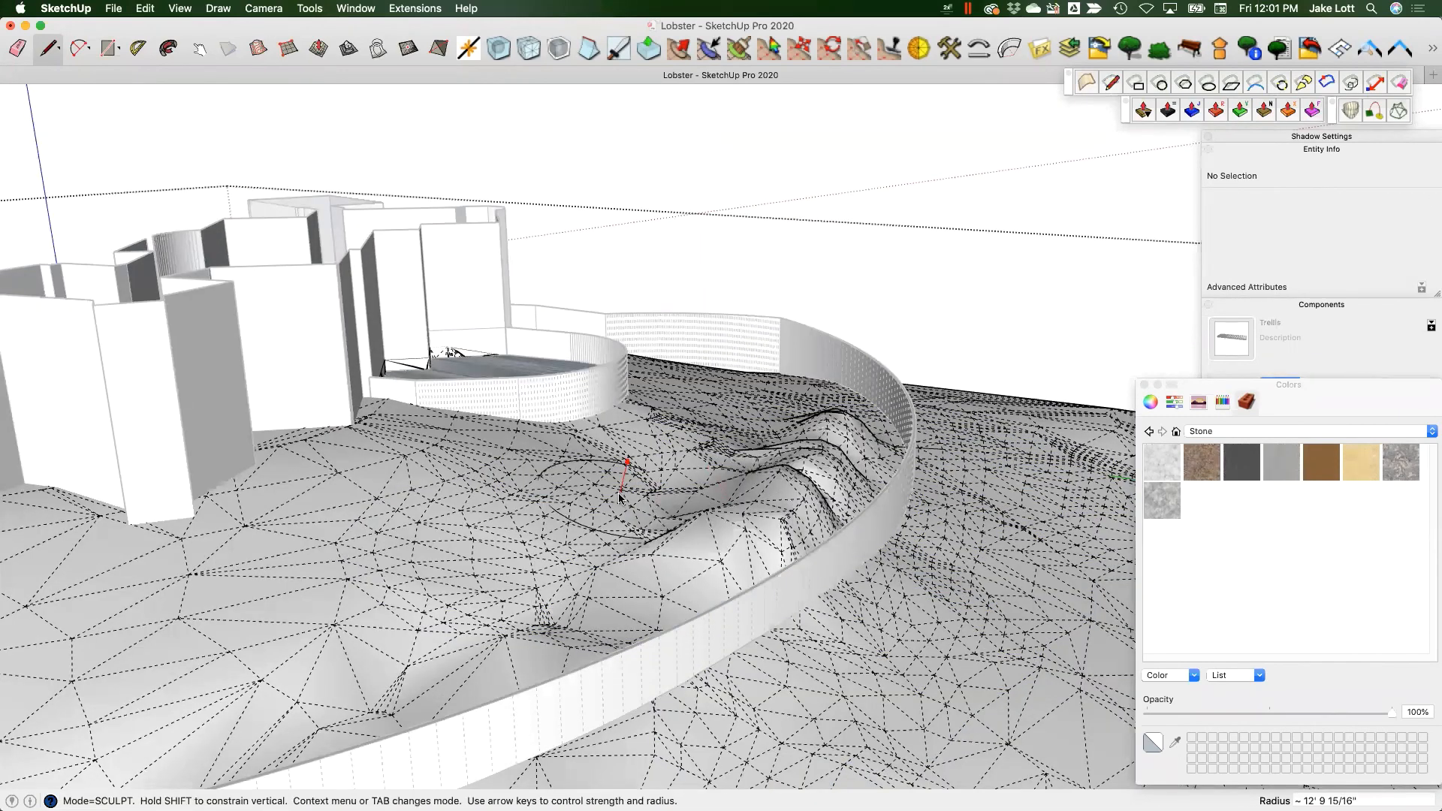
mouse_move(621, 519)
left_mouse_down()
mouse_move(593, 526)
mouse_move(703, 496)
left_mouse_up()
mouse_move(460, 550)
left_mouse_down()
mouse_move(628, 538)
mouse_move(579, 605)
mouse_move(395, 605)
mouse_move(762, 500)
mouse_move(793, 488)
mouse_move(815, 449)
mouse_move(769, 488)
left_mouse_up()
mouse_move(769, 488)
middle_mouse_down()
mouse_move(704, 516)
mouse_move(722, 504)
middle_mouse_up()
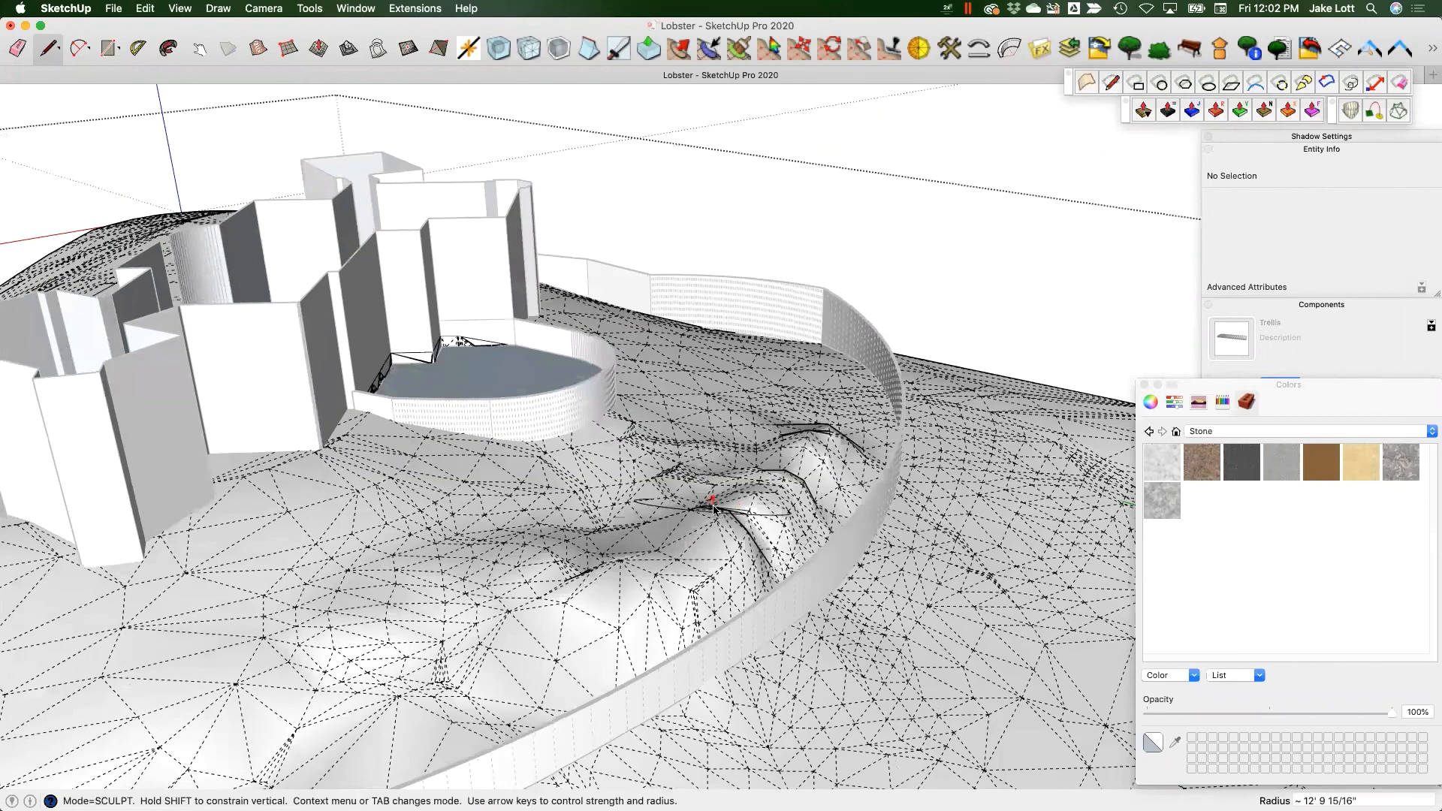
- Even out the sculpted mounds inside the fence with the terrain brush, ending in Smooth mode
right_click(723, 505)
left_click(742, 531)
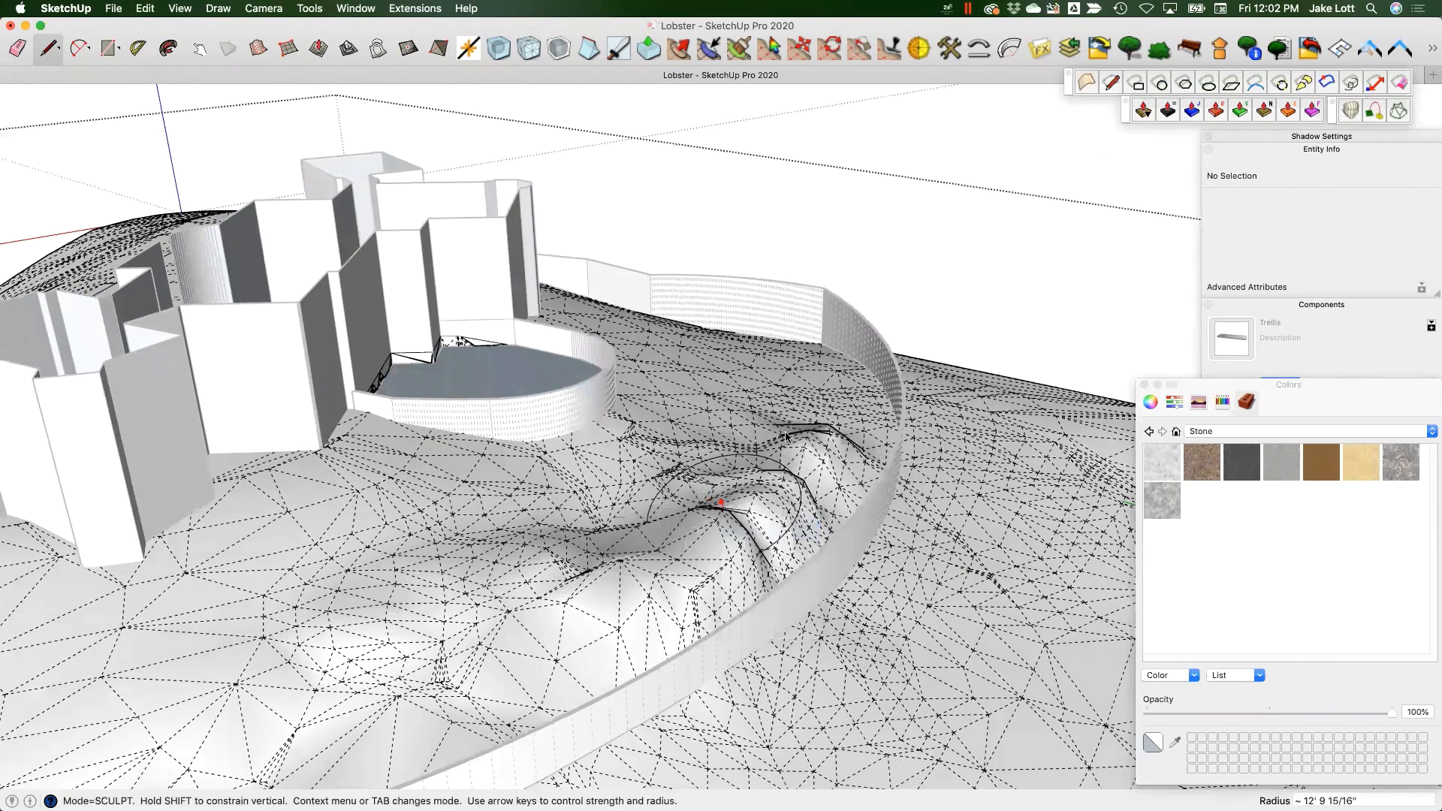
mouse_move(743, 531)
left_mouse_down()
mouse_move(818, 436)
mouse_move(751, 496)
mouse_move(654, 546)
mouse_move(786, 476)
mouse_move(834, 473)
mouse_move(804, 449)
mouse_move(718, 553)
mouse_move(569, 565)
mouse_move(594, 548)
mouse_move(480, 624)
mouse_move(487, 676)
mouse_move(511, 624)
left_mouse_up()
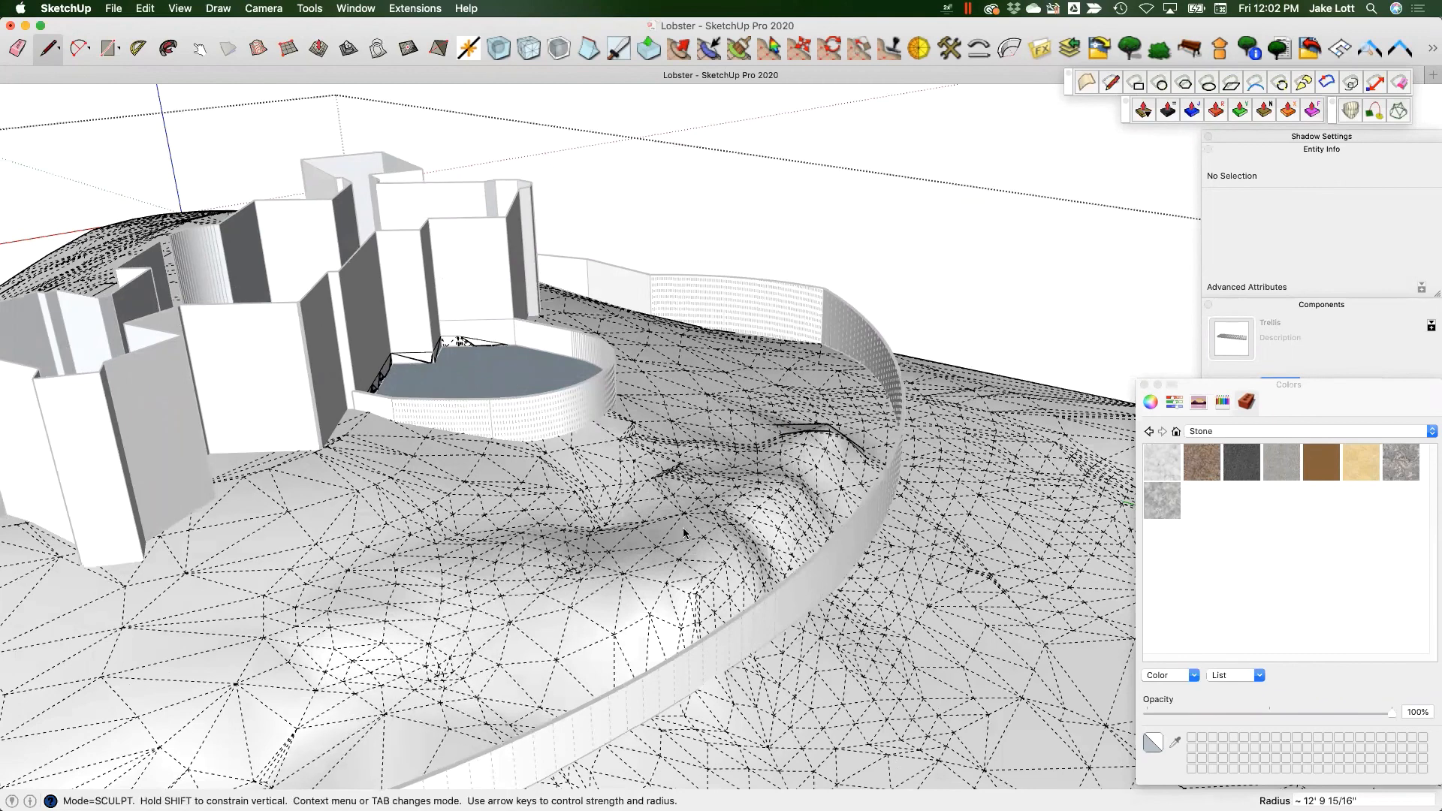
key("Tab")
left_click_drag(763, 484, 624, 613)
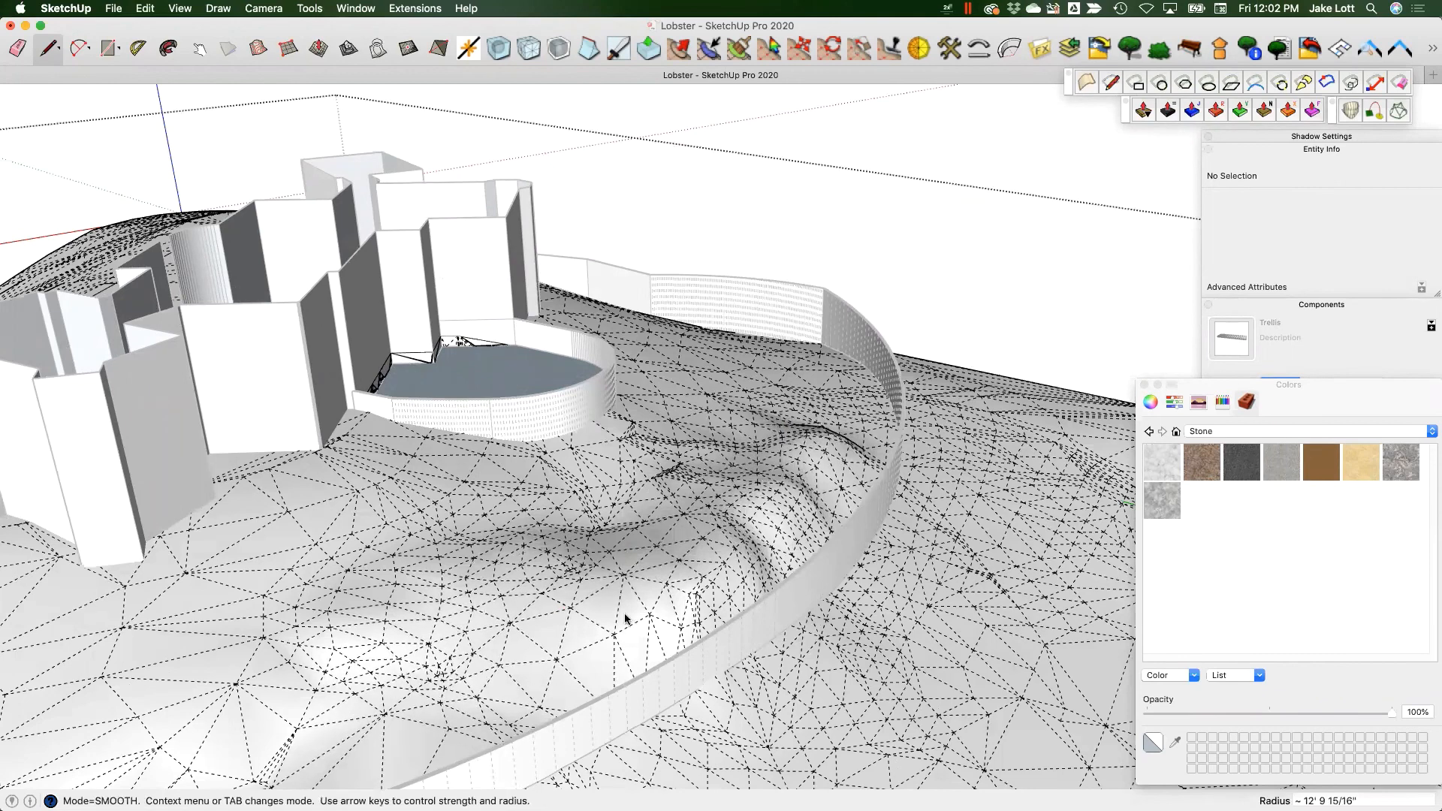
- Leave the terrain group and turn off the display of hidden geometry
scroll(612, 629, "down", 4)
key("space")
middle_click_drag(562, 457, 759, 296)
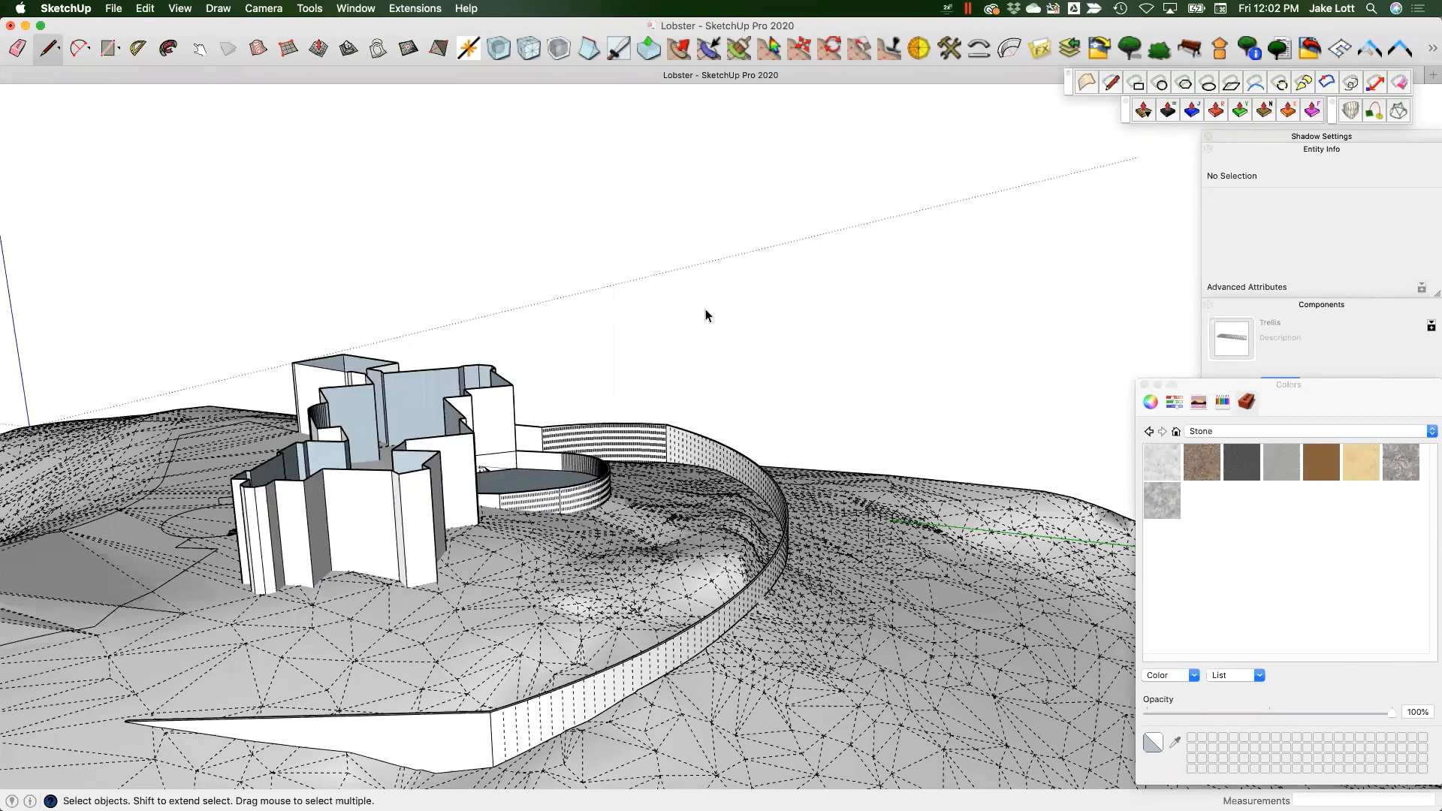
left_click(178, 9)
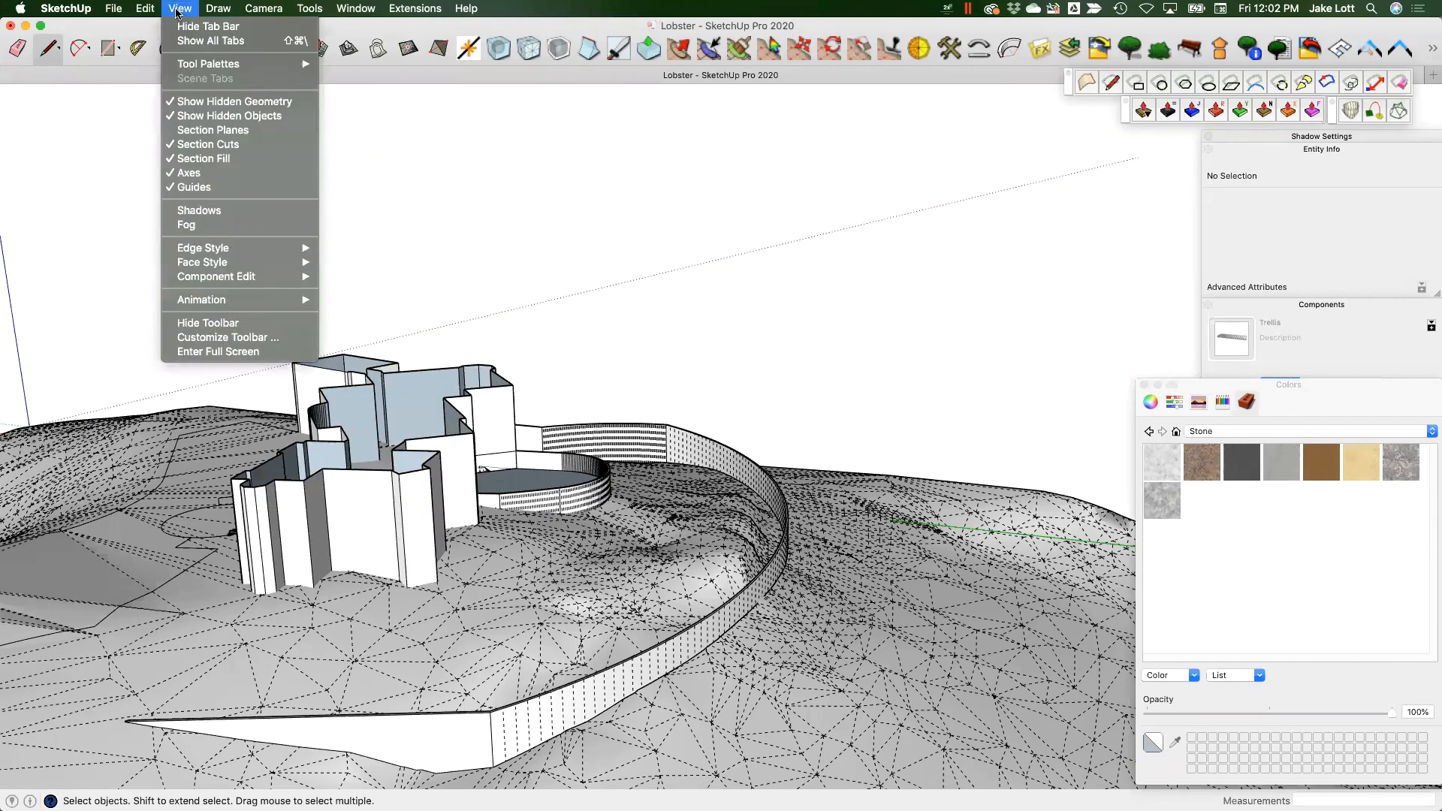
left_click(208, 102)
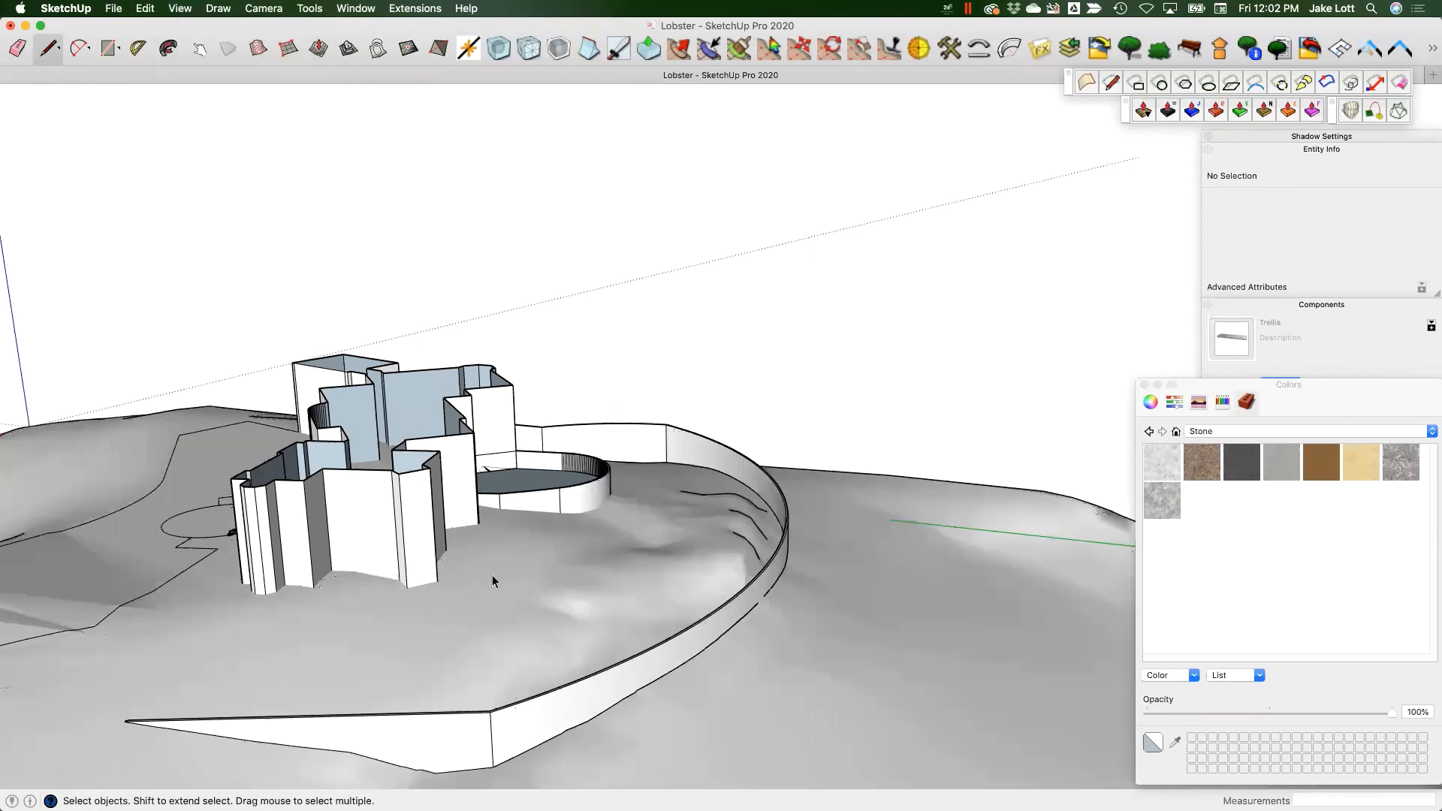
- Examine the trellis on the building wall up close, selecting all of its connected geometry
middle_click_drag(493, 583, 962, 526)
scroll(782, 601, "up", 2)
scroll(782, 601, "up", 2)
middle_click_drag(782, 601, 785, 571)
scroll(785, 558, "up", 2)
scroll(783, 558, "up", 1)
left_click(770, 565)
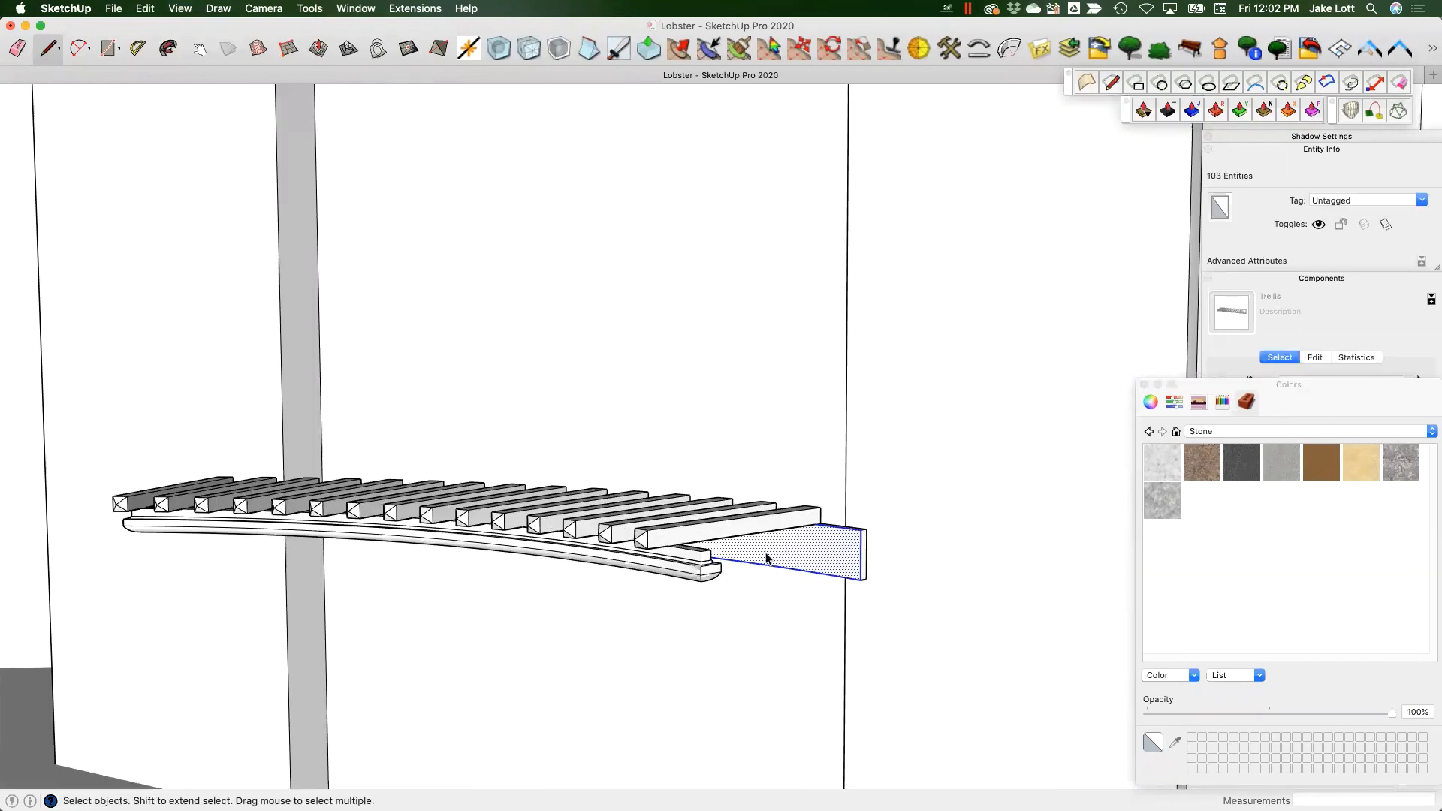
triple_click(767, 558)
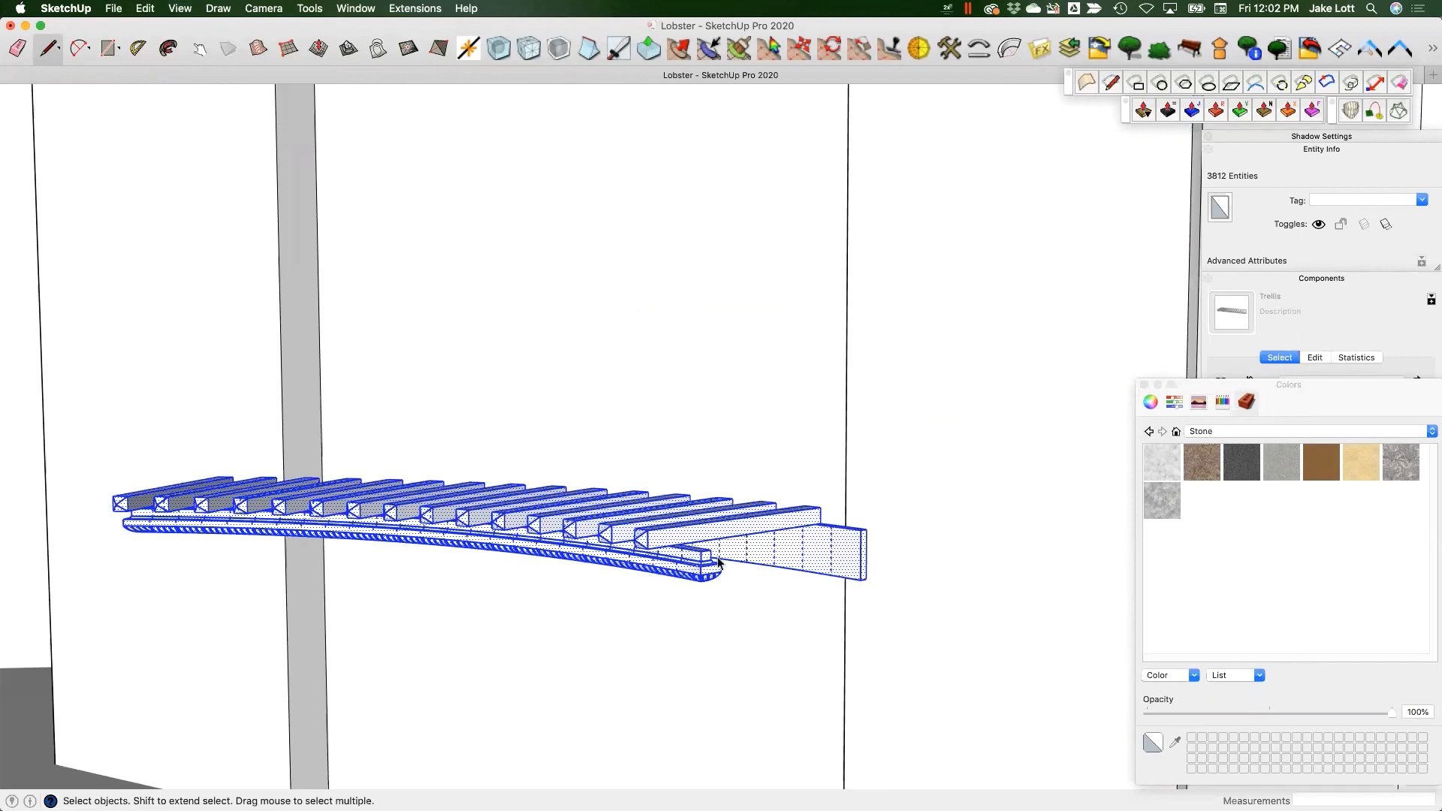
mouse_move(723, 575)
middle_mouse_down()
mouse_move(654, 620)
mouse_move(661, 589)
mouse_move(681, 588)
middle_mouse_up()
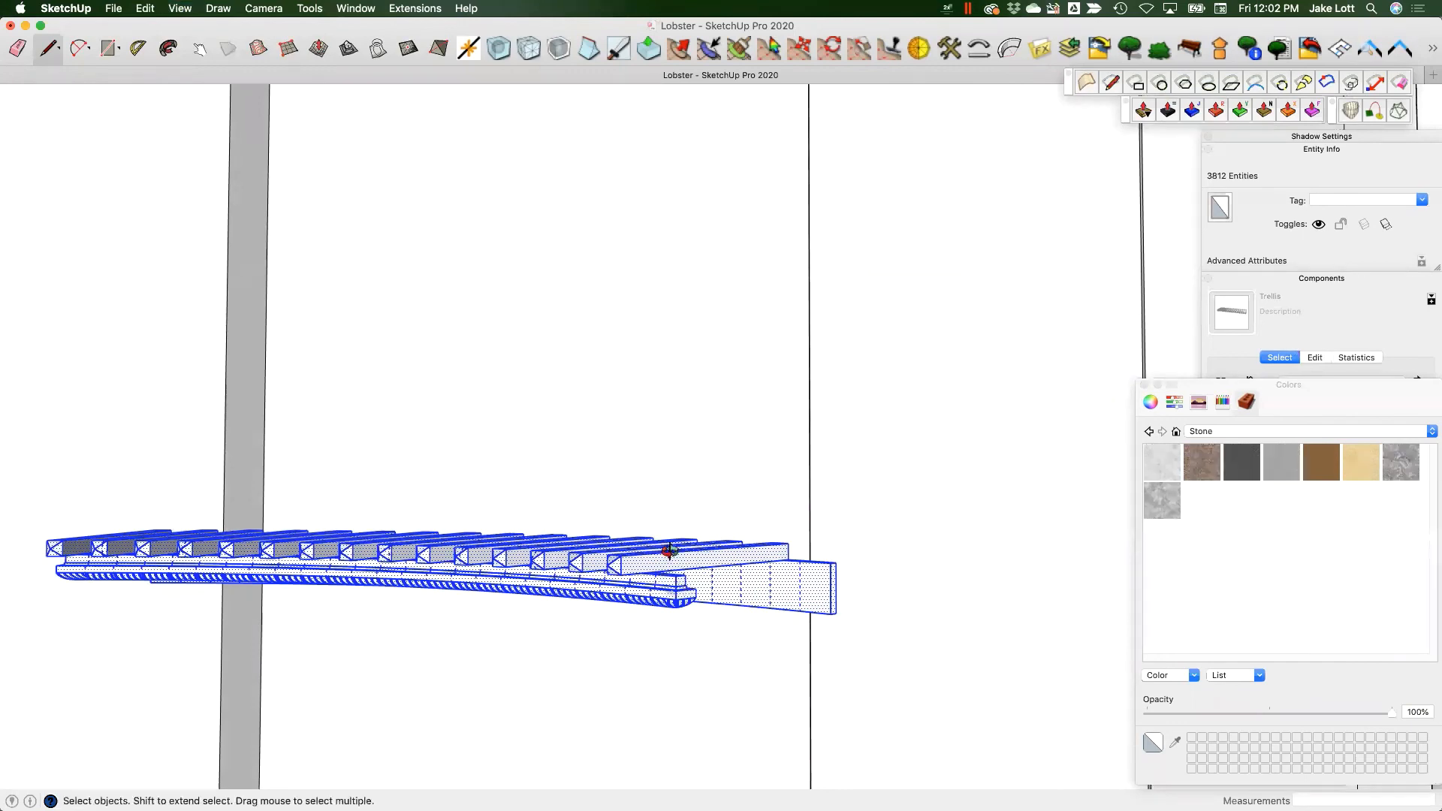
mouse_move(671, 551)
middle_mouse_down()
mouse_move(676, 477)
mouse_move(655, 525)
middle_mouse_up()
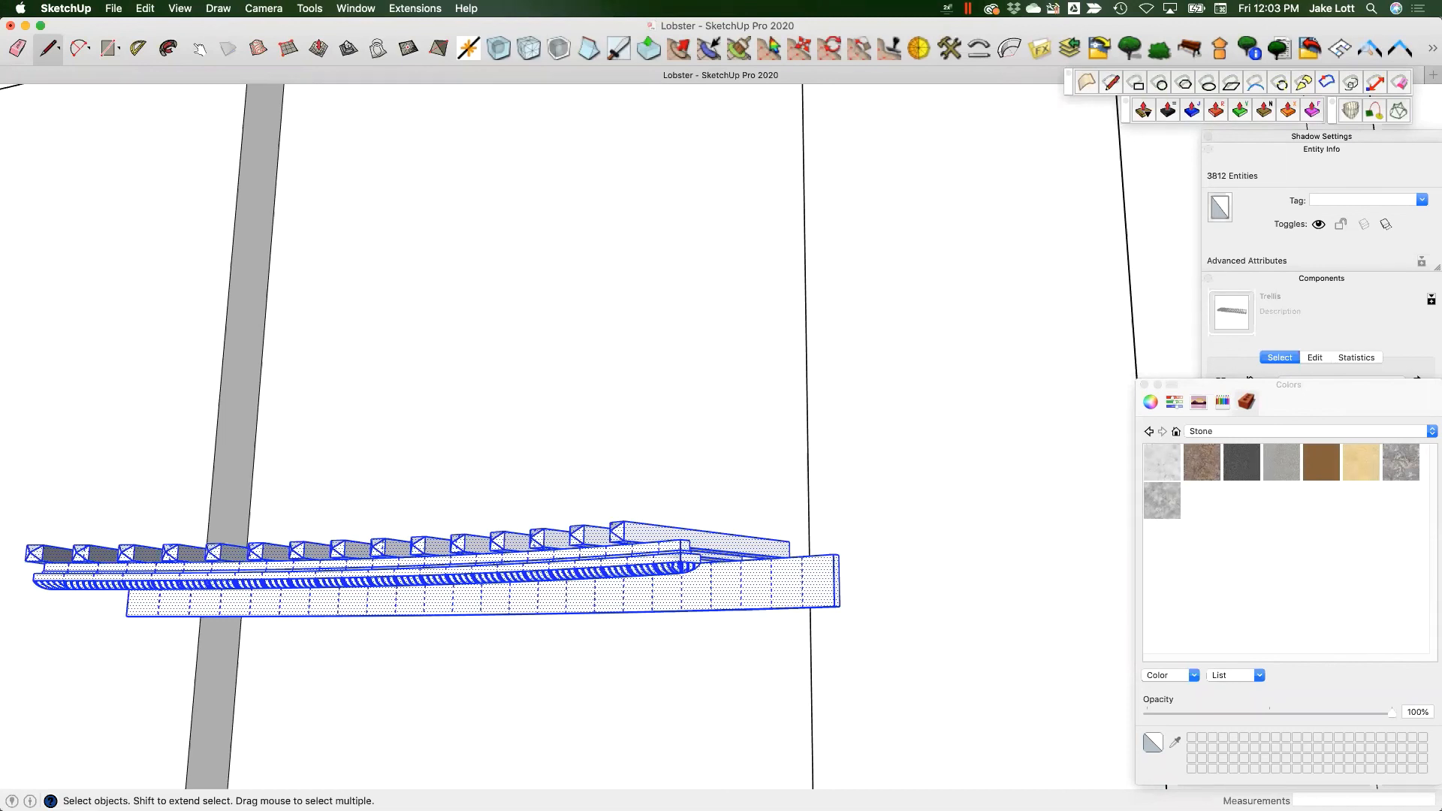
- Examine the building walls, the fence and the sculpted terrain from around the site
scroll(433, 565, "down", 2)
middle_click_drag(515, 621, 376, 644)
scroll(586, 654, "down", 3)
scroll(477, 593, "down", 5)
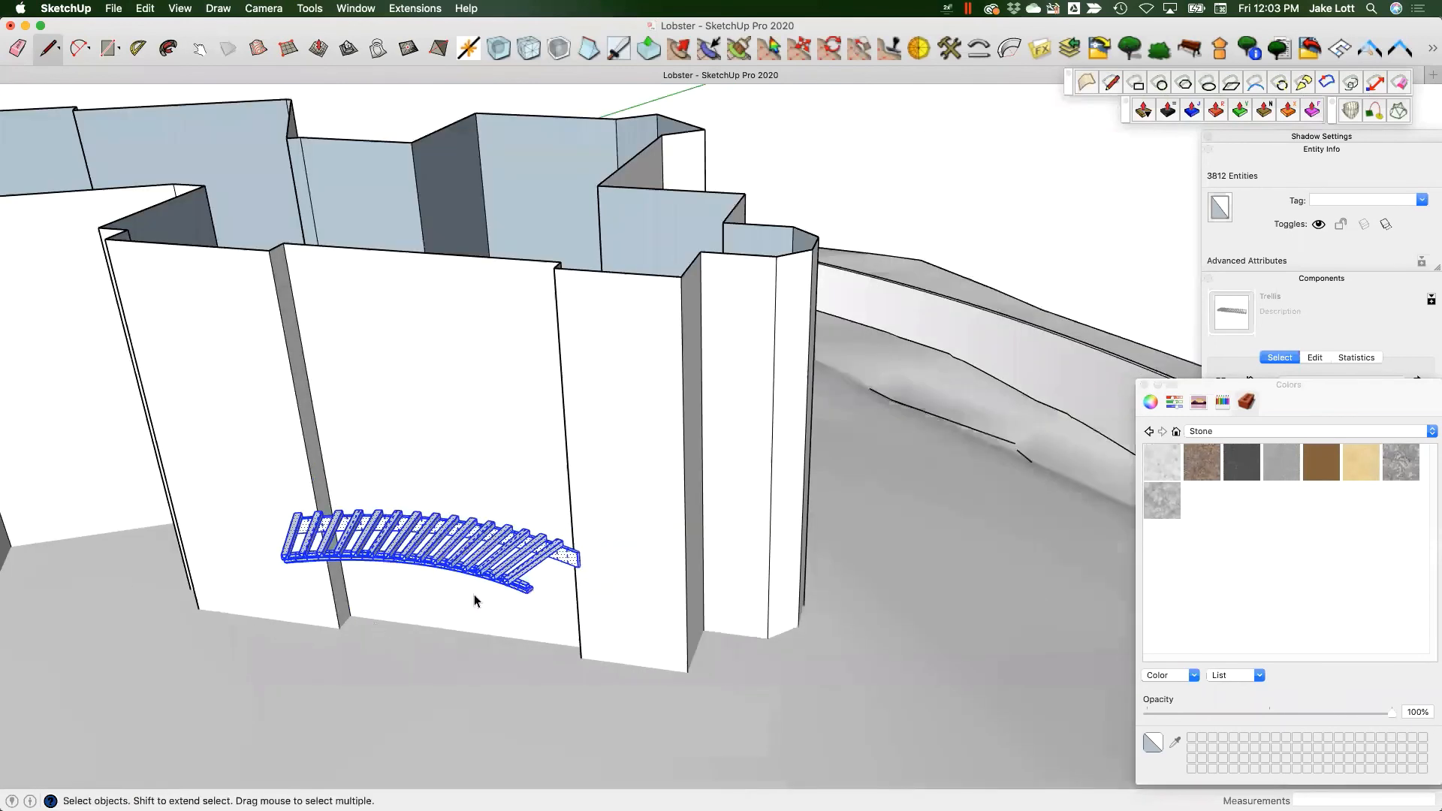
left_click(651, 459)
scroll(651, 458, "up", 2)
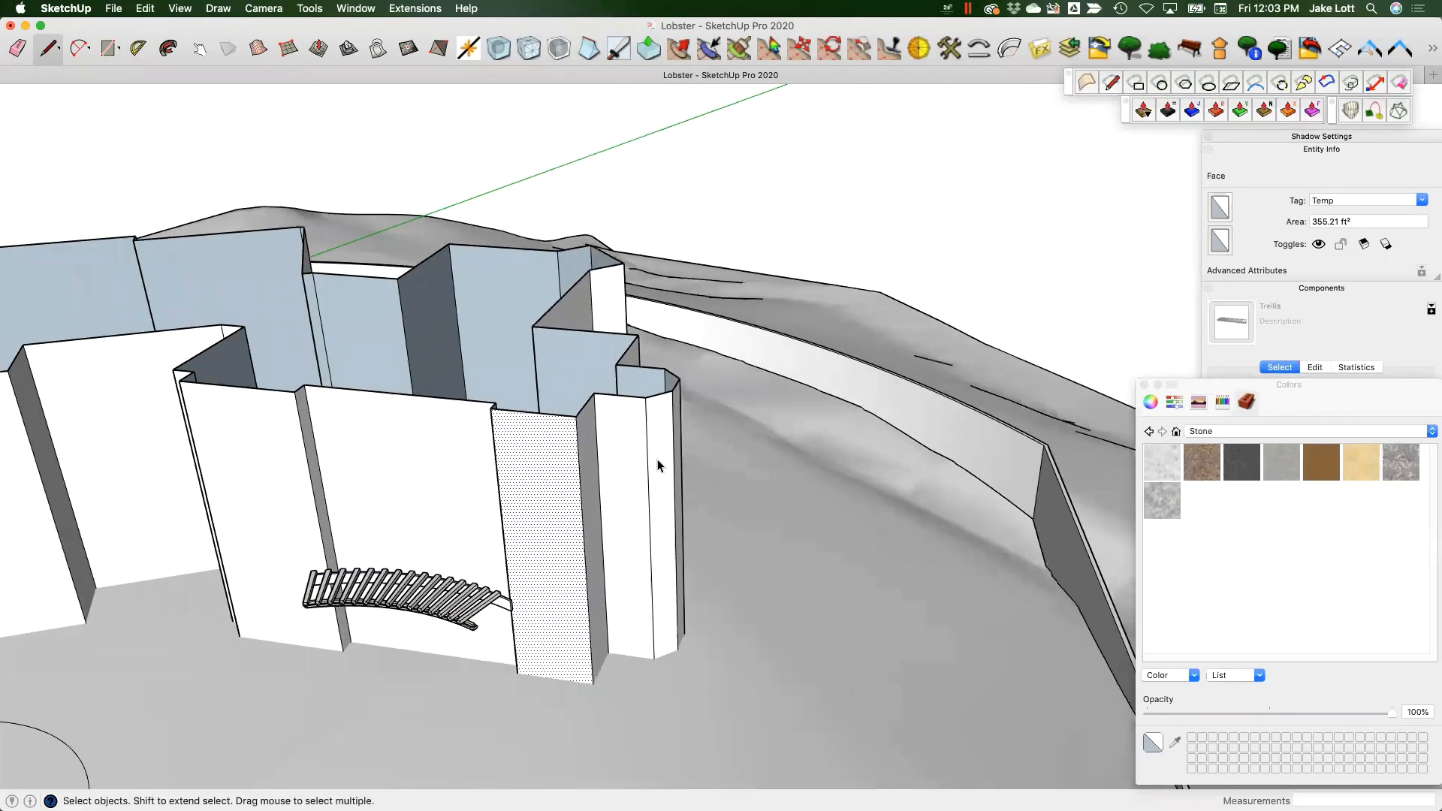
scroll(654, 463, "up", 1)
middle_click_drag(654, 464, 461, 485)
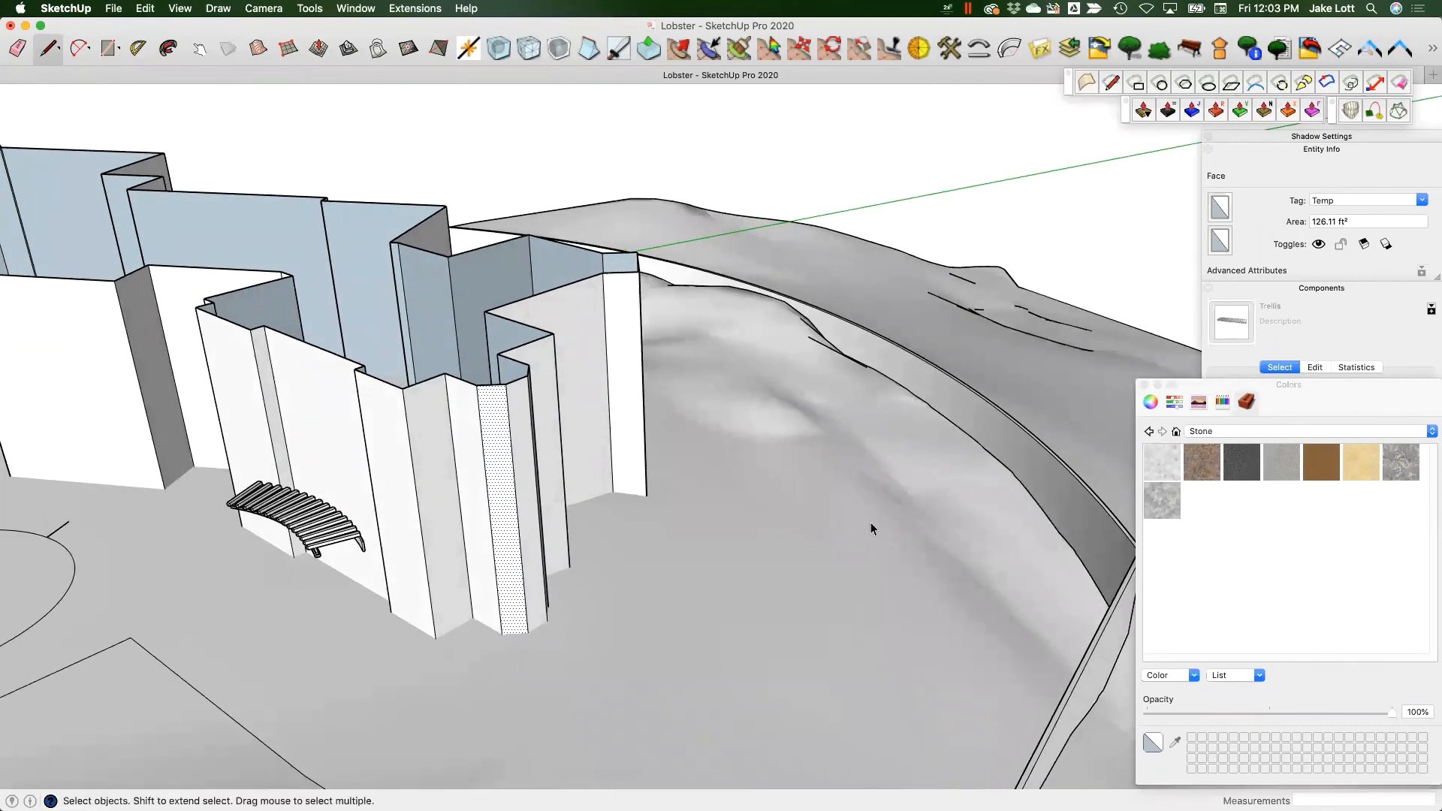
scroll(786, 551, "down", 2)
middle_click_drag(786, 546, 547, 449)
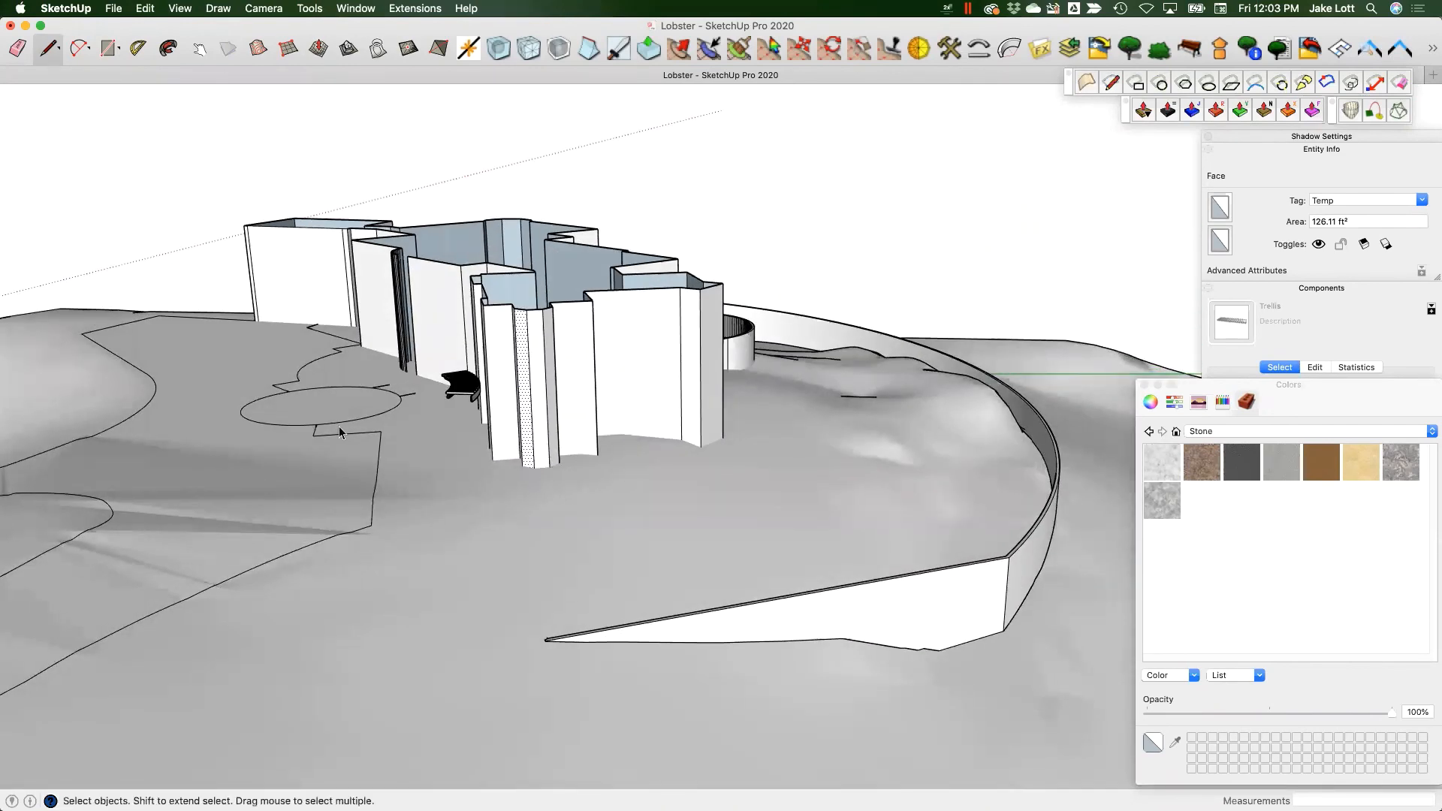